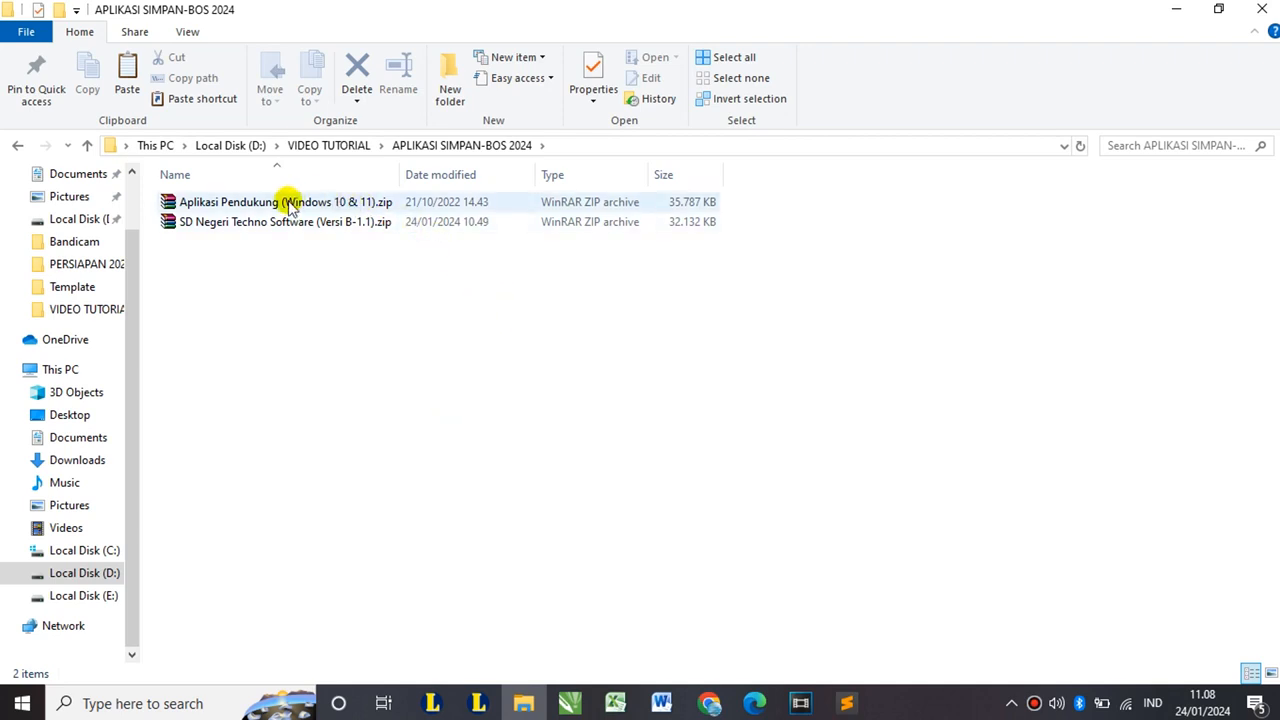
- Extract the Aplikasi Pendukung and SD Negeri Techno Software zip archives here with WinRAR
left_click(252, 203)
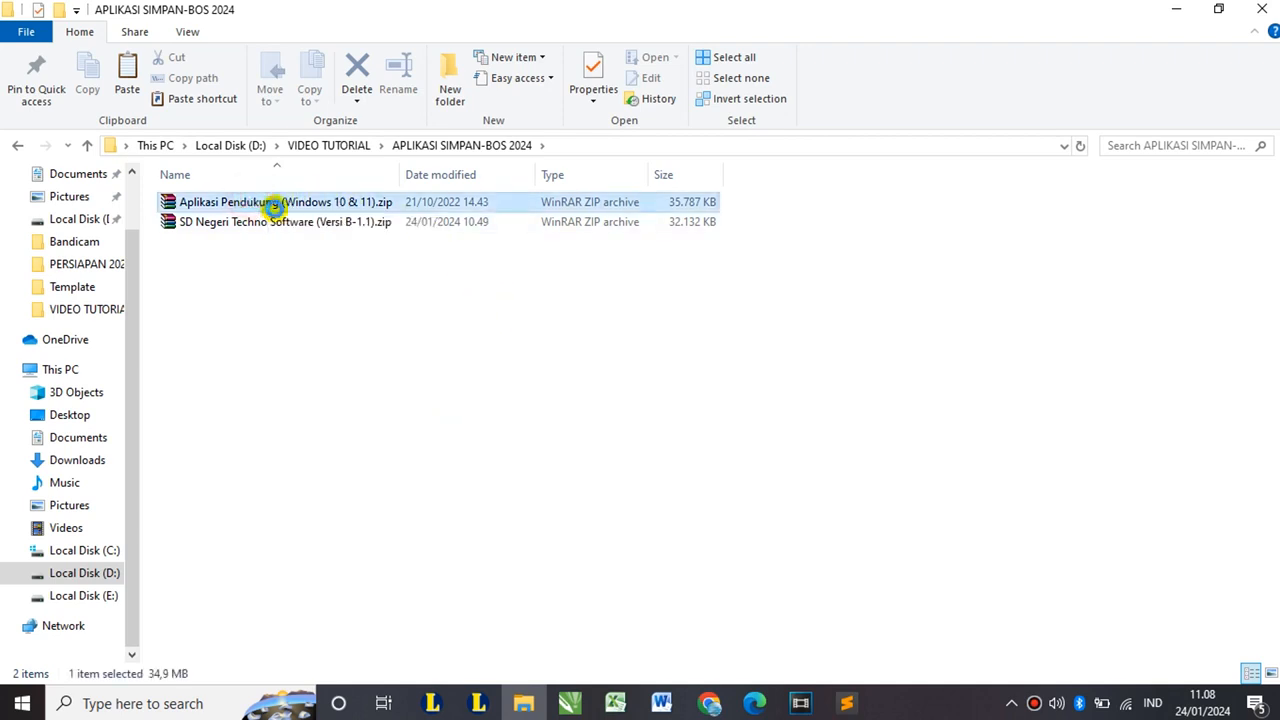
left_click(277, 226)
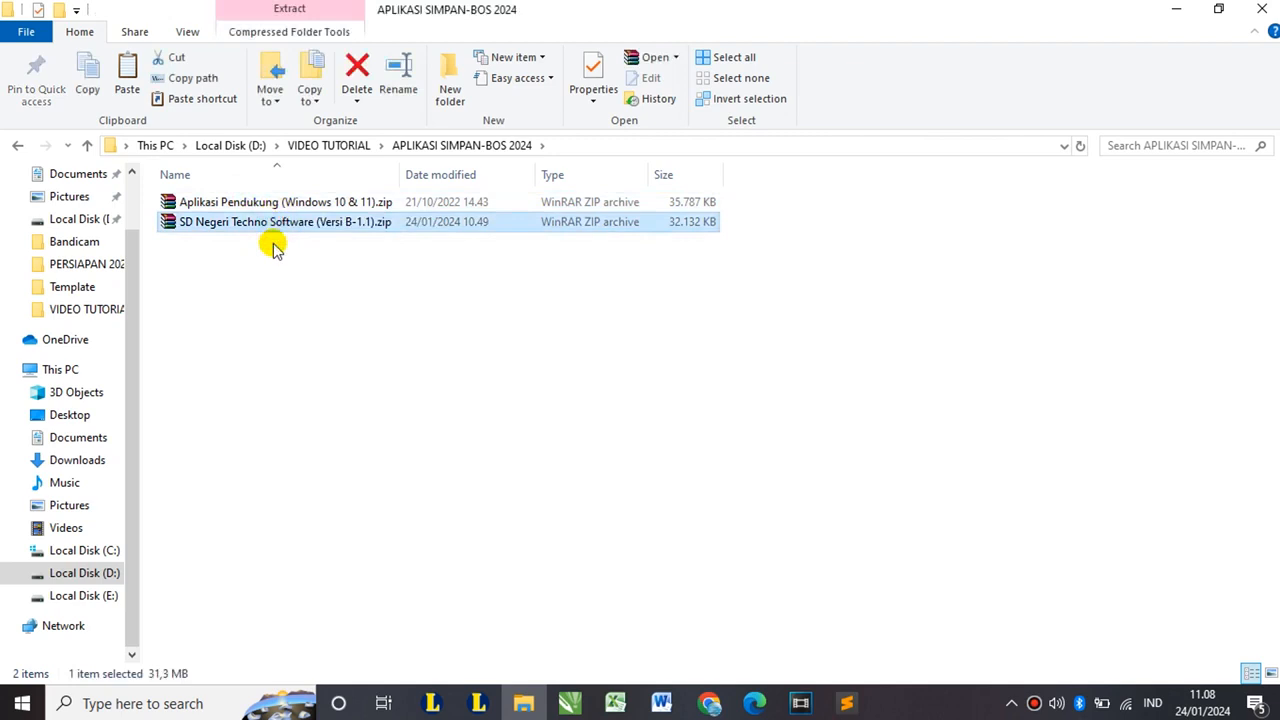
left_click(262, 204)
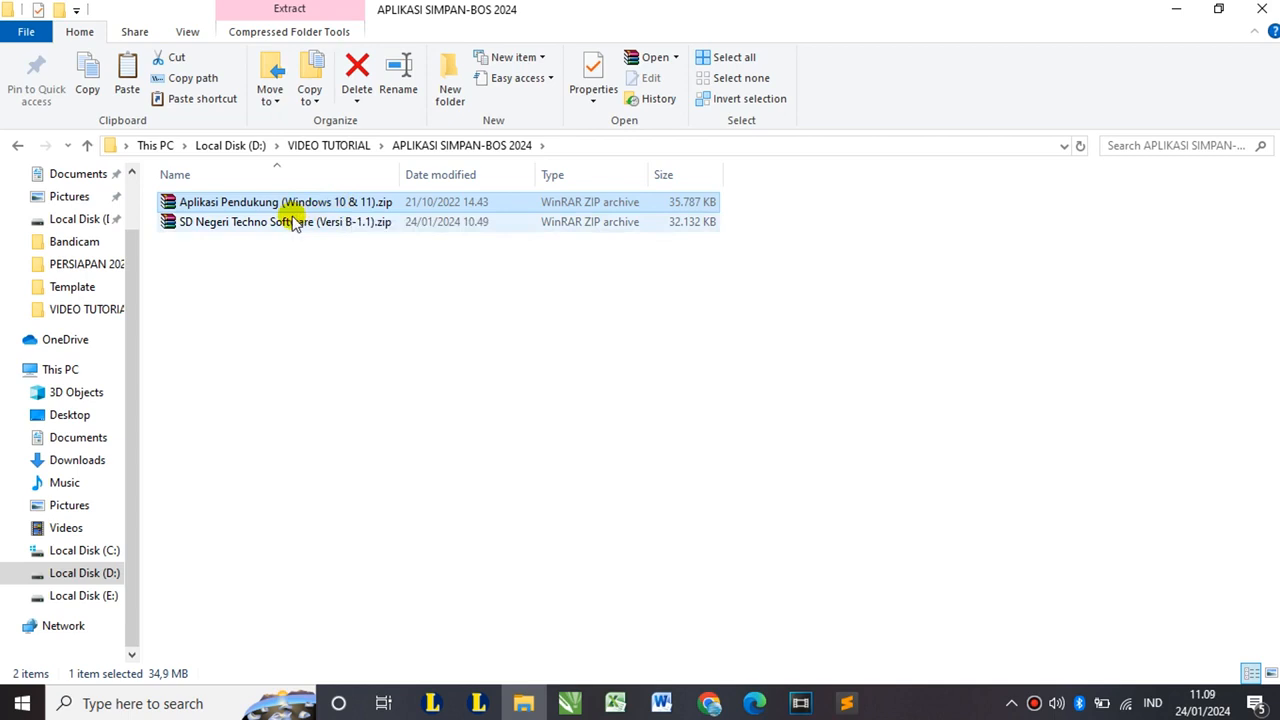
left_click(293, 222)
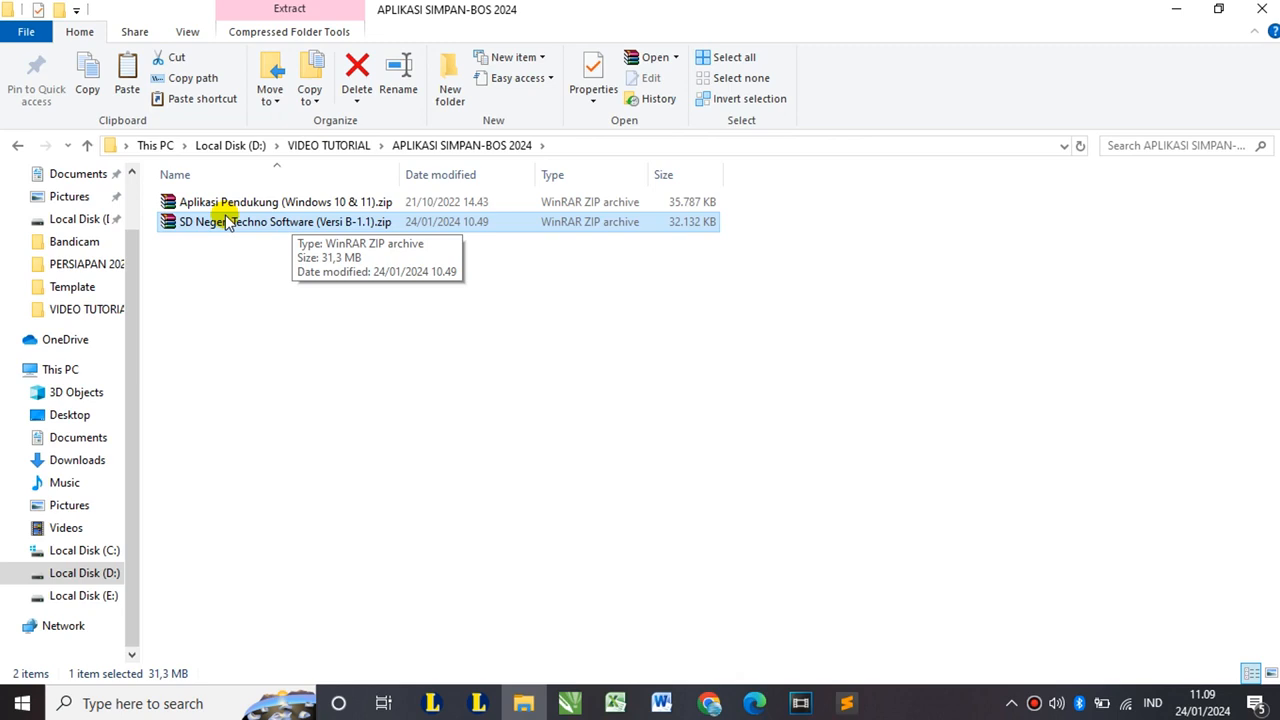
left_click(334, 206, "shift")
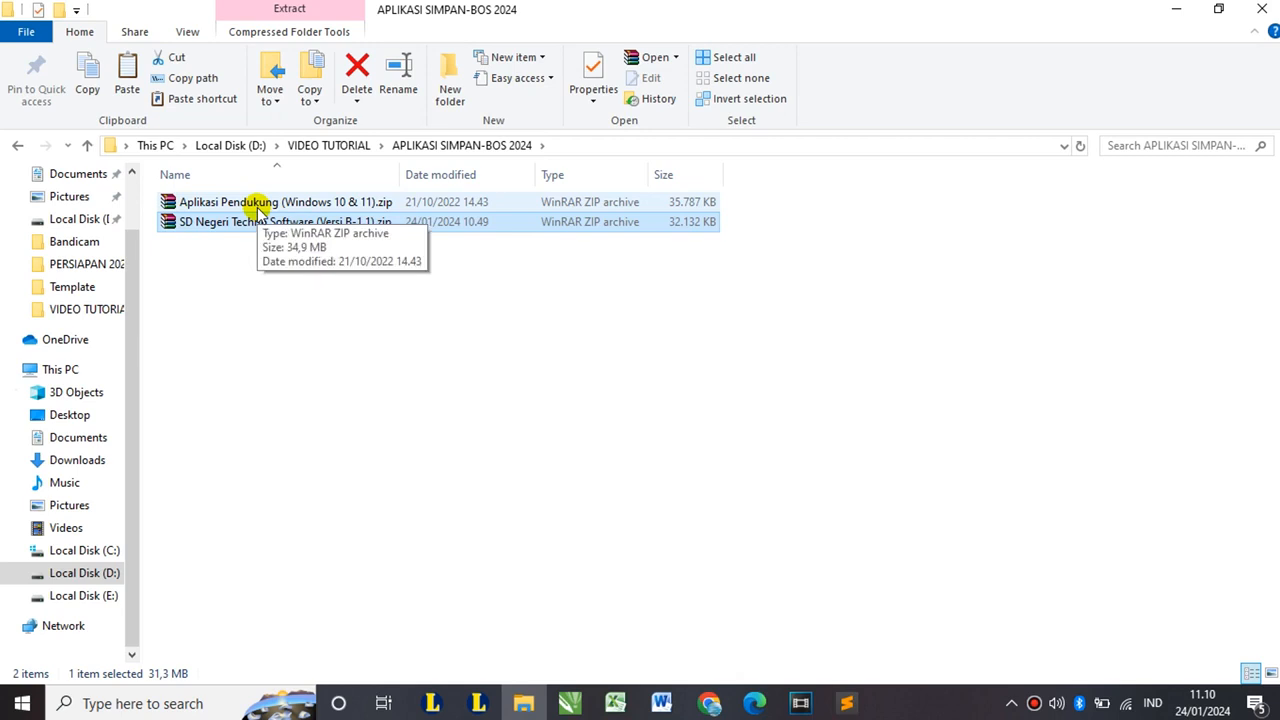
left_click(262, 205, "ctrl")
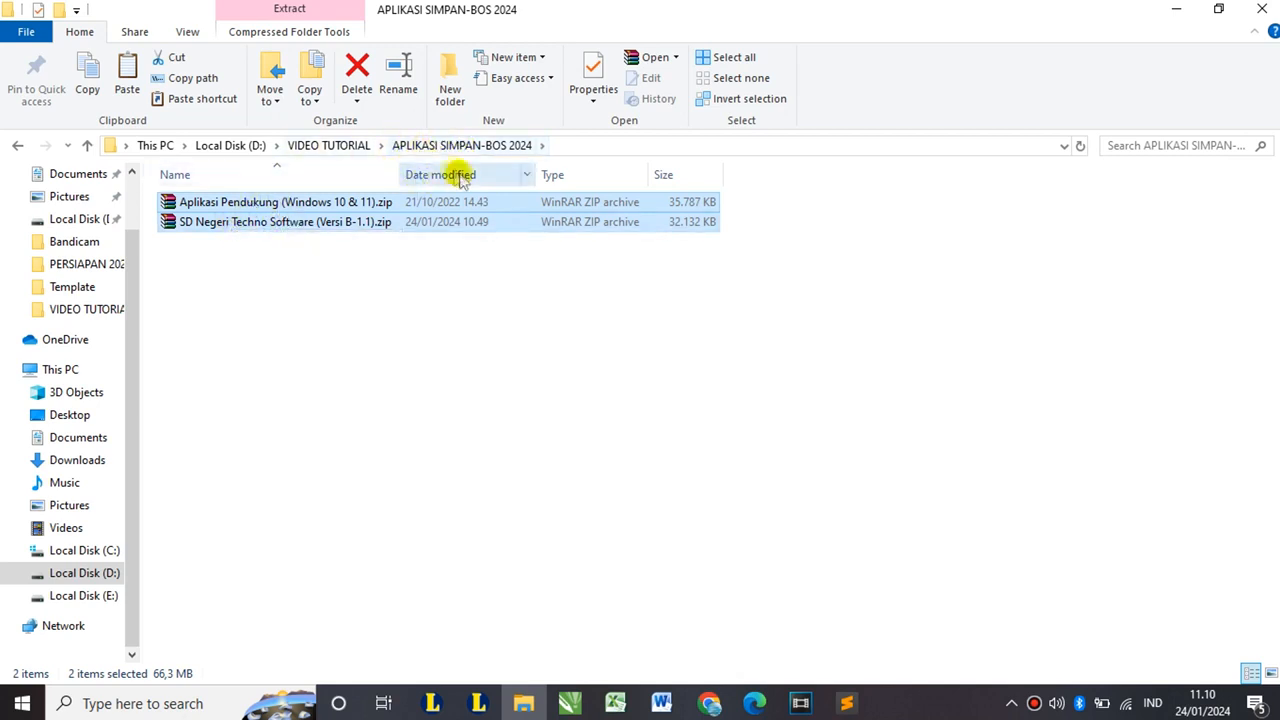
left_click(272, 202)
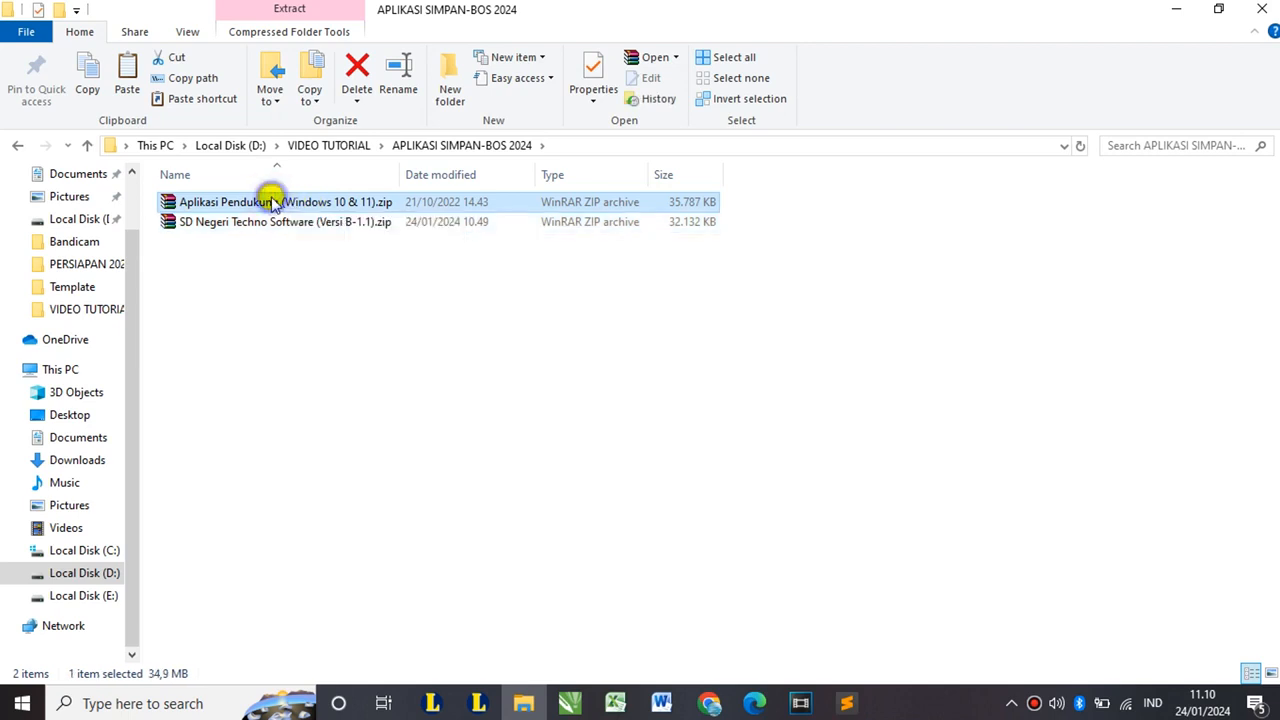
right_click(271, 201)
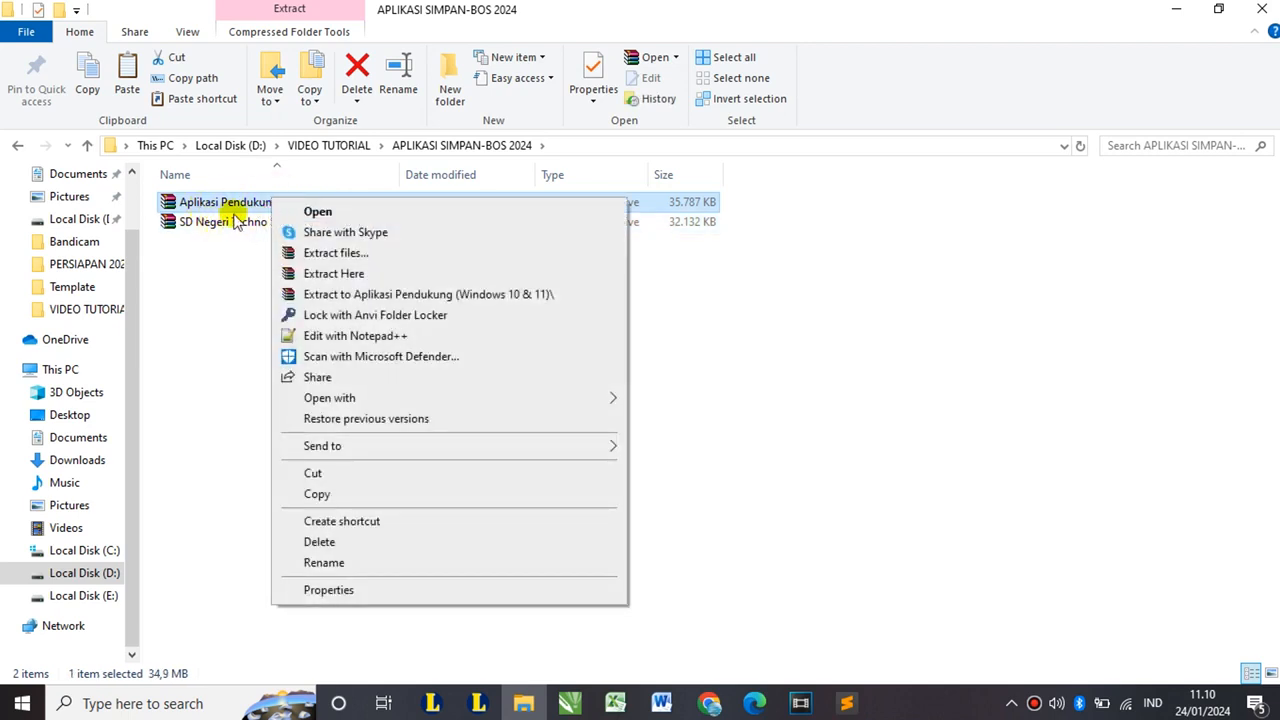
left_click(237, 220)
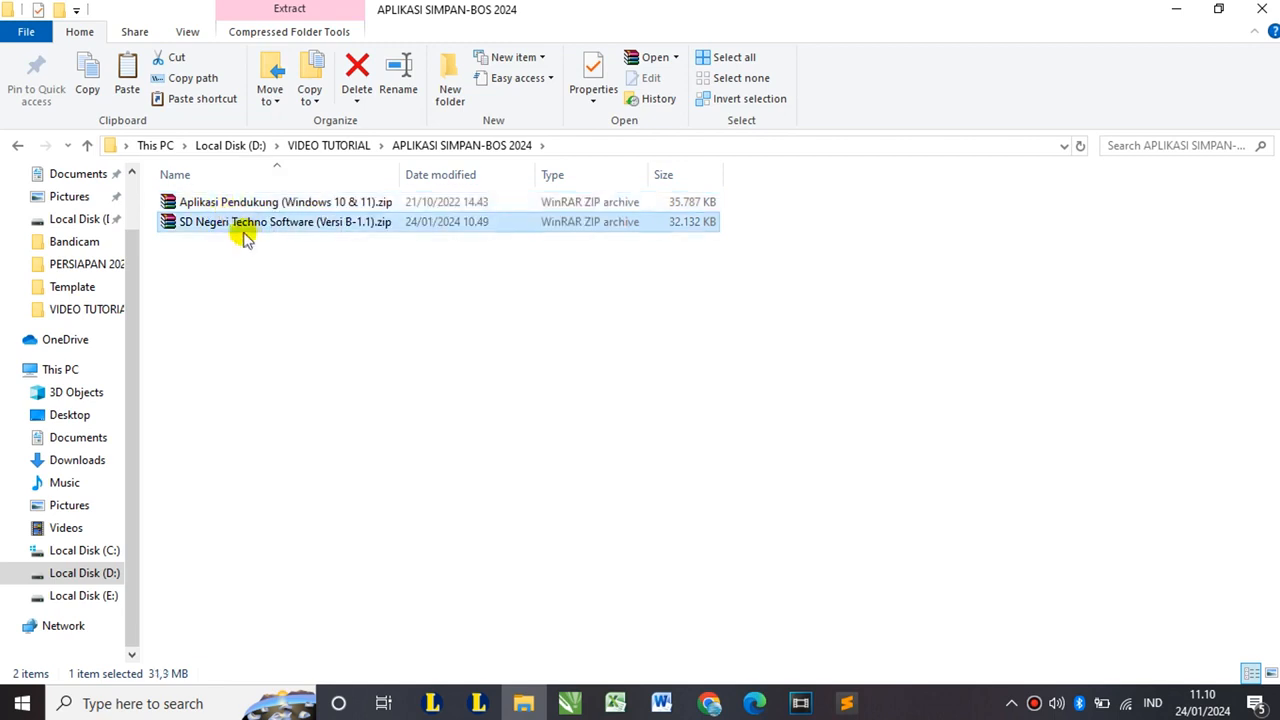
left_click(228, 201, "ctrl")
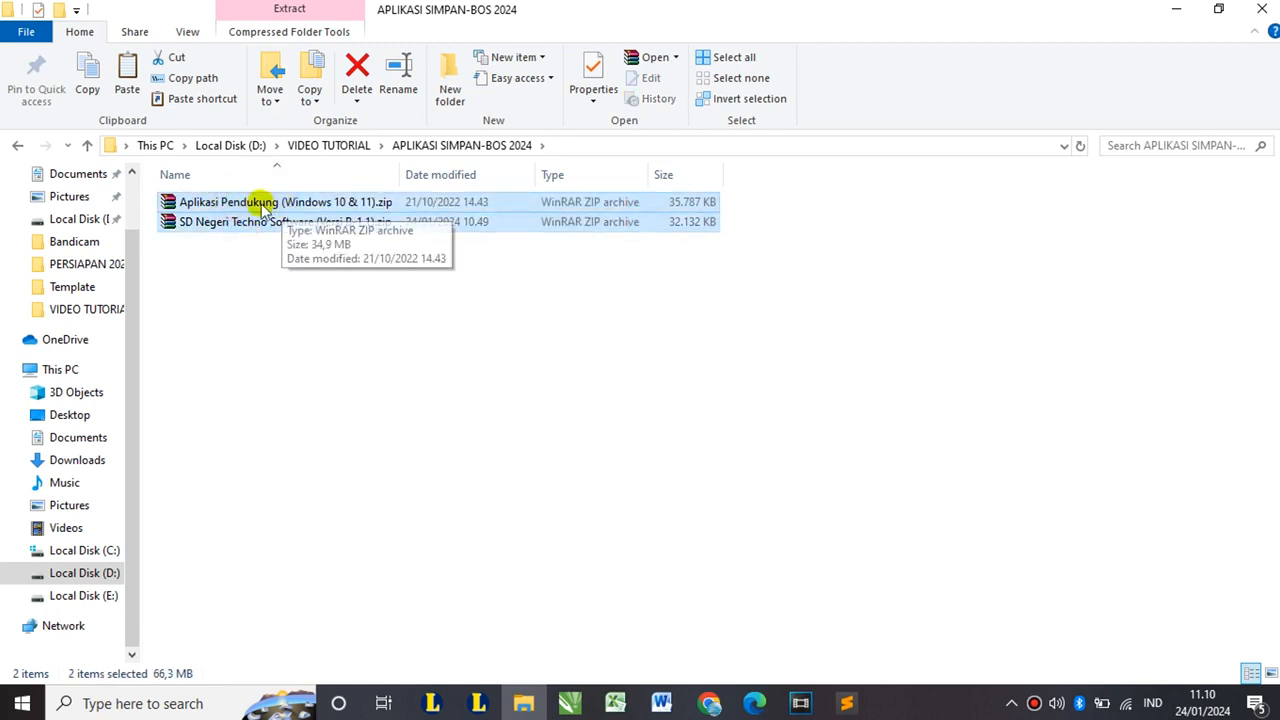
right_click(257, 207)
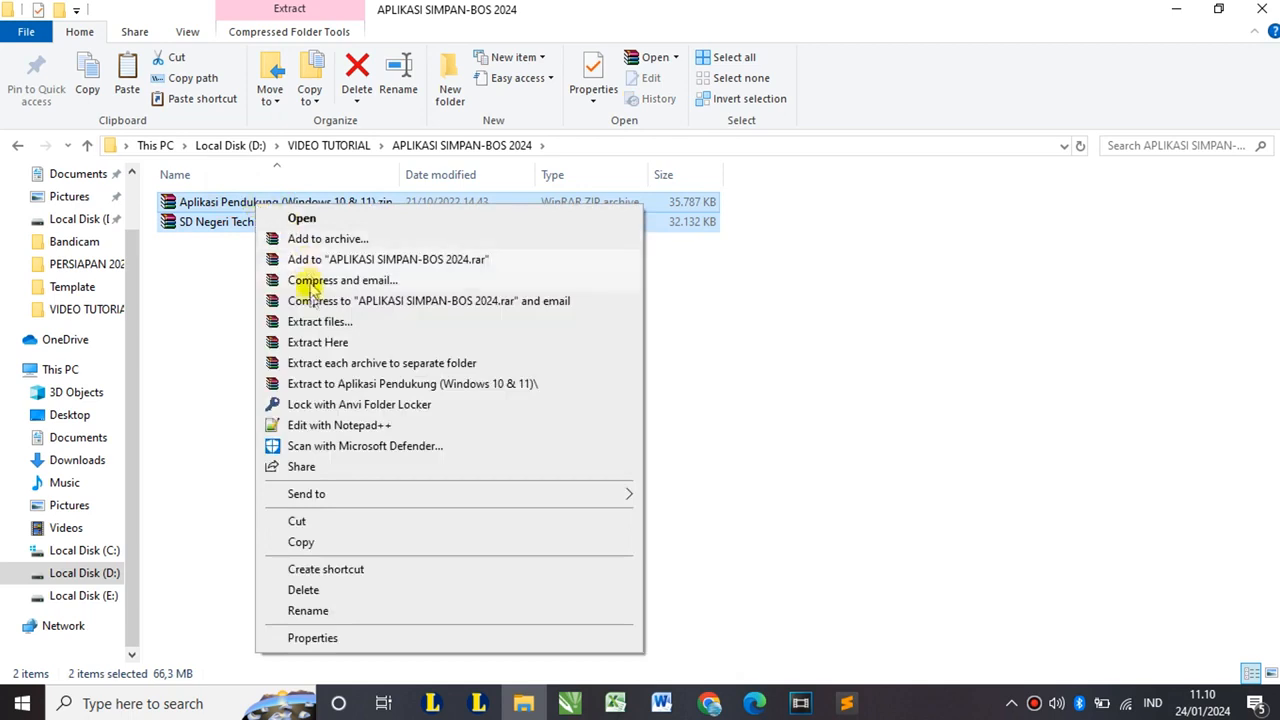
left_click(340, 342)
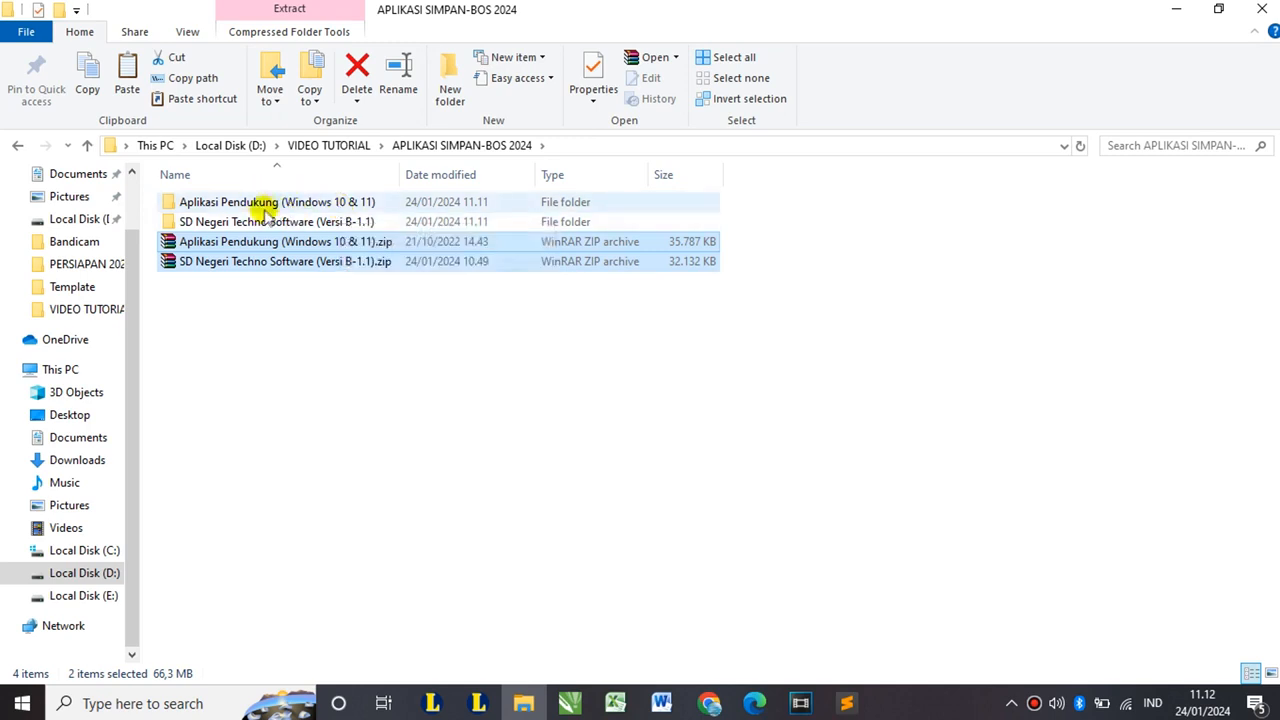
- Open the extracted Aplikasi Pendukung (Windows 10 & 11) folder and select Instal 1.msi
left_click(281, 207)
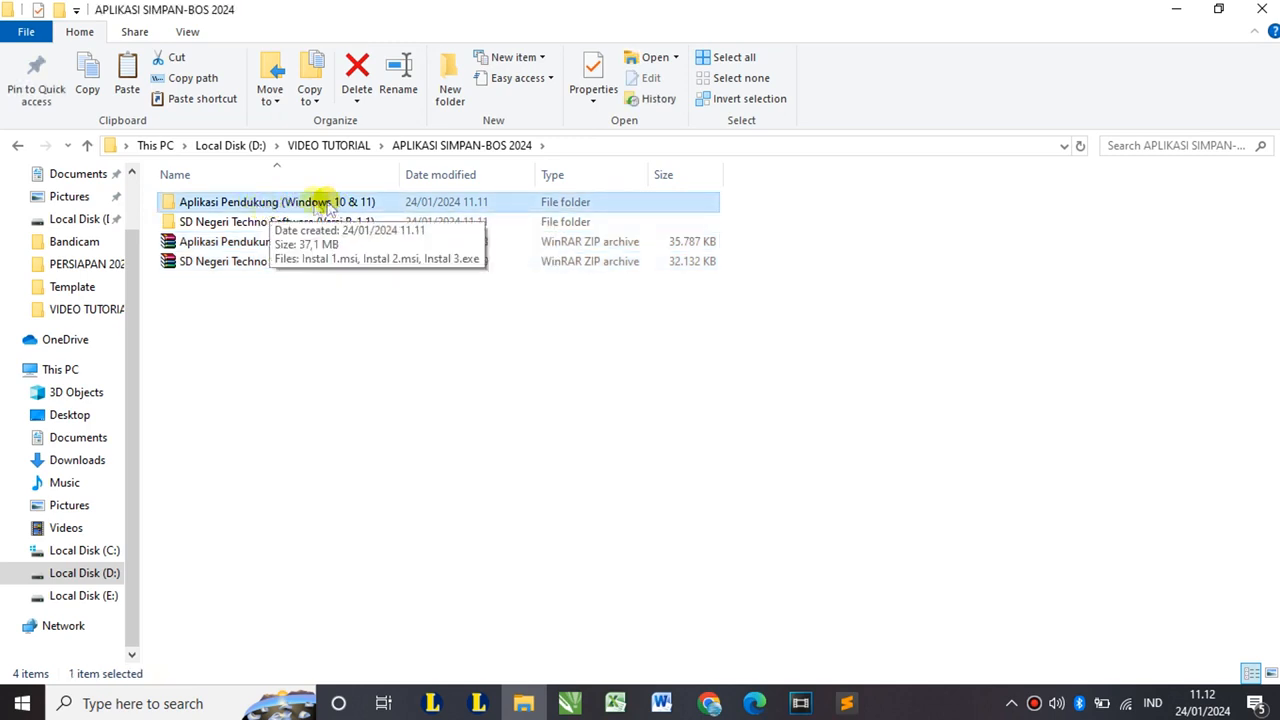
double_click(294, 205)
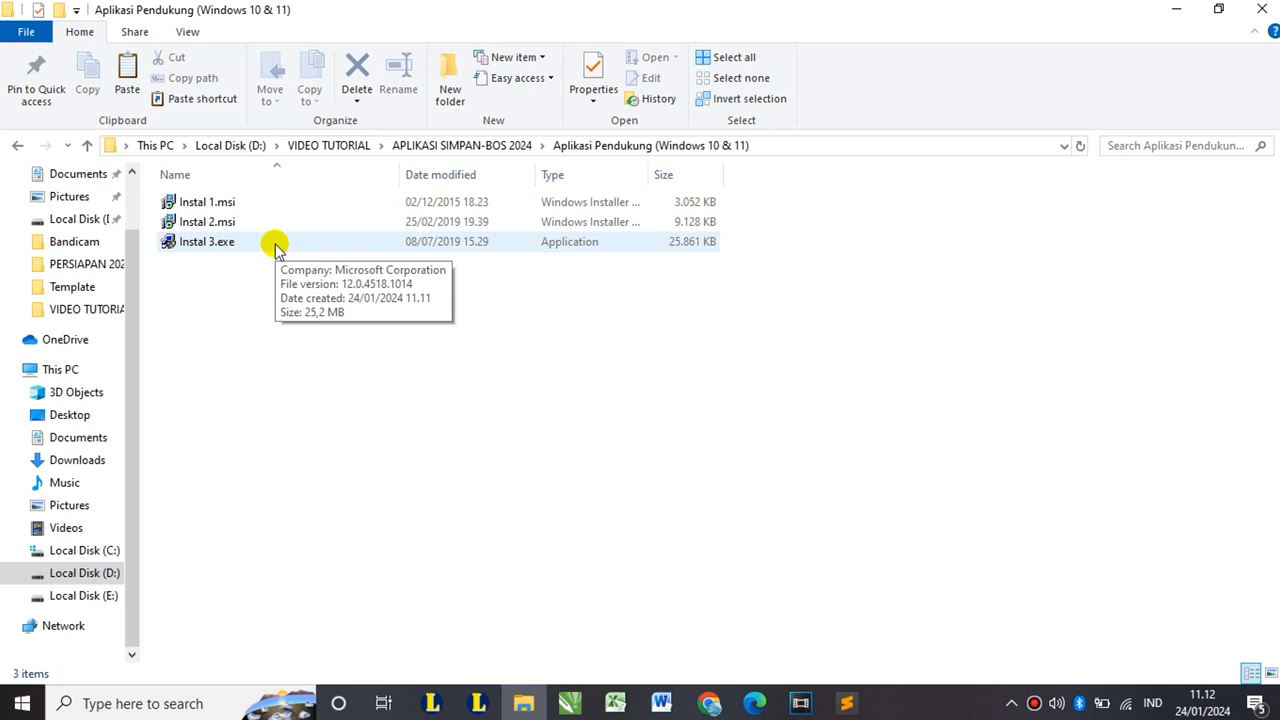
mouse_move(251, 207)
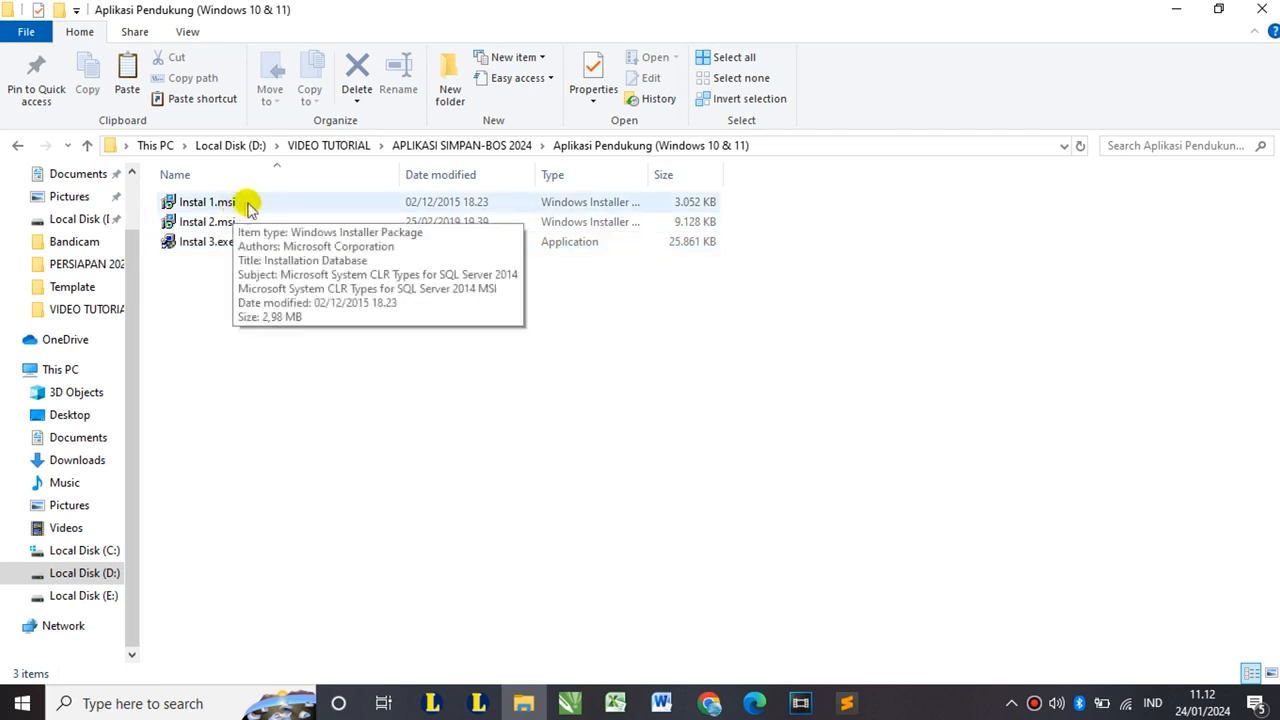
left_click(253, 207)
- Install Microsoft System CLR Types for SQL Server 2014 from Instal 1.msi, accepting the licence terms
double_click(253, 208)
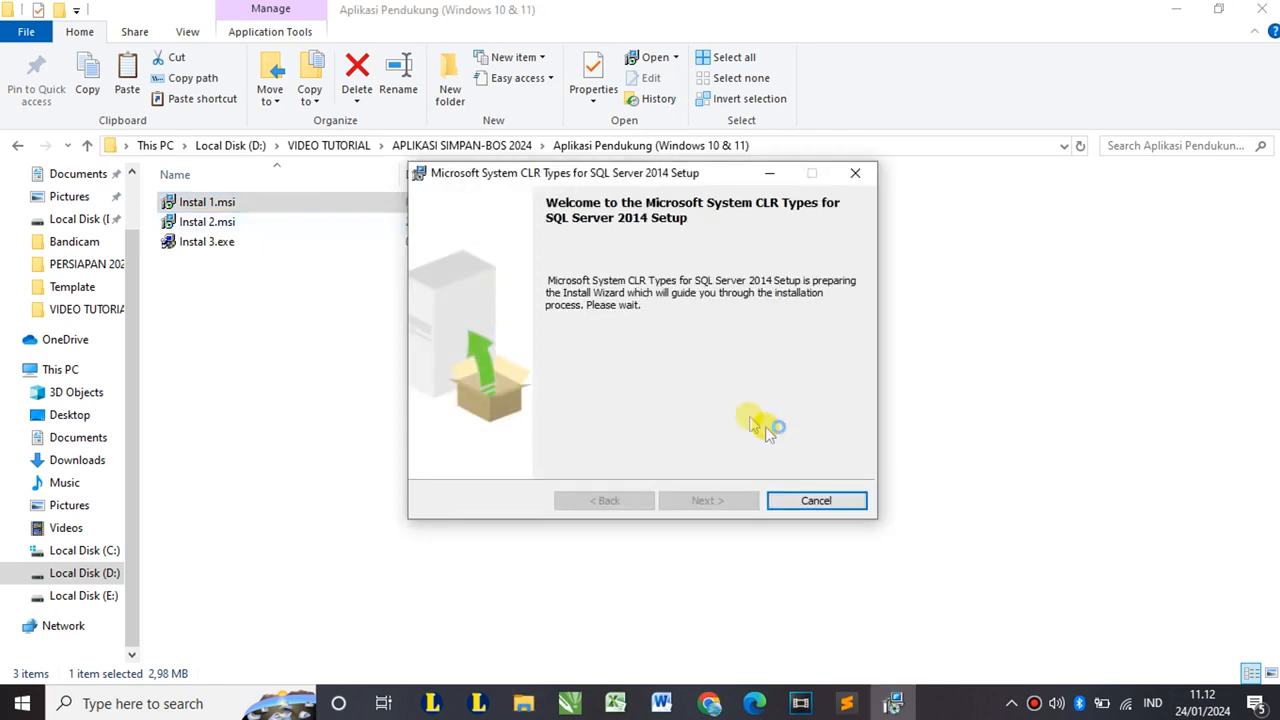
left_click(737, 499)
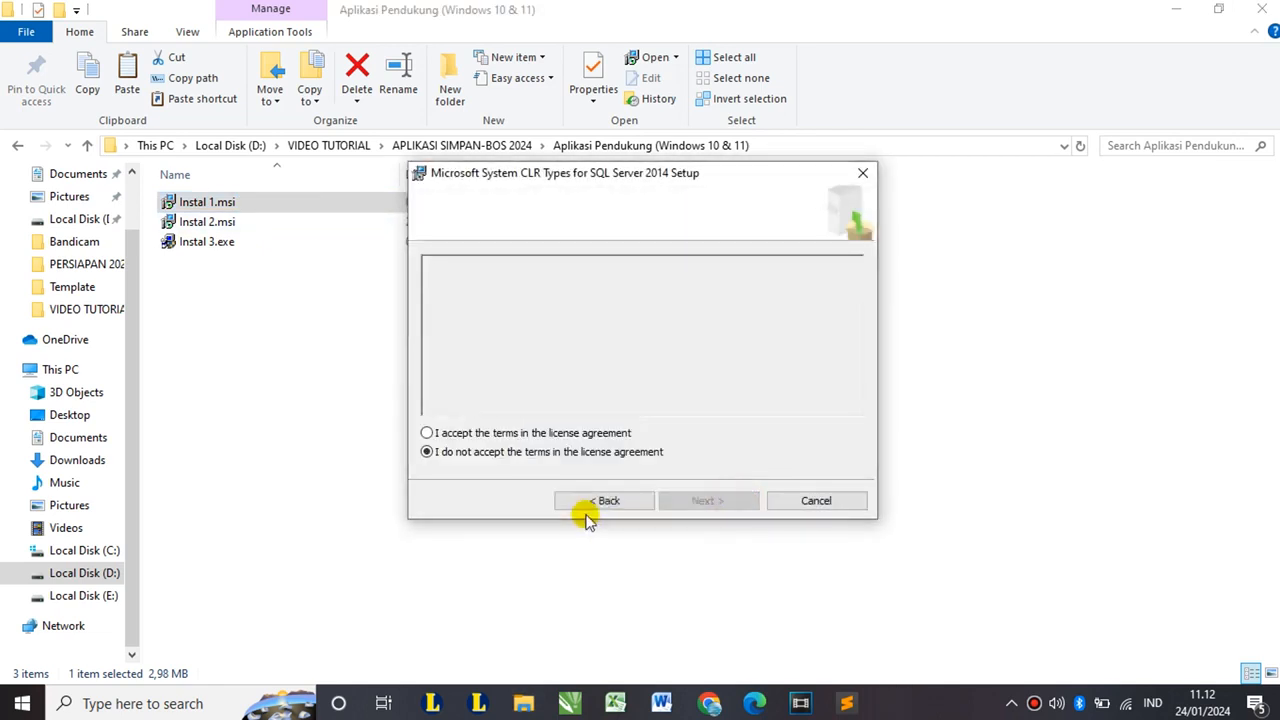
left_click(443, 434)
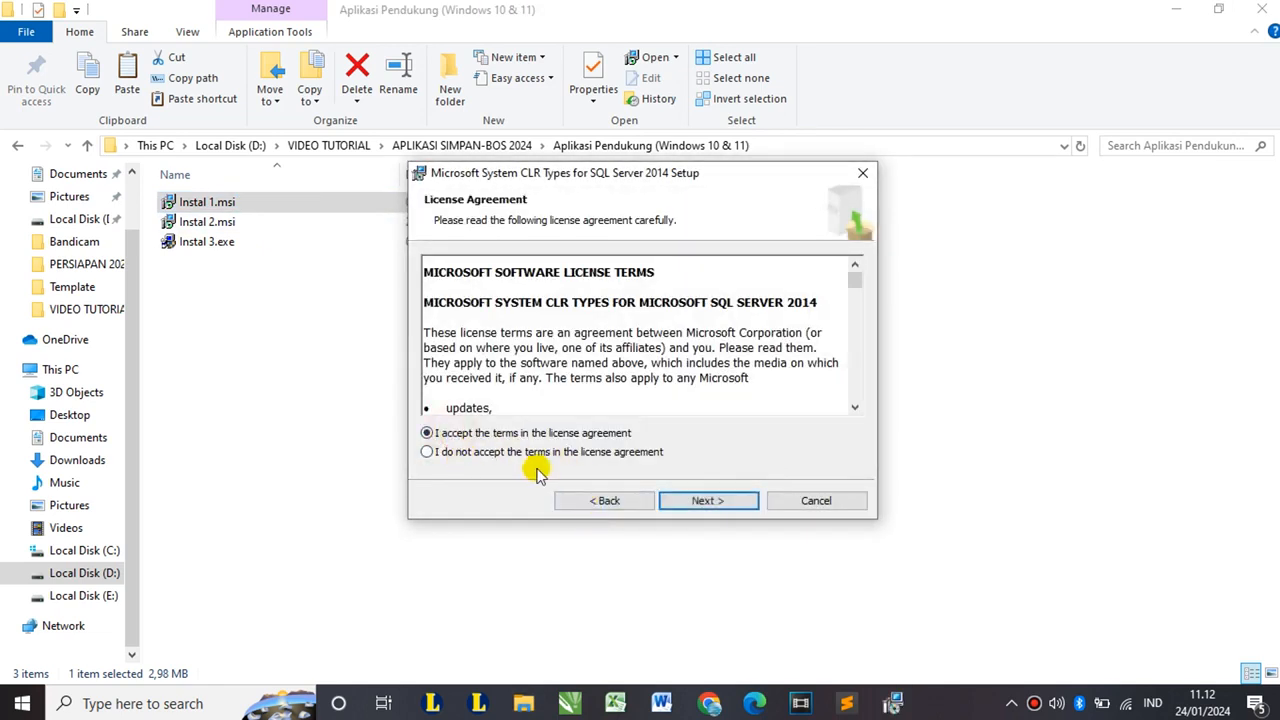
left_click(724, 502)
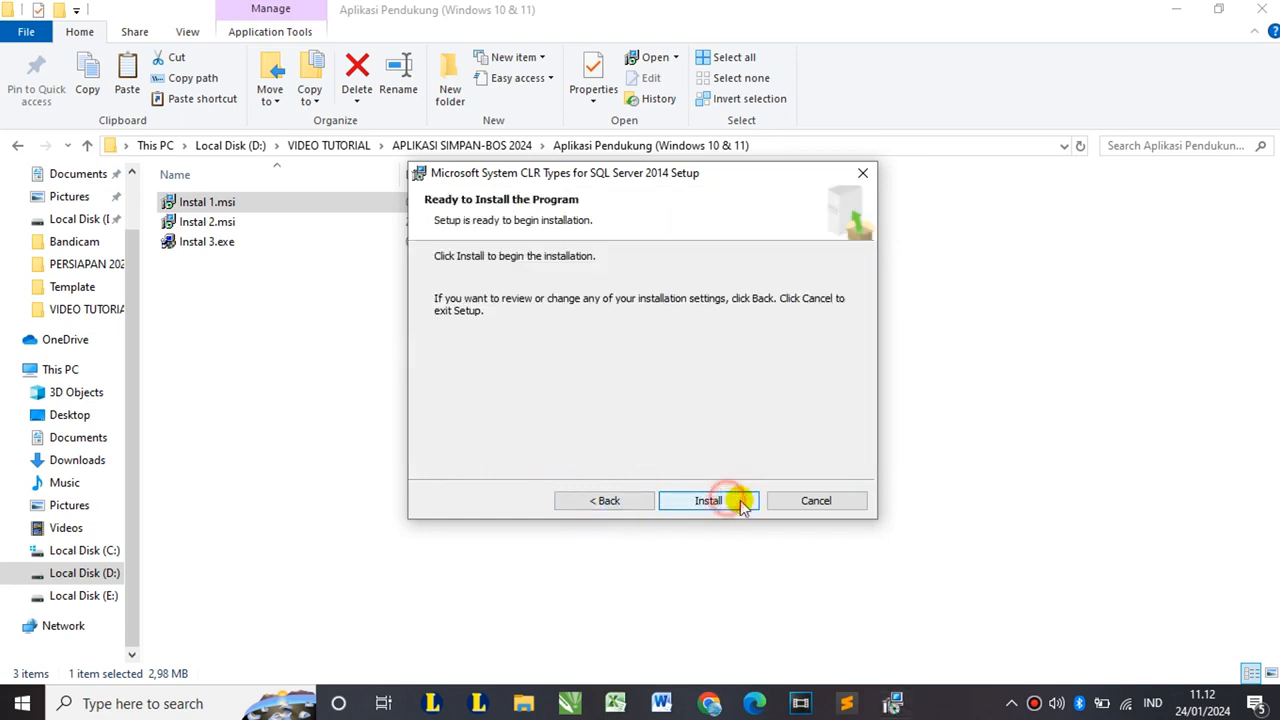
left_click(736, 502)
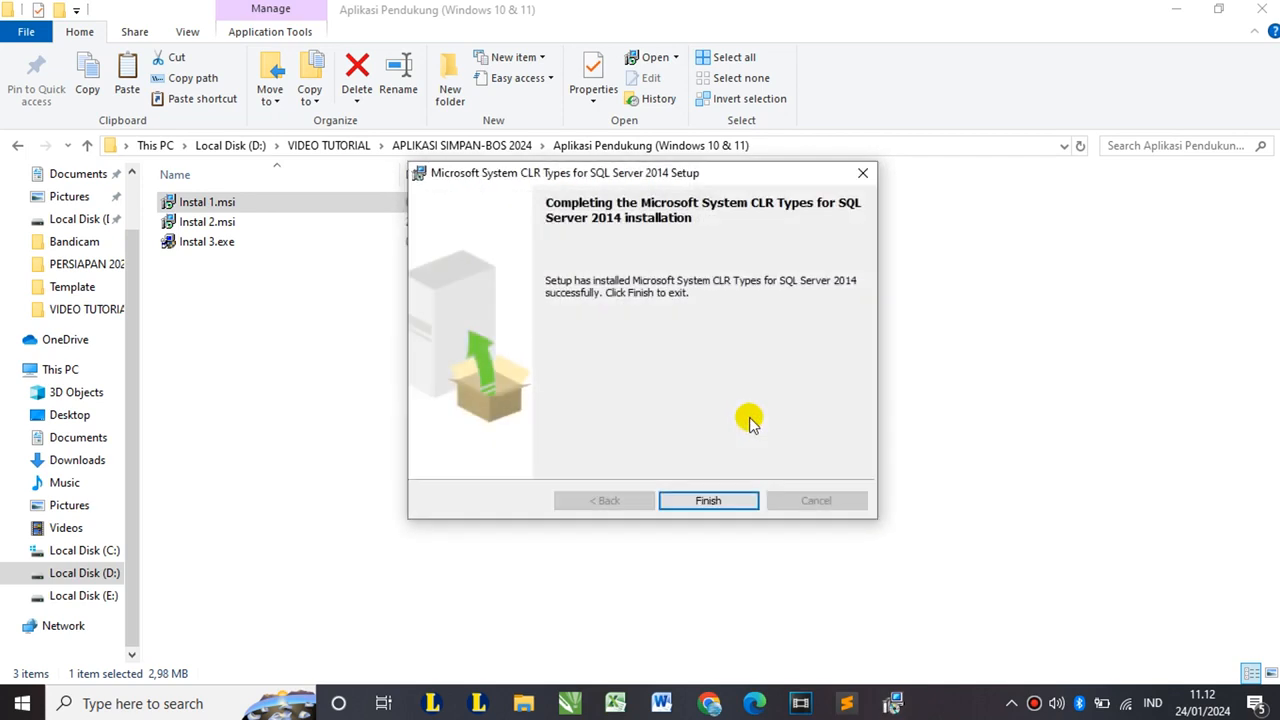
left_click(728, 500)
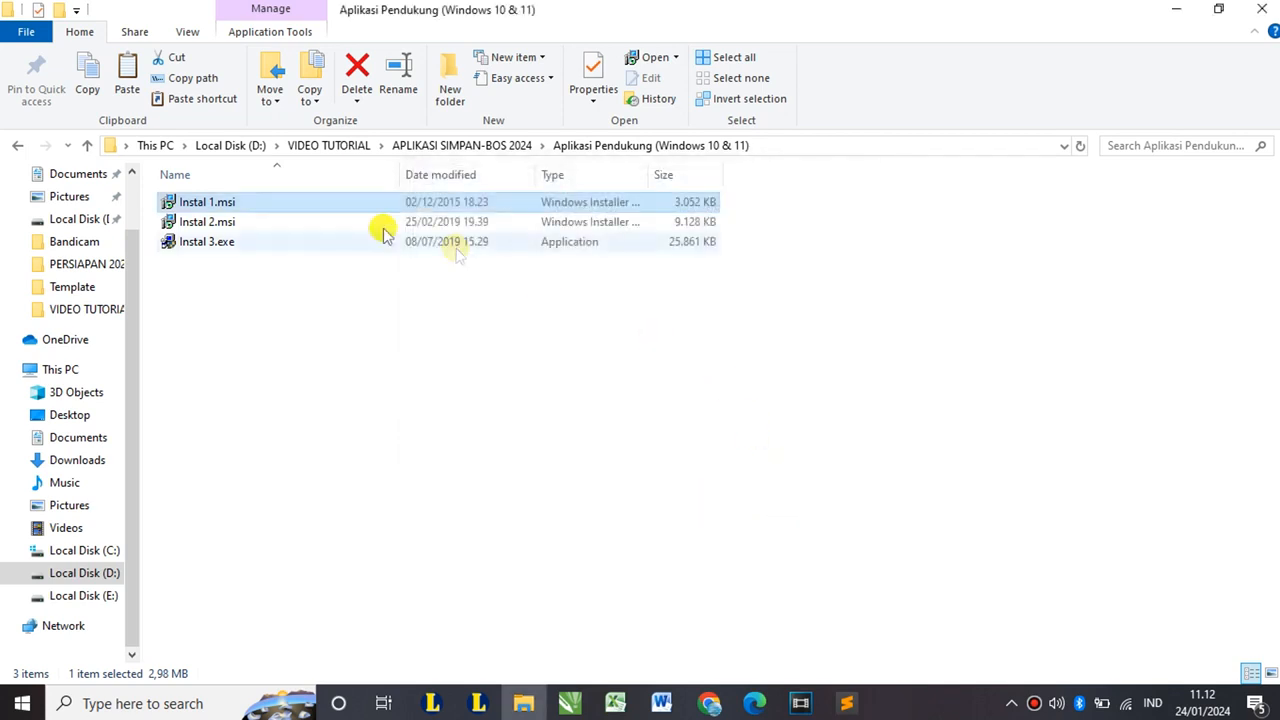
- Install Microsoft Report Viewer 2015 Runtime from Instal 2.msi with the licence terms accepted
left_click(234, 219)
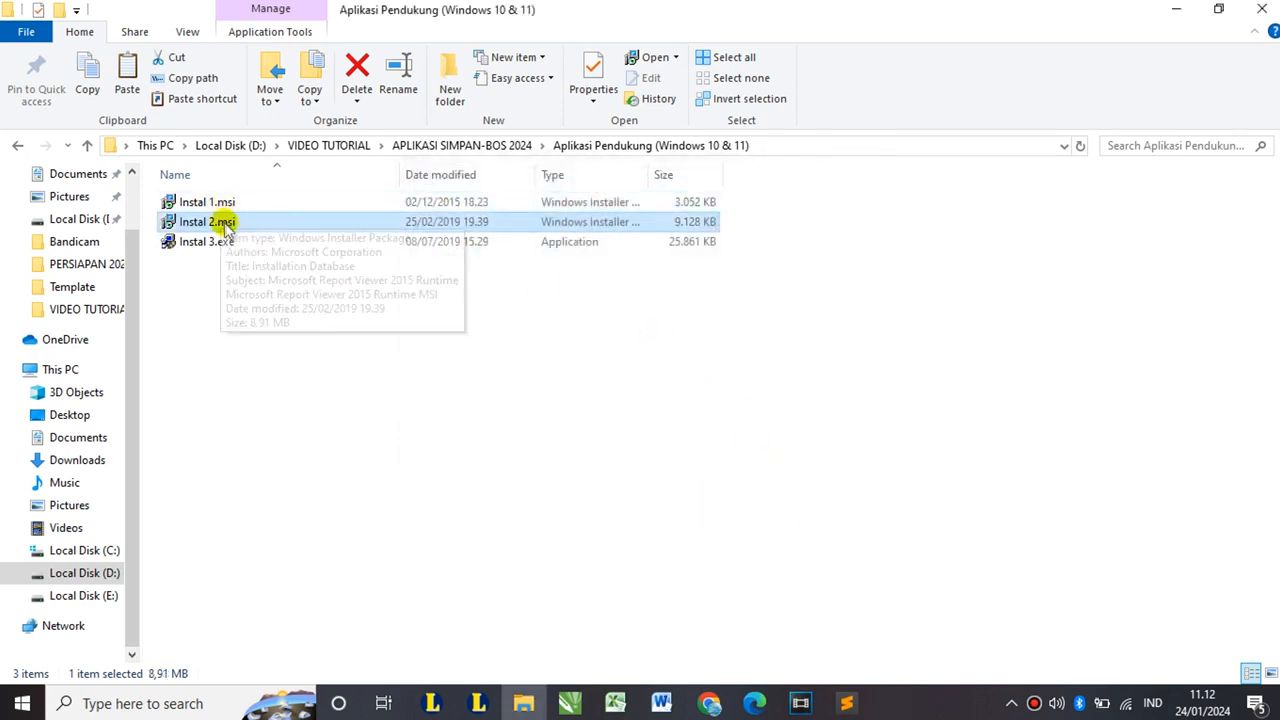
double_click(226, 220)
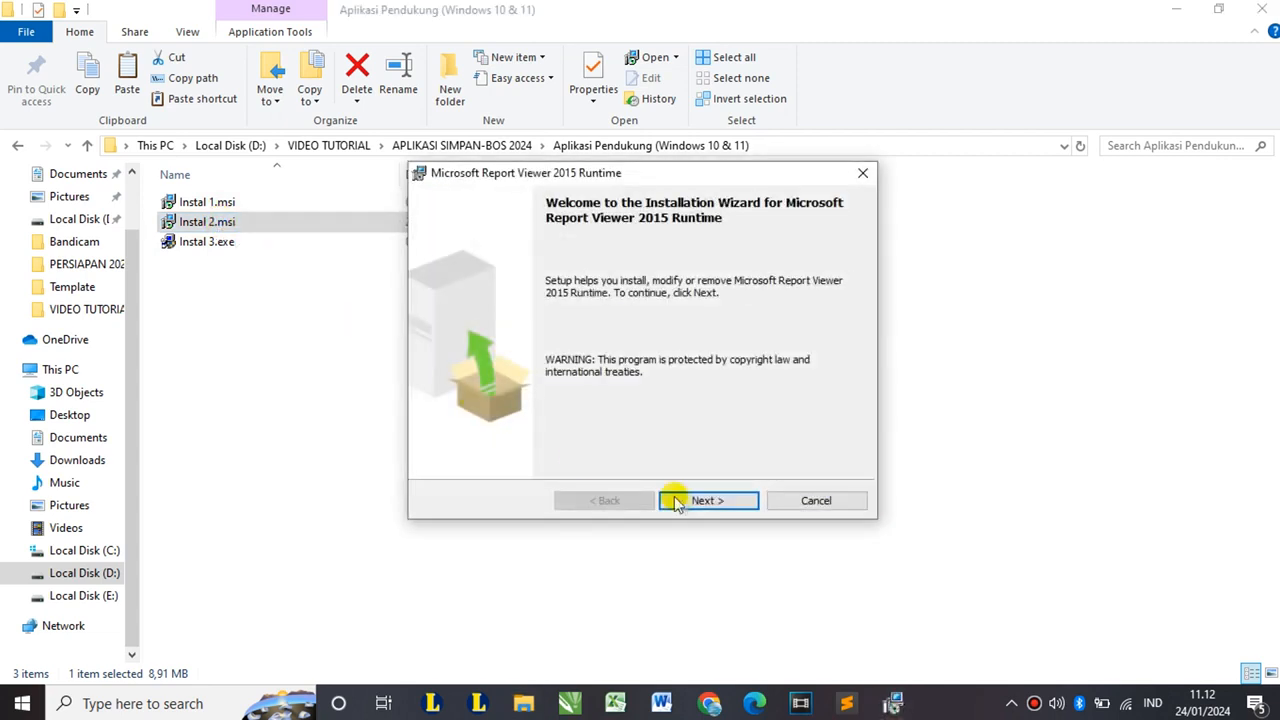
left_click(735, 499)
left_click(536, 434)
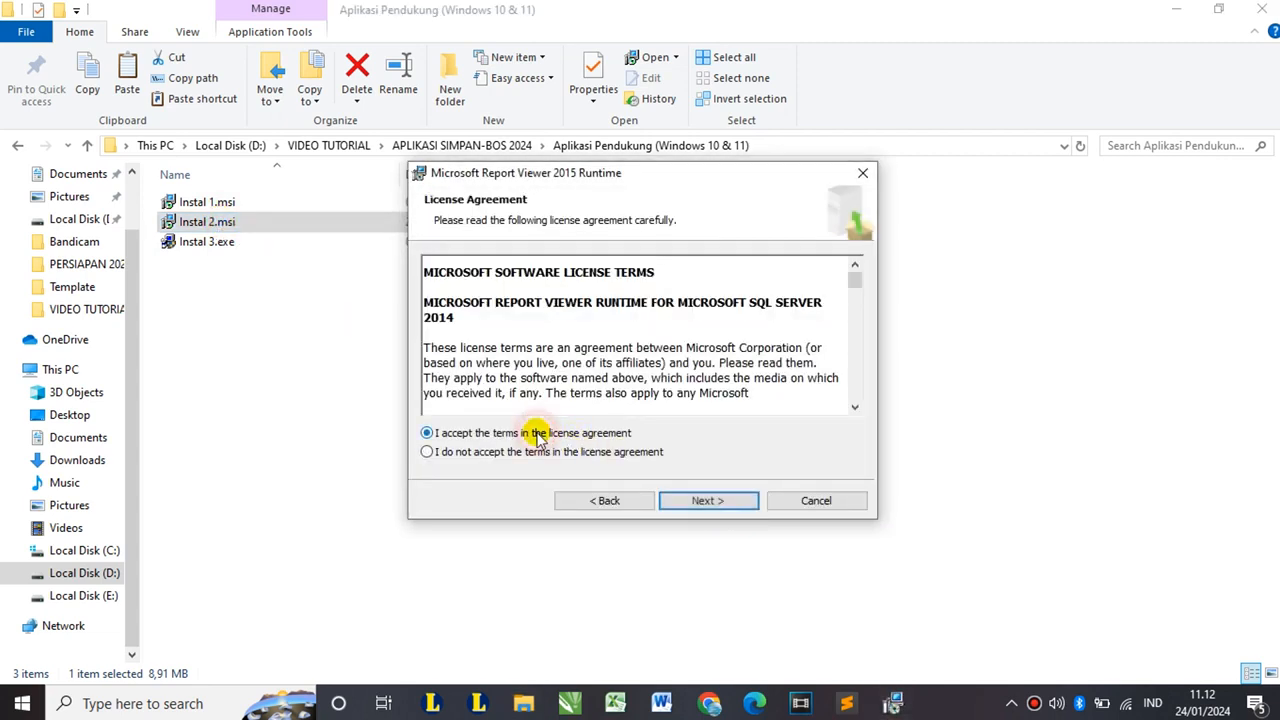
left_click(690, 501)
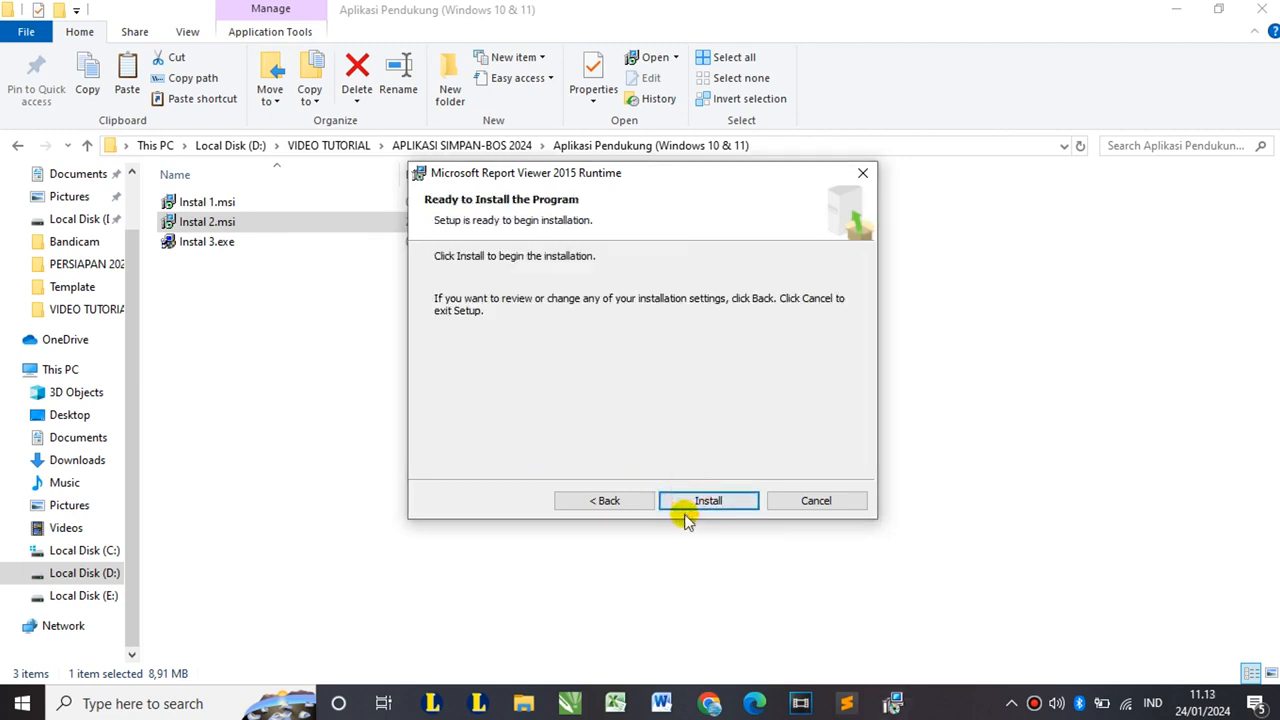
left_click(690, 505)
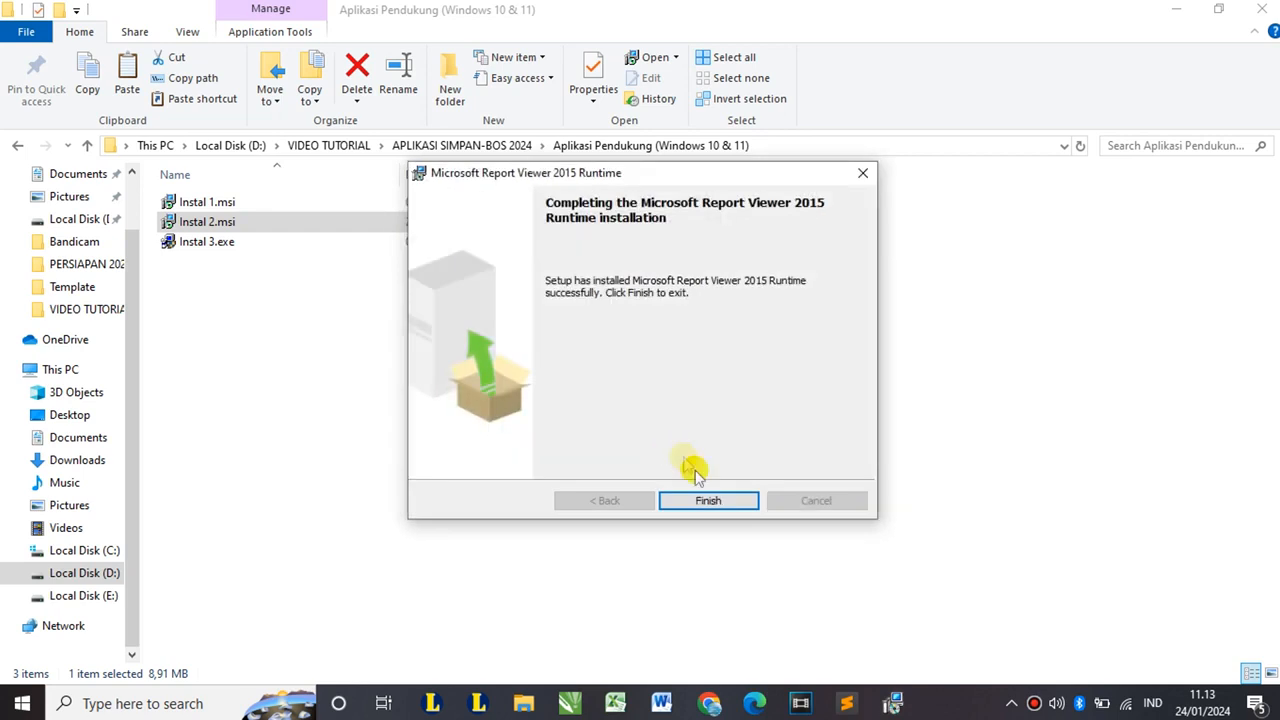
left_click(708, 497)
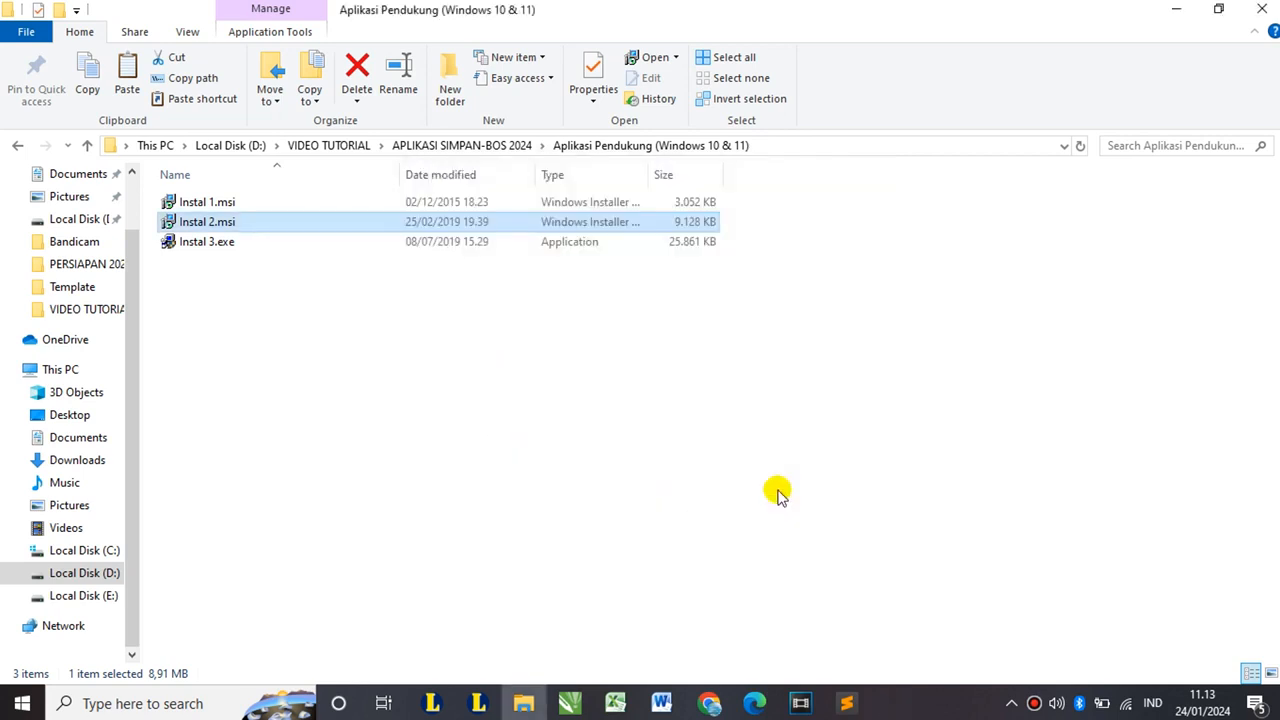
- Install the Access database engine 2007 from Instal 3.exe, accepting the terms and dismissing the completion message
left_click(216, 246)
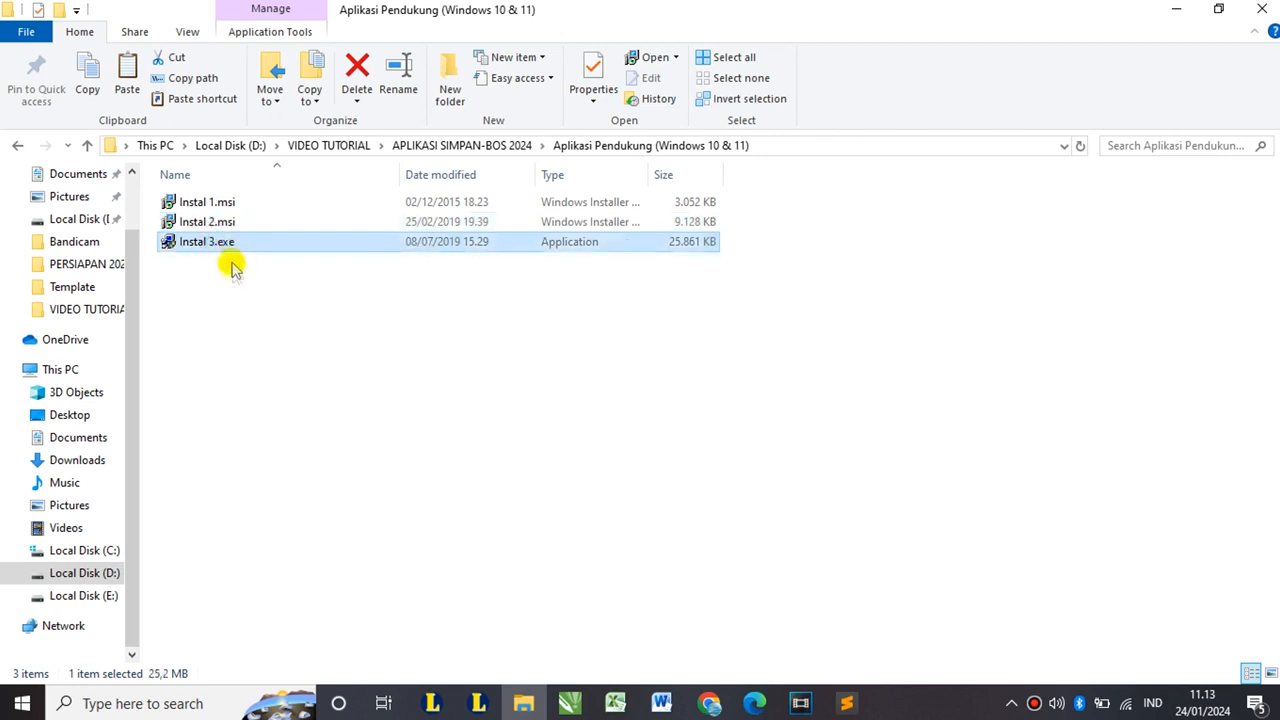
double_click(203, 245)
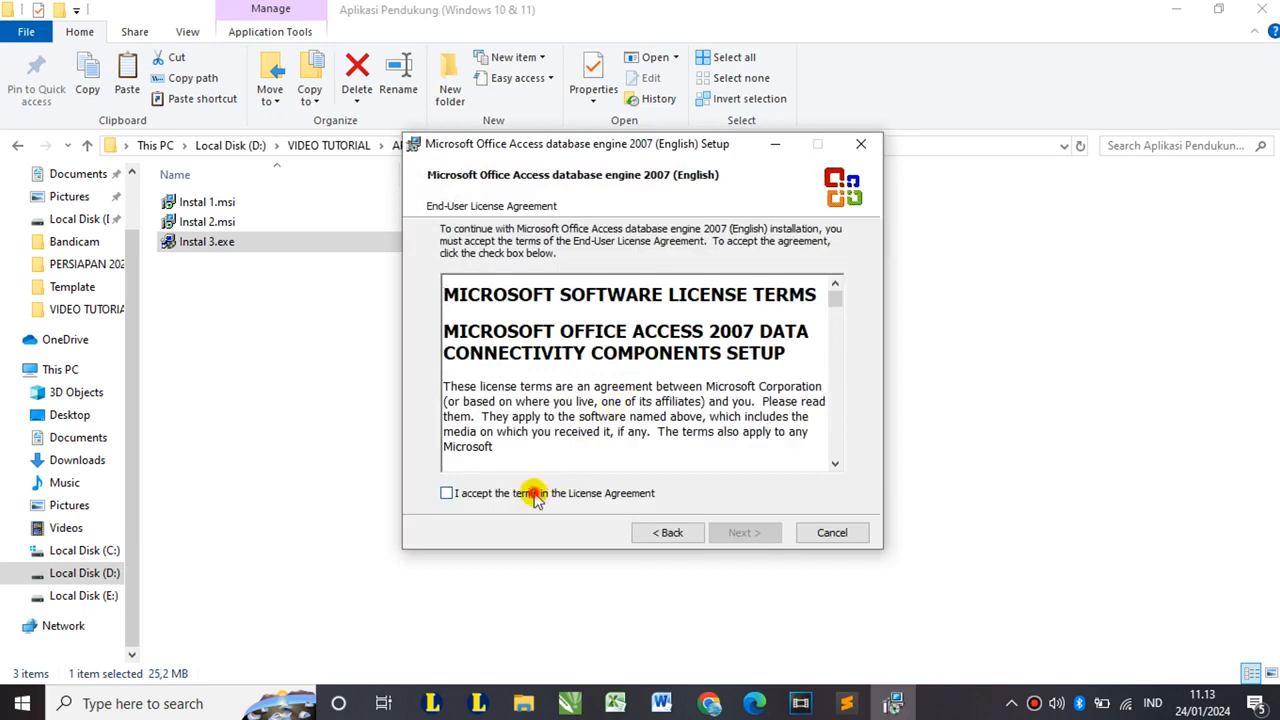
left_click(530, 492)
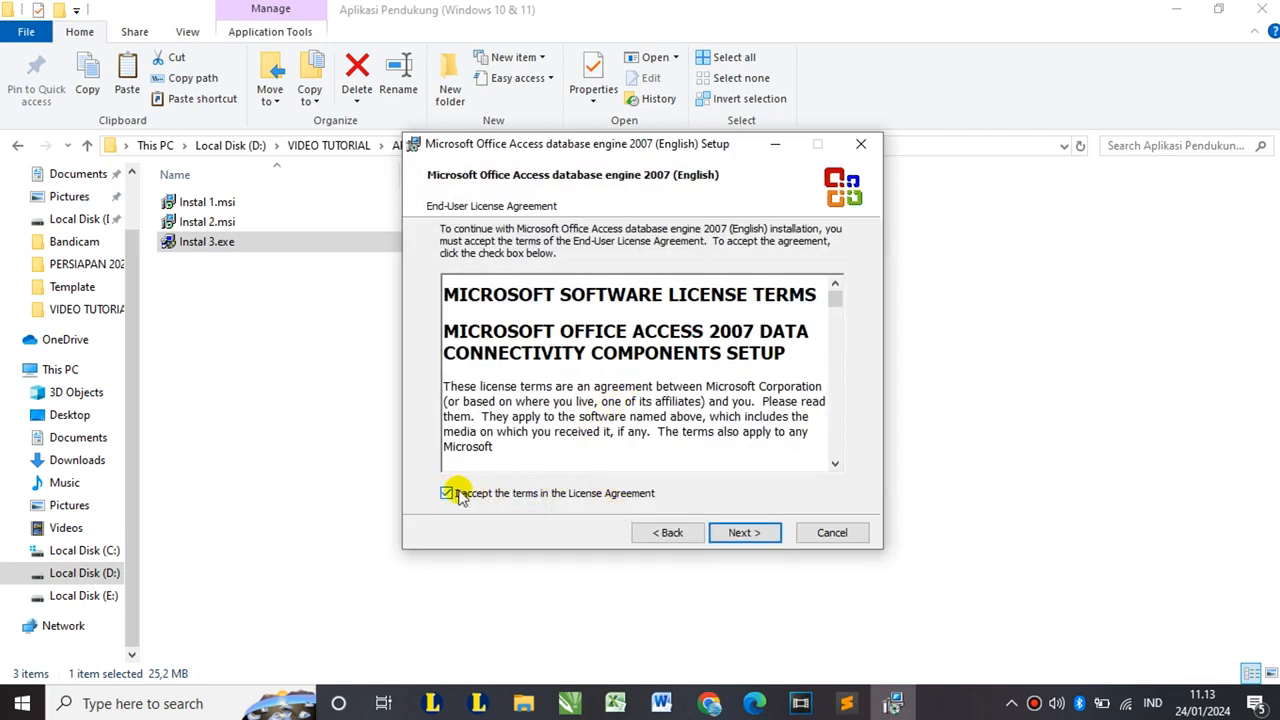
left_click(745, 534)
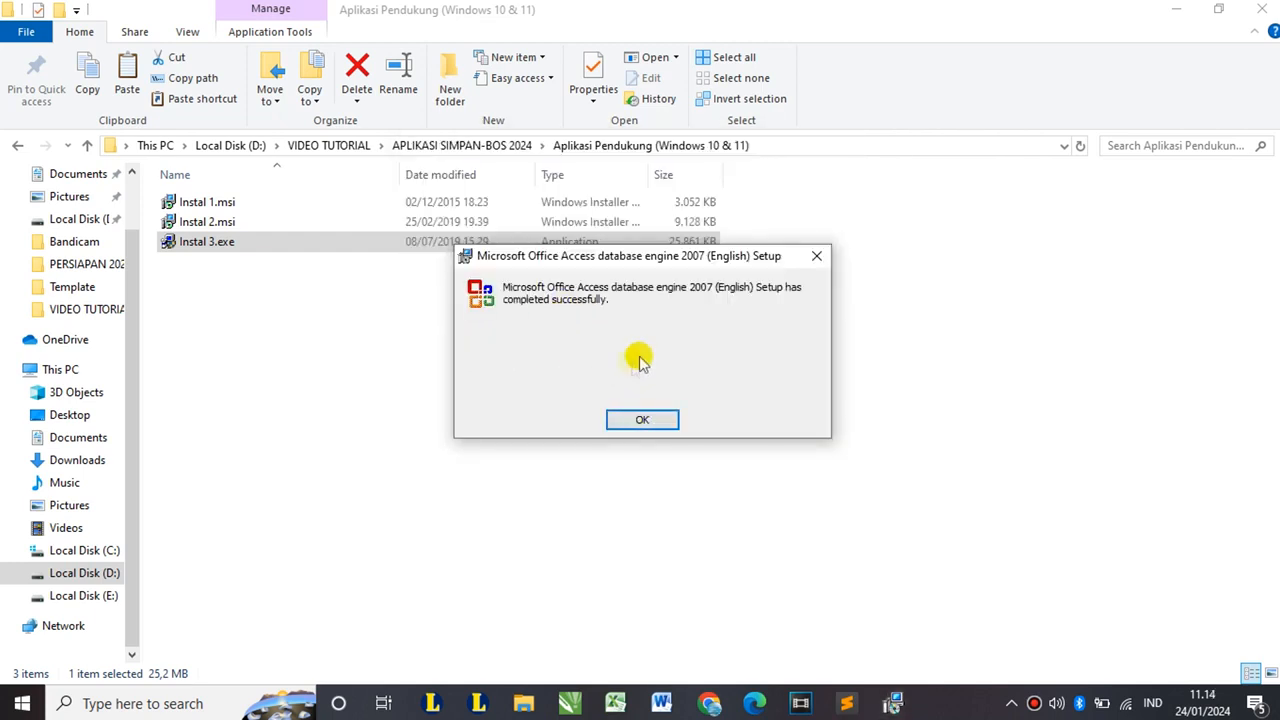
left_click(643, 417)
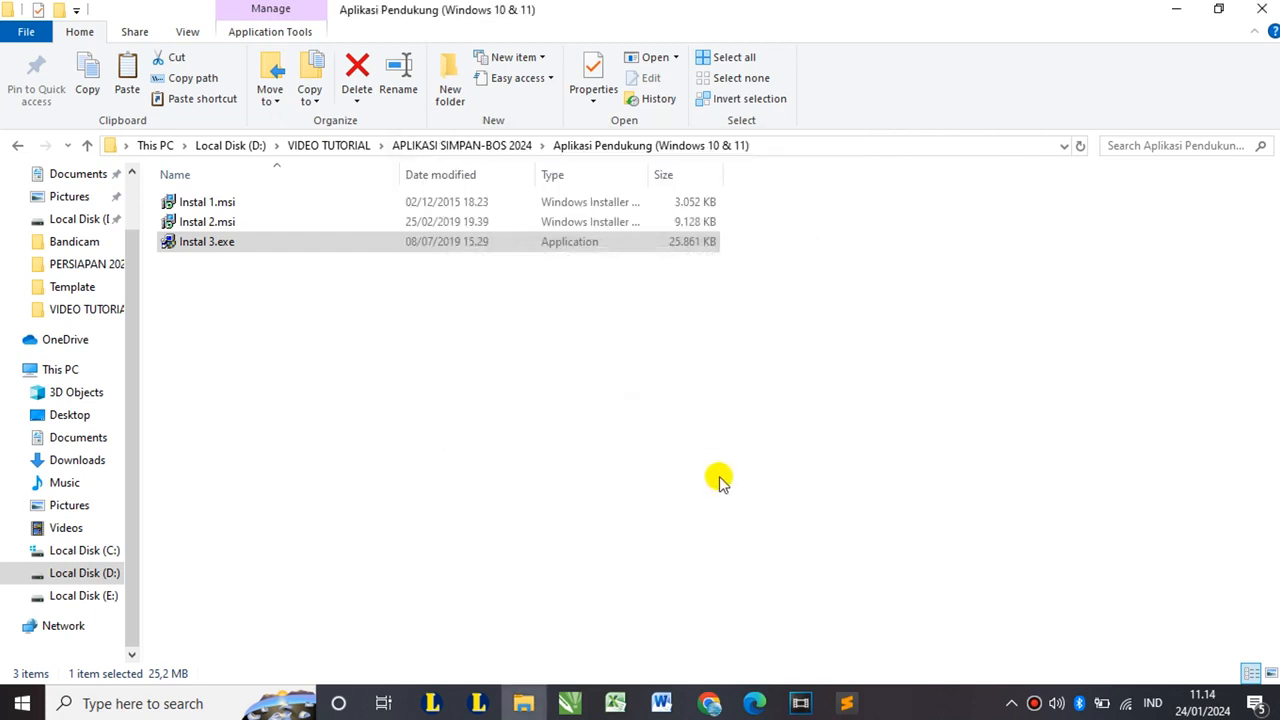
- Return to the APLIKASI SIMPAN-BOS 2024 folder and open Control Panel by searching 'control'
left_click(20, 145)
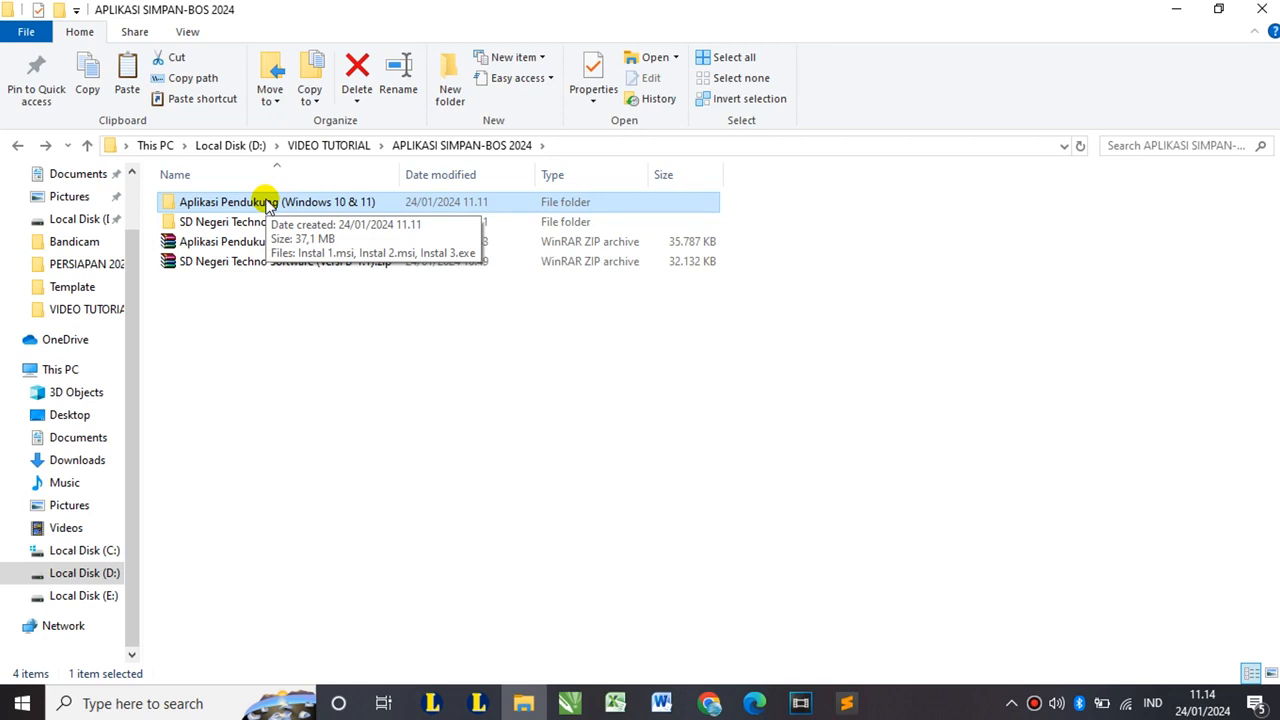
left_click(138, 704)
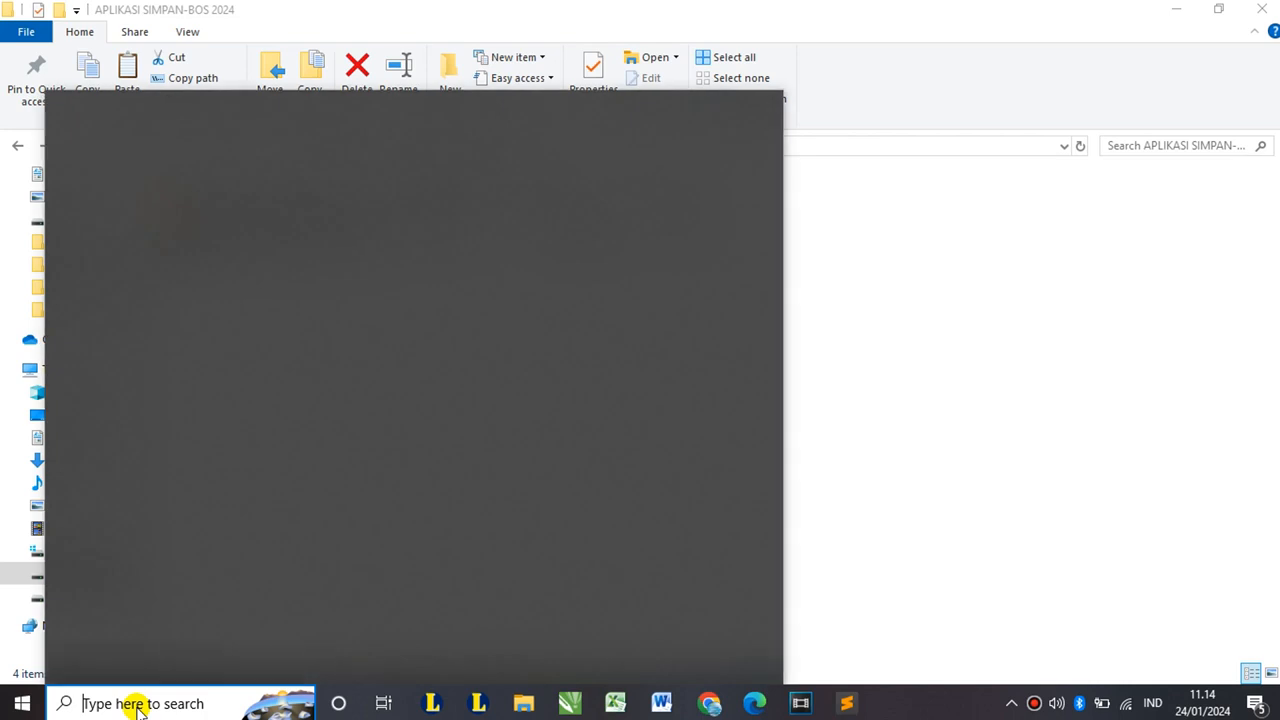
type("cont")
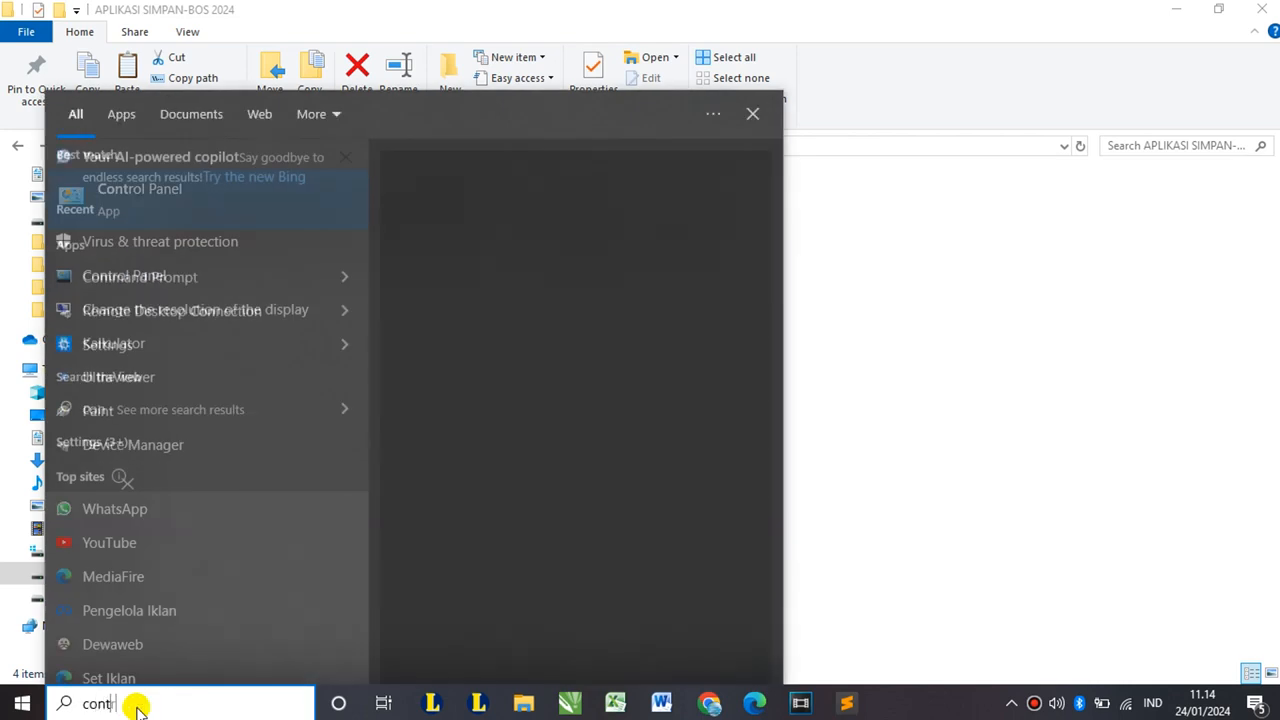
type("rol")
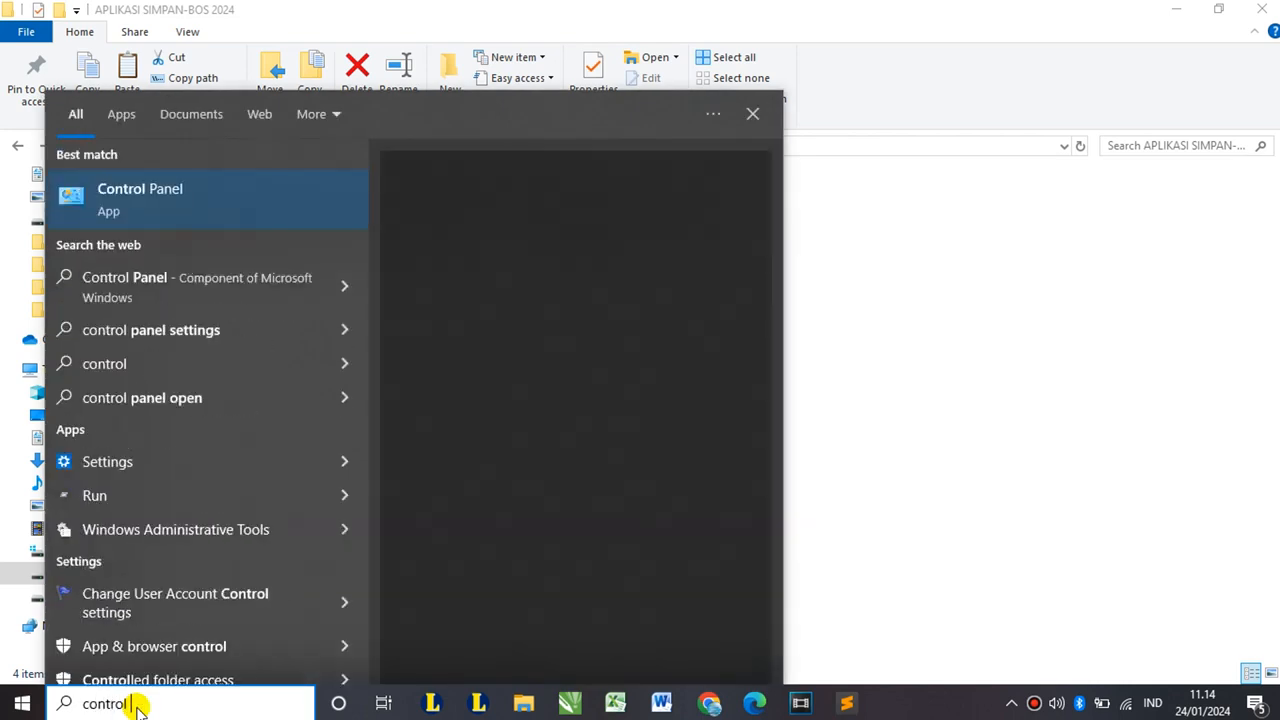
left_click(137, 196)
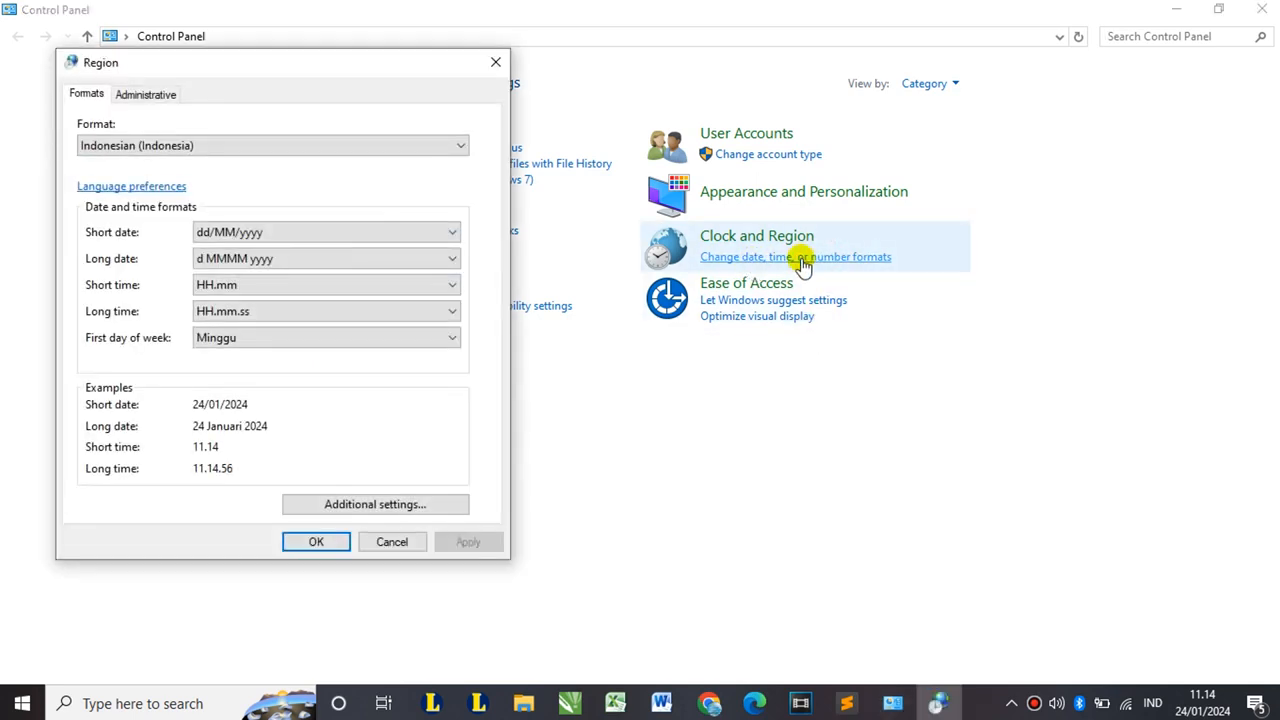
- Switch the regional format to Indonesian (Indonesia) and apply it
left_click(222, 145)
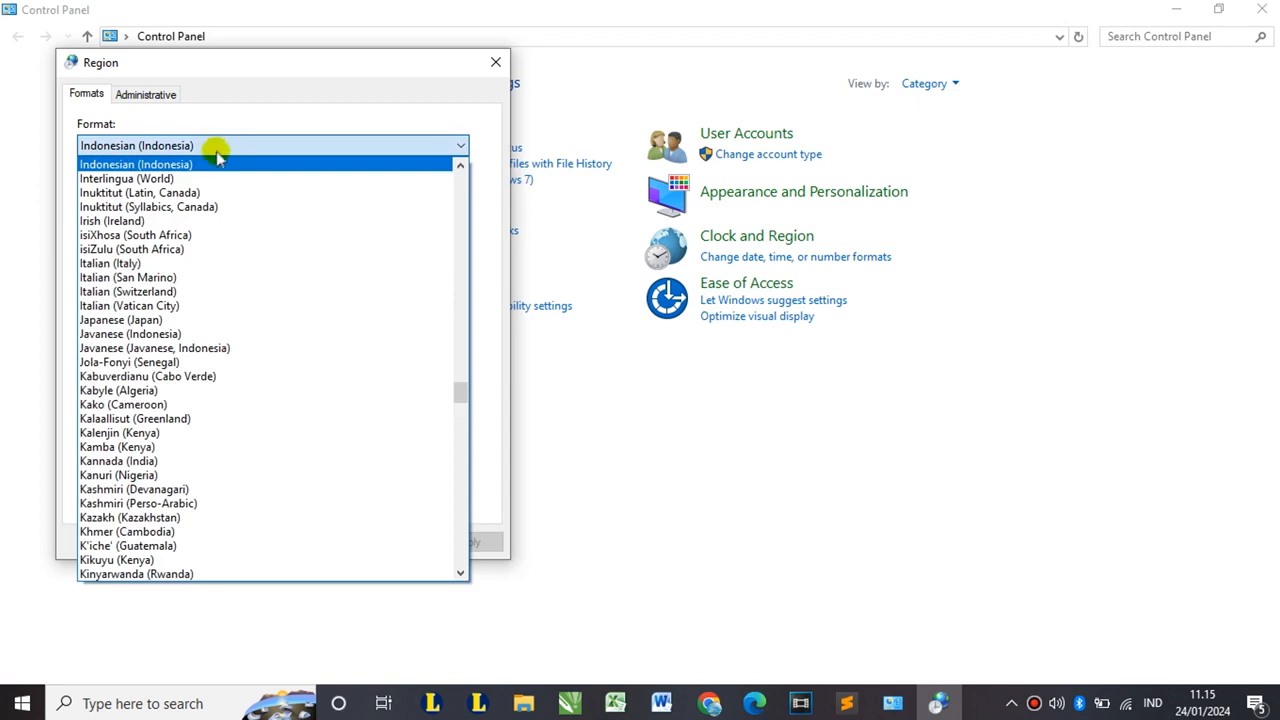
left_click(210, 178)
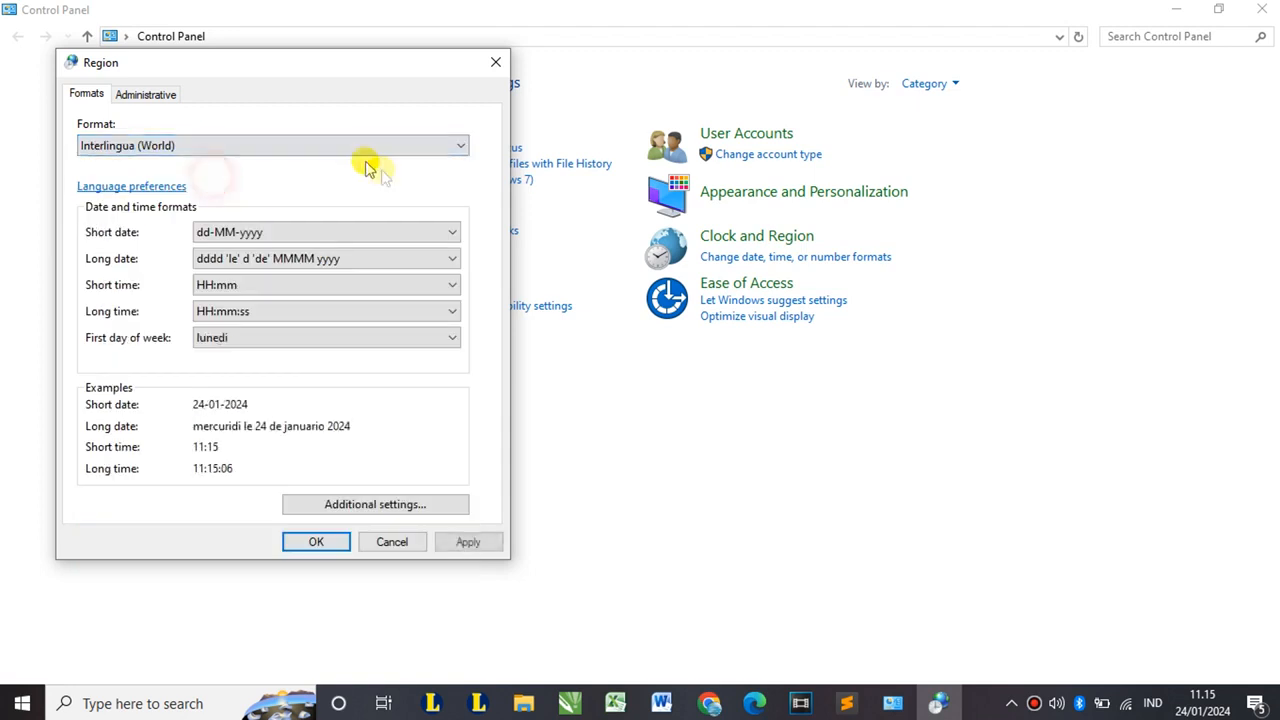
left_click(222, 148)
scroll(185, 190, "up", 1)
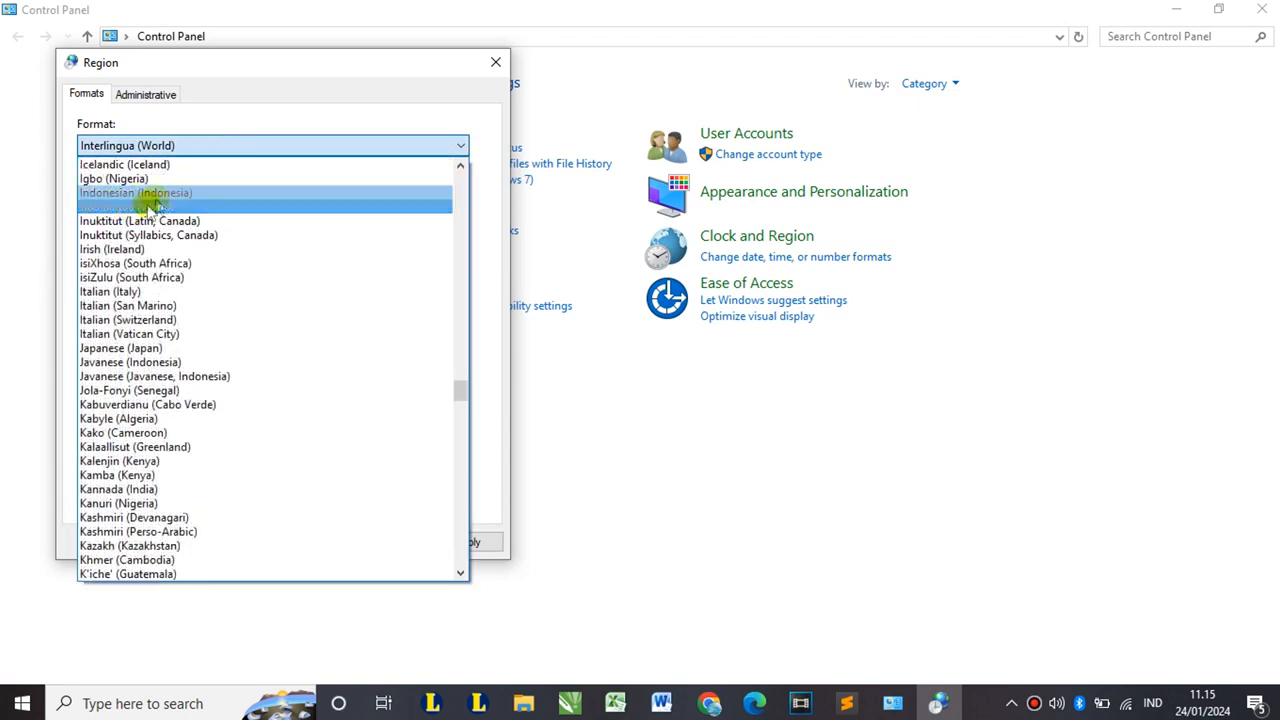
left_click(150, 200)
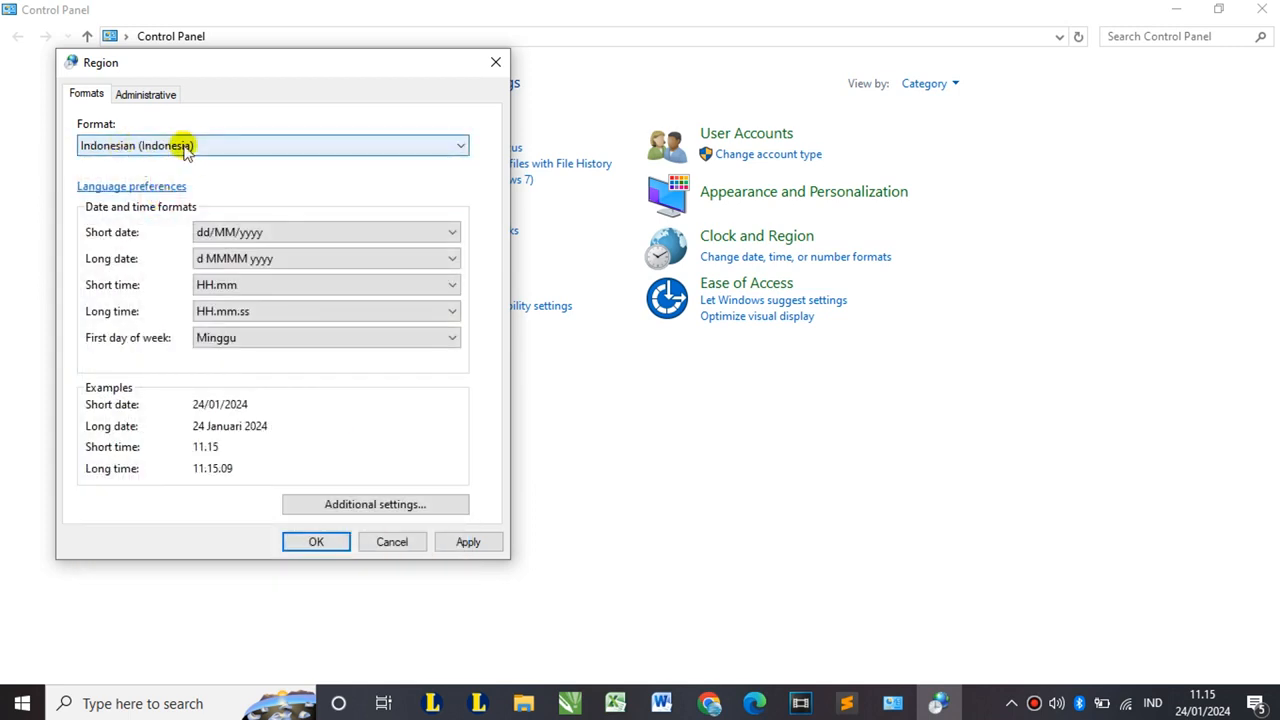
left_click(468, 543)
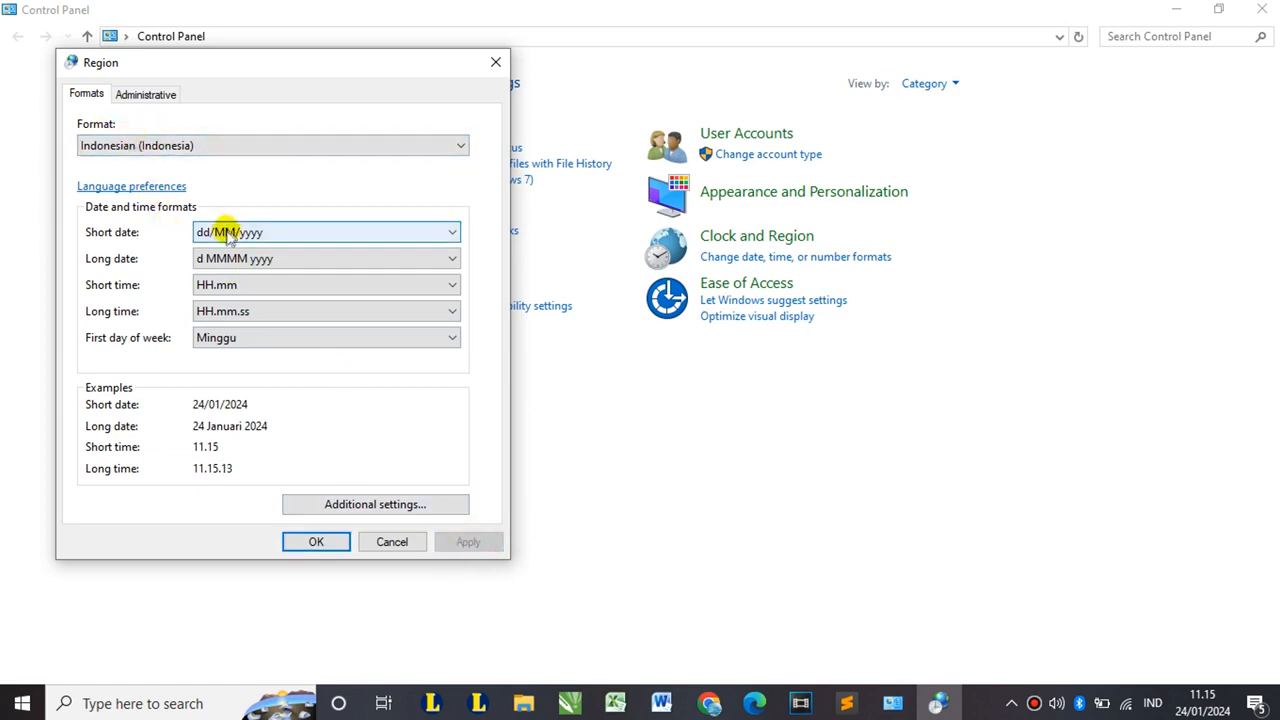
- Set short date to dd/MM/yyyy and long date to d MMMM yyyy, then apply and close
left_click(271, 232)
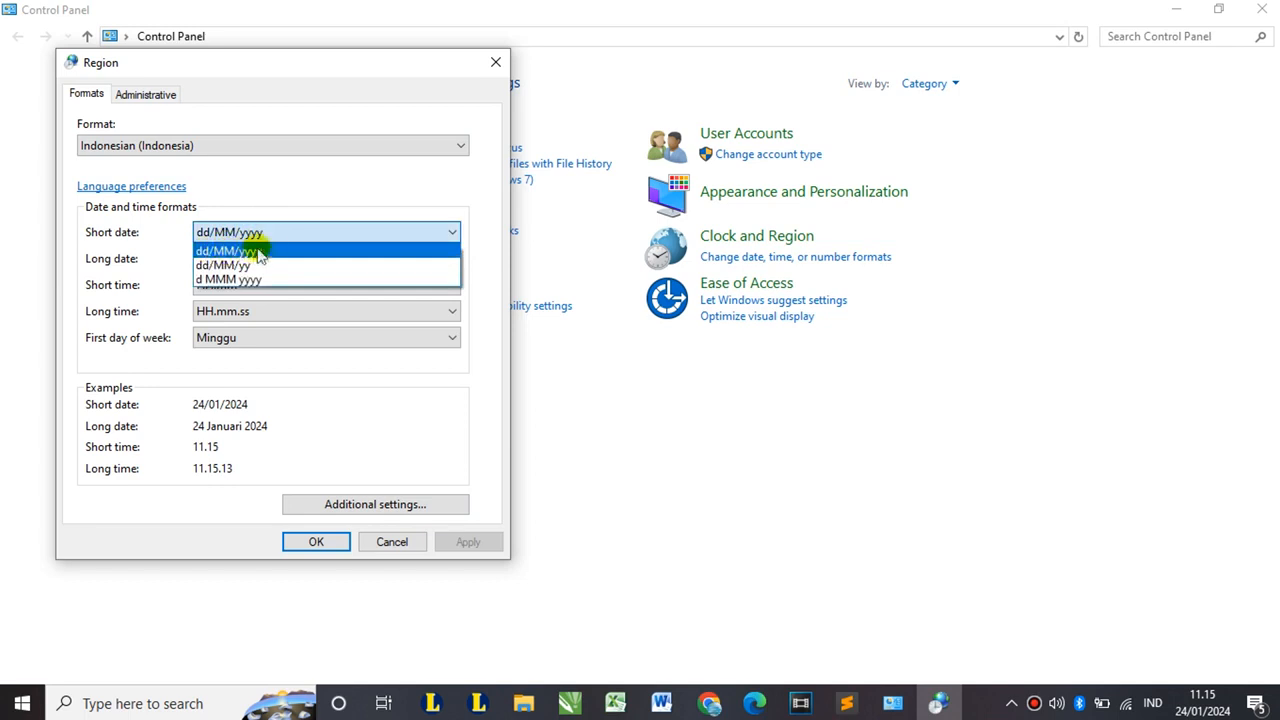
left_click(337, 250)
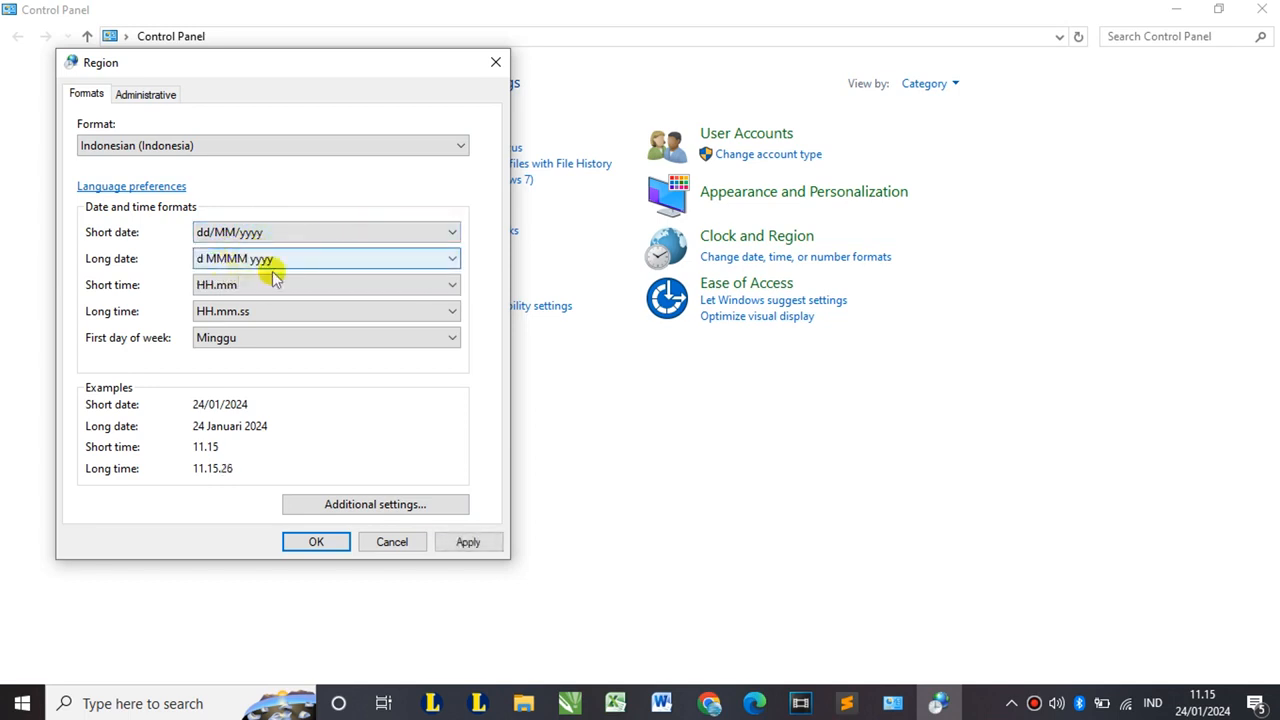
left_click(312, 258)
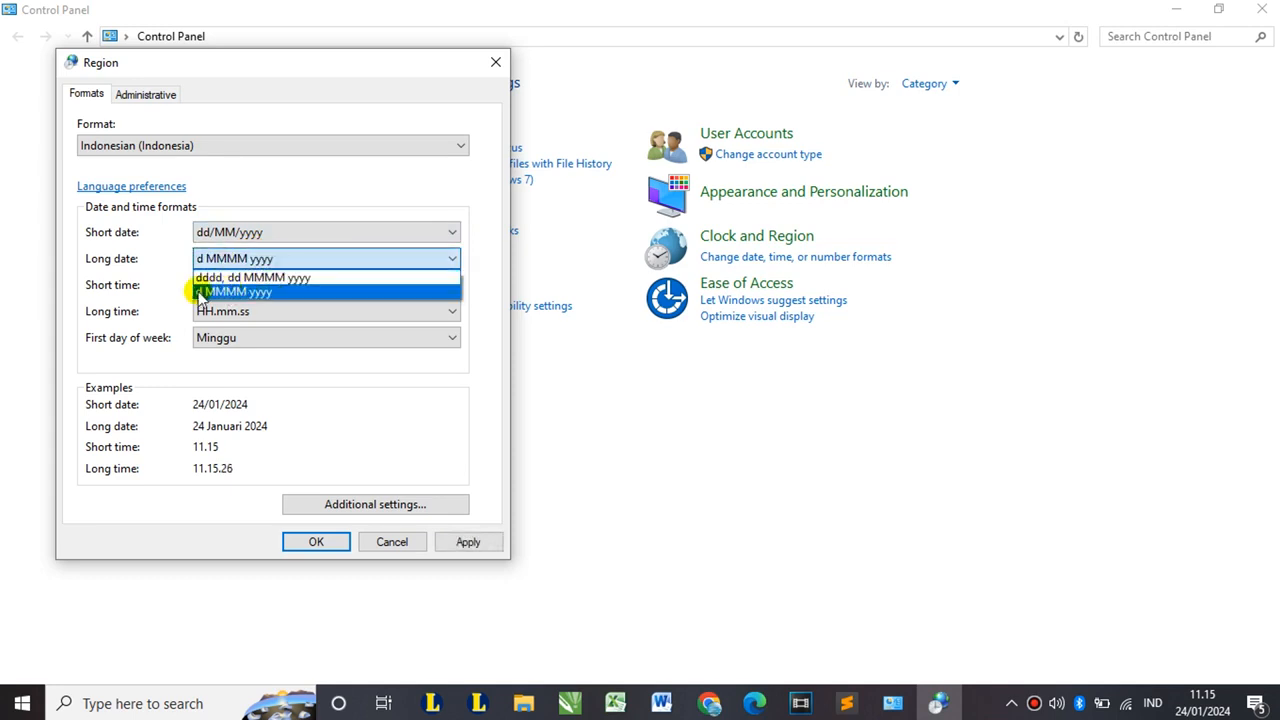
left_click(282, 292)
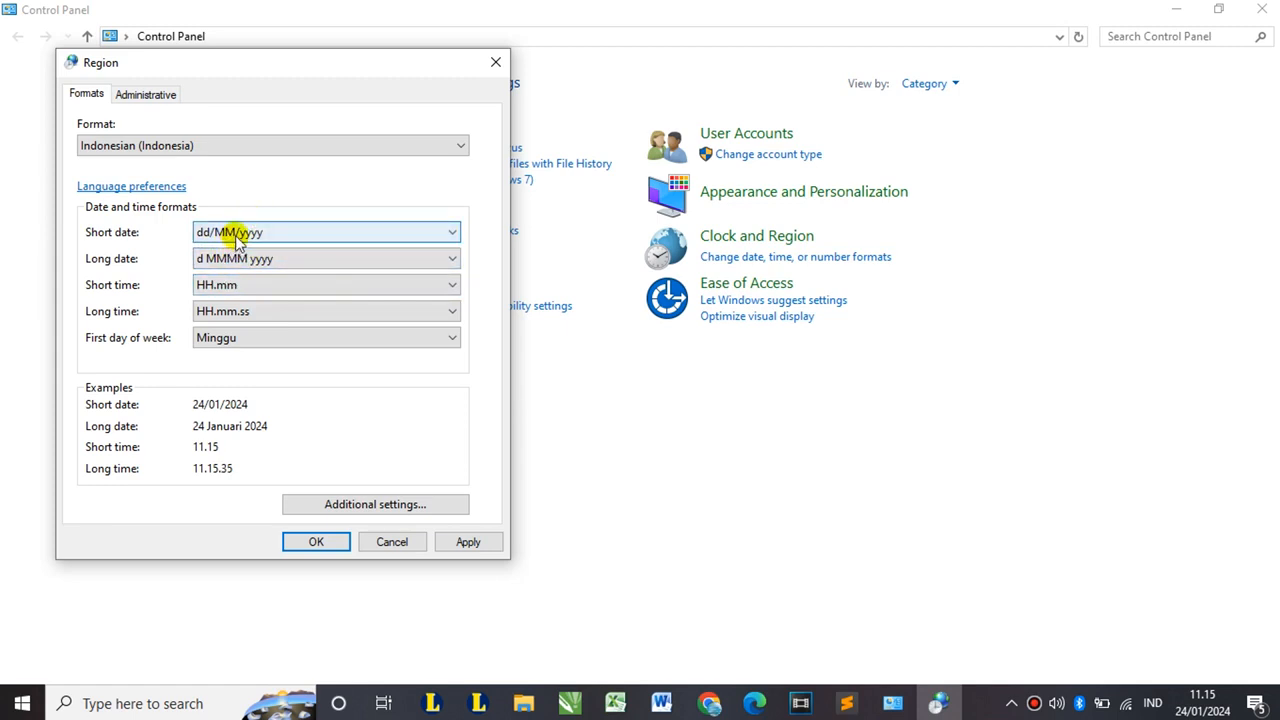
left_click(468, 542)
left_click(316, 542)
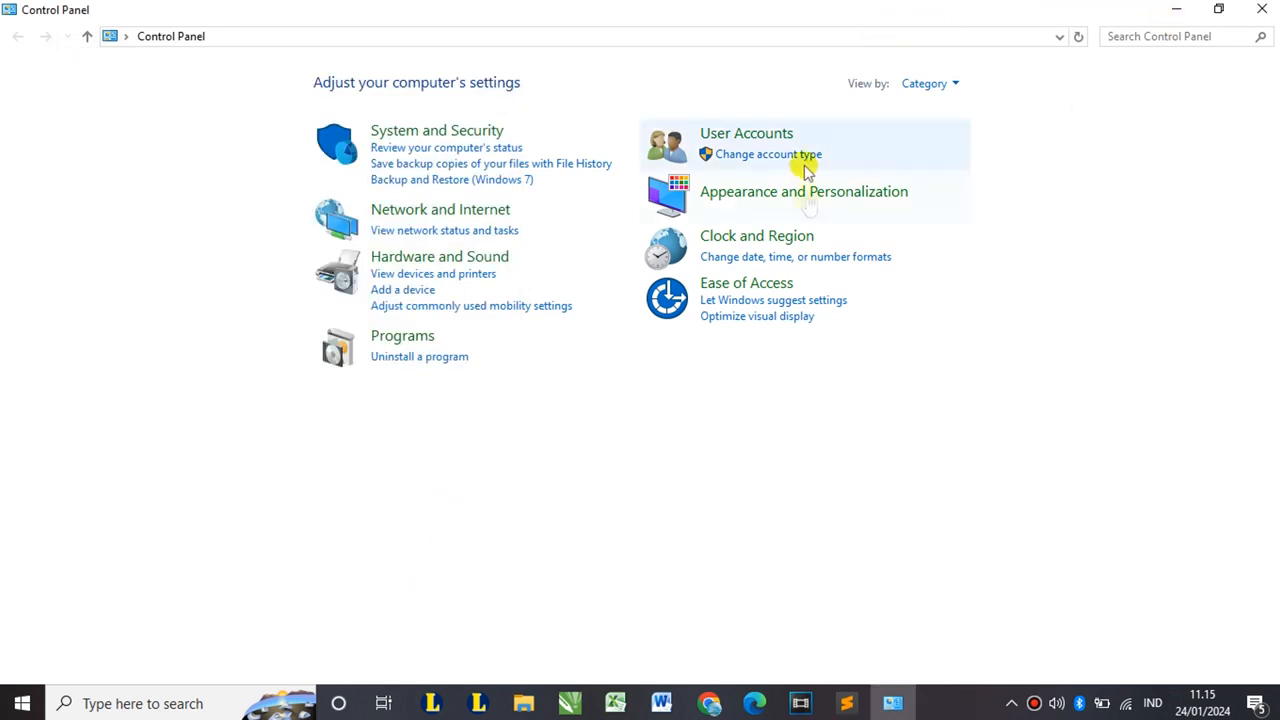
- Close Control Panel, open the SD Negeri Techno Software (Versi B-1.1) folder and autofit the Name column
left_click(1276, 10)
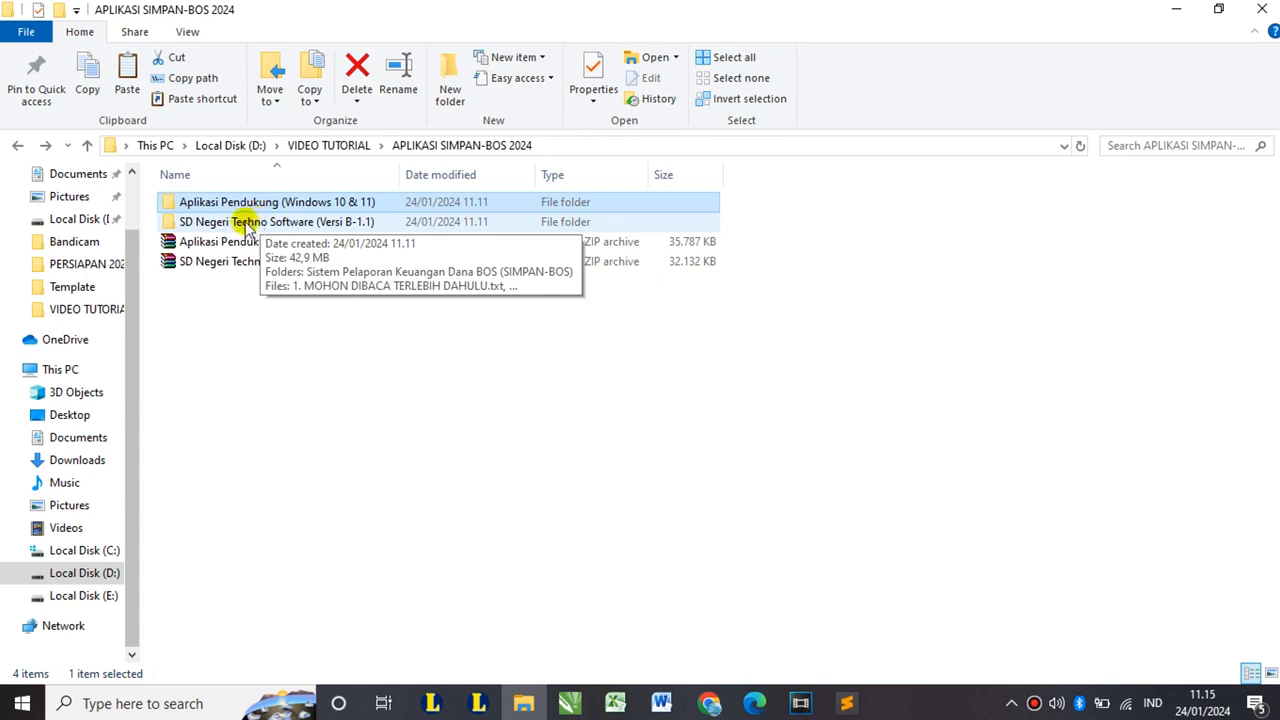
left_click(330, 224)
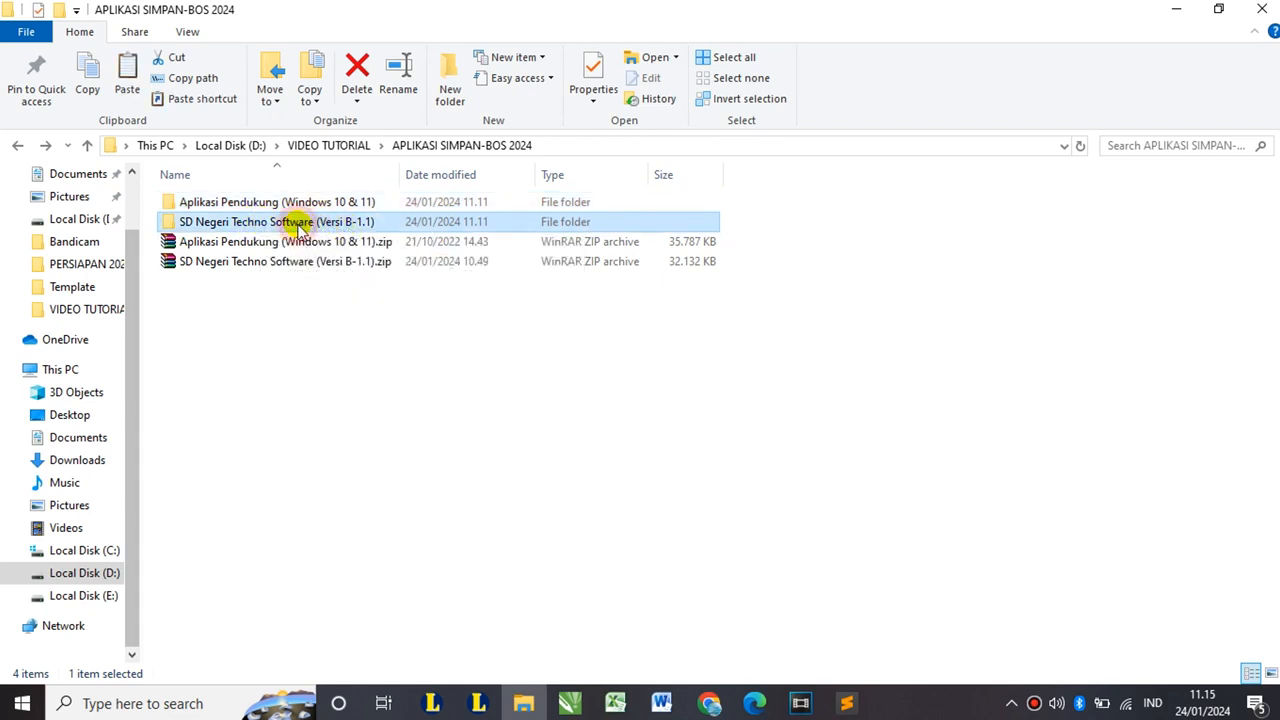
double_click(298, 224)
double_click(400, 175)
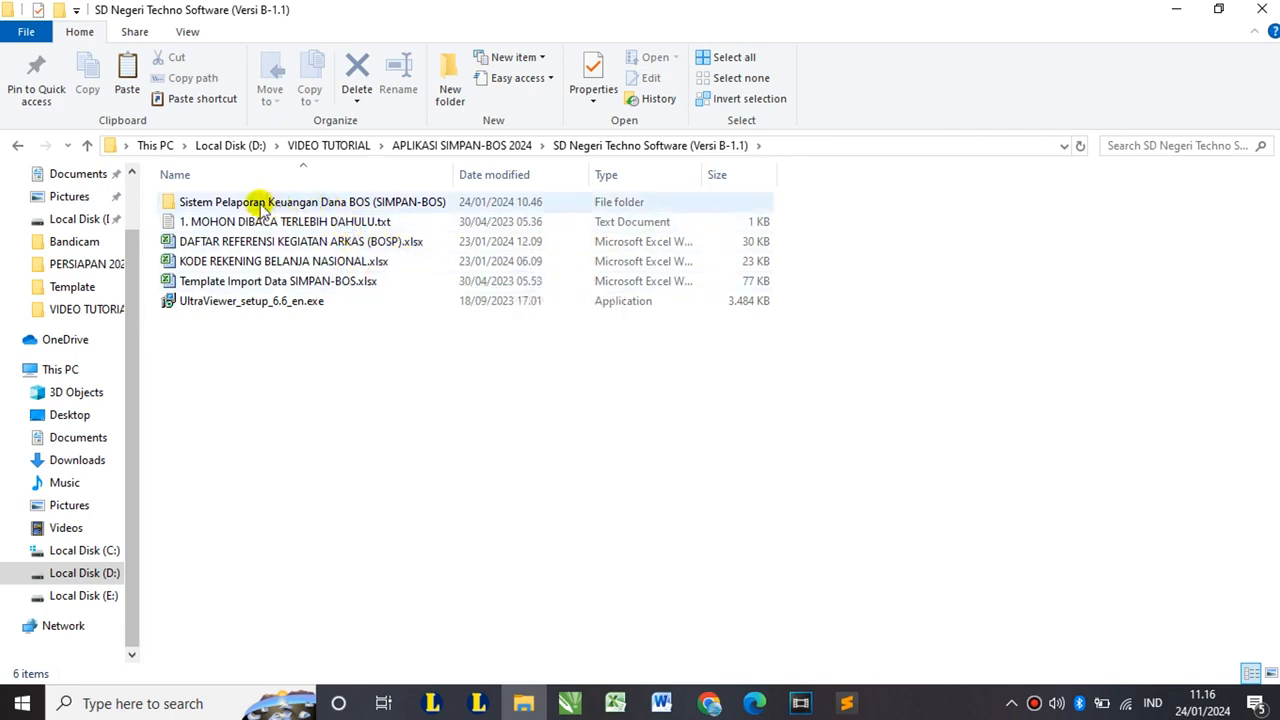
- Look over the SIMPAN-BOS folder, the read-me text file and the ARKAS reference workbook
left_click(315, 204)
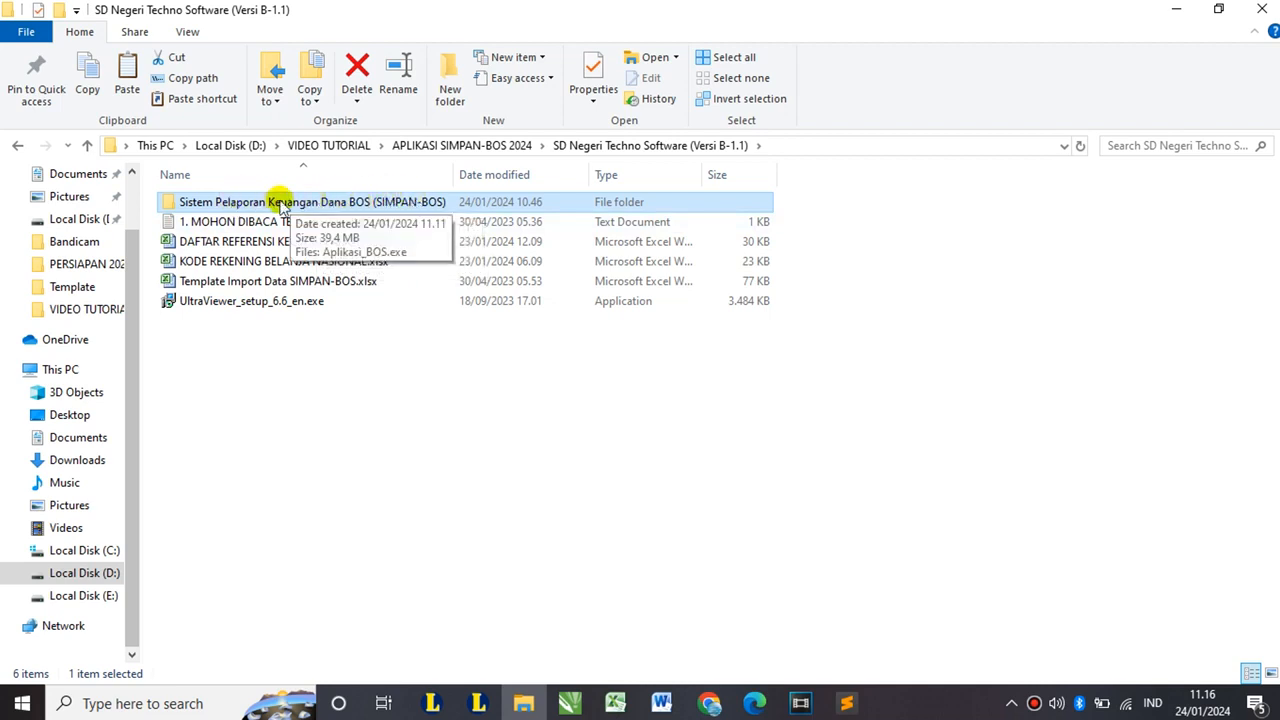
left_click(230, 222)
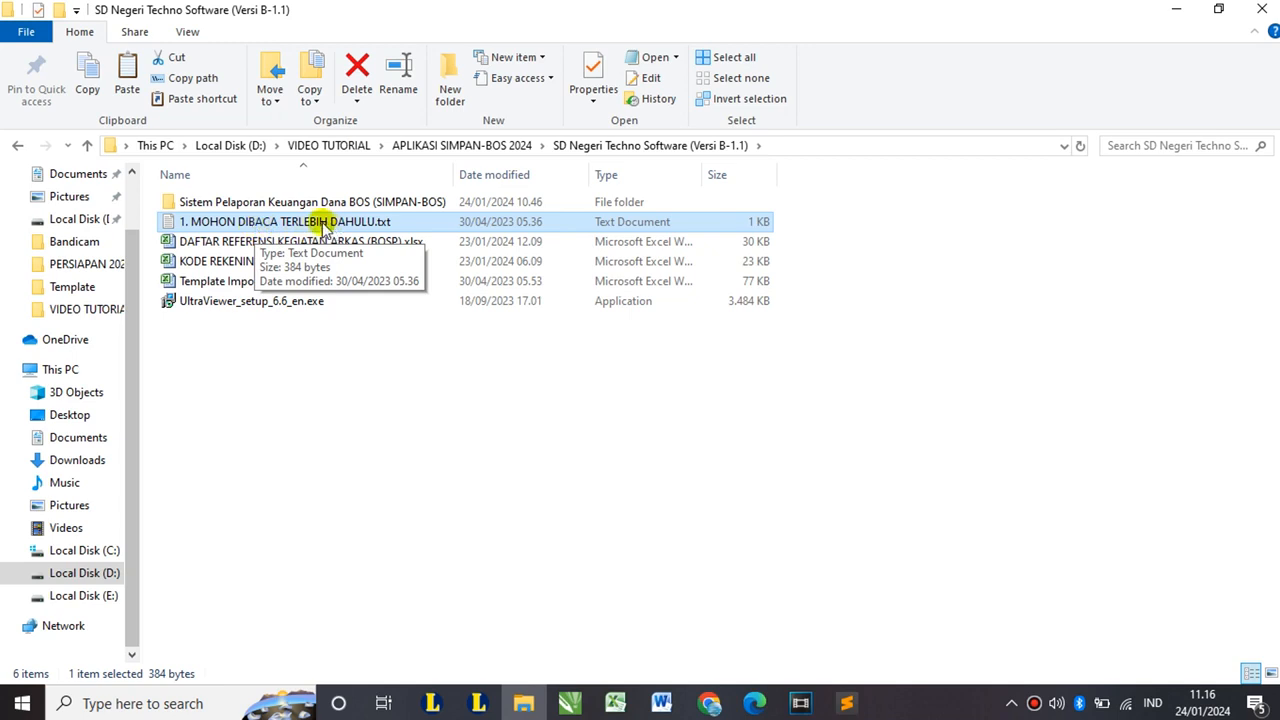
left_click(243, 241)
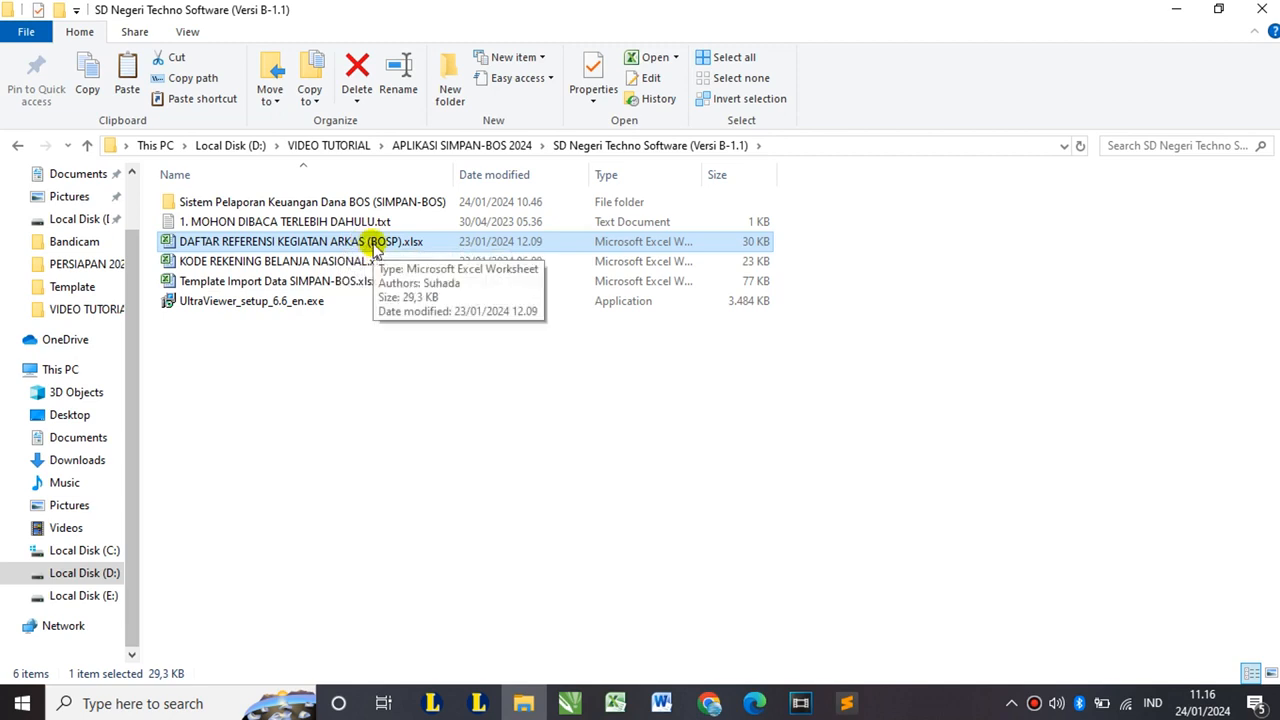
left_click(276, 262)
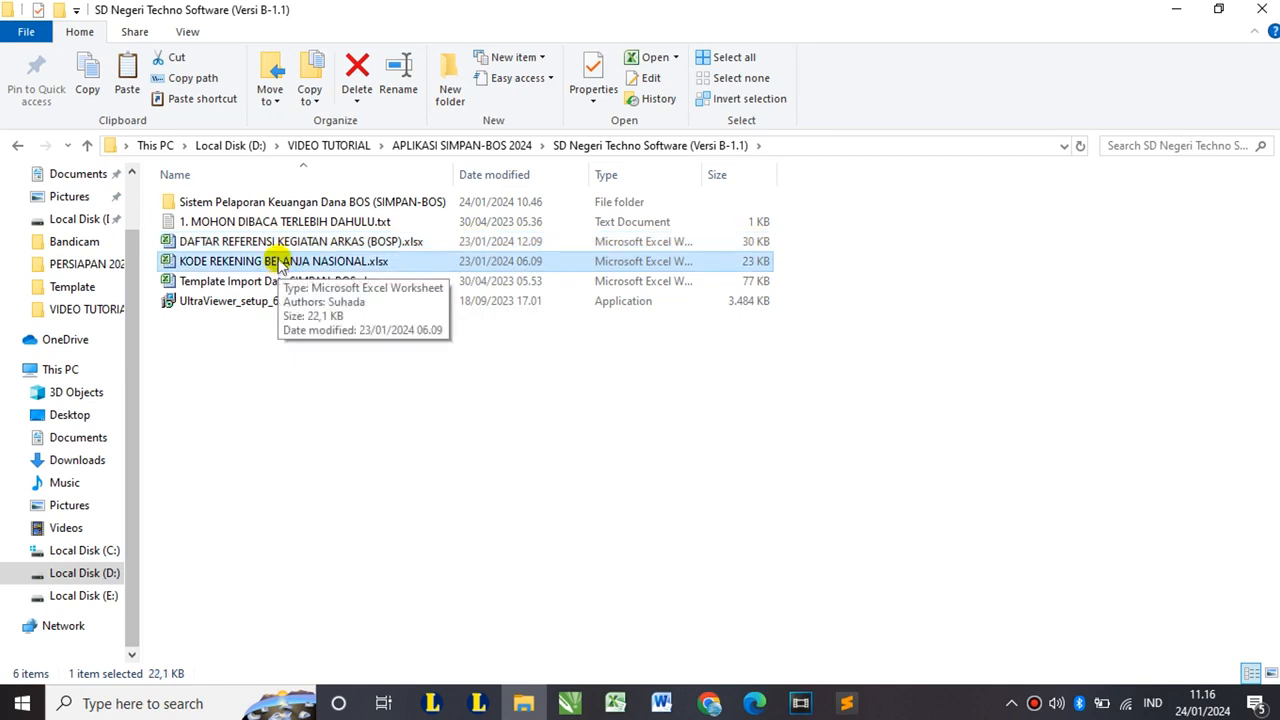
left_click(247, 285)
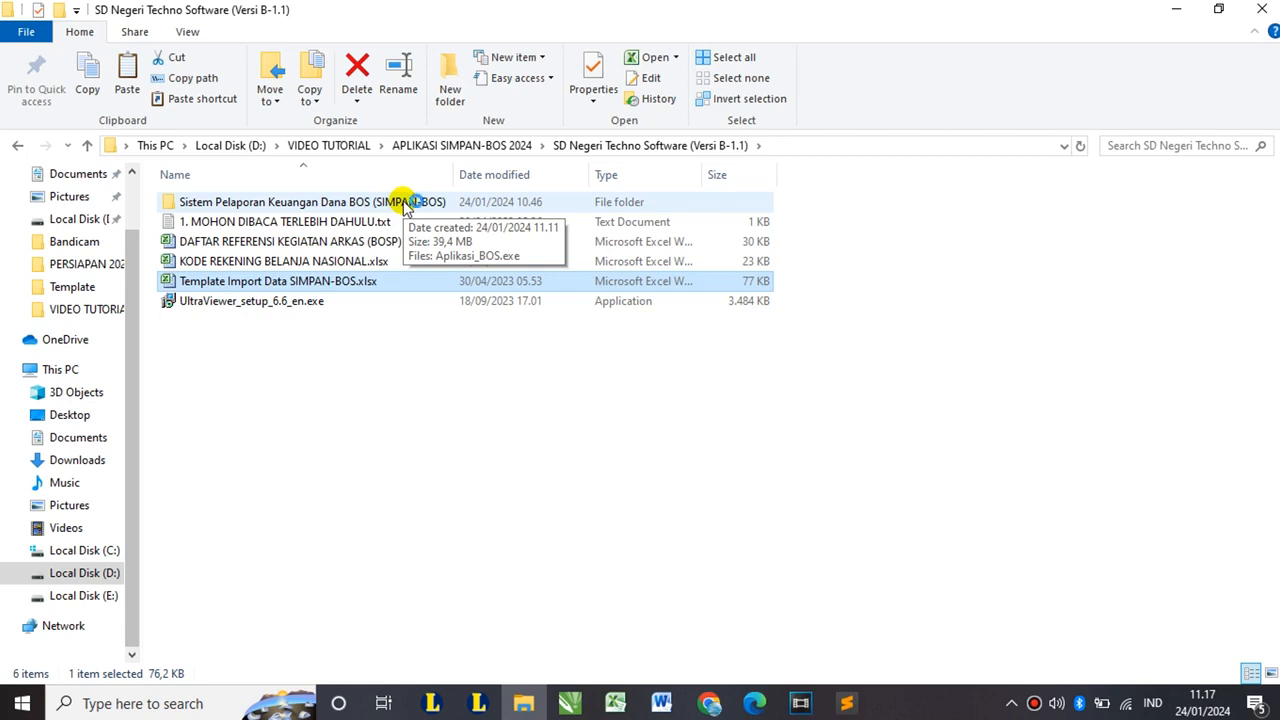
left_click(273, 300)
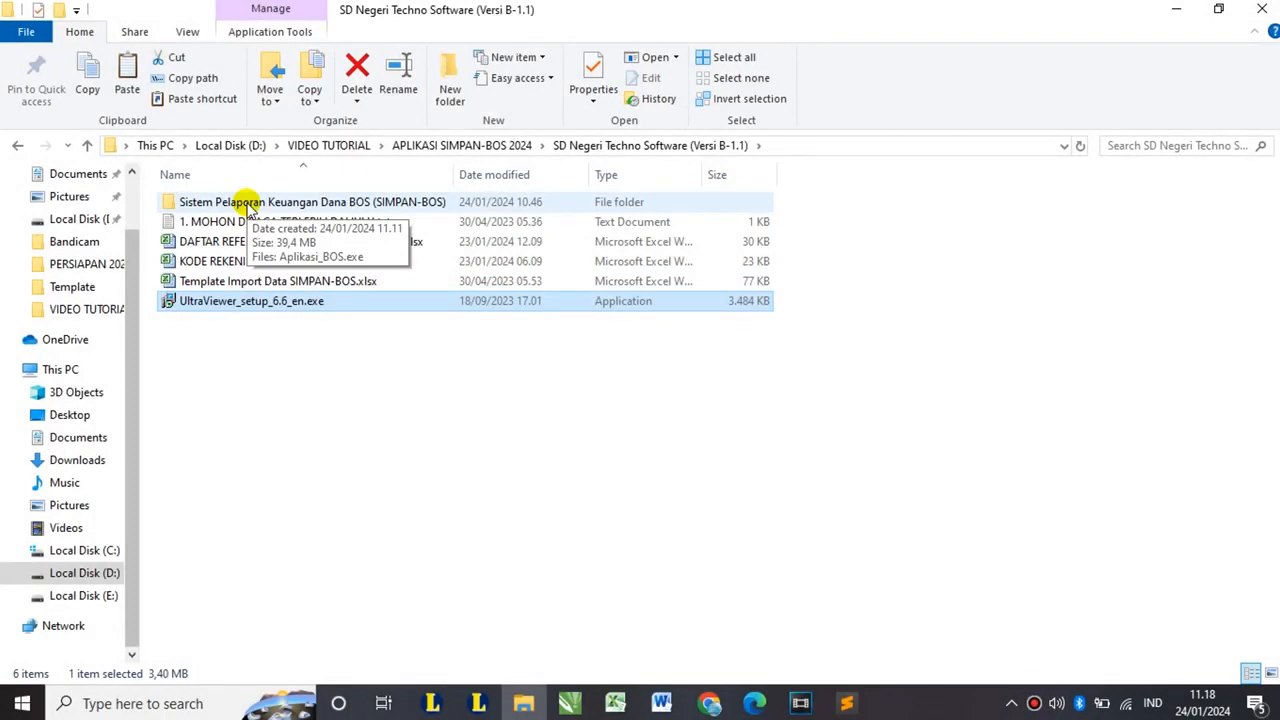
left_click(250, 203)
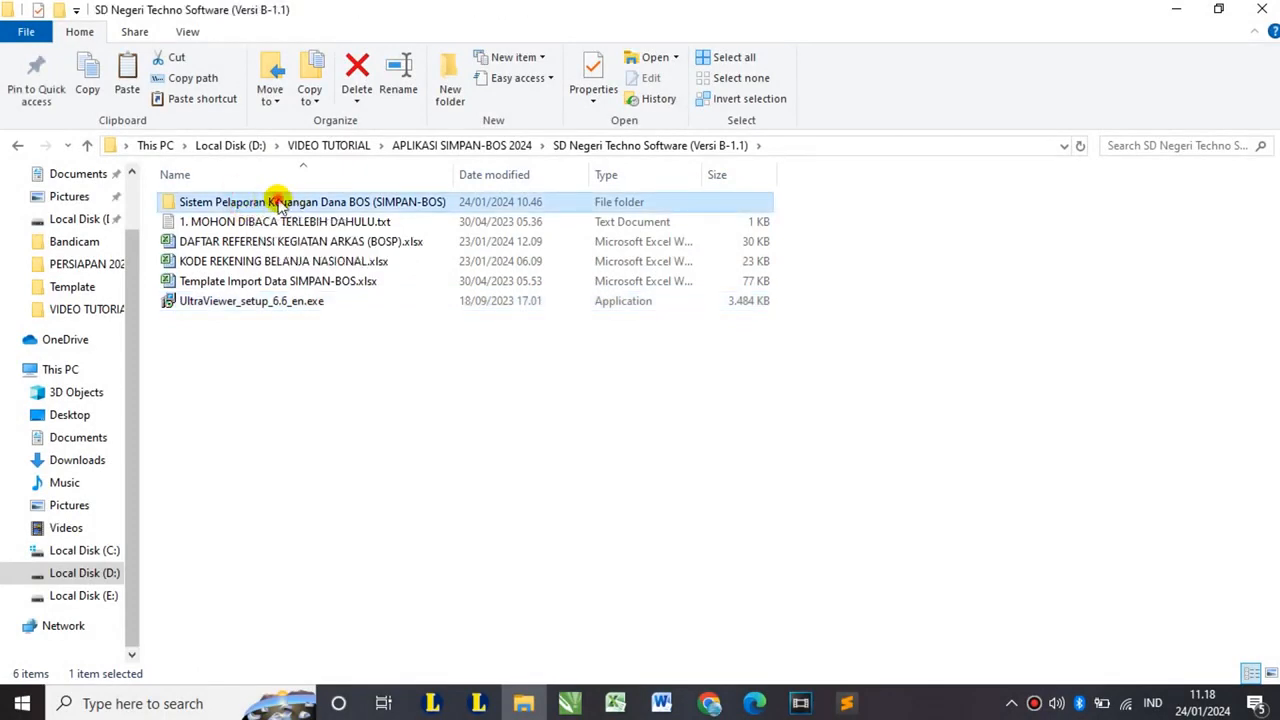
- Launch Aplikasi_BOS.exe from the Sistem Pelaporan Keuangan Dana BOS folder and log in as admin
double_click(278, 203)
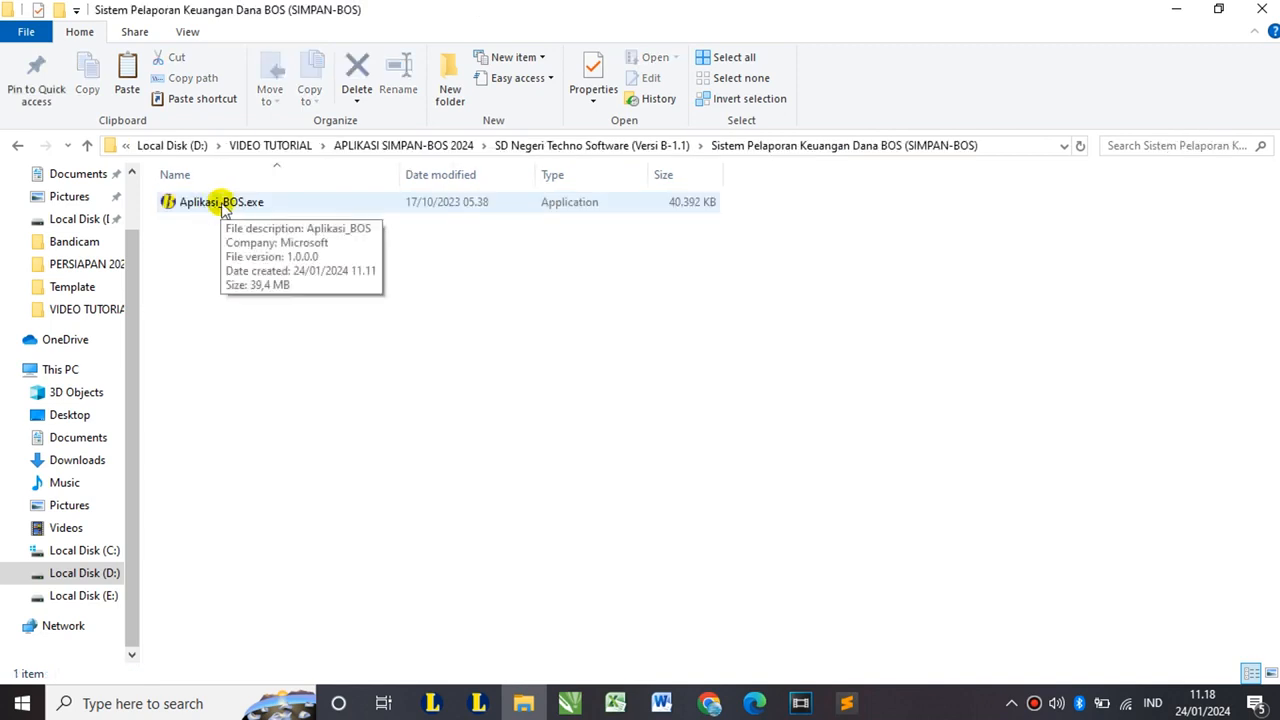
double_click(221, 204)
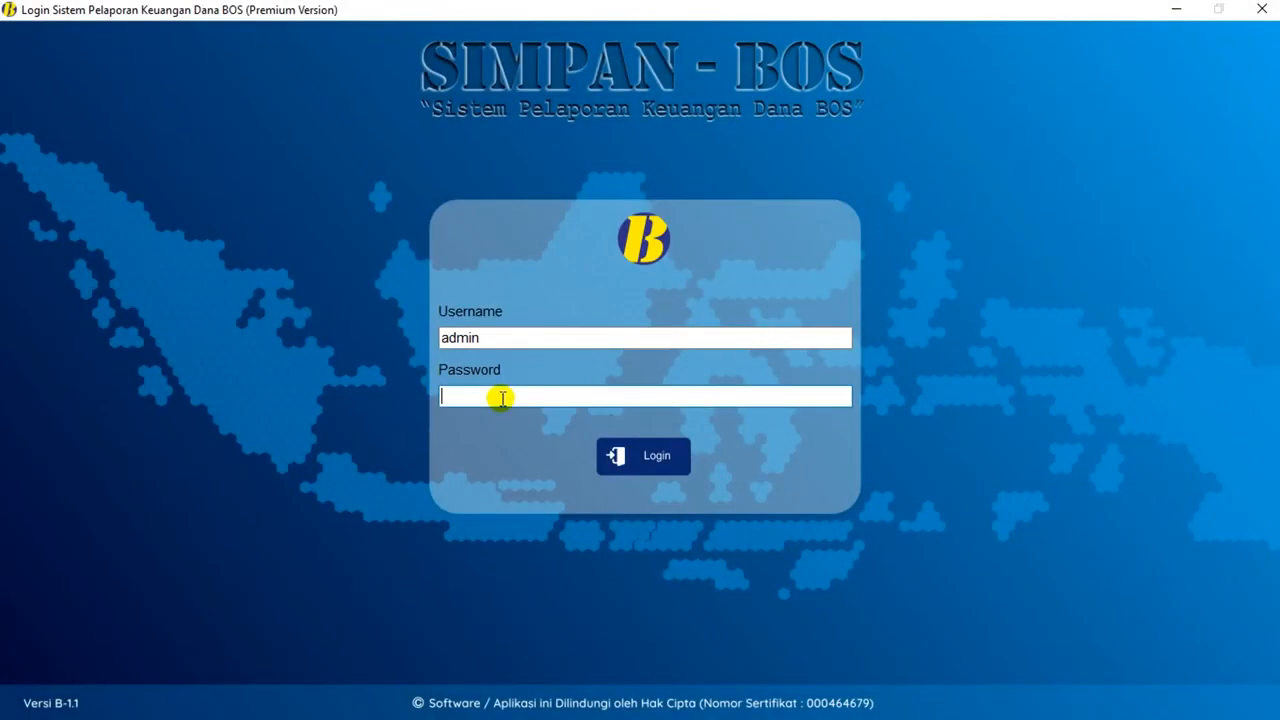
type("admin")
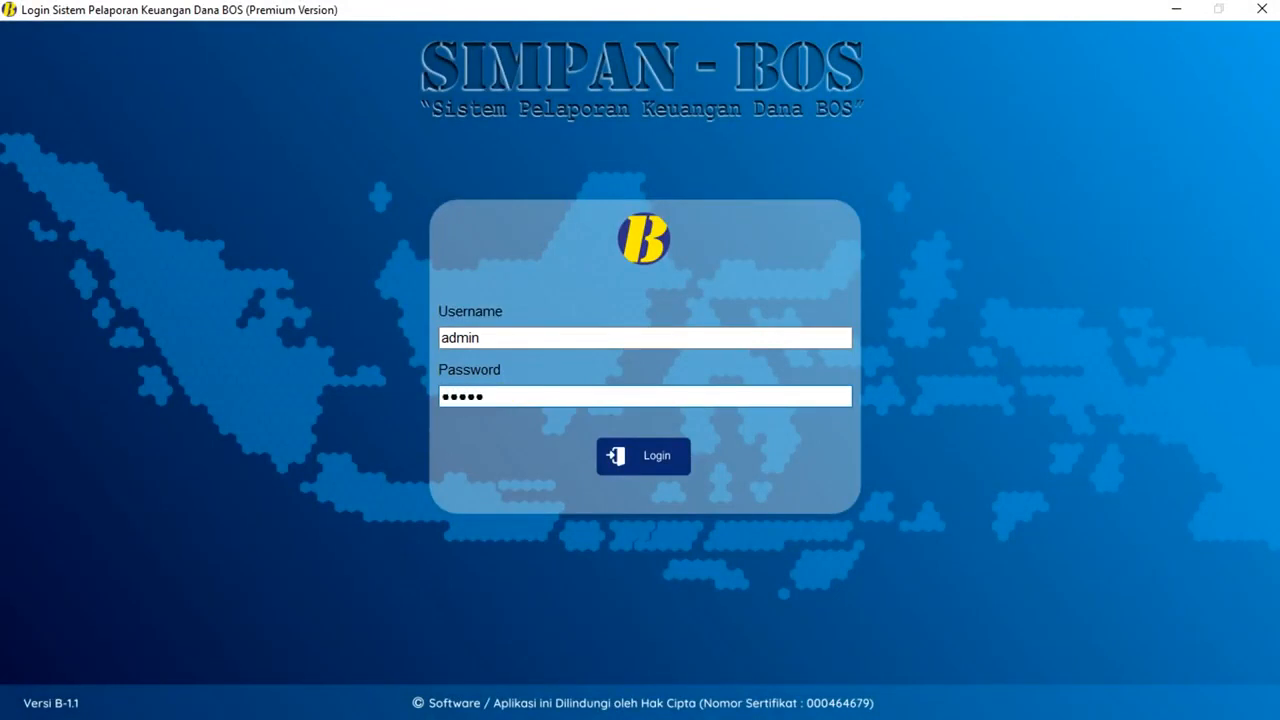
left_click(665, 456)
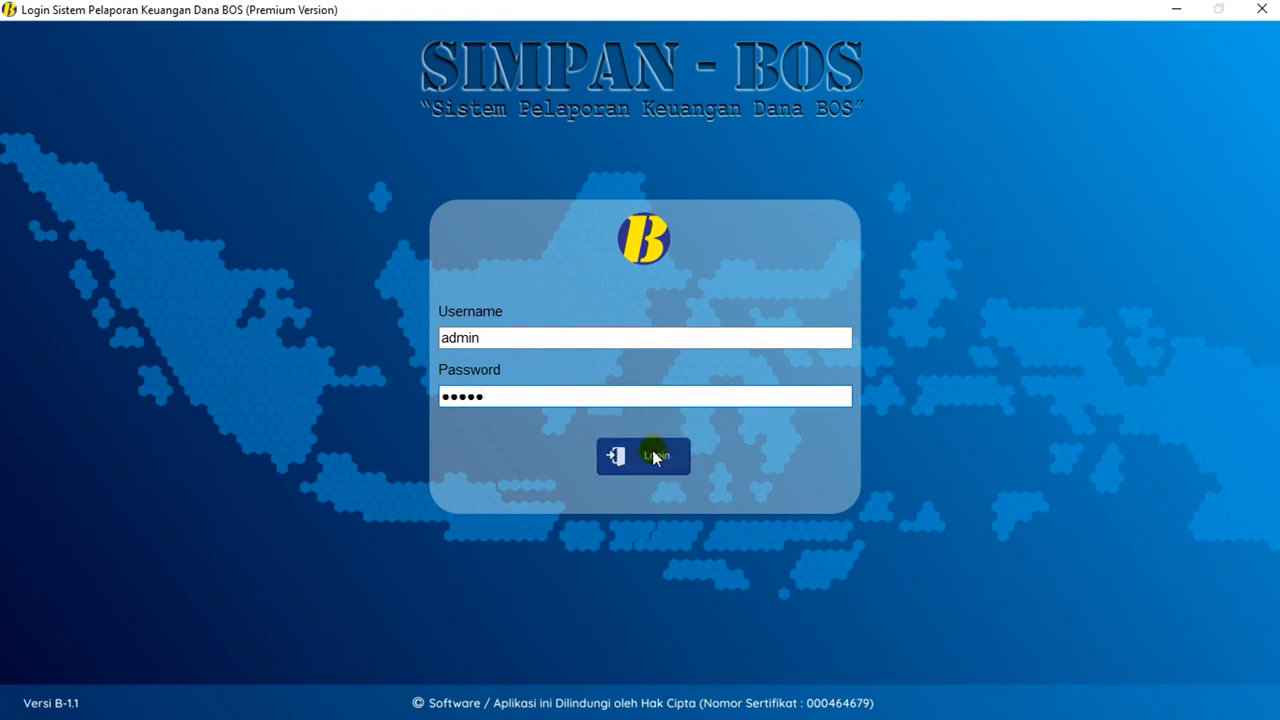
- Save Januari 2024 as the starting period with previous cash and bank balances of 0
left_click(657, 455)
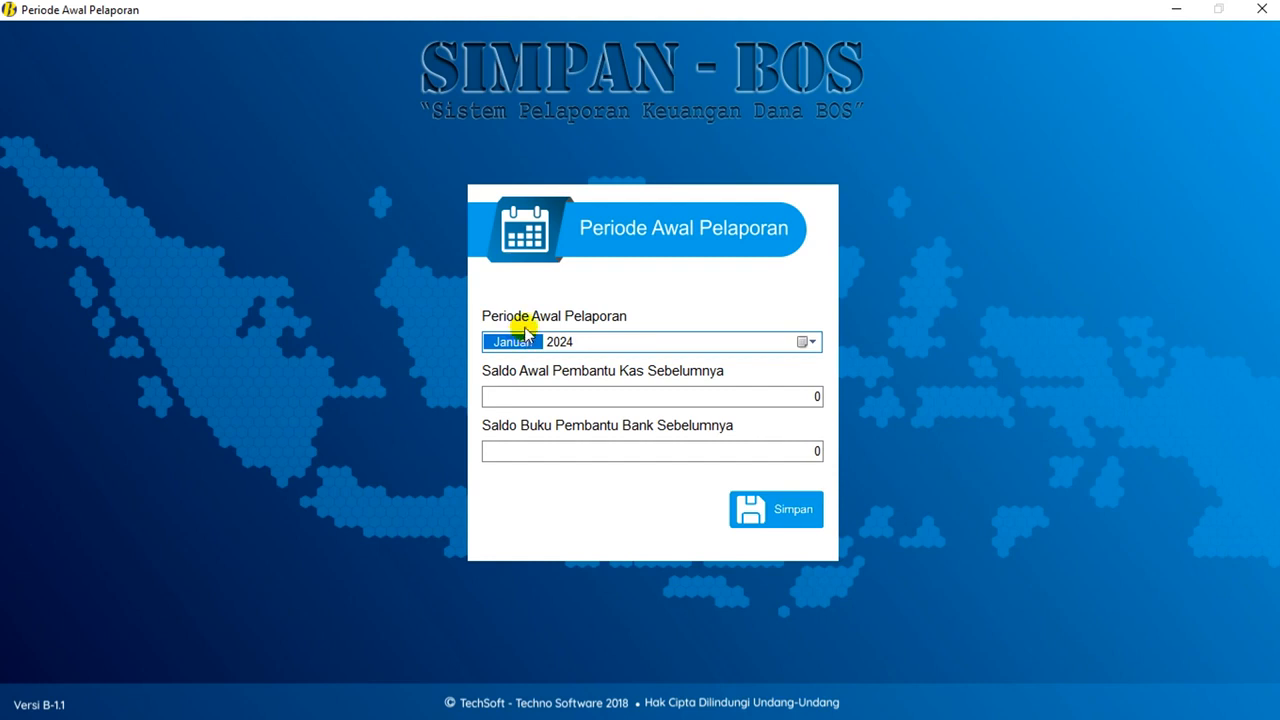
left_click(814, 396)
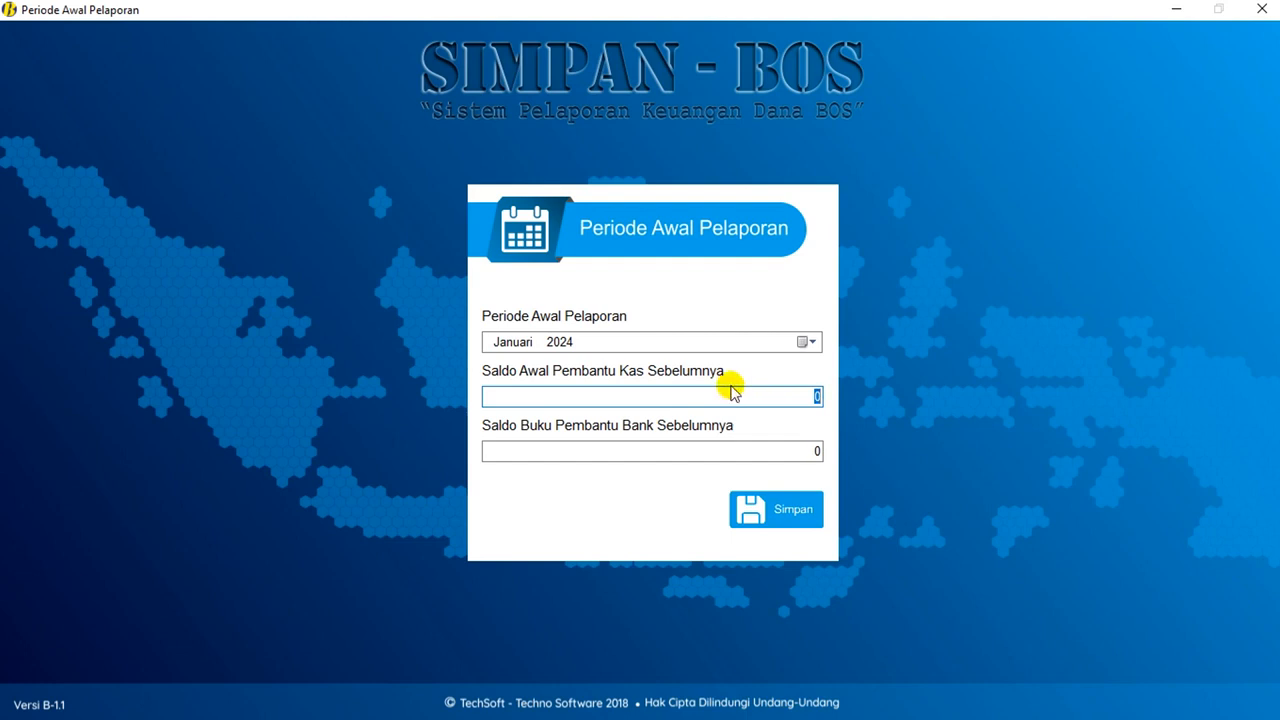
left_click(806, 395)
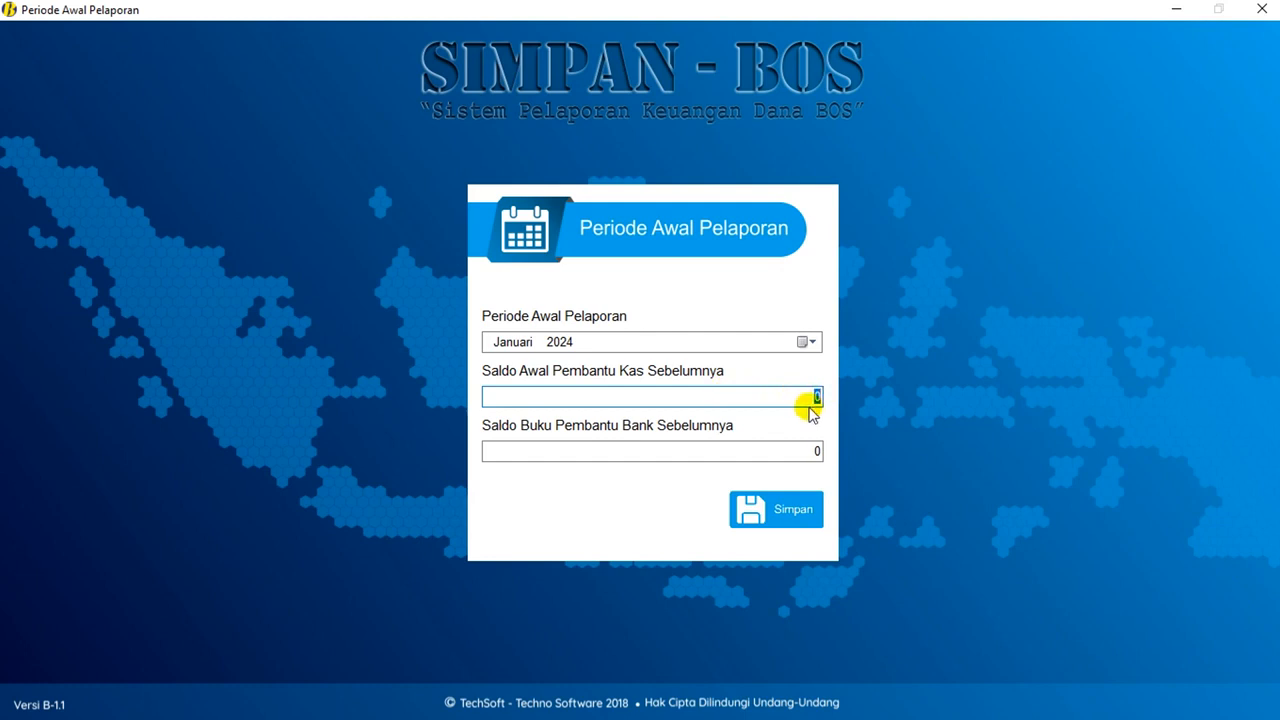
left_click(766, 449)
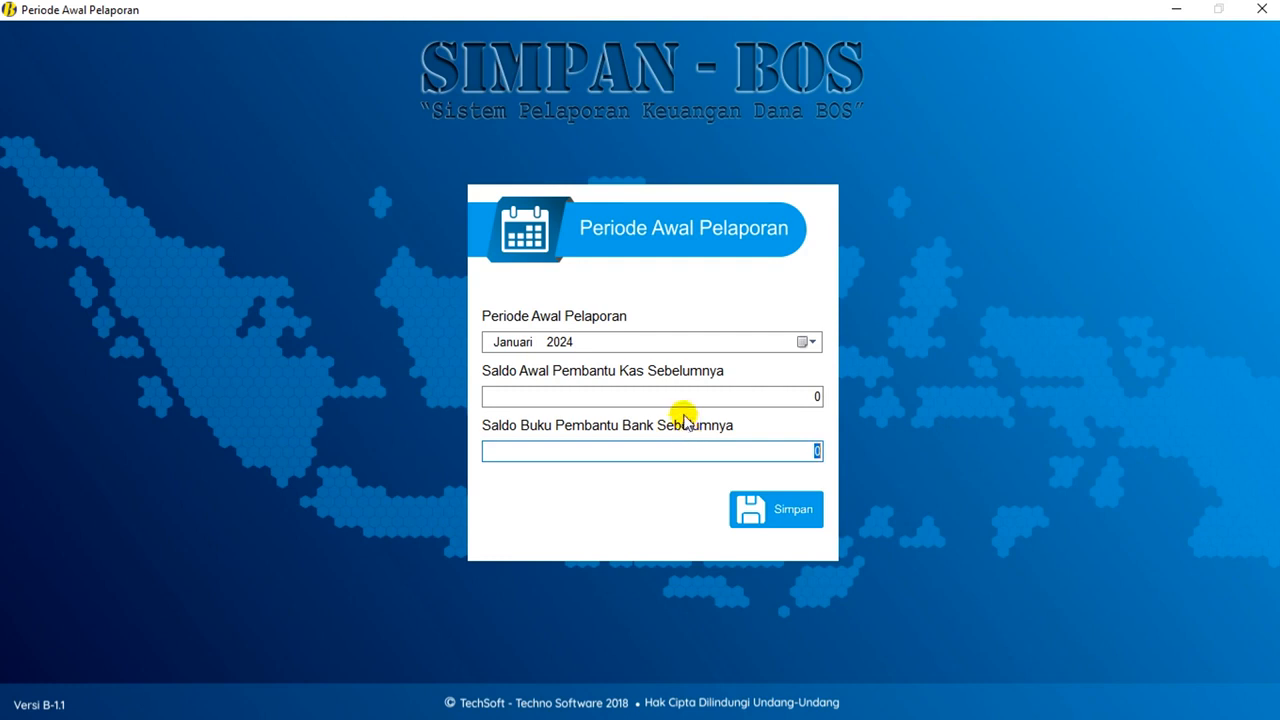
left_click(810, 450)
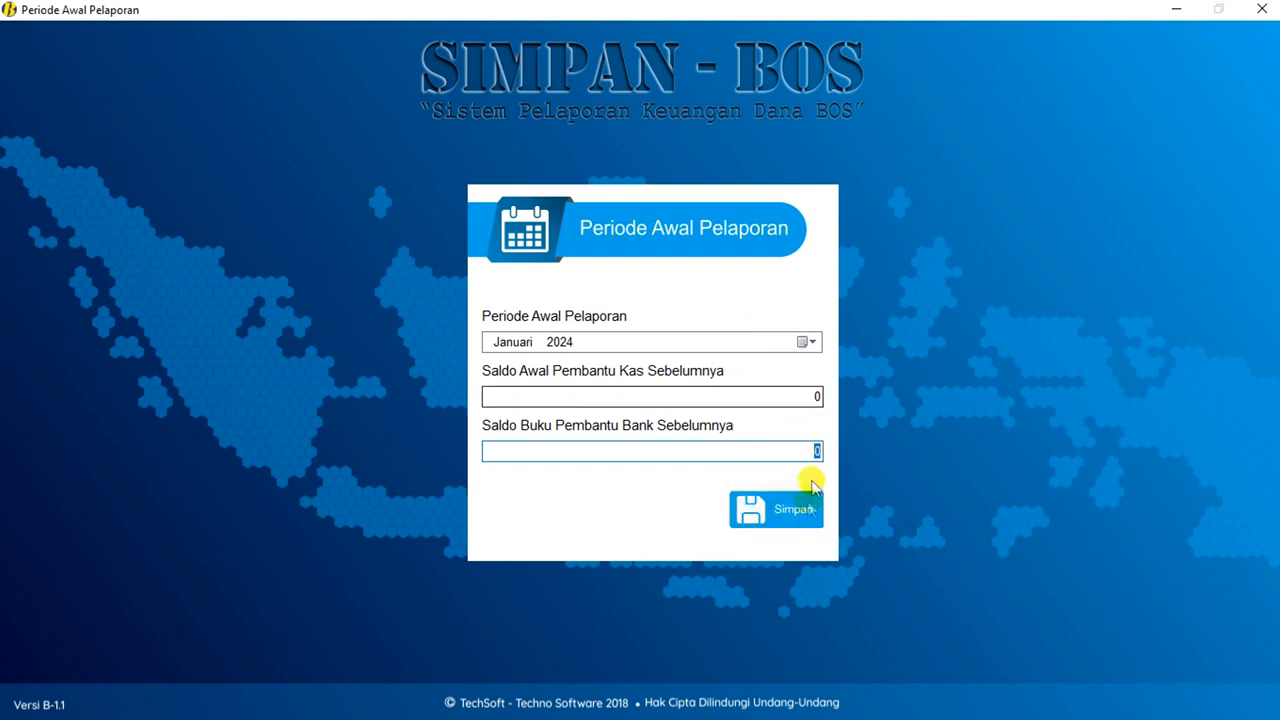
left_click(791, 507)
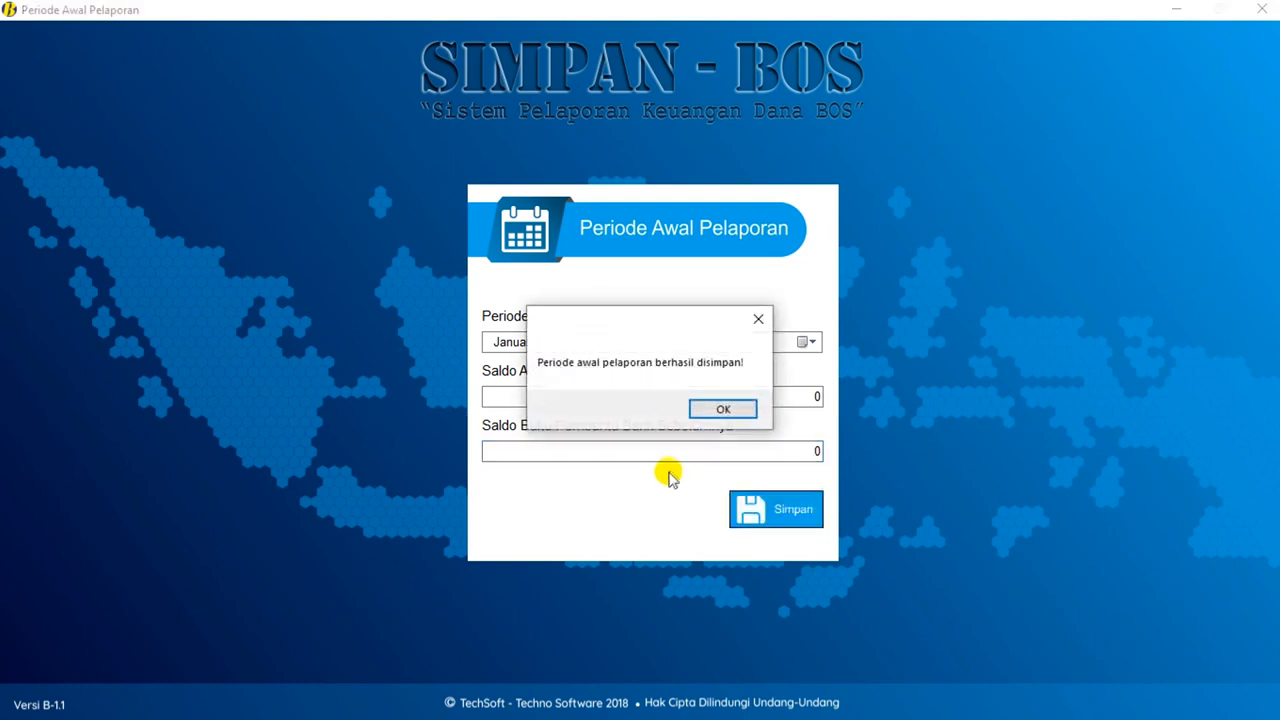
left_click(719, 406)
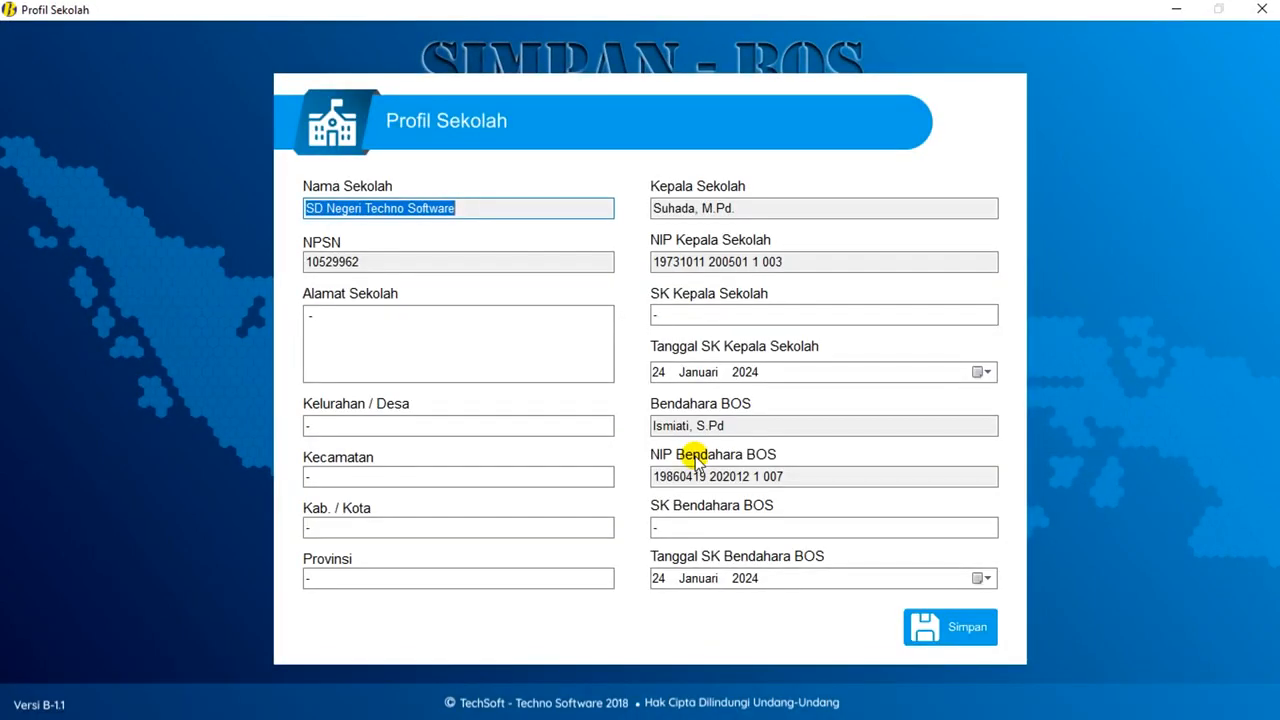
- Review the existing school name, NPSN and principal's name values in Profil Sekolah
left_click(486, 205)
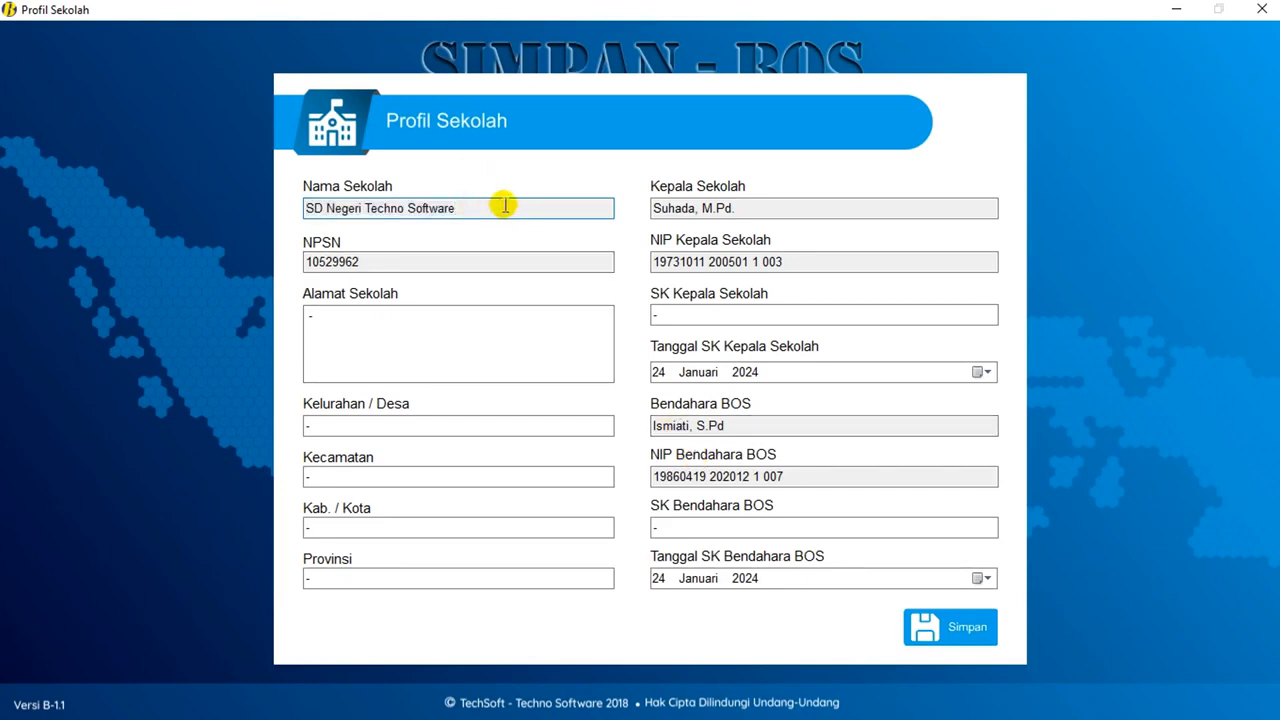
left_click_drag(505, 205, 305, 207)
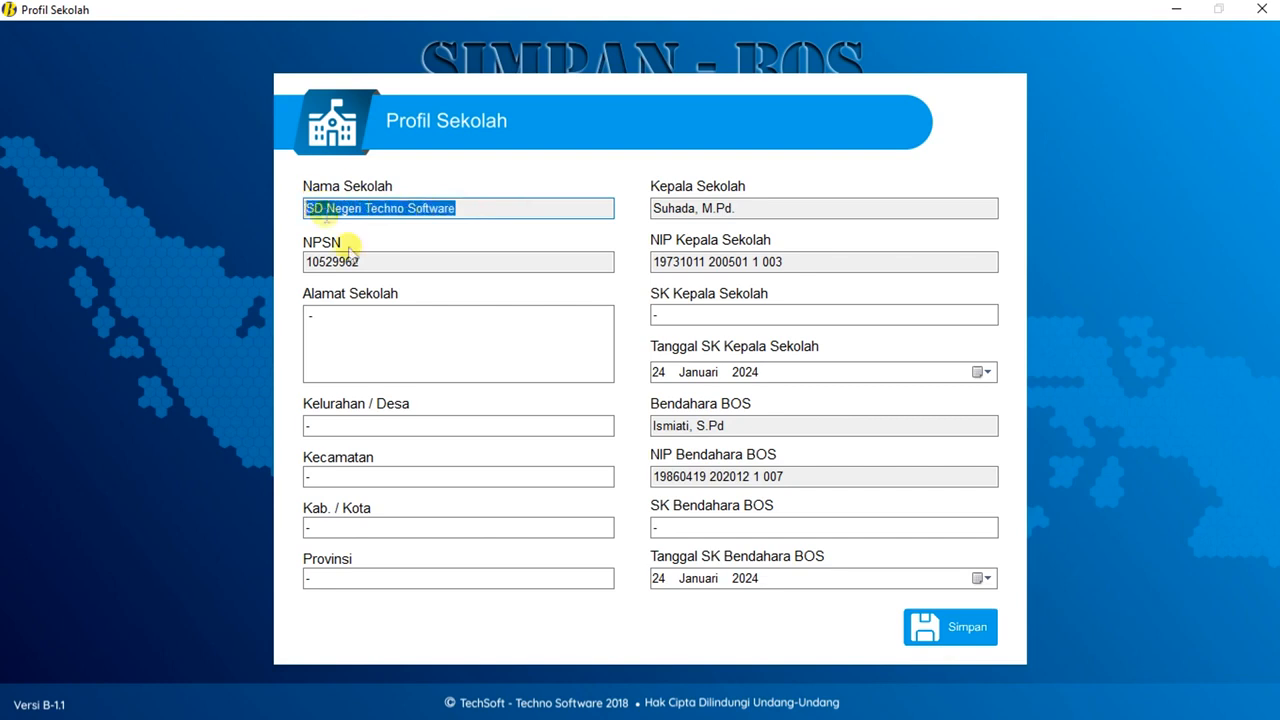
left_click_drag(373, 260, 283, 259)
left_click_drag(754, 206, 676, 207)
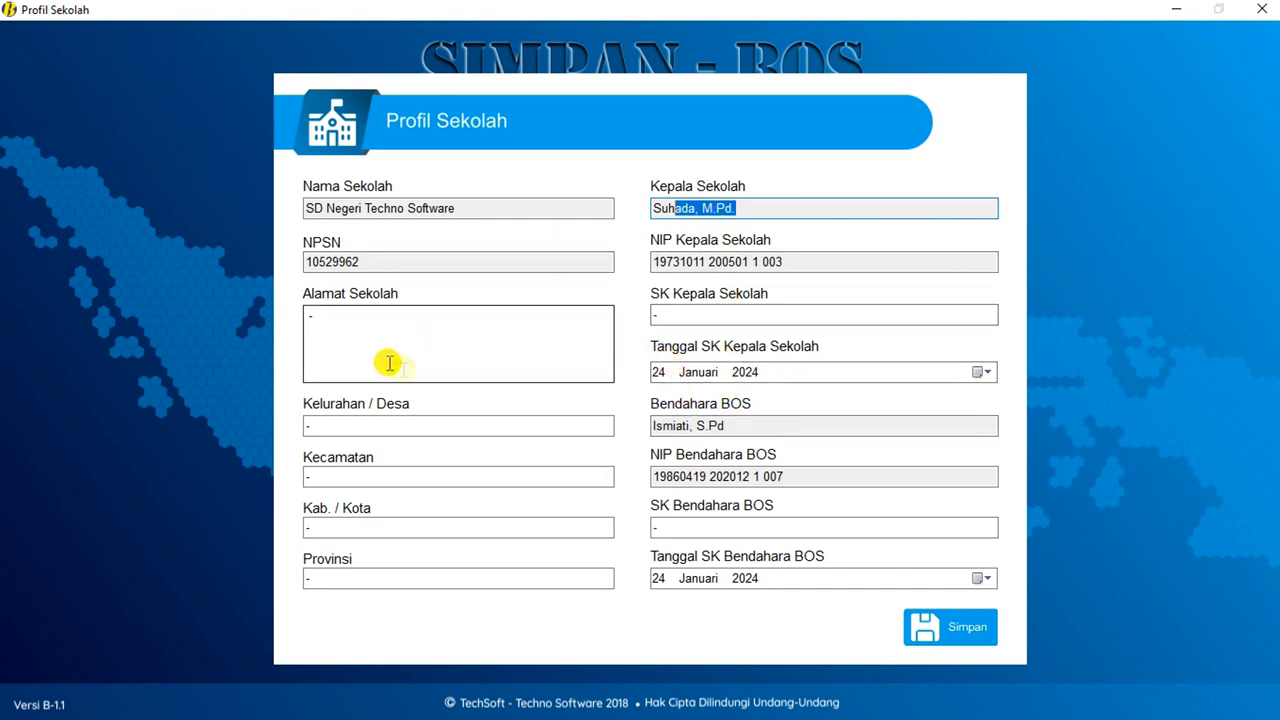
left_click_drag(378, 262, 266, 252)
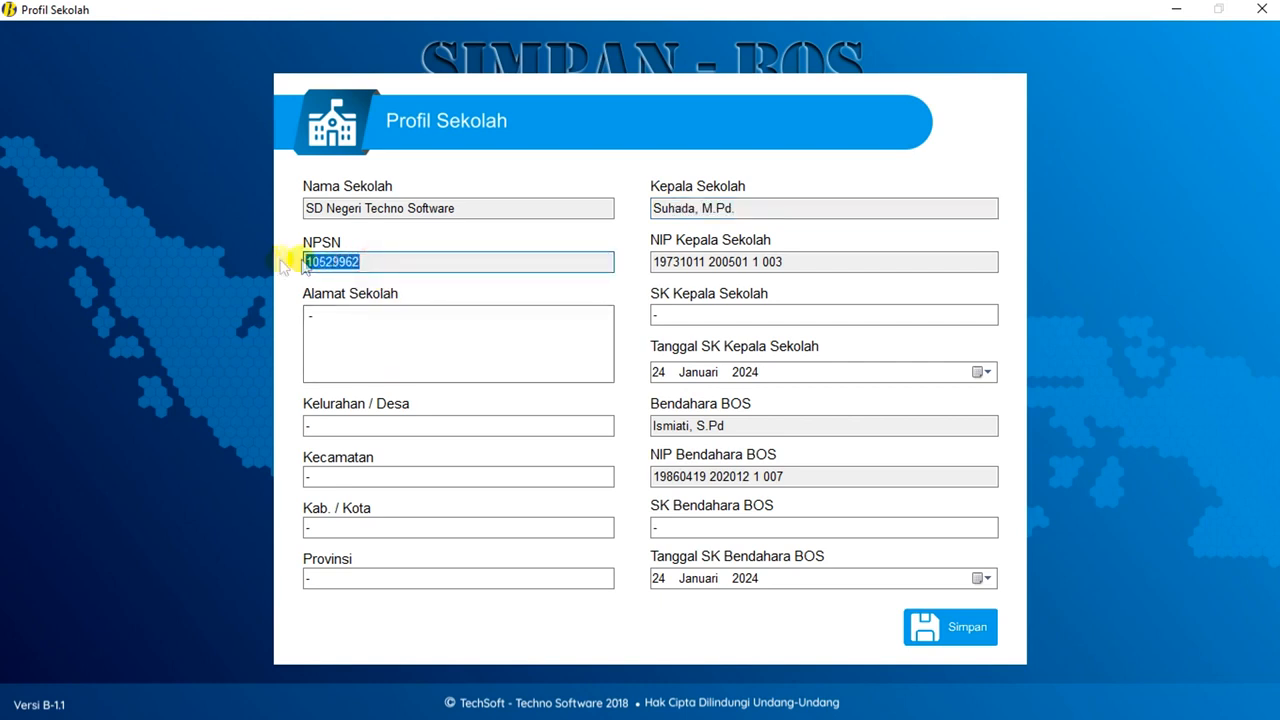
left_click(369, 321)
left_click_drag(369, 321, 295, 345)
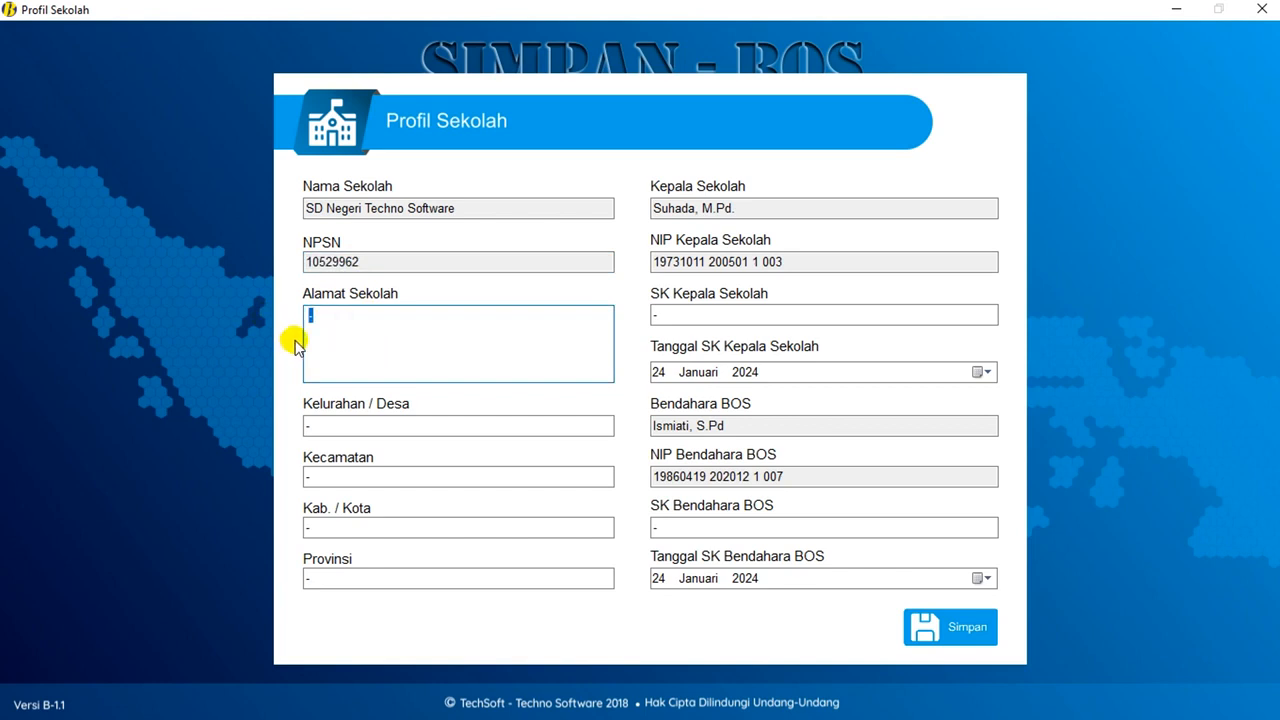
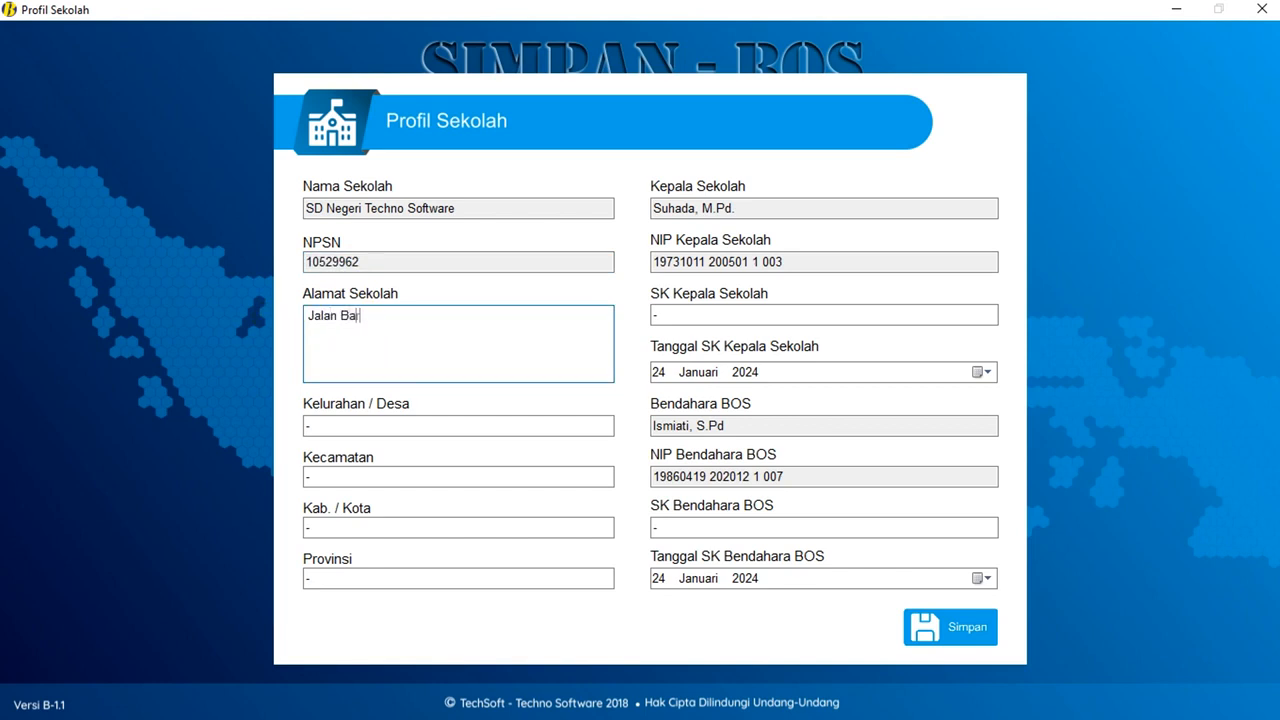
key("Tab")
type("Bareng")
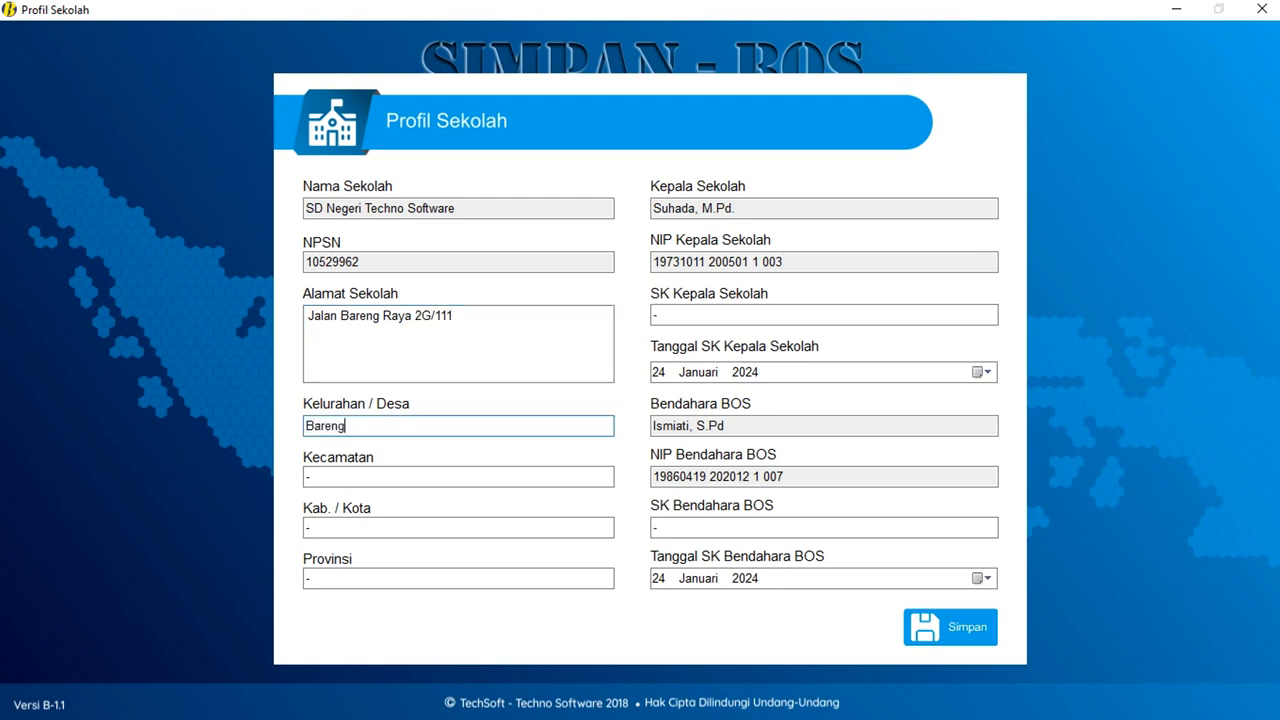
key("Tab")
type("Klojen")
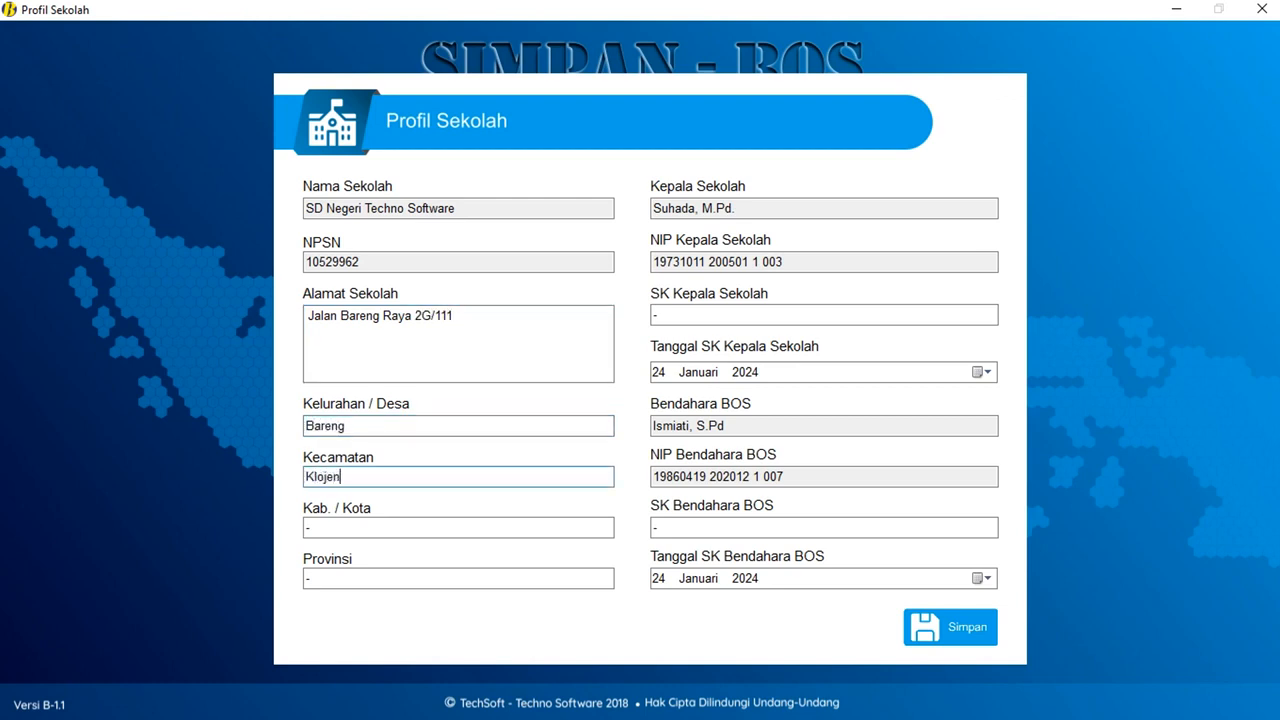
key("Tab")
type("Malang")
key("Tab")
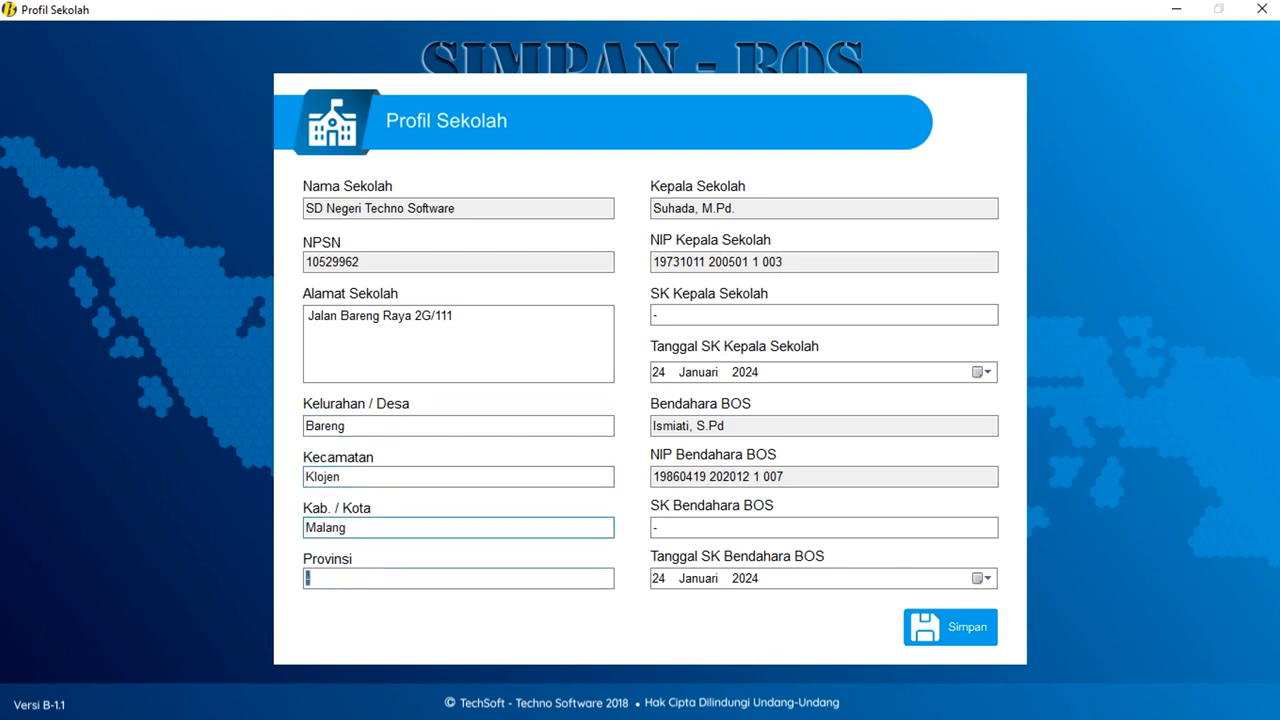
type("Jawa T")
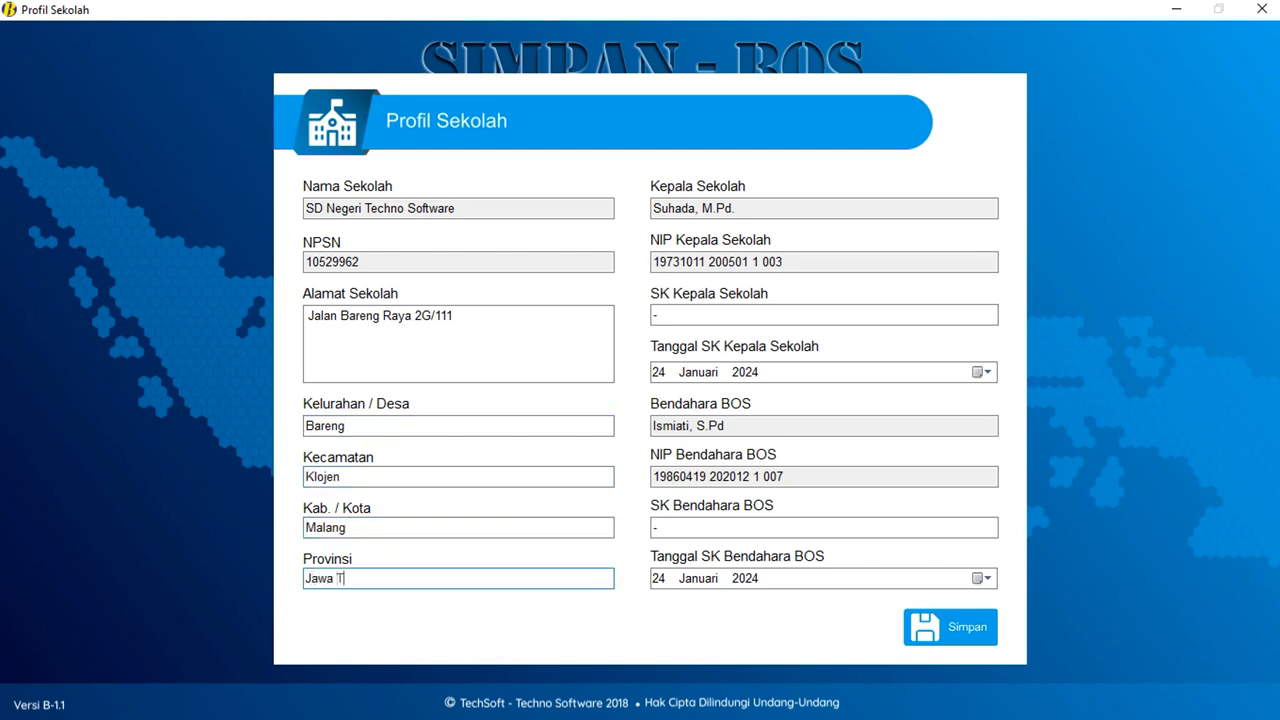
type("imur")
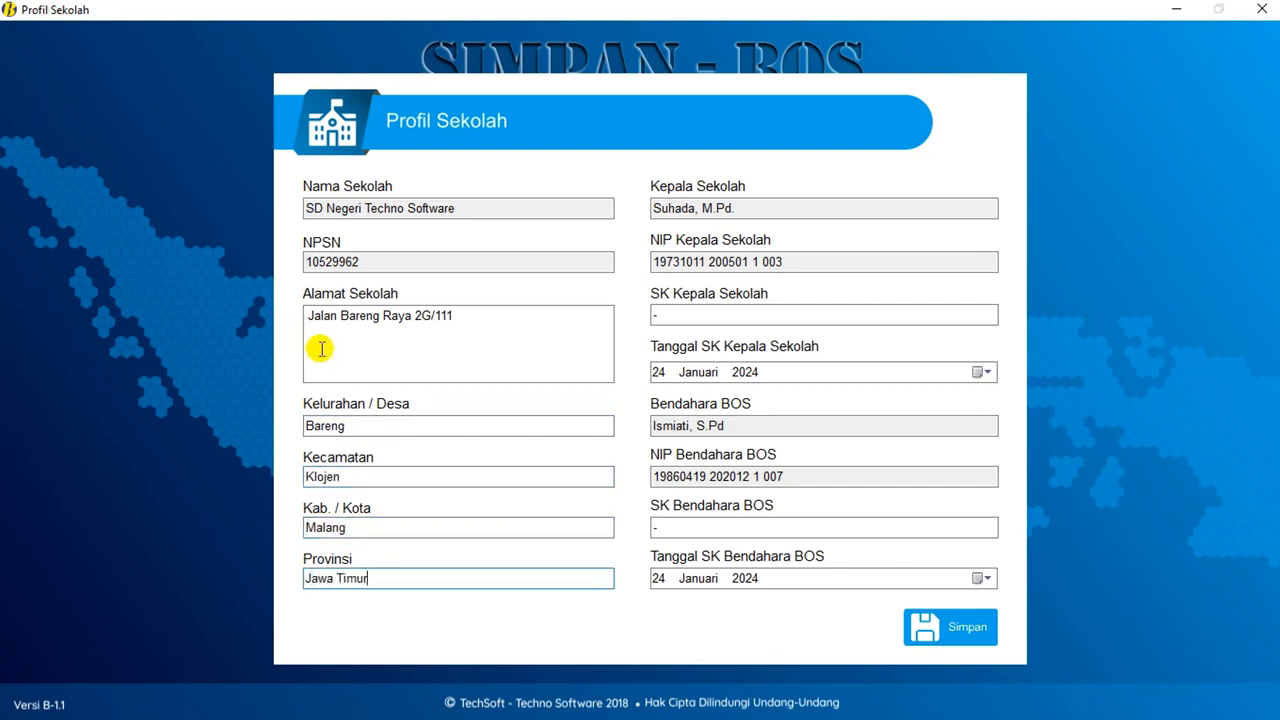
left_click_drag(391, 429, 266, 430)
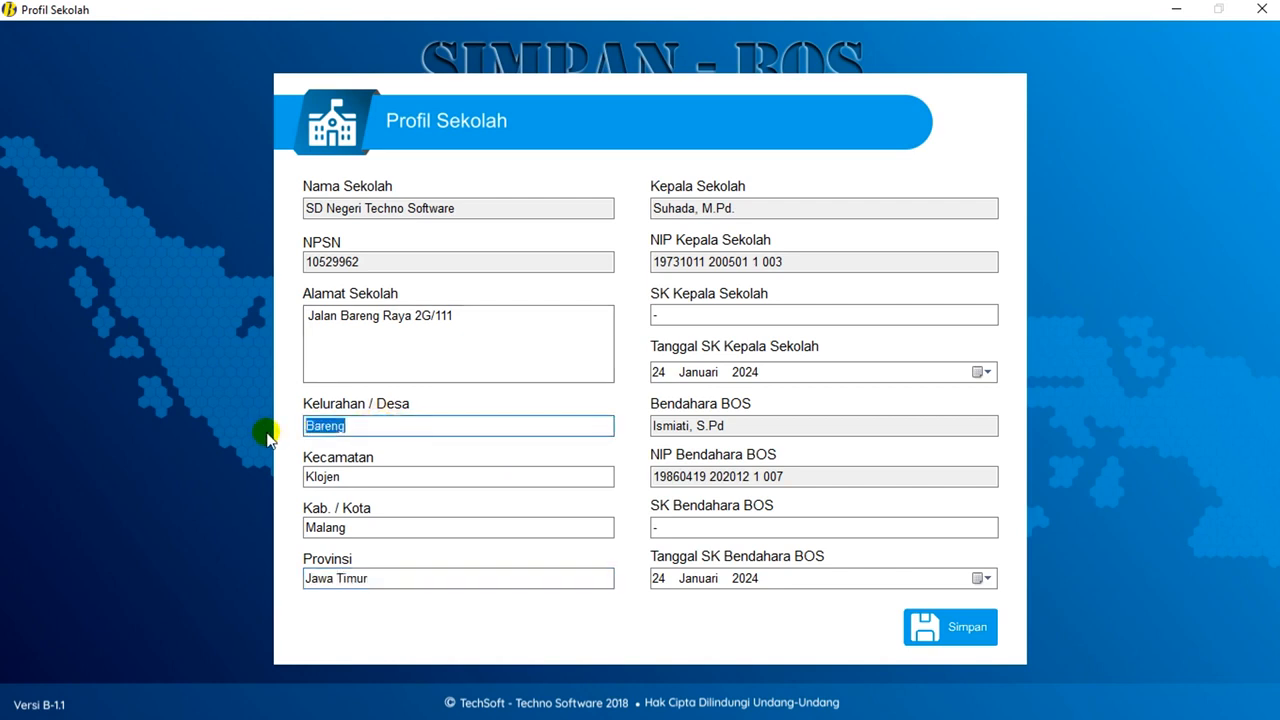
left_click_drag(341, 477, 306, 479)
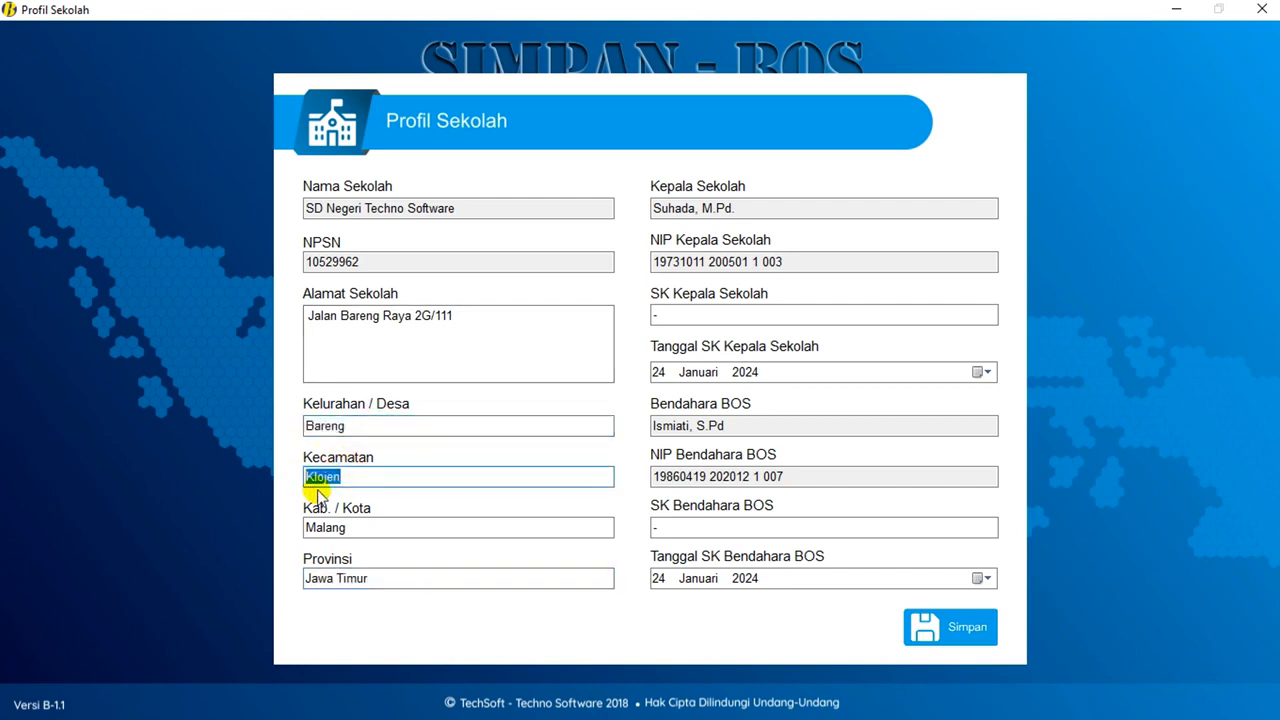
key("Tab")
key("Tab")
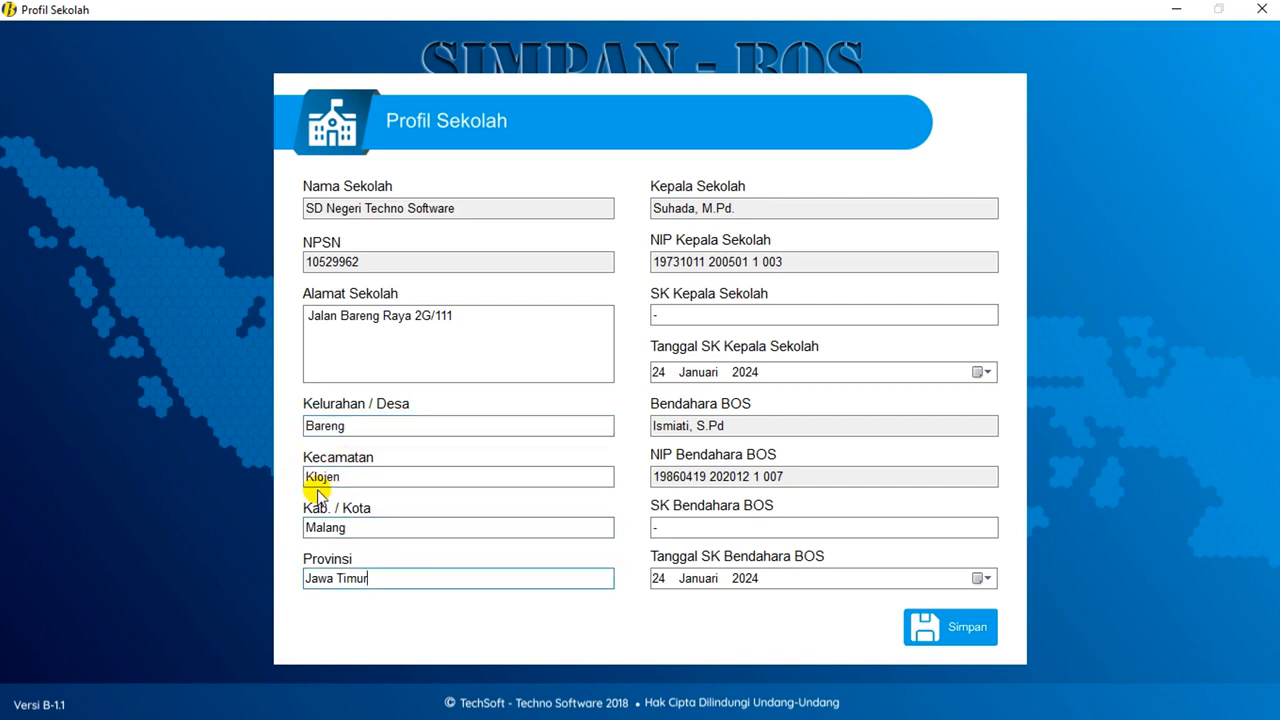
key("Tab")
key("Tab")
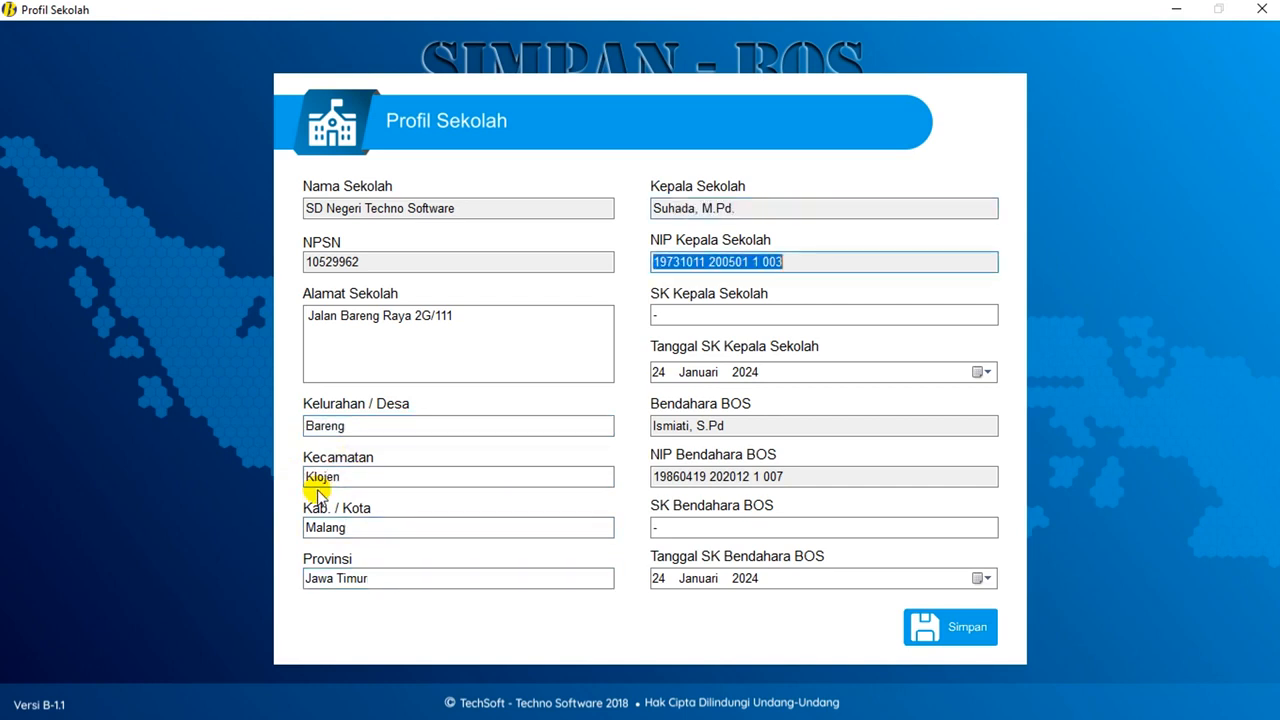
key("Tab")
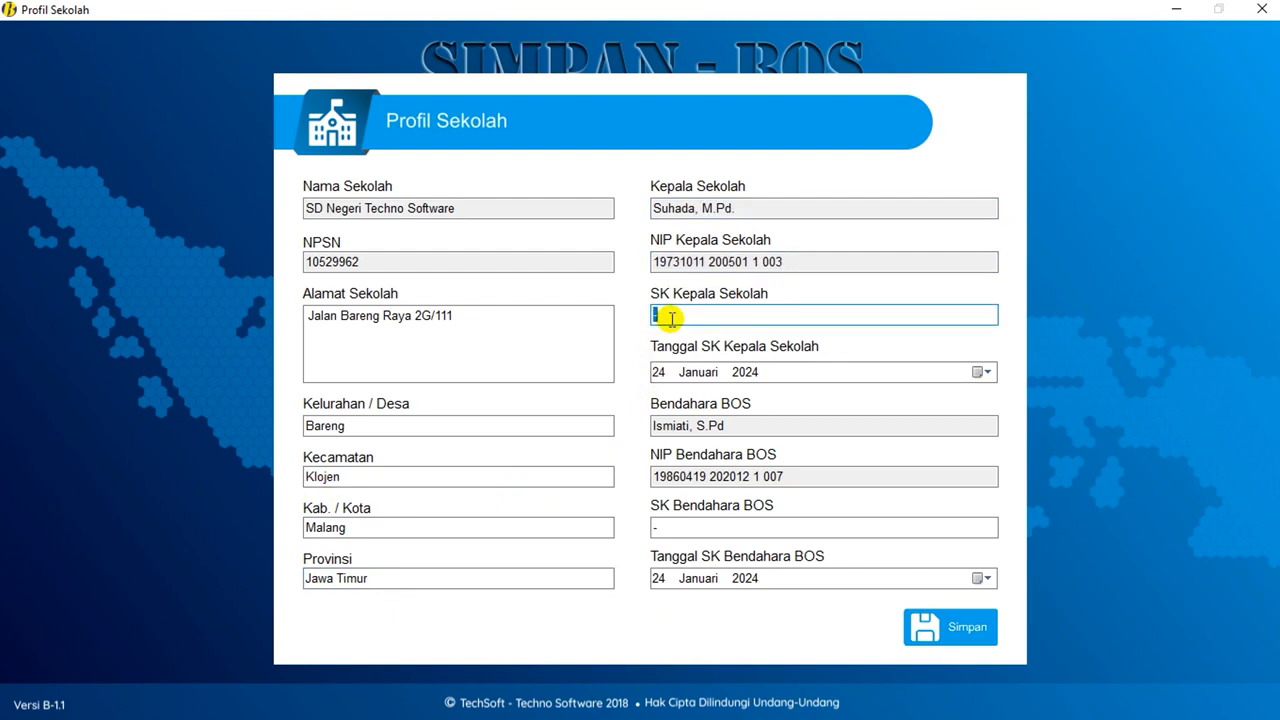
type("11111111111111111")
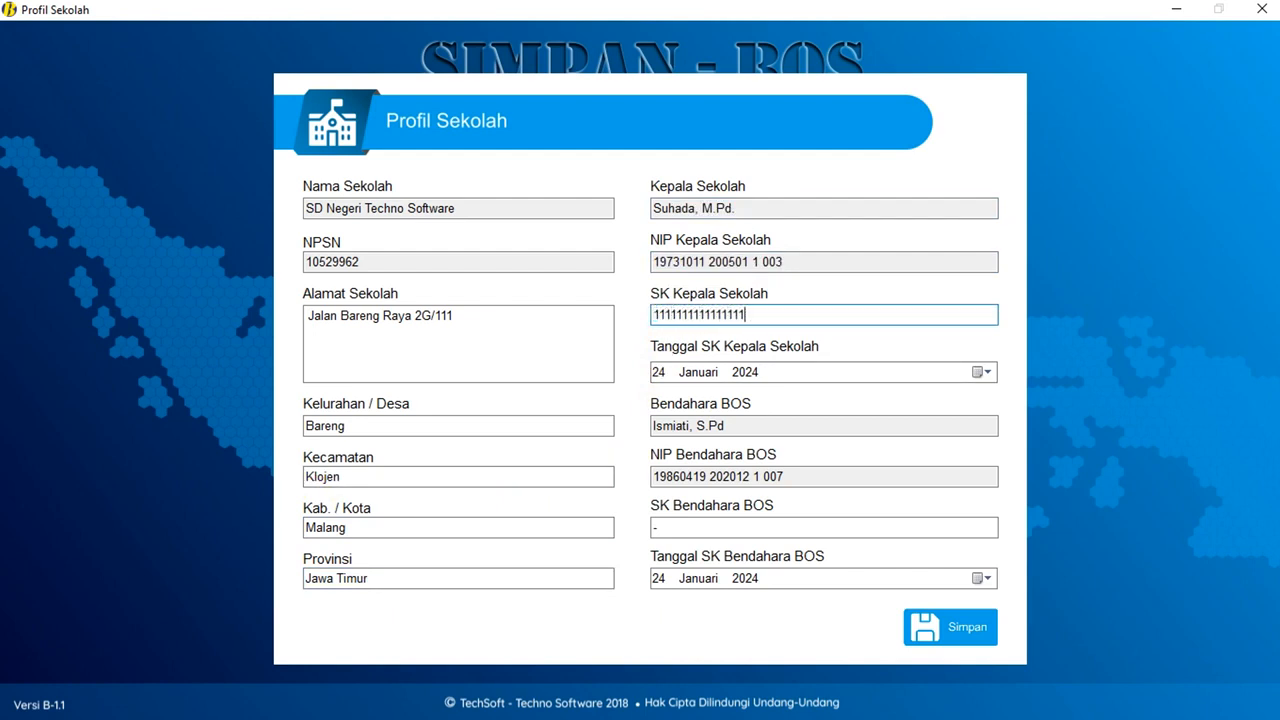
type("111111")
key("Tab")
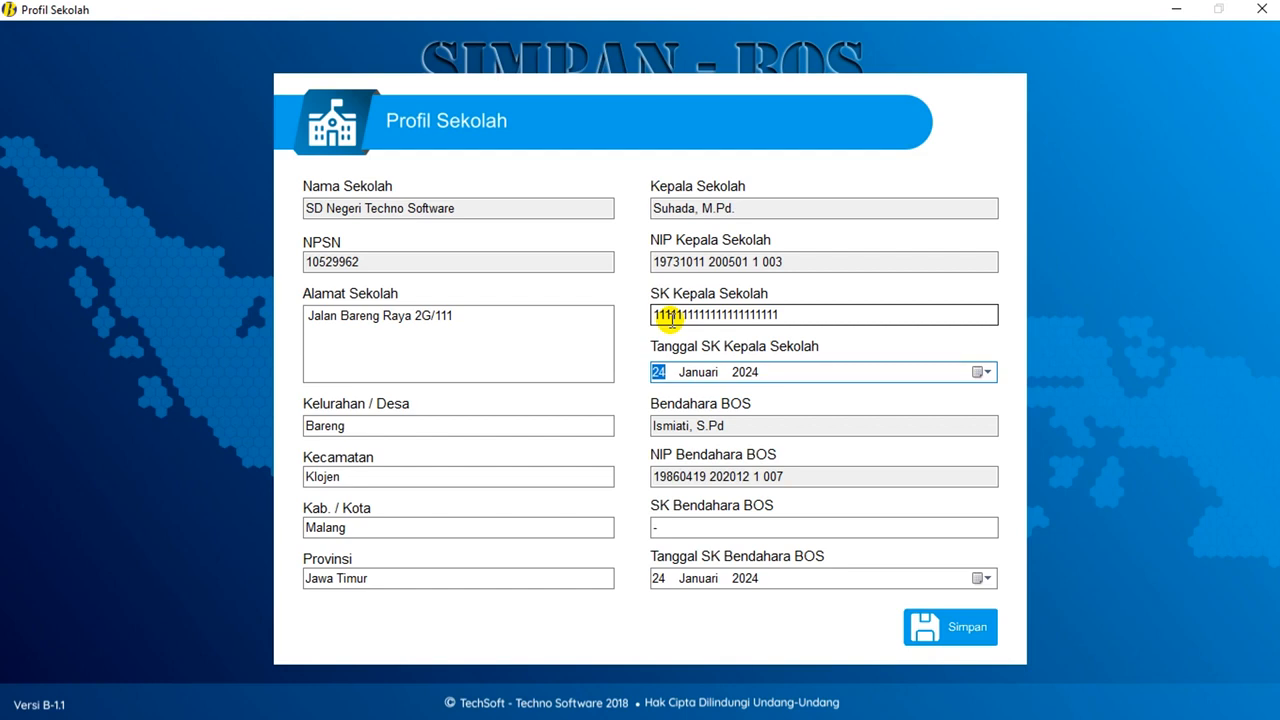
key("Up")
key("Right")
key("Right")
key("Down")
key("Tab")
key("Tab")
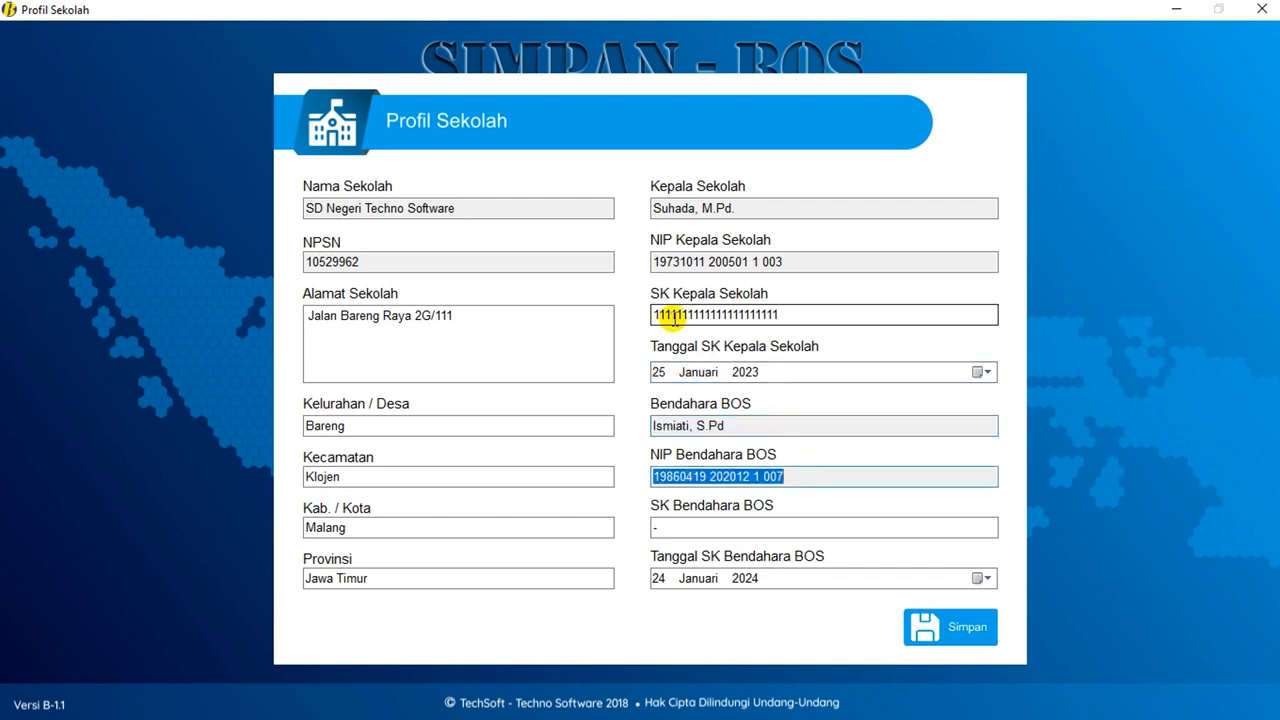
left_click(665, 525)
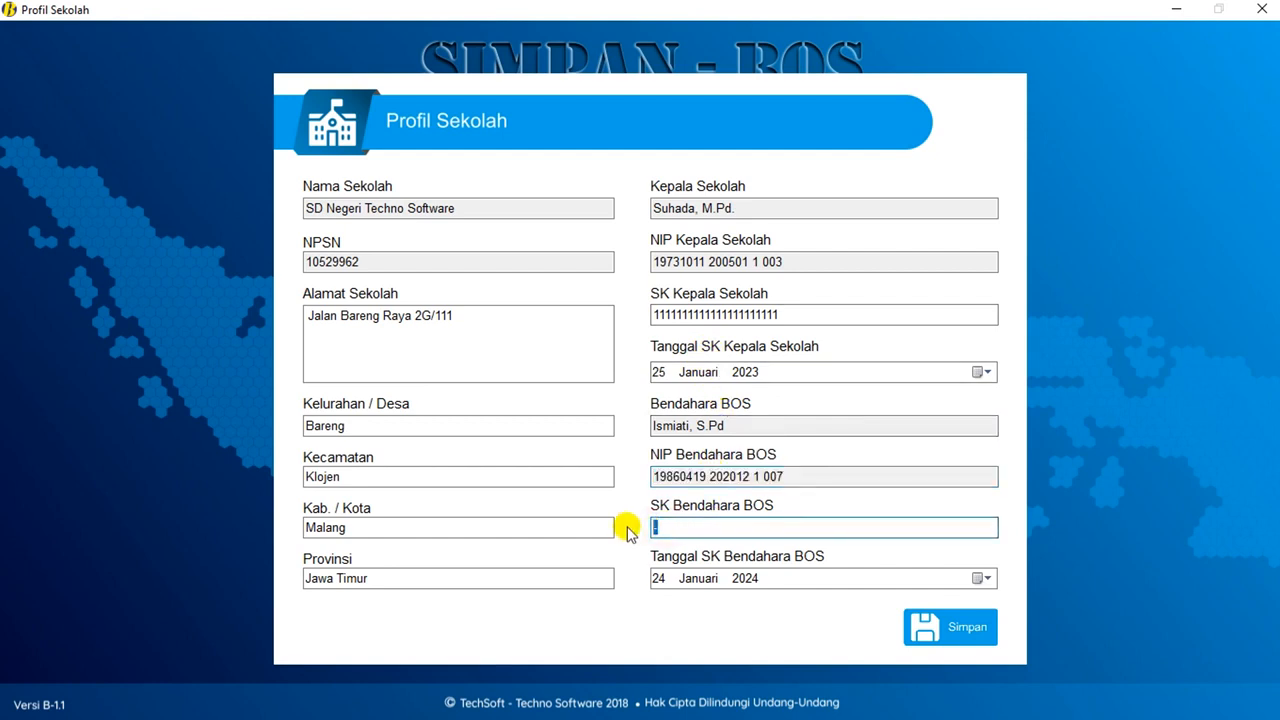
type("2222222222222222222")
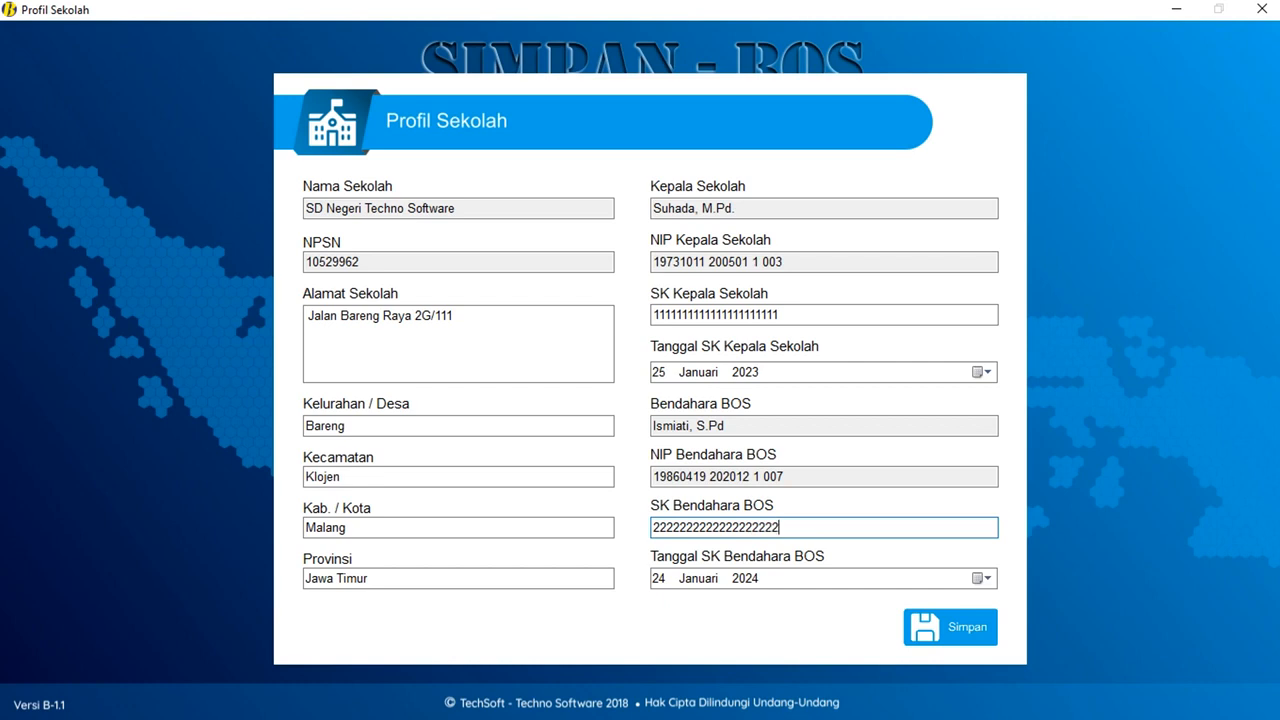
left_click(657, 579)
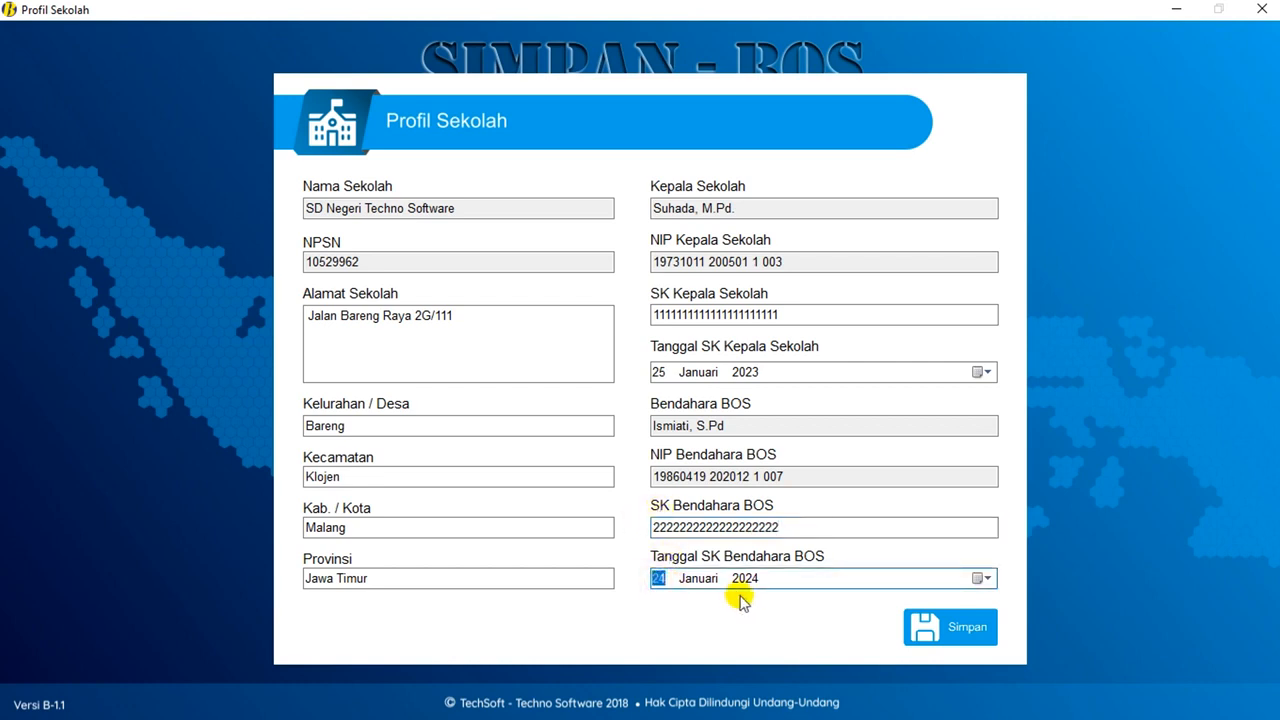
type("19")
key("Right")
key("Right")
key("Down")
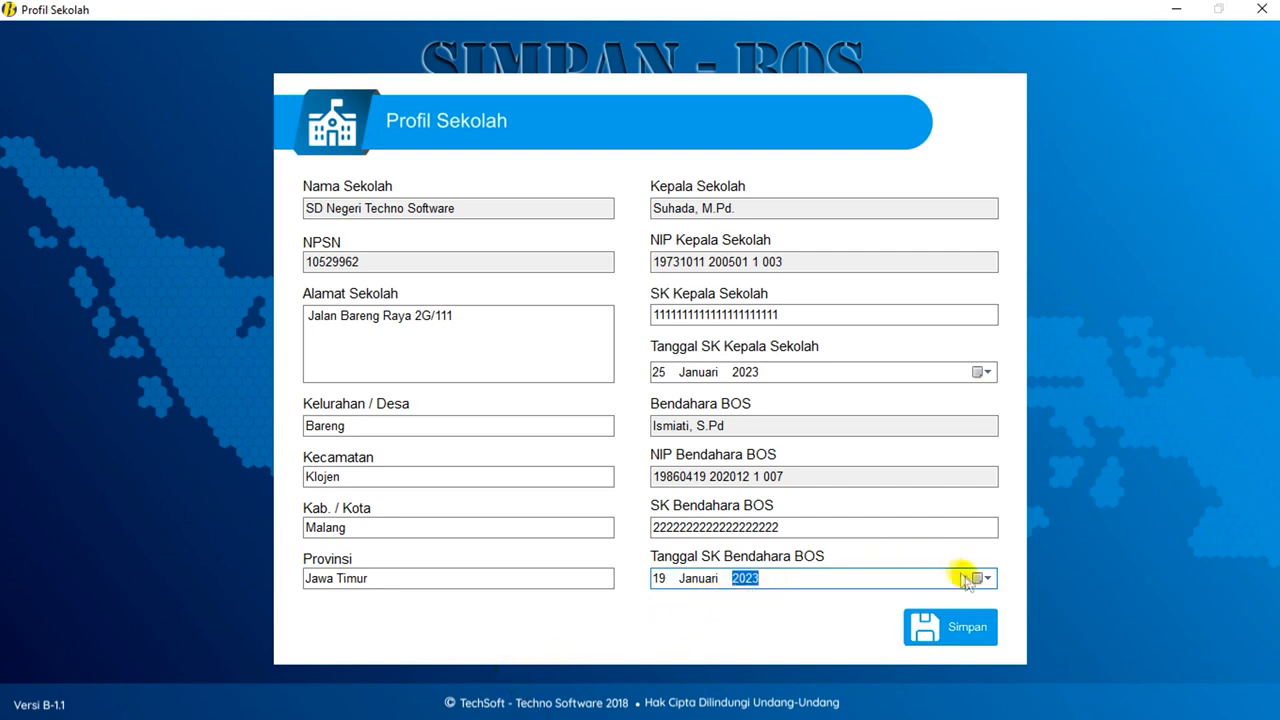
left_click(944, 634)
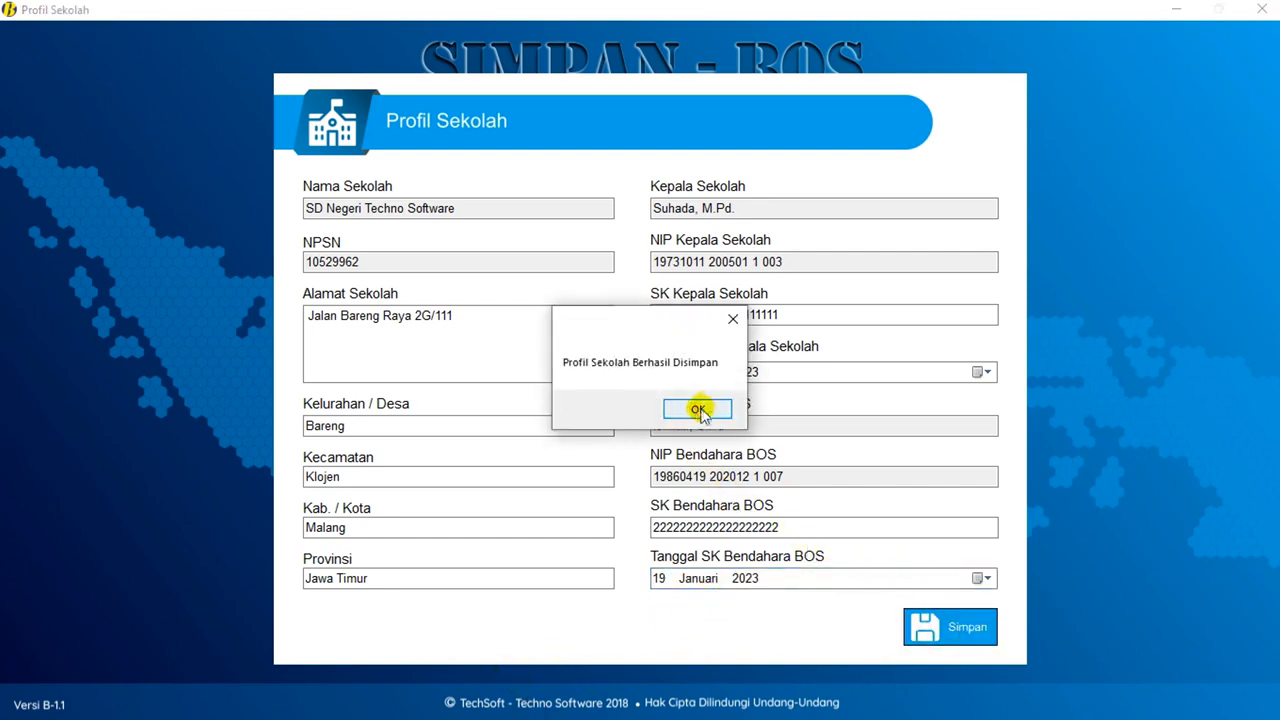
left_click(775, 409)
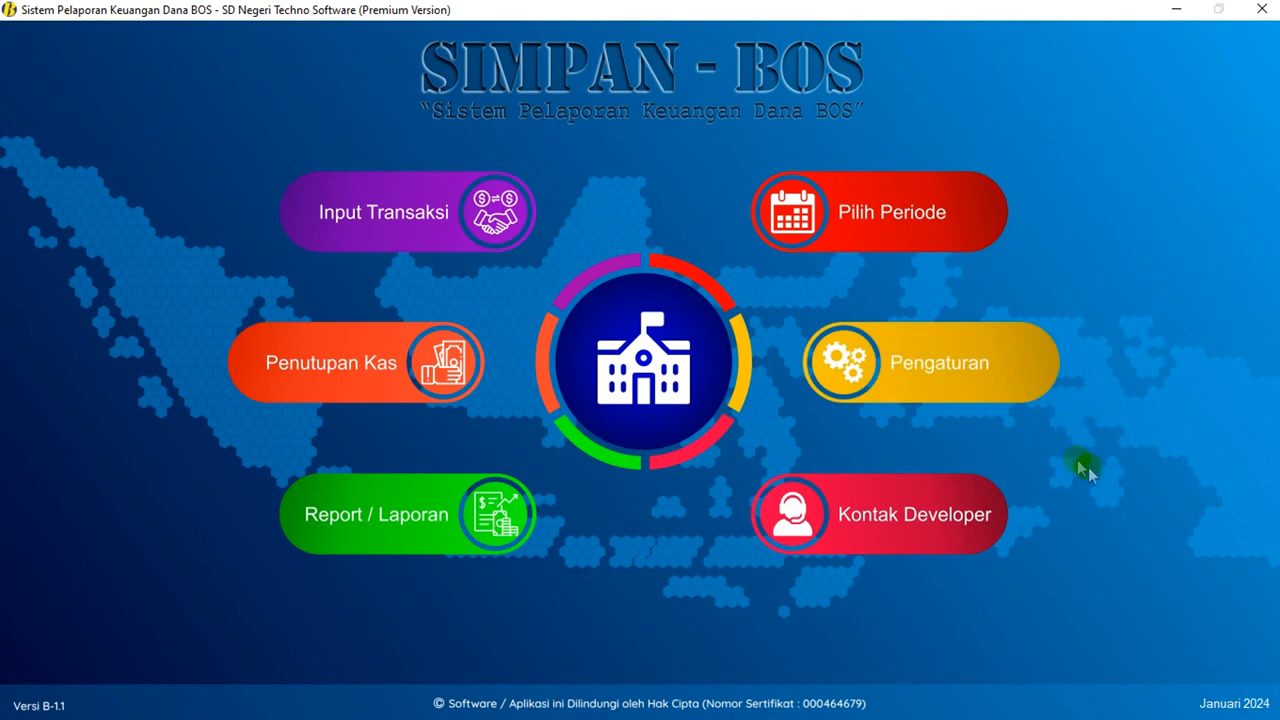
- Save Januari 2024 as the starting period with cash and bank opening balances of 0
left_click(932, 380)
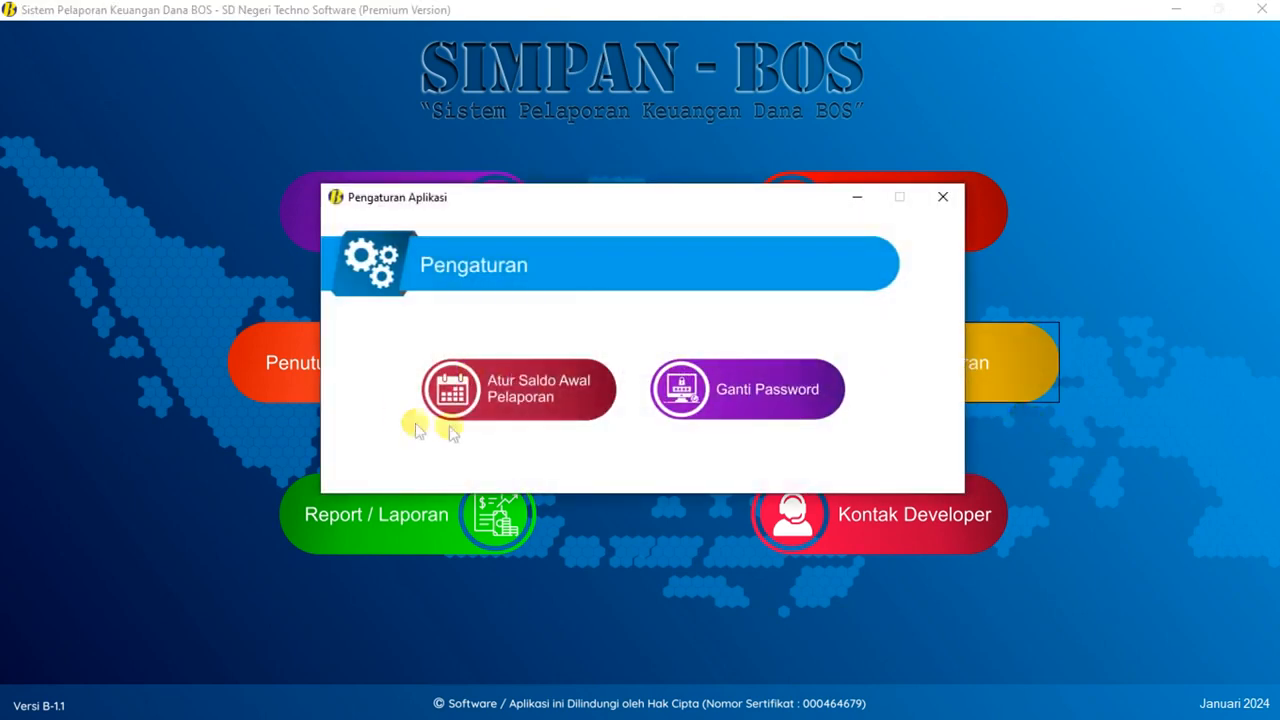
left_click(526, 400)
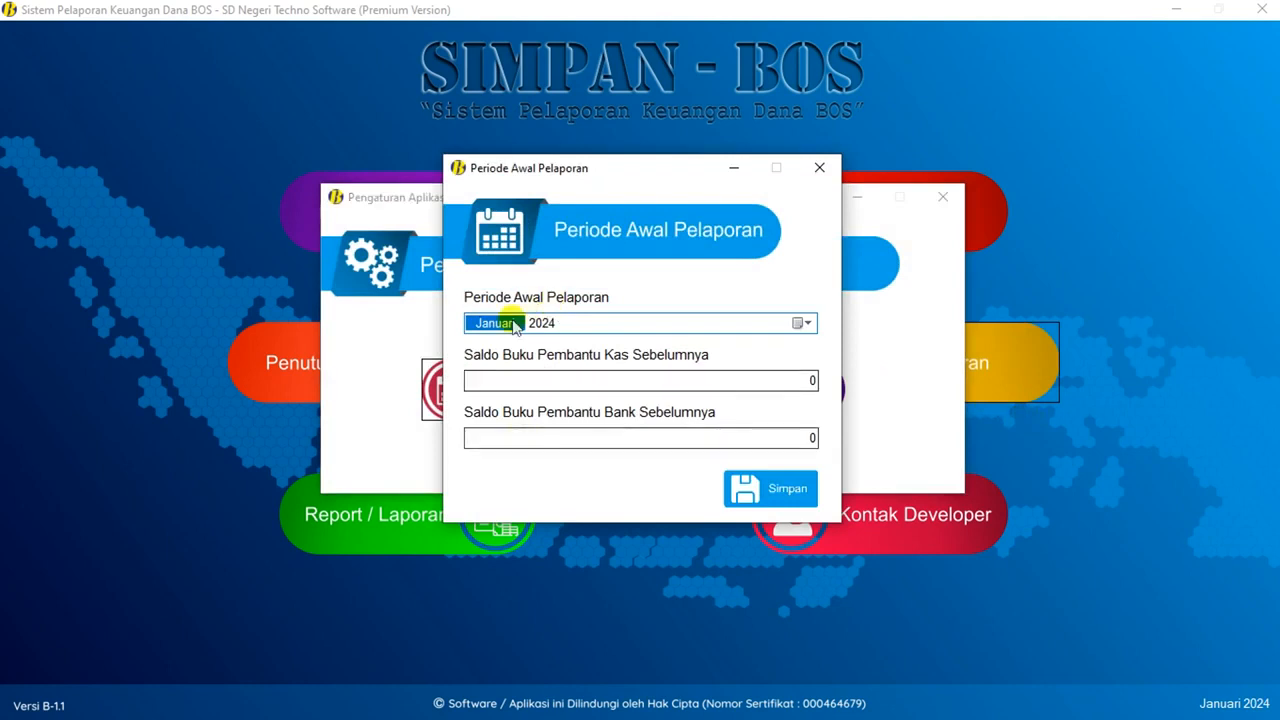
left_click(534, 323)
left_click(503, 323)
left_click(543, 328)
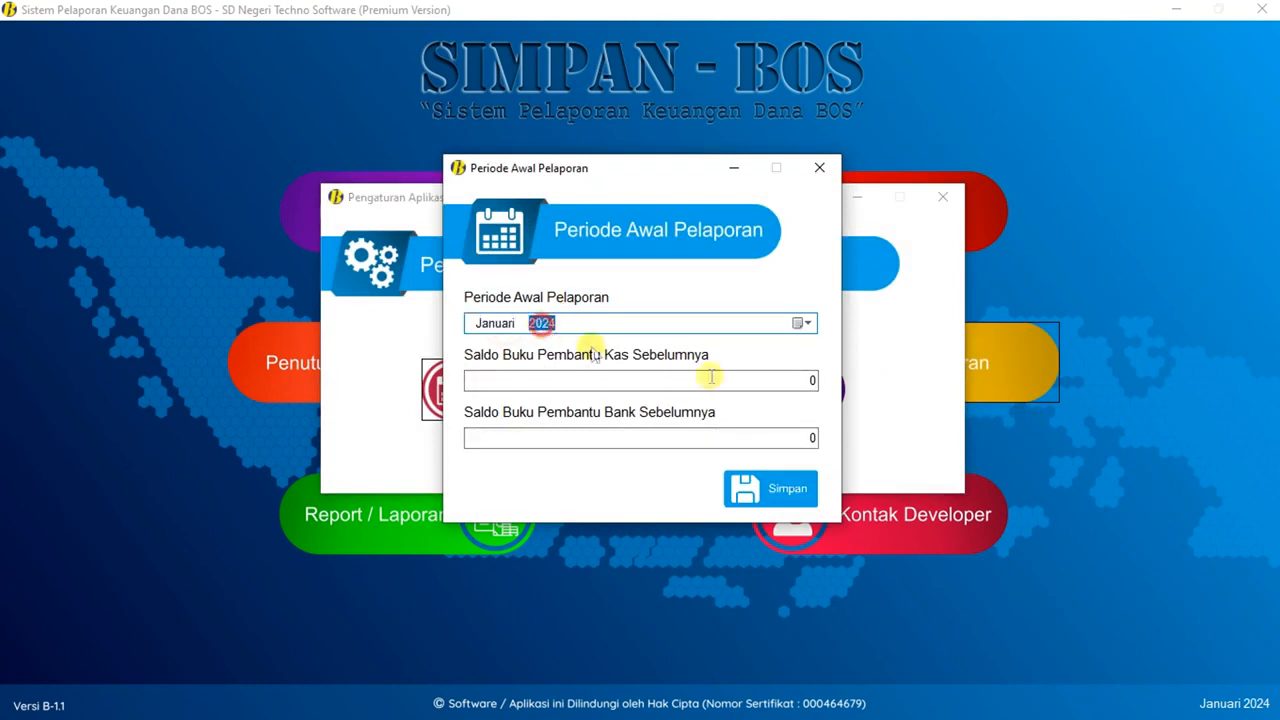
left_click(800, 380)
left_click(803, 437)
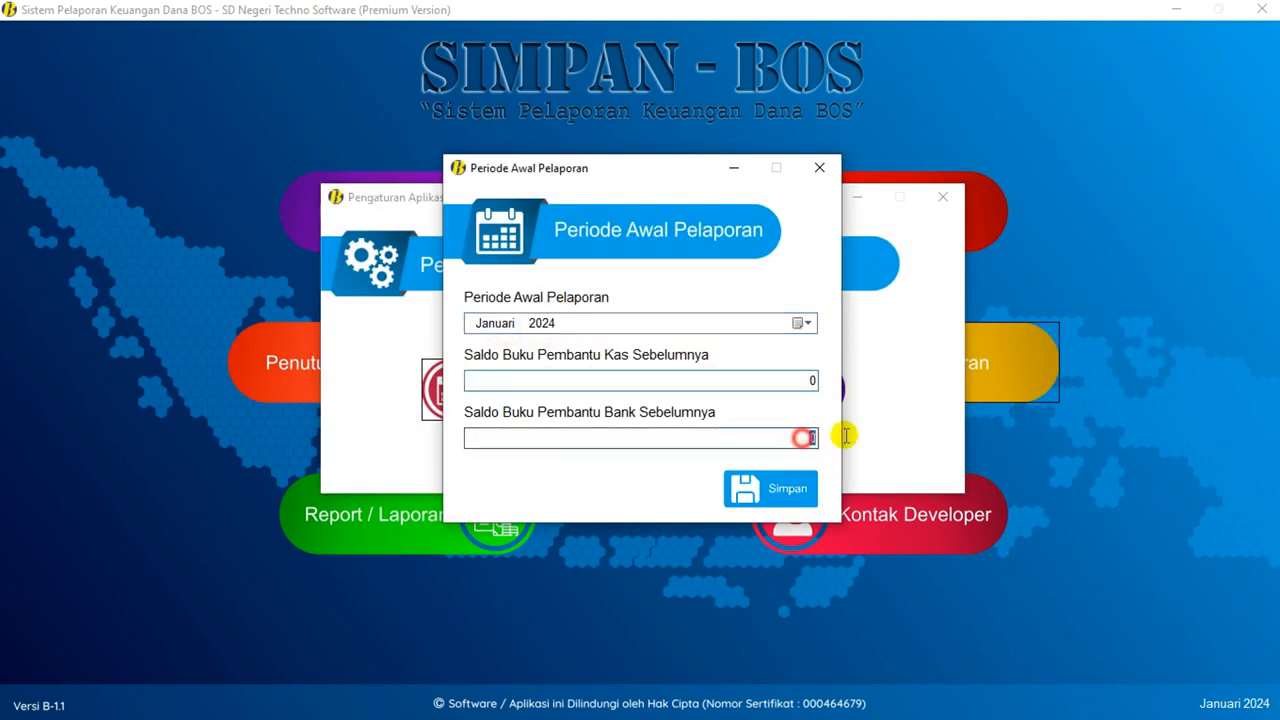
left_click(752, 493)
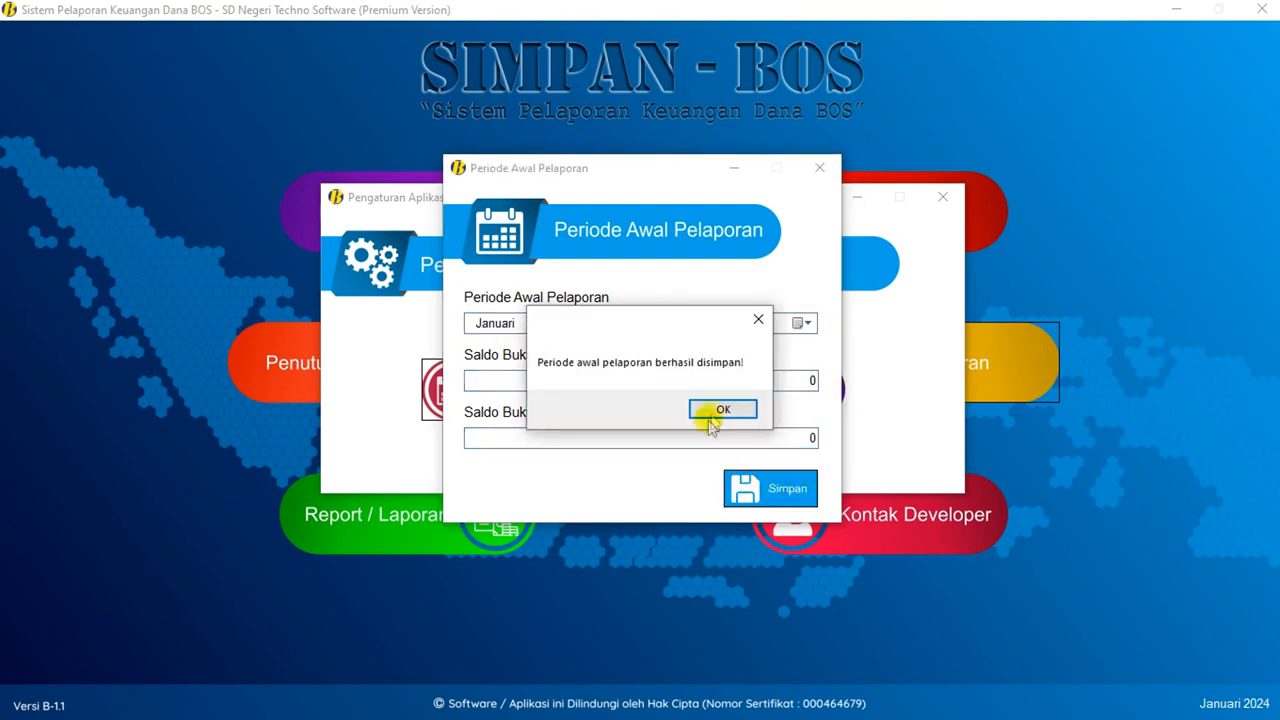
left_click(714, 410)
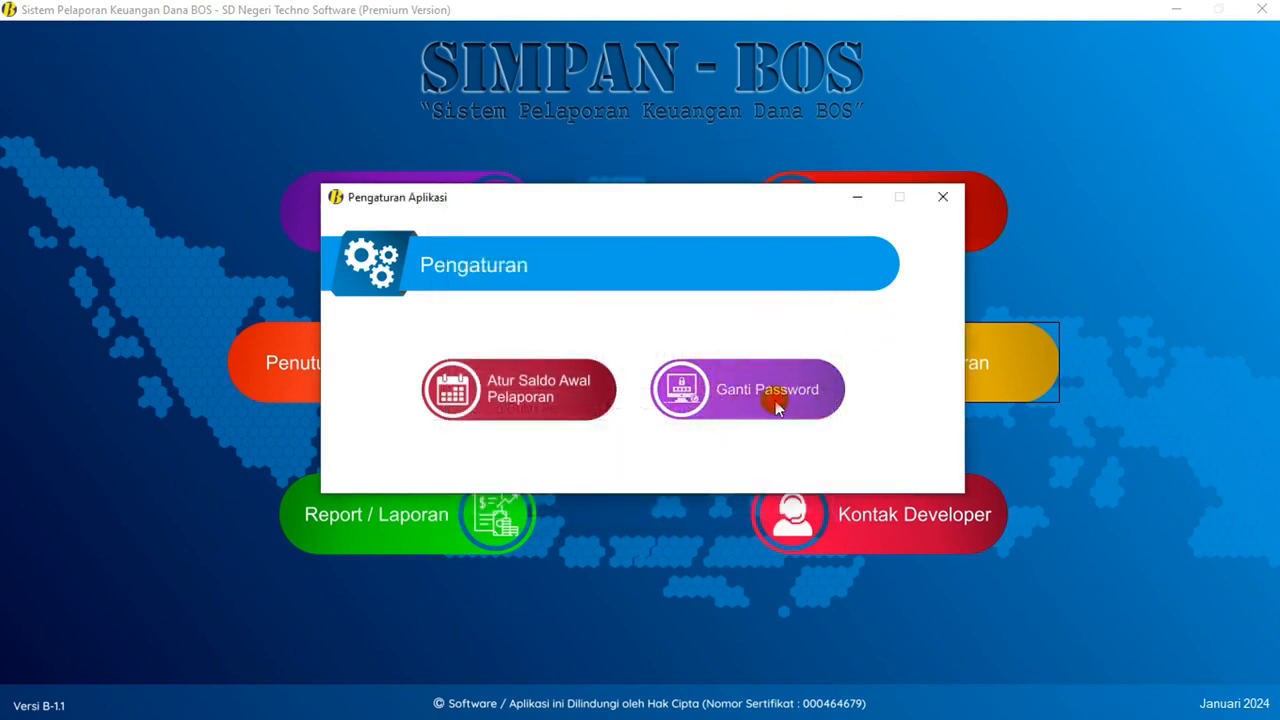
- Look at the Ganti Password form without changes, then close Pengaturan Aplikasi
left_click(775, 402)
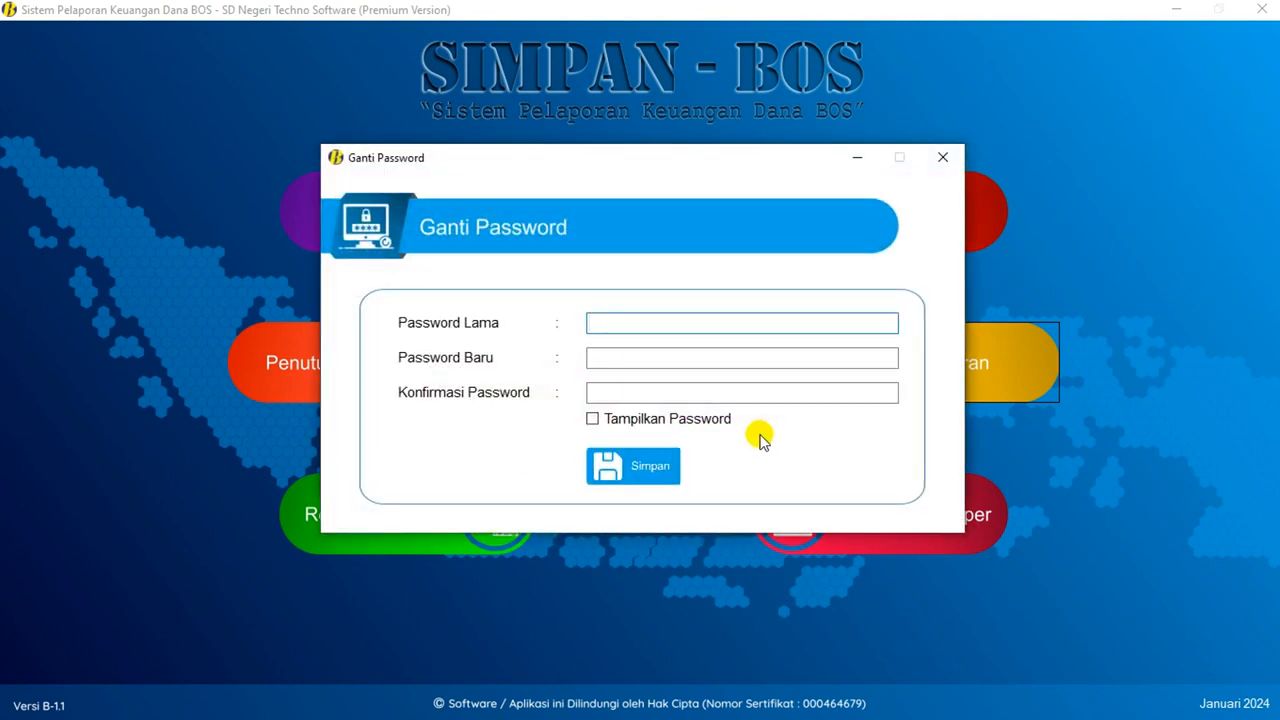
left_click(603, 360)
left_click(590, 393)
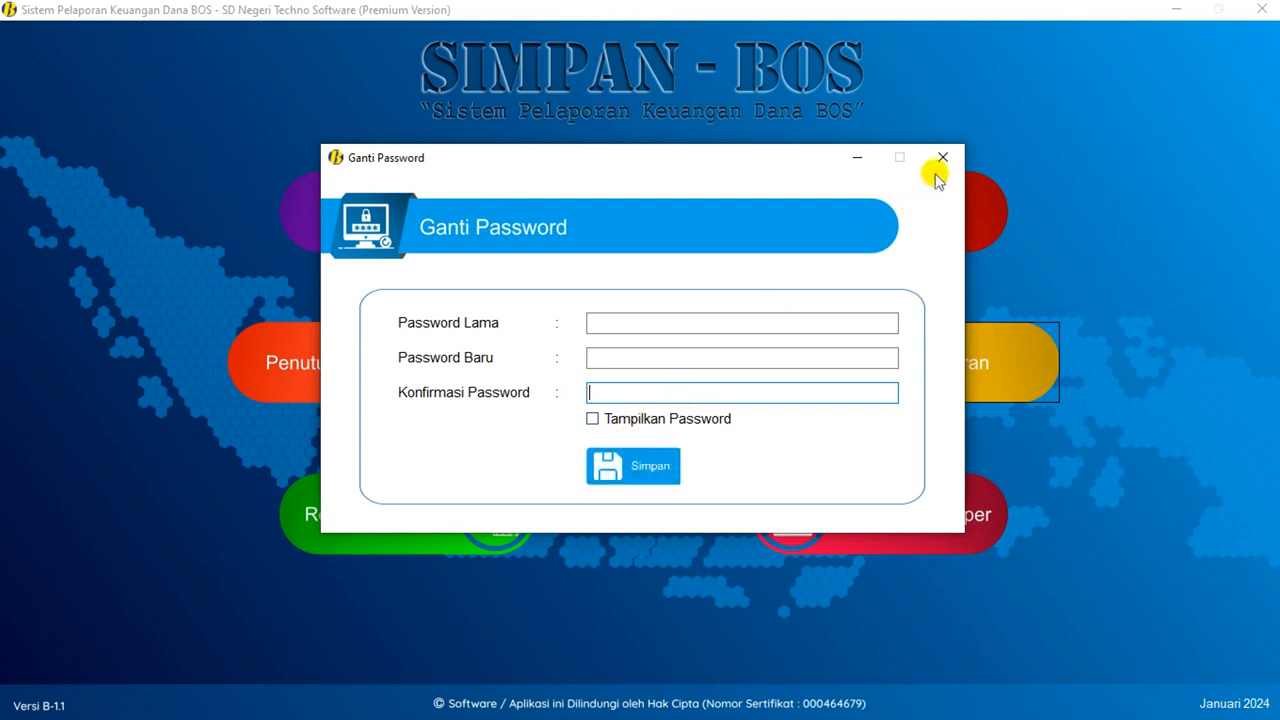
left_click(939, 159)
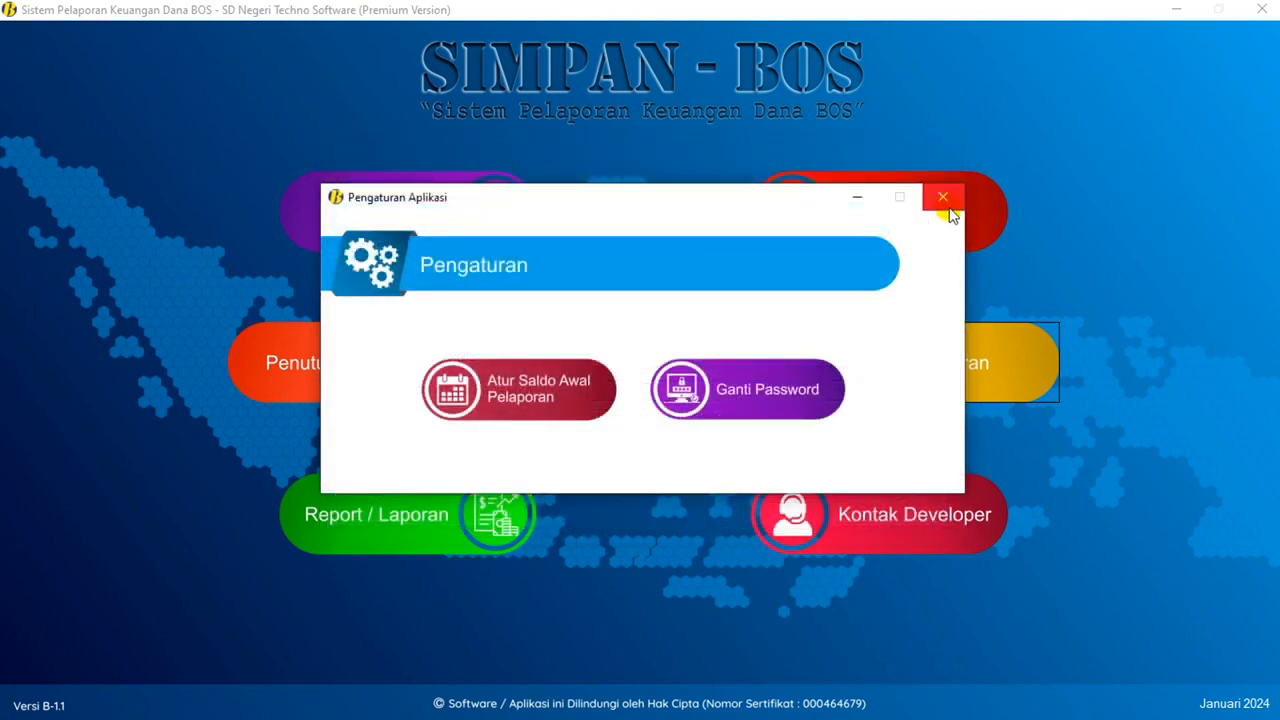
left_click(945, 200)
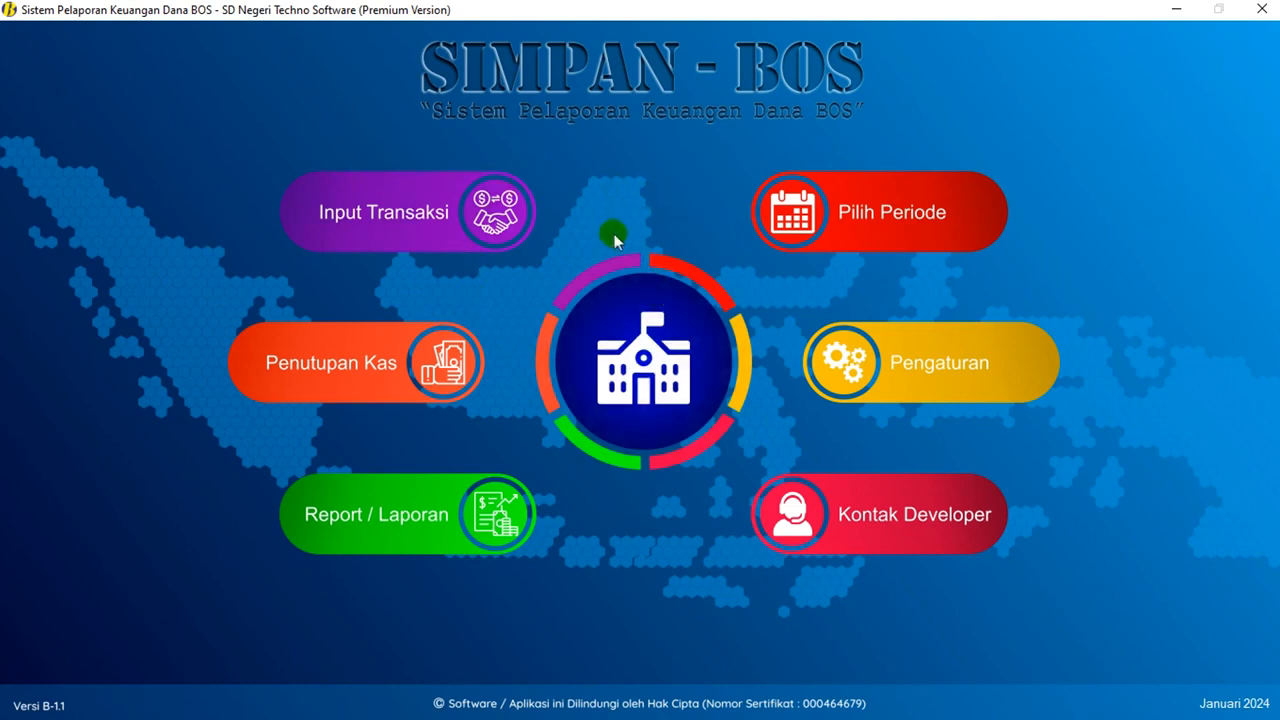
left_click(641, 356)
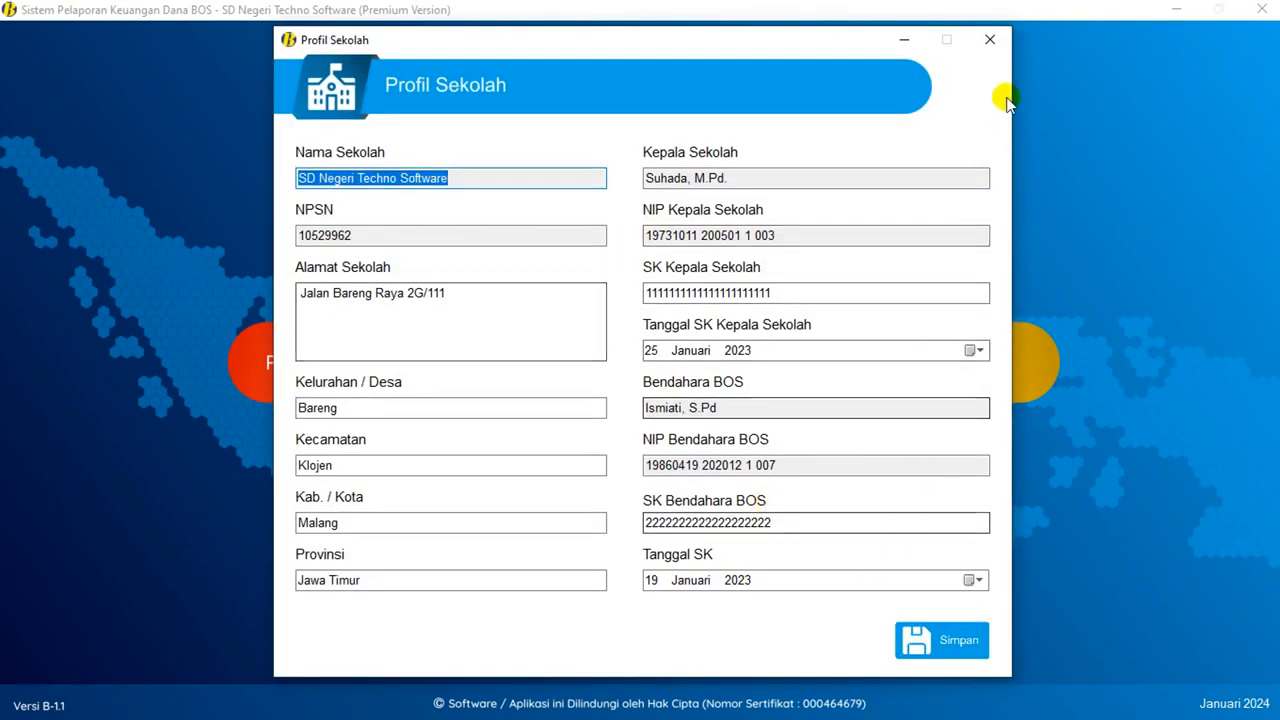
left_click(989, 39)
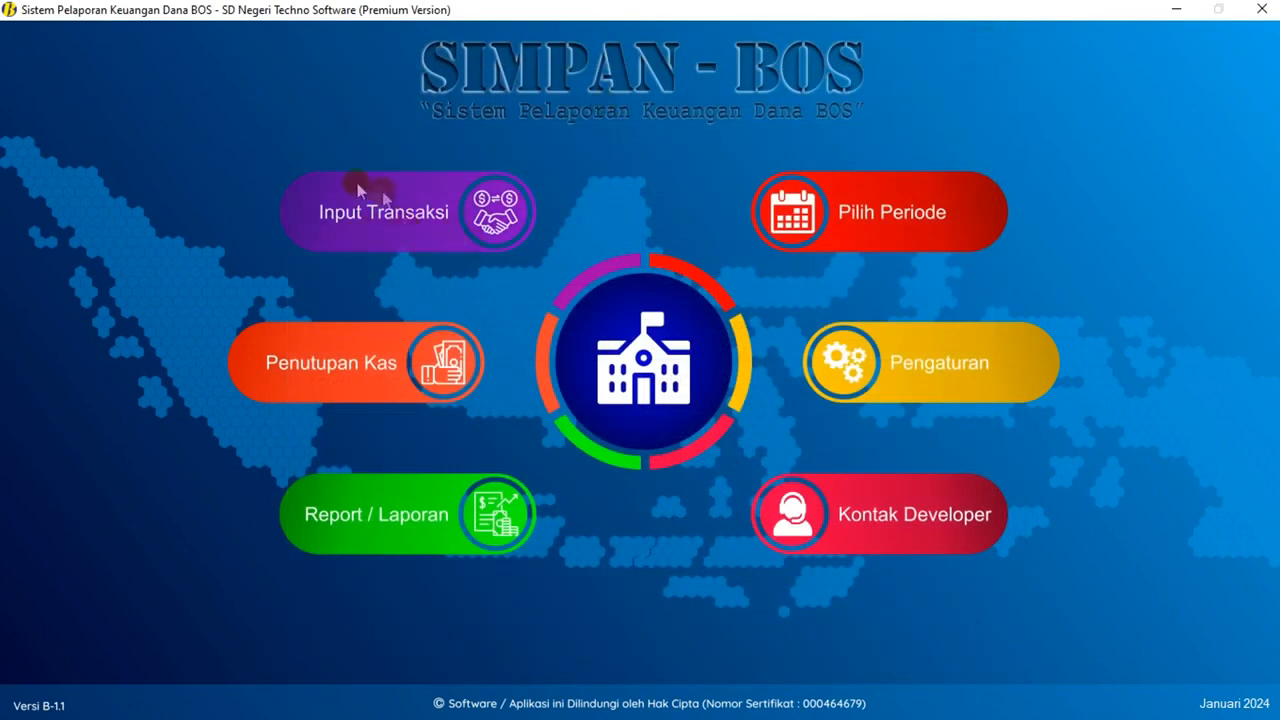
left_click(411, 220)
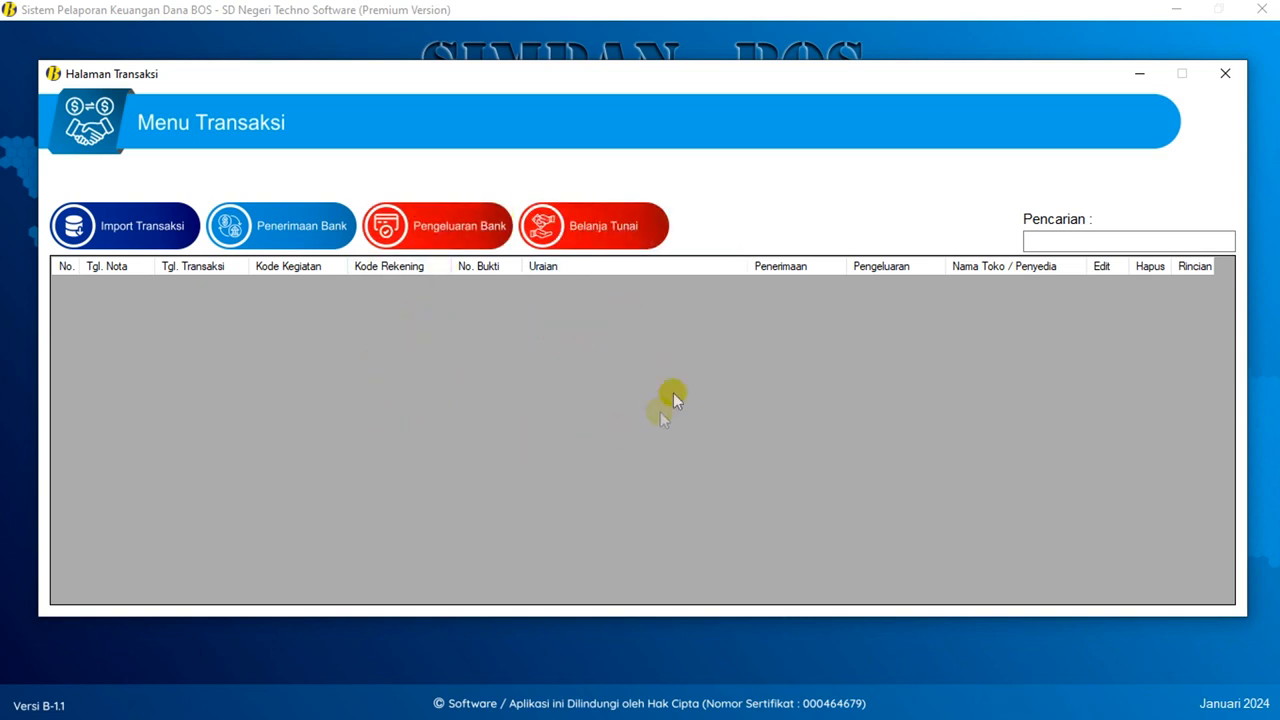
left_click(1233, 75)
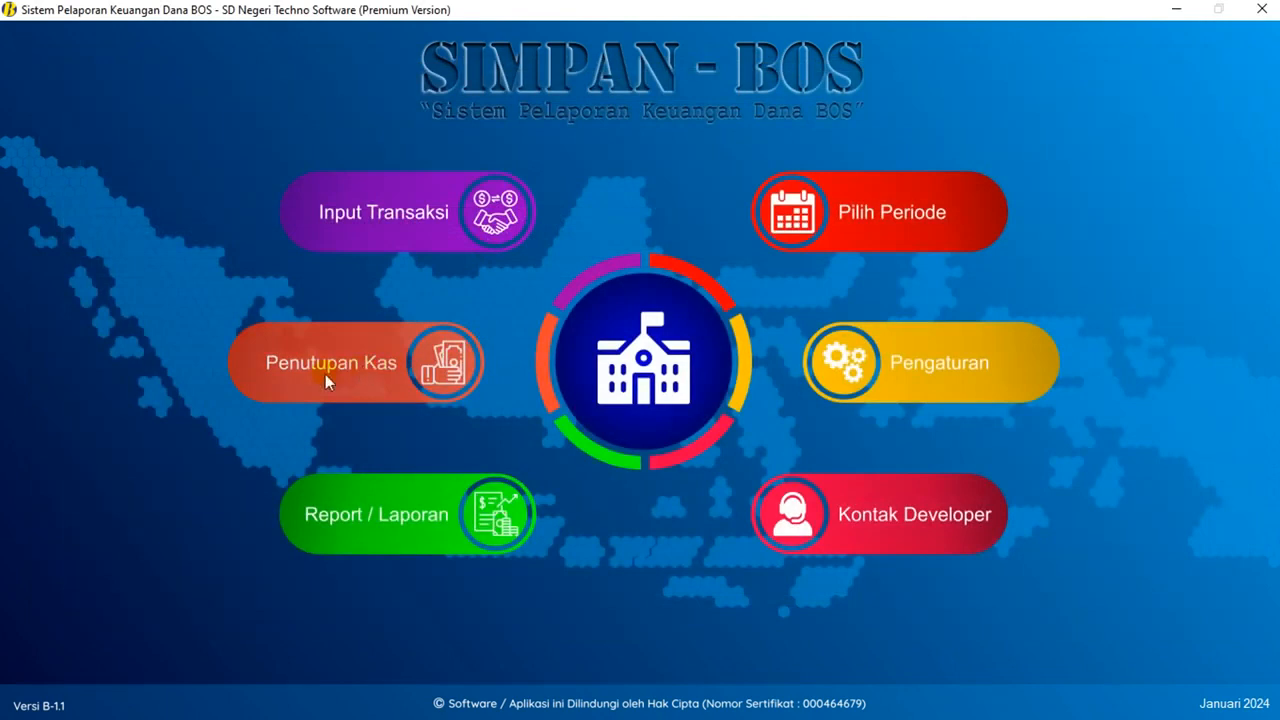
left_click(483, 333)
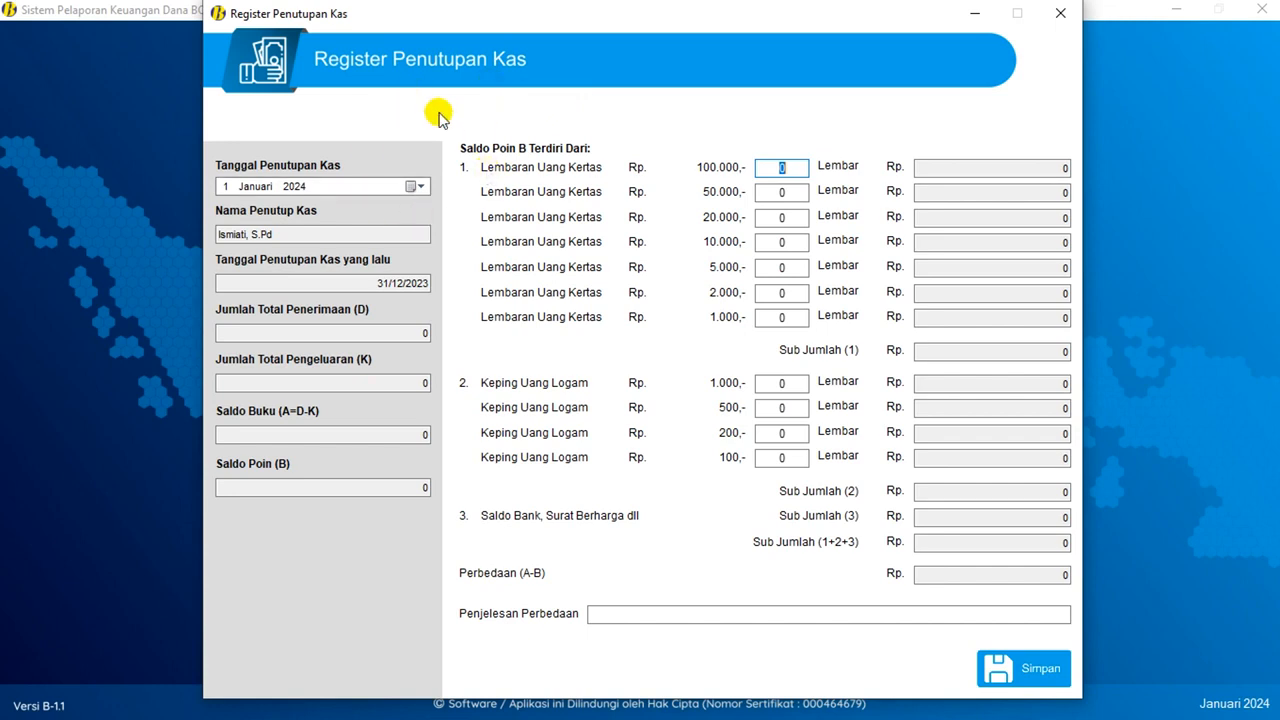
left_click(1058, 12)
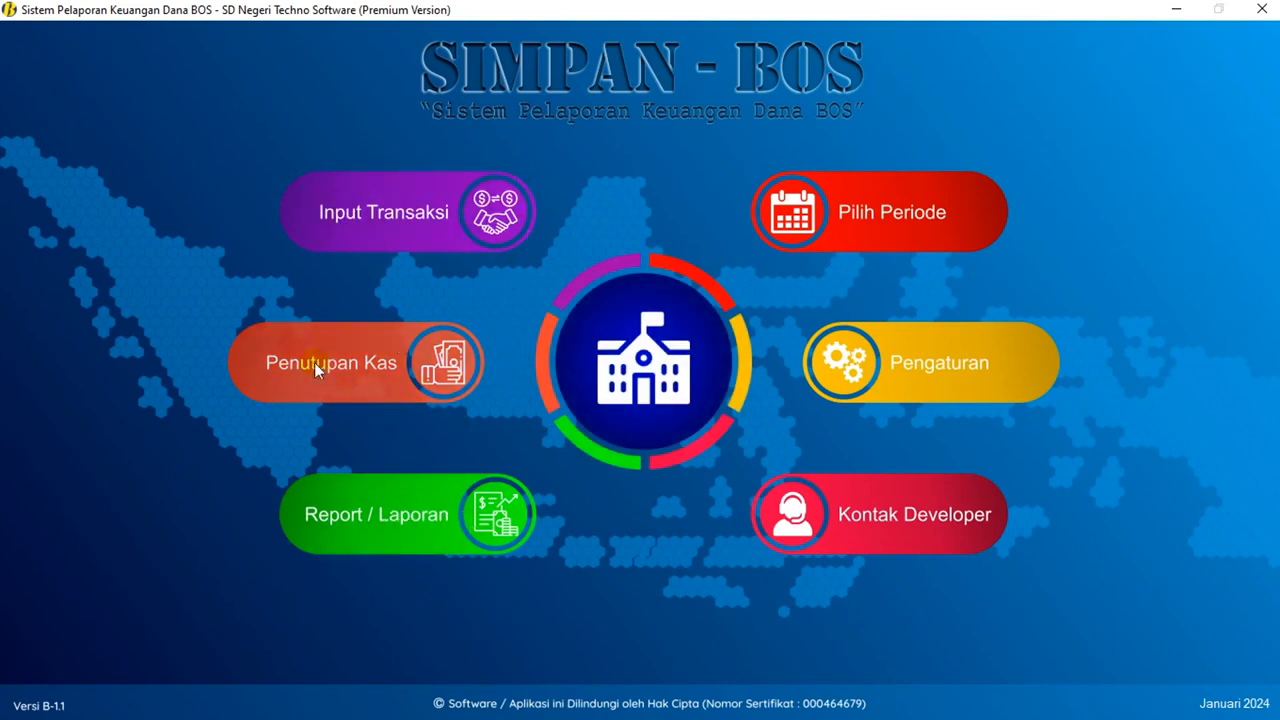
left_click(404, 509)
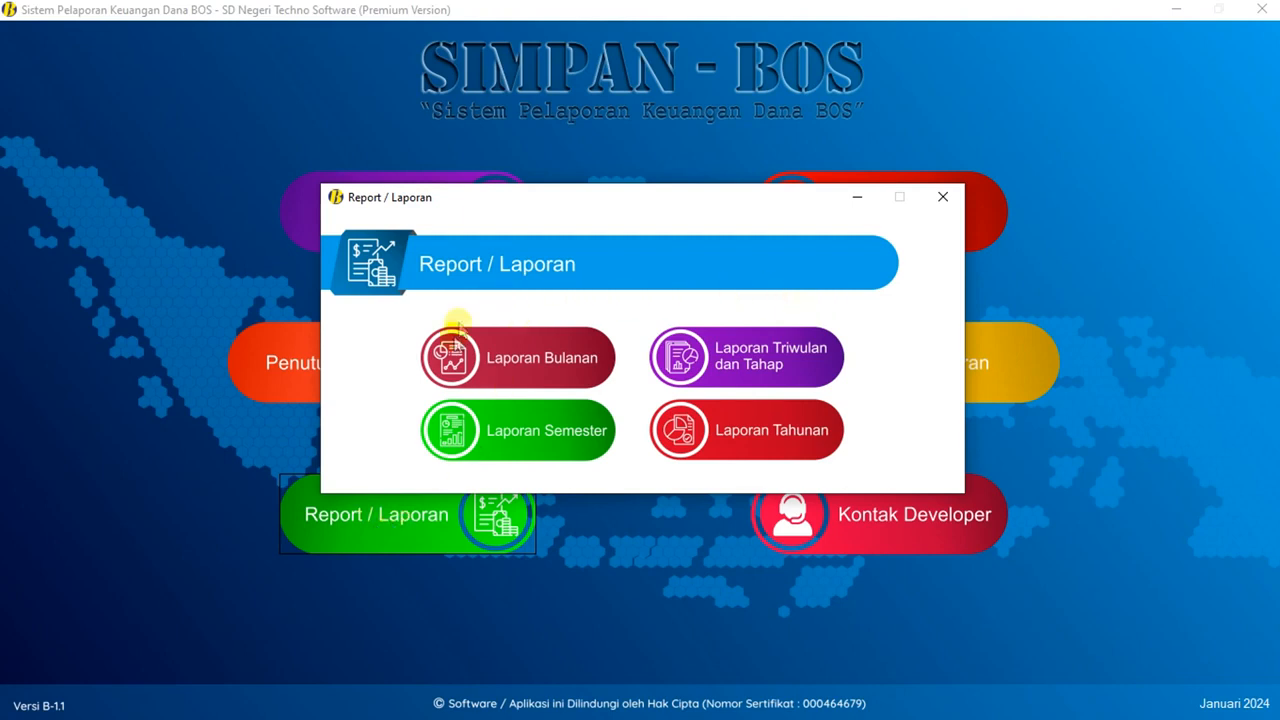
left_click(524, 383)
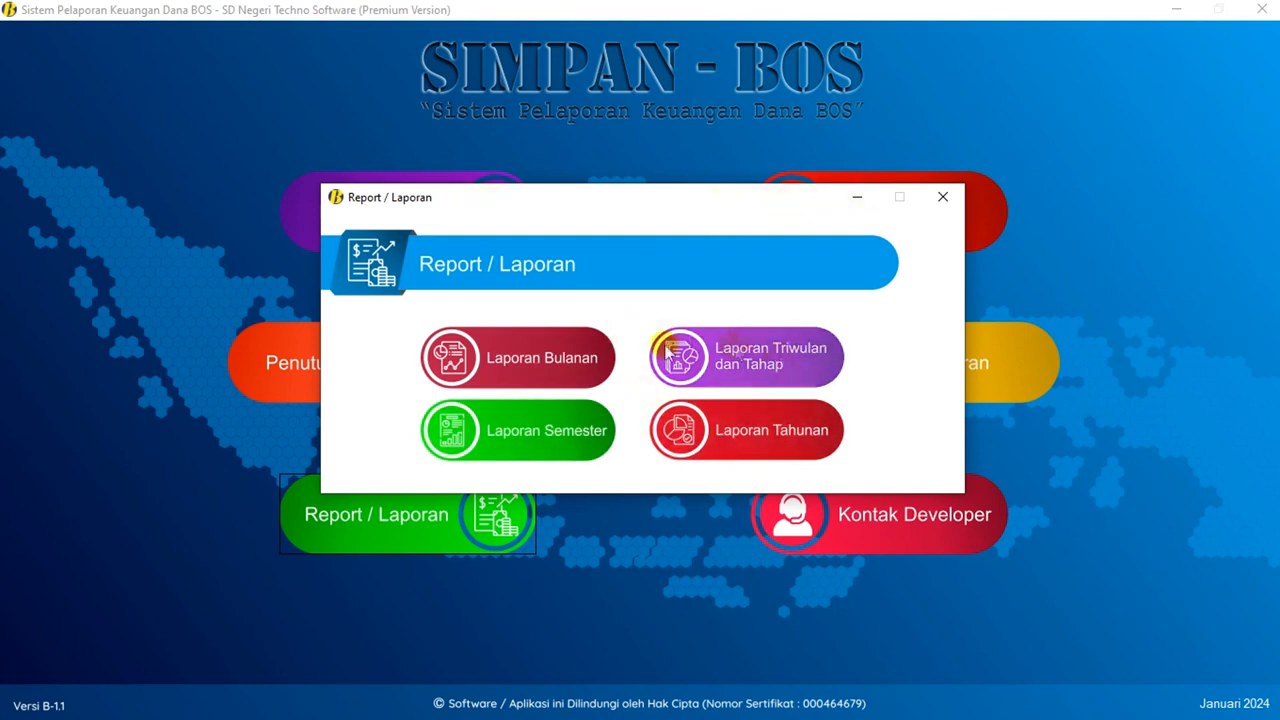
left_click(942, 198)
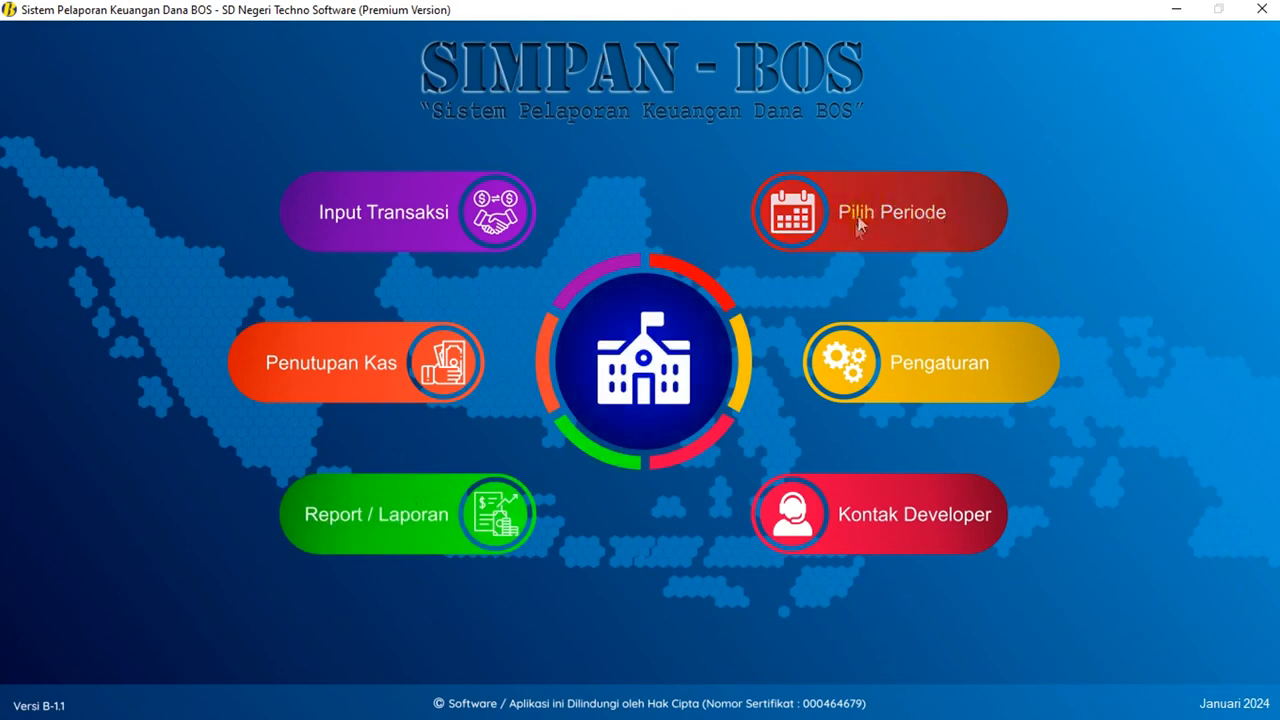
left_click(920, 212)
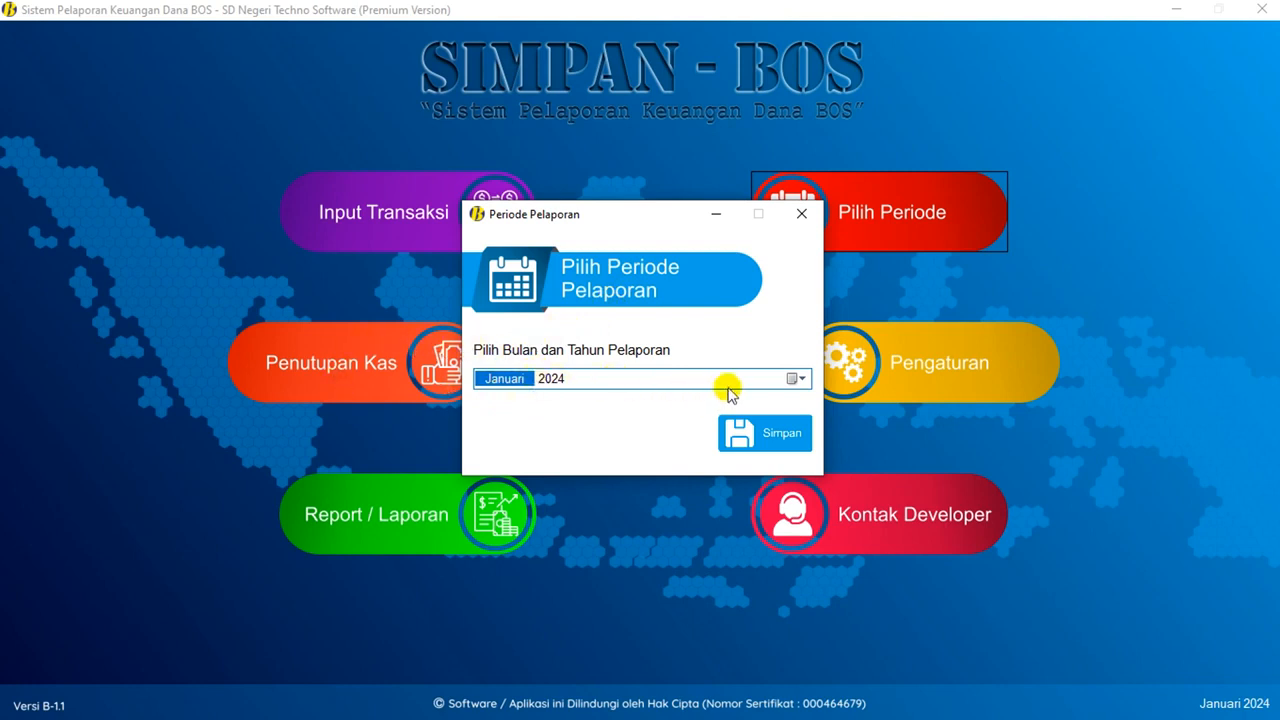
key("Up")
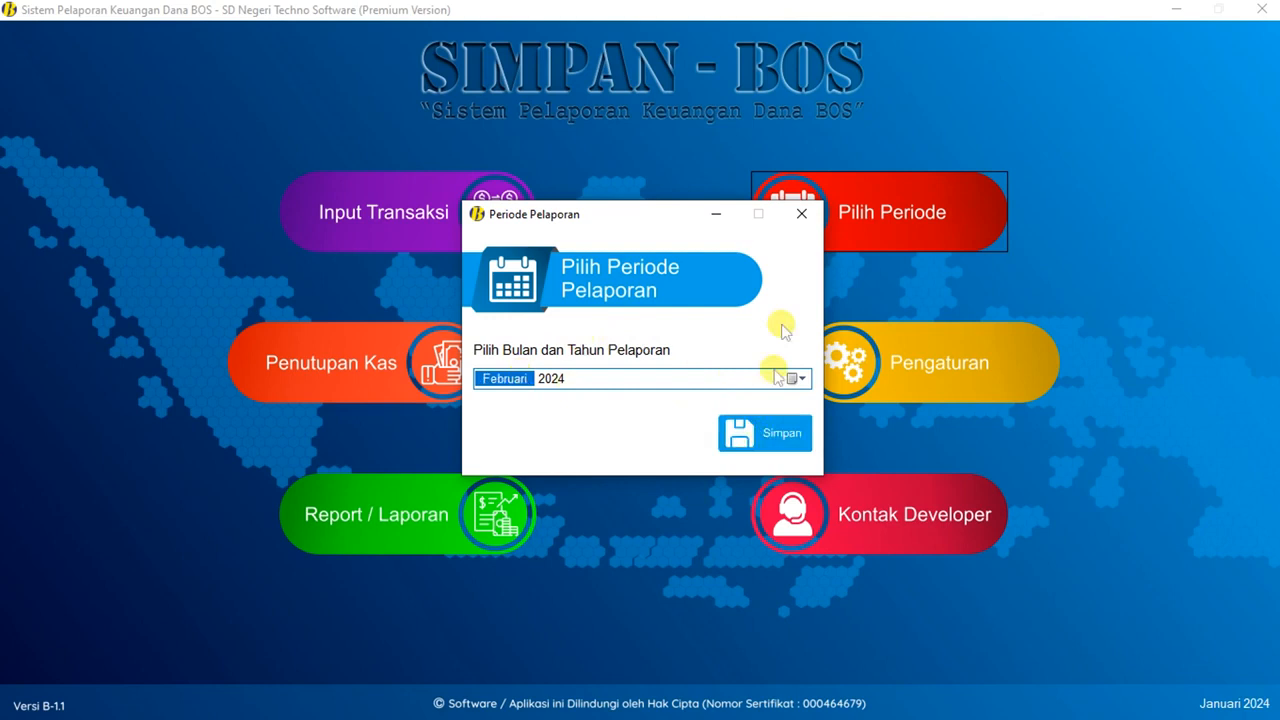
left_click(803, 214)
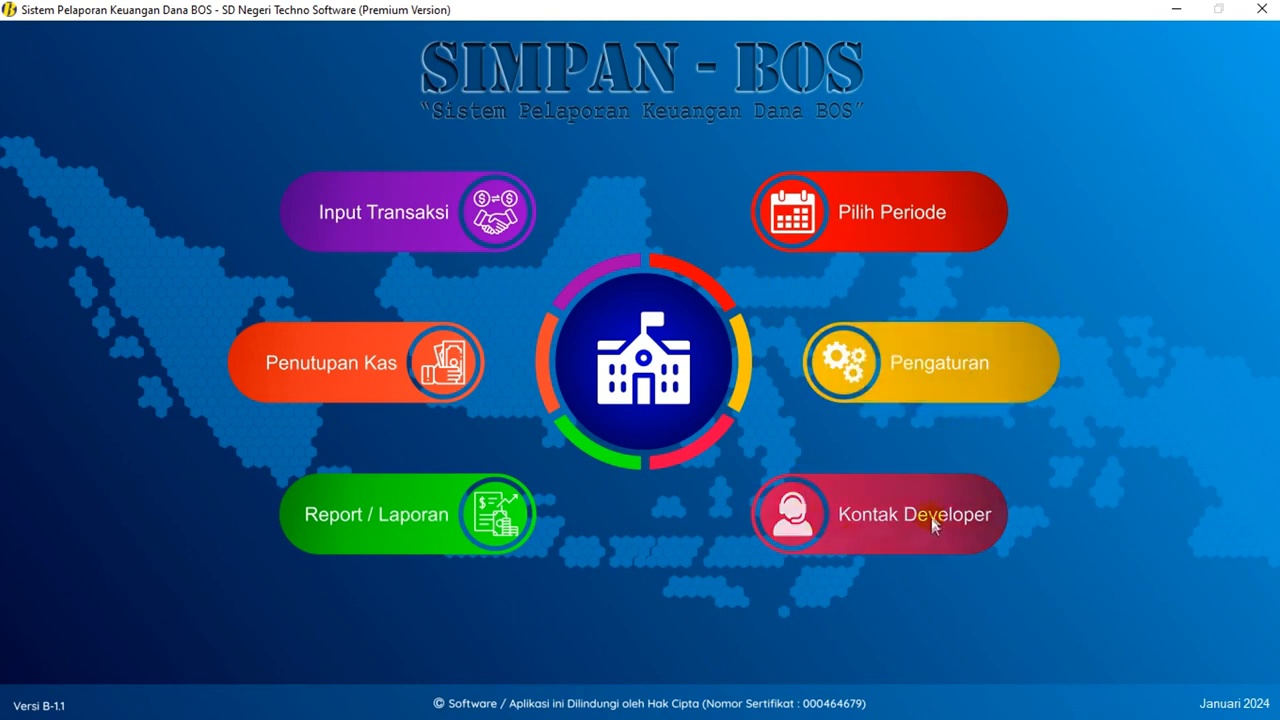
left_click(882, 542)
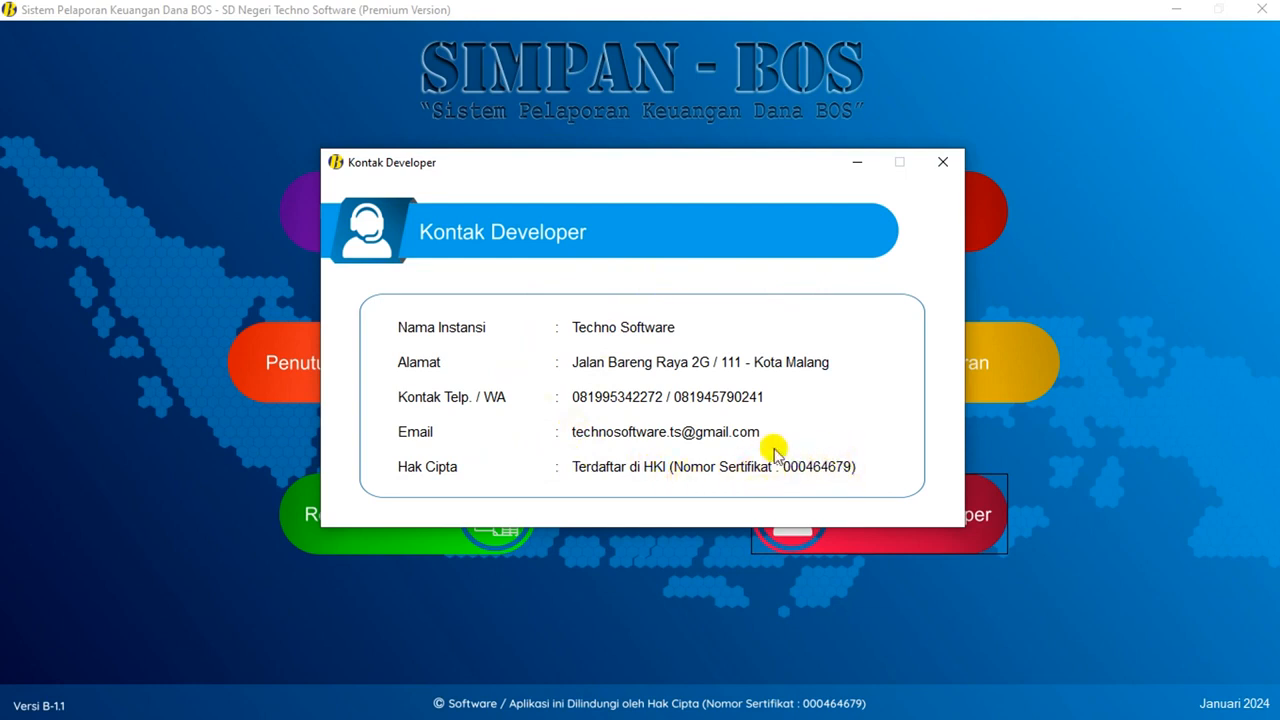
left_click(945, 162)
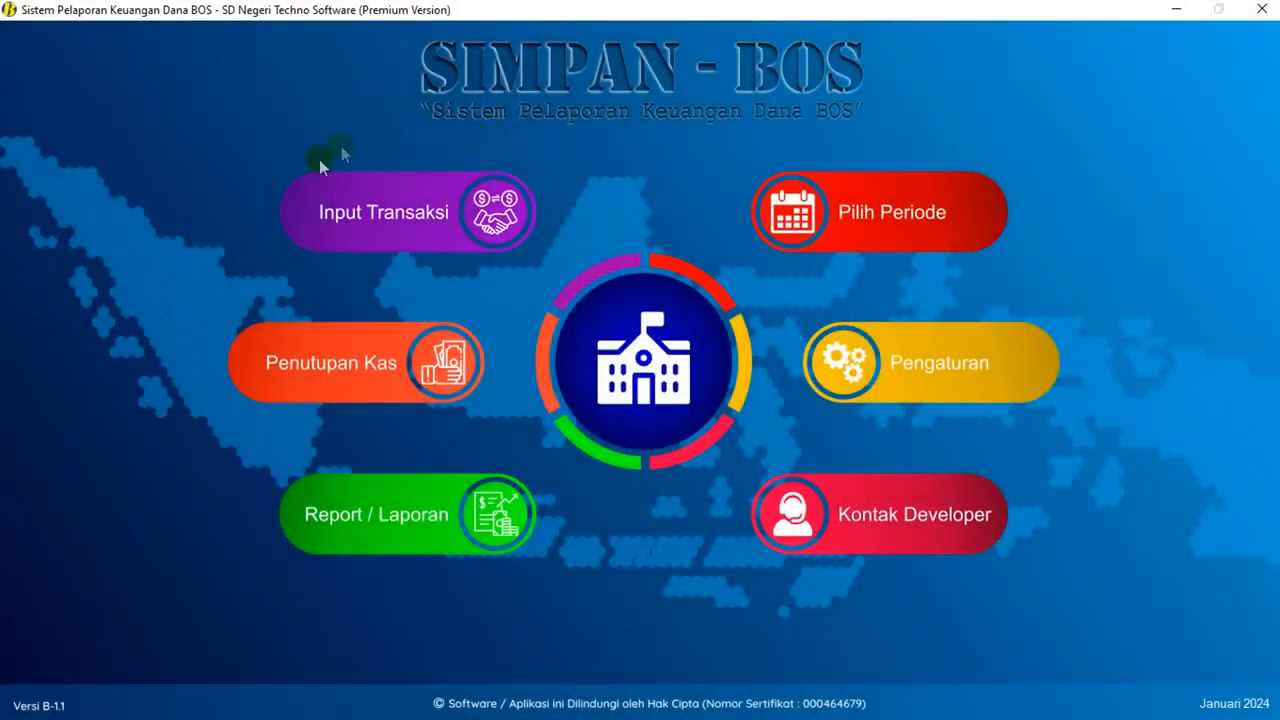
left_click(412, 233)
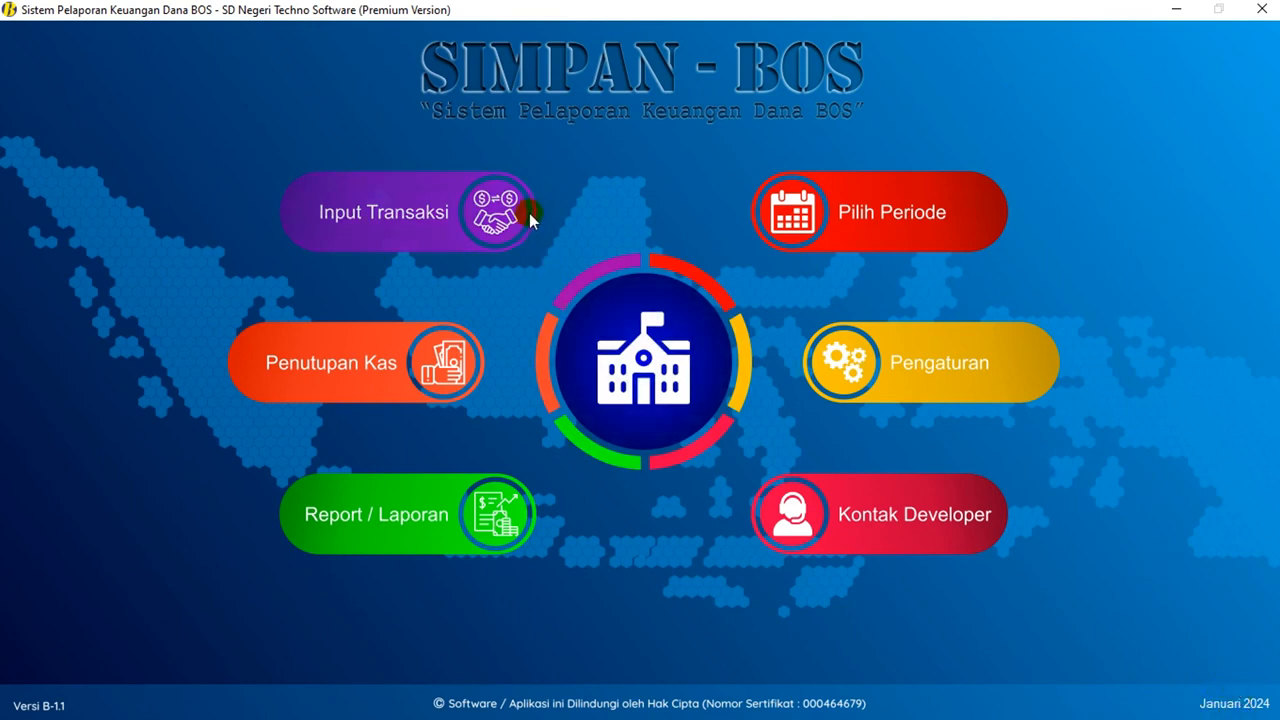
left_click(368, 210)
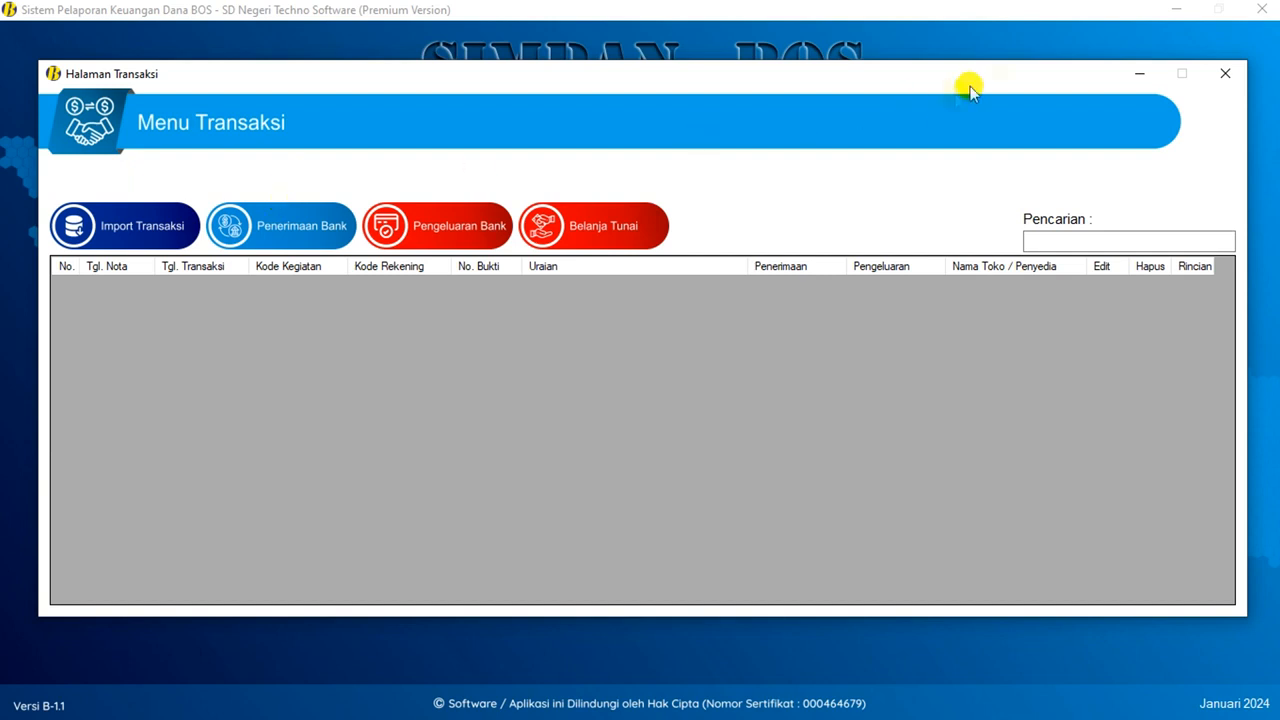
left_click(1225, 73)
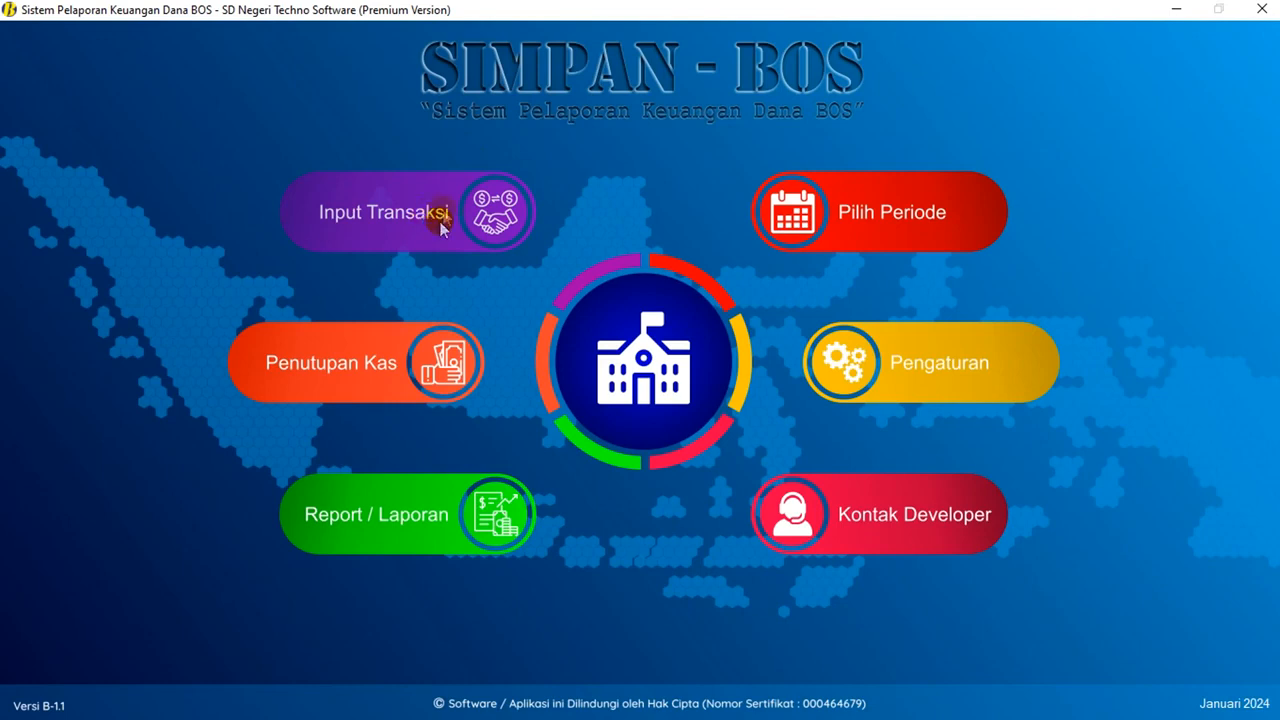
- Close the cash as of 31 Januari 2024, checking the Perbedaan (A-B) difference is 0
left_click(381, 361)
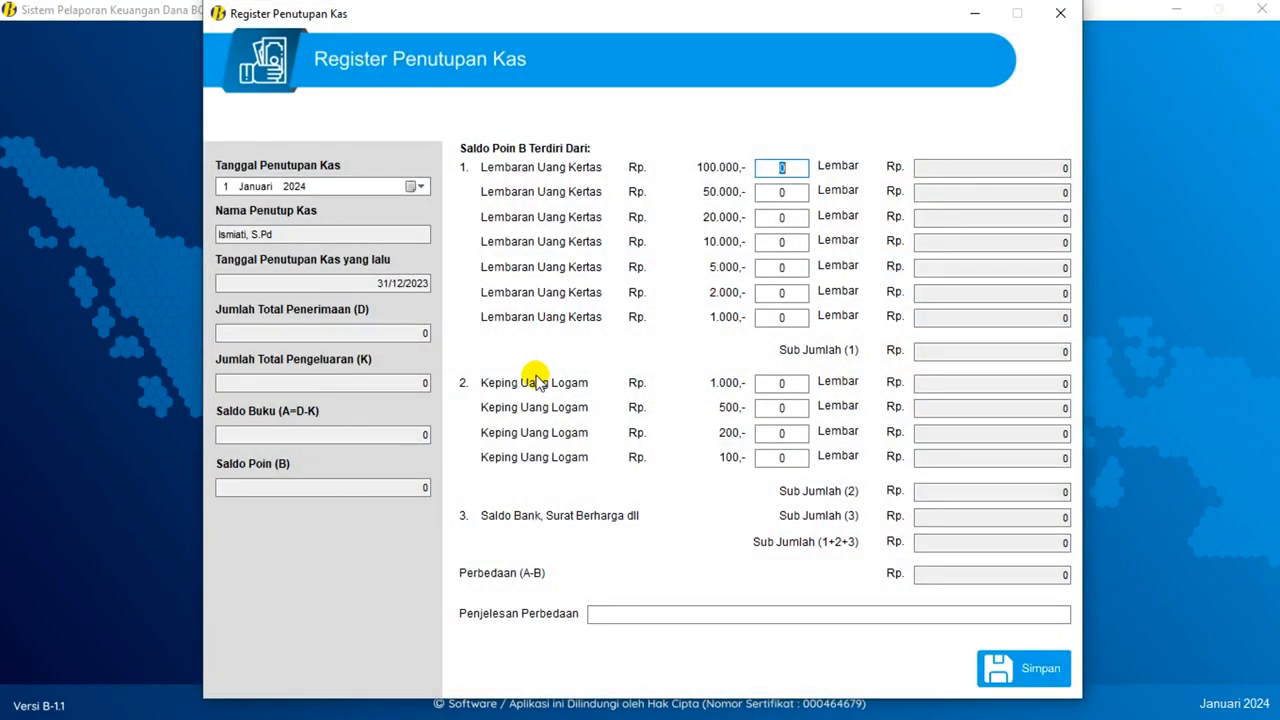
left_click(410, 187)
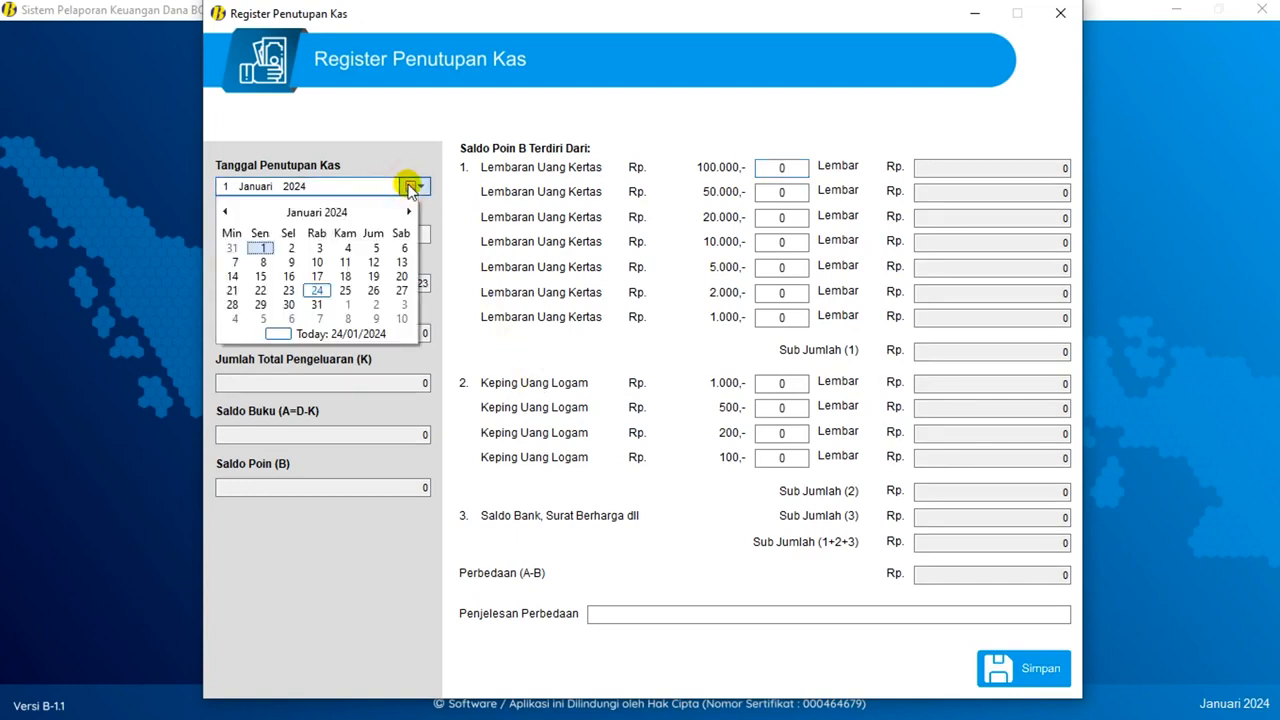
left_click(318, 305)
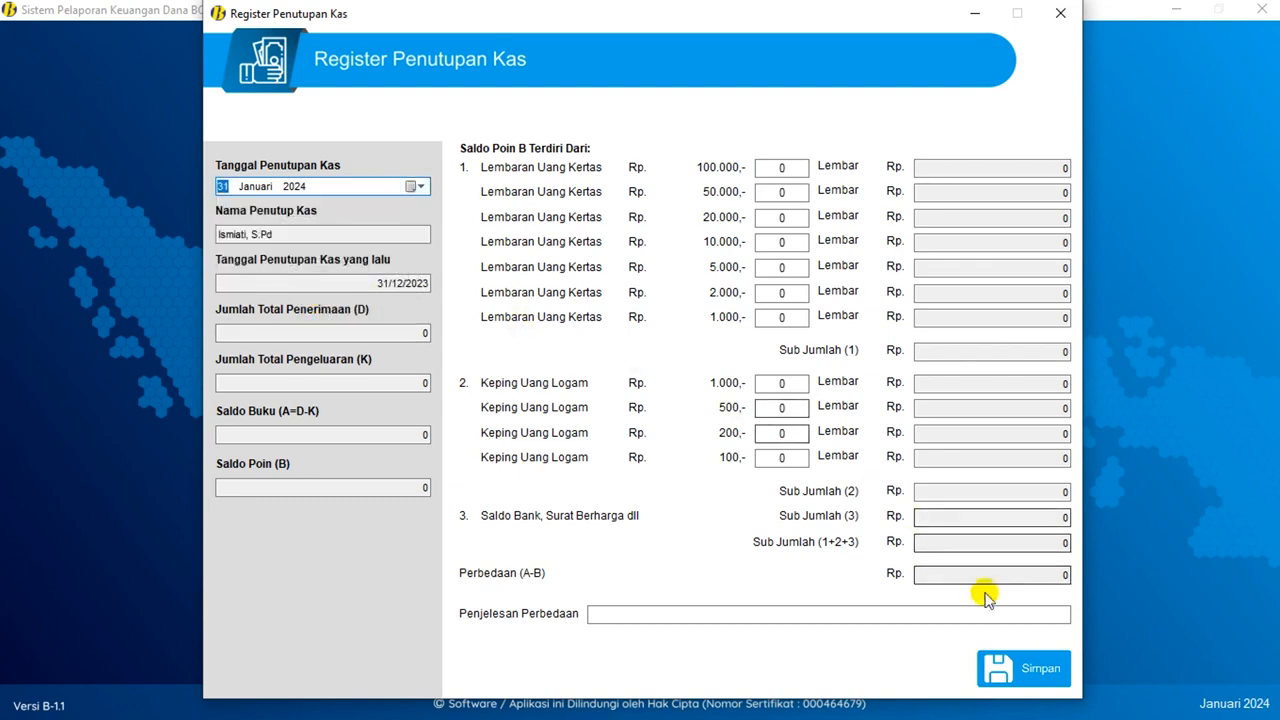
left_click(1052, 575)
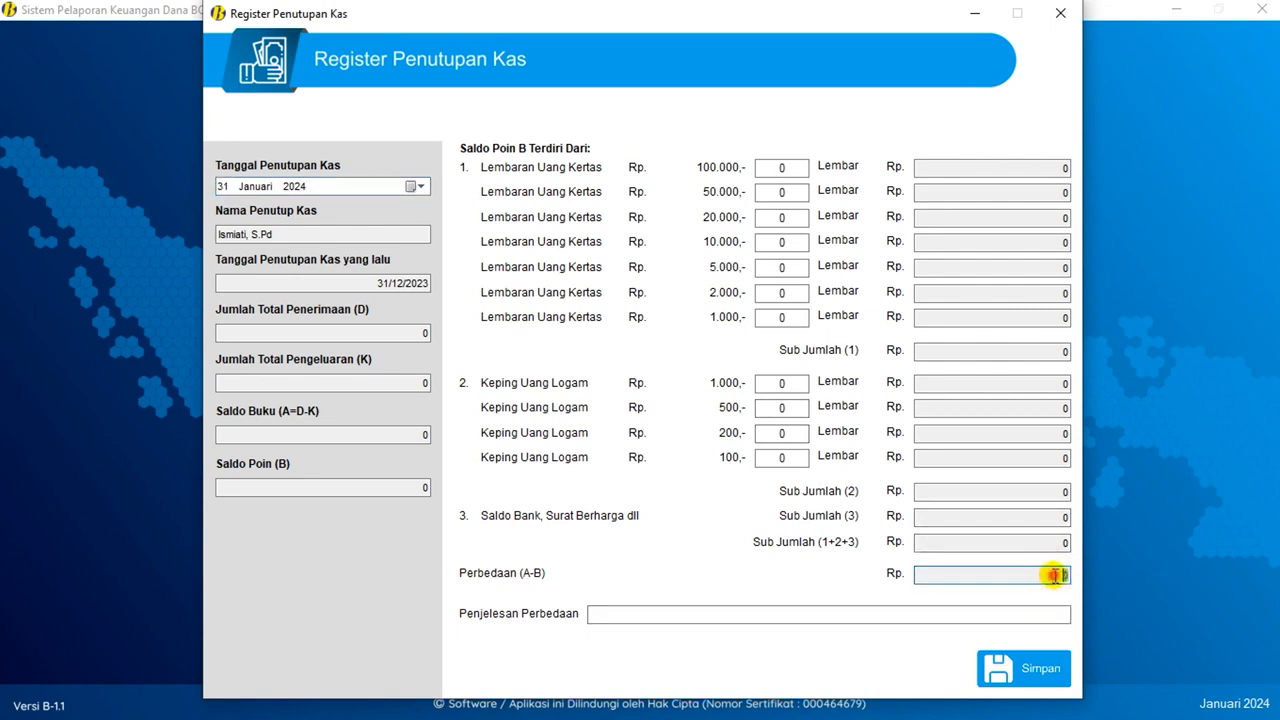
left_click(1051, 575)
left_click_drag(1051, 575, 1080, 578)
left_click(1051, 575)
left_click_drag(1049, 575, 1083, 578)
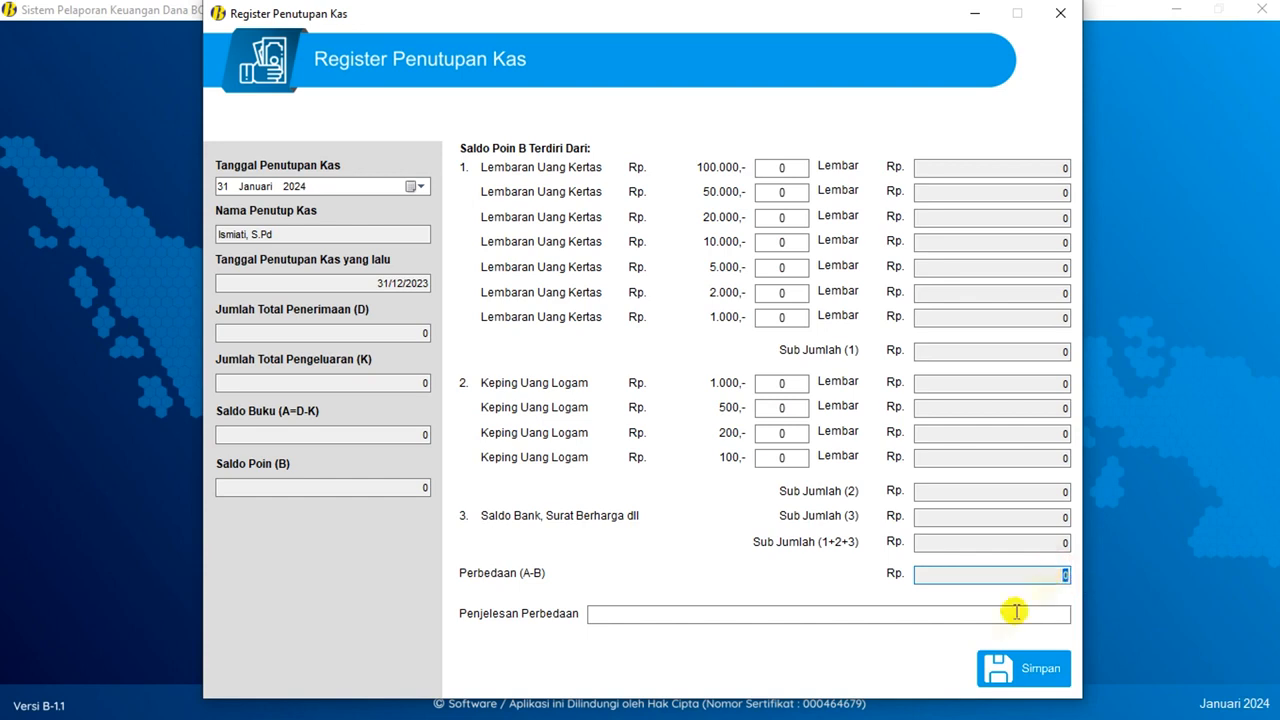
left_click(1025, 670)
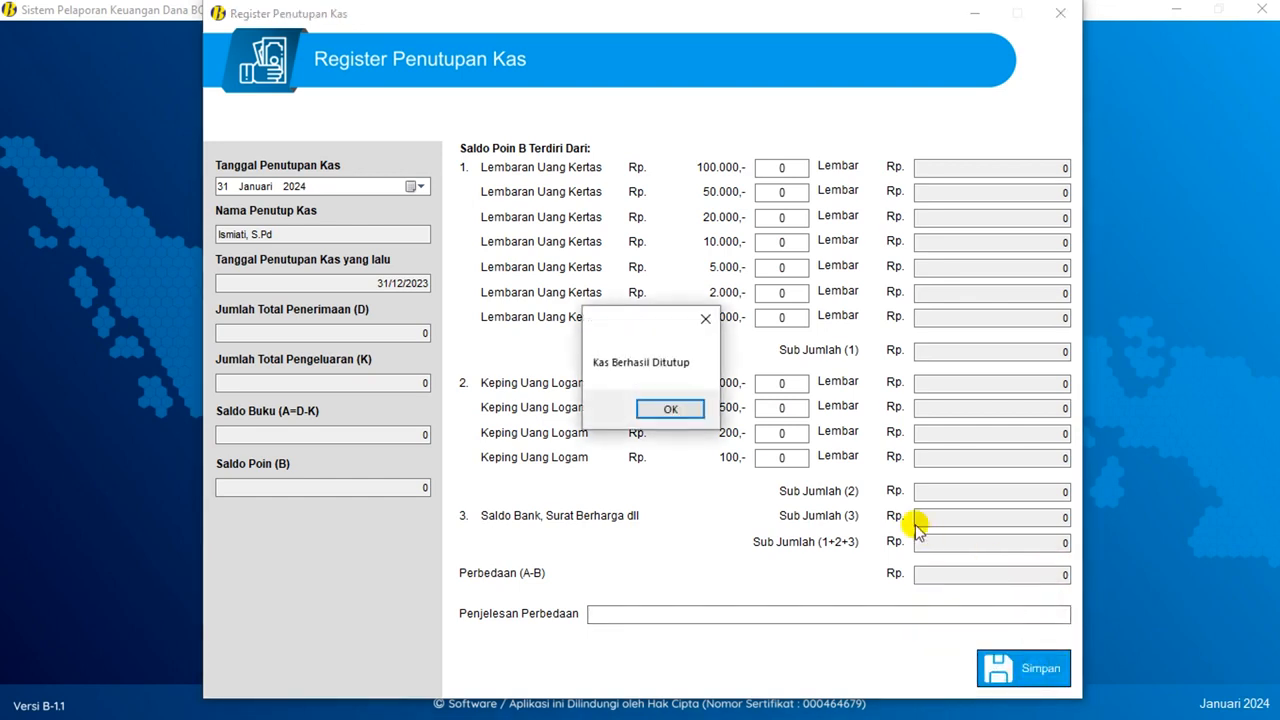
left_click(670, 409)
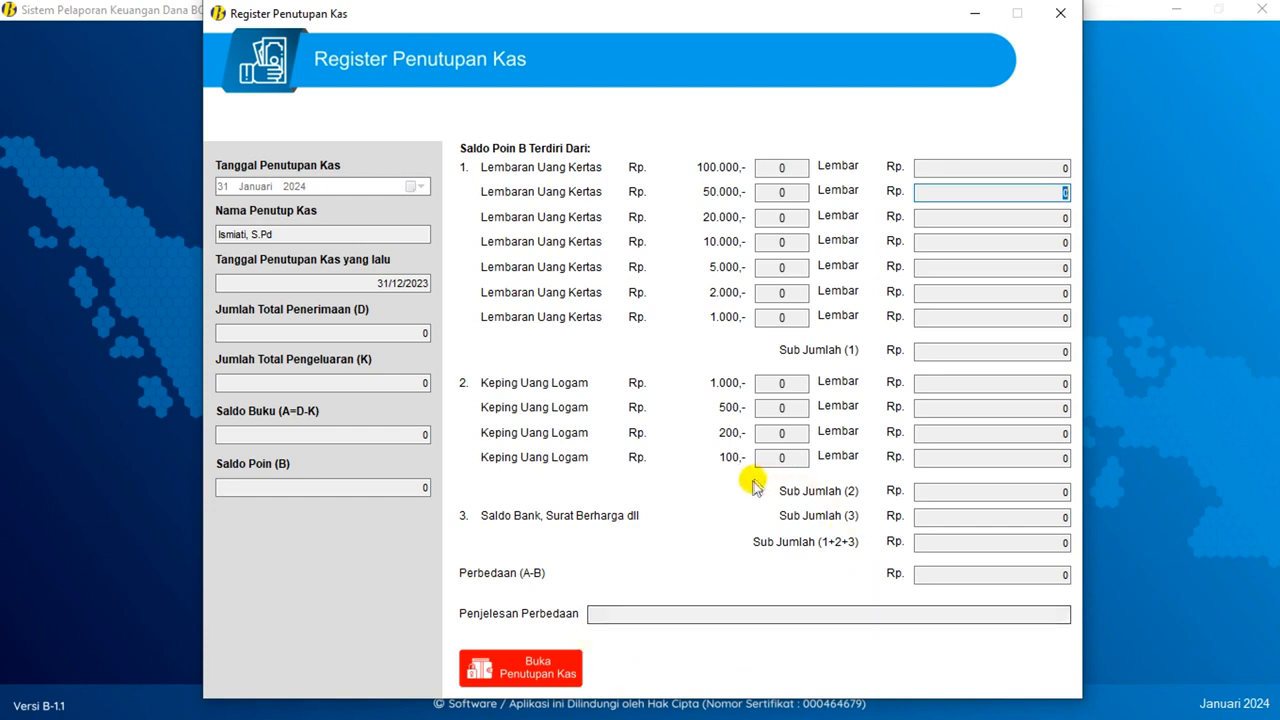
- Re-save the January cash closing and close the Register Penutupan Kas window
left_click(548, 663)
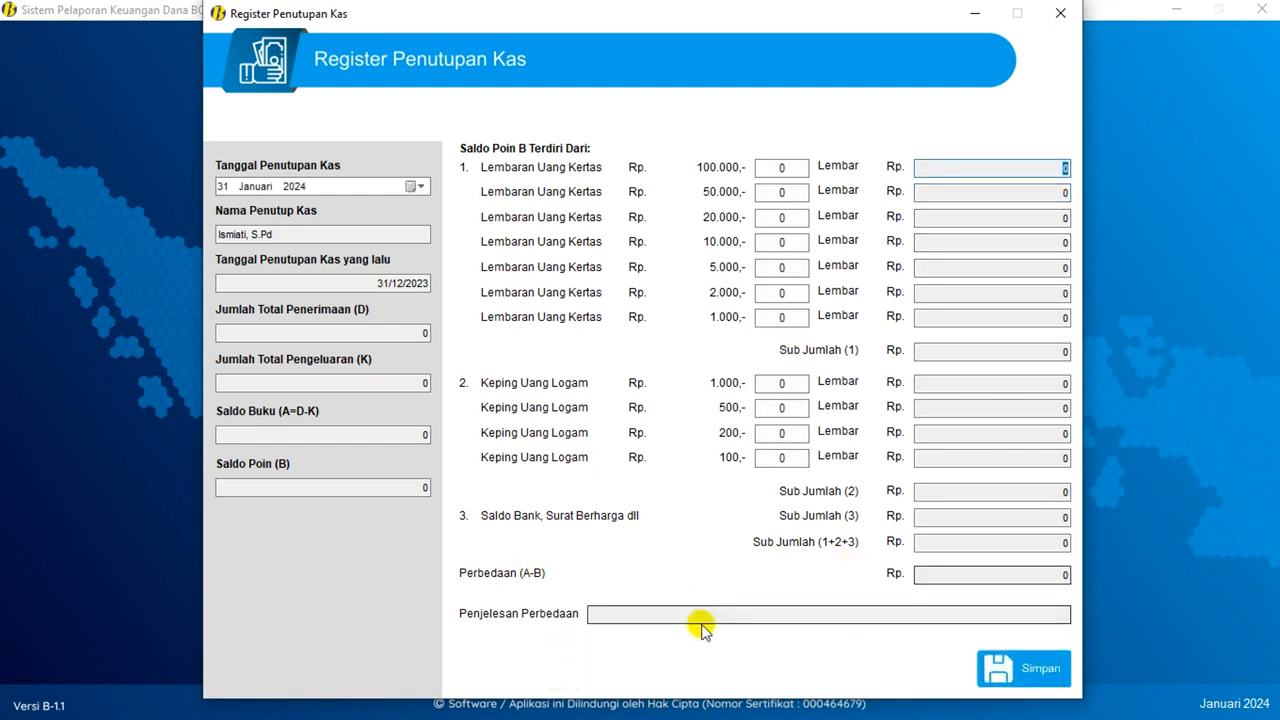
left_click(1028, 666)
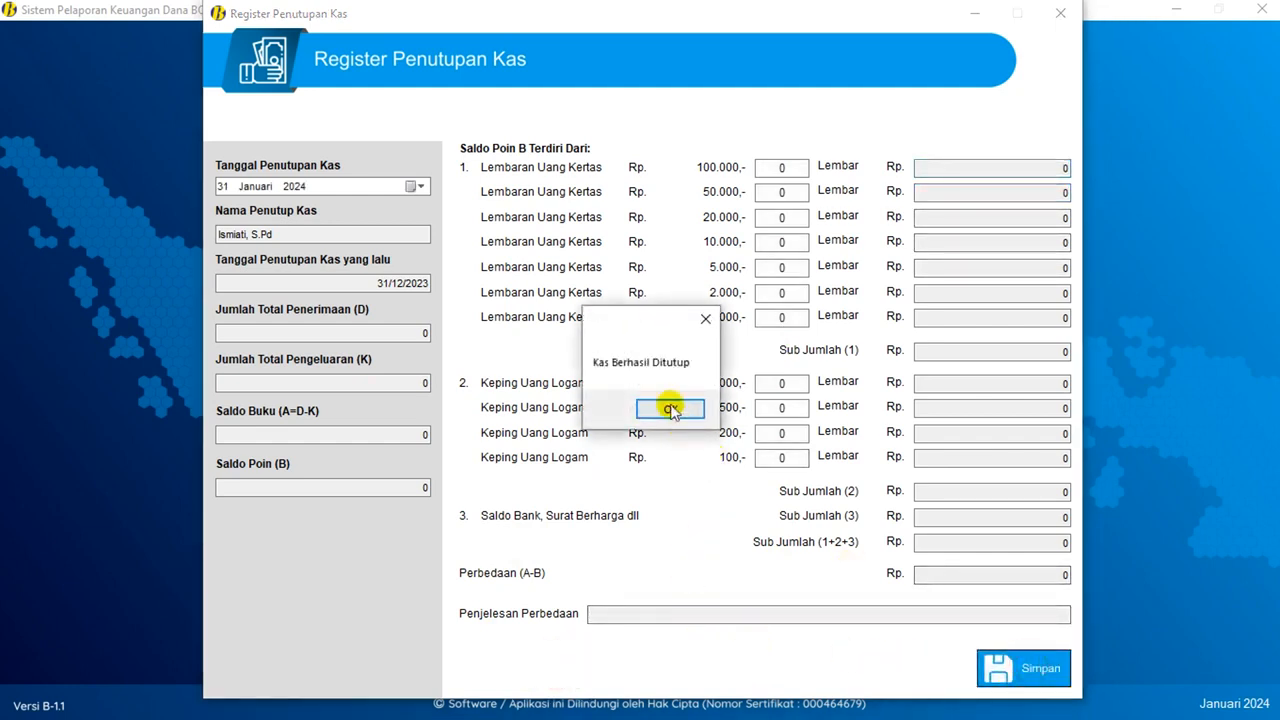
left_click(669, 406)
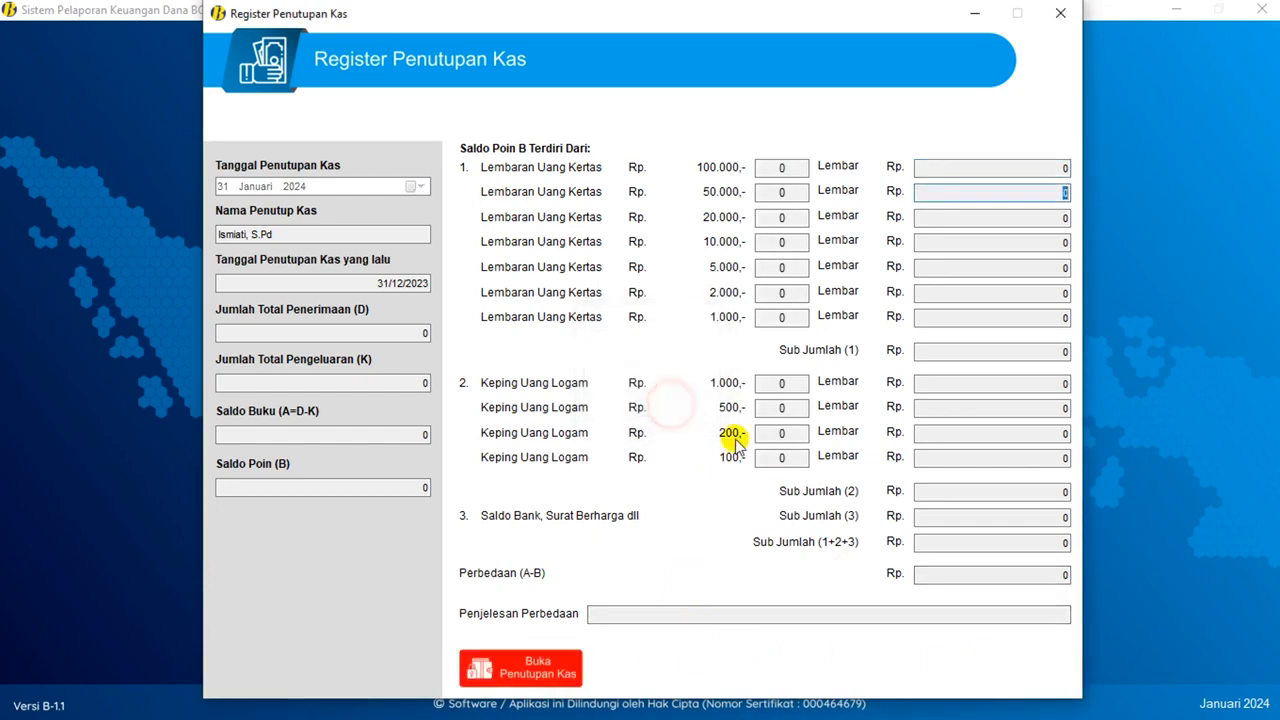
left_click(1063, 14)
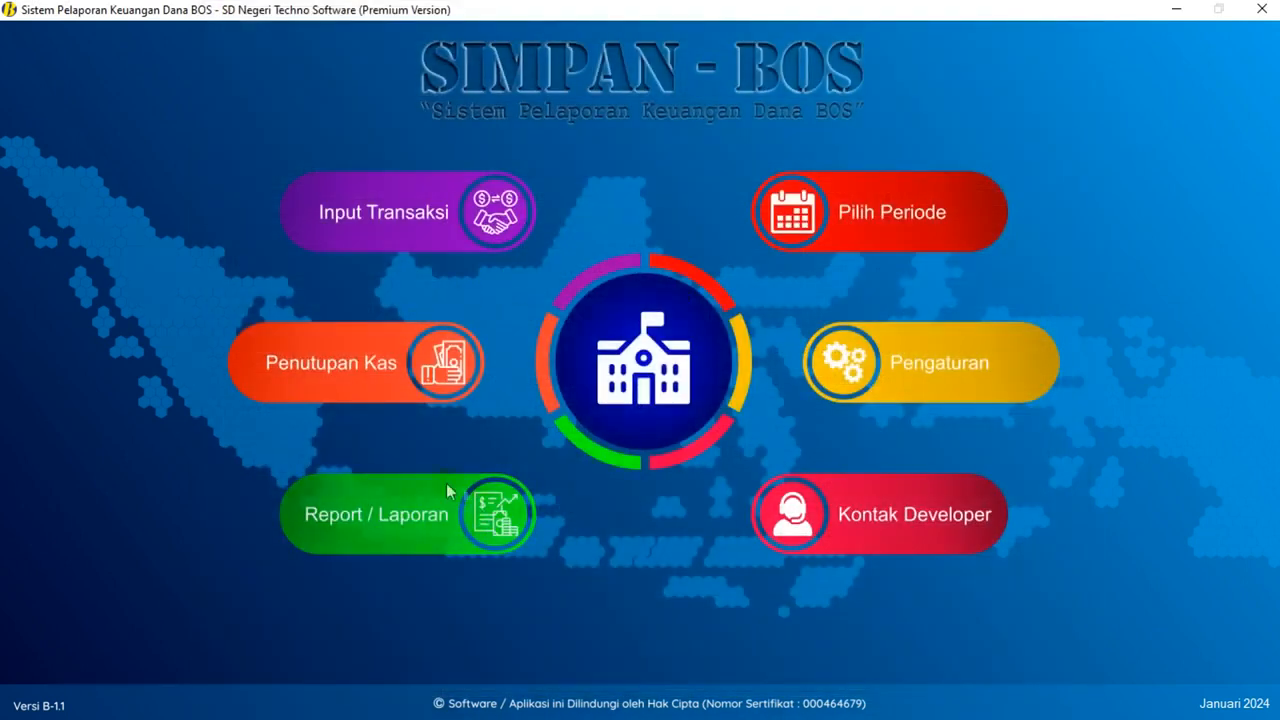
- In Laporan Bulanan, set Tanggal Pengesahan to 31 Januari 2024 and show the SPTJM report
left_click(409, 519)
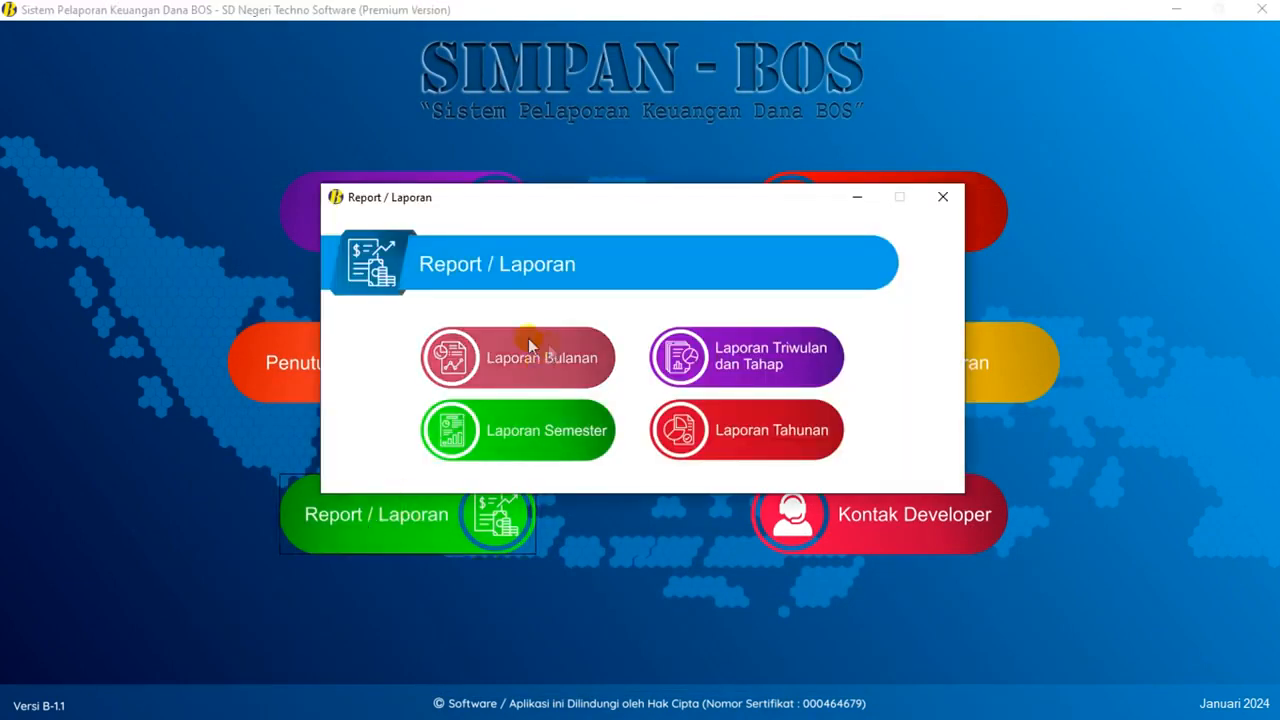
left_click(545, 360)
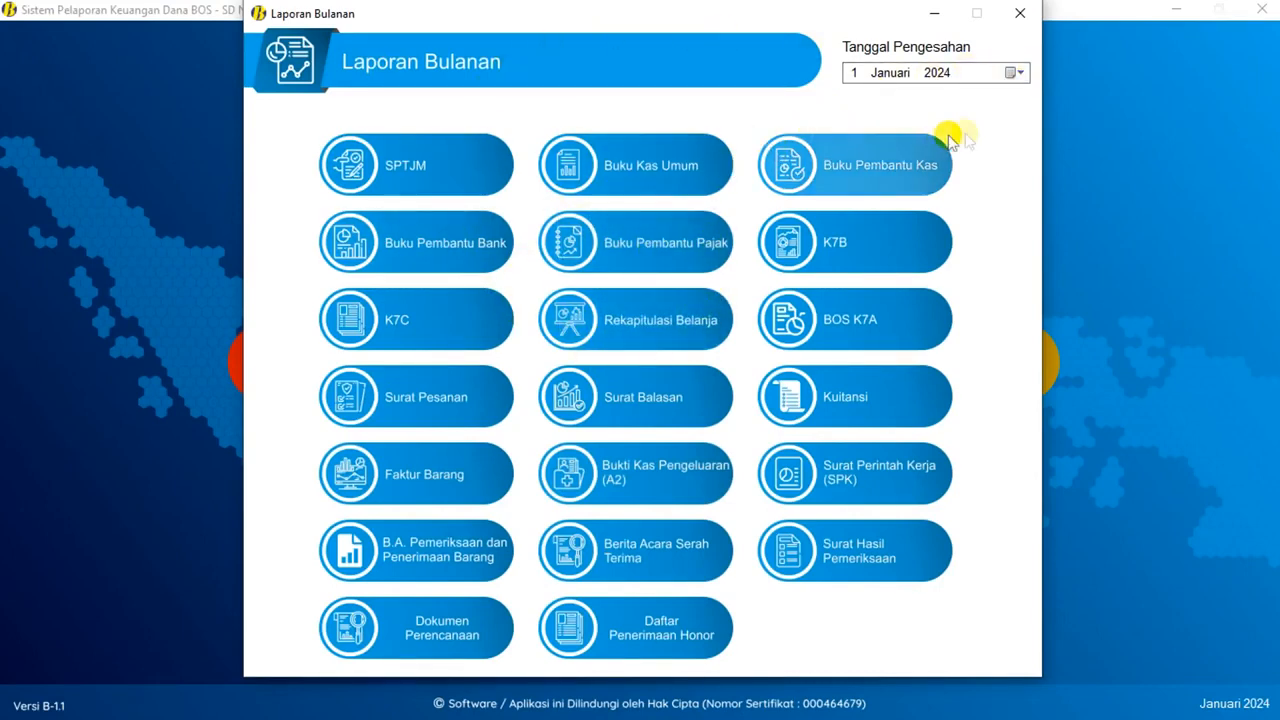
left_click(1016, 76)
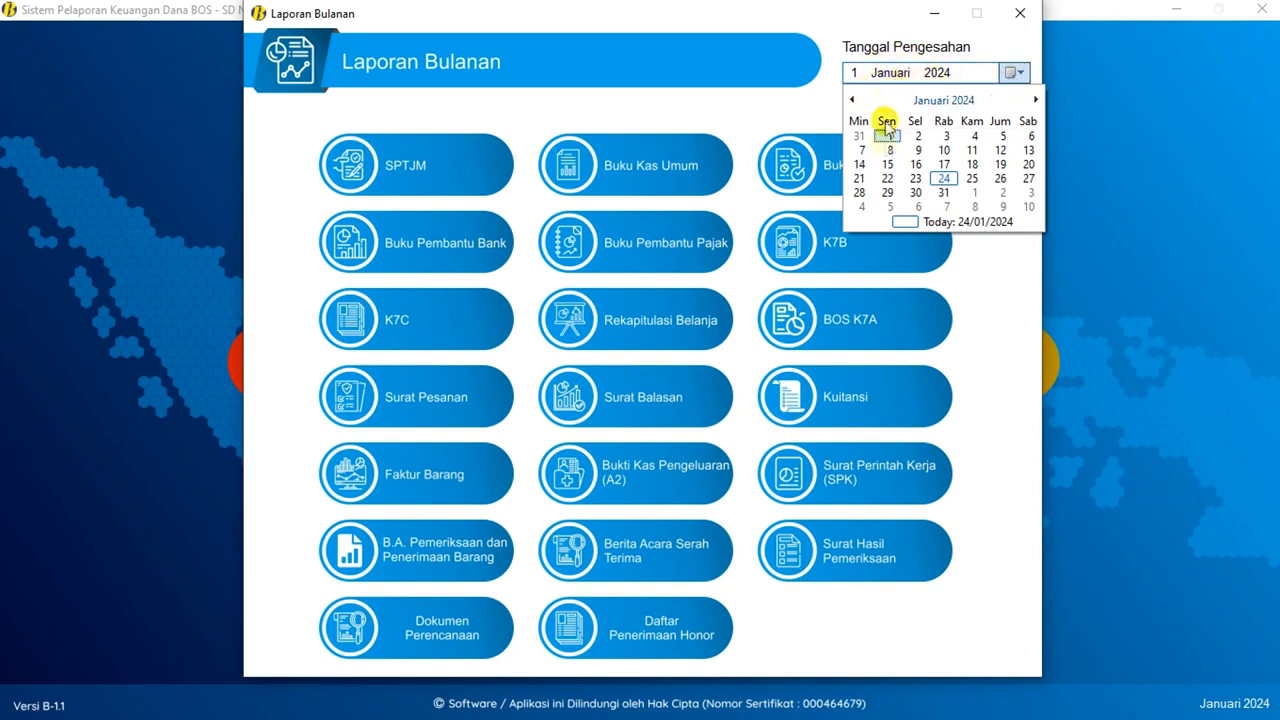
left_click(943, 193)
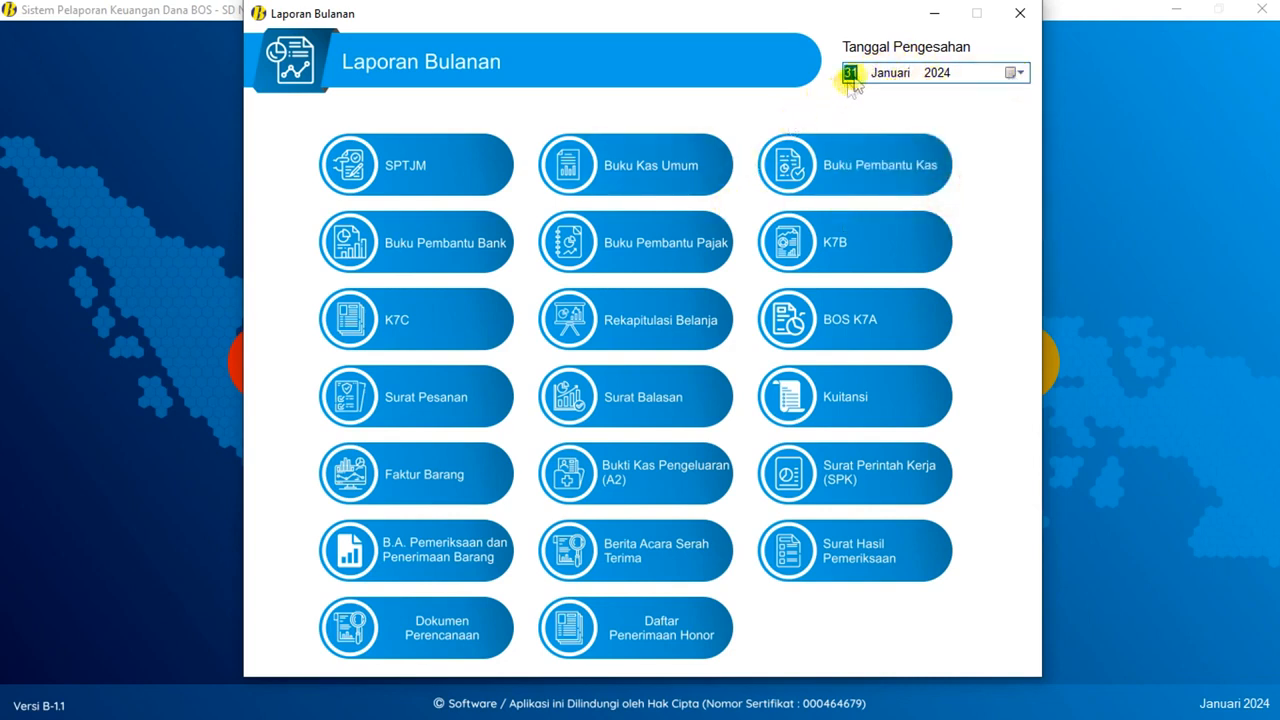
left_click(462, 168)
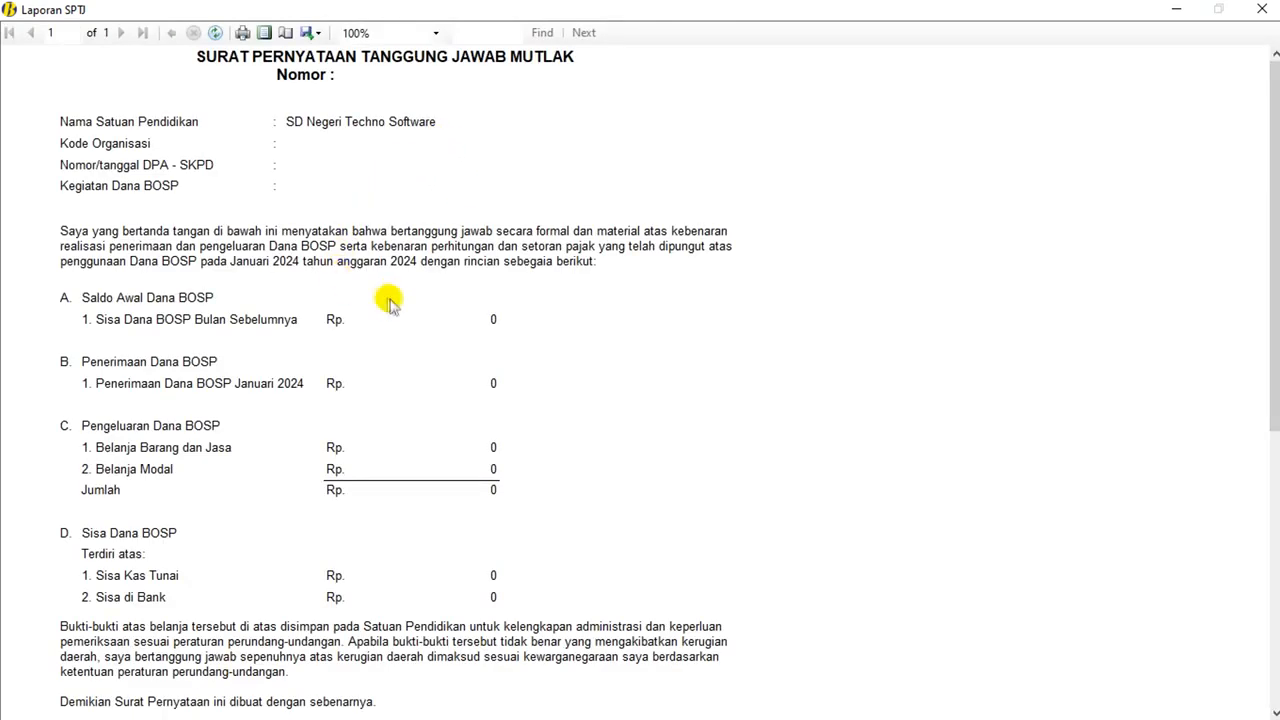
- Review the SPTJM statement, cancelling the print dialog and dismissing the export choices
scroll(455, 325, "down", 1)
scroll(456, 324, "up", 1)
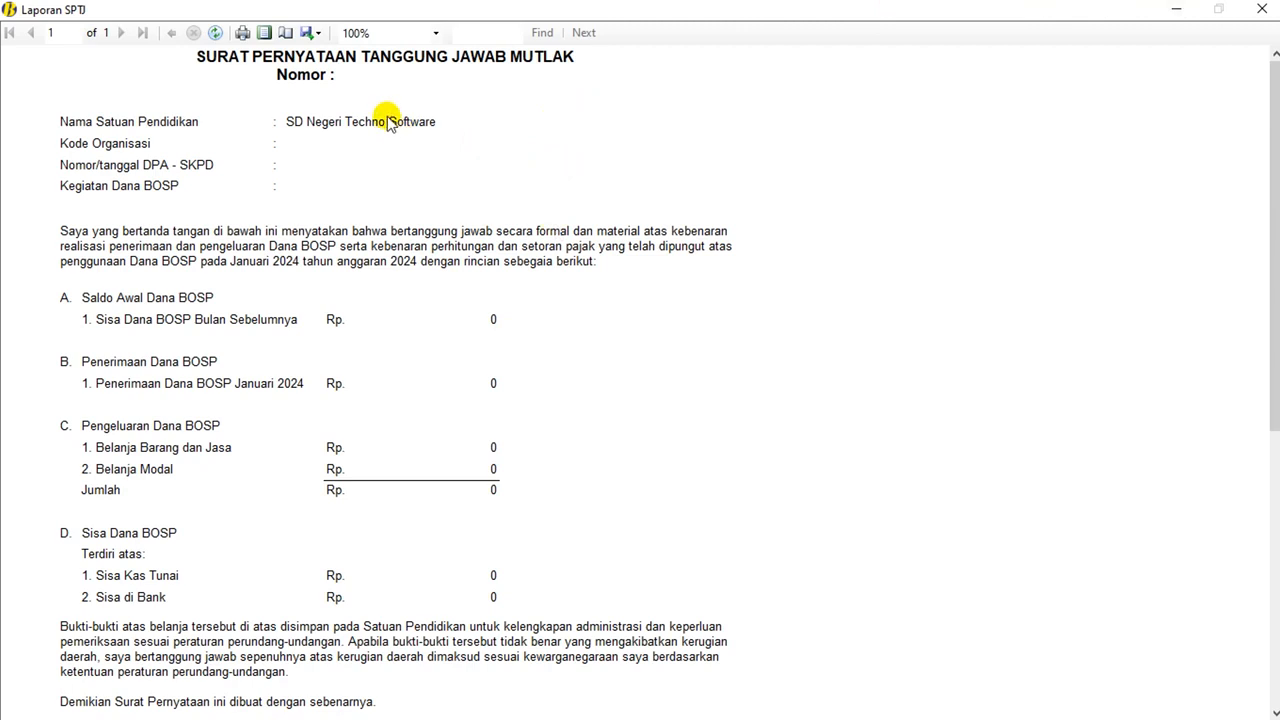
left_click(243, 35)
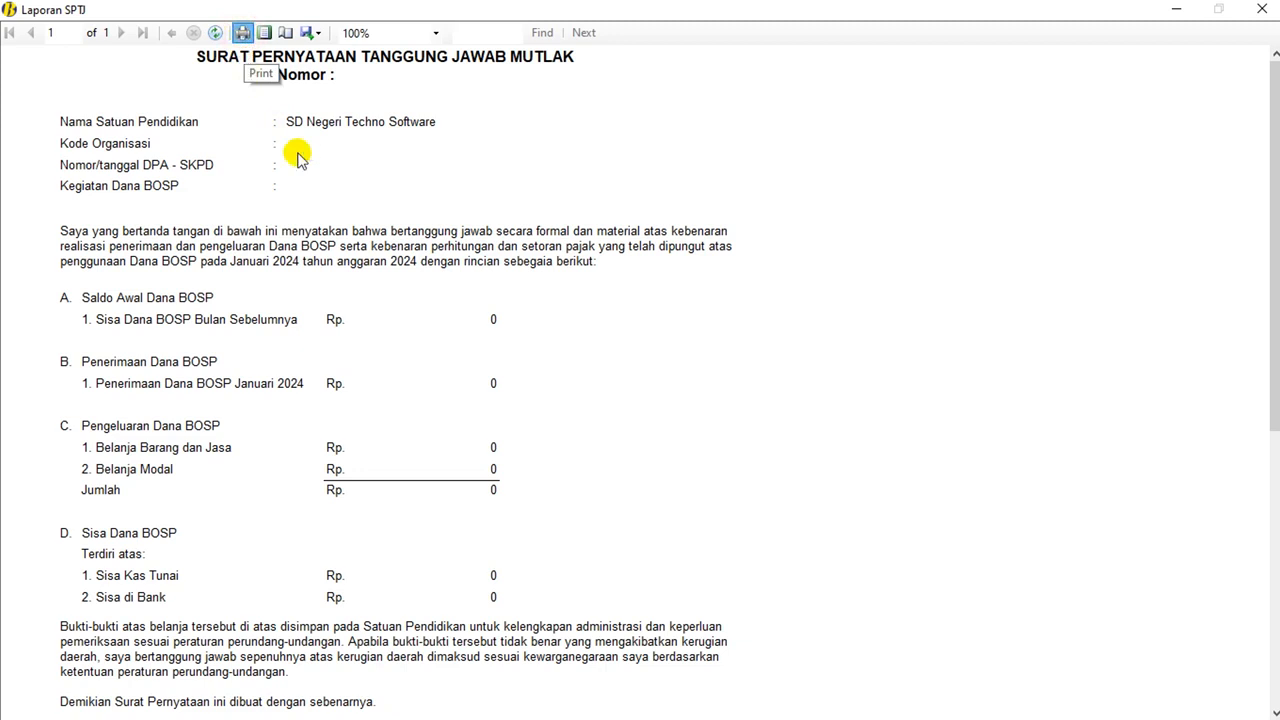
left_click(243, 33)
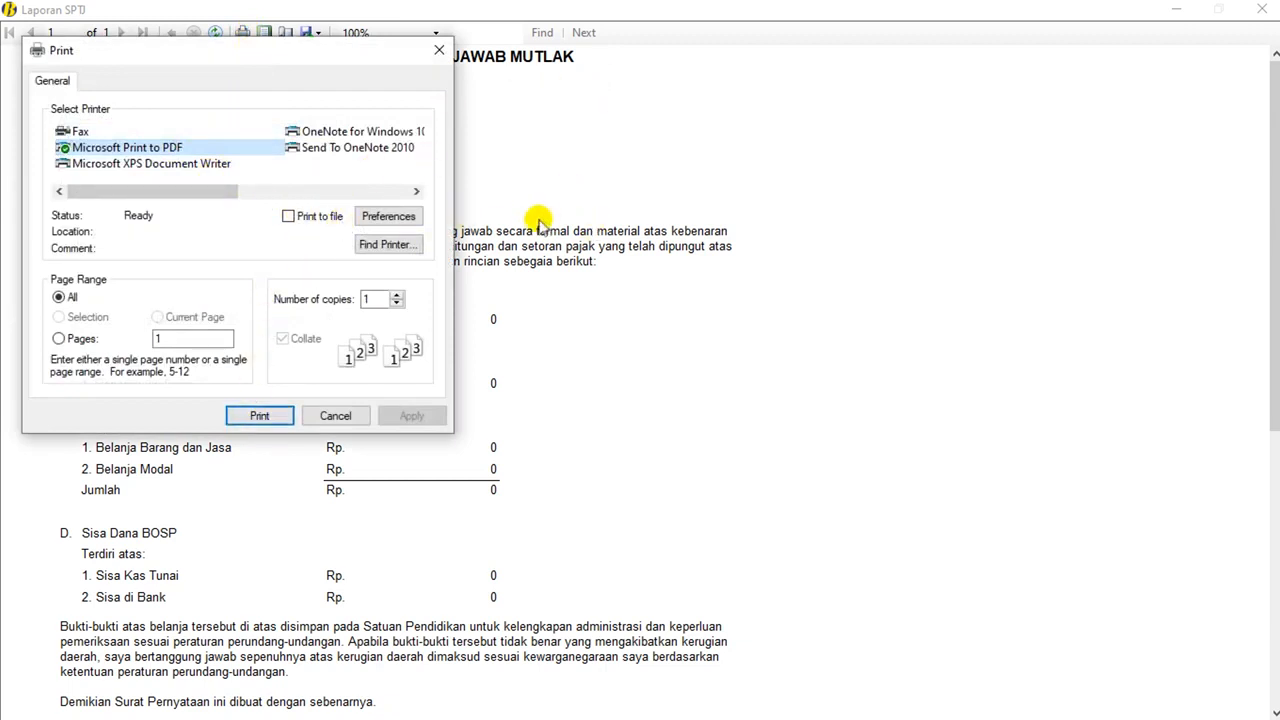
left_click(337, 416)
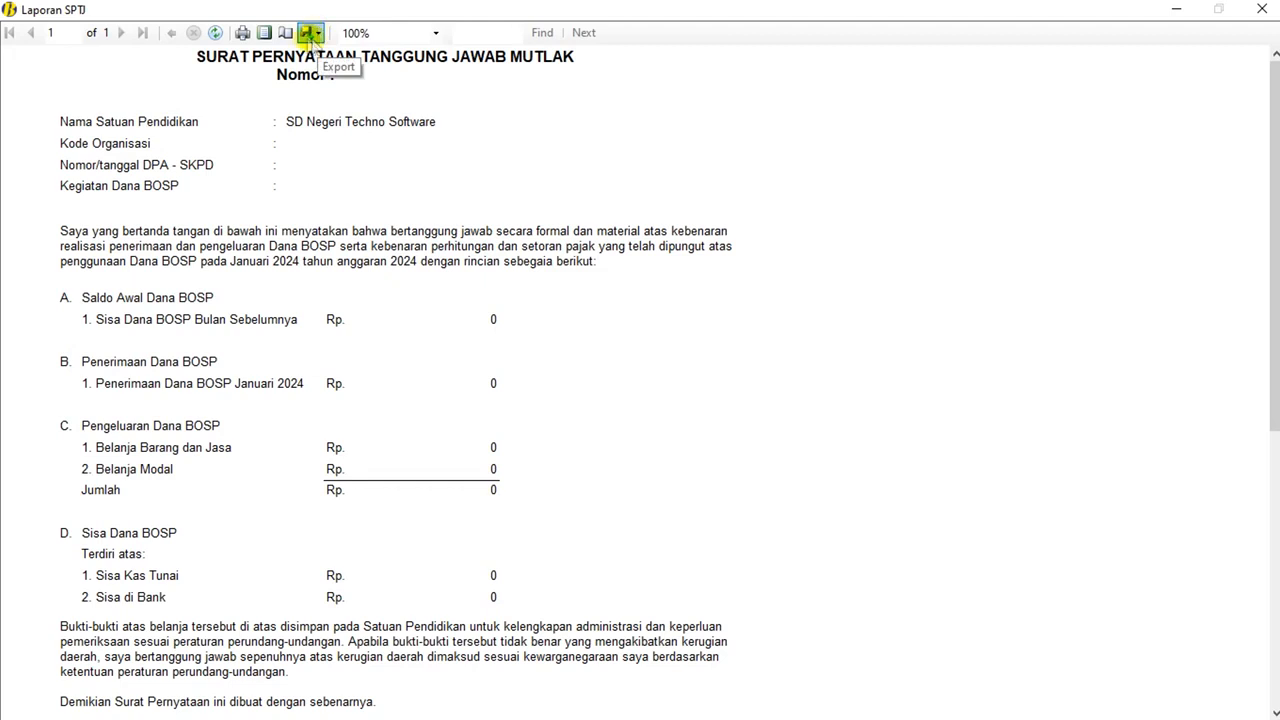
left_click(314, 34)
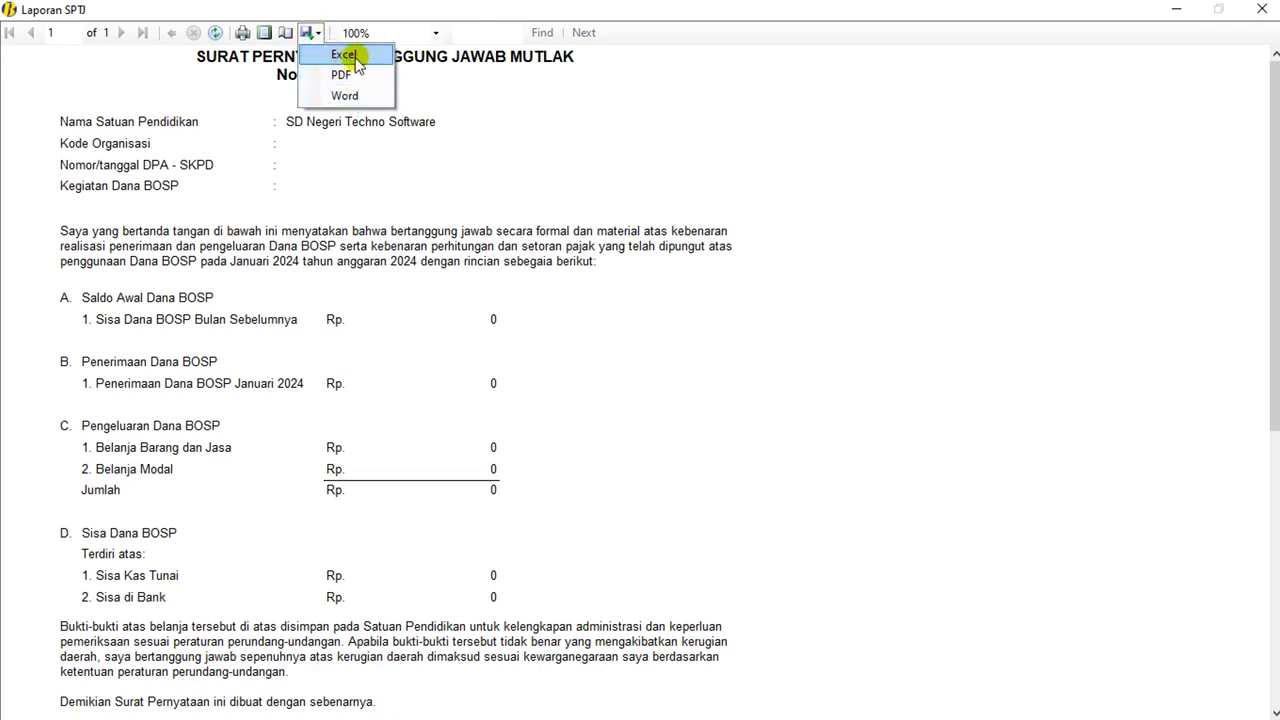
left_click(496, 159)
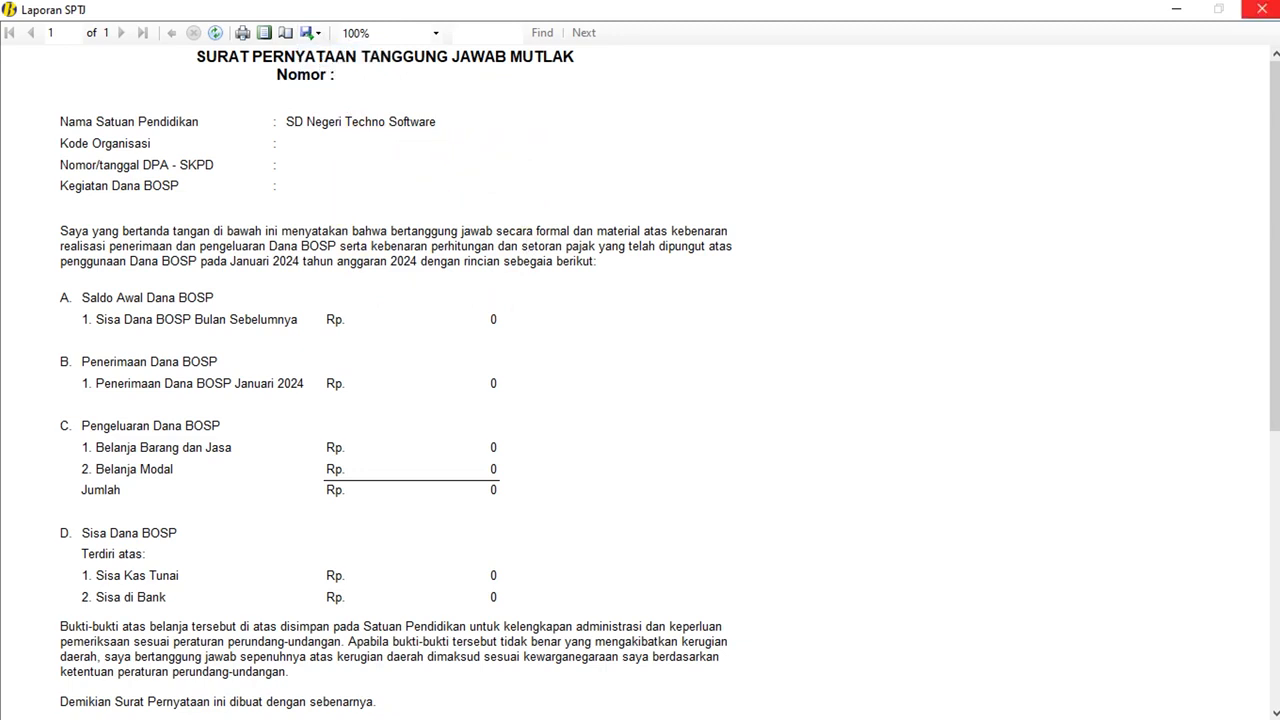
- Close Laporan SPTJ, Laporan Bulanan and Report / Laporan windows
left_click(1258, 9)
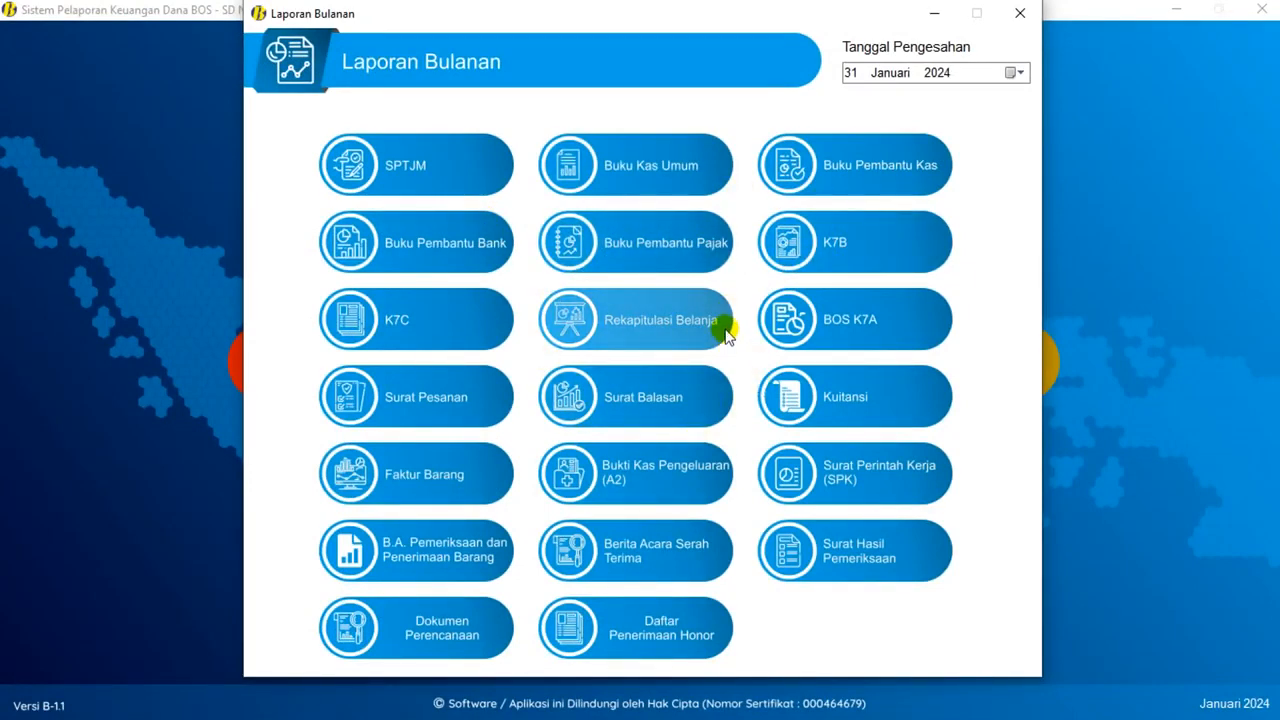
left_click(1021, 22)
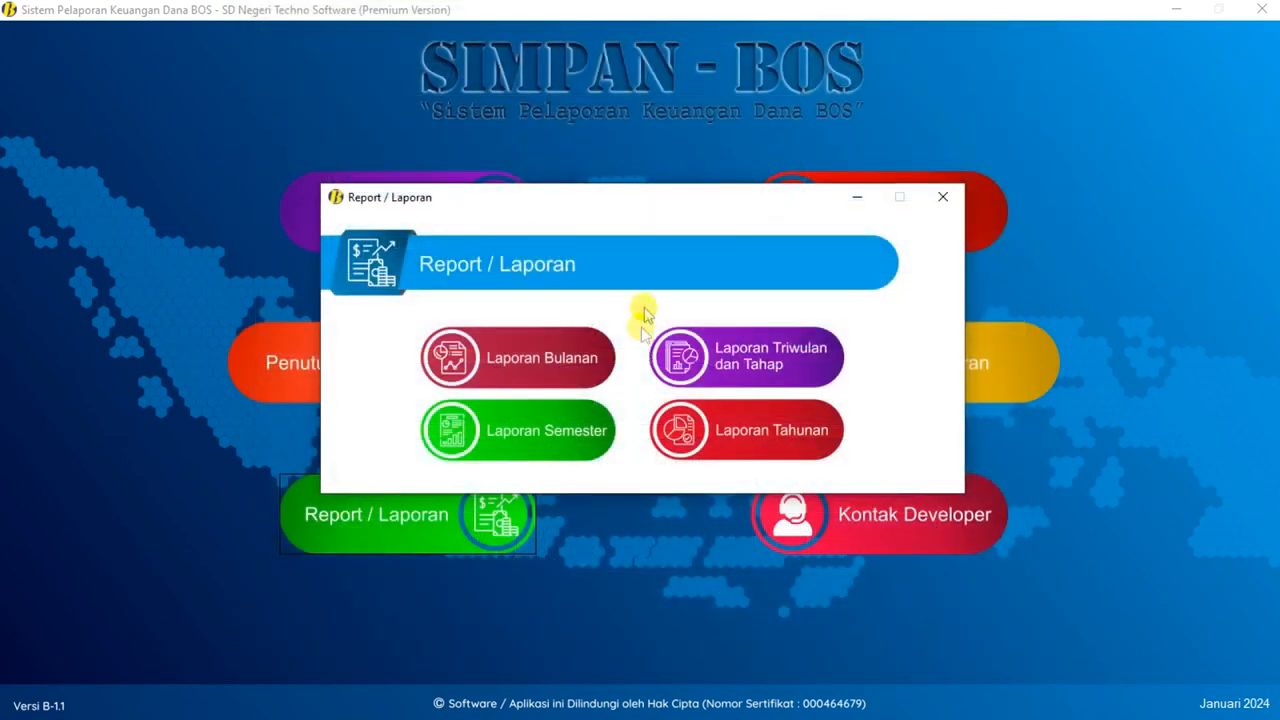
left_click(942, 197)
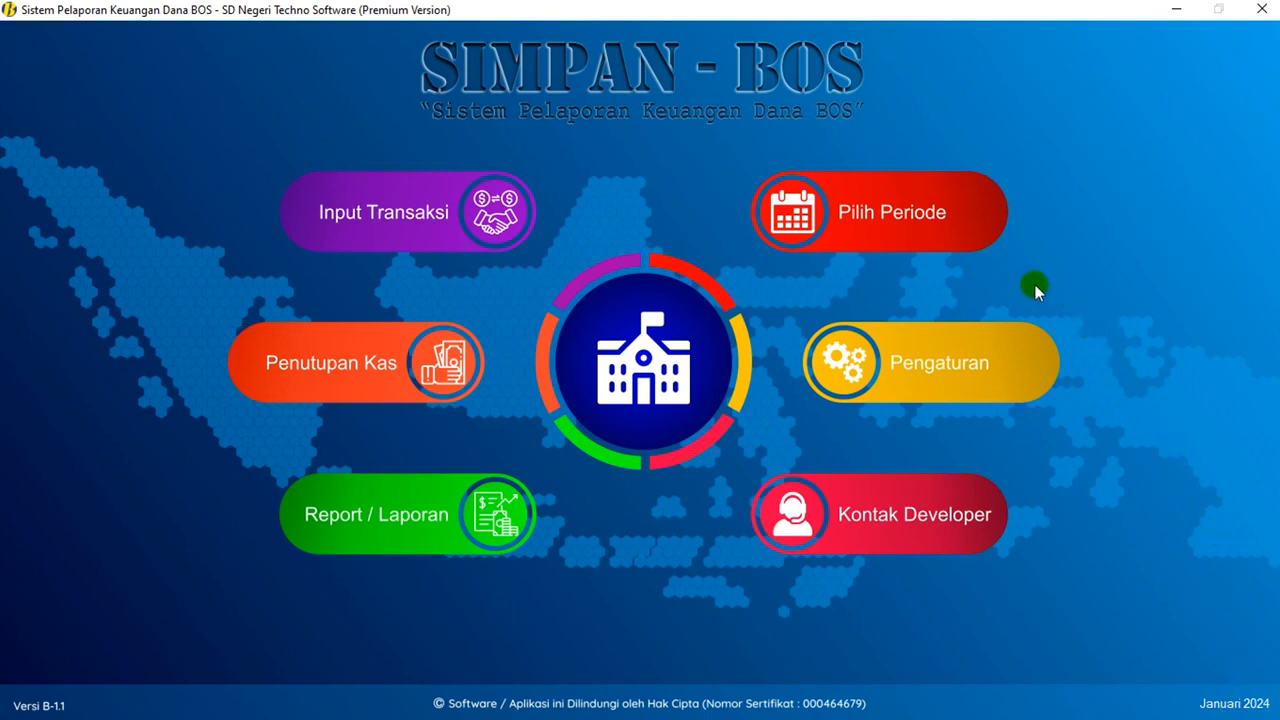
- Change the Pilih Periode month from Januari to Februari 2024 and save it
left_click(876, 229)
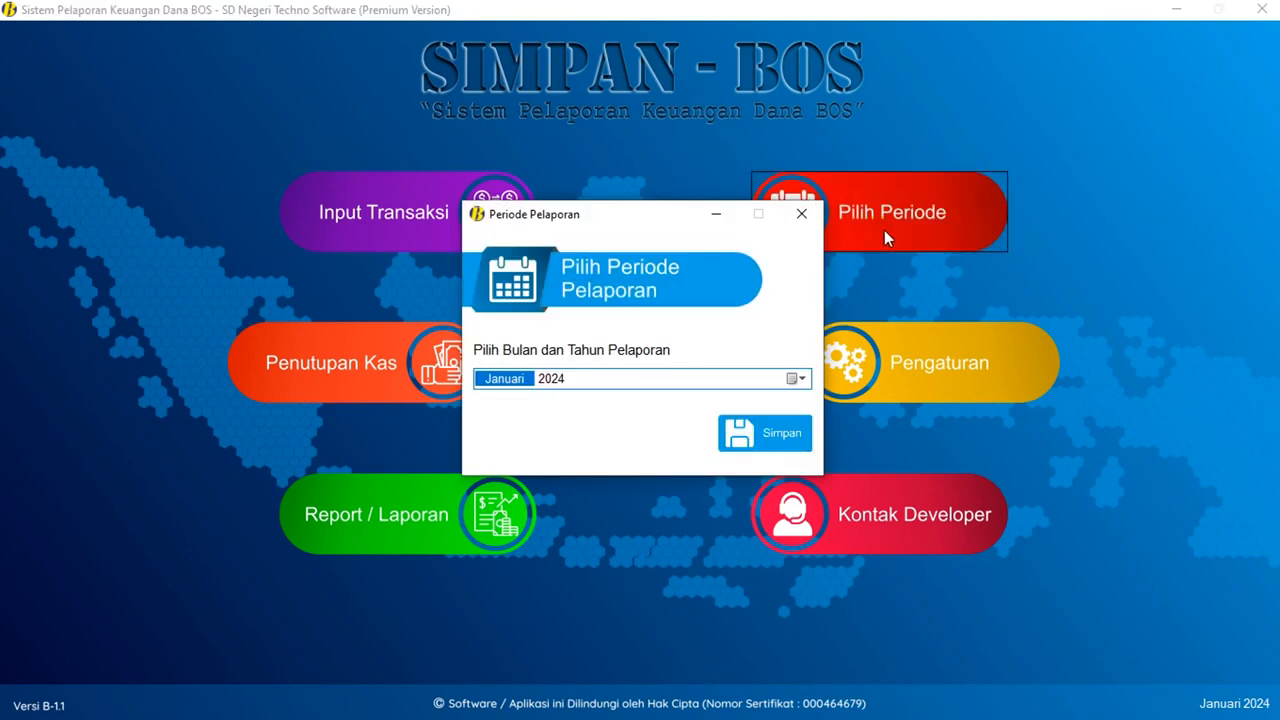
key("Up")
key("Down")
key("Up")
key("Down")
key("Up")
left_click(797, 379)
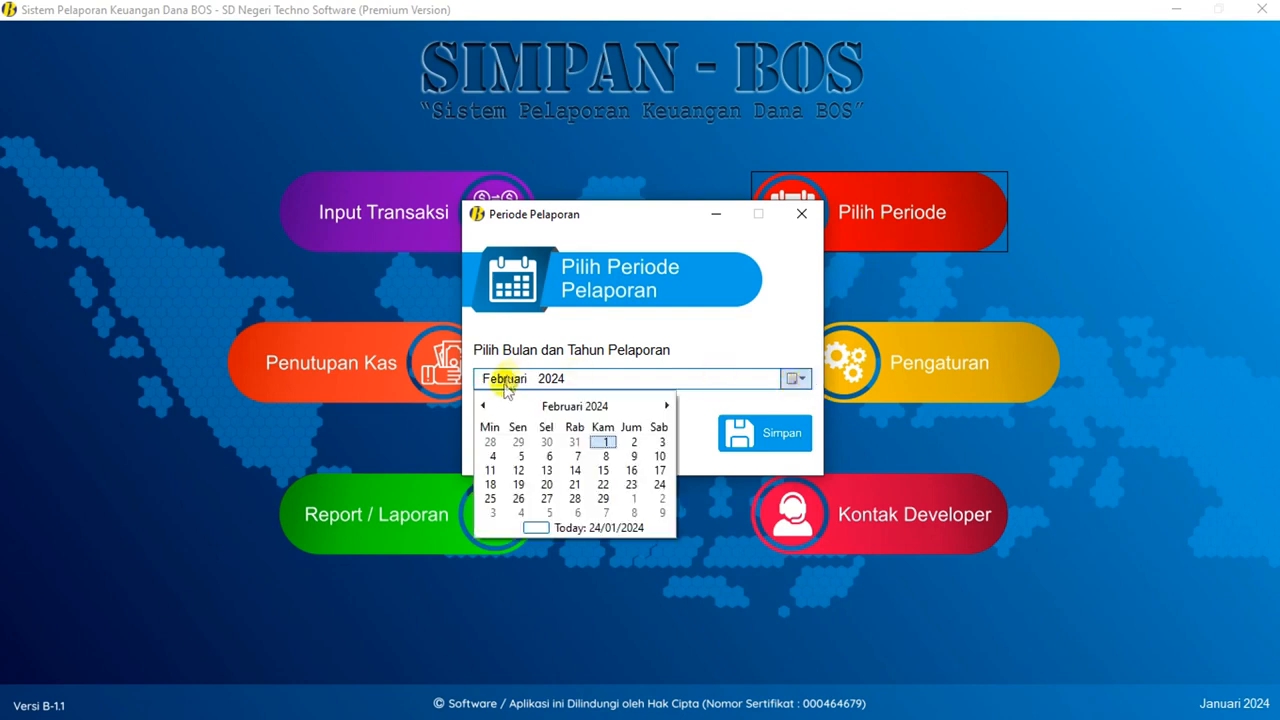
left_click(484, 405)
left_click(665, 405)
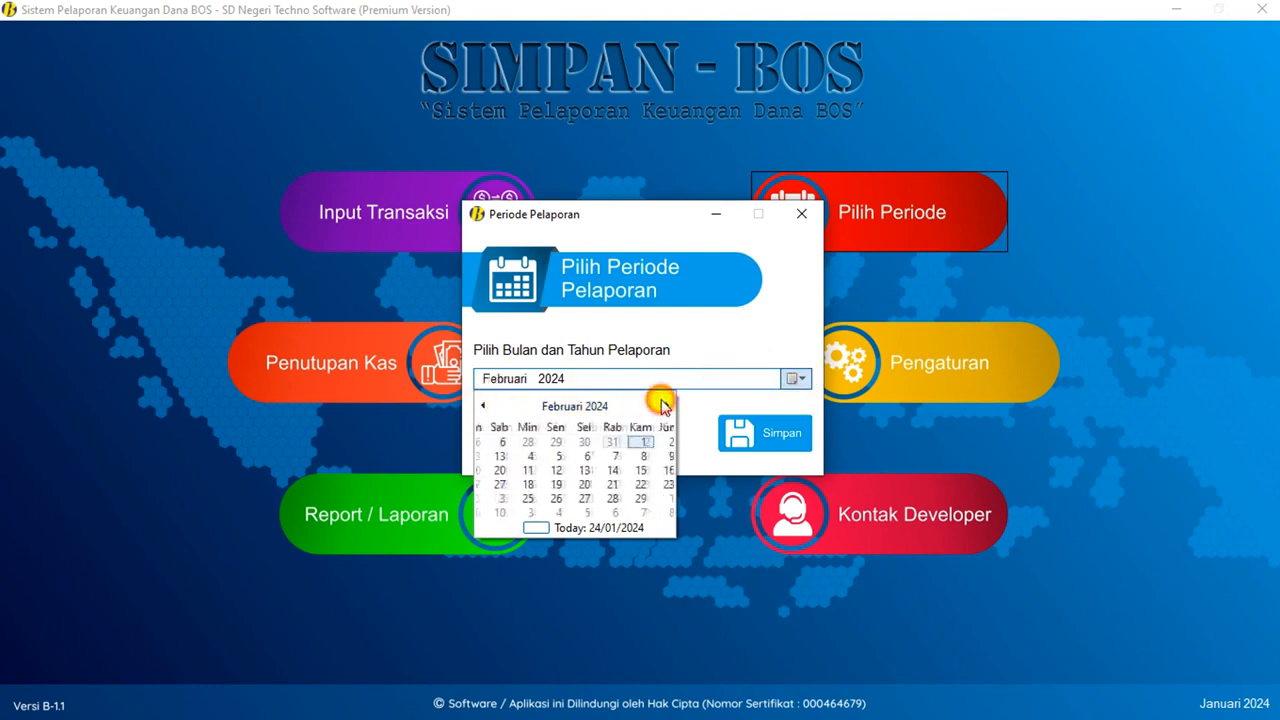
left_click(604, 441)
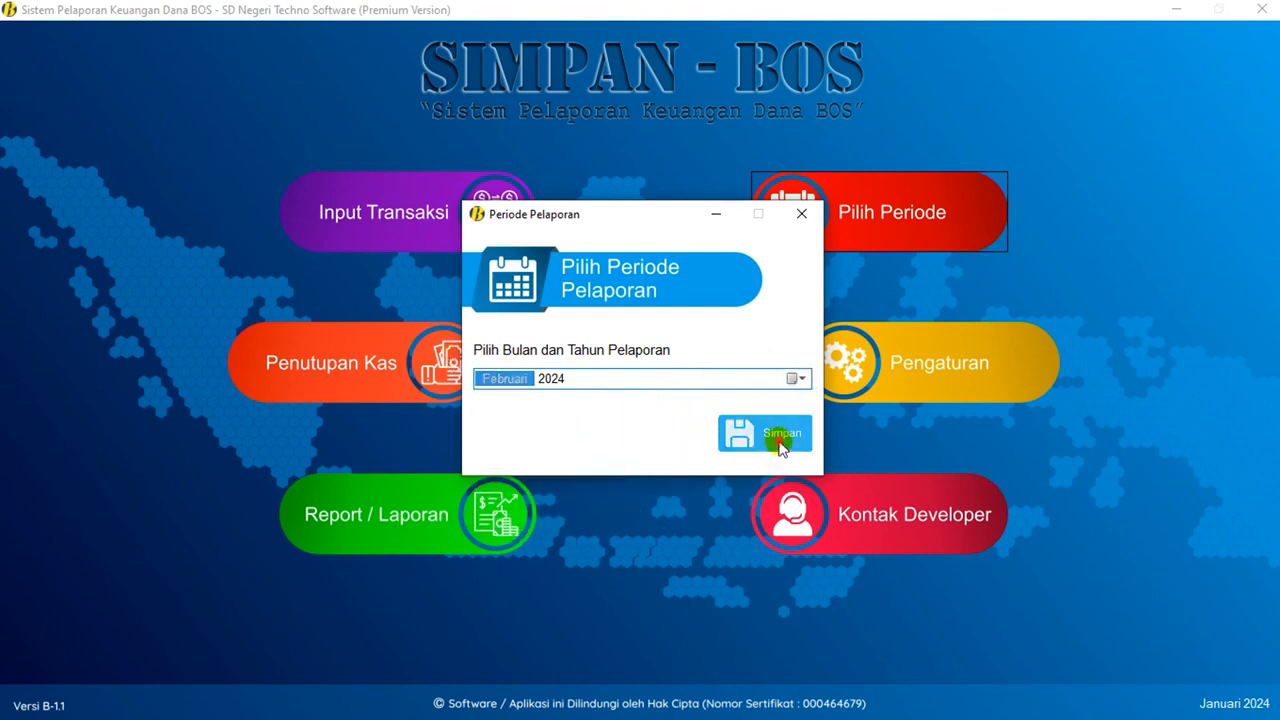
left_click(772, 435)
left_click(711, 411)
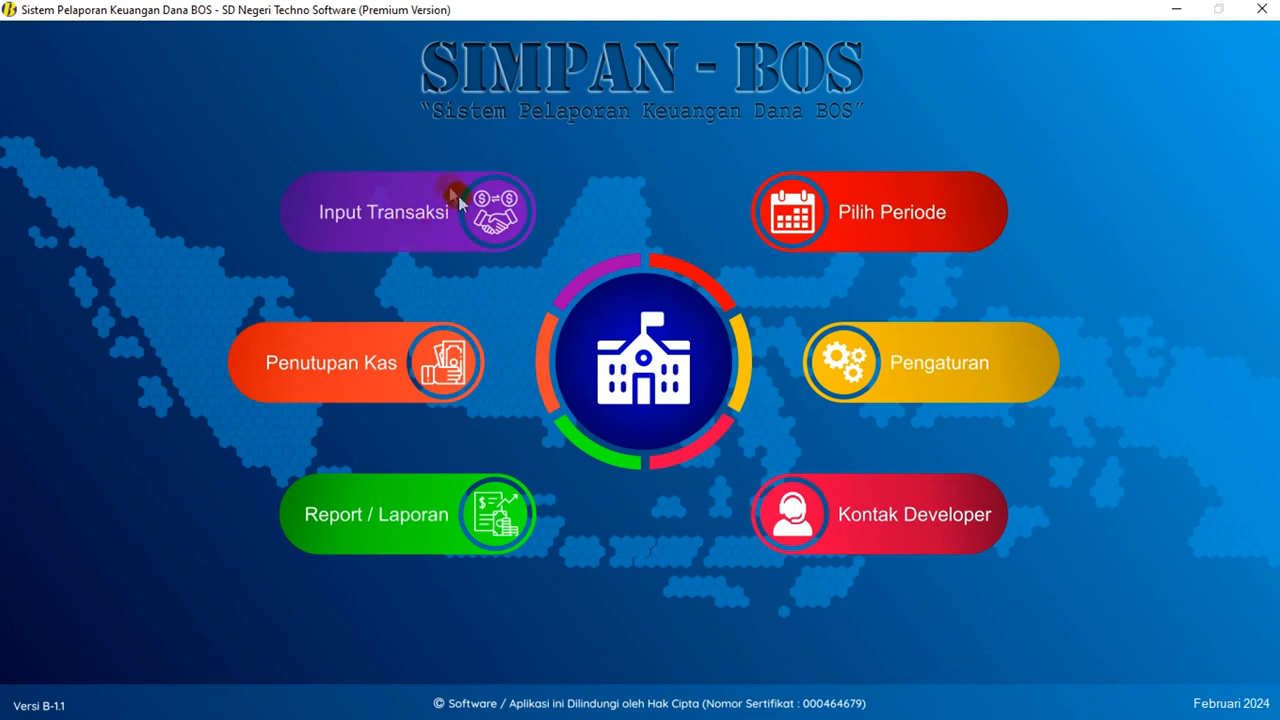
- Save a Penutupan Kas closing dated 29 Februari 2024 with all balances at 0
left_click(376, 357)
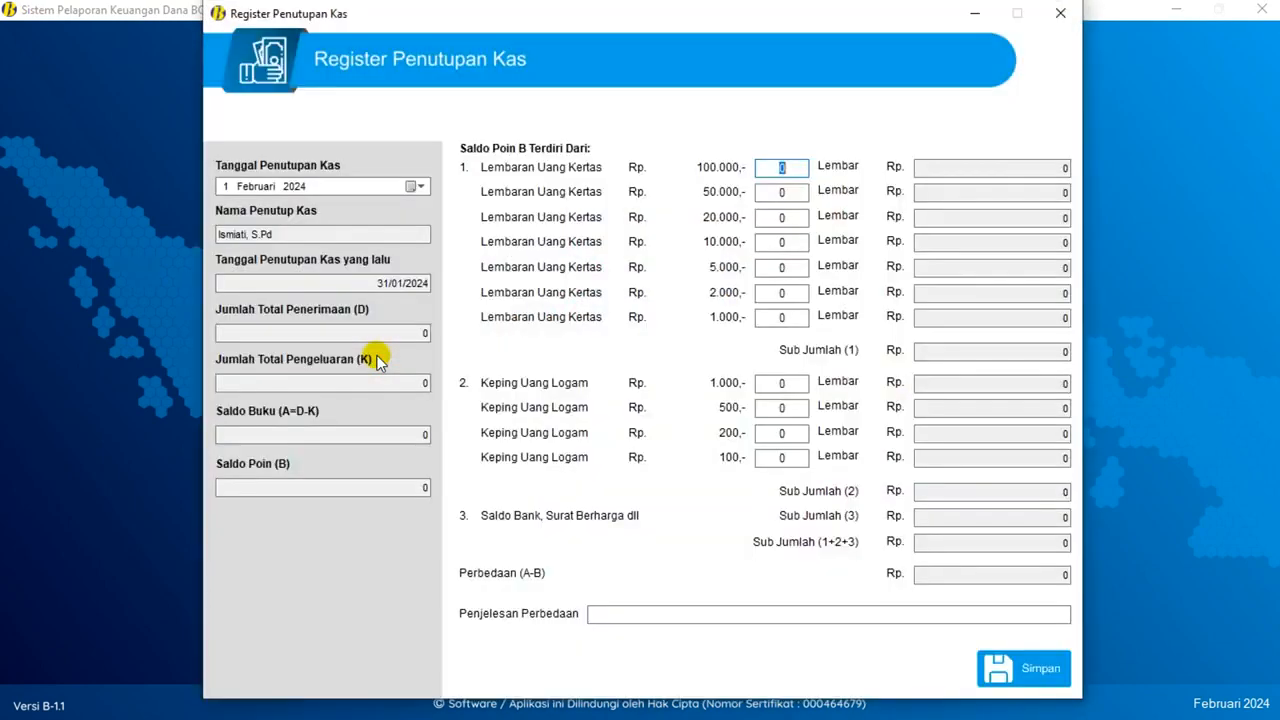
left_click(418, 187)
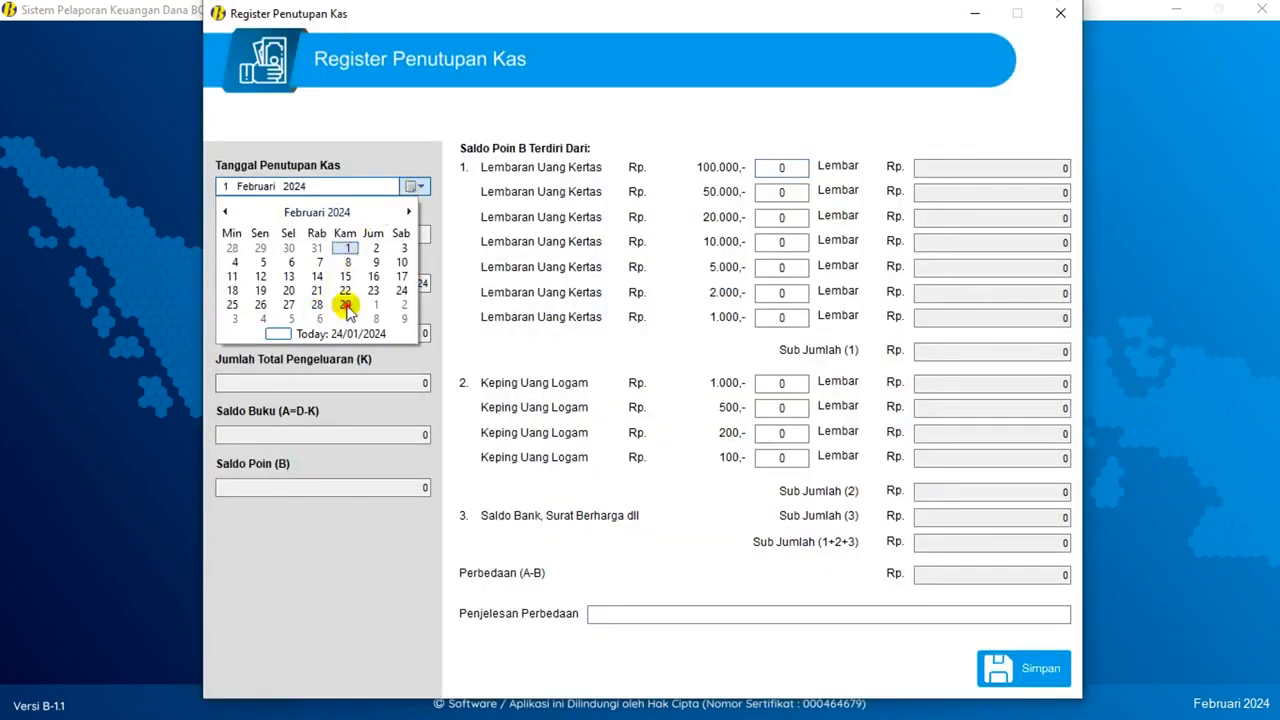
left_click(345, 304)
left_click(1055, 572)
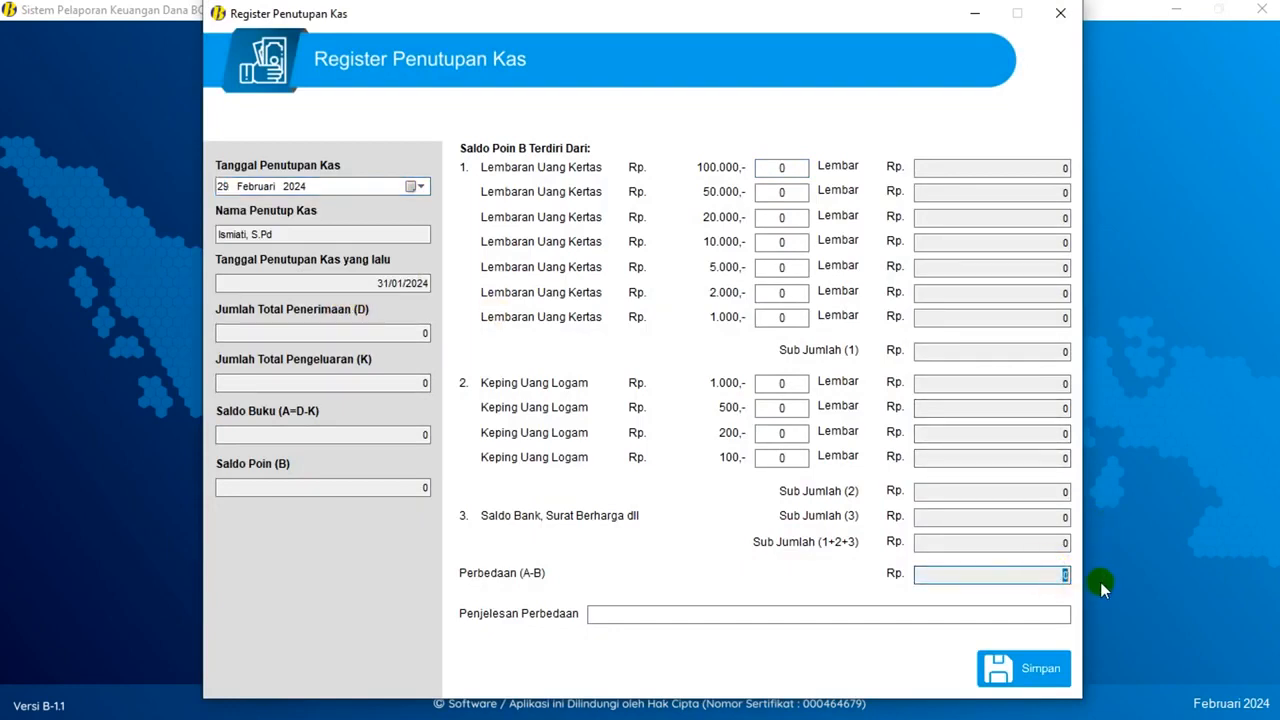
left_click(1037, 668)
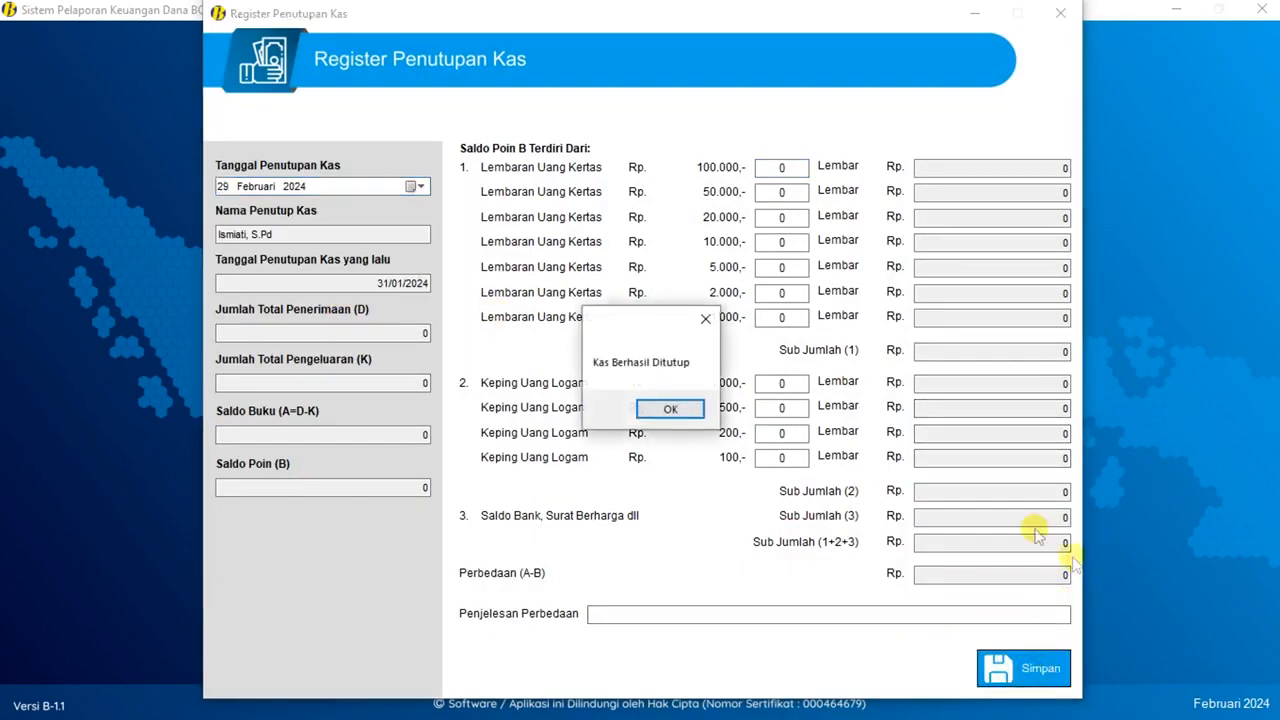
left_click(672, 411)
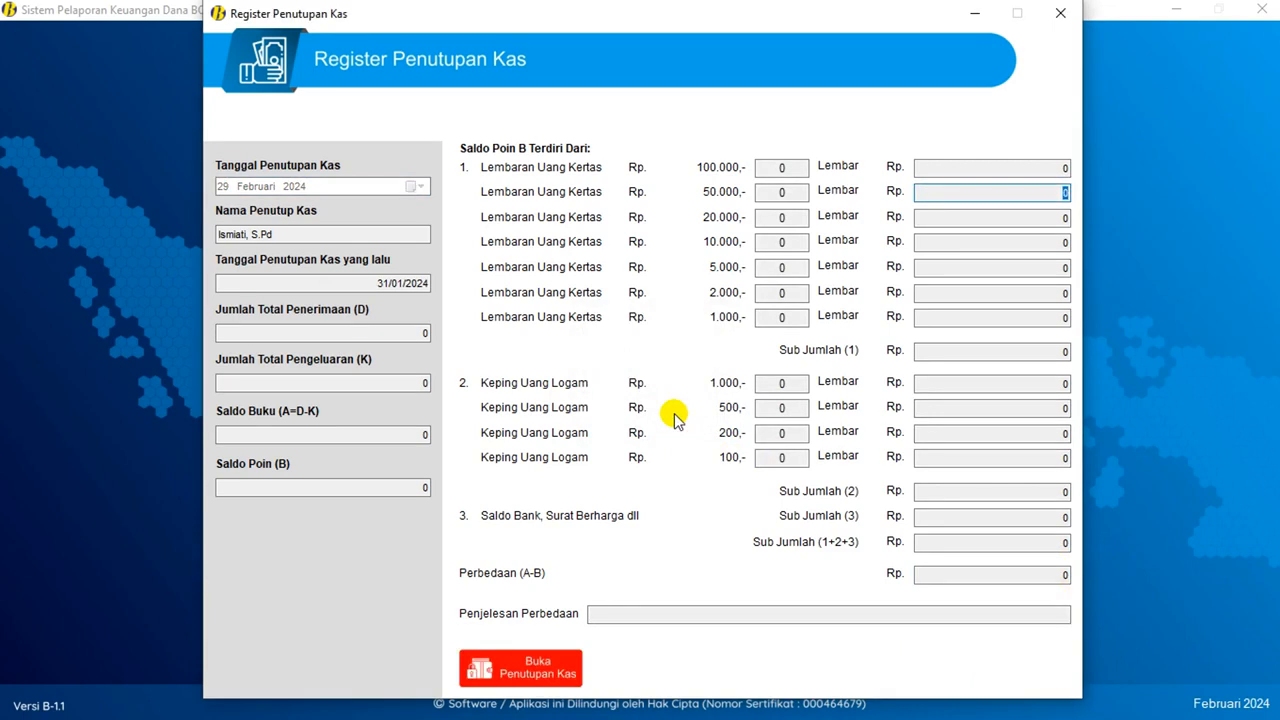
left_click(1061, 14)
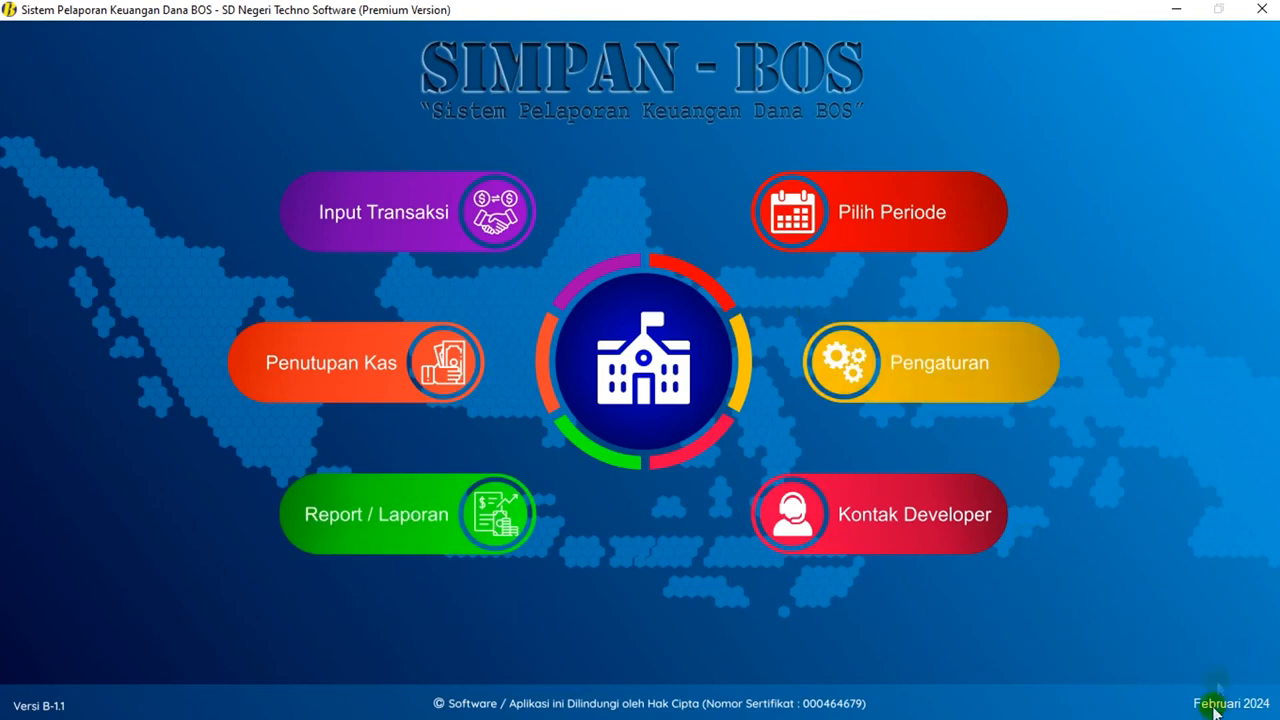
- Advance the Pilih Periode month from Februari to Maret 2024 and save it
left_click(897, 231)
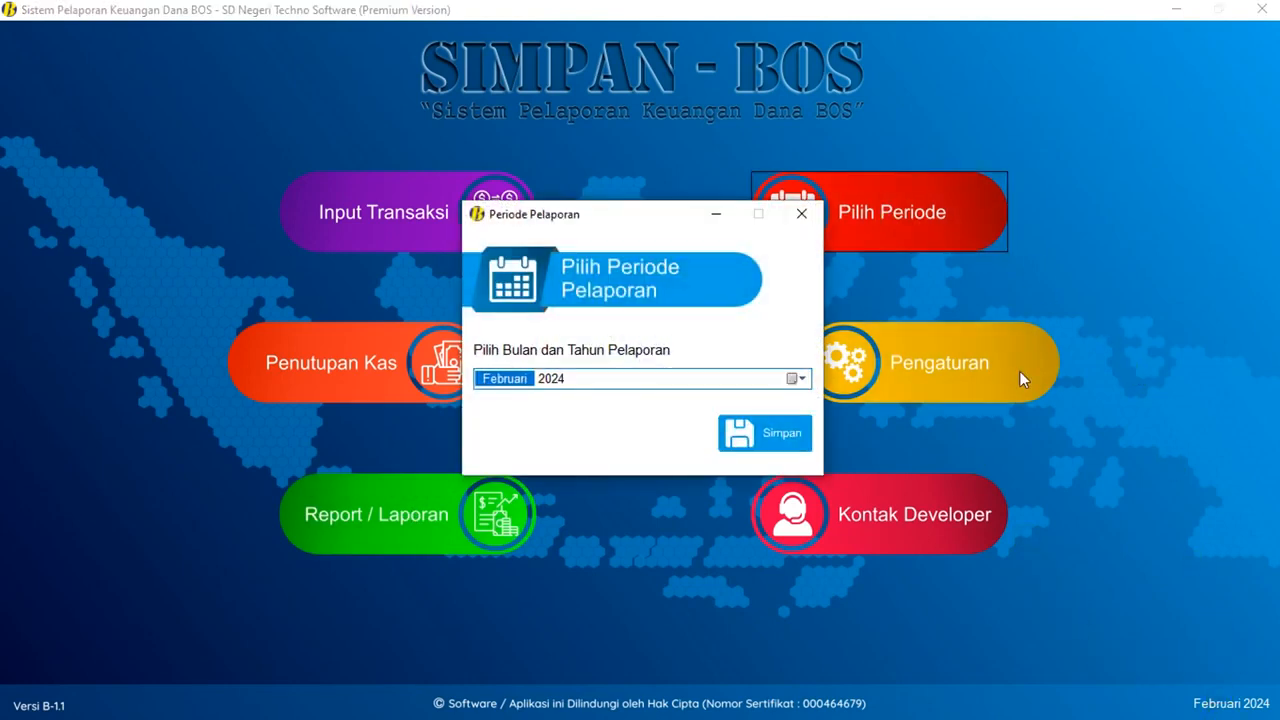
key("Up")
left_click(797, 430)
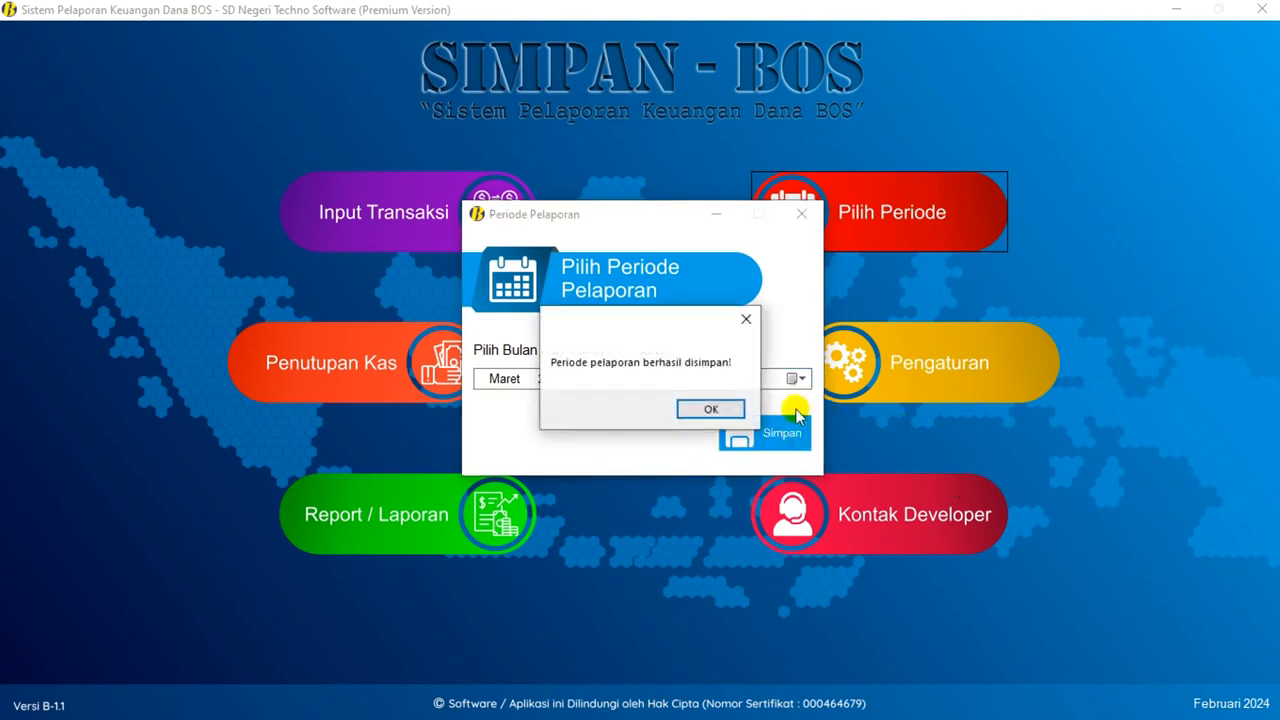
left_click(712, 410)
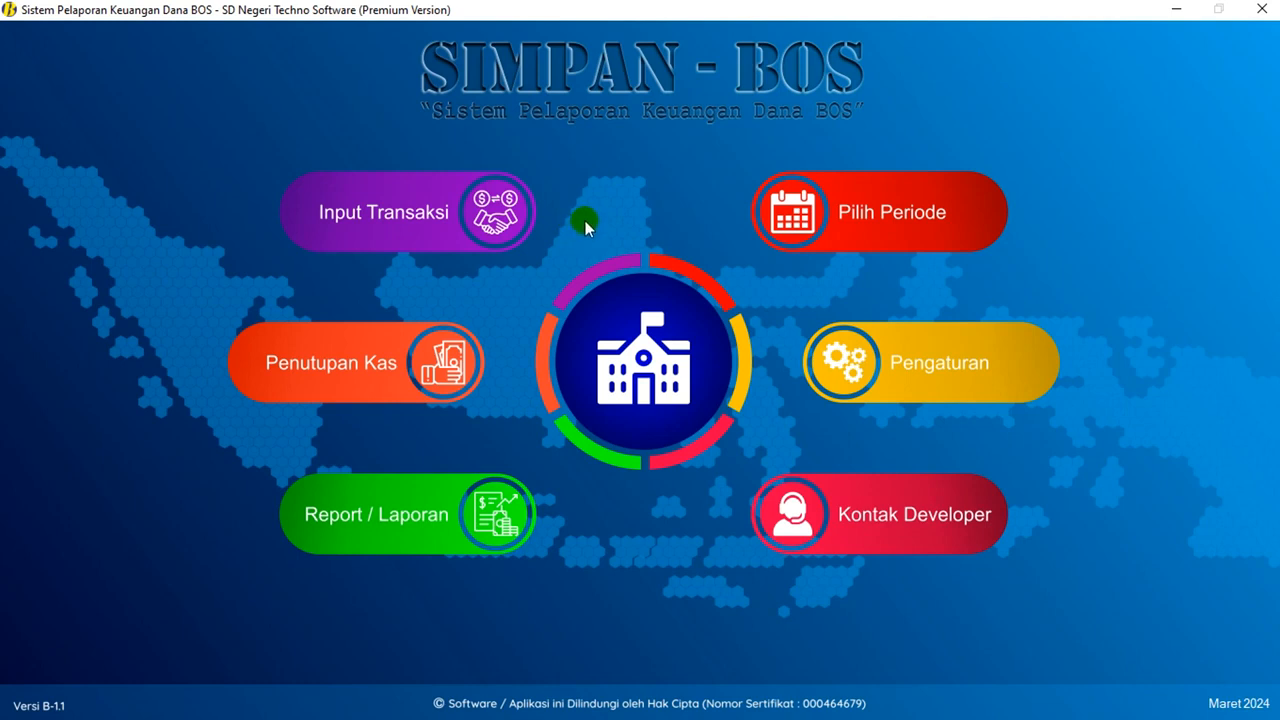
left_click(449, 205)
- Go to Menu Transaksi and start a new Penerimaan Bank entry
left_click(424, 216)
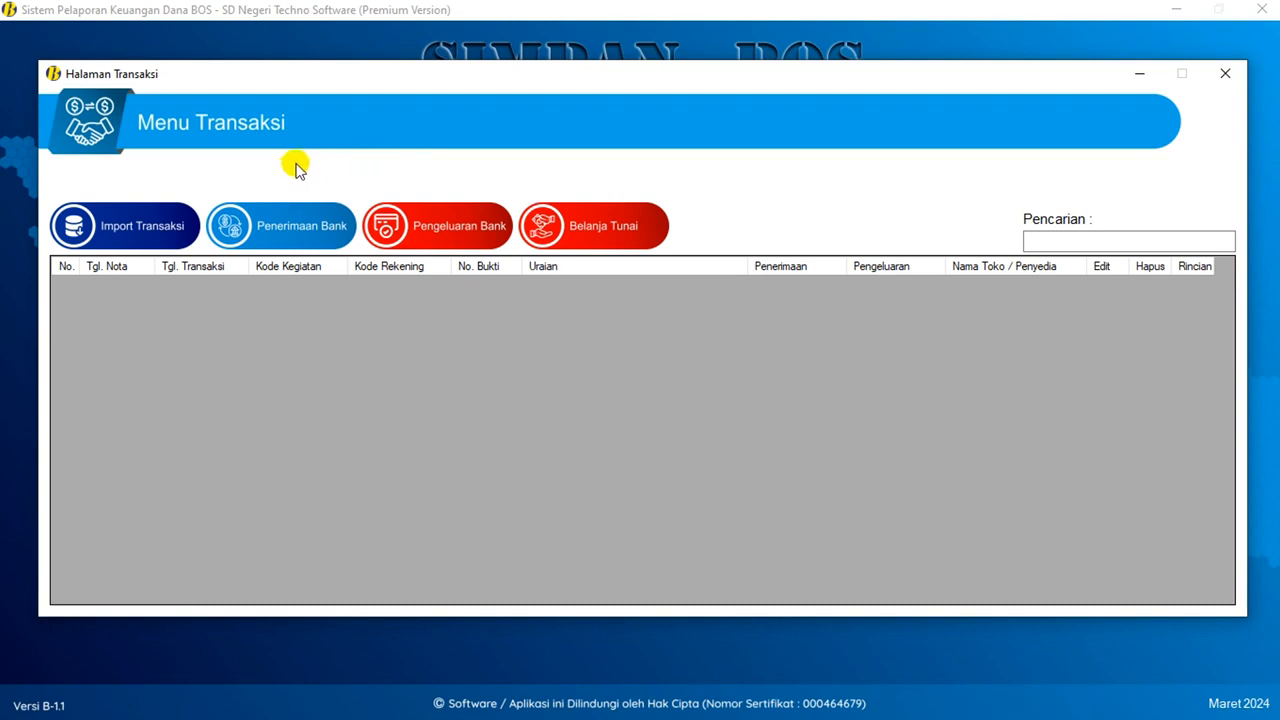
left_click(274, 222)
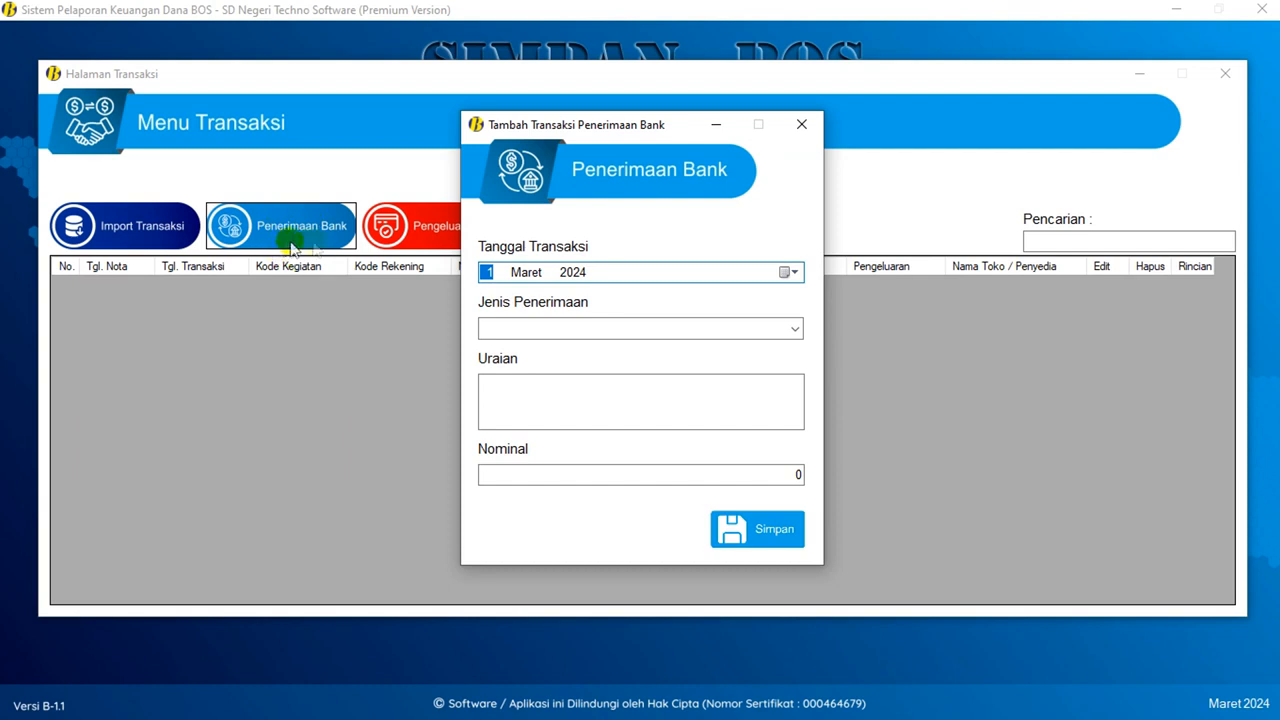
- Set Tanggal Transaksi to 1 Maret 2024 and Jenis Penerimaan to Dana BOS
left_click(787, 273)
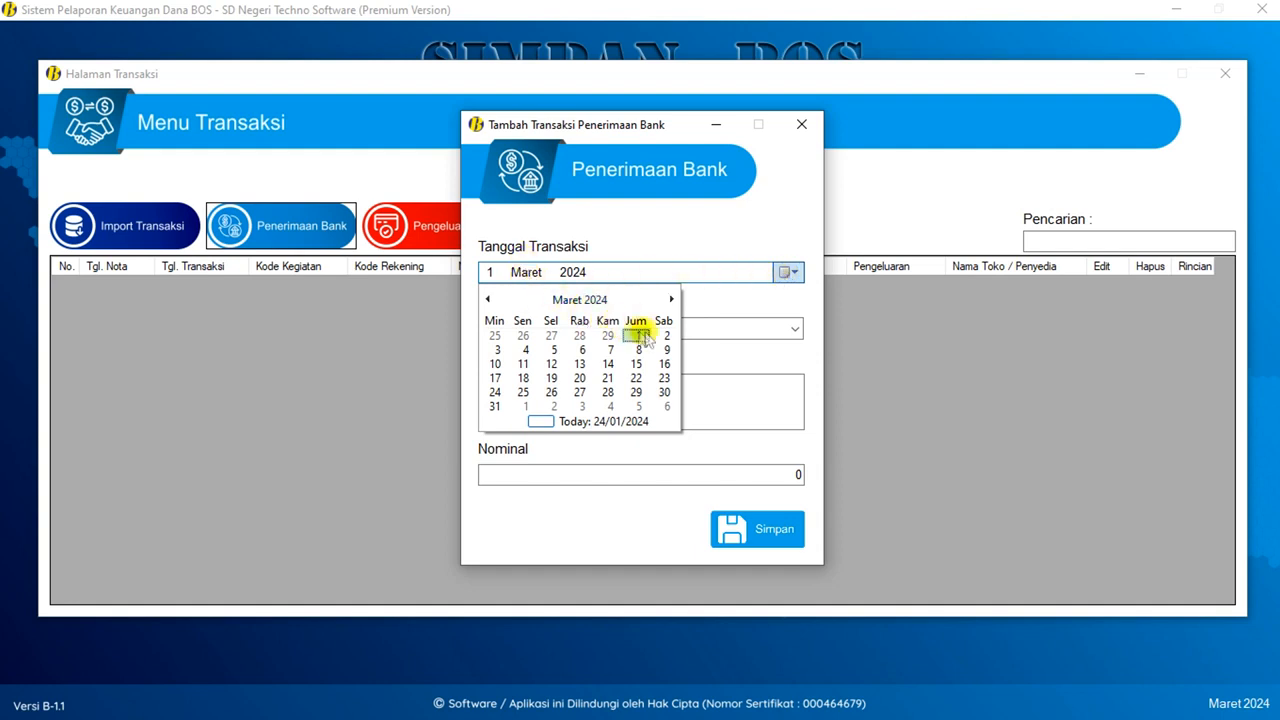
left_click(638, 337)
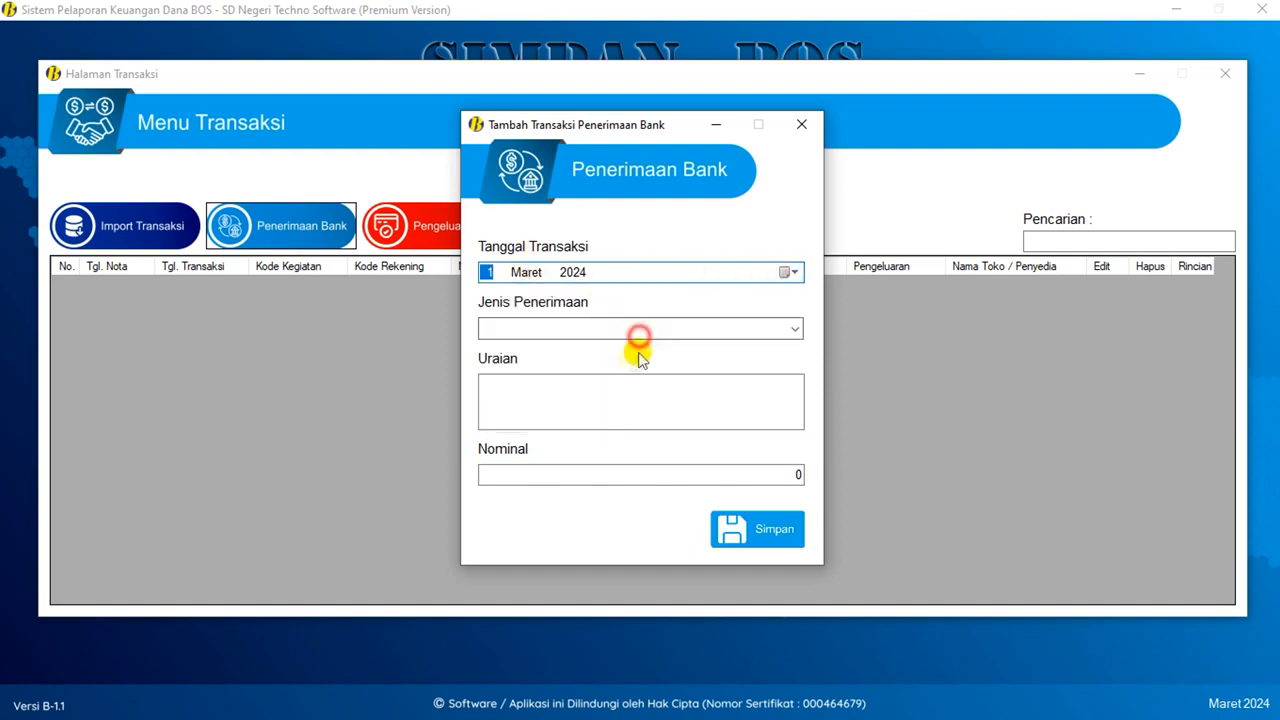
left_click(793, 332)
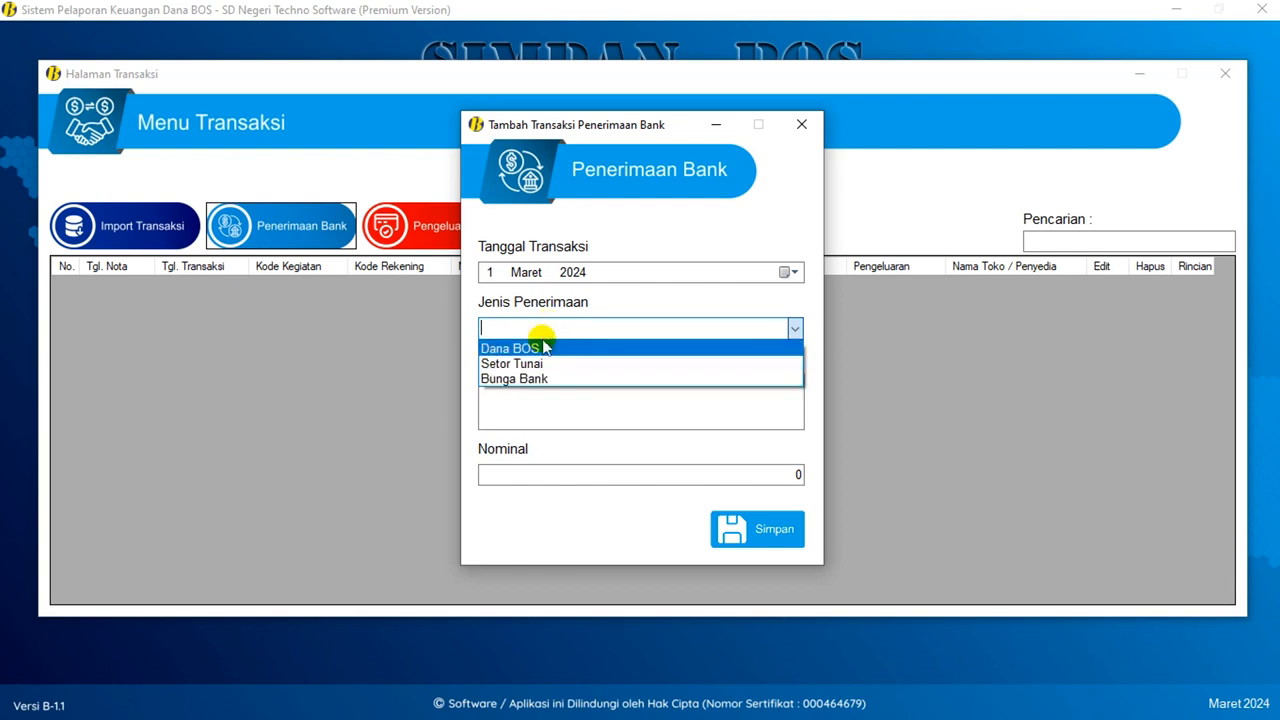
left_click(557, 350)
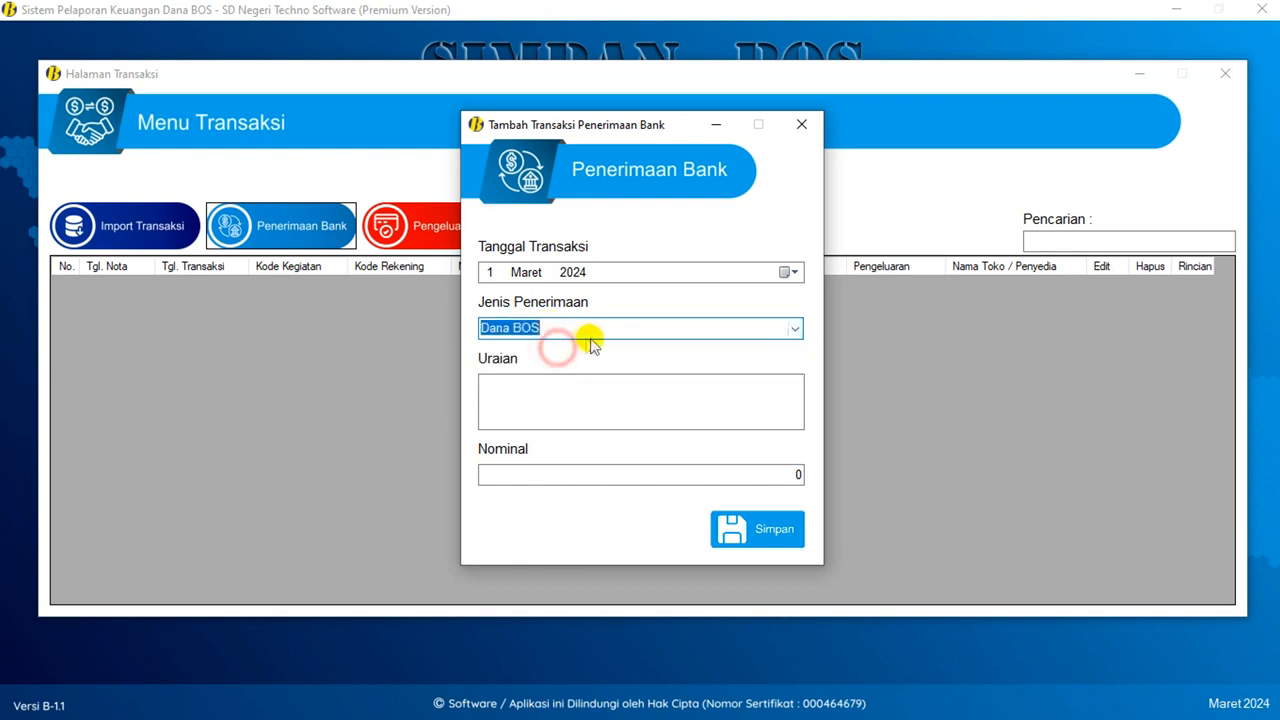
- Enter the description 'Penerimaan Dana BOSP Tahap 1 2024' and the amount 120.000.000
left_click(547, 390)
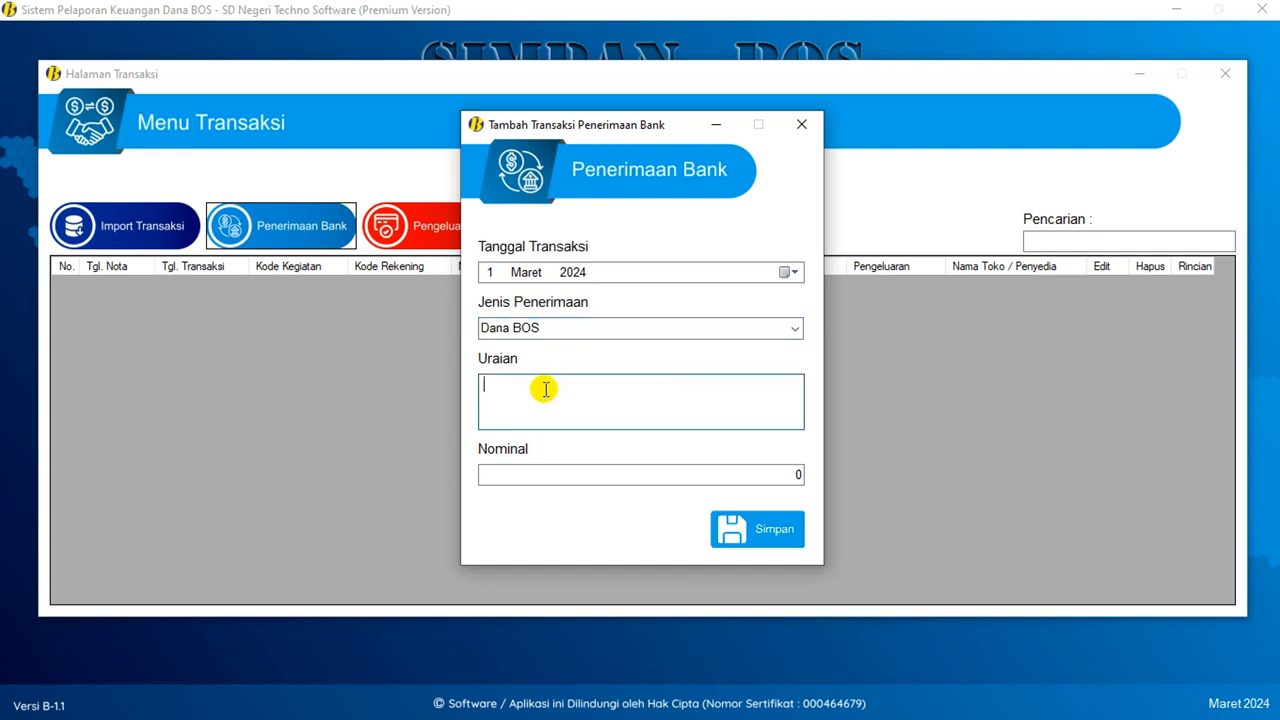
type("Penerim")
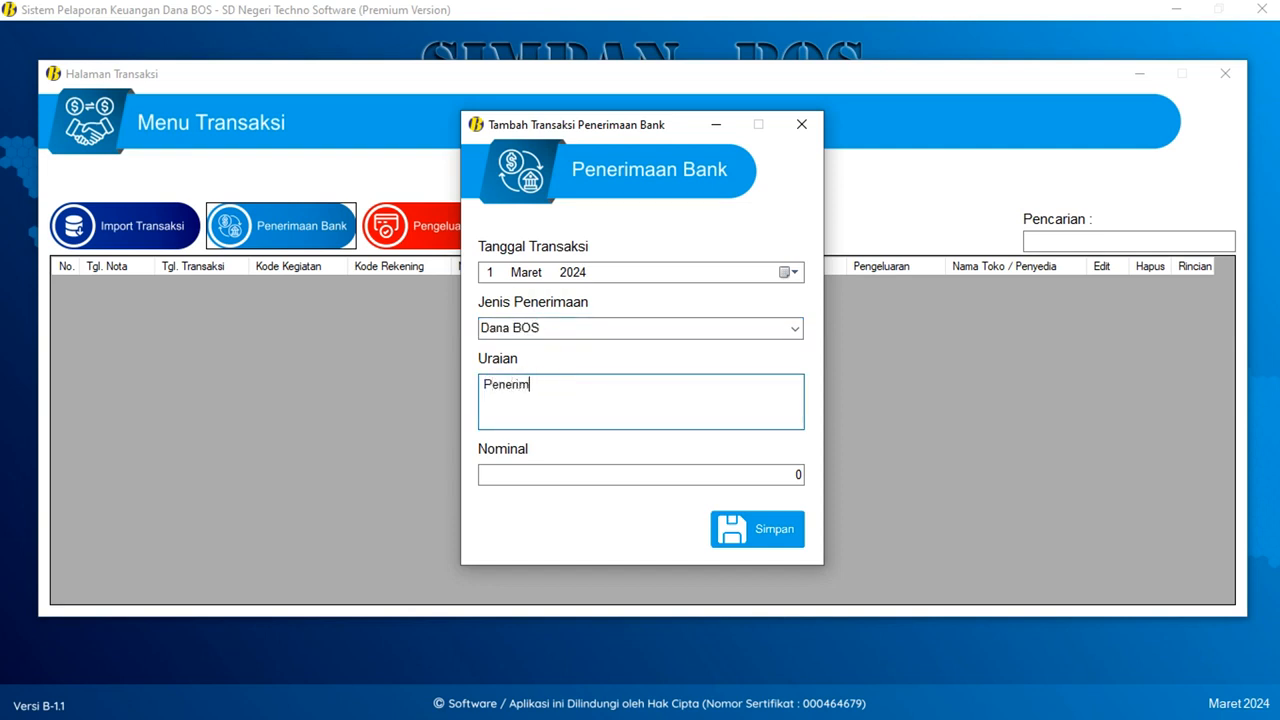
type("aan Dana BOSP Tahap ")
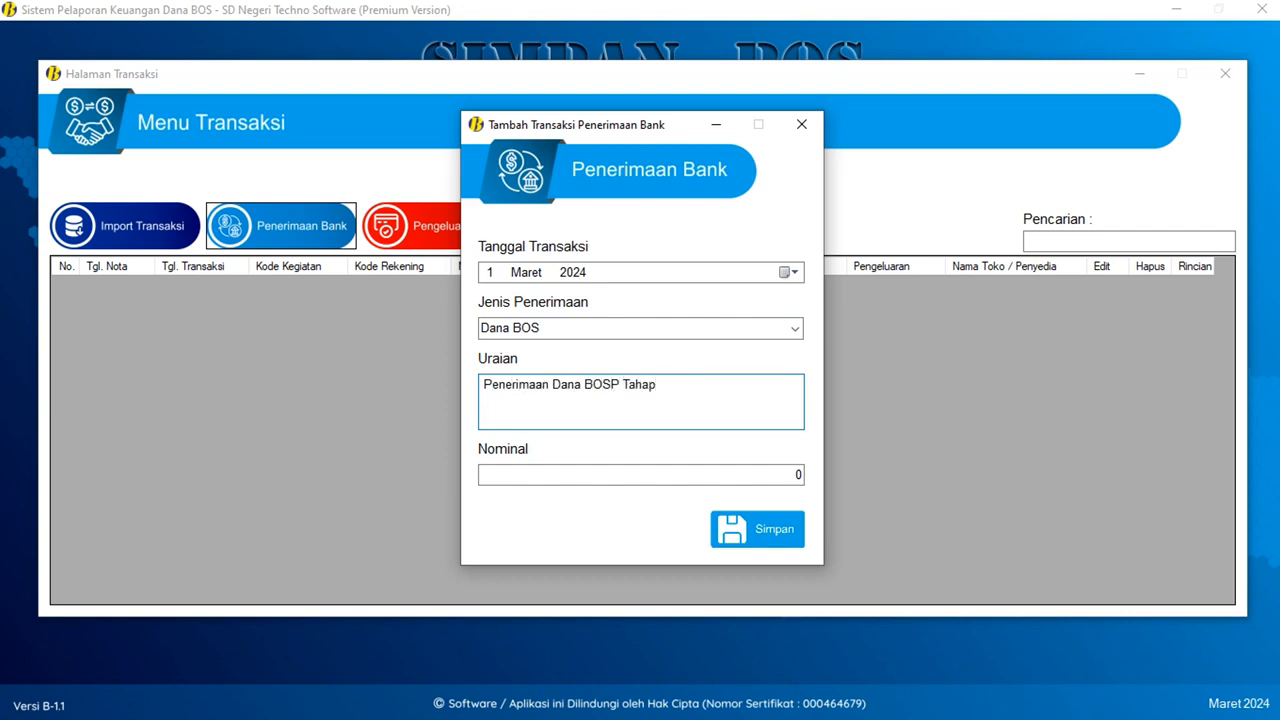
type("1 2024")
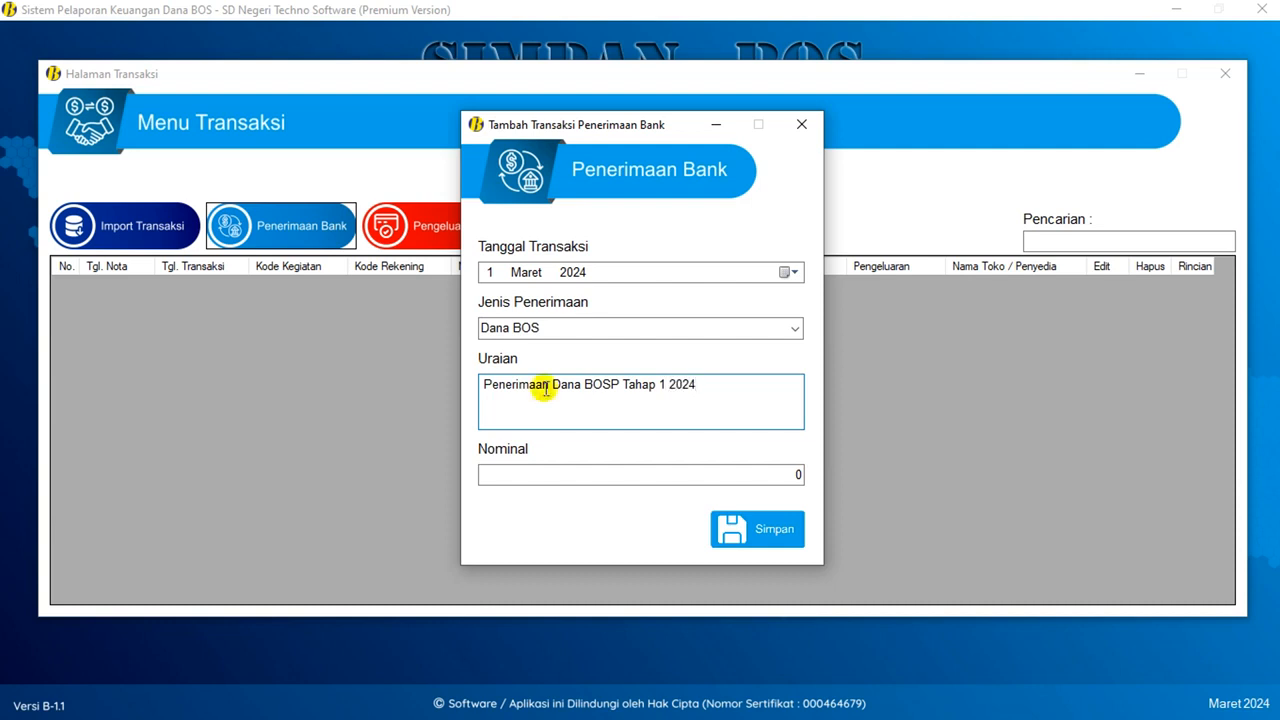
key("Tab")
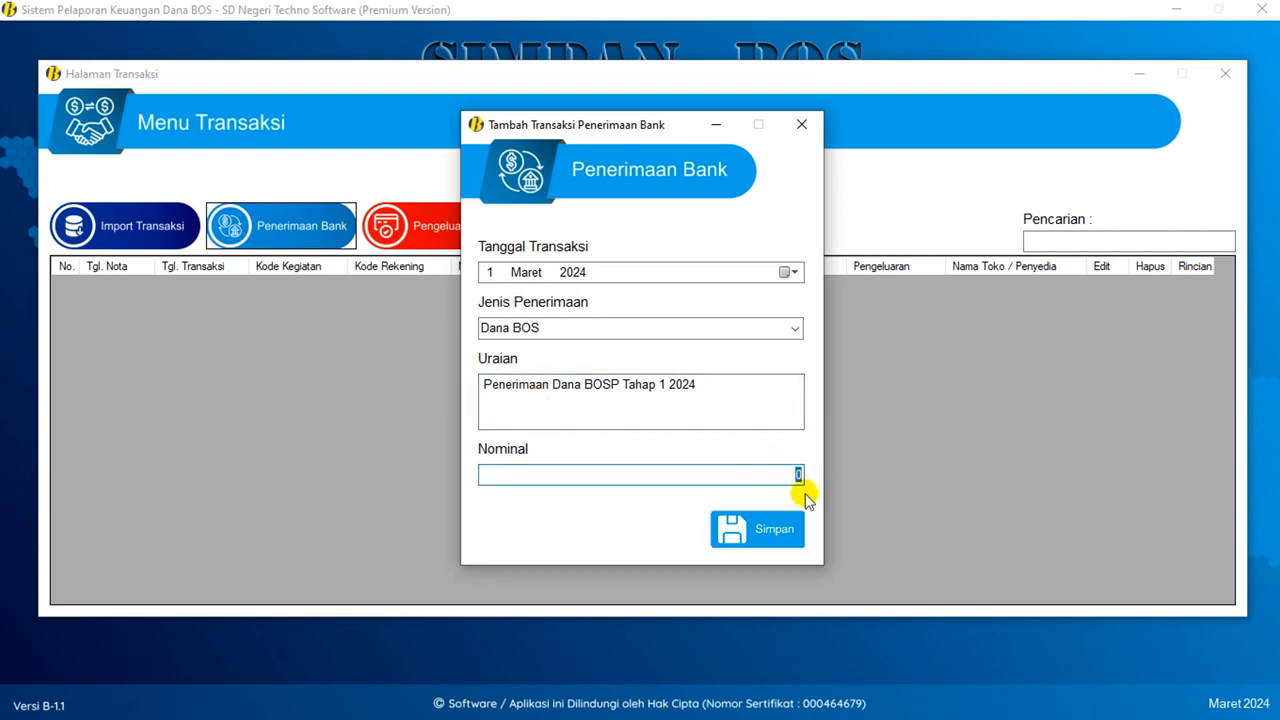
type("120.")
type("000.000")
key("Tab")
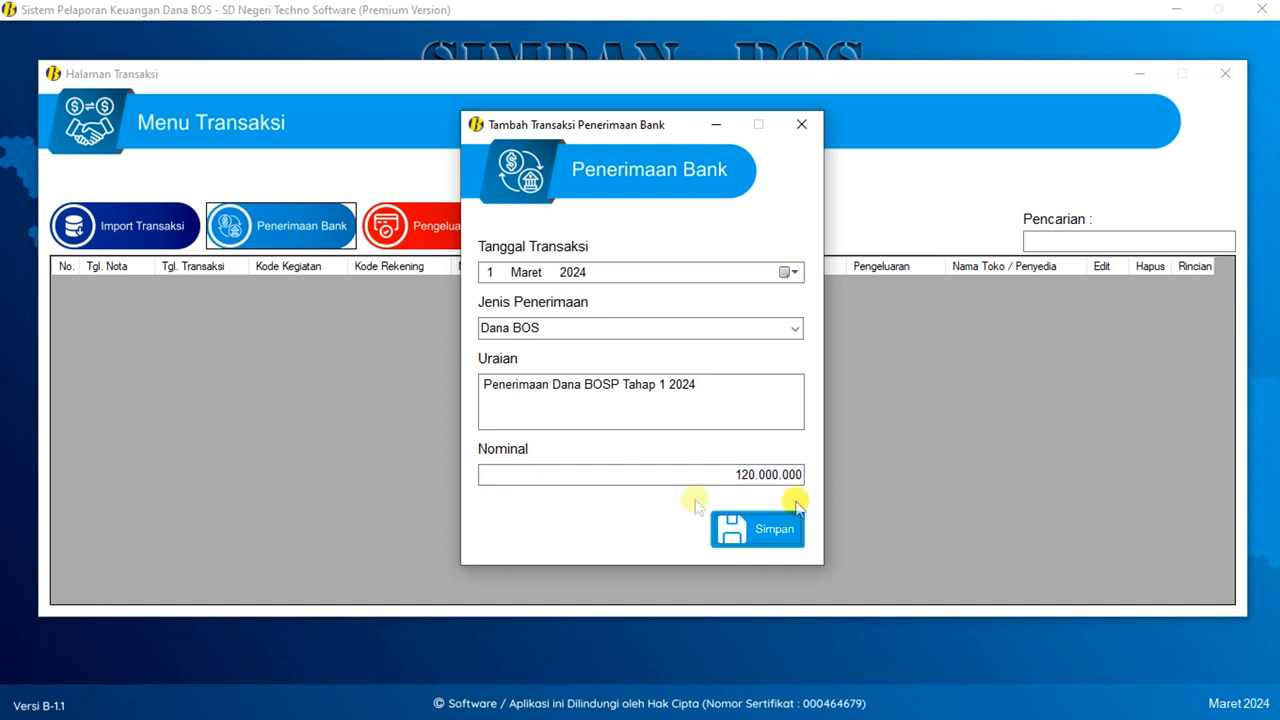
- Check the 120.000.000 amount's separators, then save the bank receipt
left_click_drag(705, 474, 820, 470)
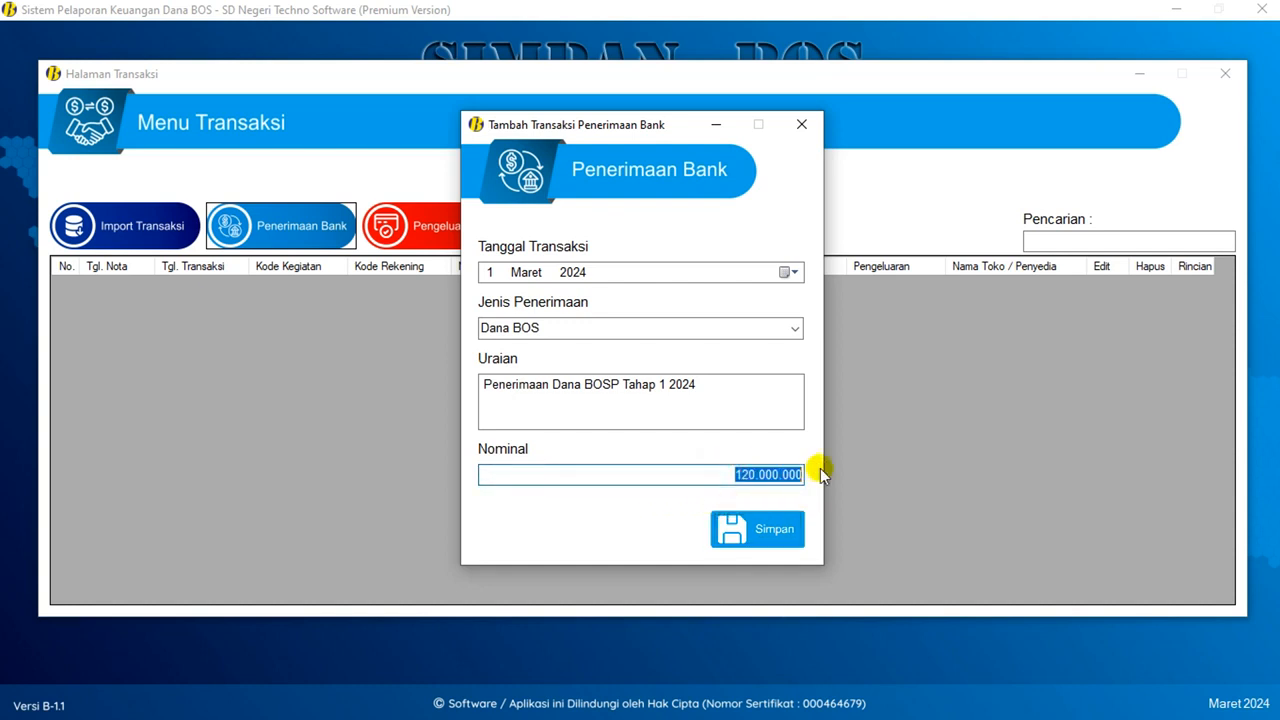
left_click(757, 474)
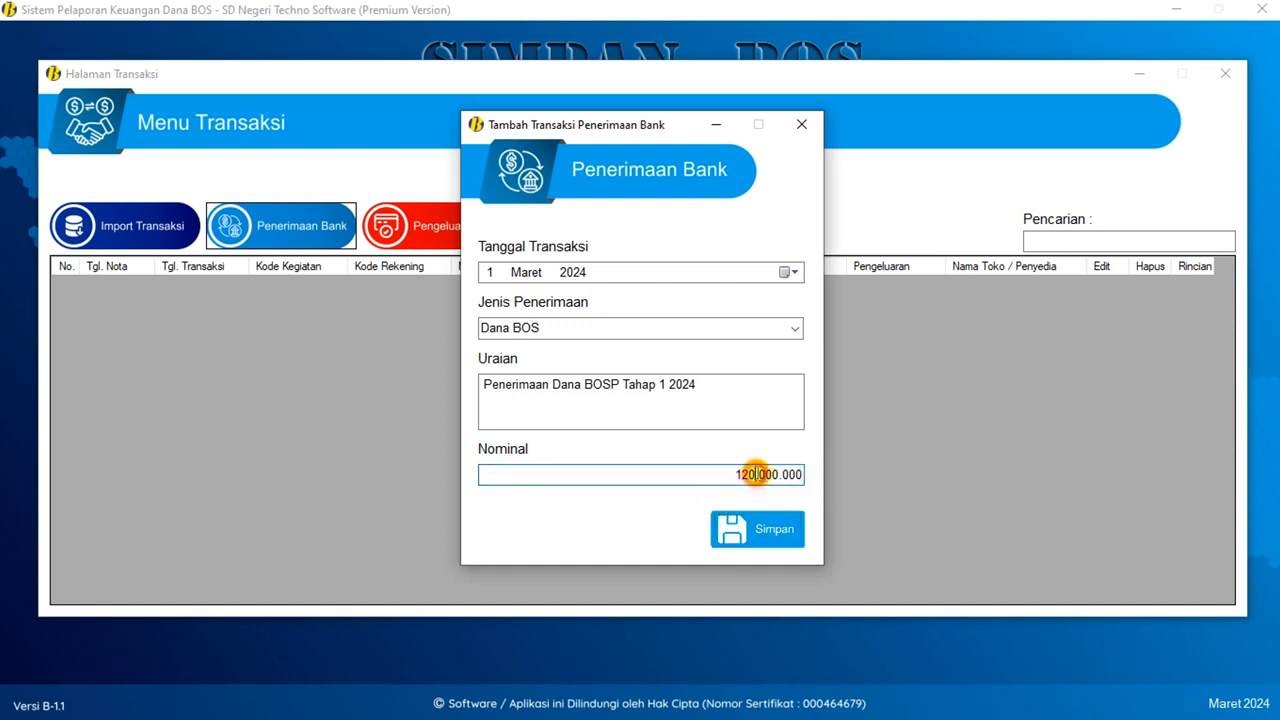
key("shift+Right")
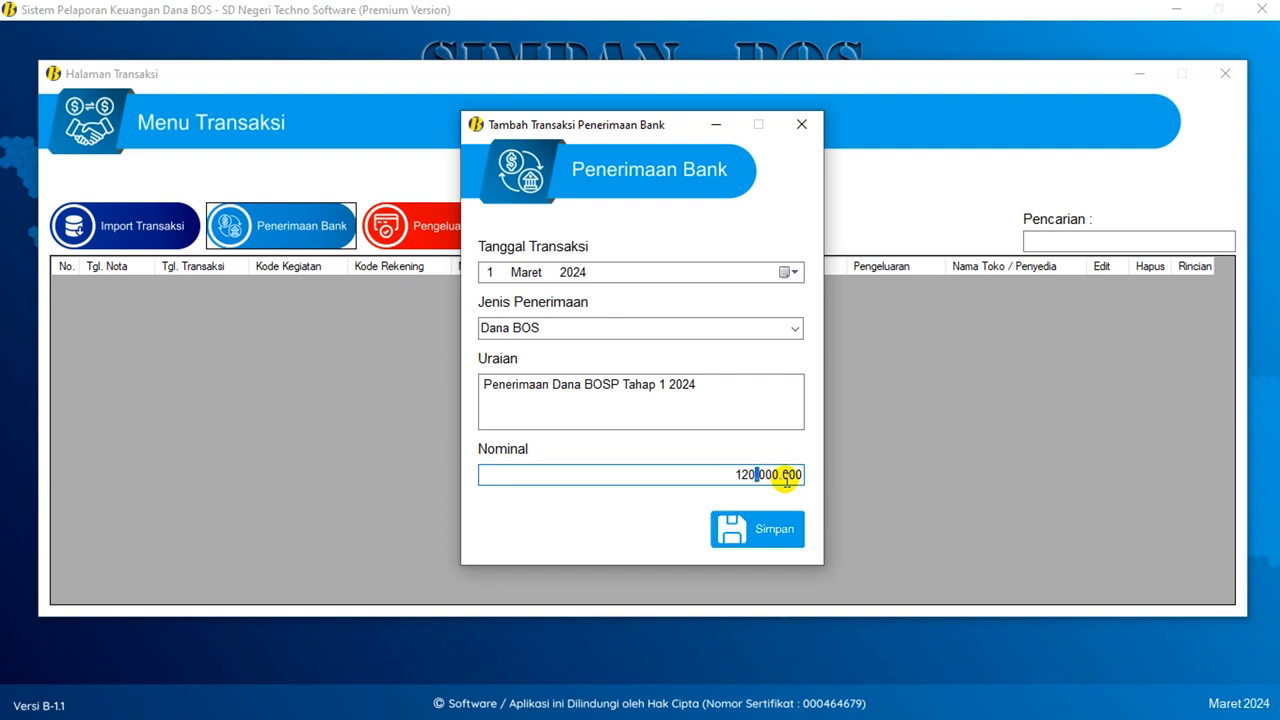
left_click_drag(715, 473, 826, 503)
left_click(765, 530)
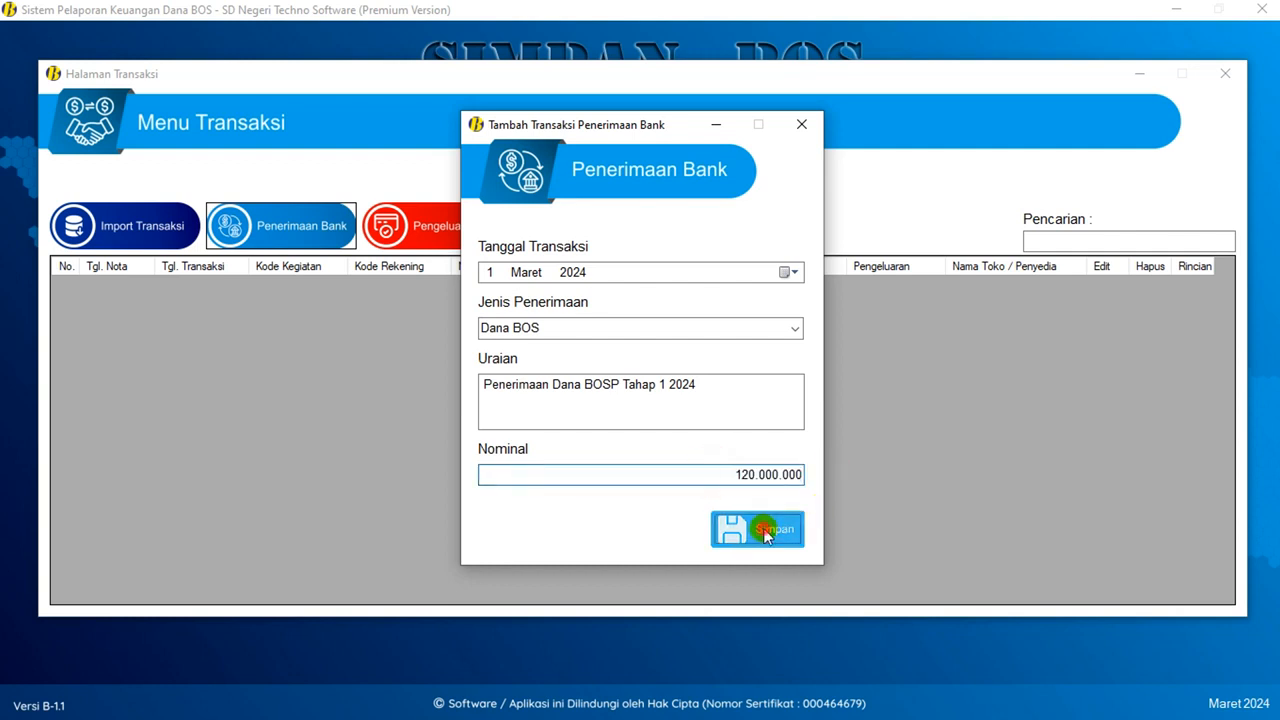
- Dismiss the success message and verify the new row: 01/03/2024, BBU01, description, 120.000.000
left_click(729, 405)
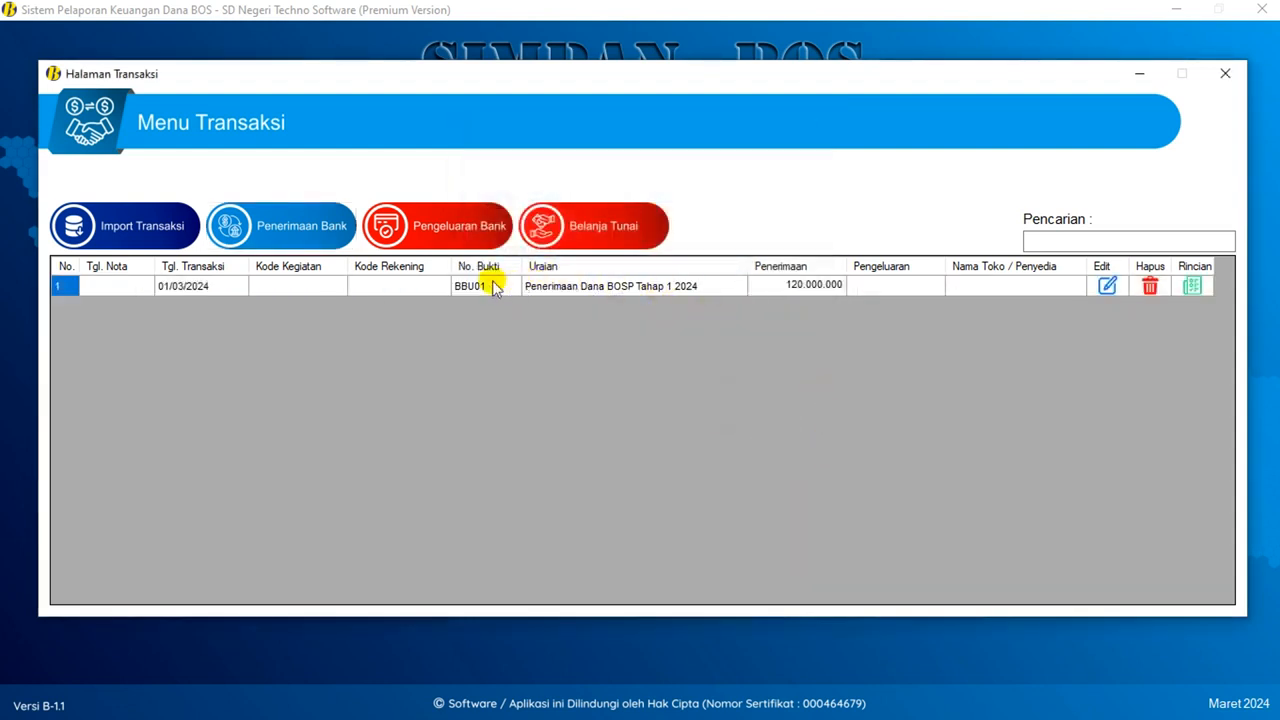
left_click(185, 288)
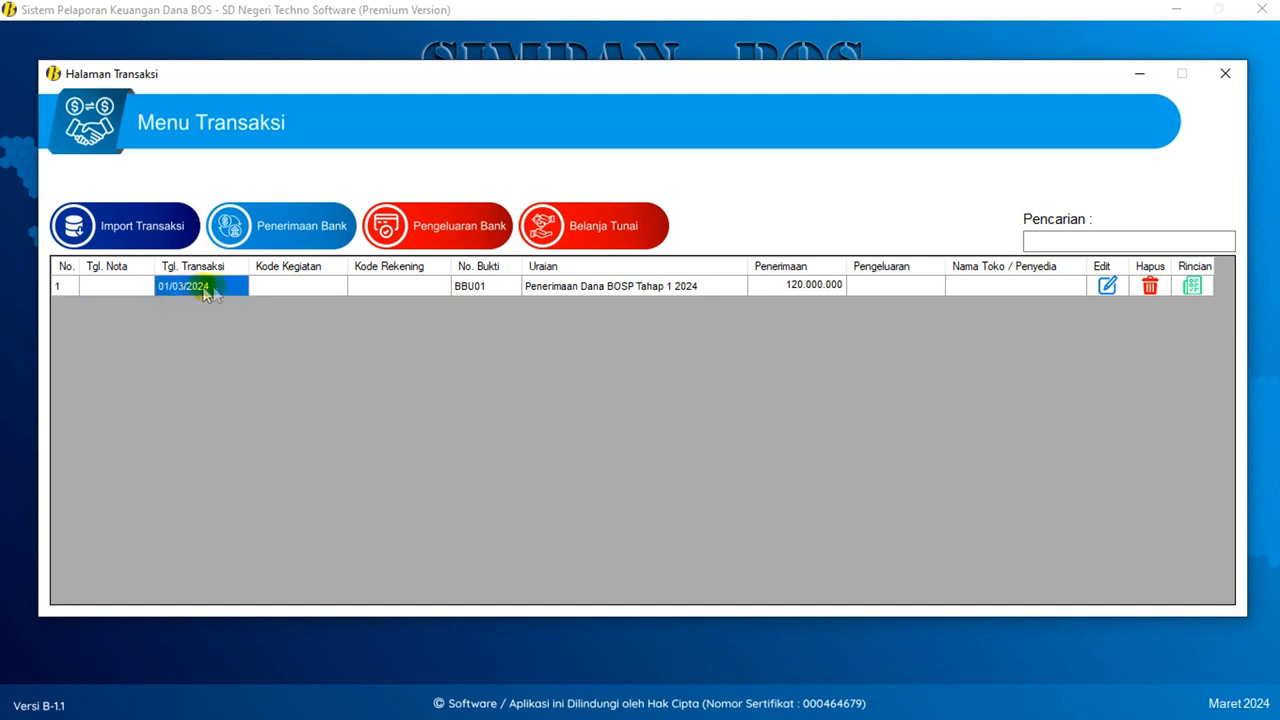
left_click(499, 286)
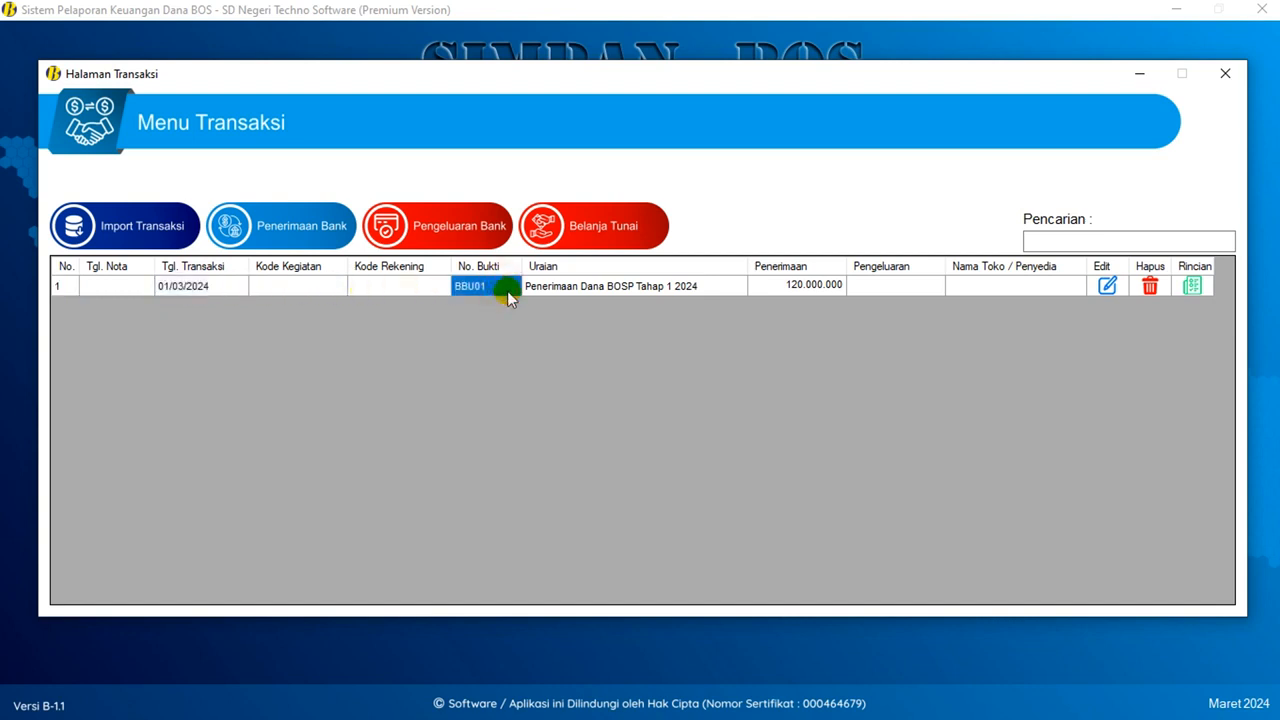
left_click(599, 288)
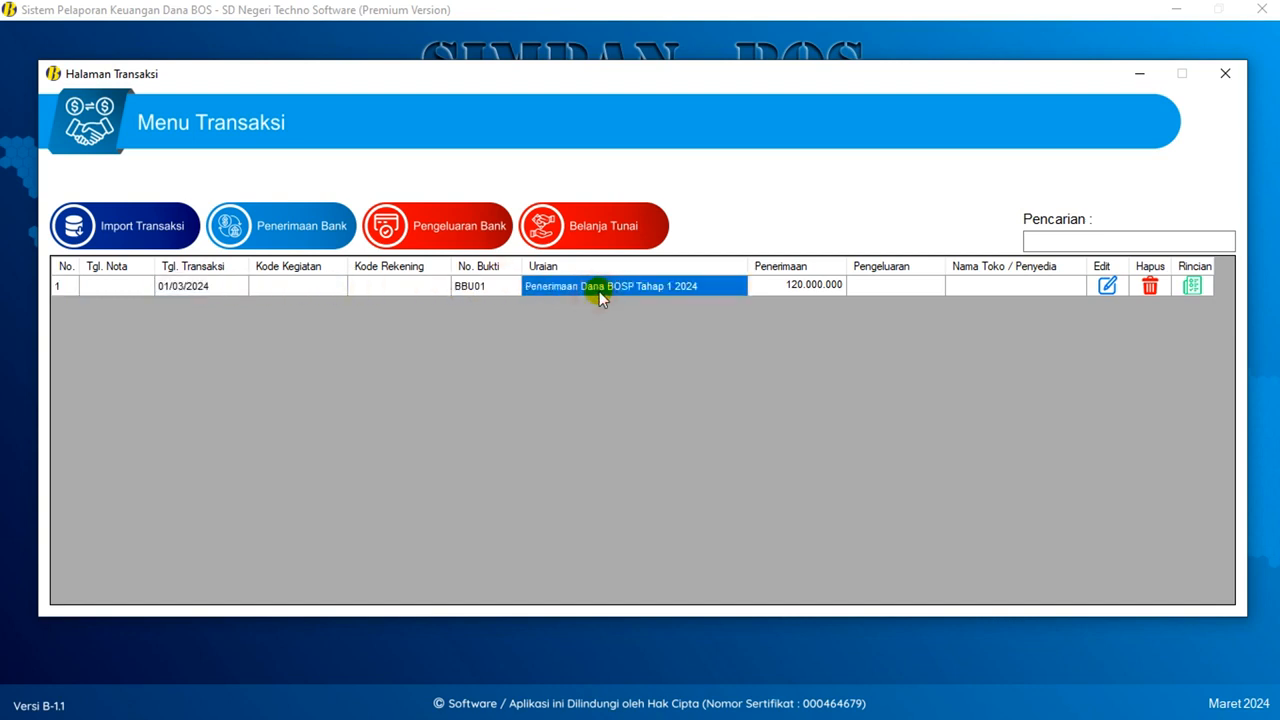
left_click(799, 288)
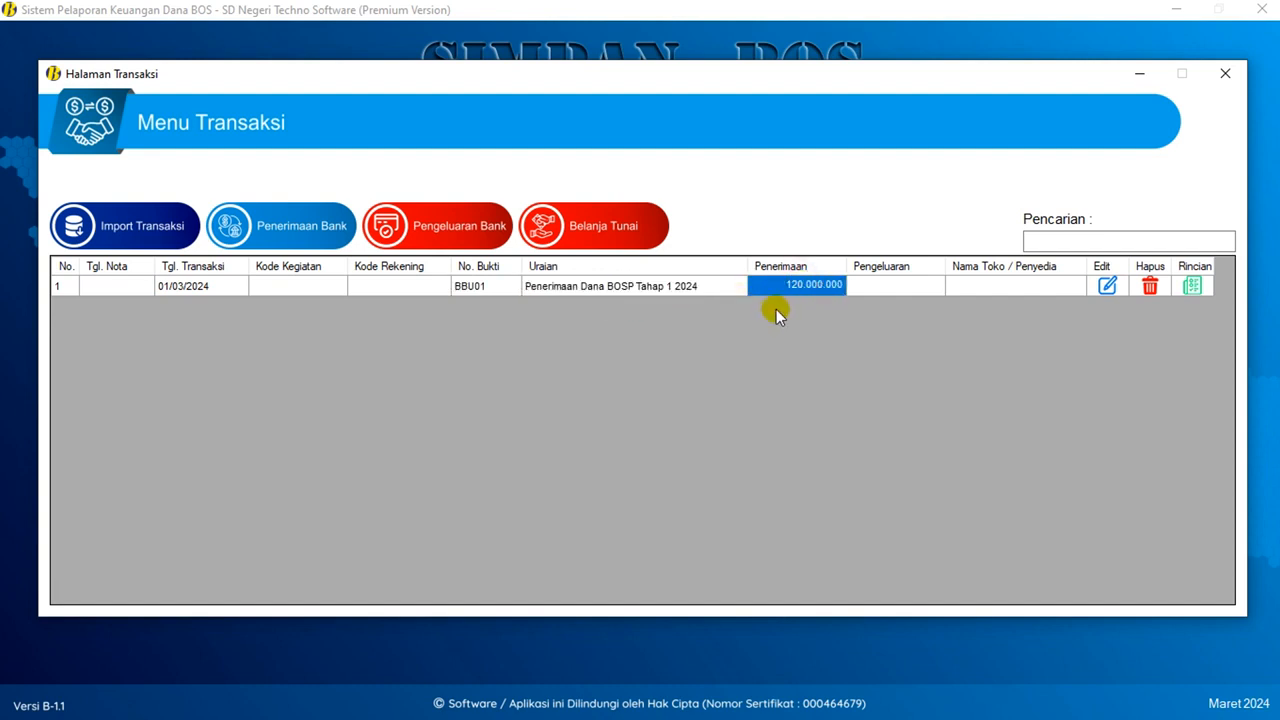
left_click(1106, 287)
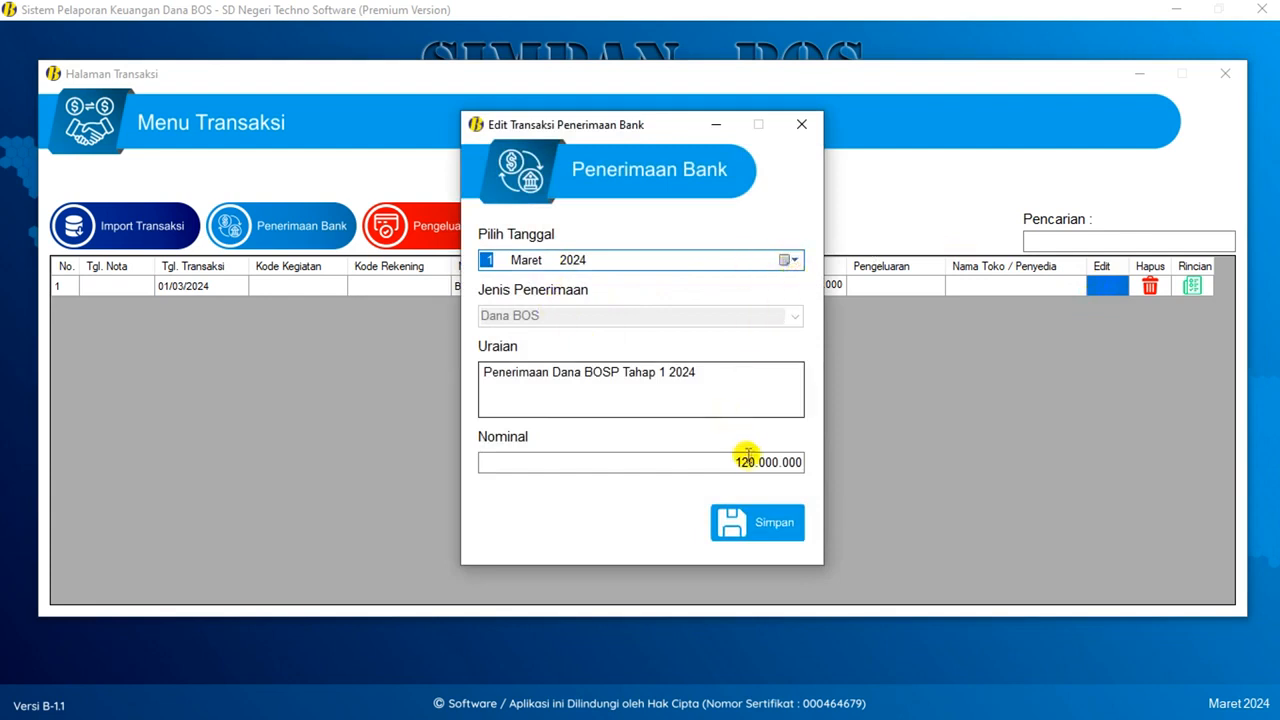
left_click_drag(733, 462, 773, 462)
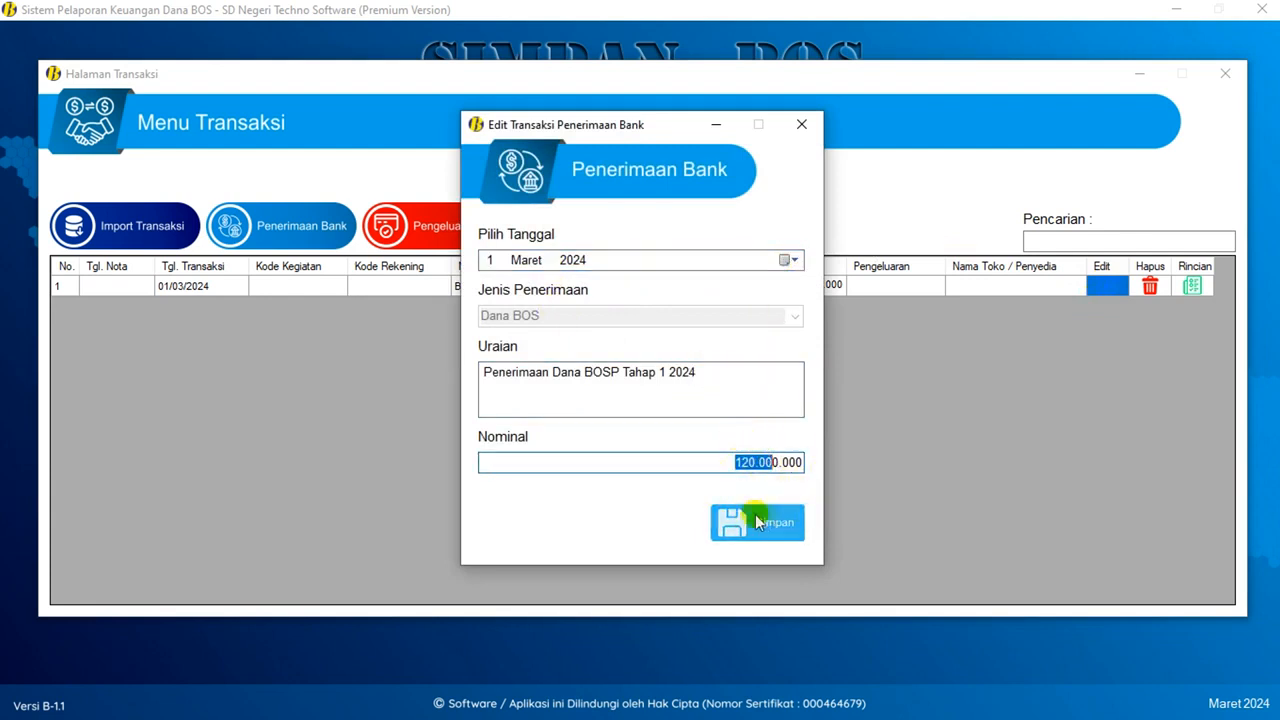
left_click(801, 124)
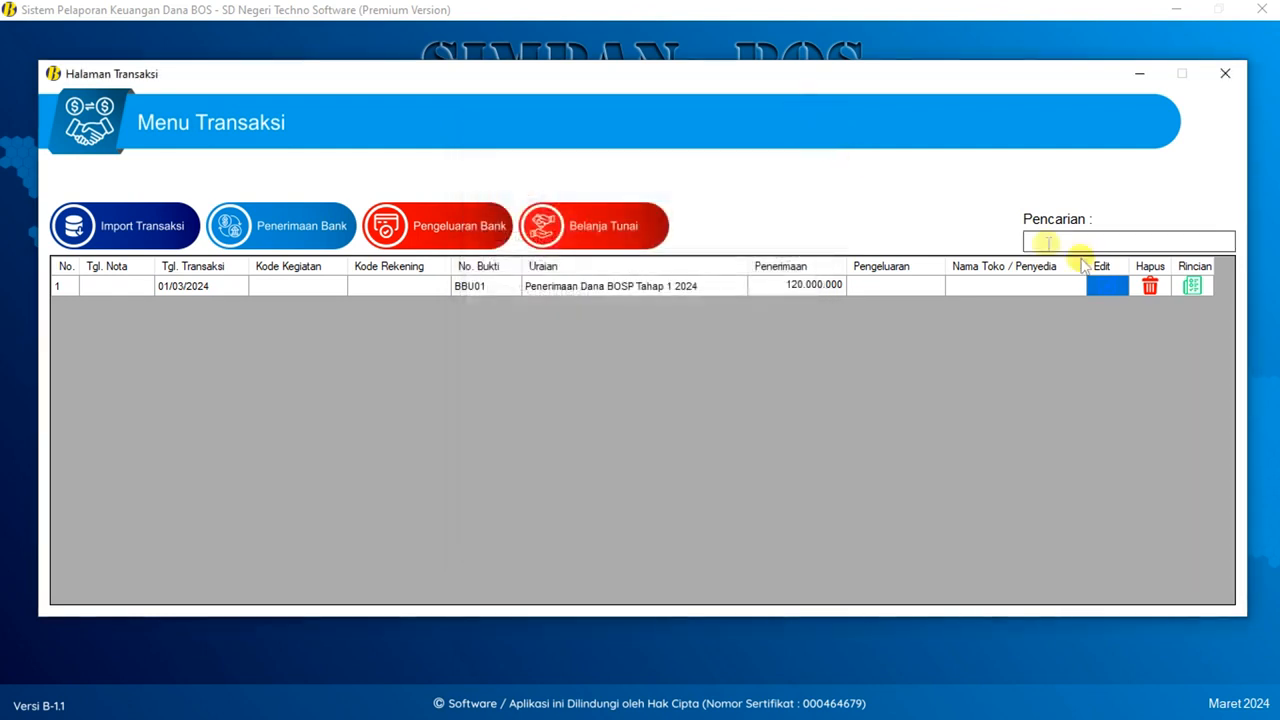
left_click(1149, 288)
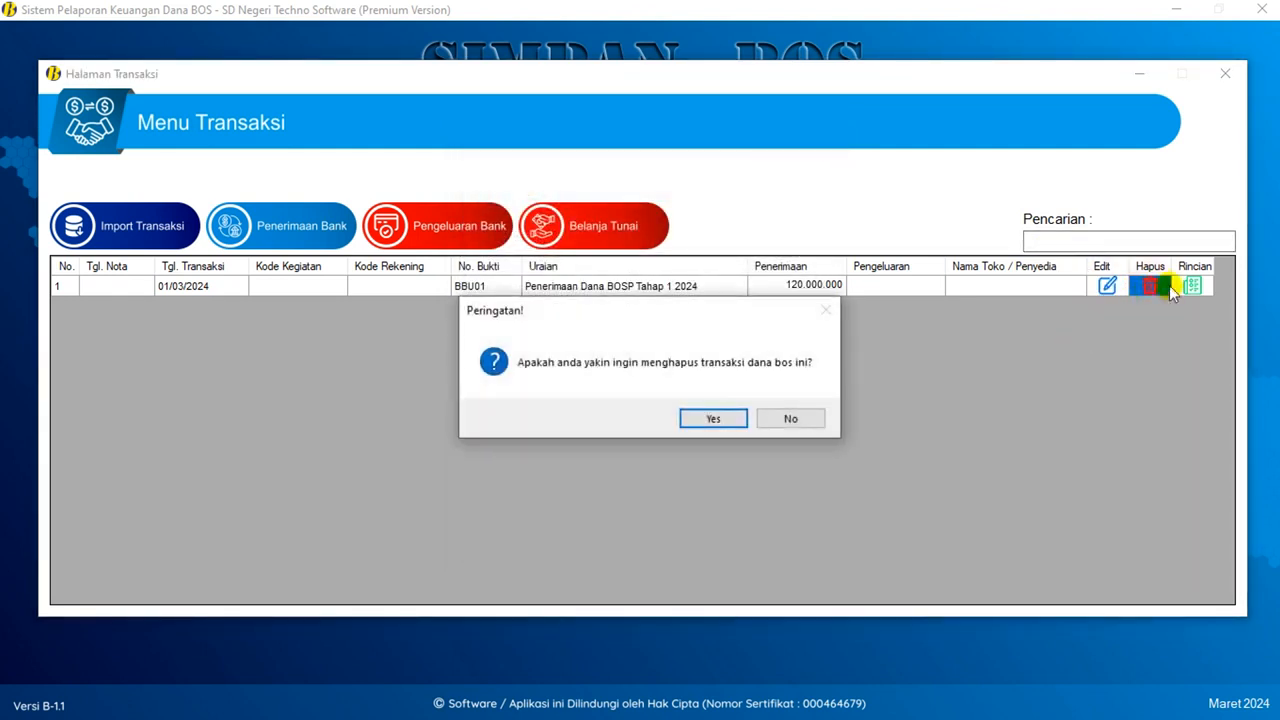
left_click(786, 418)
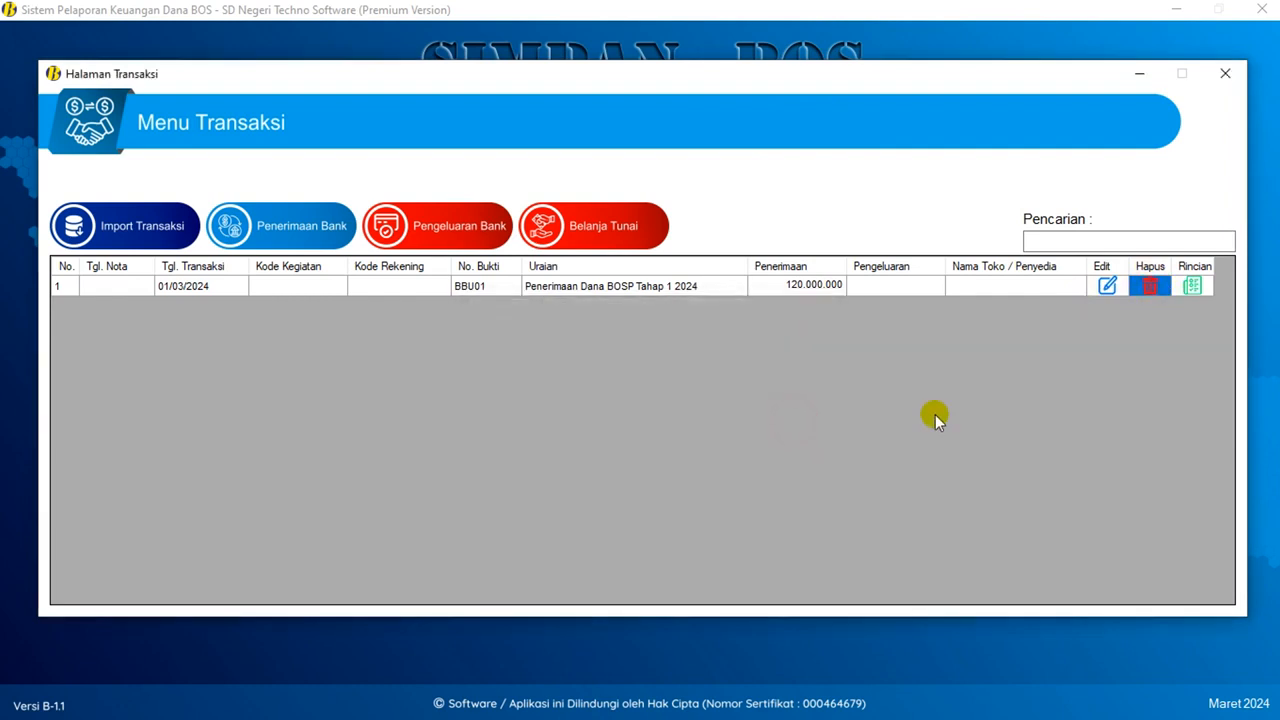
left_click(1194, 286)
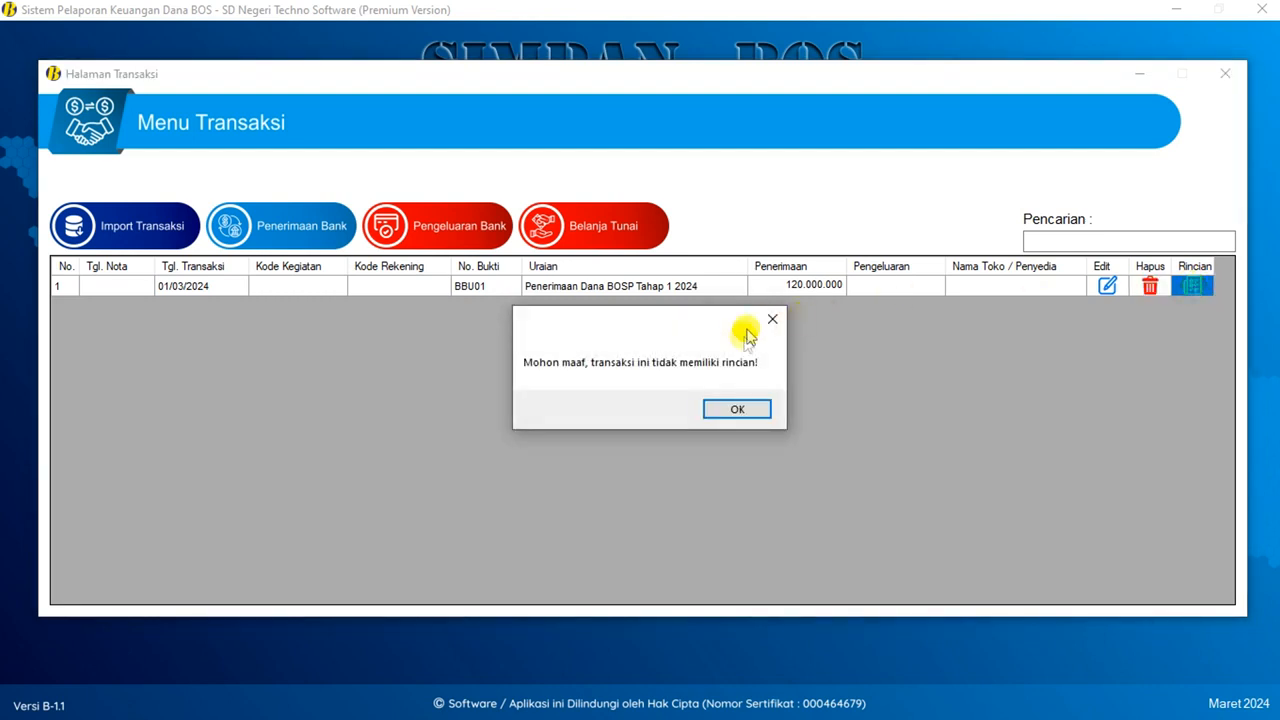
left_click(740, 409)
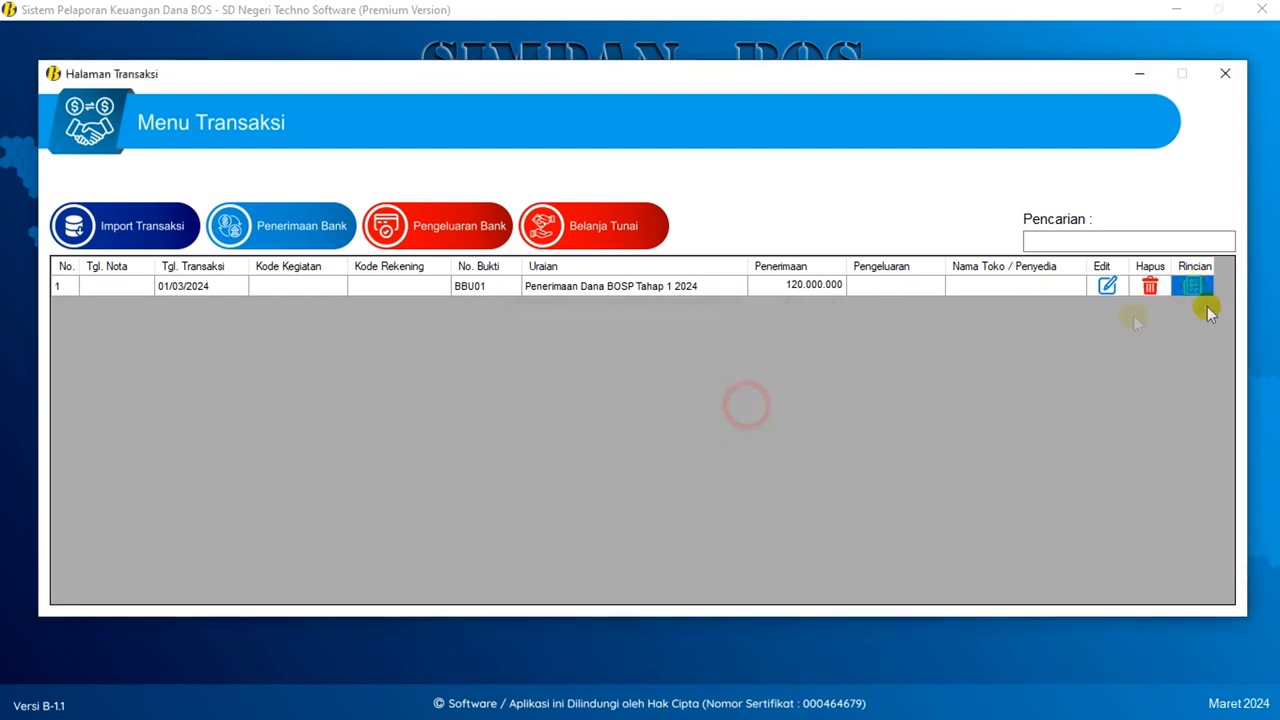
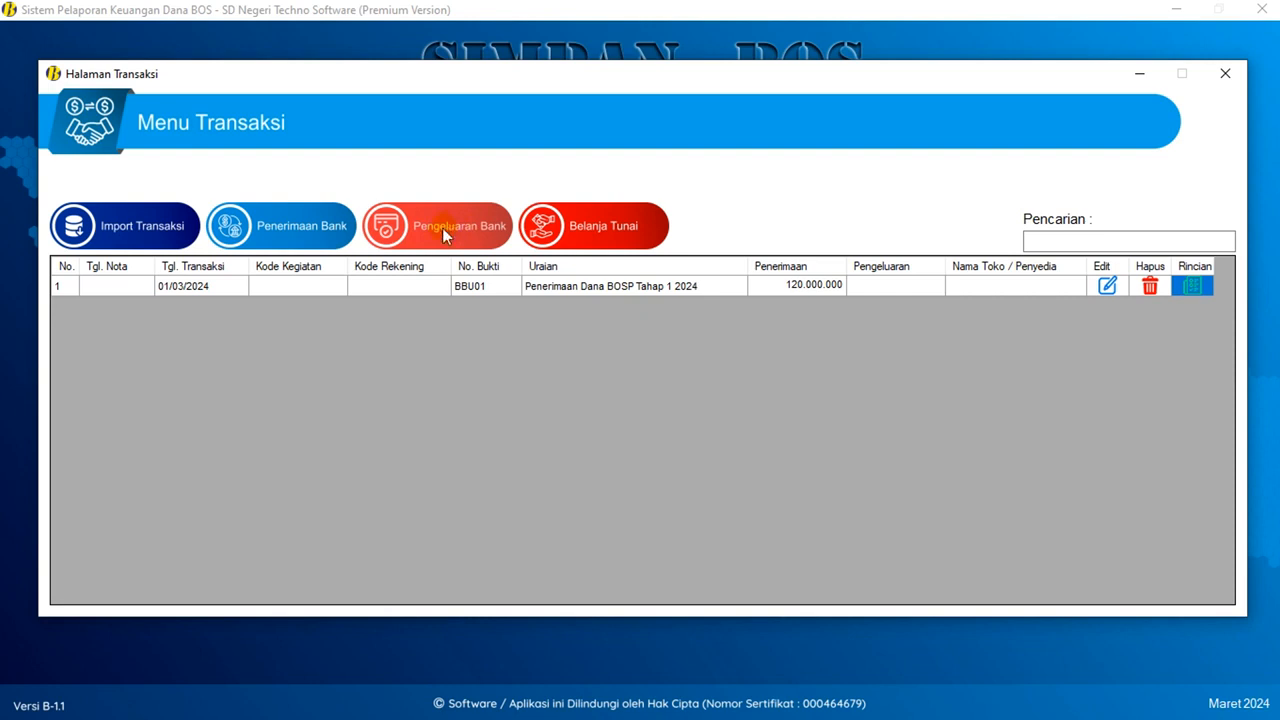
- Start a Pengeluaran Bank entry dated 4 March 2024 with type Penarikan
left_click(442, 227)
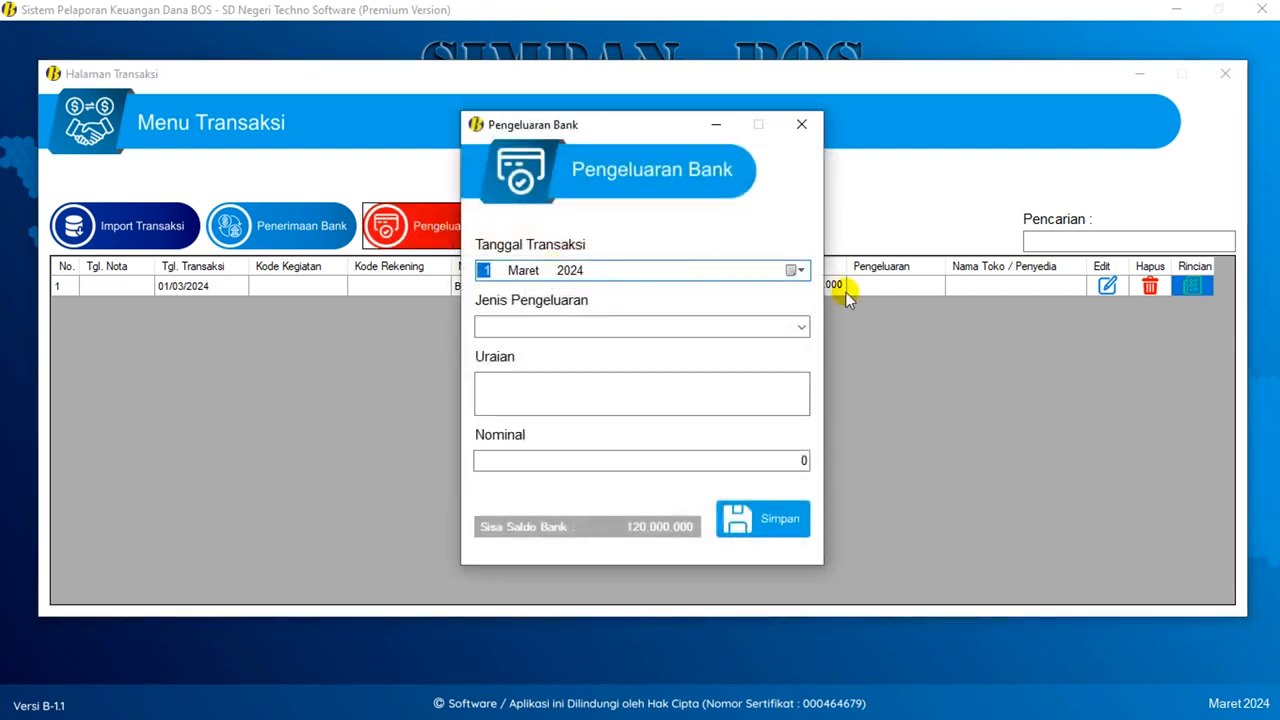
left_click(797, 270)
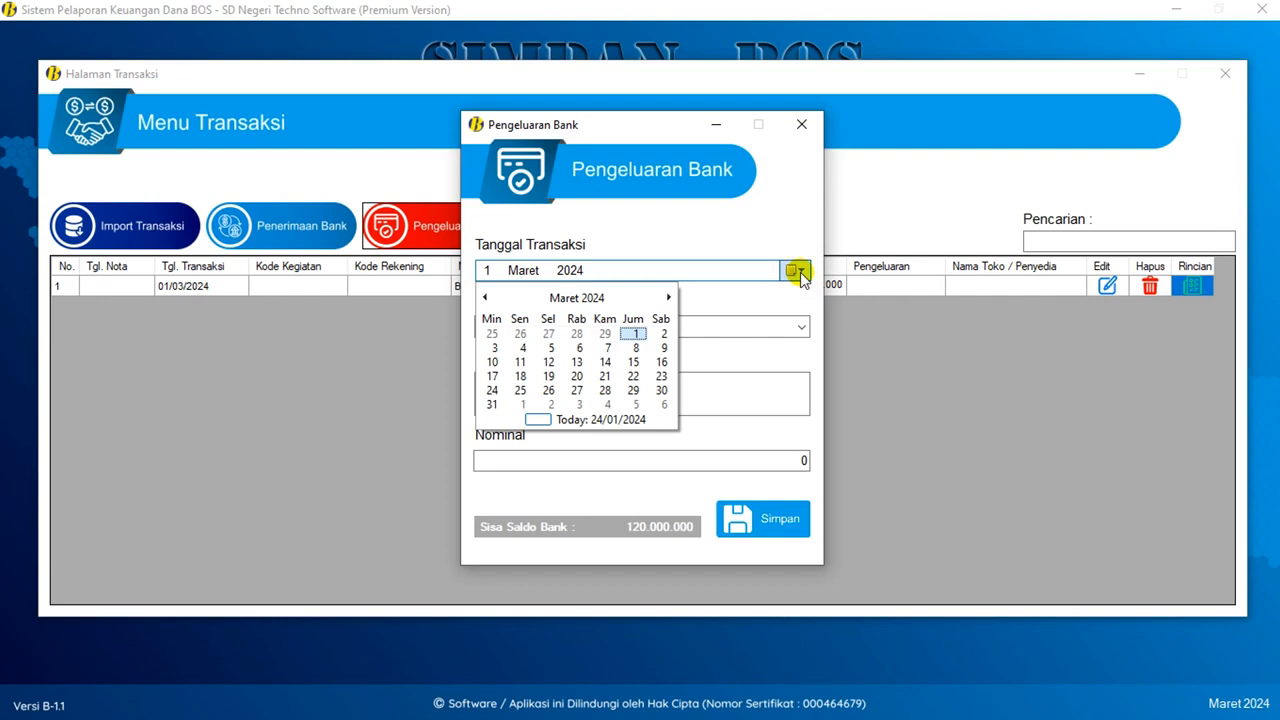
left_click(522, 348)
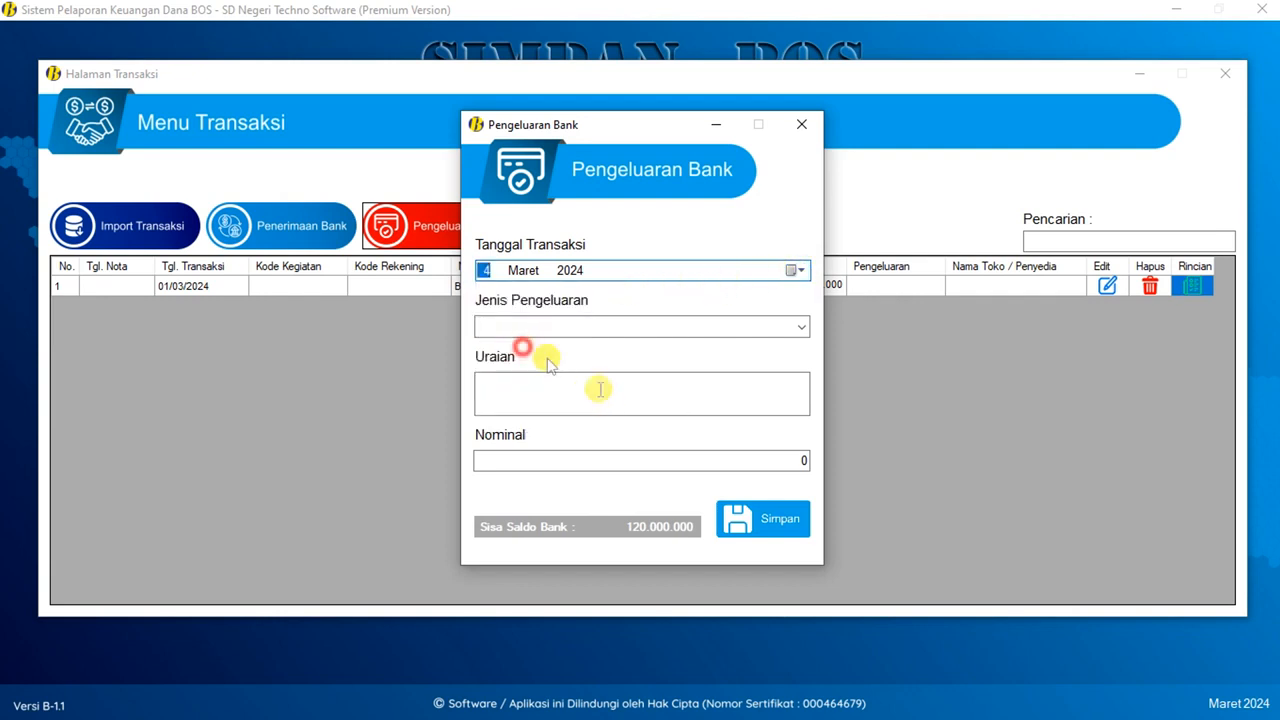
left_click(569, 270)
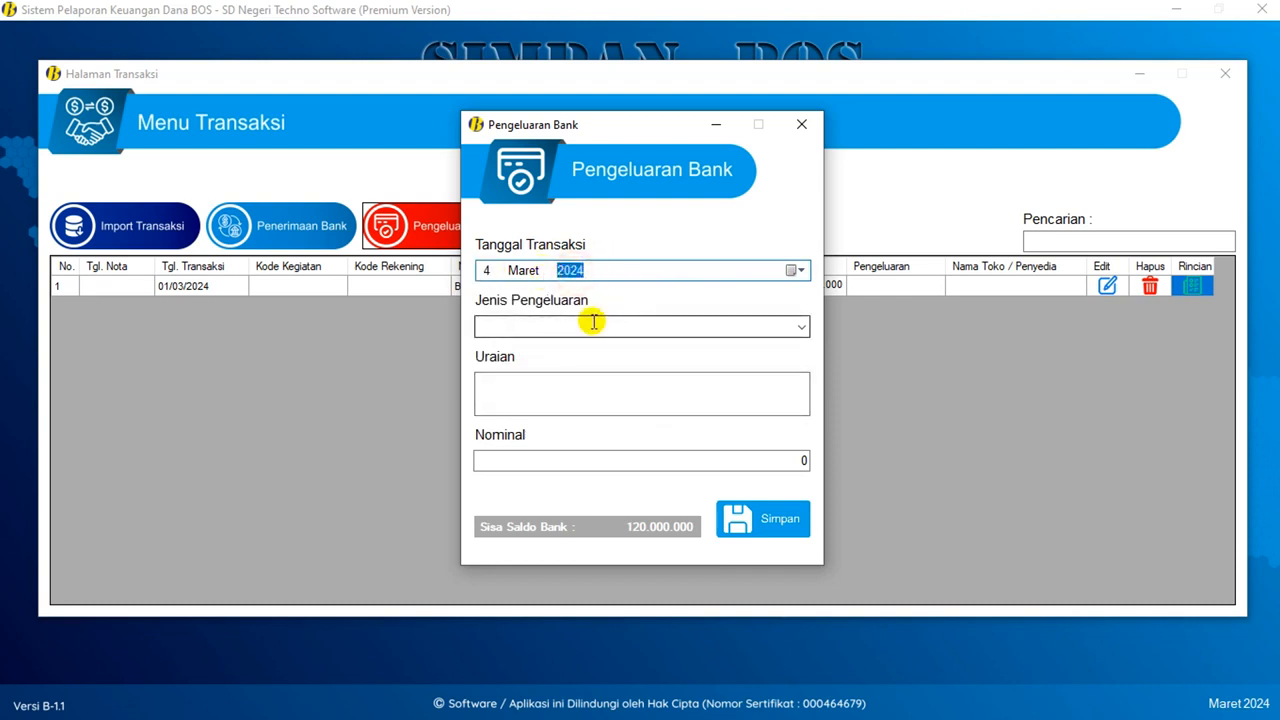
left_click(802, 327)
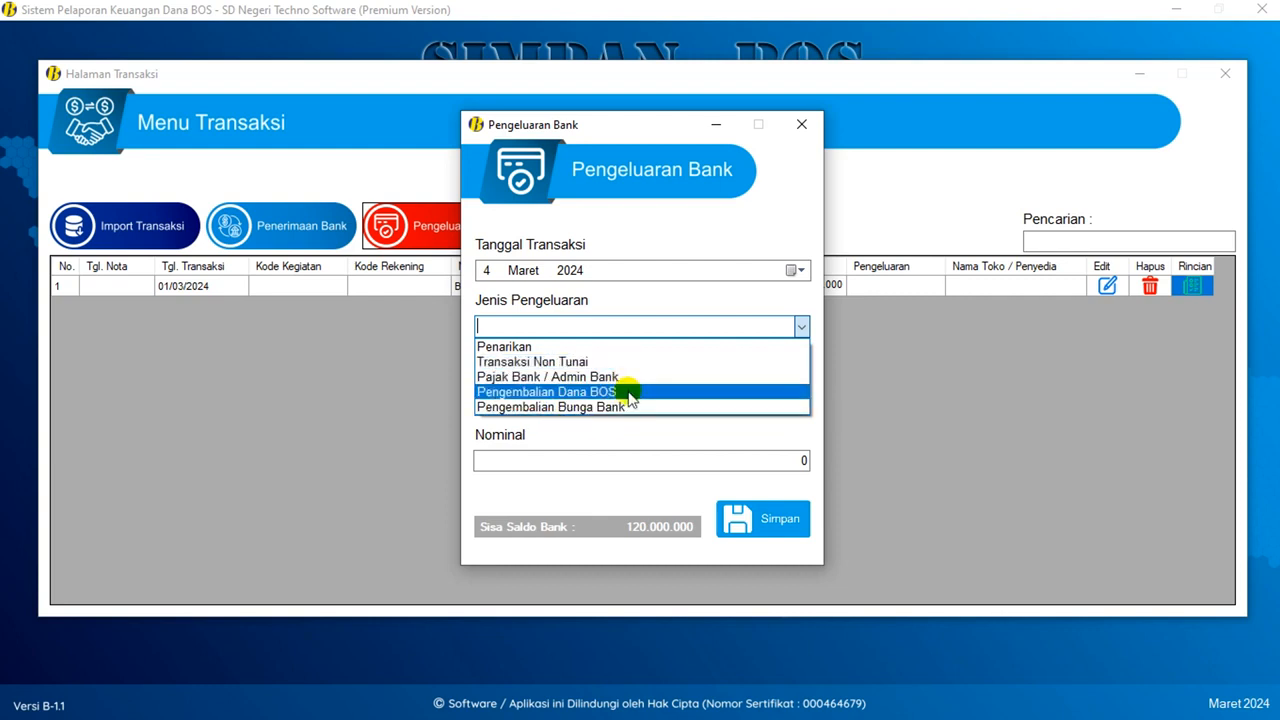
left_click(521, 349)
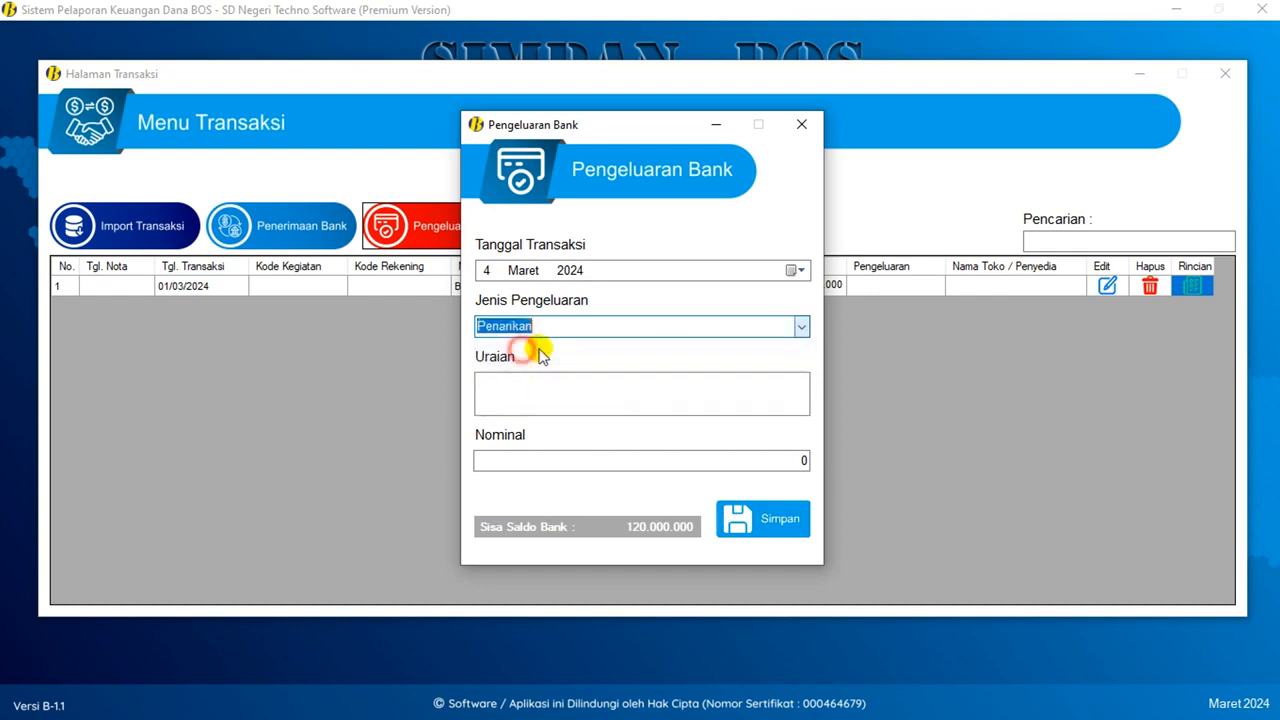
- Enter Uraian 'Penarikan Dana BOSP Tahap 1 2024 yang Ke-1' and Nominal 50.000.000, then save
left_click(531, 383)
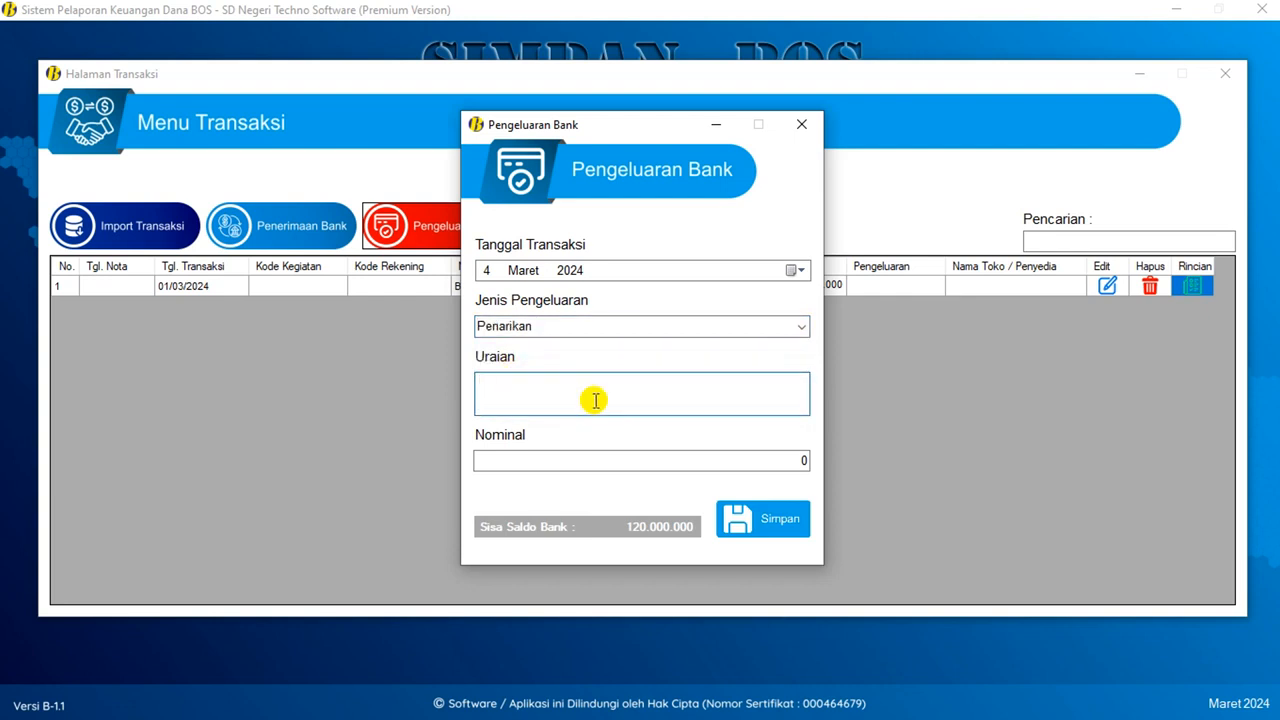
type("Pena")
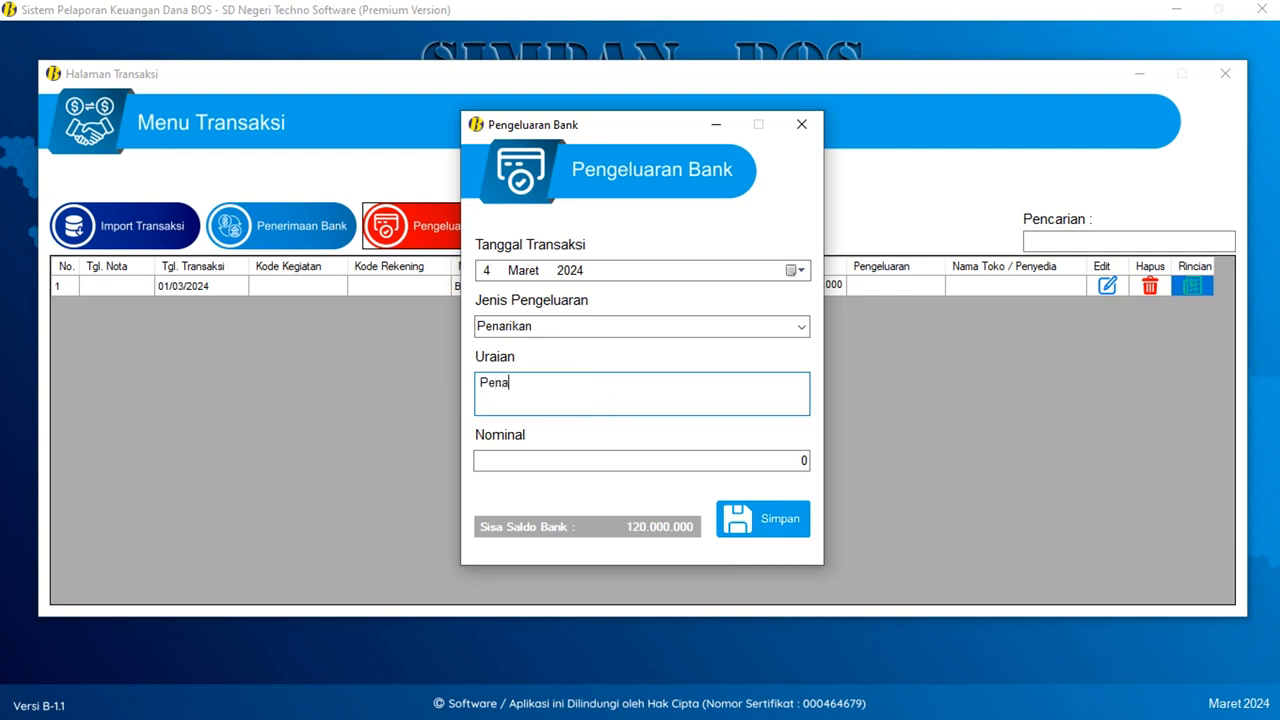
type("rikan Dana BOSP Tahap ")
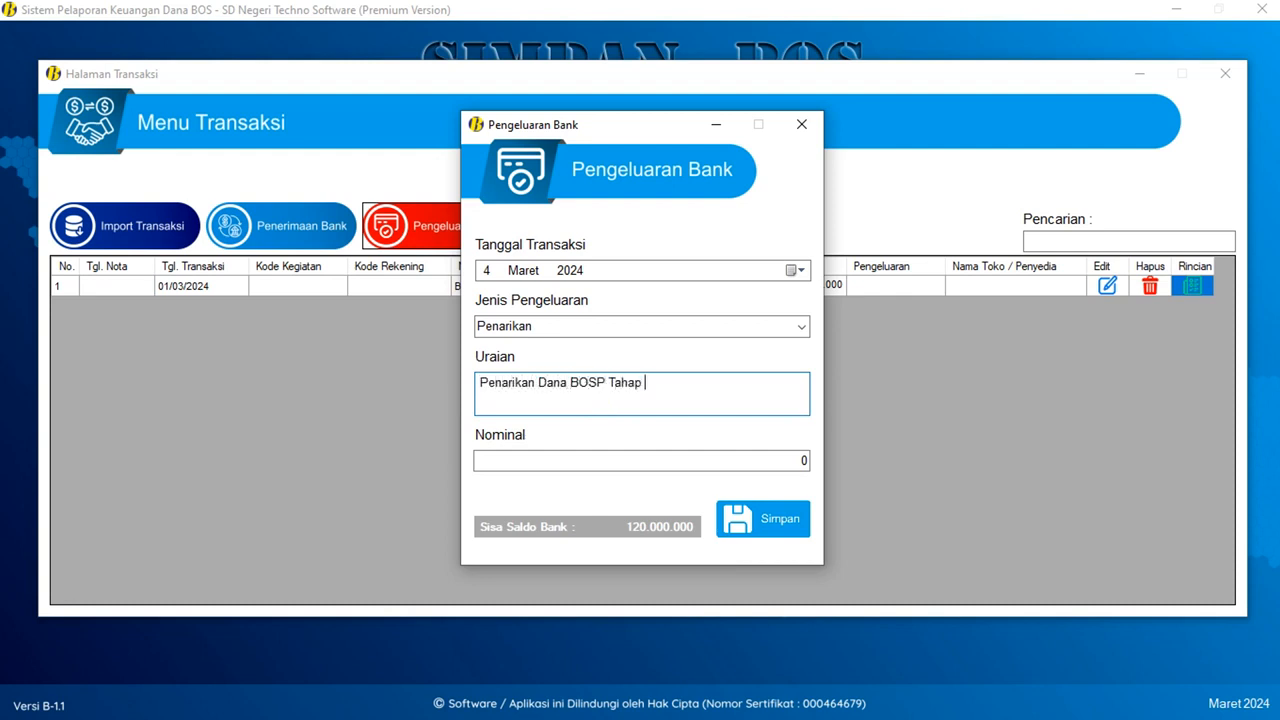
type("1 2024 yang Ke-1")
key("Tab")
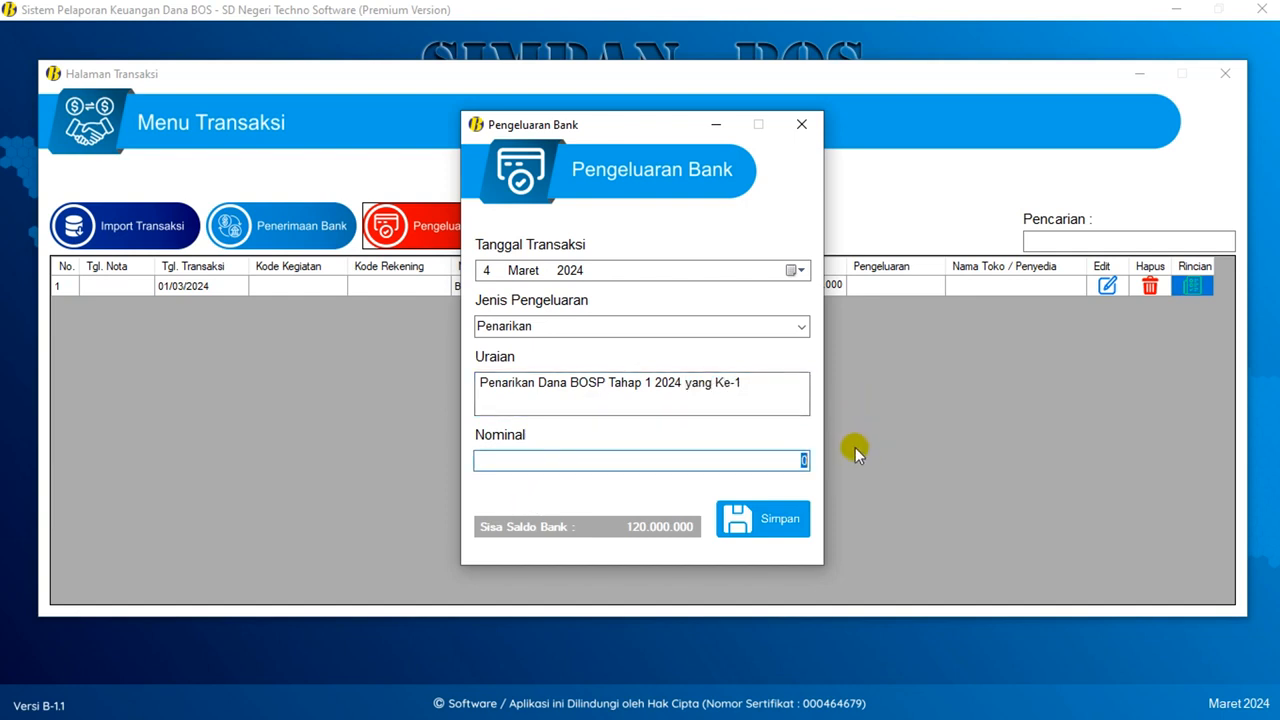
type("50000000")
key("Tab")
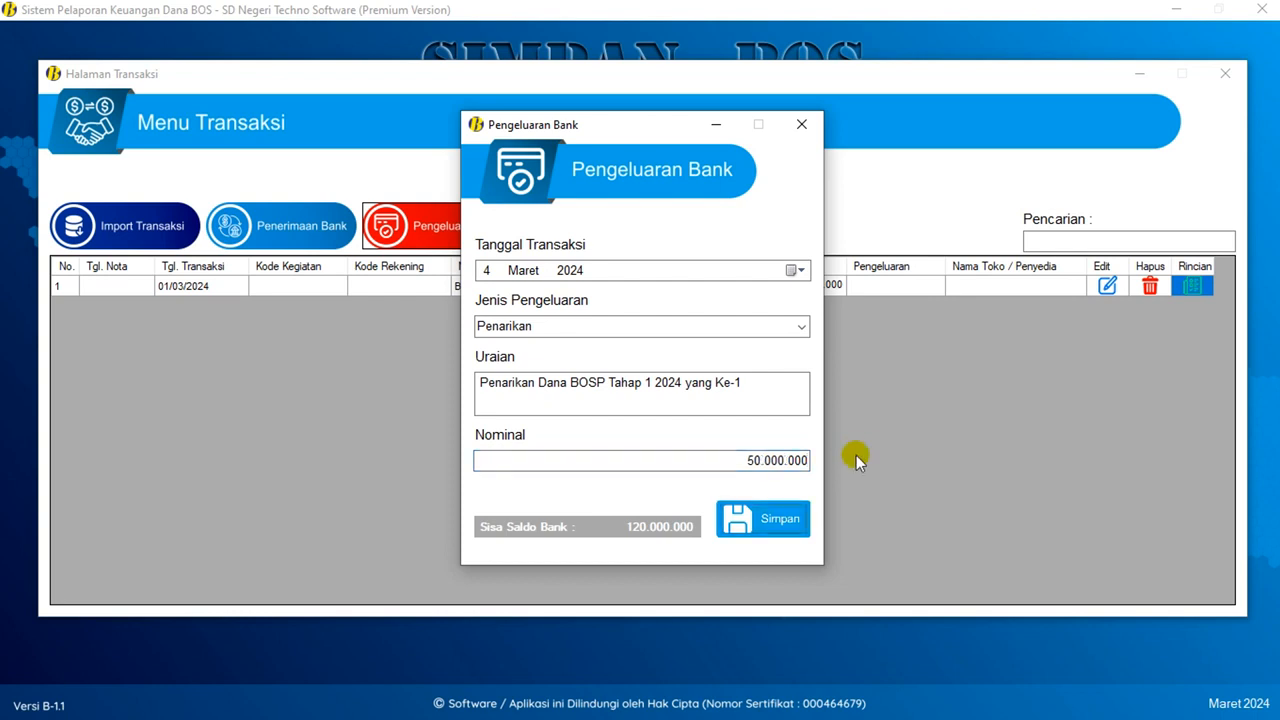
left_click(760, 461)
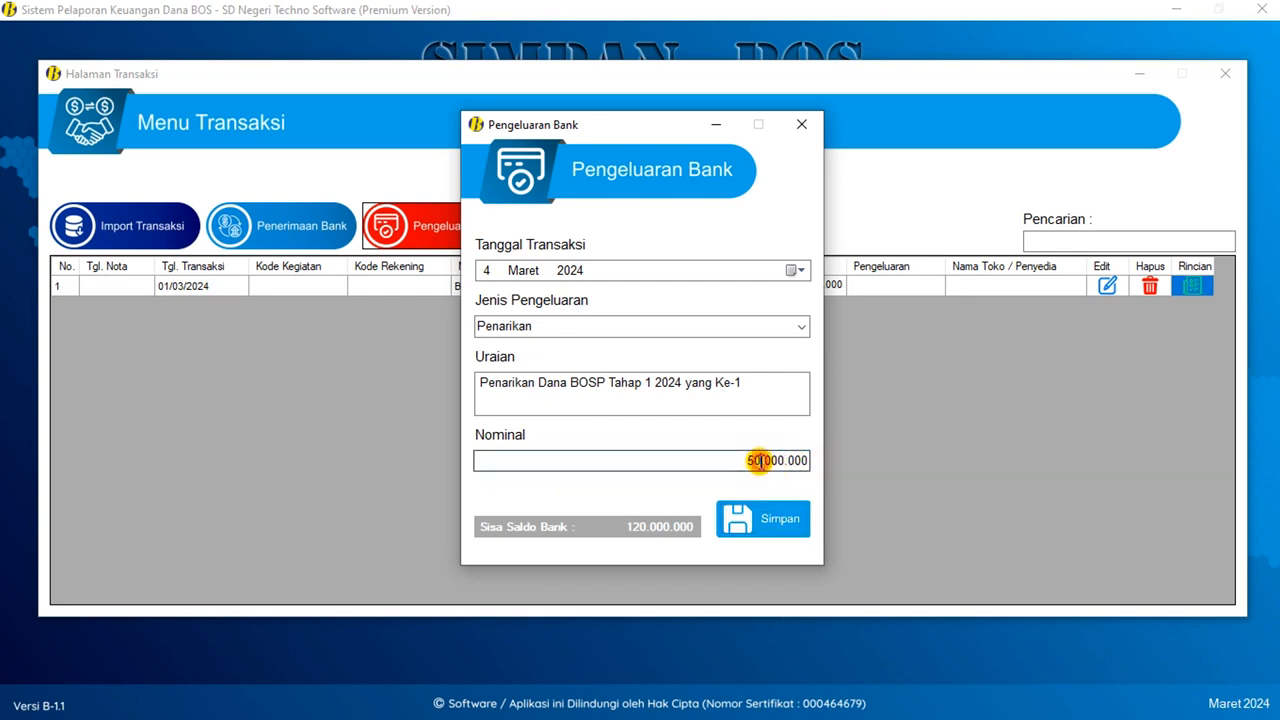
left_click(800, 538)
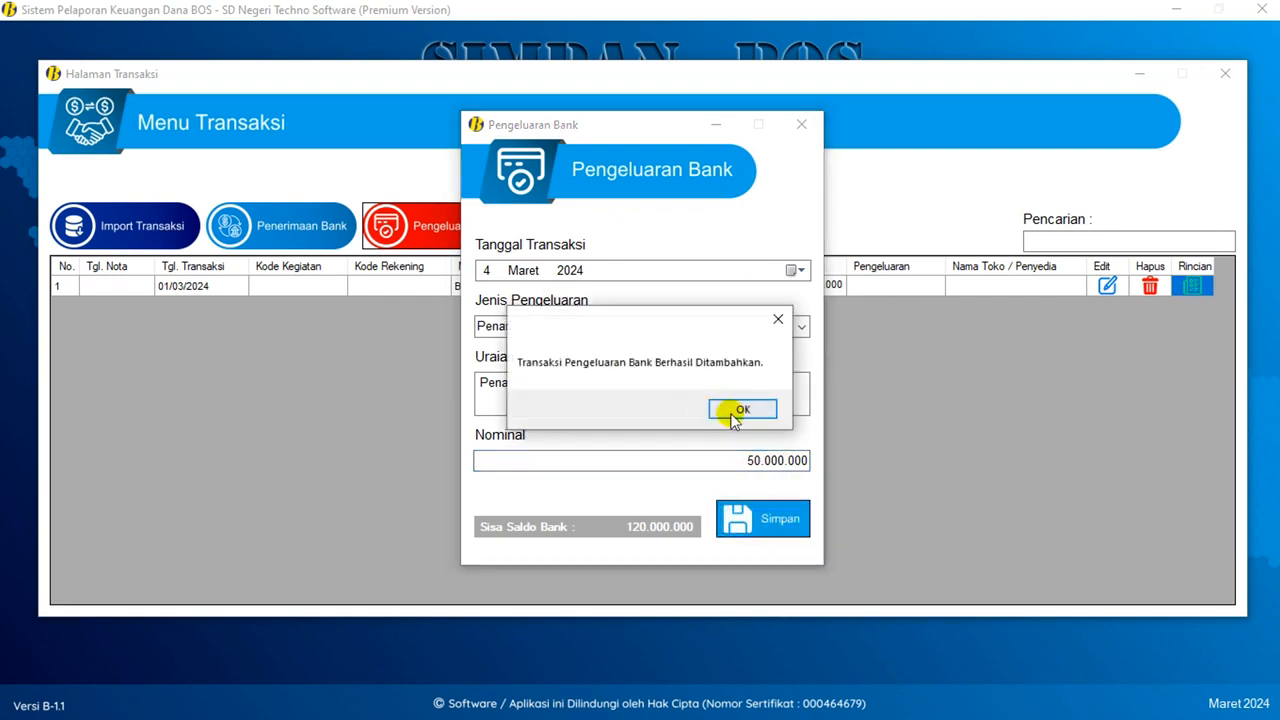
left_click(740, 411)
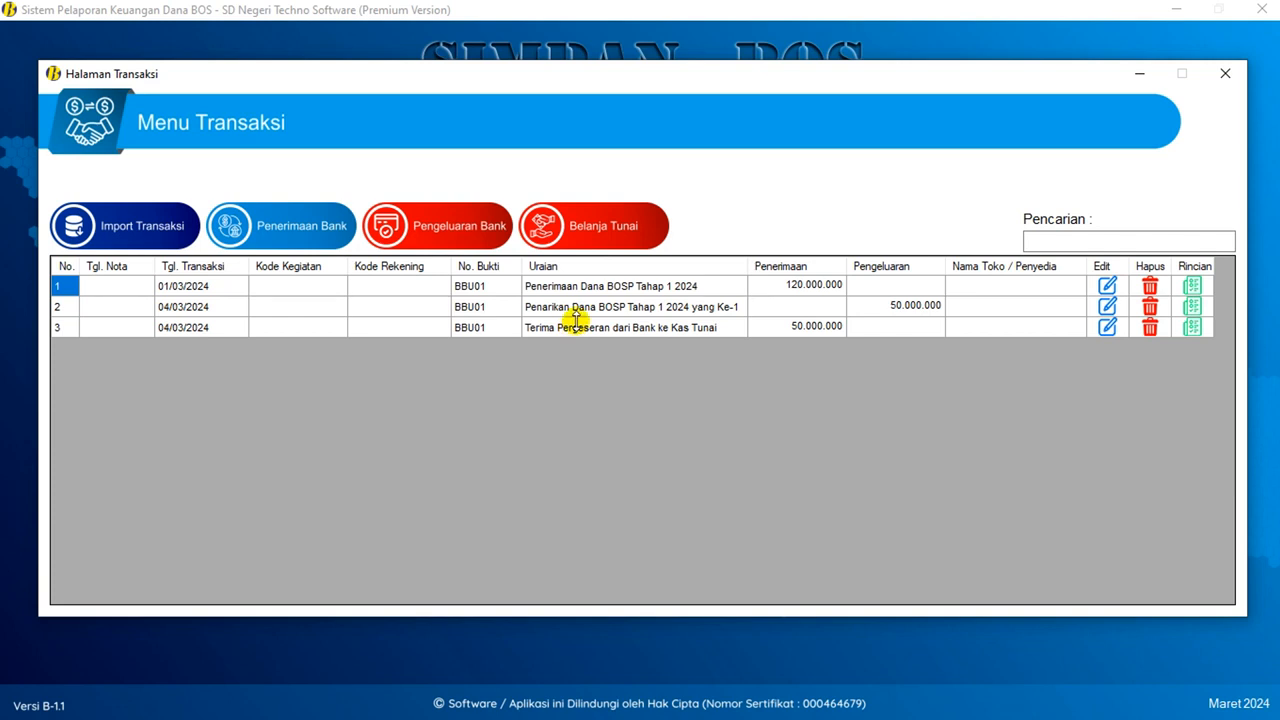
left_click(585, 328)
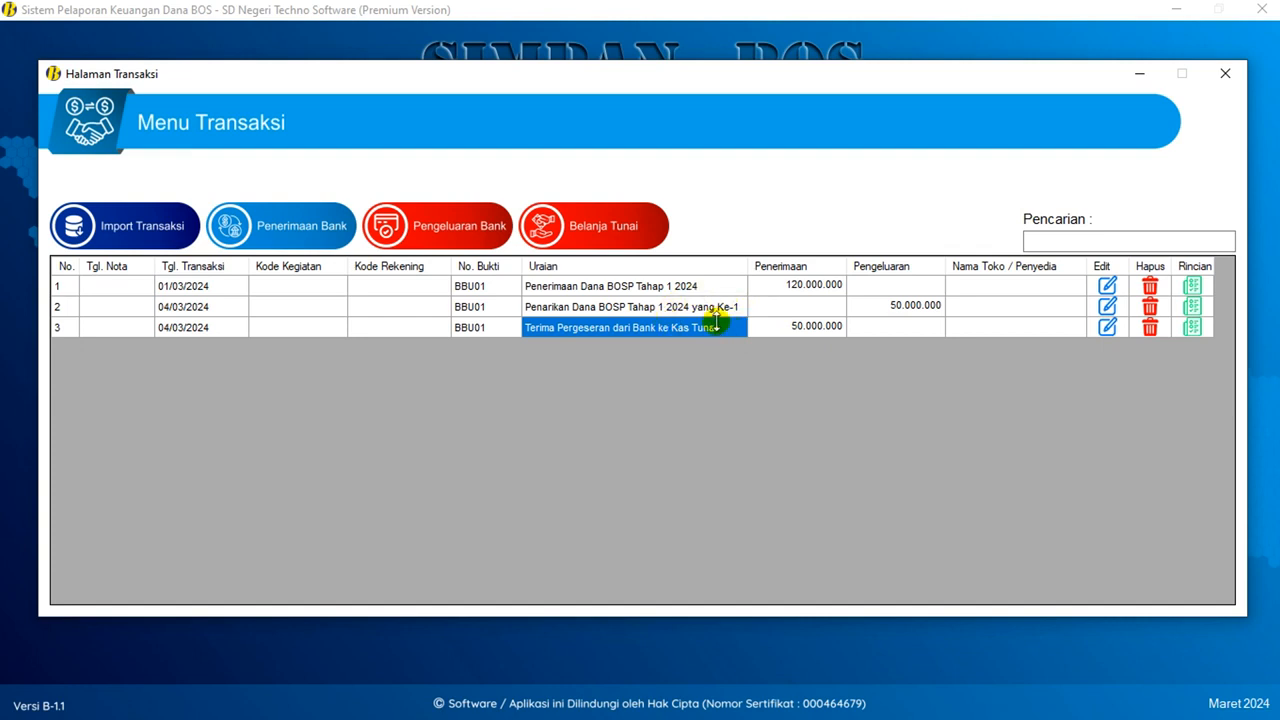
left_click(668, 230)
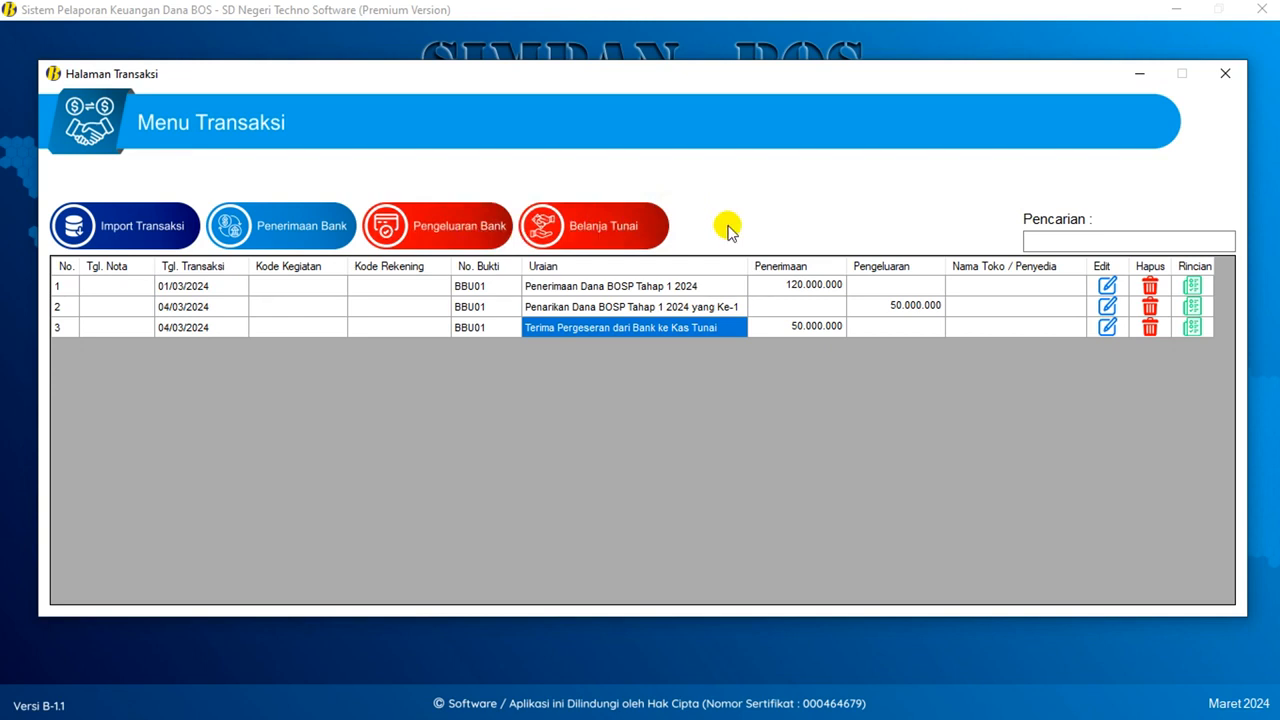
- Review the Import Transaksi modes without importing, then bring up the Belanja Tunai form
left_click(148, 228)
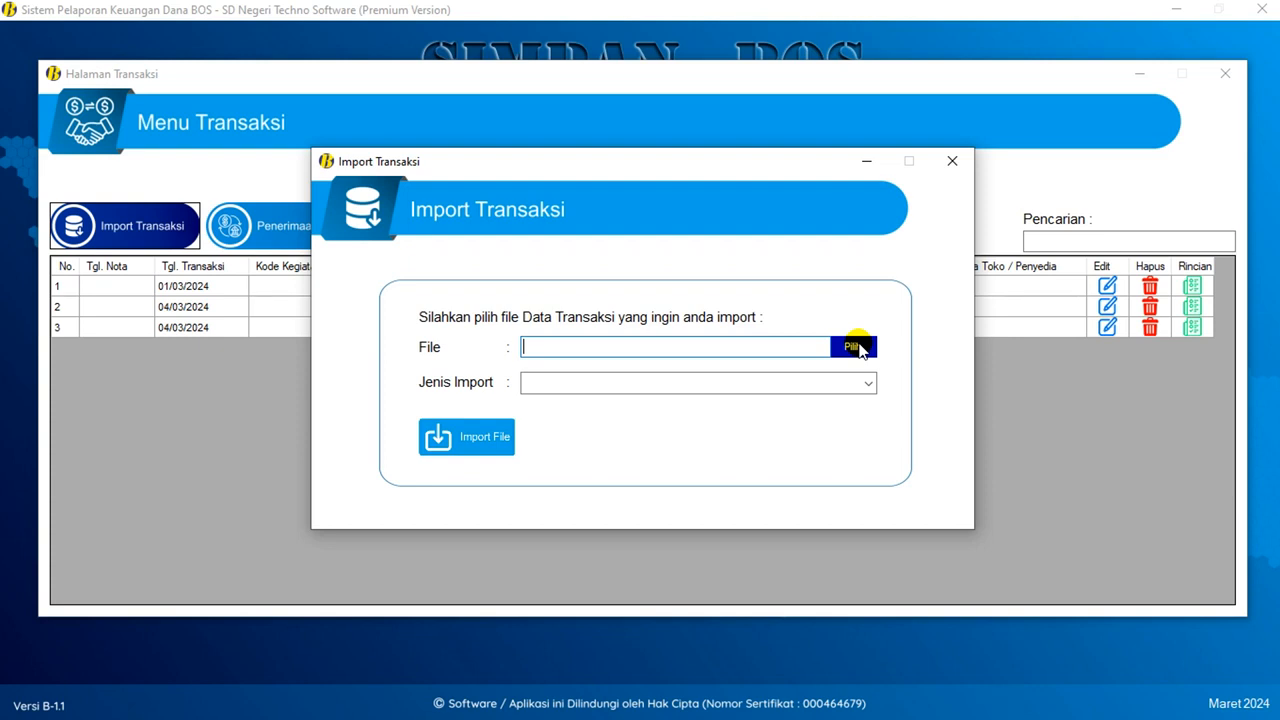
left_click(866, 384)
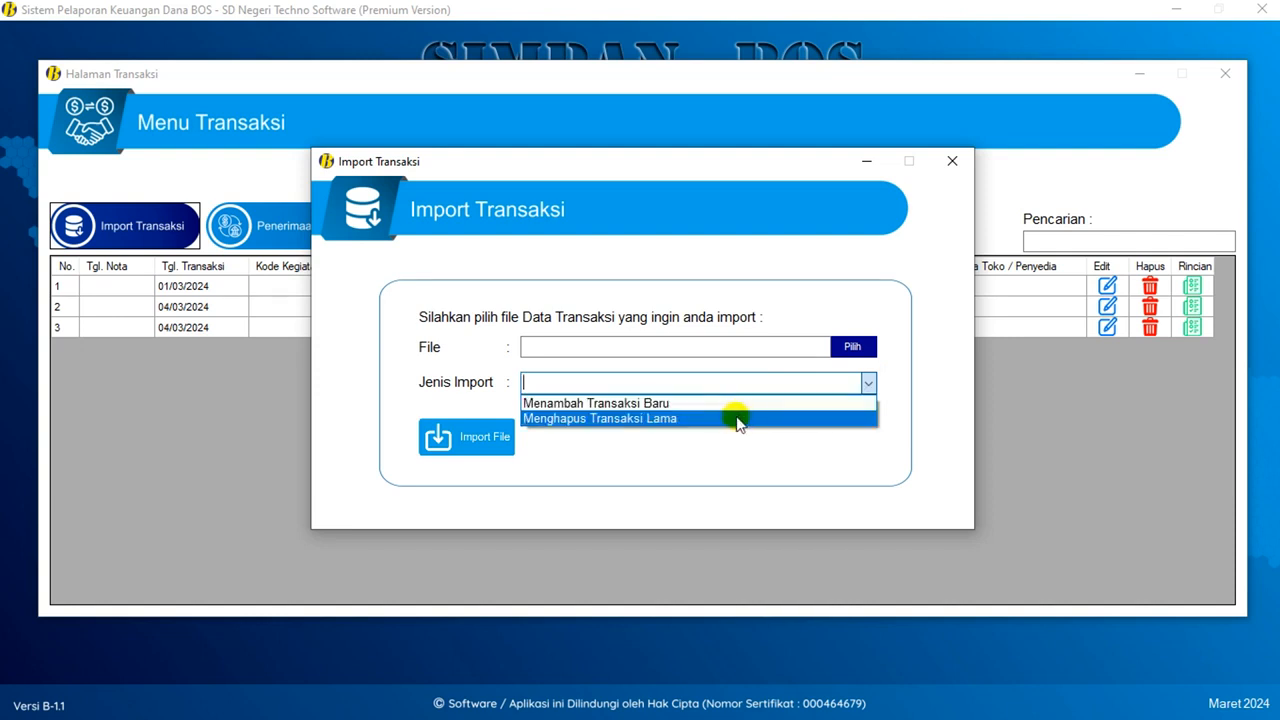
left_click(490, 350)
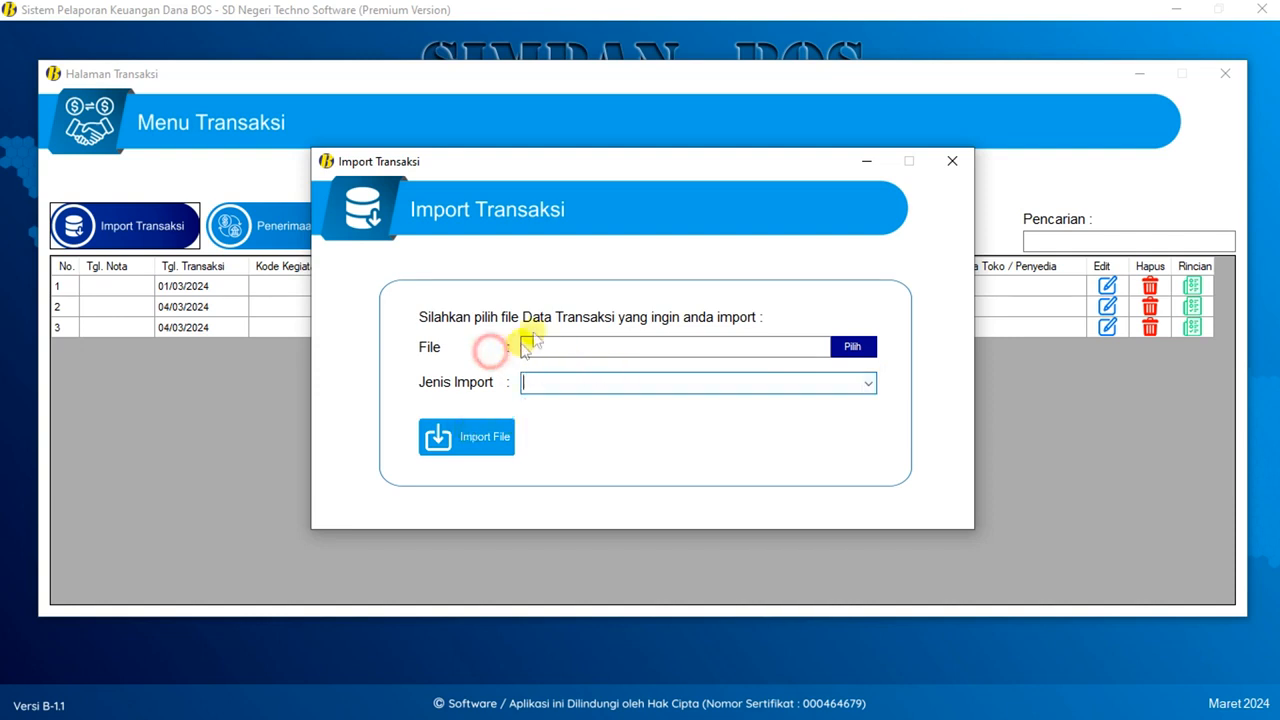
left_click(952, 161)
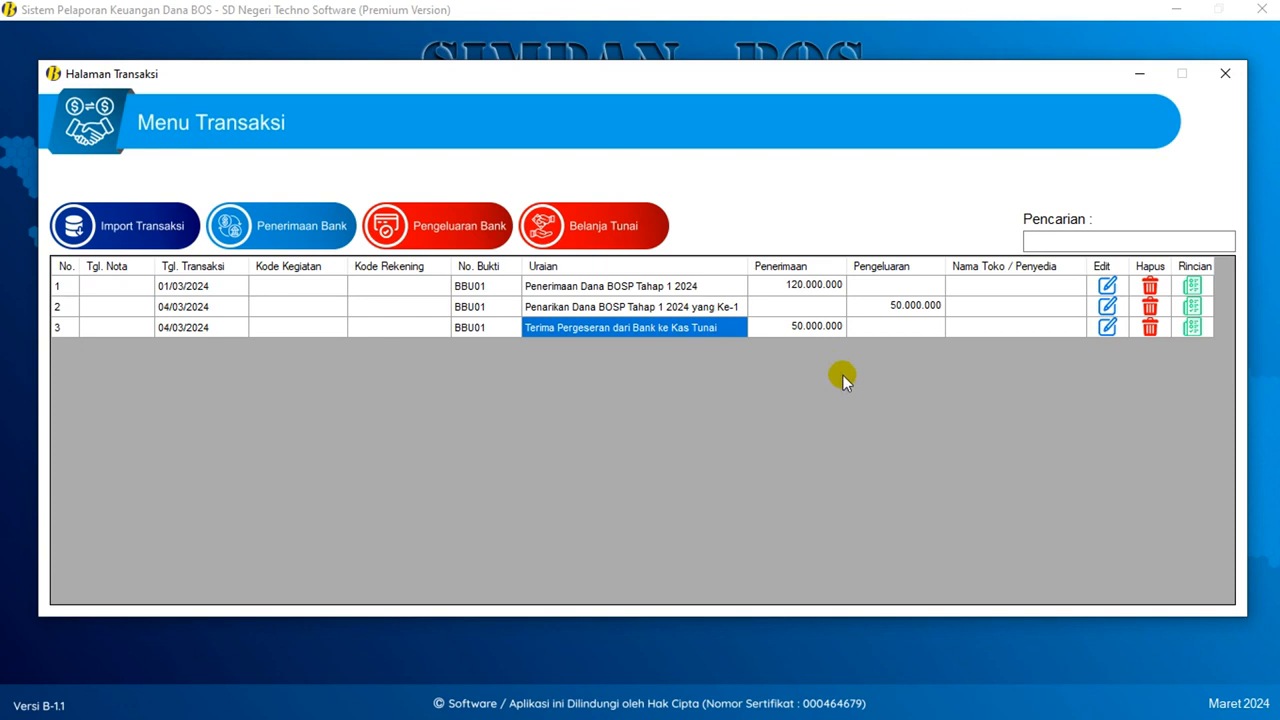
left_click(584, 226)
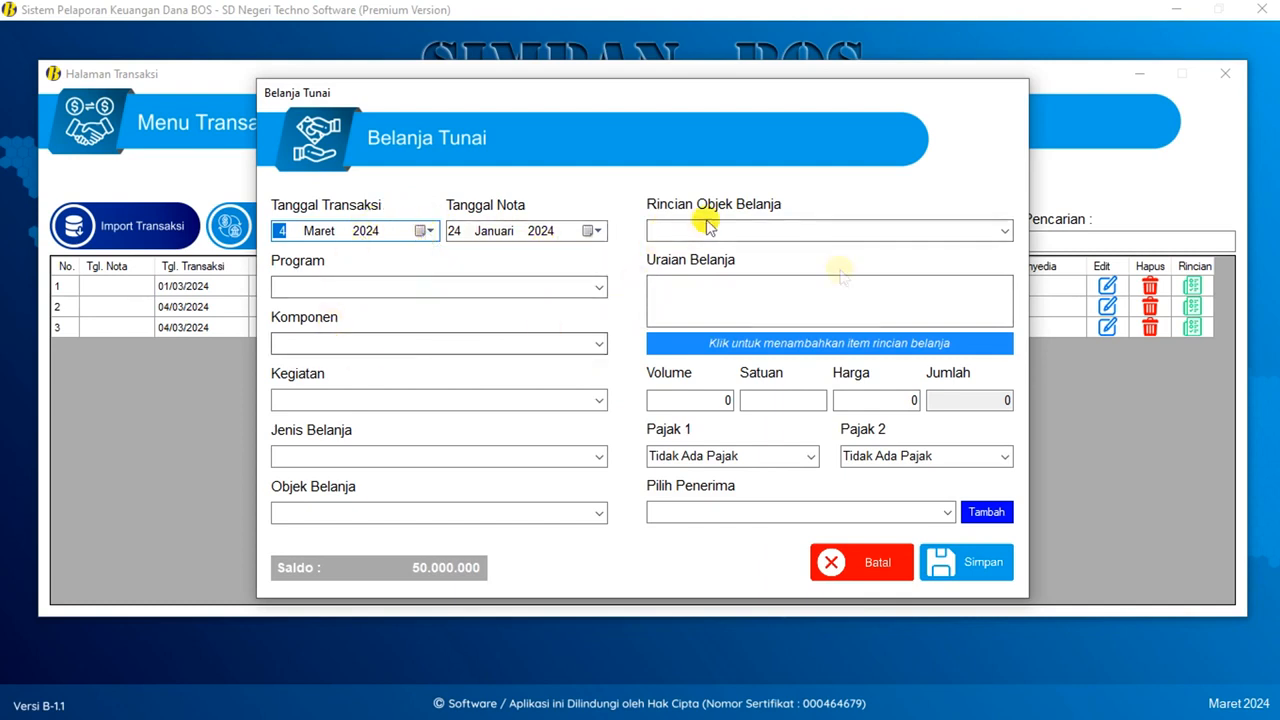
- Cancel Belanja Tunai, pick Transaksi Non Tunai under Pengeluaran Bank, and cancel that form too
left_click(835, 562)
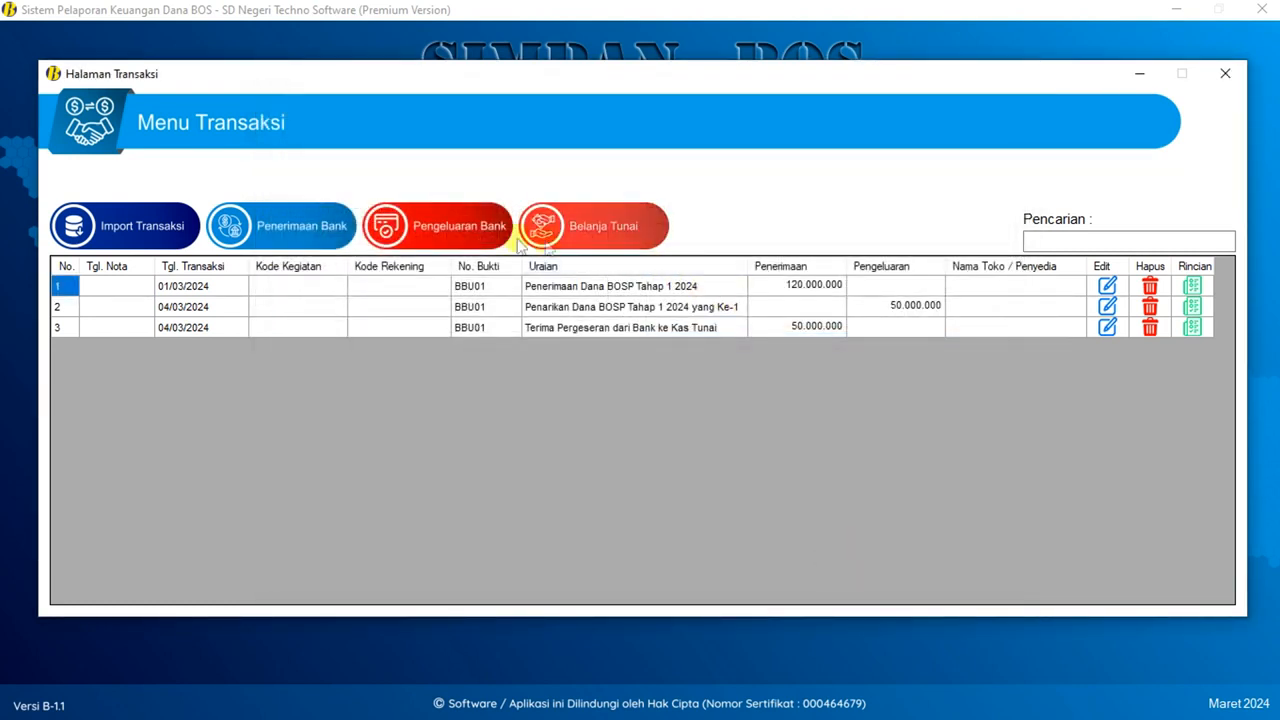
left_click(460, 226)
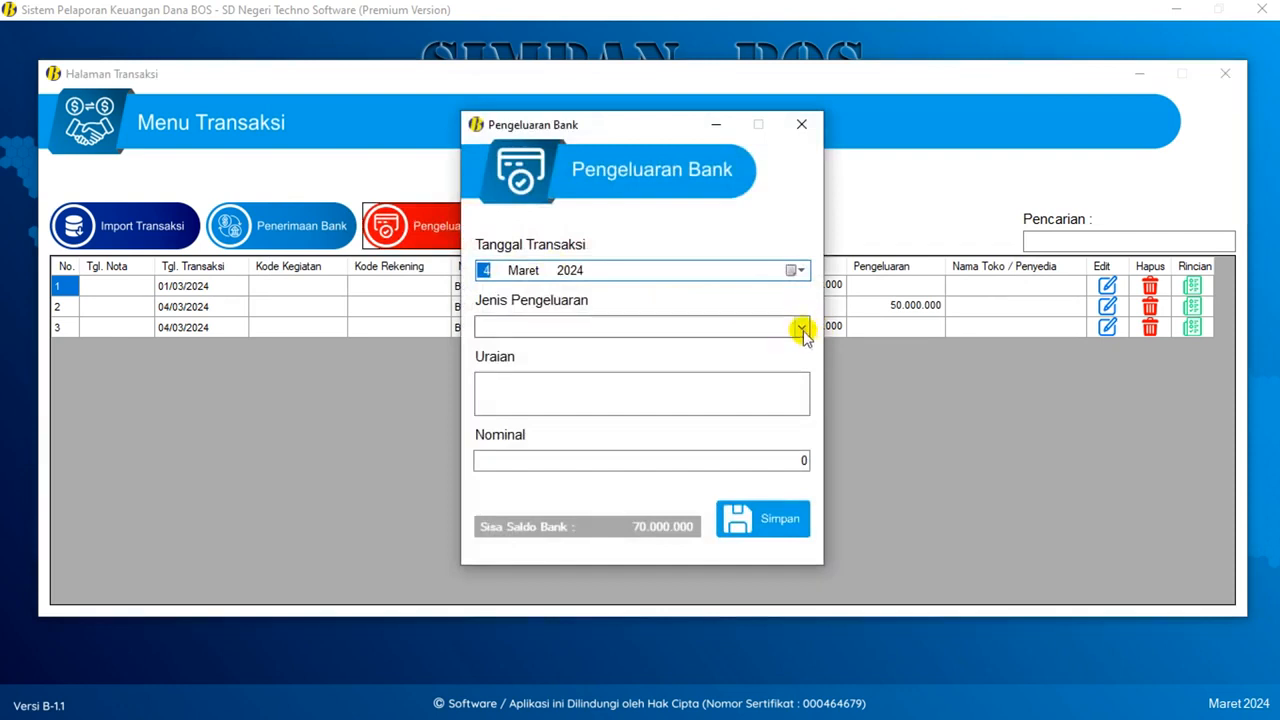
left_click(801, 328)
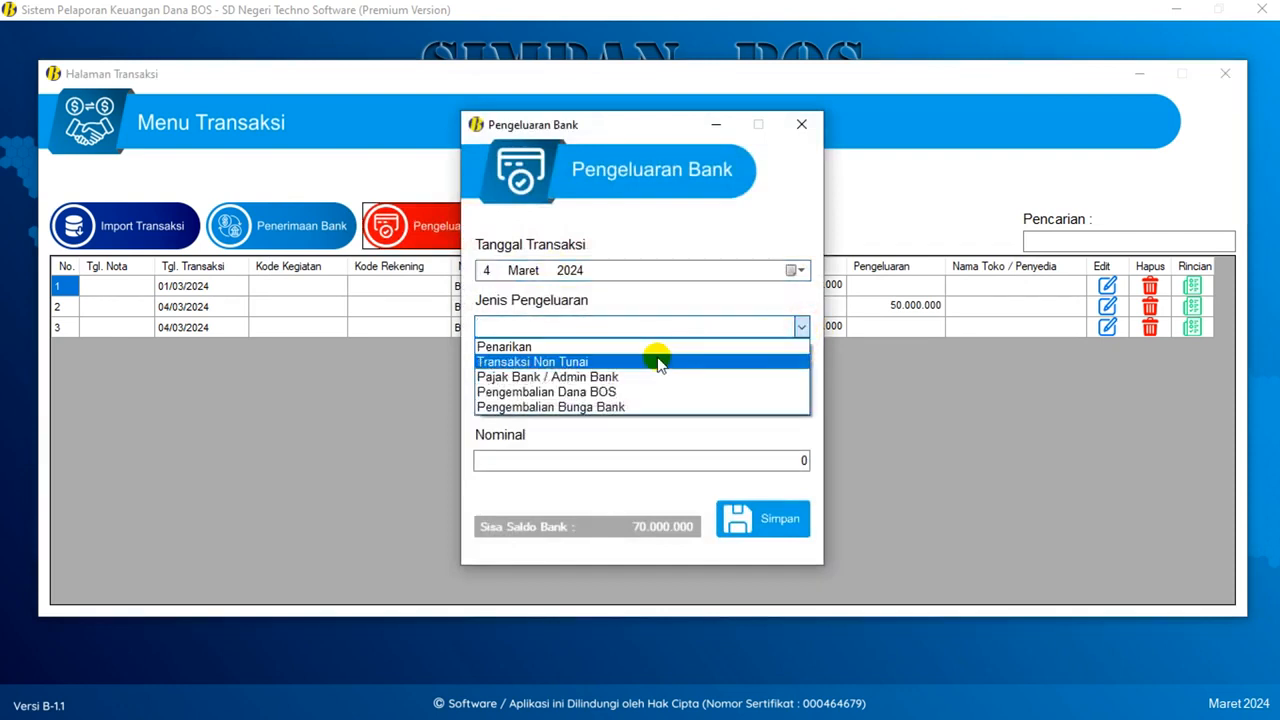
left_click(658, 362)
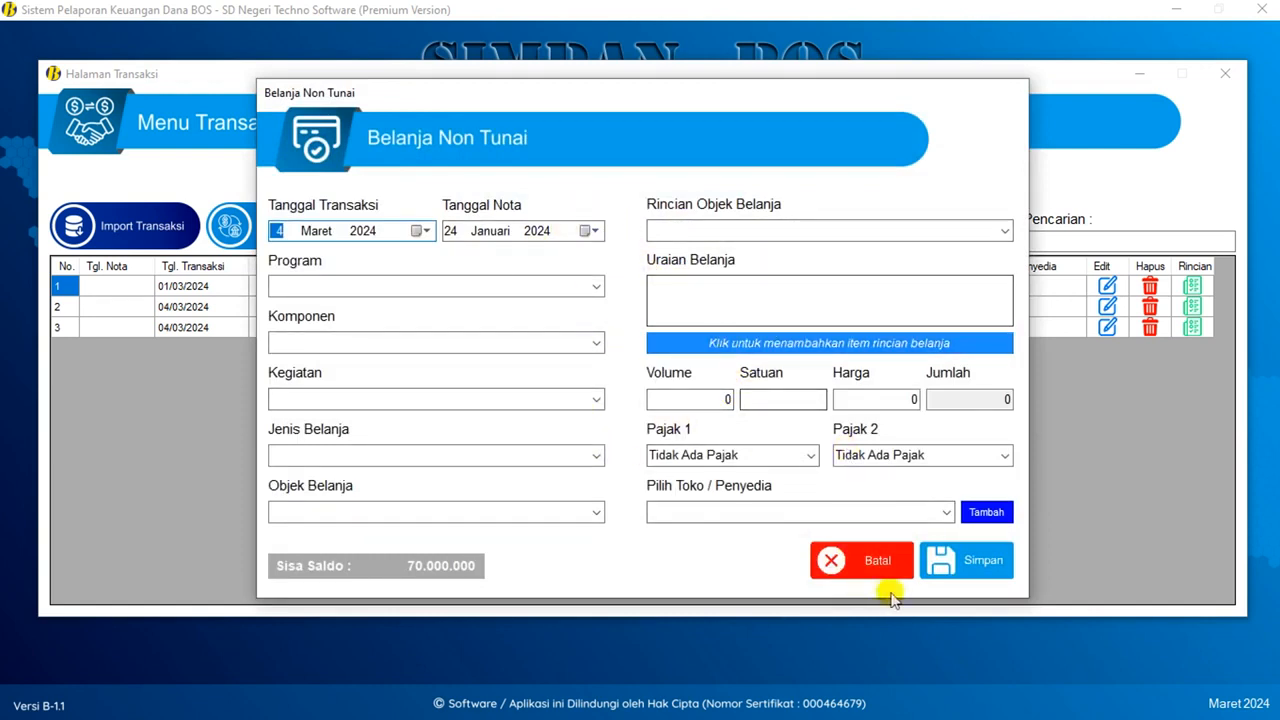
left_click(880, 561)
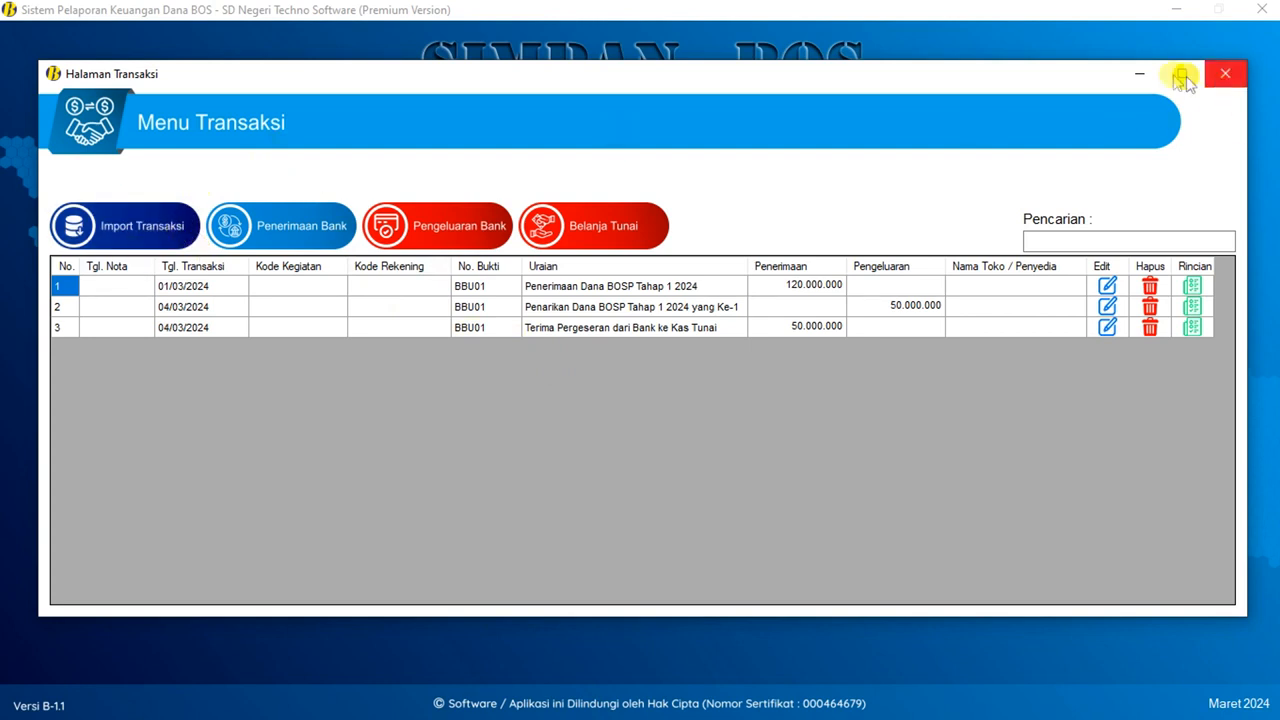
- Close the Halaman Transaksi page and switch to the File Explorer window
left_click(1225, 73)
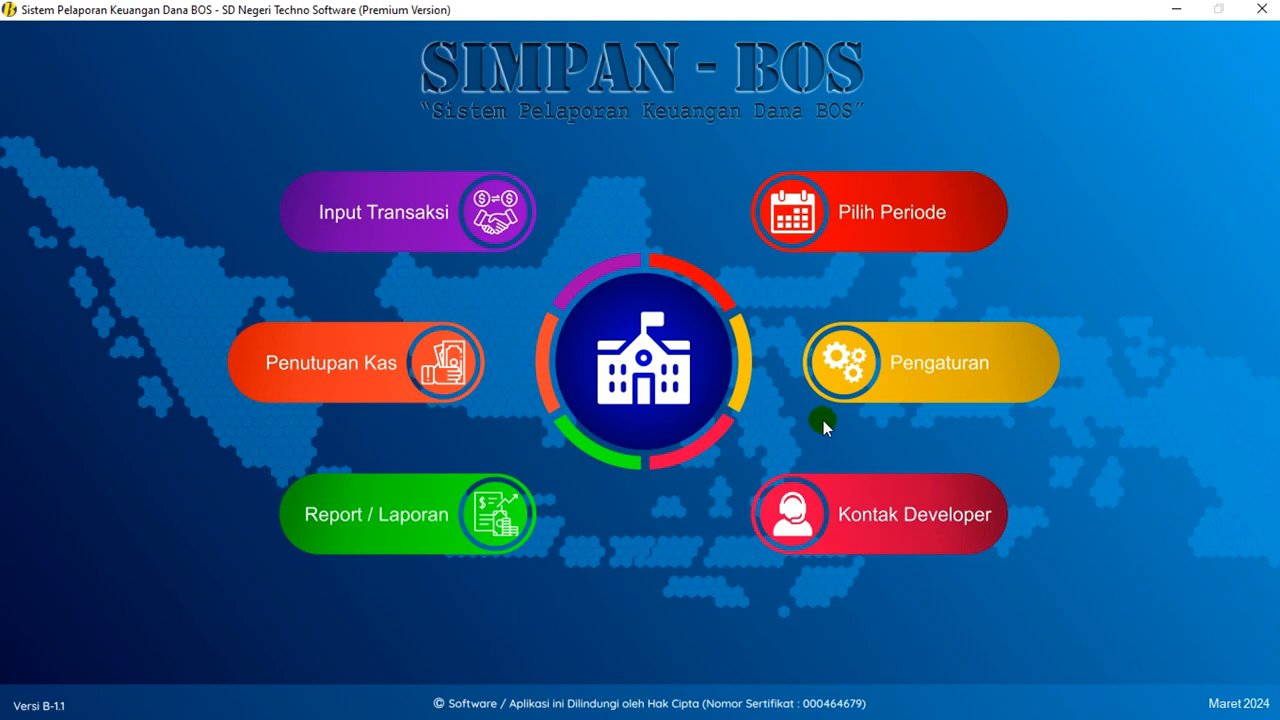
key("super")
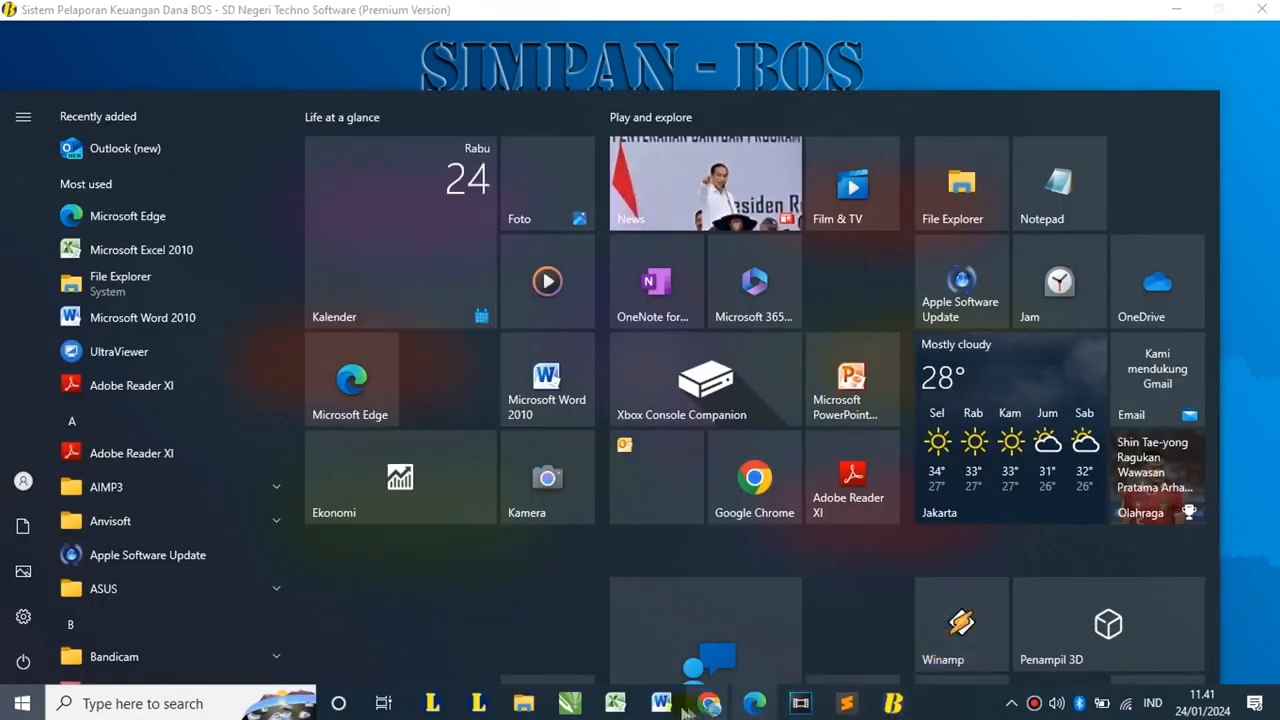
mouse_move(523, 705)
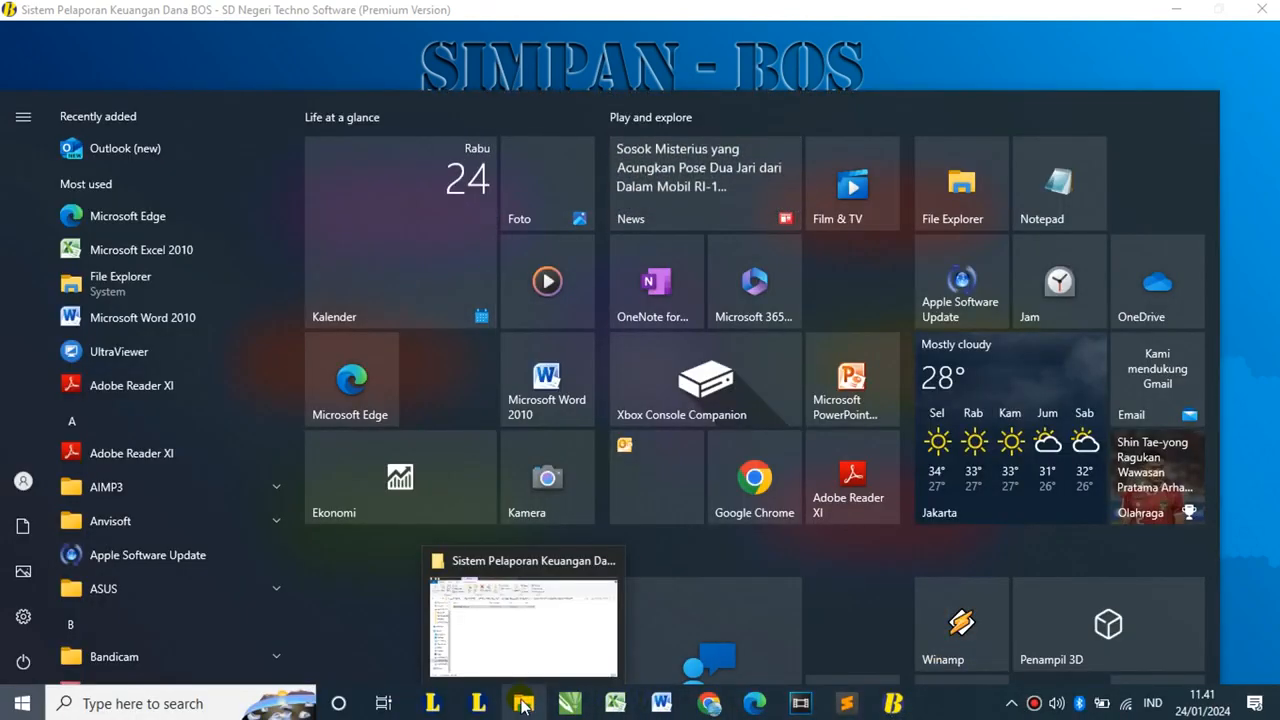
left_click(523, 630)
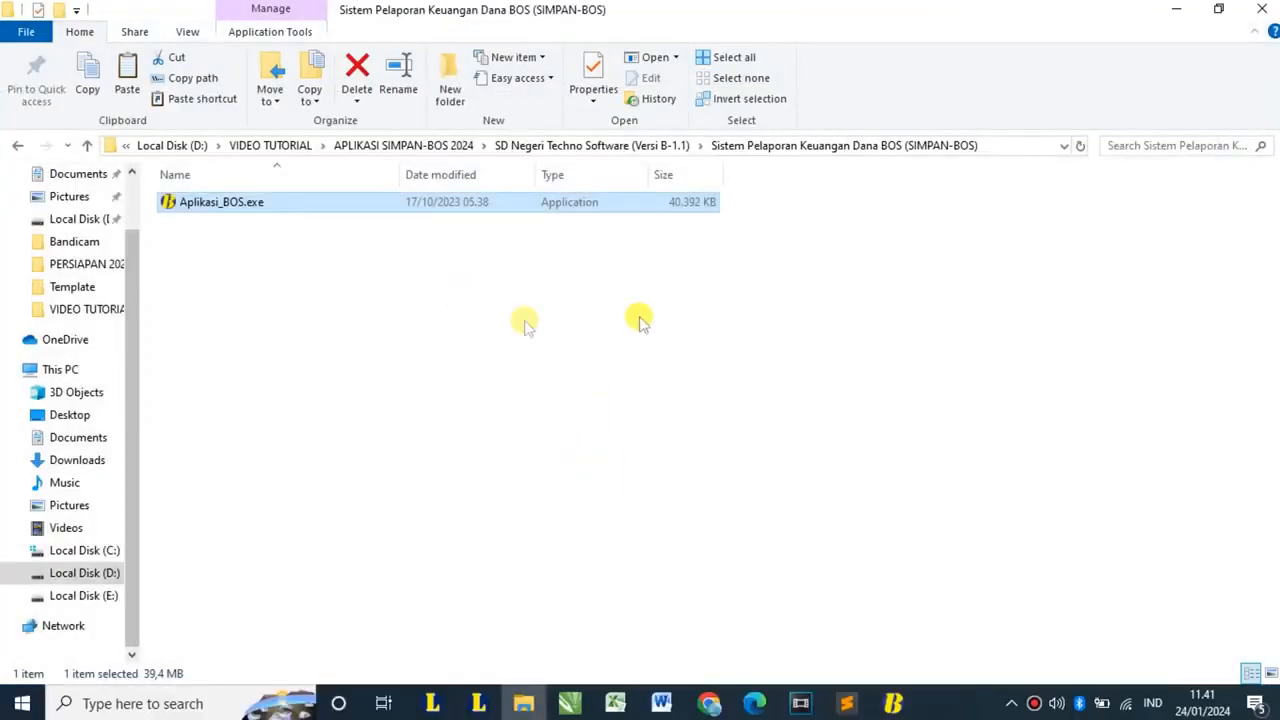
- Go up to the SD Negeri Techno Software folder and open Template Import Data SIMPAN-BOS.xlsx
left_click(17, 145)
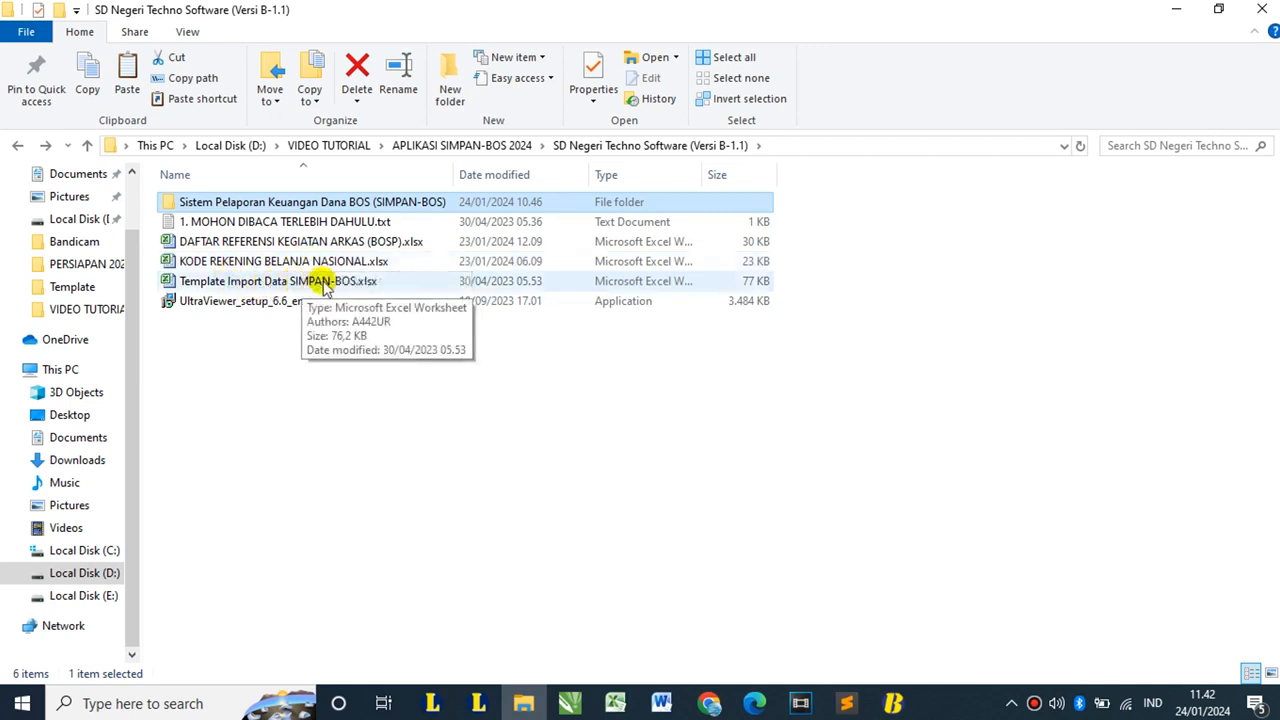
left_click(323, 284)
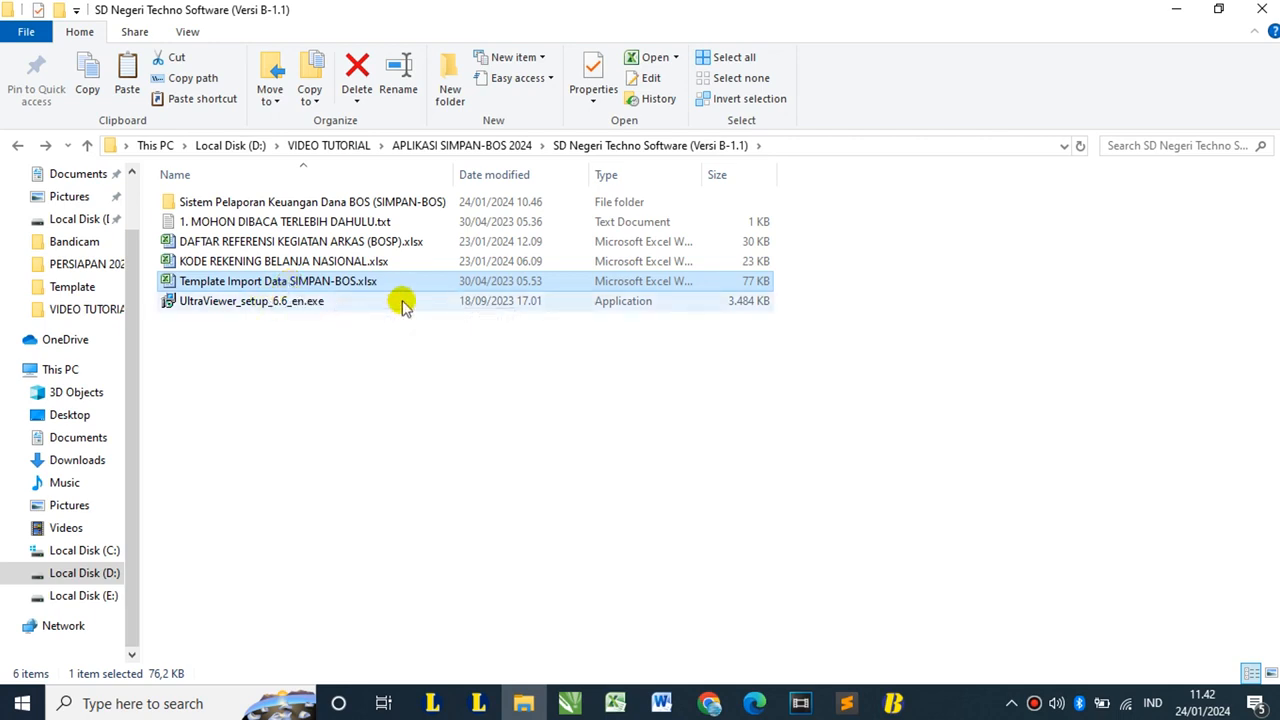
left_click(368, 261)
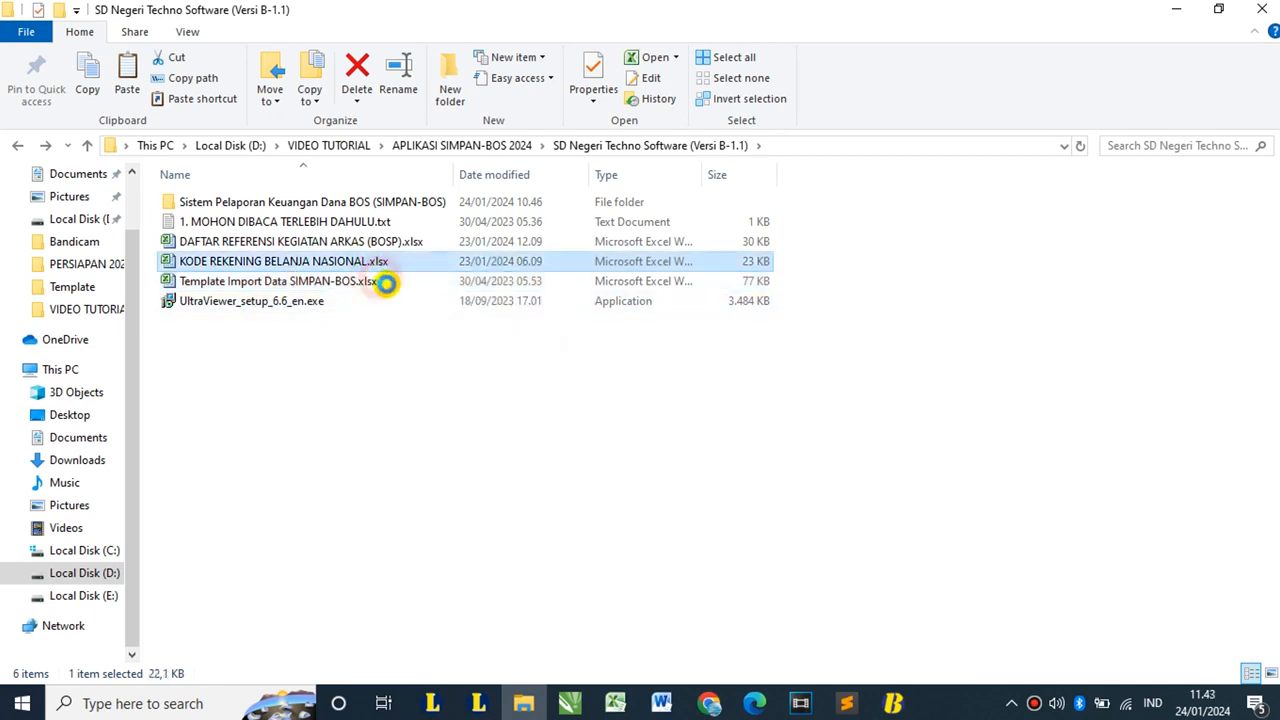
left_click(386, 283)
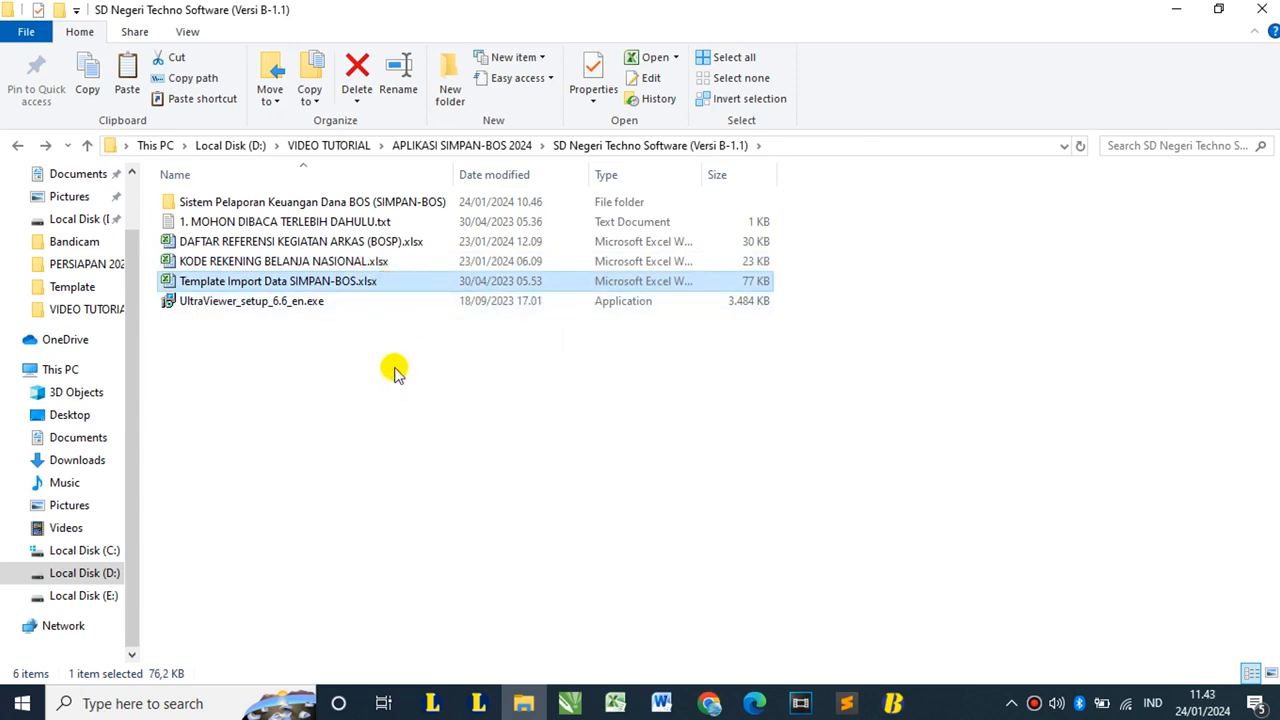
double_click(367, 284)
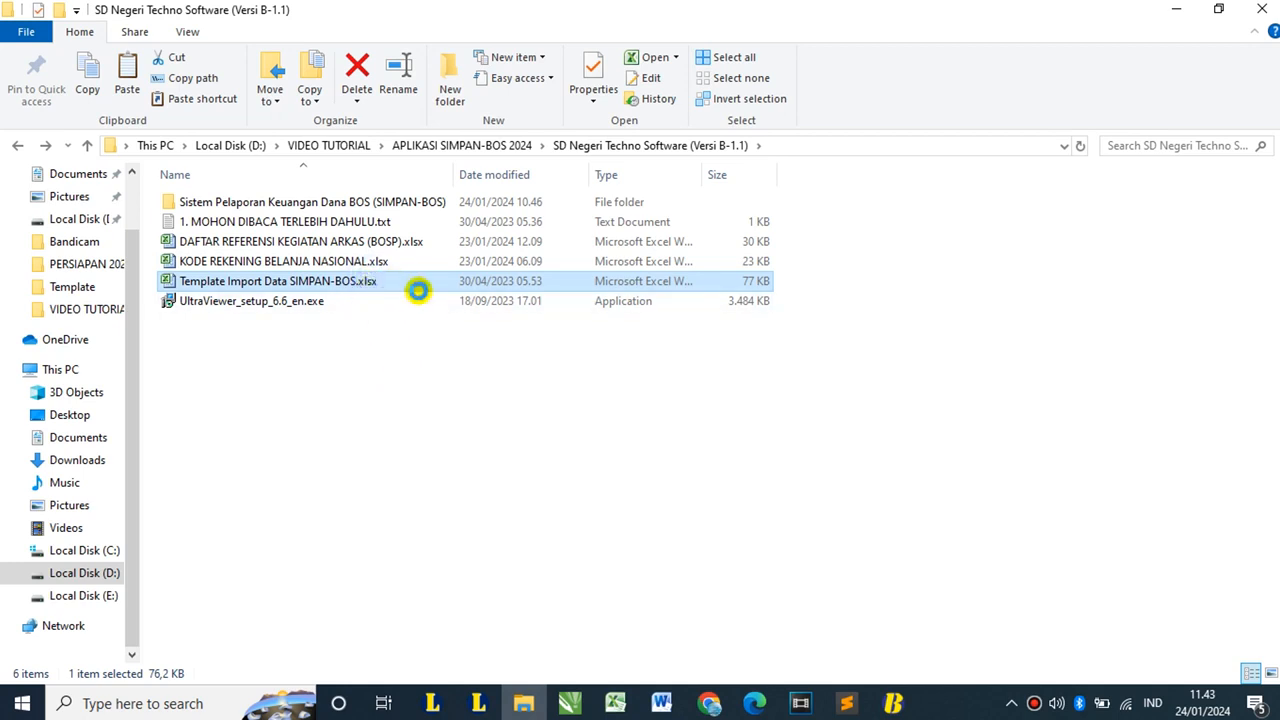
- Duplicate the template and rename the copy 'Template Import Data SIMPAN-BOS (Maret).xlsx'
right_click(418, 290)
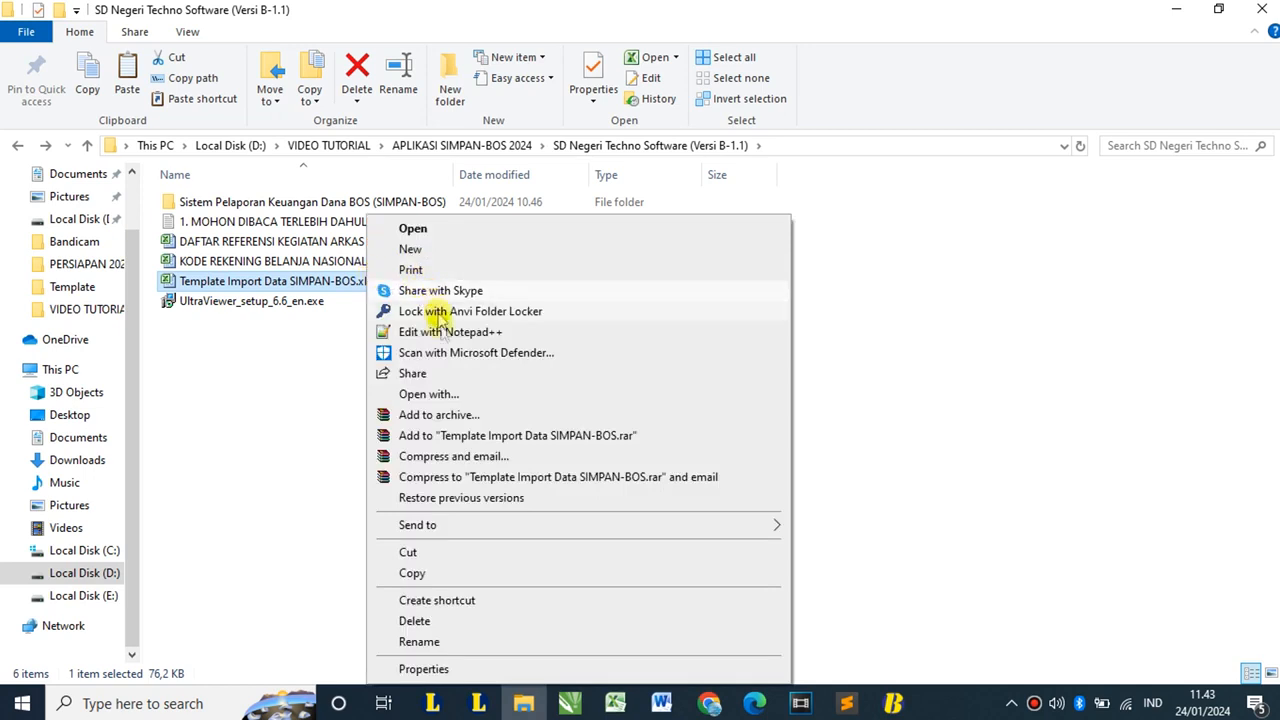
left_click(418, 573)
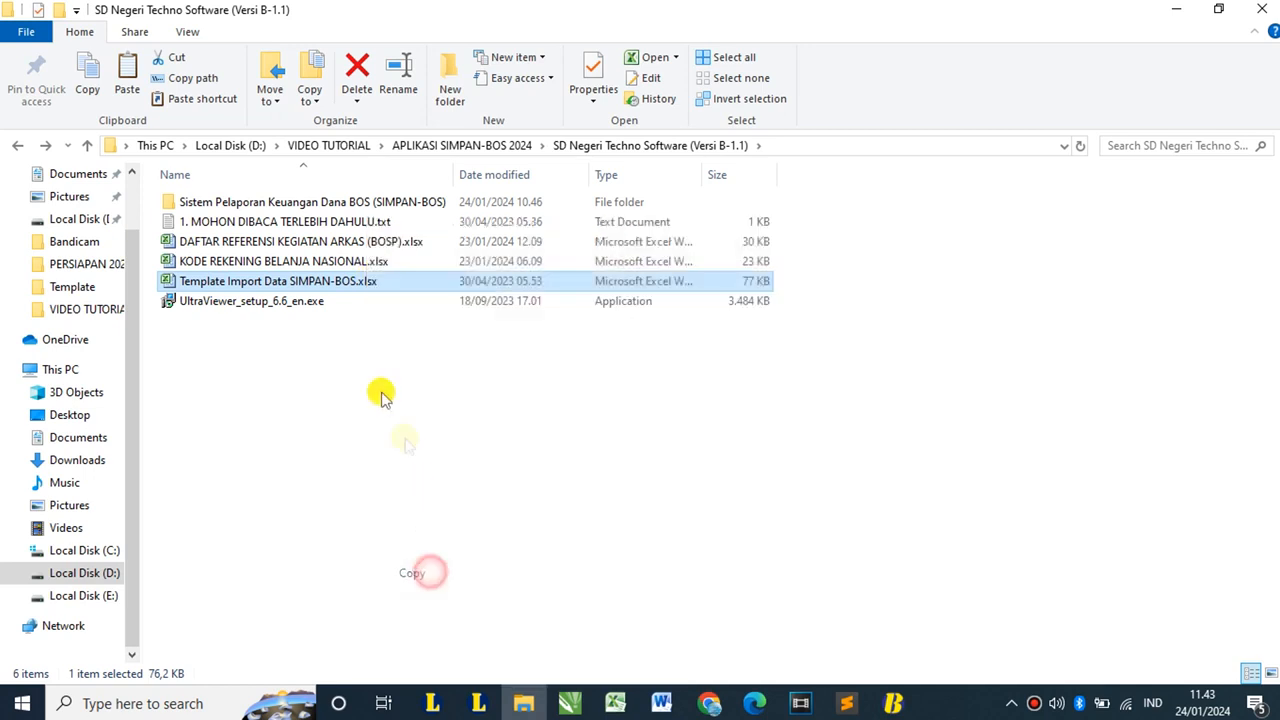
right_click(370, 343)
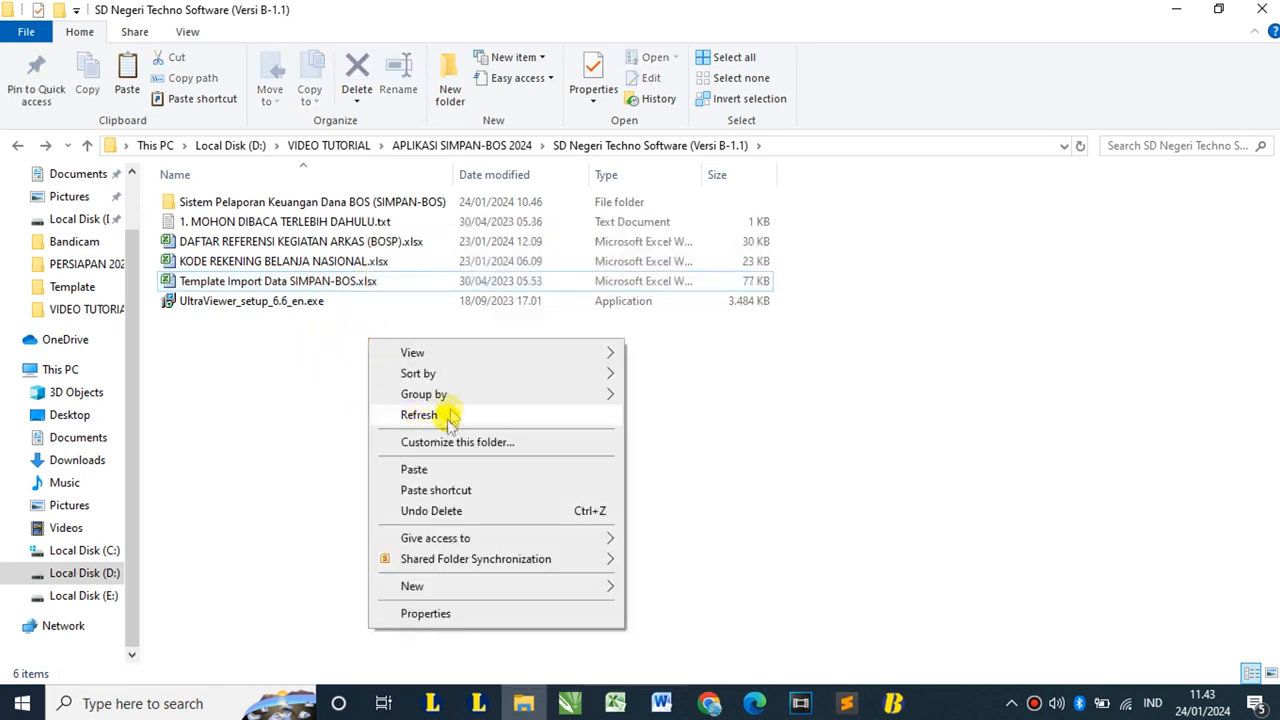
left_click(414, 470)
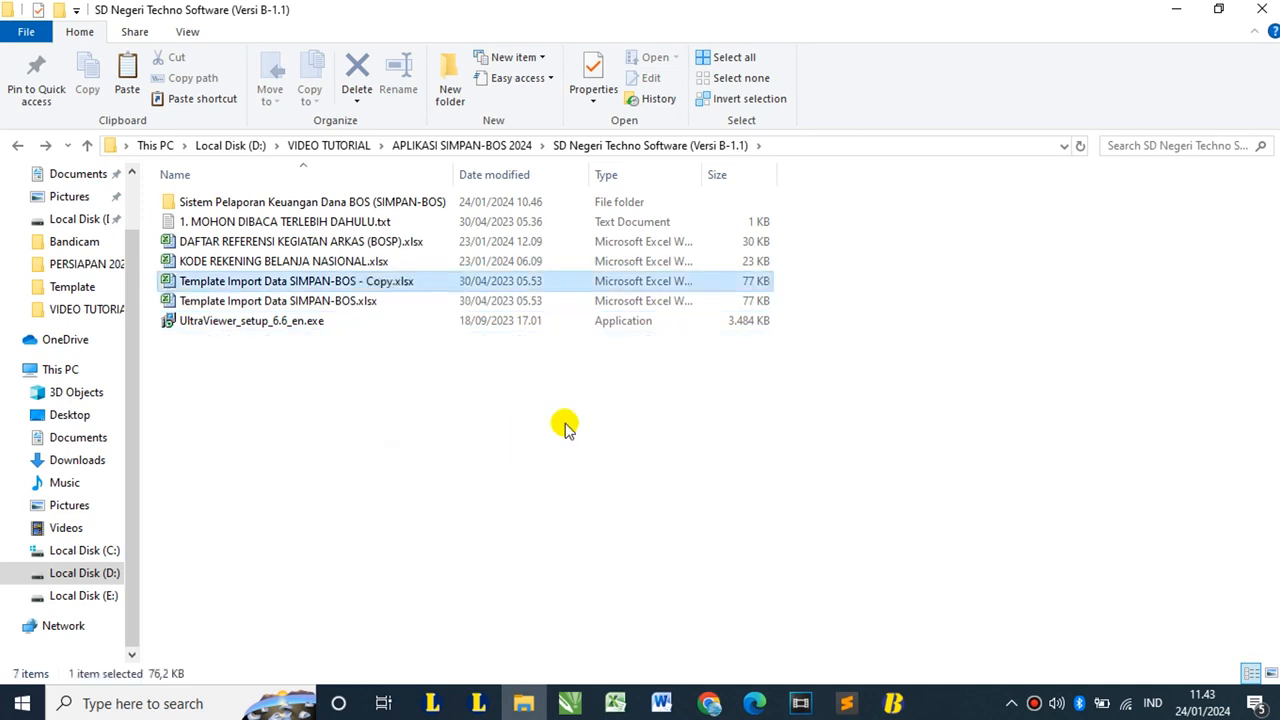
left_click(392, 286)
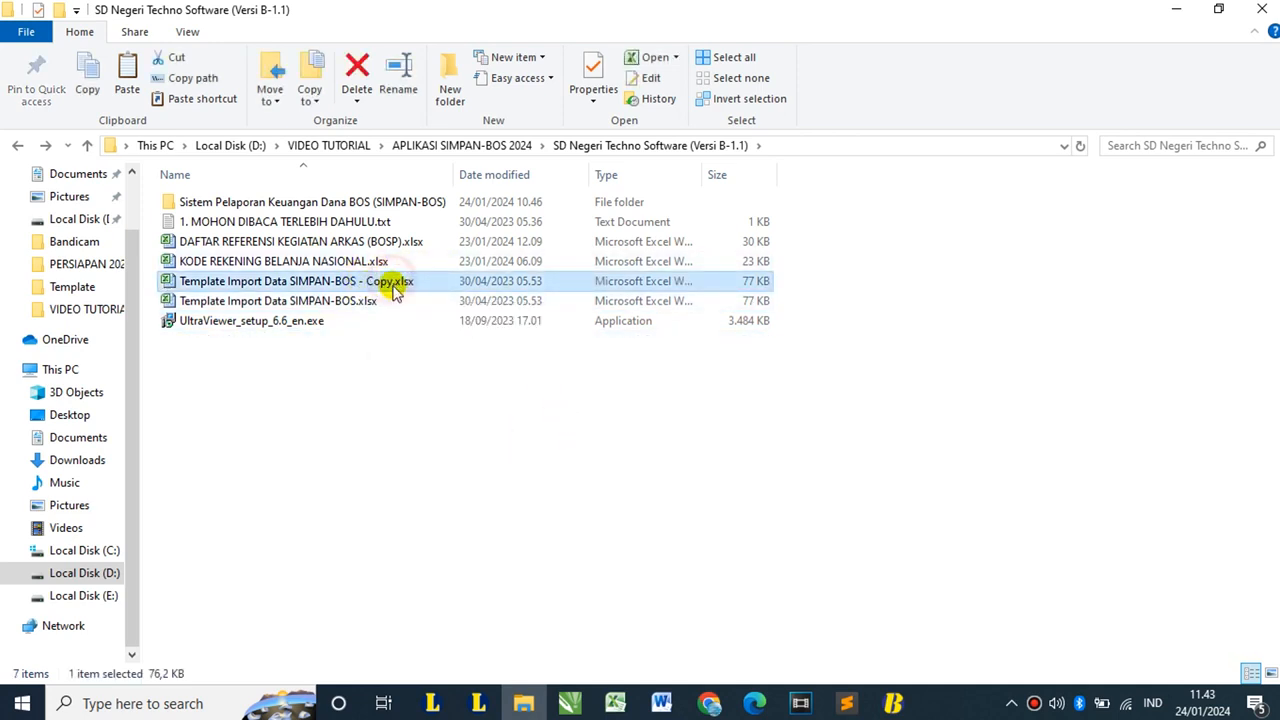
key("Right")
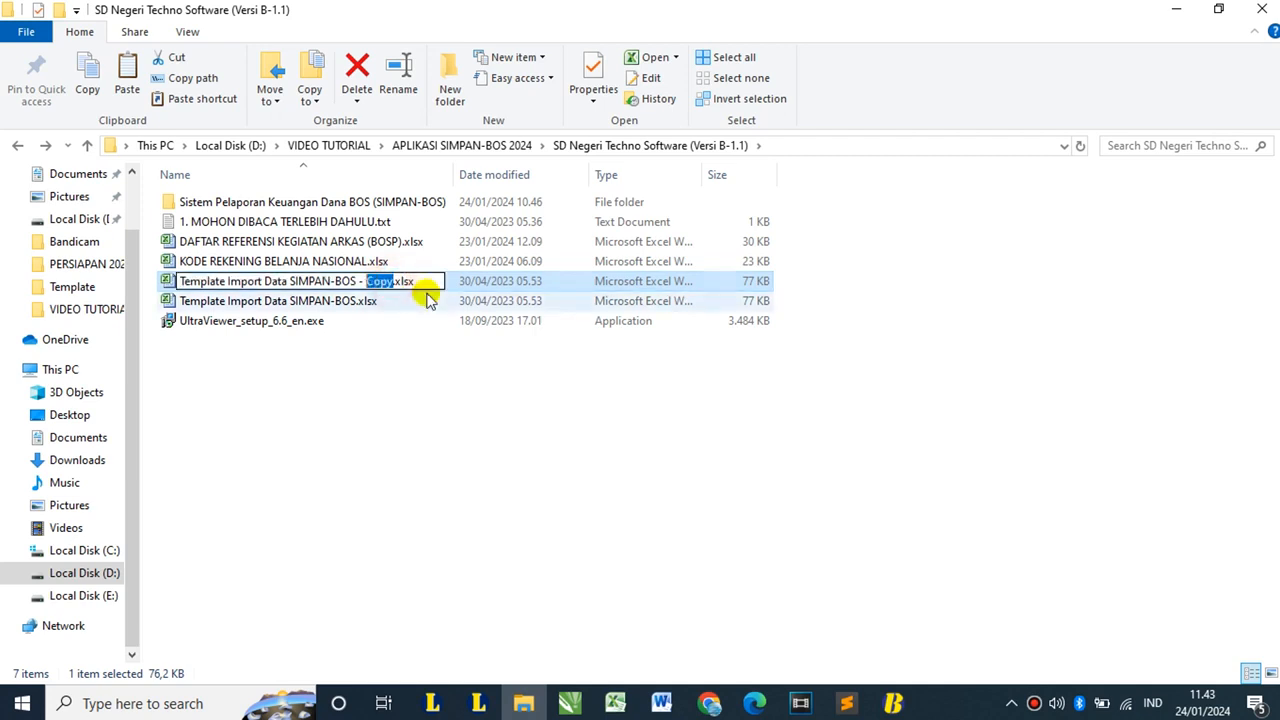
type("(Mare")
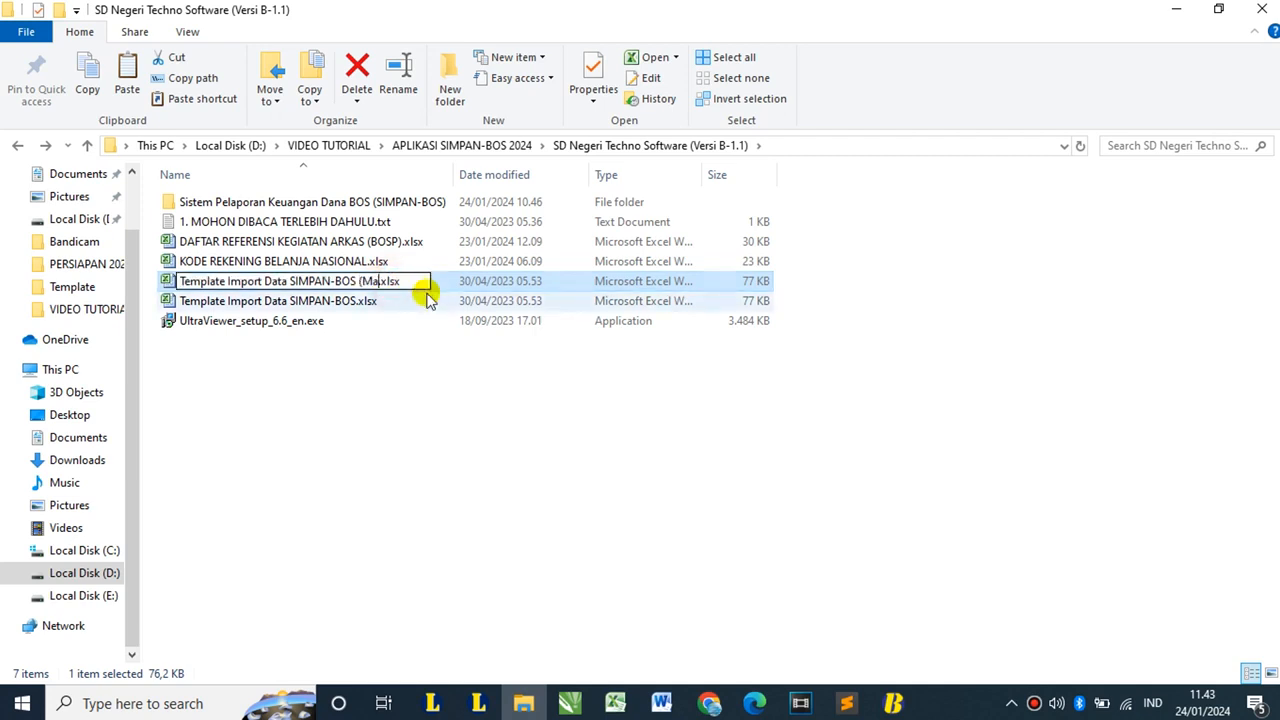
type("t)")
key("Return")
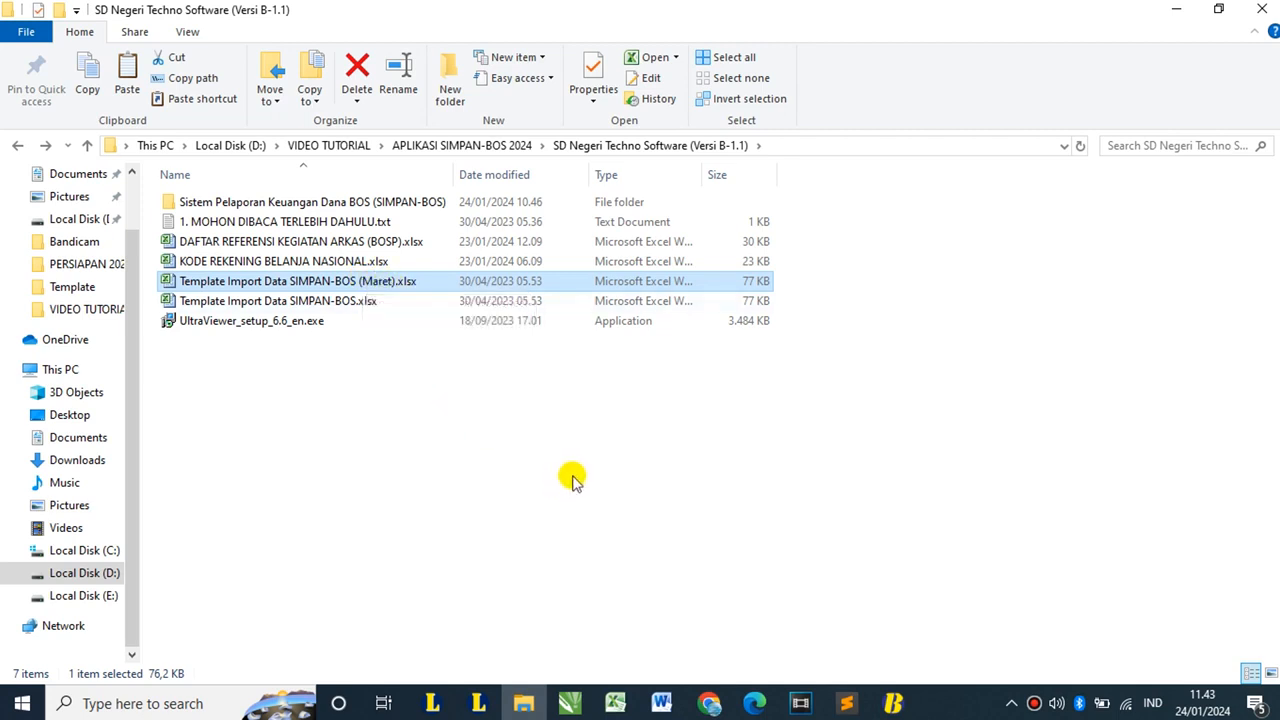
- Navigate back to VIDEO TUTORIAL and open LAIN-LAIN > FILE PDF
left_click(17, 147)
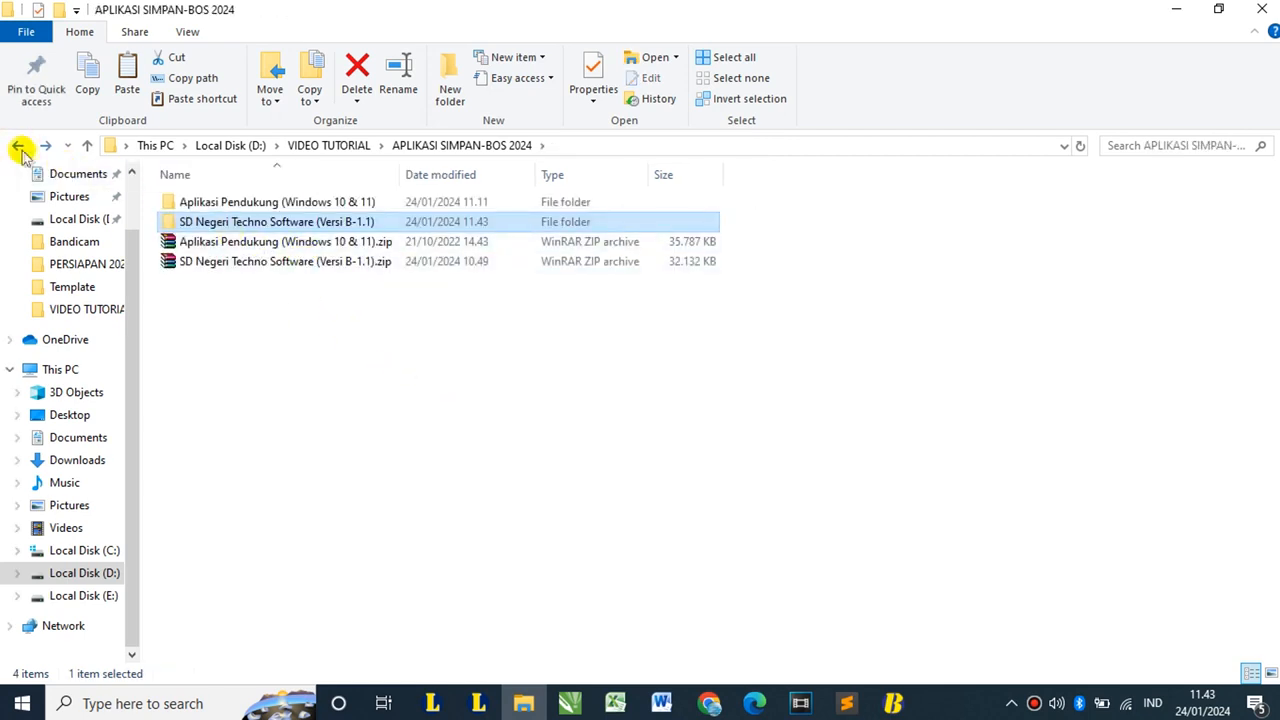
left_click(17, 147)
left_click(231, 221)
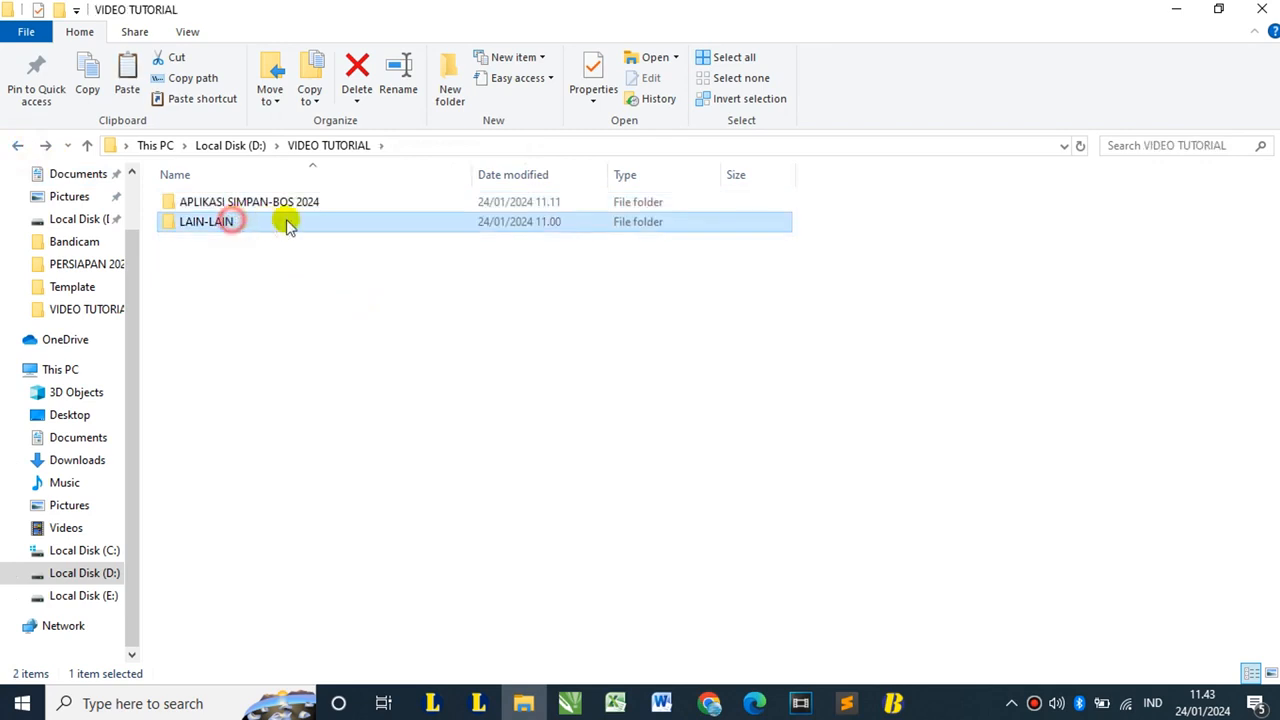
double_click(287, 224)
double_click(206, 222)
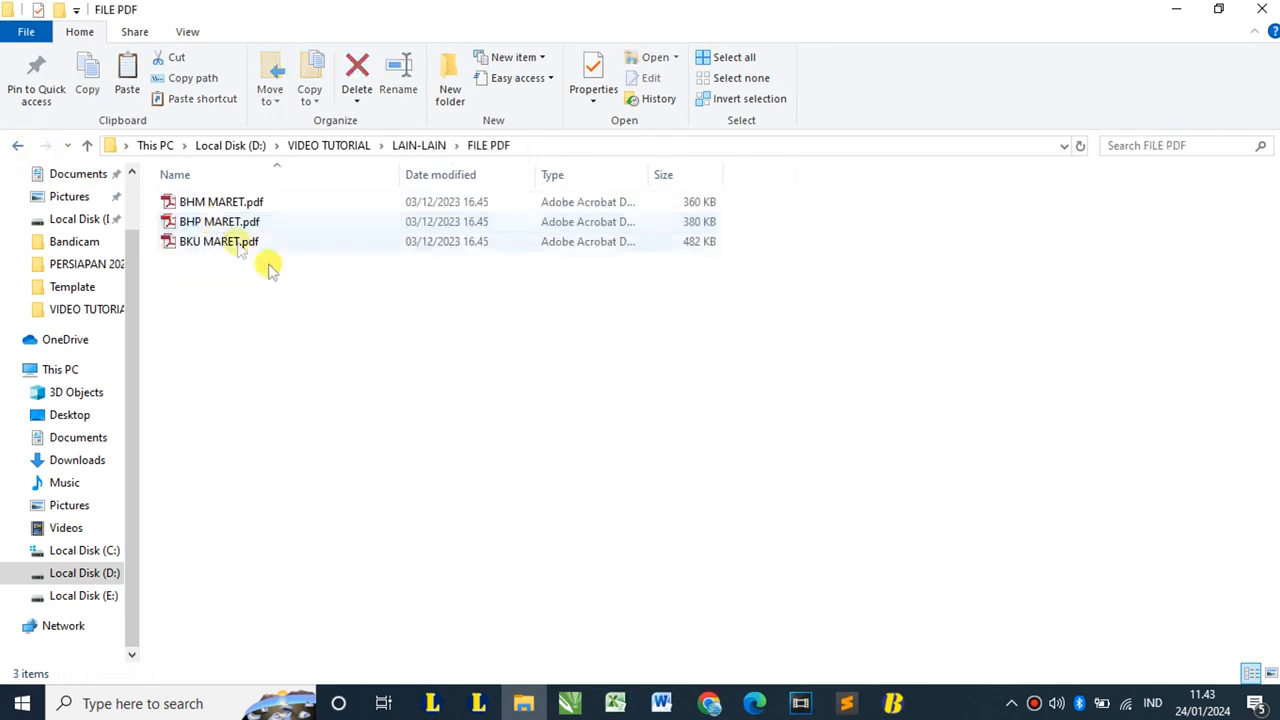
- Select BHM MARET.pdf in FILE PDF and bring the Google Chrome window forward
left_click(200, 240)
left_click(200, 221)
left_click(200, 204)
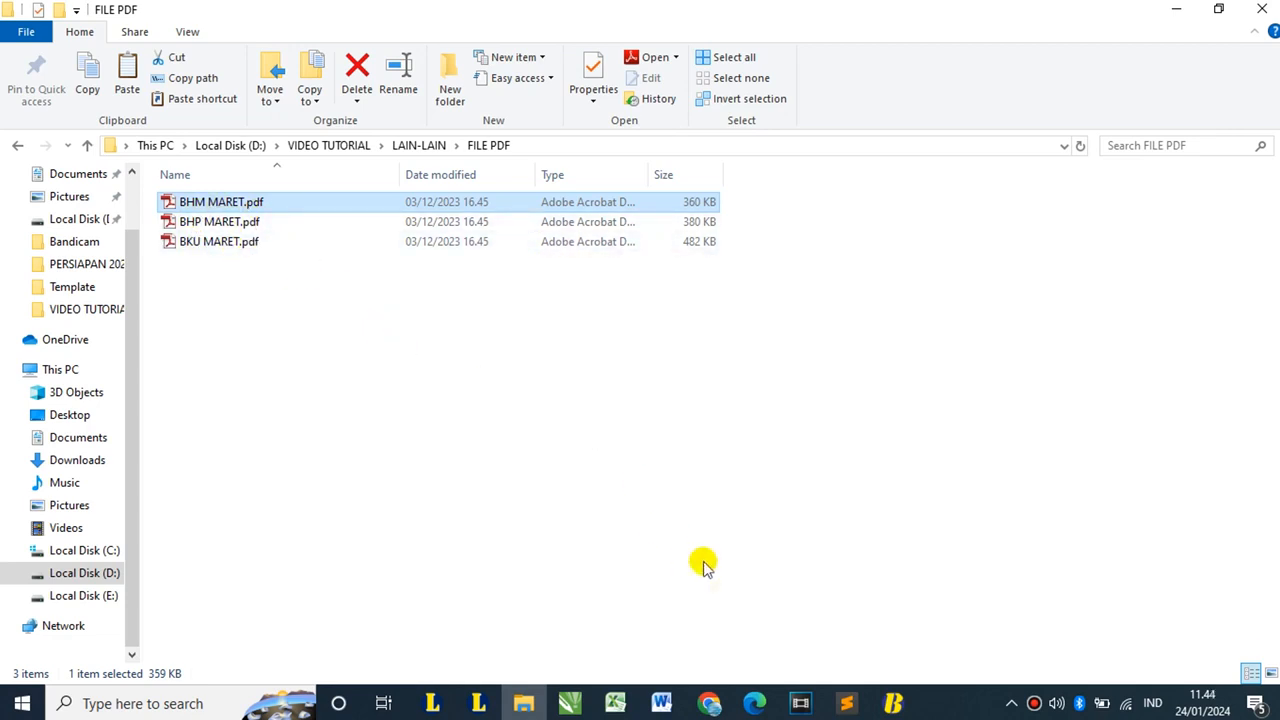
mouse_move(708, 706)
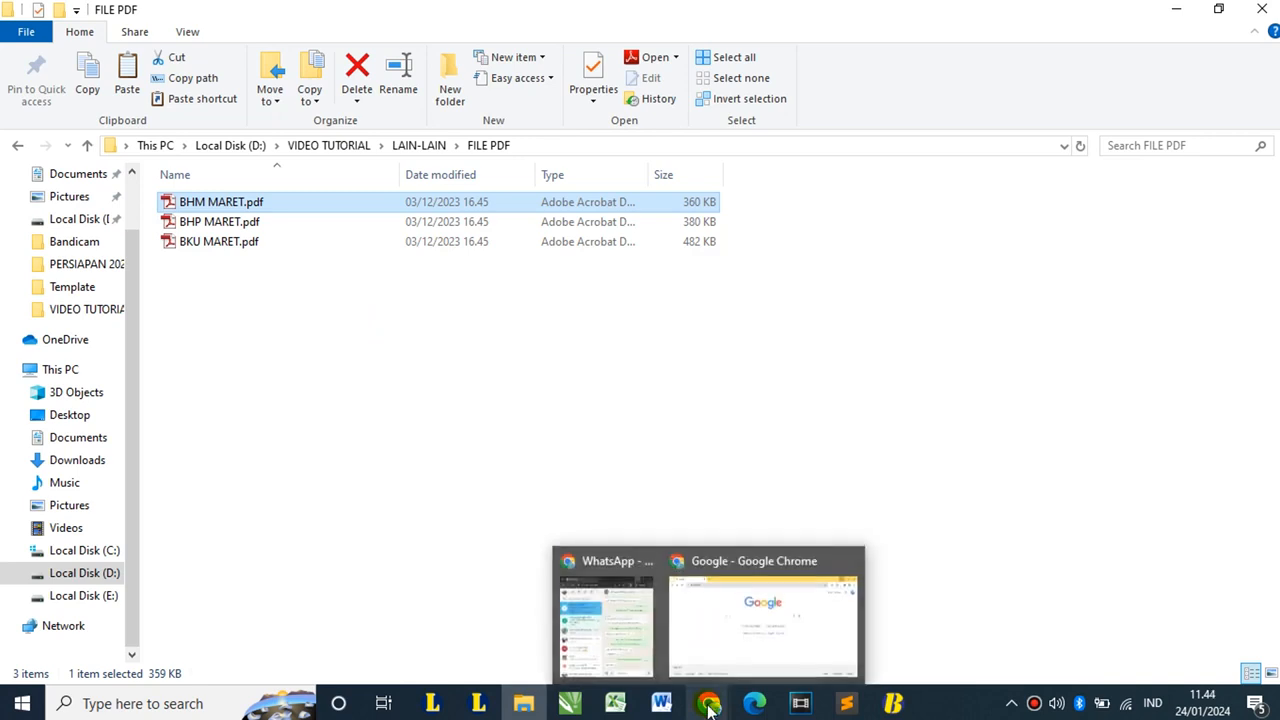
left_click(723, 651)
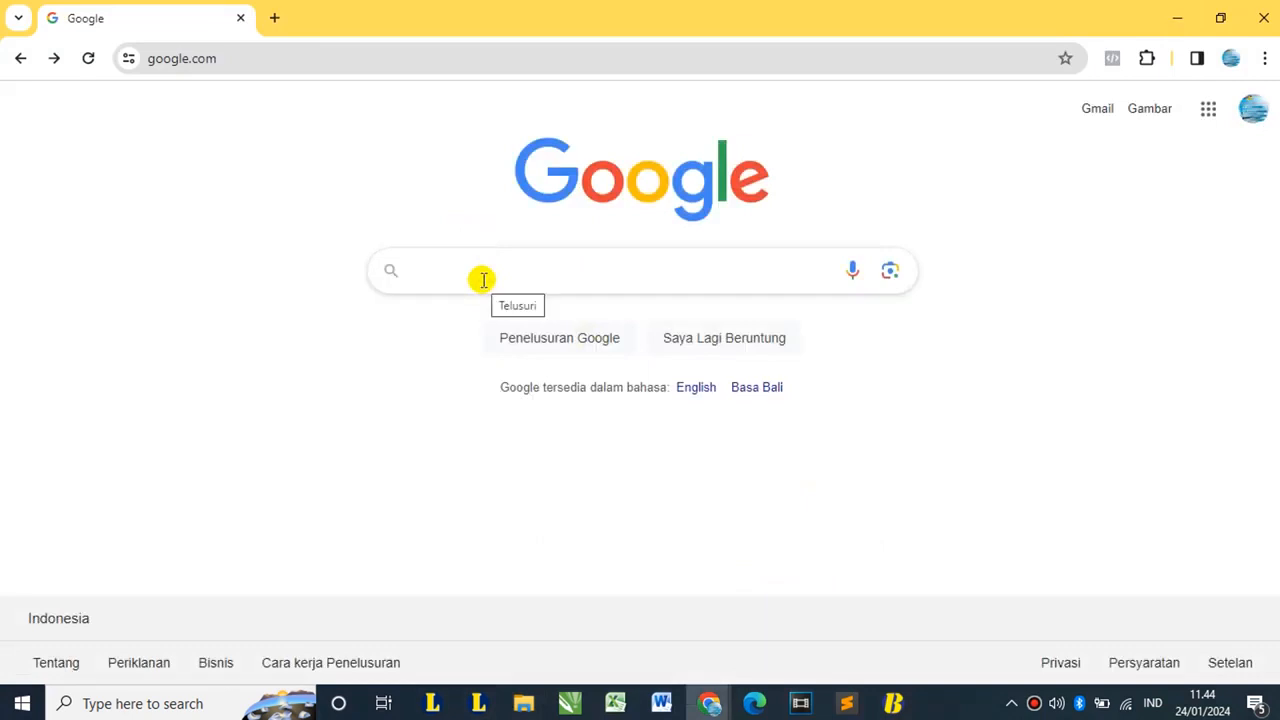
- Search Google for 'pdf ke excel' and open iLovePDF's PDF-to-Excel converter
left_click(443, 276)
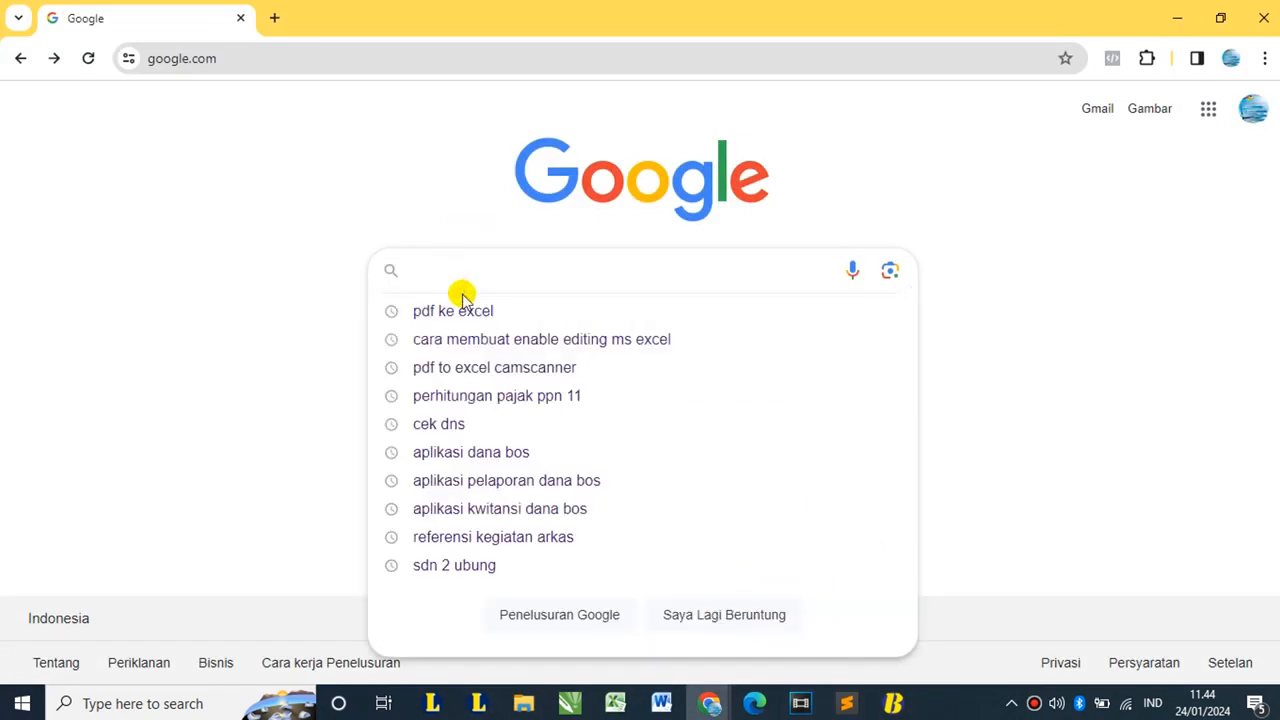
type("pdf")
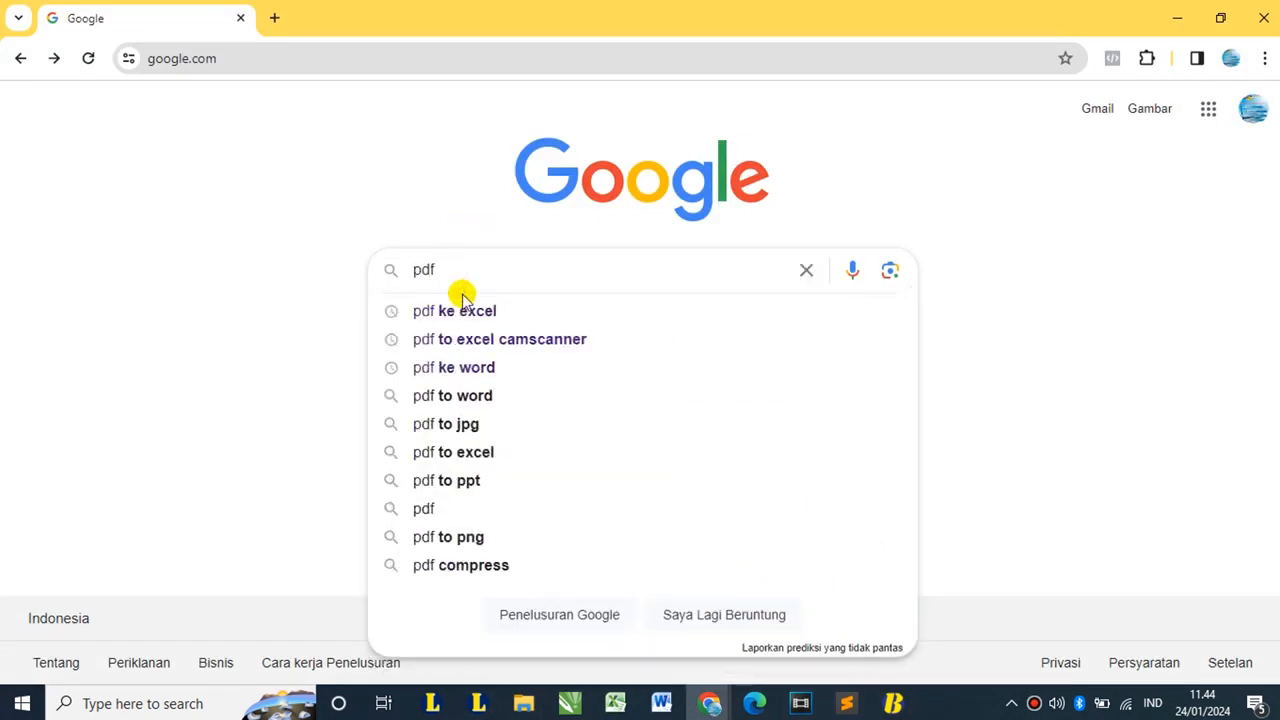
left_click(462, 296)
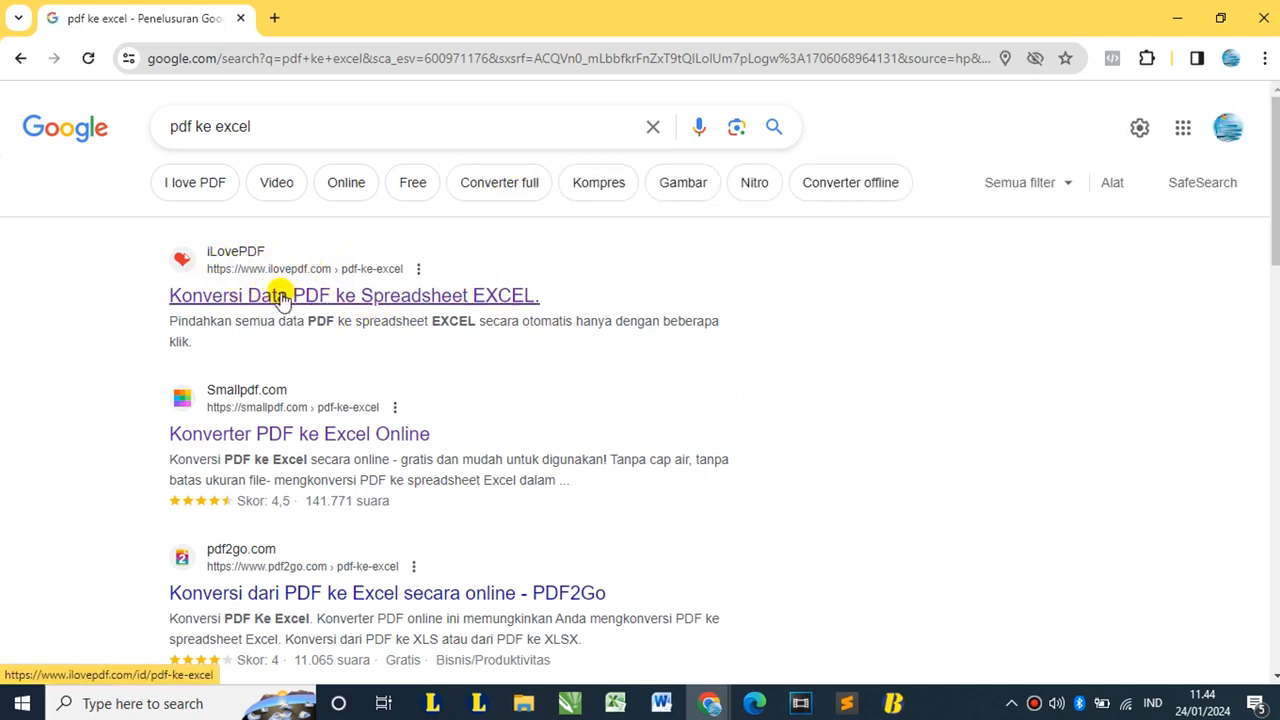
left_click(284, 298)
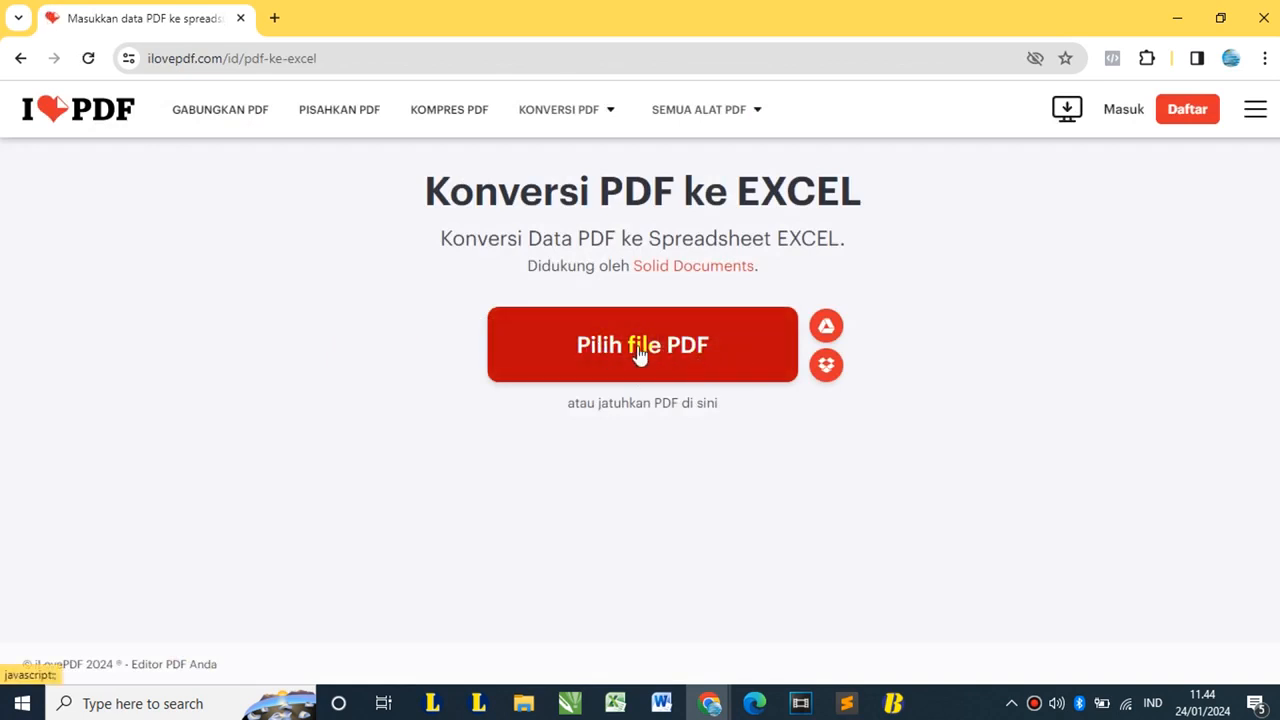
- Upload BHM MARET.pdf to iLovePDF, convert it, and download BHM MARET.xlsx
left_click(631, 438)
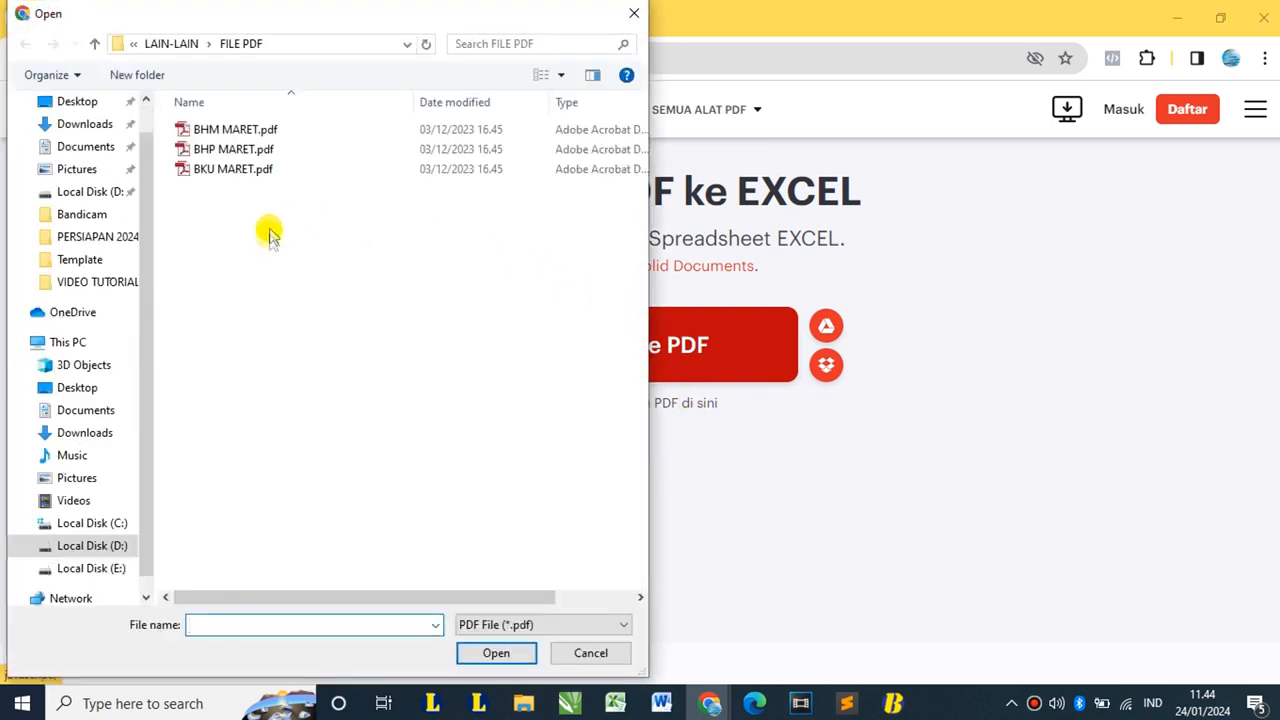
double_click(238, 130)
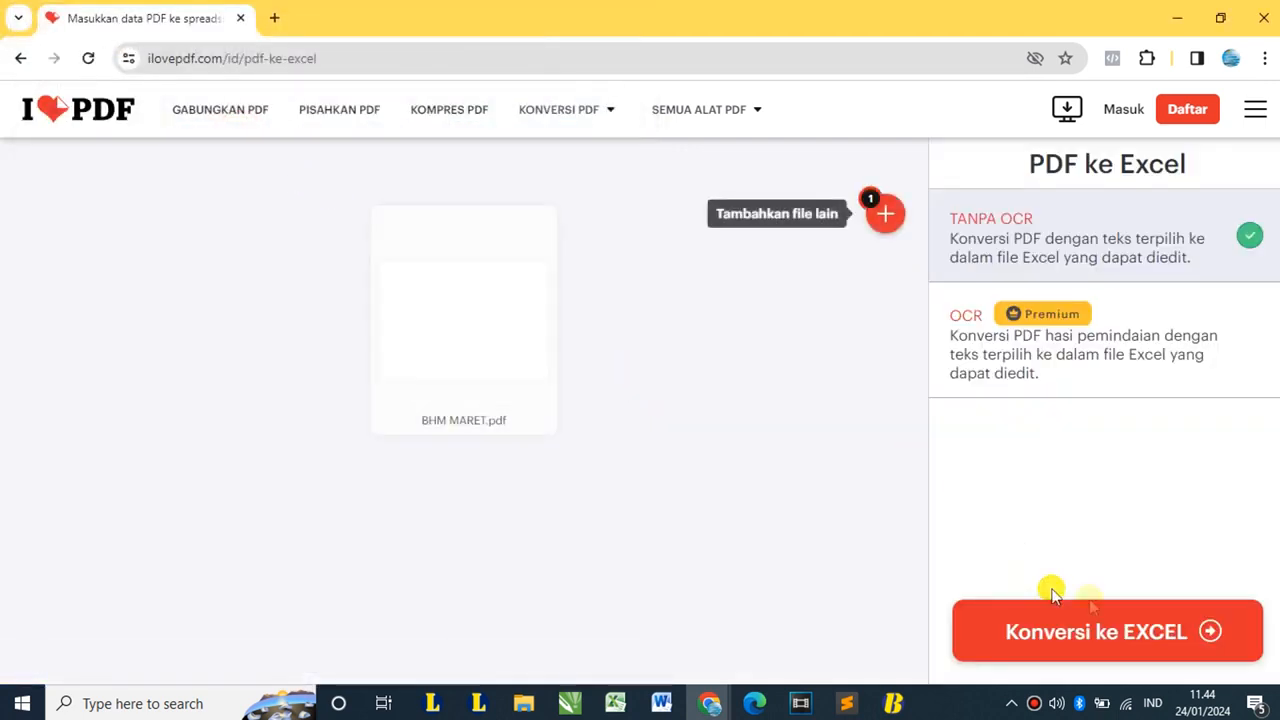
left_click(1069, 640)
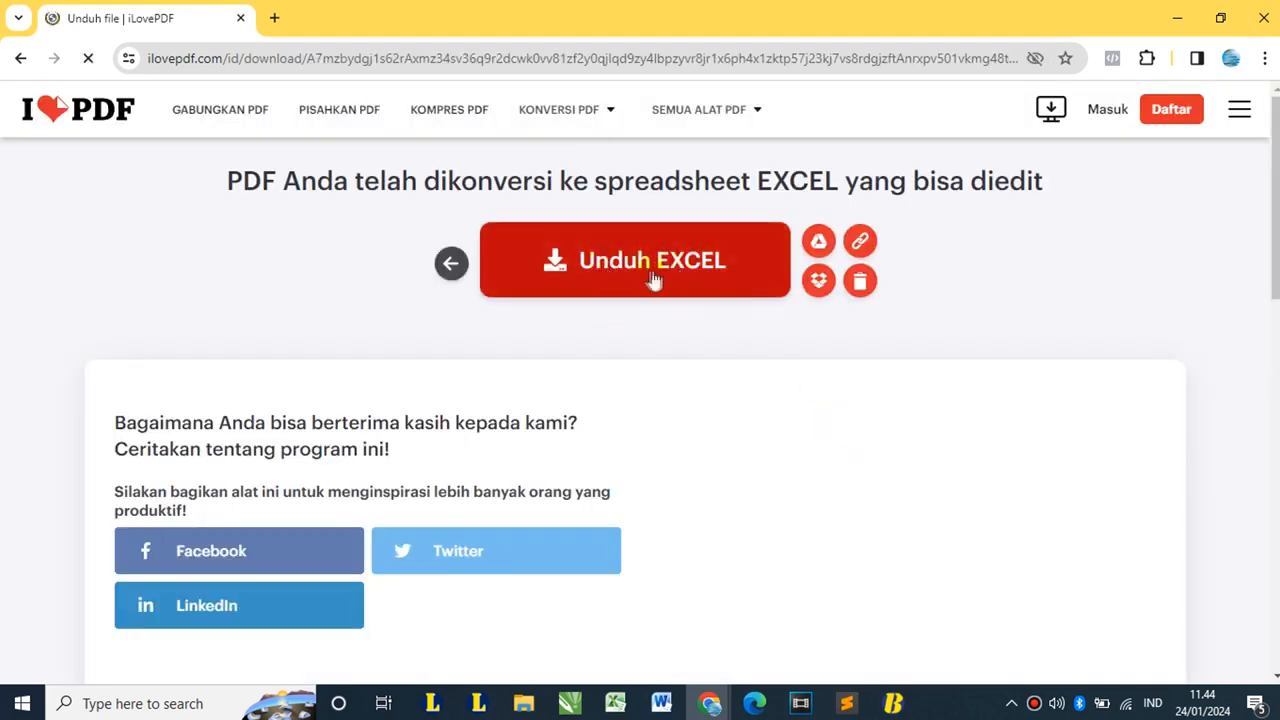
left_click(652, 280)
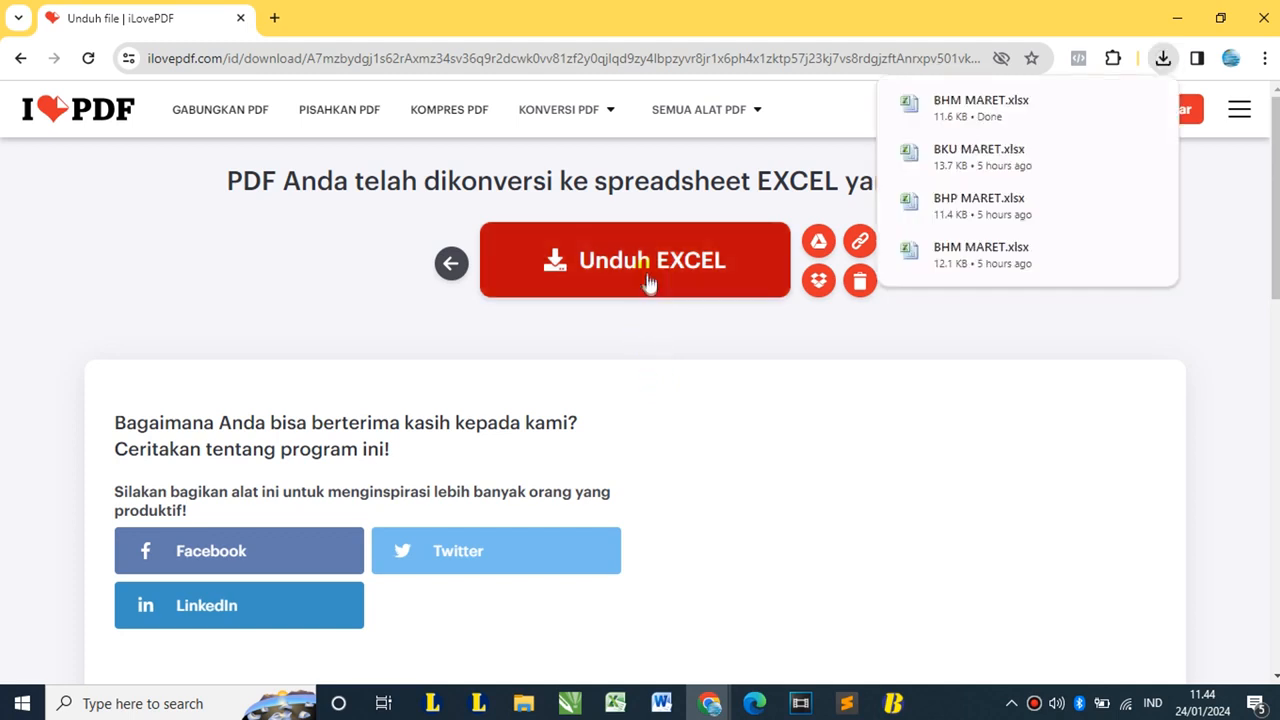
left_click(1176, 20)
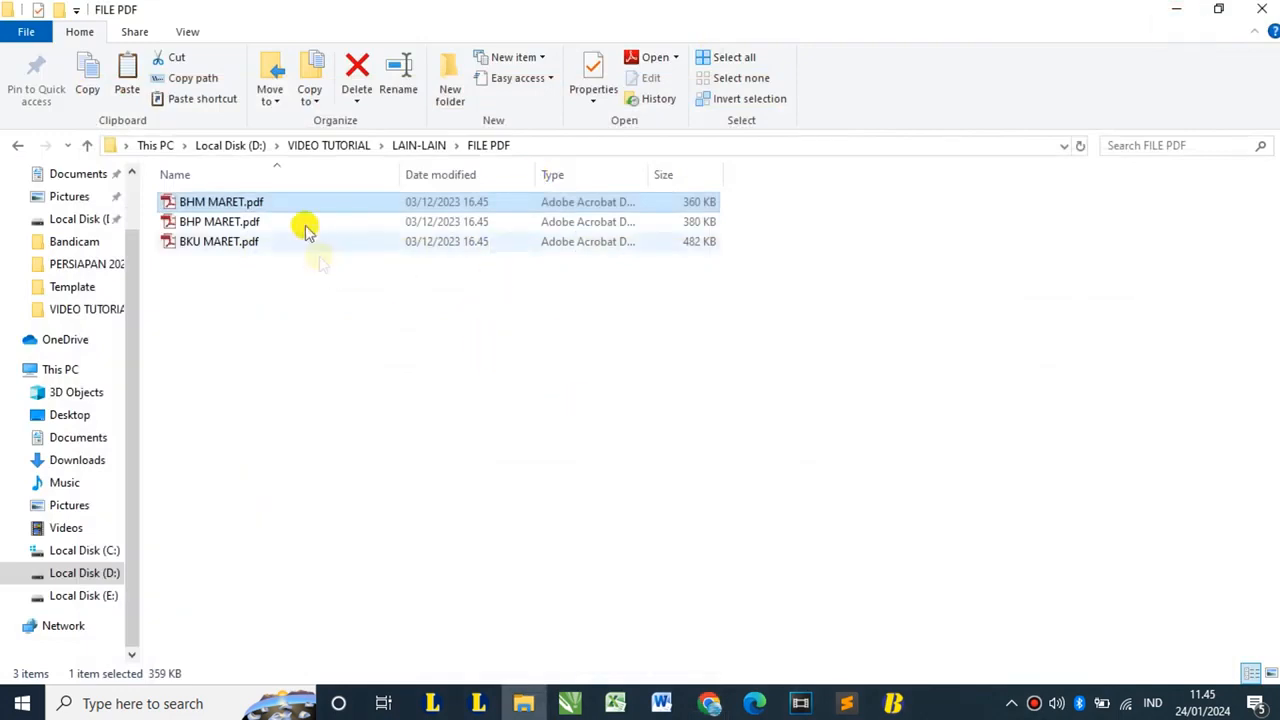
- Open BHM, BHP and BKU MARET.xlsx from the FILE EXCEL folder in Excel
left_click(18, 147)
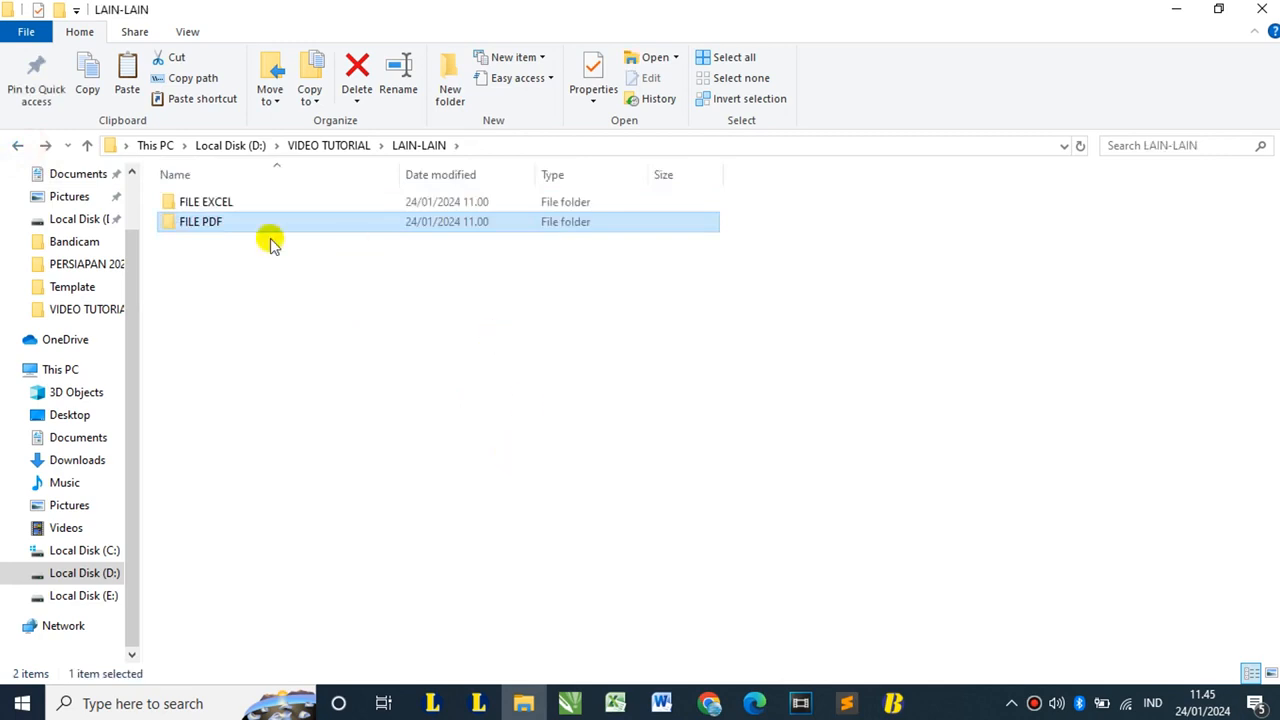
double_click(205, 202)
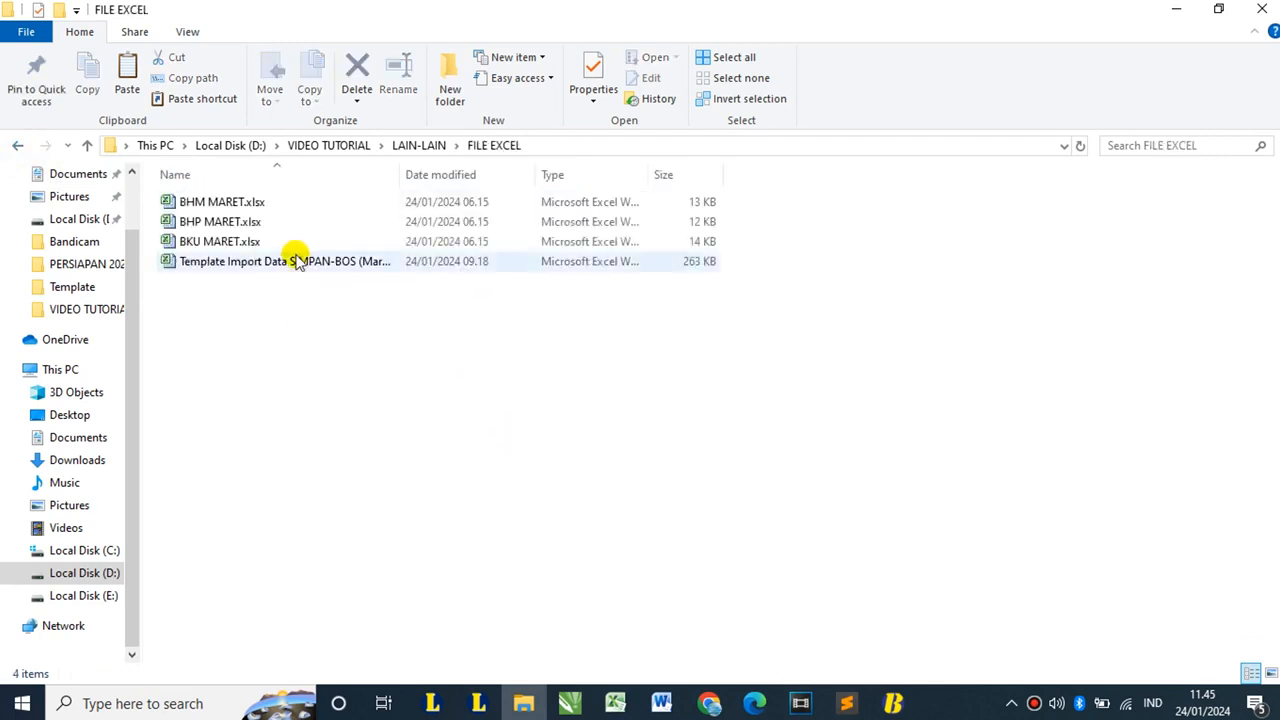
left_click(251, 201)
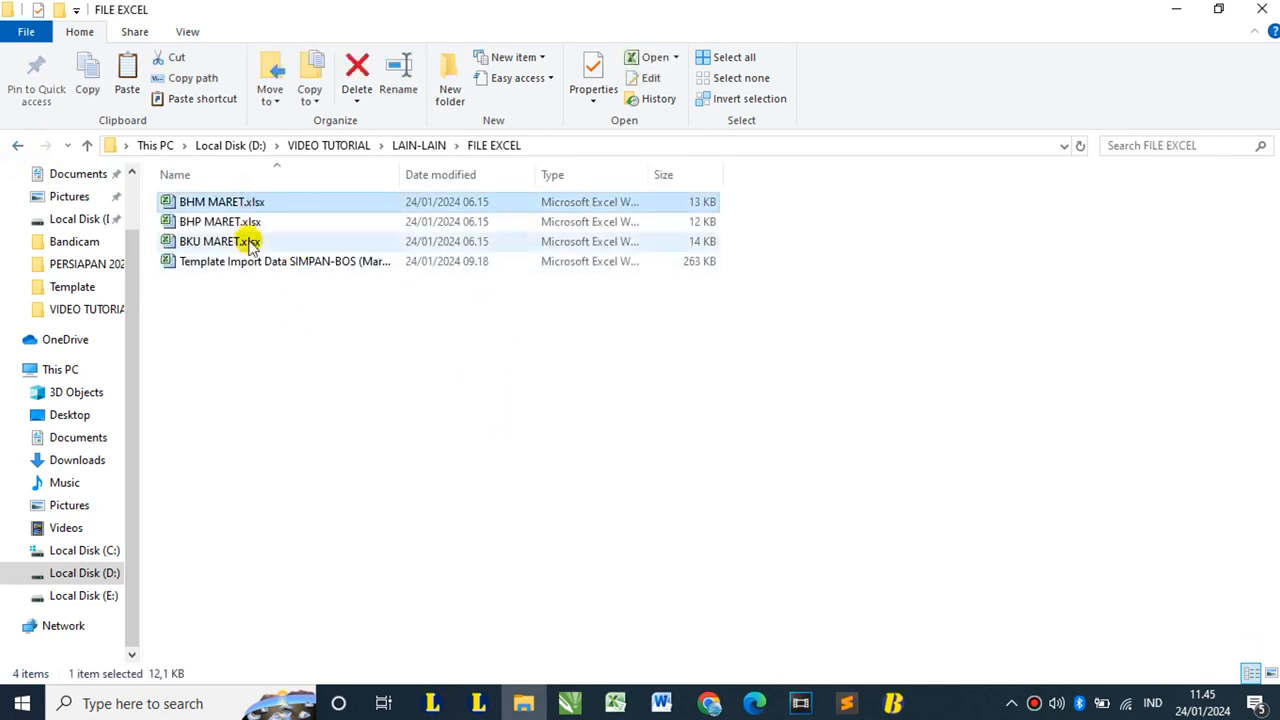
left_click(248, 241, "shift")
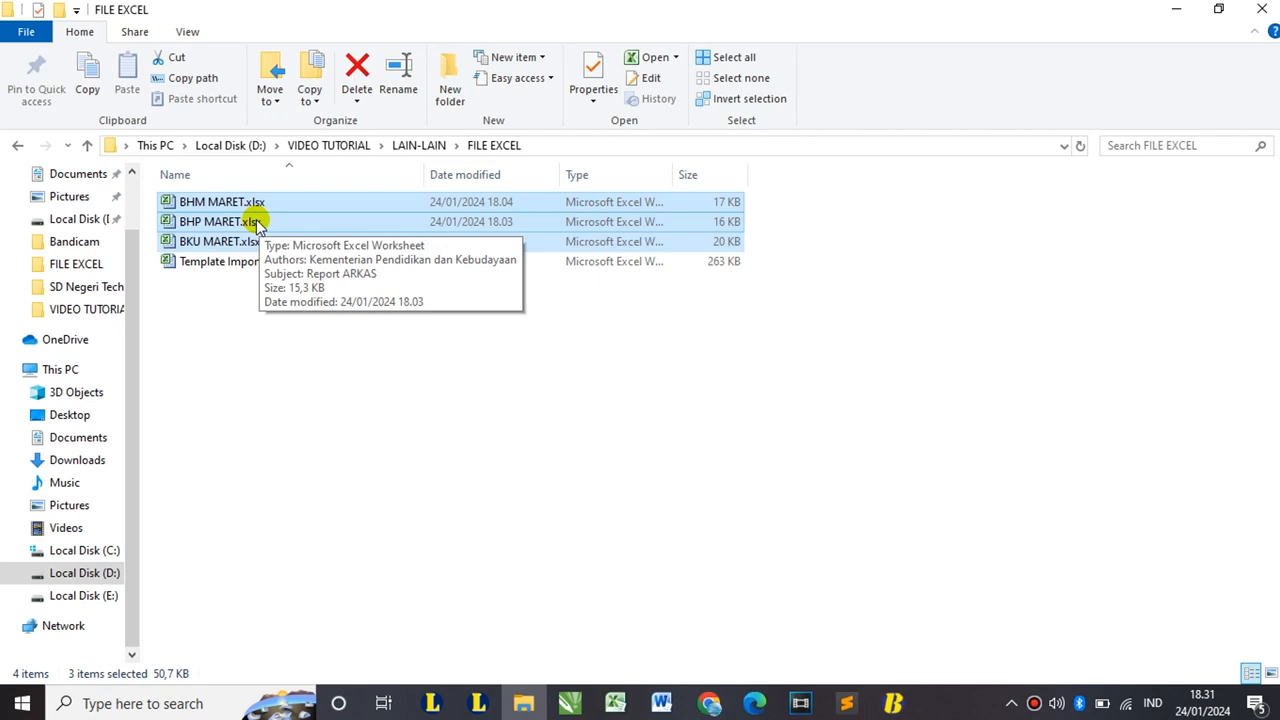
double_click(256, 222)
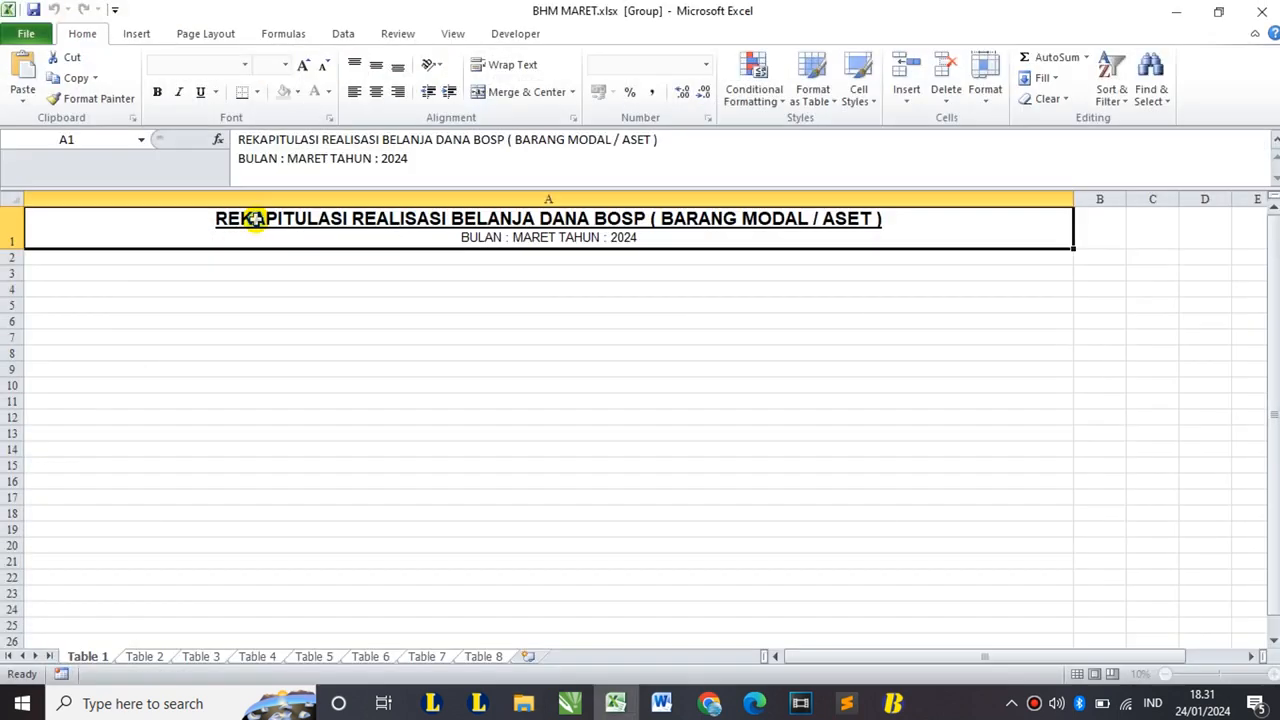
- Bring BHP MARET.xlsx to the front, then go up from FILE EXCEL in File Explorer
mouse_move(615, 703)
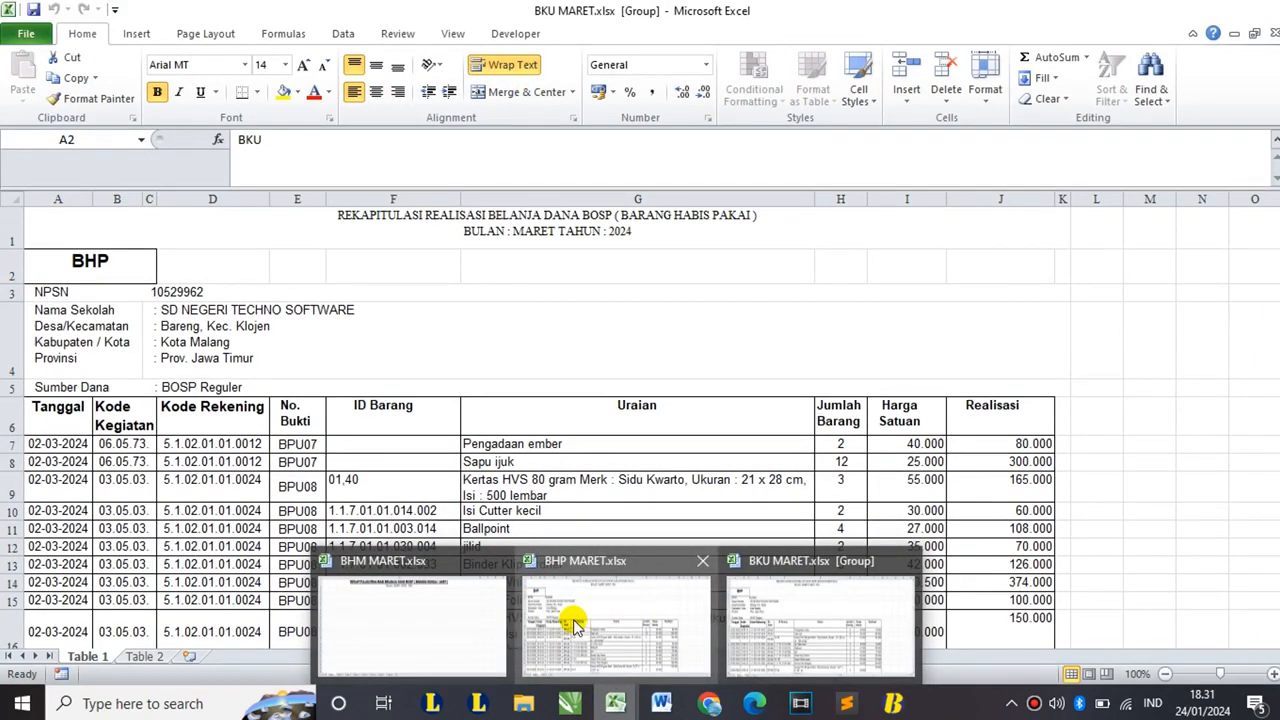
left_click(575, 625)
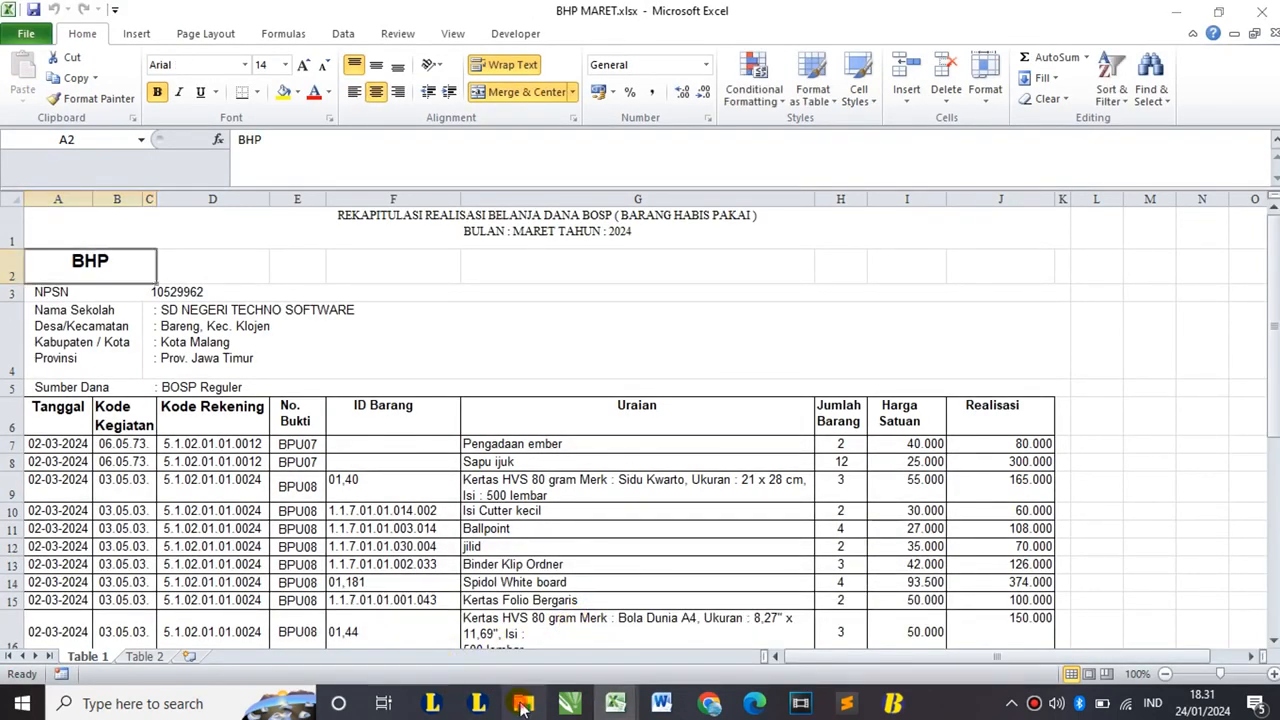
left_click(521, 703)
left_click(15, 145)
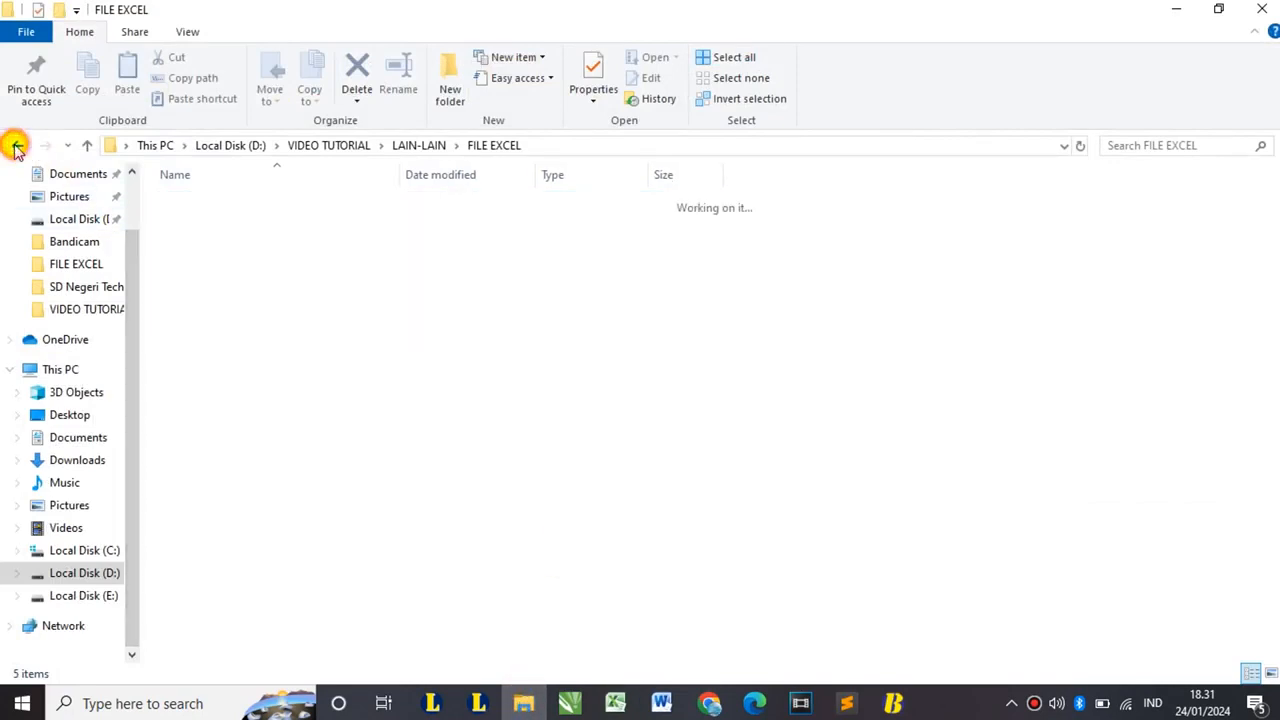
- Browse from VIDEO TUTORIAL into APLIKASI SIMPAN-BOS 2024 > Versi B-1.1 and open Template Import Data SIMPAN-BOS (Maret).xlsx
left_click(15, 145)
left_click(303, 203)
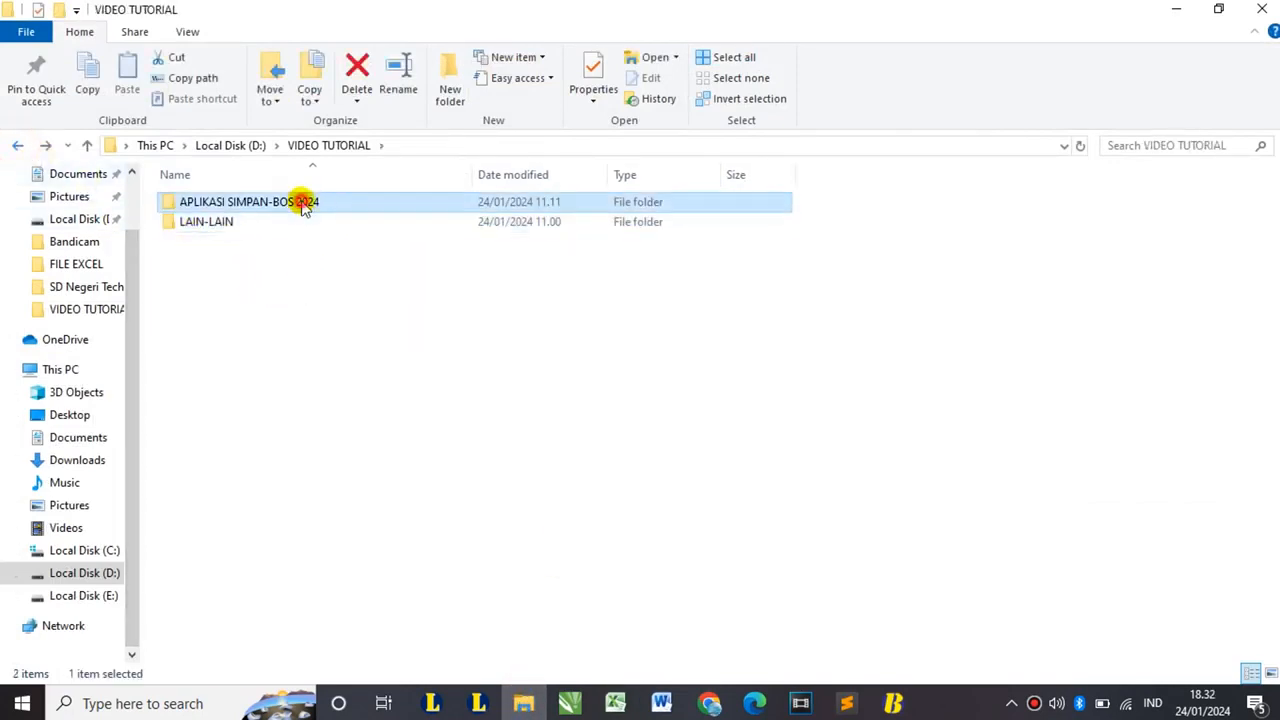
double_click(303, 203)
double_click(360, 220)
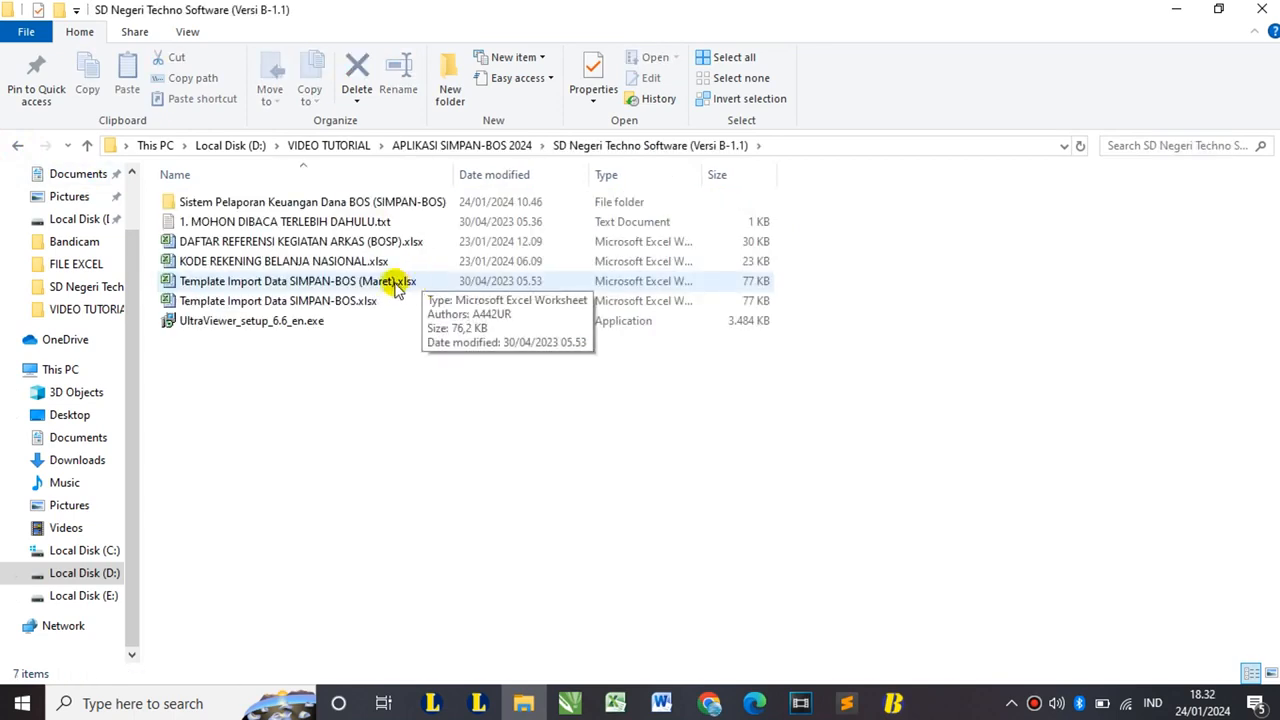
double_click(397, 285)
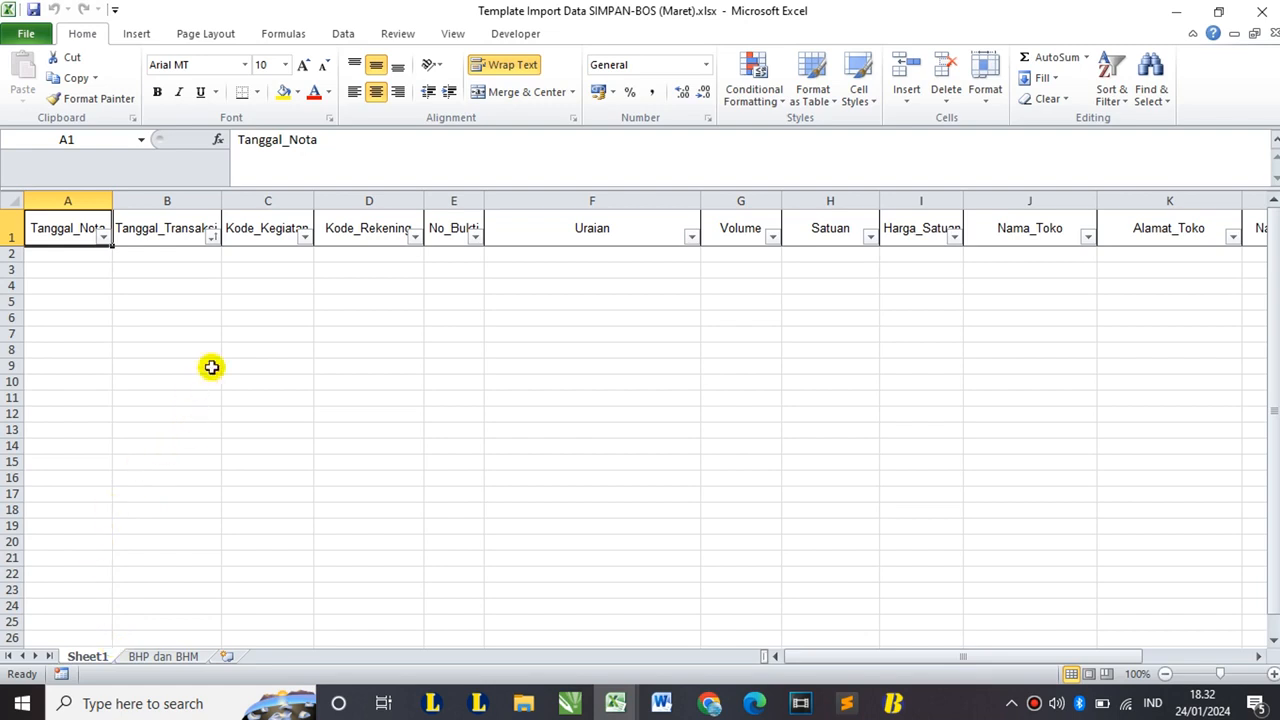
- Review the BHP dan BHM and Sheet1 column headers, then bring BKU MARET.xlsx to the front
left_click(163, 656)
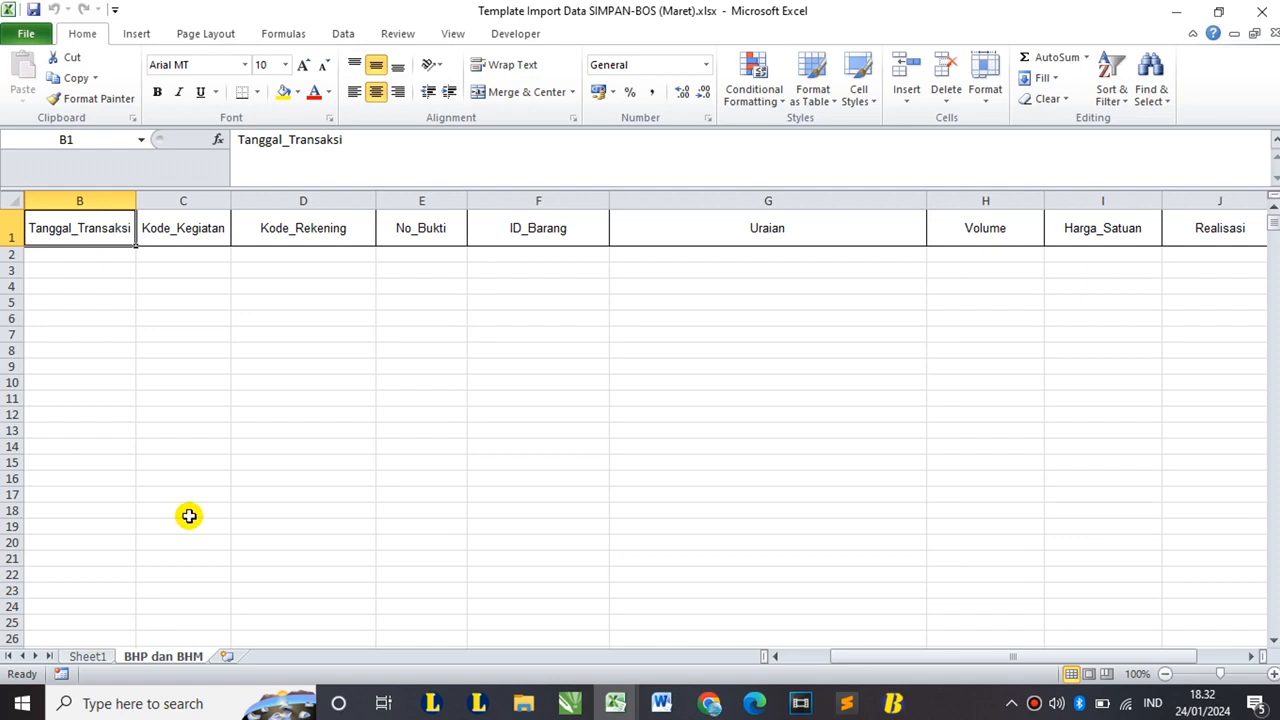
left_click(87, 656)
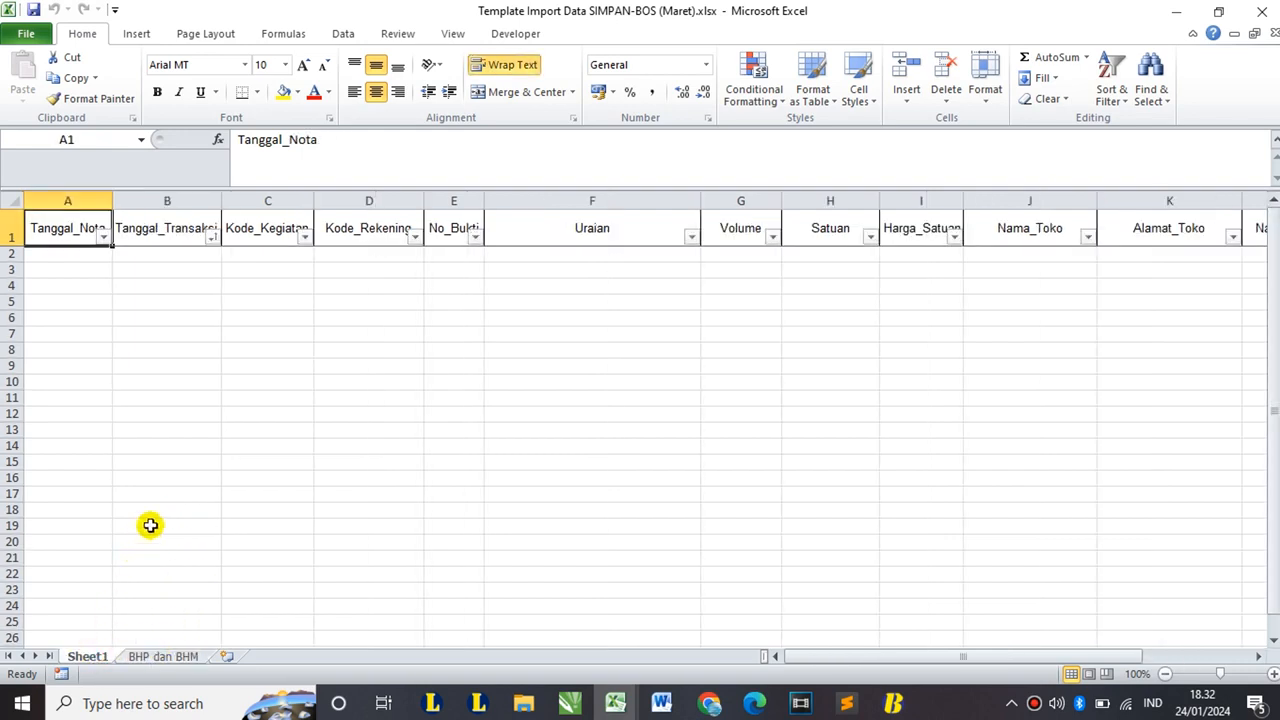
left_click(628, 695)
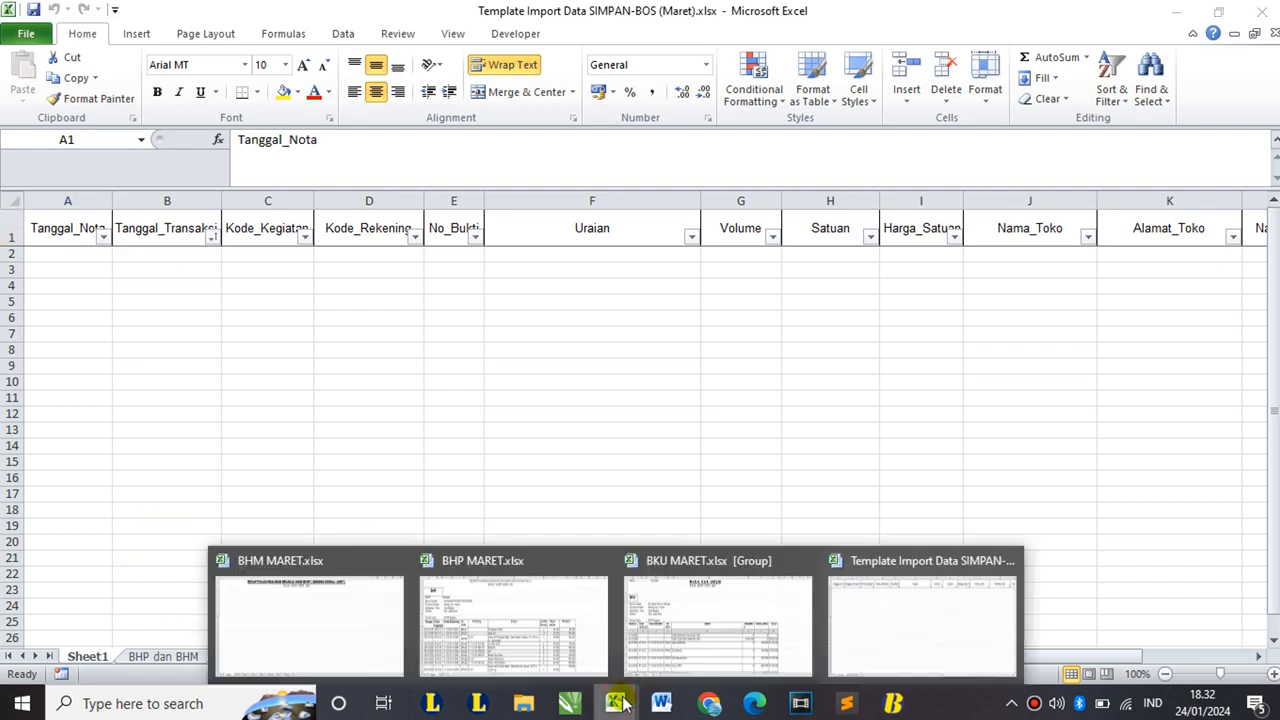
left_click(733, 615)
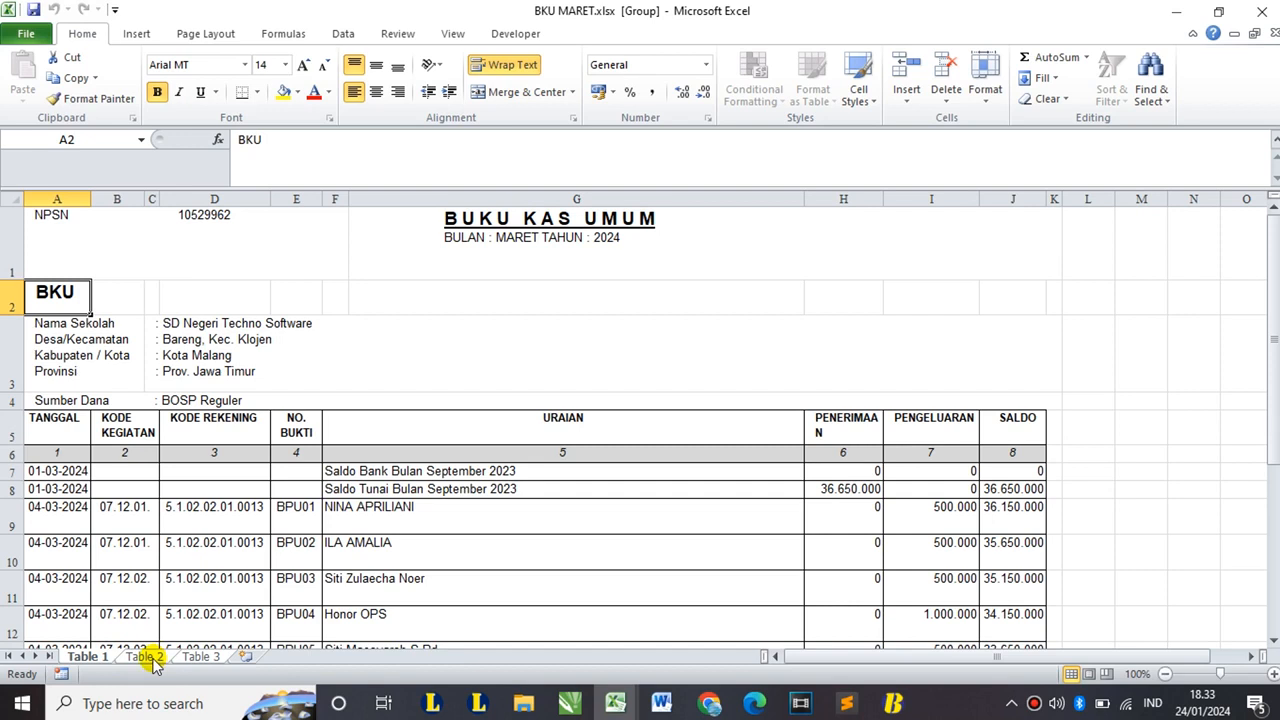
- Ungroup the sheets via Table 2, return to Table 1, and select the TANGGAL column and narrow column C
left_click(146, 657)
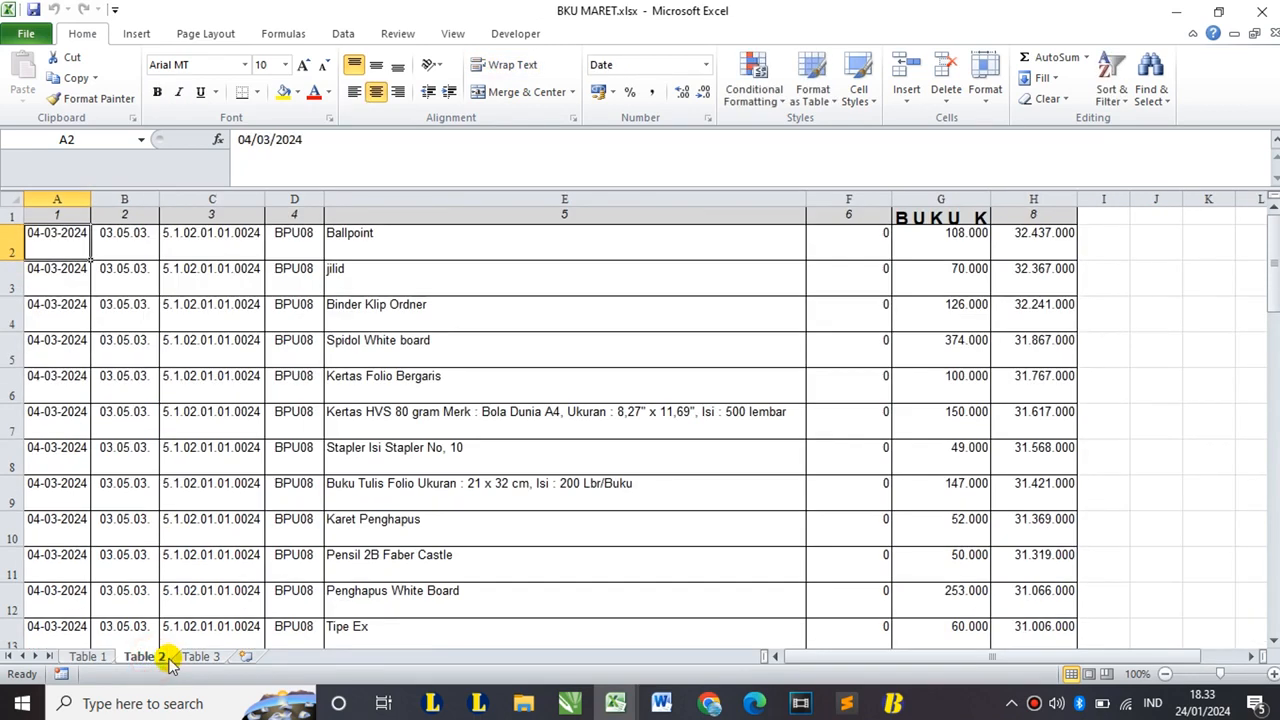
left_click(88, 657)
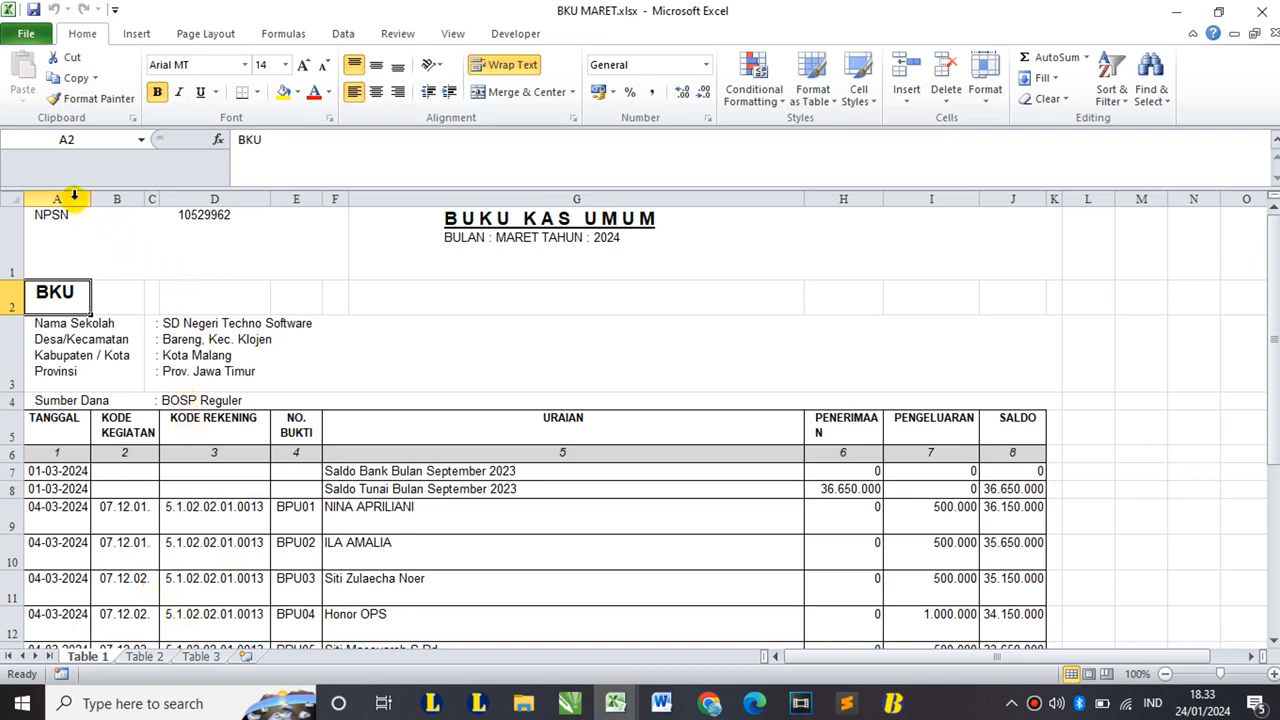
scroll(97, 280, "down", 1)
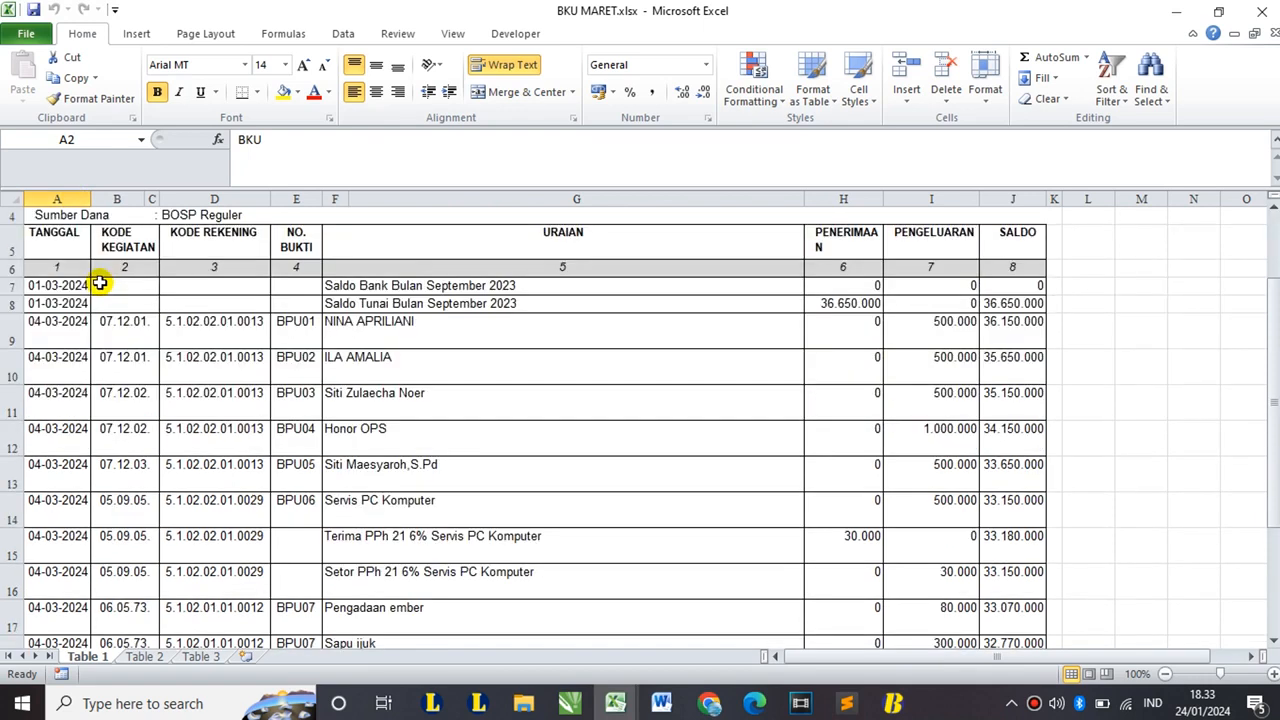
left_click(52, 237)
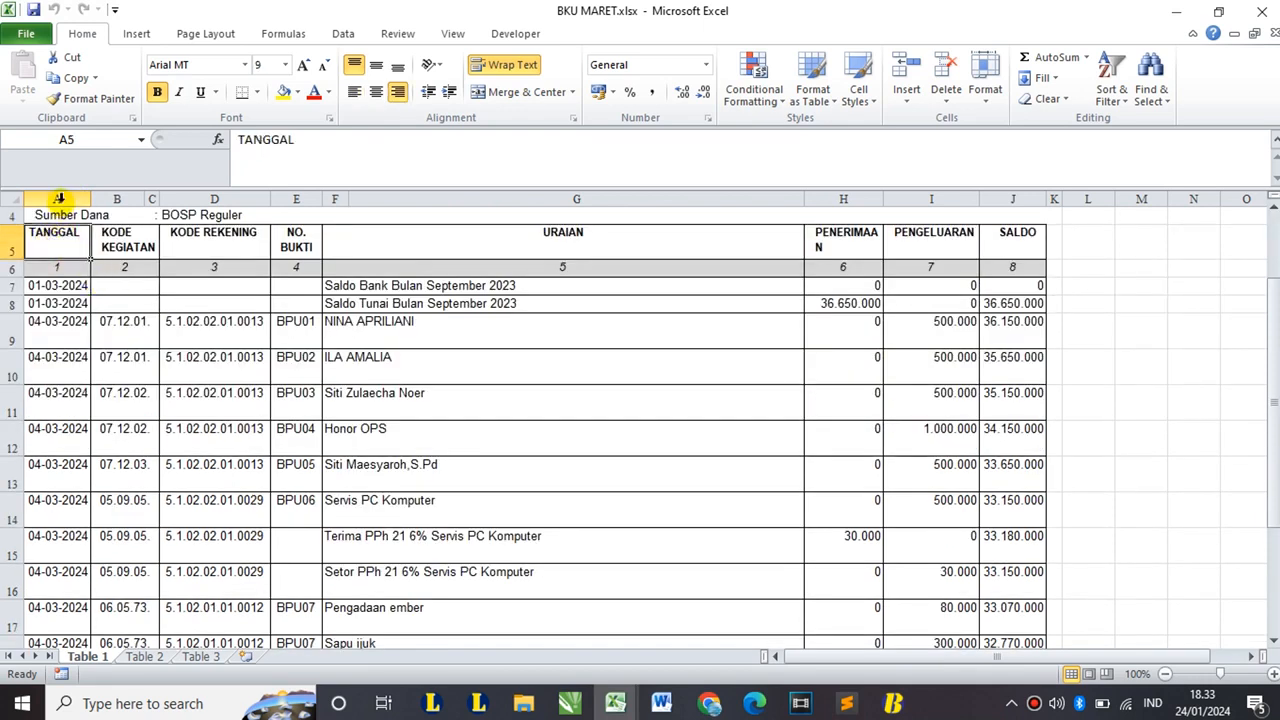
left_click(59, 197)
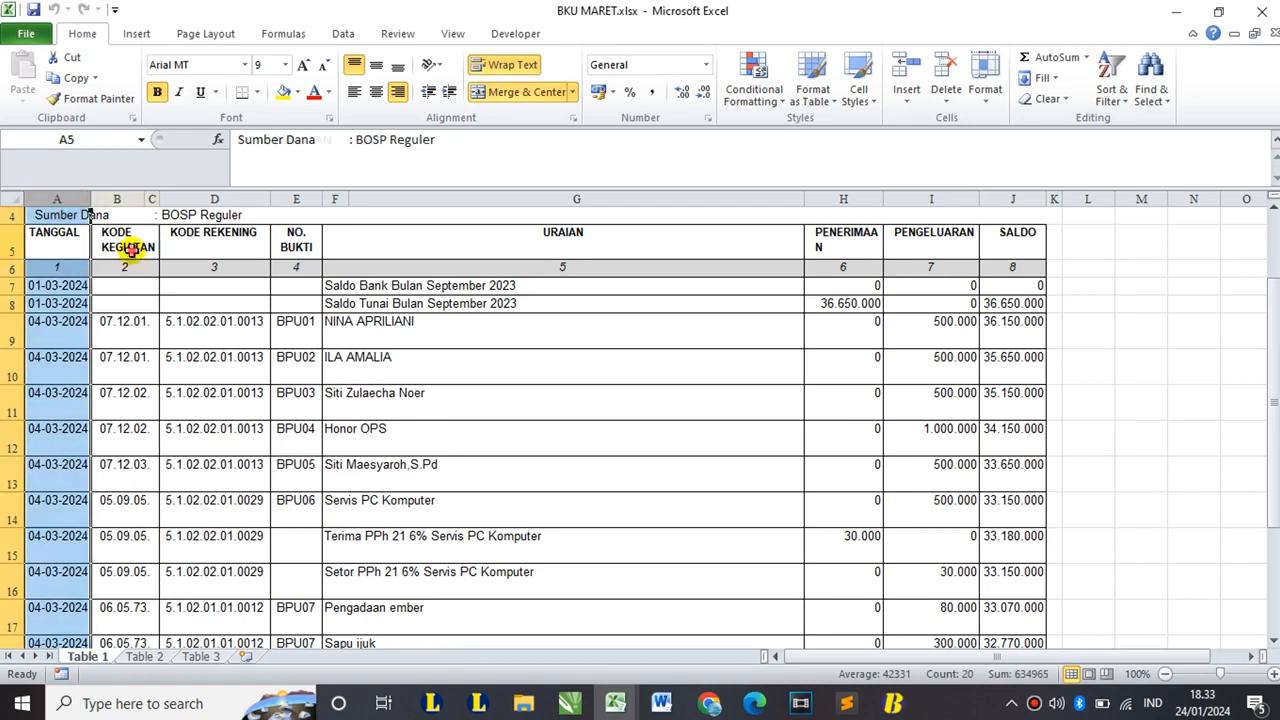
left_click(129, 249)
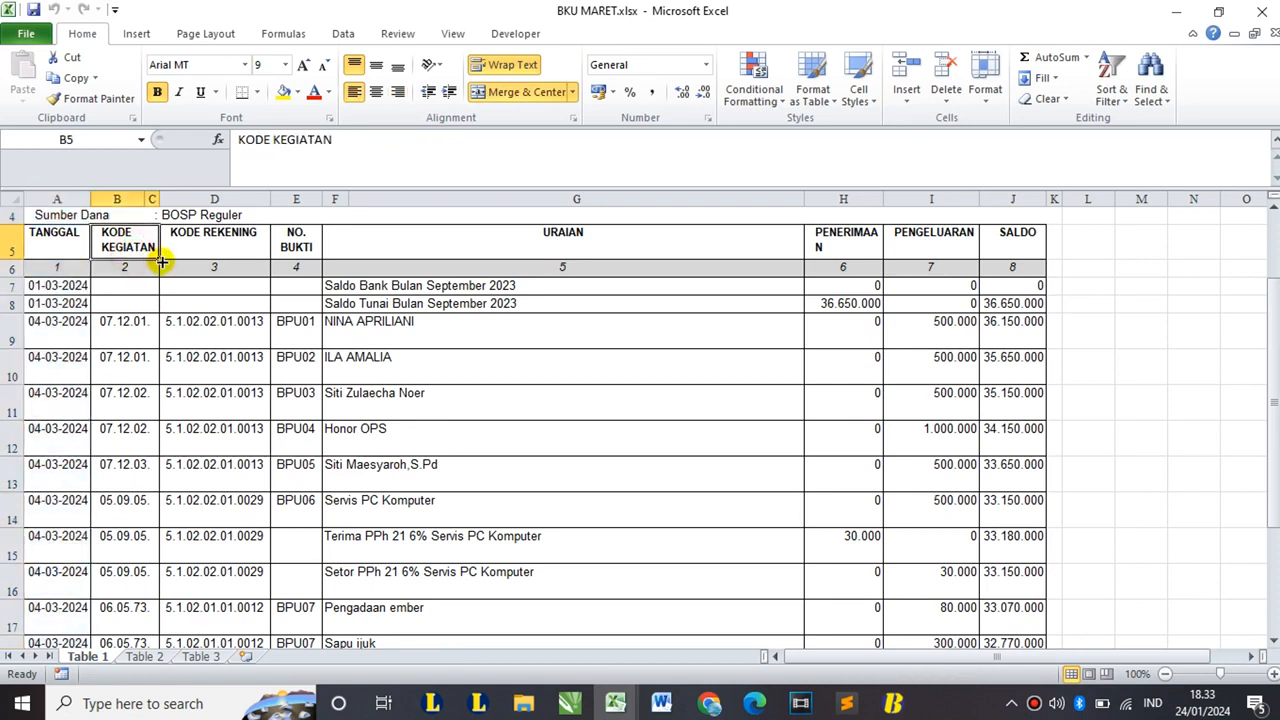
left_click(150, 197)
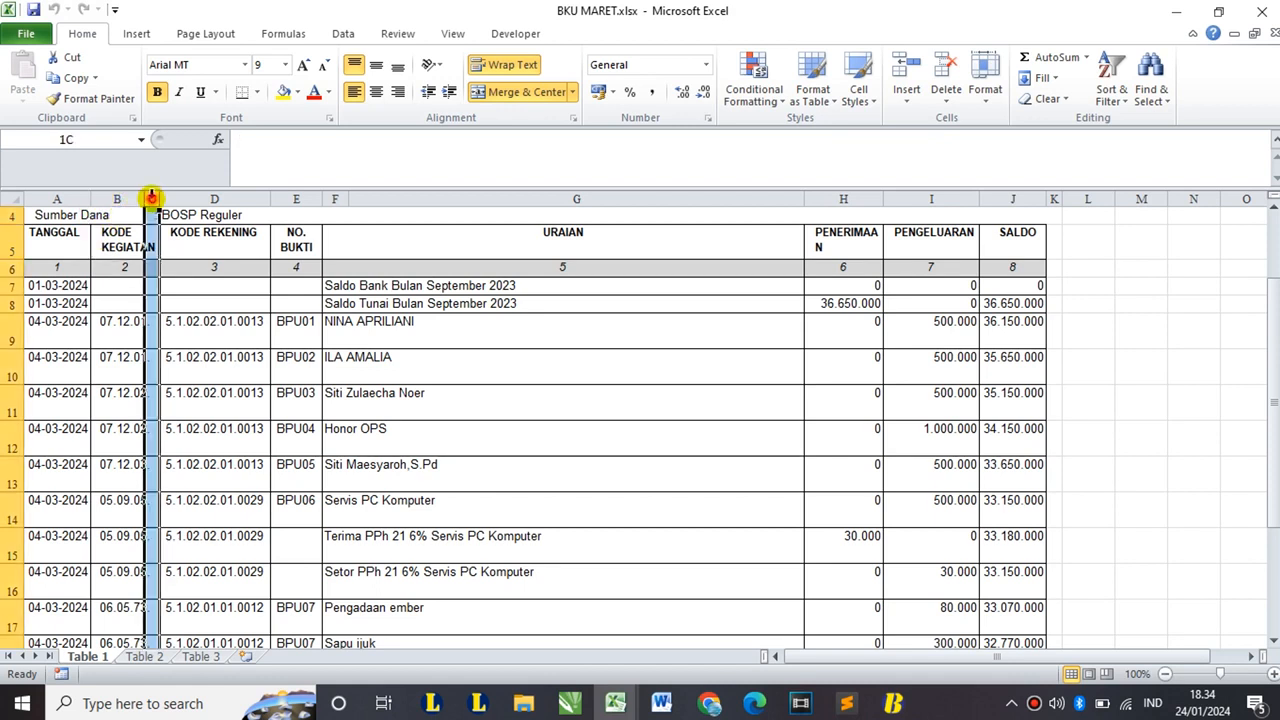
- Delete the narrow empty column C from the Table 1 ledger
right_click(150, 197)
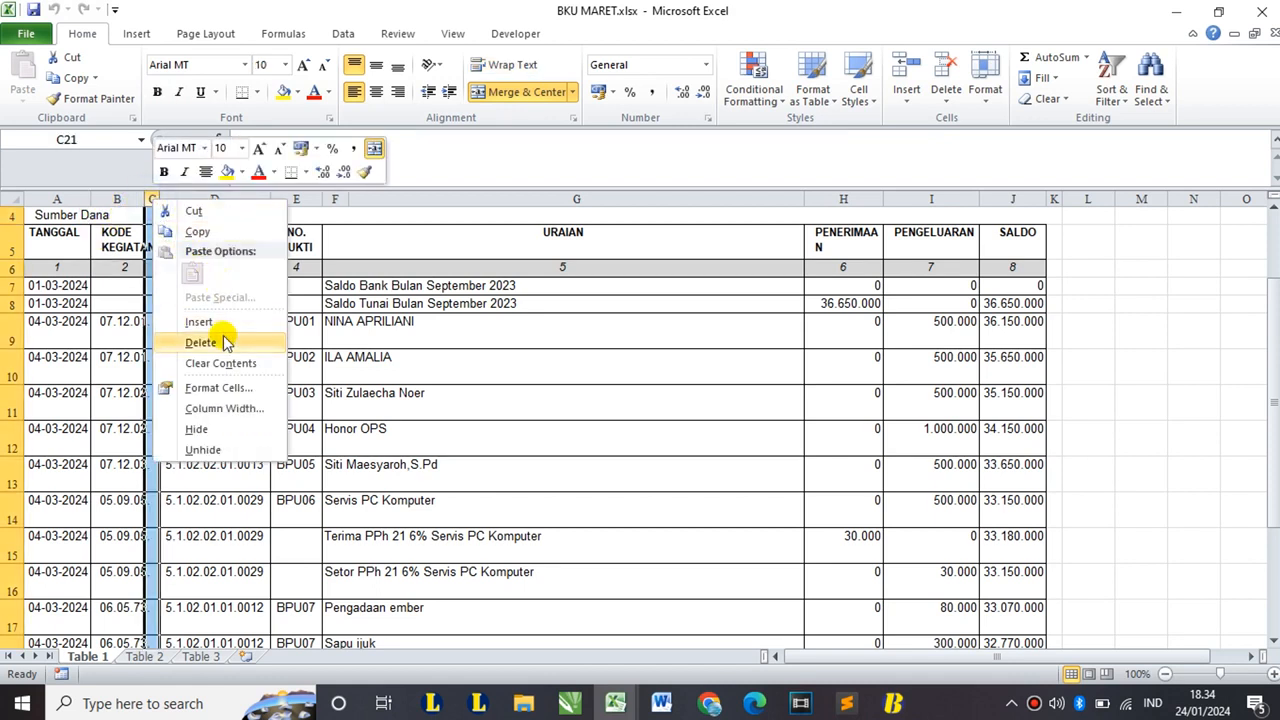
left_click(151, 196)
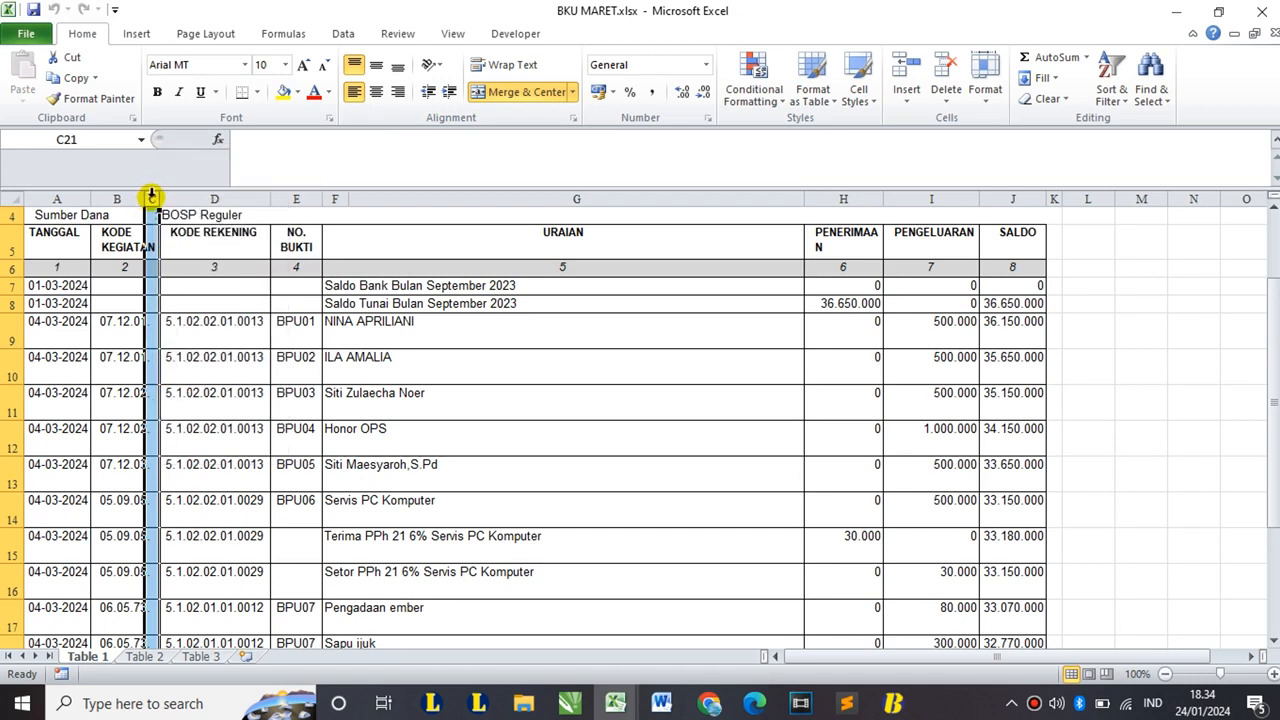
right_click(151, 196)
left_click(200, 341)
scroll(172, 233, "down", 4)
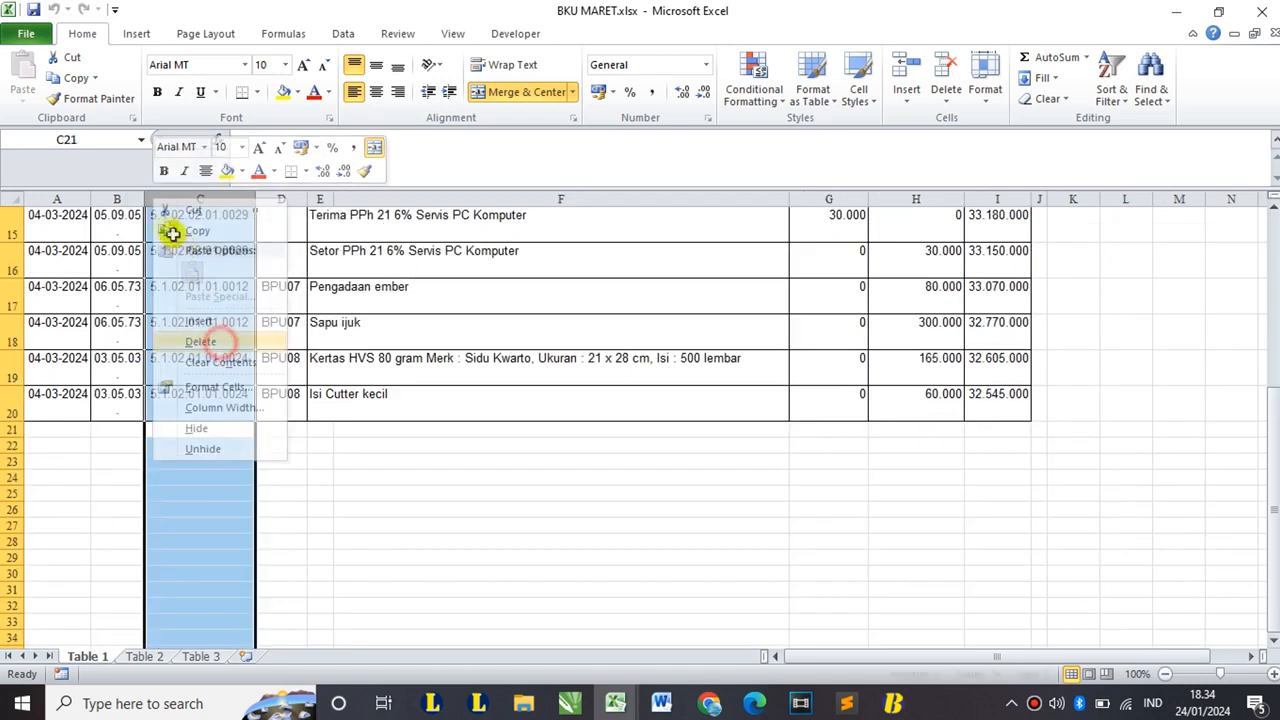
scroll(189, 340, "up", 5)
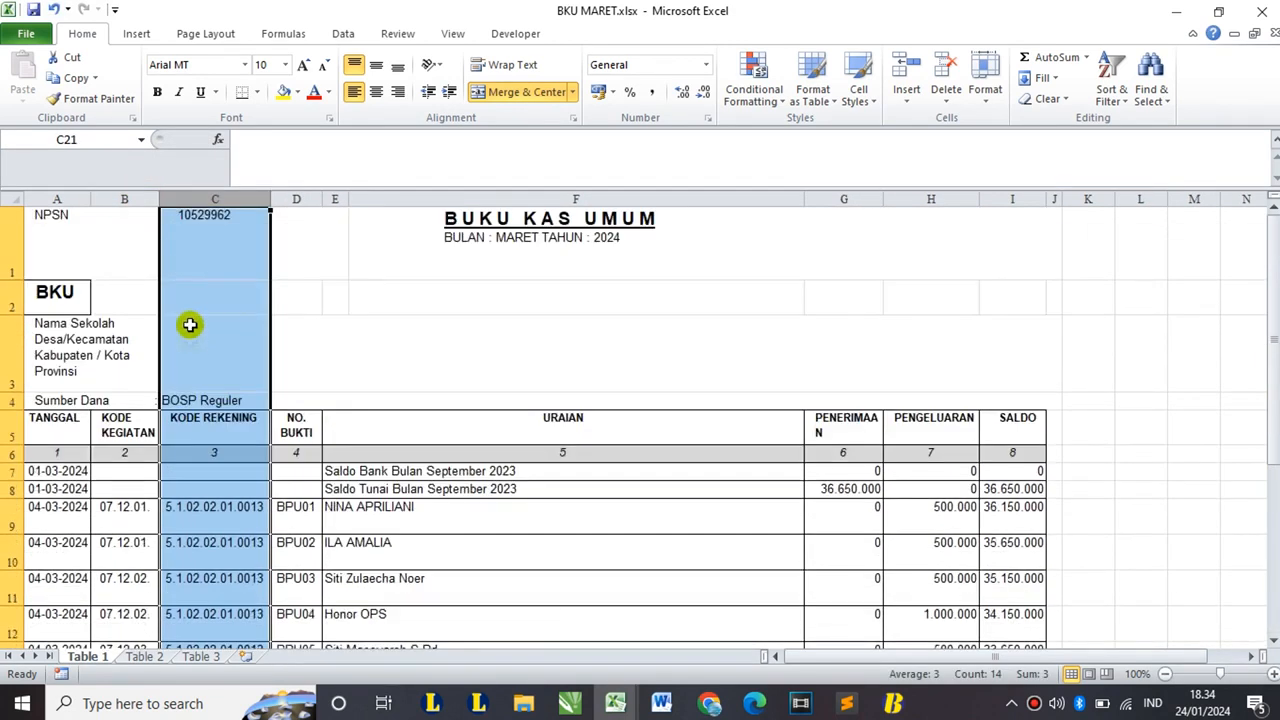
- Delete the wide empty column F and autofit the URAIAN column width
left_click(128, 430)
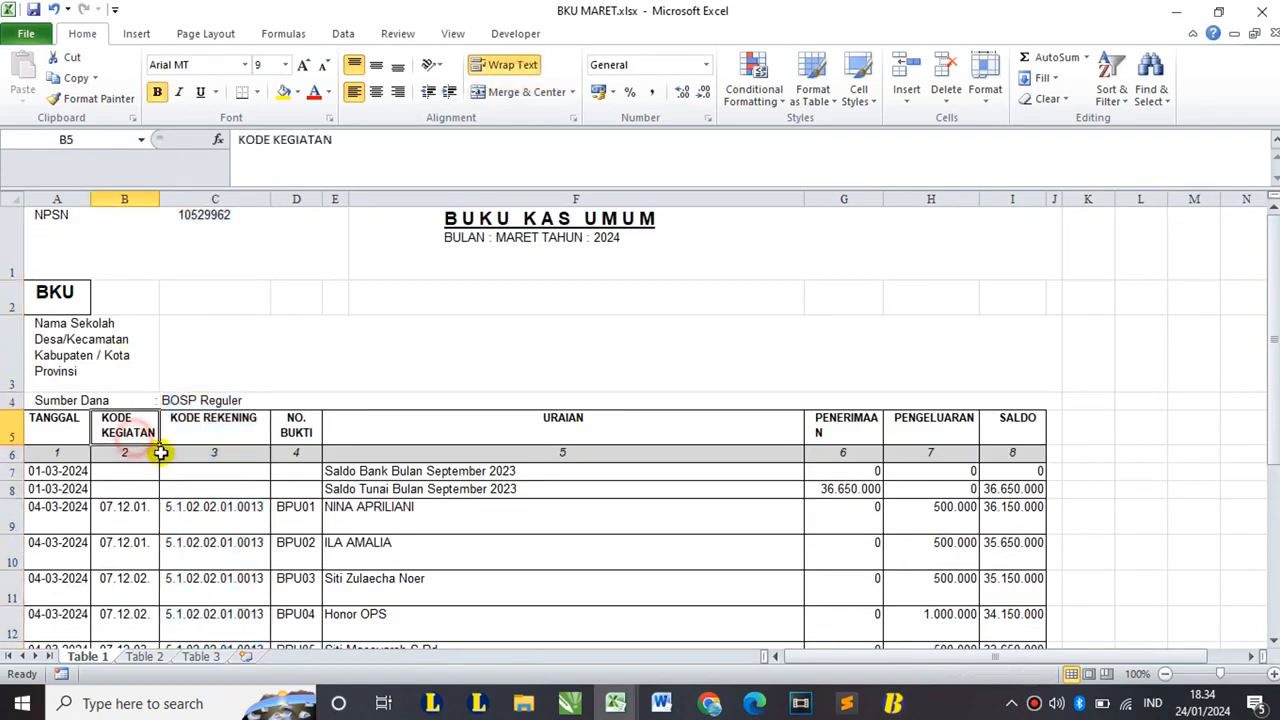
left_click(123, 201)
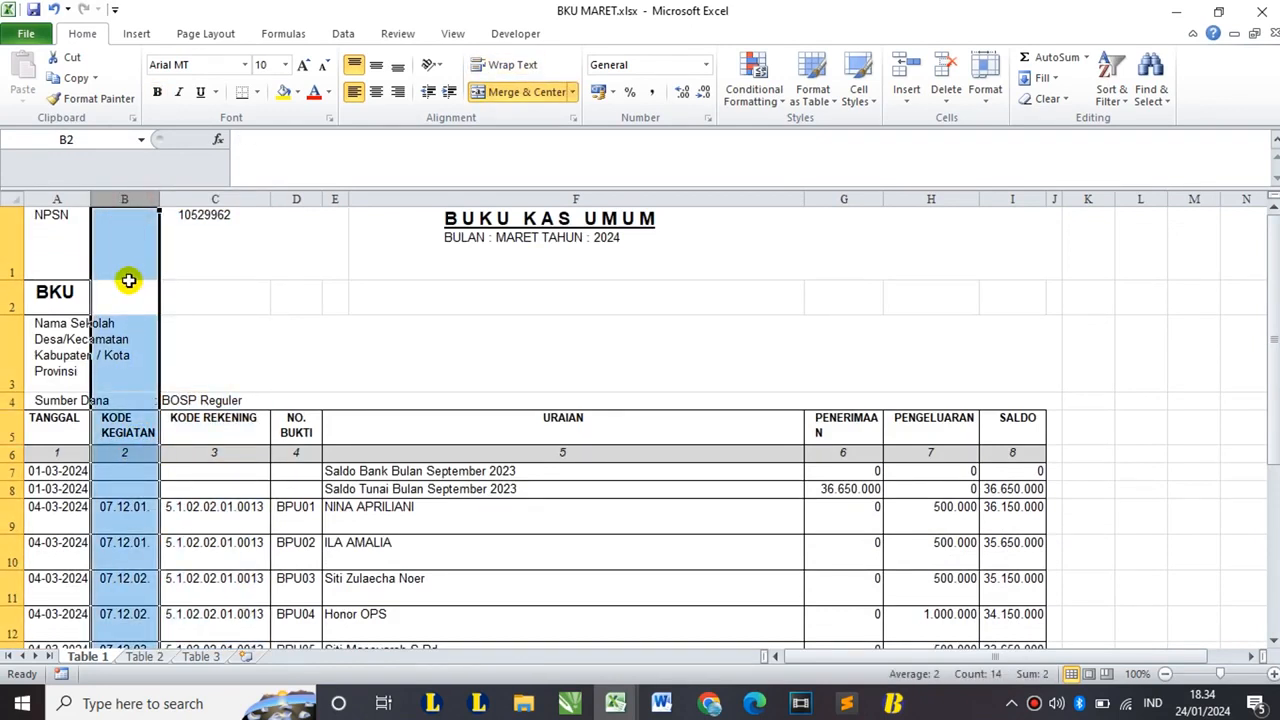
left_click(224, 426)
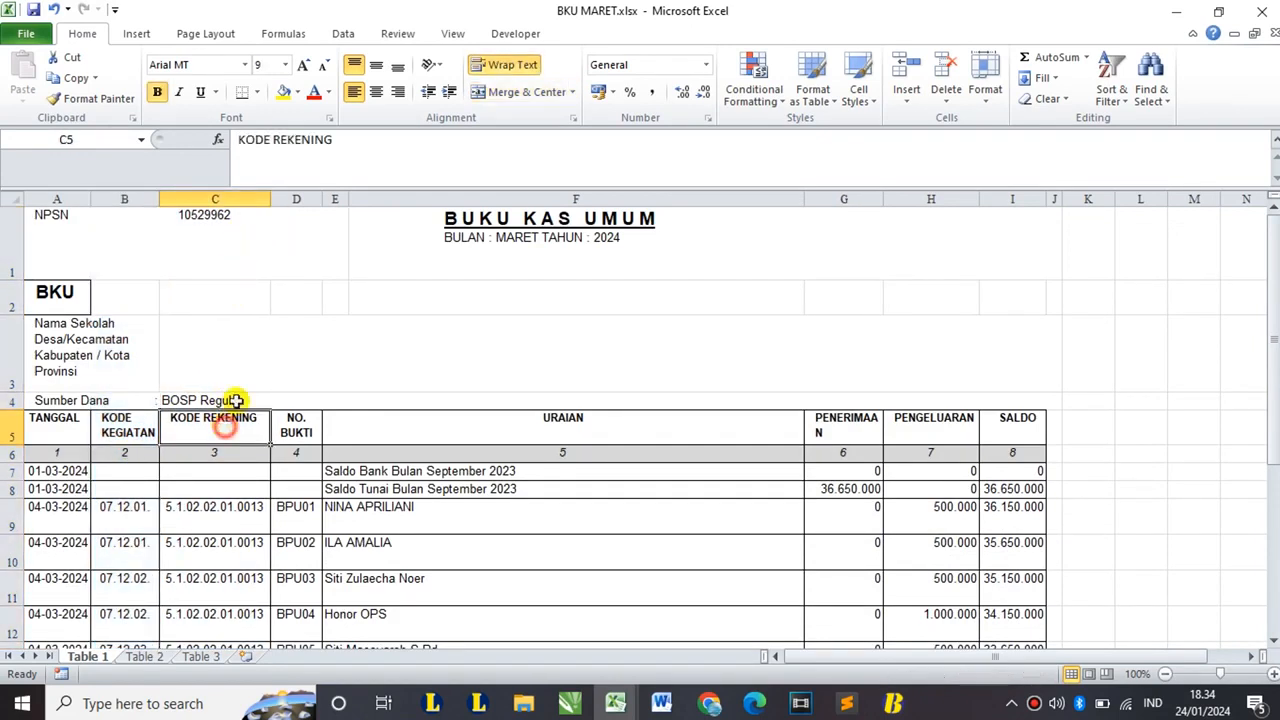
left_click(292, 200)
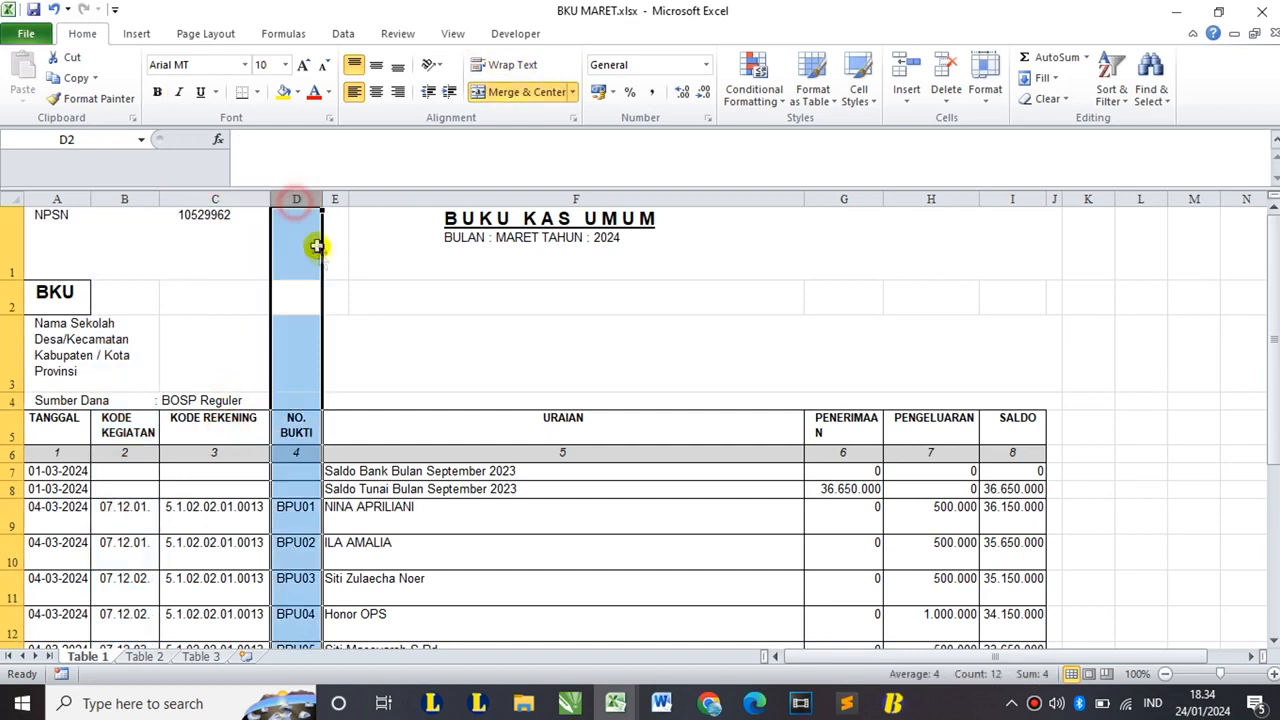
left_click(339, 199)
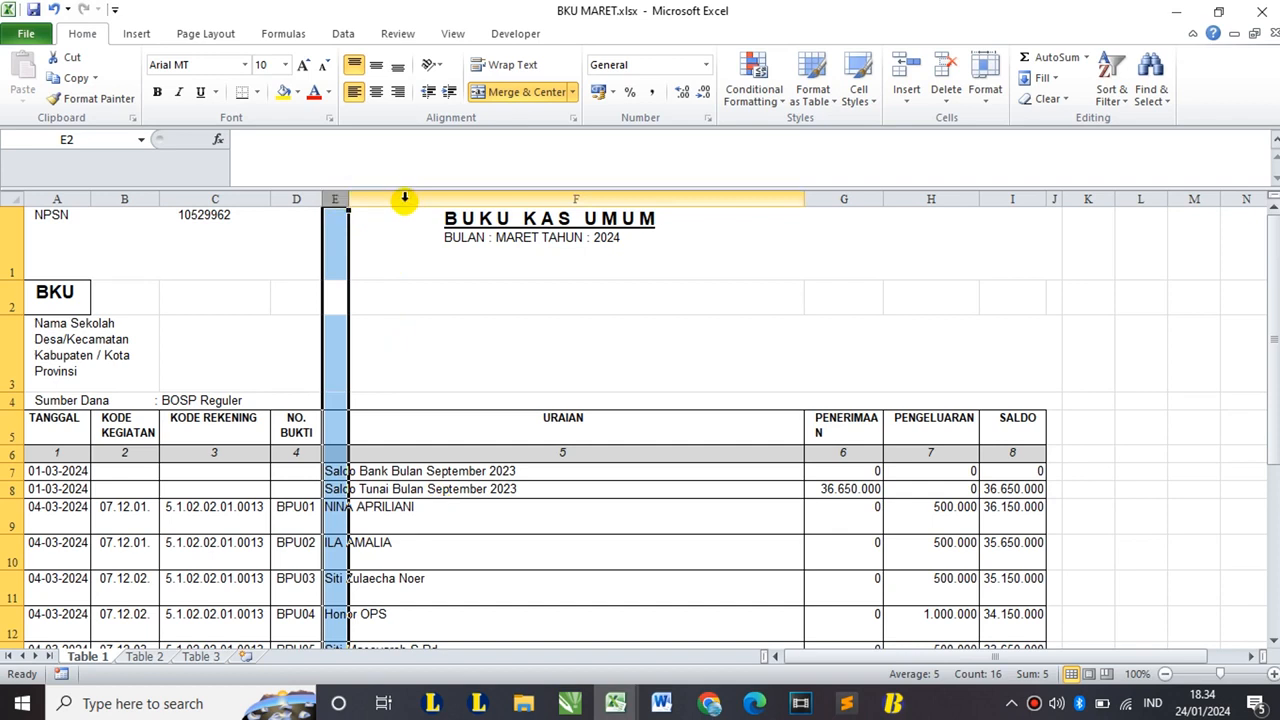
left_click(404, 200)
right_click(404, 202)
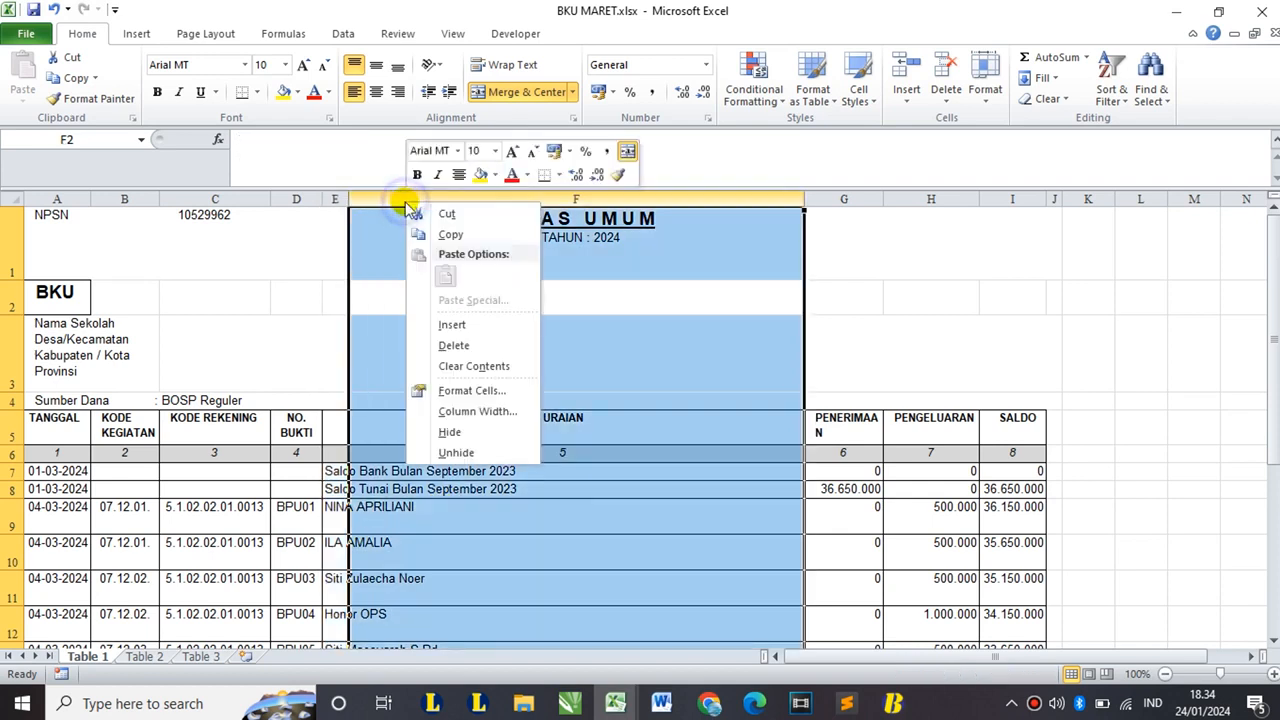
left_click(475, 346)
scroll(366, 378, "down", 1)
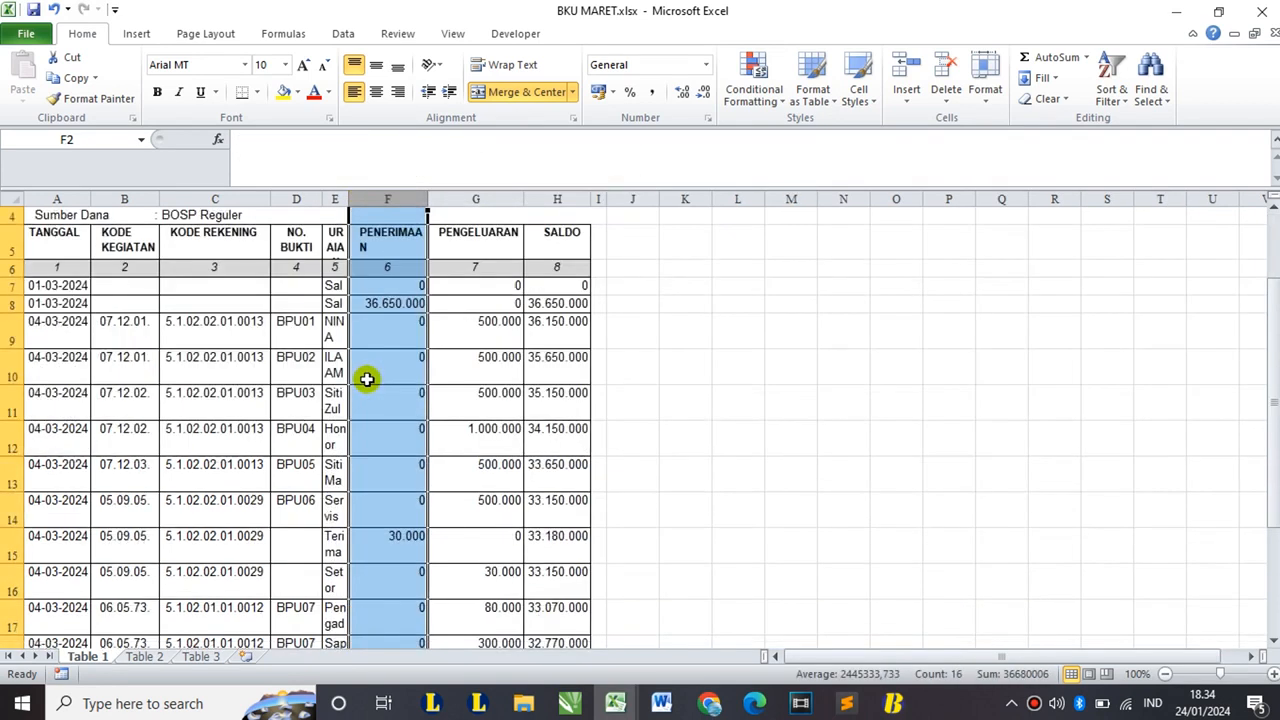
double_click(347, 200)
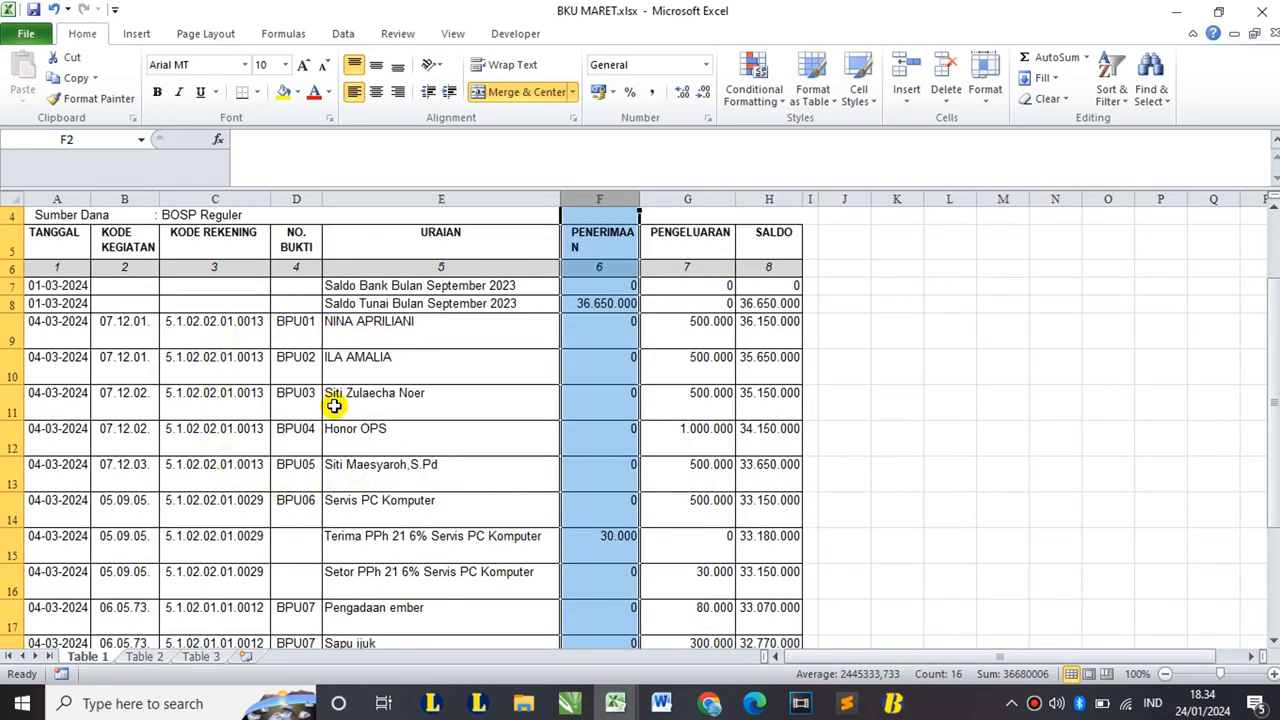
- Check the first transaction rows on Table 2, then return to the Table 1 sheet
left_click(150, 657)
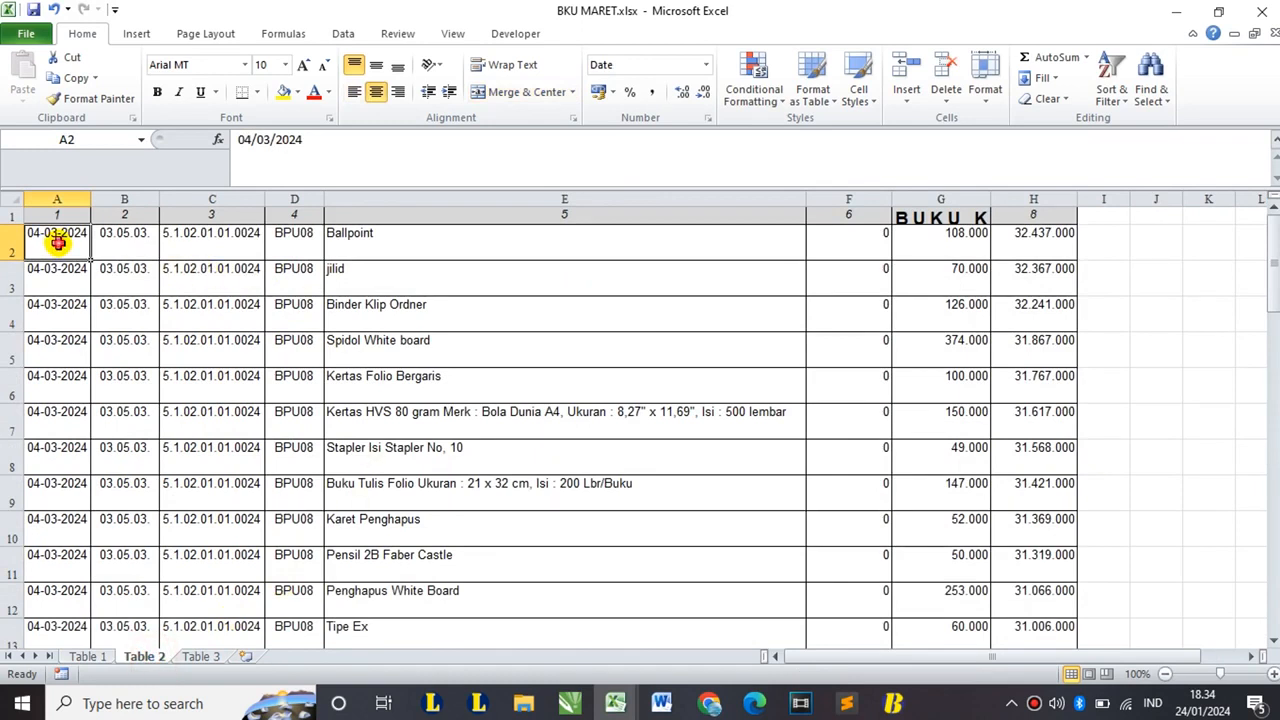
left_click_drag(57, 243, 474, 378)
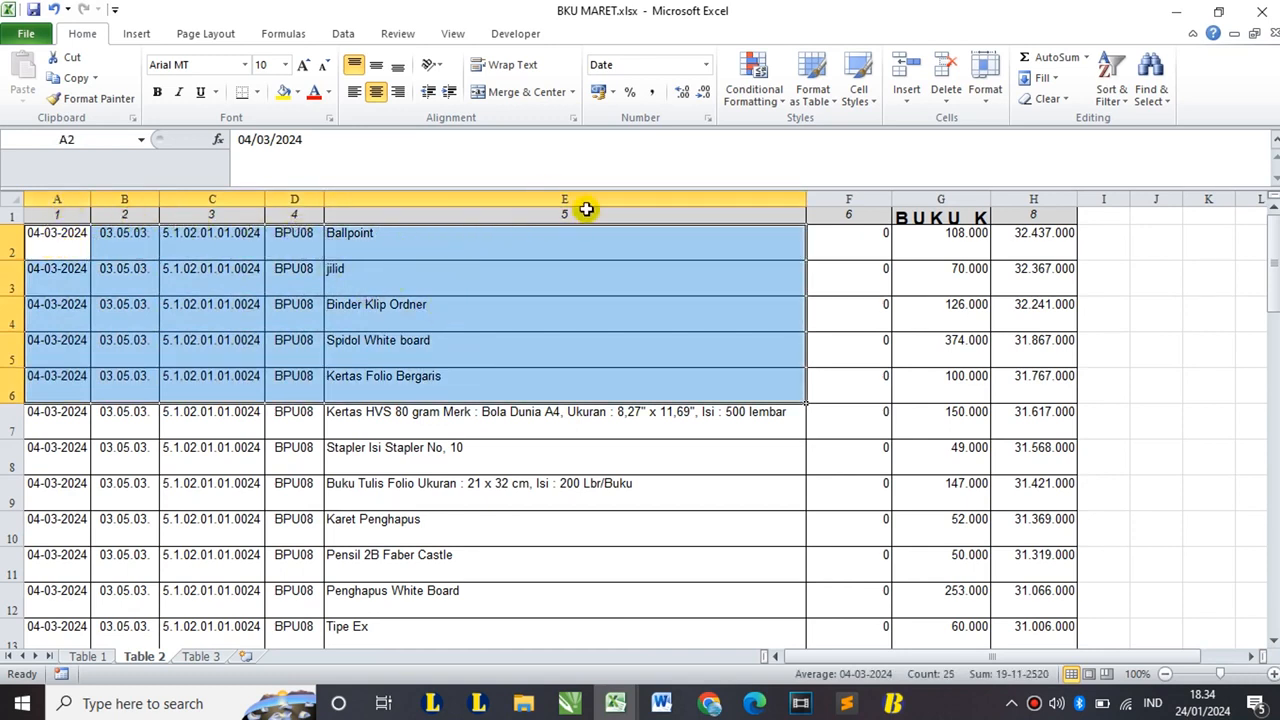
left_click(87, 656)
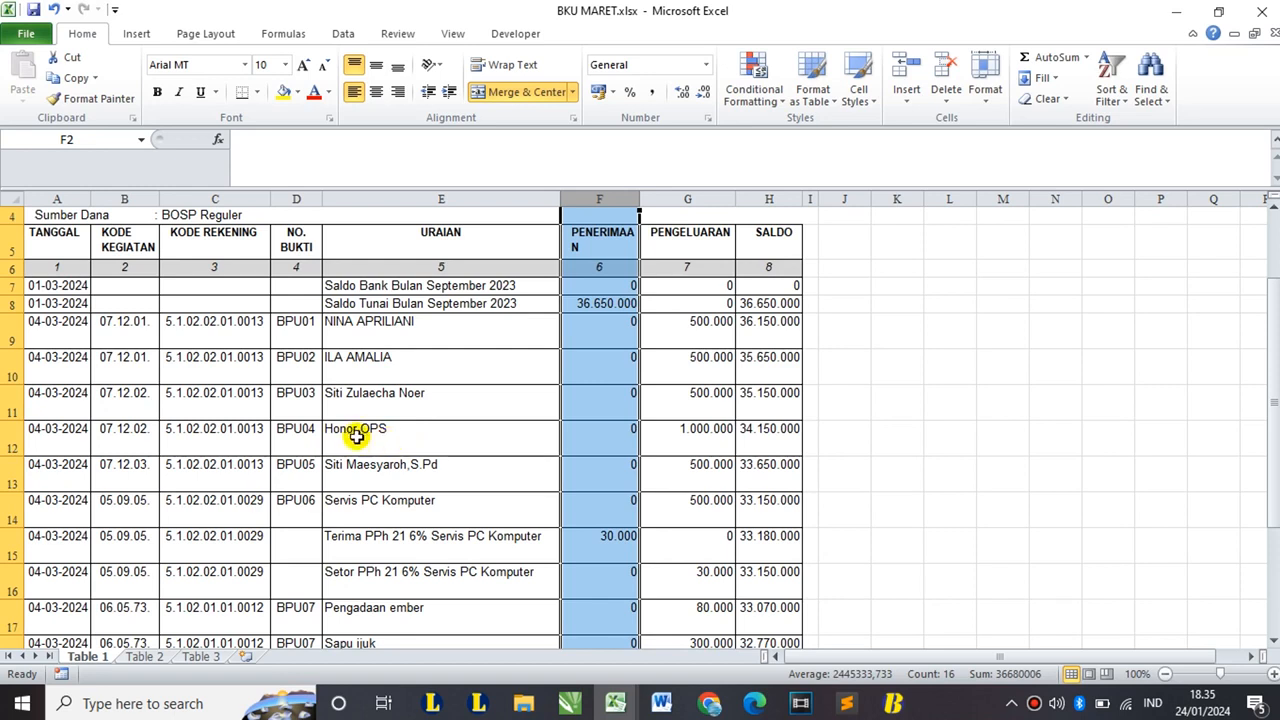
scroll(357, 434, "down", 1)
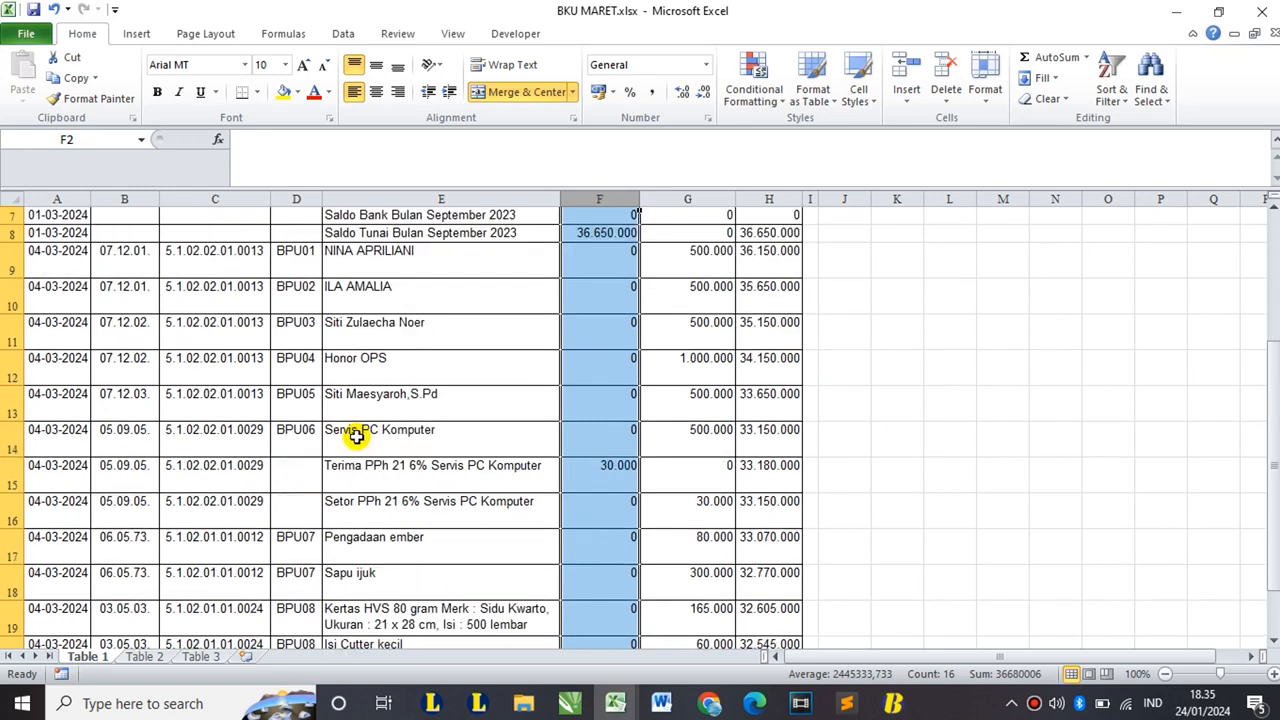
- Delete the Terima and Setor PPh 21 6% rows from Table 1
left_click(12, 470)
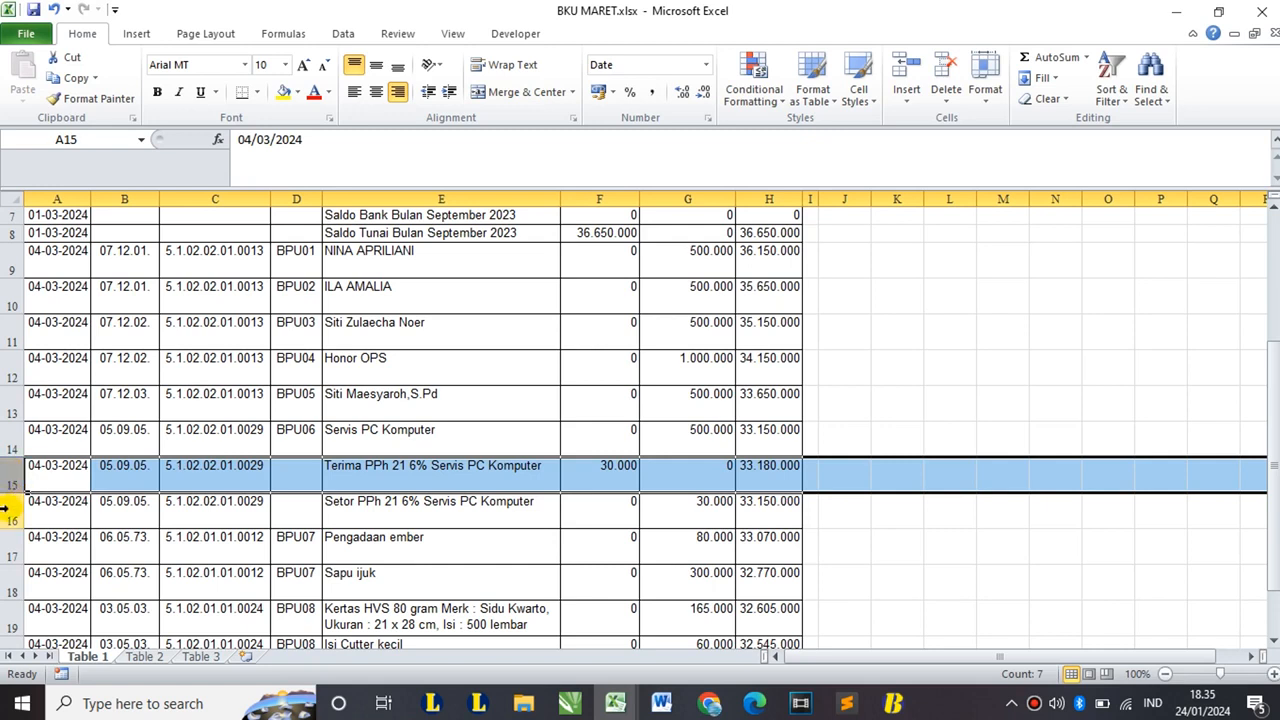
left_click(6, 510, "ctrl")
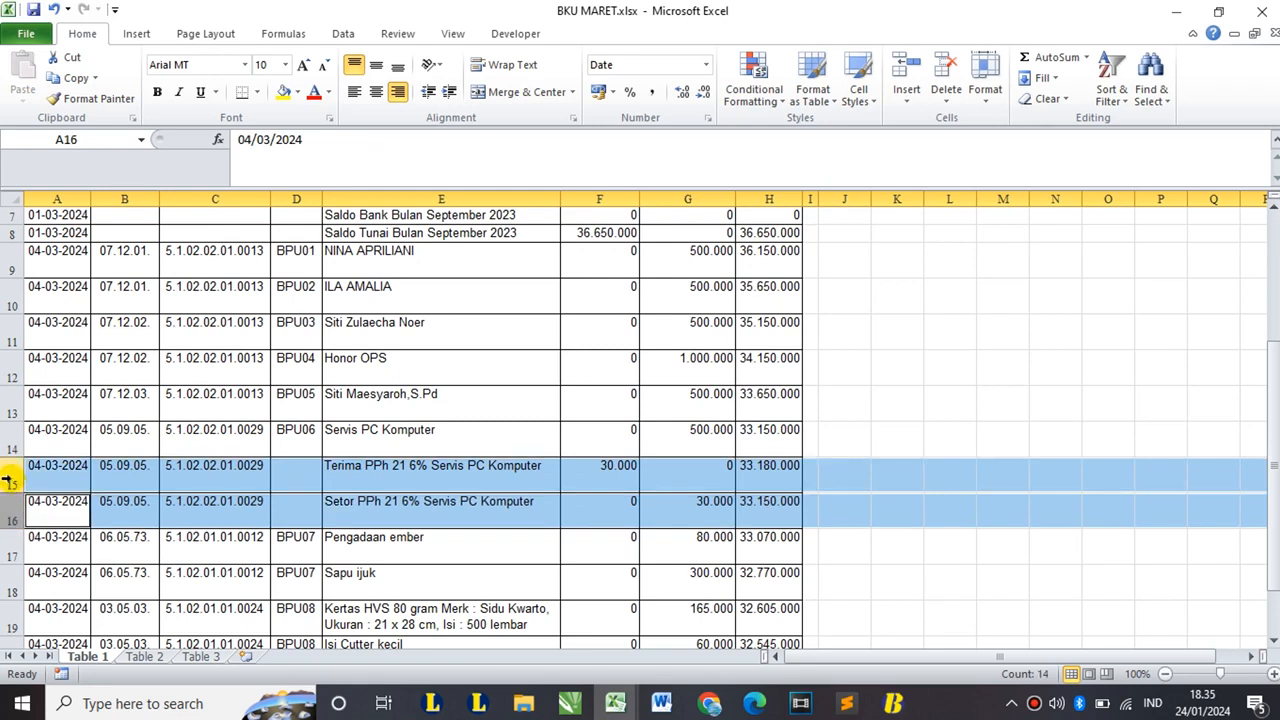
right_click(6, 480)
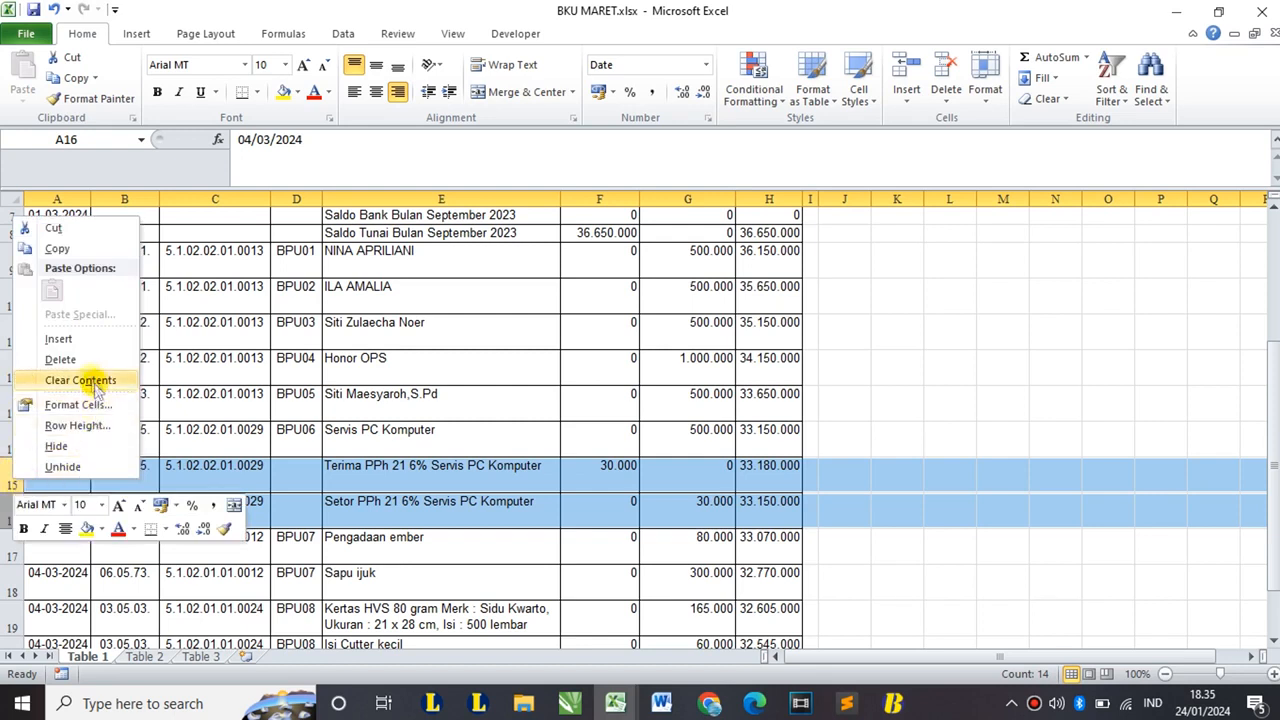
left_click(60, 360)
left_click(337, 337)
left_click_drag(350, 303, 372, 543)
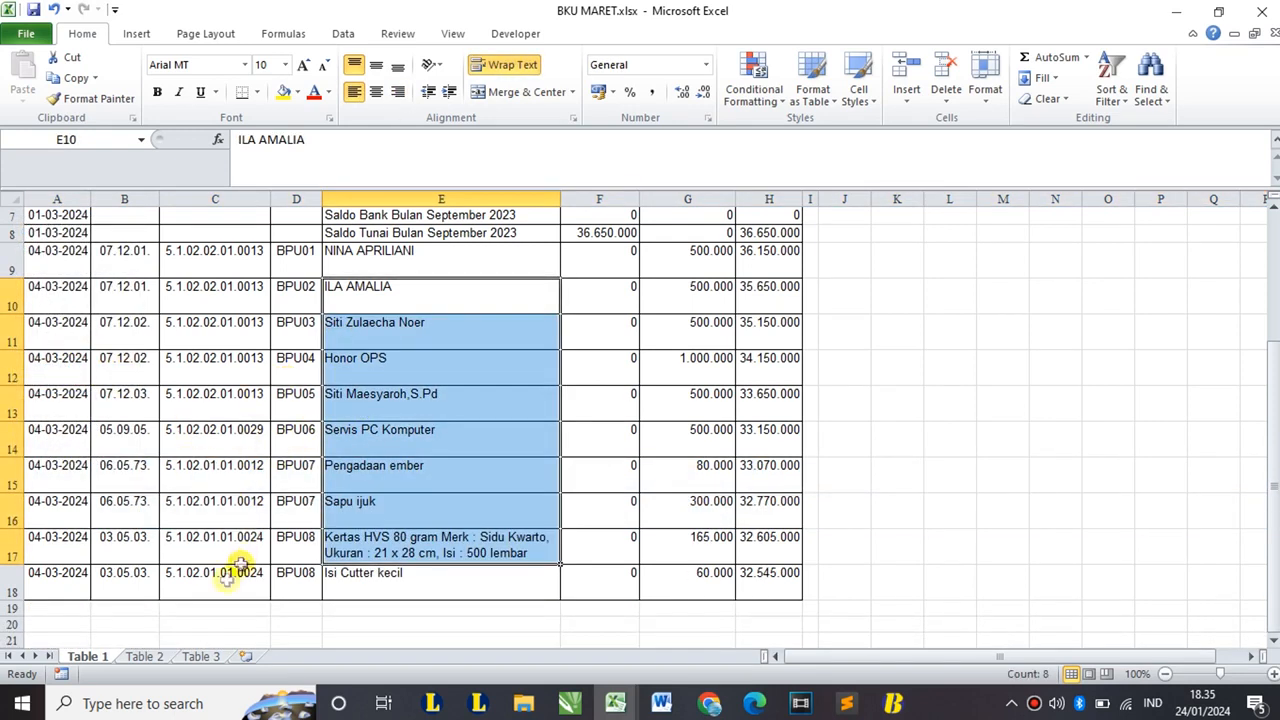
- On Table 2, delete the tax rows 44 and 45
left_click(147, 657)
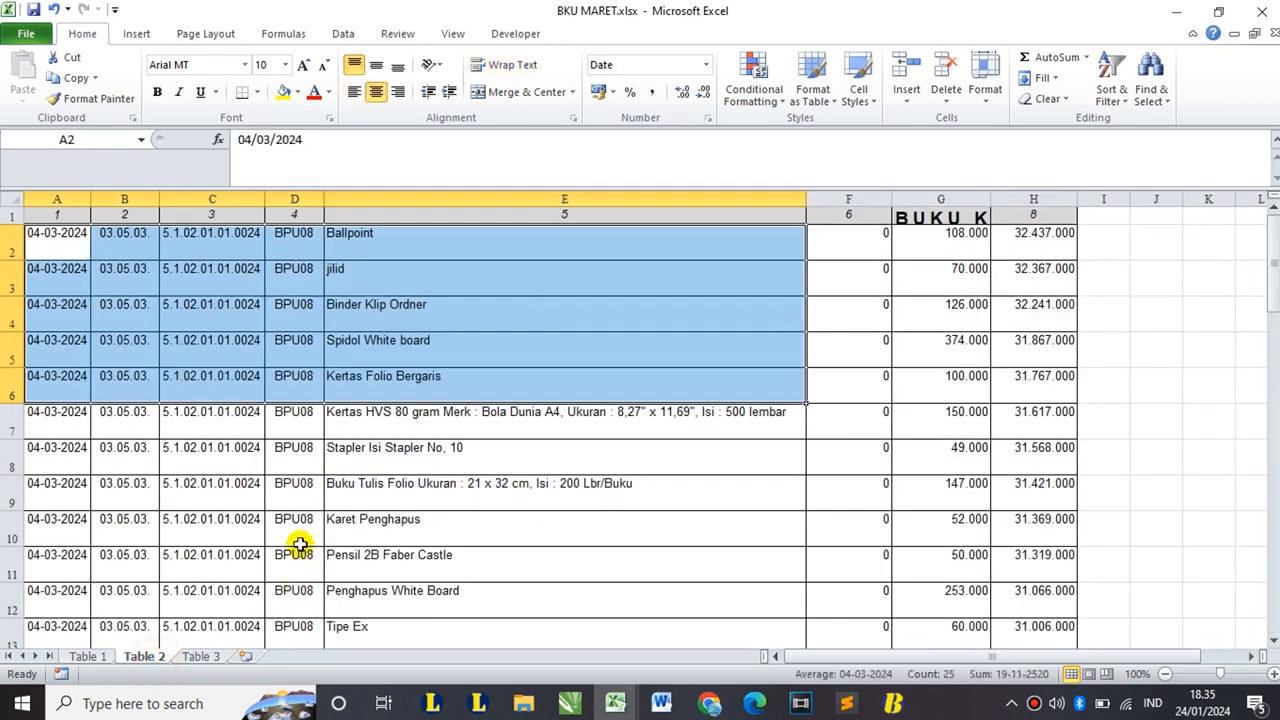
left_click(283, 466)
scroll(322, 427, "down", 8)
scroll(322, 427, "down", 2)
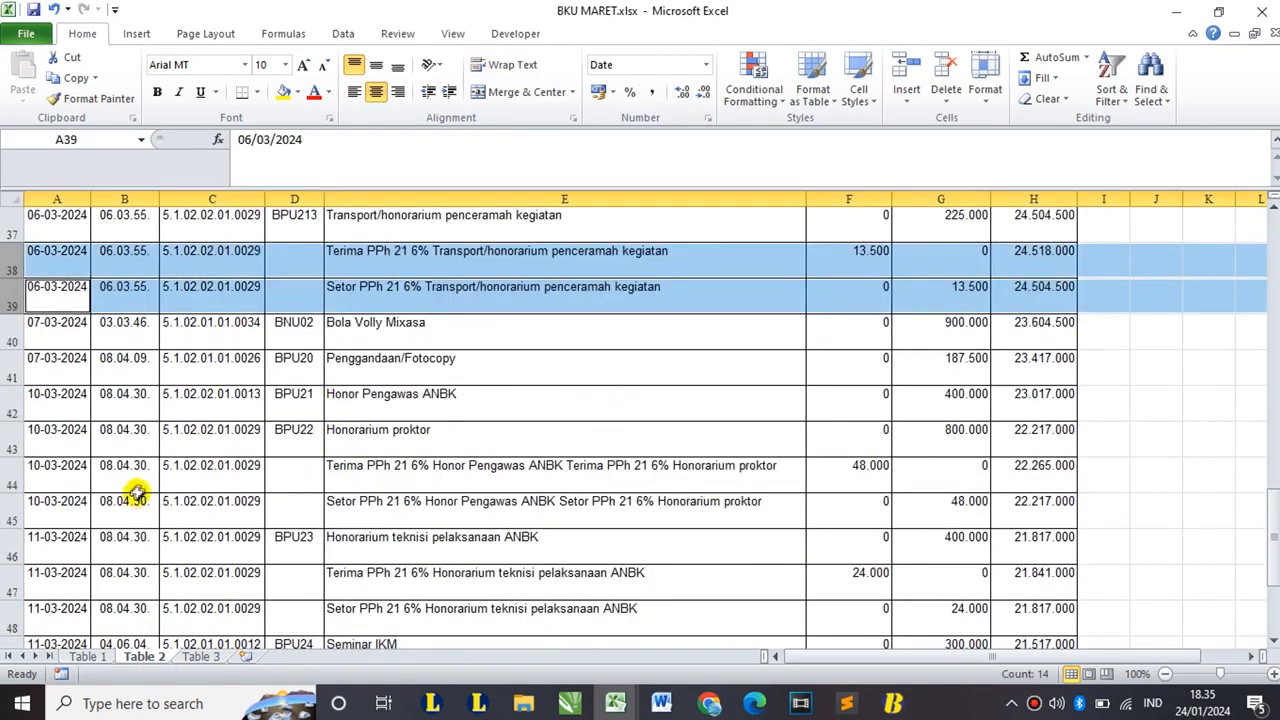
left_click_drag(15, 472, 14, 511)
right_click(14, 505)
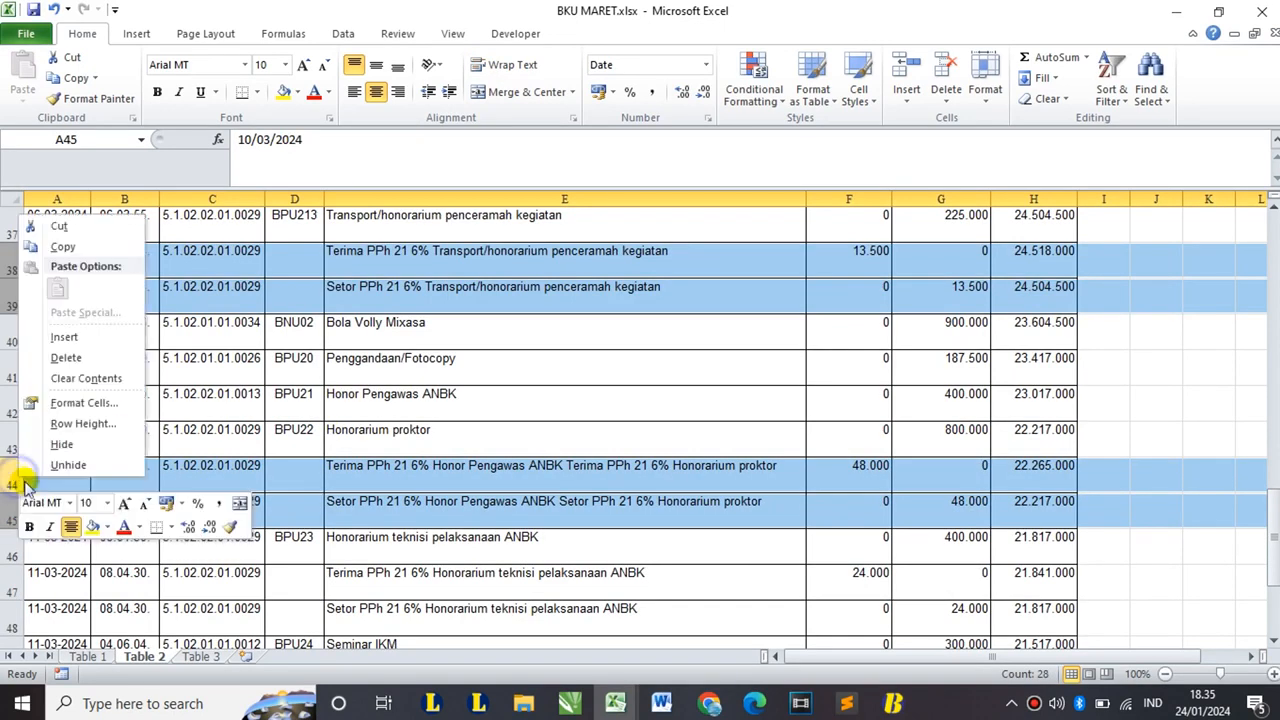
left_click(64, 357)
left_click(268, 368)
scroll(275, 440, "down", 1)
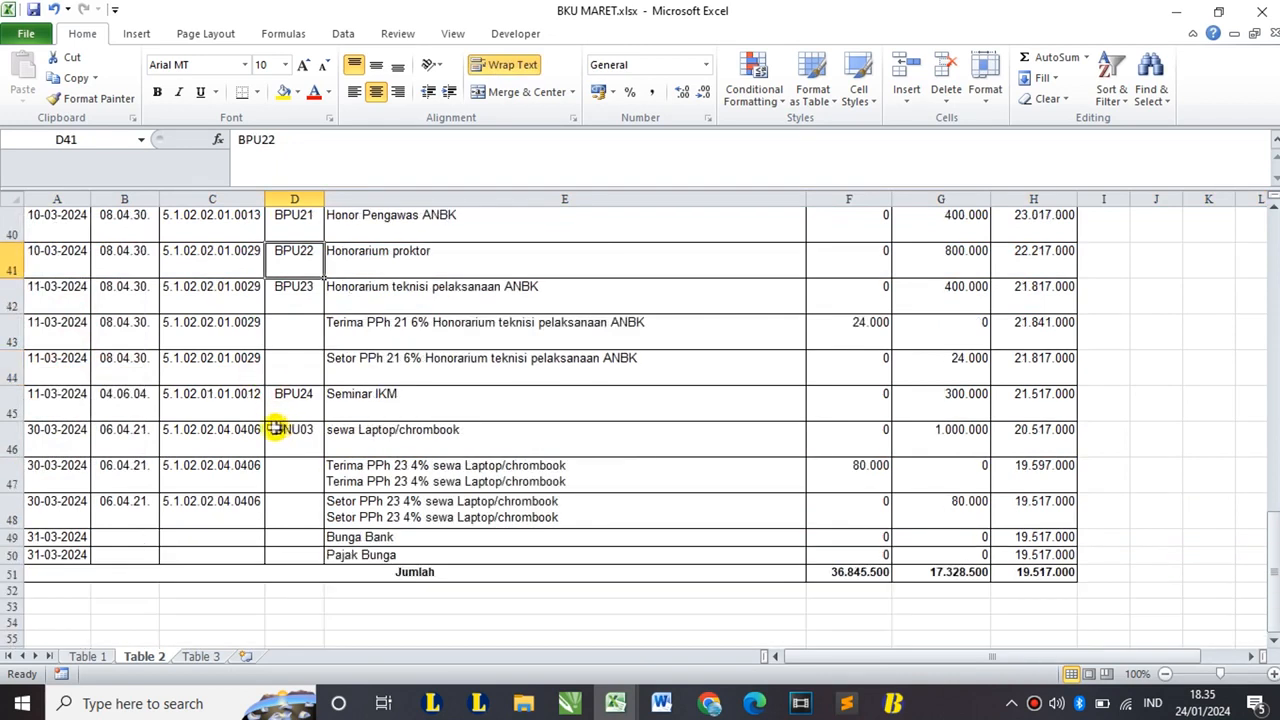
- Delete the PPh 21 Honorarium, PPh 23 laptop, Bunga Bank and Pajak Bunga rows from Table 2
left_click(5, 330)
left_click(8, 366, "ctrl")
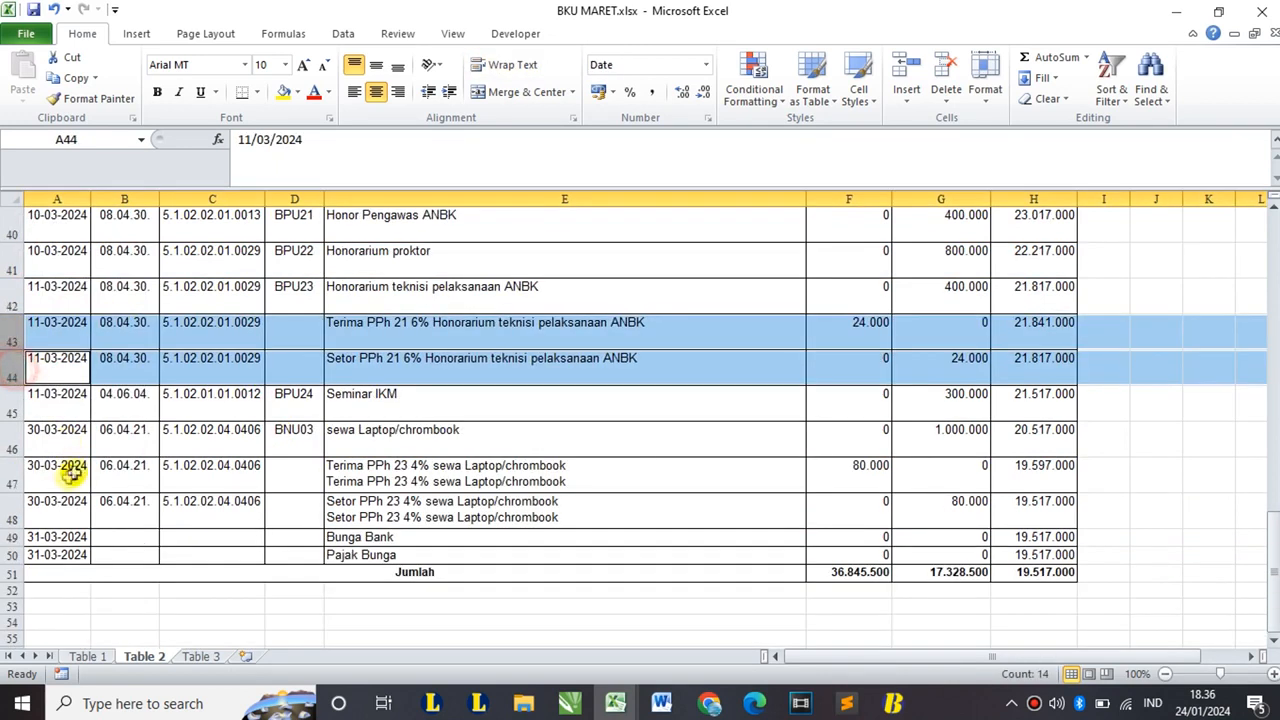
left_click(10, 478, "ctrl")
left_click(5, 505, "ctrl")
left_click(12, 537, "ctrl")
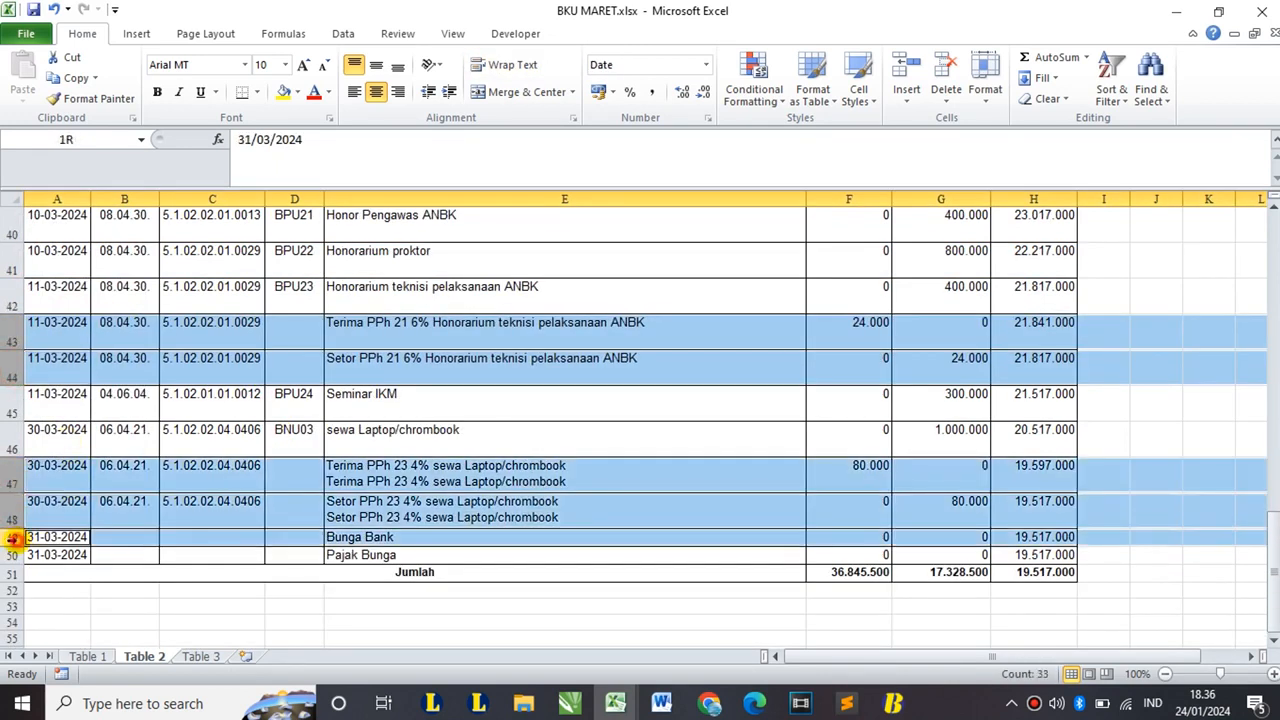
left_click(12, 555, "ctrl")
right_click(8, 500)
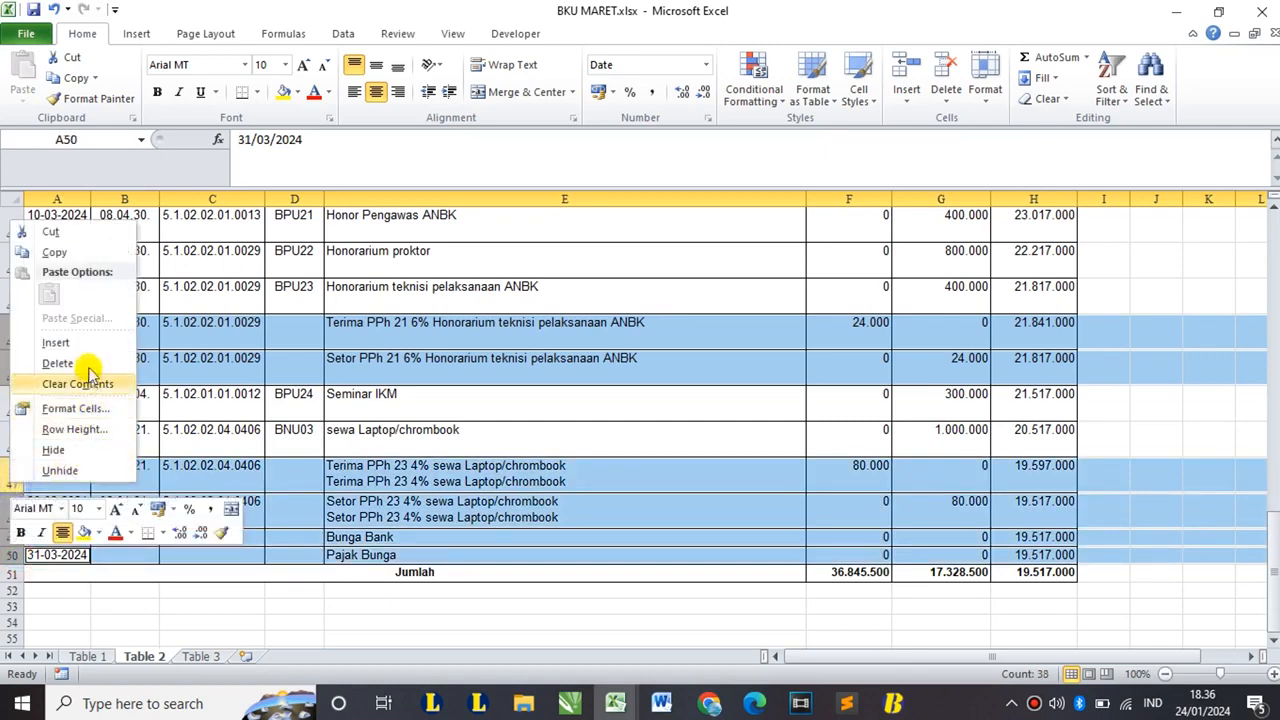
left_click(85, 365)
scroll(329, 376, "up", 15)
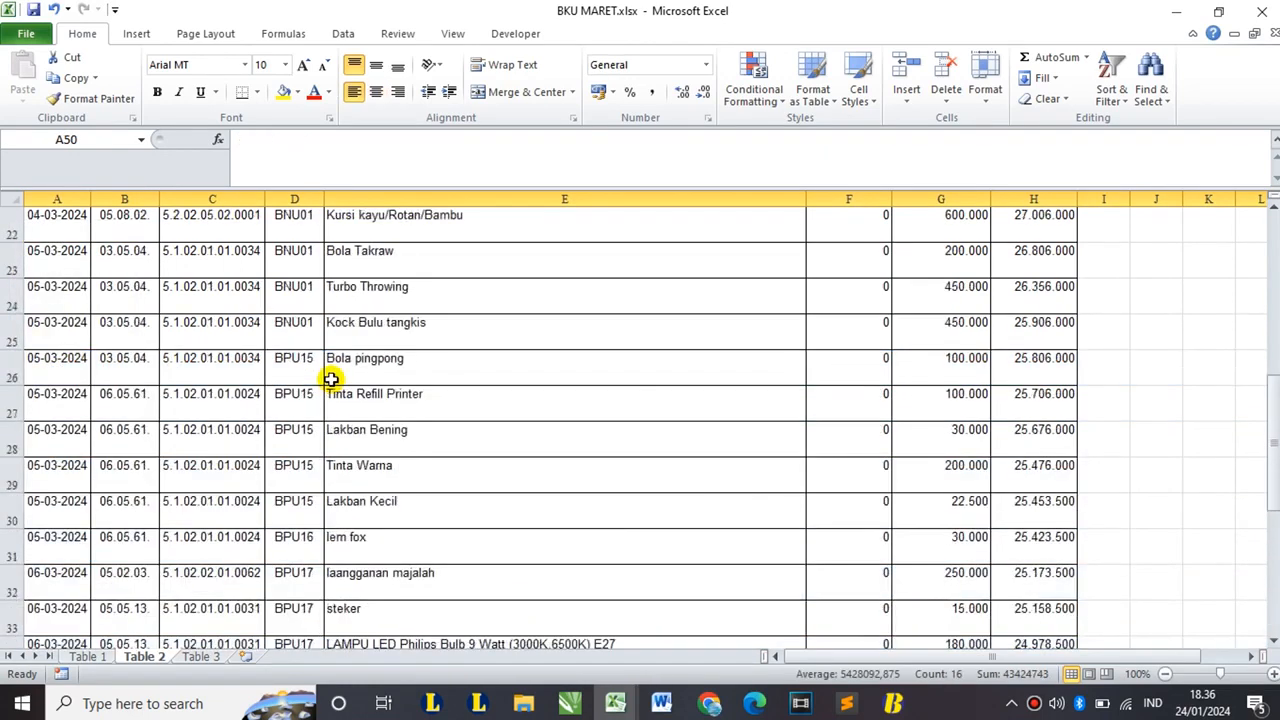
scroll(329, 376, "down", 1)
left_click(380, 246)
scroll(380, 246, "up", 1)
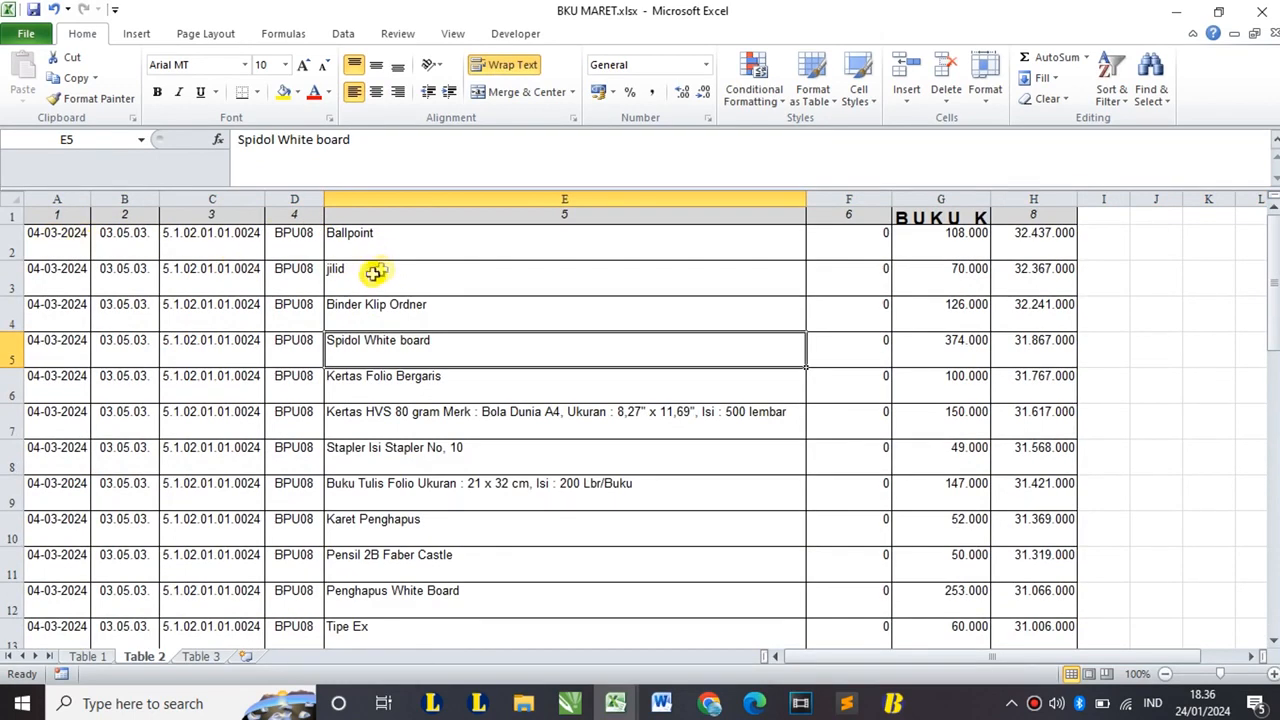
- Copy Table 1 range A9:E18 and switch to the Template Import Data SIMPAN-BOS workbook
left_click(103, 656)
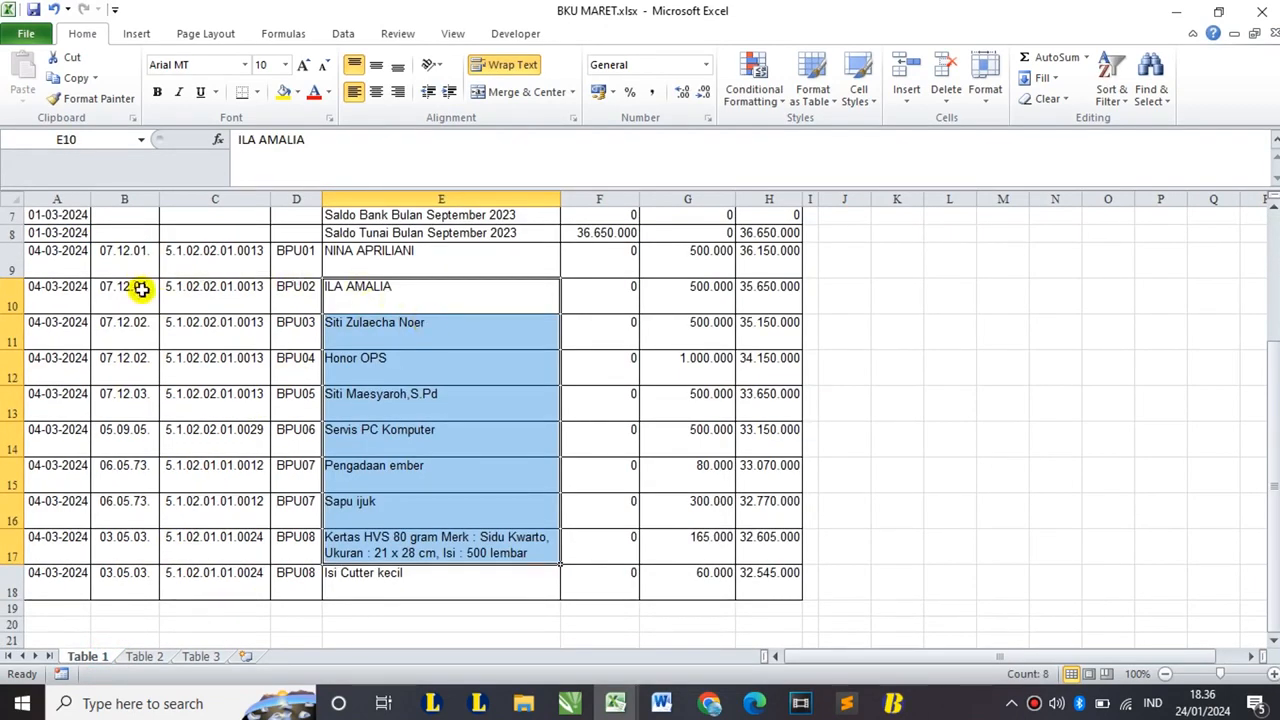
left_click(57, 257)
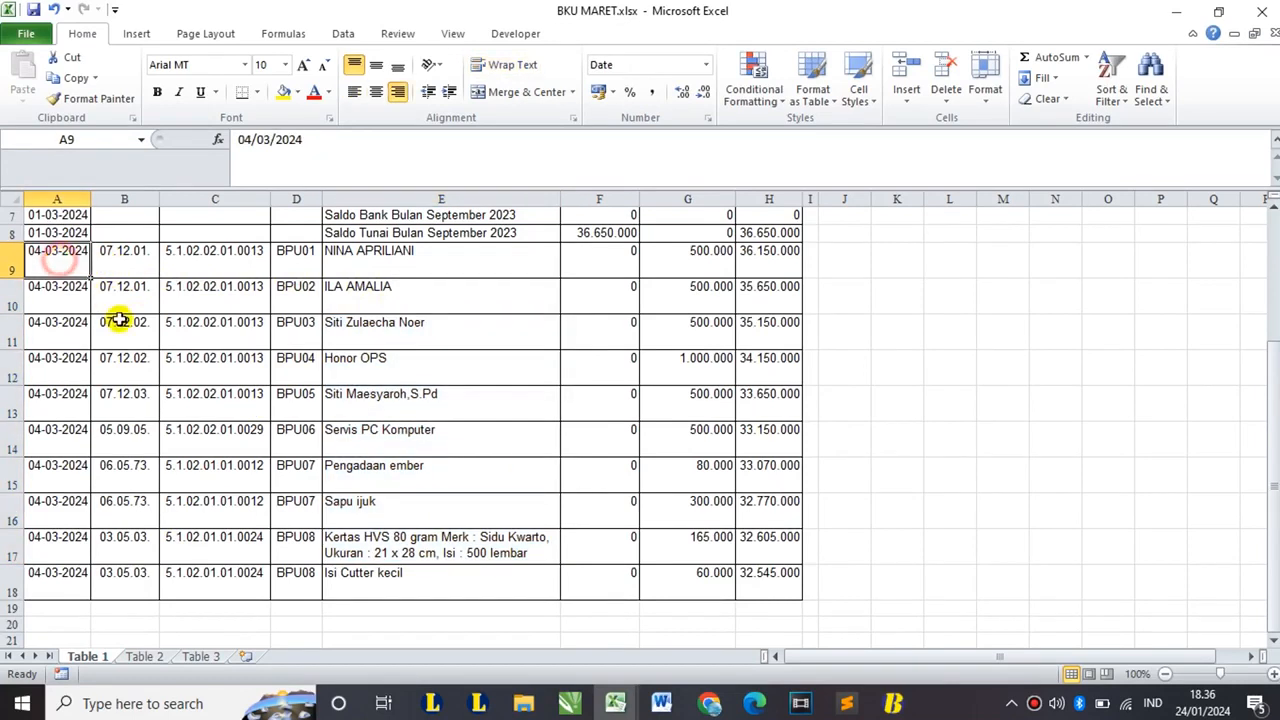
scroll(116, 328, "up", 2)
scroll(400, 606, "down", 2)
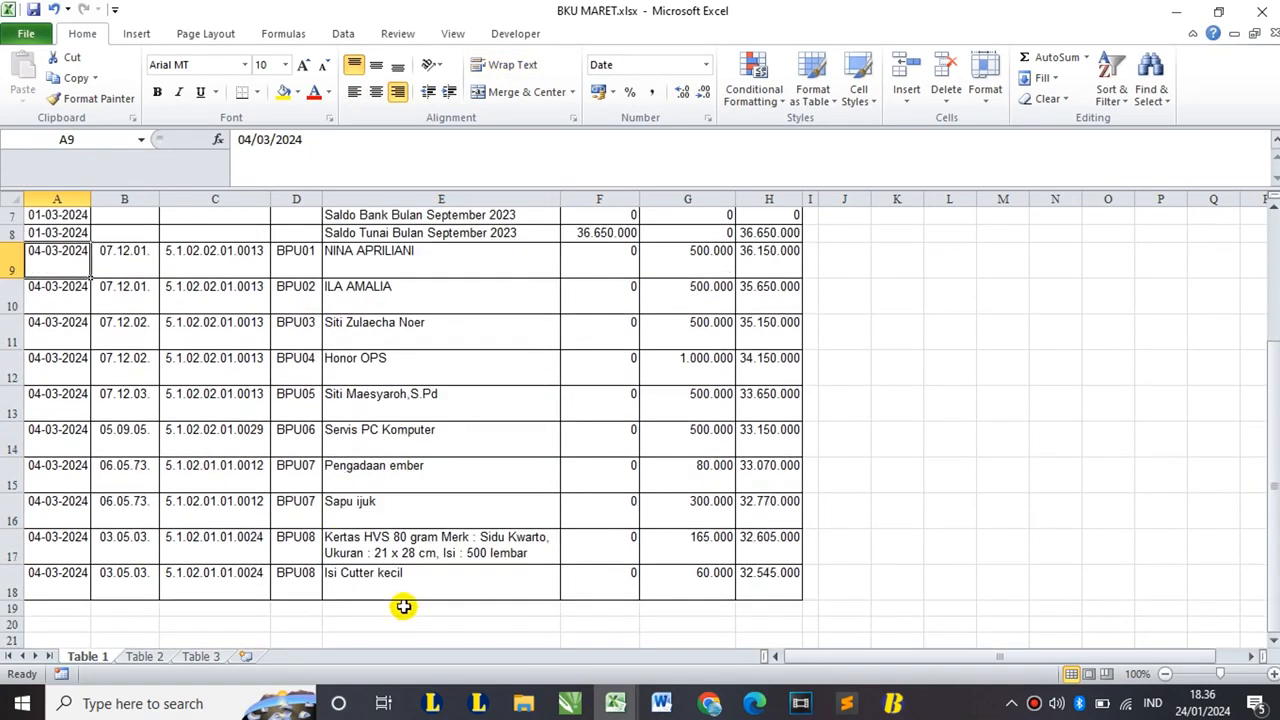
left_click(424, 585, "shift")
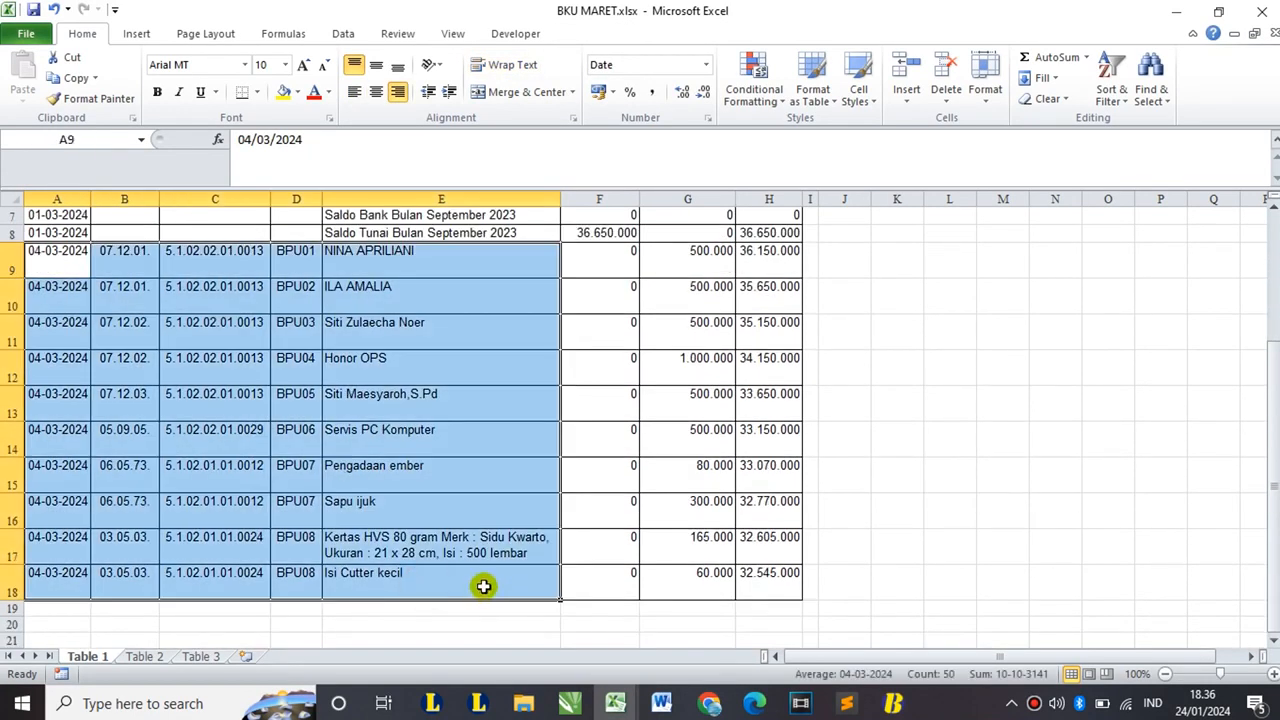
key("ctrl+c")
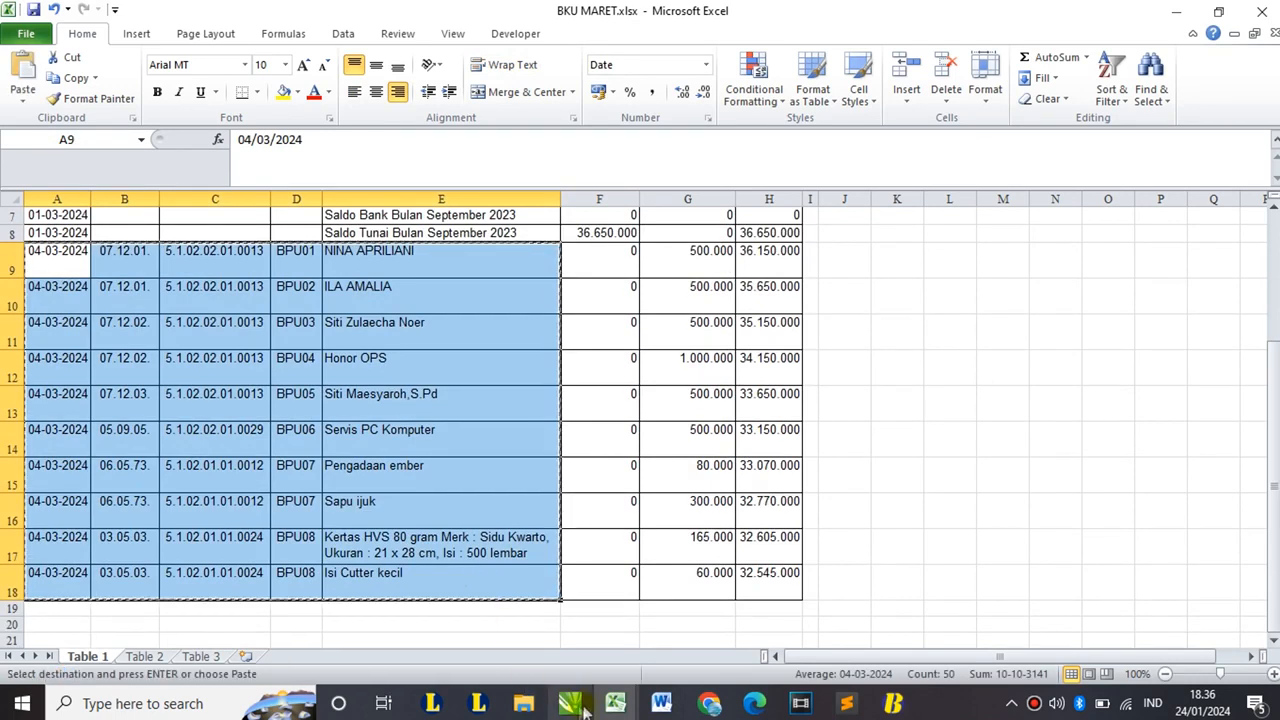
left_click(615, 703)
left_click(886, 614)
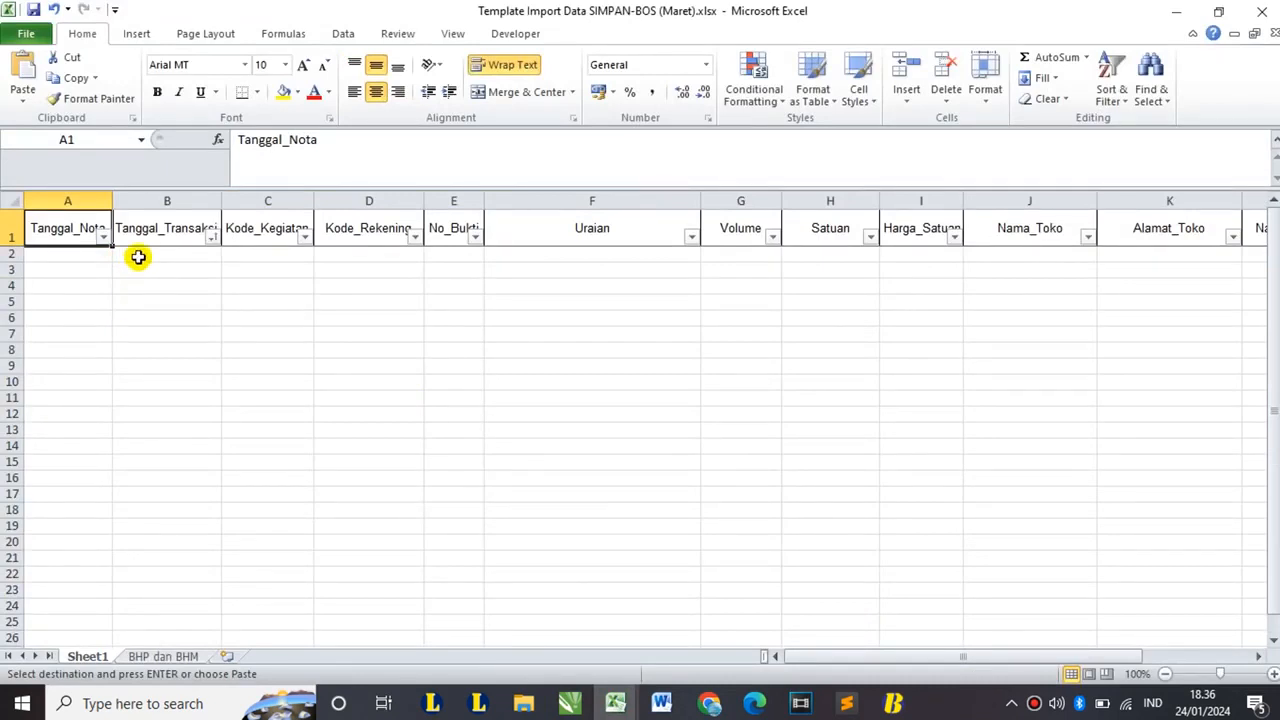
- Paste the copied Table 1 transactions into Sheet1 starting at cell B2
left_click(162, 256)
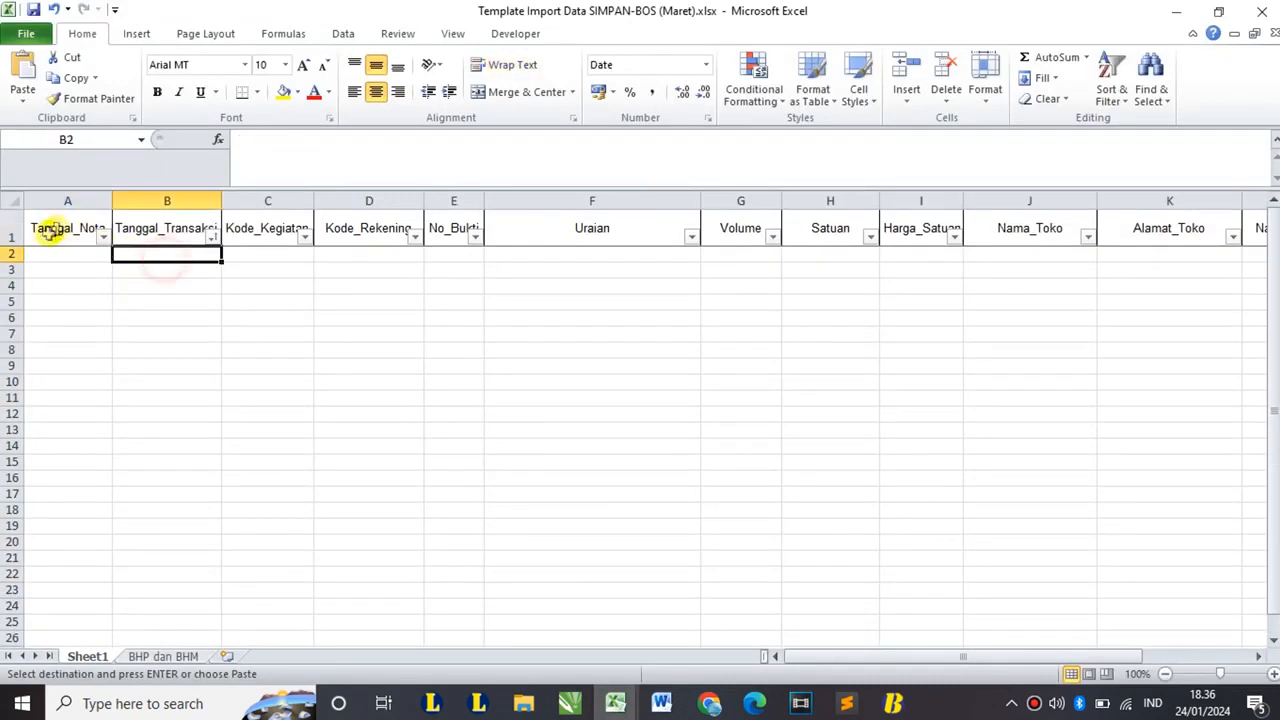
key("ctrl+v")
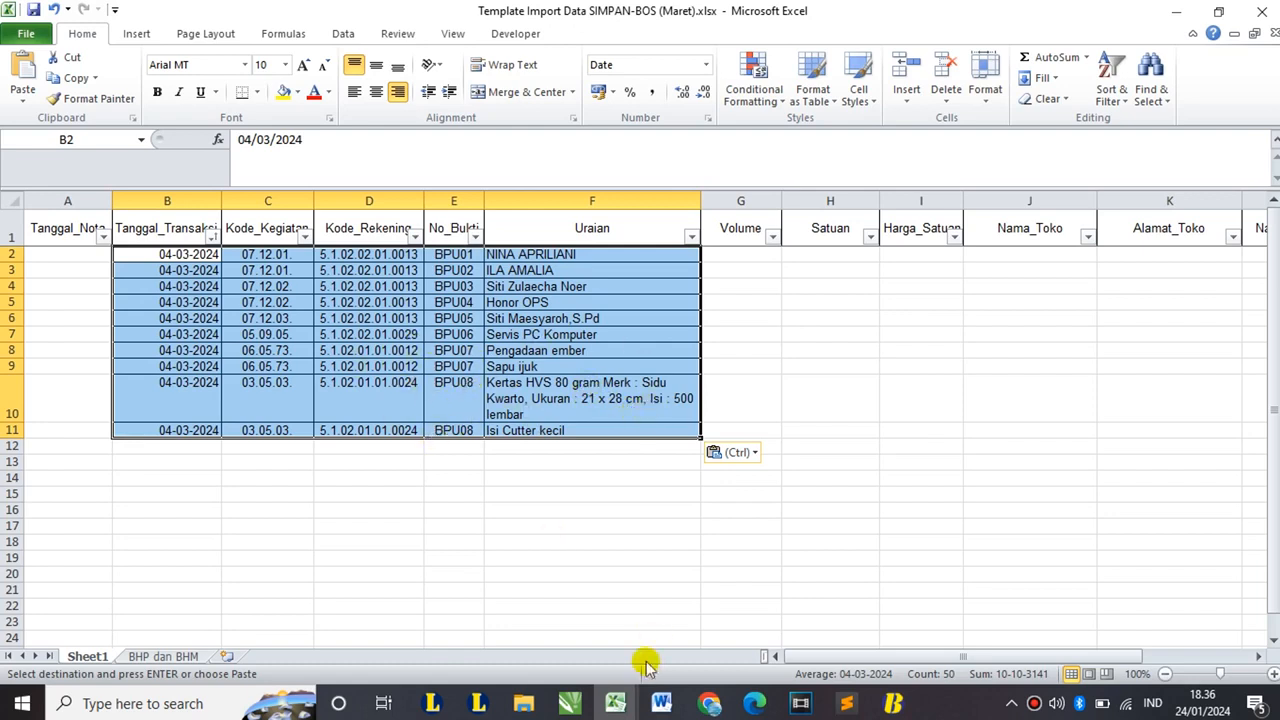
left_click(630, 705)
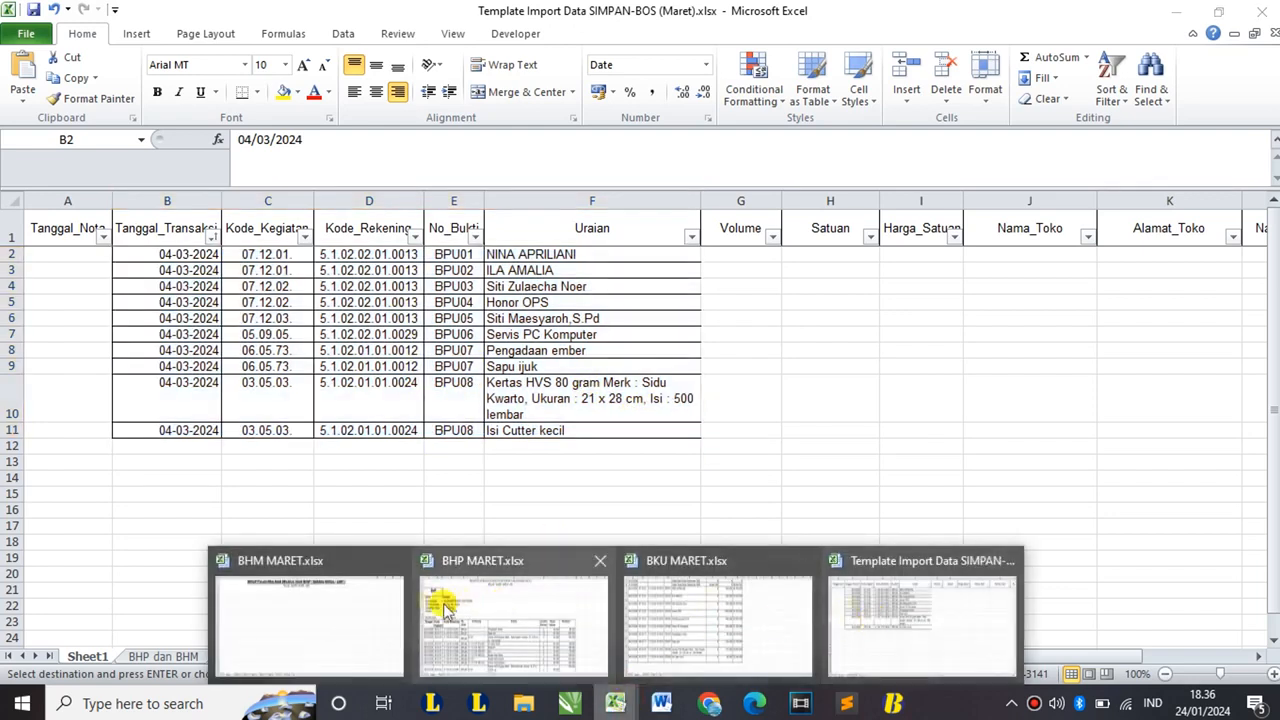
left_click(665, 611)
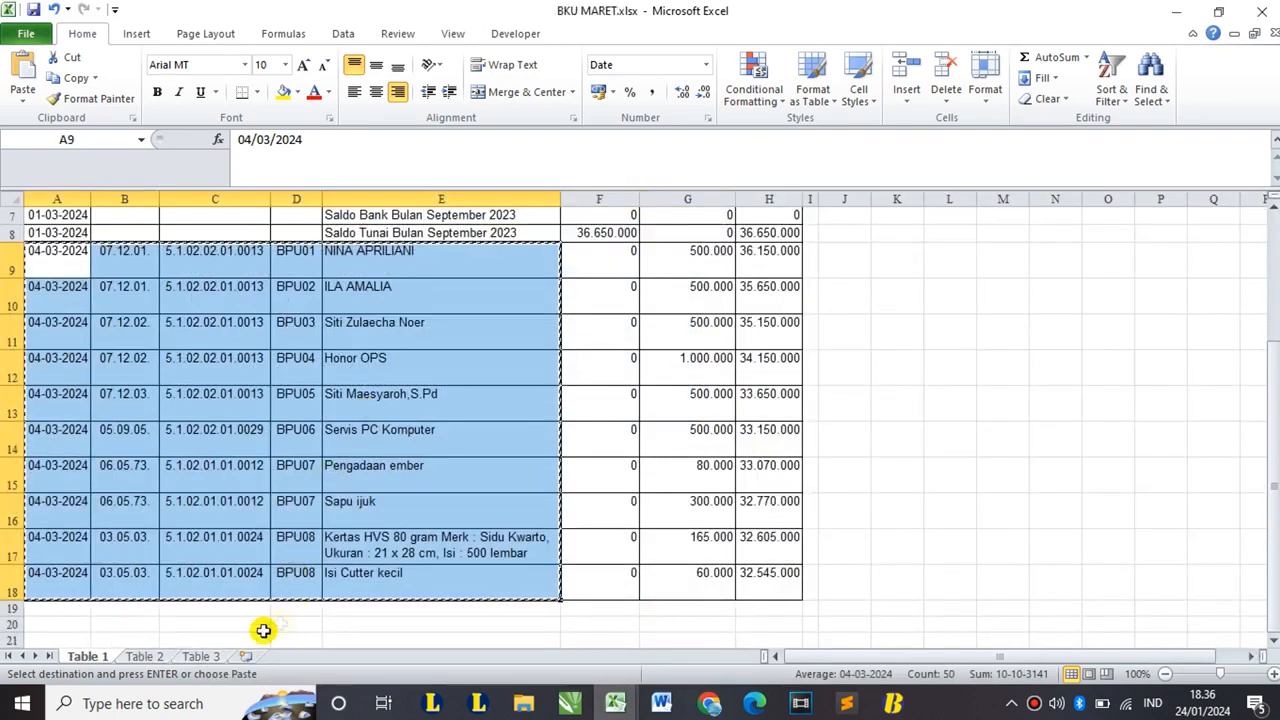
- Copy the Table 2 transactions A2:E44 from the BKU MARET workbook
left_click(140, 657)
left_click(62, 251)
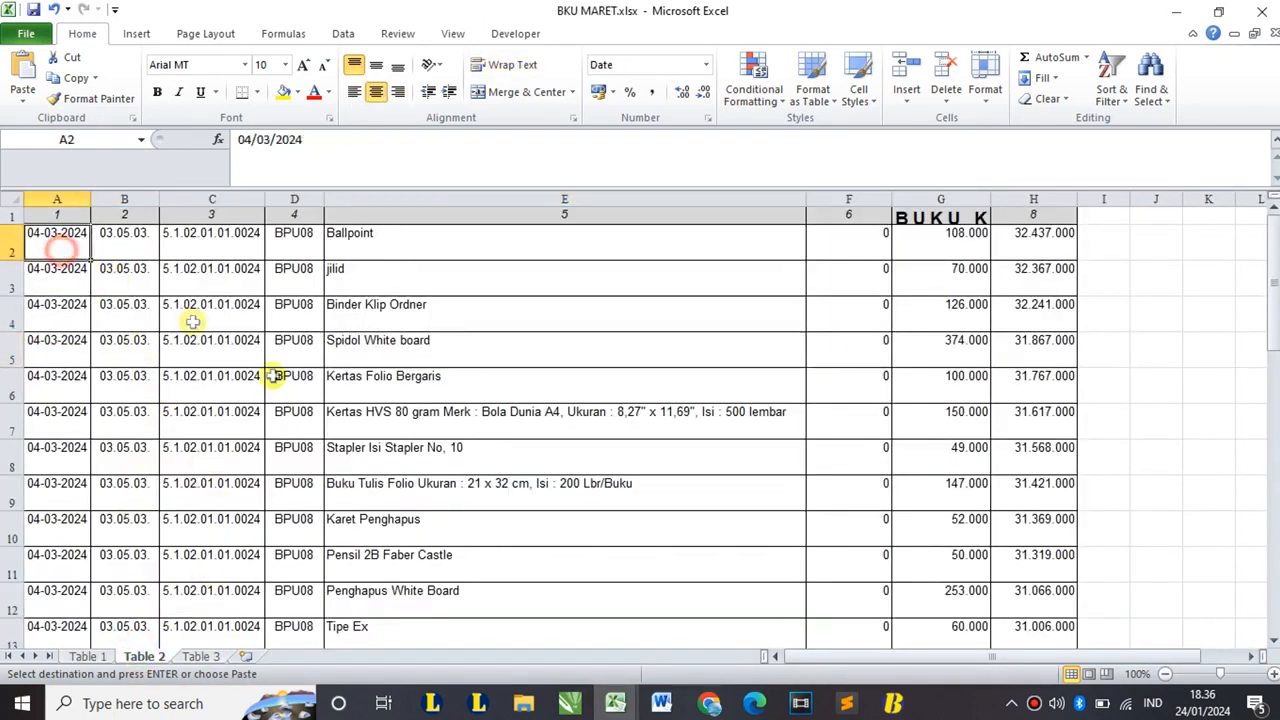
scroll(353, 430, "down", 6)
scroll(354, 436, "down", 8)
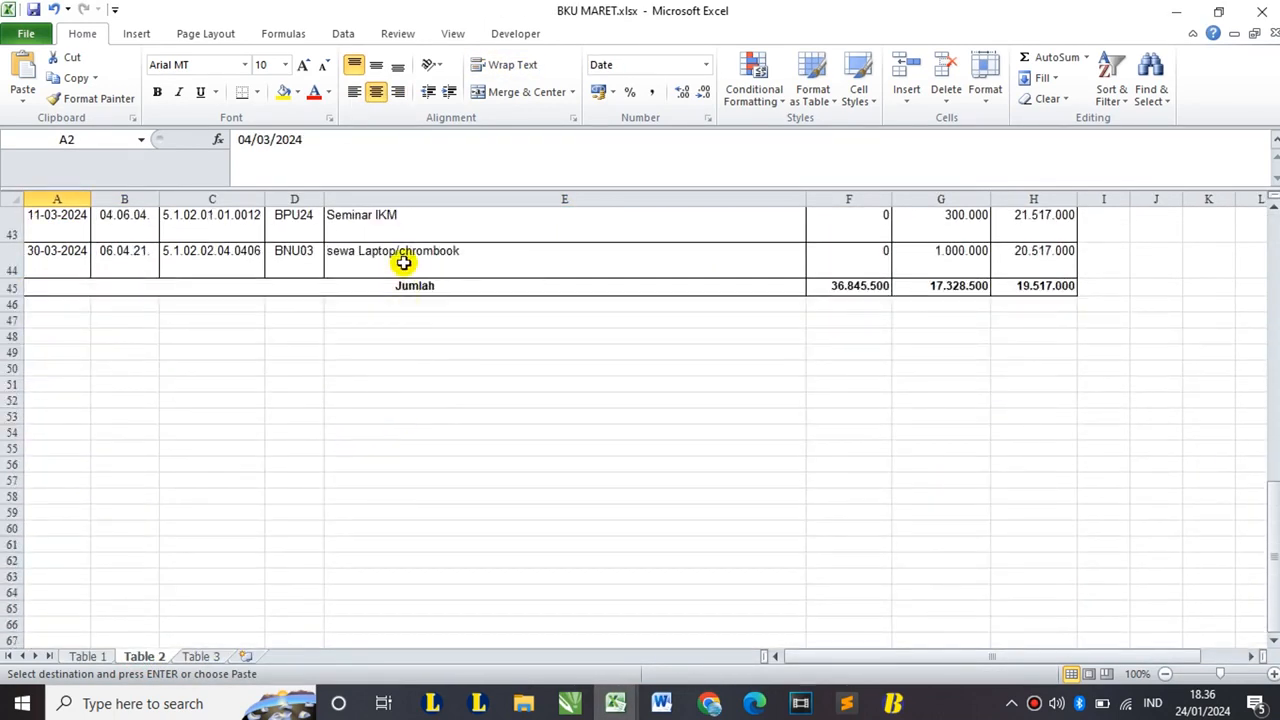
left_click(403, 262, "shift")
key("ctrl+c")
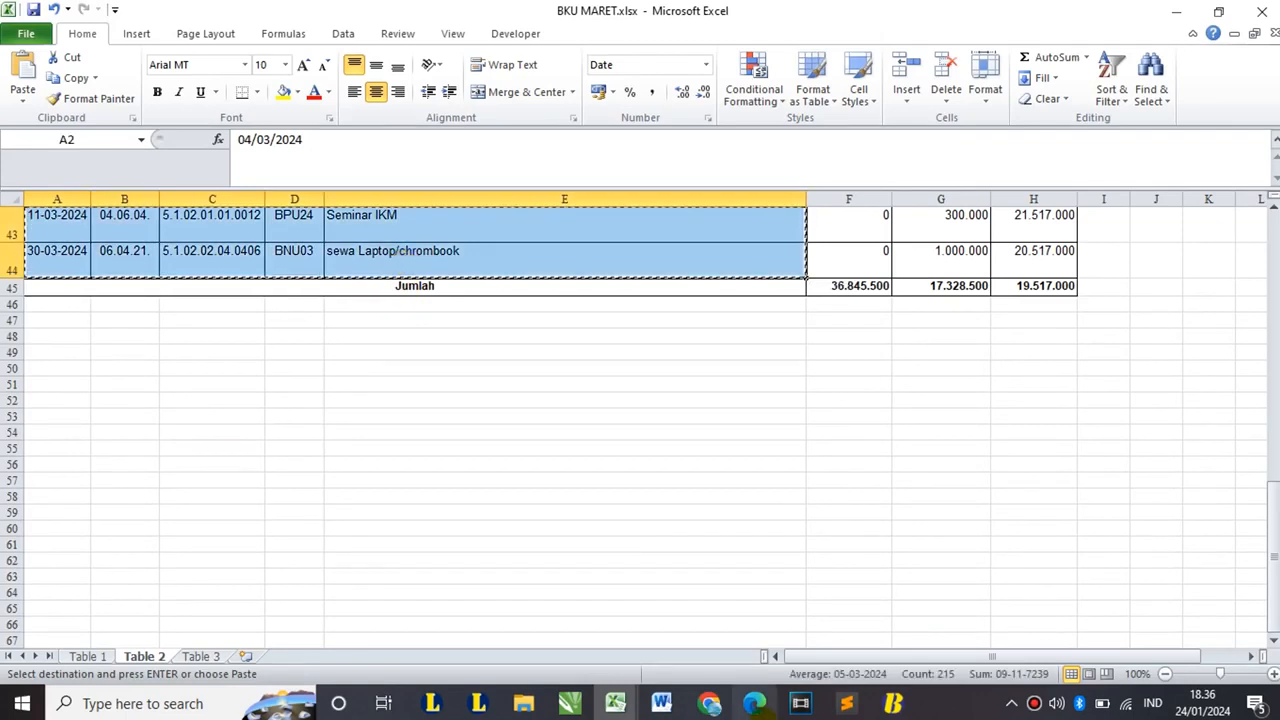
- Paste the Table 2 transactions into the template's Sheet1 starting at cell B12
left_click(615, 703)
left_click(887, 594)
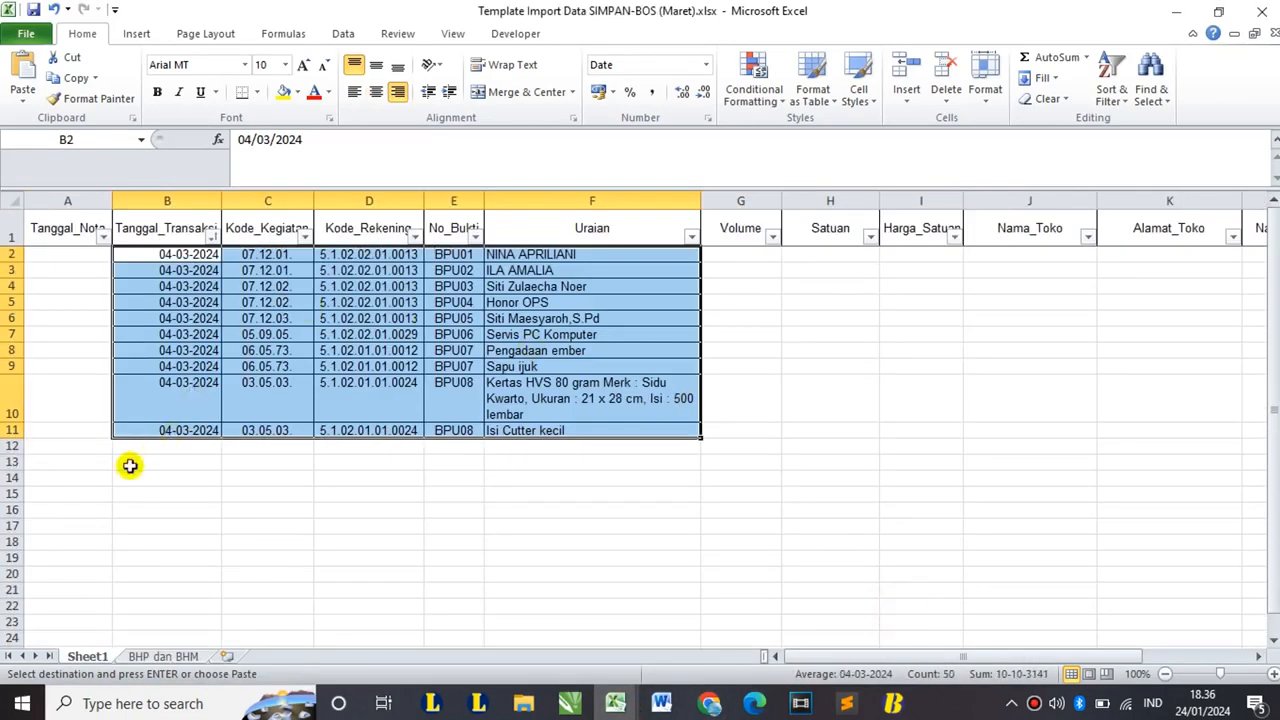
left_click(157, 446)
key("ctrl+v")
key("ctrl")
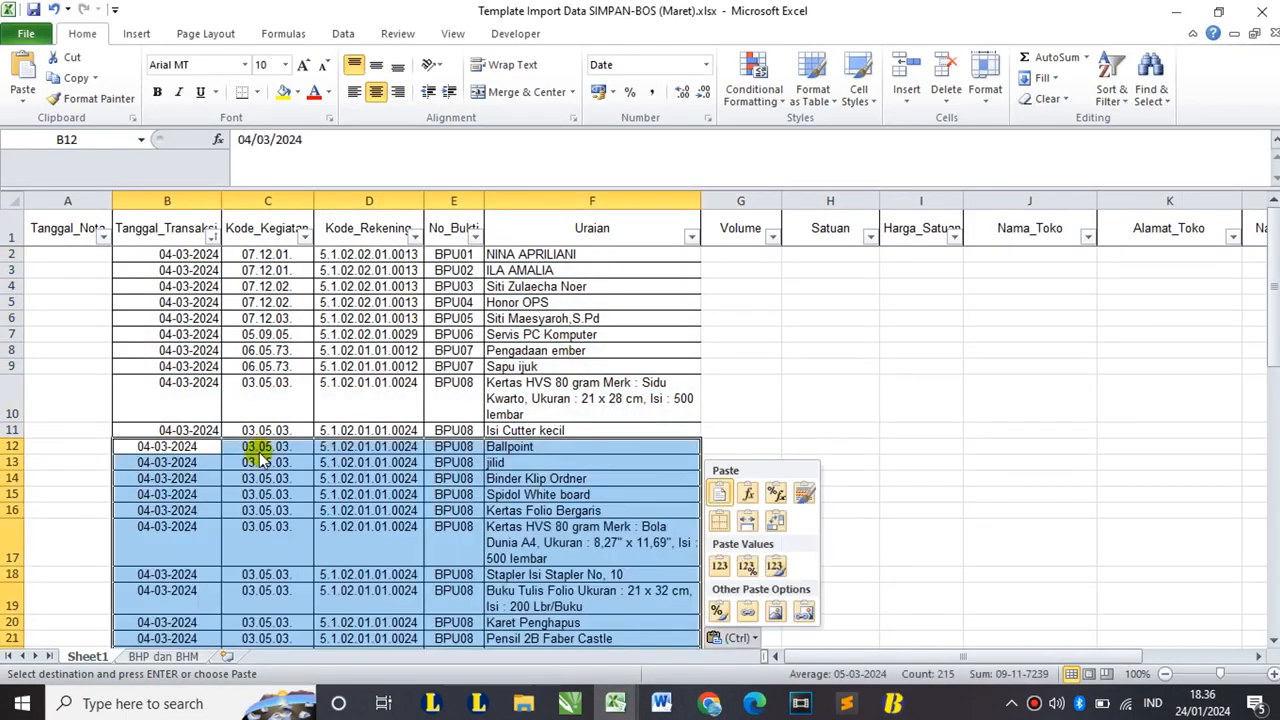
left_click(540, 494)
scroll(541, 492, "down", 15)
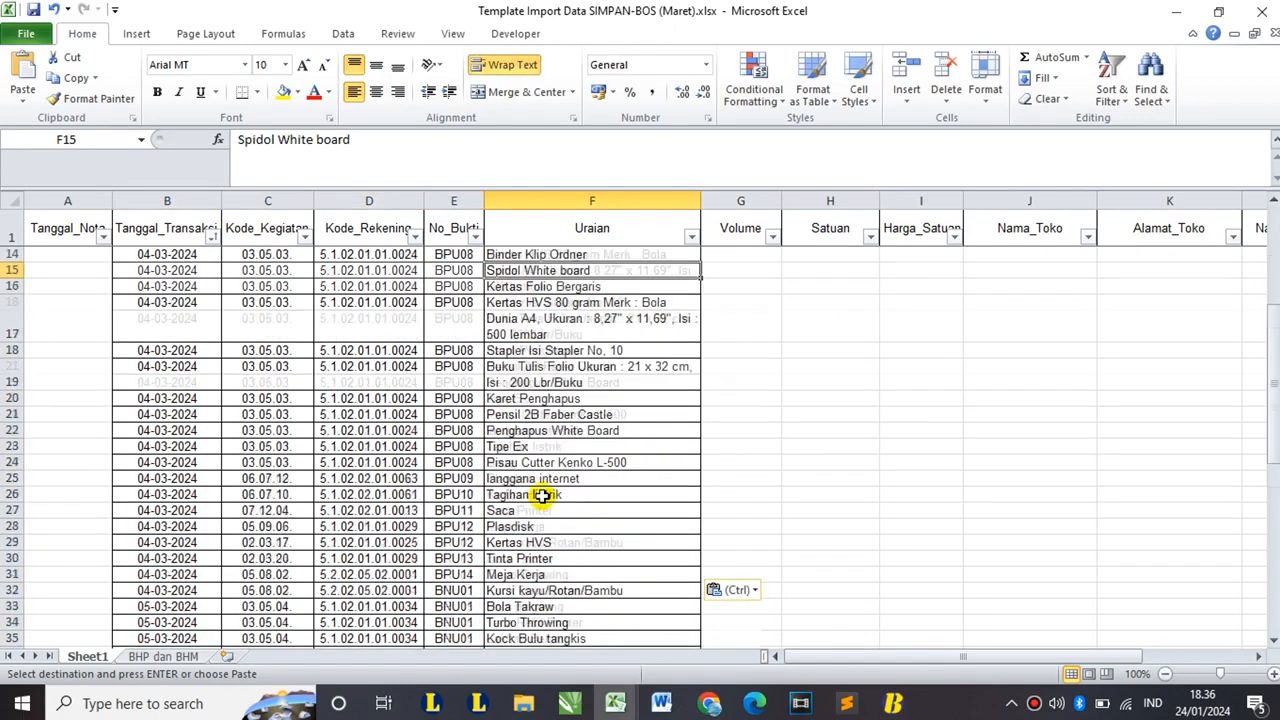
- Save and close BKU MARET, keeping the clipboard data, then scroll the template Sheet1 to the top
left_click(615, 703)
left_click(800, 618)
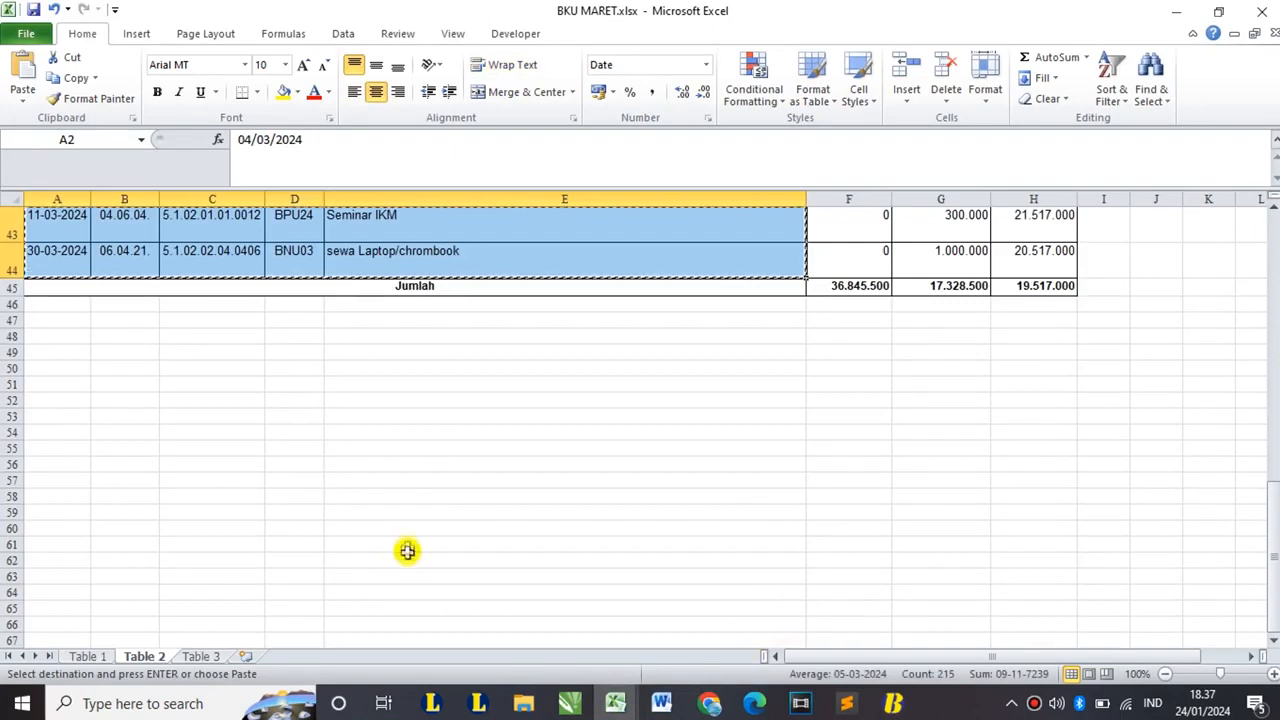
scroll(522, 250, "up", 4)
scroll(522, 276, "up", 6)
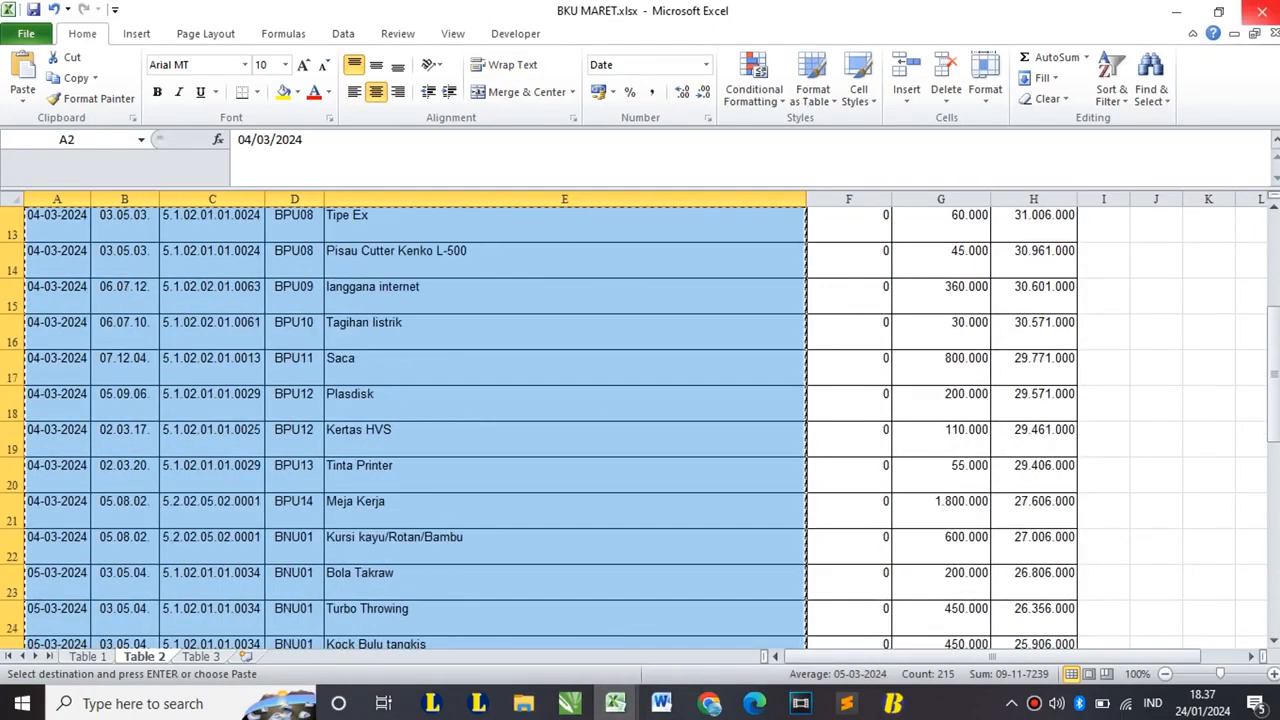
left_click(1262, 12)
left_click(562, 374)
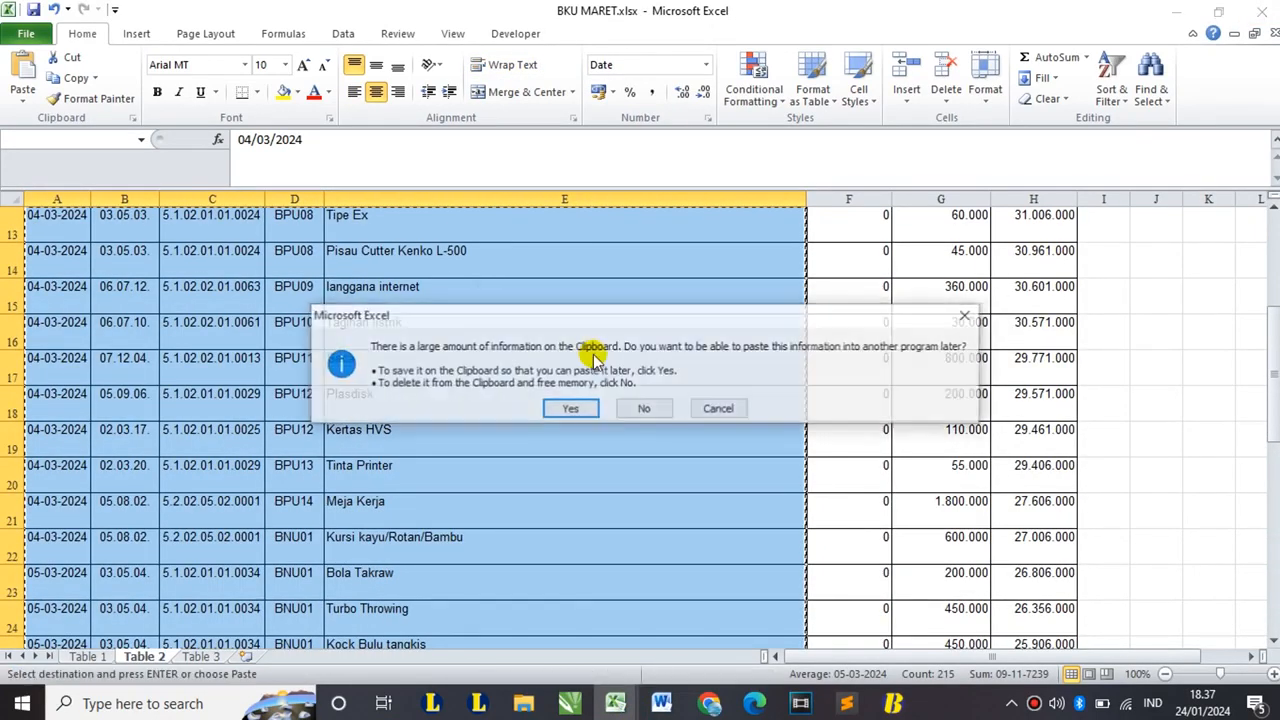
left_click(573, 406)
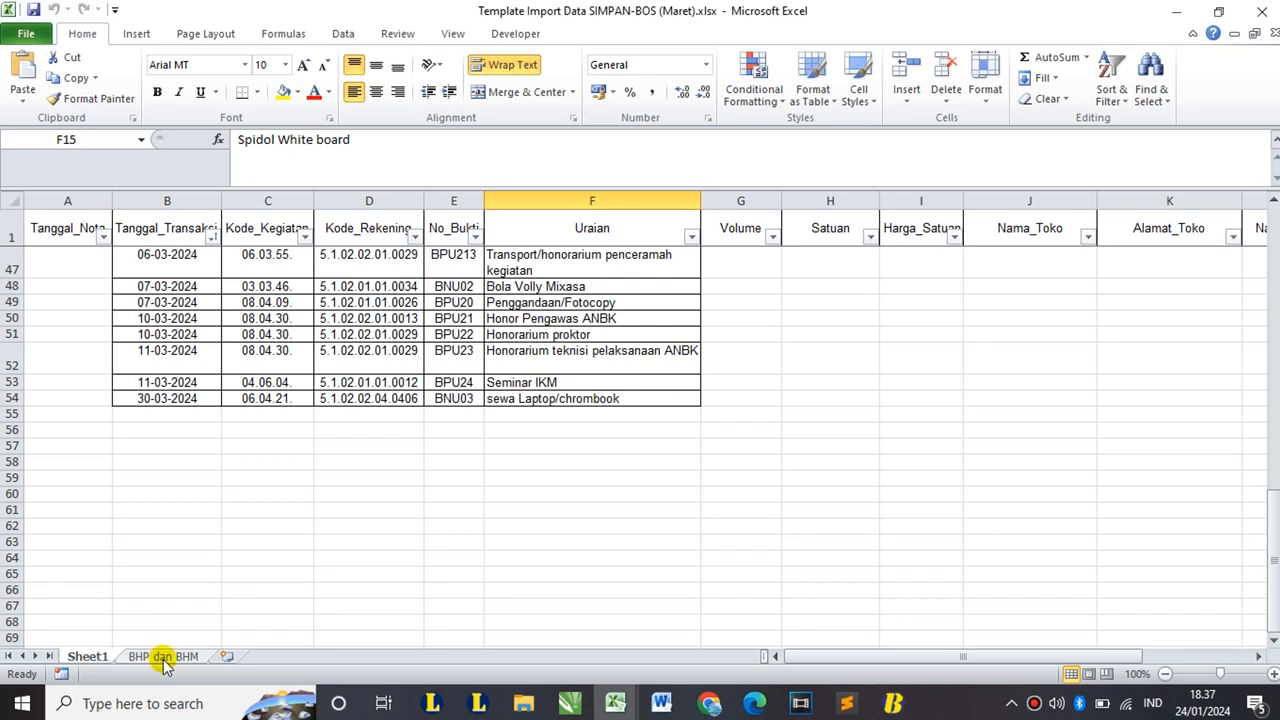
scroll(325, 537, "up", 9)
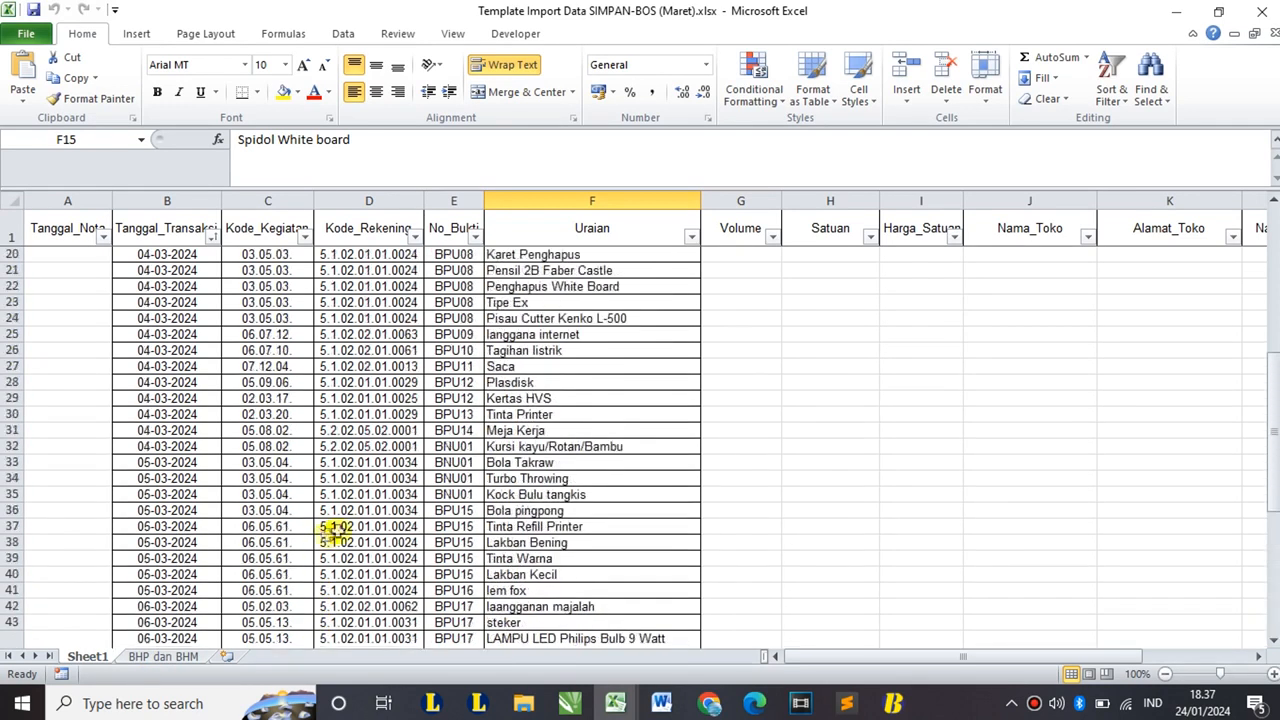
scroll(400, 491, "up", 6)
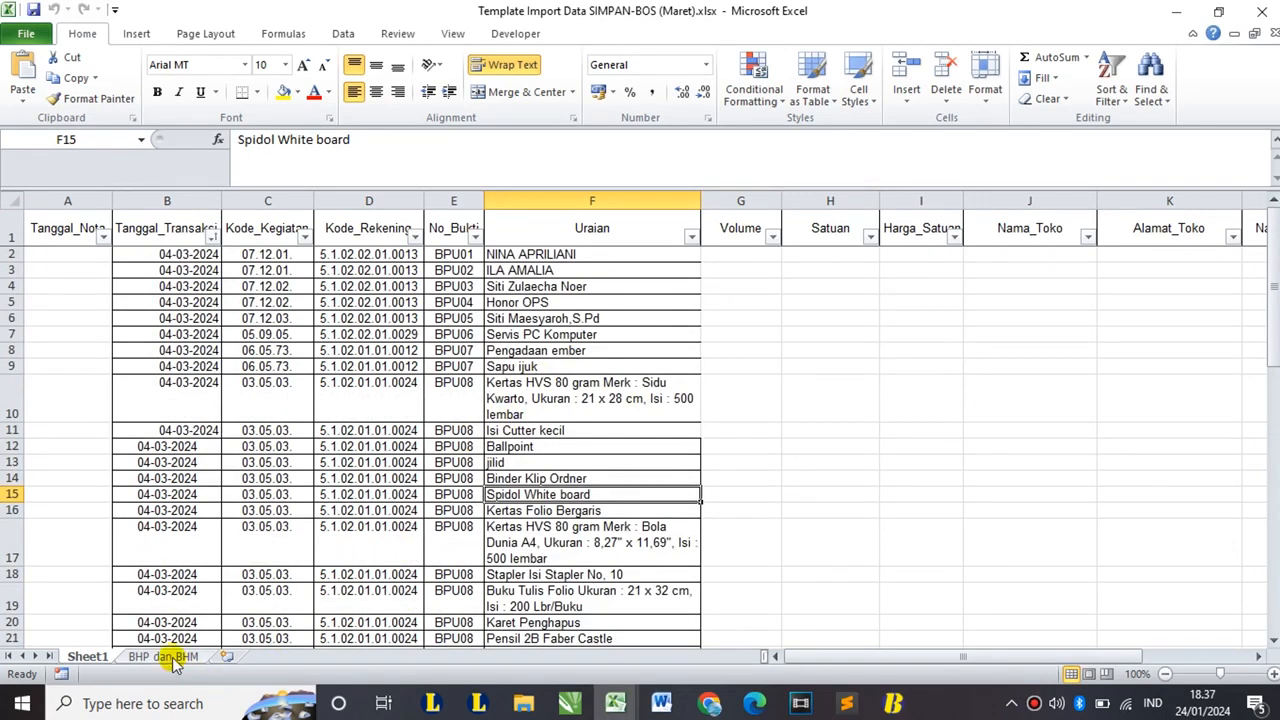
left_click(741, 228)
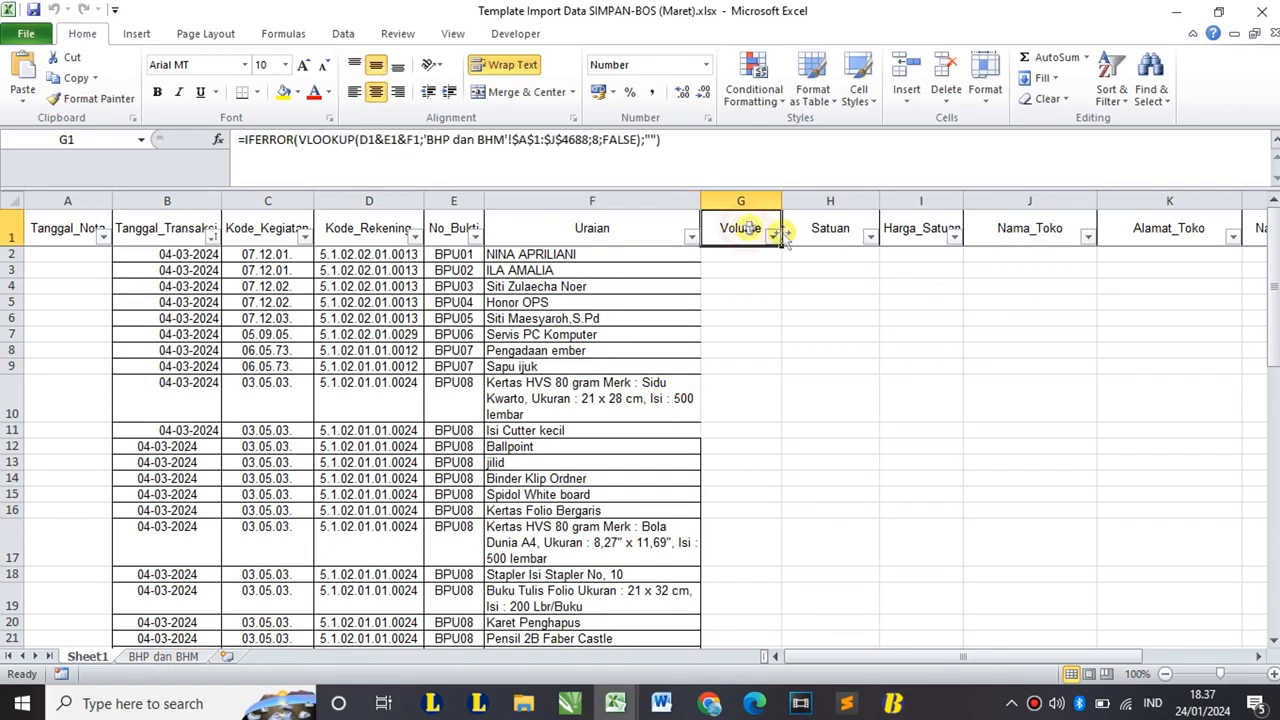
left_click(902, 229)
left_click_drag(450, 302, 600, 550)
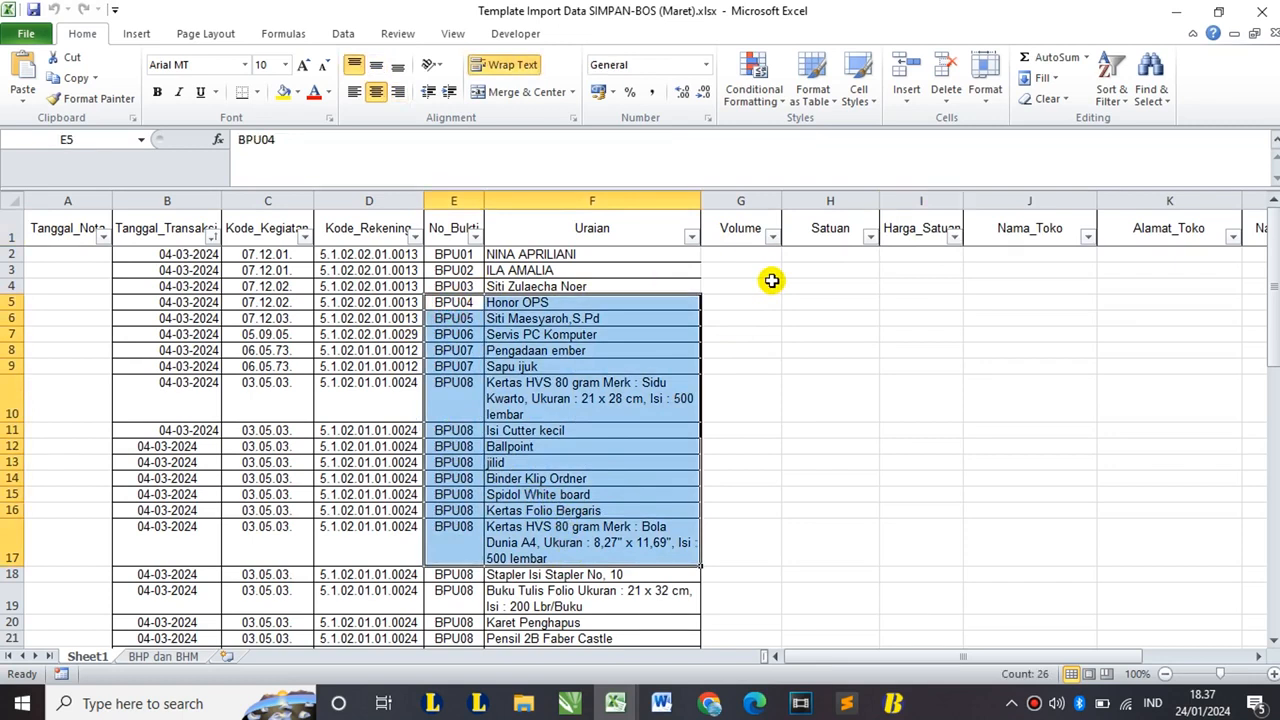
left_click_drag(70, 258, 69, 397)
left_click_drag(755, 261, 1175, 525)
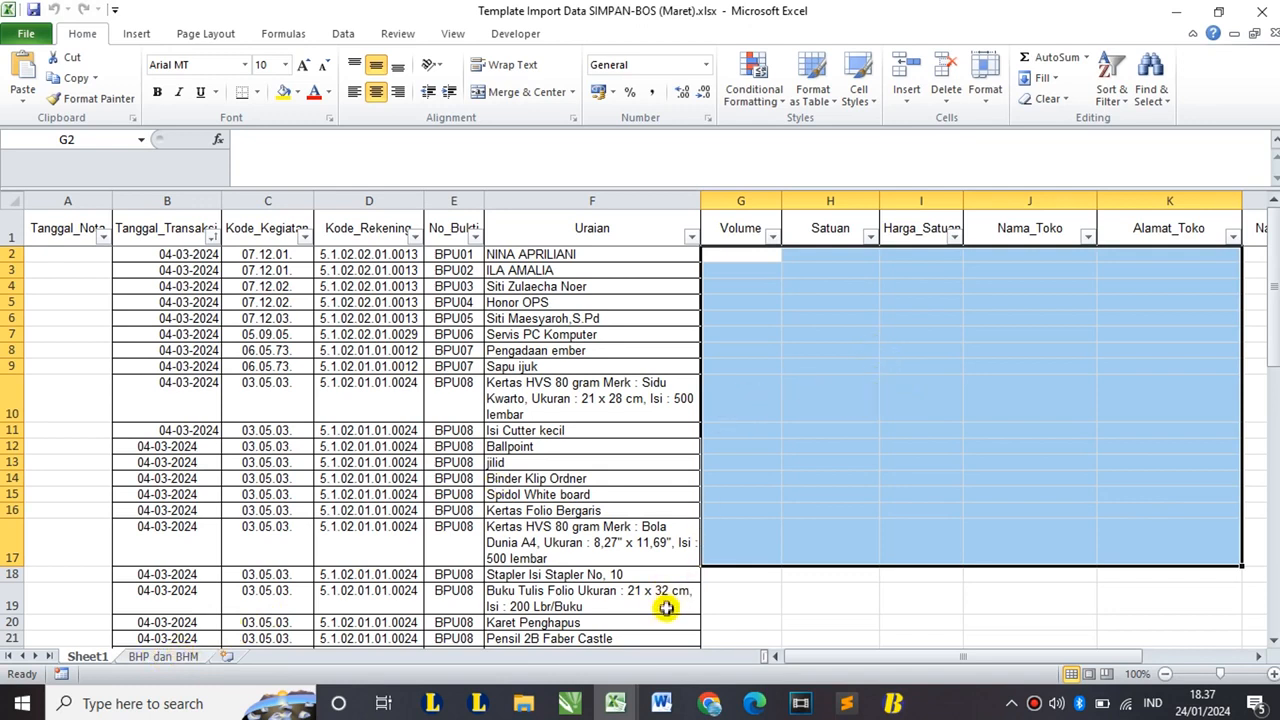
left_click(617, 704)
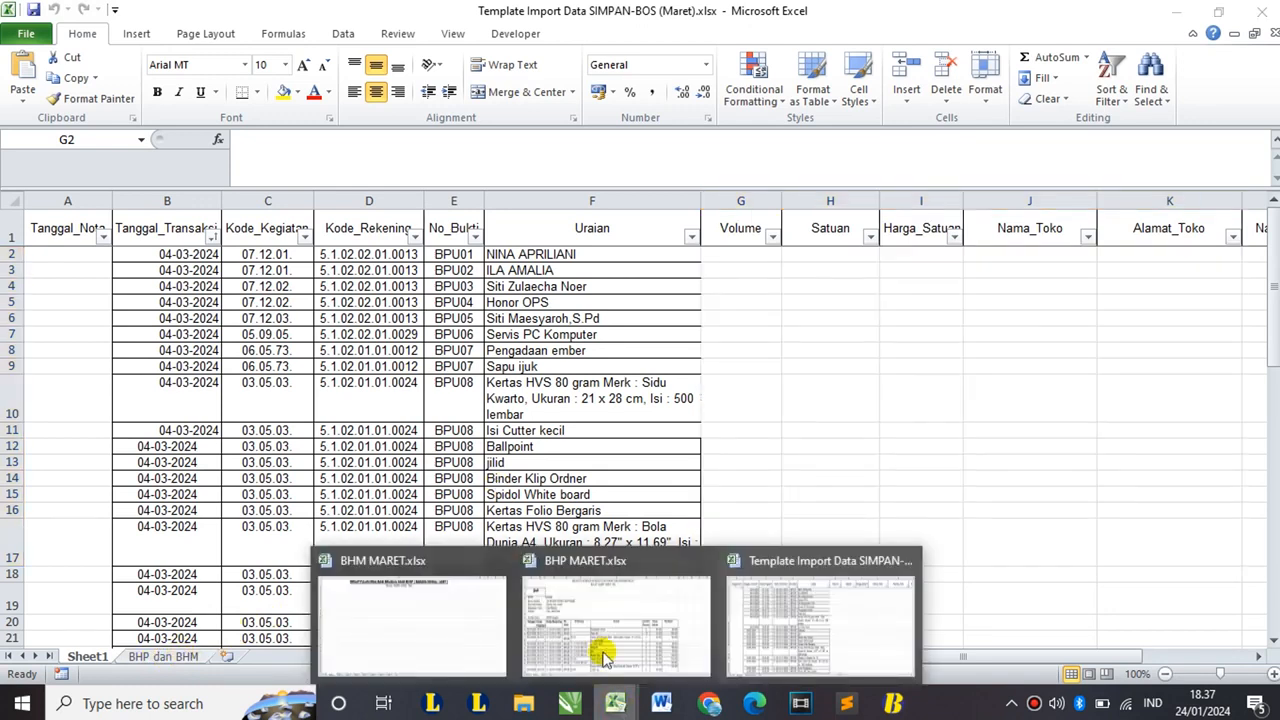
- Bring BHP MARET forward and inspect its narrow column C and the Table 2 sheet
left_click(618, 625)
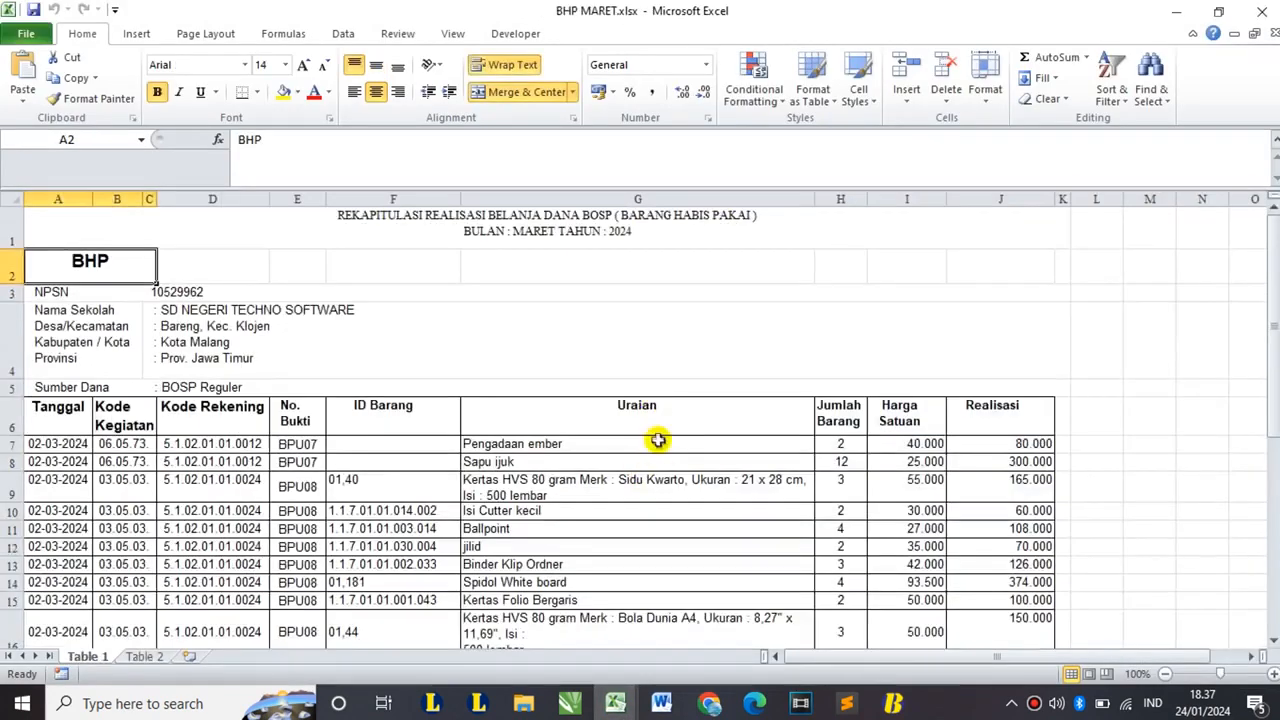
scroll(539, 373, "down", 1)
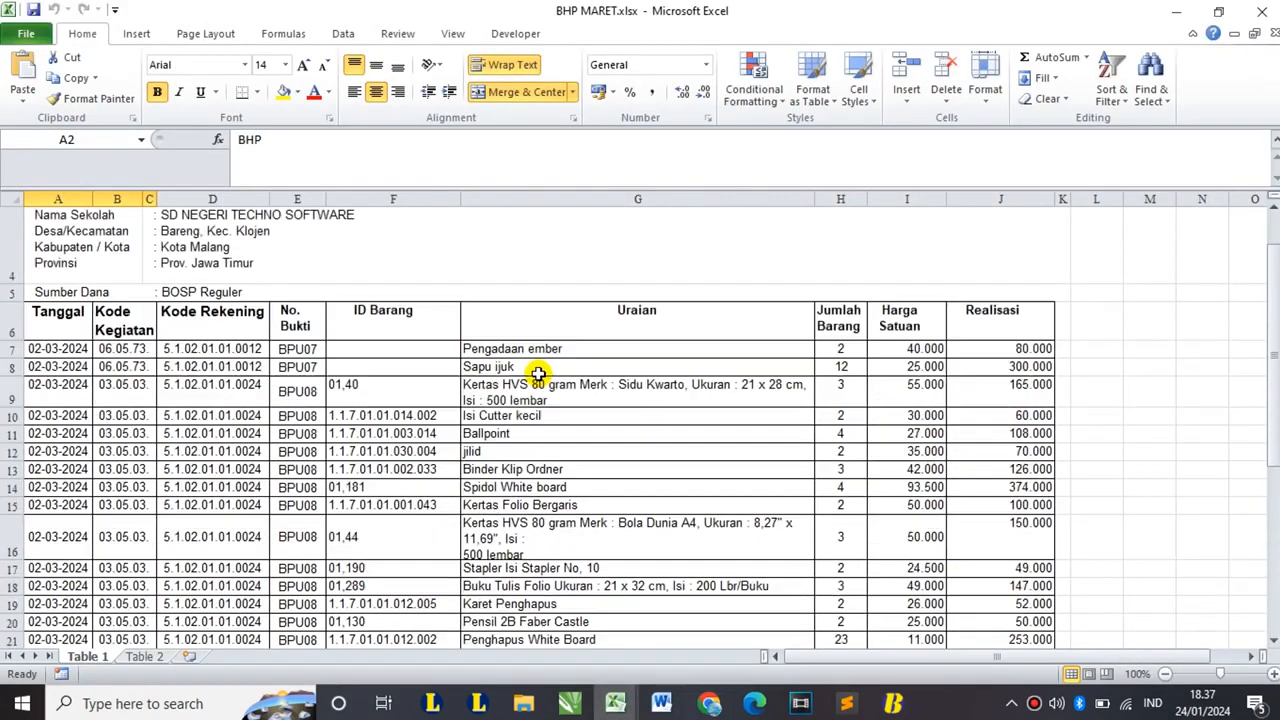
scroll(526, 375, "up", 1)
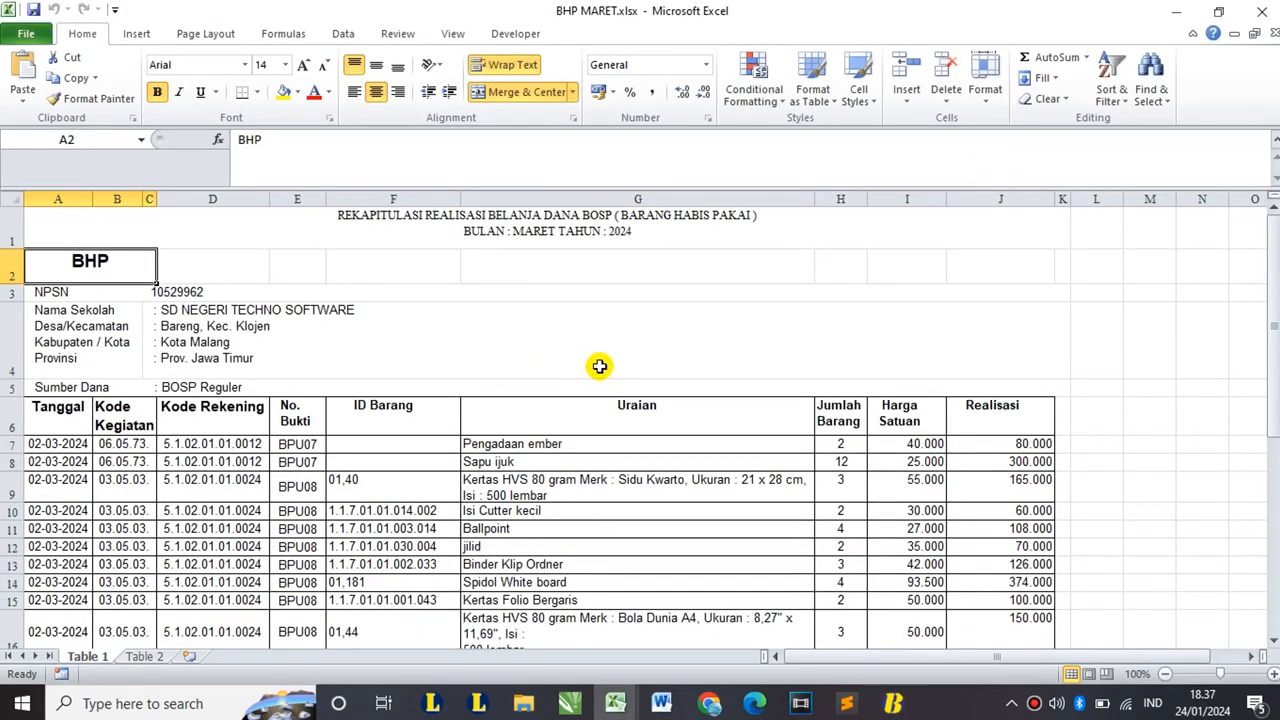
left_click(150, 197)
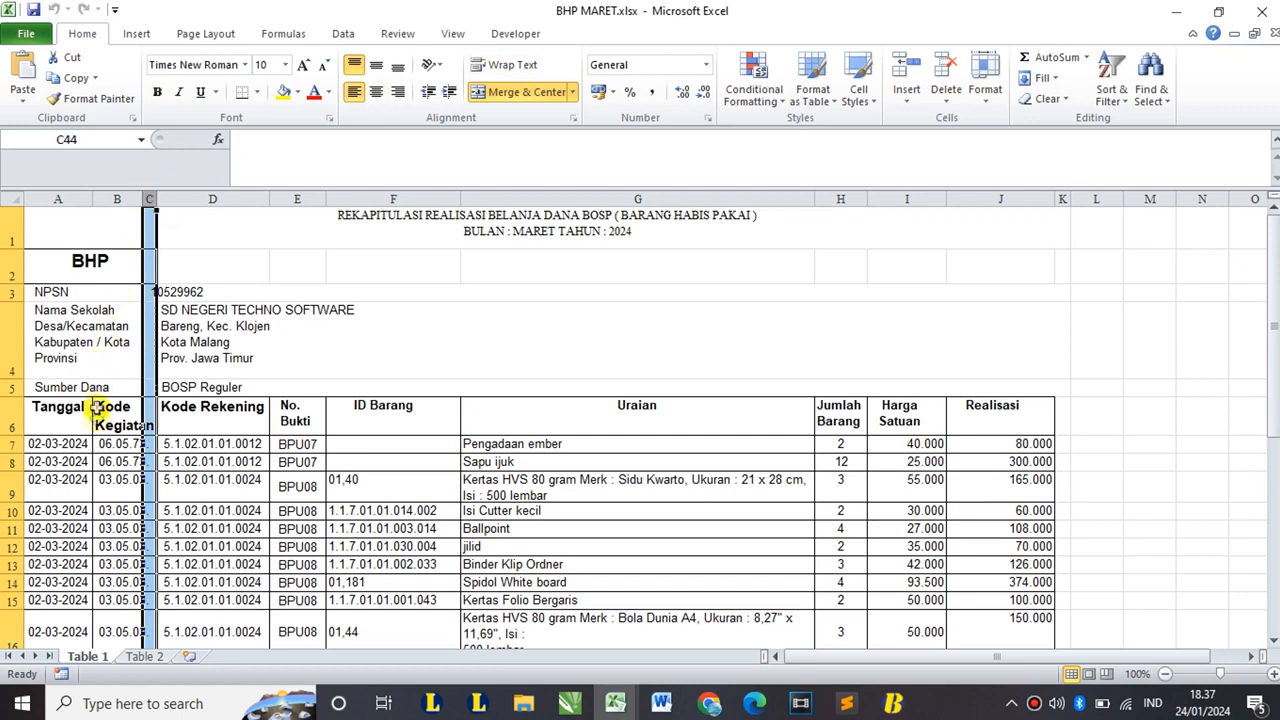
right_click(151, 197)
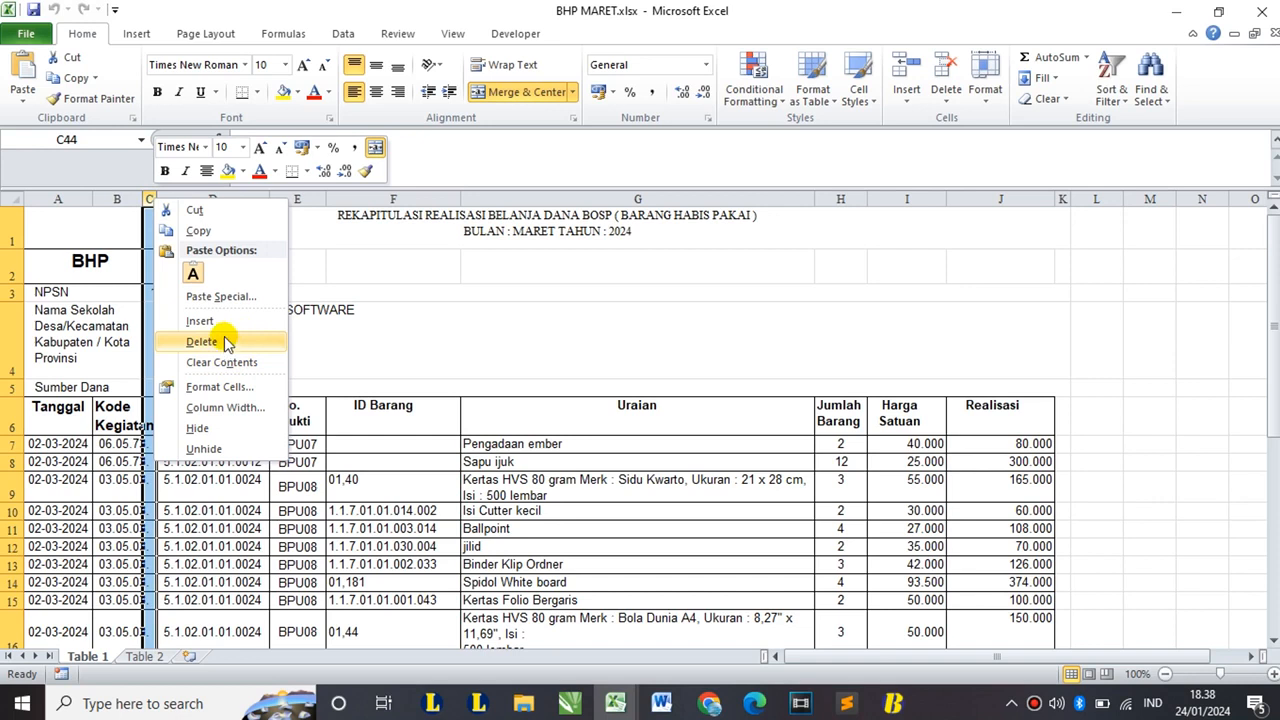
left_click(86, 668)
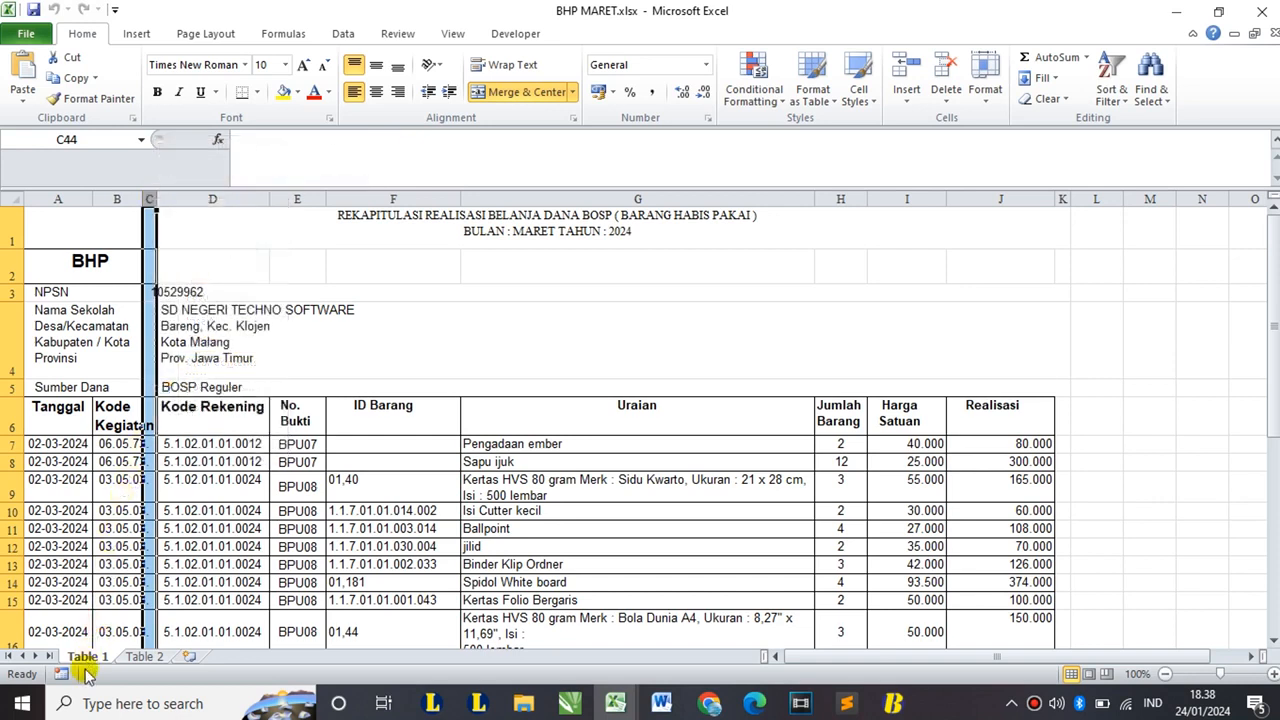
left_click(142, 659)
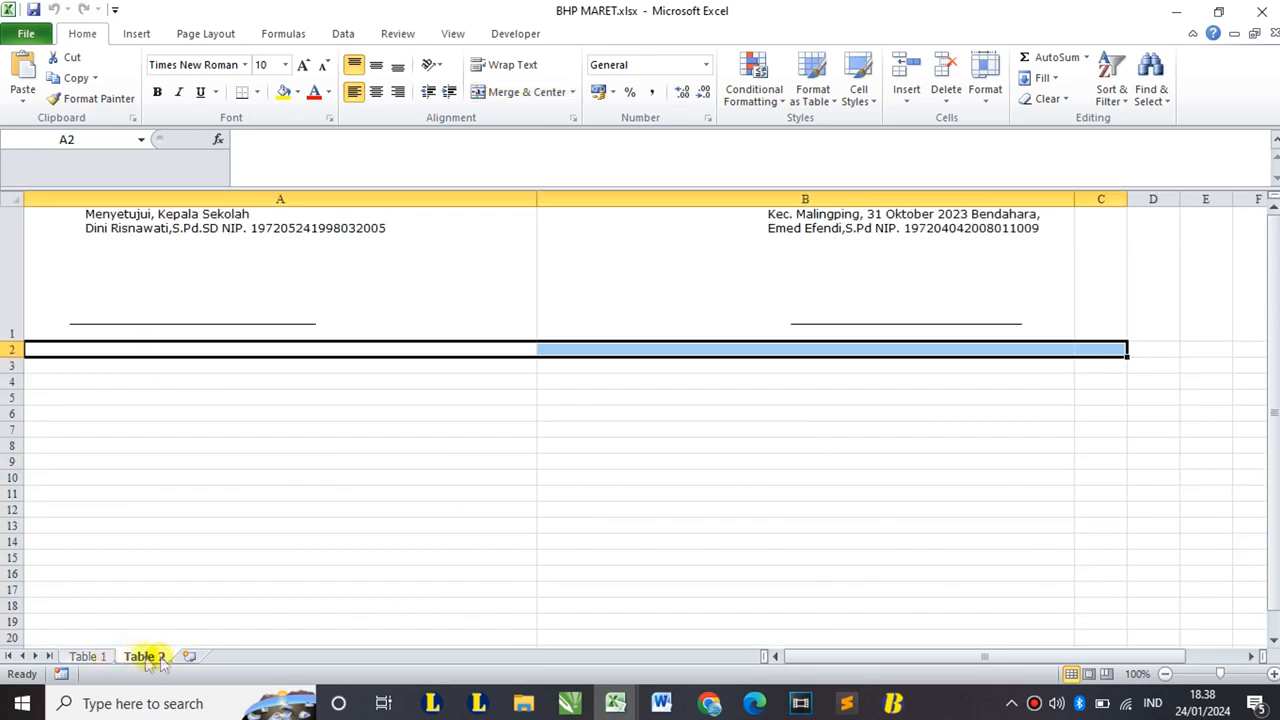
left_click(98, 657)
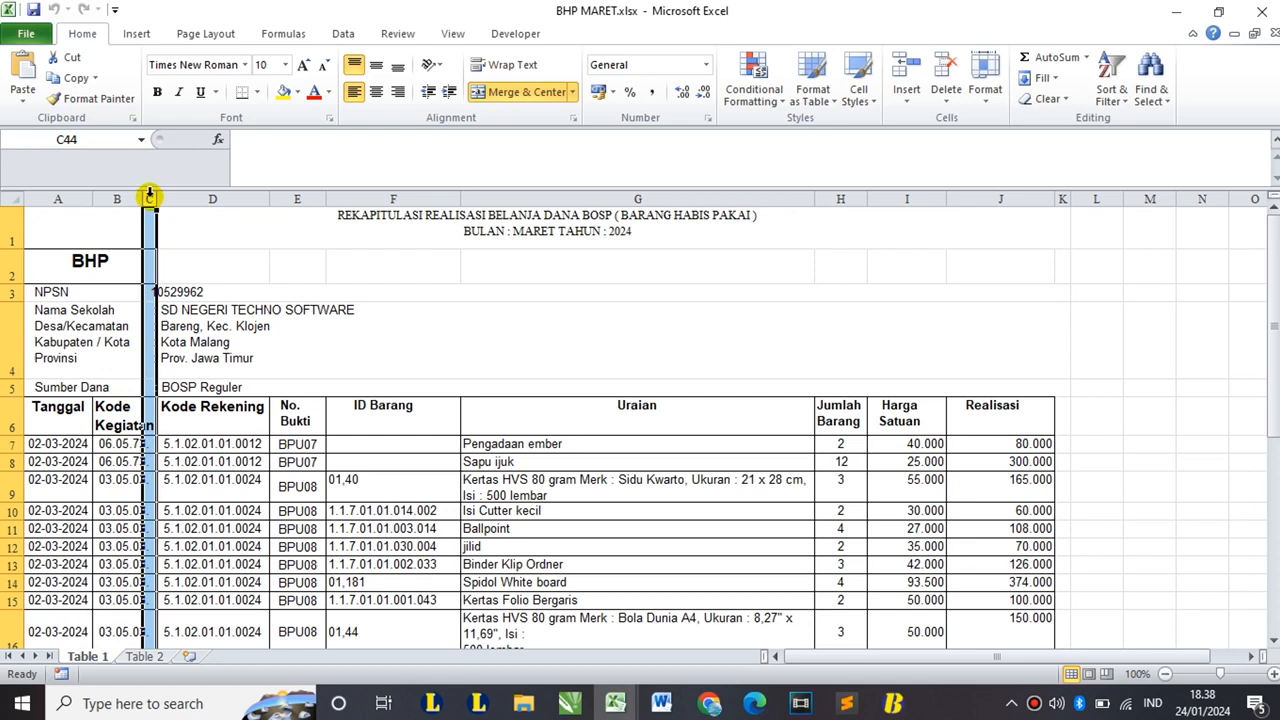
- Delete the empty narrow column C from Table 1 and begin selecting data at A7
left_click(251, 323)
scroll(251, 330, "down", 1)
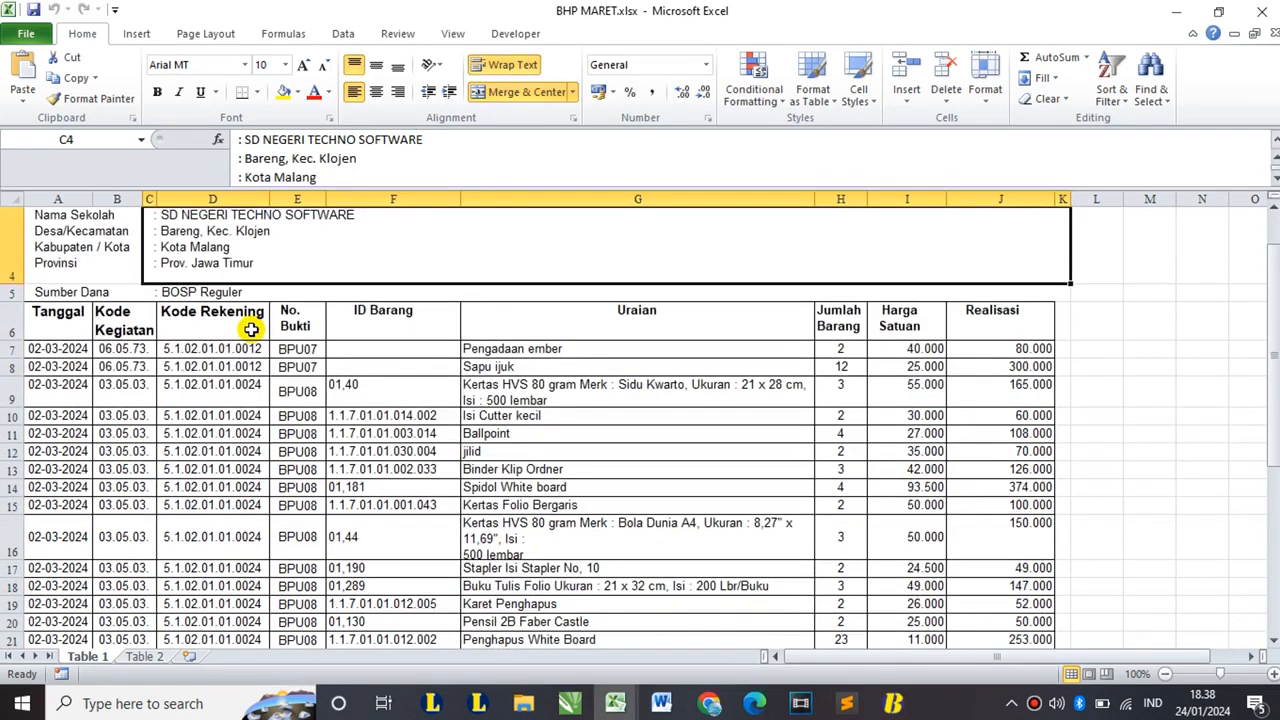
left_click(151, 198)
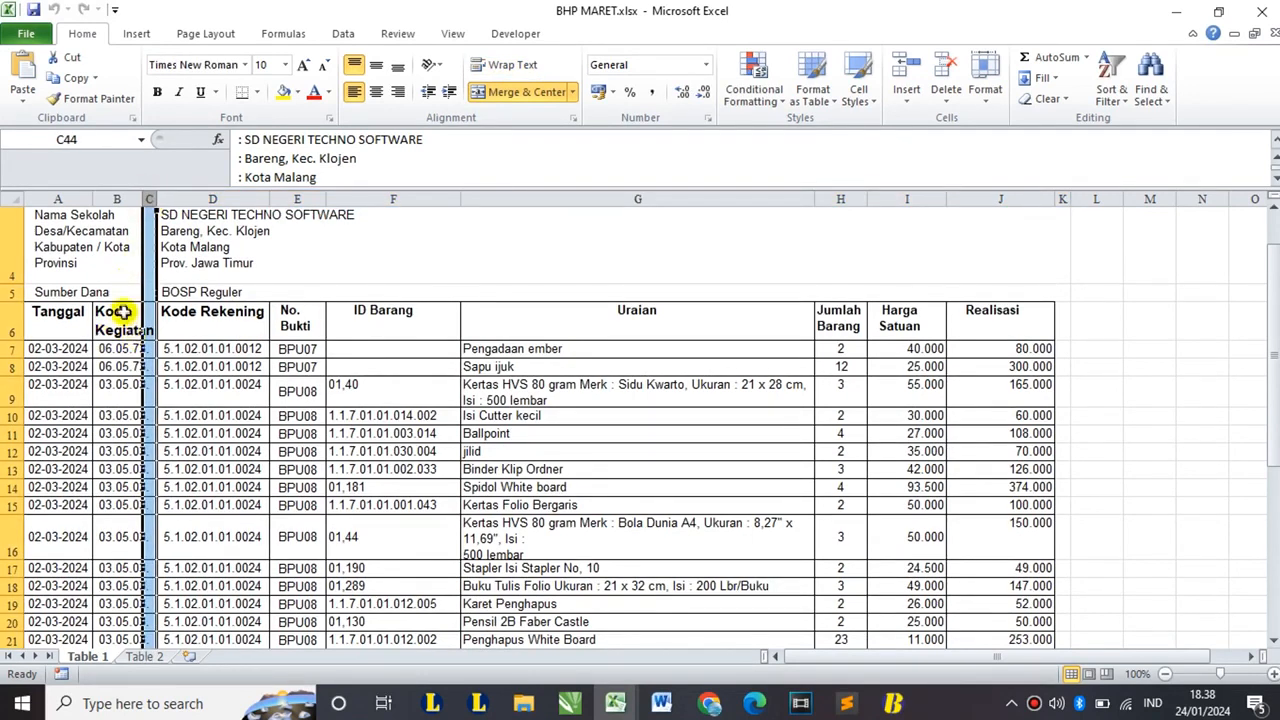
right_click(148, 196)
left_click(200, 338)
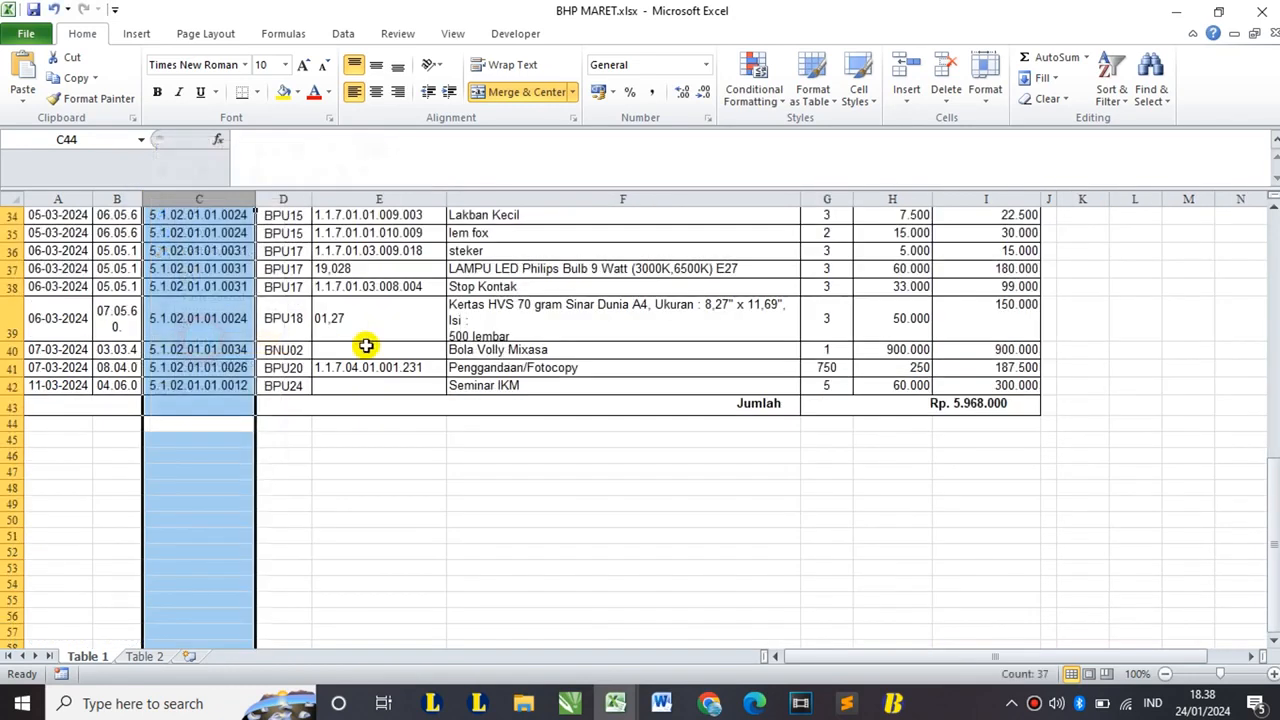
left_click(366, 345)
scroll(340, 310, "up", 11)
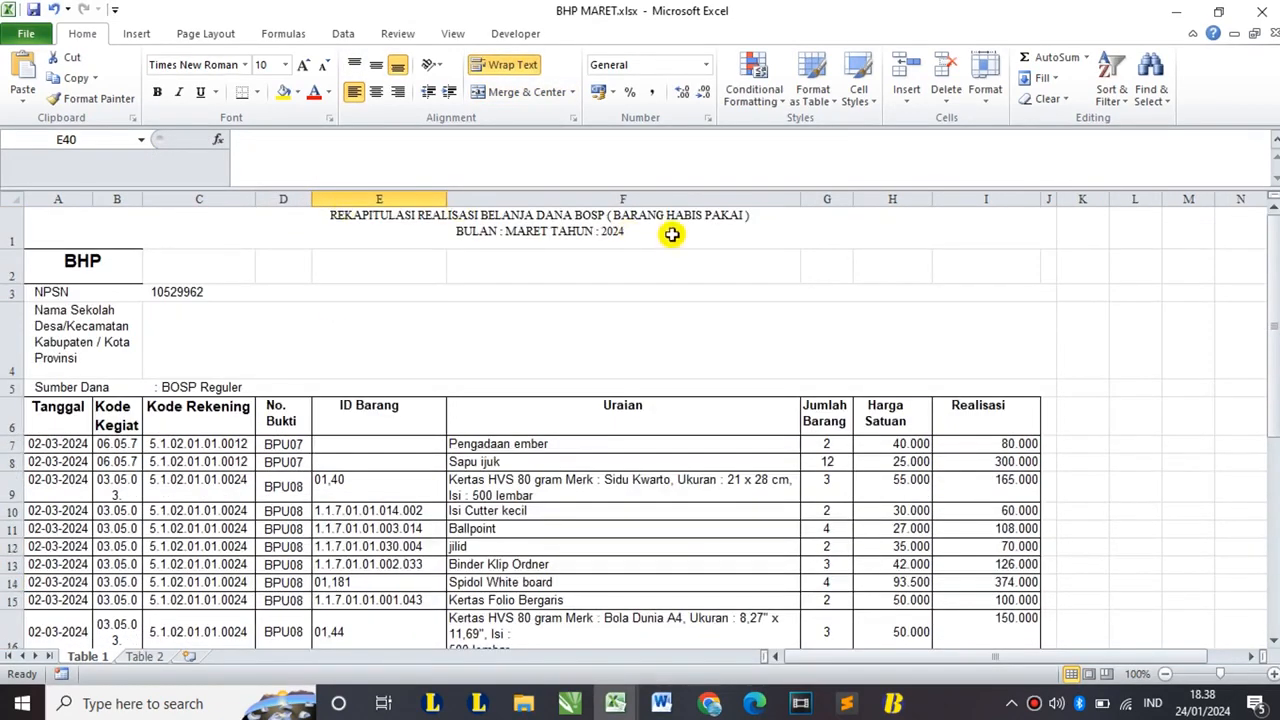
scroll(651, 271, "down", 2)
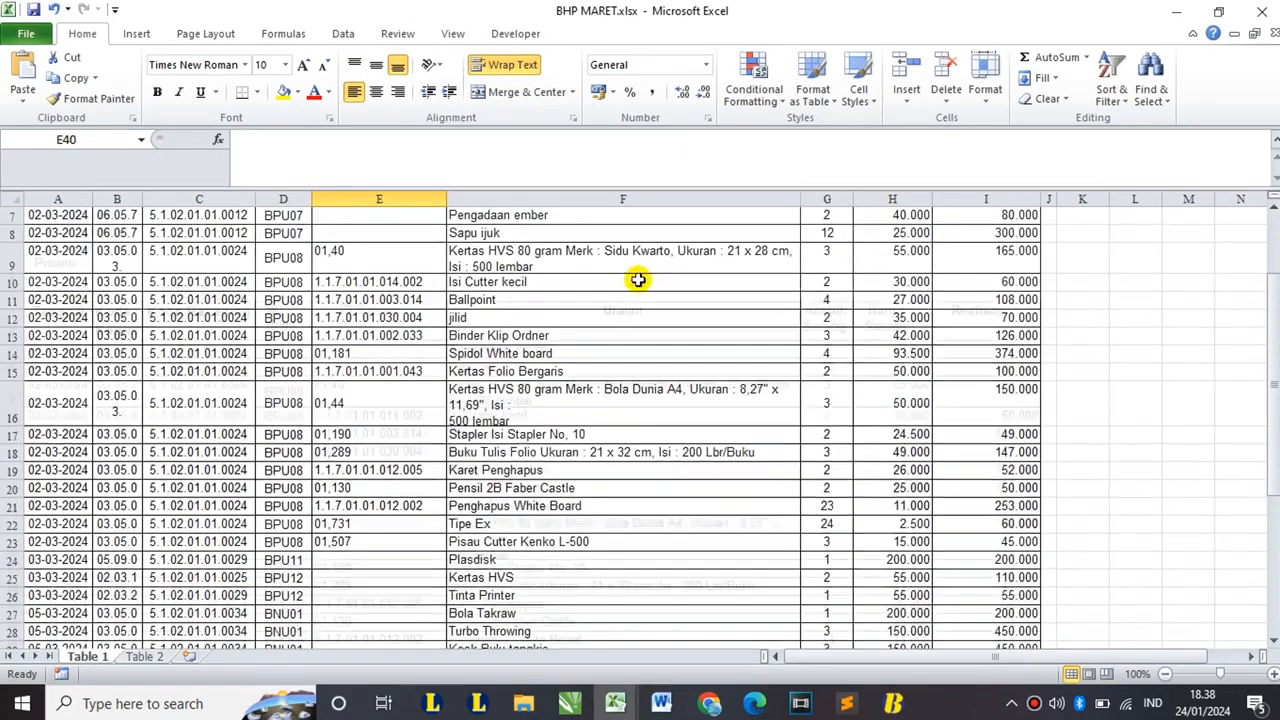
scroll(590, 278, "up", 2)
scroll(374, 349, "down", 1)
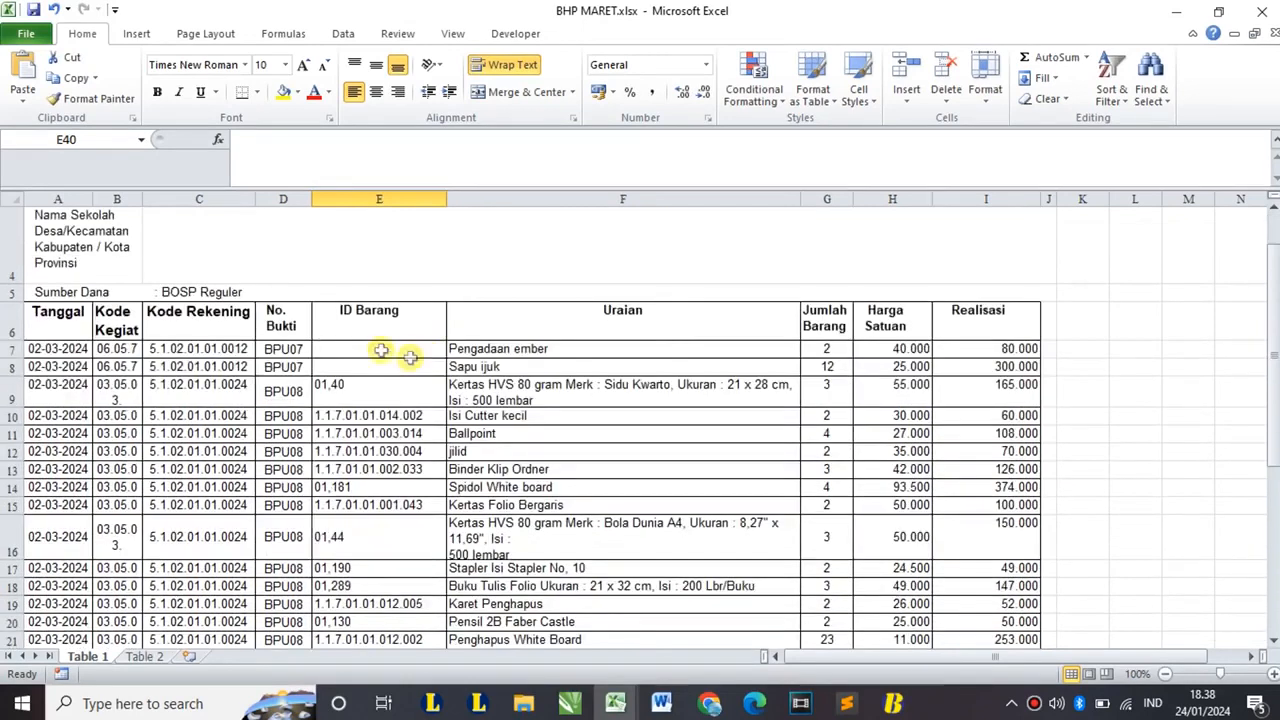
left_click(59, 349)
scroll(251, 386, "down", 10)
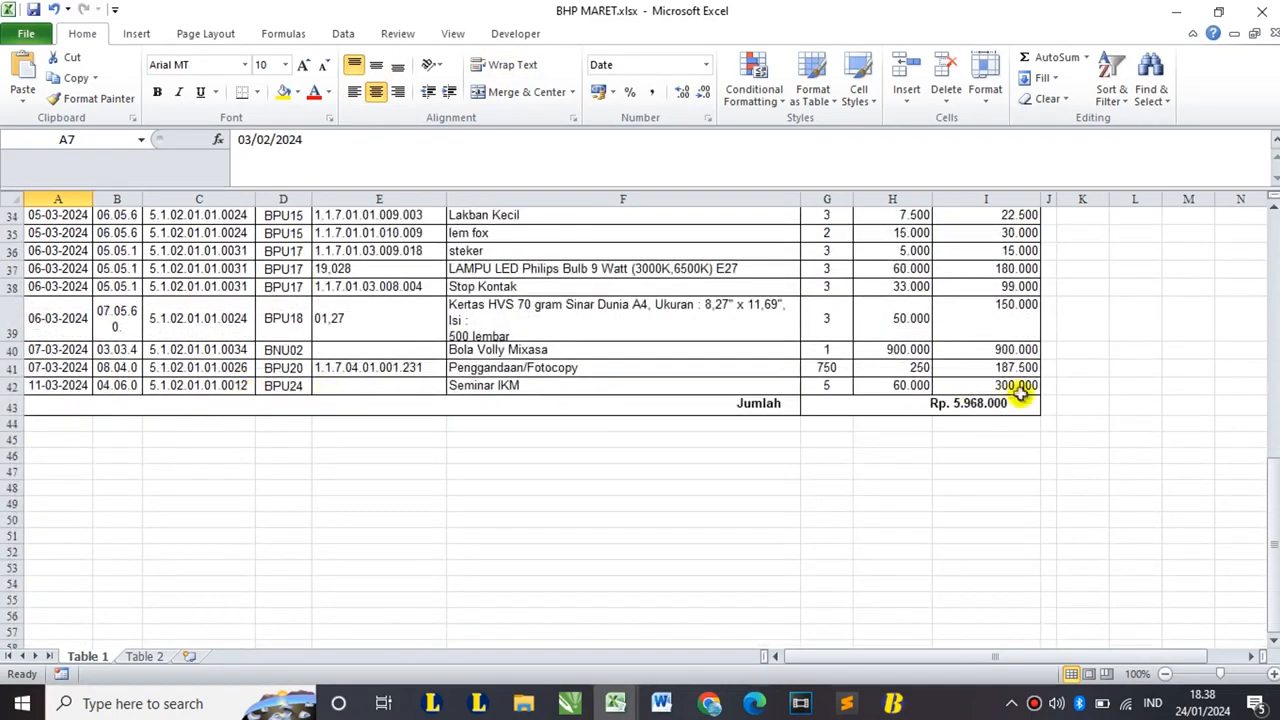
- Copy the BHP purchase rows A7:I42 and switch back to the import template
left_click(1018, 389, "shift")
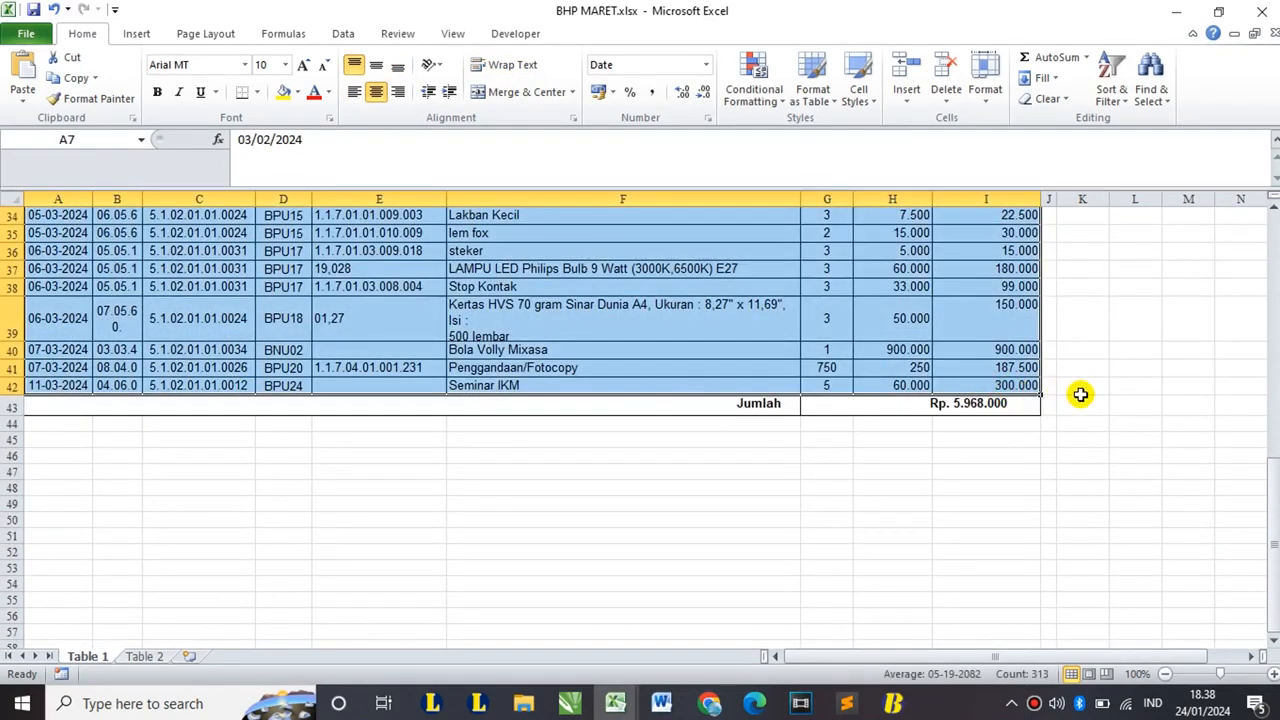
key("ctrl+c")
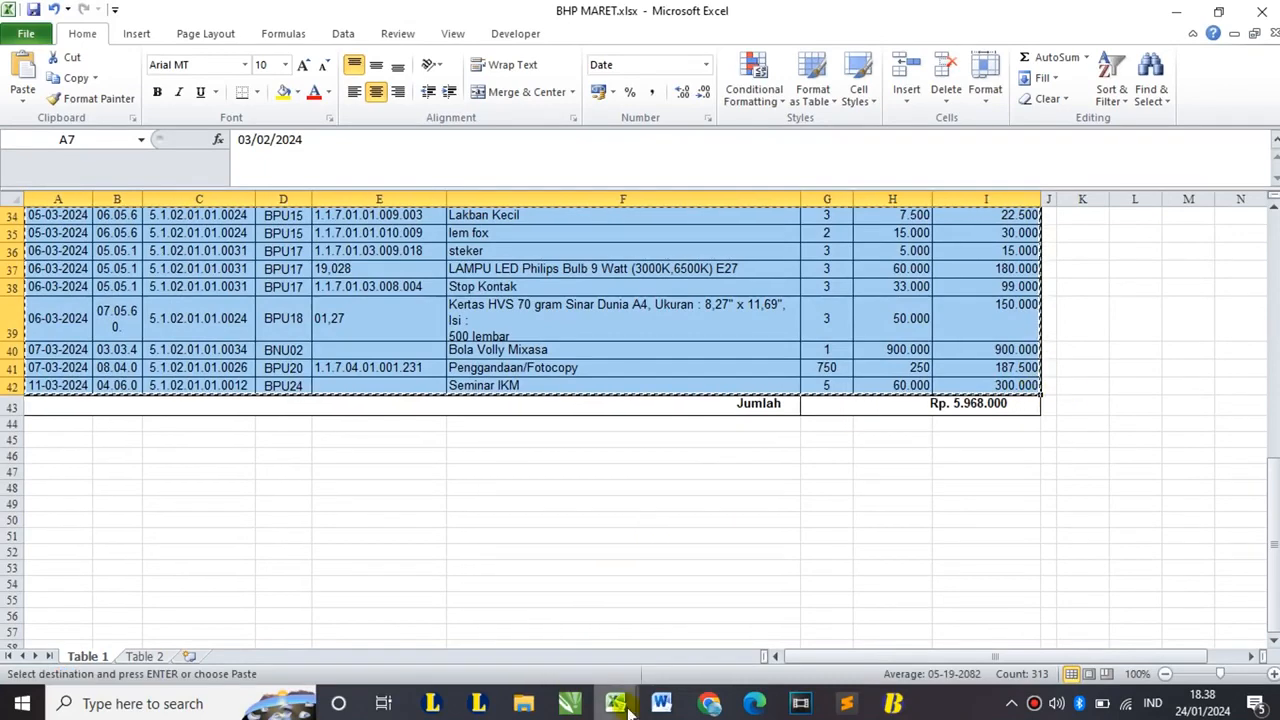
mouse_move(615, 703)
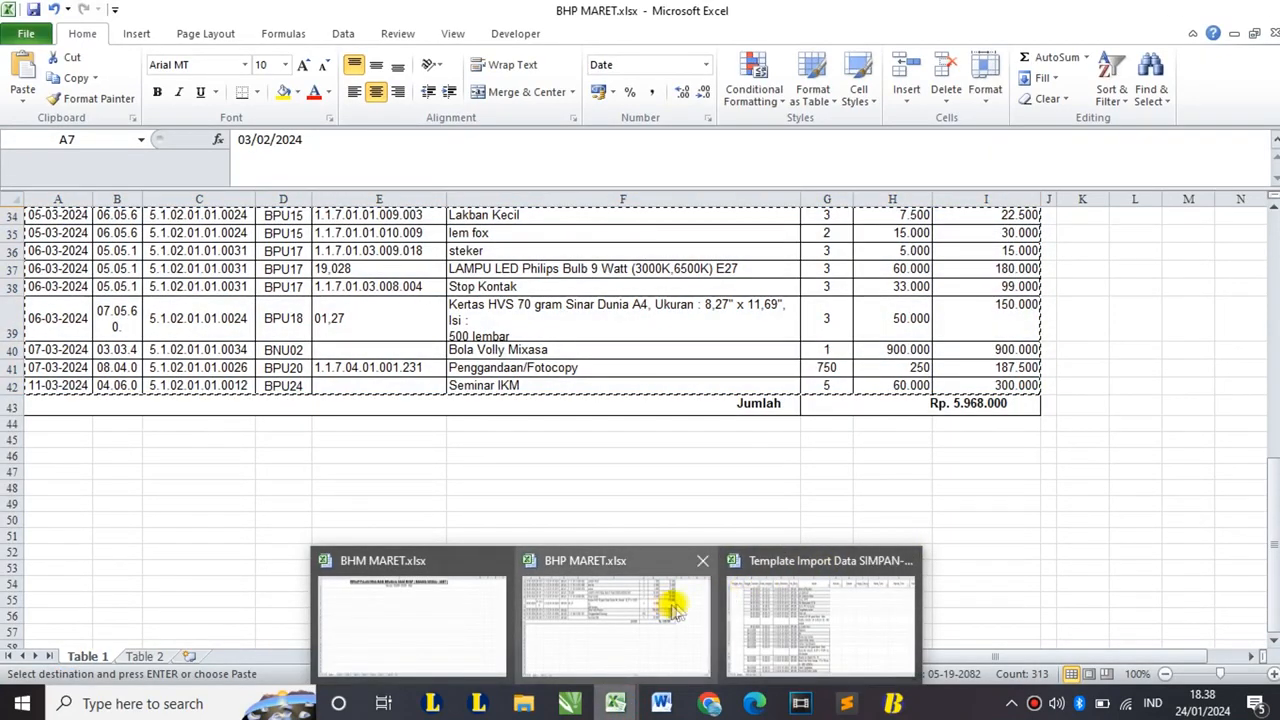
left_click(780, 596)
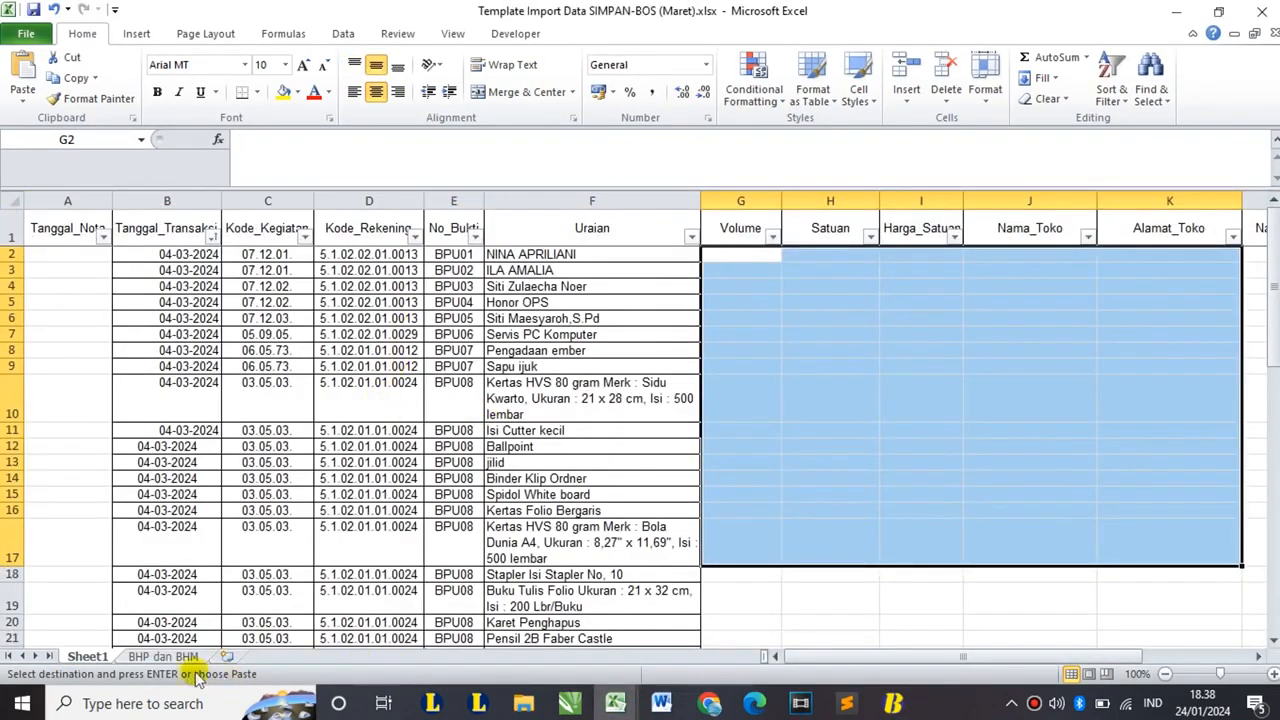
- Paste the purchase records into the BHP dan BHM sheet at B2, then check the first empty row B38
left_click(163, 655)
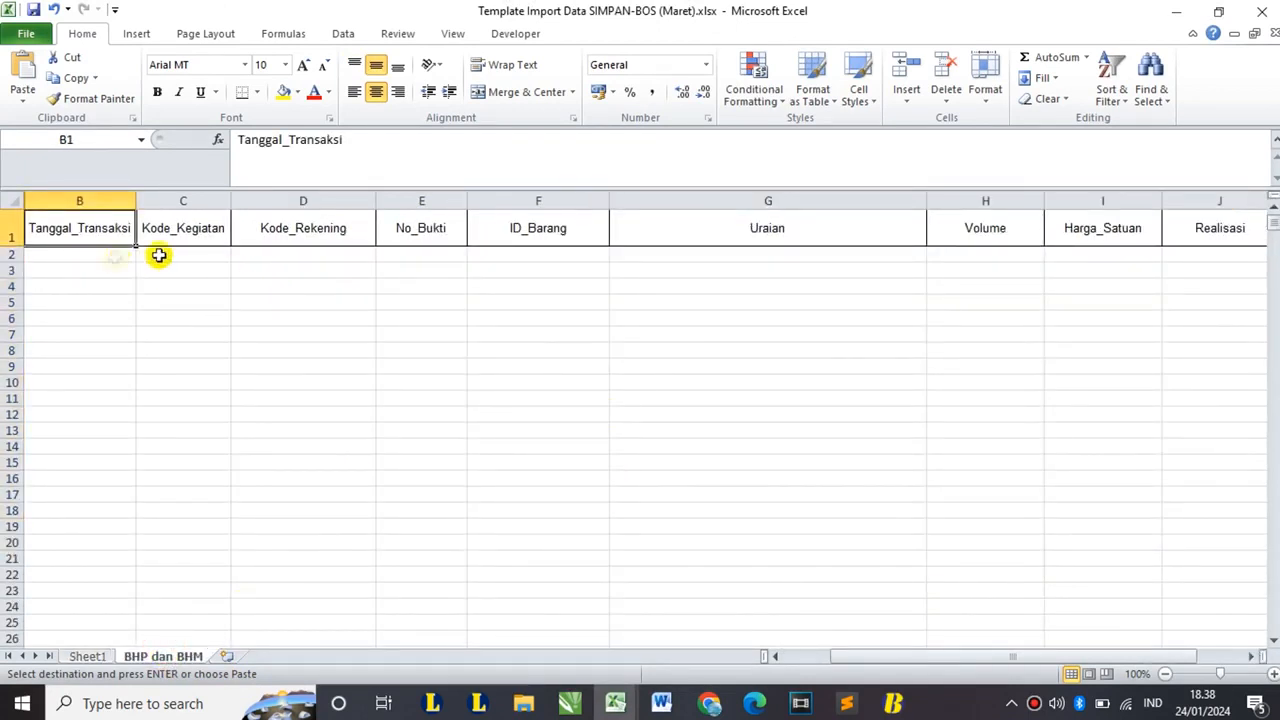
left_click(117, 252)
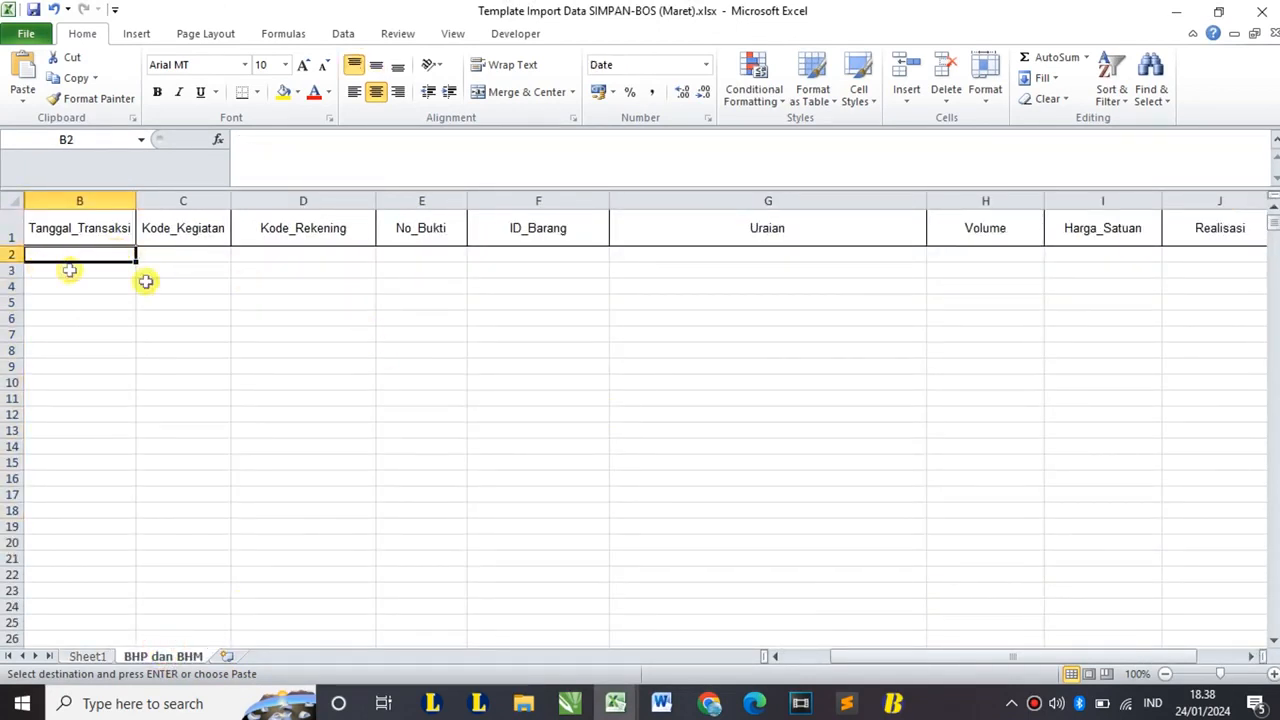
key("ctrl+v")
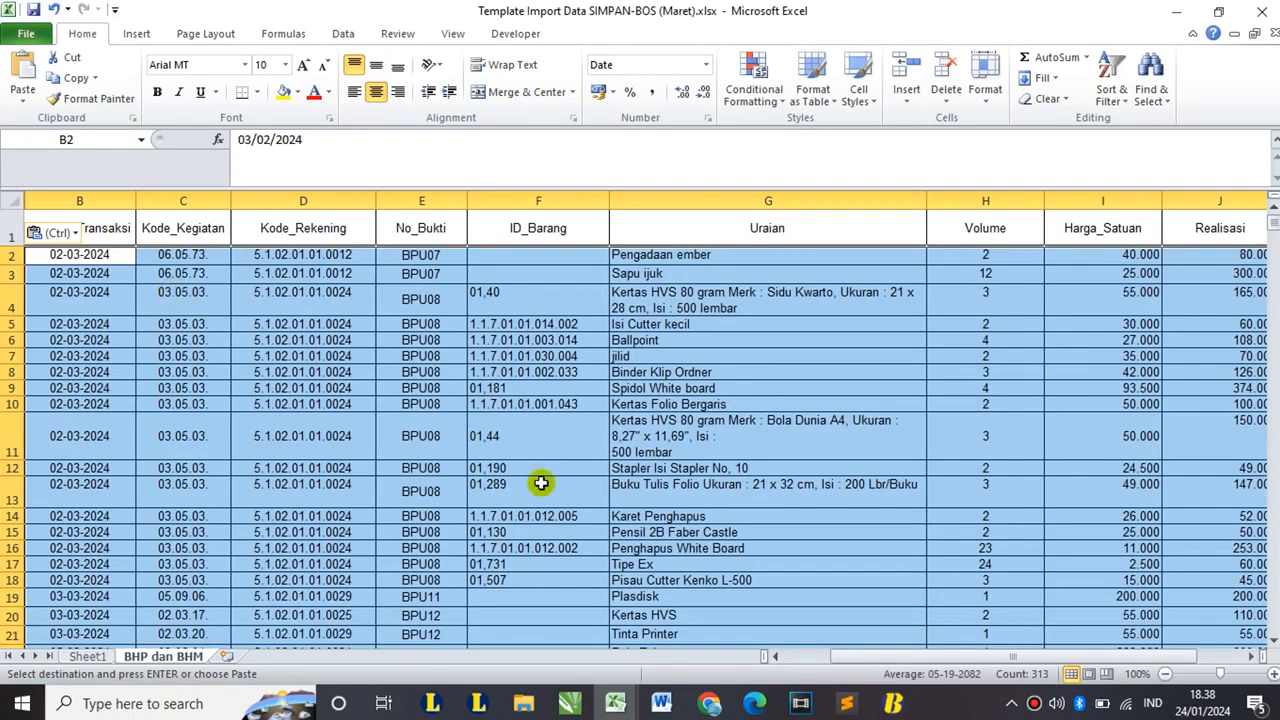
scroll(537, 461, "down", 1, "ctrl")
scroll(537, 461, "down", 1)
scroll(537, 458, "up", 2)
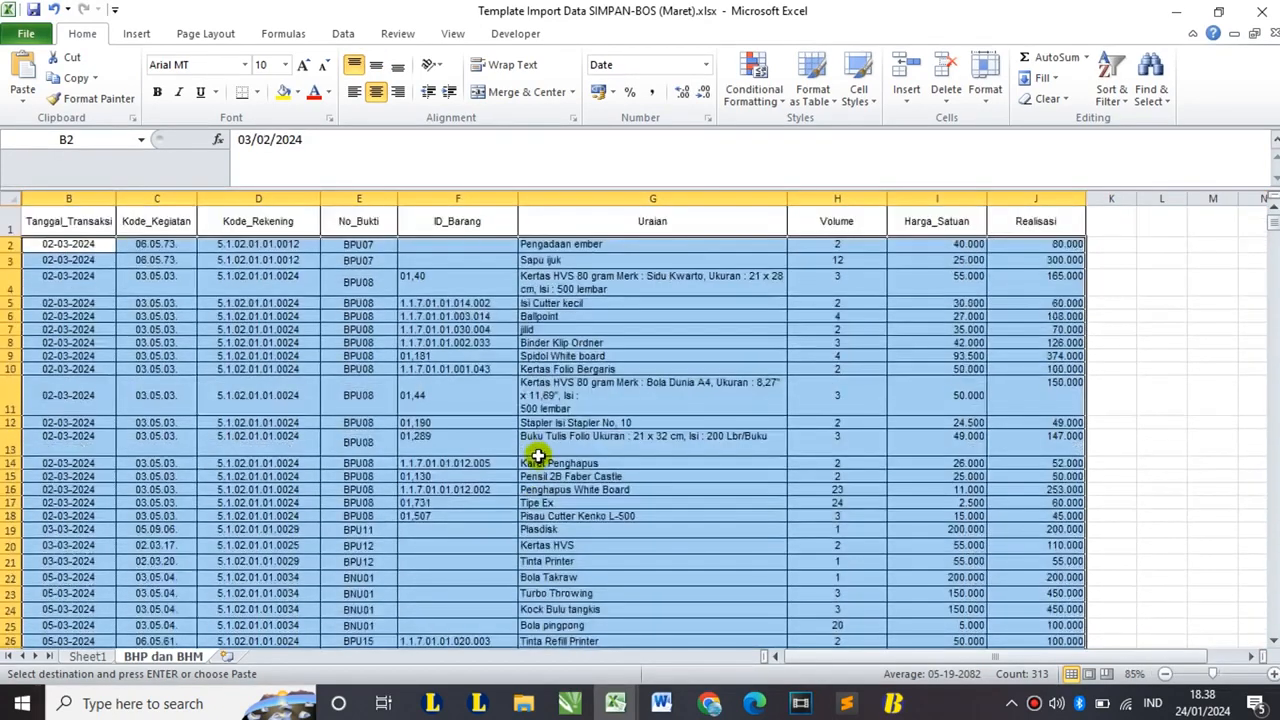
scroll(537, 455, "down", 6)
scroll(537, 455, "down", 2)
left_click(85, 419)
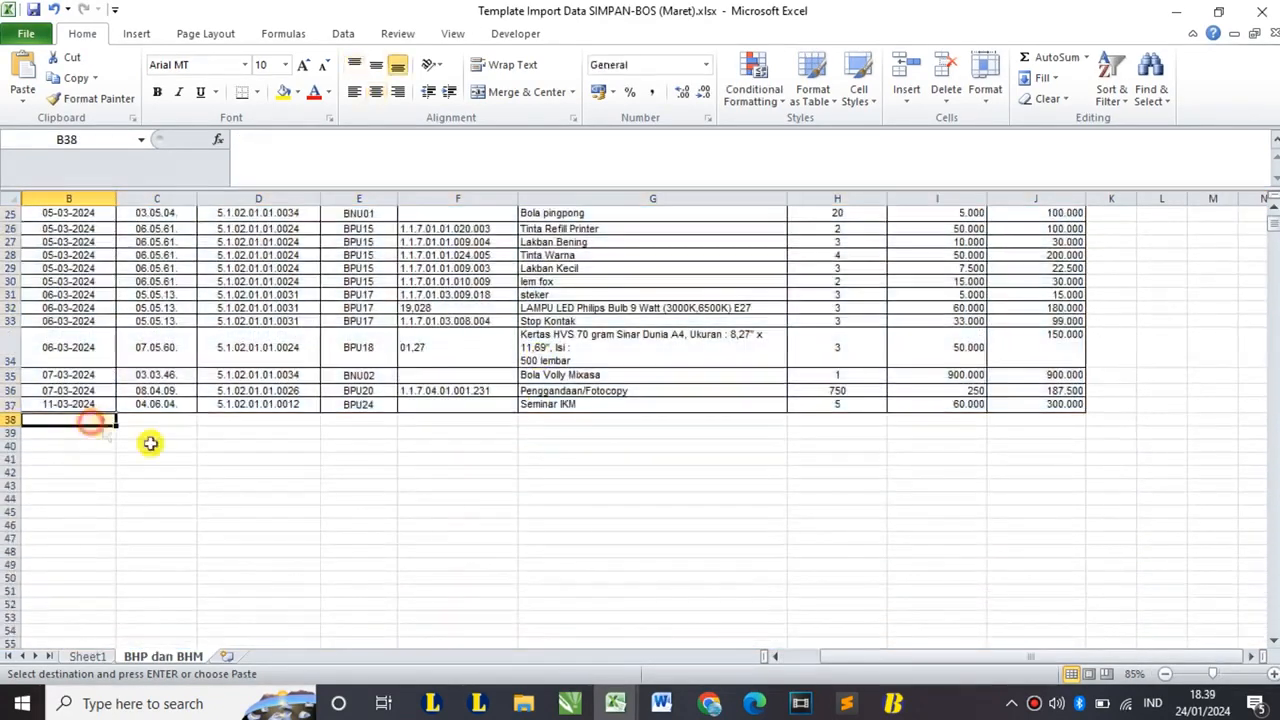
left_click(615, 703)
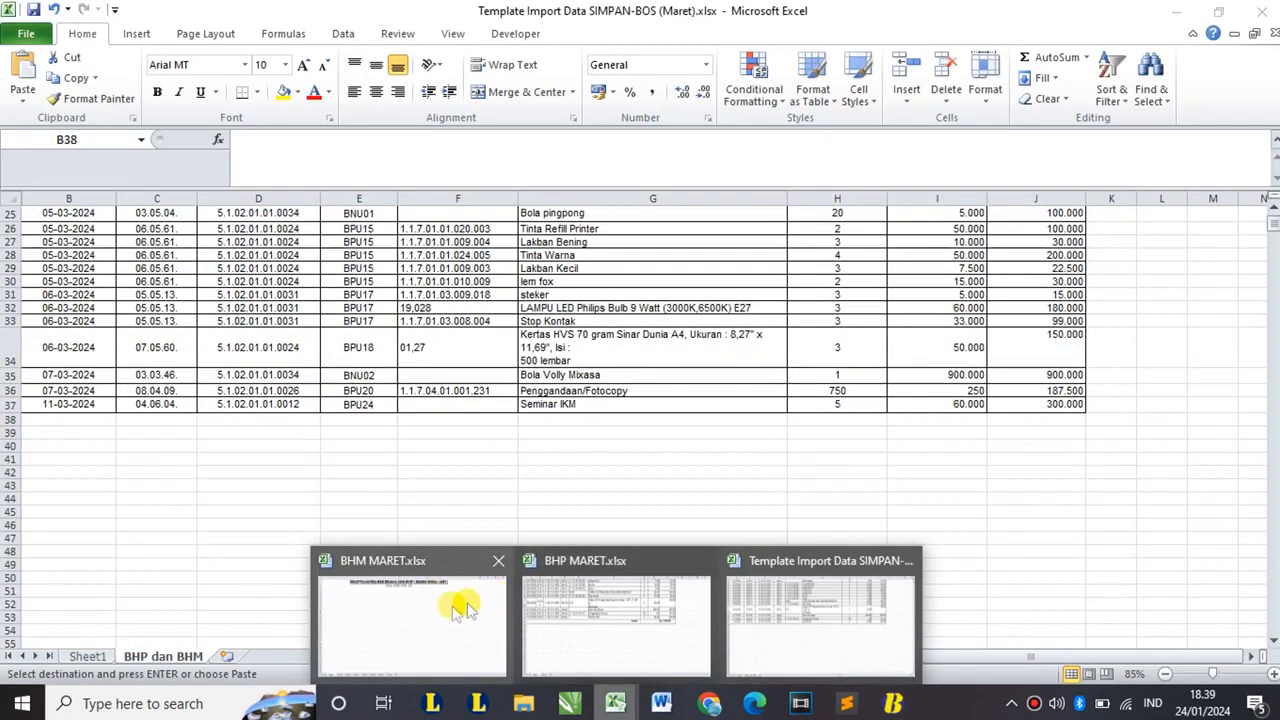
- Copy the Meja Kerja and Kursi kayu/Rotan/Bambu rows (A2:I3) from BHM MARET's Table 6 into the template at row 38
left_click(450, 605)
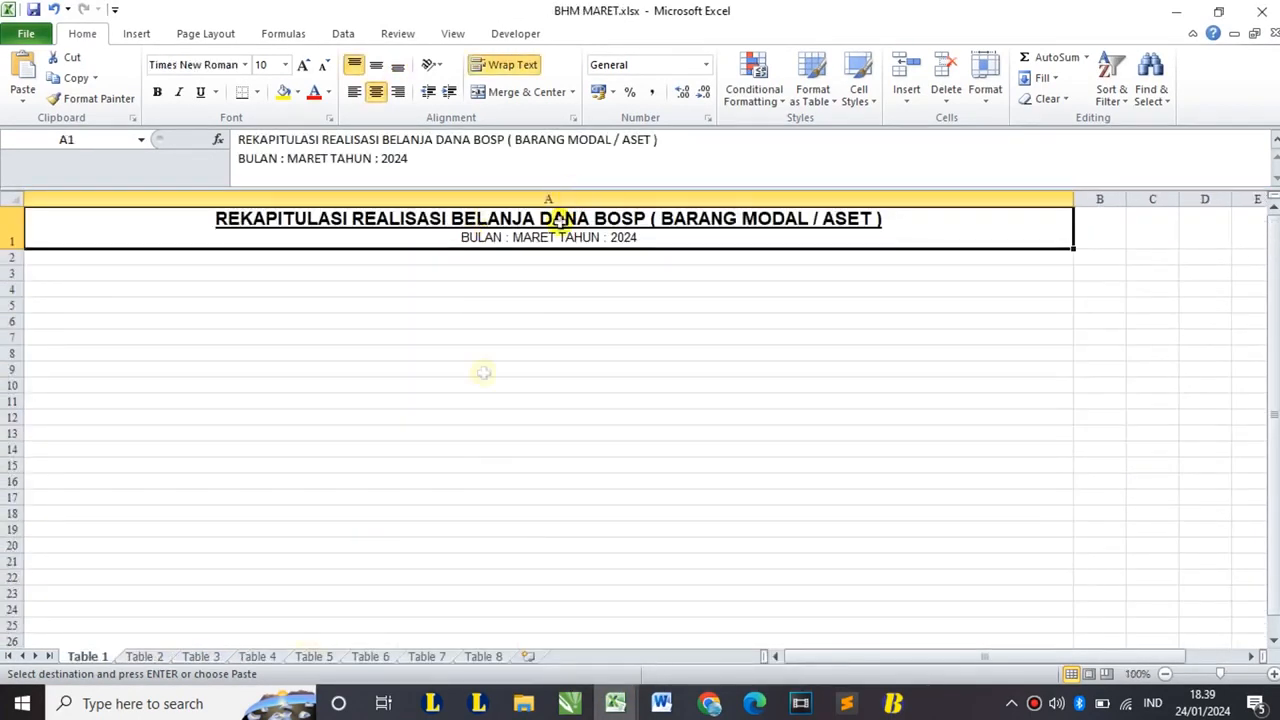
left_click(370, 656)
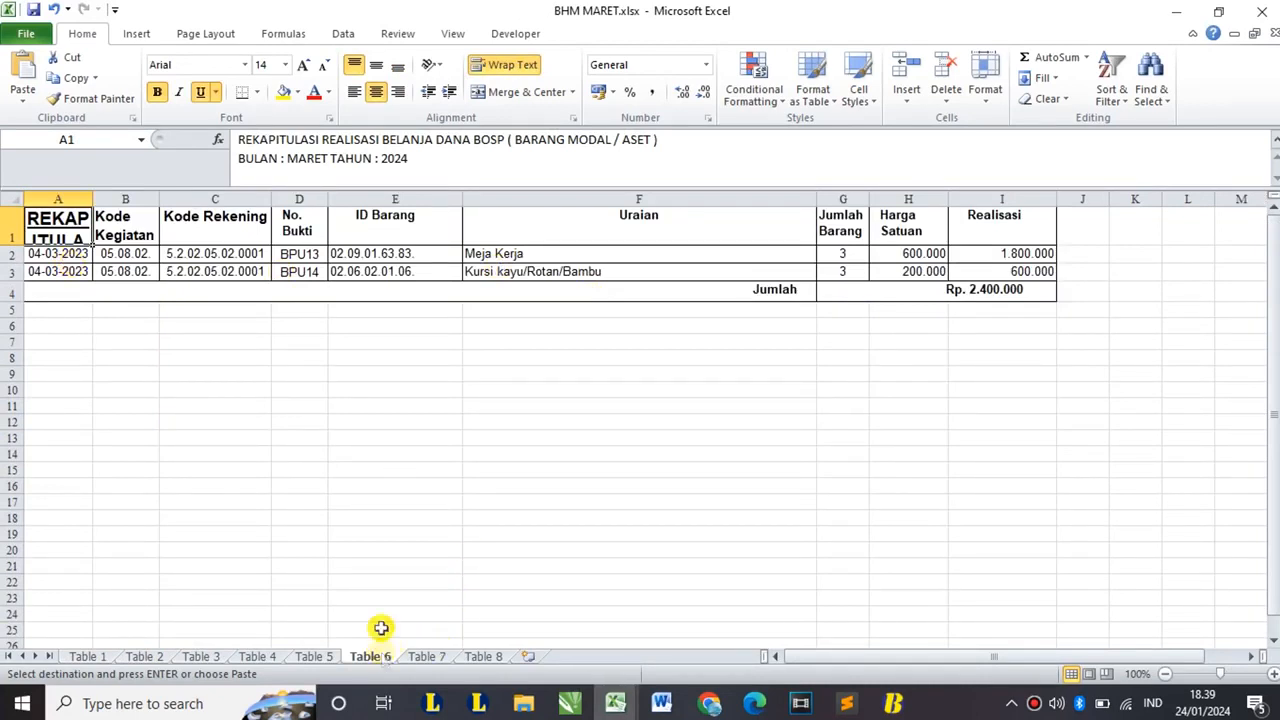
left_click(70, 254)
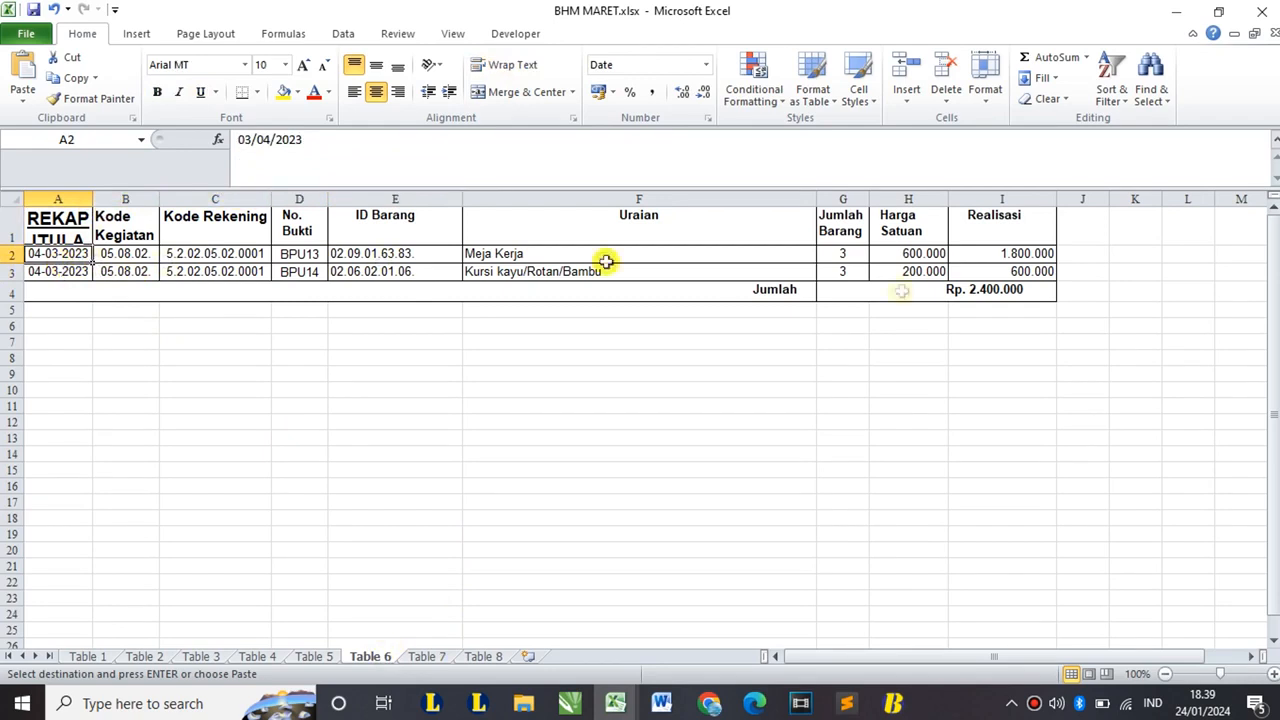
left_click(982, 272, "shift")
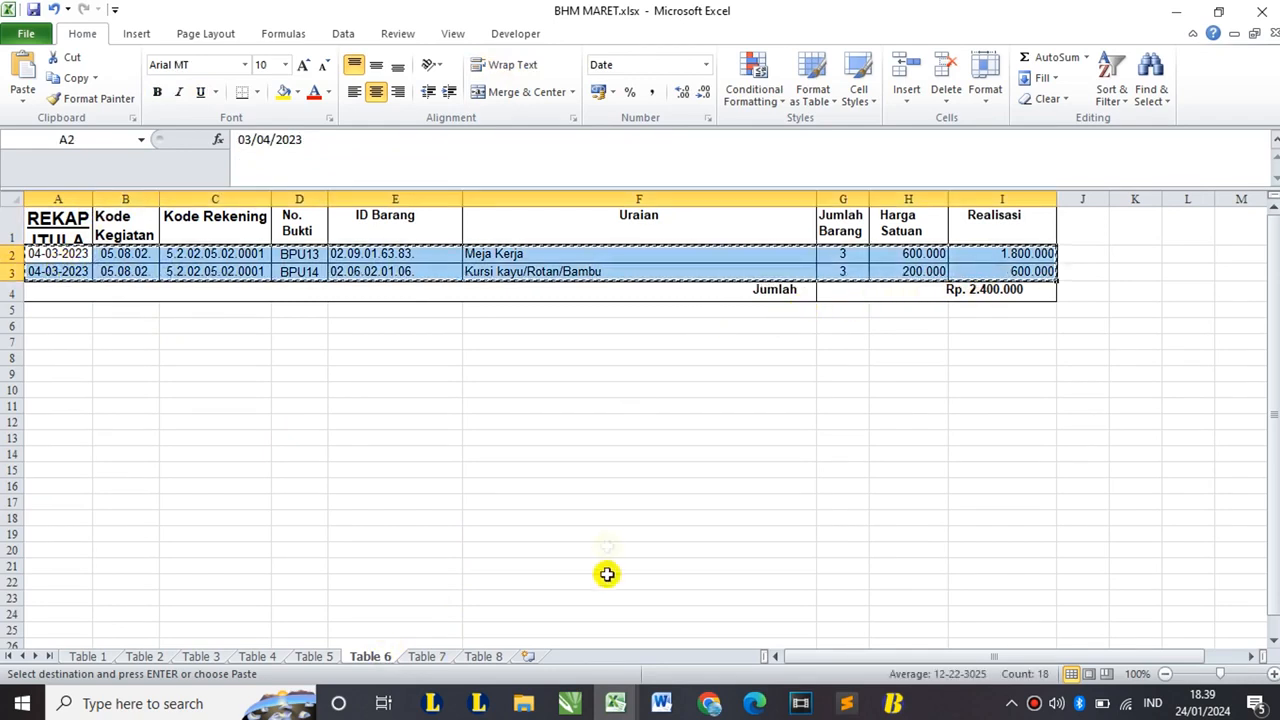
left_click(616, 704)
left_click(794, 608)
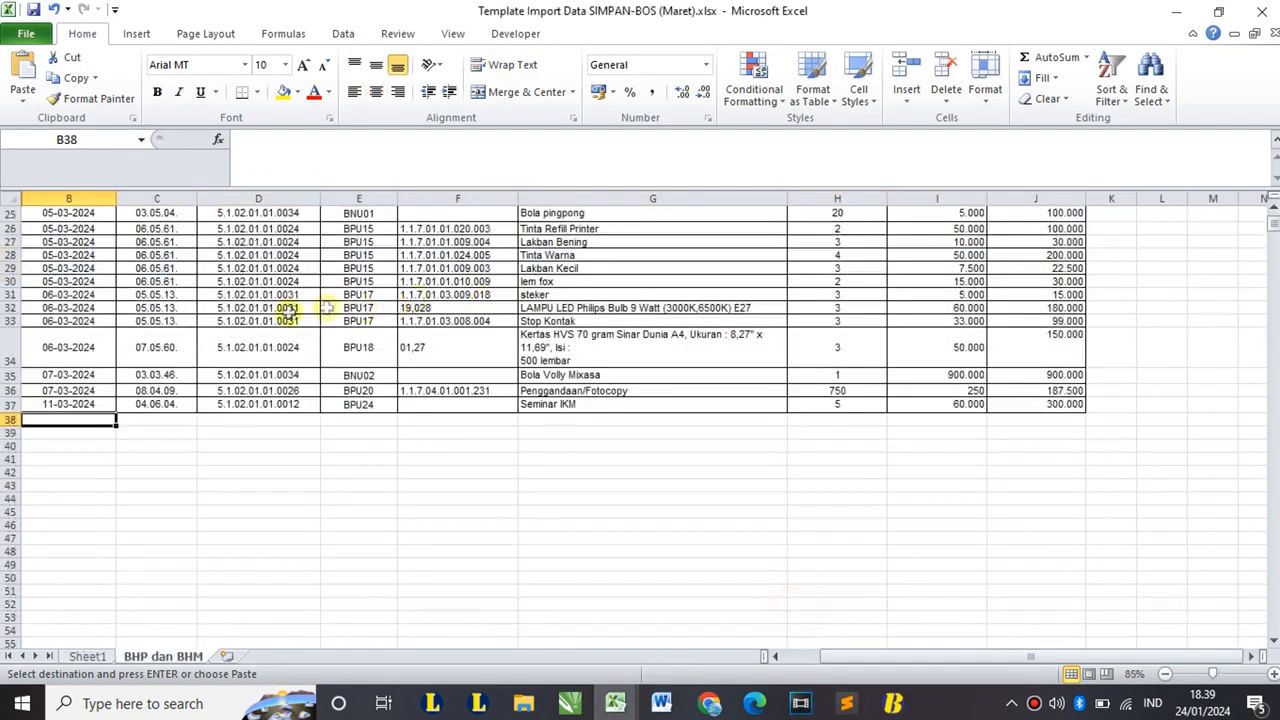
key("ctrl+v")
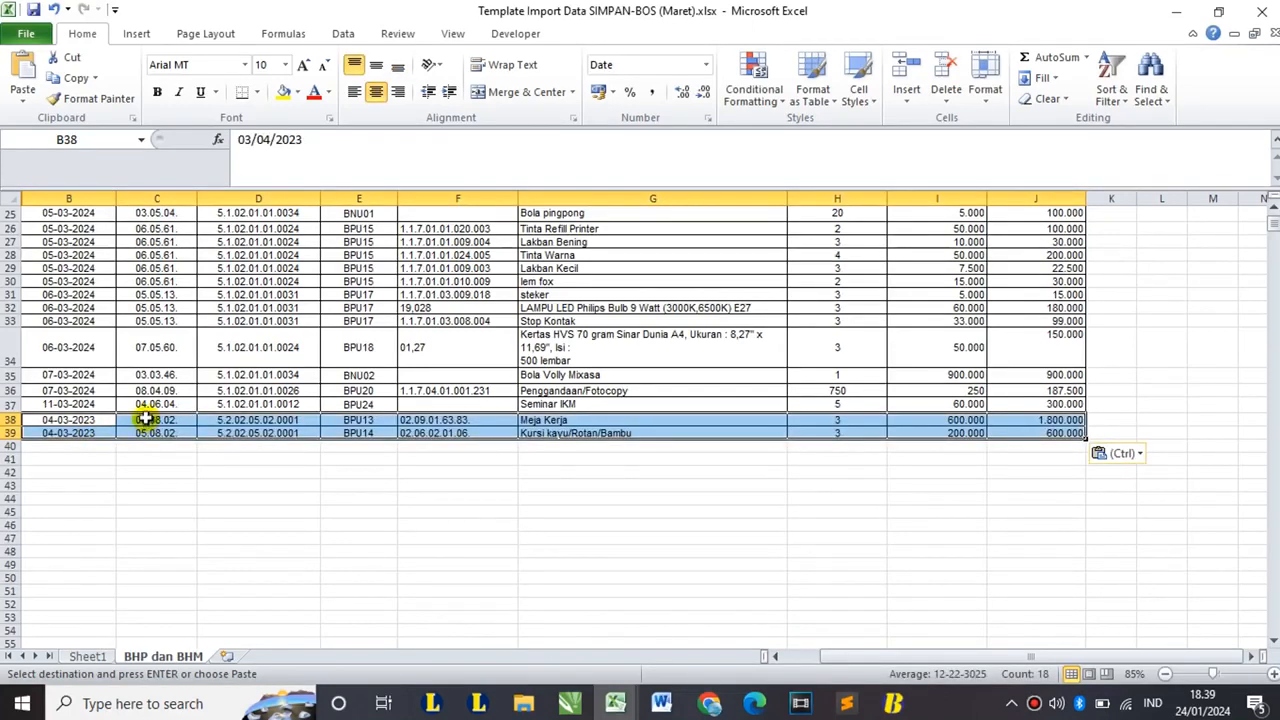
- Close BHM MARET, then close BHP MARET saving its changes, and return to Sheet1
left_click(98, 658)
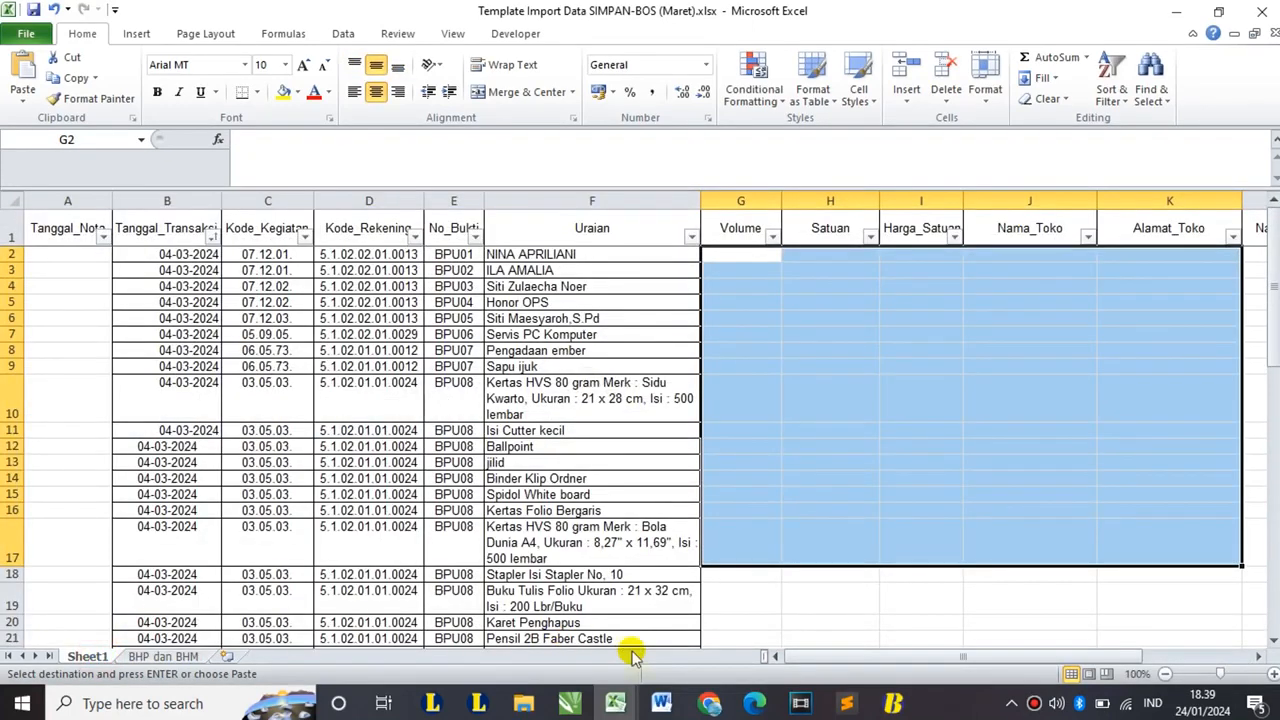
left_click(616, 704)
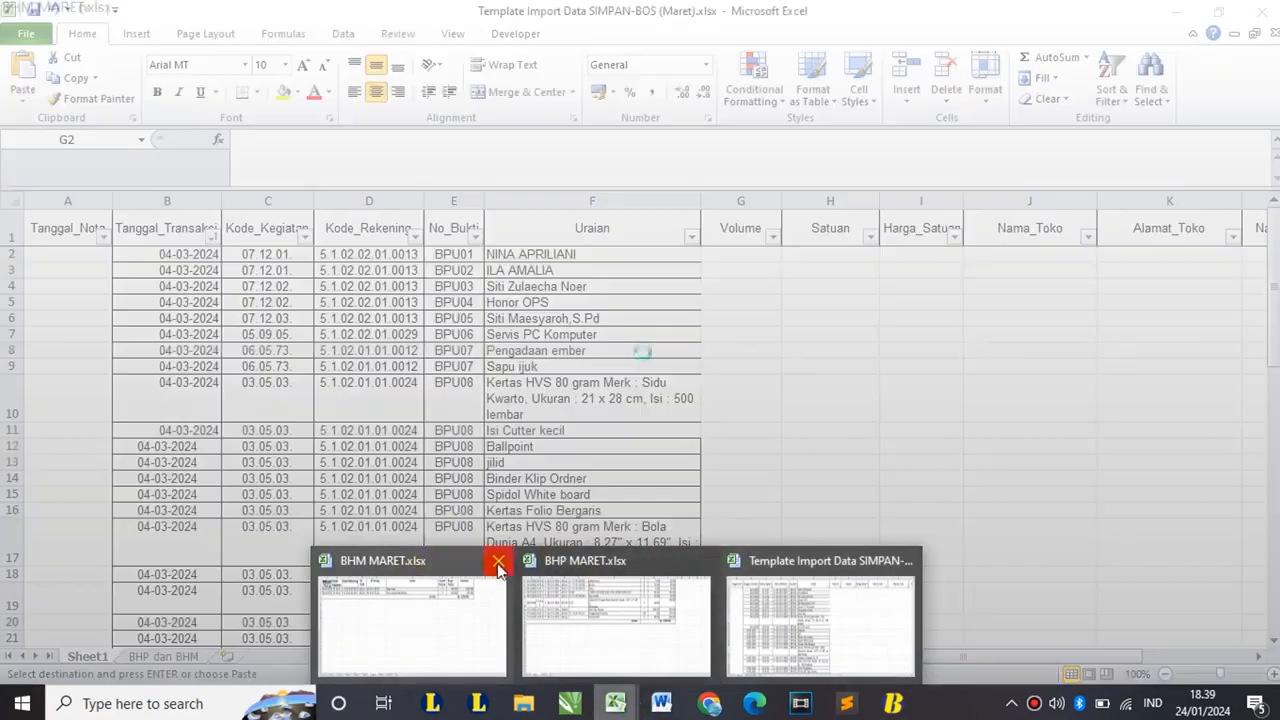
left_click(500, 562)
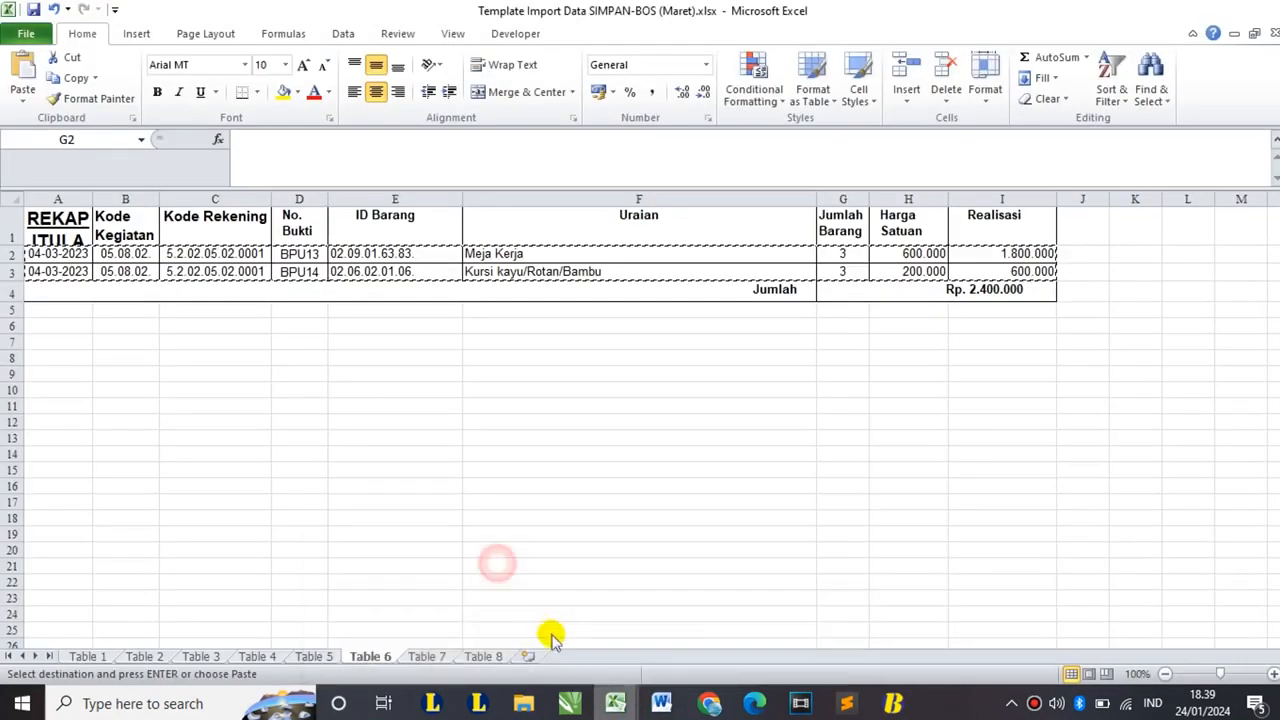
left_click(616, 704)
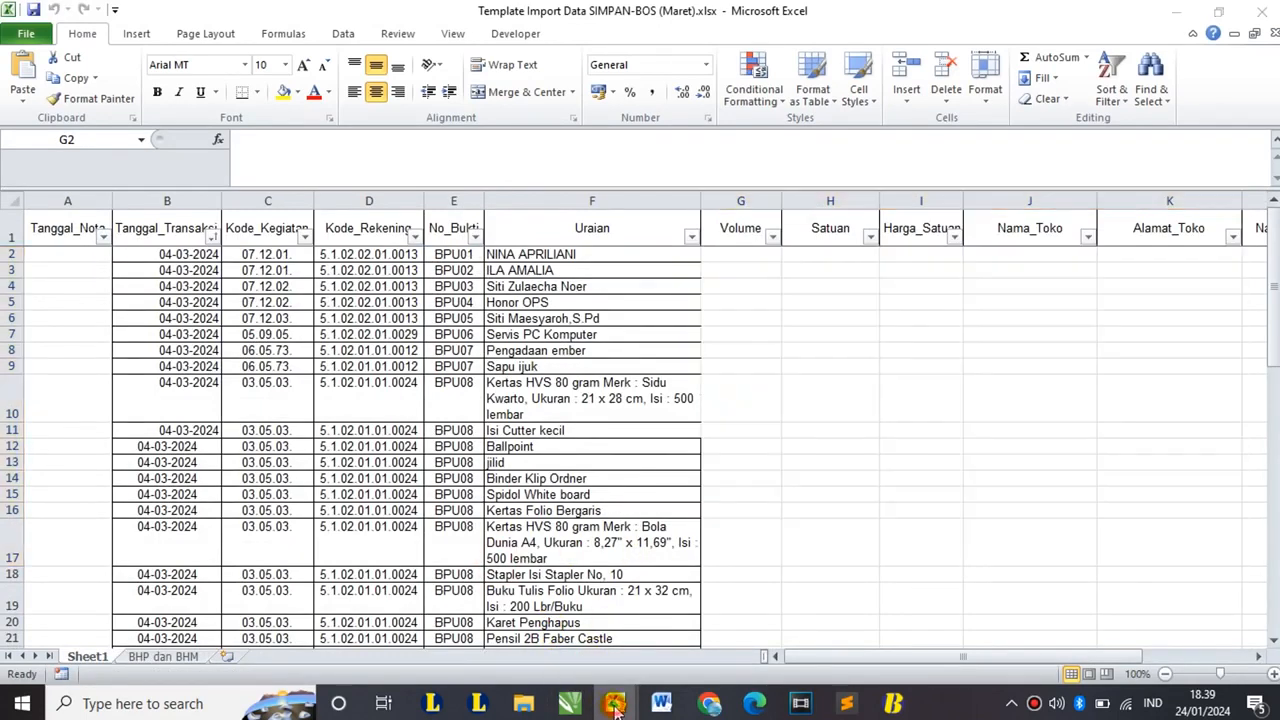
left_click(600, 563)
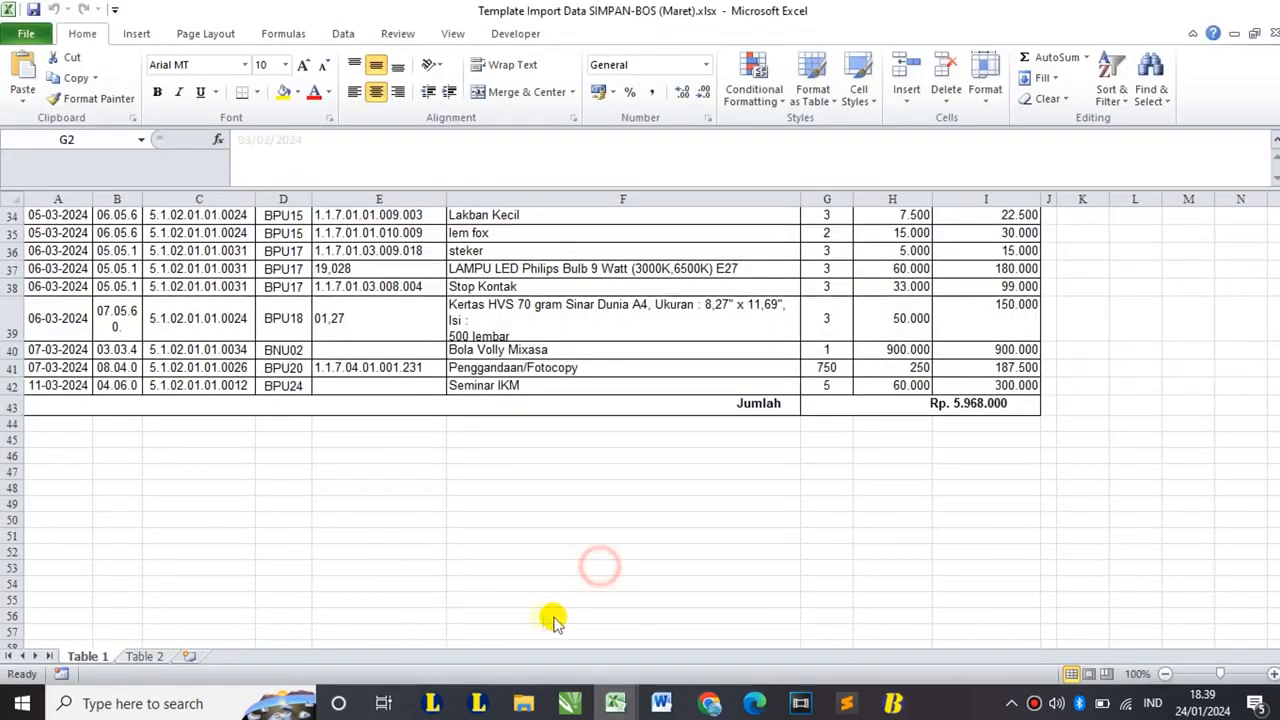
left_click(563, 375)
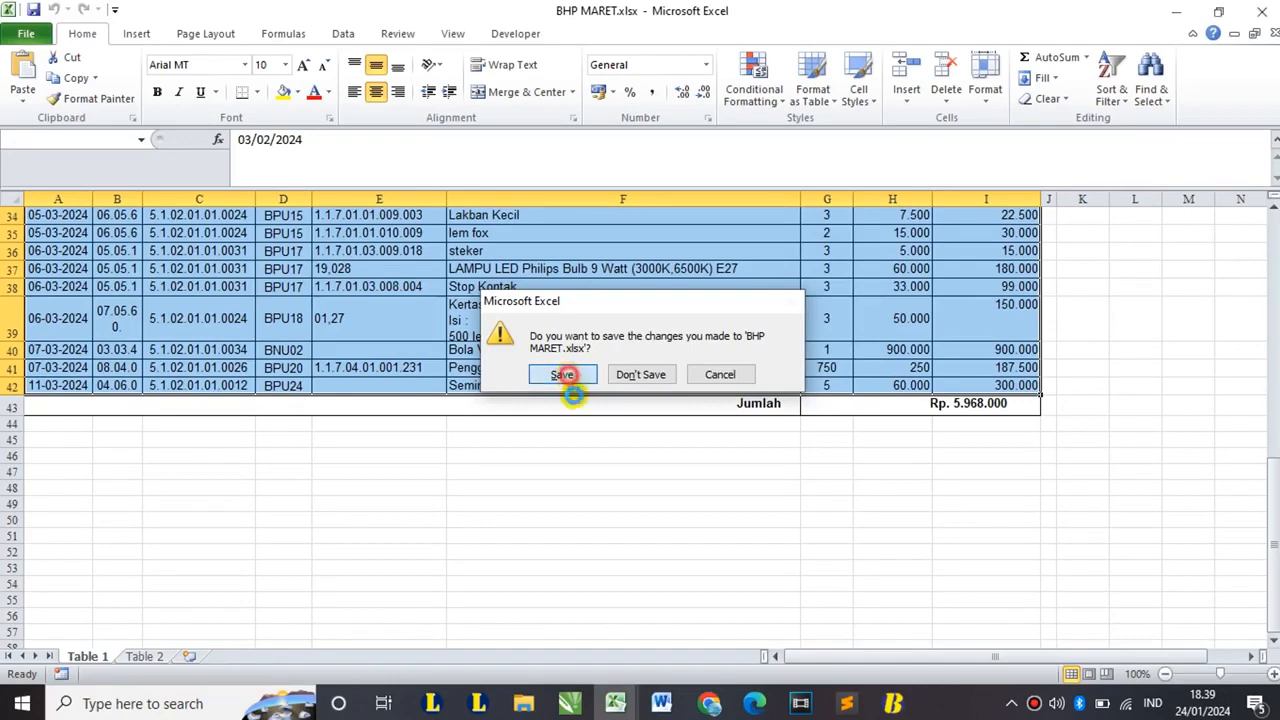
left_click(566, 351)
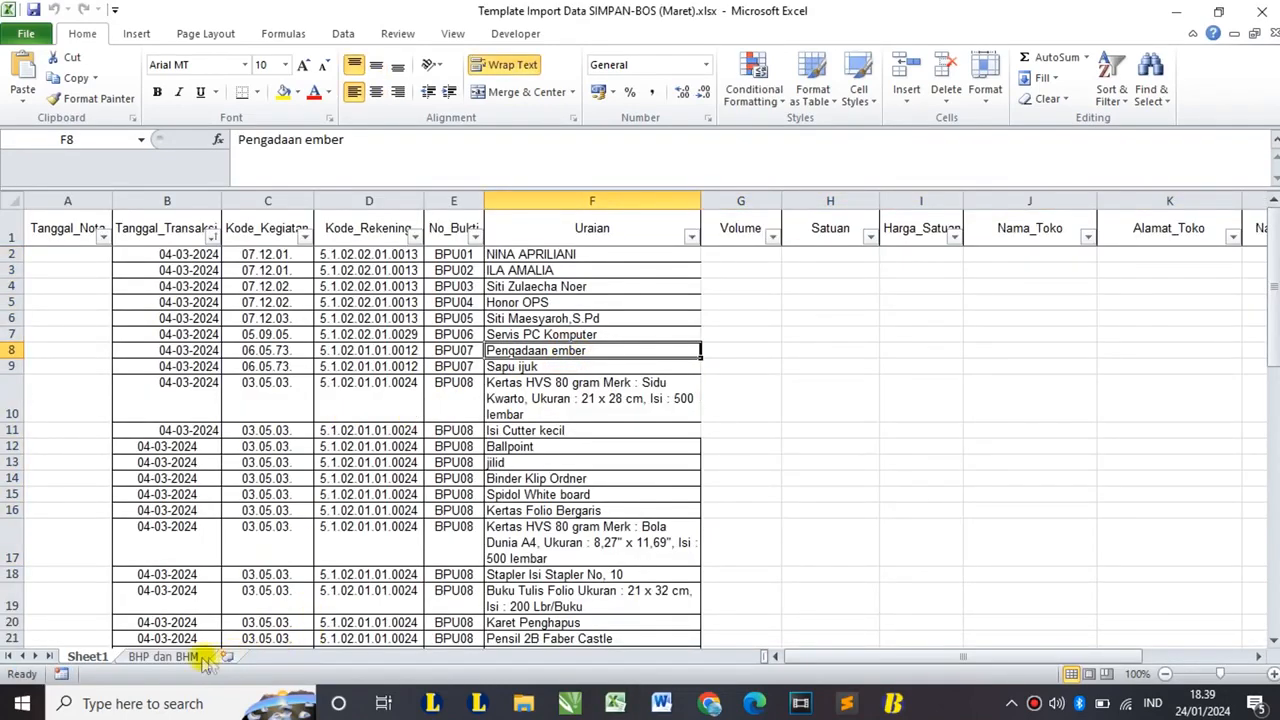
- Fill the Volume lookup formula in G1 down the whole column
left_click(168, 656)
scroll(477, 358, "up", 8)
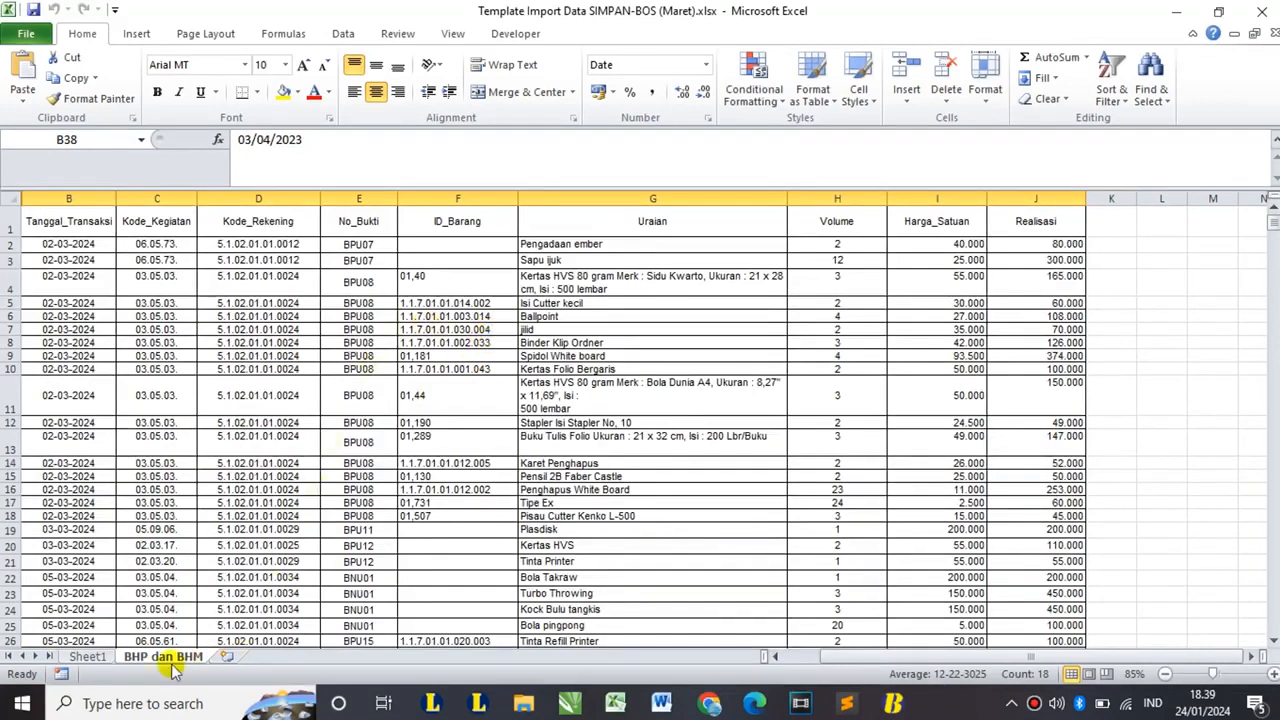
left_click(90, 656)
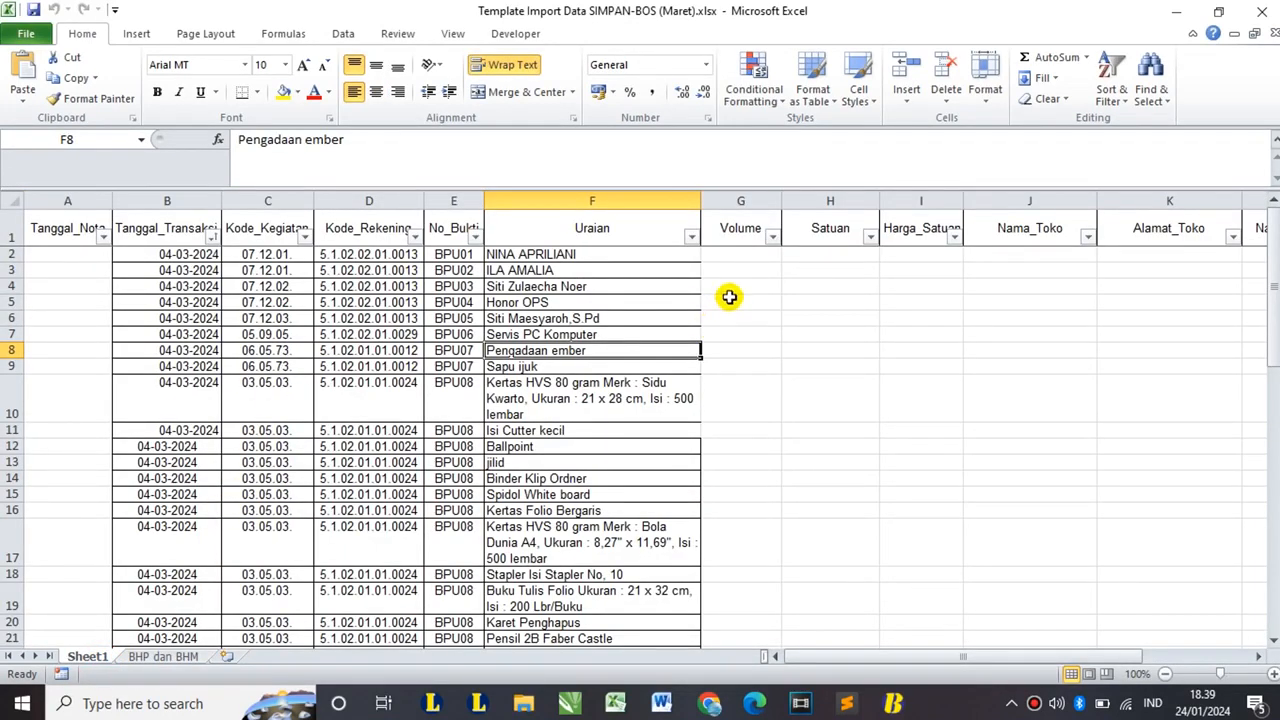
left_click(738, 231)
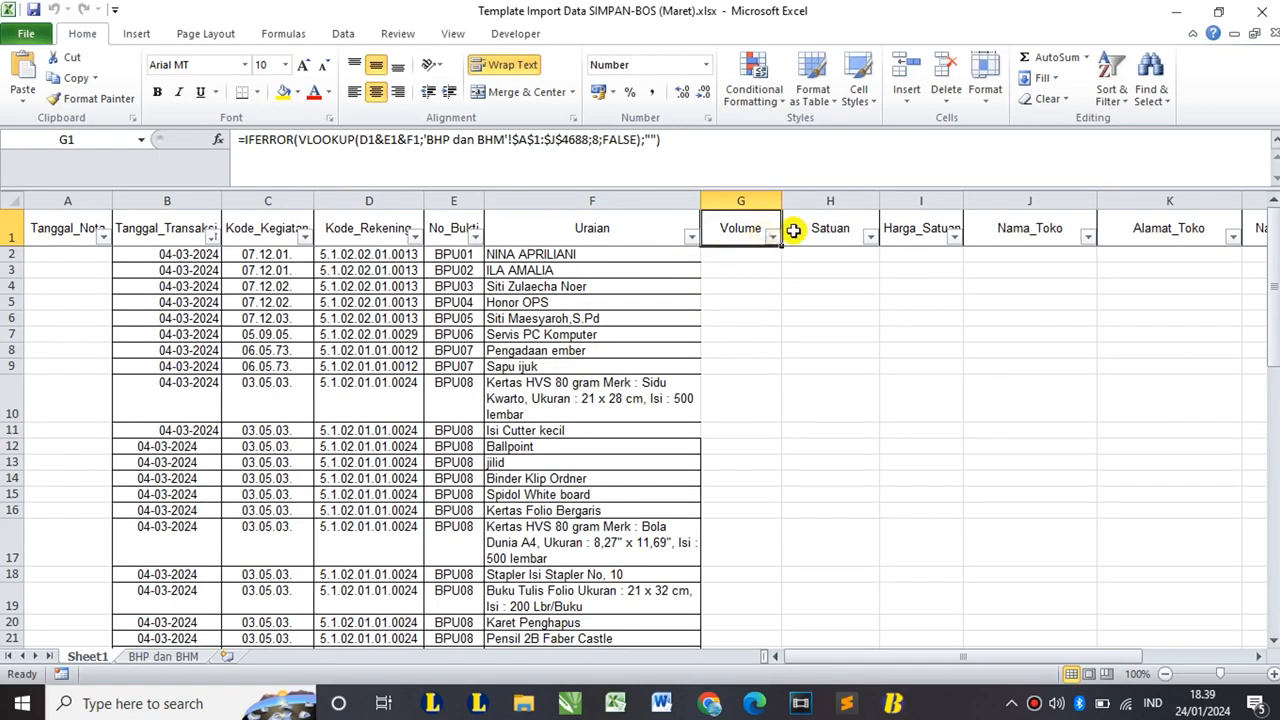
left_click(906, 232)
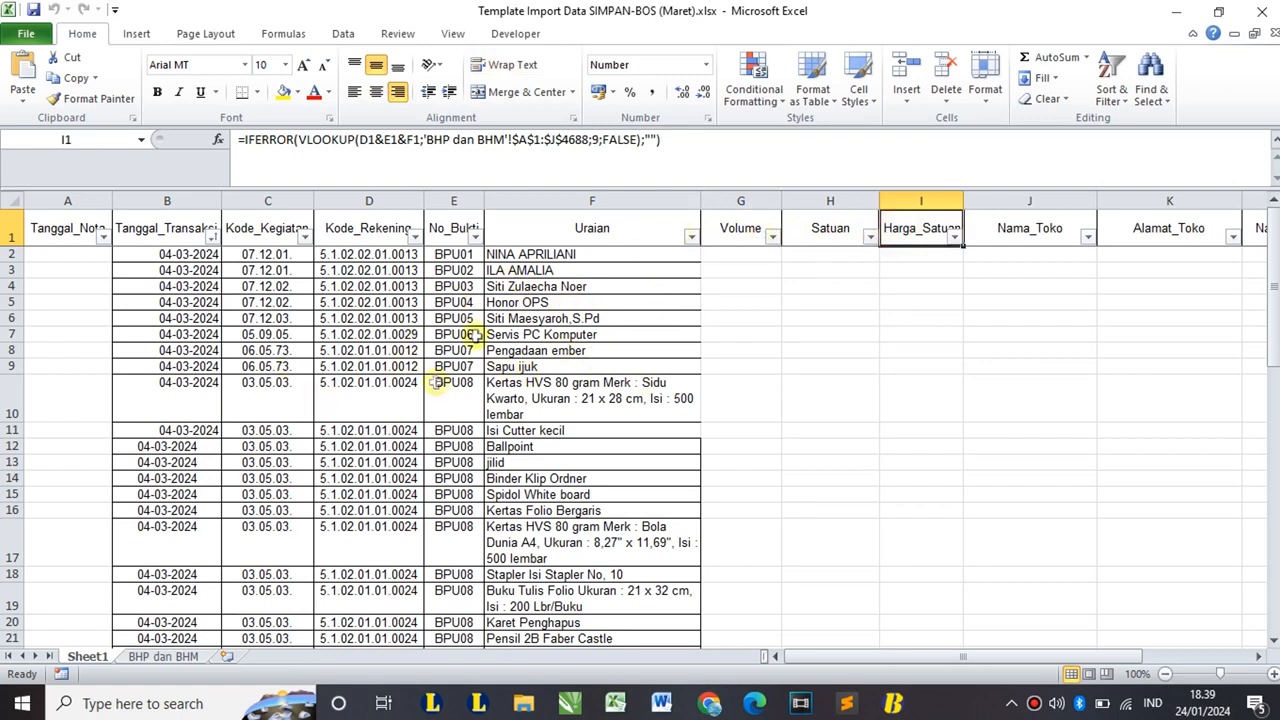
left_click(736, 228)
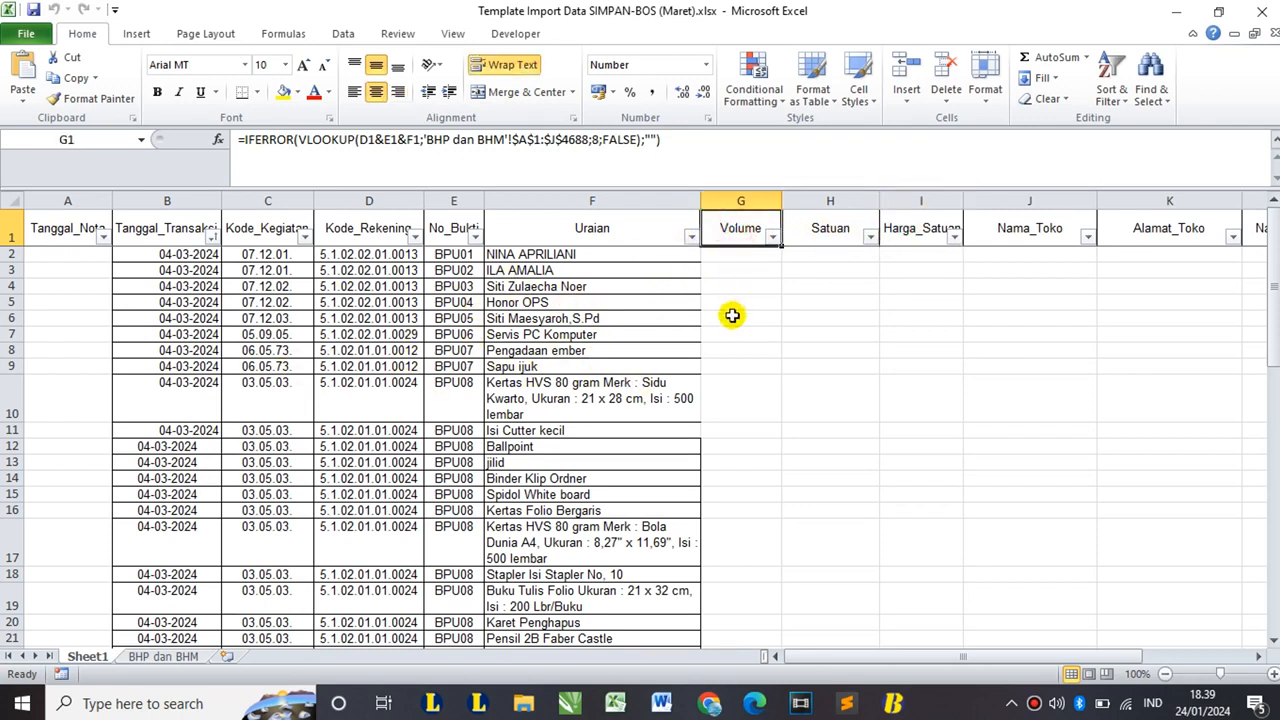
double_click(781, 245)
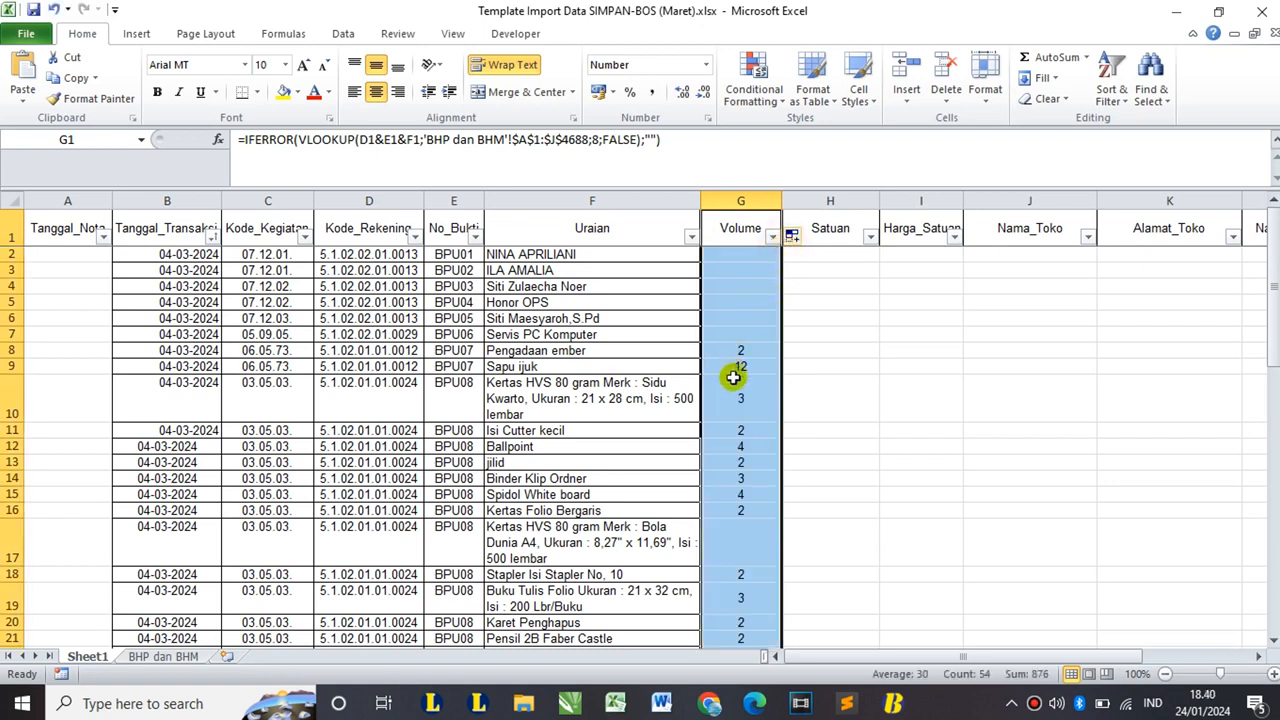
scroll(741, 427, "down", 4)
scroll(741, 427, "up", 4)
- Fill the Harga_Satuan lookup formula in I1 down the whole column
left_click(160, 658)
left_click(87, 656)
left_click(906, 232)
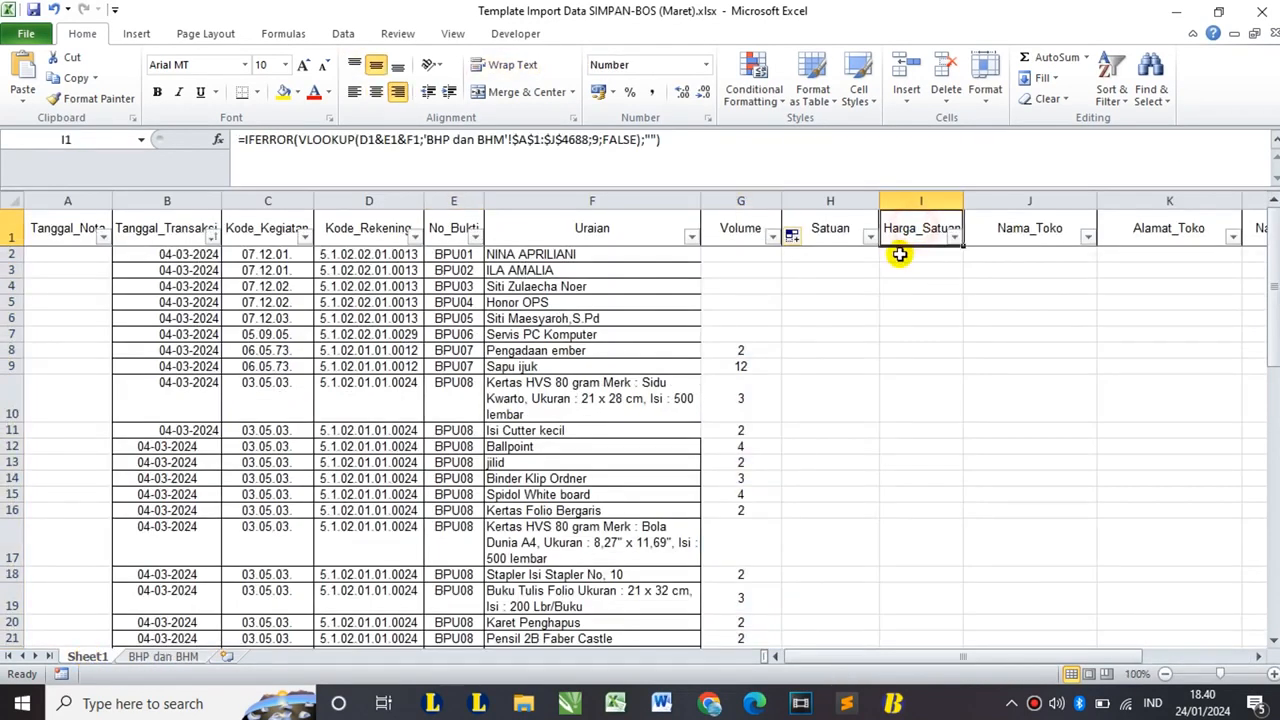
double_click(963, 246)
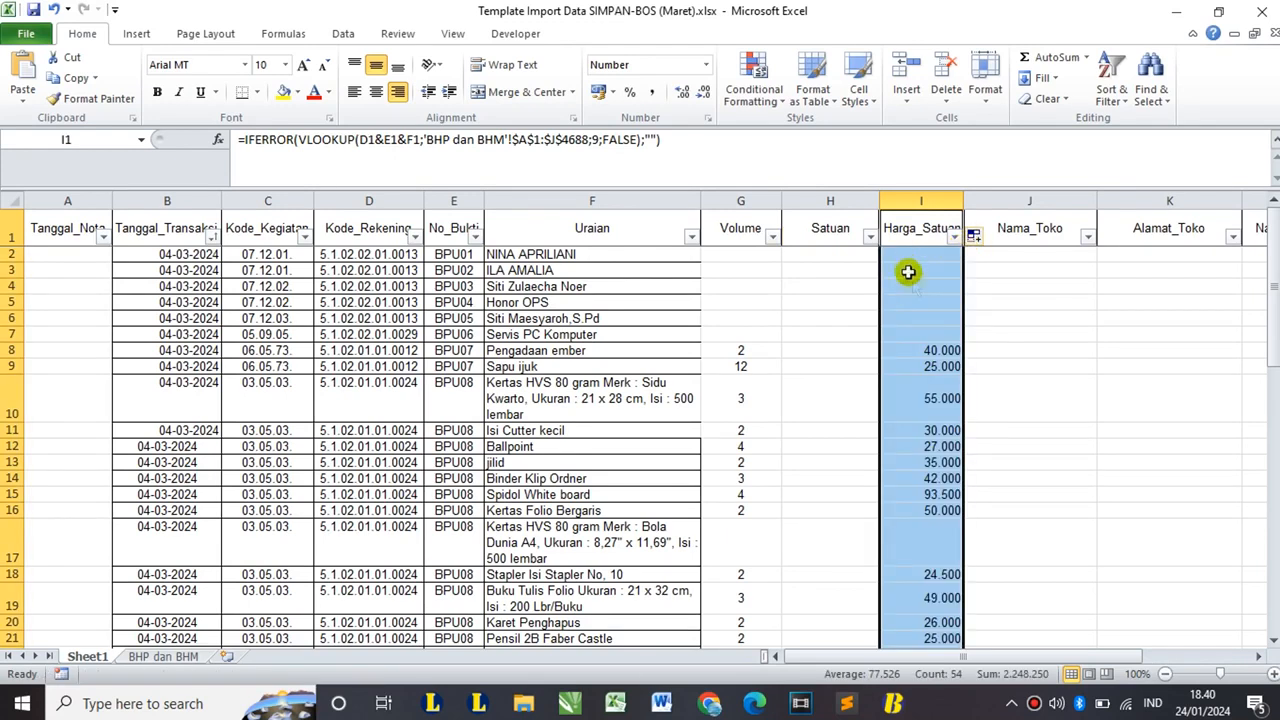
scroll(929, 362, "down", 11)
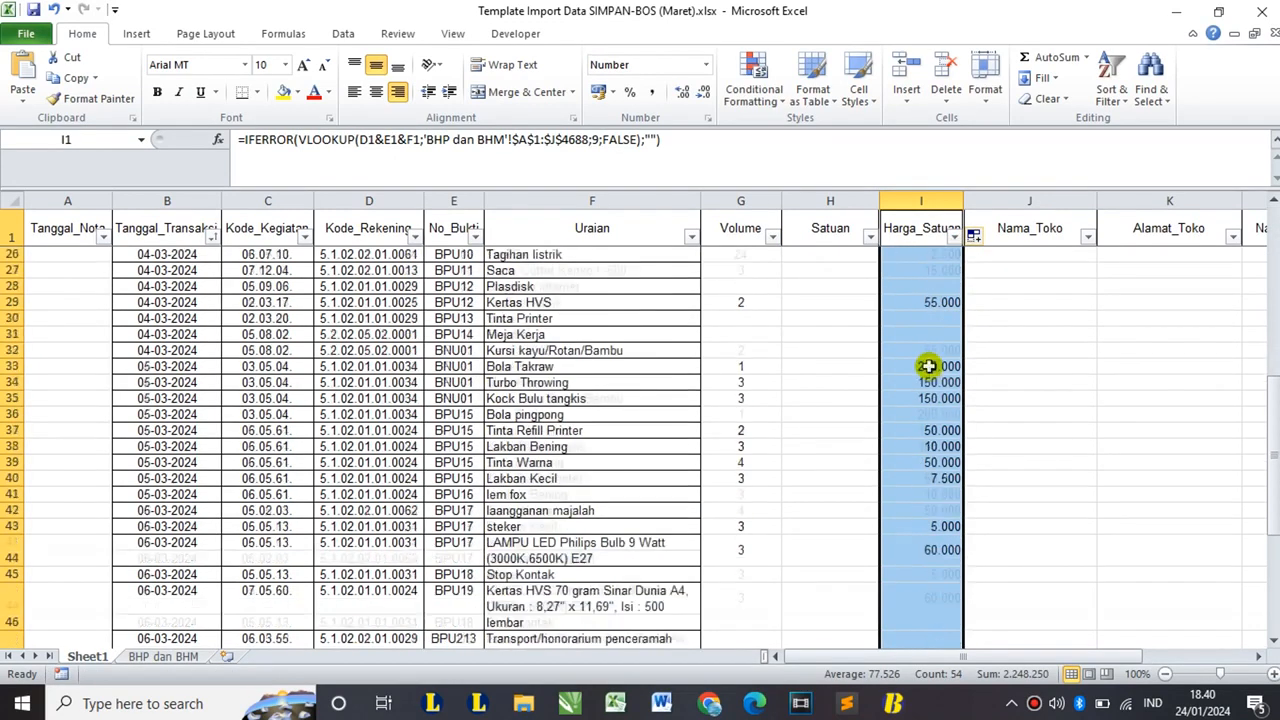
scroll(929, 366, "down", 5)
scroll(929, 366, "up", 13)
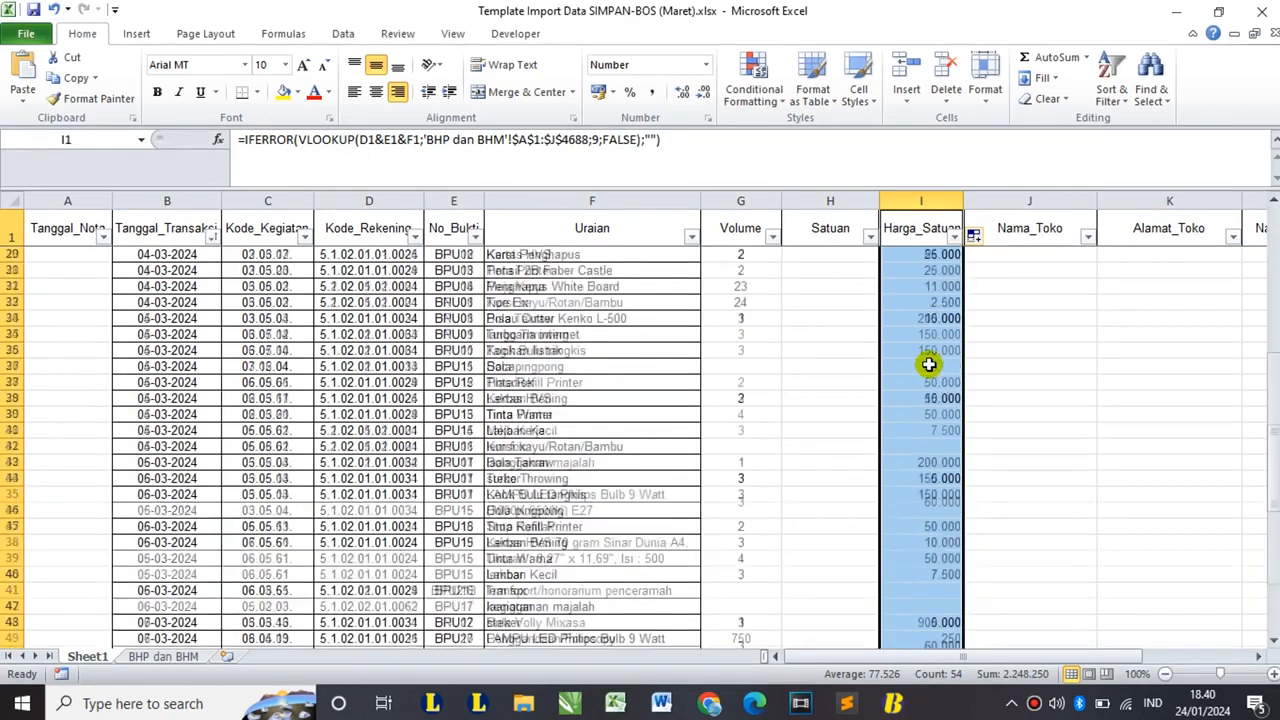
scroll(929, 362, "up", 3)
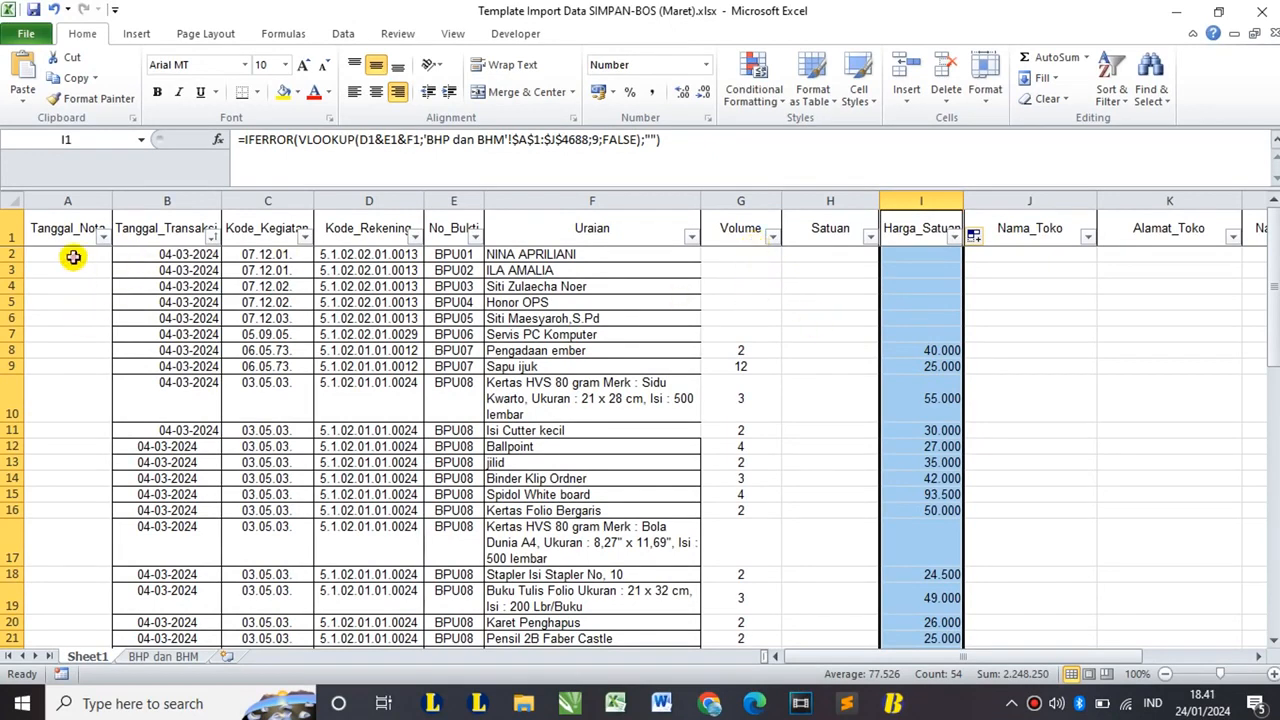
left_click_drag(68, 253, 69, 434)
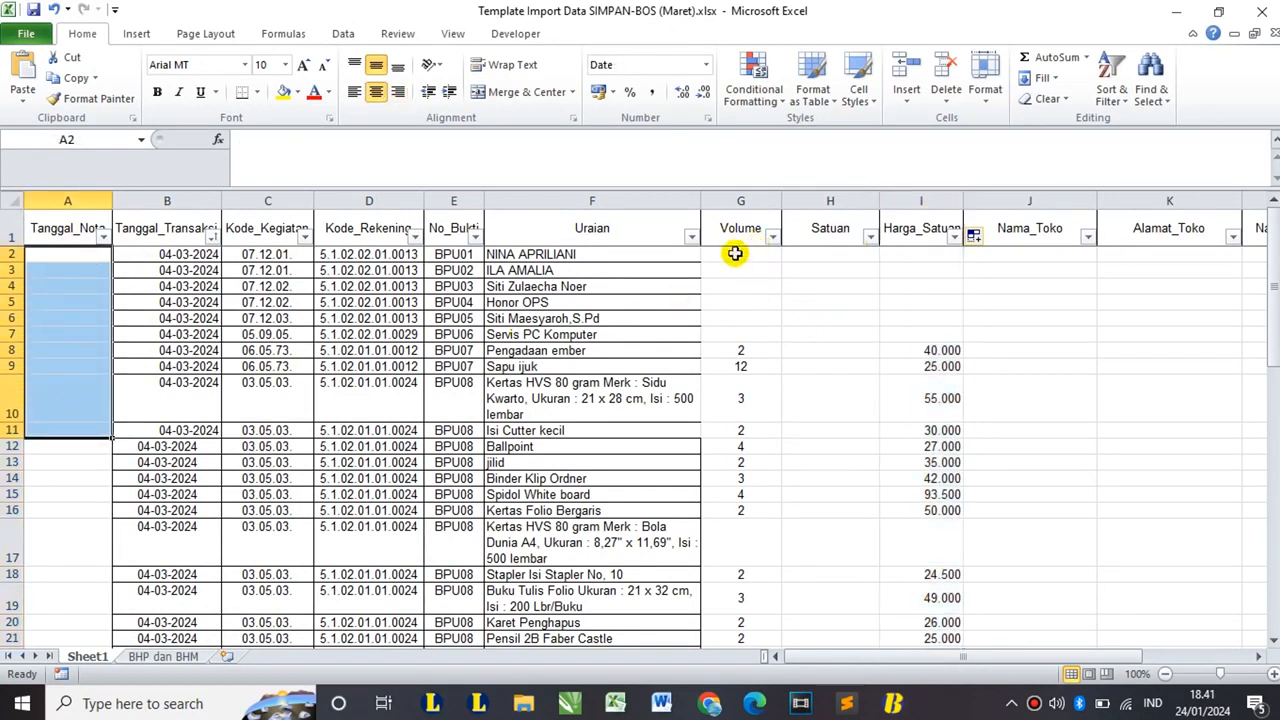
left_click_drag(731, 253, 1002, 321)
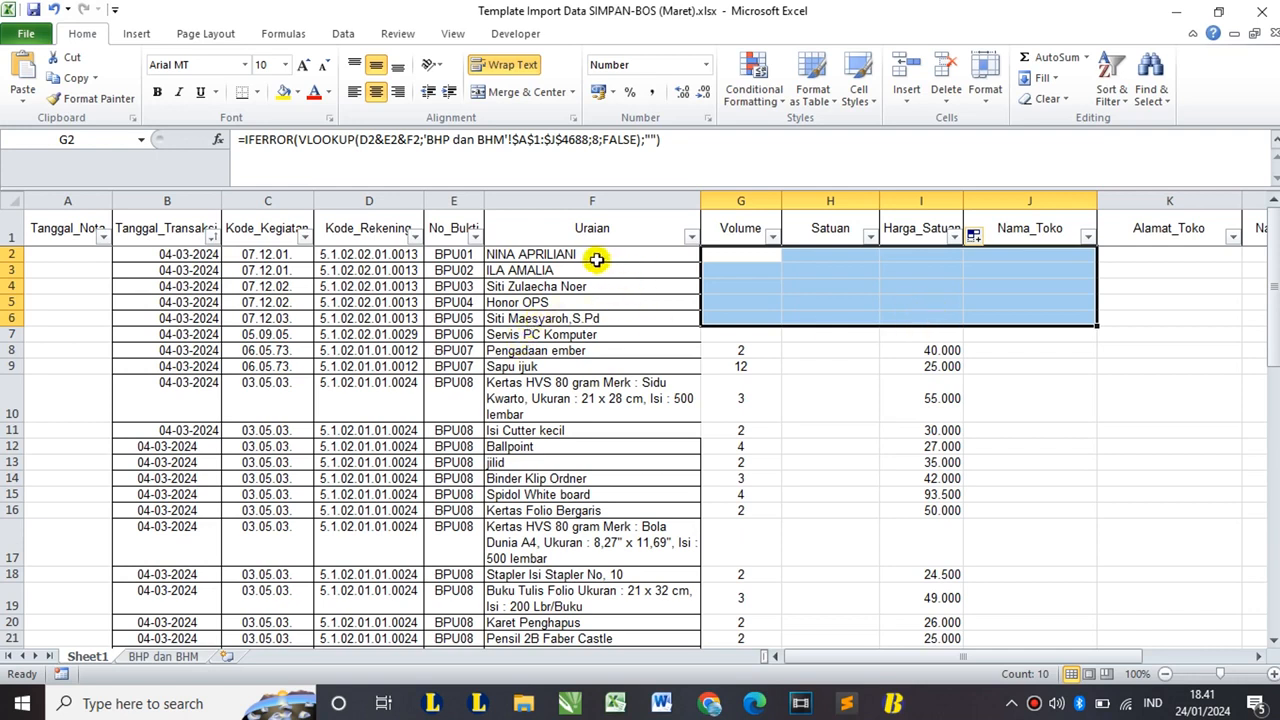
left_click(604, 257)
left_click(591, 272)
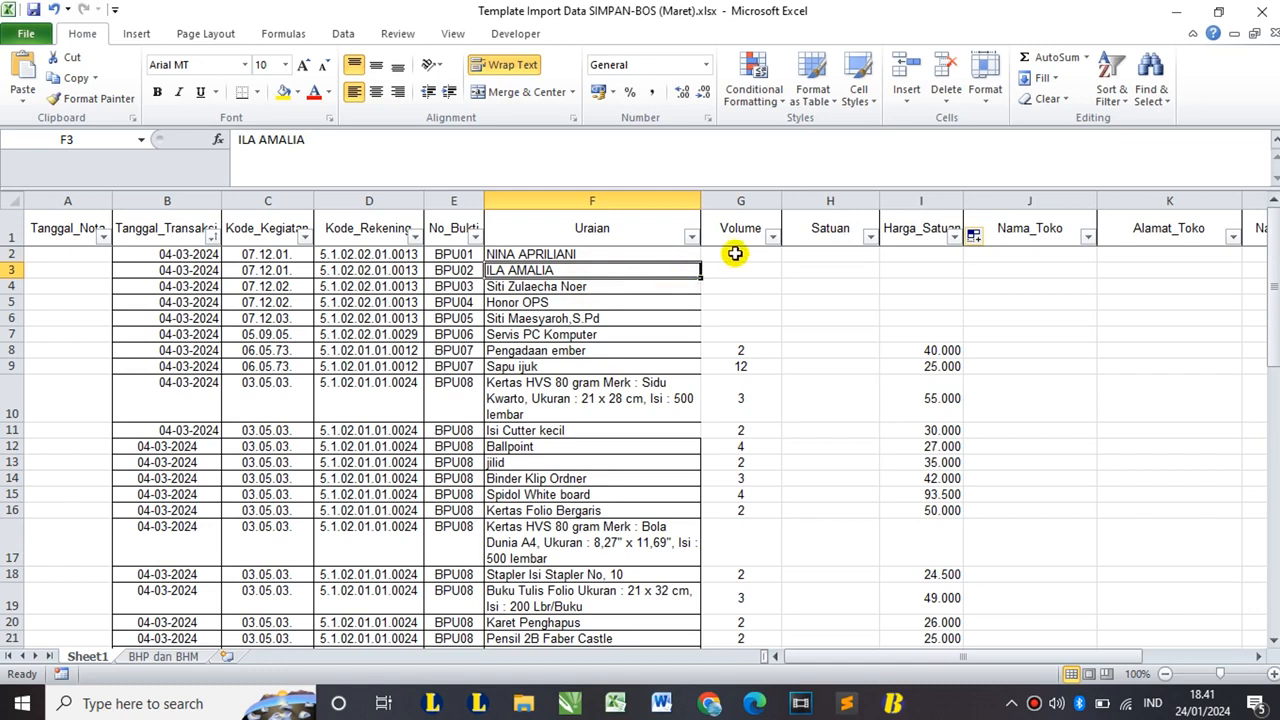
left_click_drag(737, 252, 754, 334)
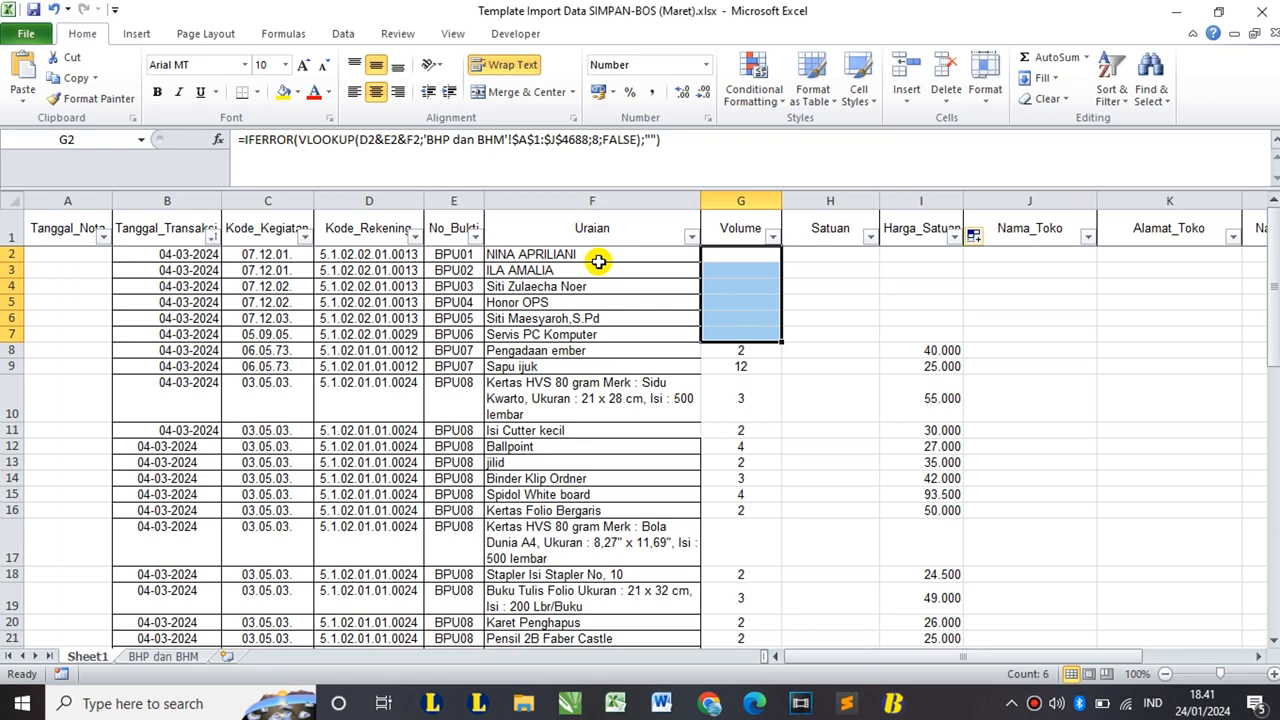
left_click_drag(737, 350, 735, 422)
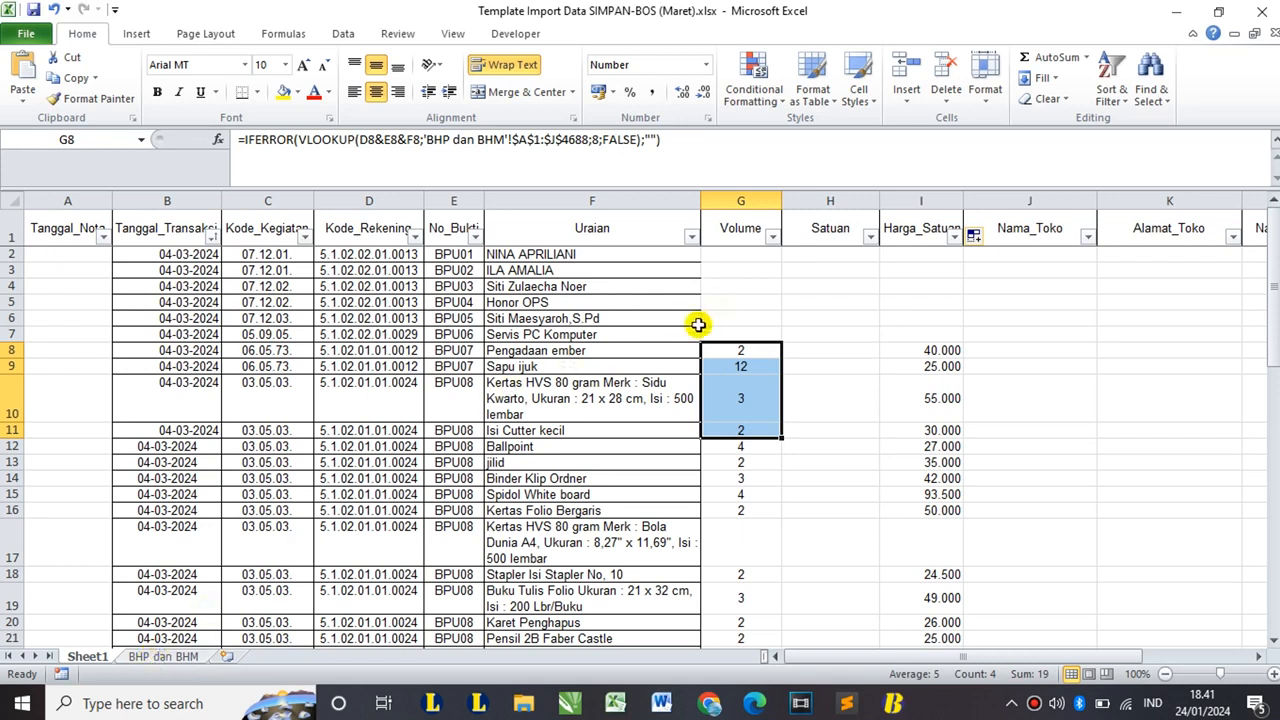
left_click(748, 302)
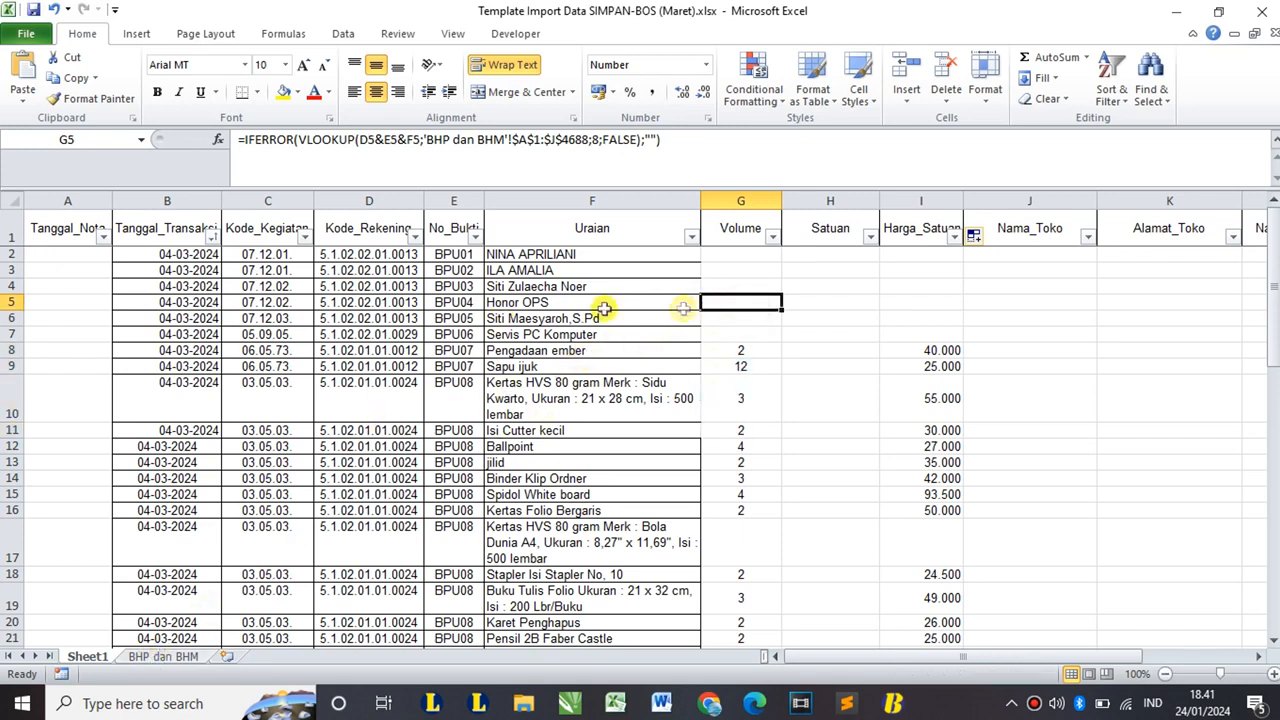
left_click(66, 255)
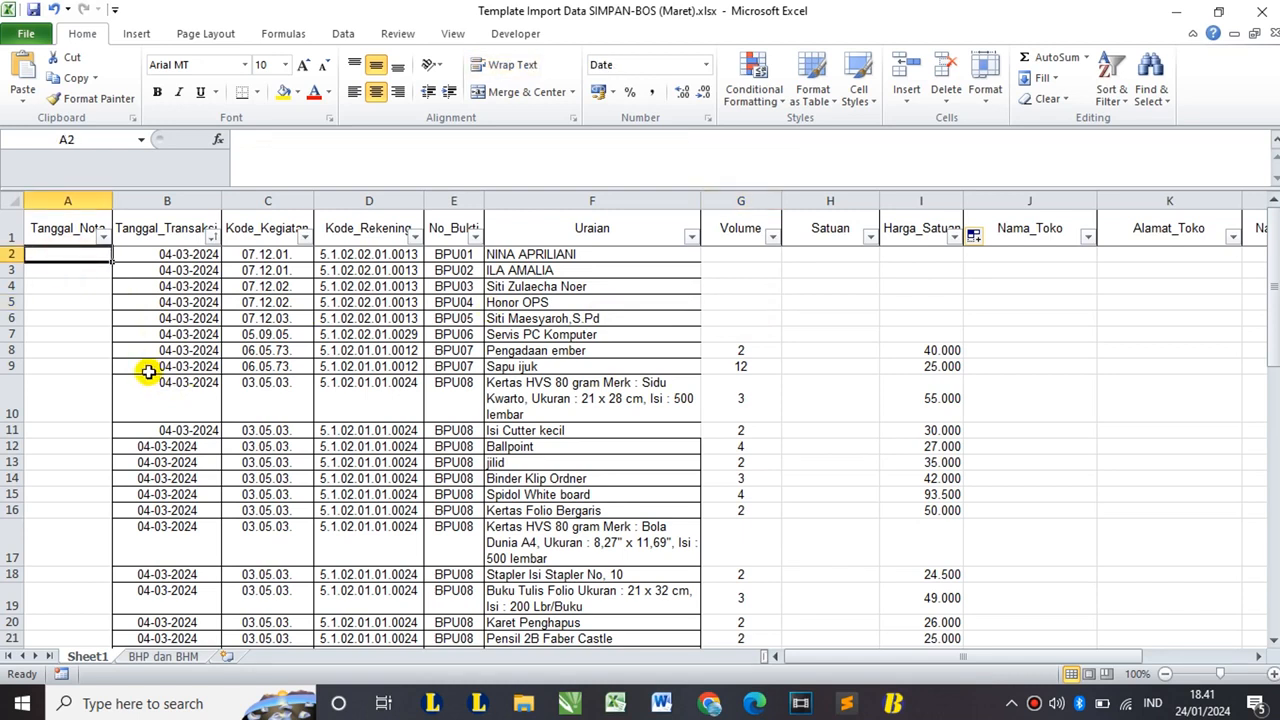
left_click(67, 236)
left_click(167, 226)
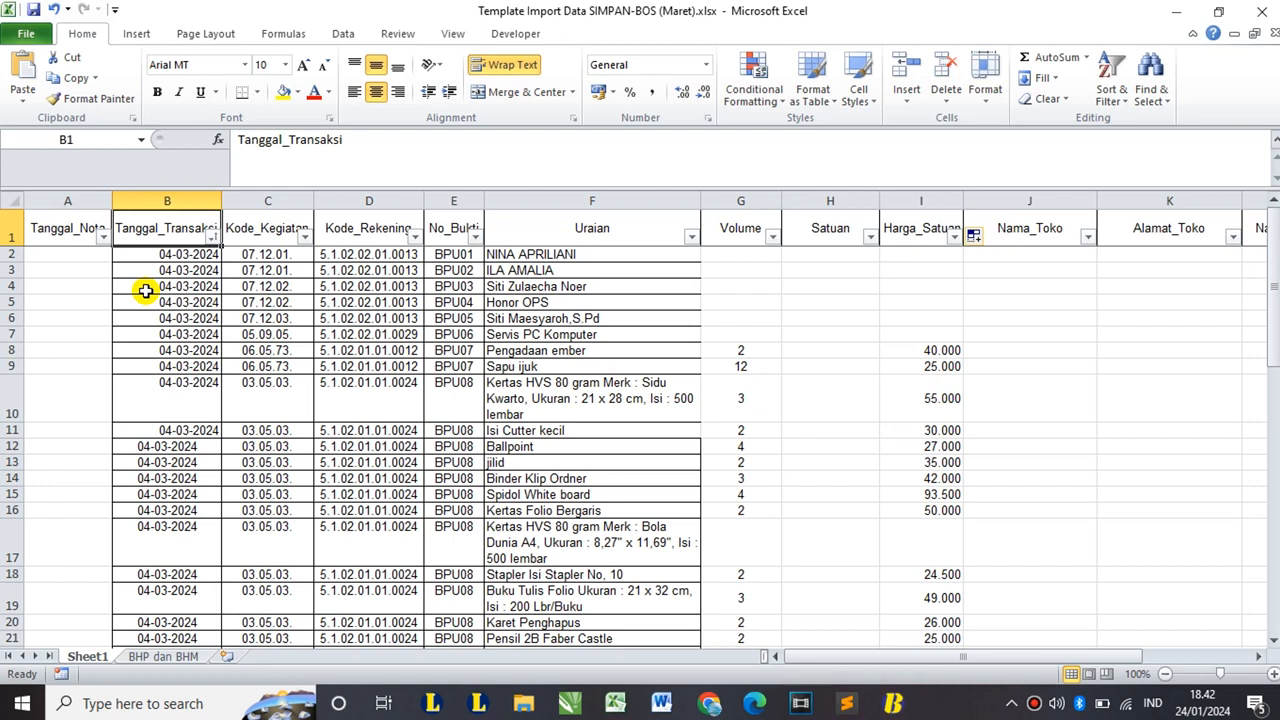
left_click(66, 237)
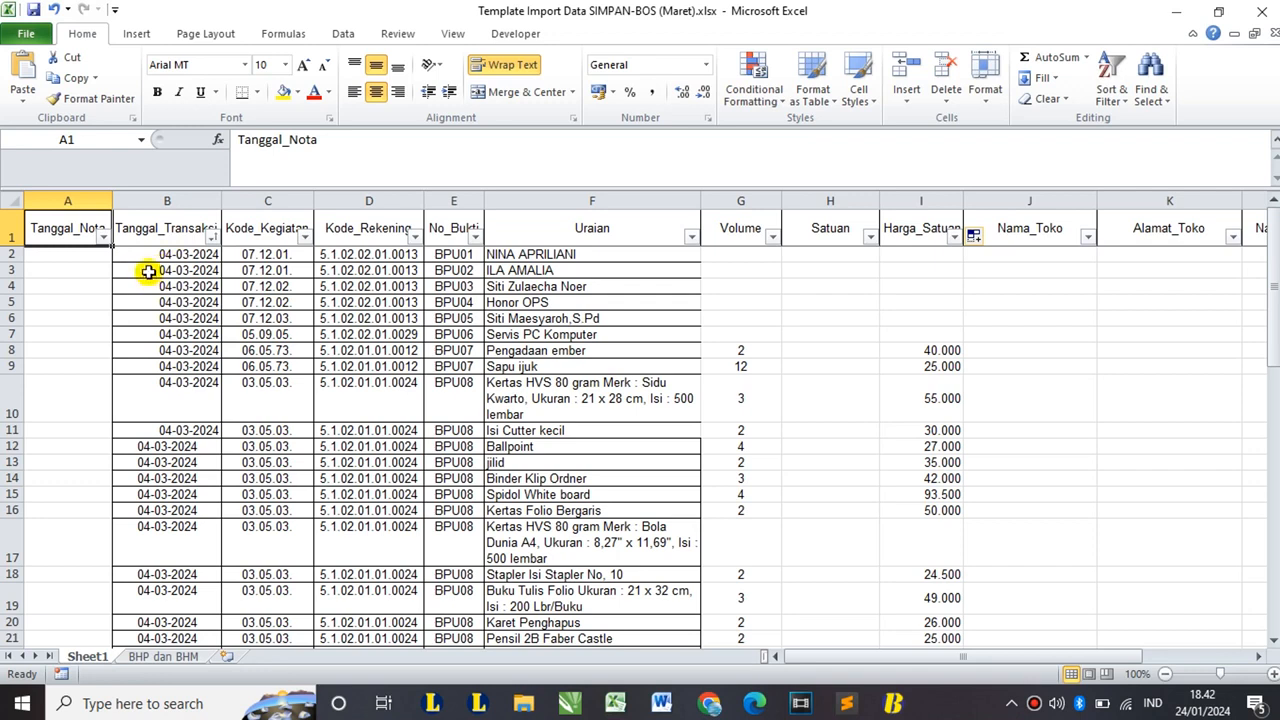
left_click(86, 254)
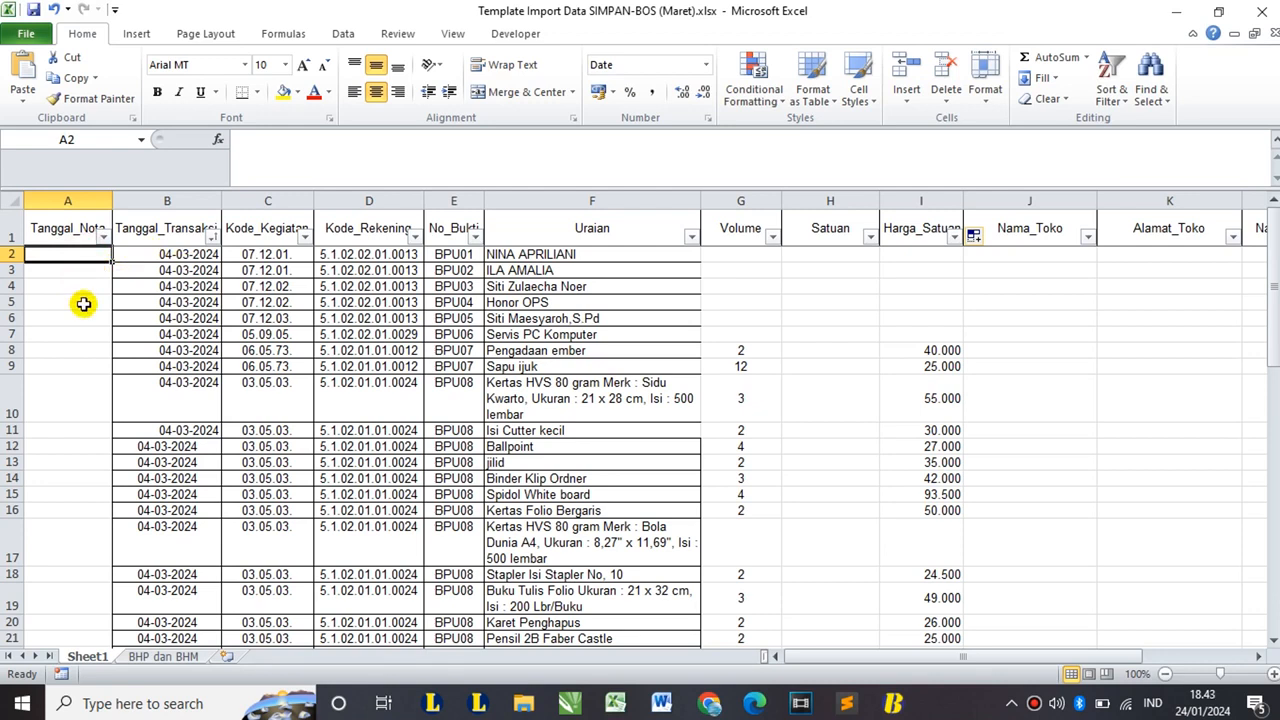
- Enter the date 26-01-2024 in A2 and copy it into A3:A7
type("26-01-2024")
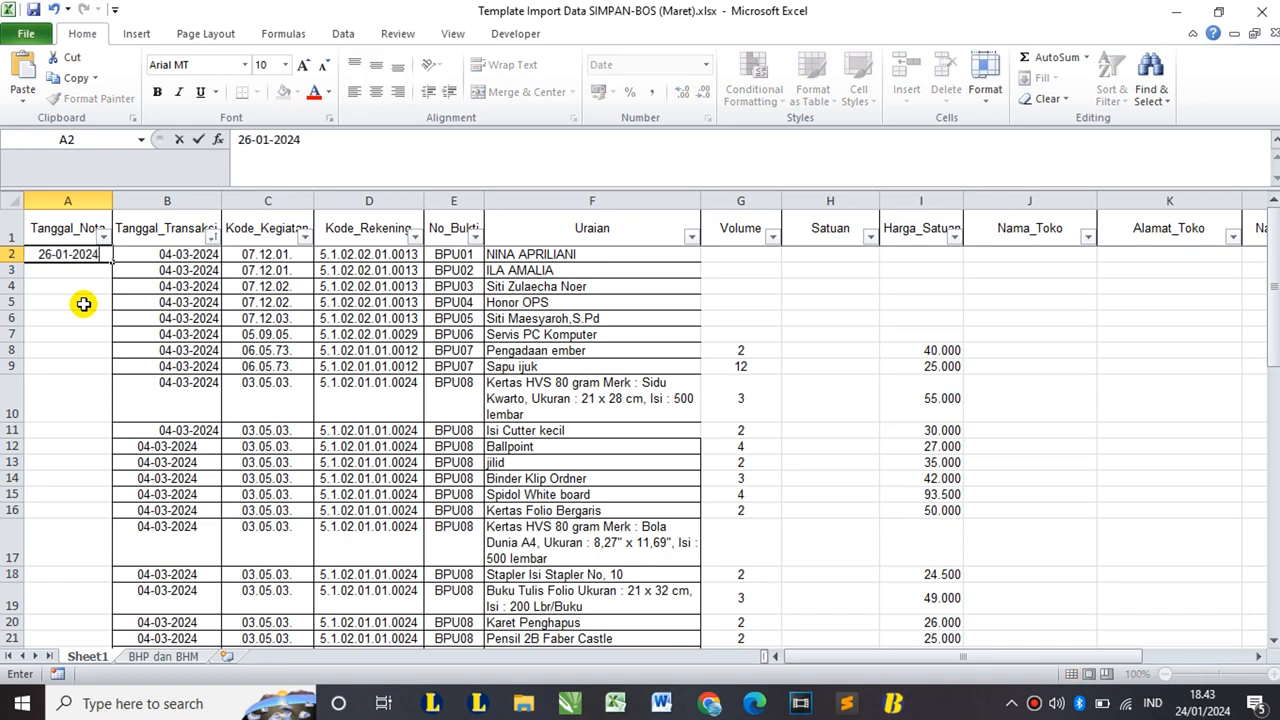
key("Return")
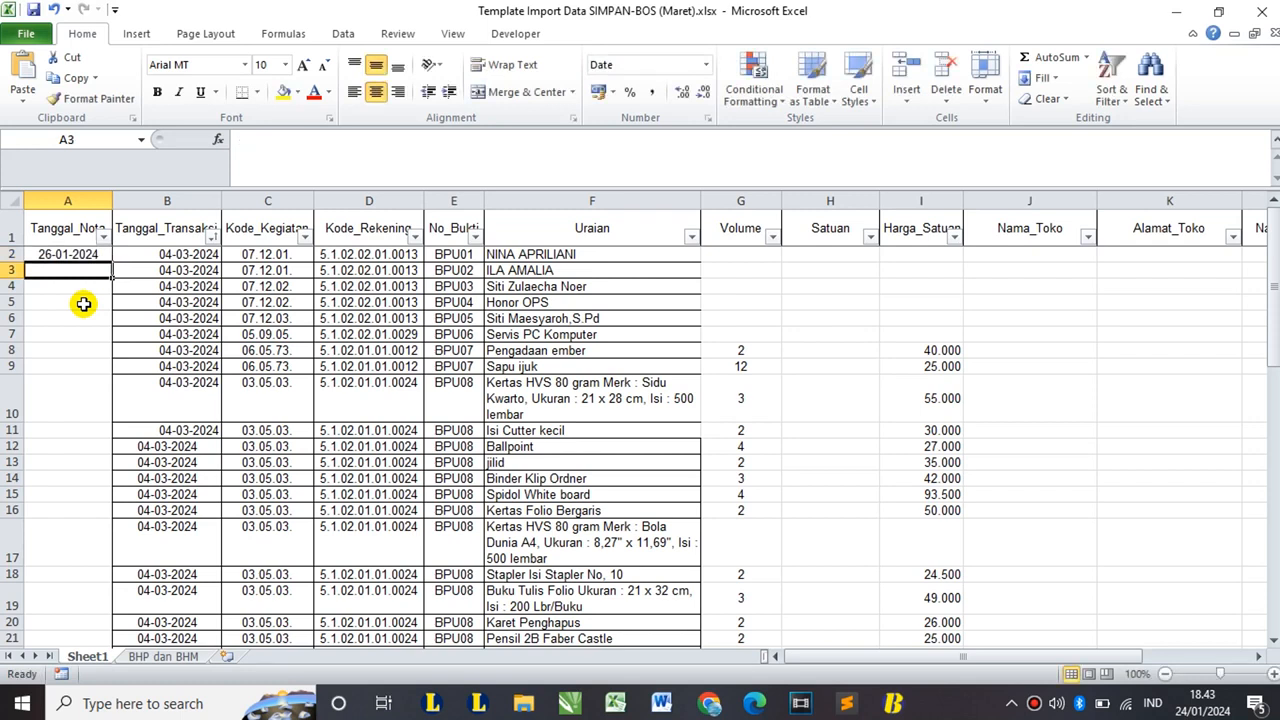
left_click(77, 254)
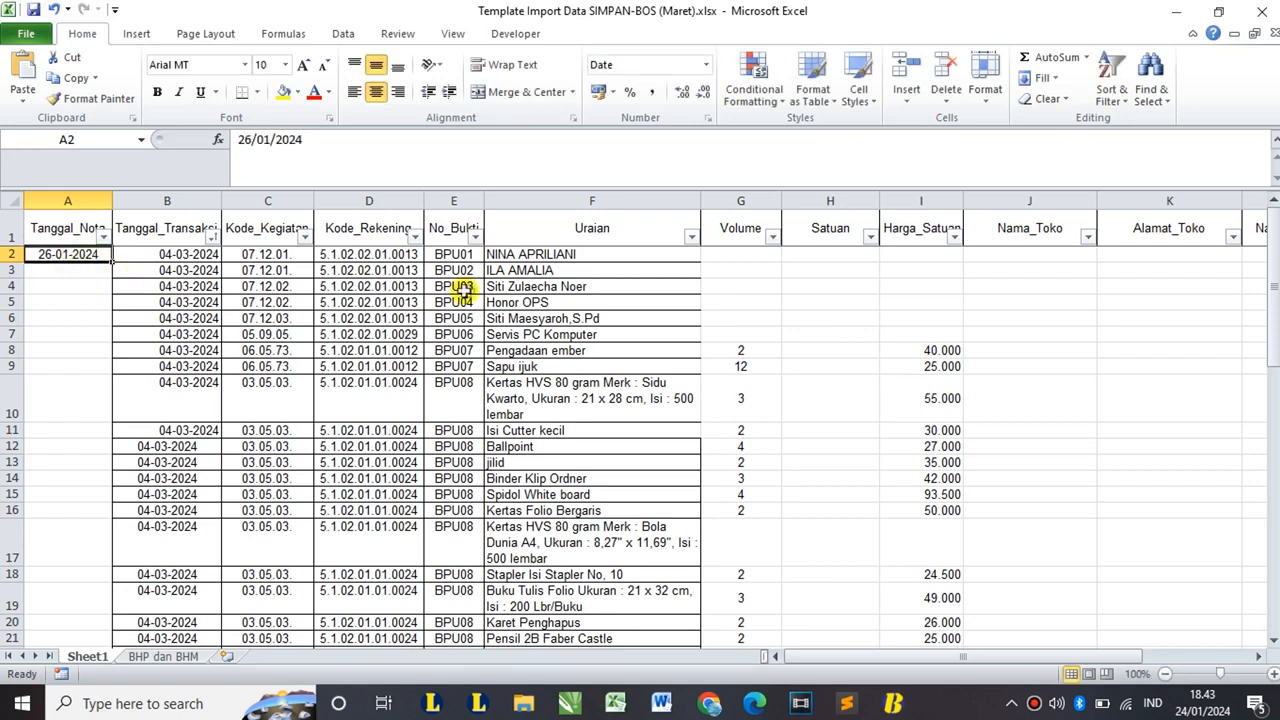
key("ctrl+c")
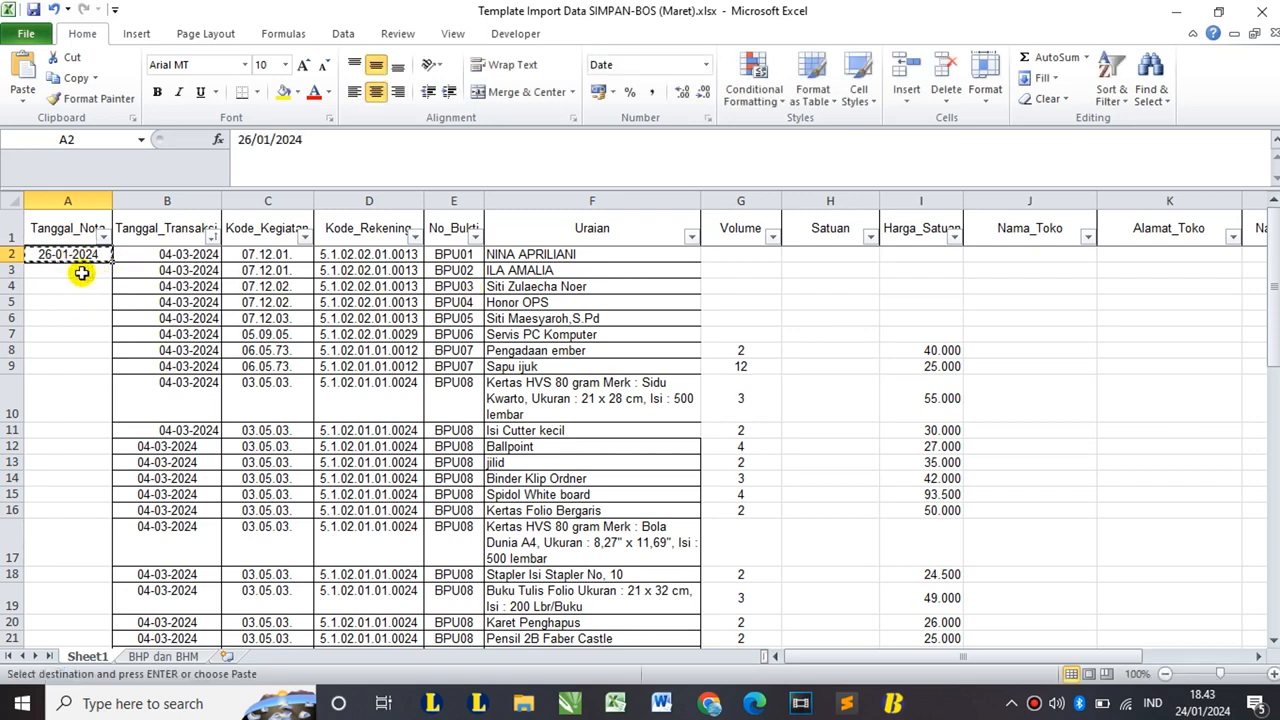
left_click(81, 271)
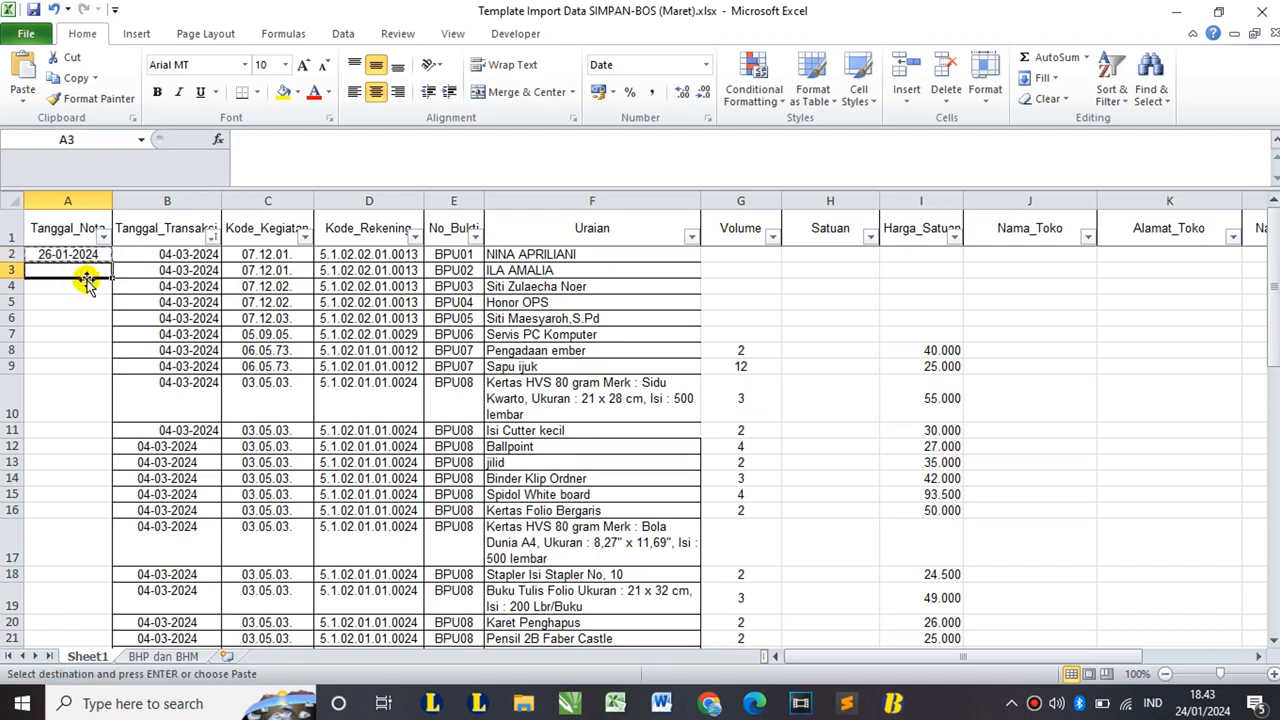
left_click(97, 328, "shift")
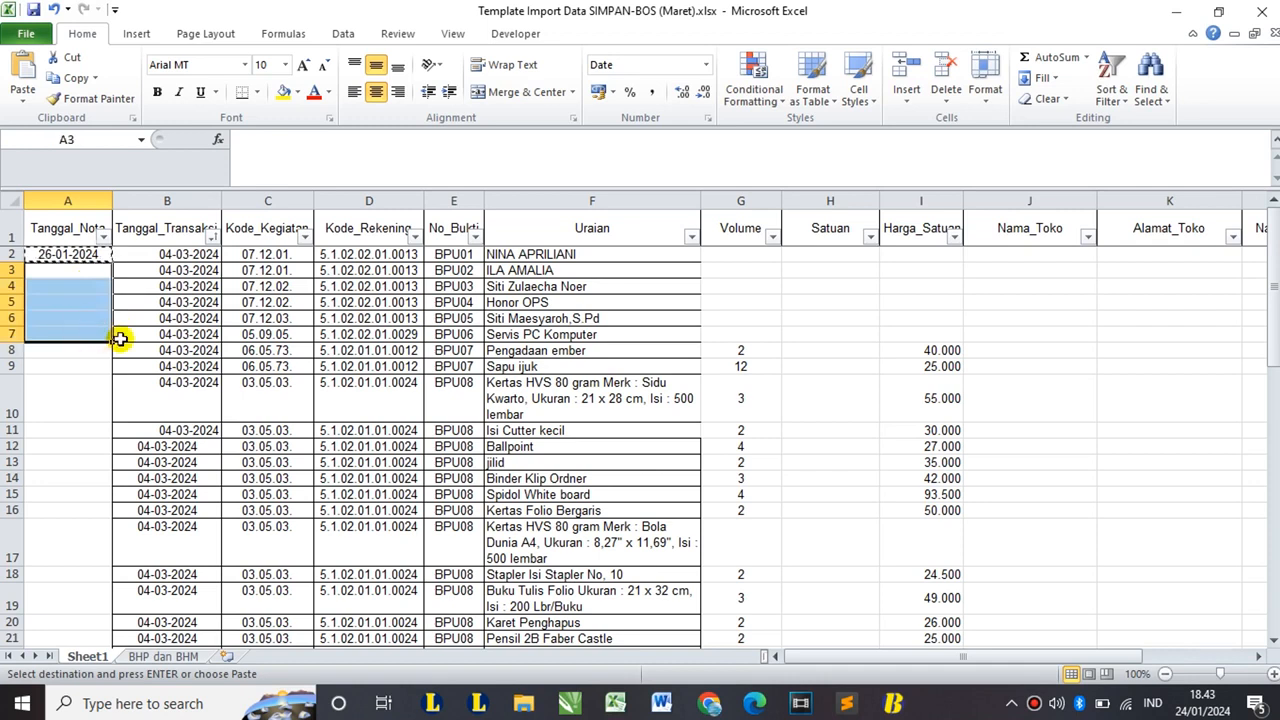
key("ctrl+v")
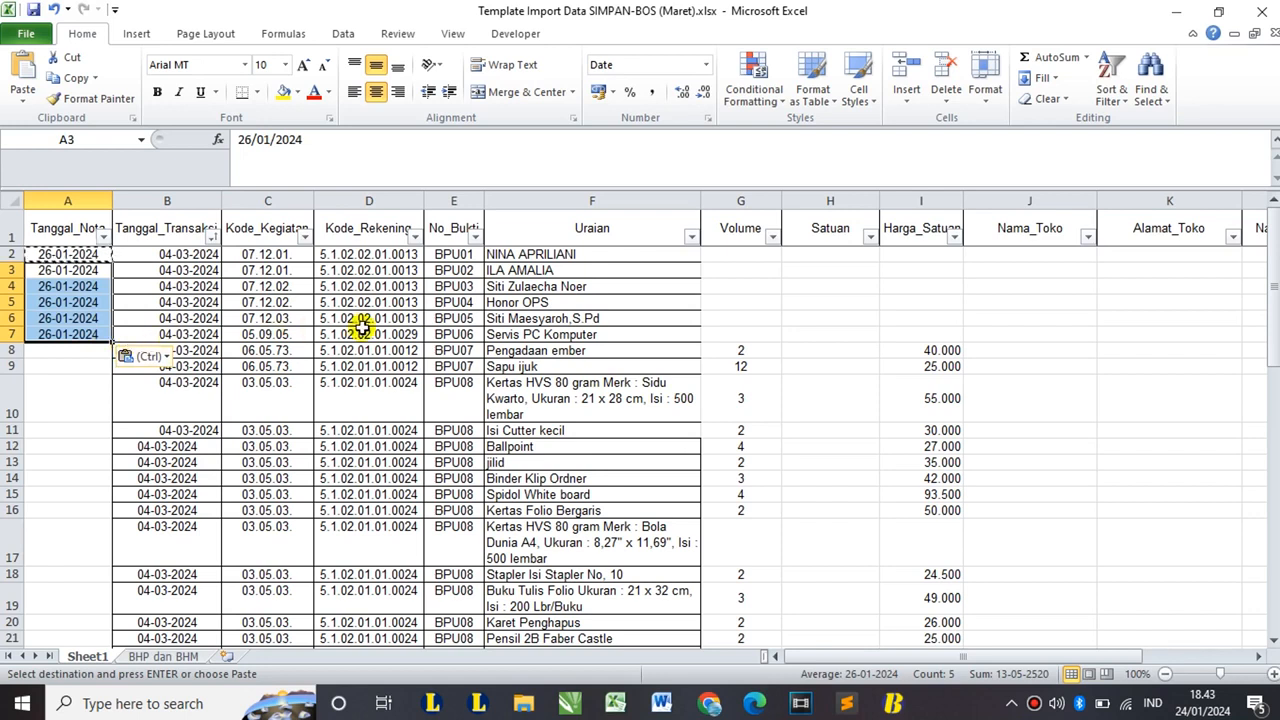
- Exit copy mode and check the cells below the dates and the Tanggal_Transaksi date in B6
left_click(70, 360)
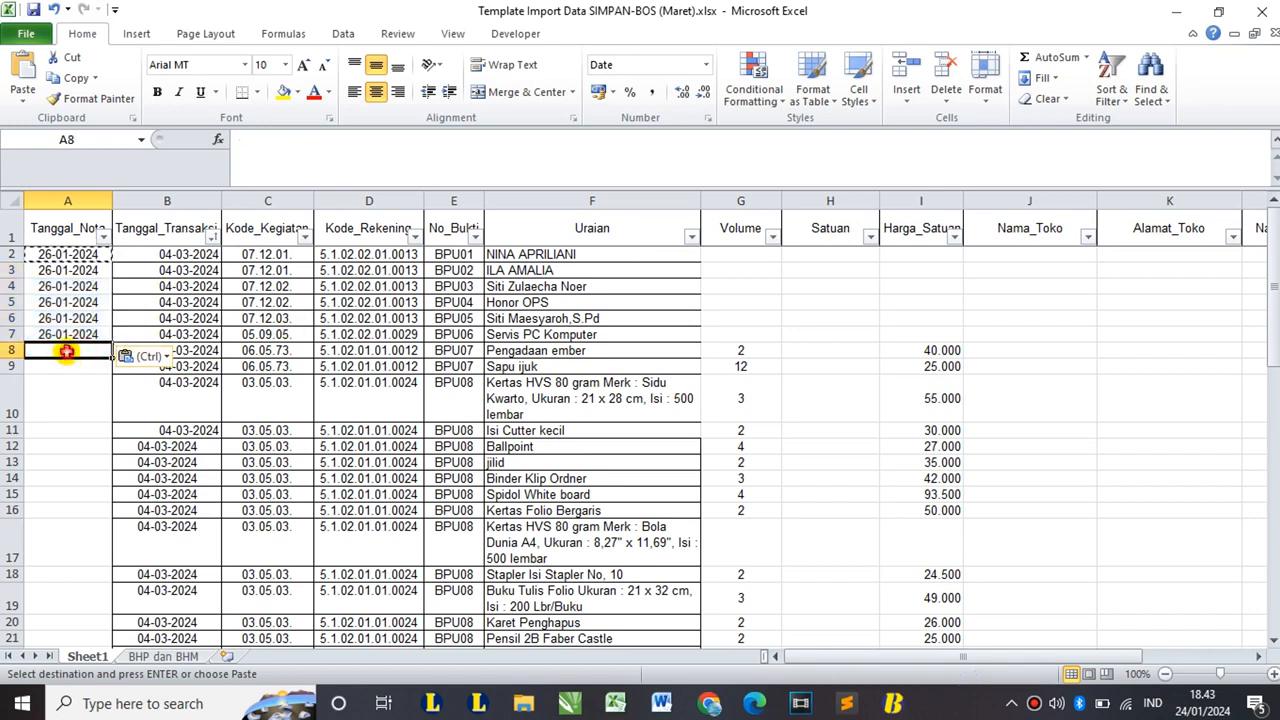
left_click_drag(66, 352, 76, 387)
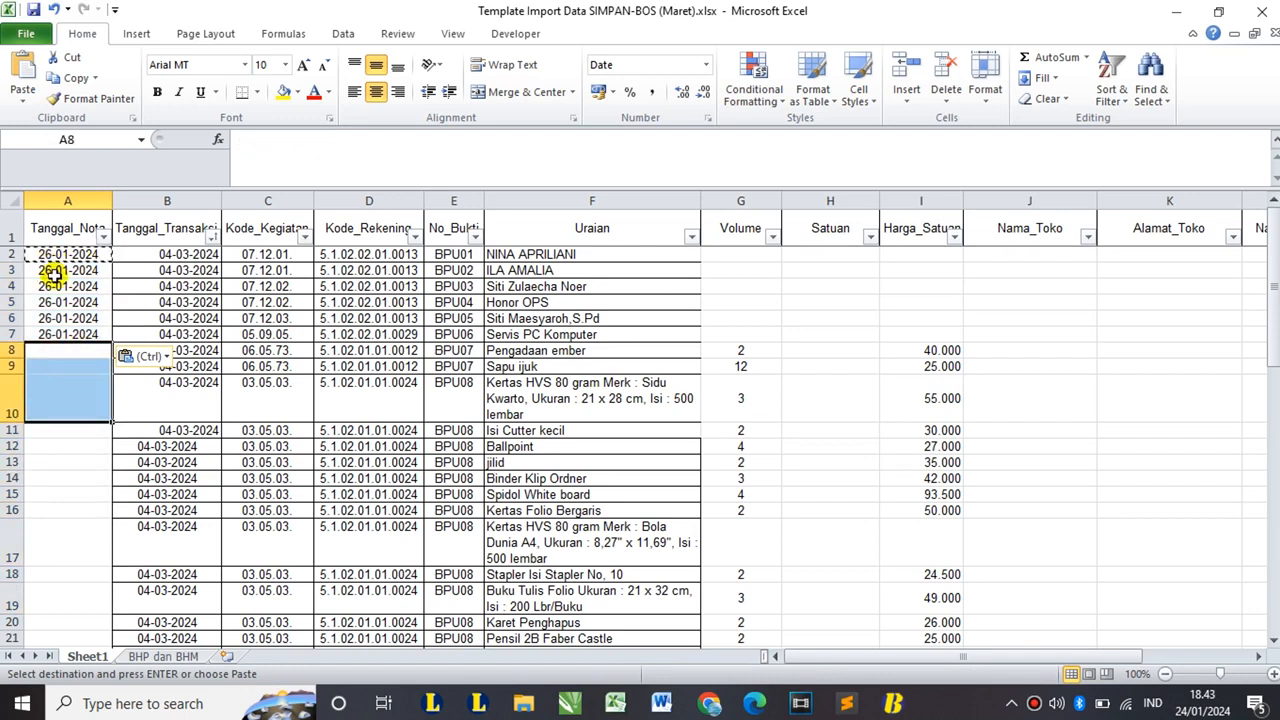
double_click(51, 277)
double_click(53, 305)
key("Return")
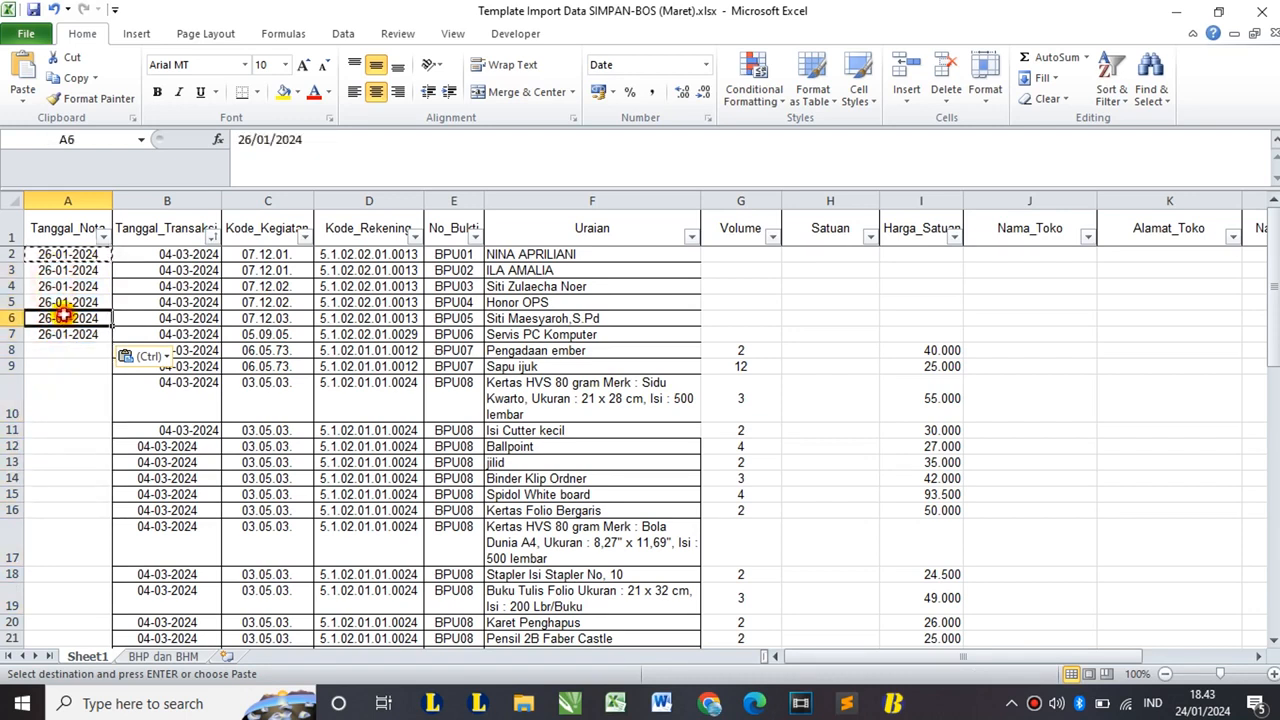
left_click(205, 318)
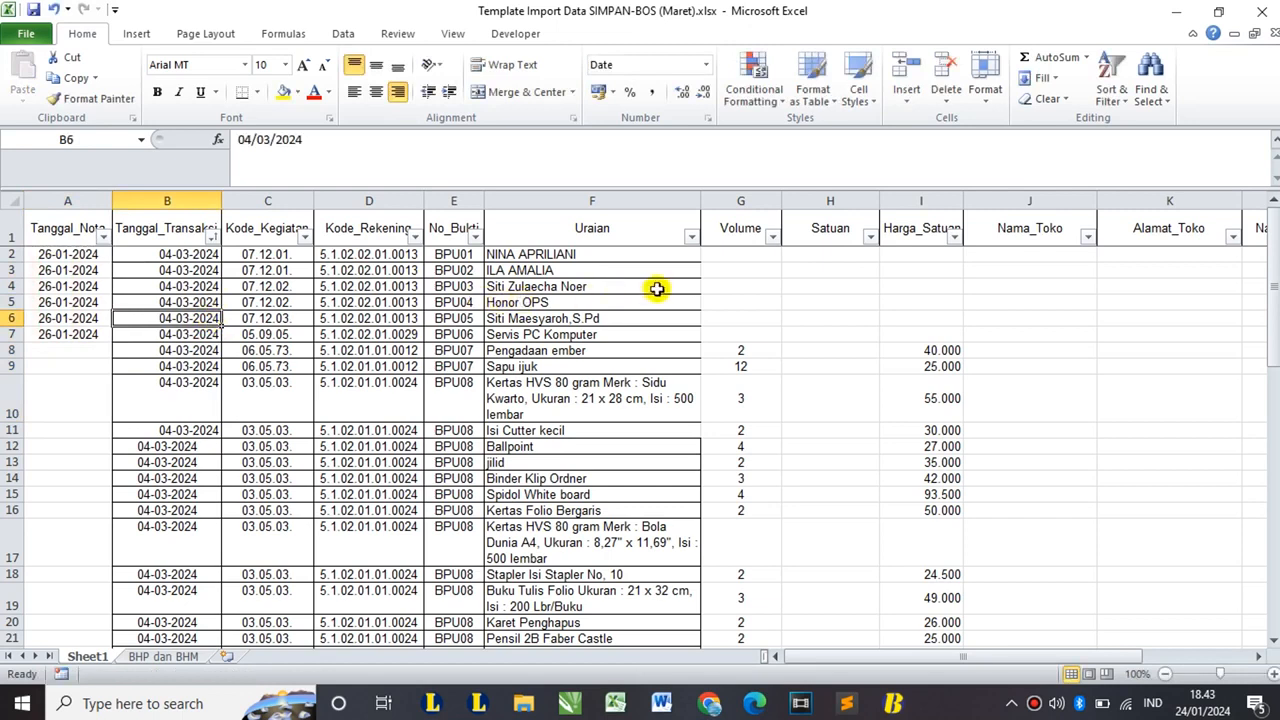
- Enter Volume 3 in G2:G6 and Volume 1 in G7 for Servis PC Komputer
left_click(752, 253)
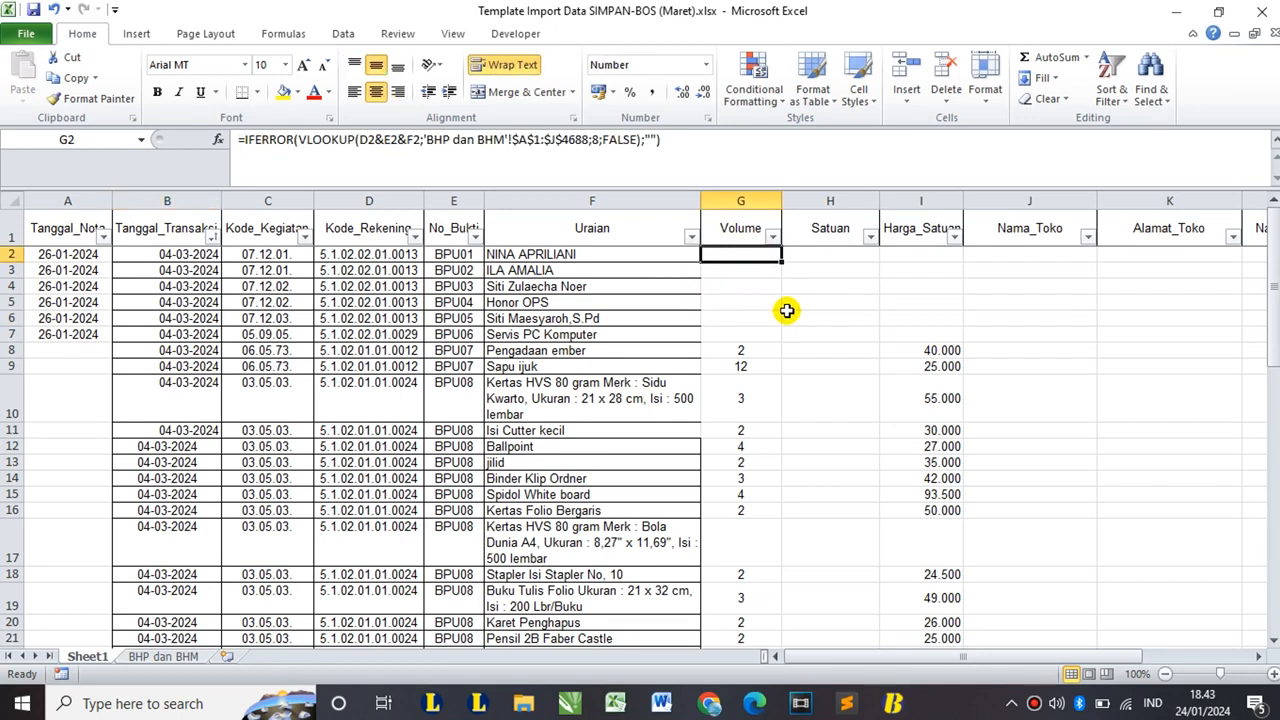
type("3")
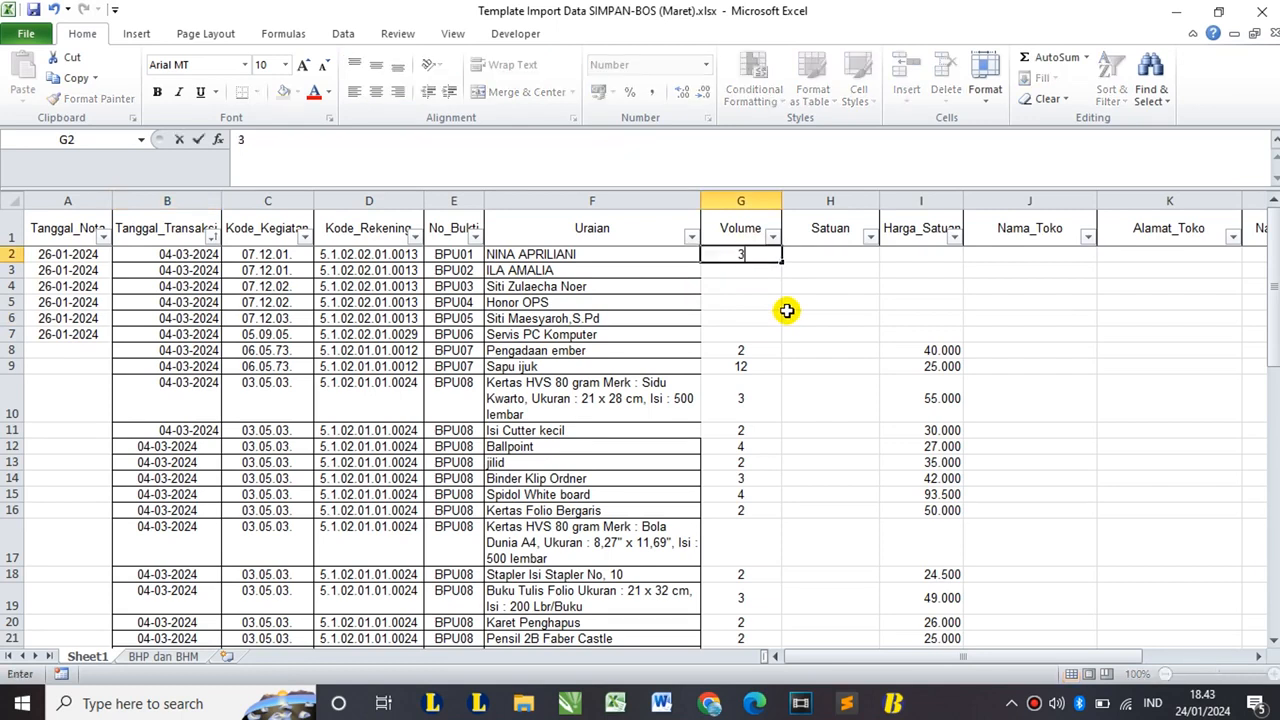
key("Return")
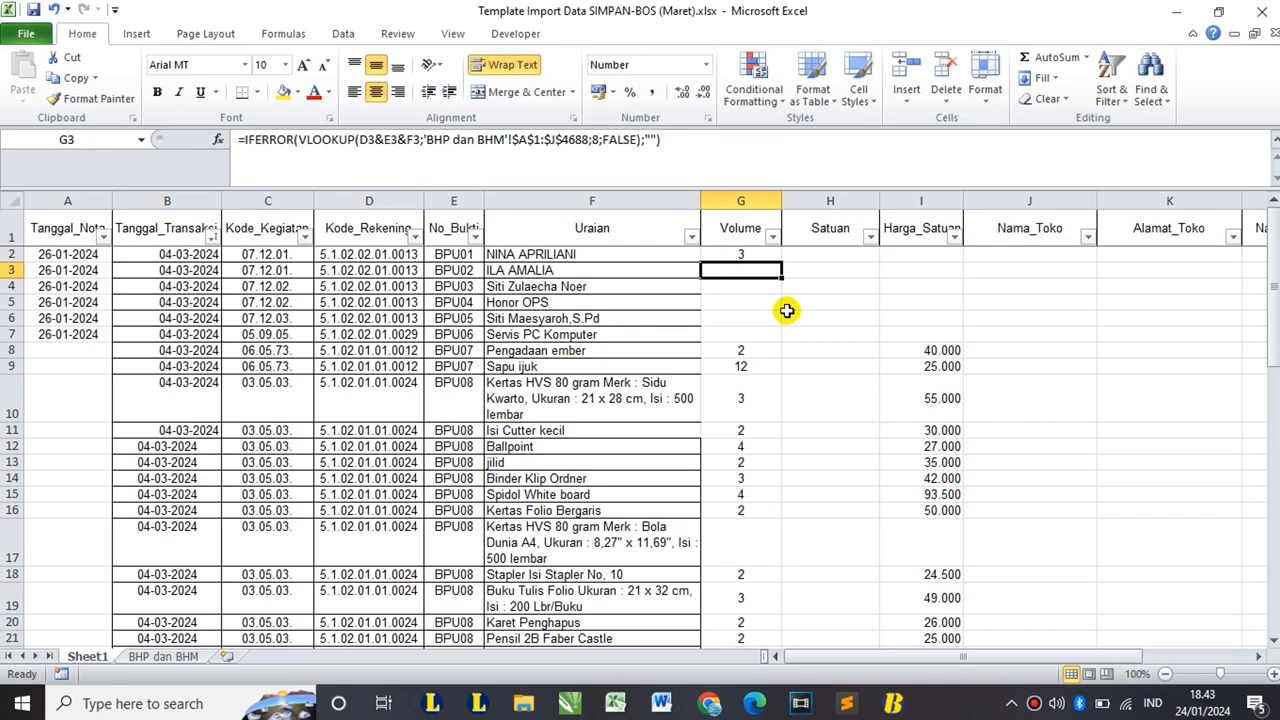
key("Up")
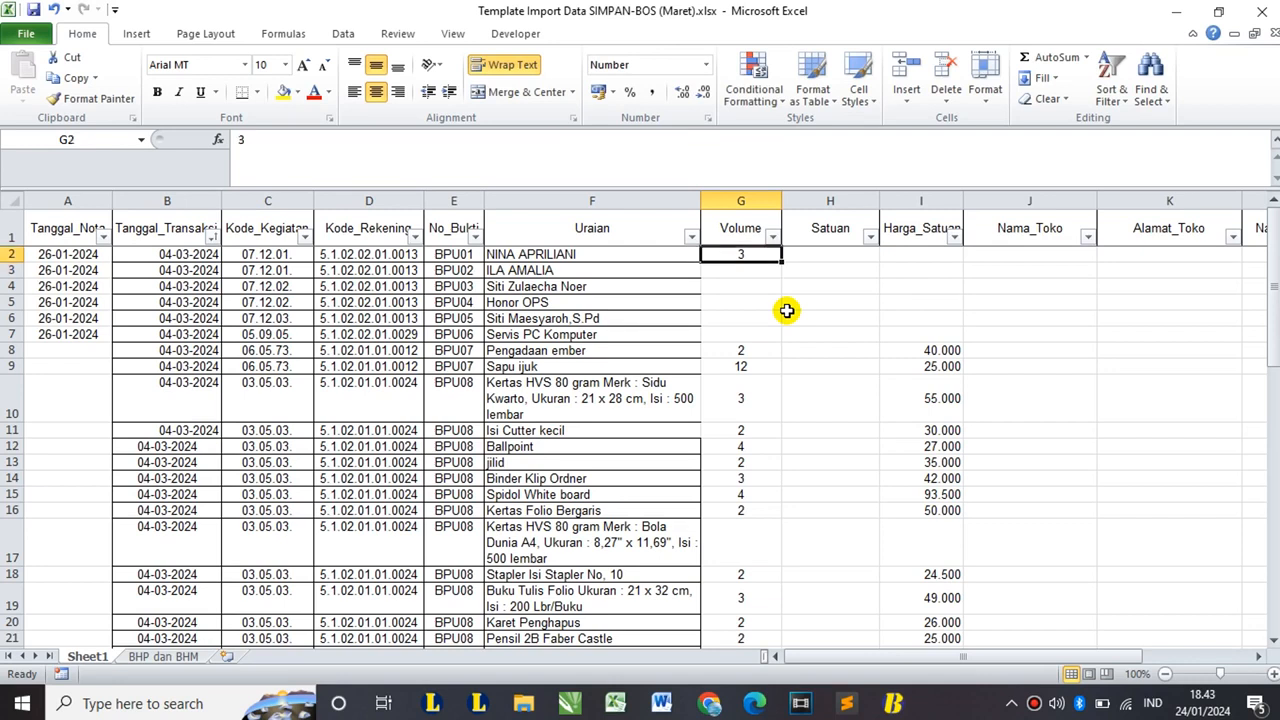
key("ctrl+c")
key("Down")
key("shift+Down")
key("shift+Down")
key("shift+Down")
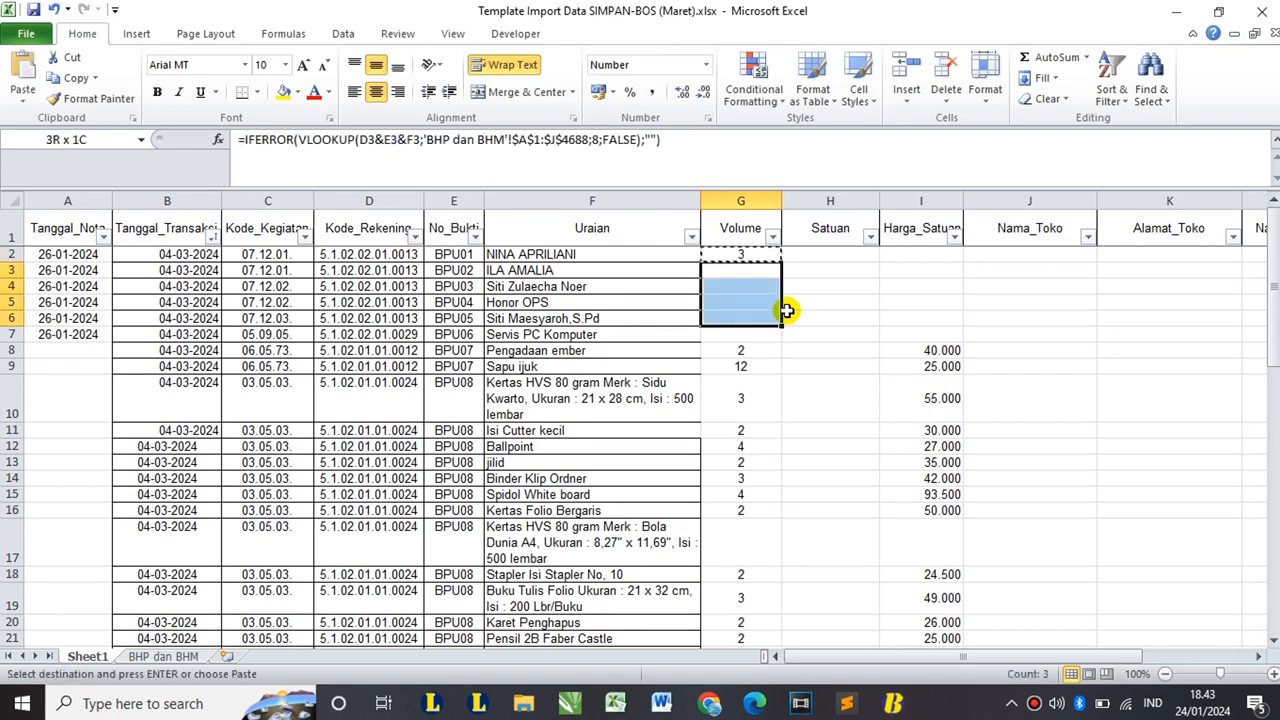
key("ctrl+v")
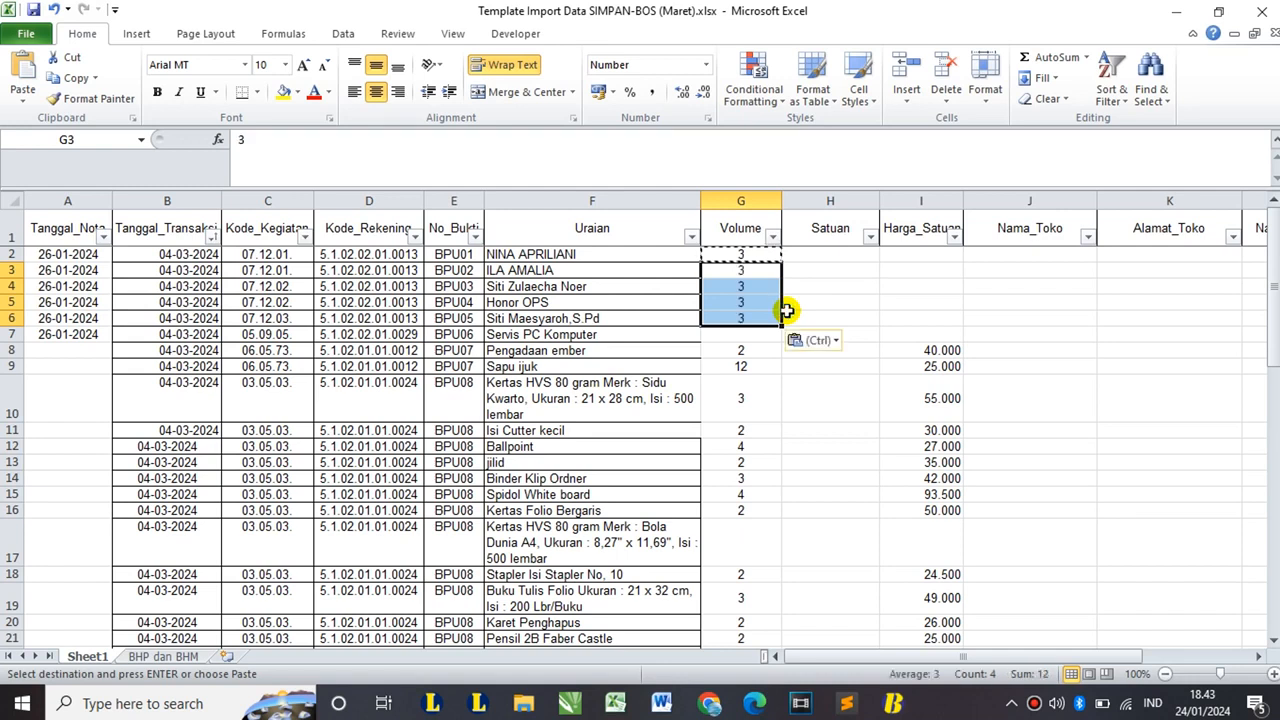
key("Down")
key("Down")
key("Down")
key("Down")
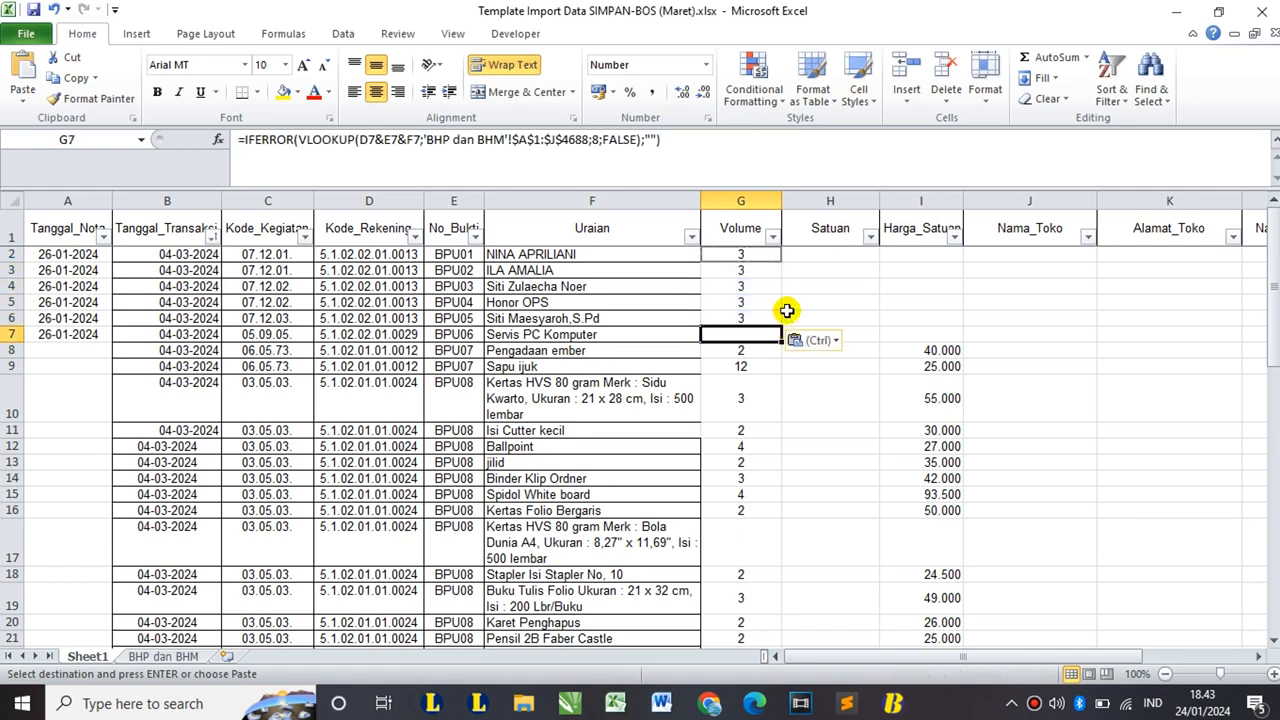
type("1")
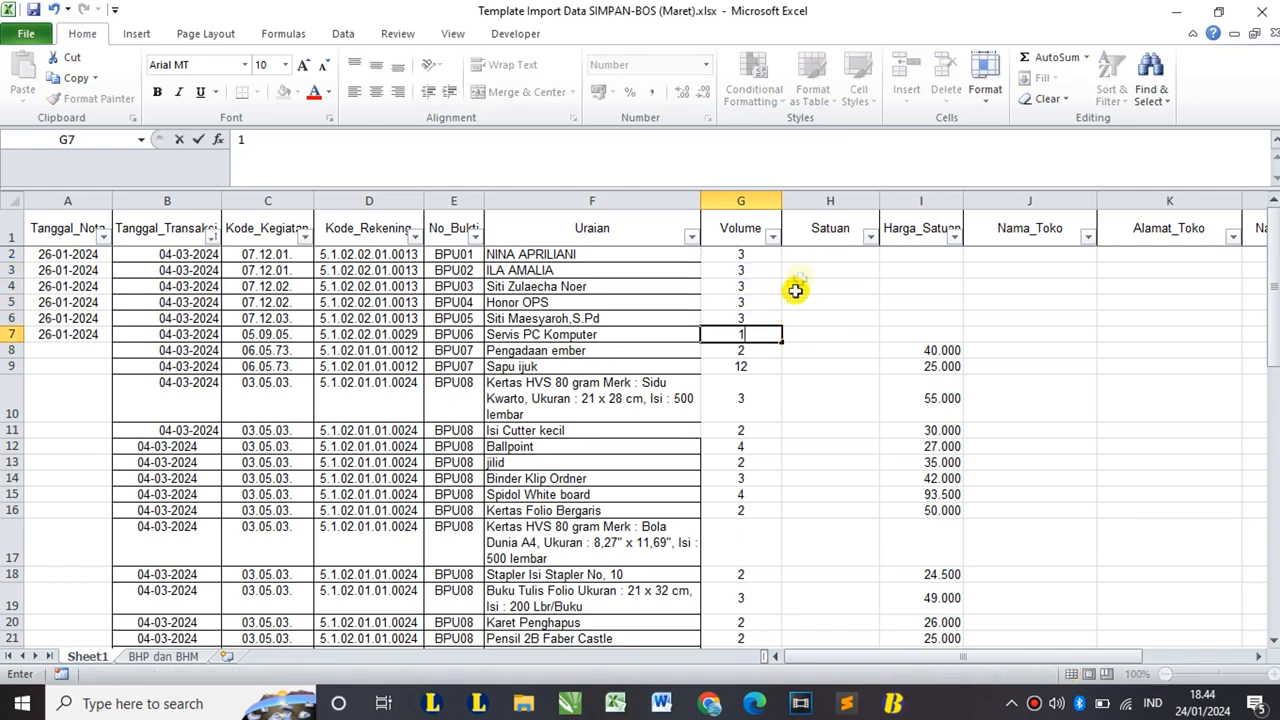
left_click(815, 256)
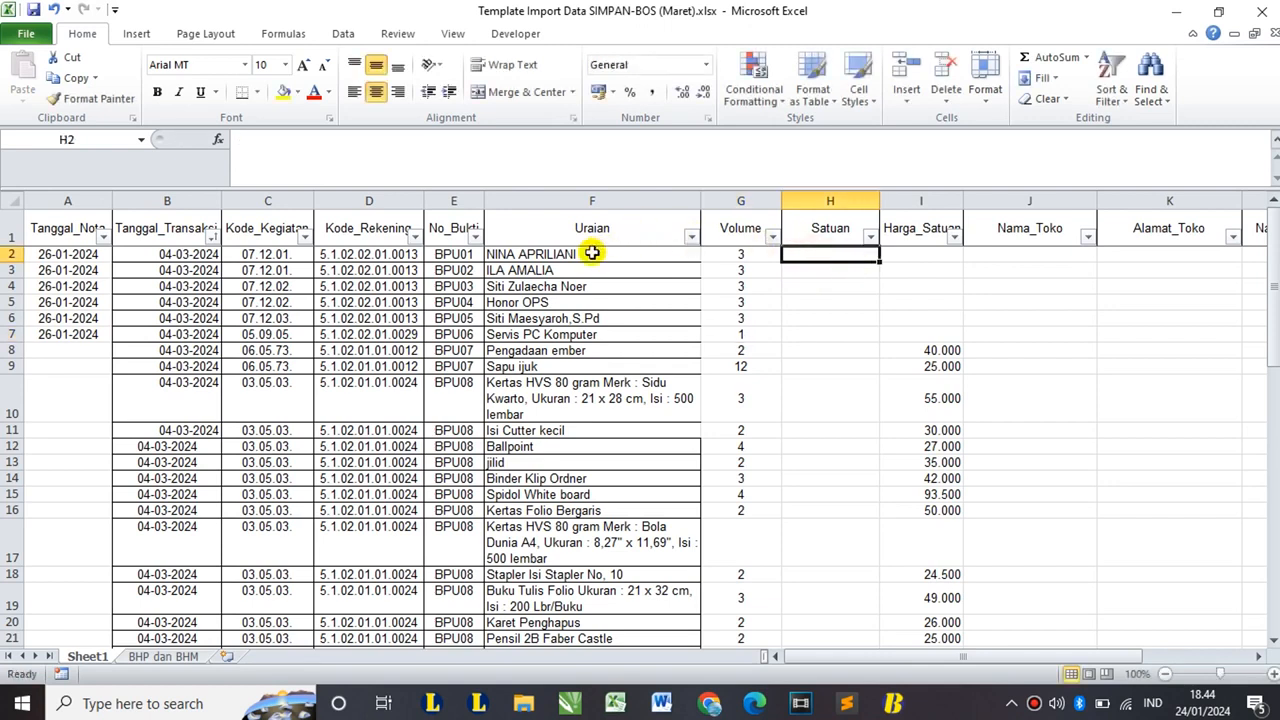
- Fill Satuan with Bulan in H2:H6 and Unit in H7
type("bU")
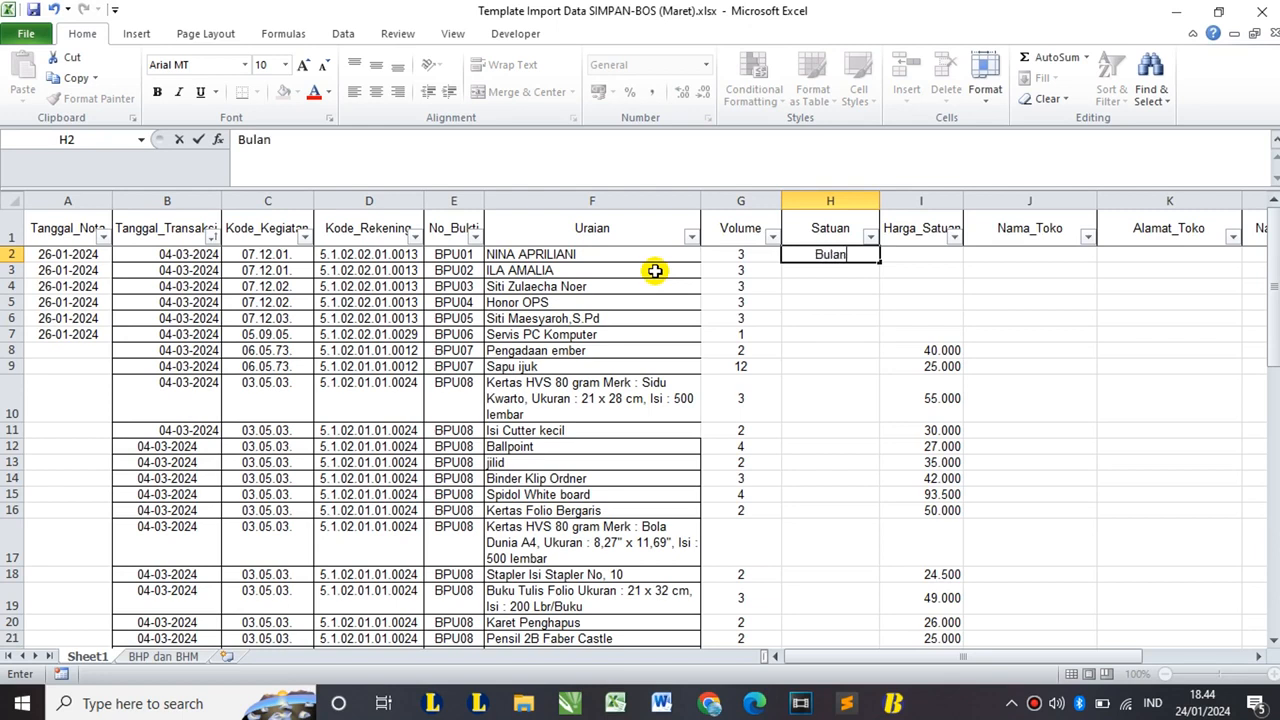
key("Return")
key("Up")
key("ctrl+c")
key("Down")
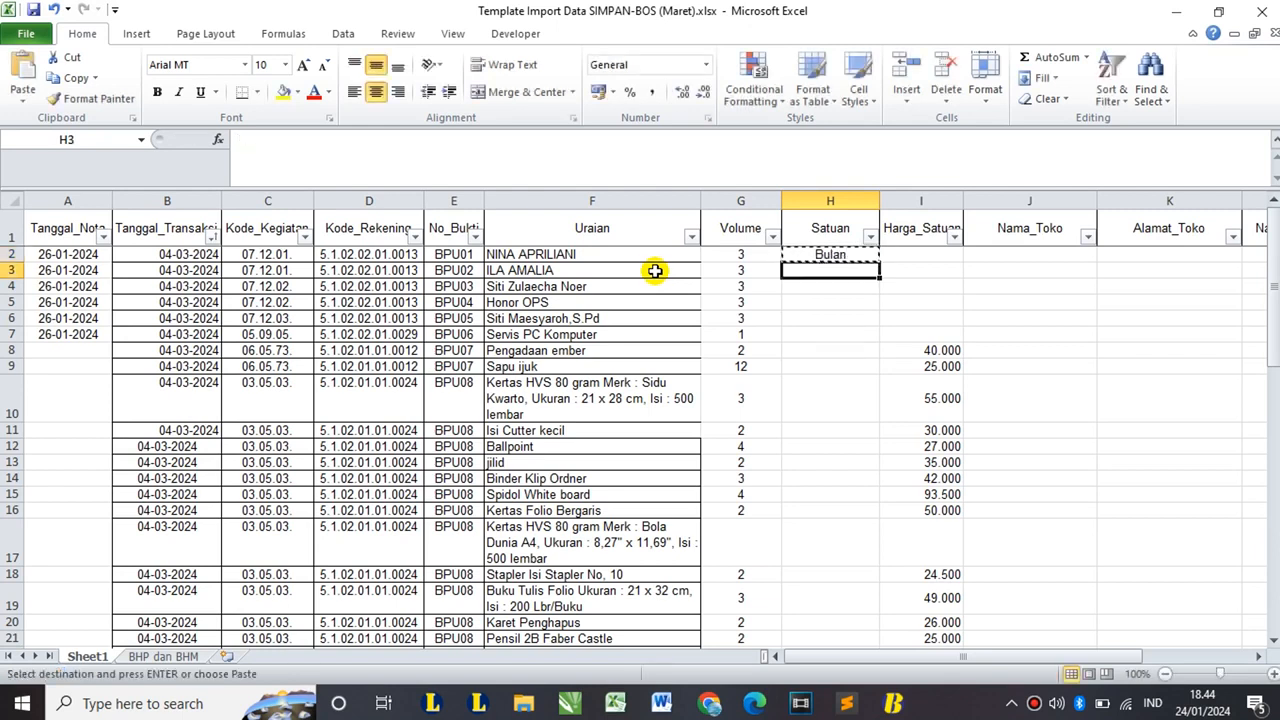
key("shift+Down")
key("shift+Down")
key("shift+Down")
key("ctrl+v")
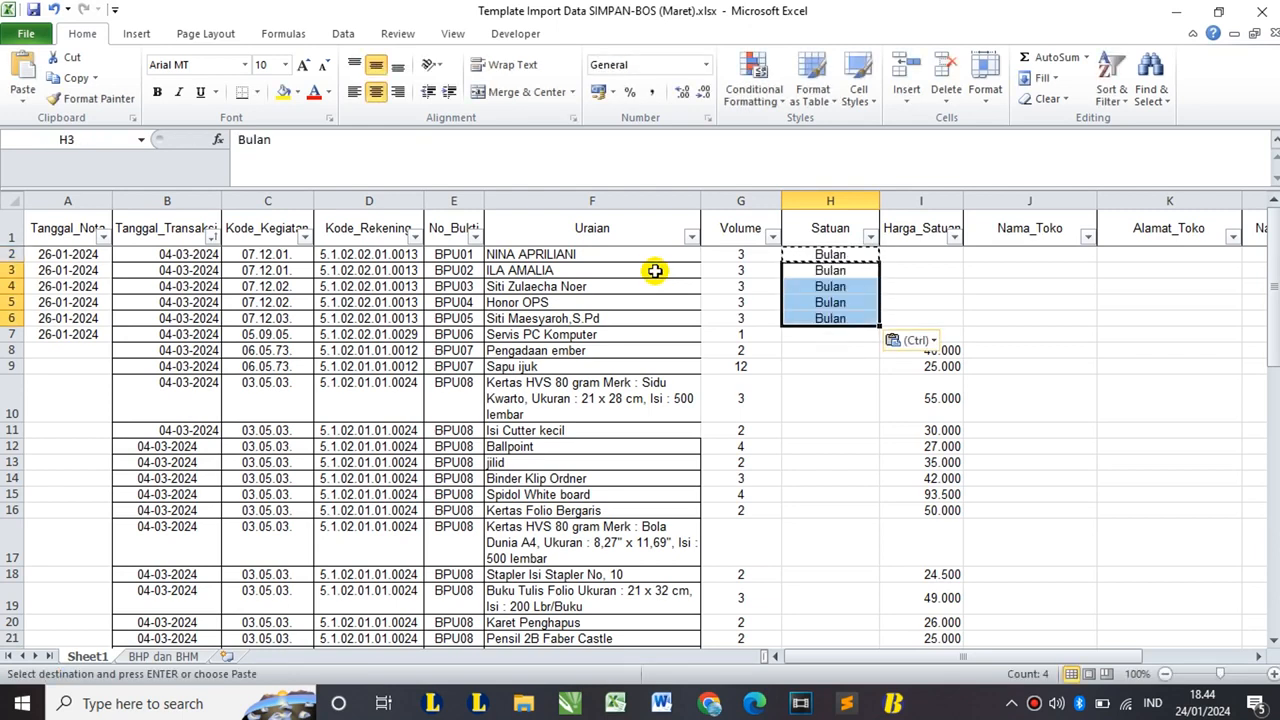
left_click(836, 333)
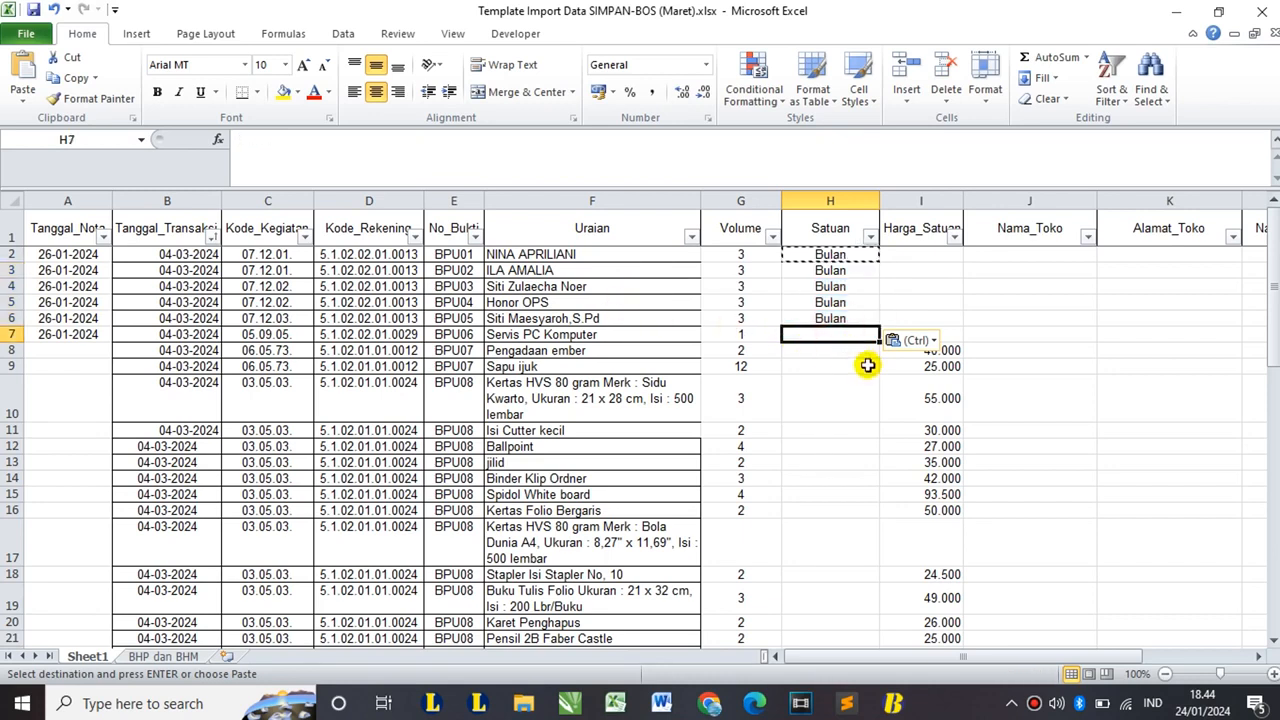
type("Unit")
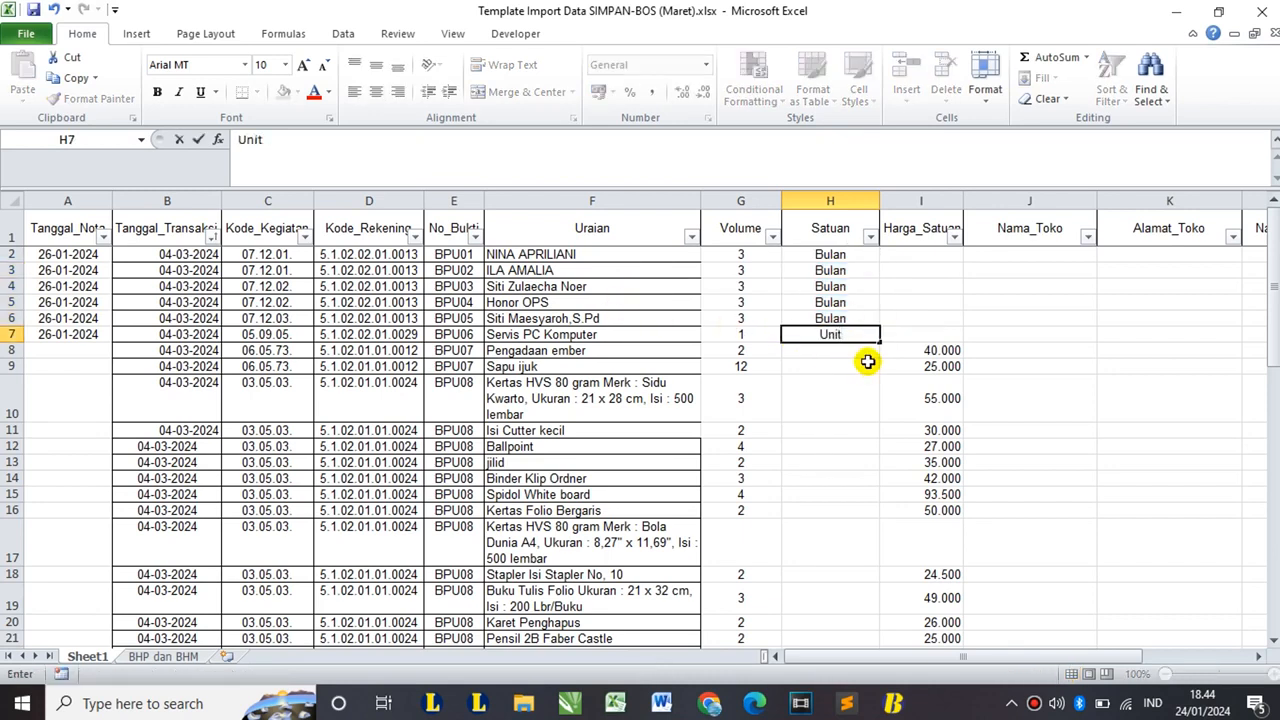
left_click(903, 253)
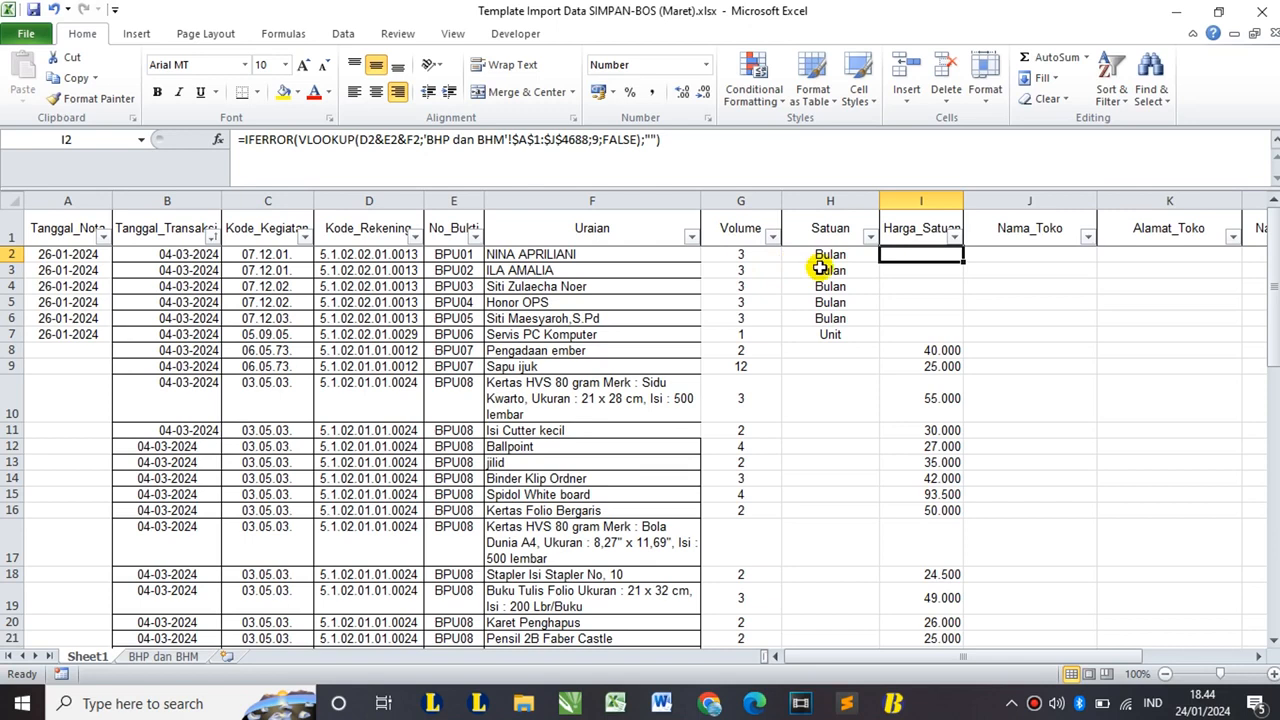
- Set Harga_Satuan to 500.000 in I2:I7 and 1.000.000 for Honor OPS in I5
type("500000")
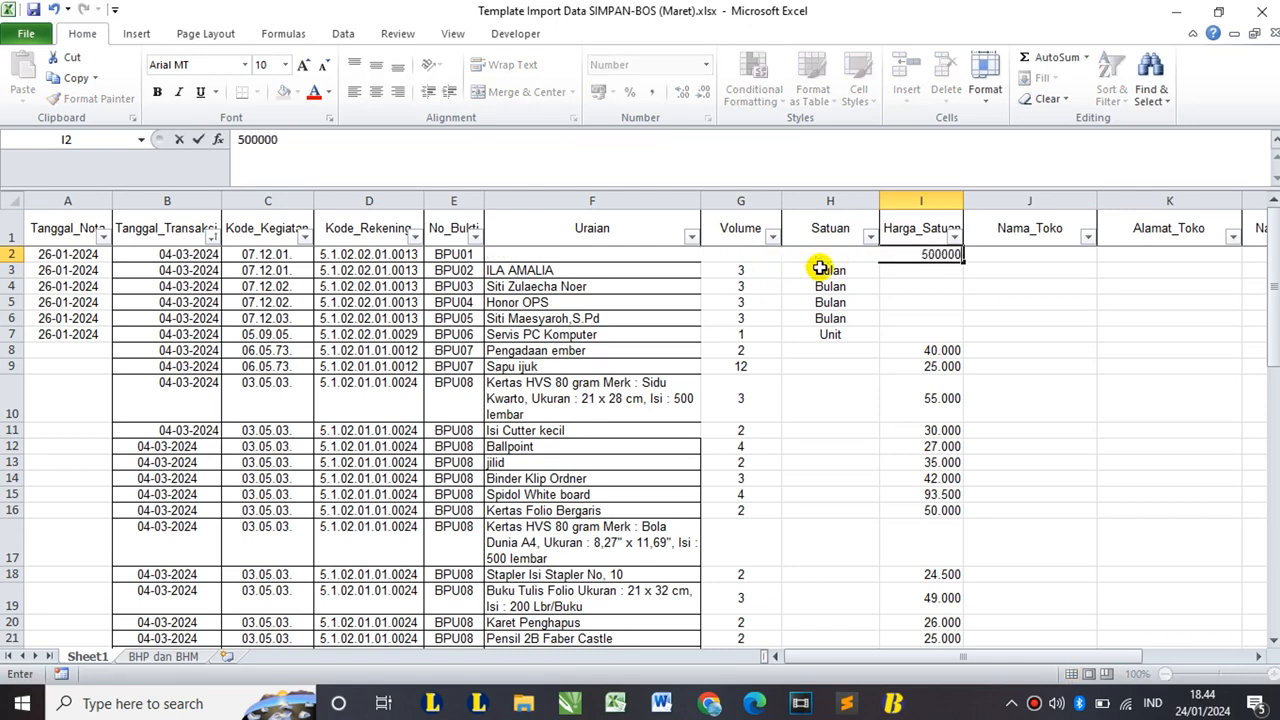
key("Return")
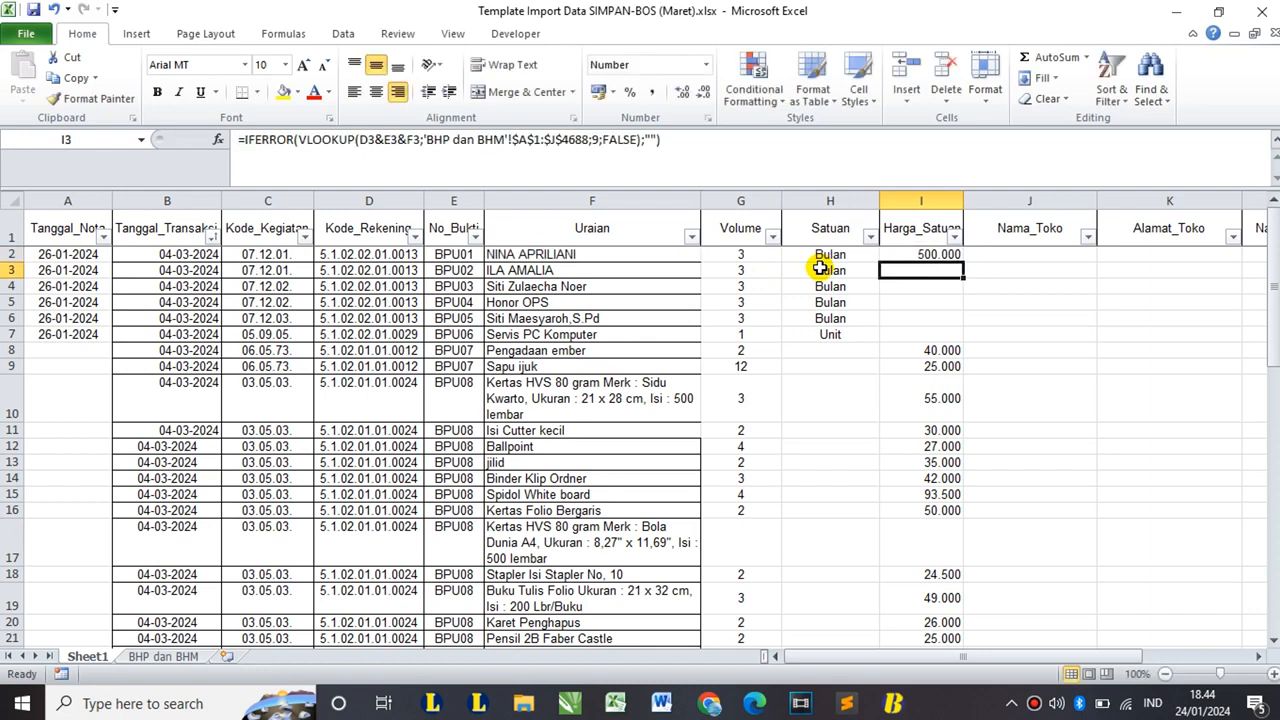
left_click(922, 254)
key("ctrl+c")
left_click(937, 268)
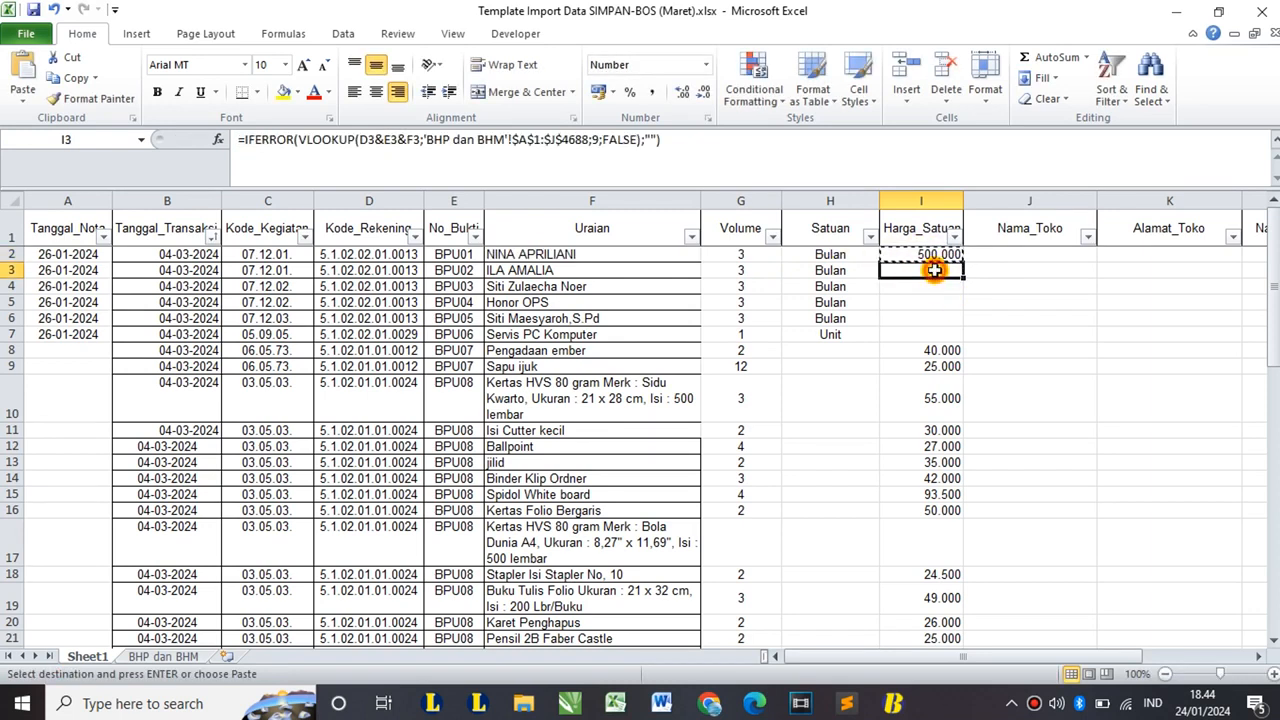
key("ctrl+v")
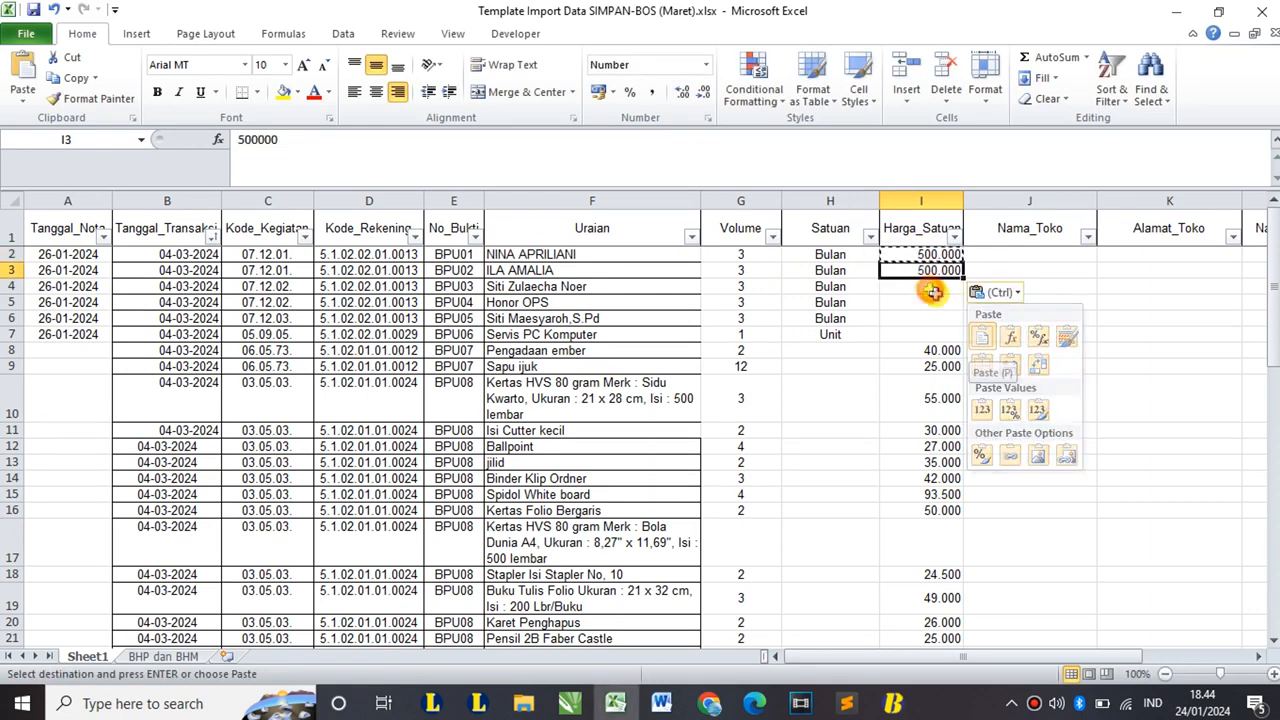
left_click(931, 287)
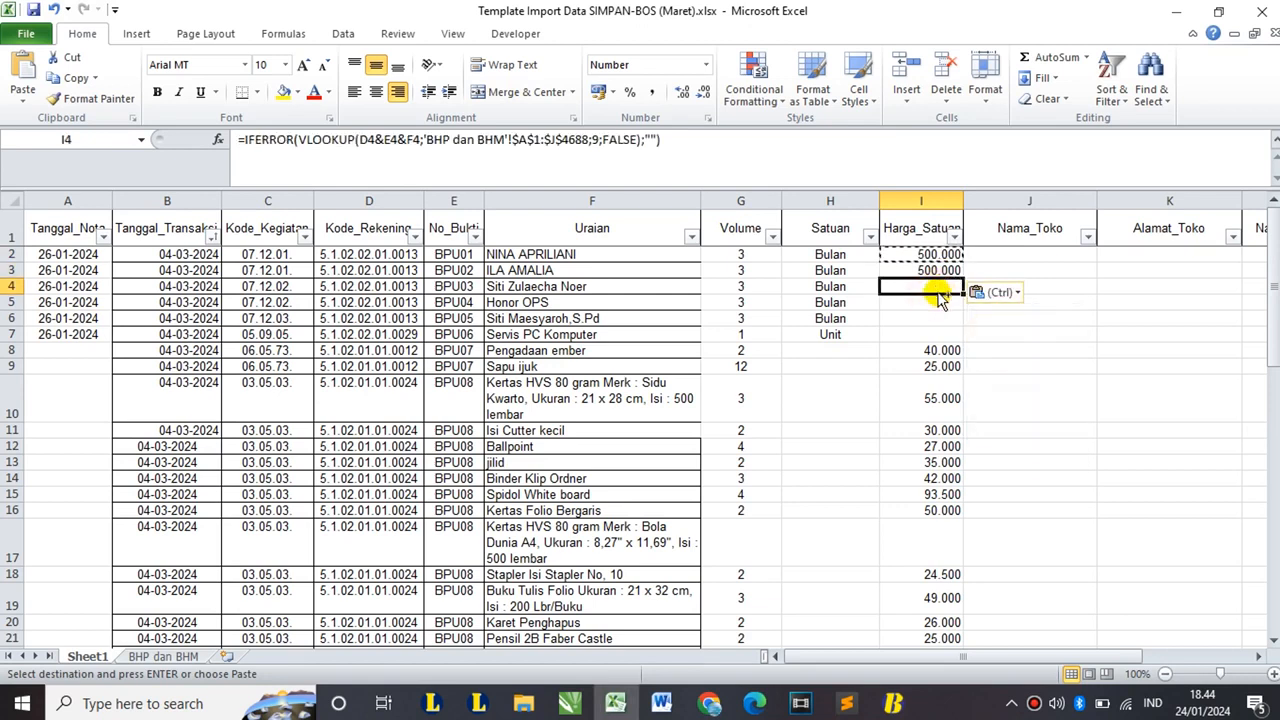
key("ctrl+v")
left_click(933, 319)
left_click_drag(933, 319, 934, 337)
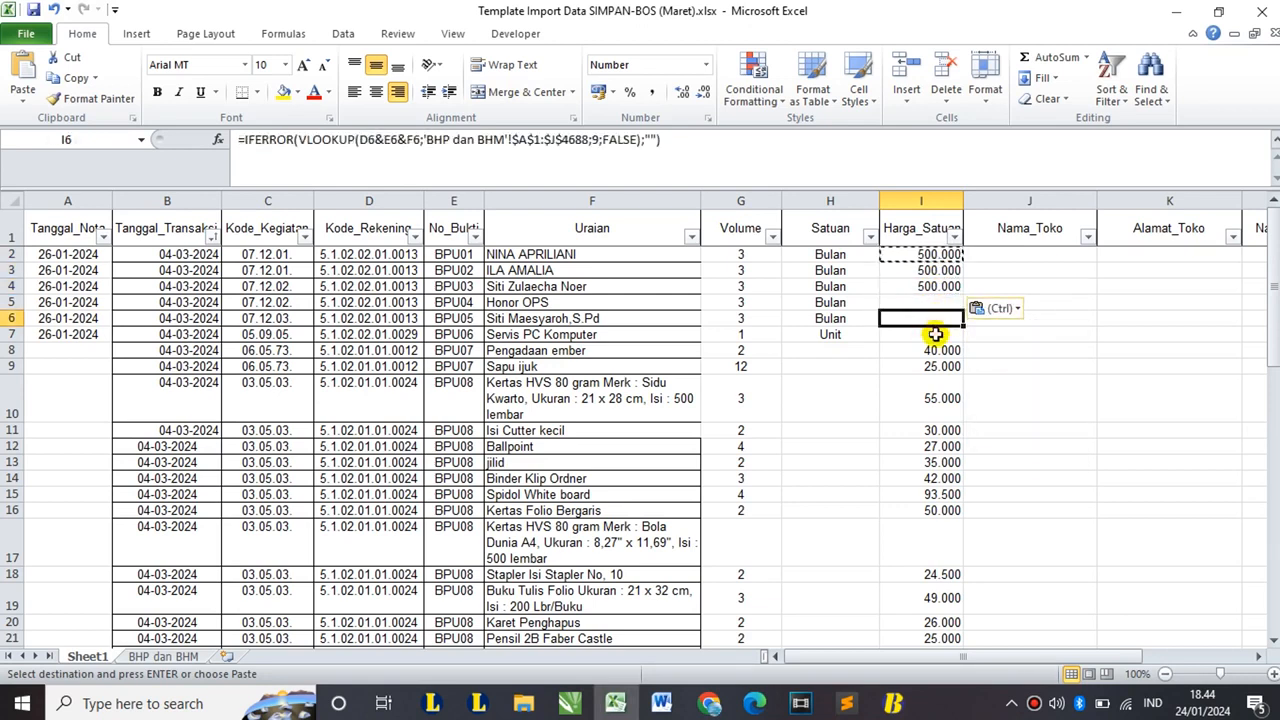
key("ctrl+v")
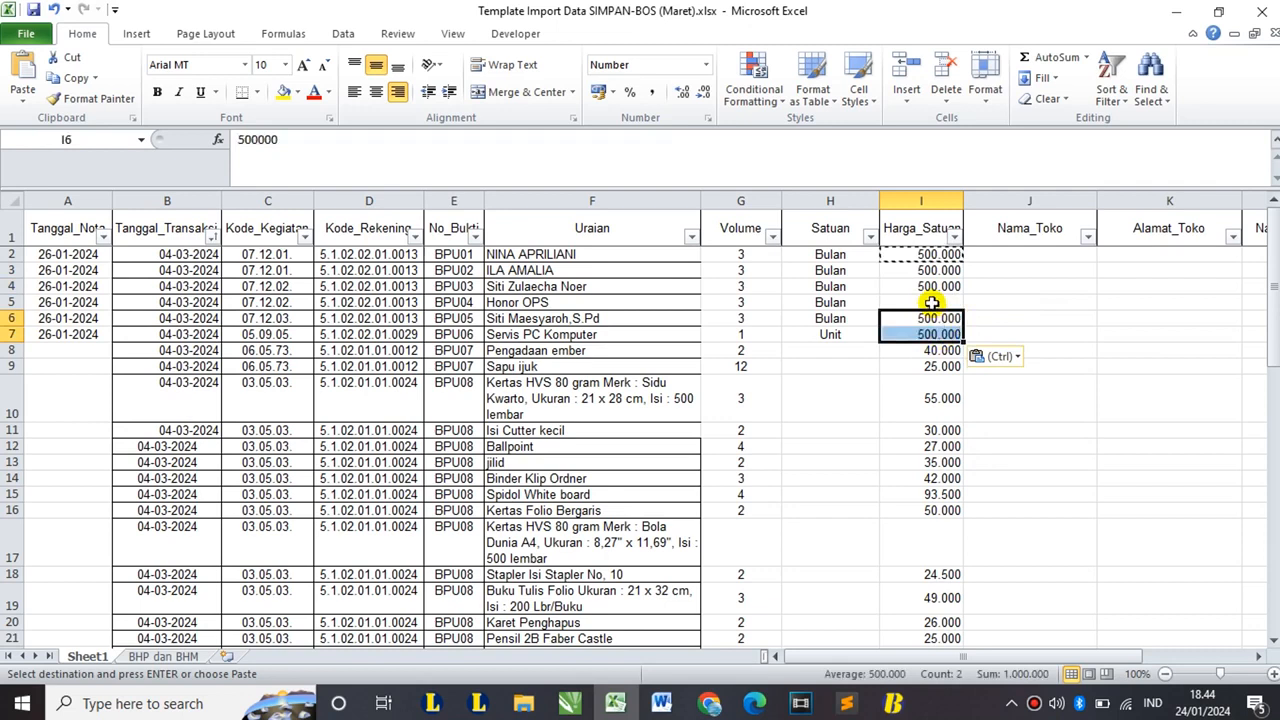
left_click(931, 303)
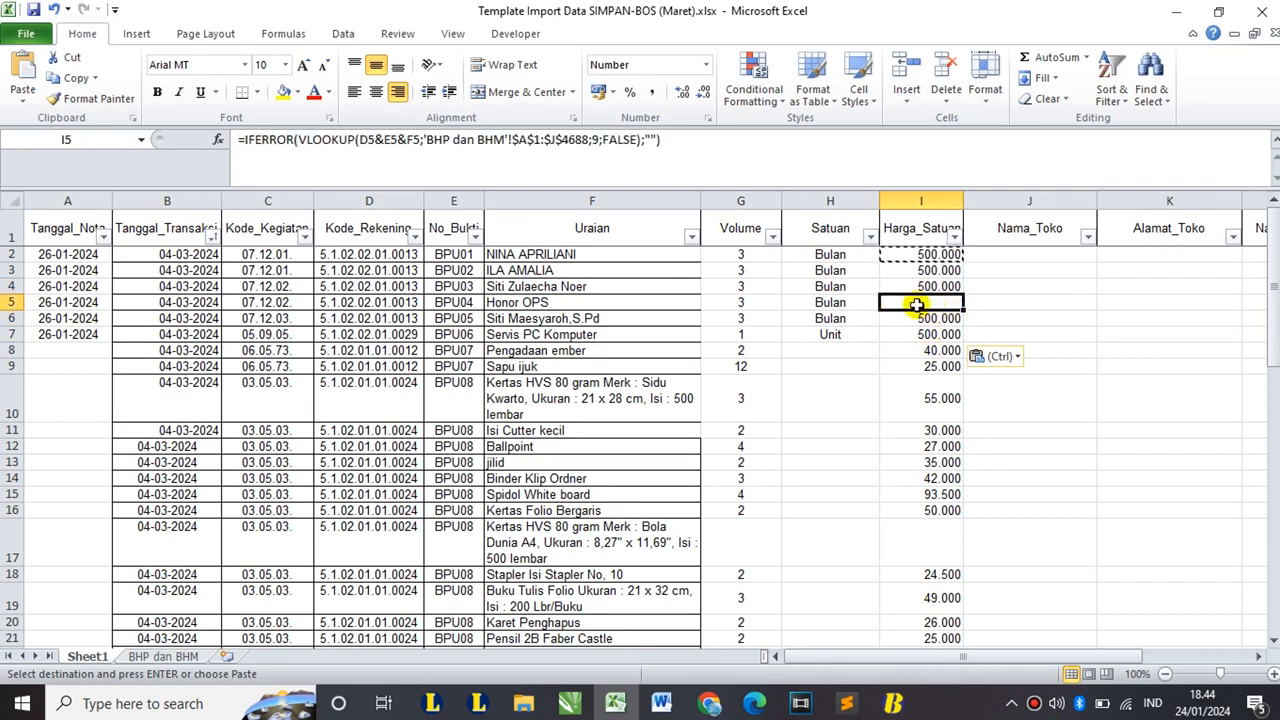
type("100000")
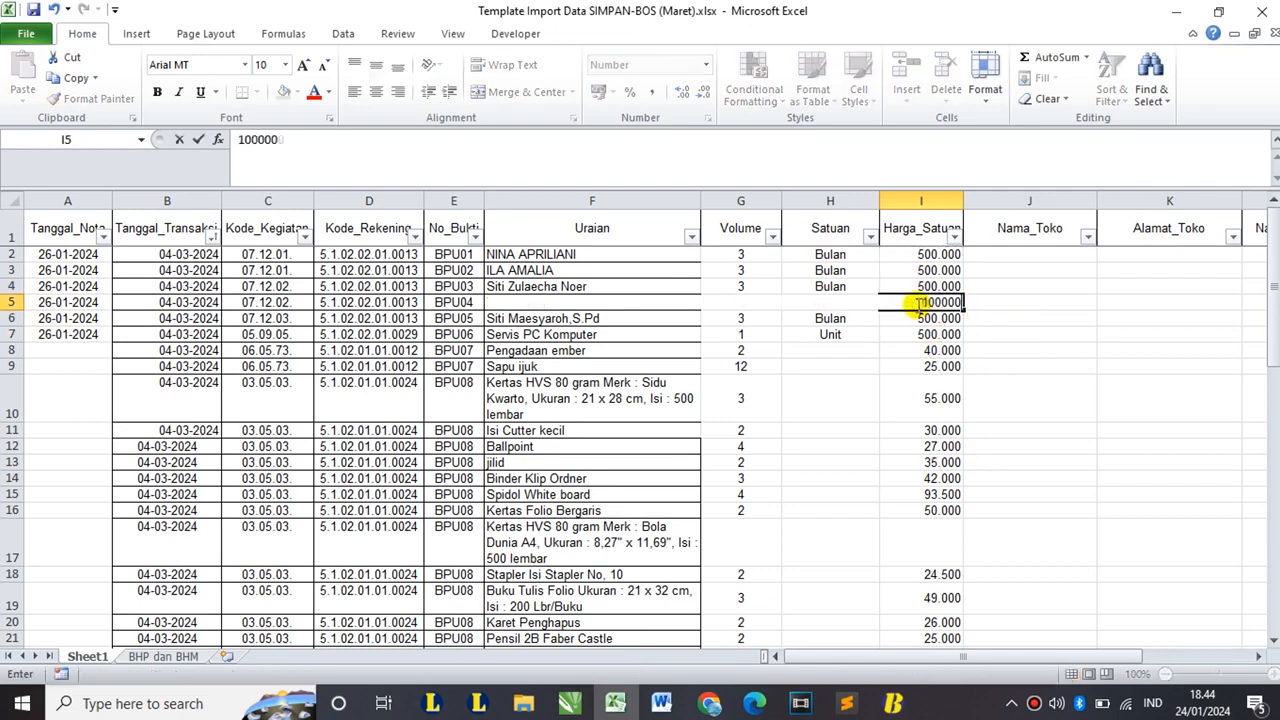
key("Tab")
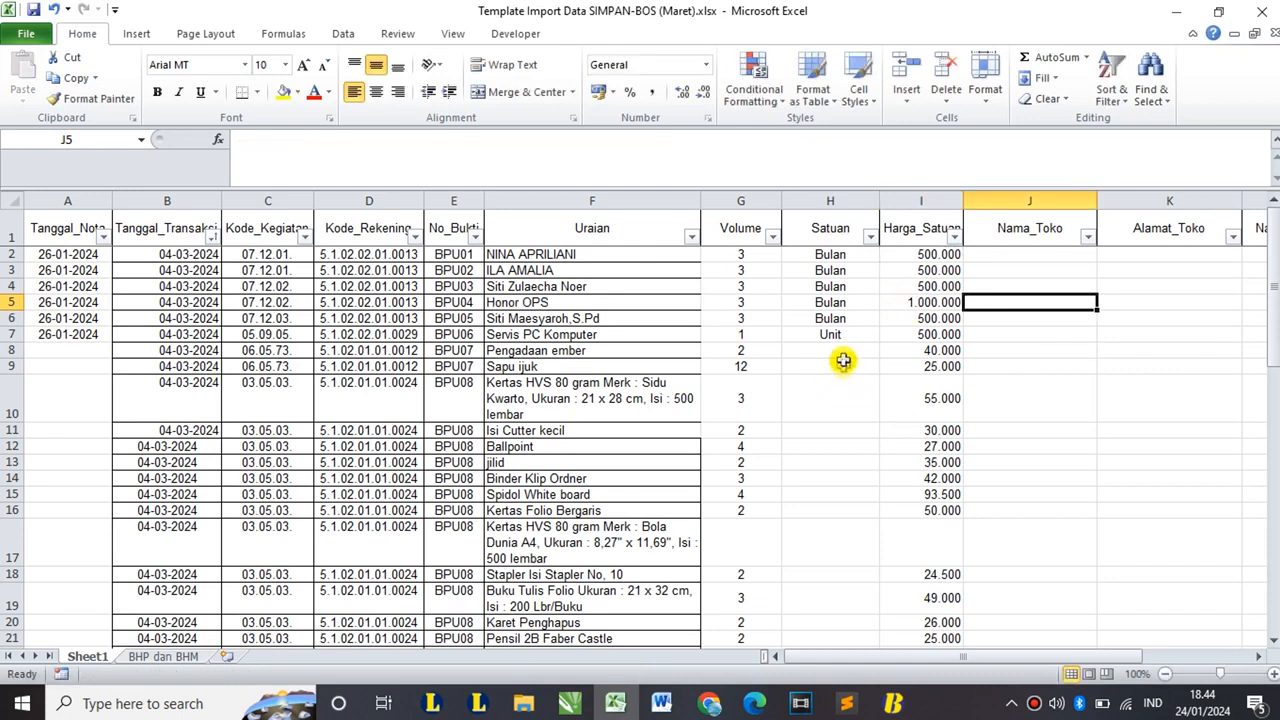
left_click_drag(843, 361, 836, 500)
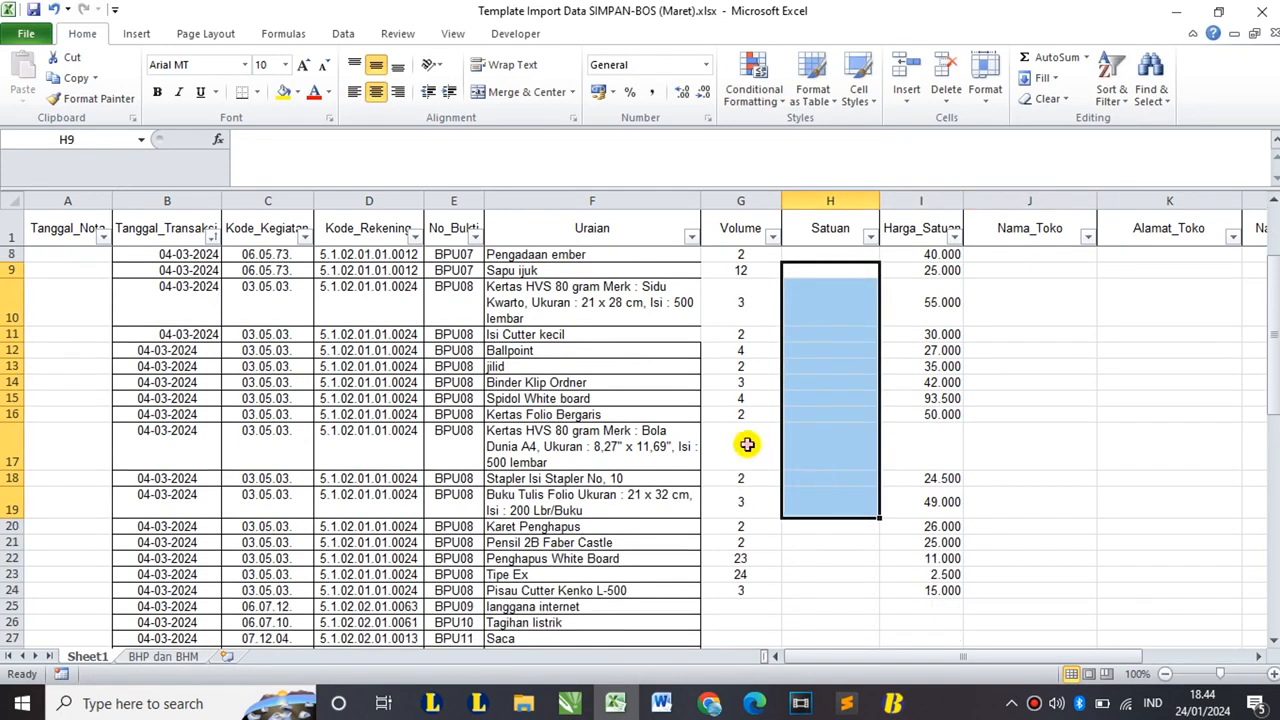
left_click_drag(747, 444, 896, 443)
scroll(896, 443, "up", 2)
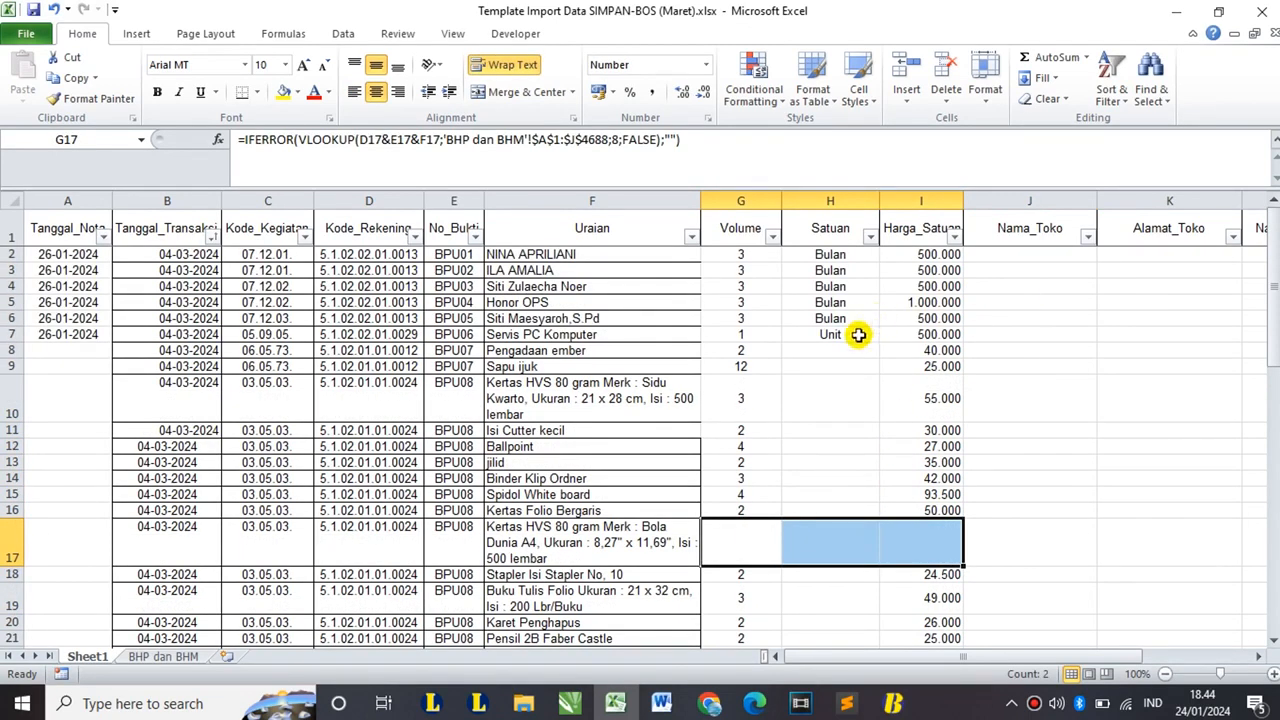
left_click_drag(974, 660, 1030, 660)
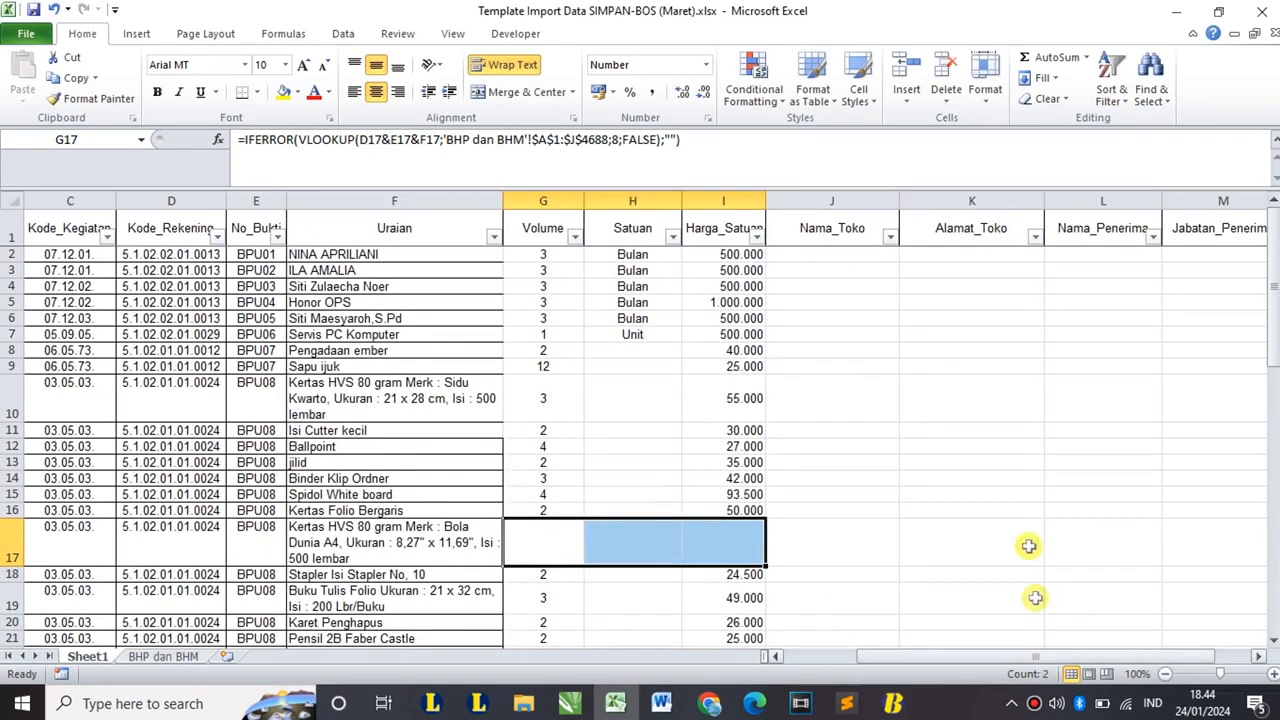
left_click_drag(827, 256, 1049, 263)
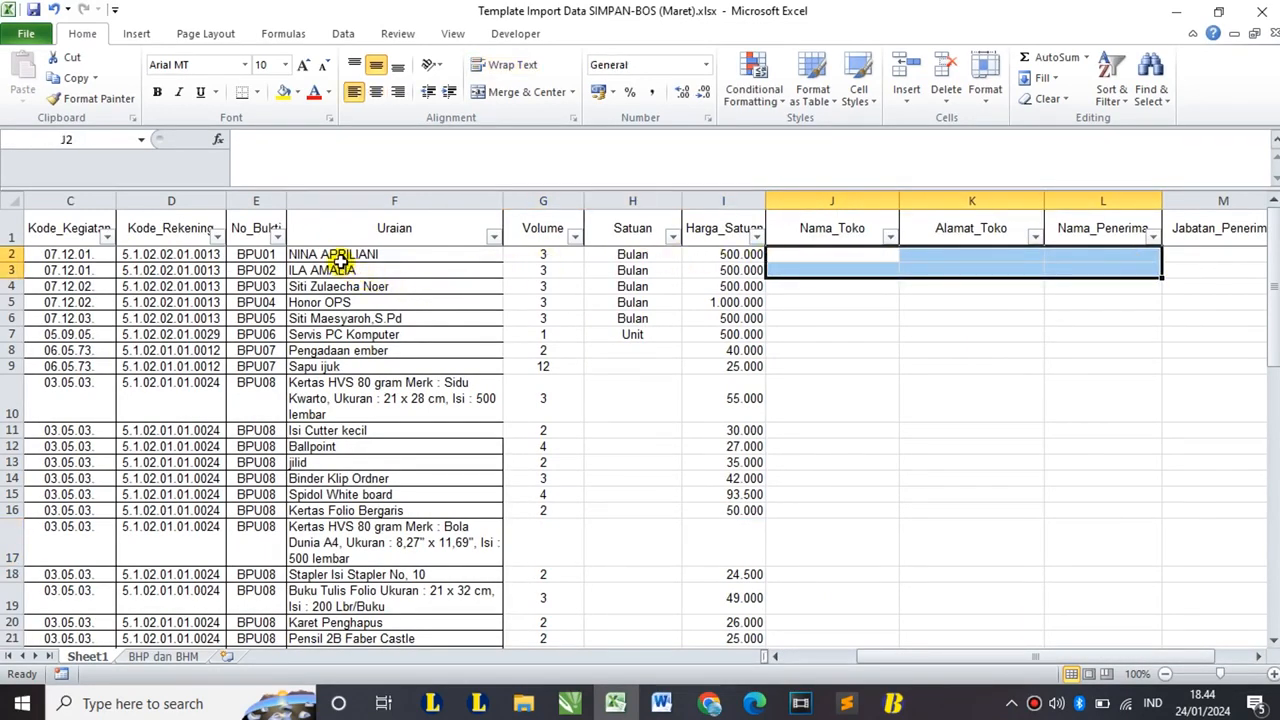
left_click_drag(337, 256, 423, 317)
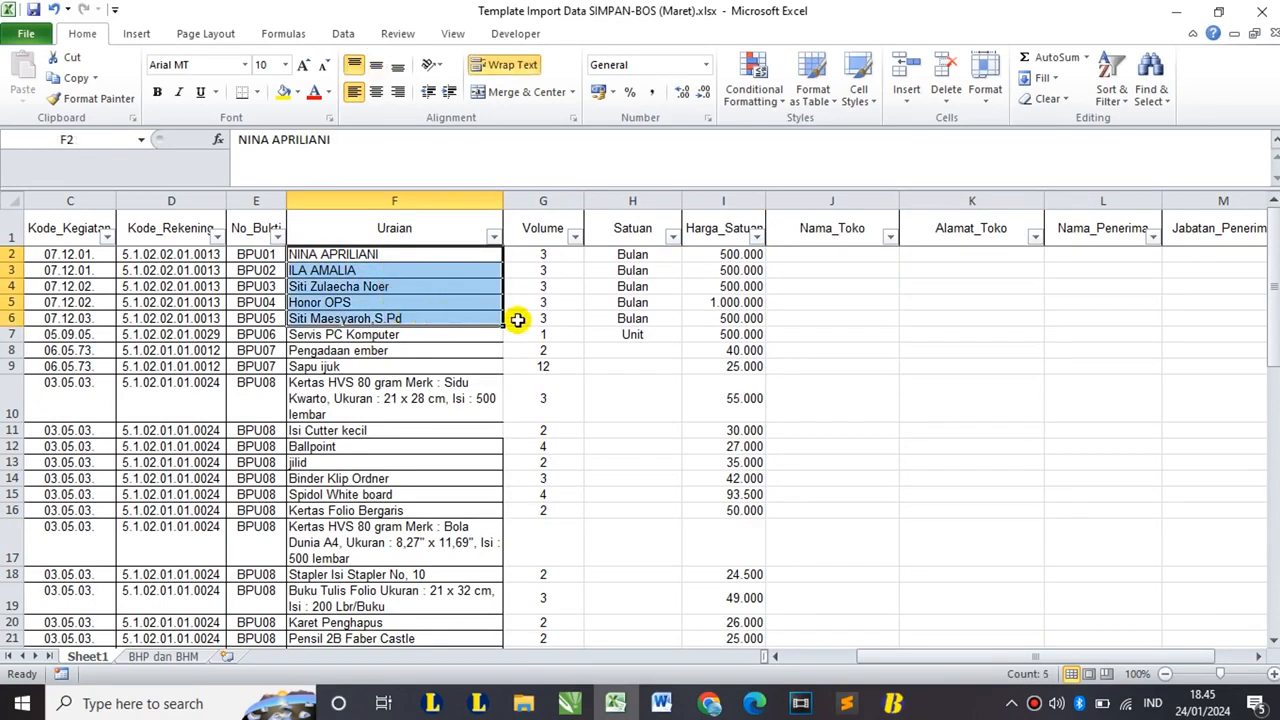
left_click_drag(820, 253, 943, 252)
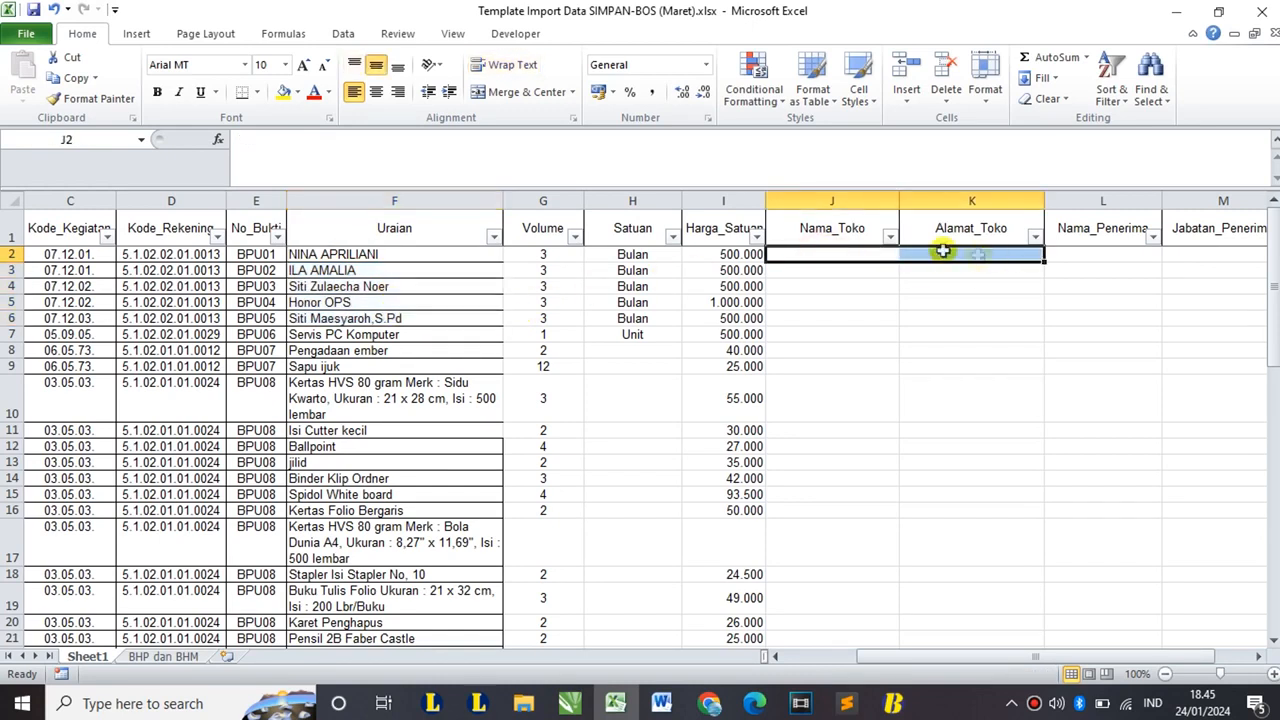
- Fill Nama_Toko and Alamat_Toko cells J2:K6 with a '-' placeholder
left_click(860, 254)
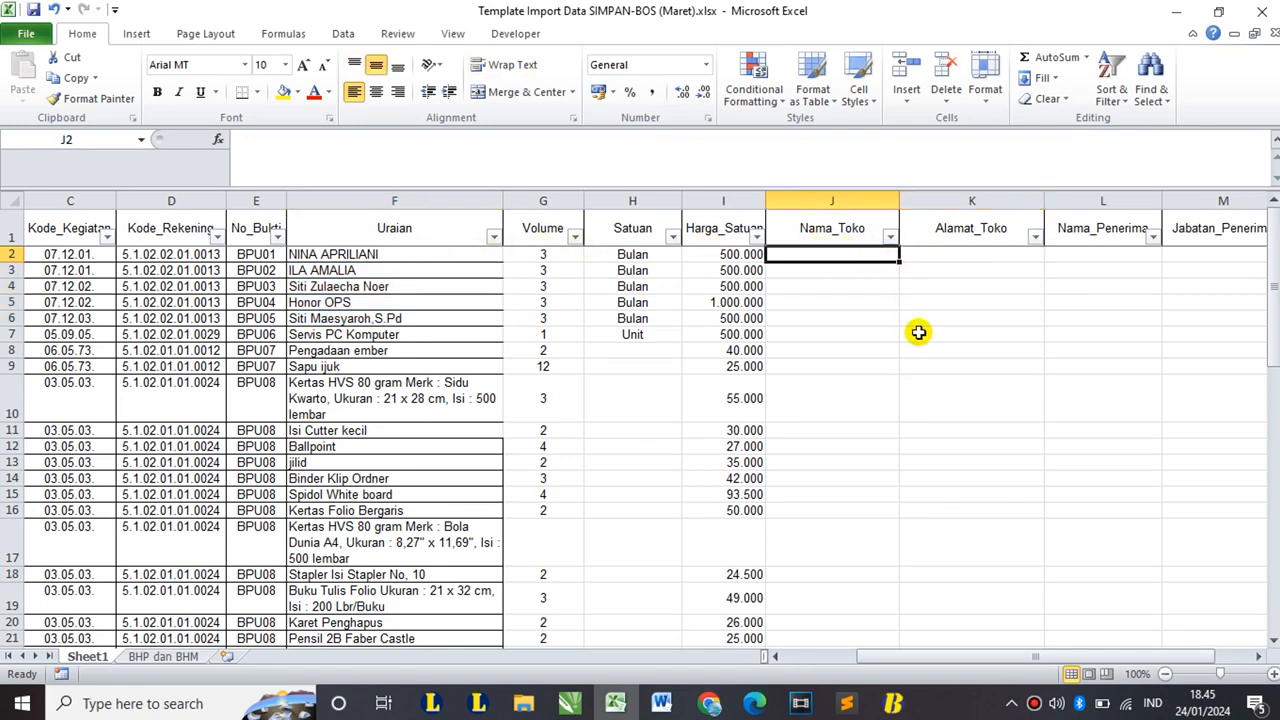
type("-")
key("Return")
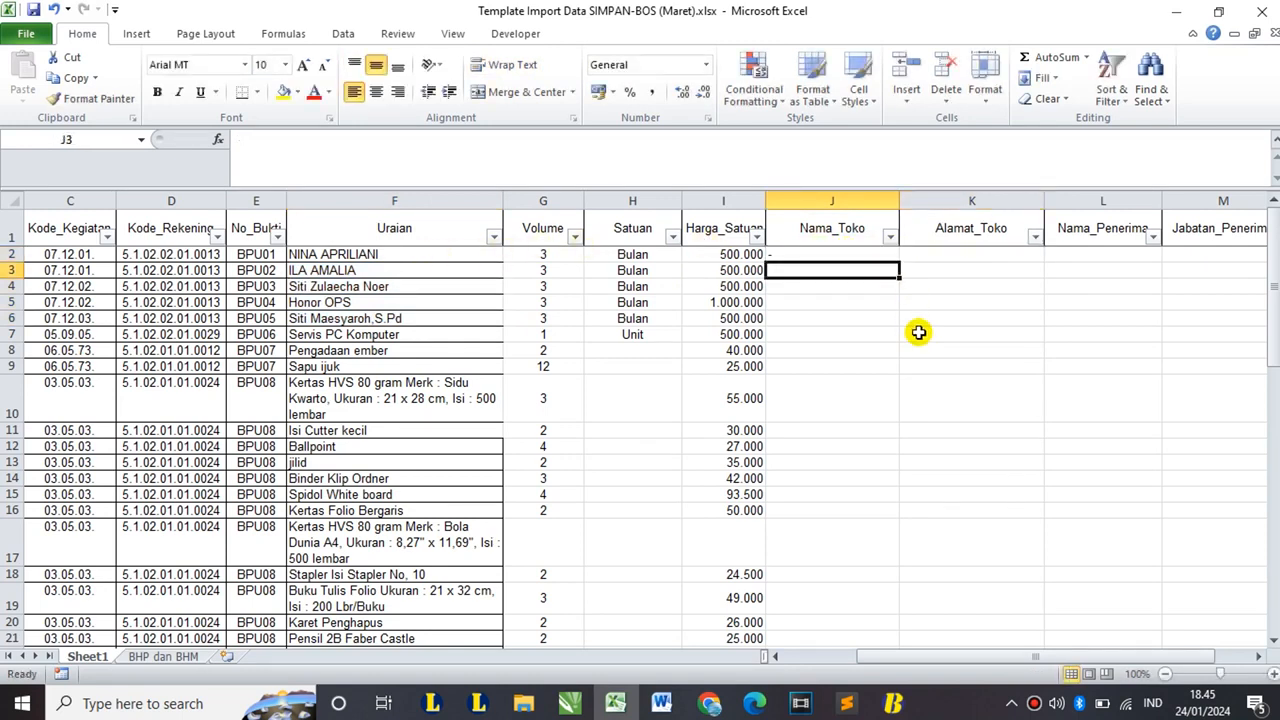
key("Up")
key("ctrl+c")
key("Right")
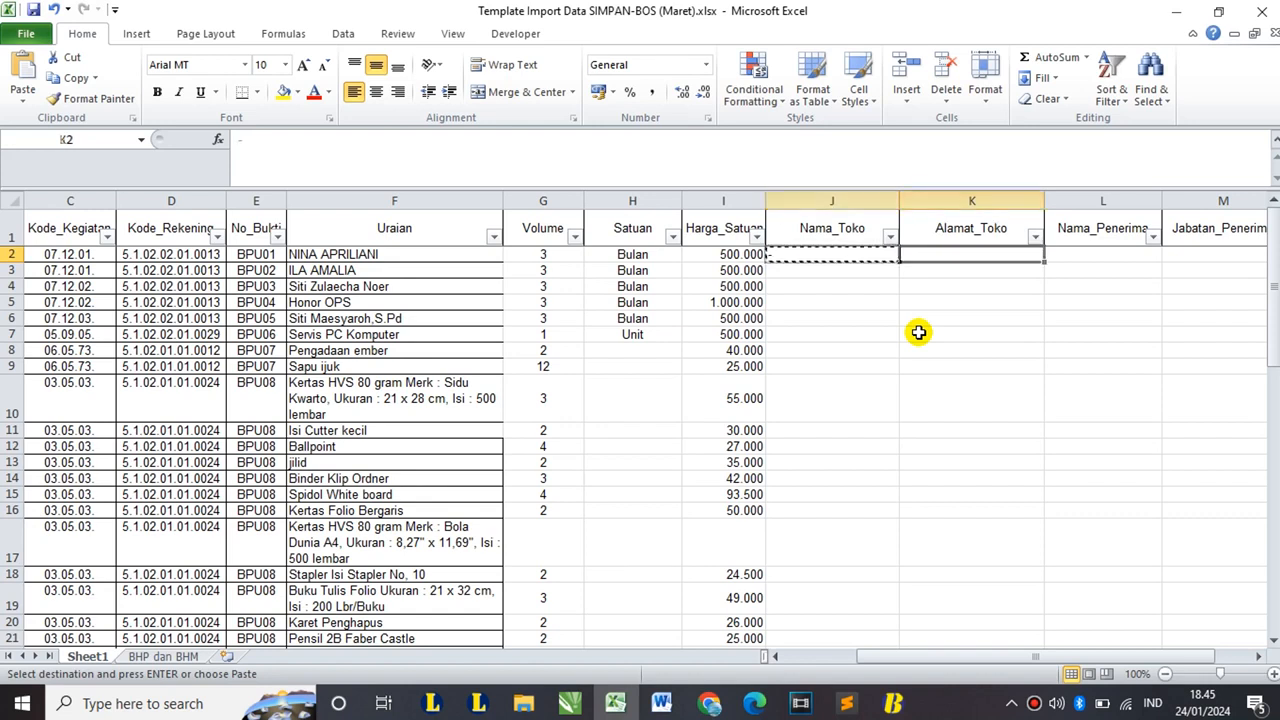
key("Left")
key("Right")
key("Left")
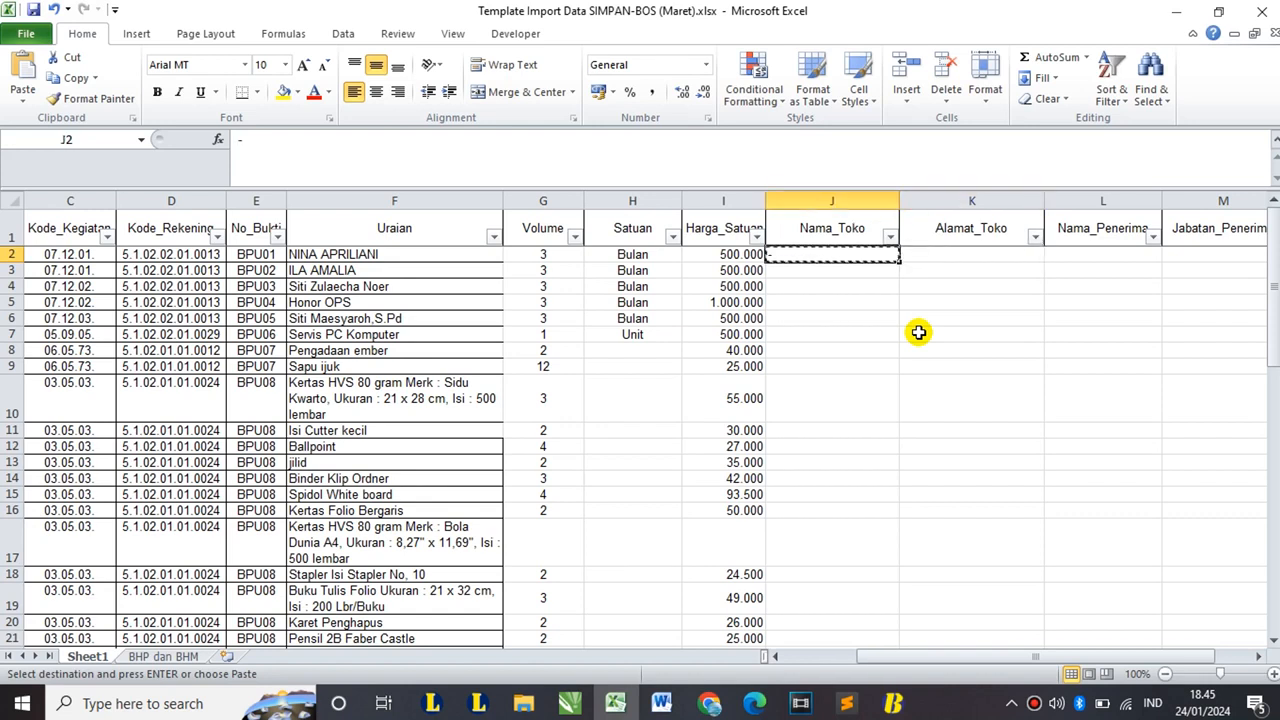
key("shift+Right")
key("shift+Down")
key("shift+Down")
key("shift+Down")
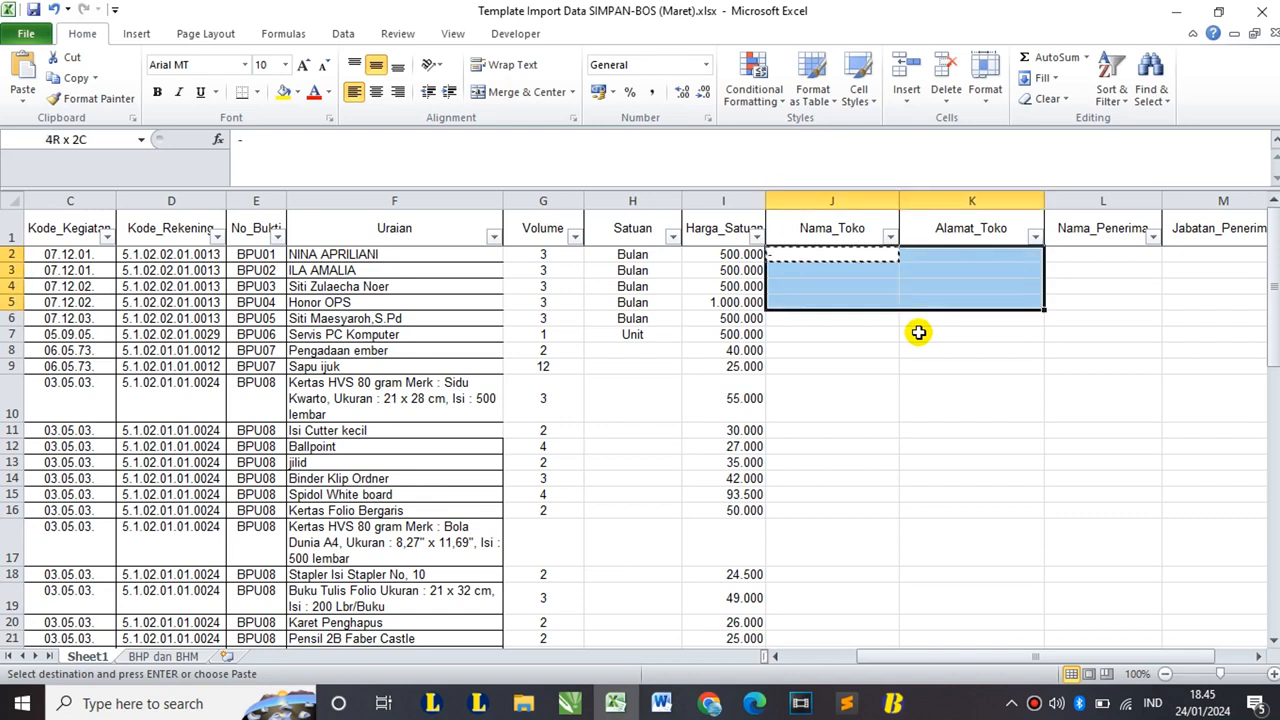
key("shift+Down")
key("ctrl+v")
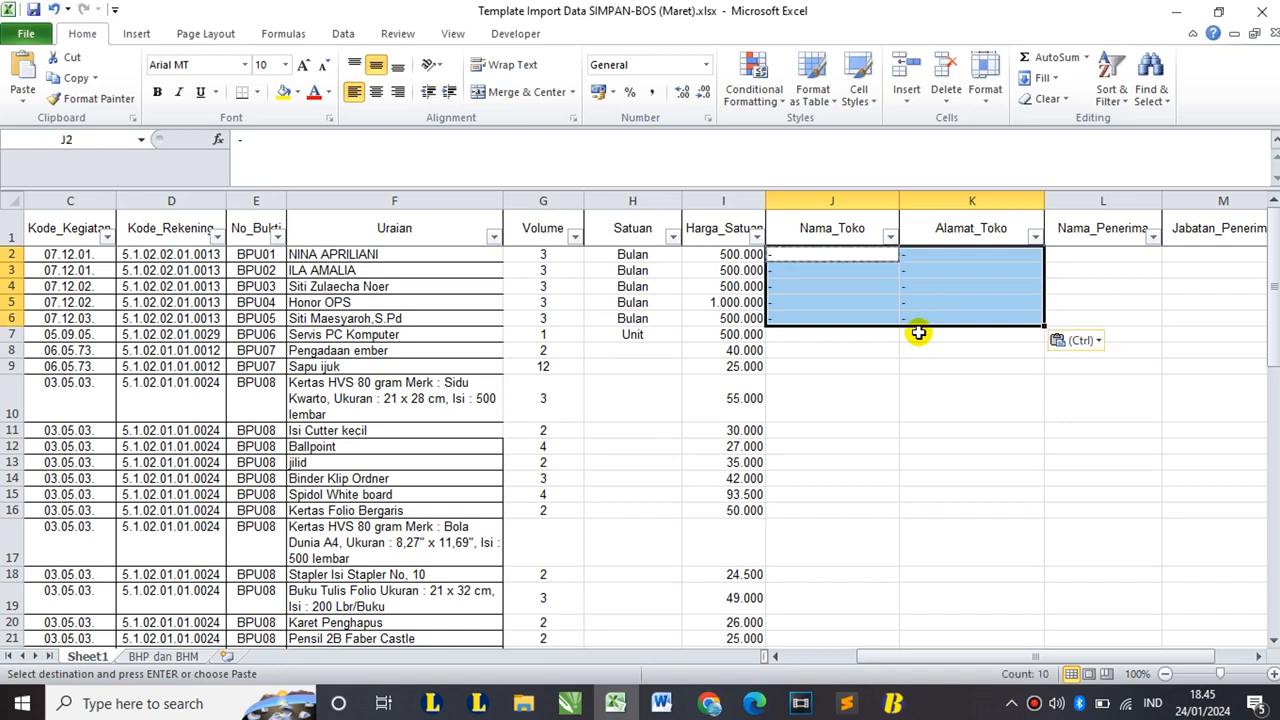
- Copy the recipient names from Uraian into Nama_Penerima rows 2–4 and 6, and type row 5's recipient name
left_click(1070, 258)
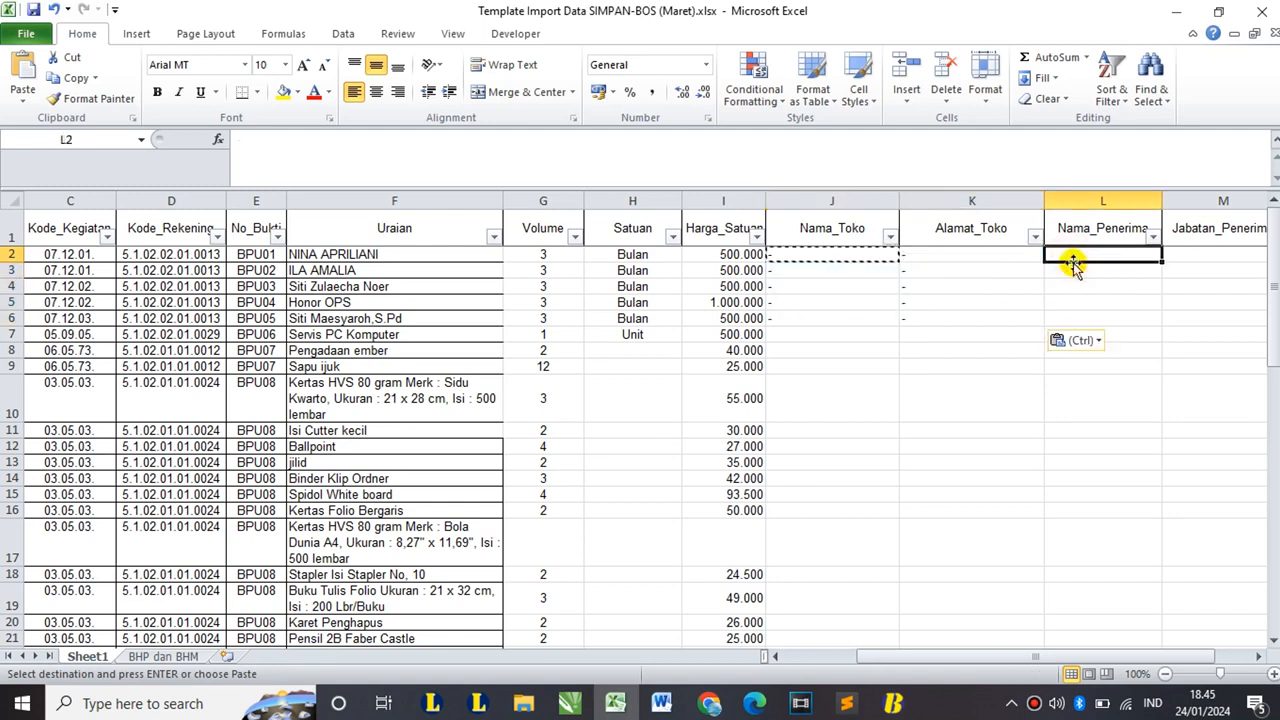
left_click(446, 252)
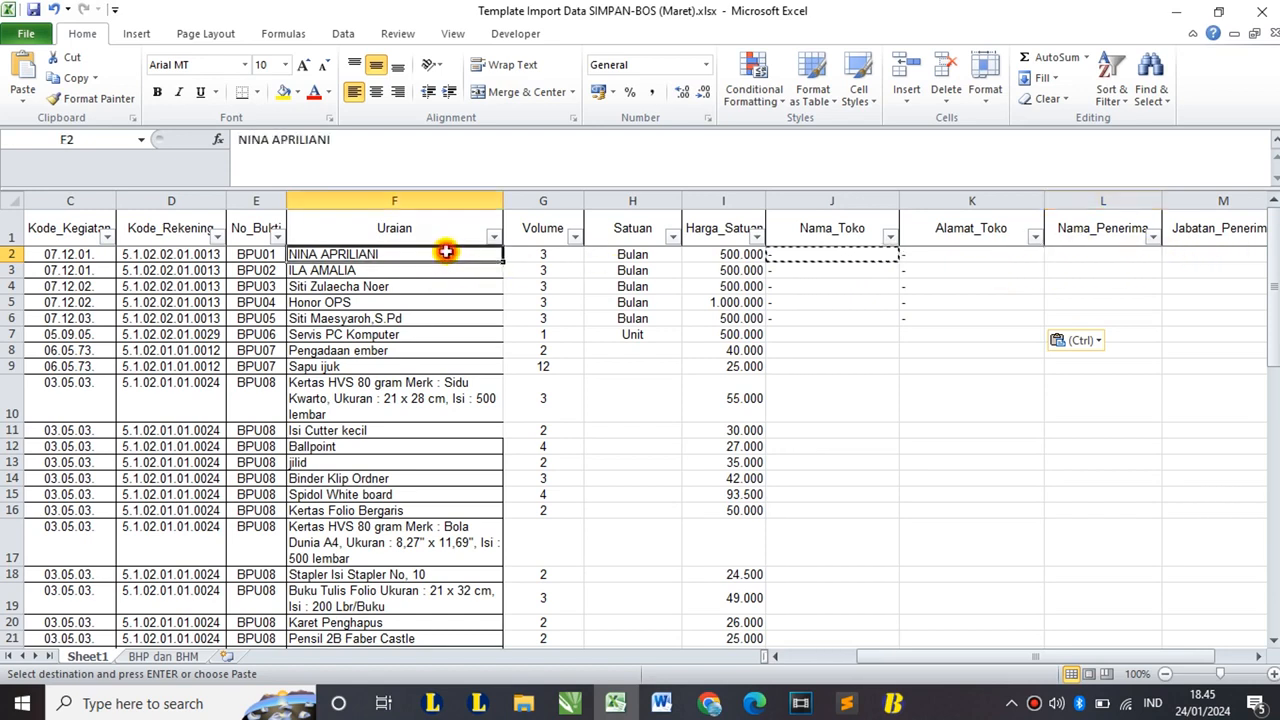
left_click_drag(440, 256, 480, 289)
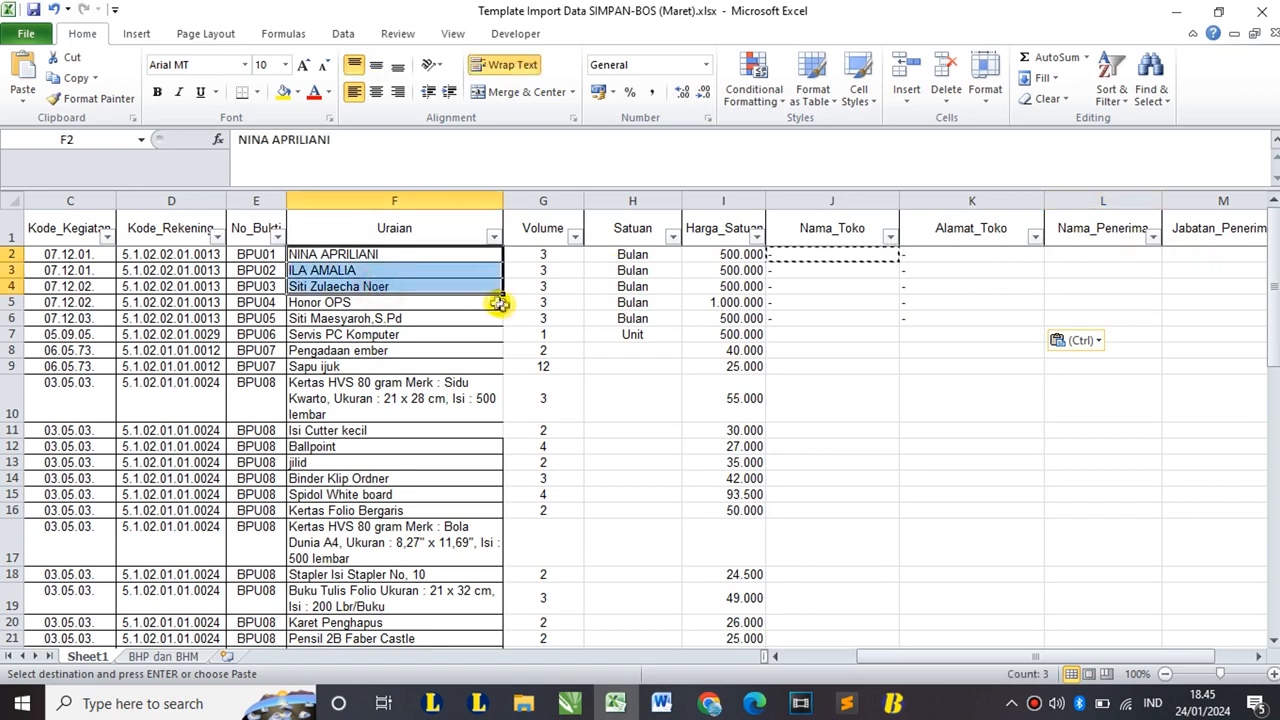
key("ctrl+c")
left_click(1091, 254)
key("ctrl+v")
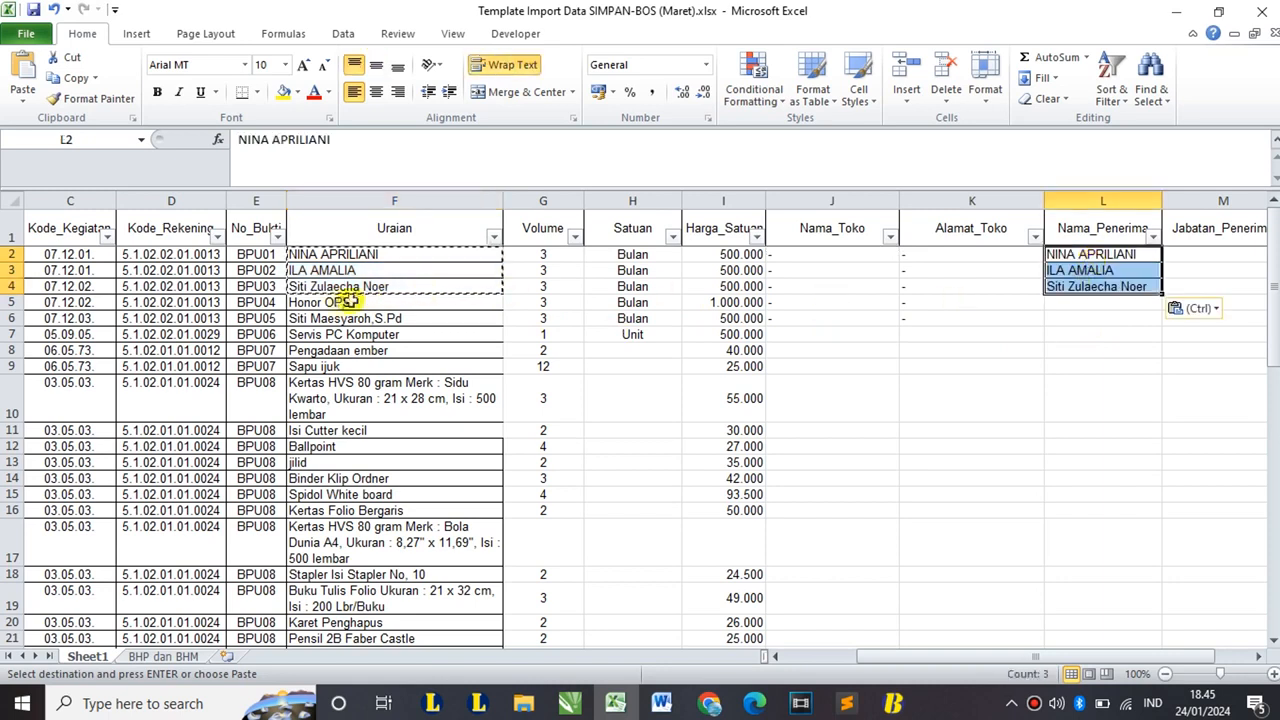
left_click(340, 318)
key("ctrl+c")
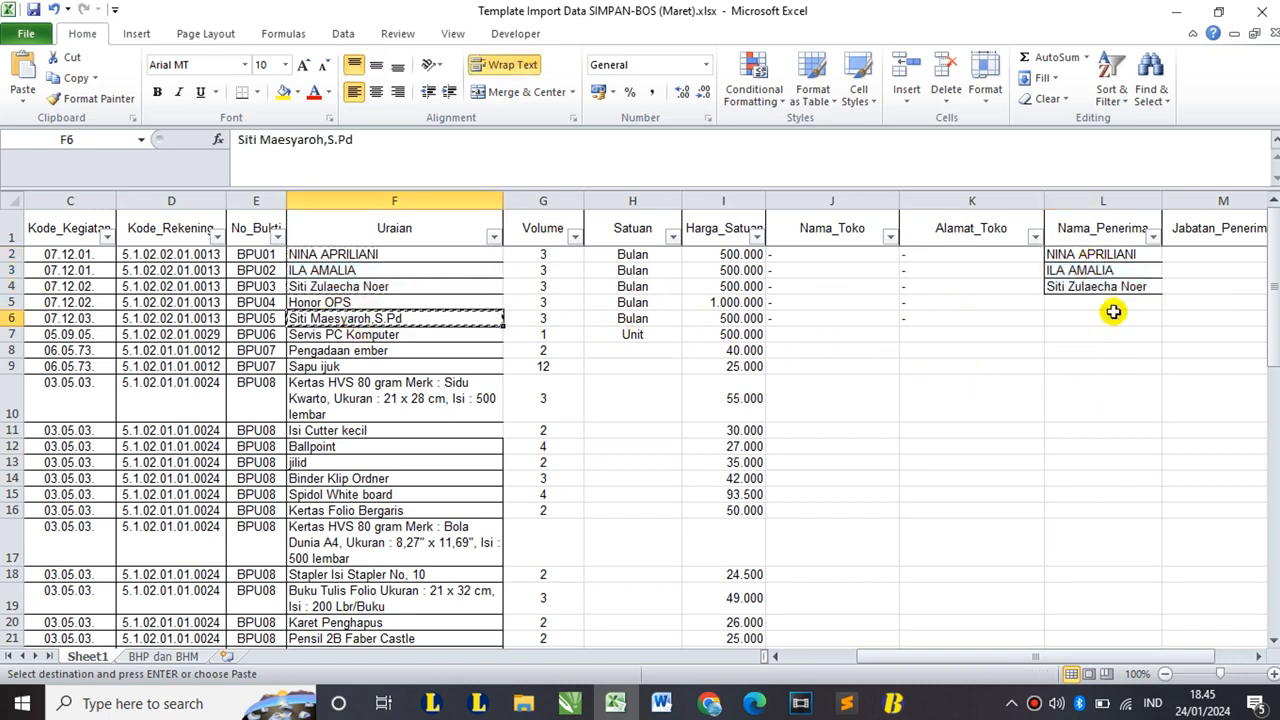
left_click(1113, 312)
key("ctrl+v")
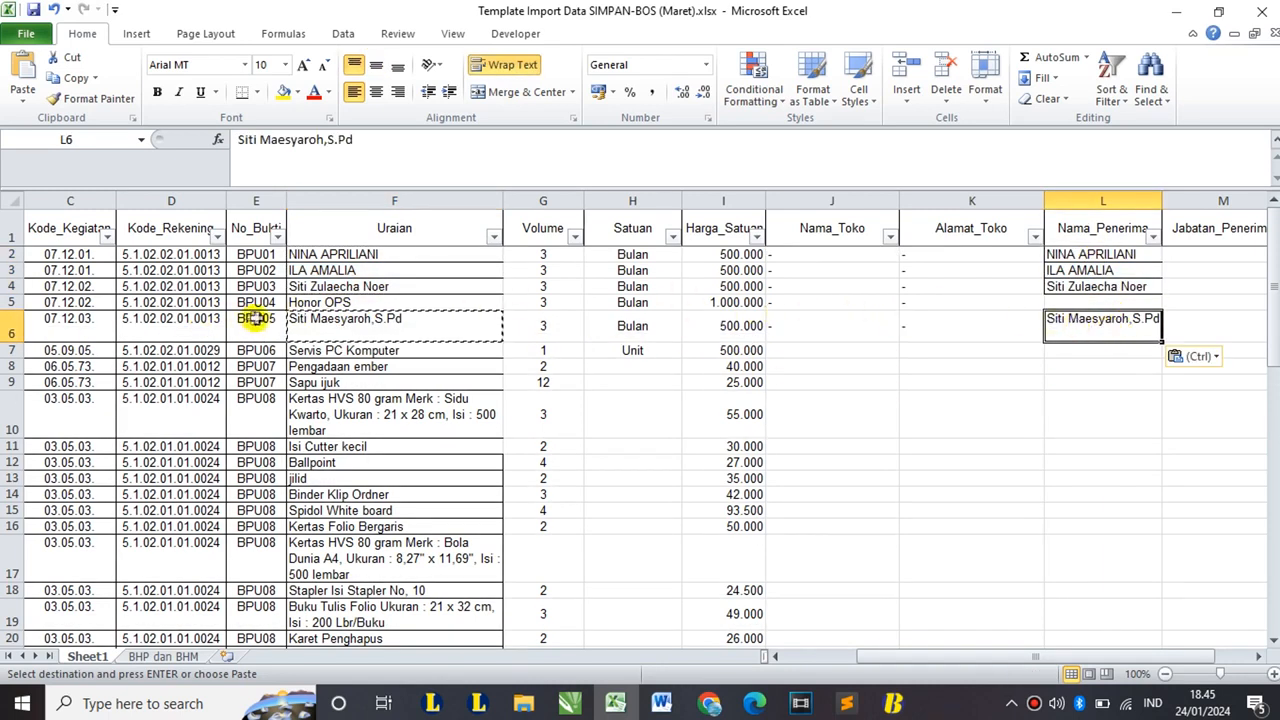
left_click(1062, 302)
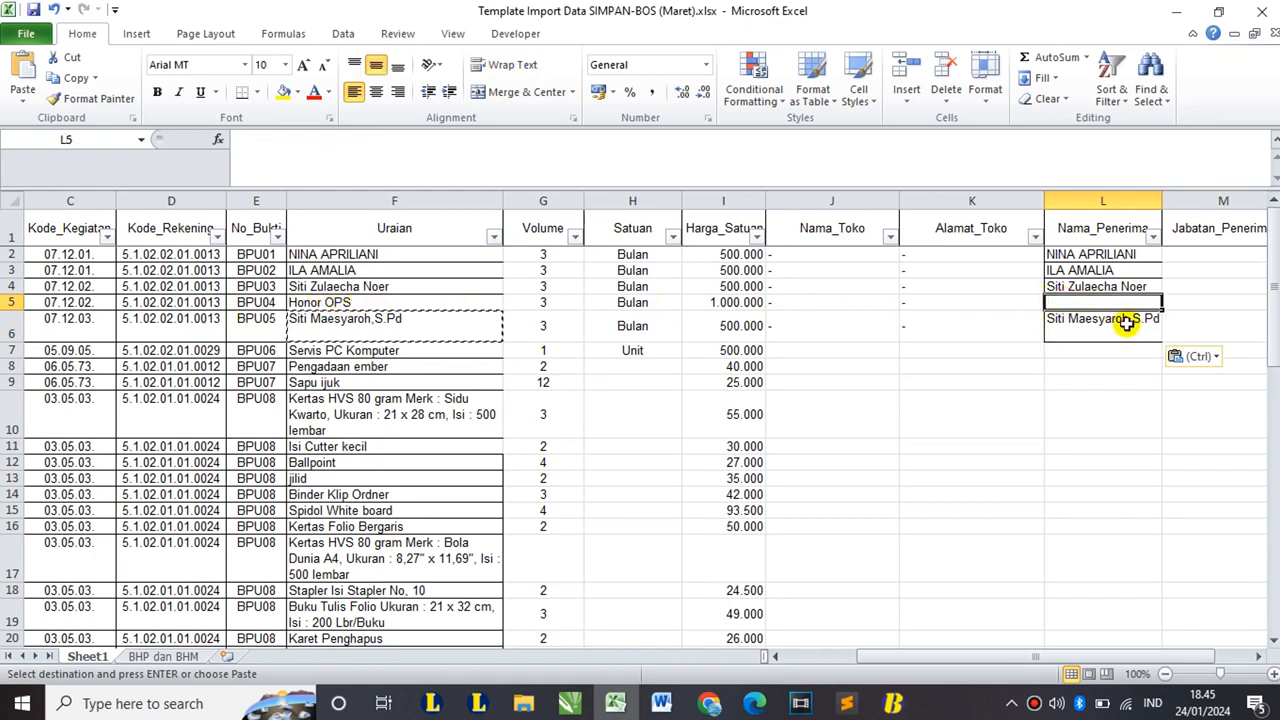
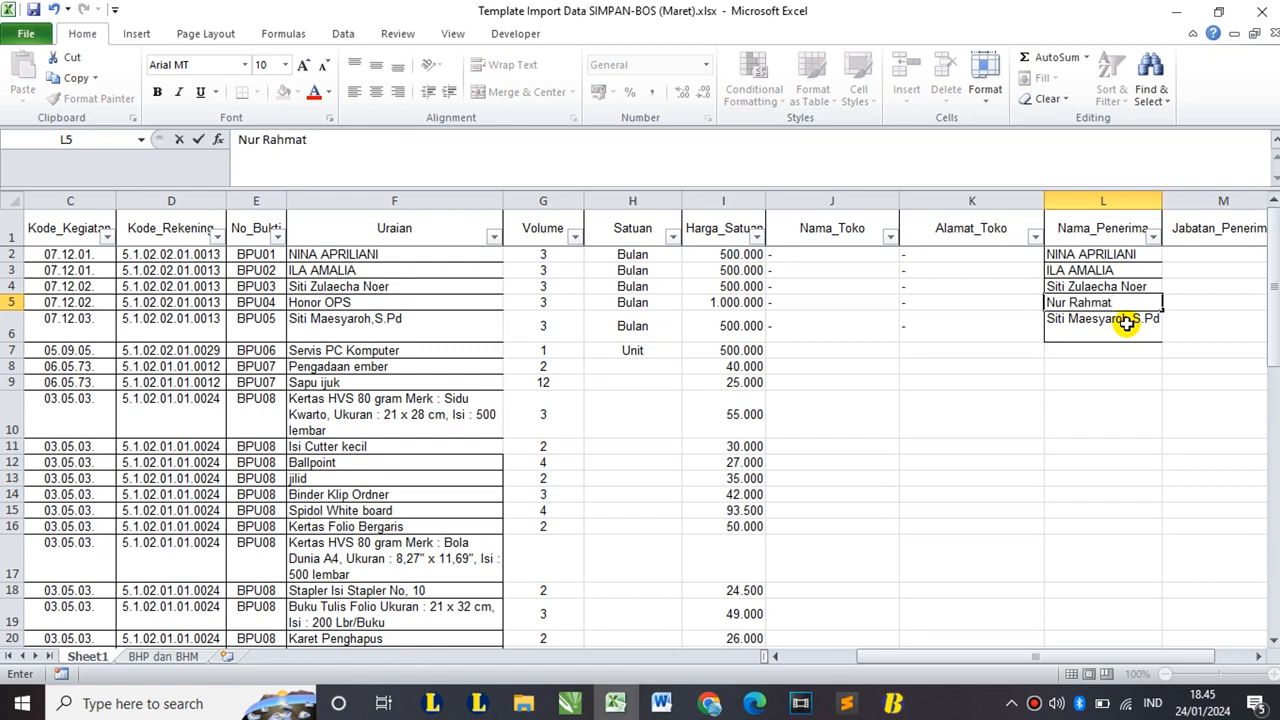
- Put a '-' in Jabatan_Penerima for rows 2–6
left_click(1175, 256)
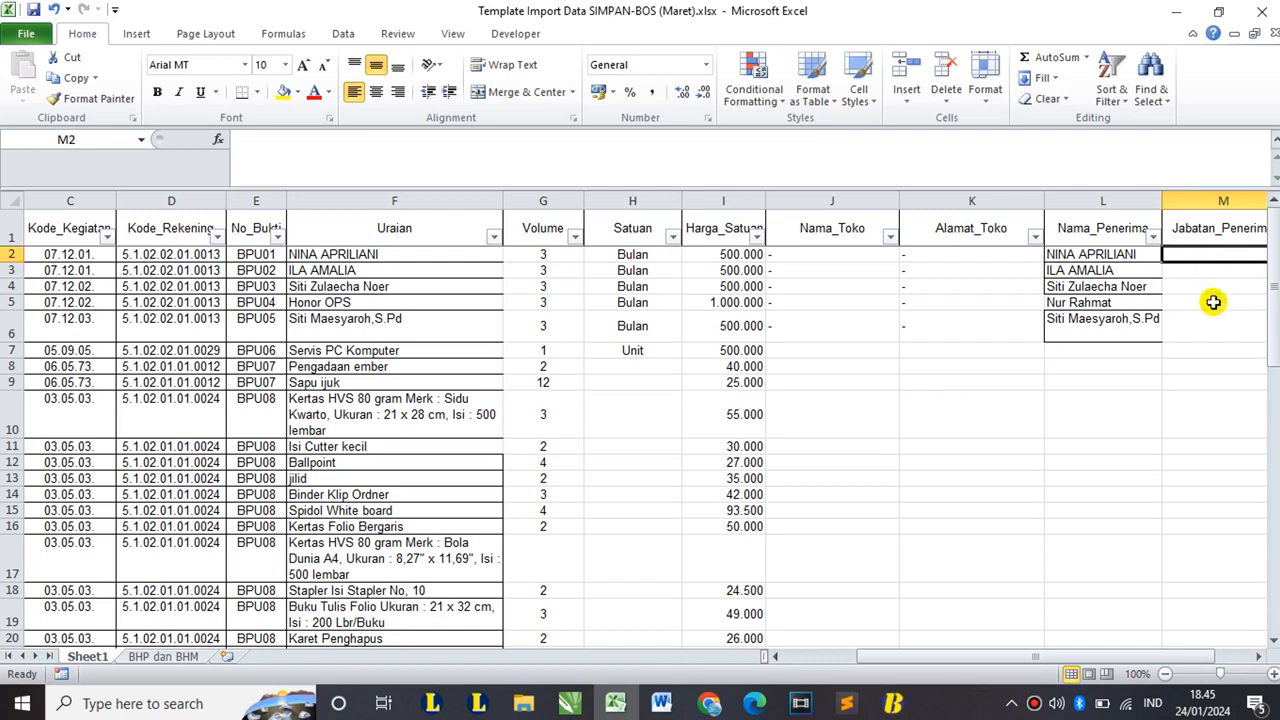
left_click(937, 258)
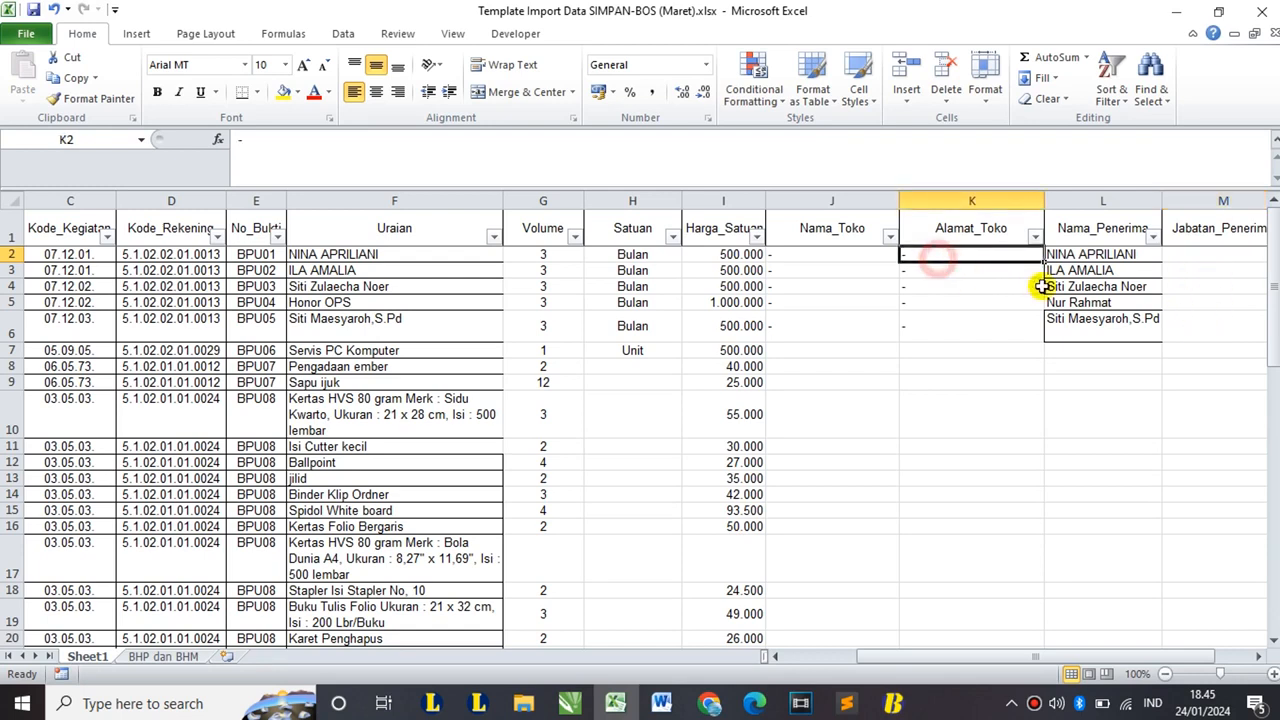
key("ctrl+c")
left_click(1175, 254)
left_click(1187, 322, "shift")
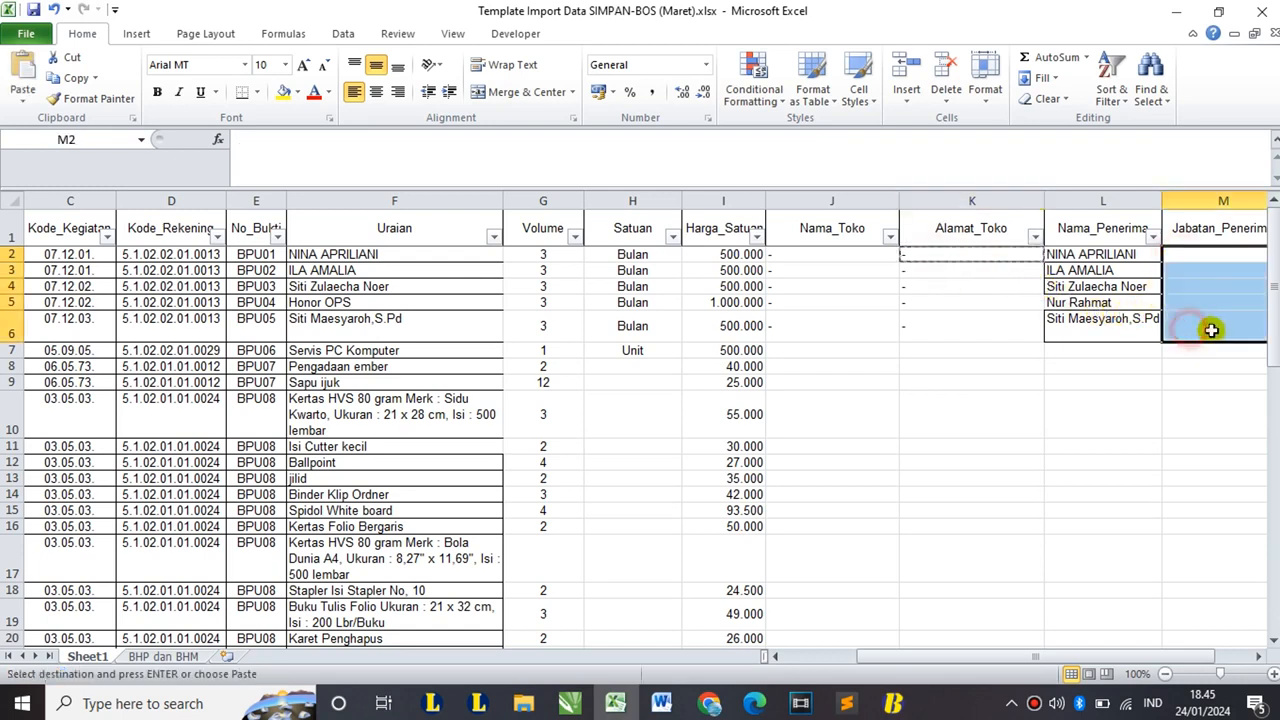
key("ctrl+v")
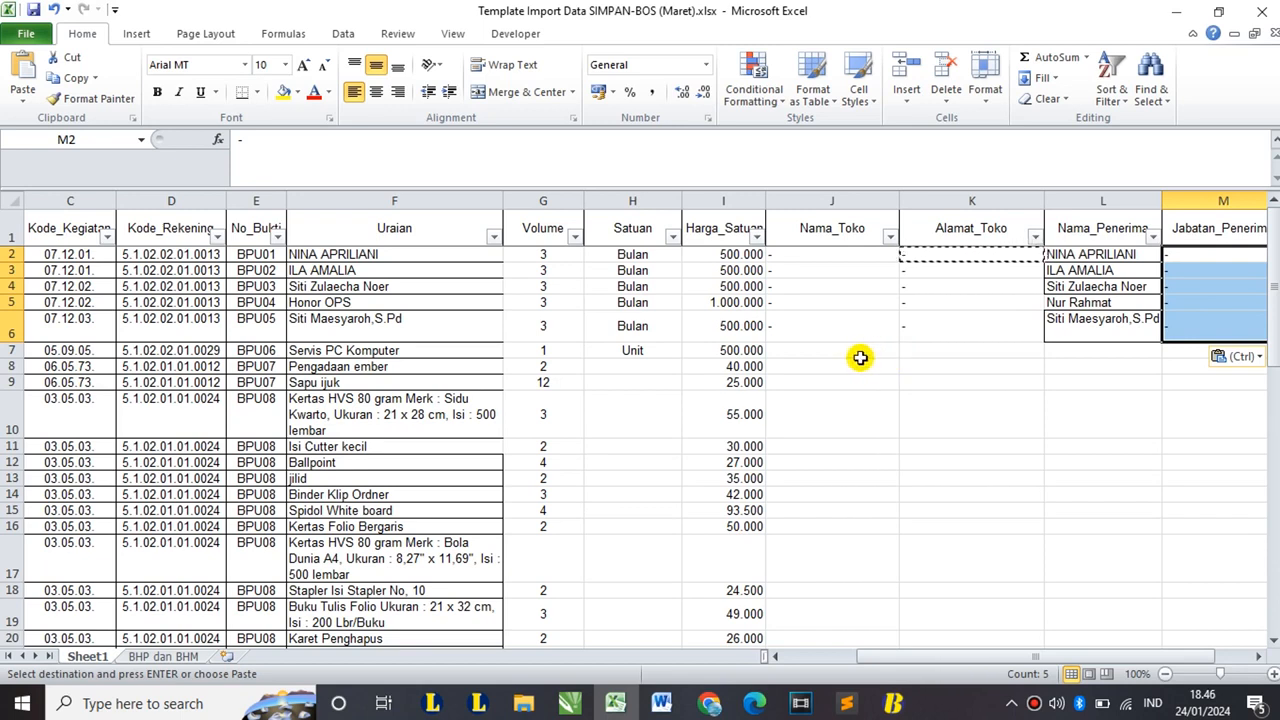
- Enter CV. Techno Abadi, Jalan Diponegoro, the recipient's name and Pemilik across J7:M7
left_click(357, 353)
left_click(808, 351)
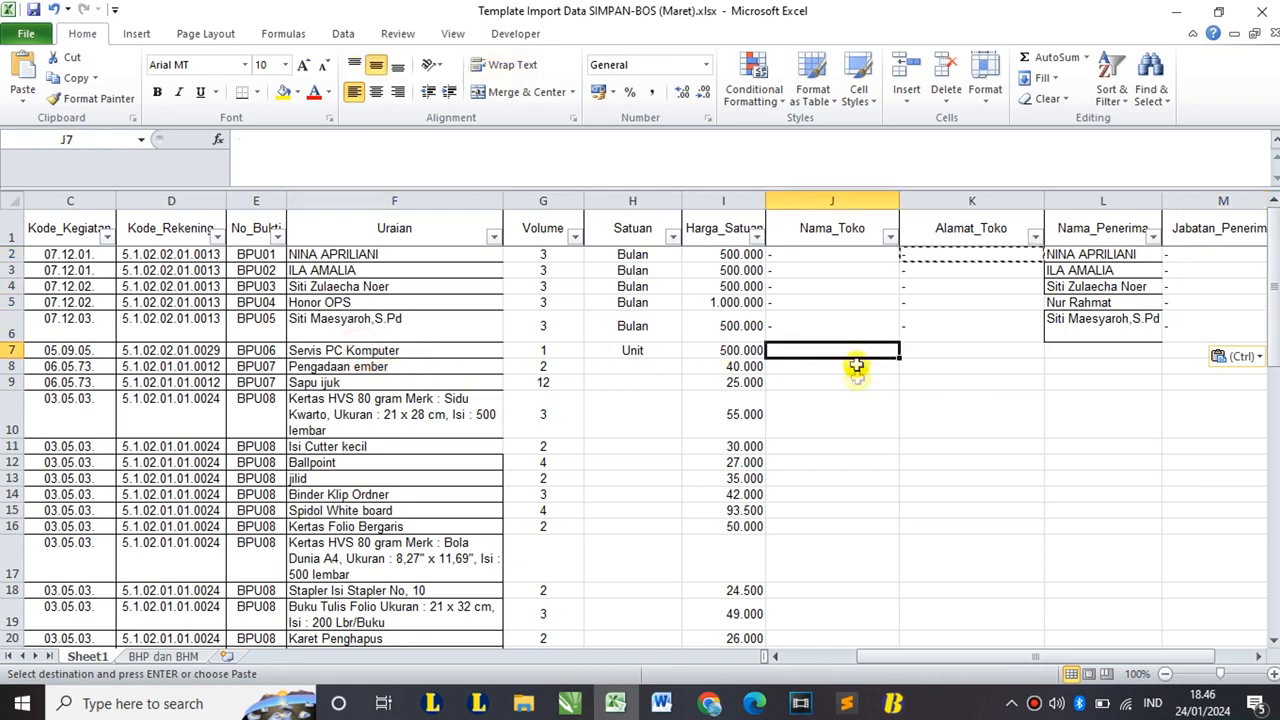
type("CV")
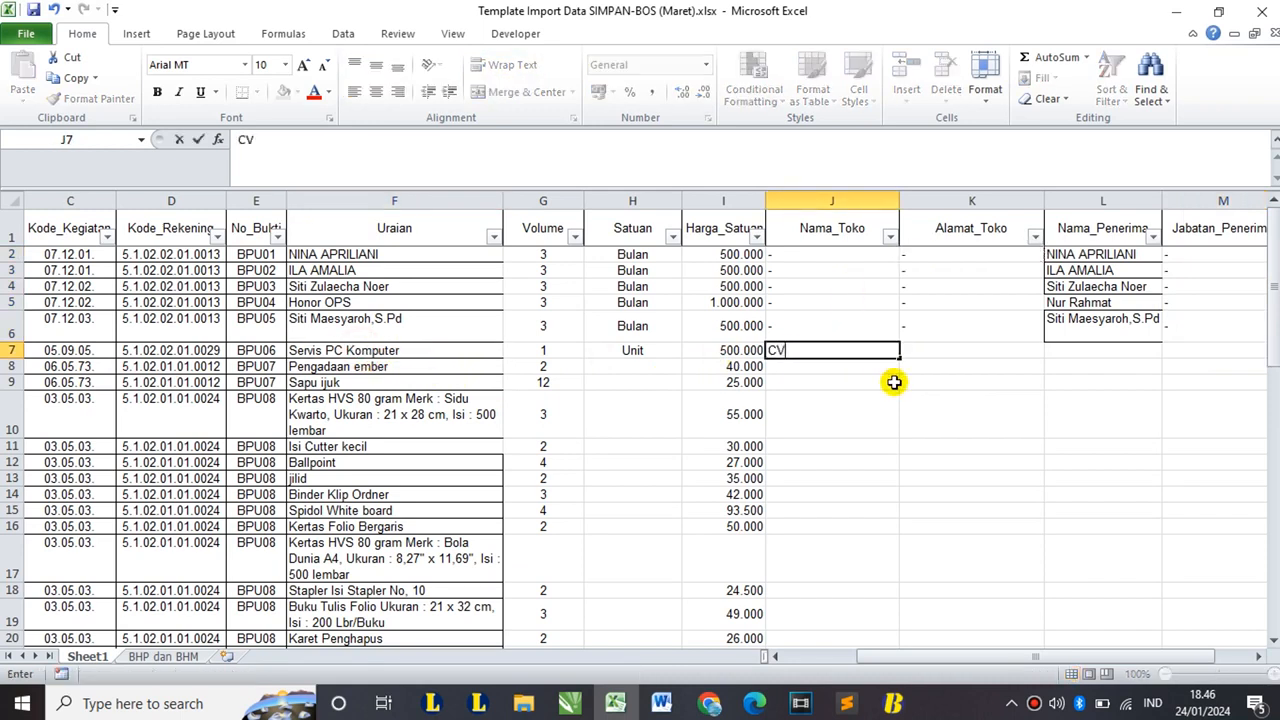
type(". Techno")
type("abda")
key("BackSpace")
key("BackSpace")
key("BackSpace")
key("BackSpace")
type("Abad")
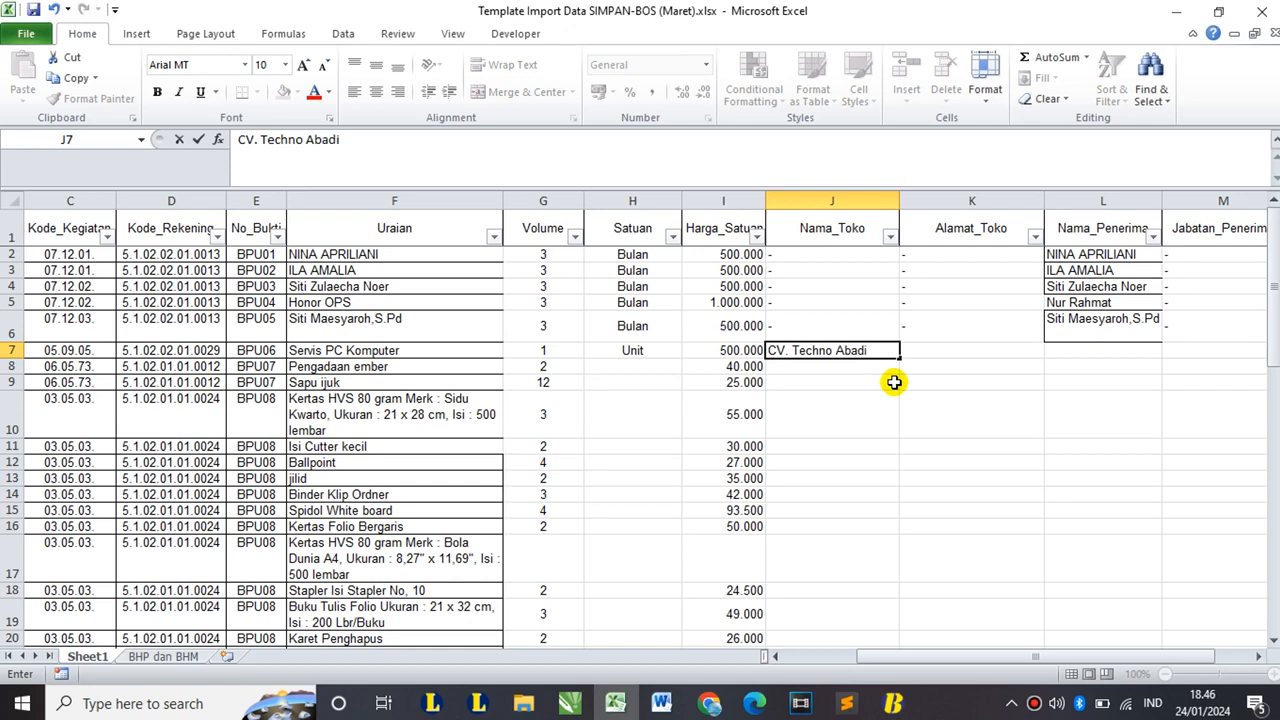
key("Tab")
type("Jalan D")
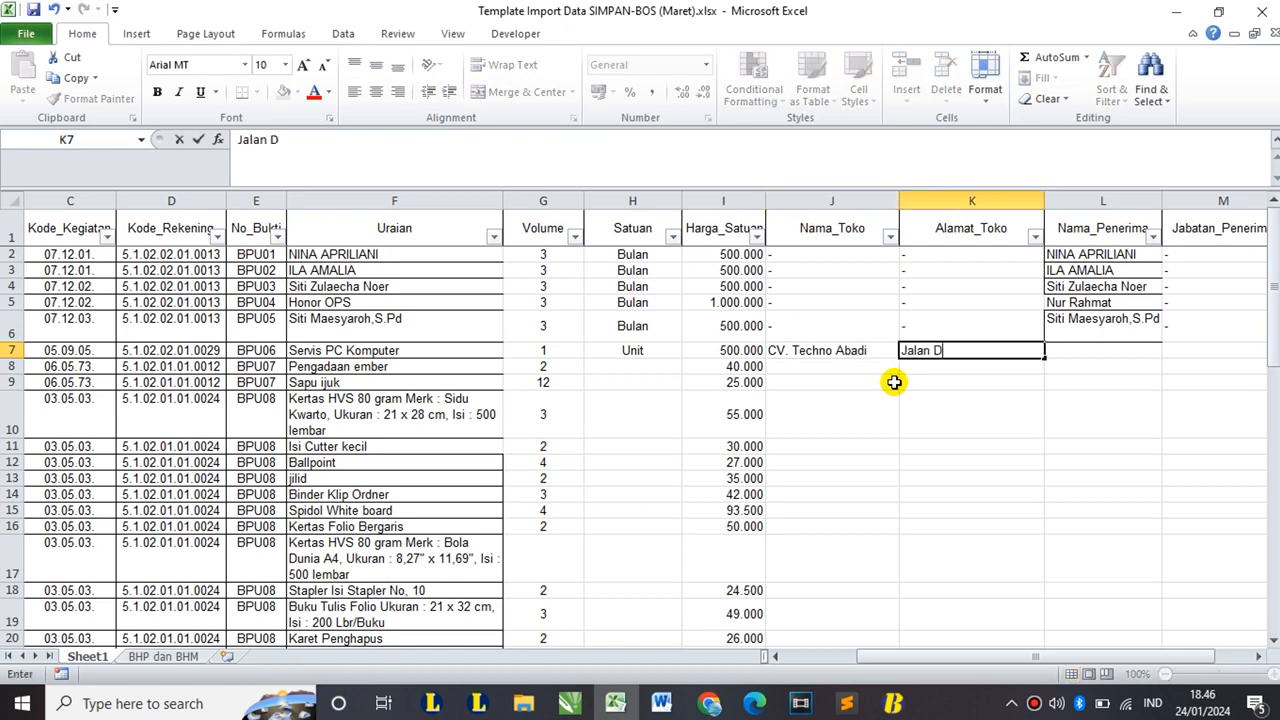
type("iponegoro")
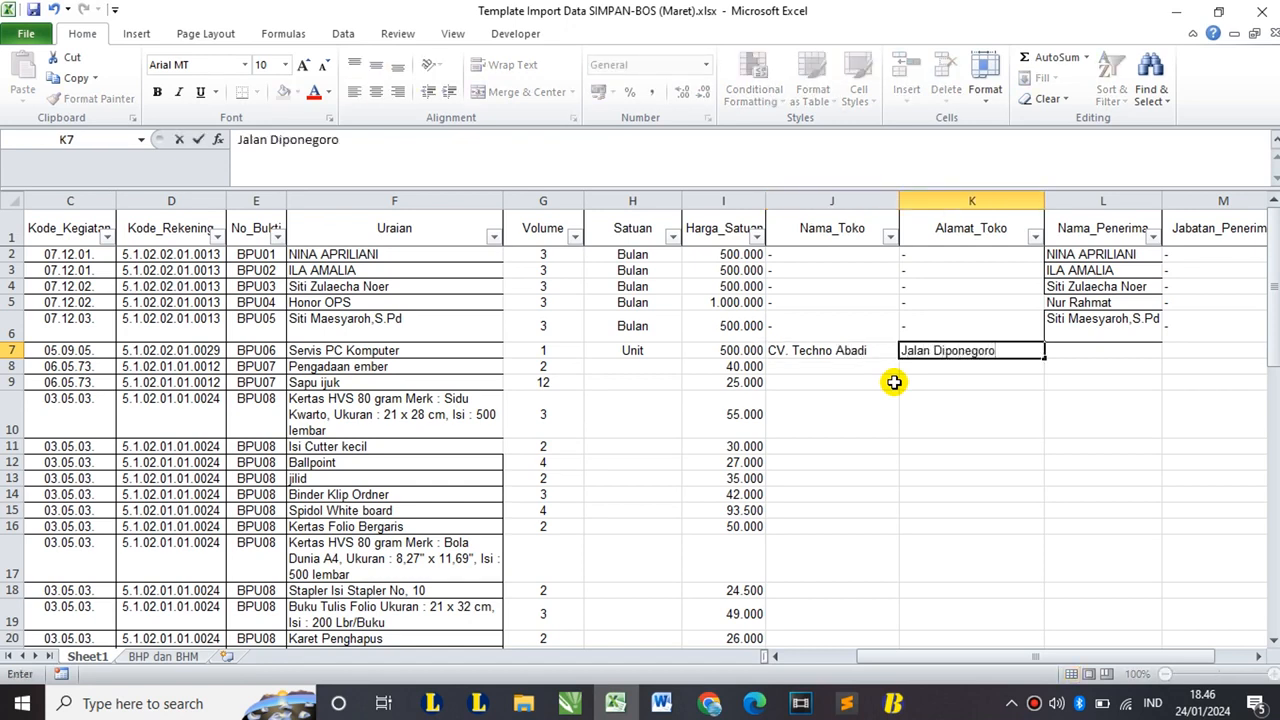
key("Tab")
type("Halili")
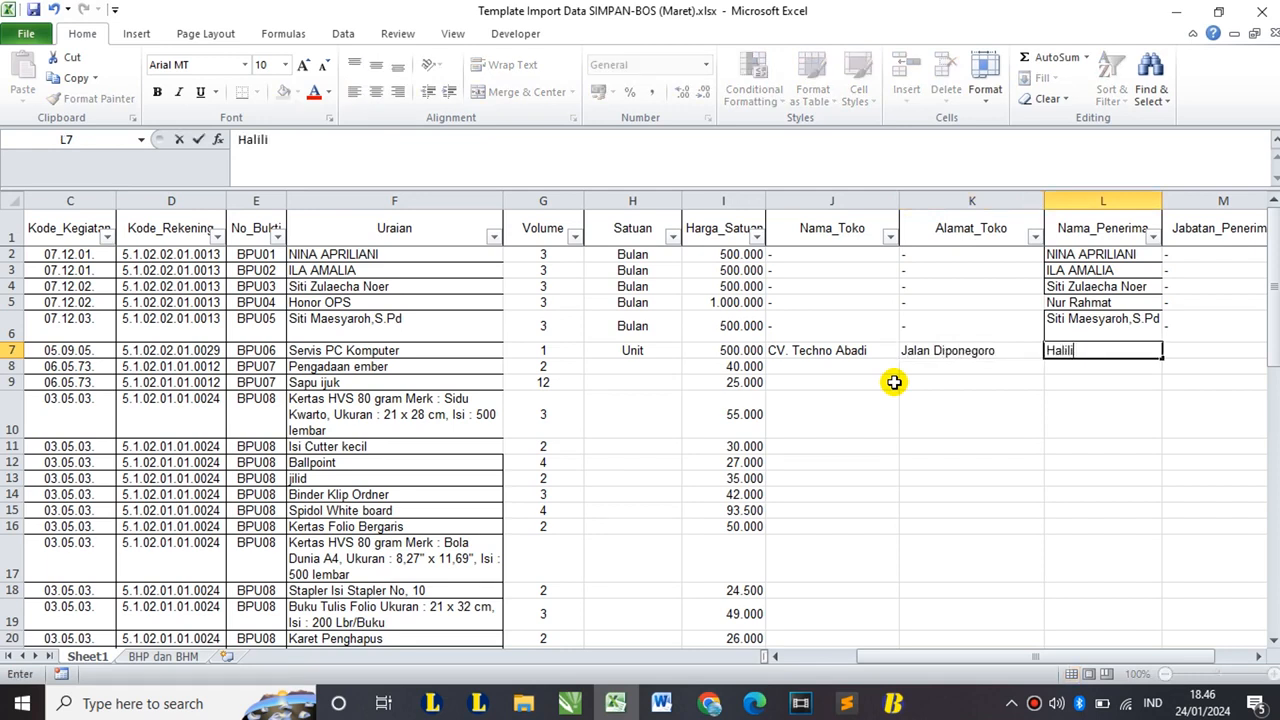
key("Tab")
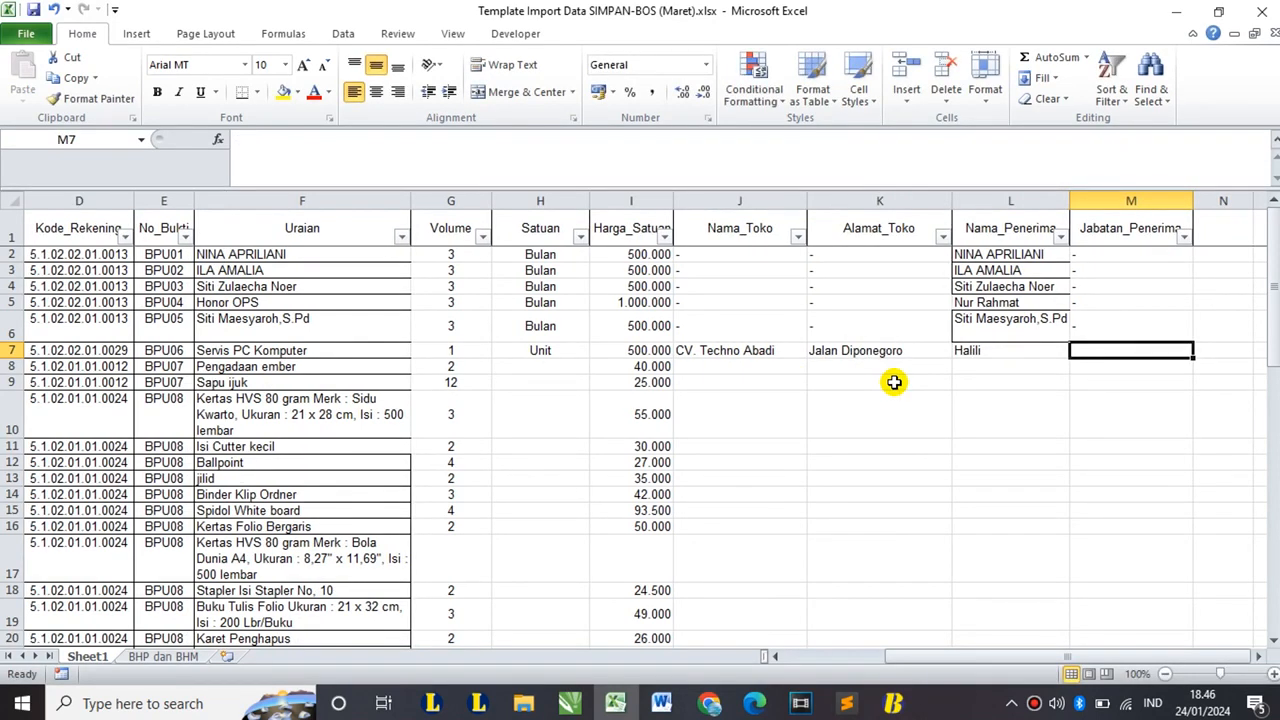
type("Pel")
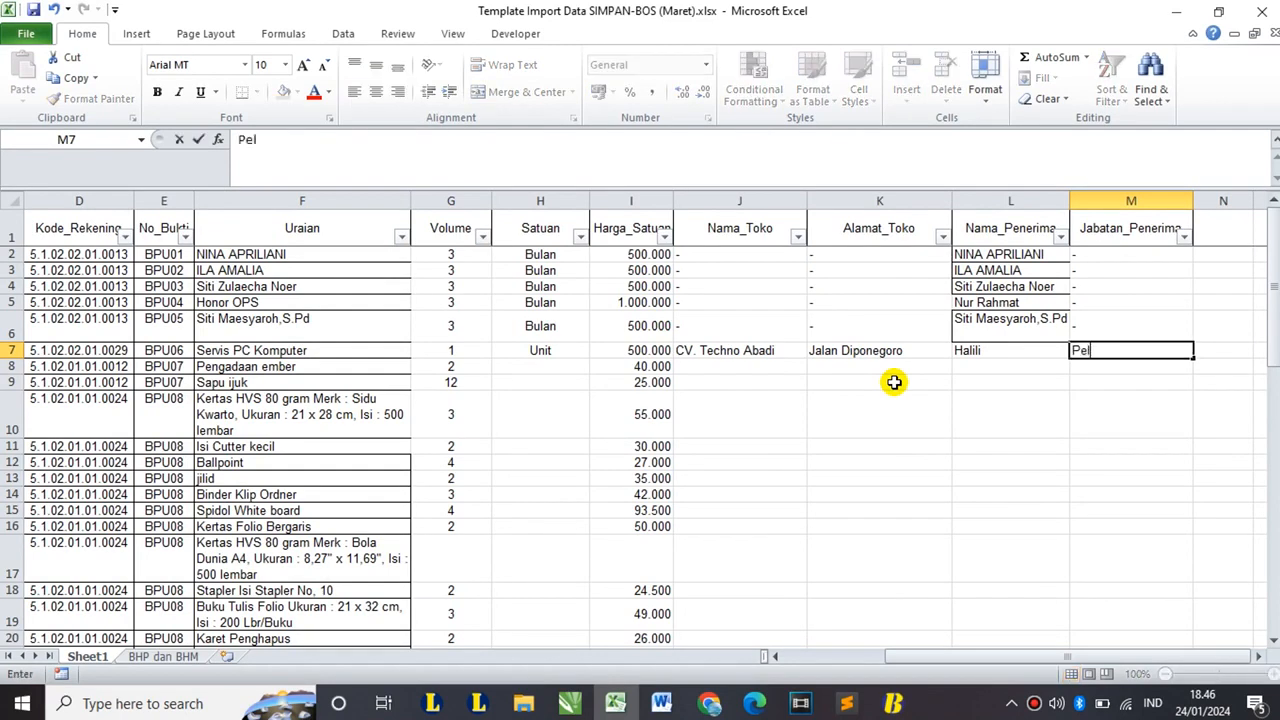
type("milik")
key("Return")
left_click(1110, 346)
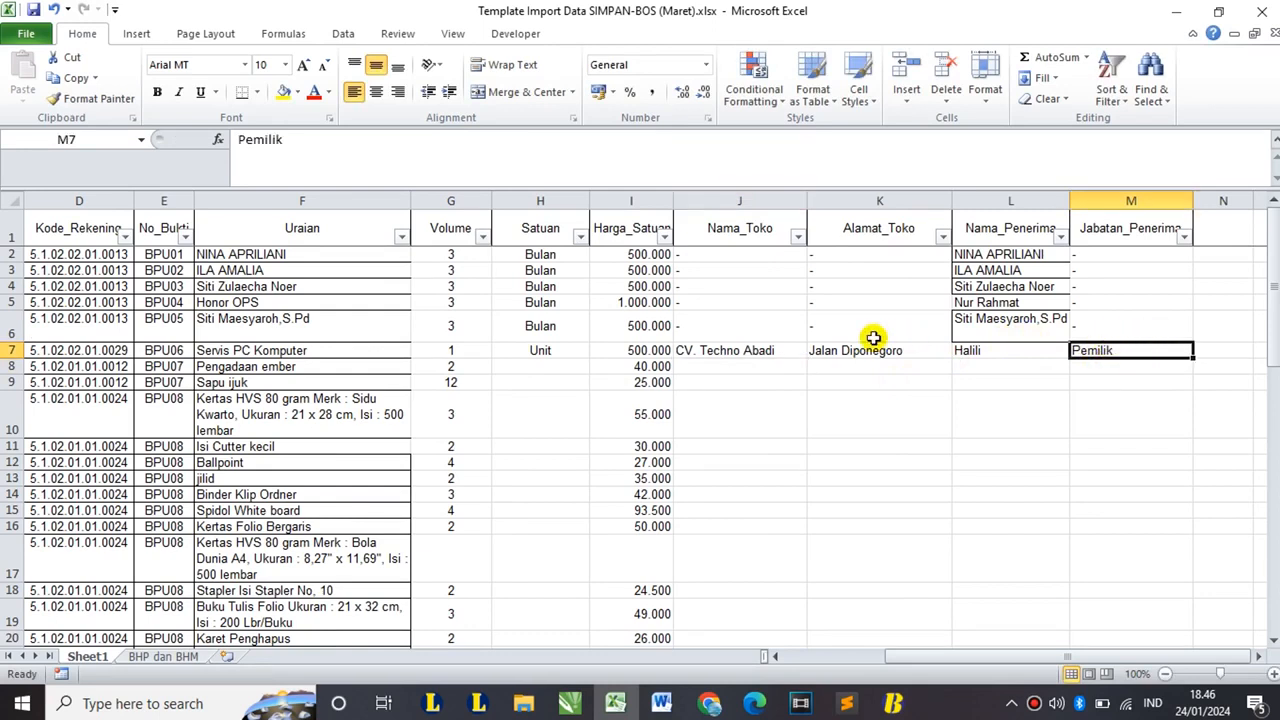
- Scroll across the sheet and select columns J to M, Nama_Toko through Jabatan_Penerima
left_click_drag(980, 662, 928, 662)
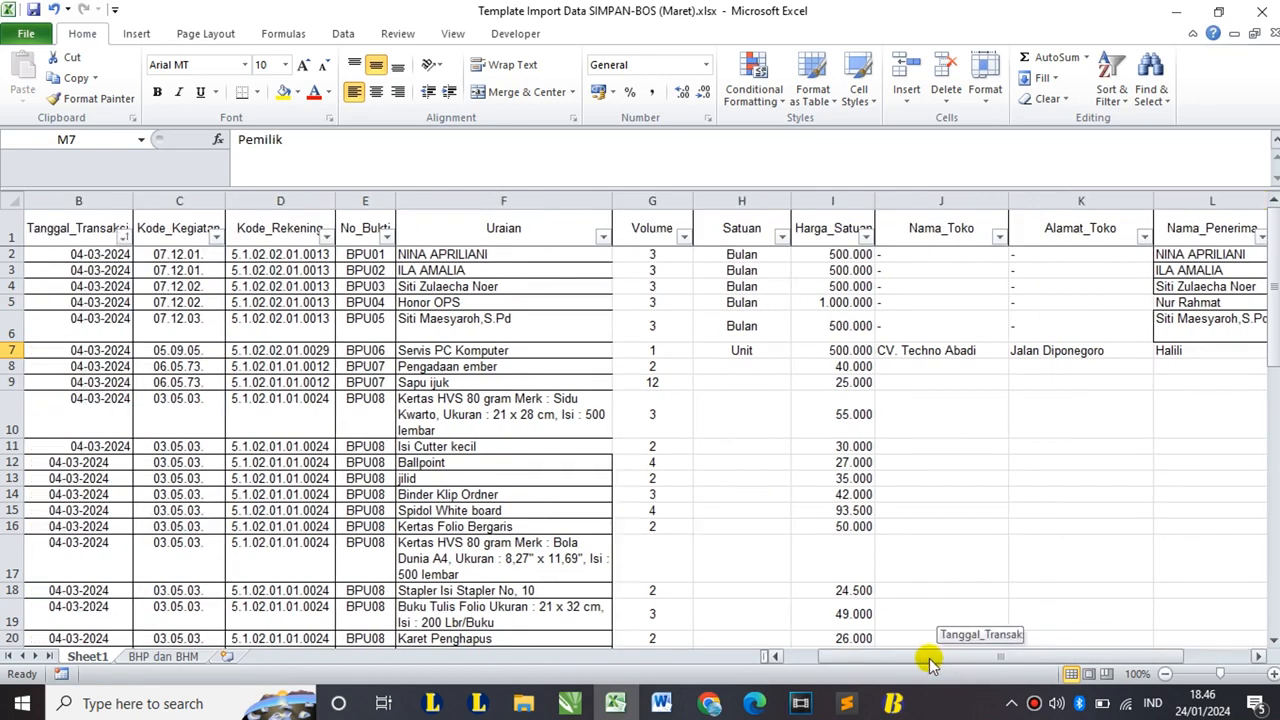
left_click_drag(937, 382, 1172, 562)
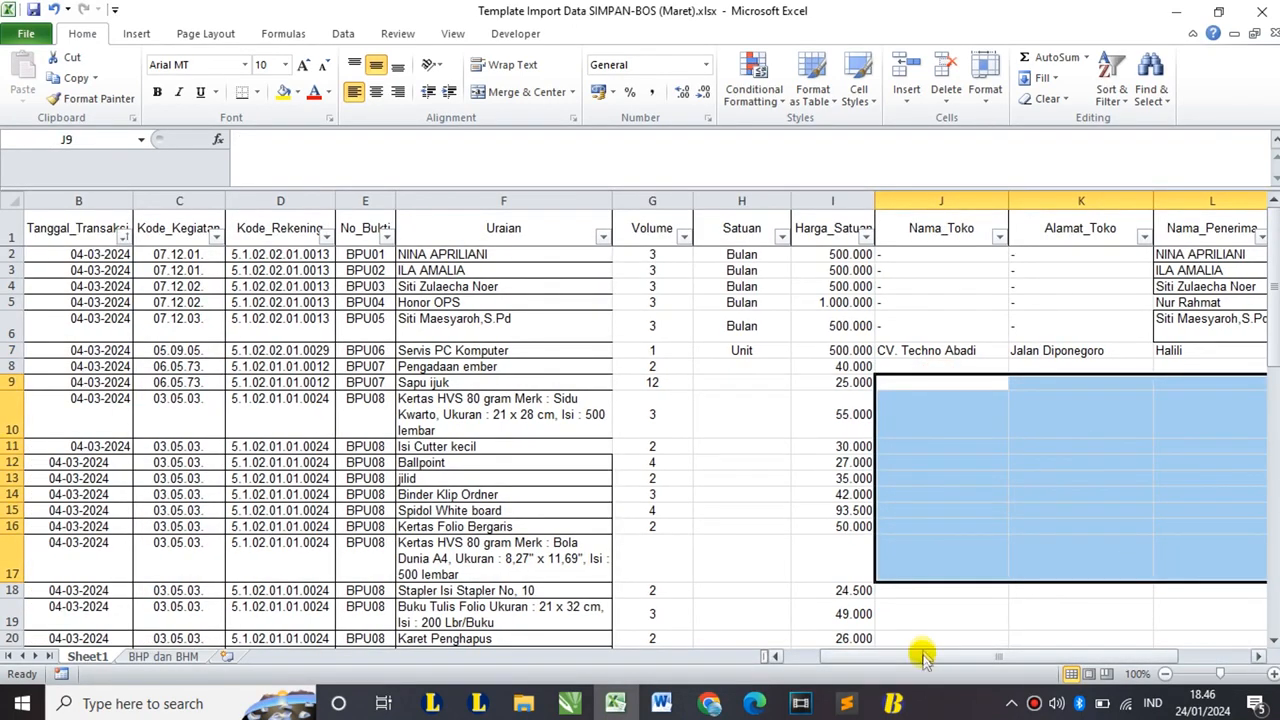
left_click_drag(924, 658, 871, 656)
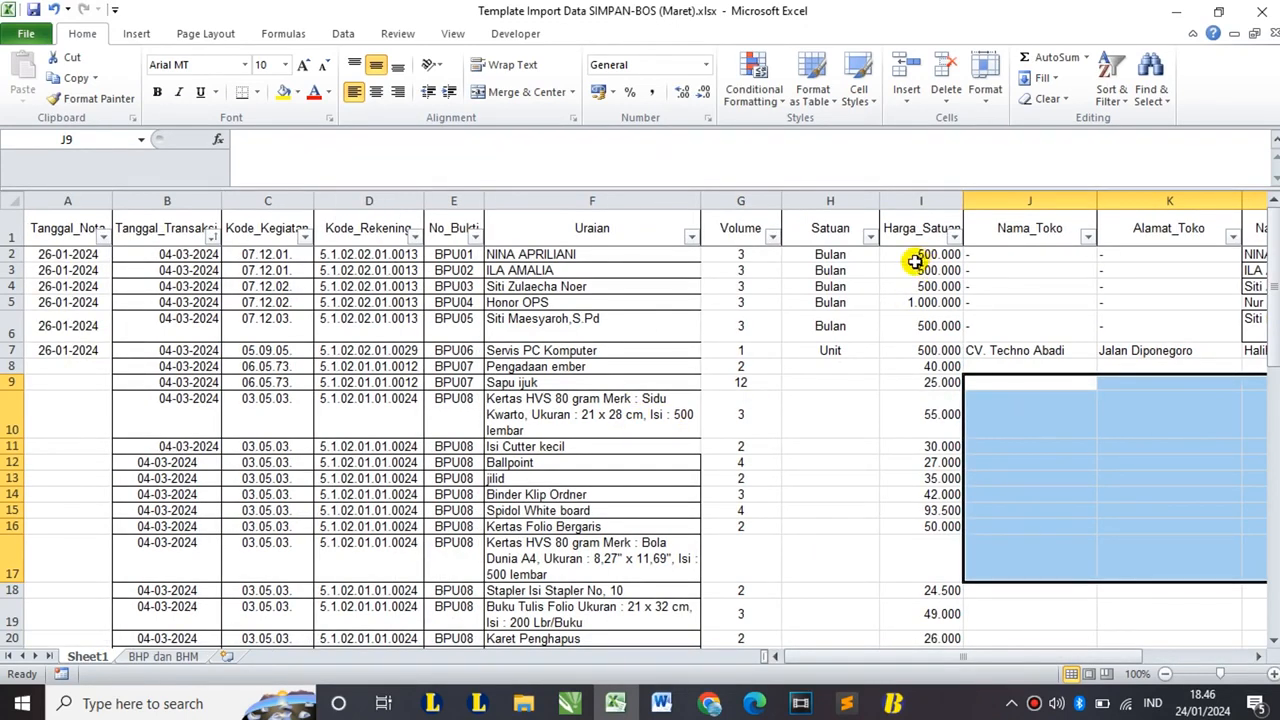
left_click(907, 197)
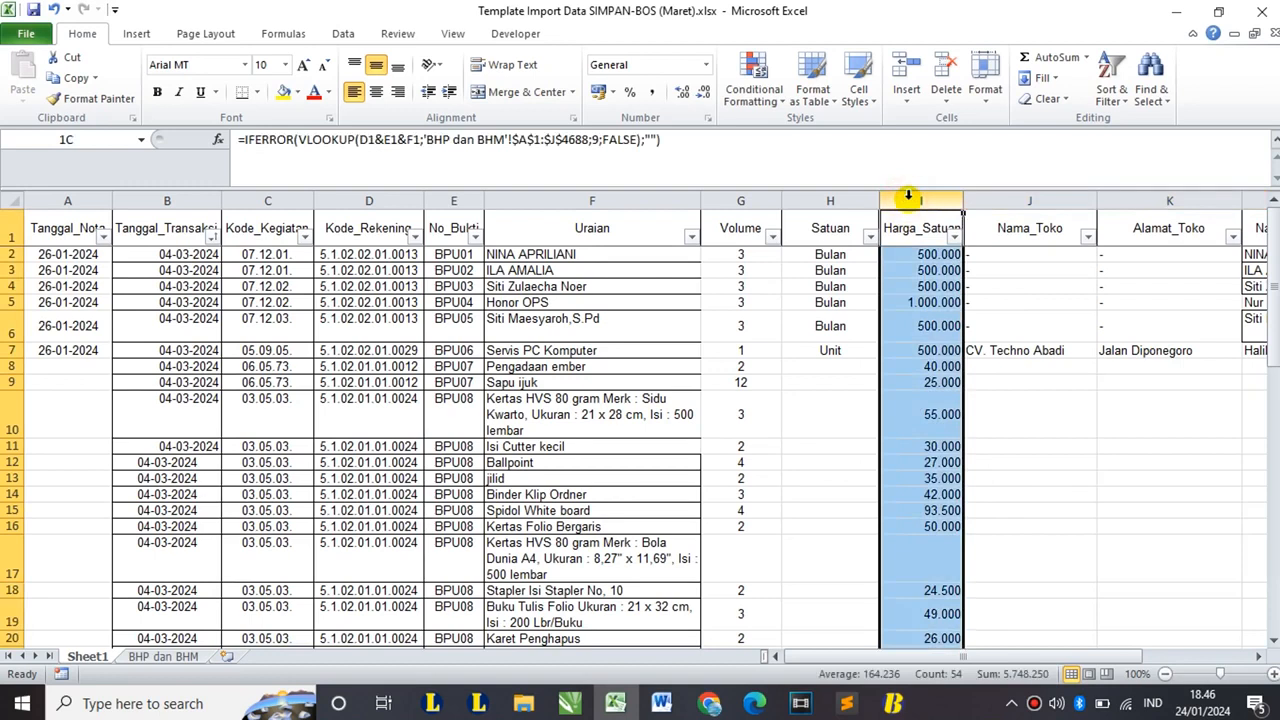
left_click_drag(907, 197, 106, 204)
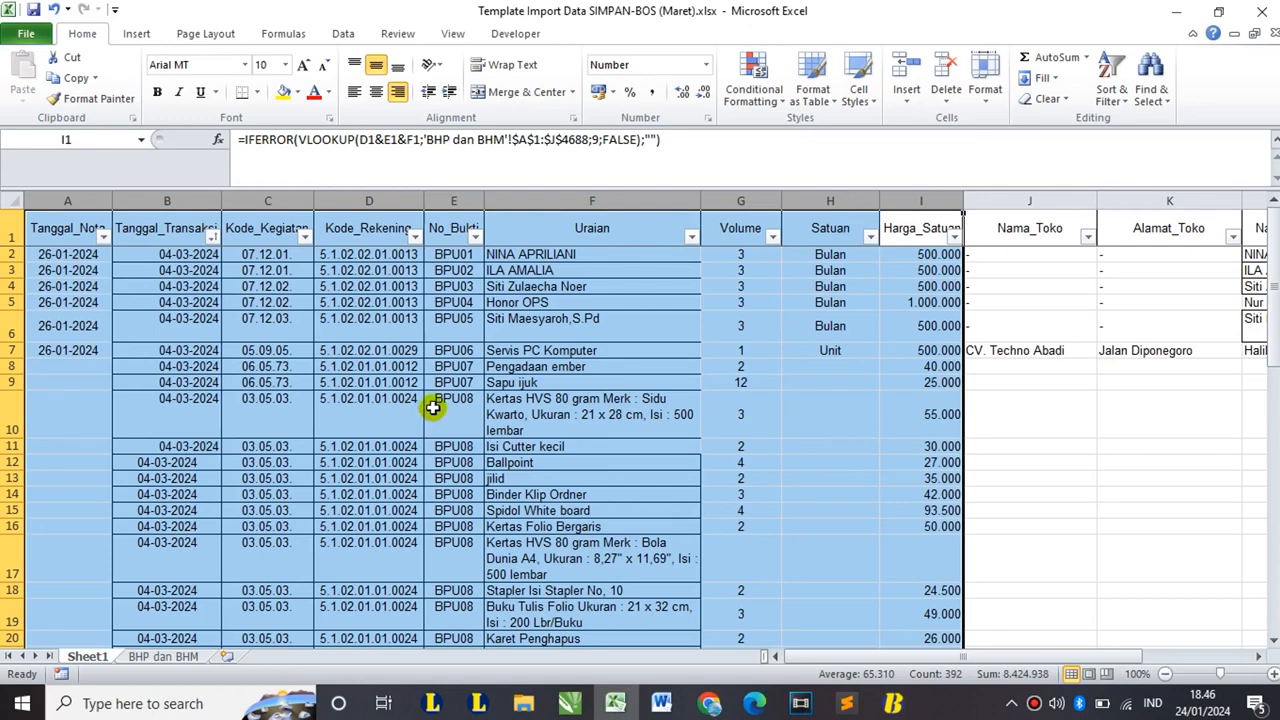
left_click_drag(1014, 657, 1143, 652)
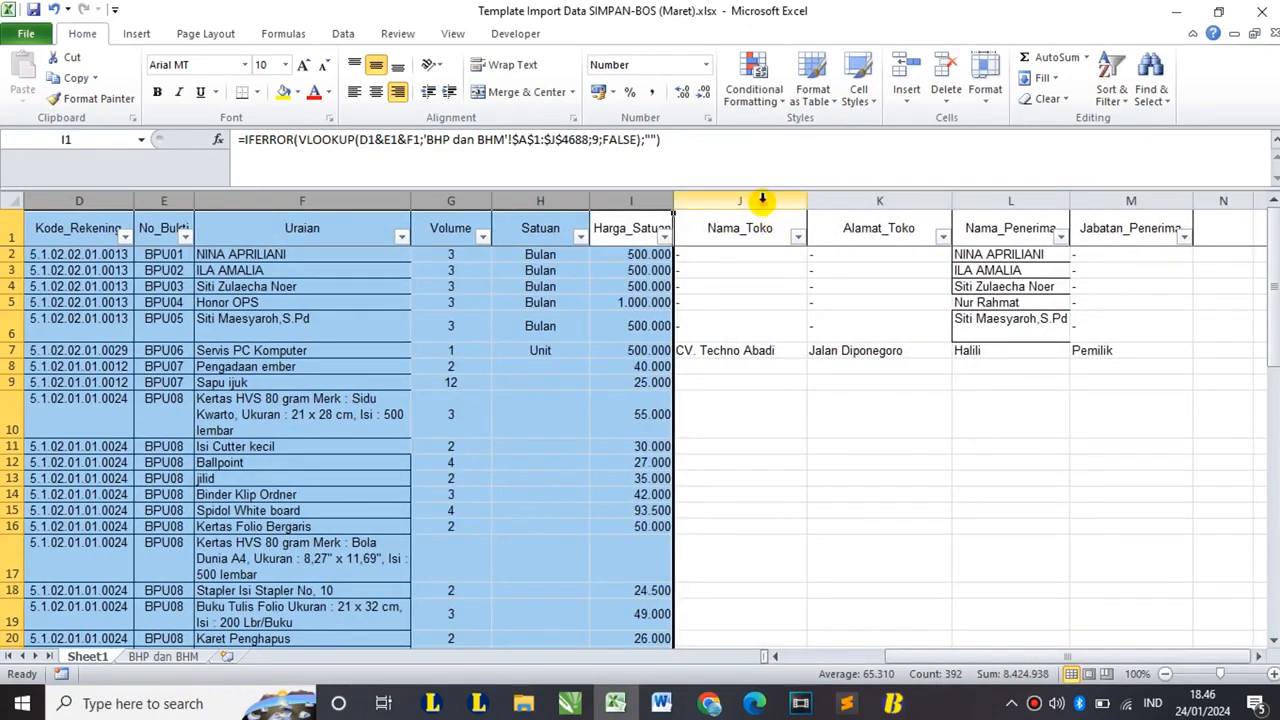
left_click_drag(760, 201, 1108, 192)
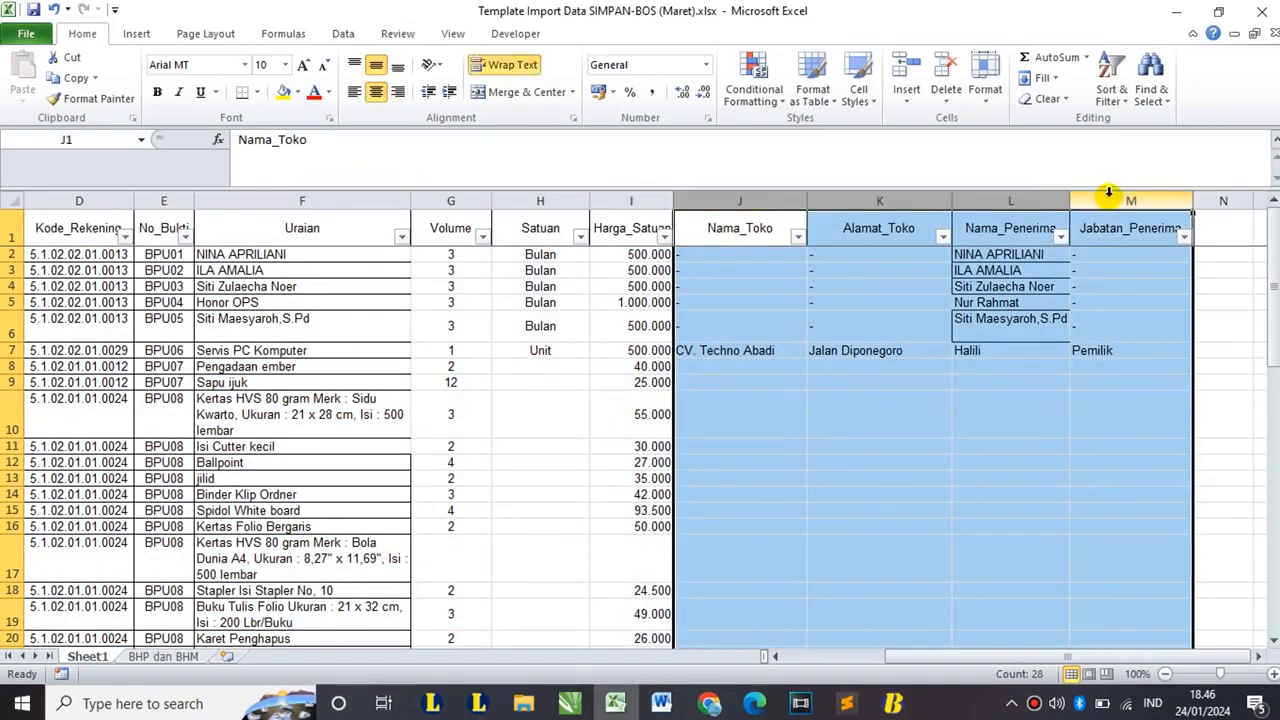
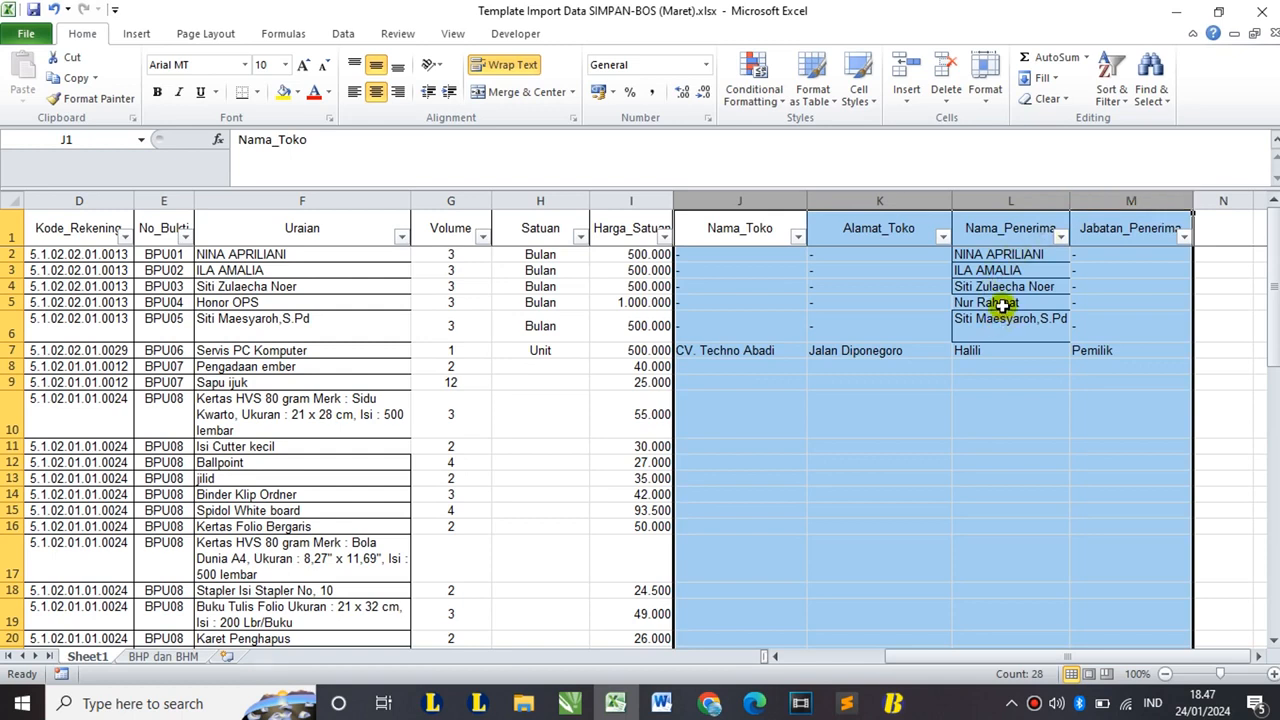
- Scroll back through the template and clear the column J–M selection
left_click_drag(925, 656, 835, 660)
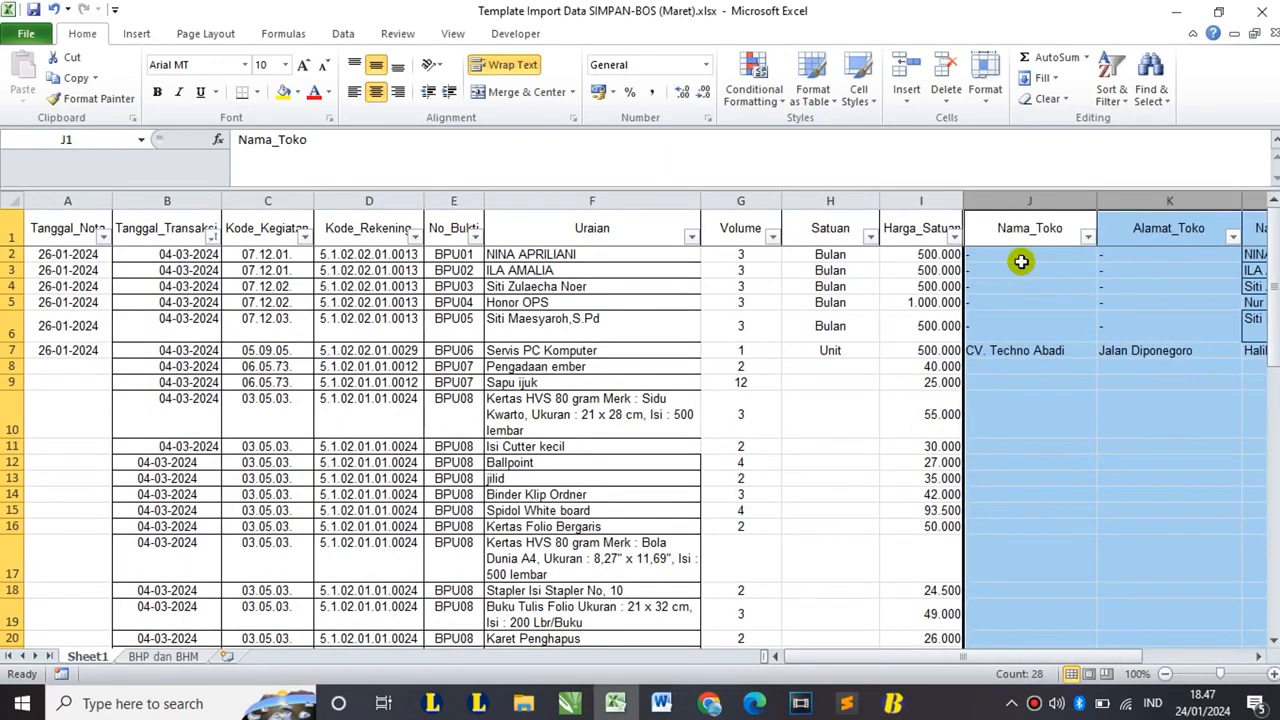
scroll(1021, 261, "down", 1, "ctrl")
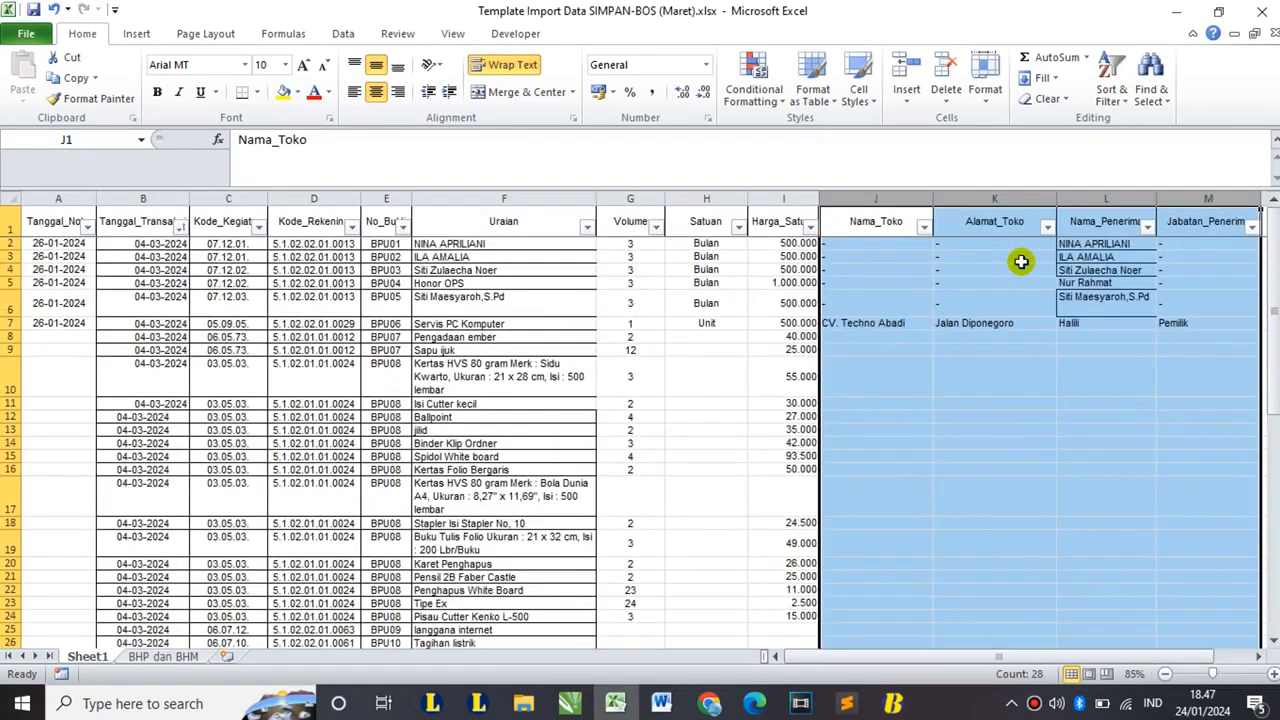
left_click(763, 384)
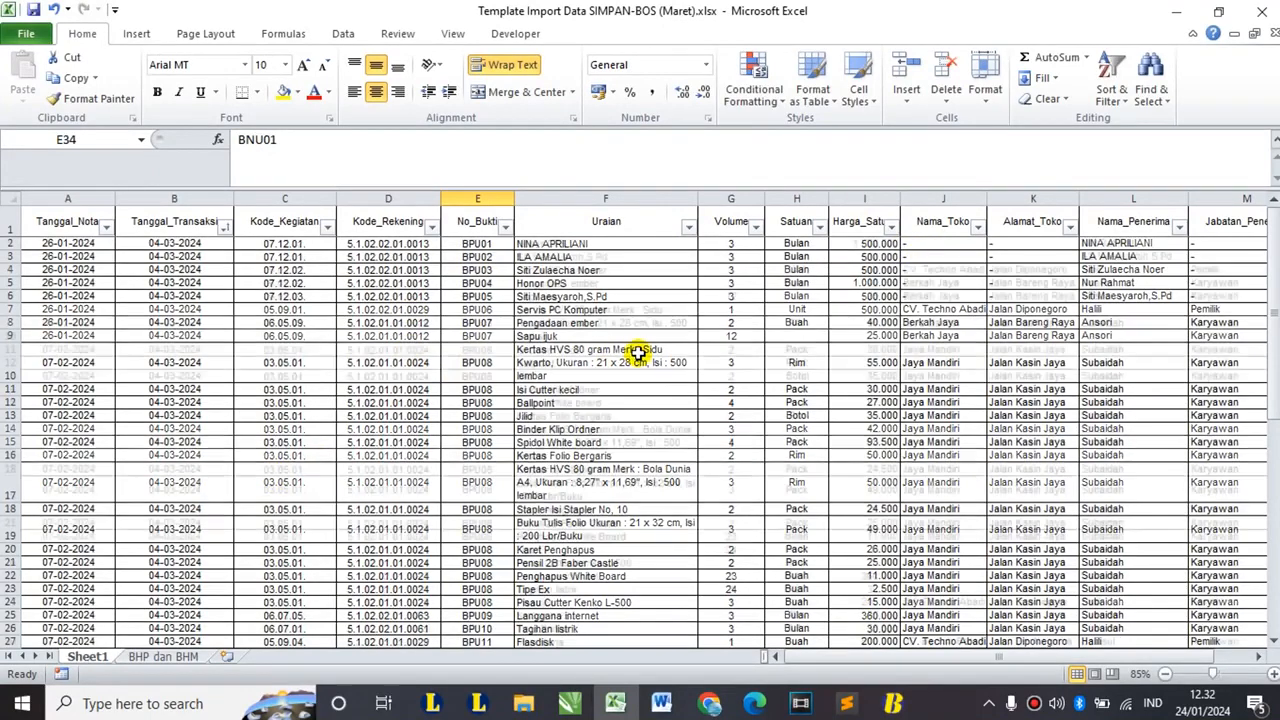
- Review the filled columns A–I and J–M of the March template, then bring SIMPAN-BOS forward
scroll(640, 350, "down", 4)
scroll(638, 352, "up", 4)
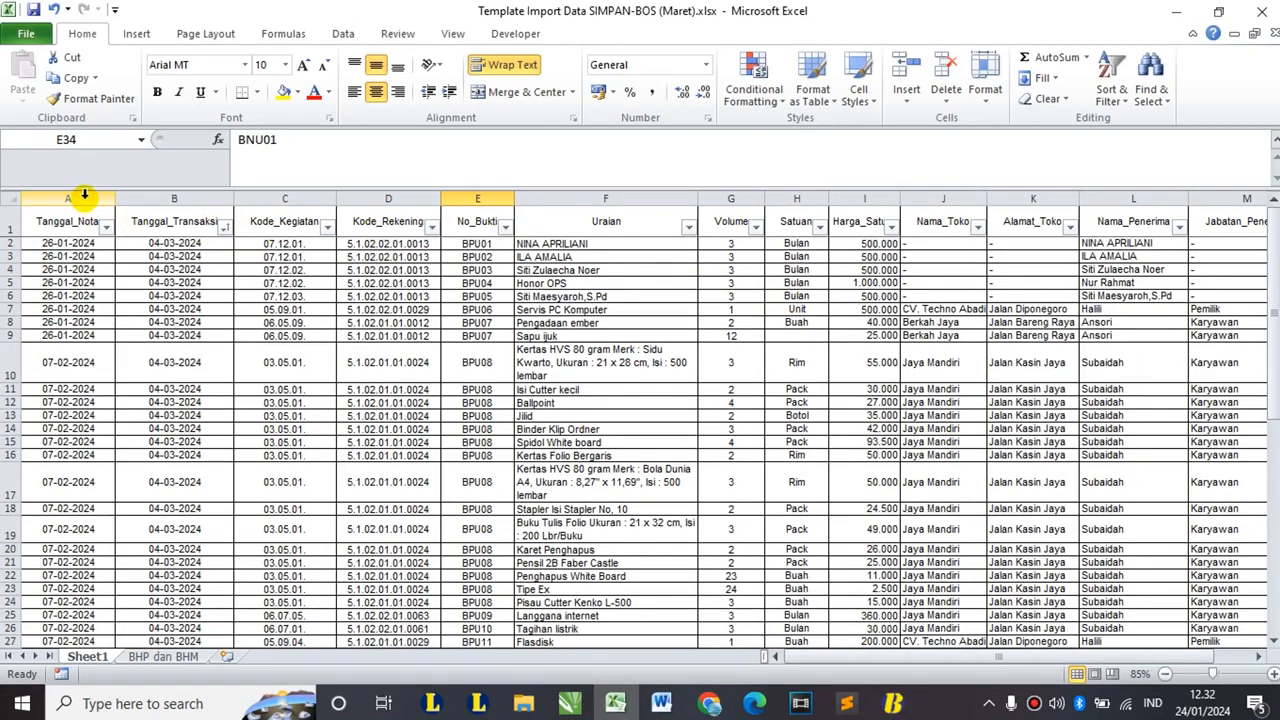
left_click_drag(86, 198, 863, 191)
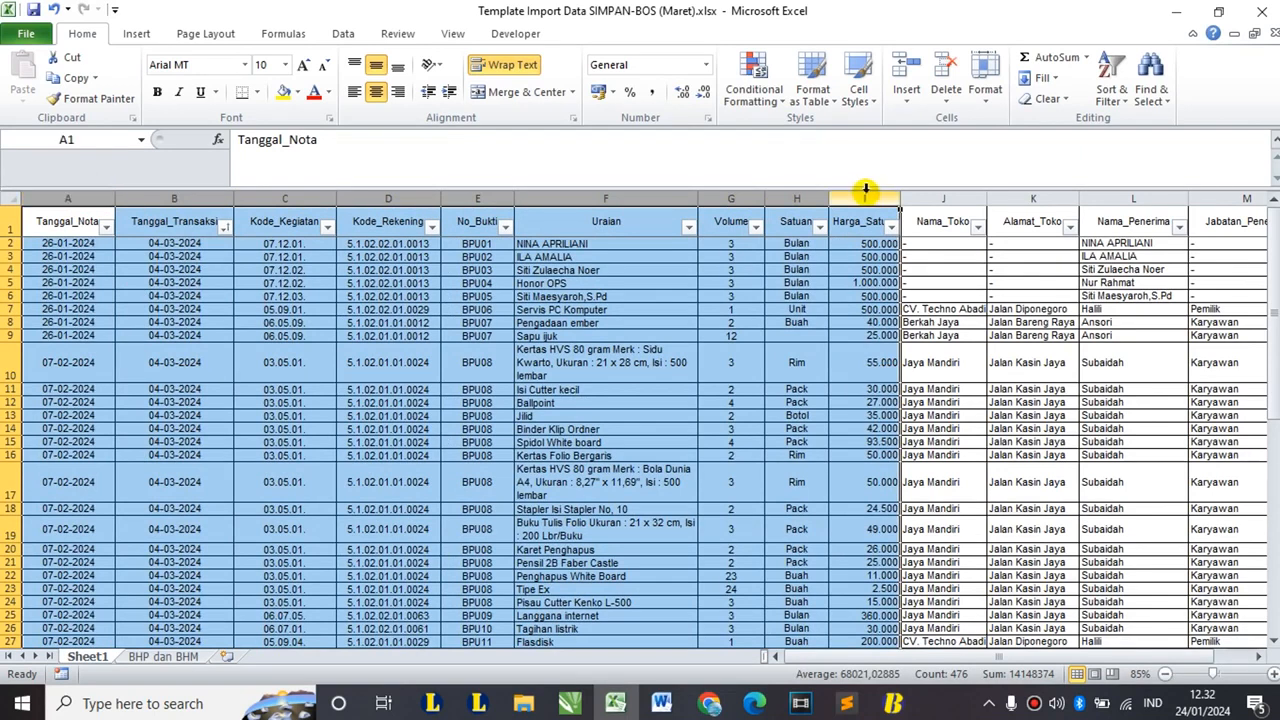
left_click(946, 196)
left_click_drag(948, 198, 1214, 194)
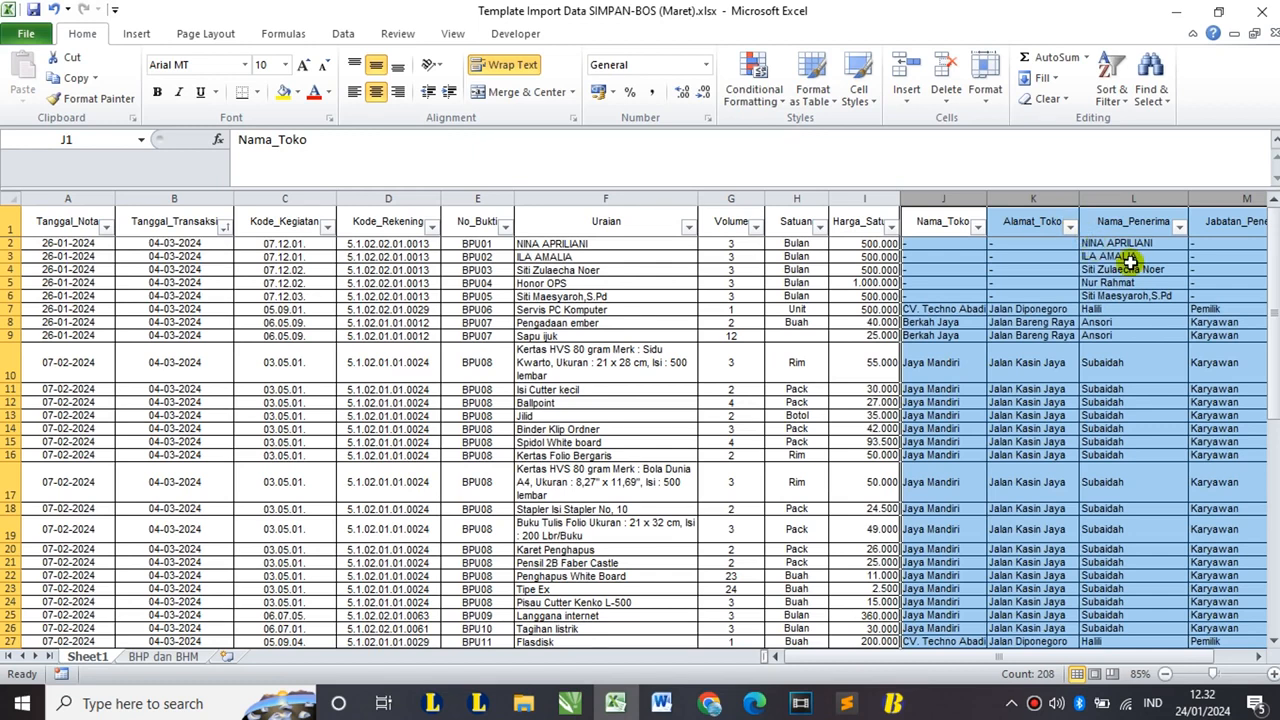
left_click(820, 309)
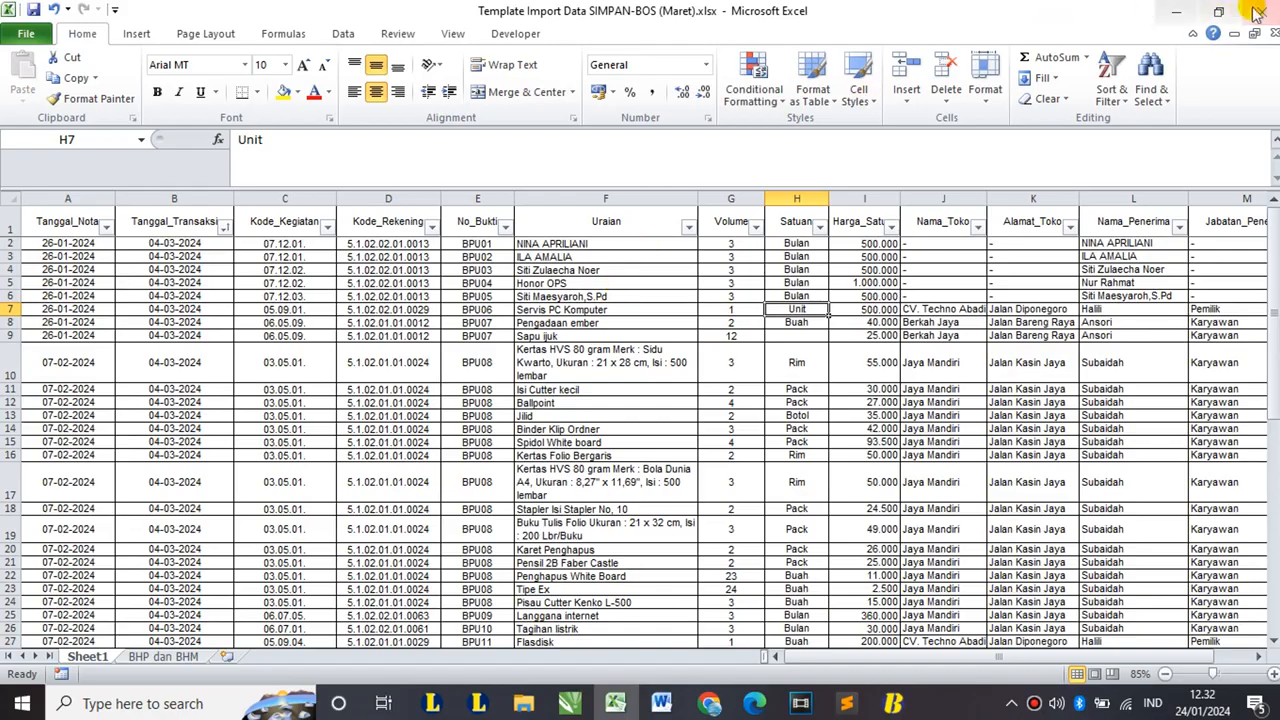
left_click(893, 703)
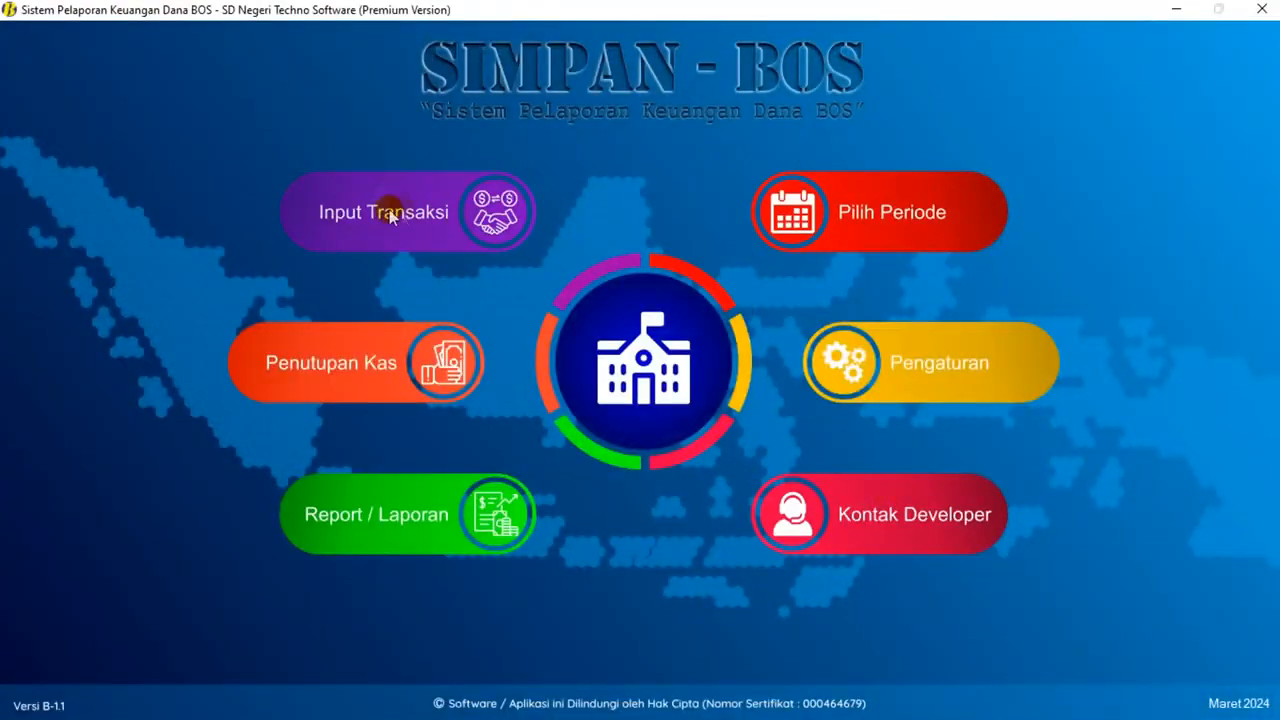
- Import the (Maret).xlsx template via Import Transaksi using Menambah Transaksi Baru
left_click(430, 232)
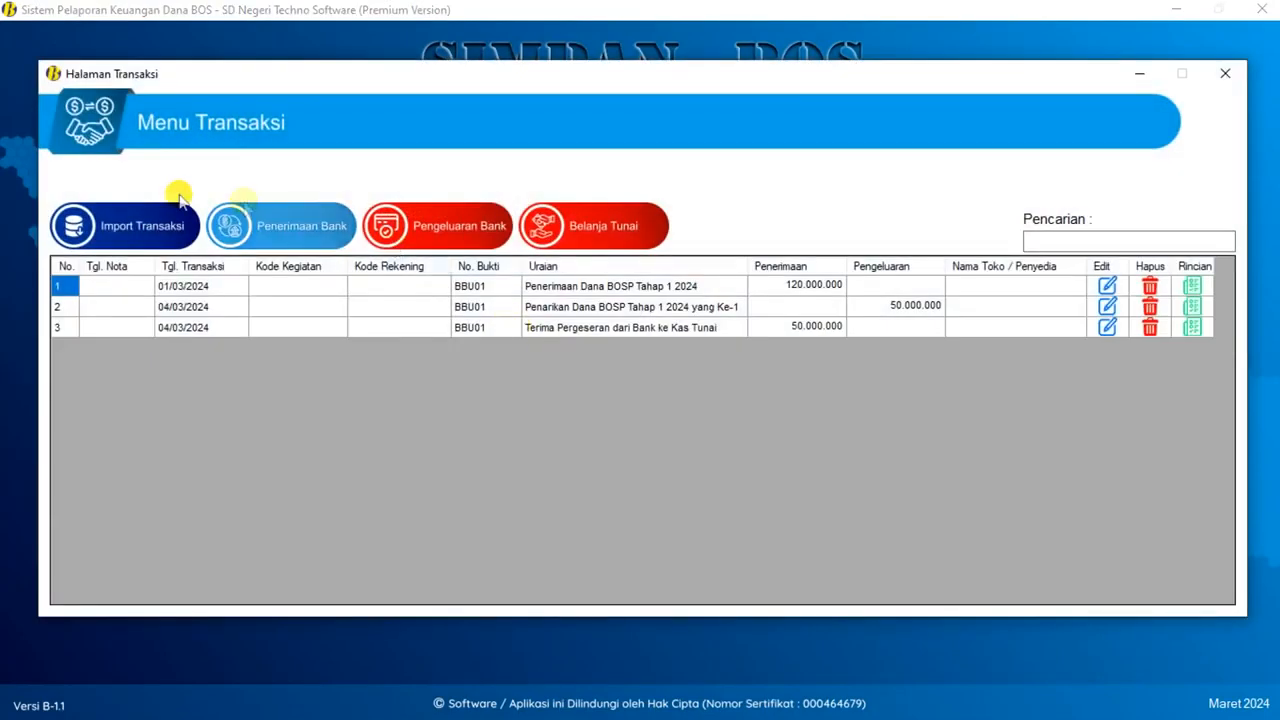
left_click(146, 228)
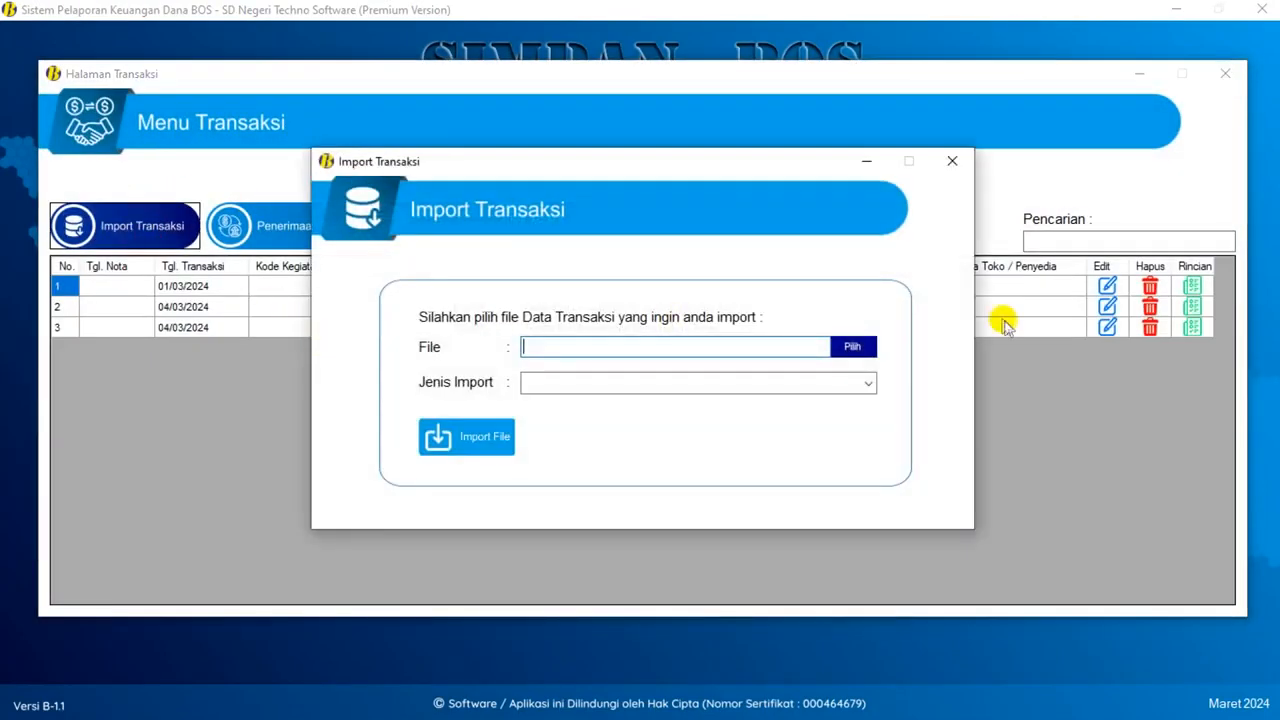
left_click(850, 345)
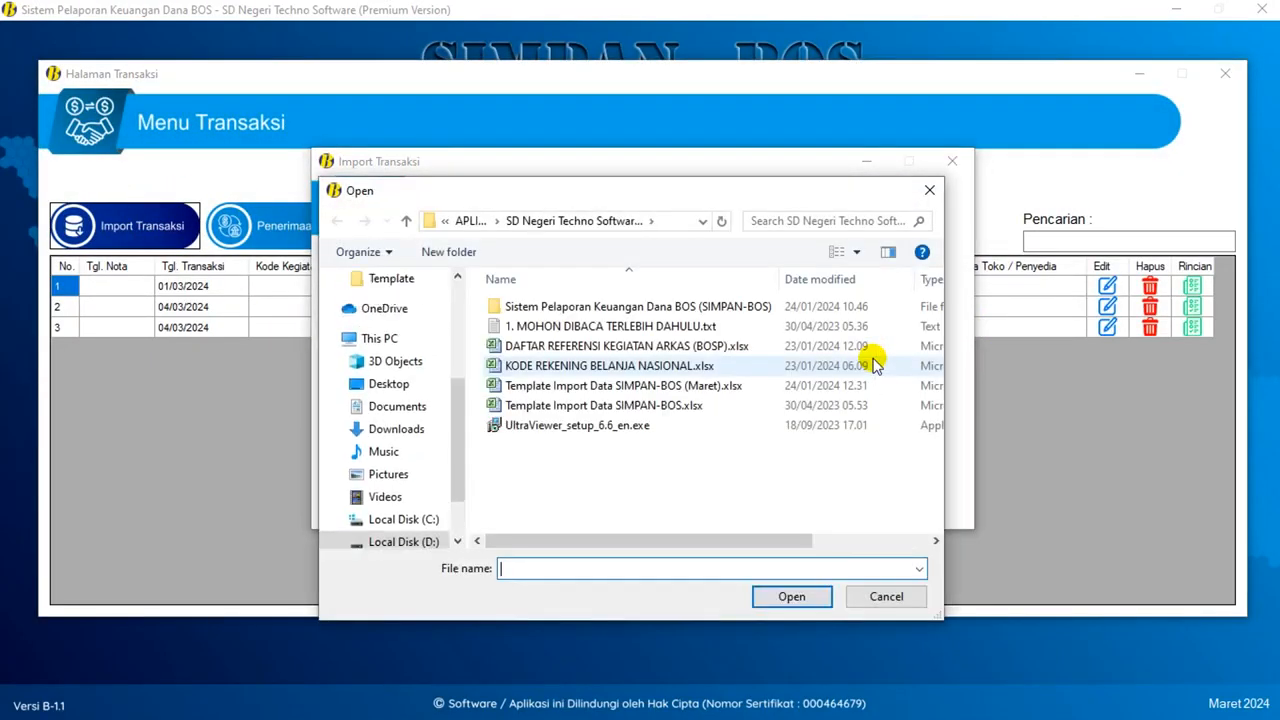
double_click(709, 390)
left_click(869, 384)
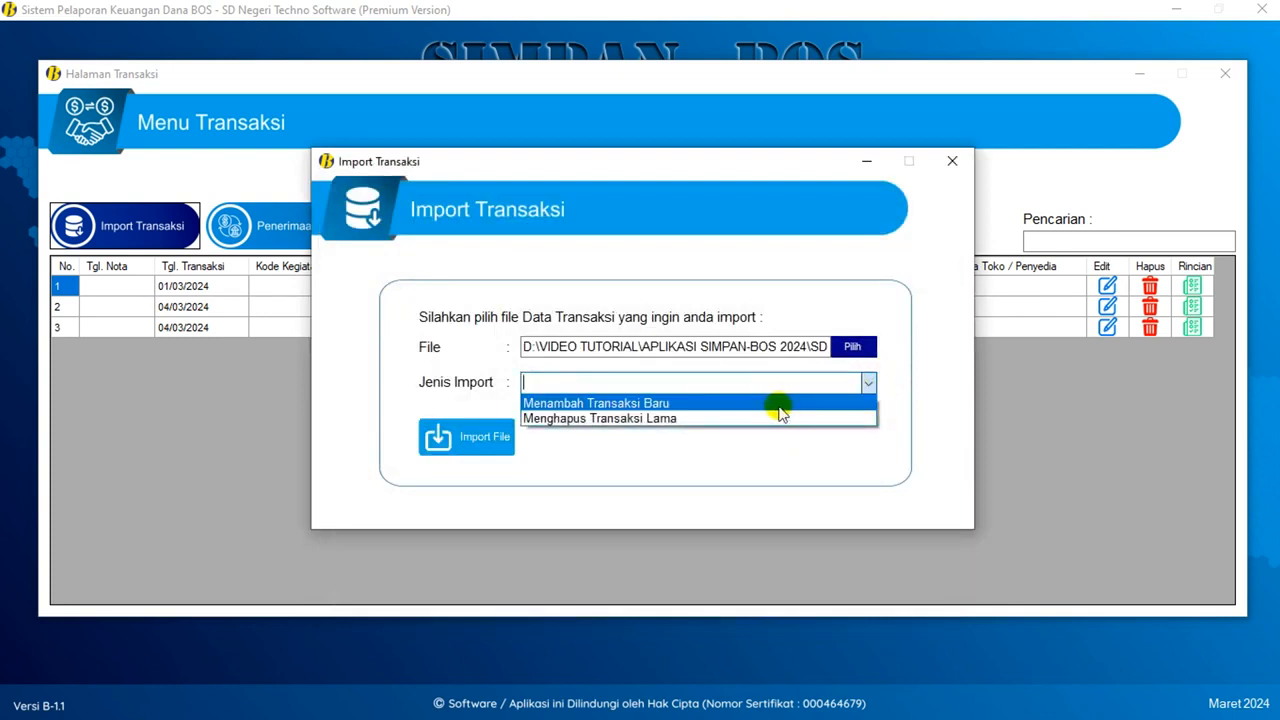
left_click(650, 404)
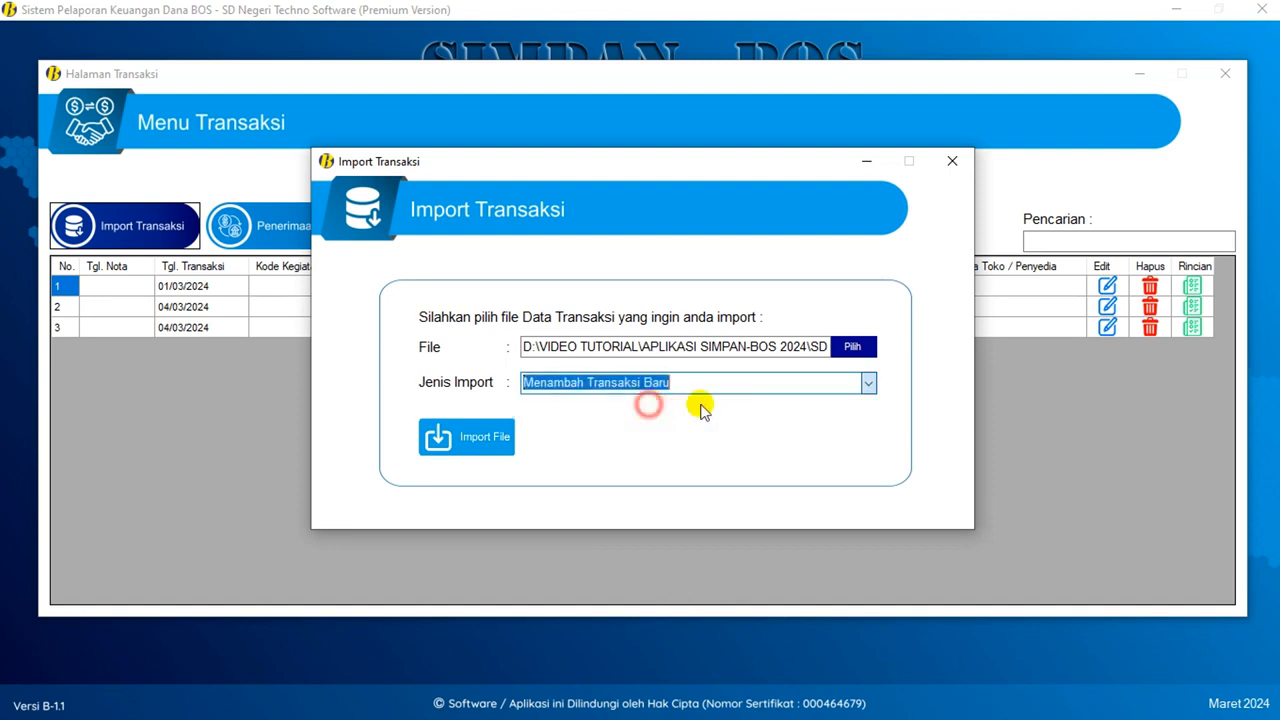
left_click(488, 436)
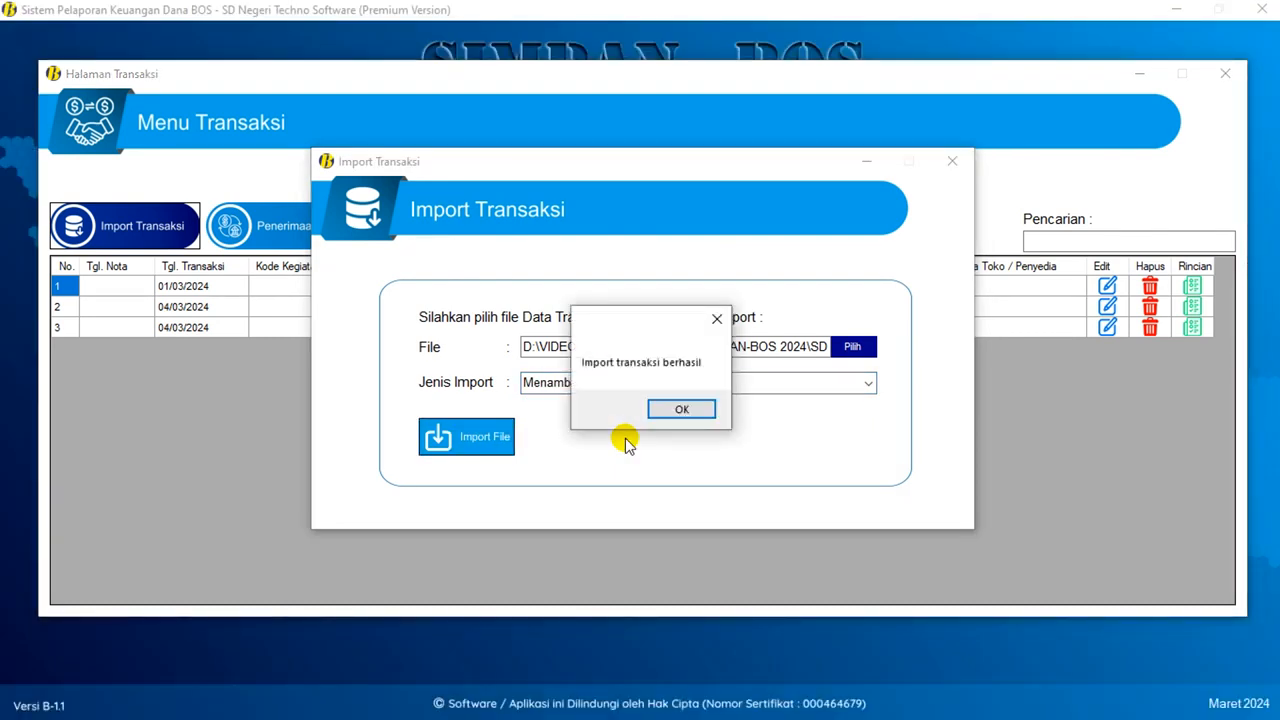
left_click(666, 409)
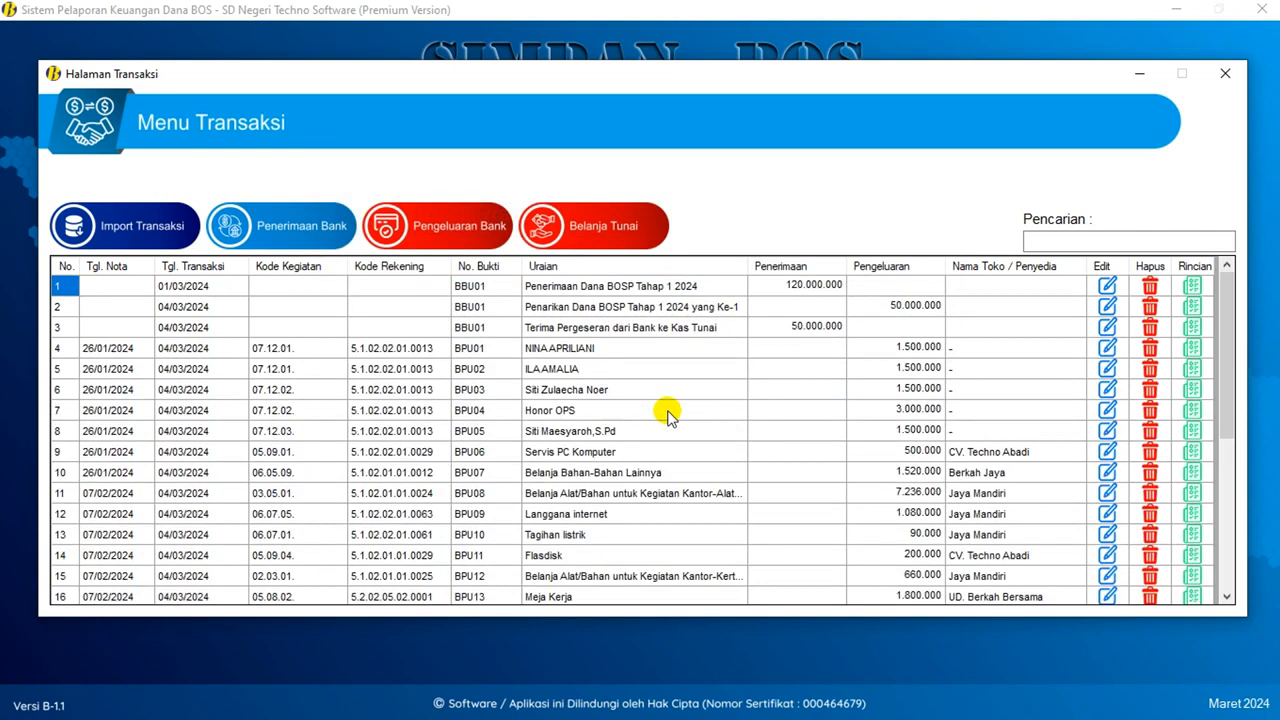
- Scroll through the imported transactions, checking the BPU01, BNU01 and BNU03 entries
scroll(666, 412, "down", 5)
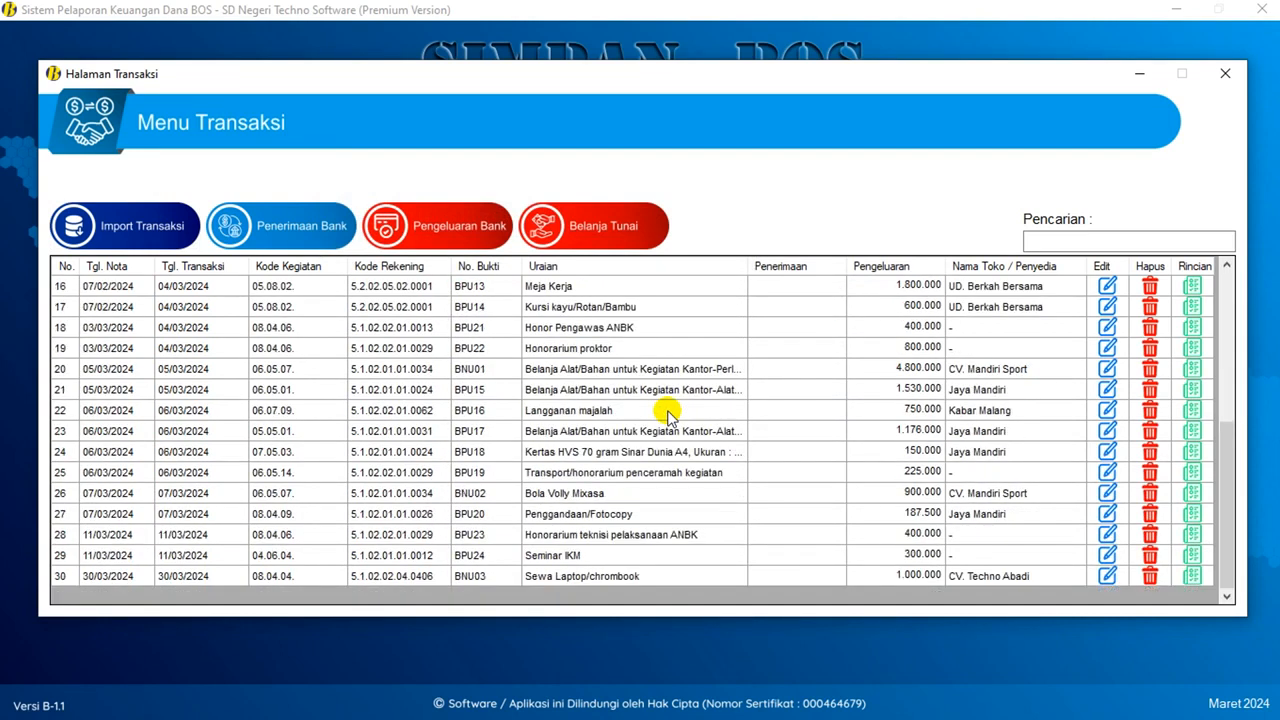
scroll(666, 412, "up", 5)
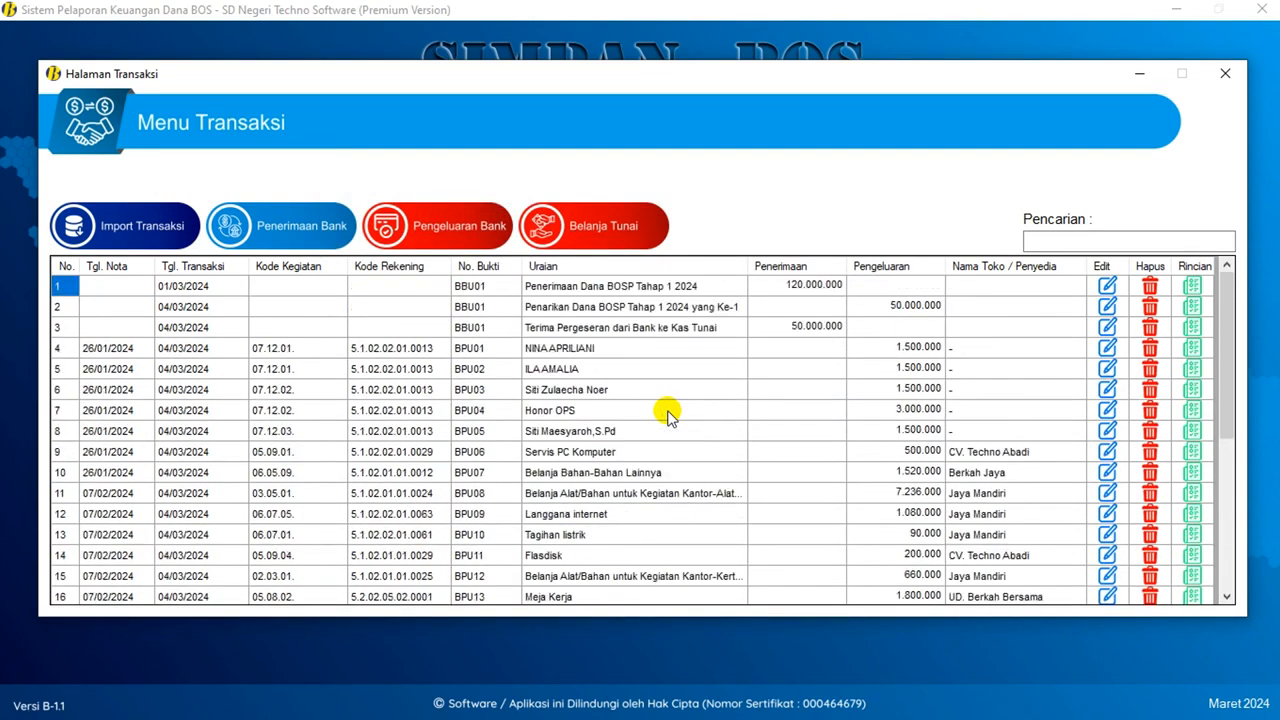
left_click(504, 349)
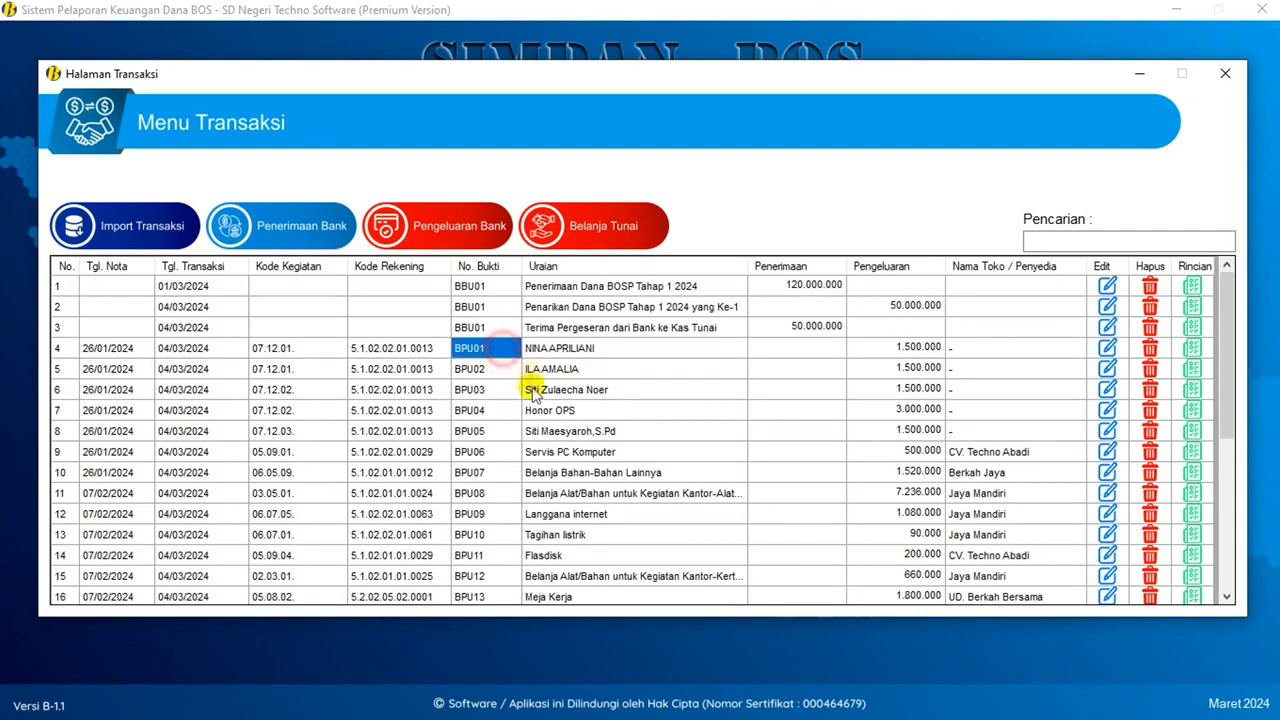
scroll(530, 386, "down", 5)
left_click(497, 370)
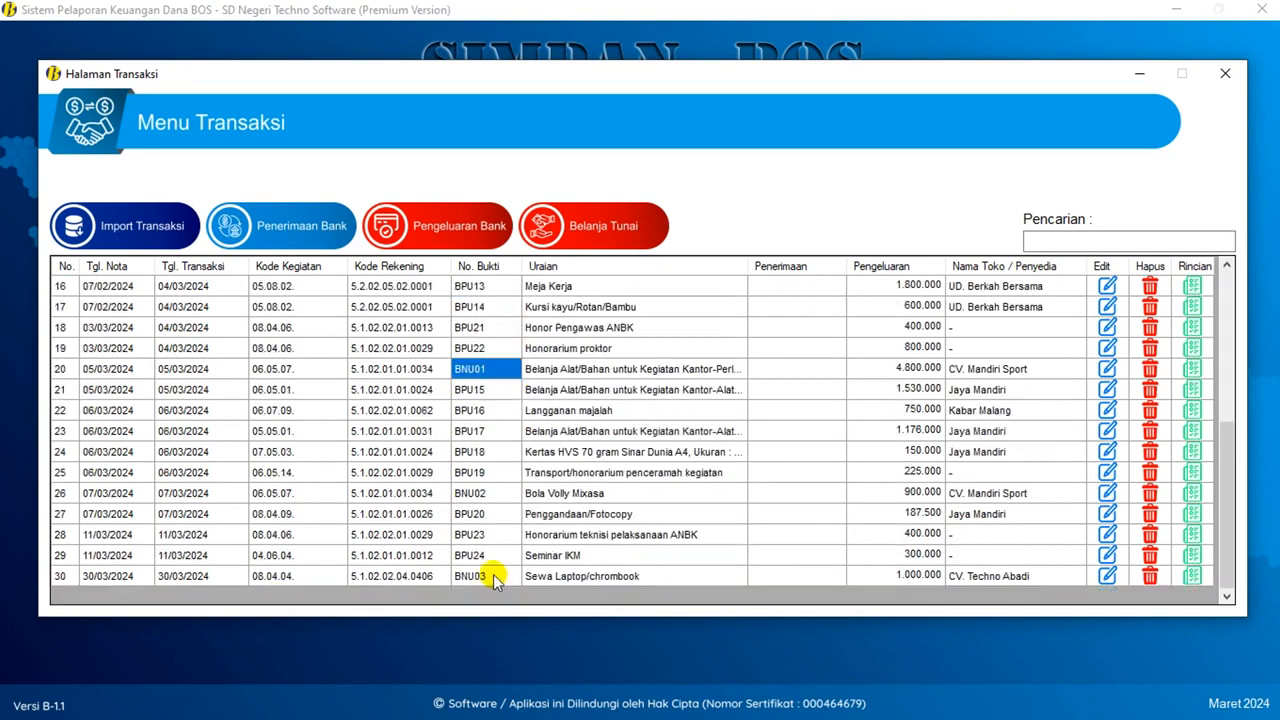
left_click(497, 578)
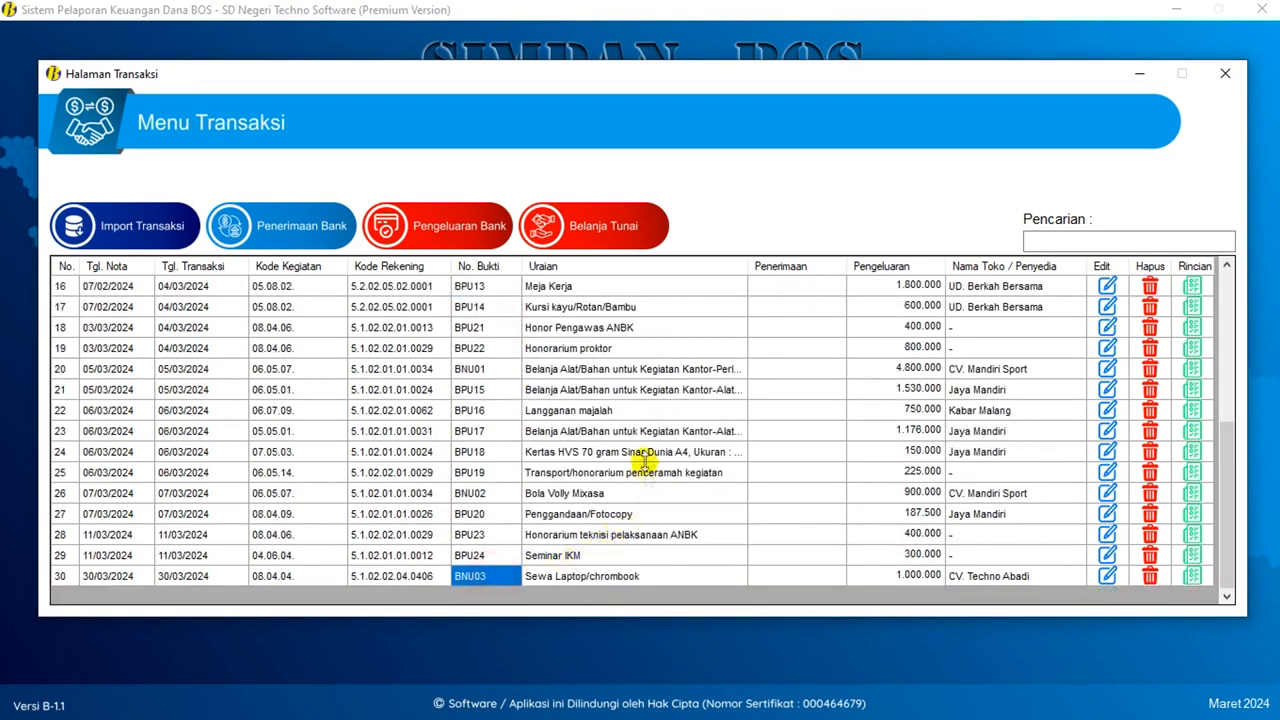
scroll(648, 452, "up", 3)
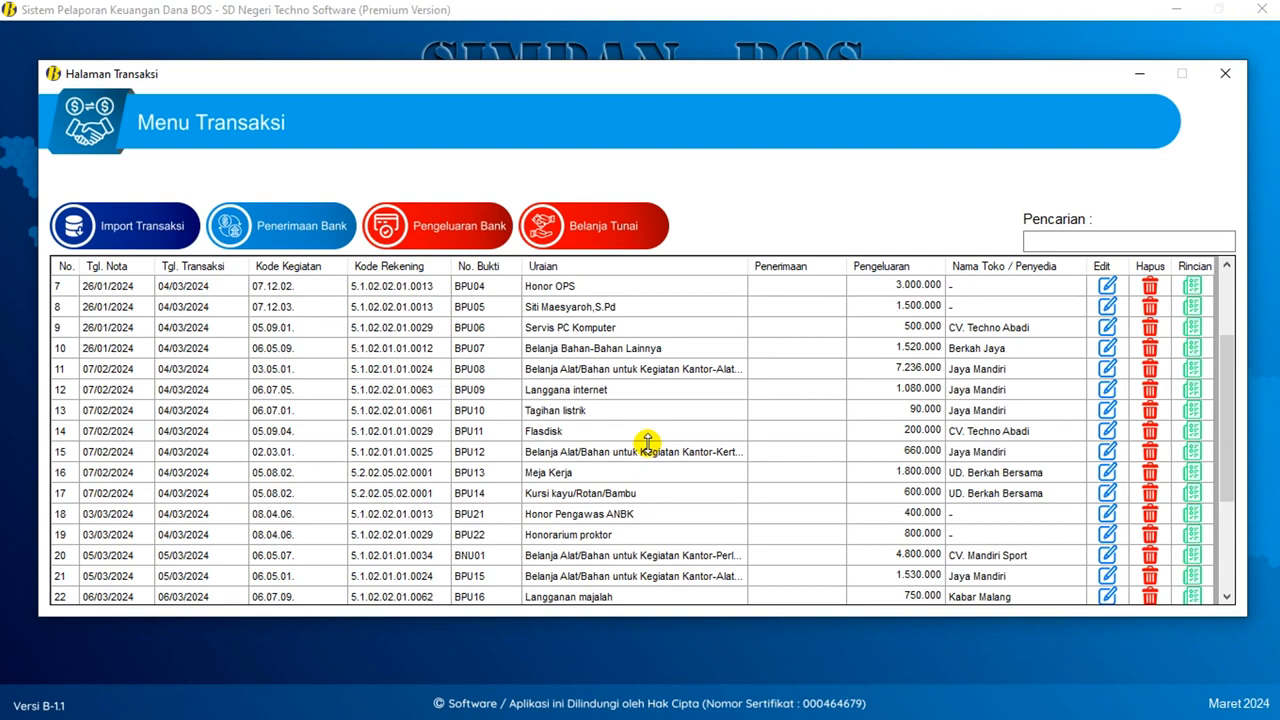
- Open the row 16 Meja Kerja purchase for editing
left_click(600, 477)
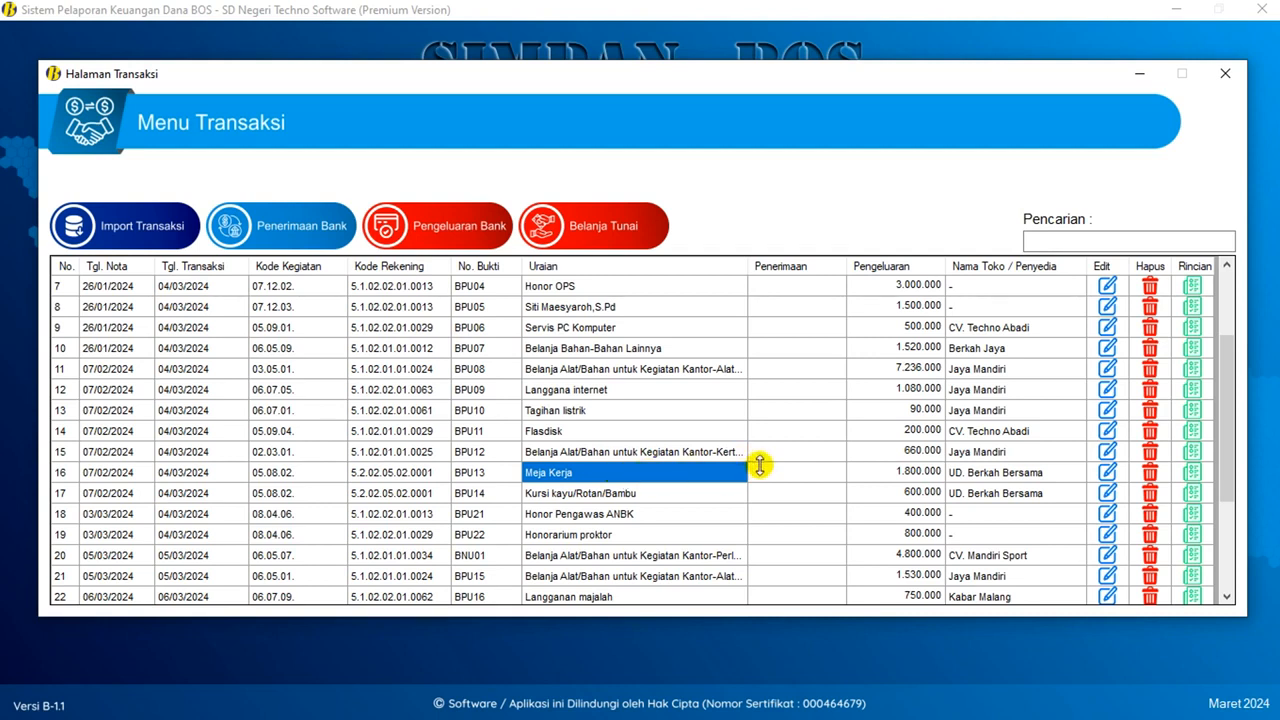
left_click(70, 474)
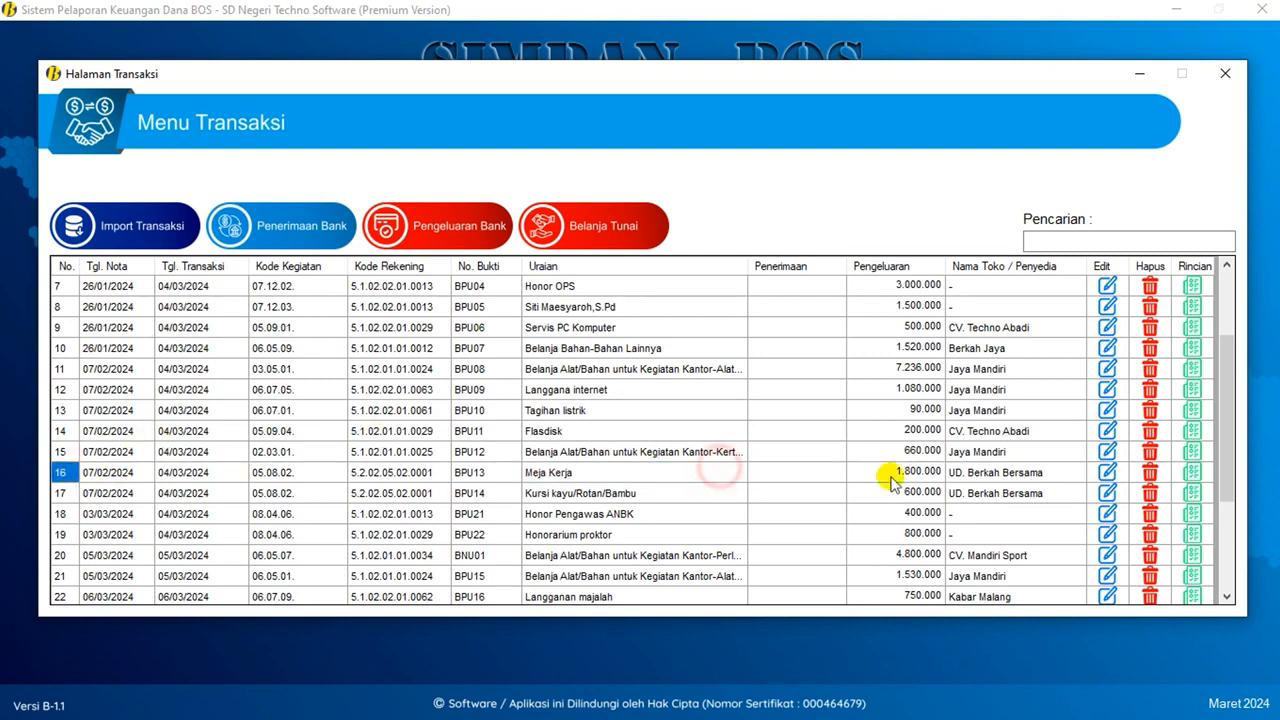
left_click(711, 477)
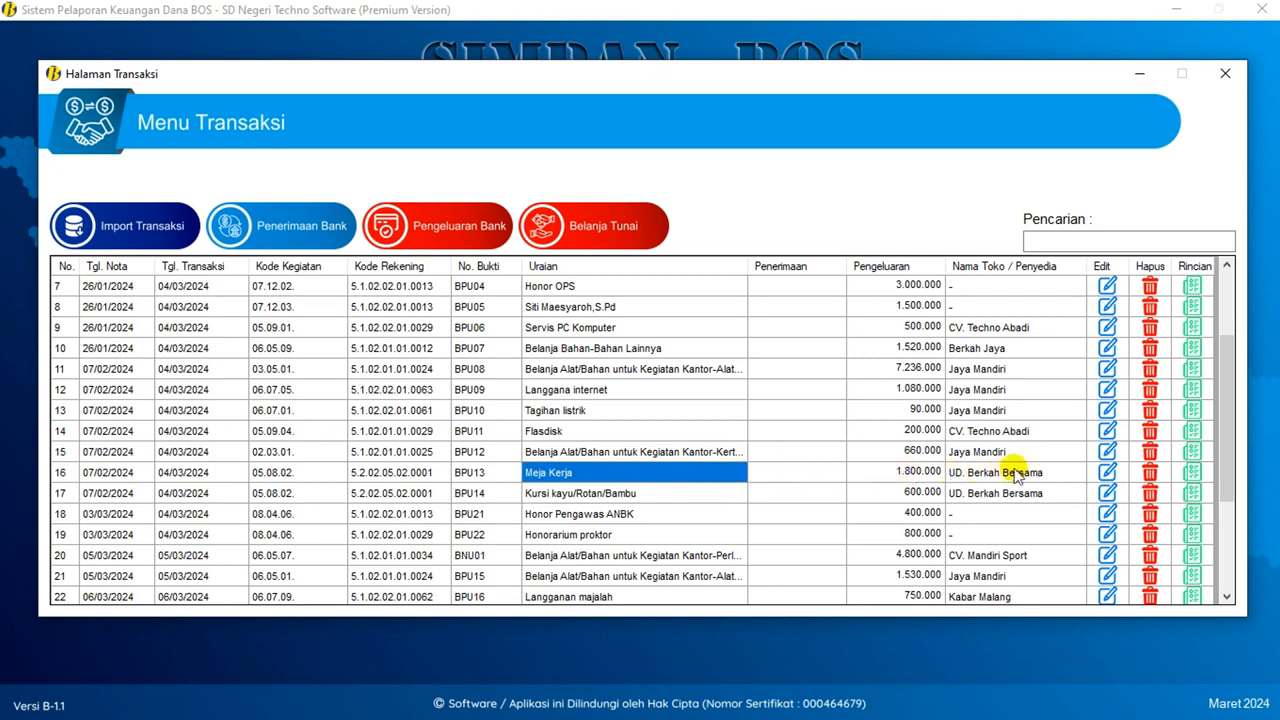
left_click(1107, 475)
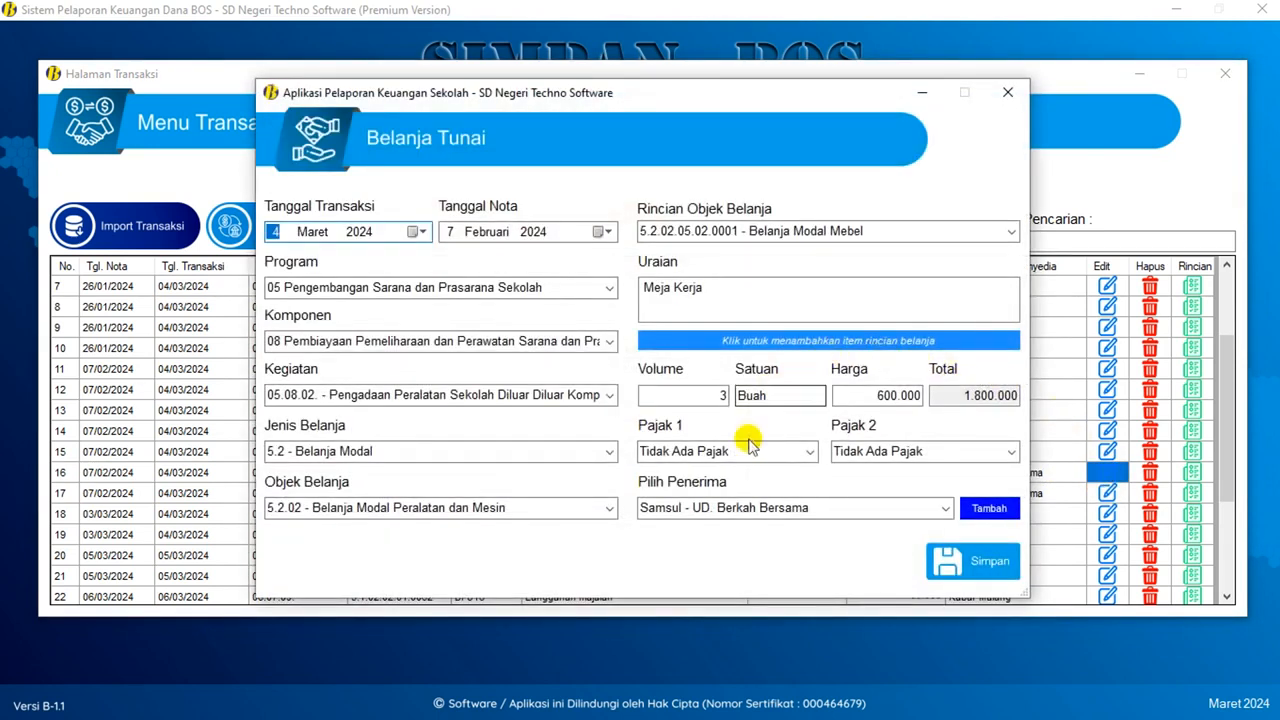
- Set Meja Kerja's Pajak 1 to PPN (11%), Pajak 2 to Tidak Ada Pajak, and save
left_click(806, 450)
left_click(808, 450)
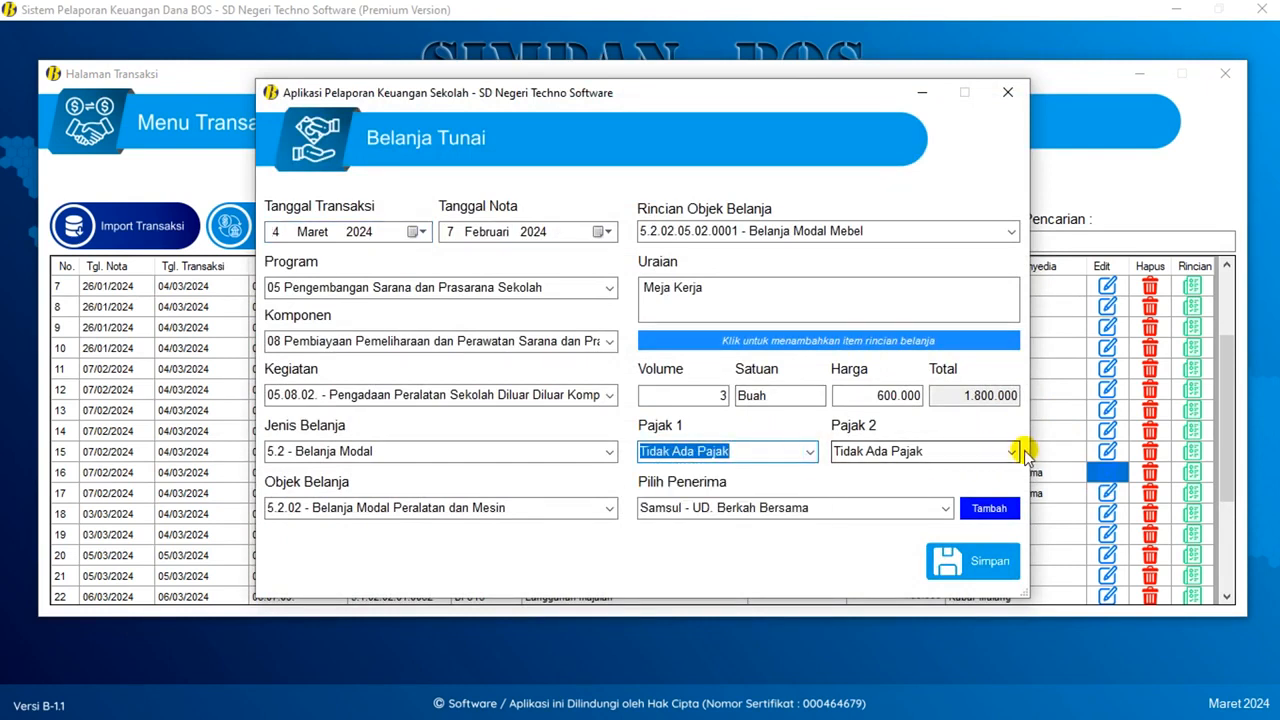
left_click(1020, 450)
left_click(1014, 450)
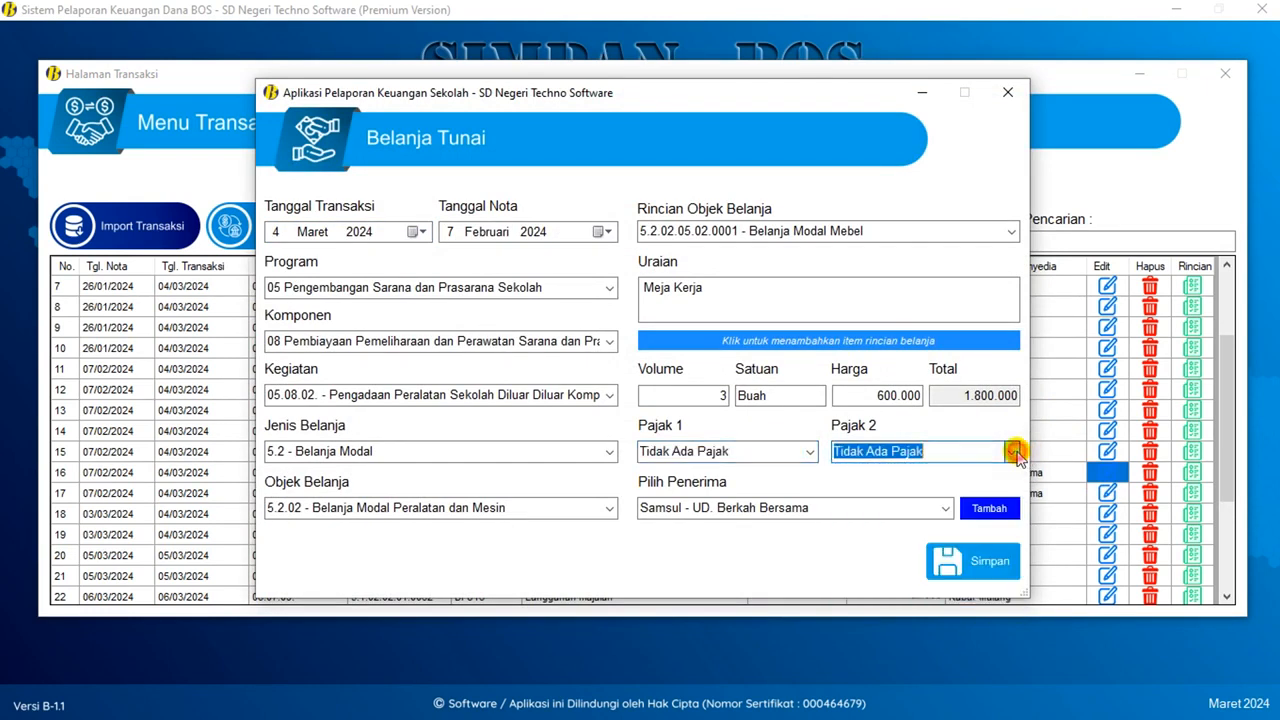
left_click(807, 451)
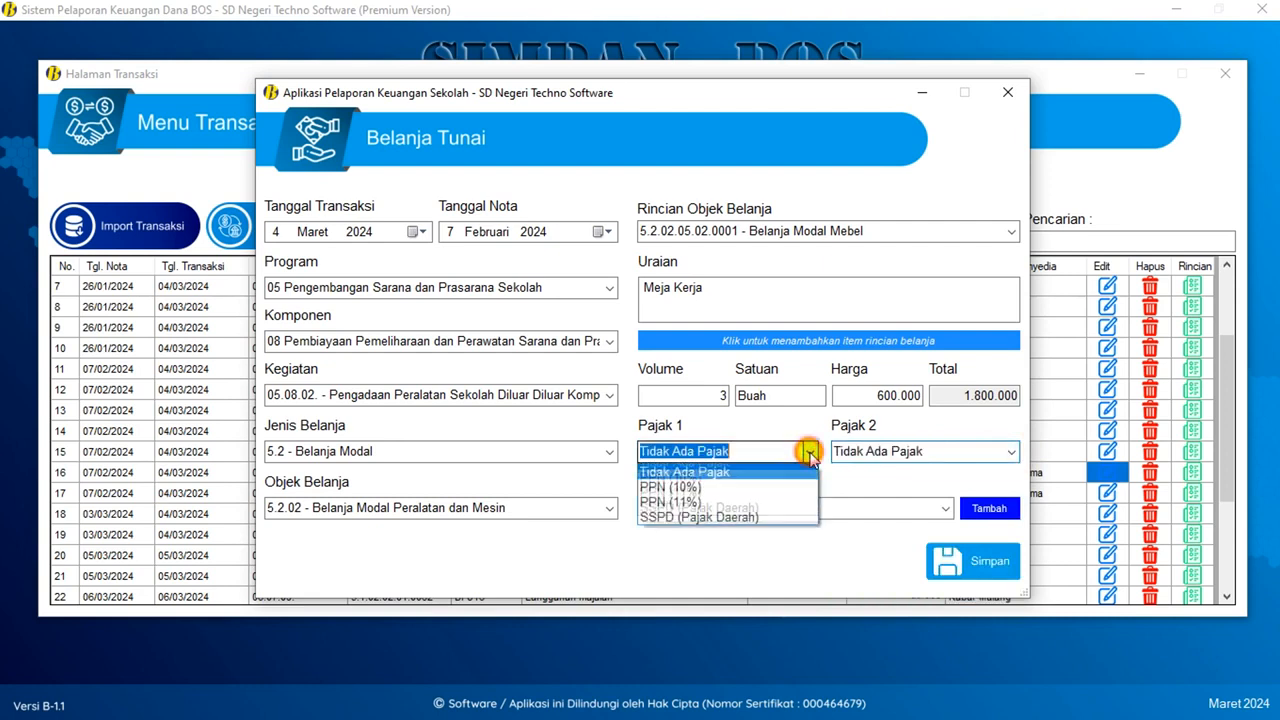
left_click(716, 502)
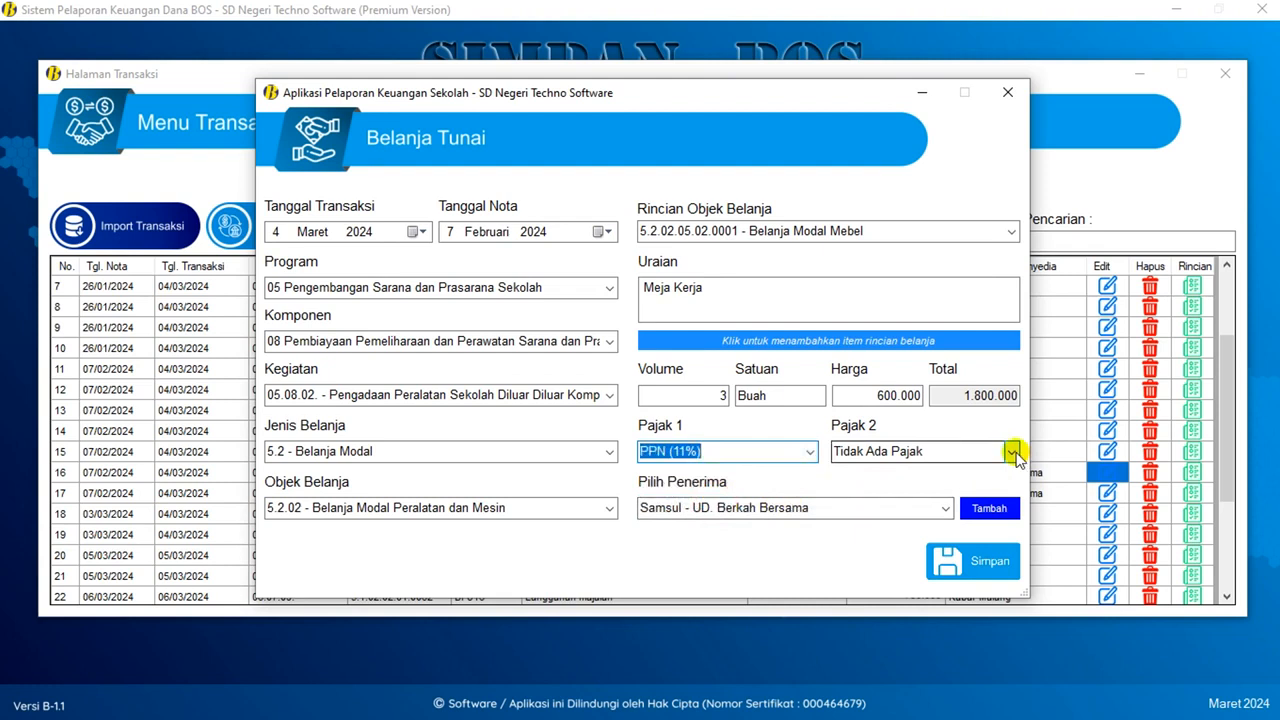
left_click(1013, 451)
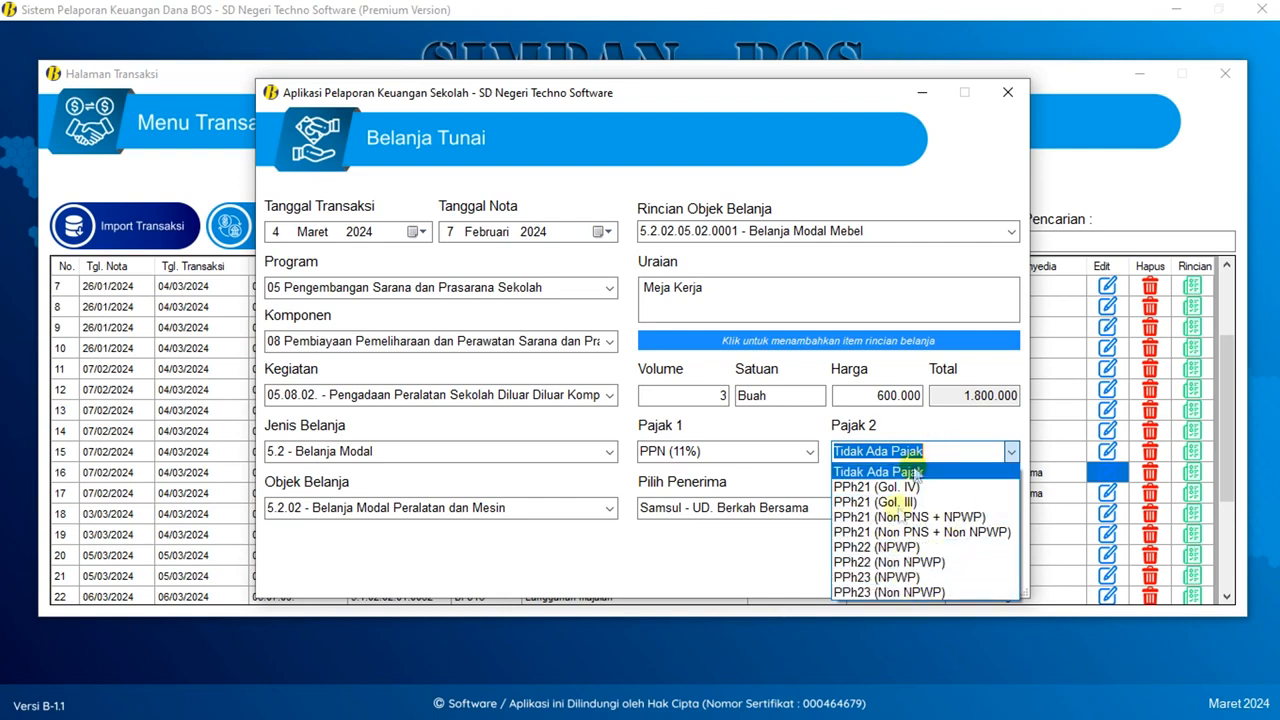
left_click(951, 428)
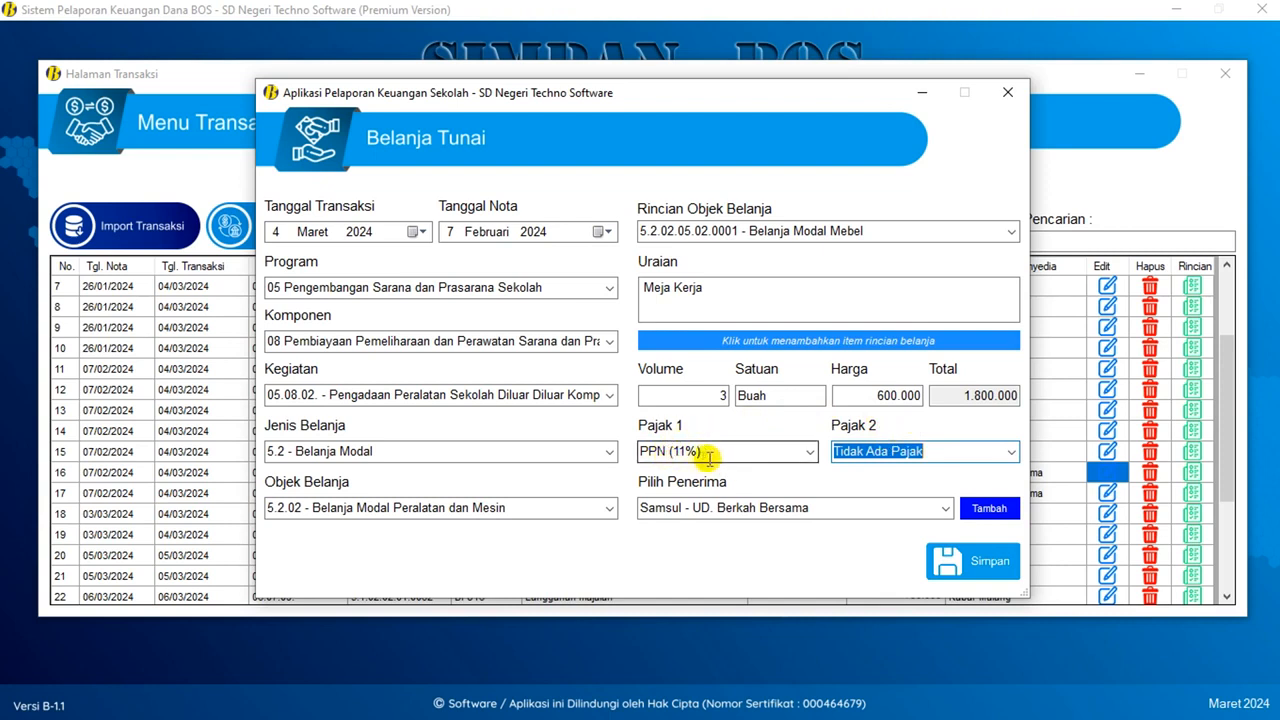
left_click(975, 565)
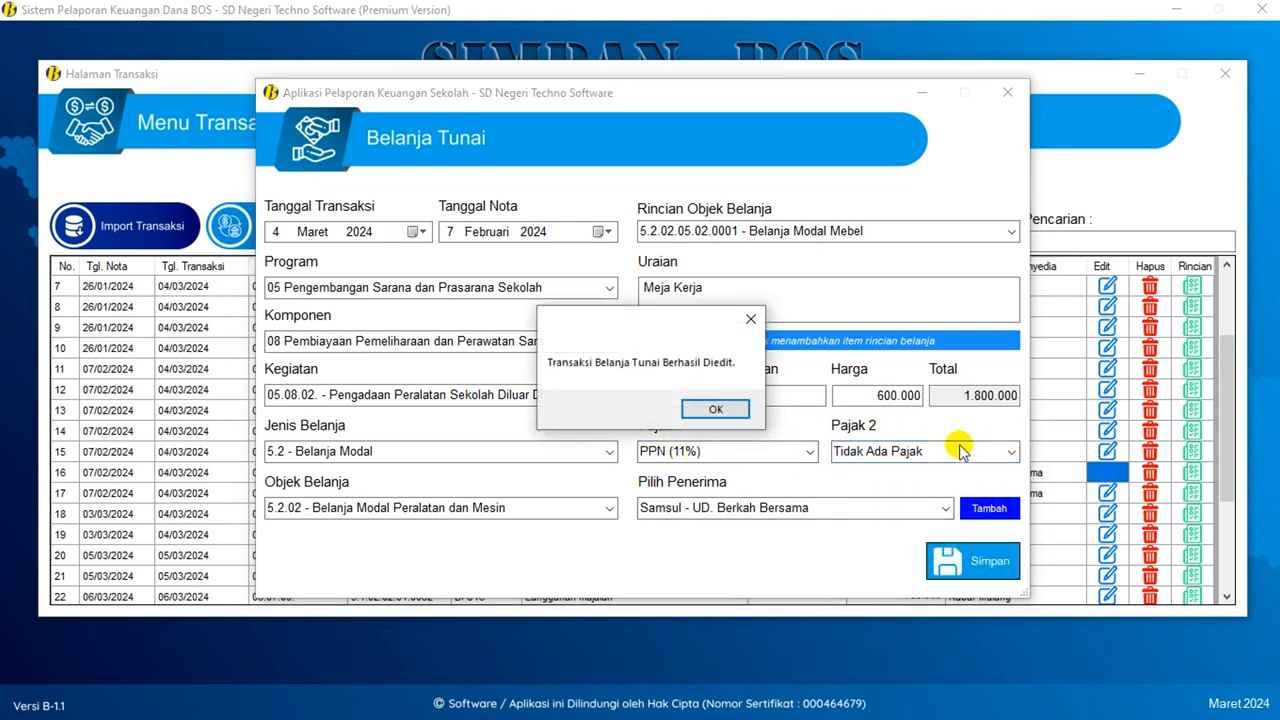
left_click(738, 414)
scroll(766, 429, "down", 2)
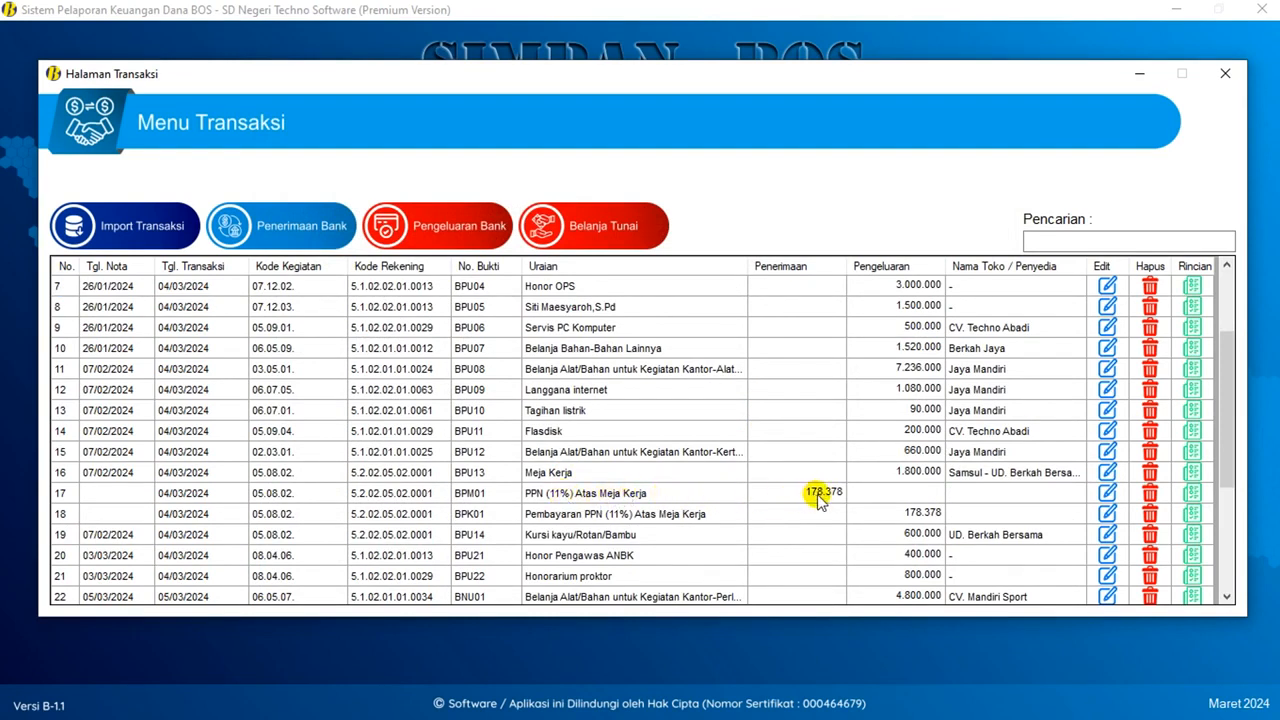
left_click(893, 514)
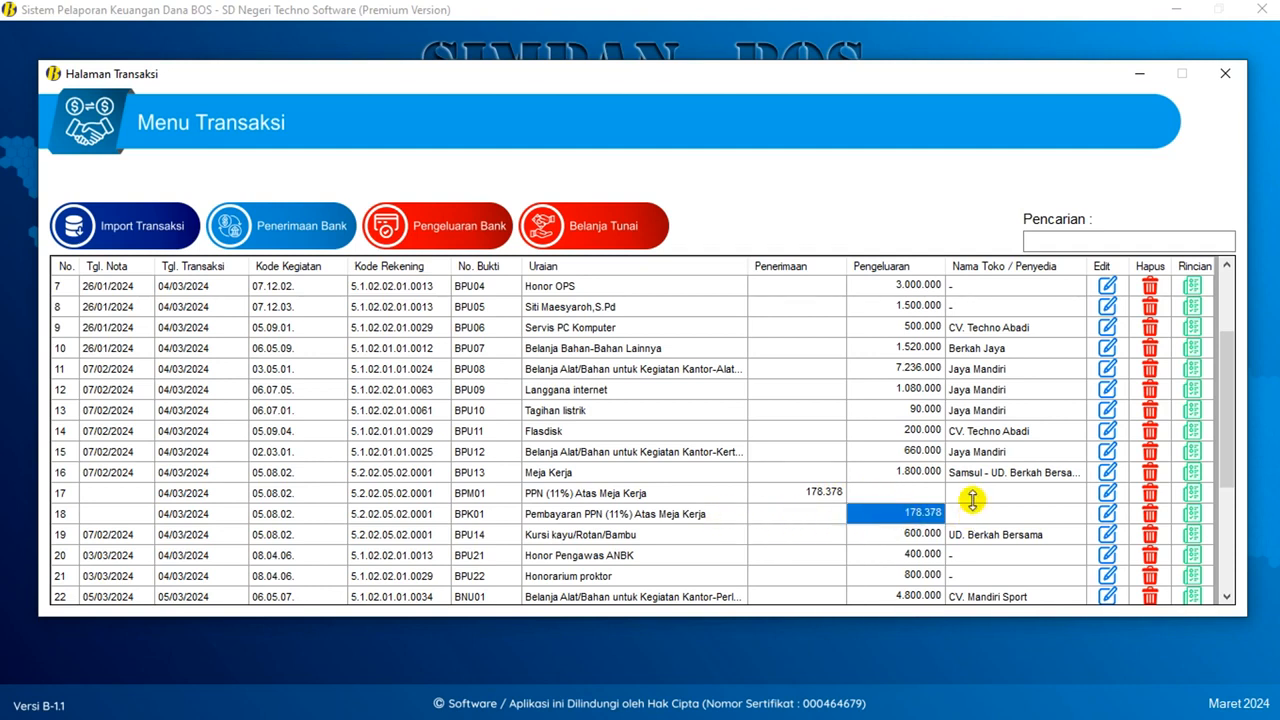
scroll(972, 500, "down", 2)
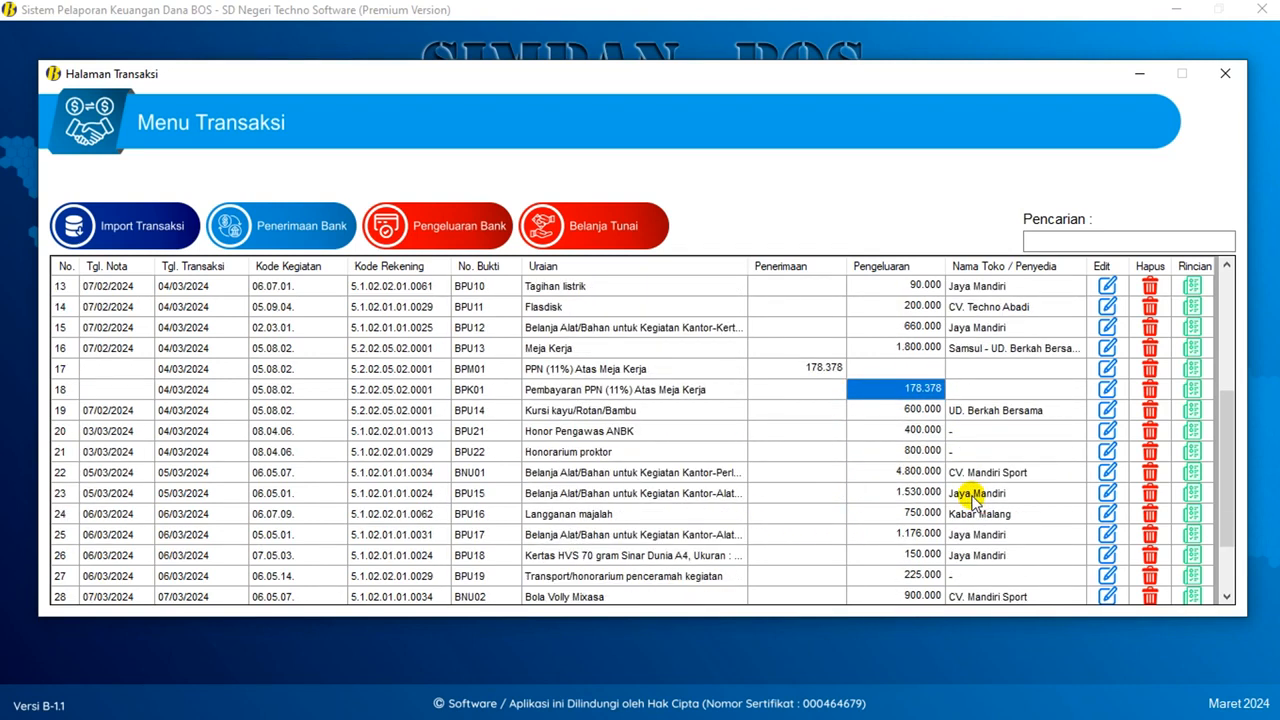
scroll(972, 500, "down", 2)
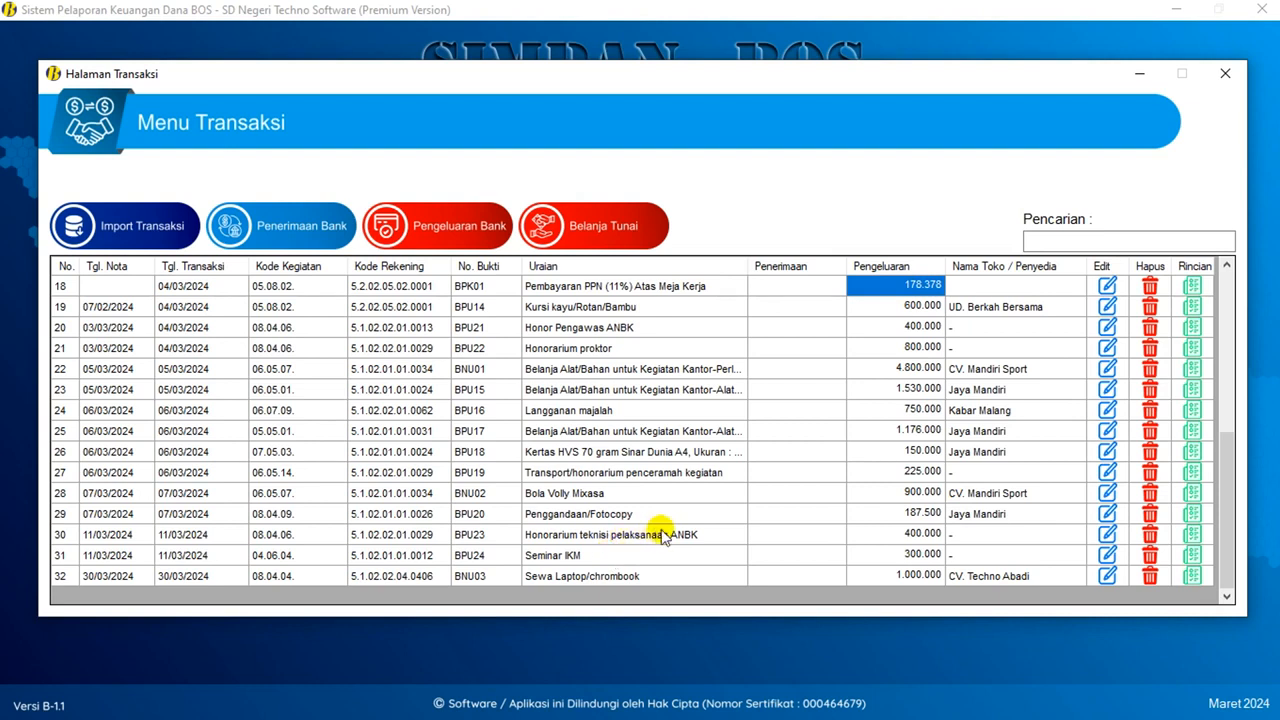
left_click(619, 497)
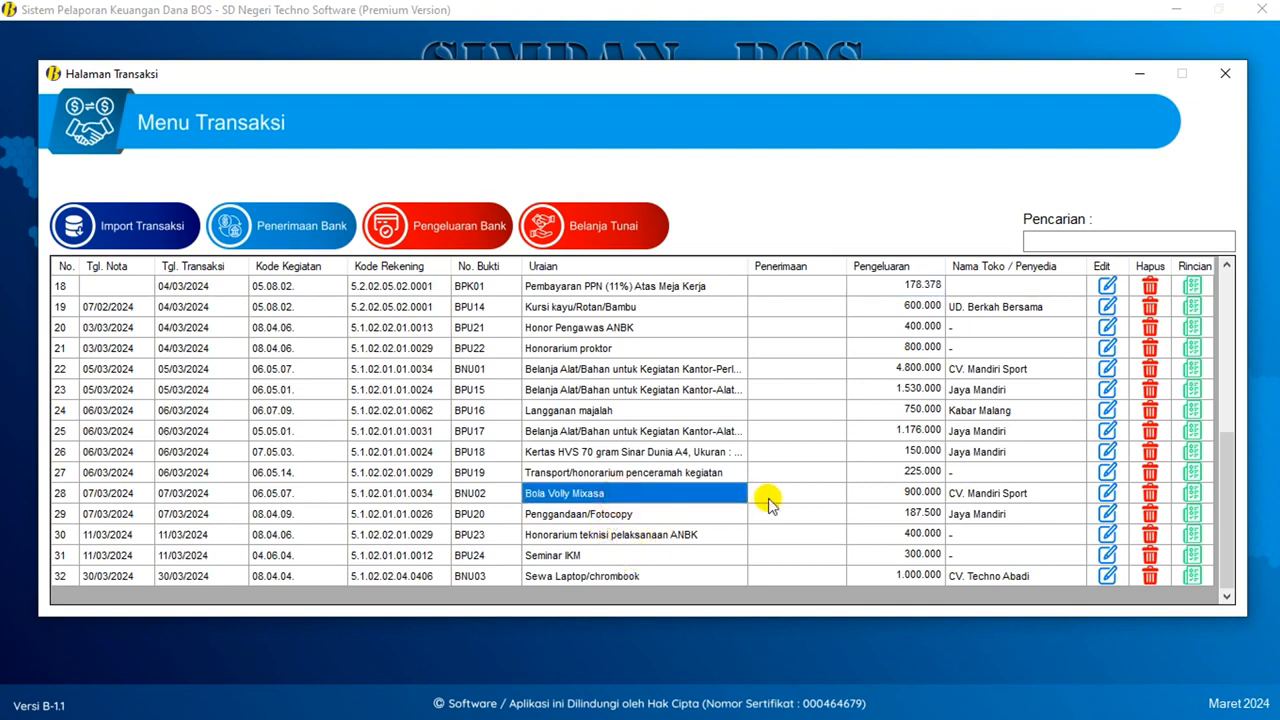
- Edit the row 28 Bola Volly Mixasa purchase to apply PPN (11%) and save it
left_click(1104, 493)
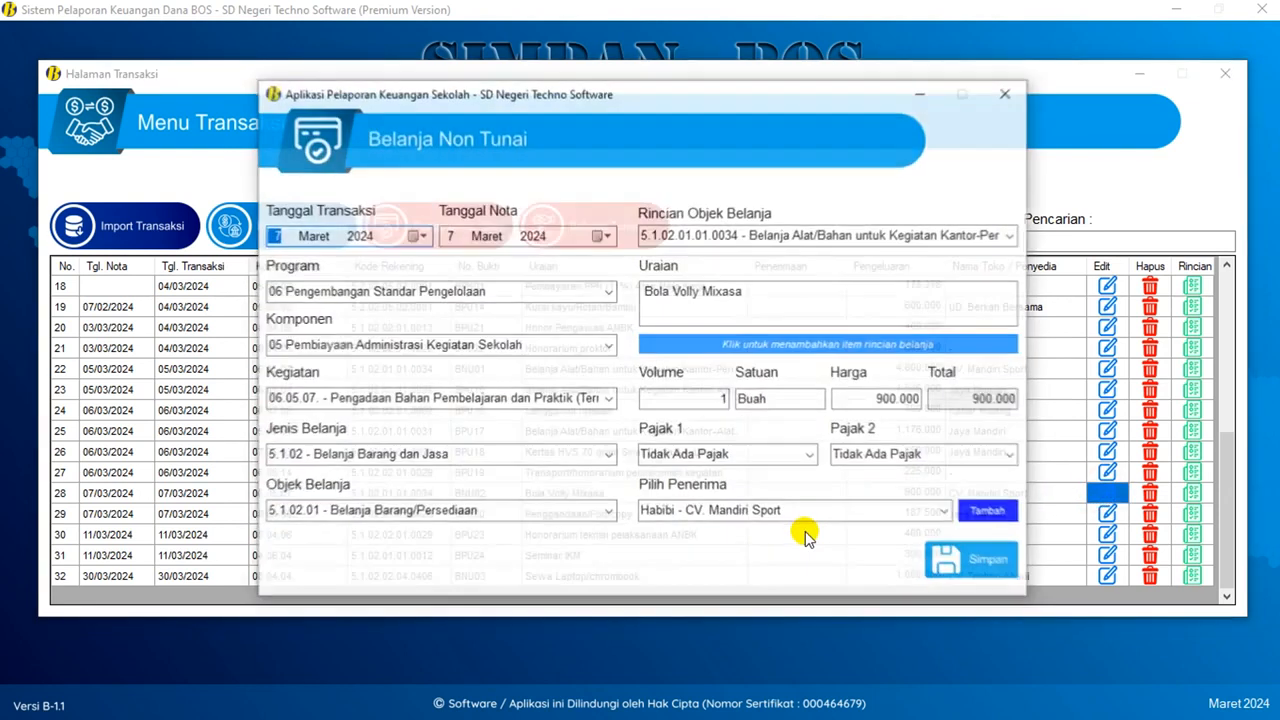
left_click(806, 458)
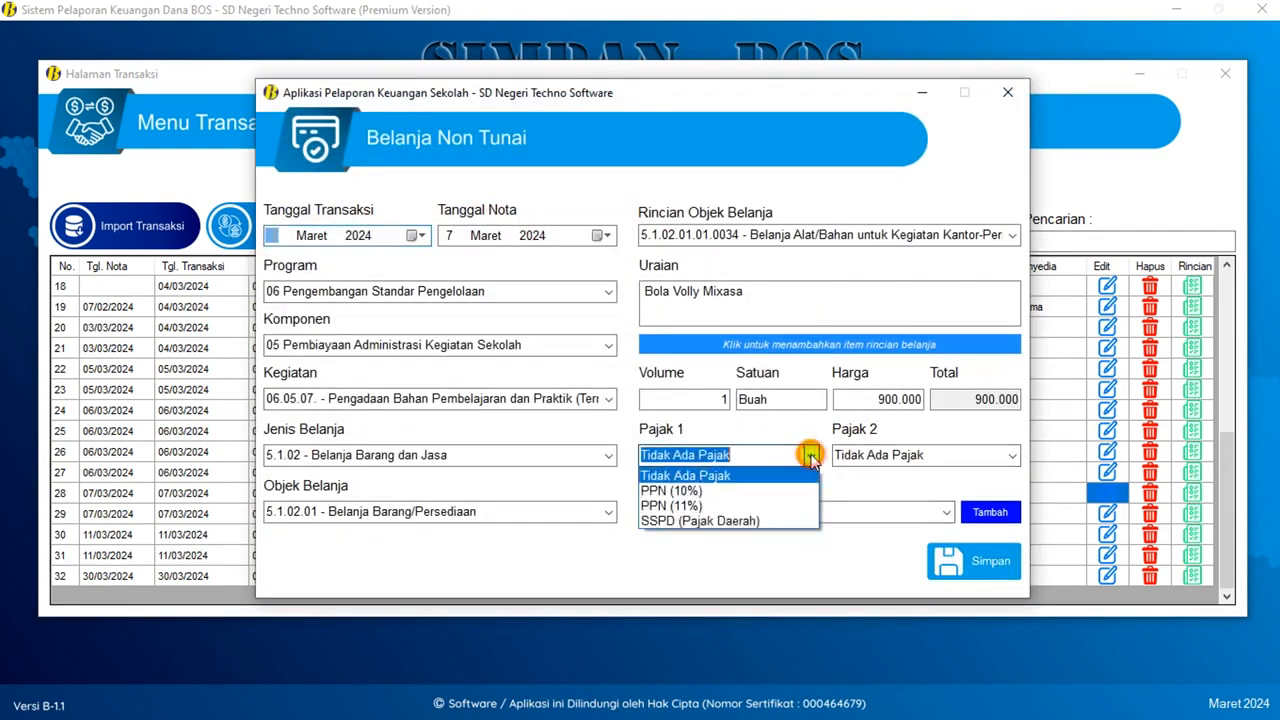
left_click(678, 506)
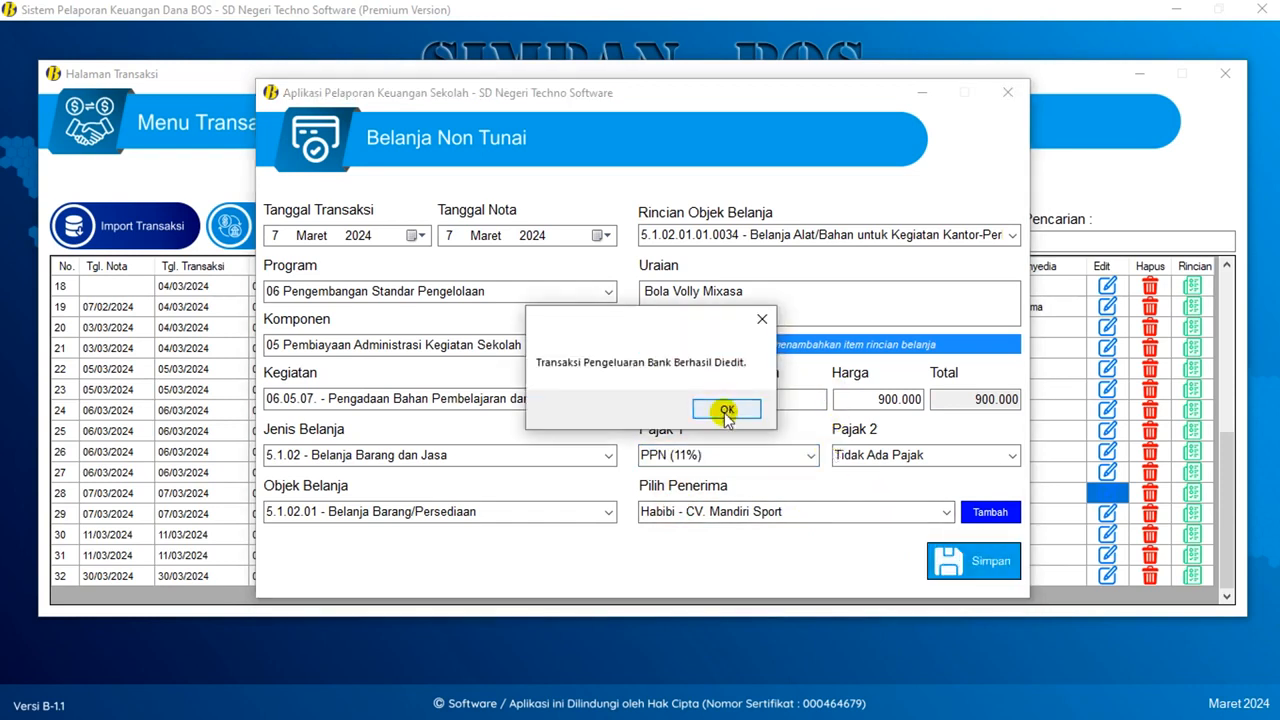
left_click(726, 408)
scroll(826, 458, "down", 6)
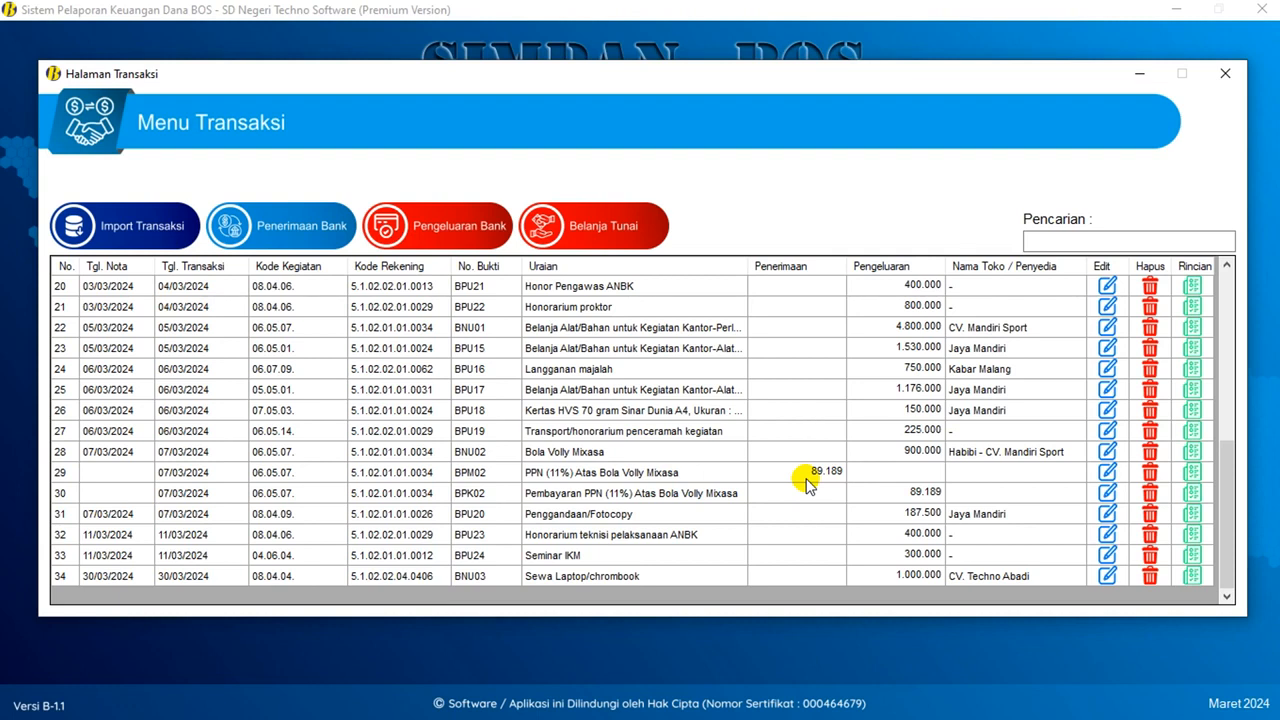
scroll(808, 483, "up", 7)
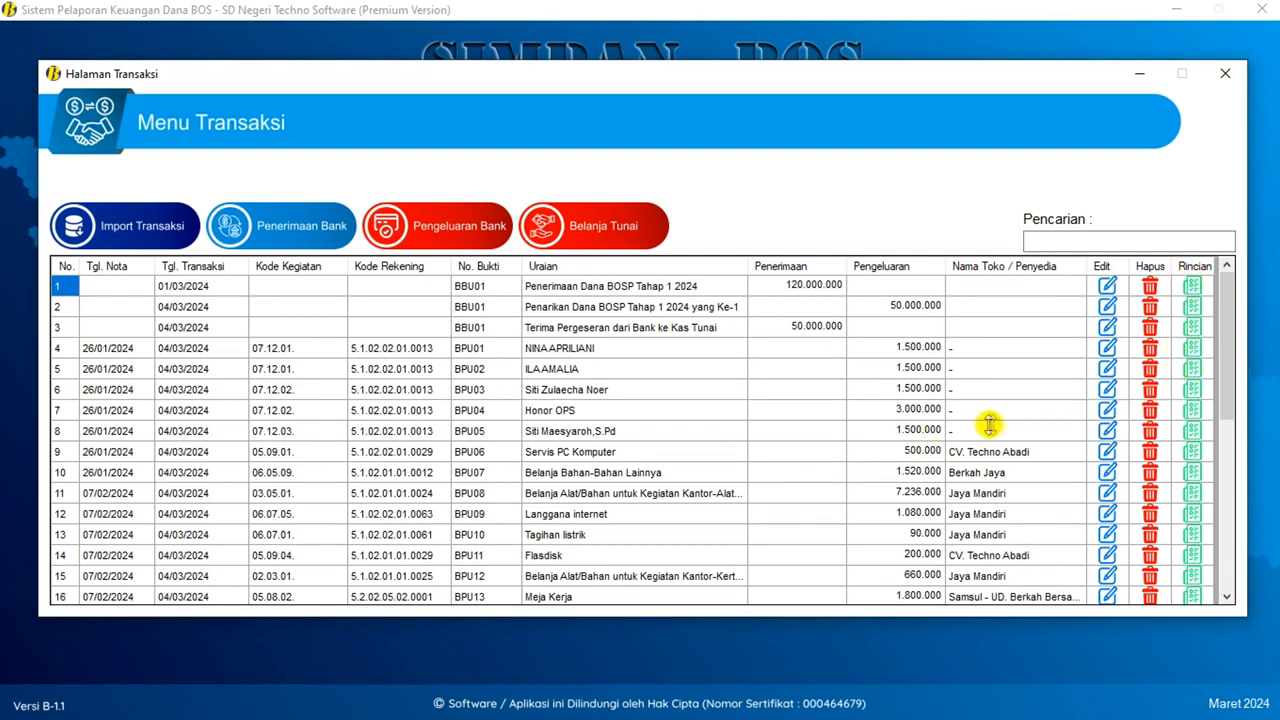
scroll(876, 440, "down", 1)
scroll(876, 440, "down", 1)
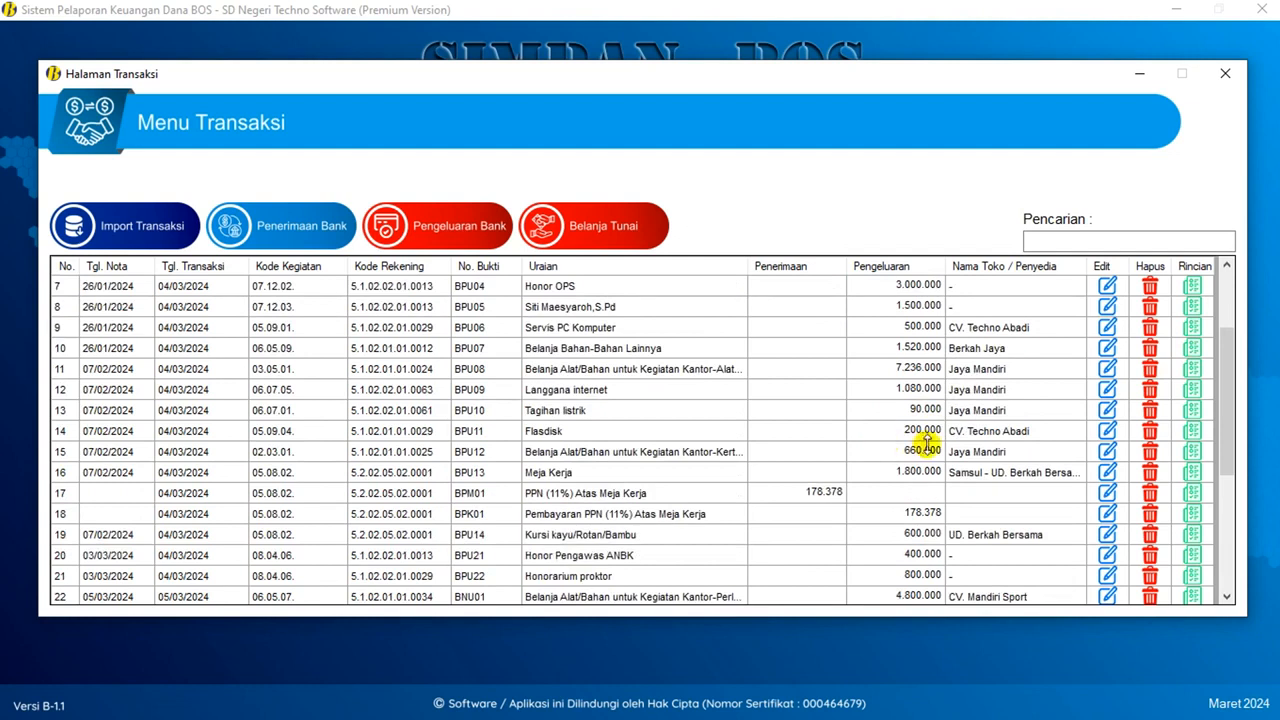
left_click(497, 371)
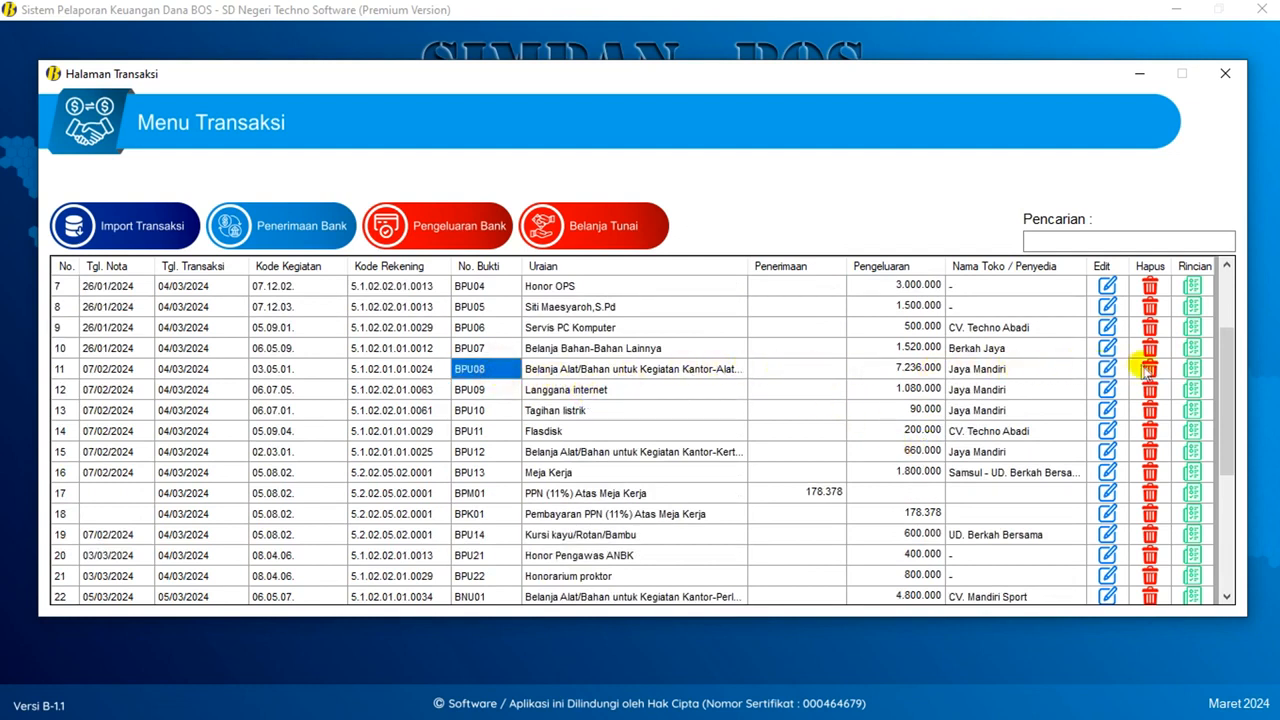
left_click(1190, 368)
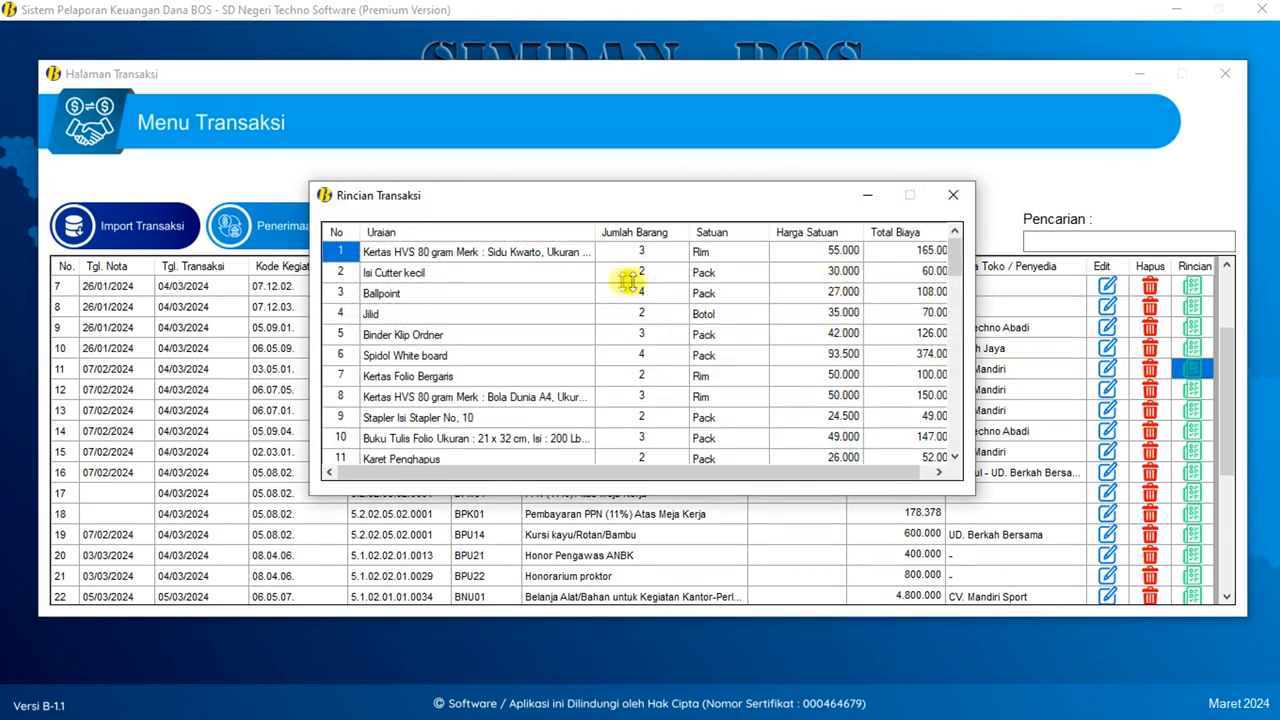
scroll(490, 305, "down", 6)
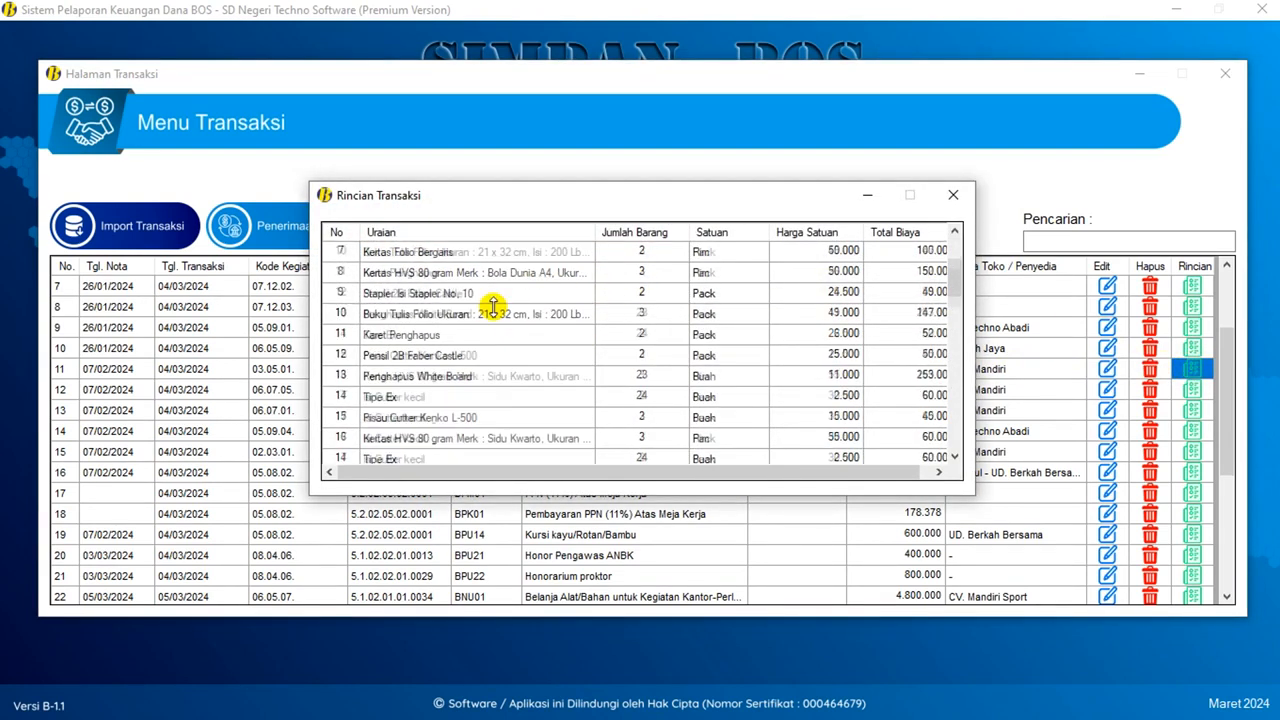
scroll(492, 309, "down", 11)
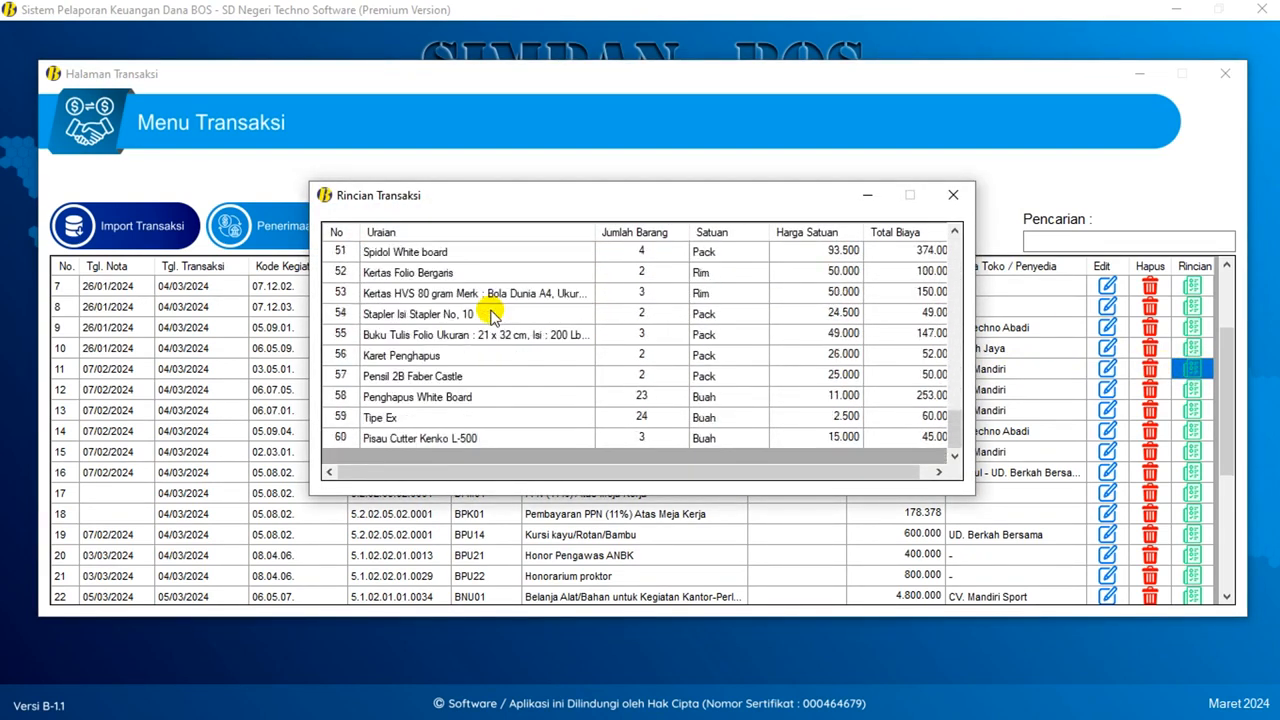
scroll(521, 398, "up", 15)
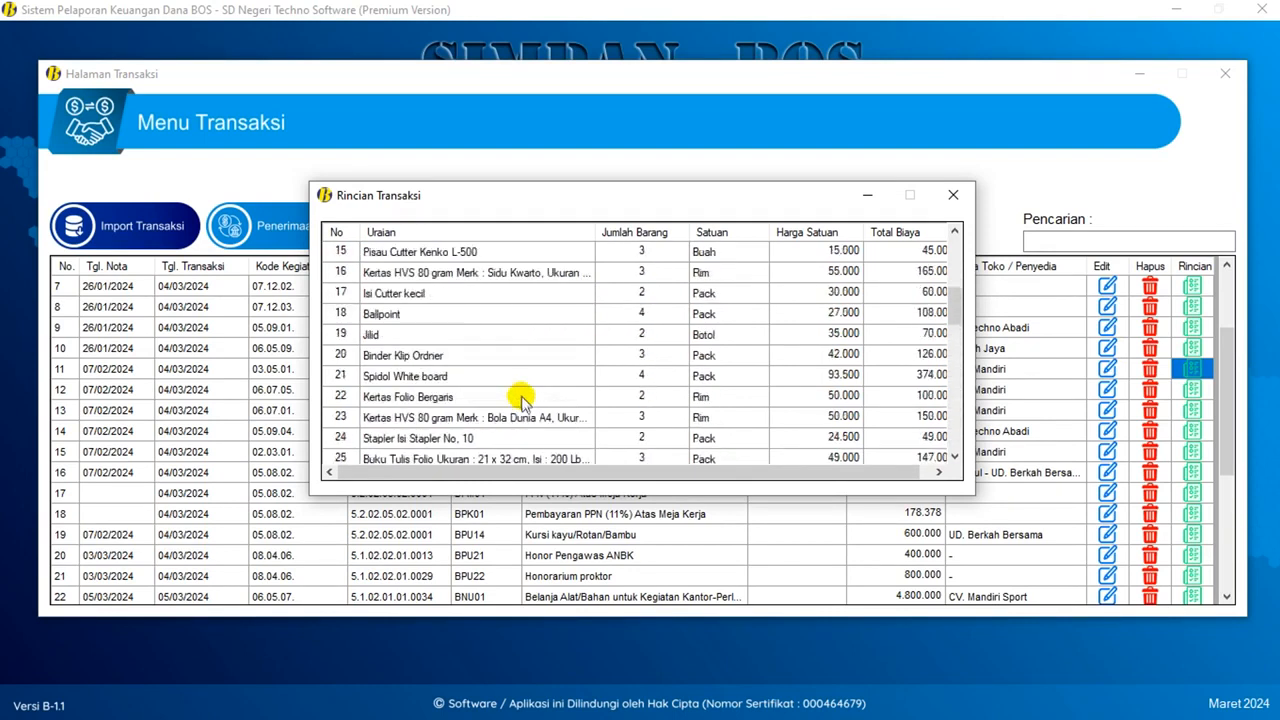
scroll(521, 398, "up", 2)
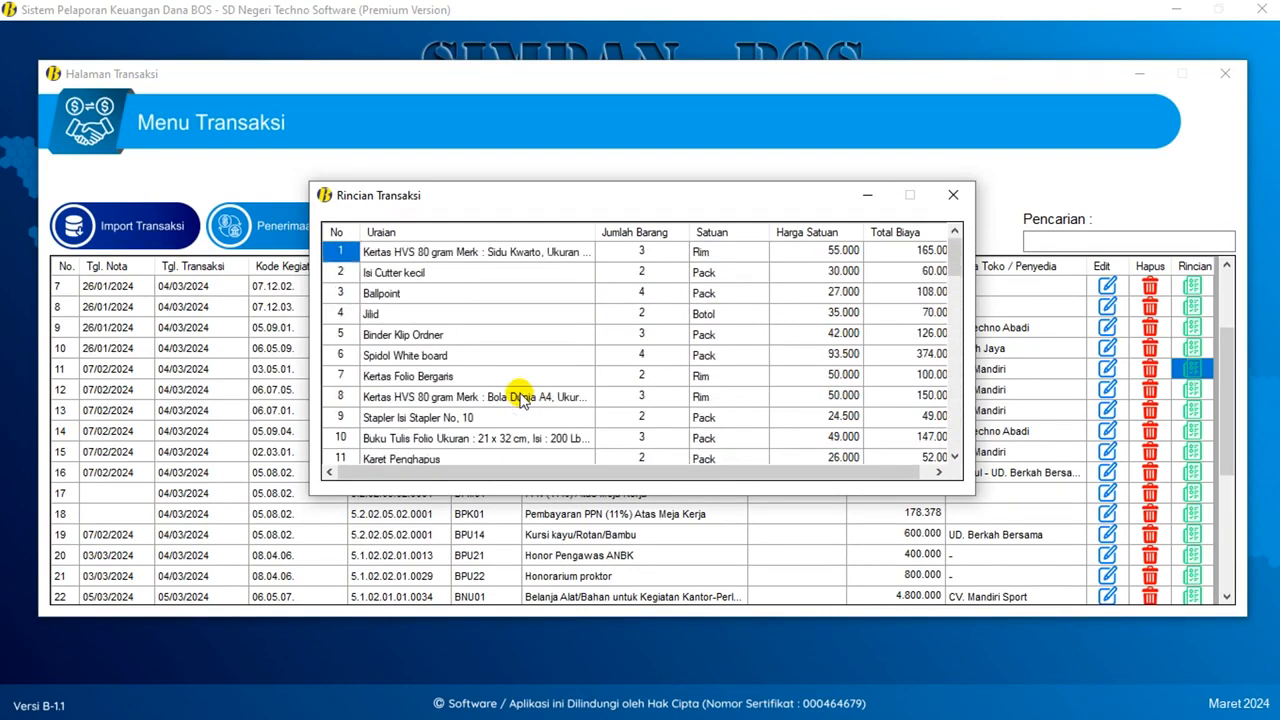
scroll(521, 398, "down", 4)
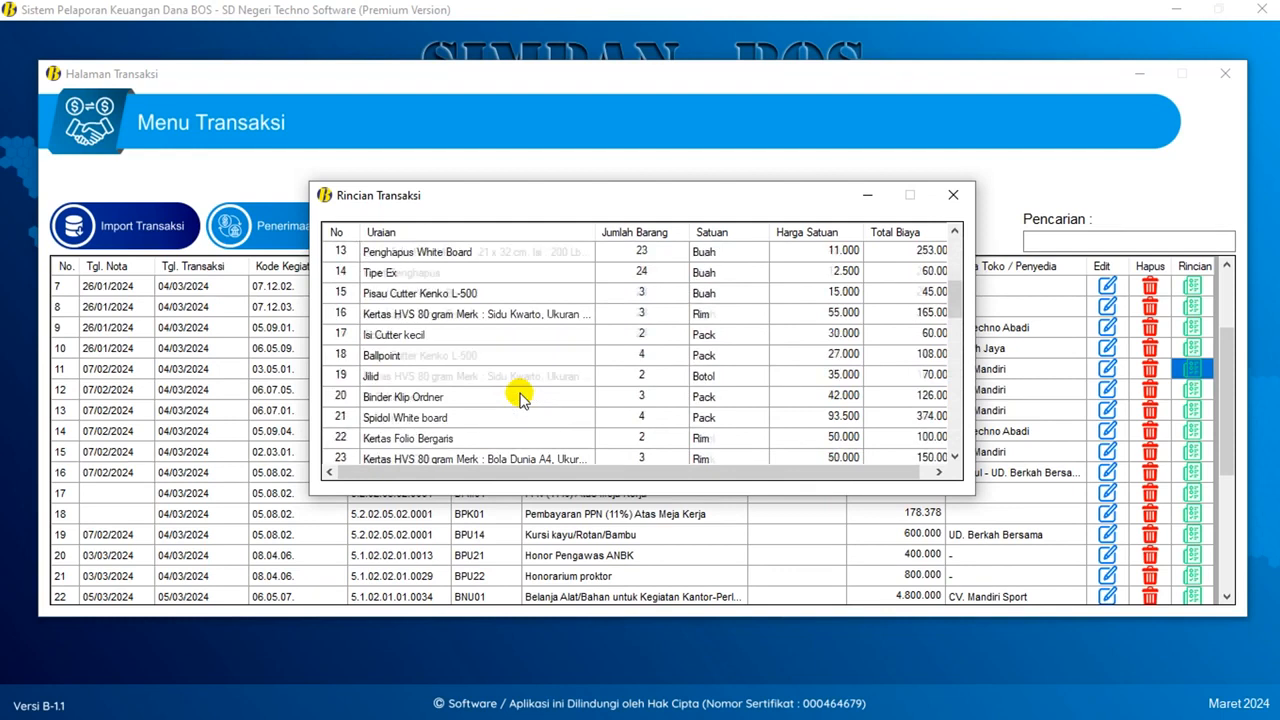
scroll(521, 398, "up", 4)
left_click(953, 197)
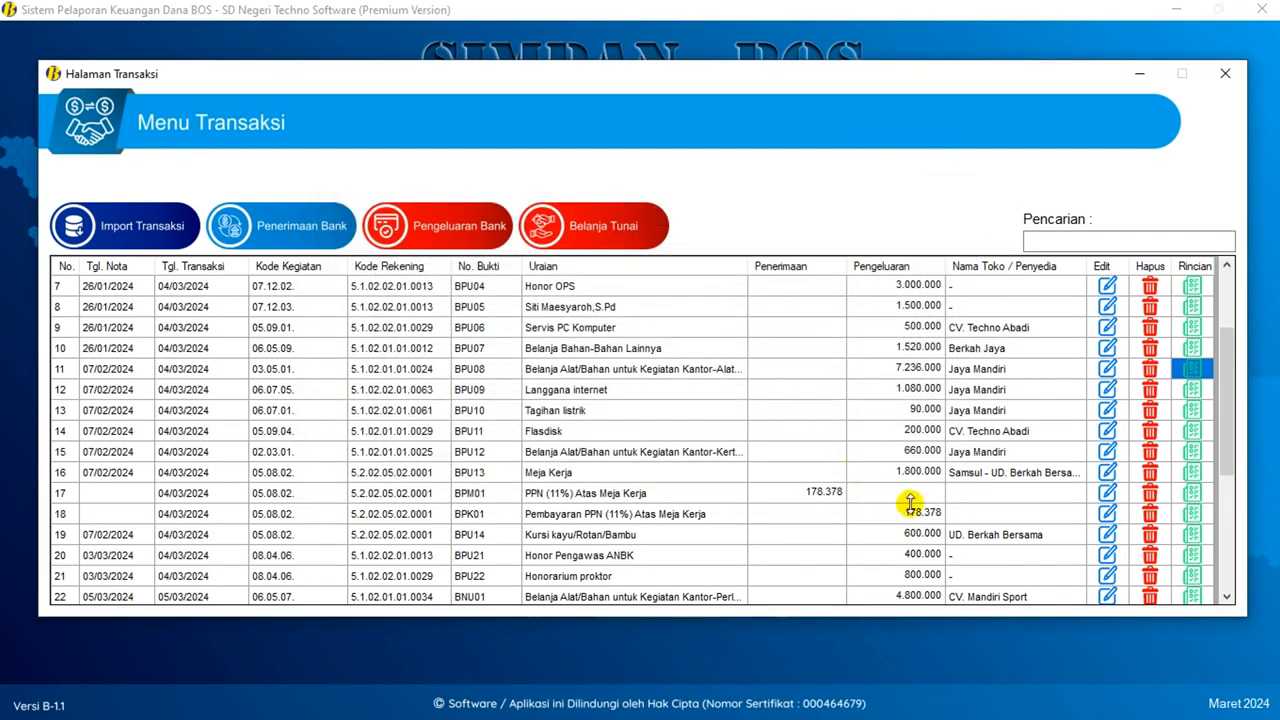
scroll(908, 506, "down", 3)
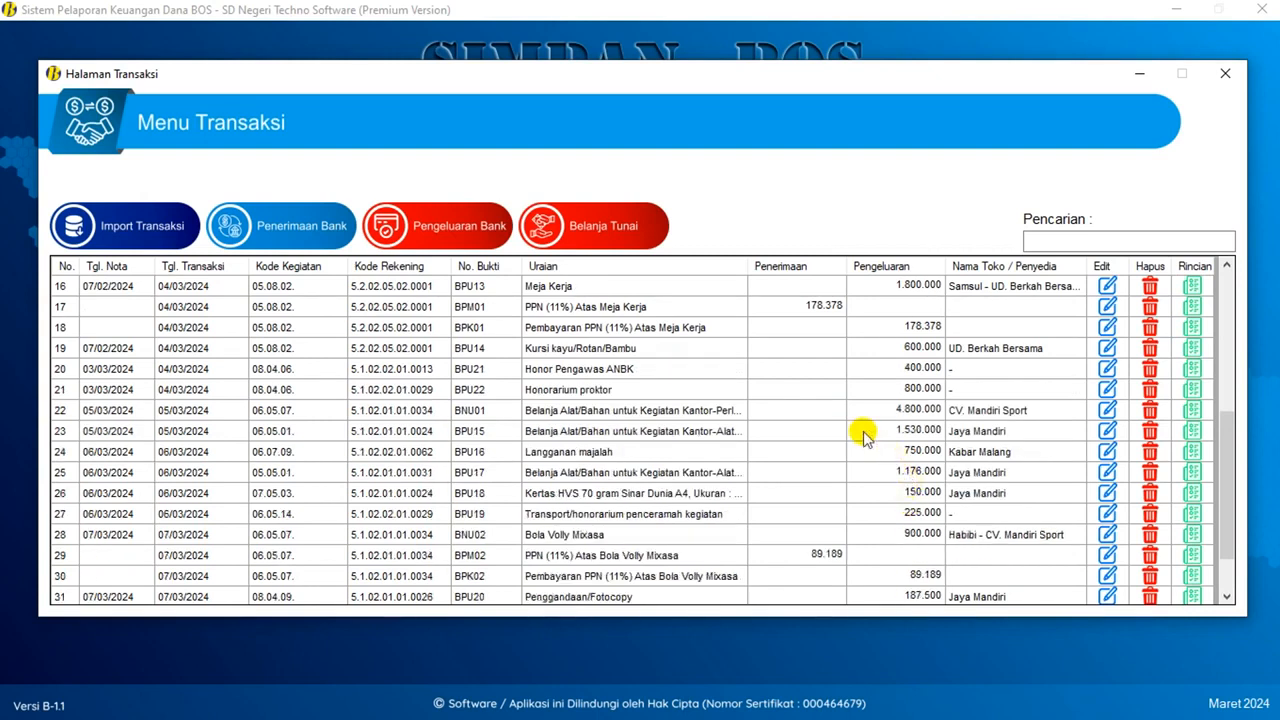
left_click(619, 414)
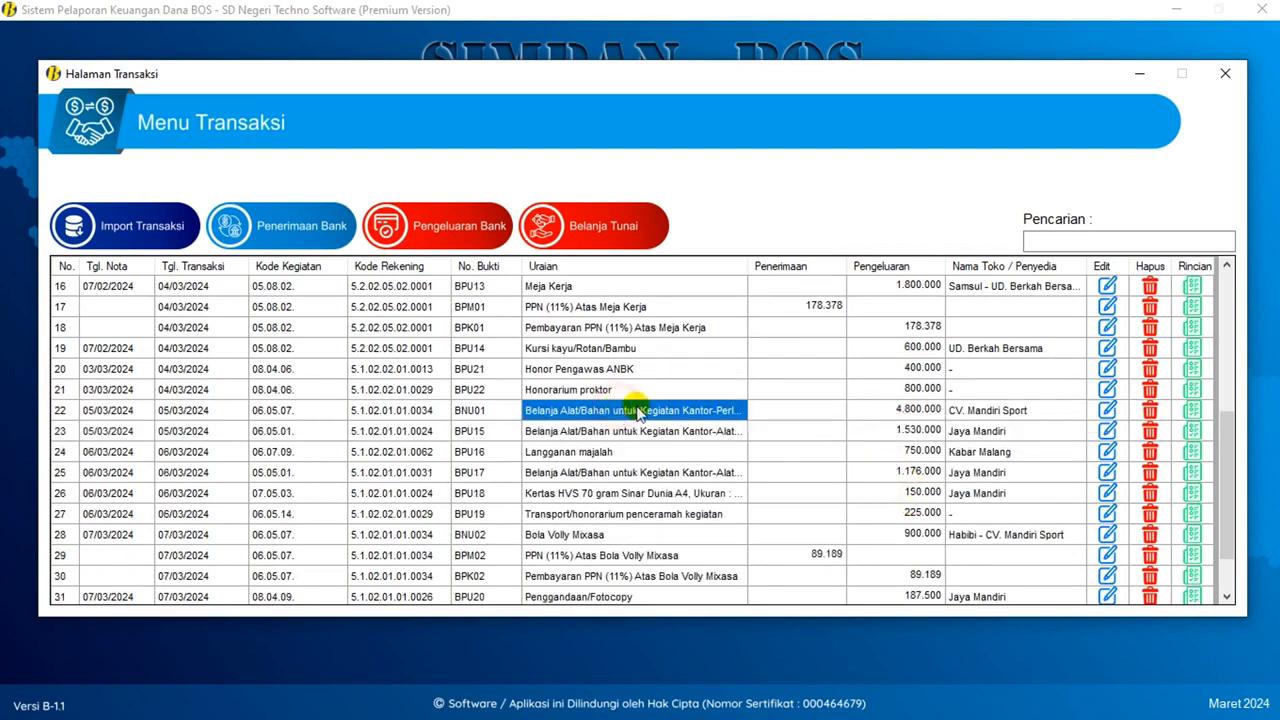
left_click(1190, 410)
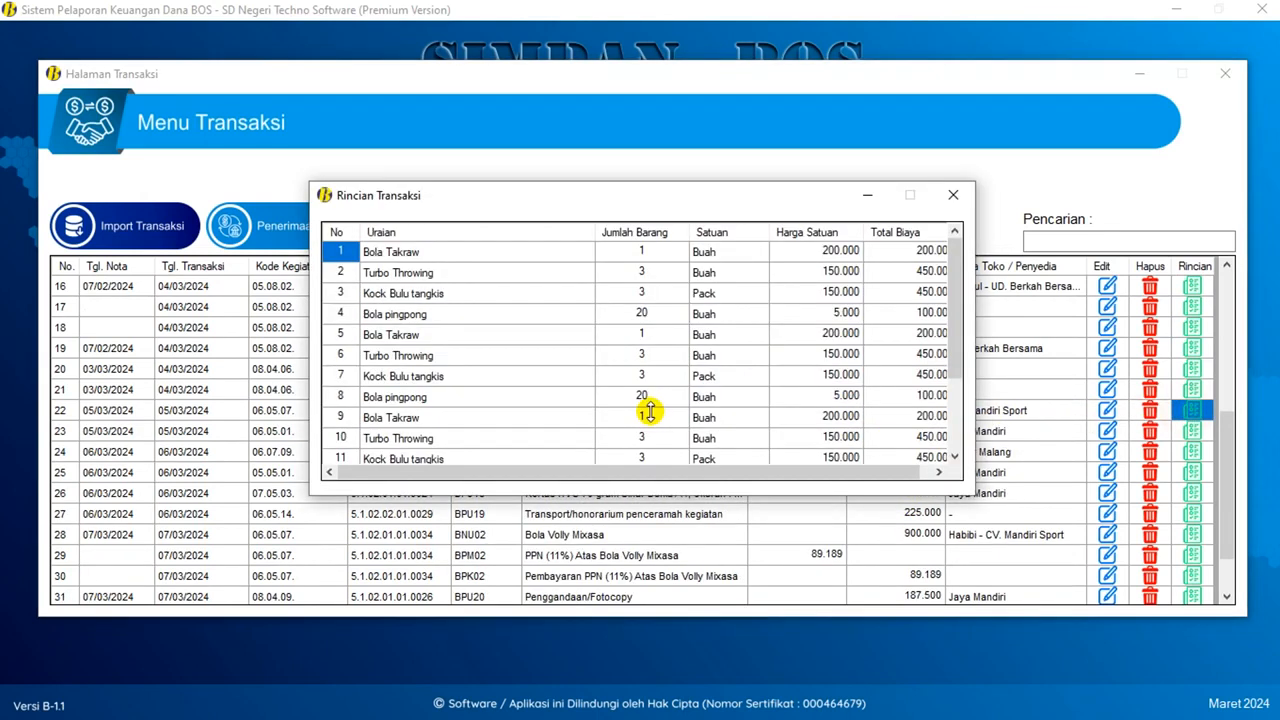
scroll(686, 358, "down", 2)
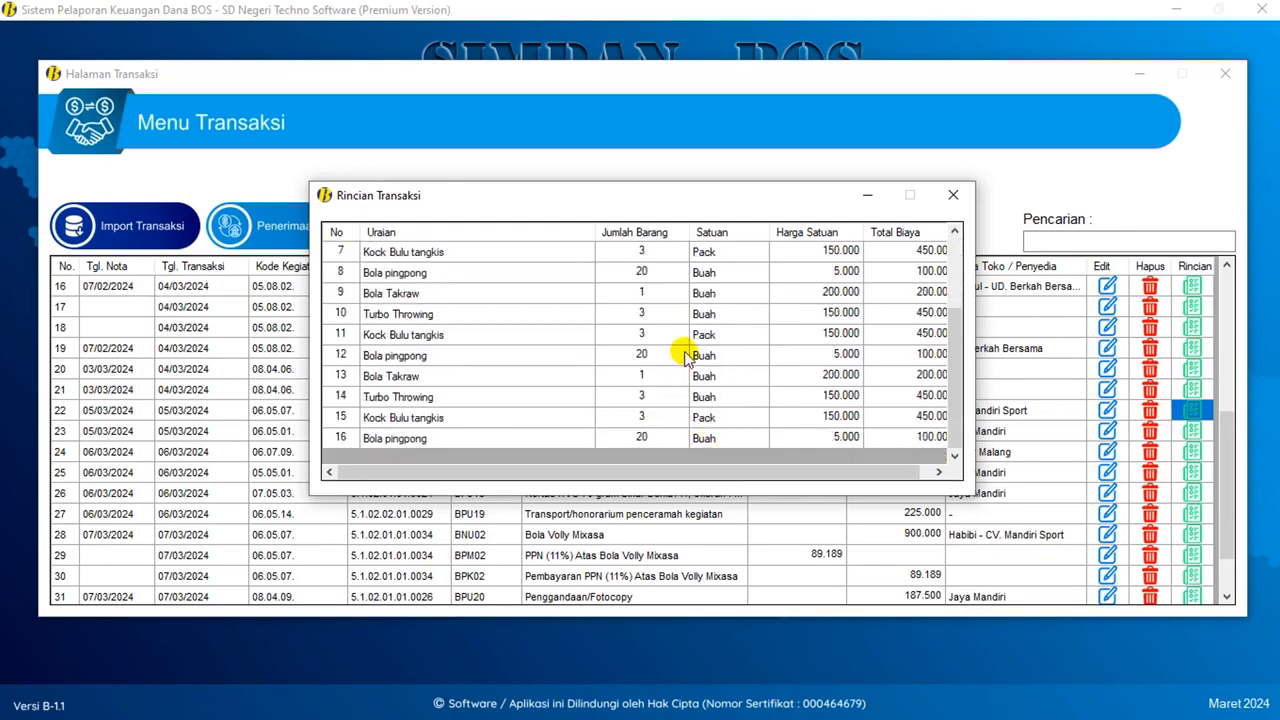
scroll(686, 358, "up", 2)
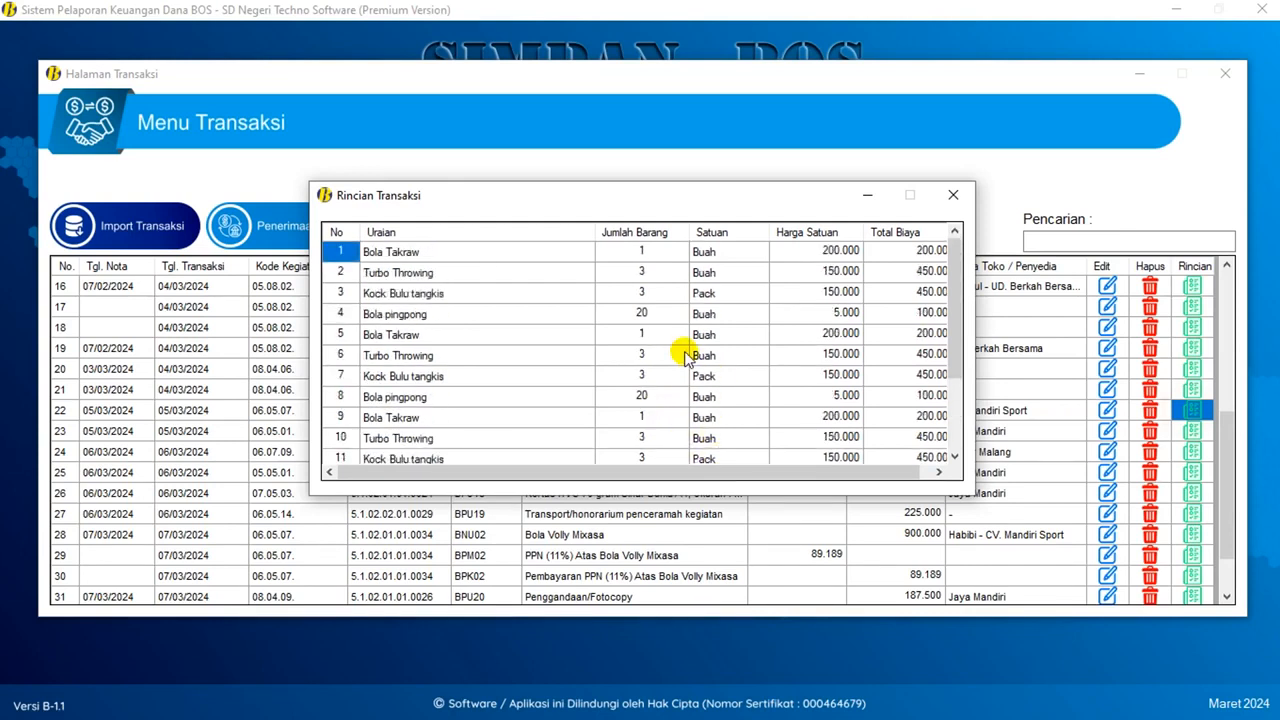
left_click(953, 195)
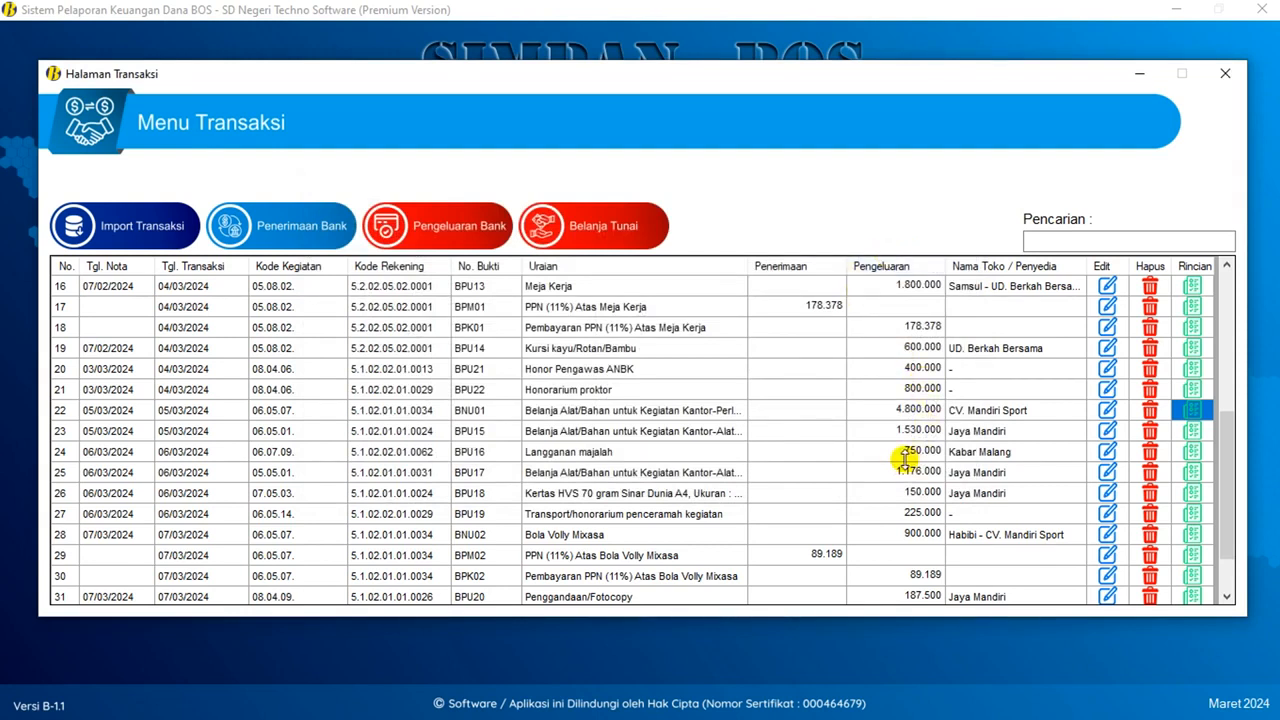
scroll(903, 458, "up", 5)
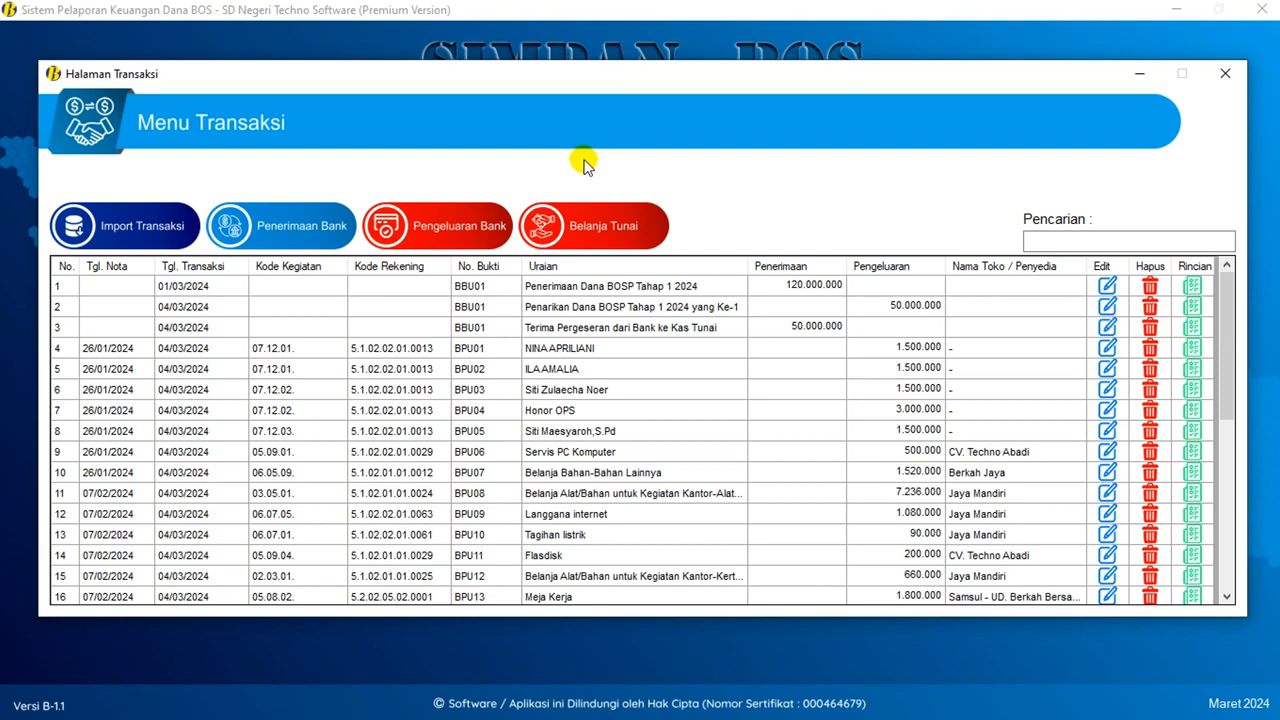
- Start a Pengeluaran Bank entry with Jenis Pengeluaran set to Transaksi Non Tunai
left_click(459, 227)
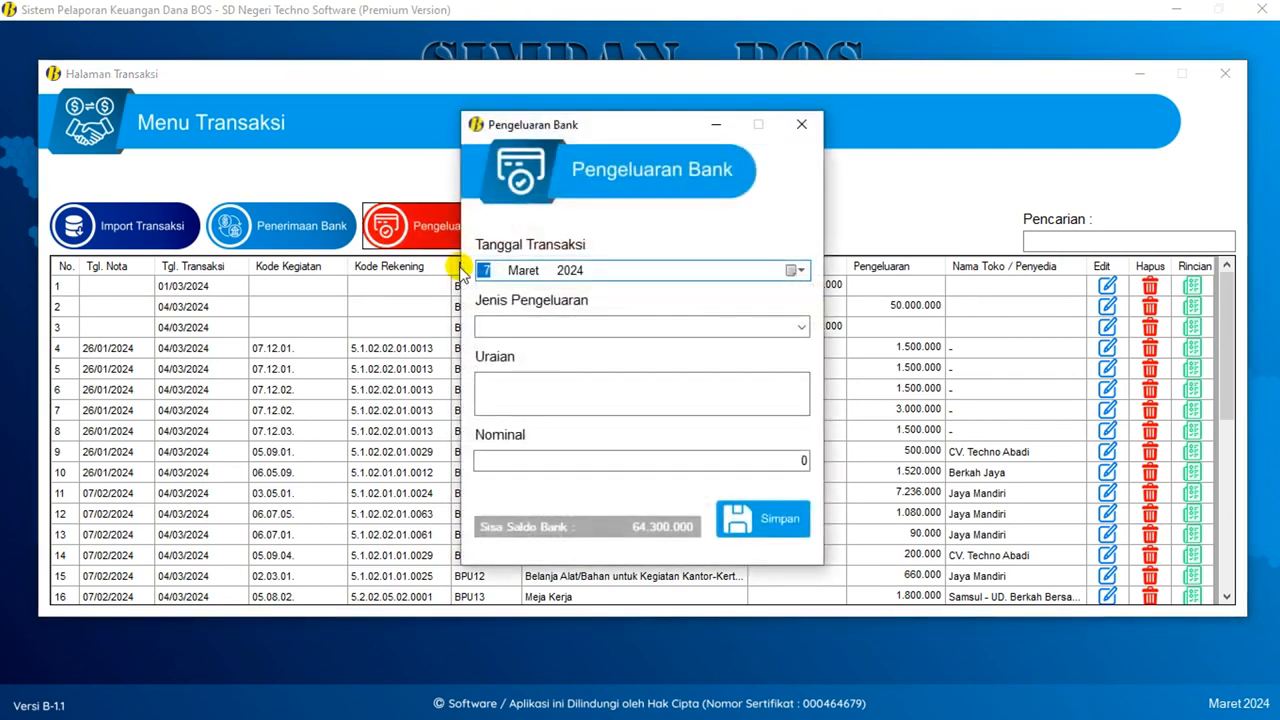
left_click(801, 326)
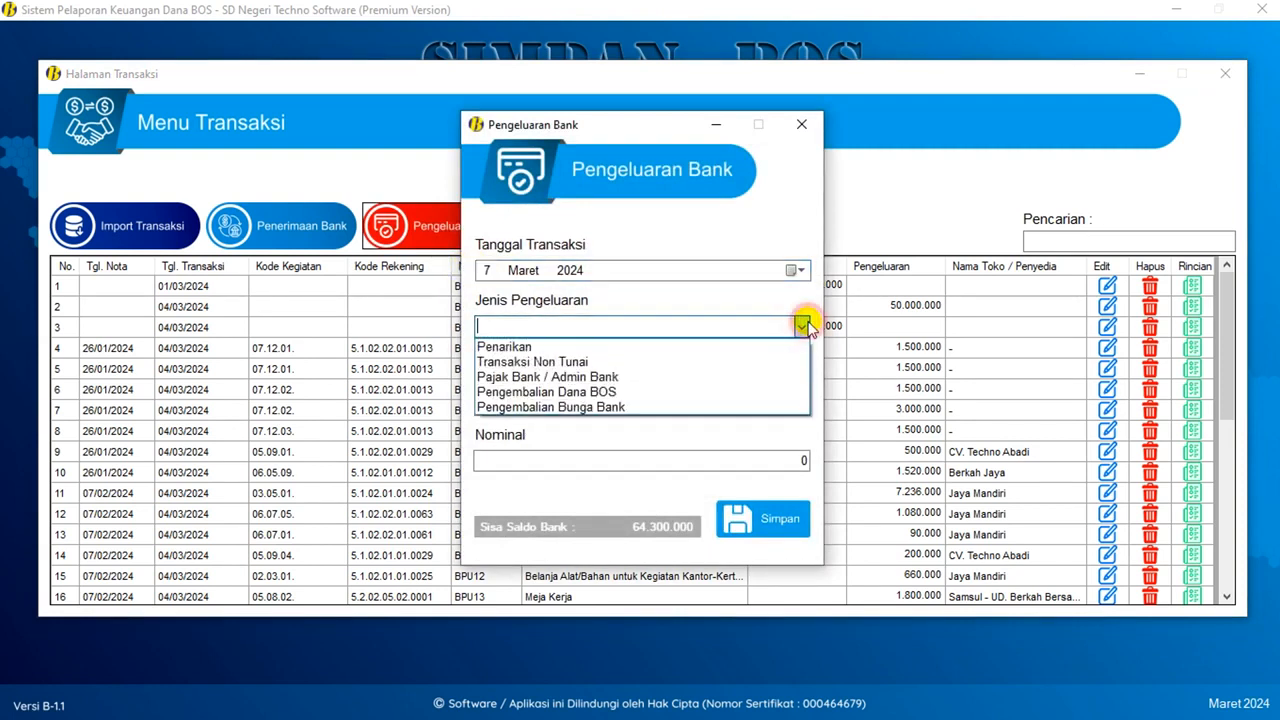
left_click(592, 361)
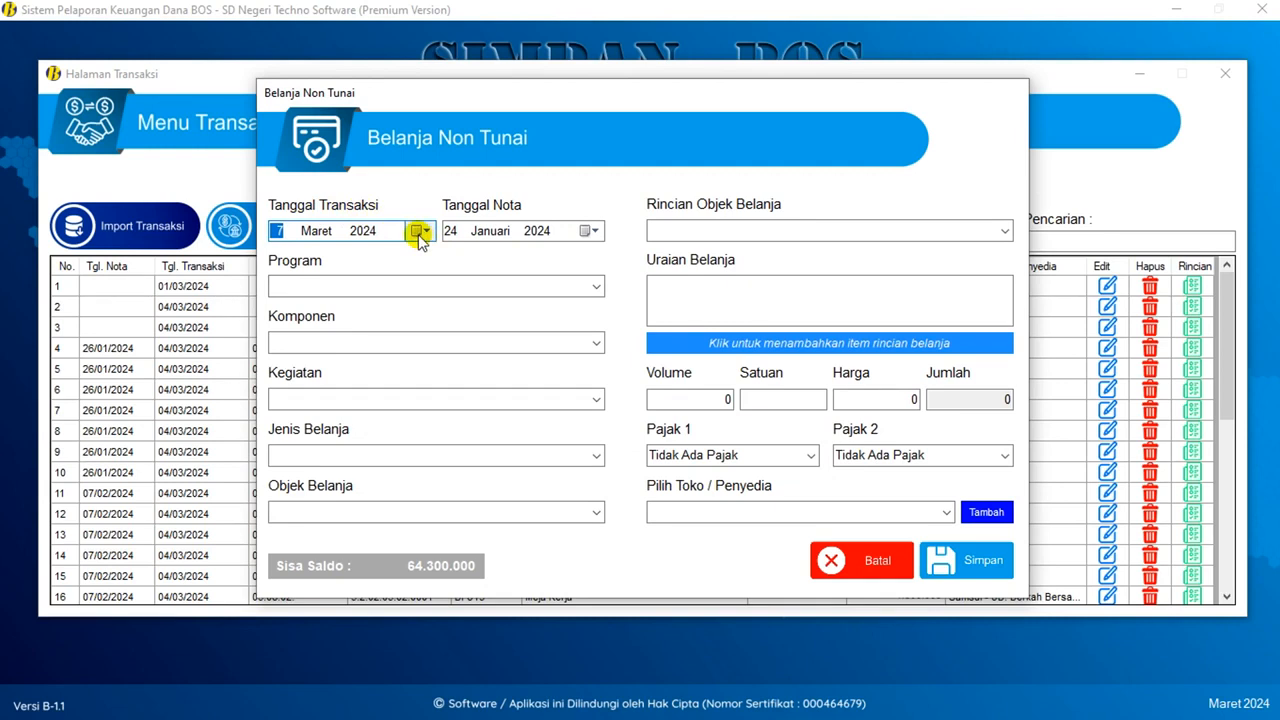
- Set the date to 29 Maret 2024, Program 02 Pengembangan Standar Isi and Komponen 03
left_click(419, 232)
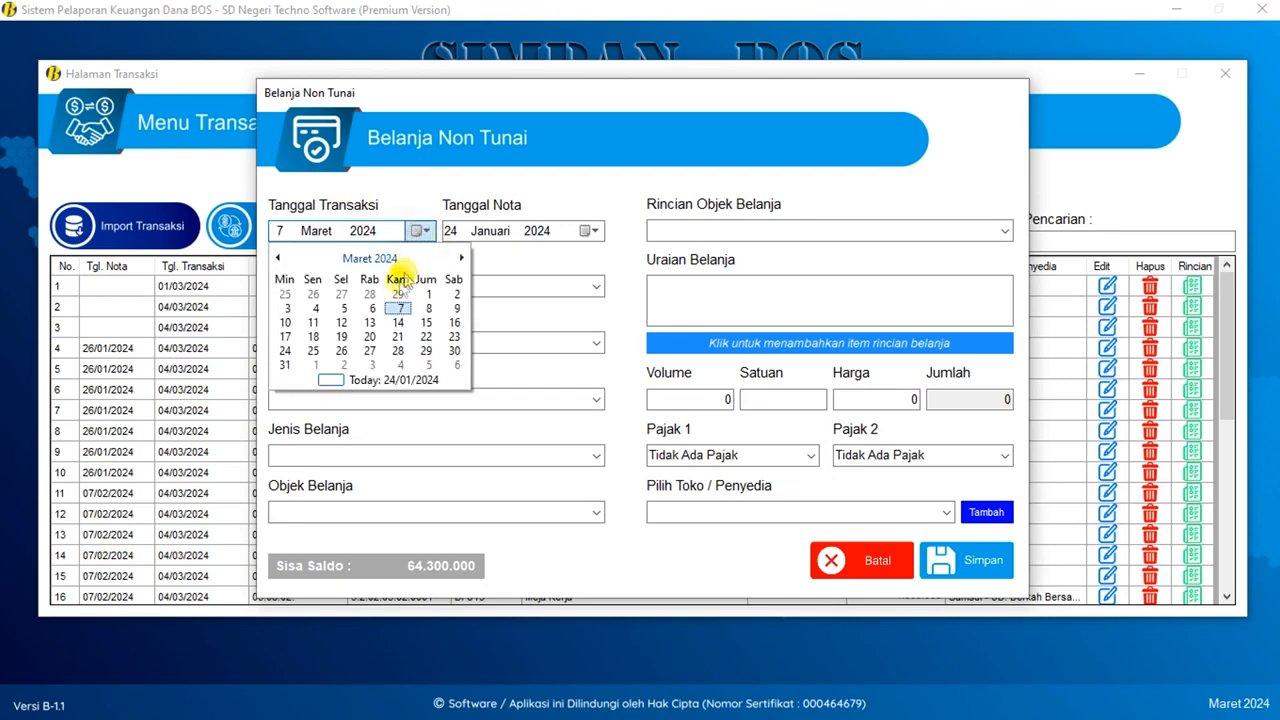
left_click(427, 350)
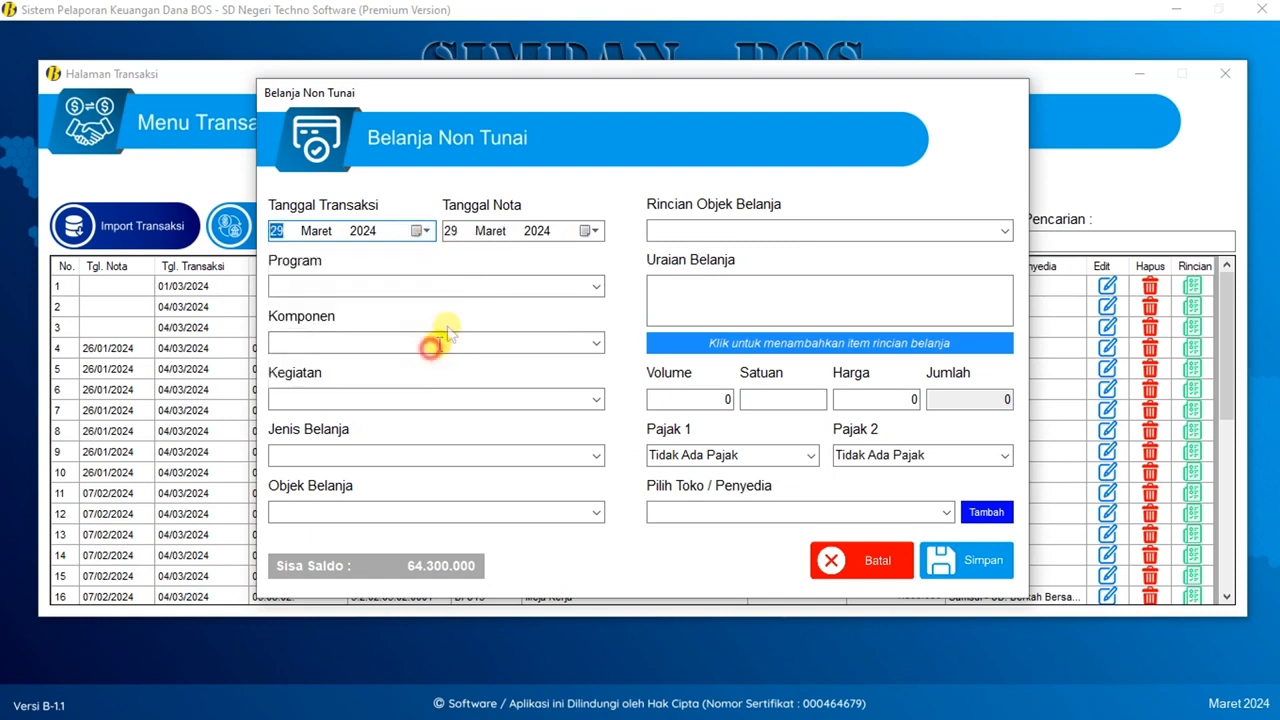
left_click(450, 232)
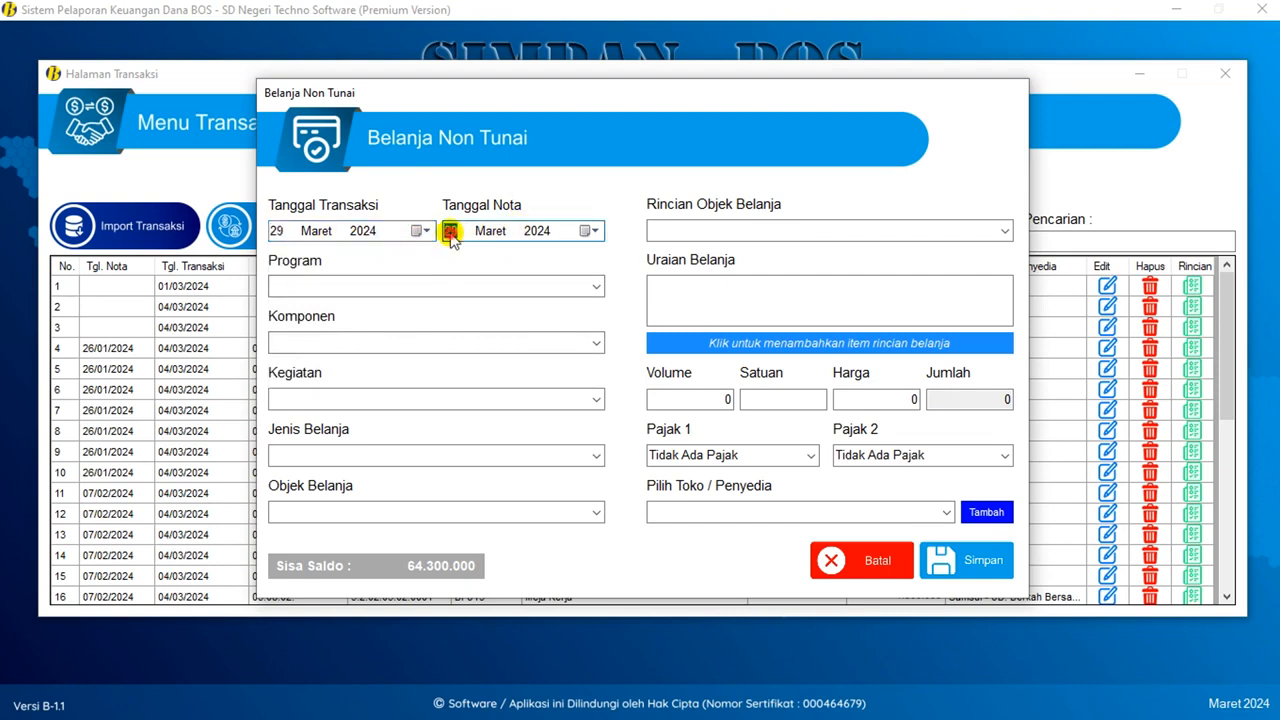
left_click(594, 287)
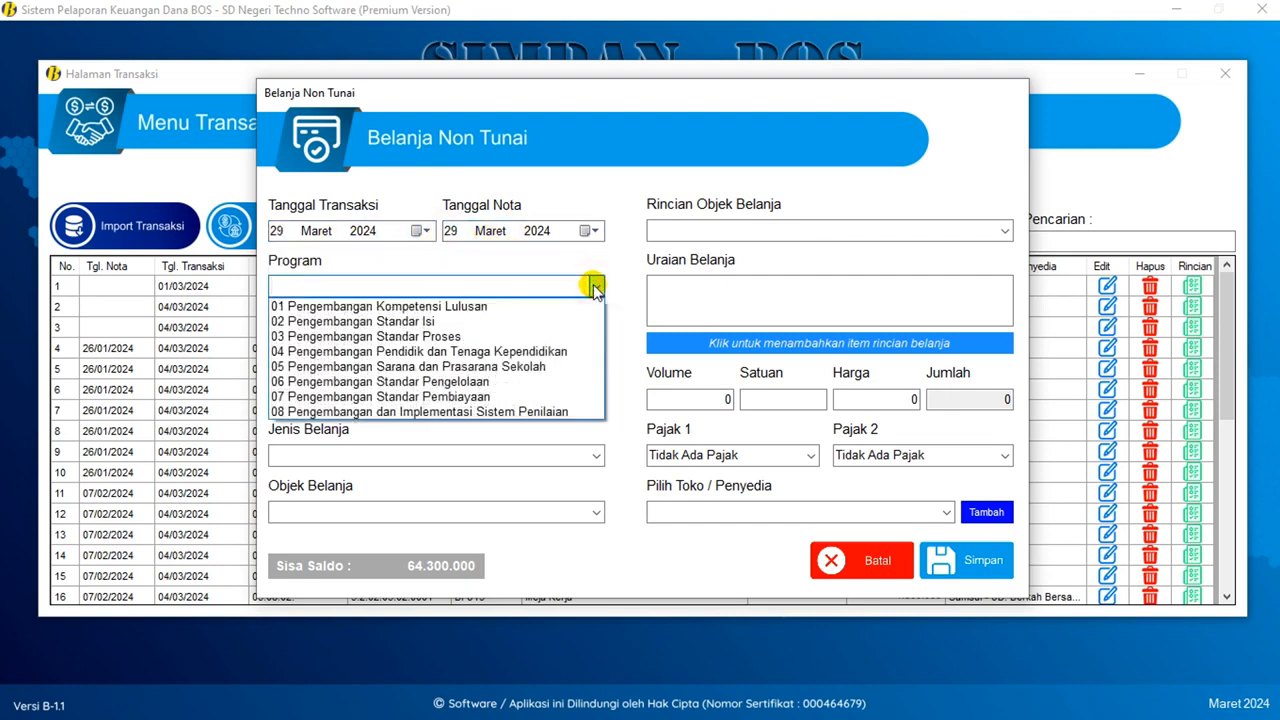
left_click(512, 322)
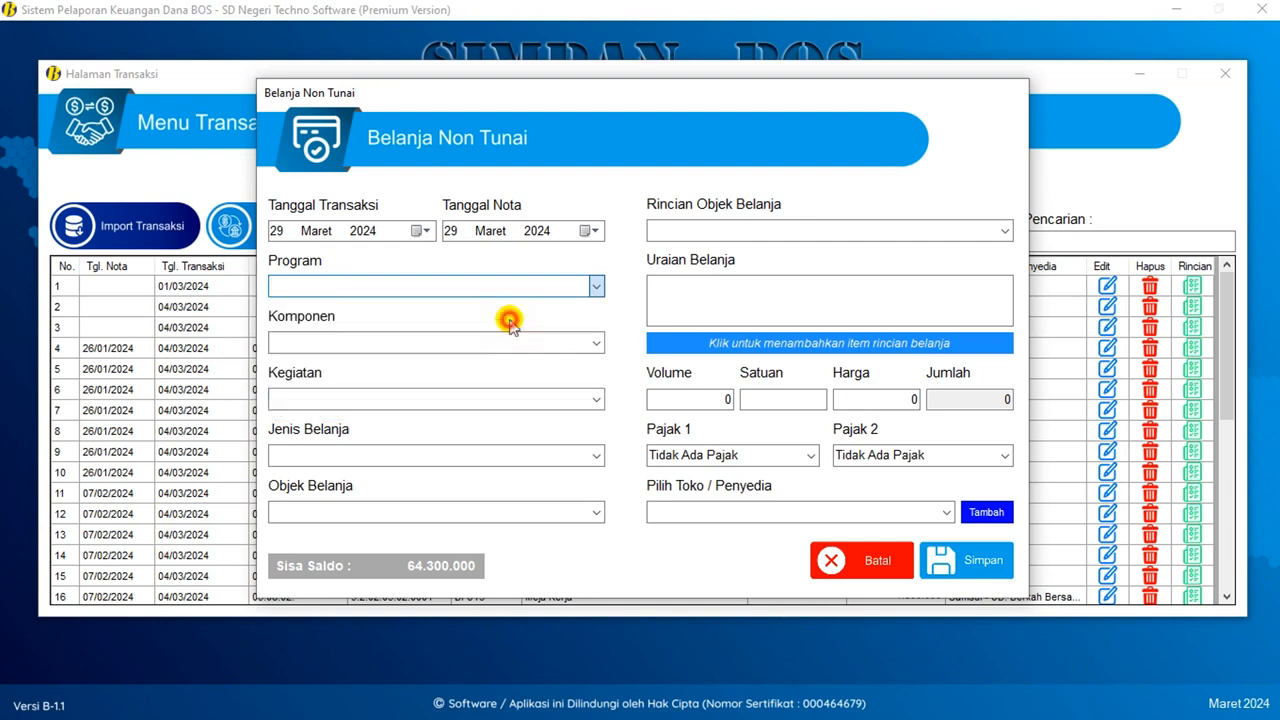
left_click(595, 342)
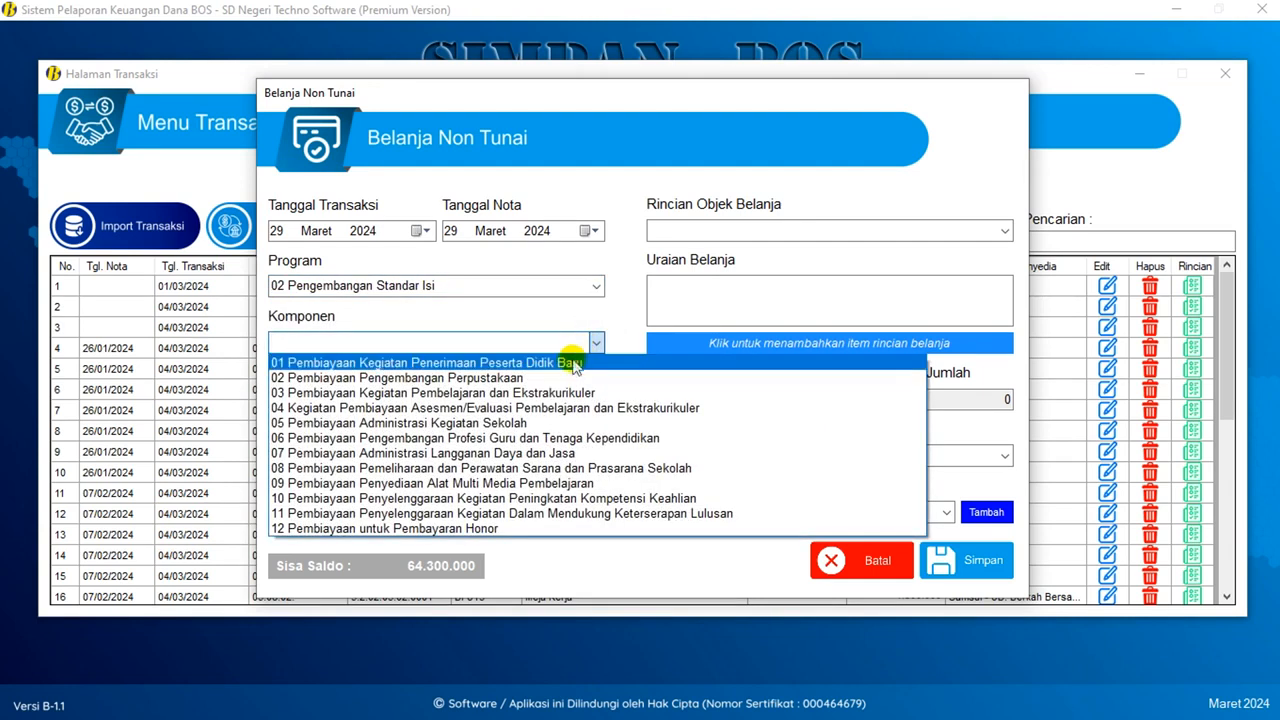
left_click(533, 390)
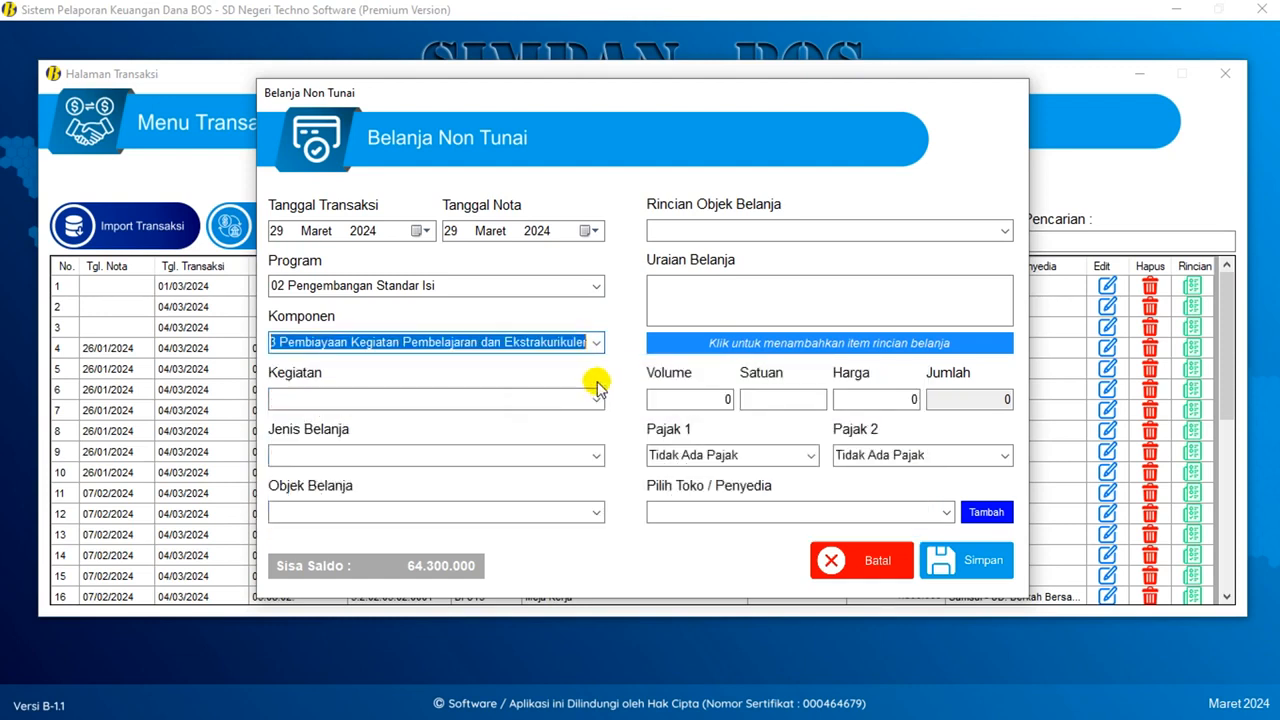
- Choose Kegiatan 02.03.01 Penyusunan Kurikulum, Jenis Belanja 5.1.02 and Objek Belanja 5.1.02.01 Barang/Persediaan
left_click(596, 399)
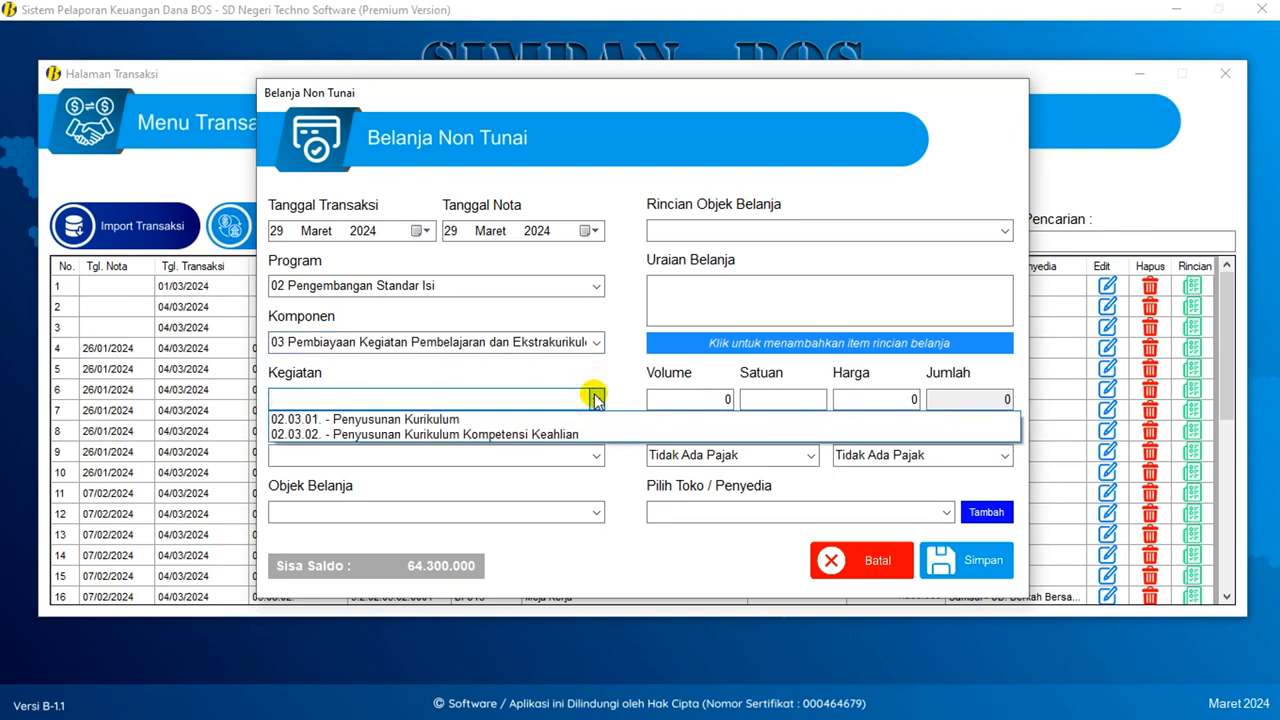
left_click(541, 418)
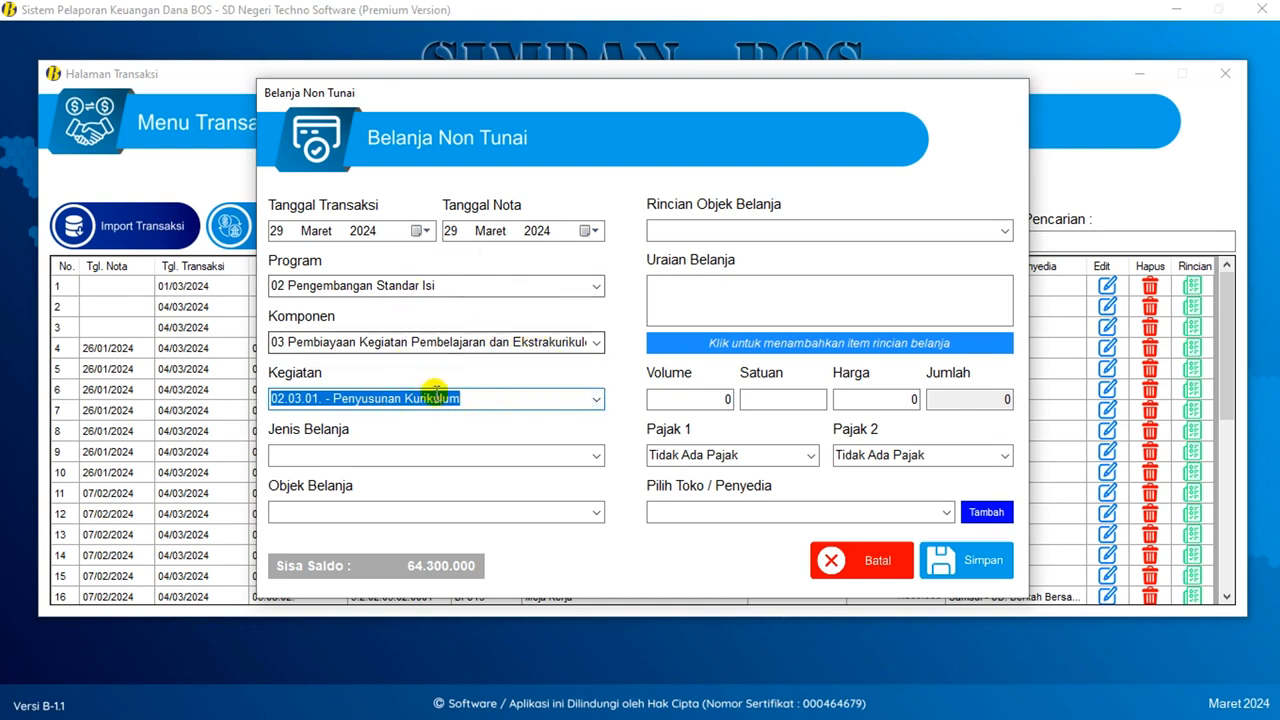
left_click(597, 455)
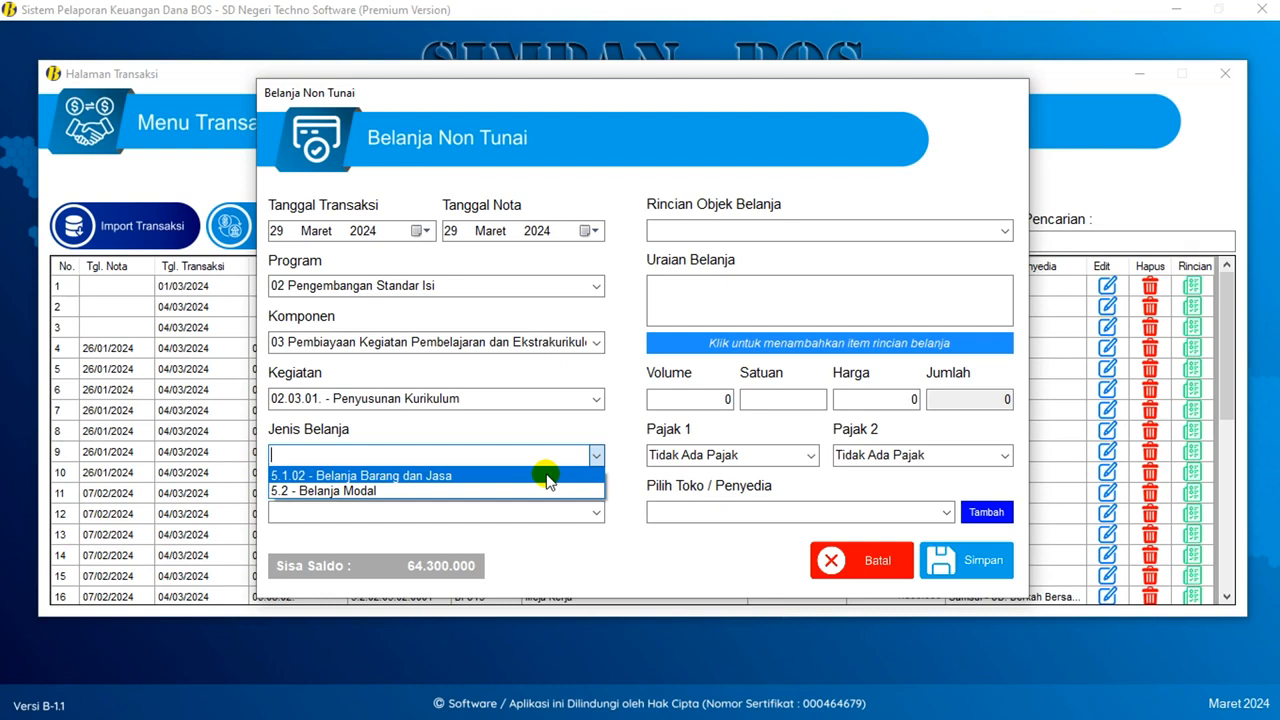
left_click(455, 476)
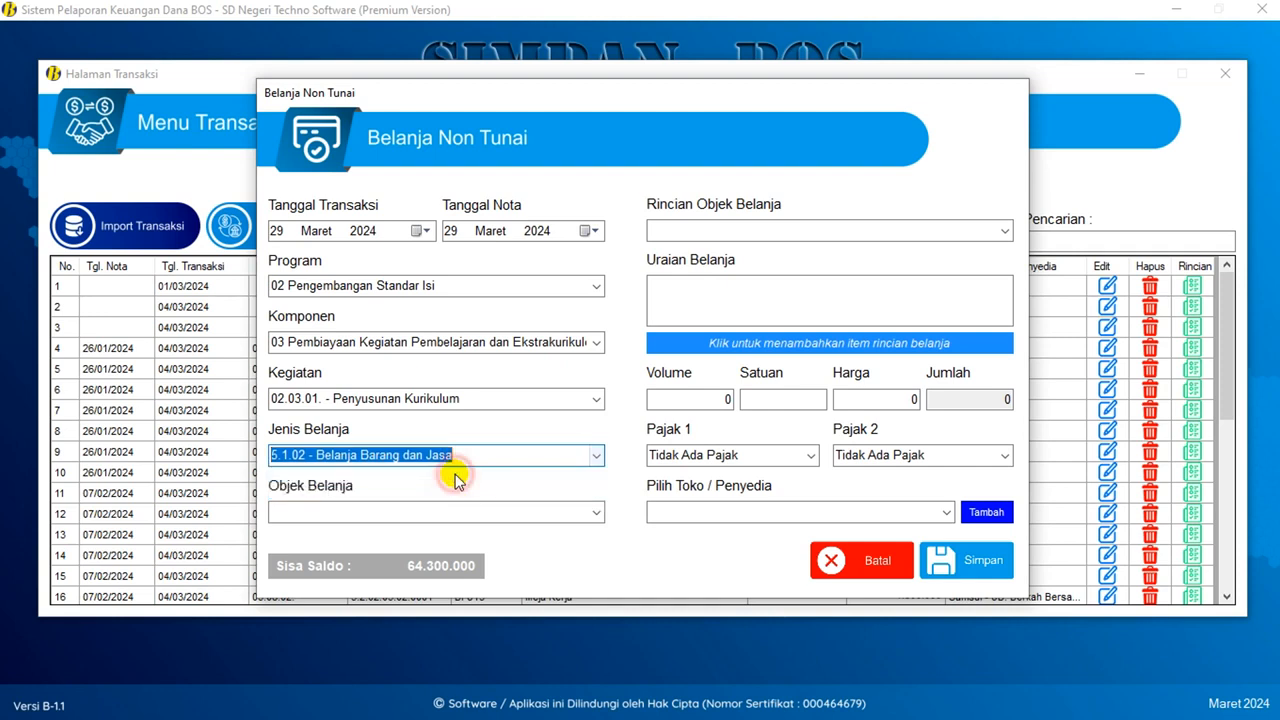
left_click(598, 511)
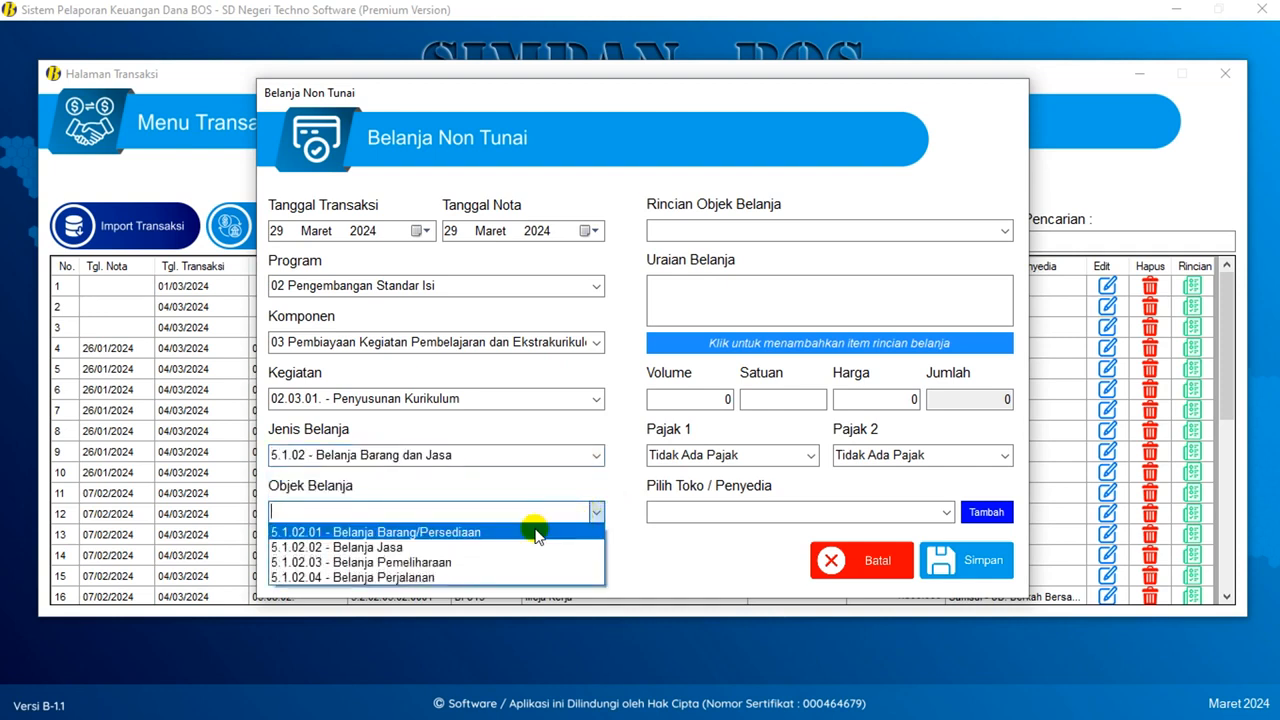
left_click(535, 533)
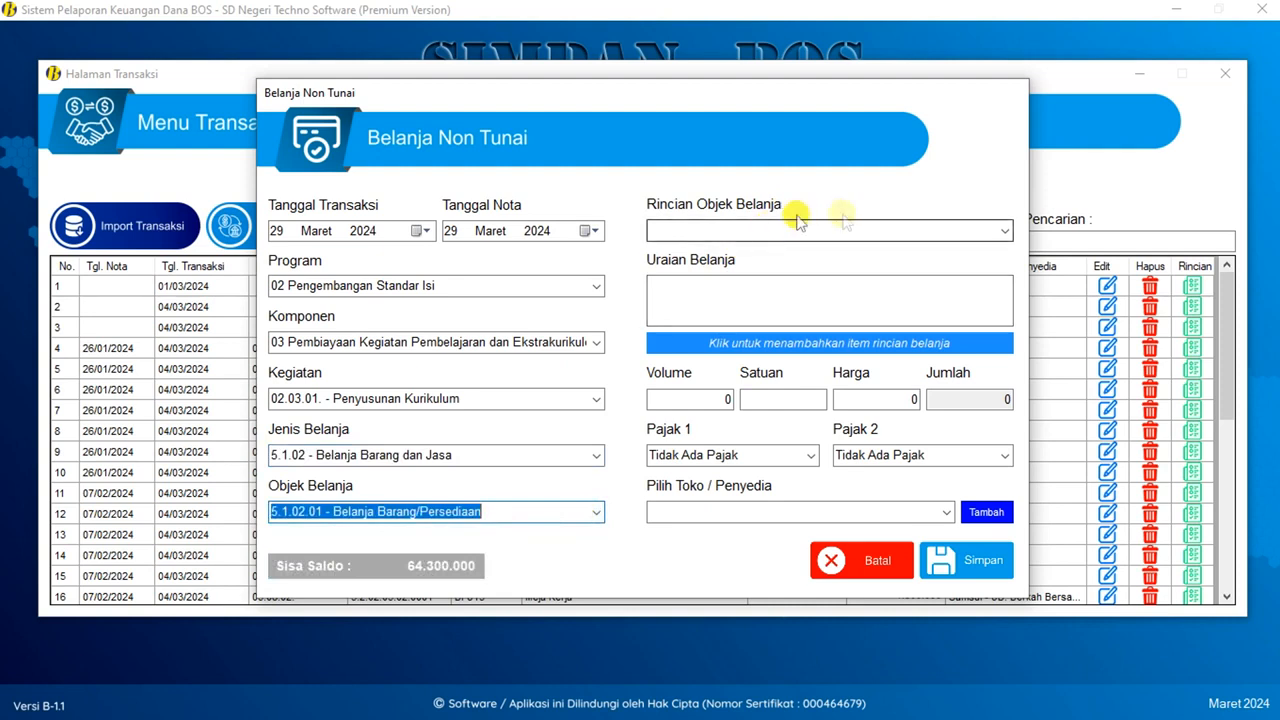
left_click(1005, 230)
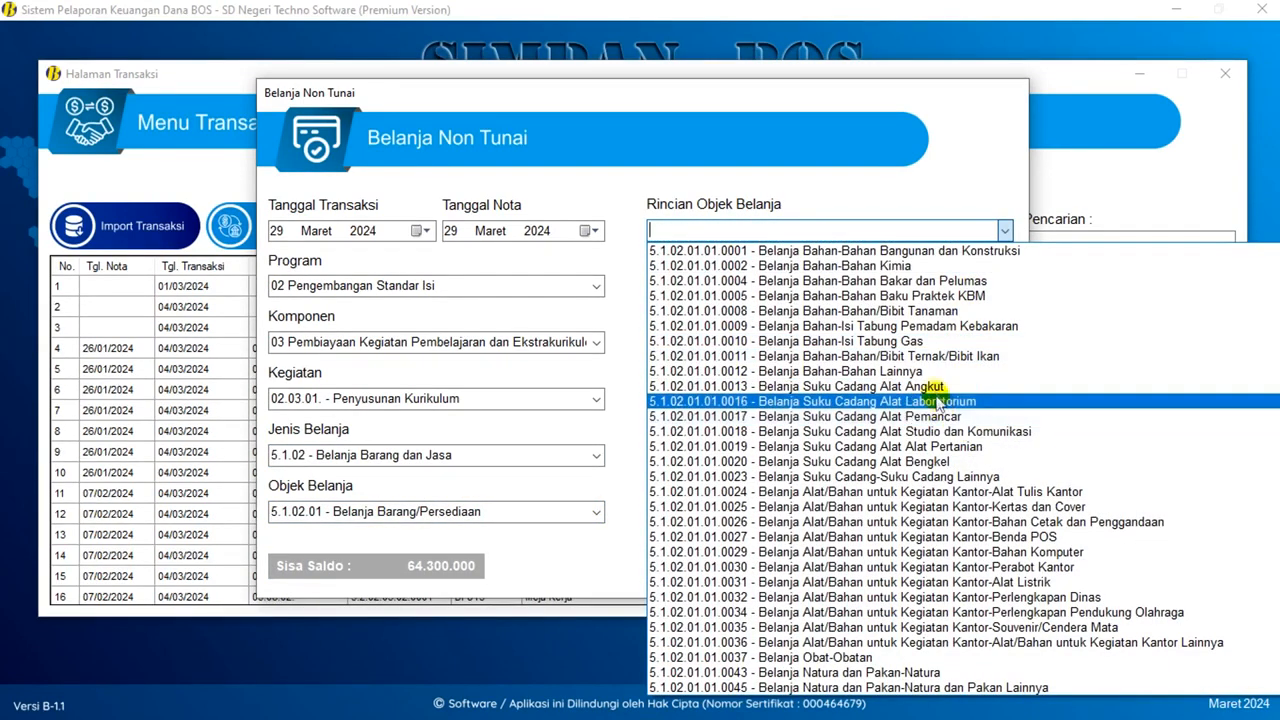
- Choose detail 5.1.02.01.01.0026 Bahan Cetak dan Penggandaan and retype the description as 'Belanja Foto Copy'
left_click(1055, 522)
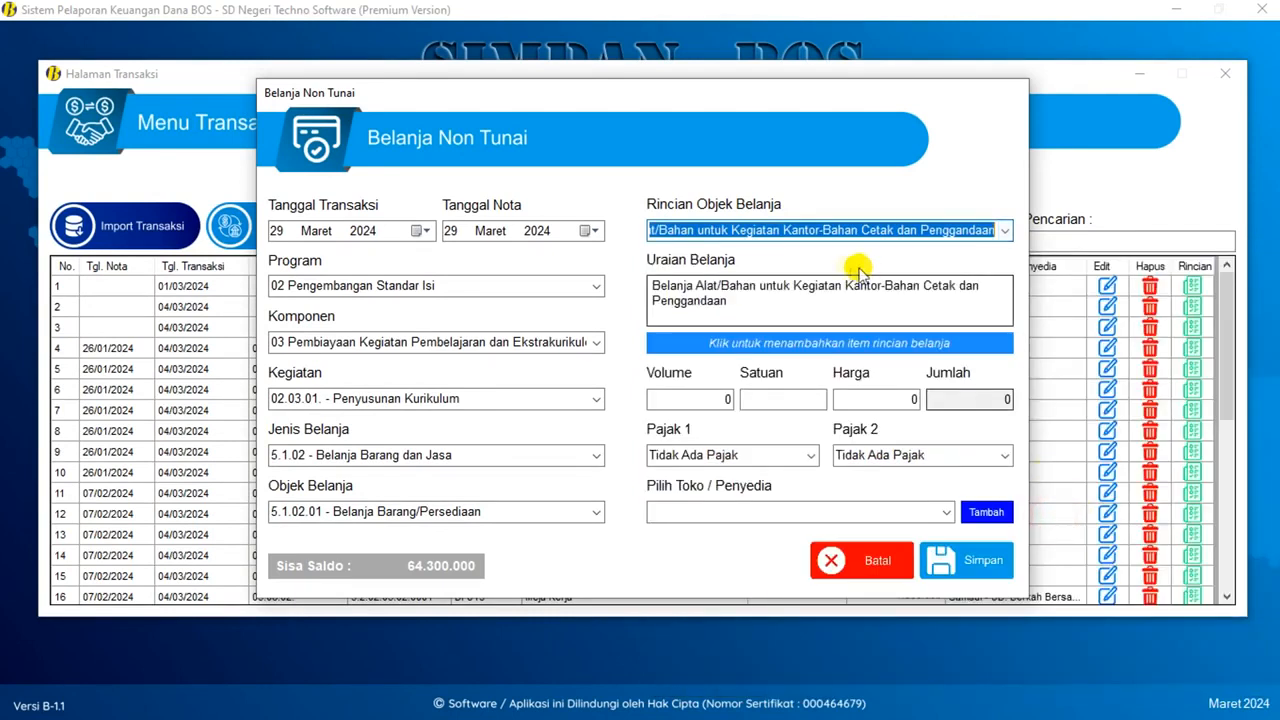
left_click(759, 310)
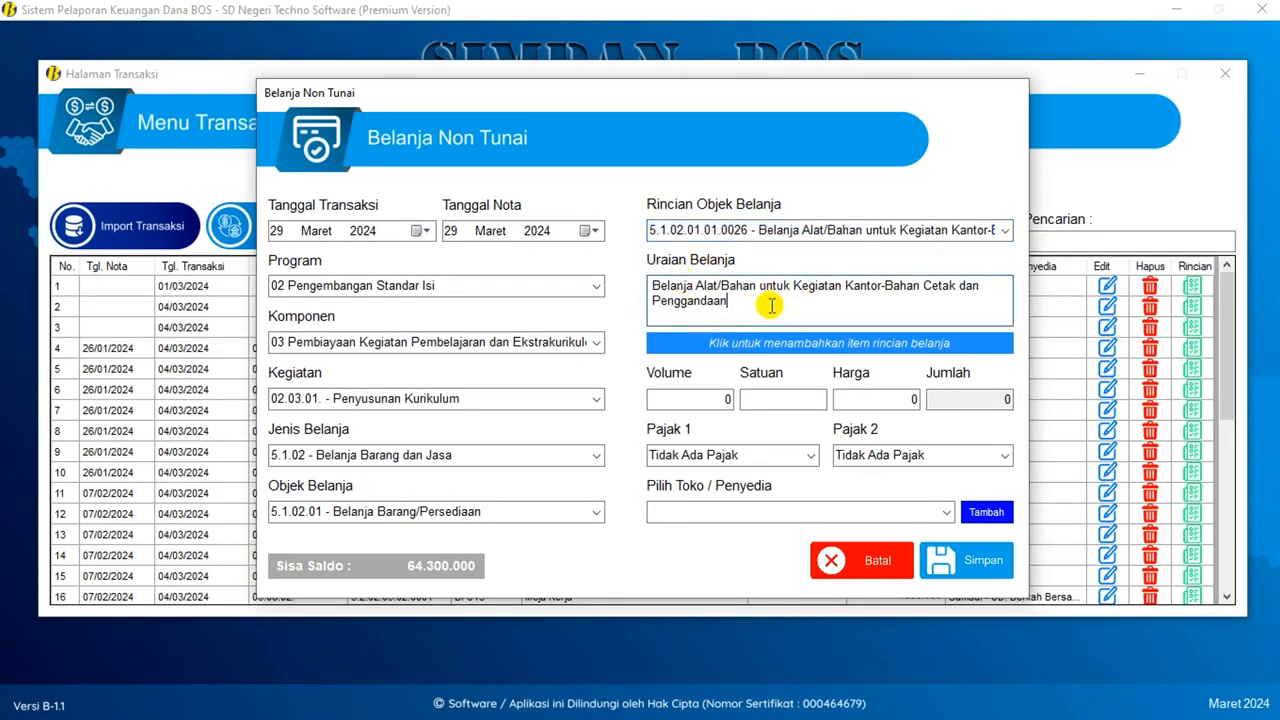
left_click_drag(768, 300, 697, 288)
type("F")
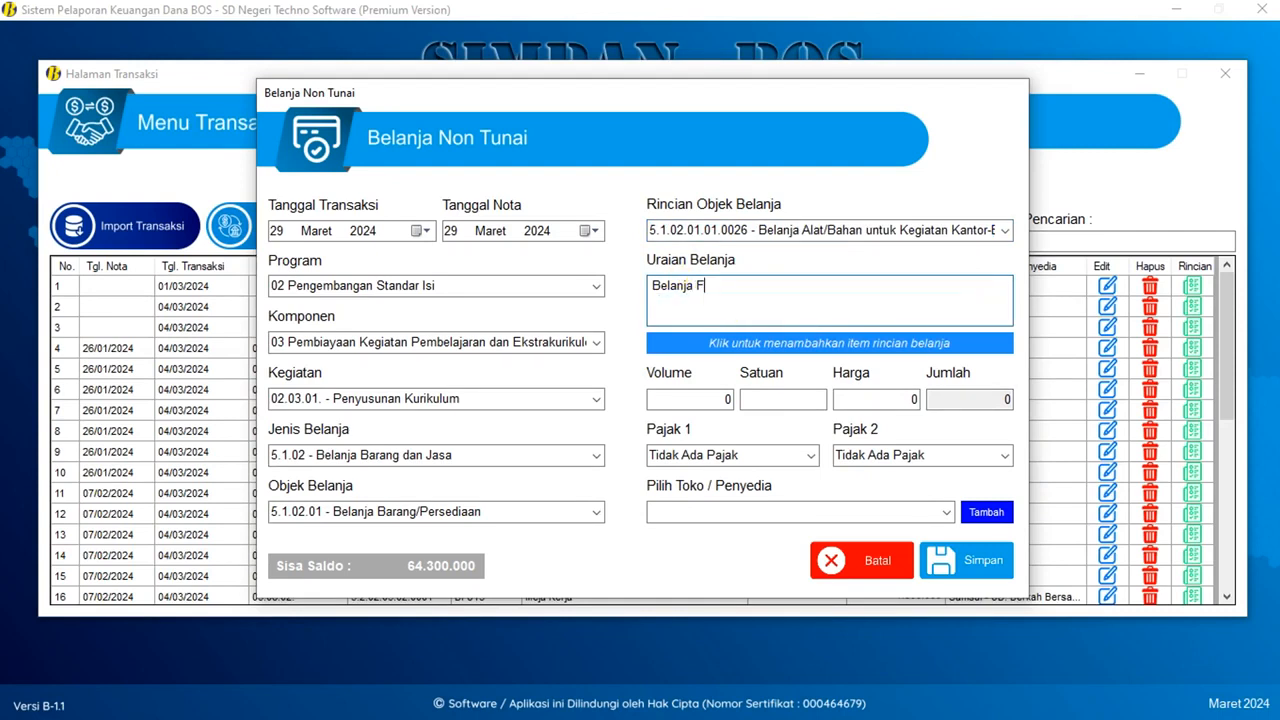
type("oto Copy")
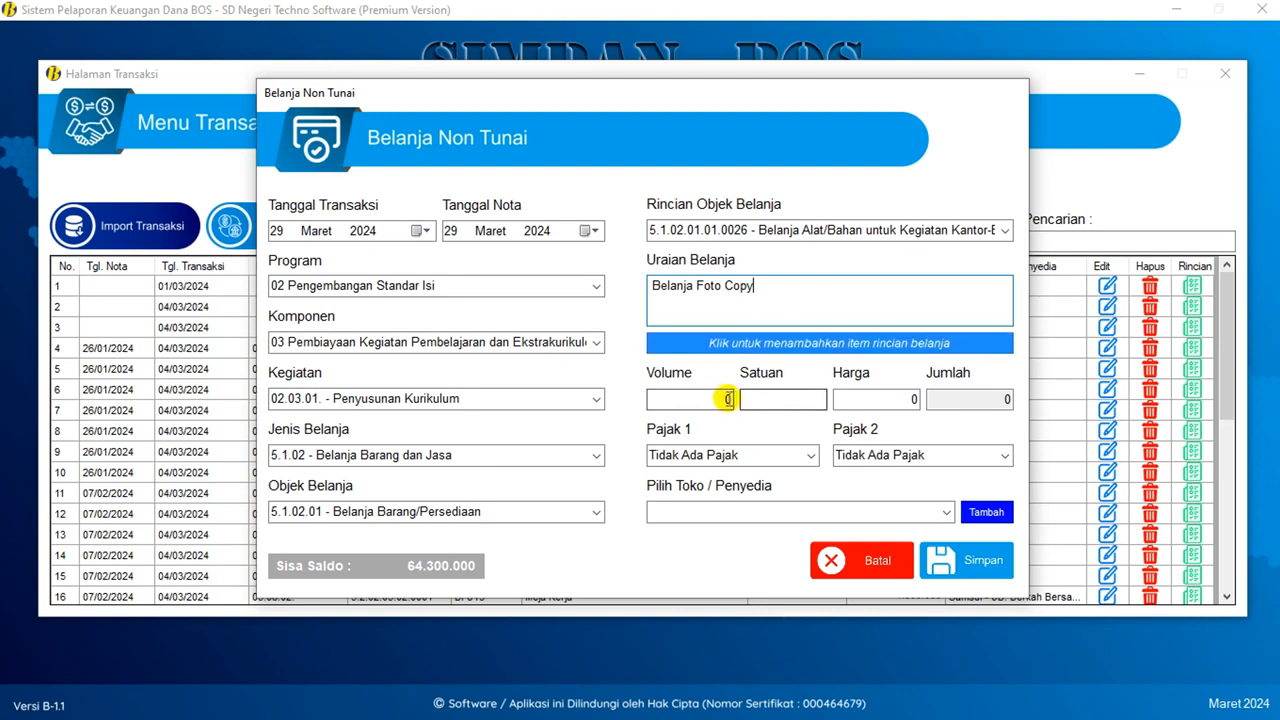
- Enter 100 Lembar at 500 each for a 50.000 total, leaving the supplier unselected
left_click(716, 399)
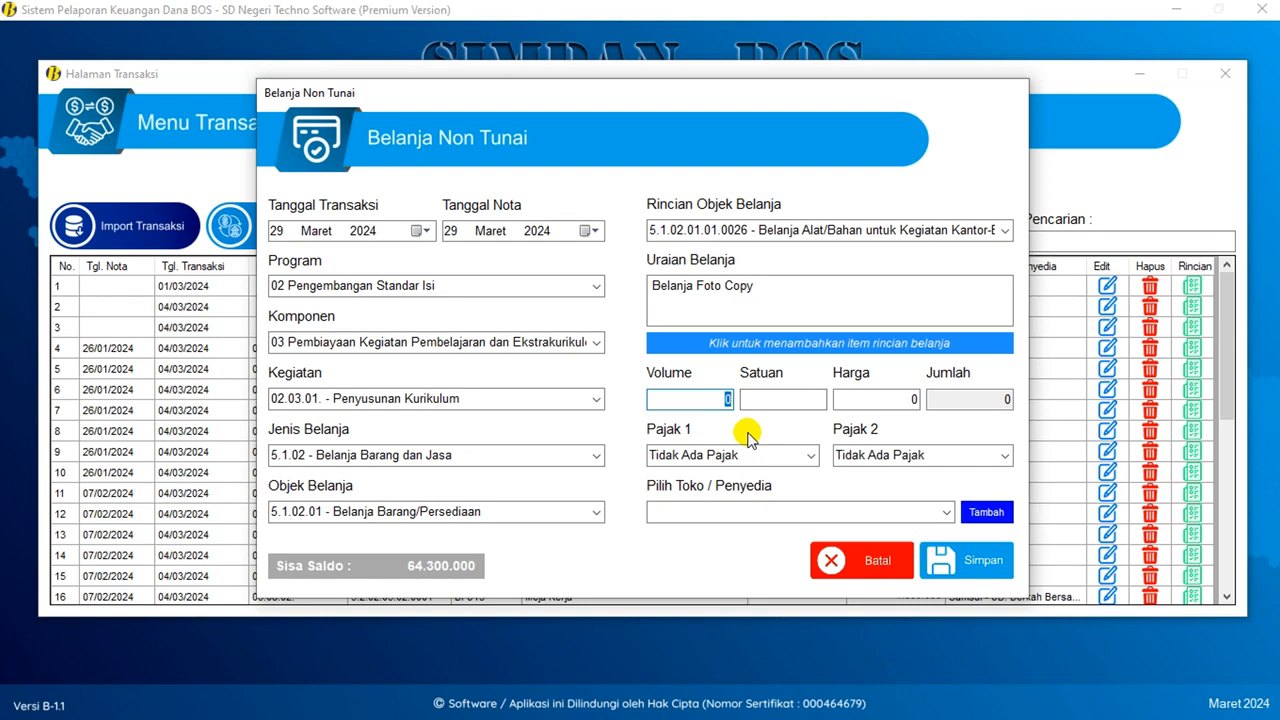
type("100")
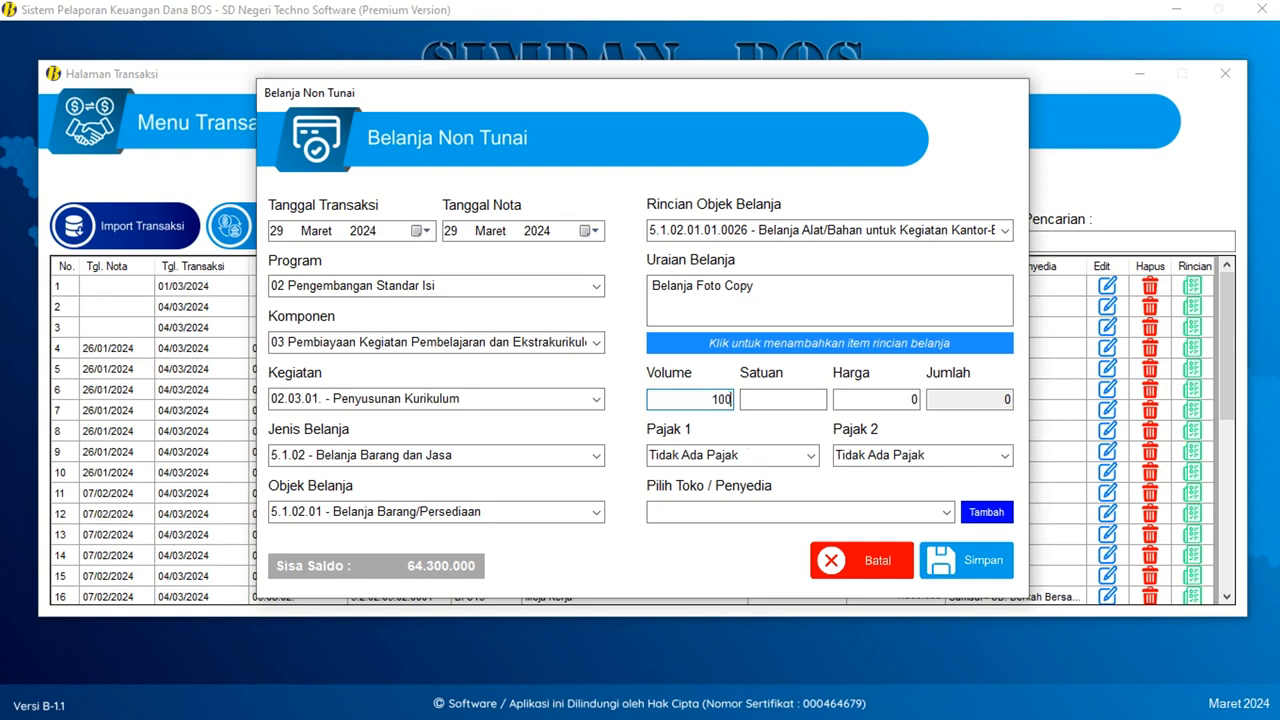
key("Tab")
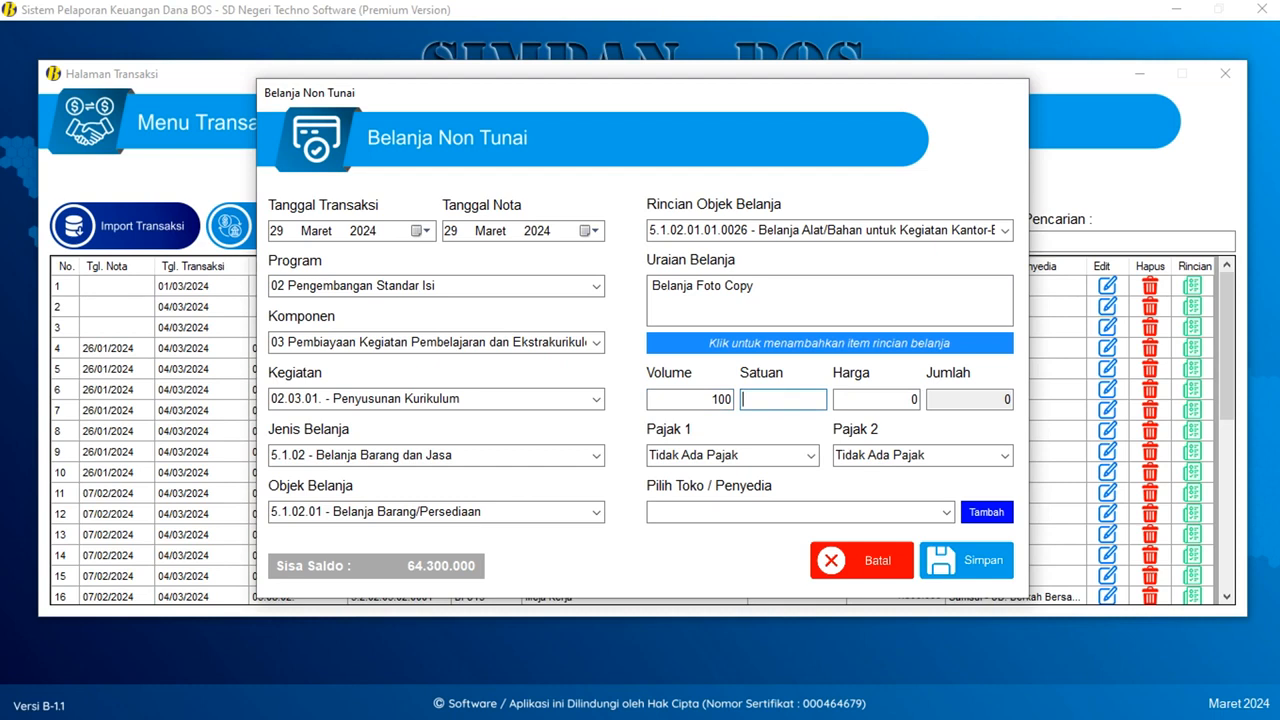
type("Lembar")
key("Tab")
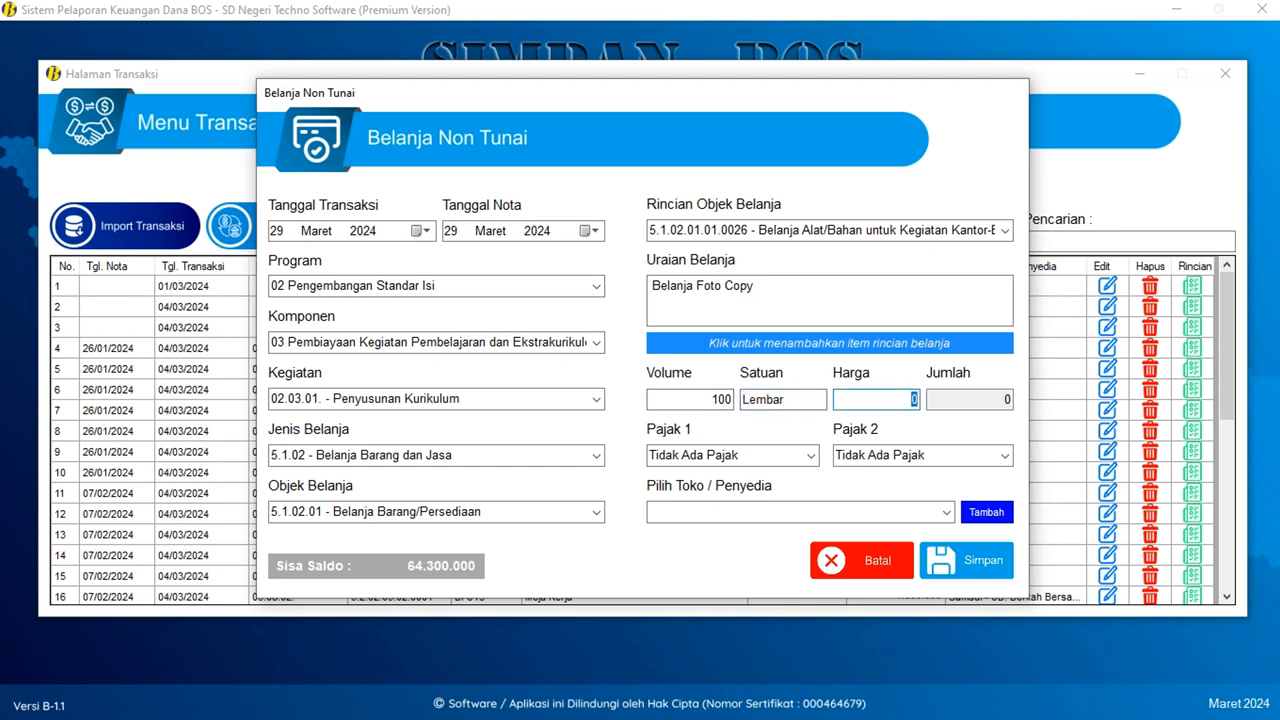
type("500")
key("Tab")
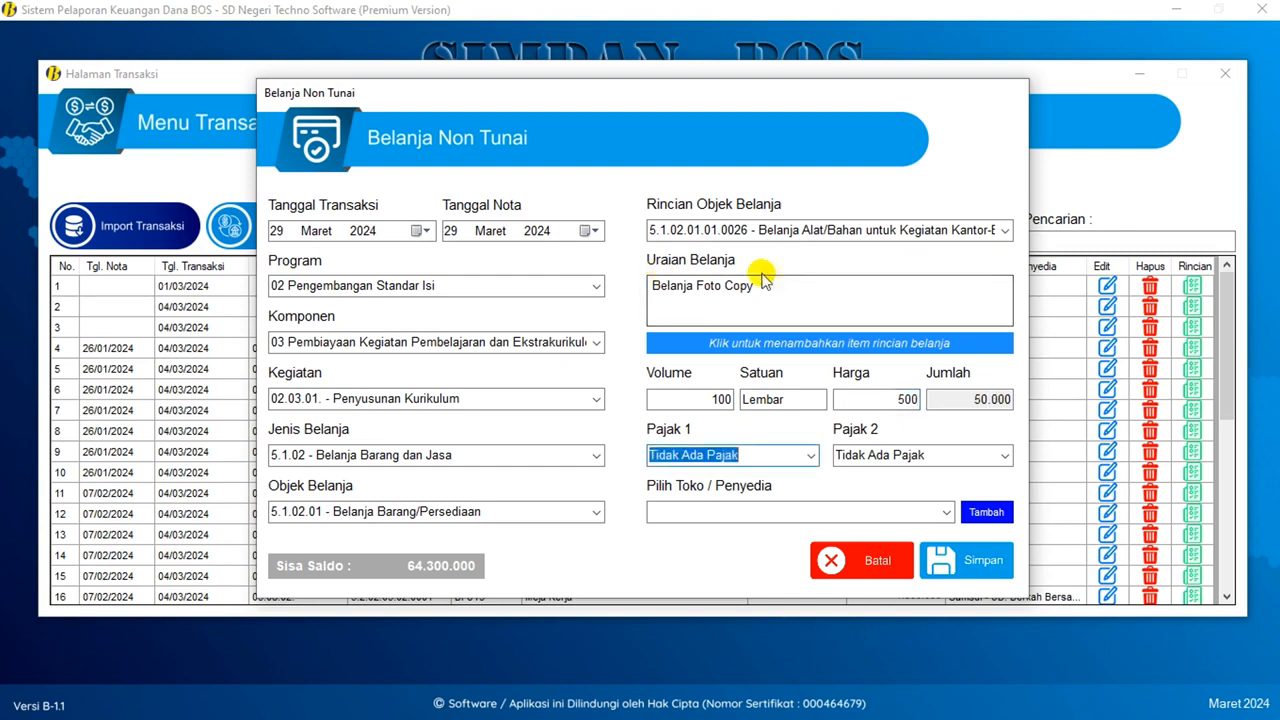
left_click(980, 399)
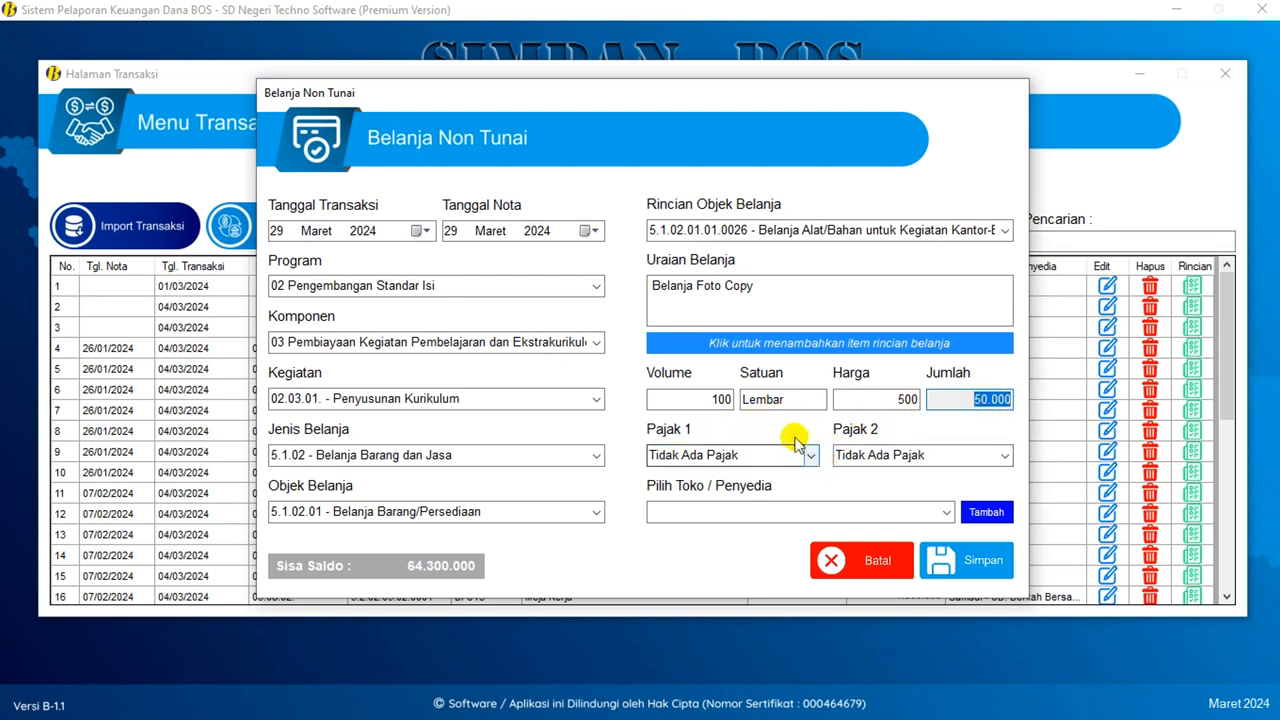
left_click(946, 511)
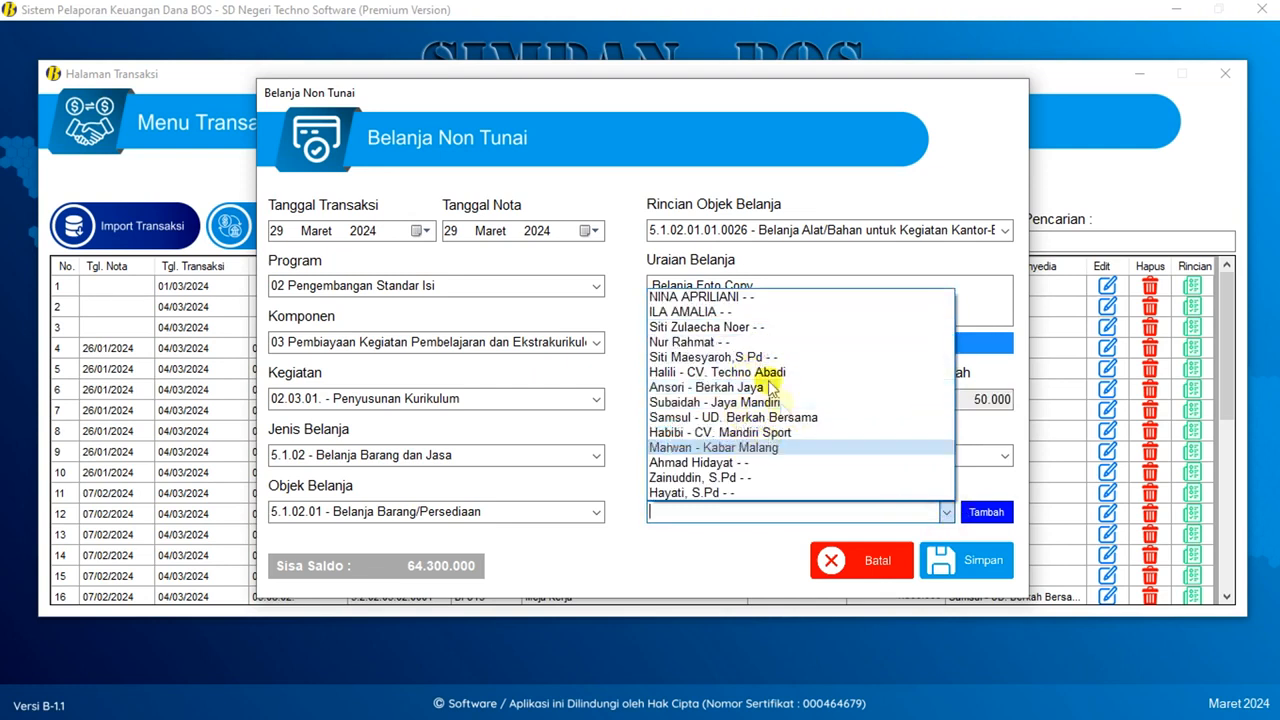
left_click(988, 512)
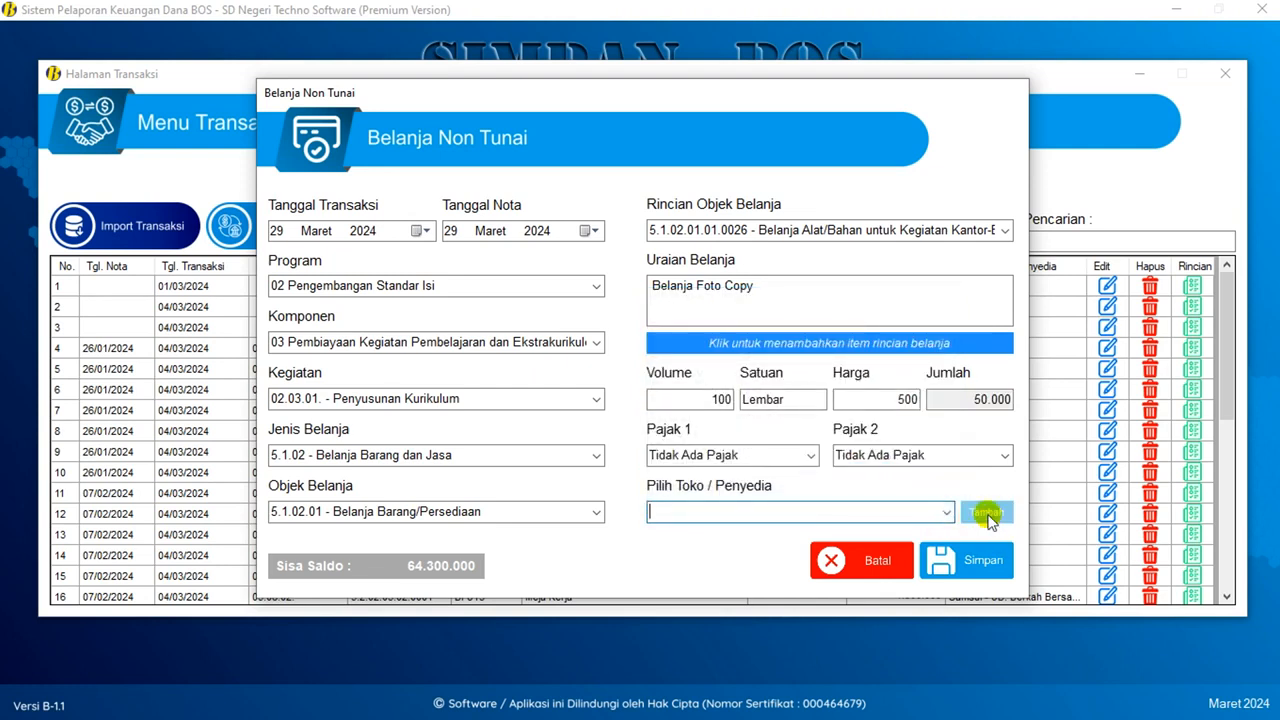
- Save new store CV. Berkah Abadi with its owner (Pemilik) as recipient, at Jalan Kasin Raya
left_click(986, 512)
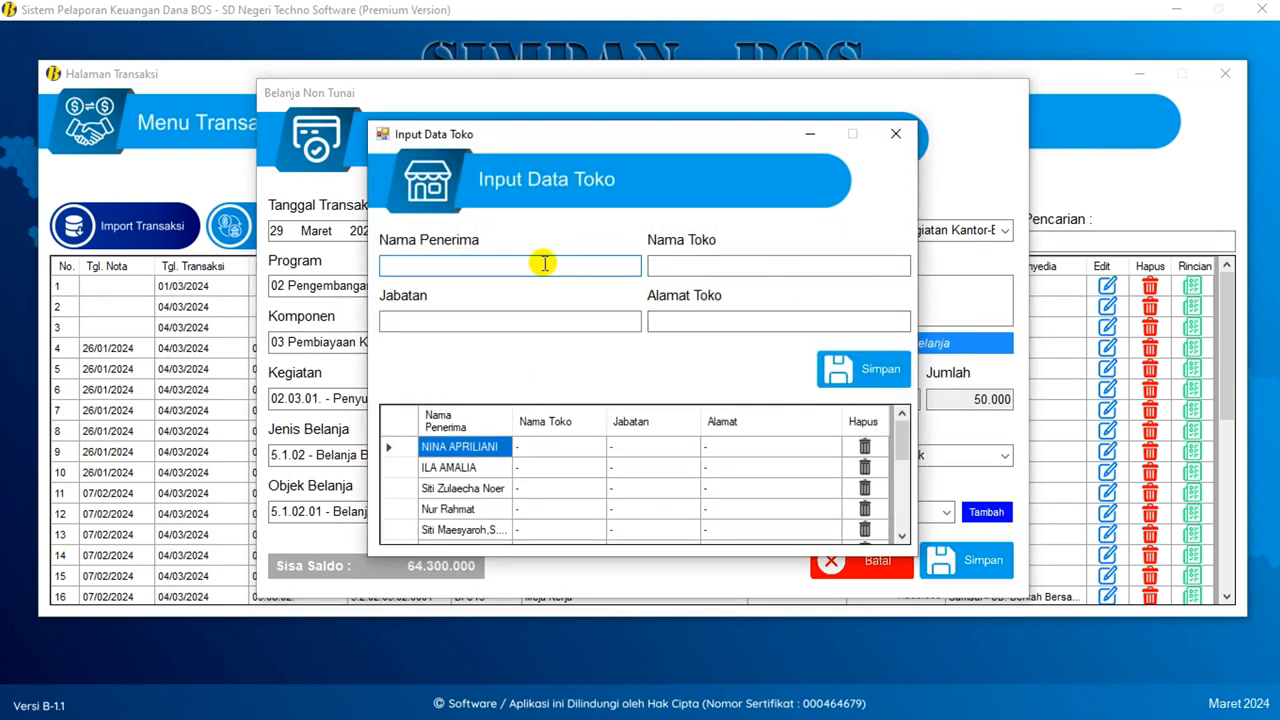
type("Ridwan")
key("Tab")
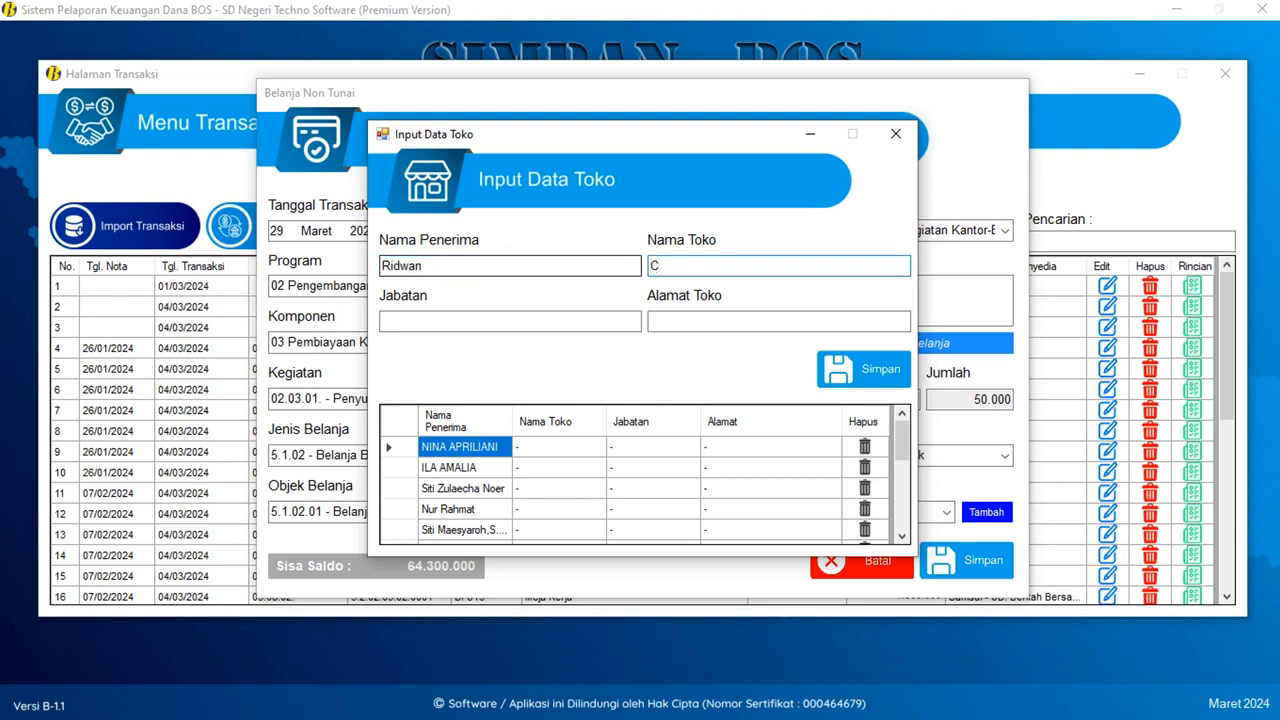
type("CV. Berk")
key("BackSpace")
key("BackSpace")
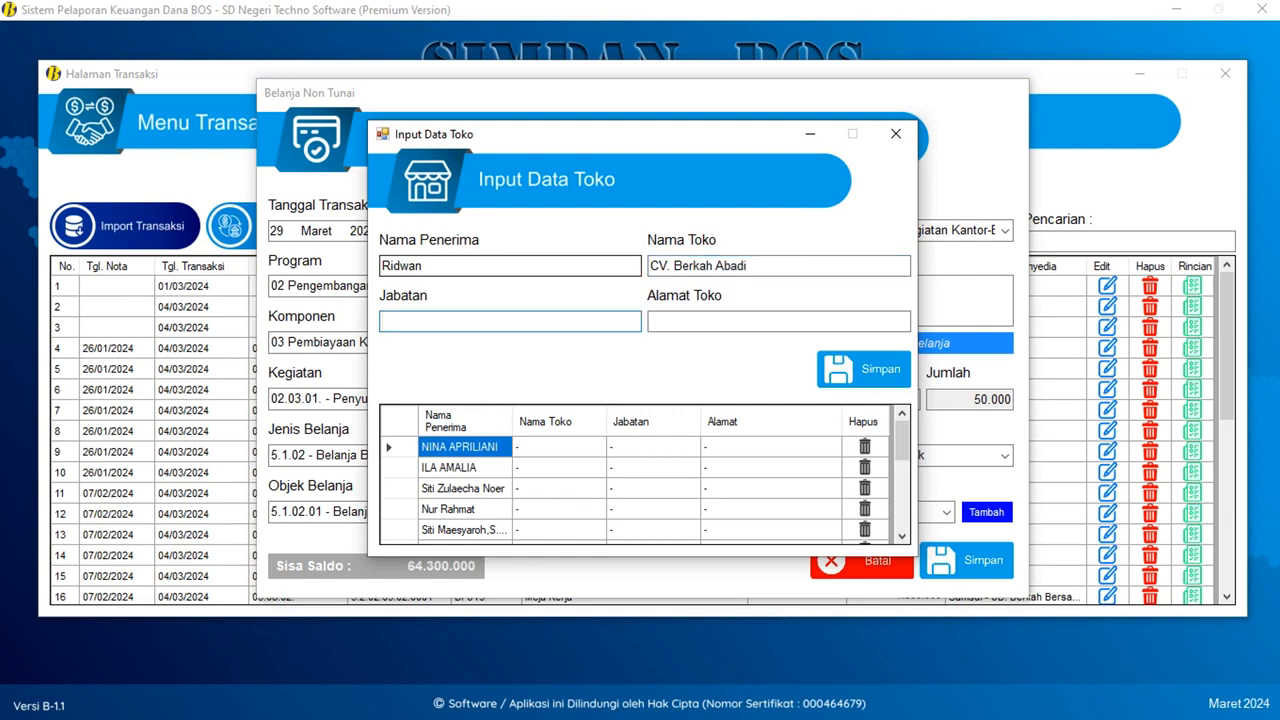
type("Pemilik")
key("Tab")
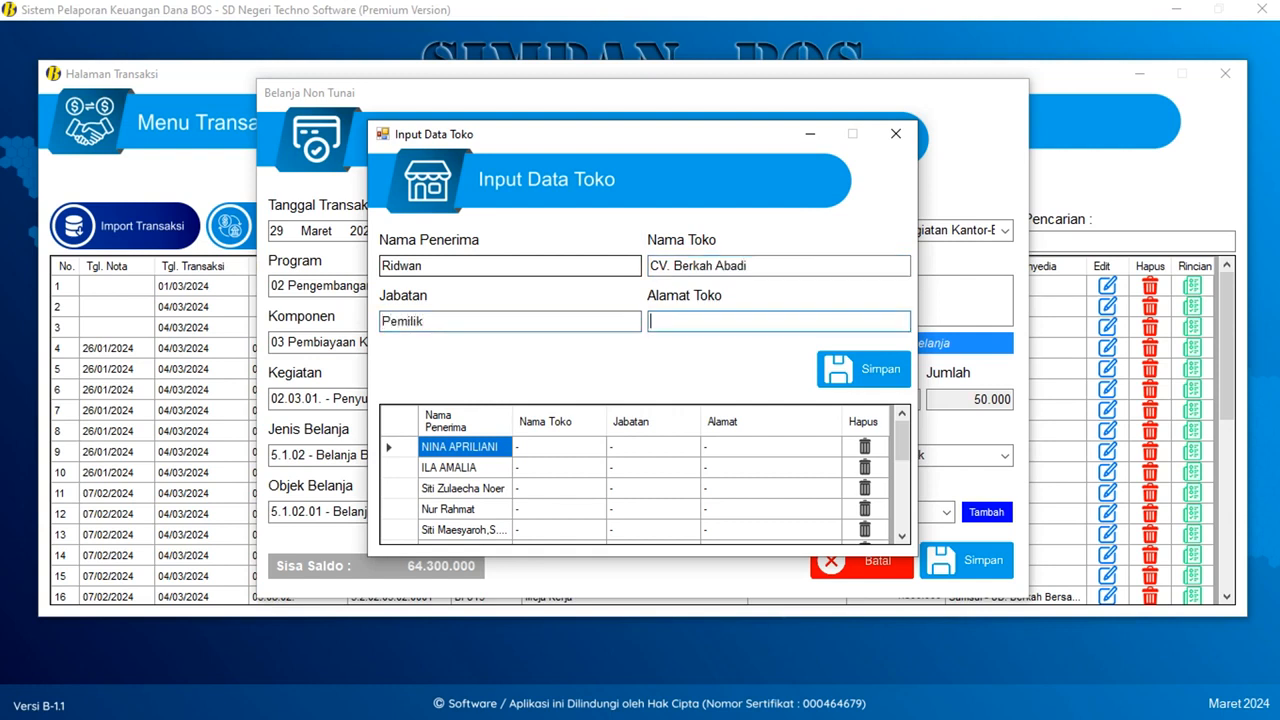
type("Jalan Kasi")
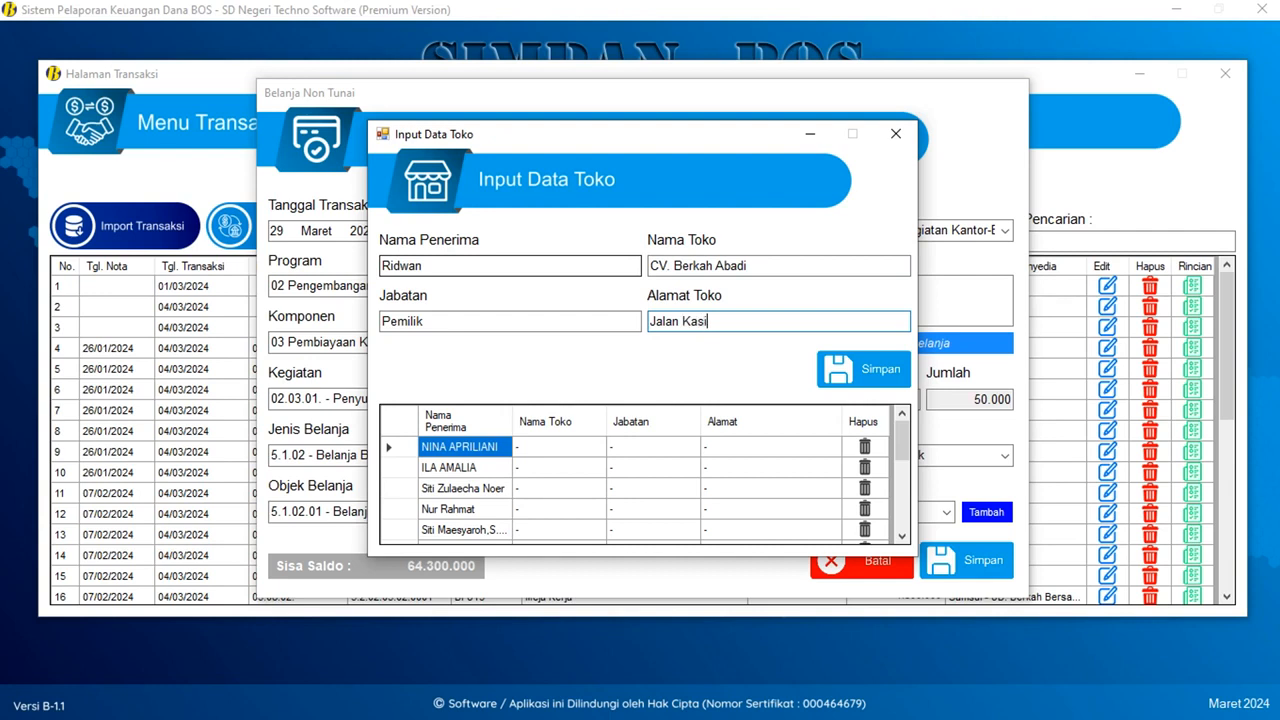
type("n Raya")
key("Tab")
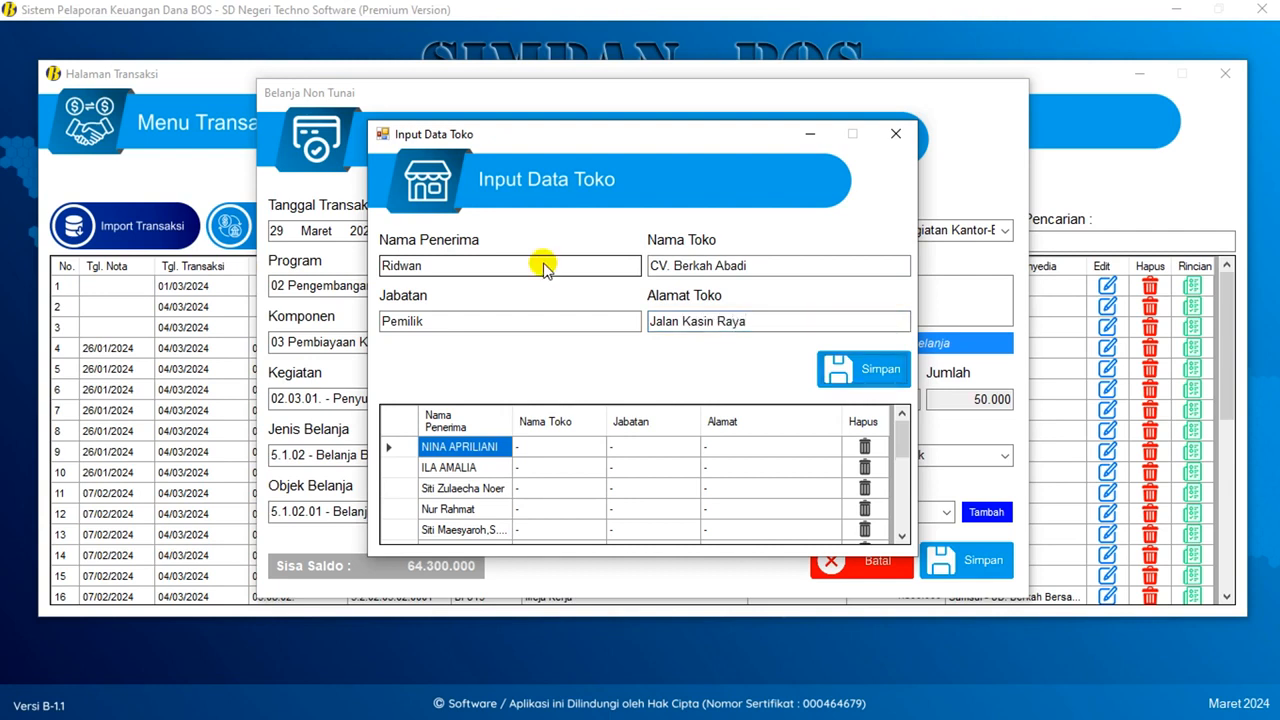
key("Return")
key("Return")
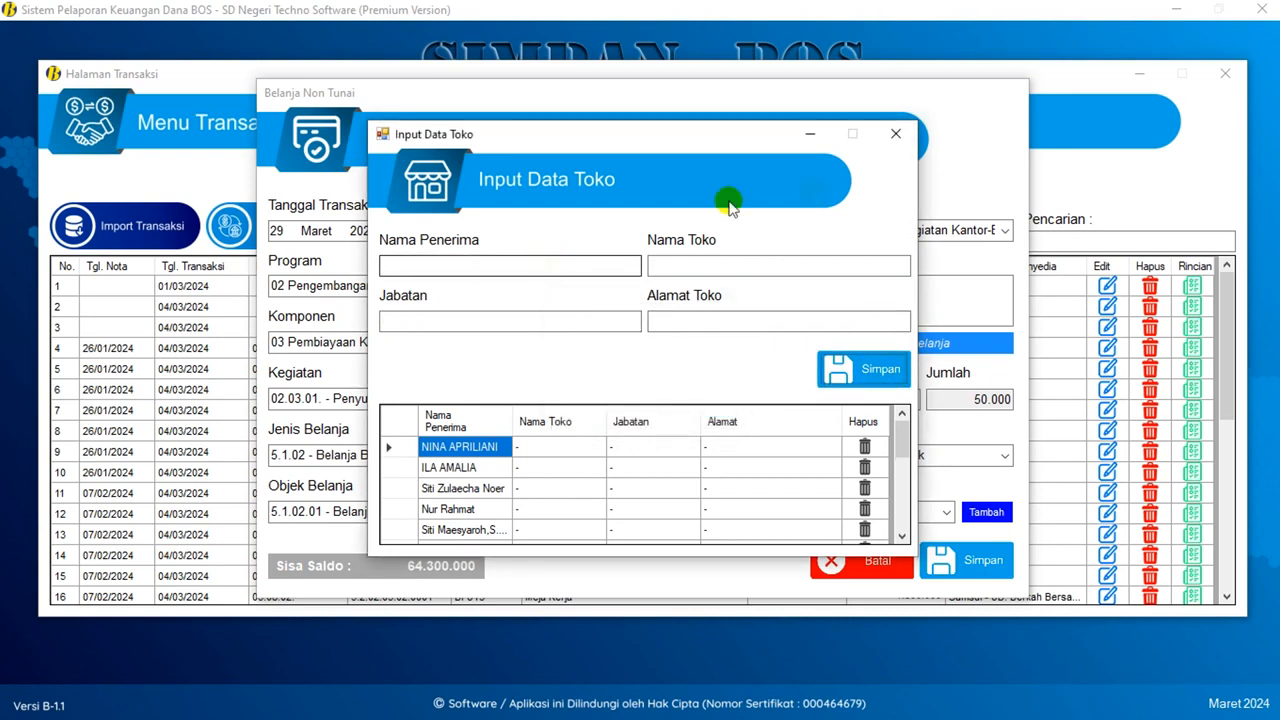
left_click(897, 133)
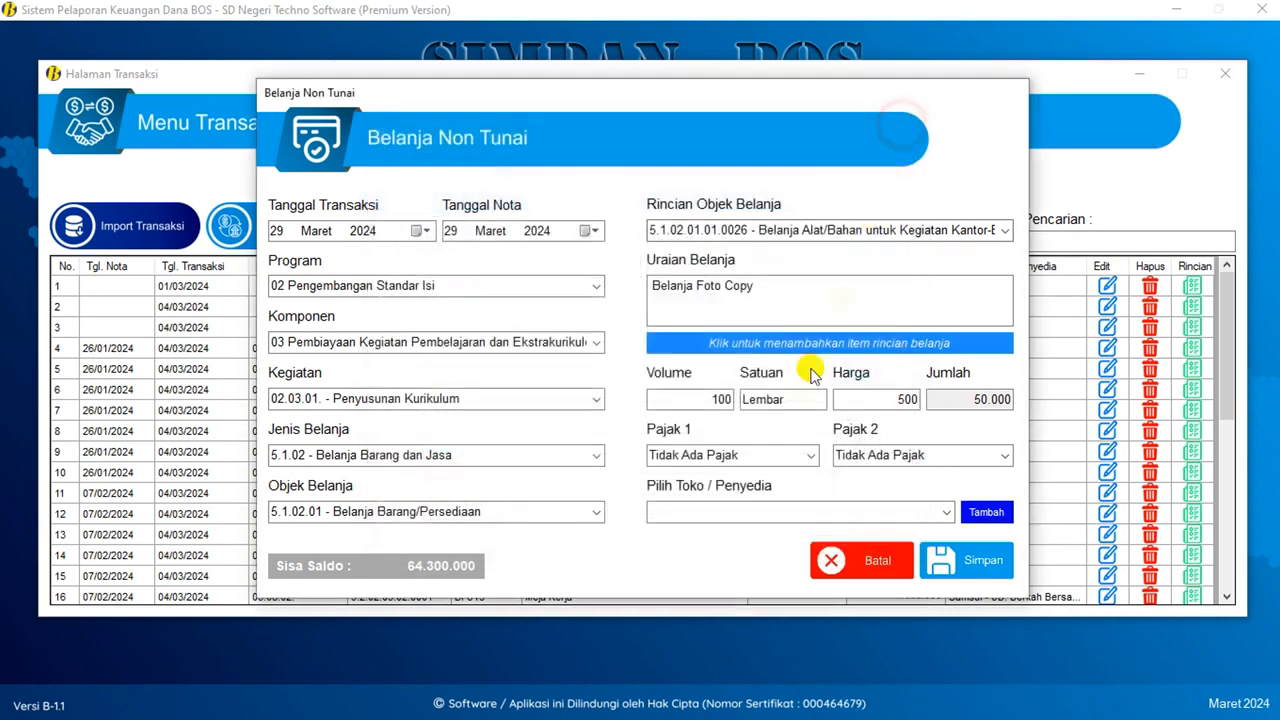
- Choose CV. Berkah Abadi as supplier and save the 50.000 photocopy purchase
left_click(938, 508)
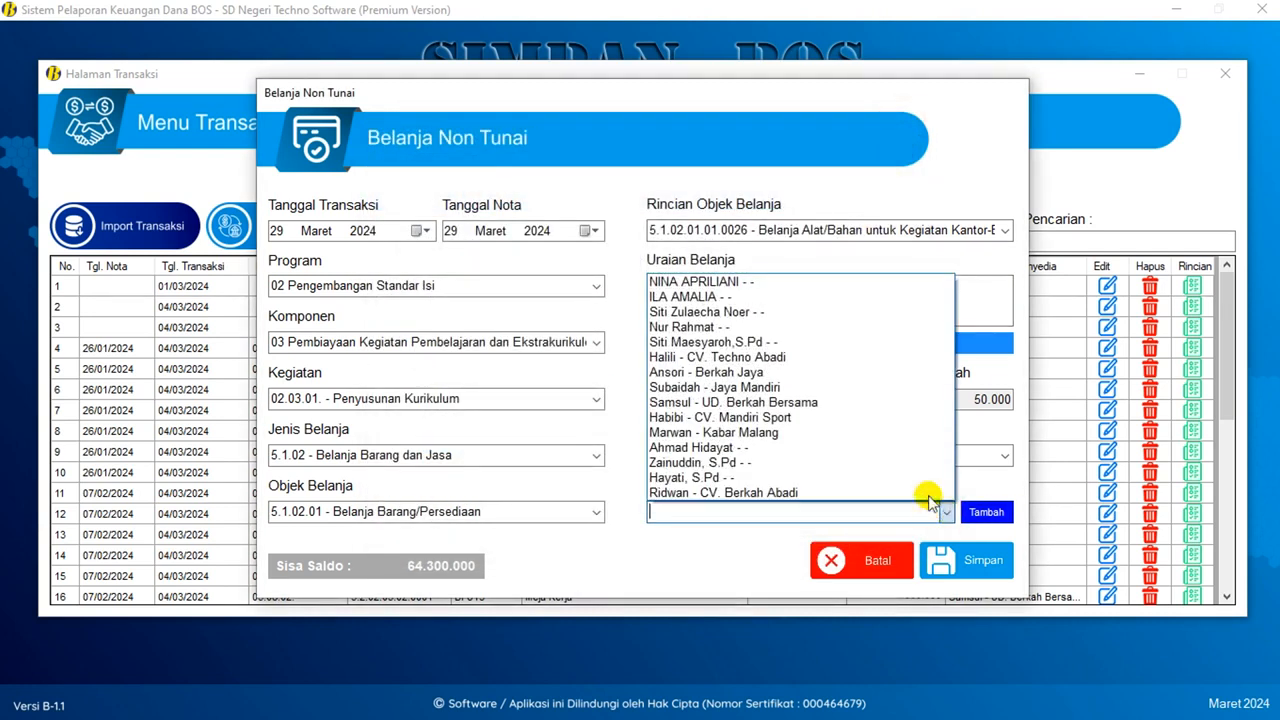
left_click(713, 493)
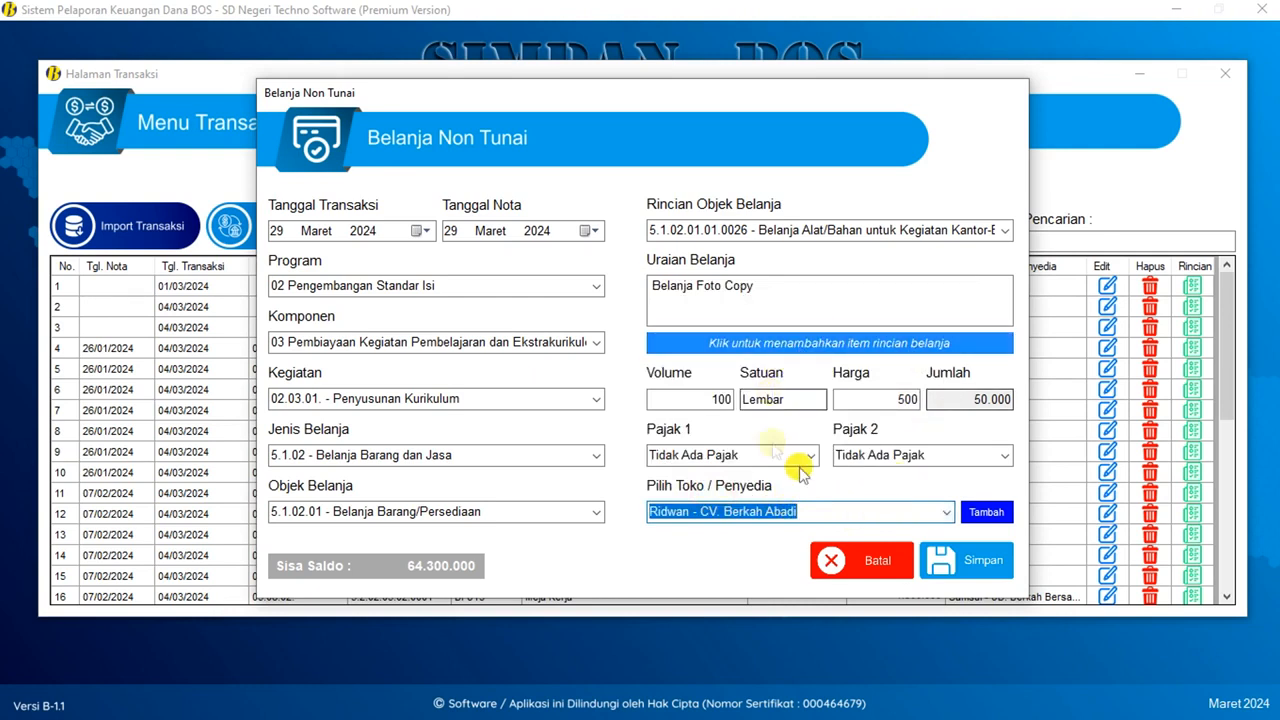
left_click(958, 566)
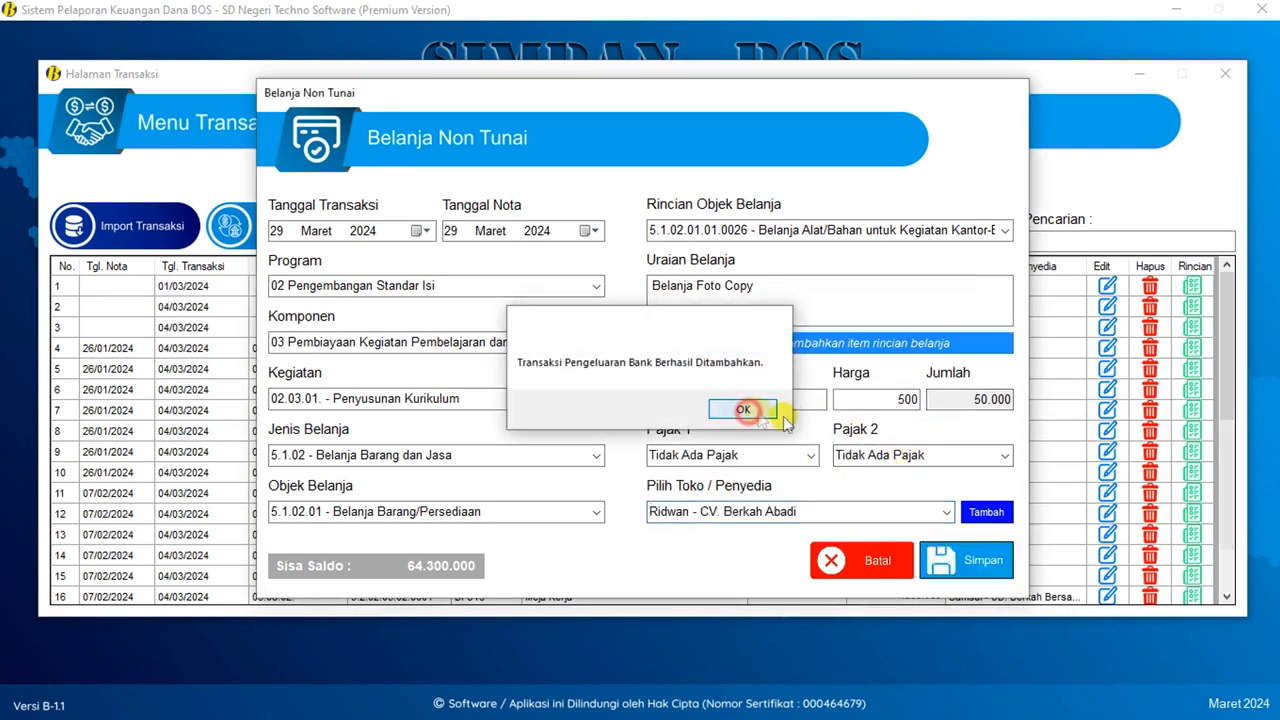
left_click(744, 410)
scroll(648, 440, "down", 7)
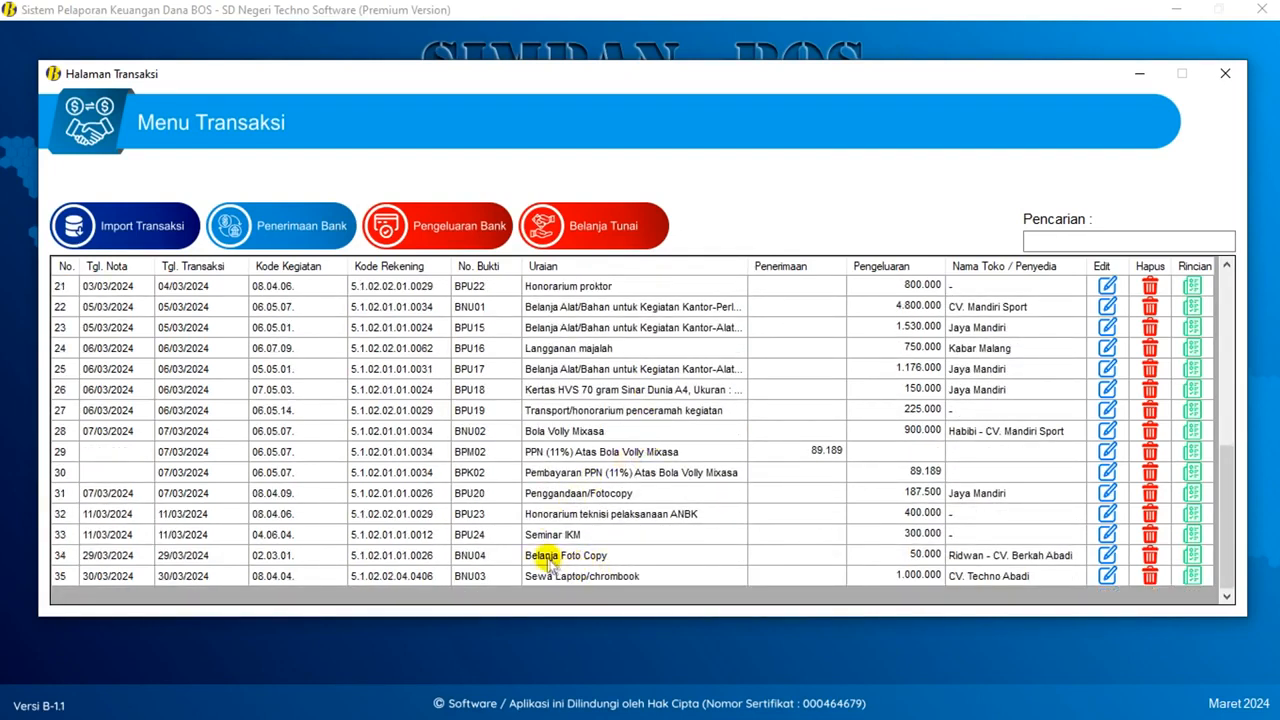
- Check the new 50.000 Belanja Foto Copy entry in row 34, then start a cash purchase
left_click(543, 557)
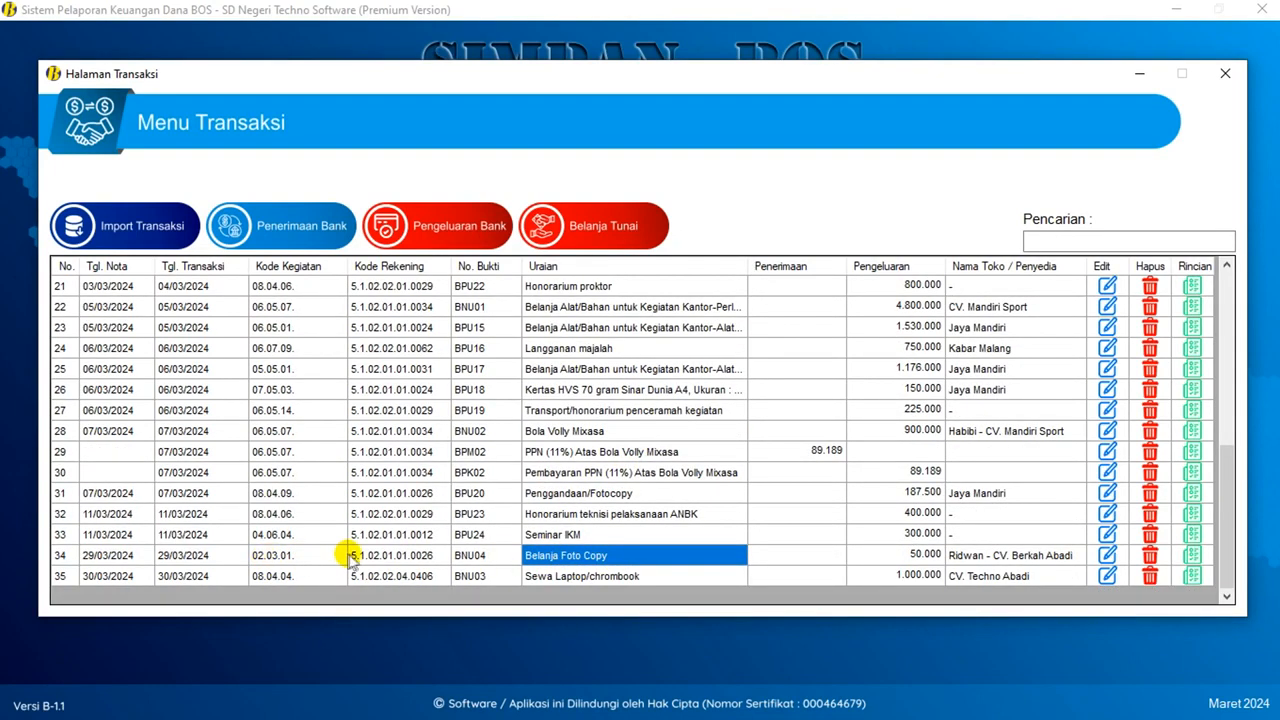
left_click(905, 558)
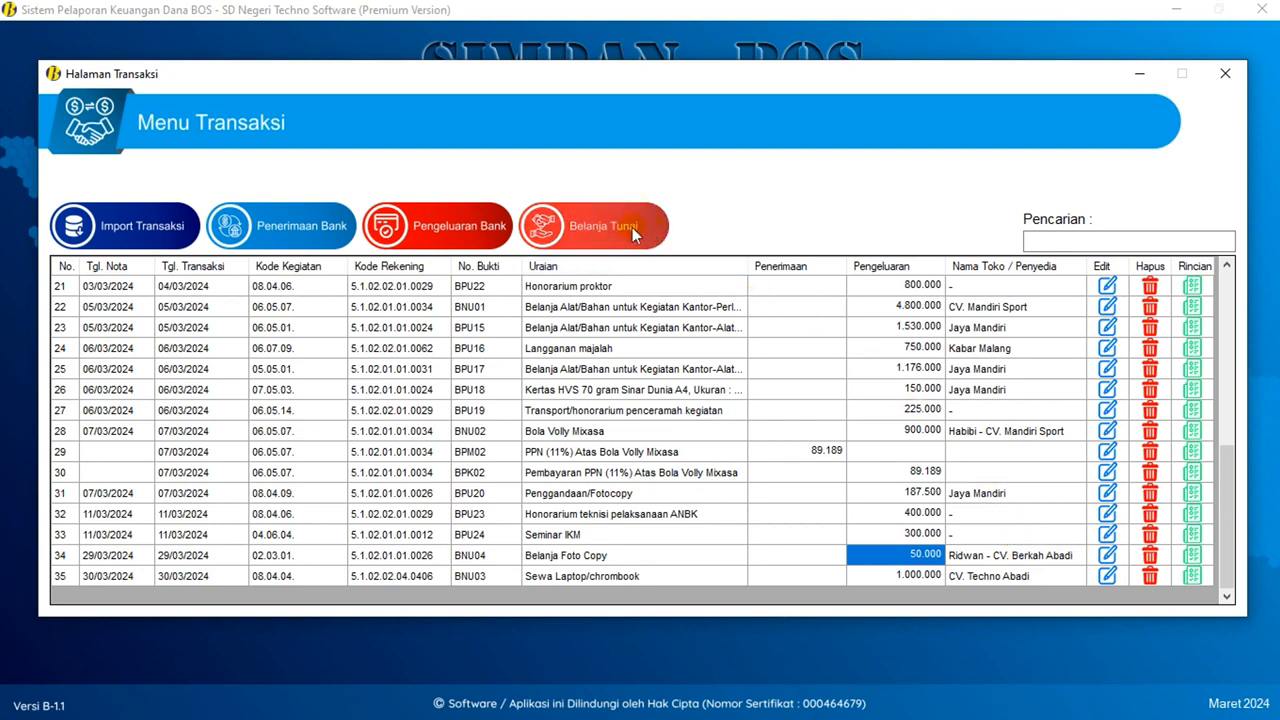
left_click(604, 227)
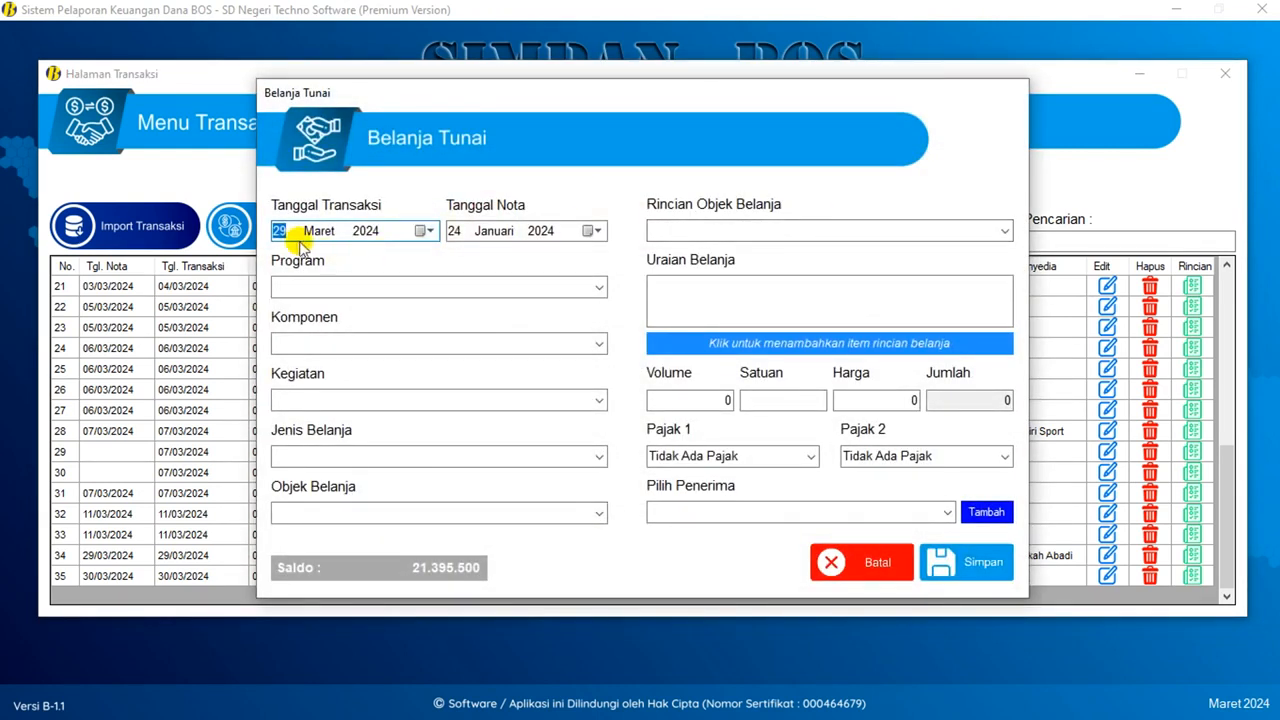
- Date the cash purchase 30 March 2024 and choose Program 05 with Komponen 02 library development
left_click(296, 240)
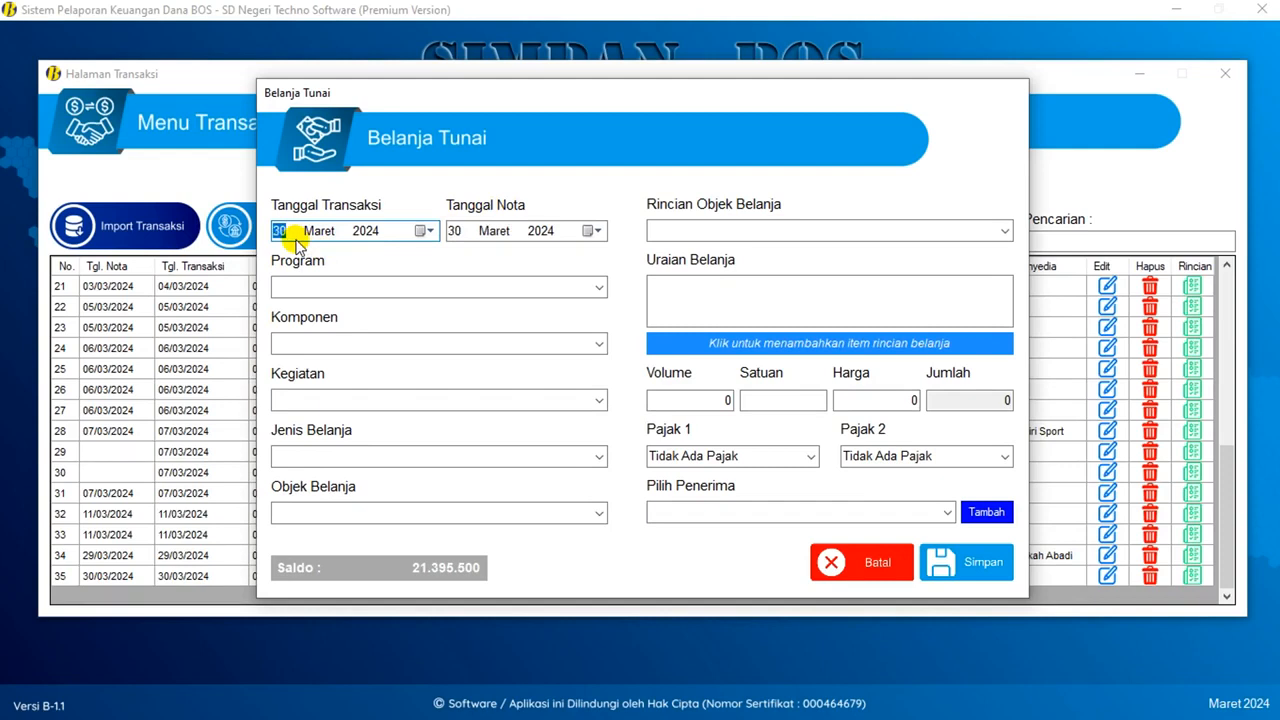
left_click(425, 231)
left_click(457, 351)
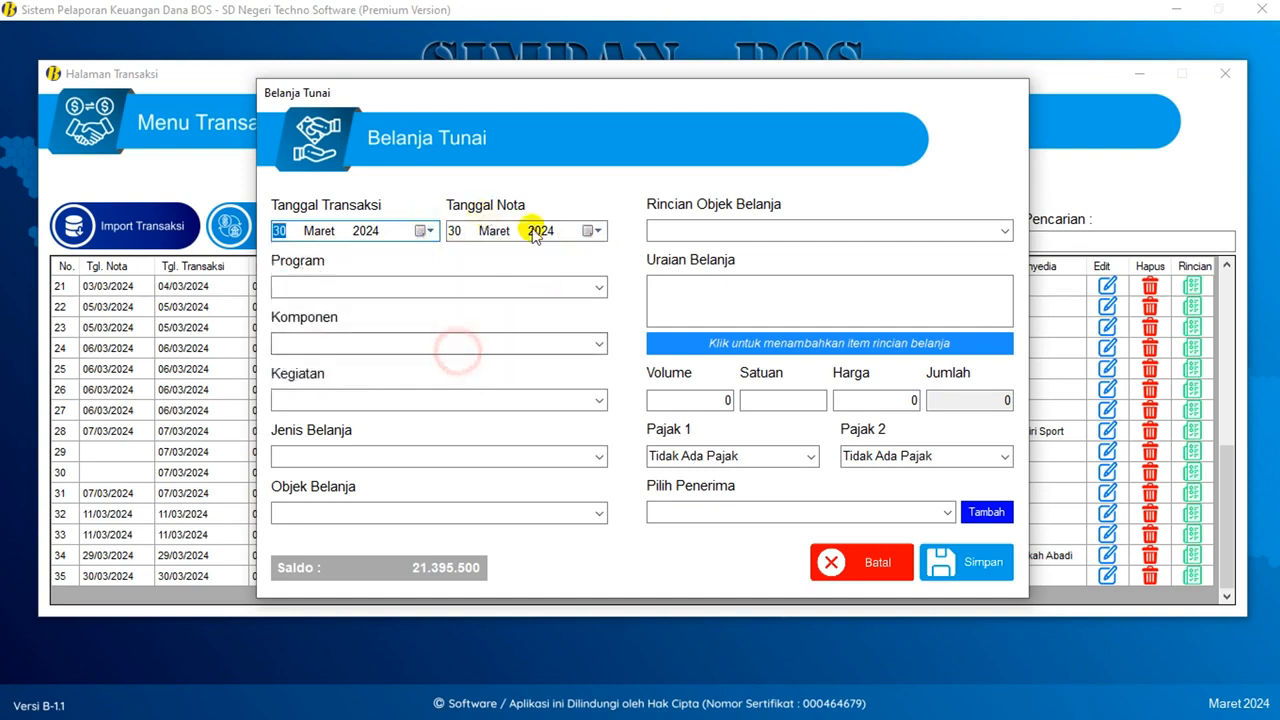
left_click(597, 288)
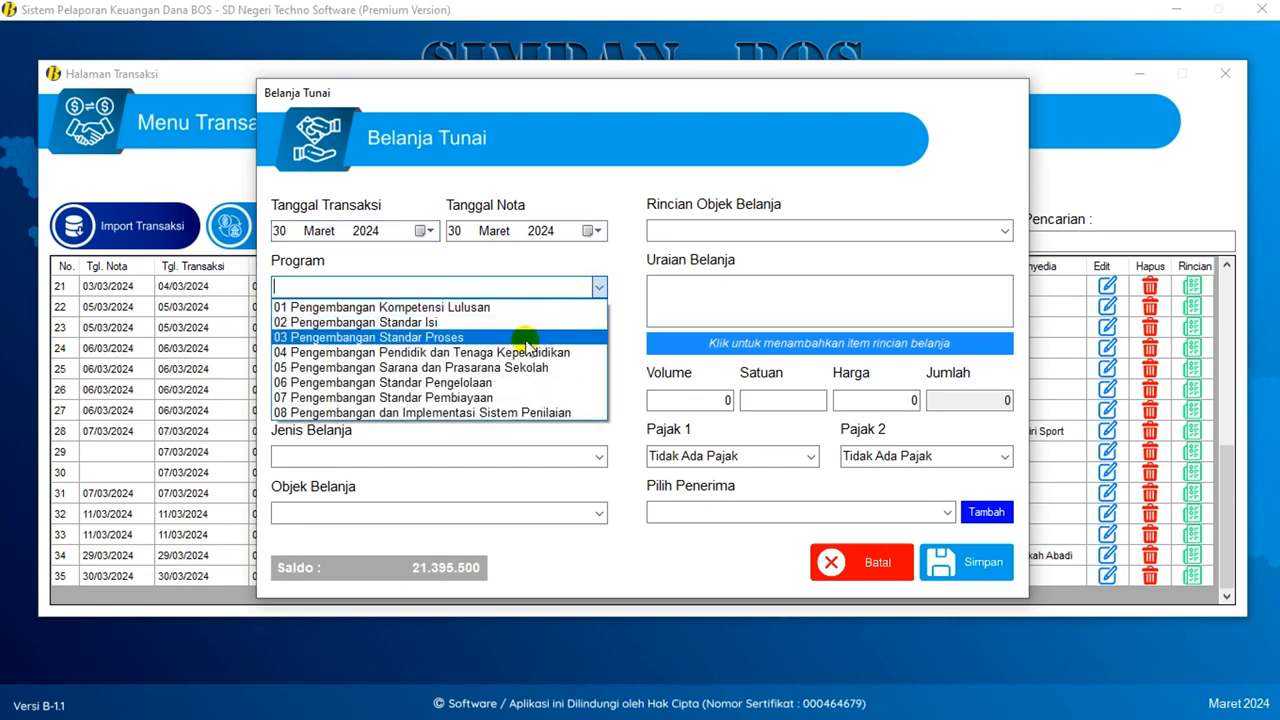
left_click(515, 370)
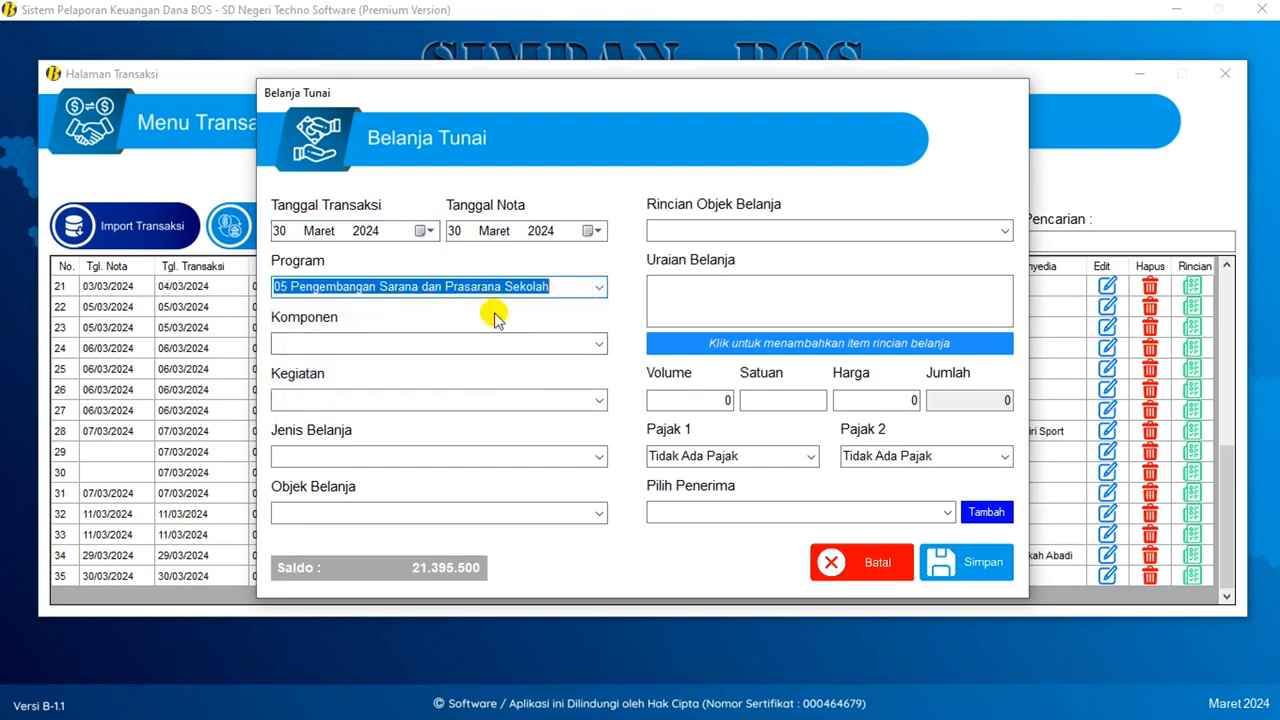
left_click(597, 342)
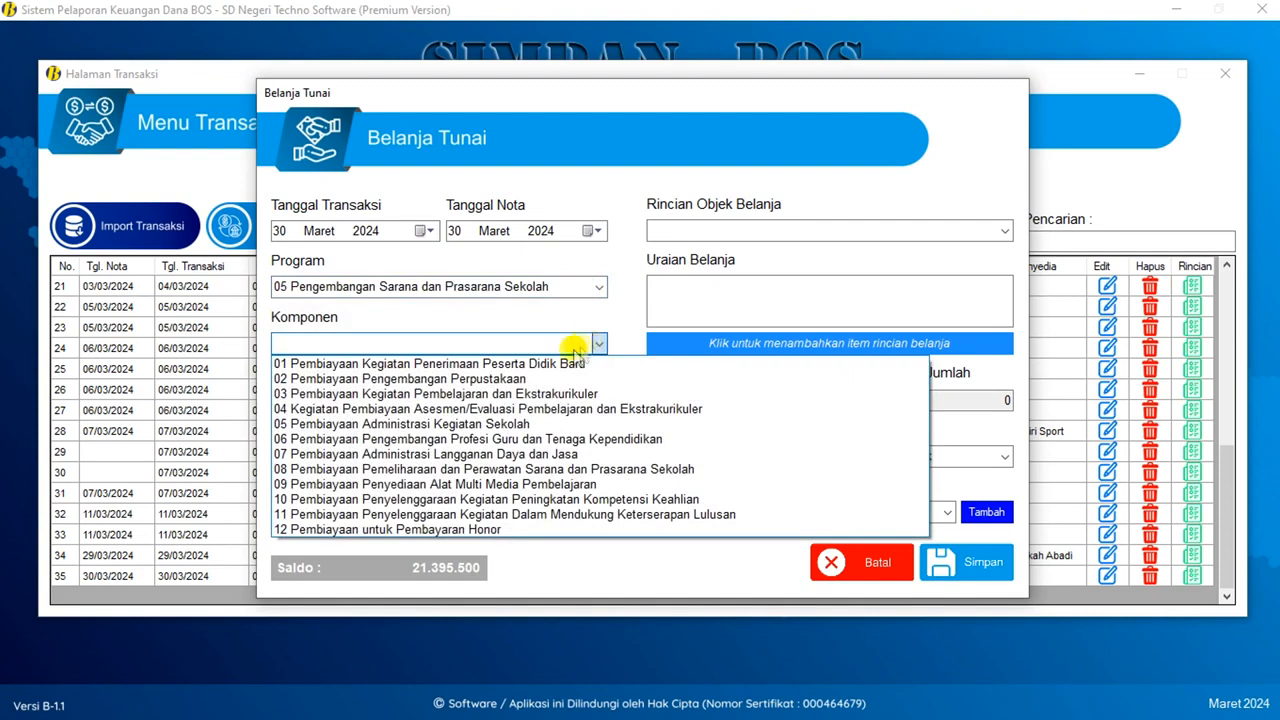
left_click(535, 393)
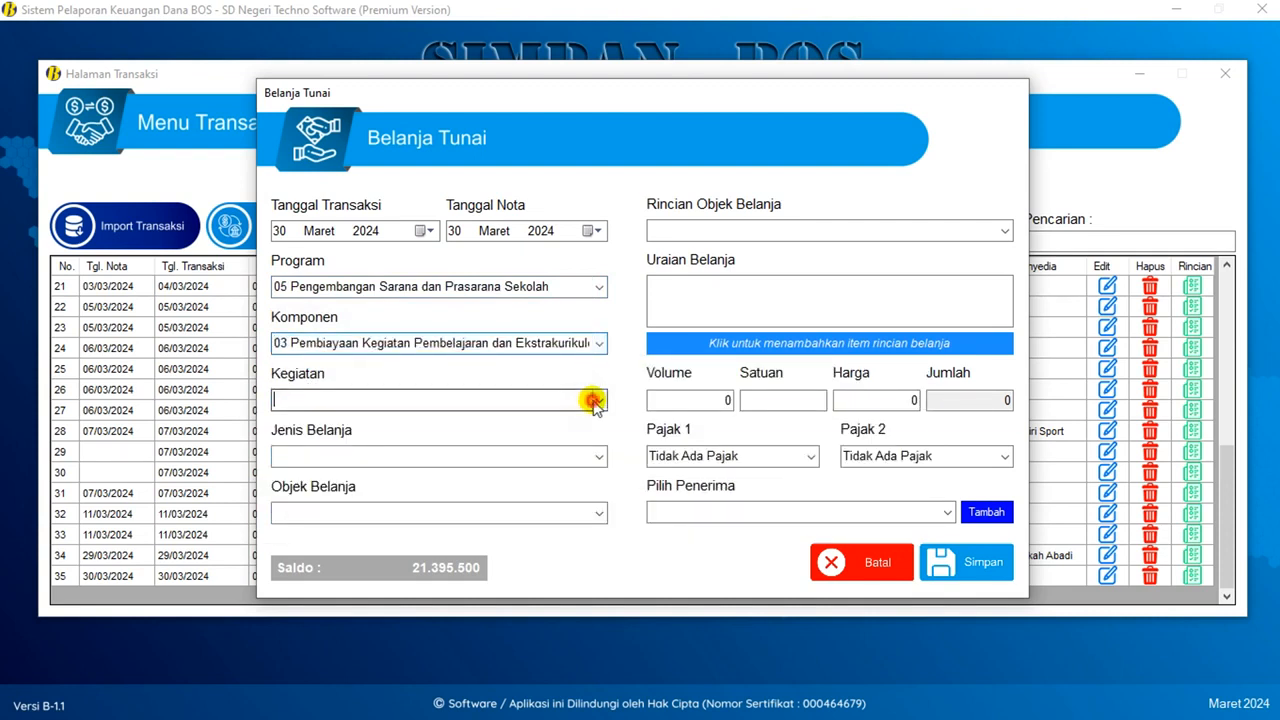
left_click(599, 343)
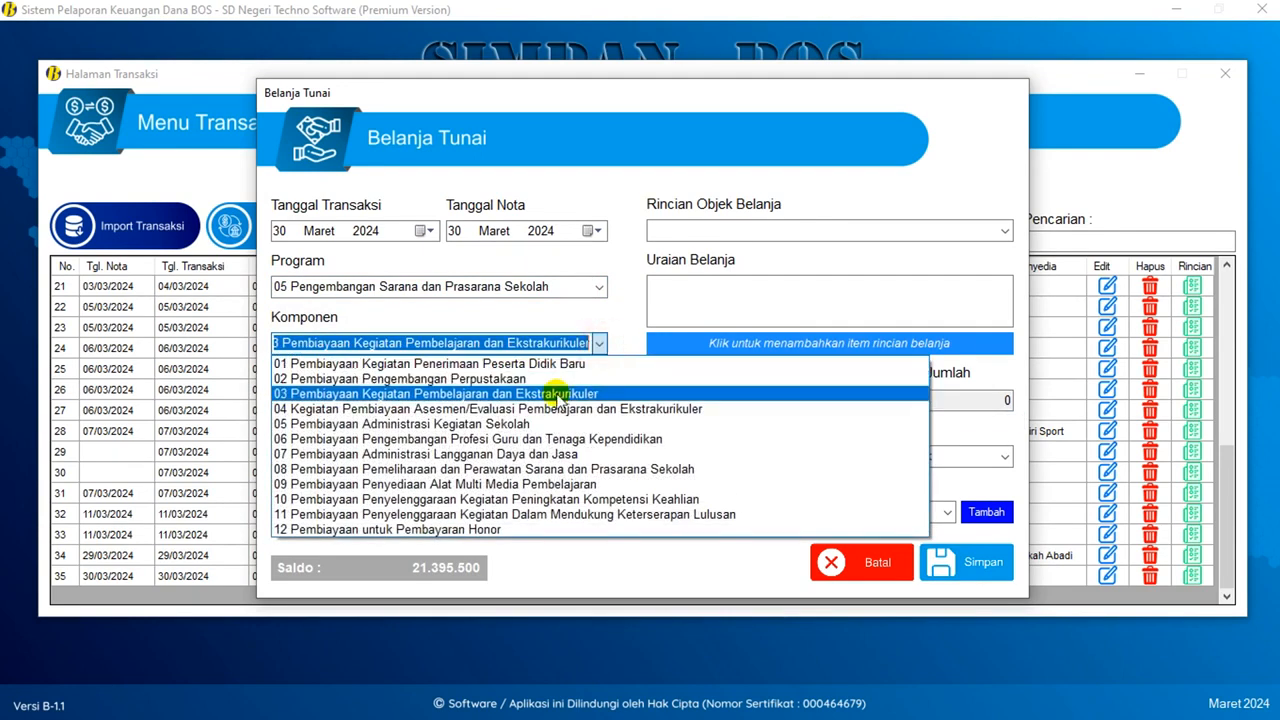
left_click(560, 380)
- Select Kegiatan 05.02.02 library collection procurement, Jenis Belanja 5.2 and Objek Belanja 5.2.05
left_click(599, 400)
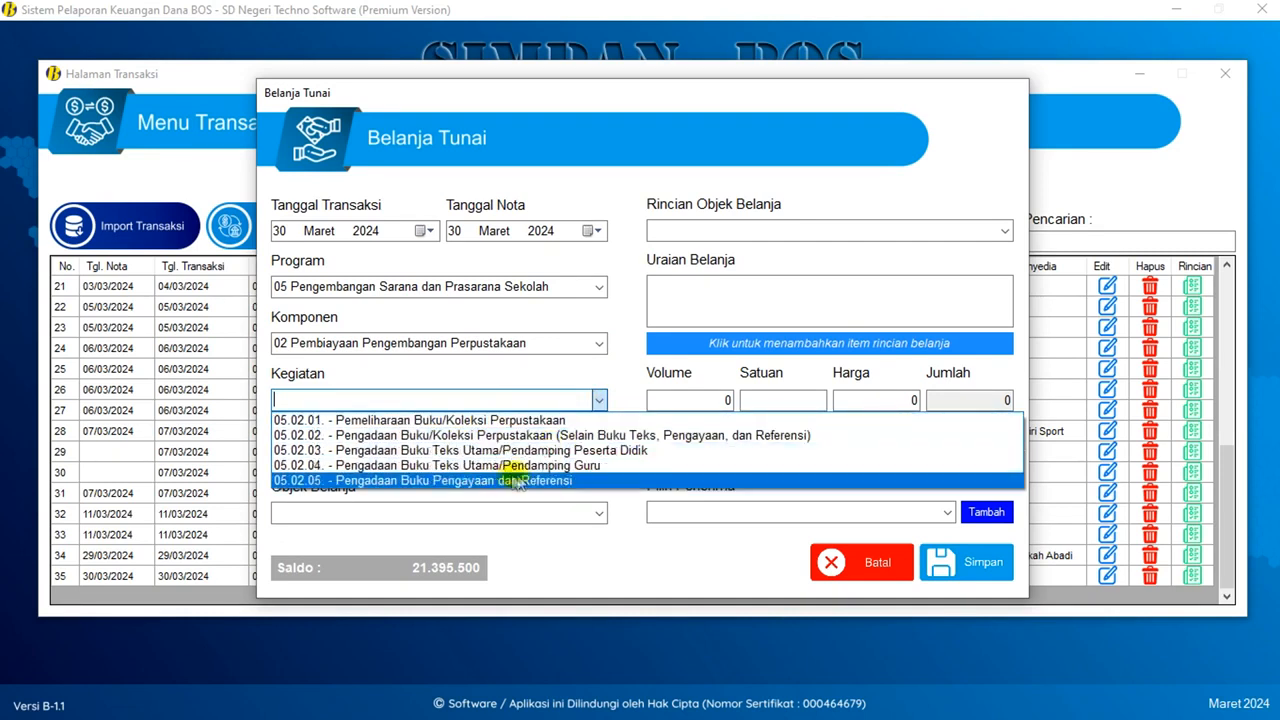
left_click(457, 435)
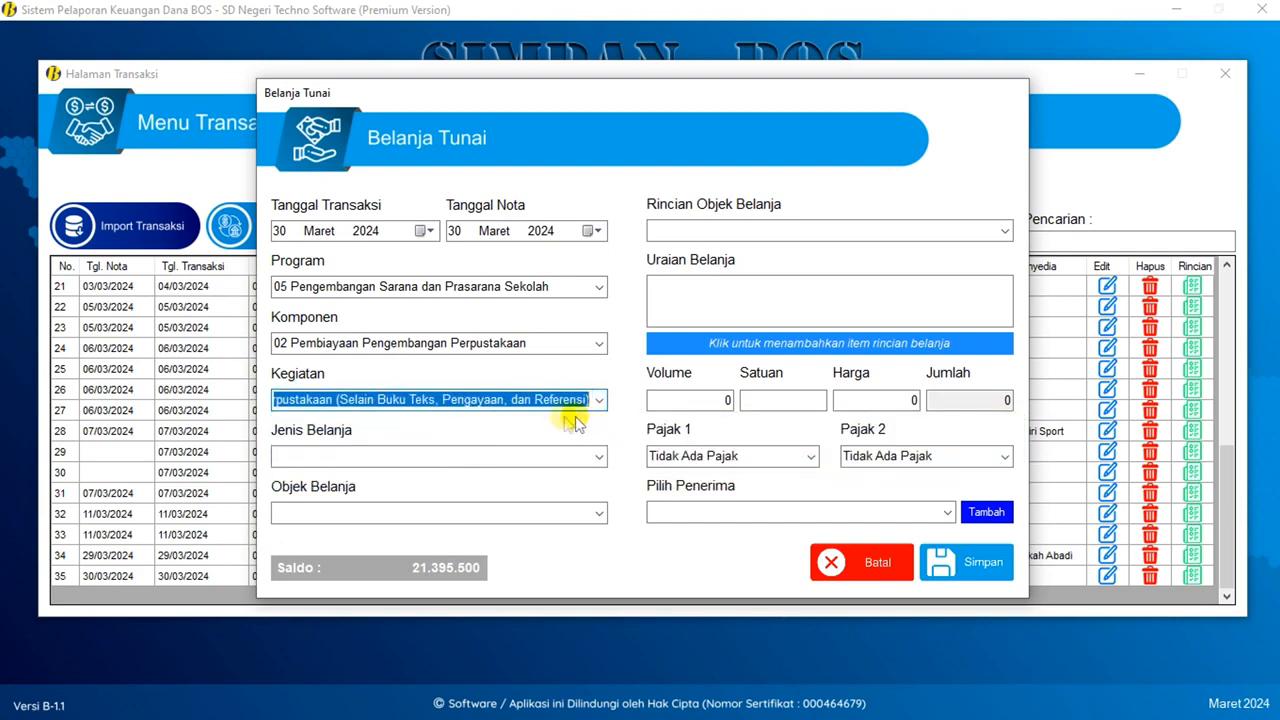
left_click_drag(365, 418, 214, 417)
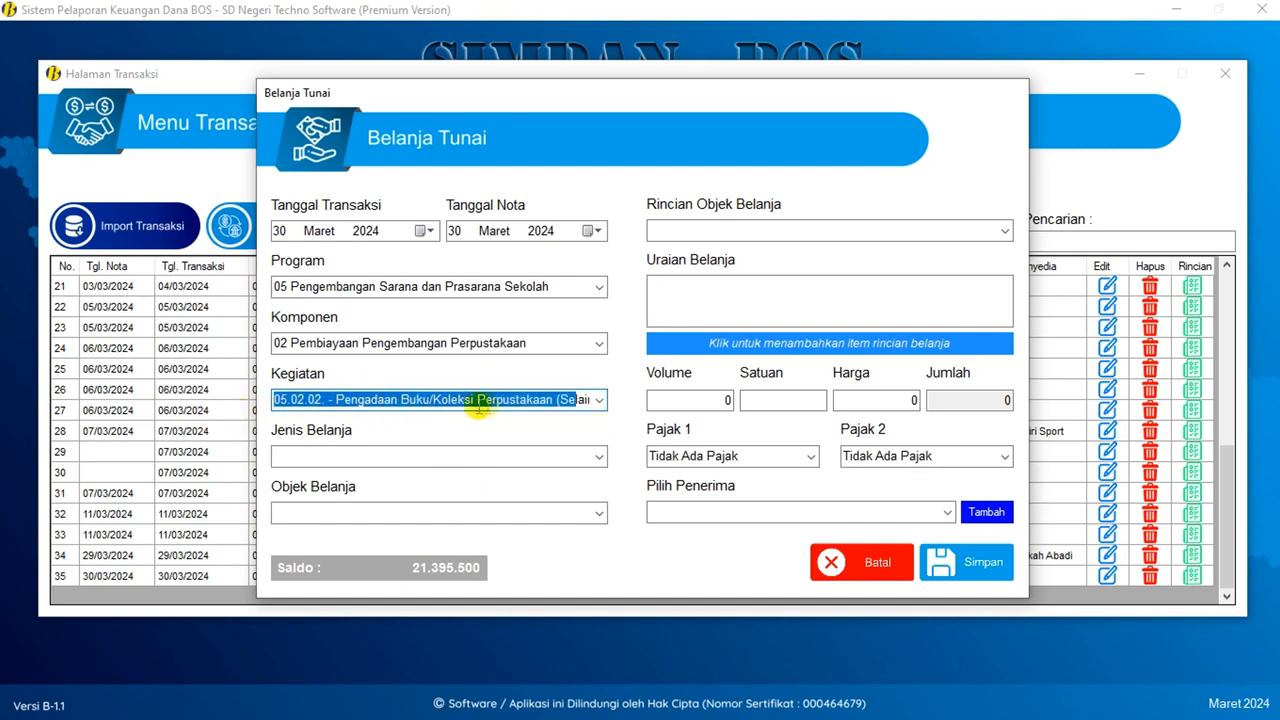
left_click(596, 455)
left_click(465, 492)
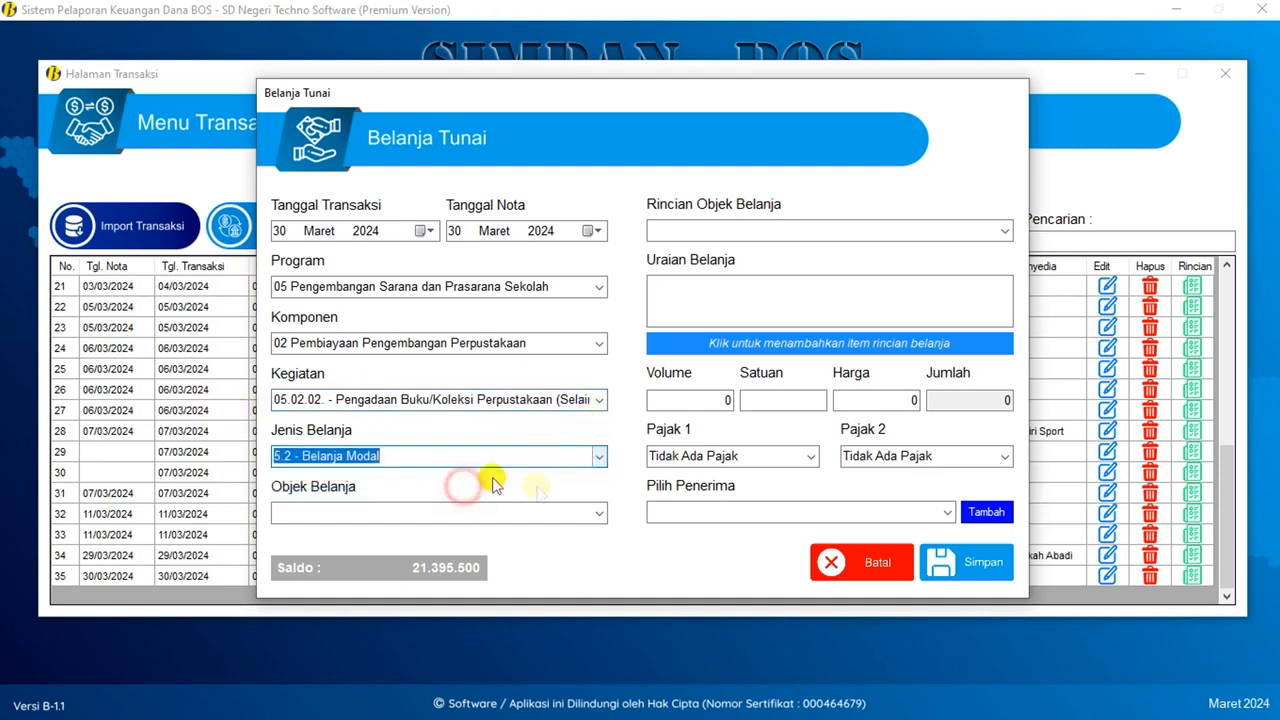
left_click(597, 512)
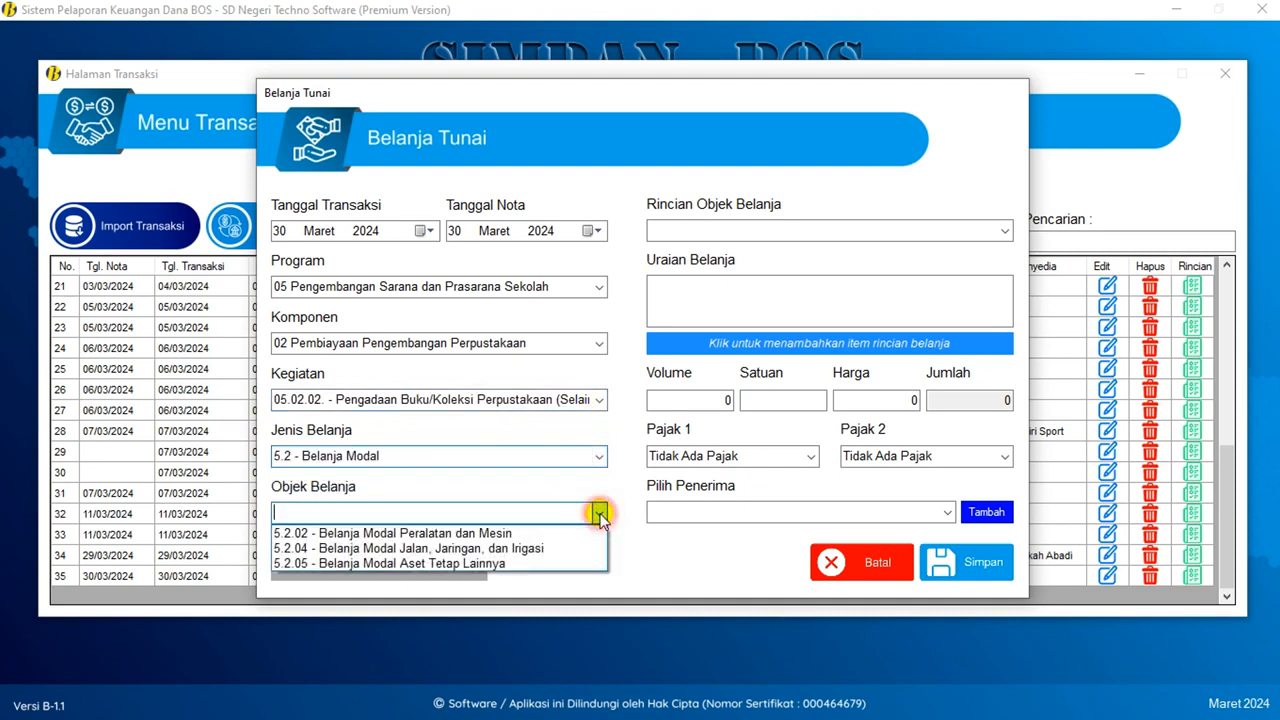
left_click(485, 564)
left_click(1004, 231)
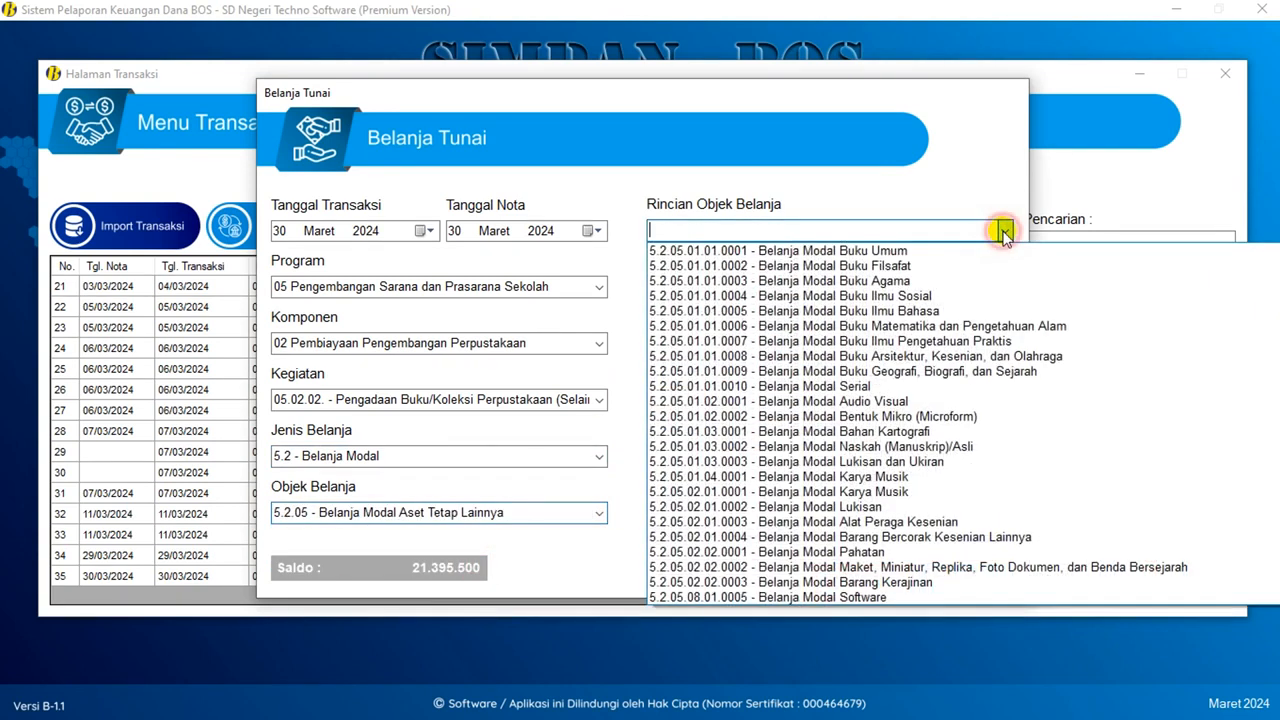
- Set Rincian Objek Belanja to 5.2.05.01.01.0001 with description 'Belanja Modal Buku Umum'
left_click(908, 252)
left_click_drag(838, 287, 765, 285)
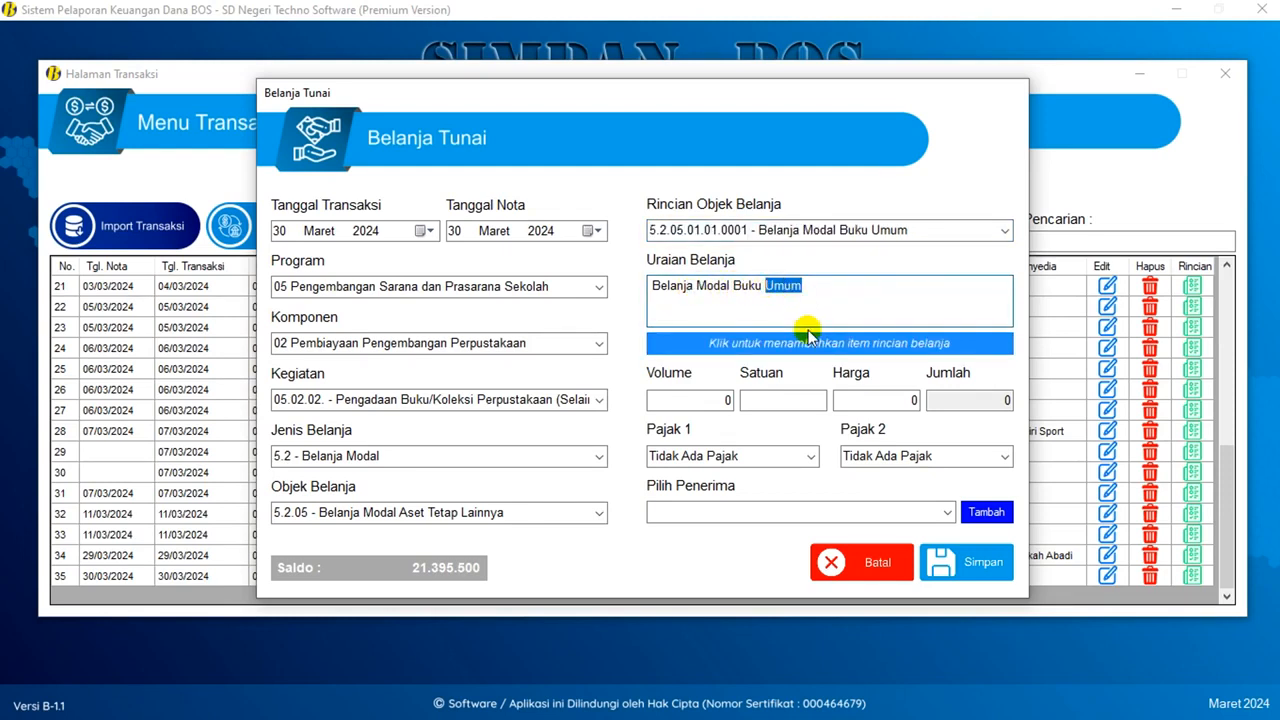
type("C")
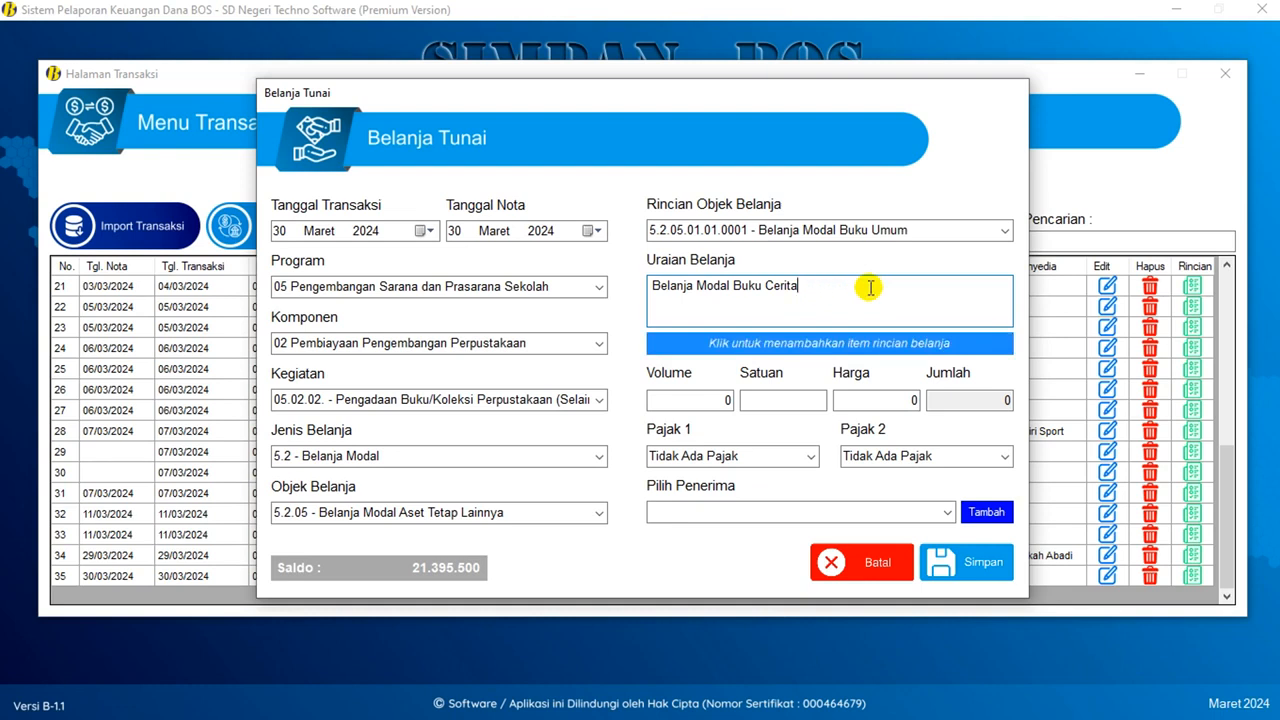
key("BackSpace")
type("Umum")
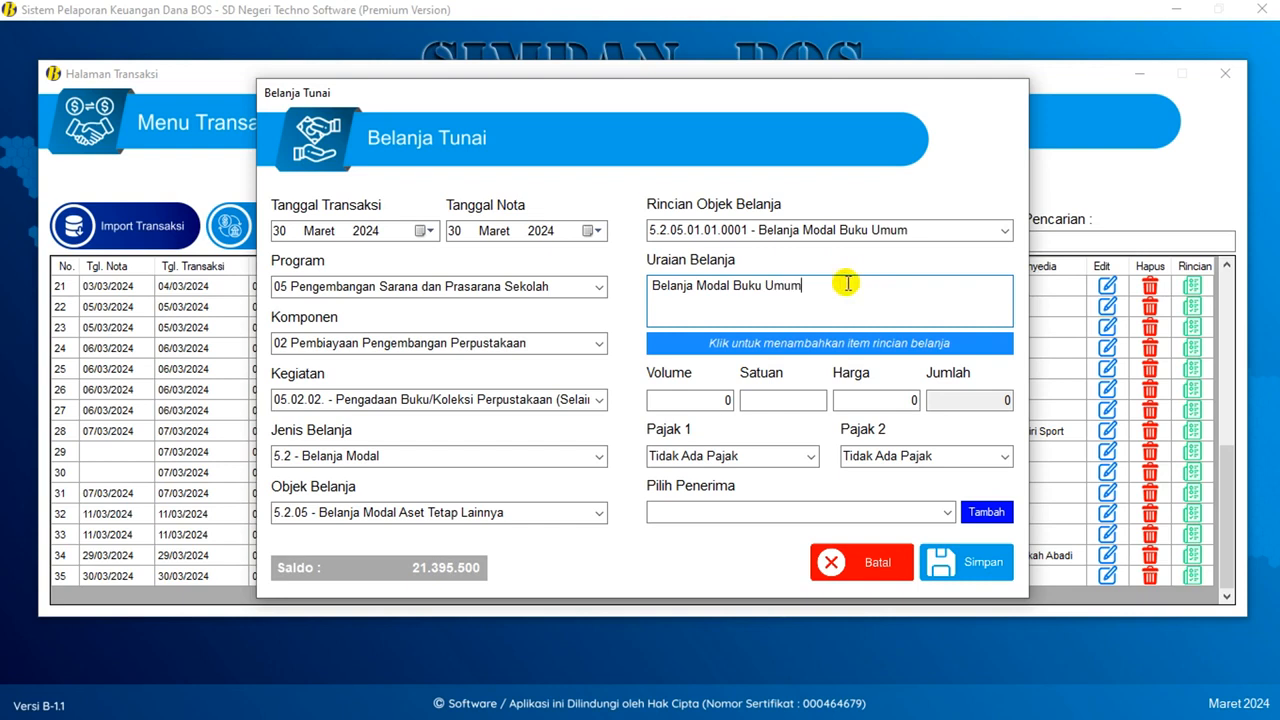
left_click(785, 347)
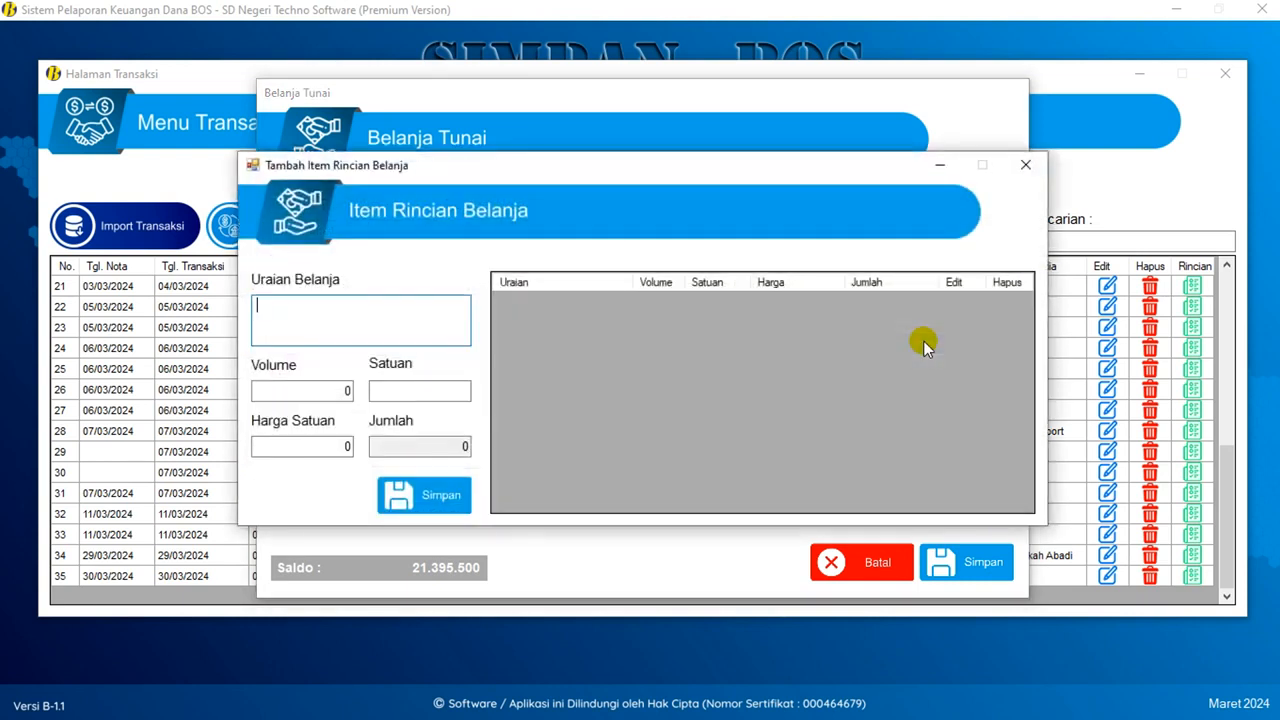
- Add the item Buku Cerita Si Kancil at 38.000 each
left_click(331, 307)
type("Buku Cerita Si Ka")
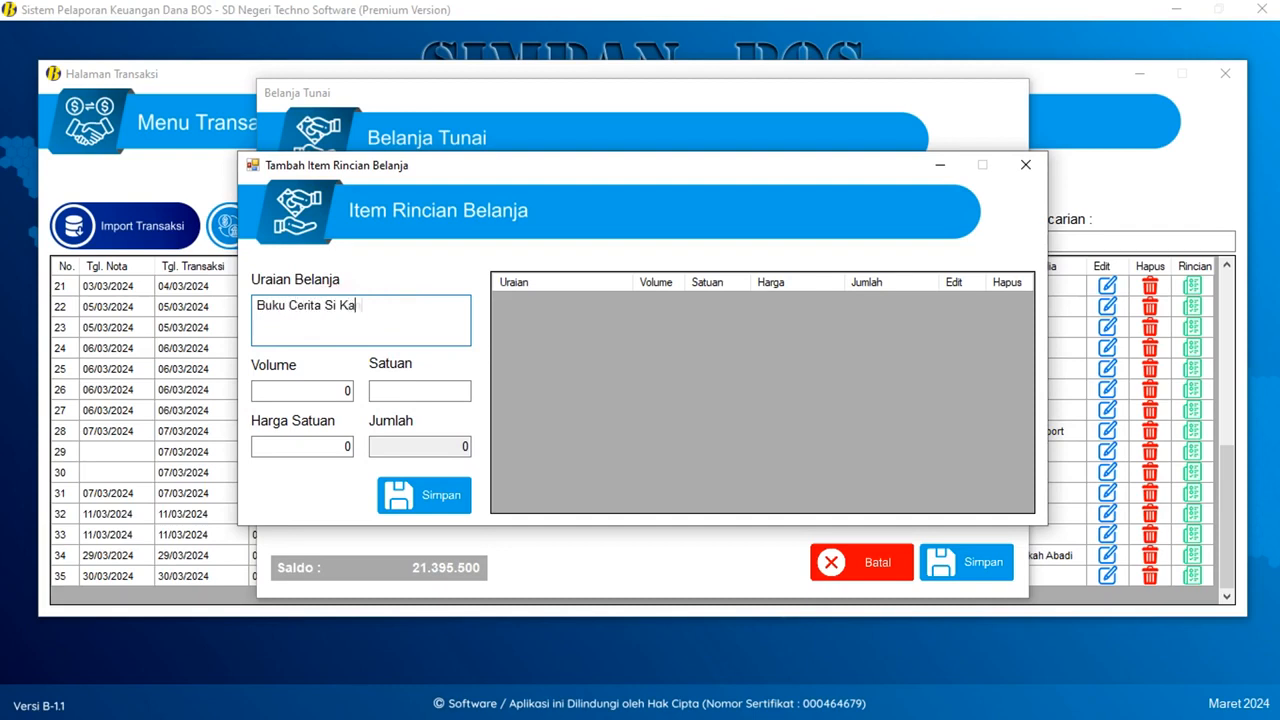
type("ncil")
key("Tab")
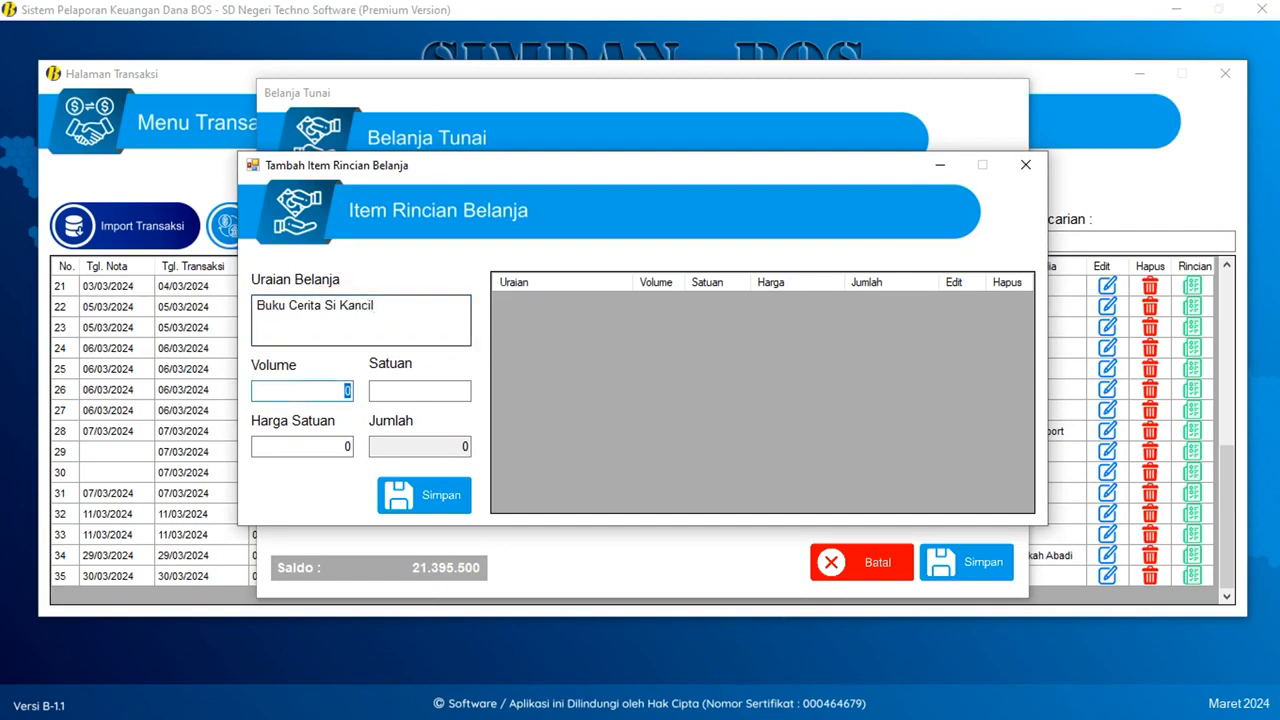
key("Tab")
key("Tab")
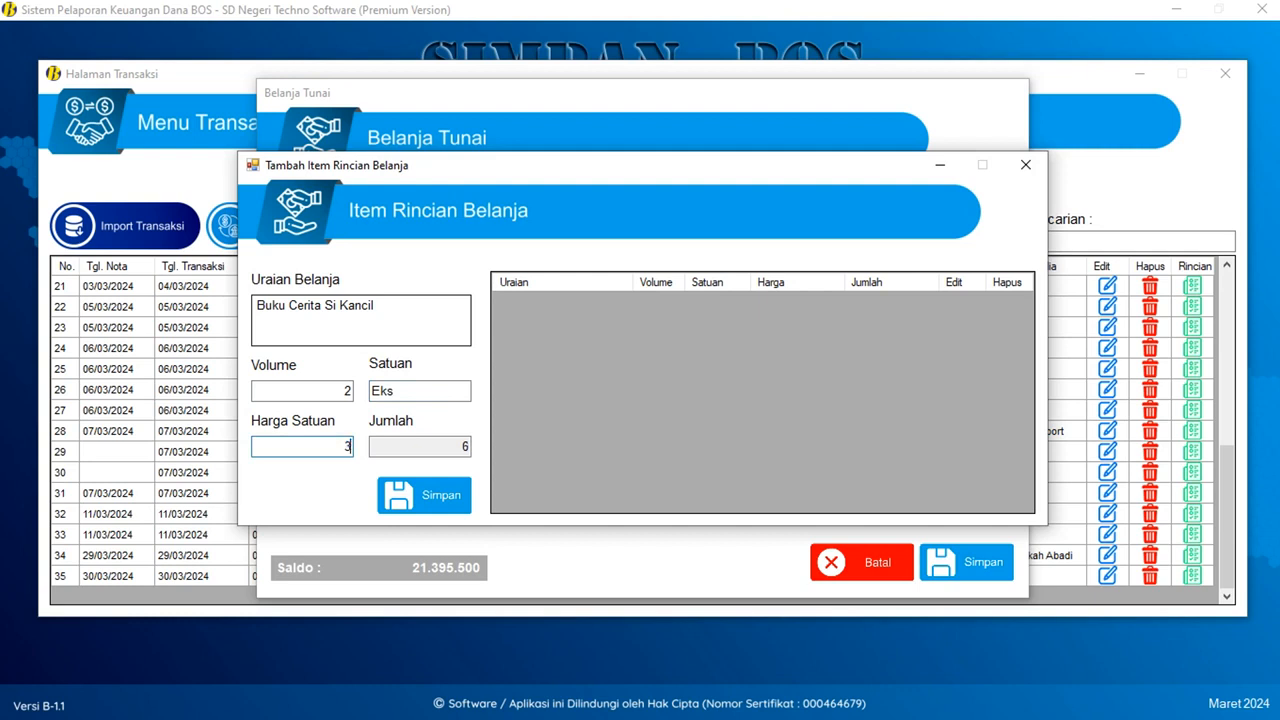
type("38.000")
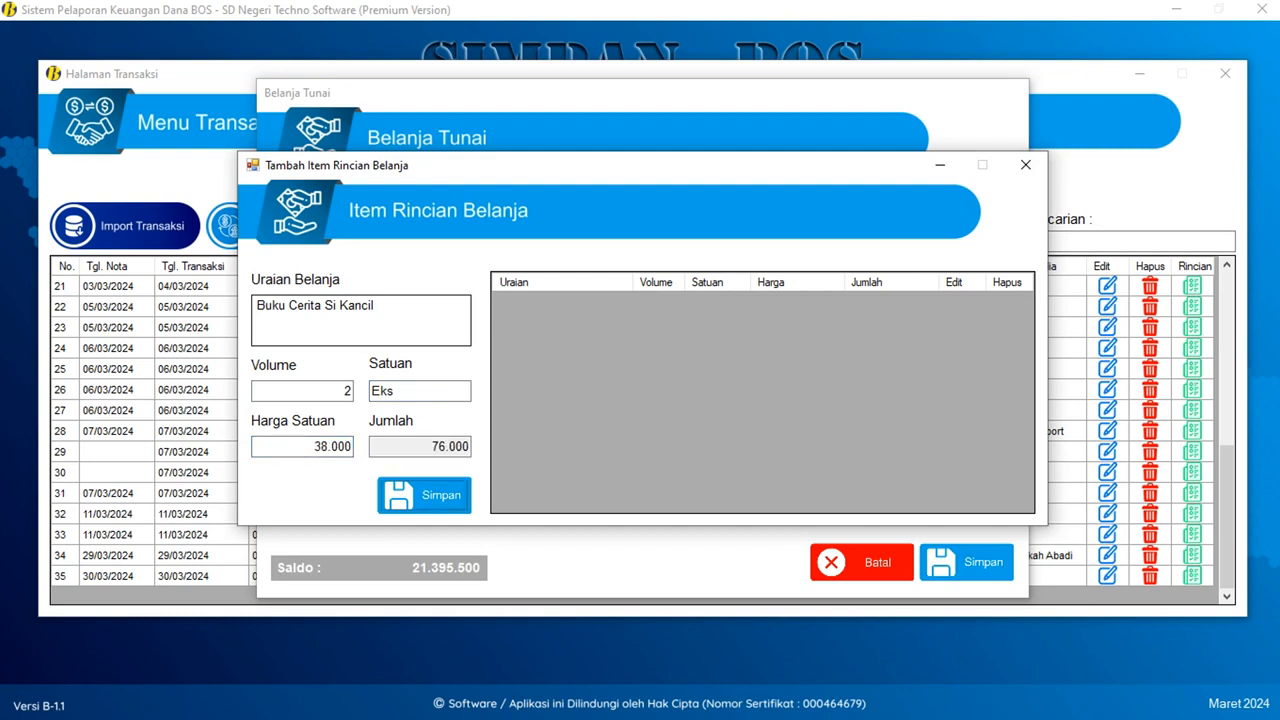
left_click(412, 490)
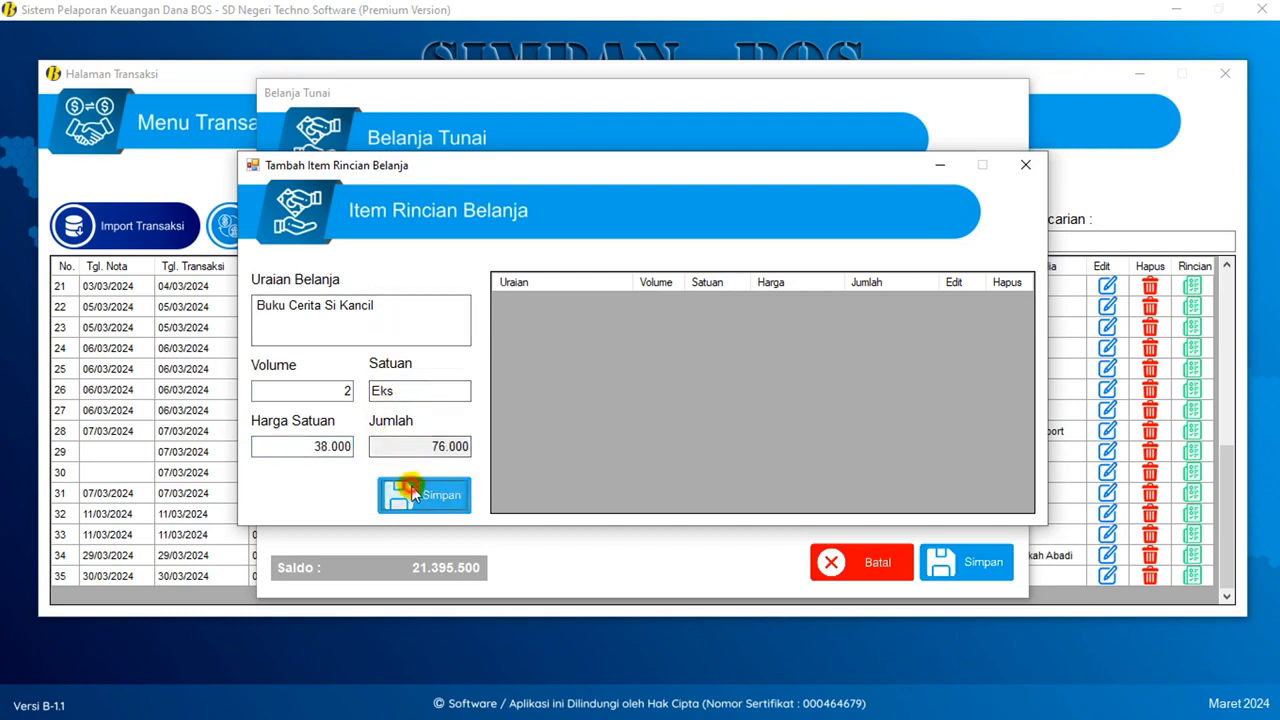
left_click(731, 408)
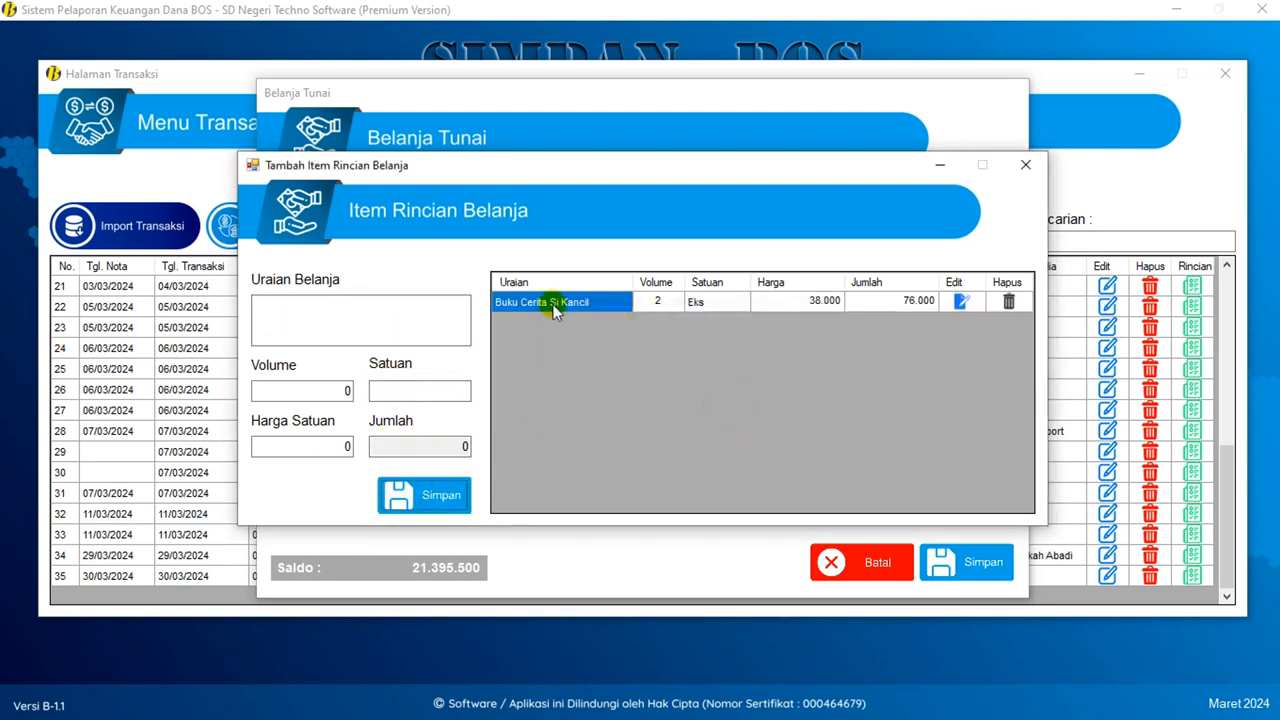
- Add Buku Cerita Rakyat, 3 Eks at 39.000, and return to the cash purchase form
left_click(384, 328)
type("Buku Cerita Rakyat")
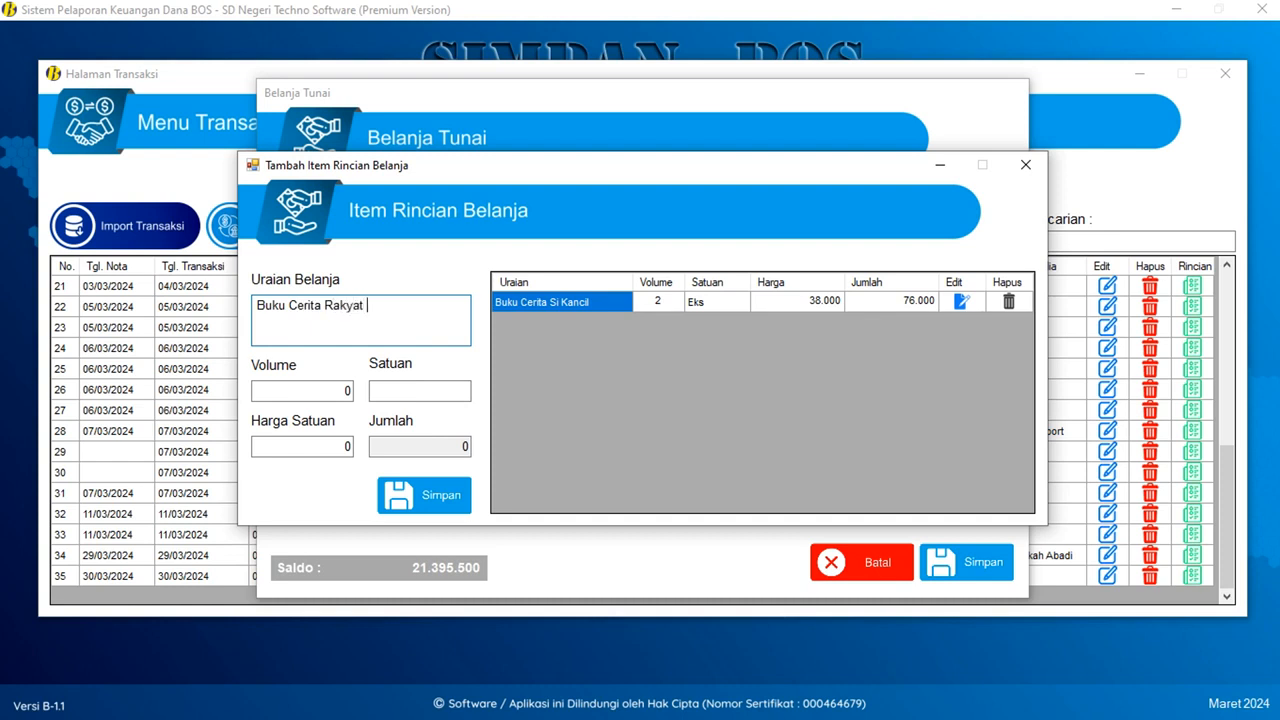
key("Tab")
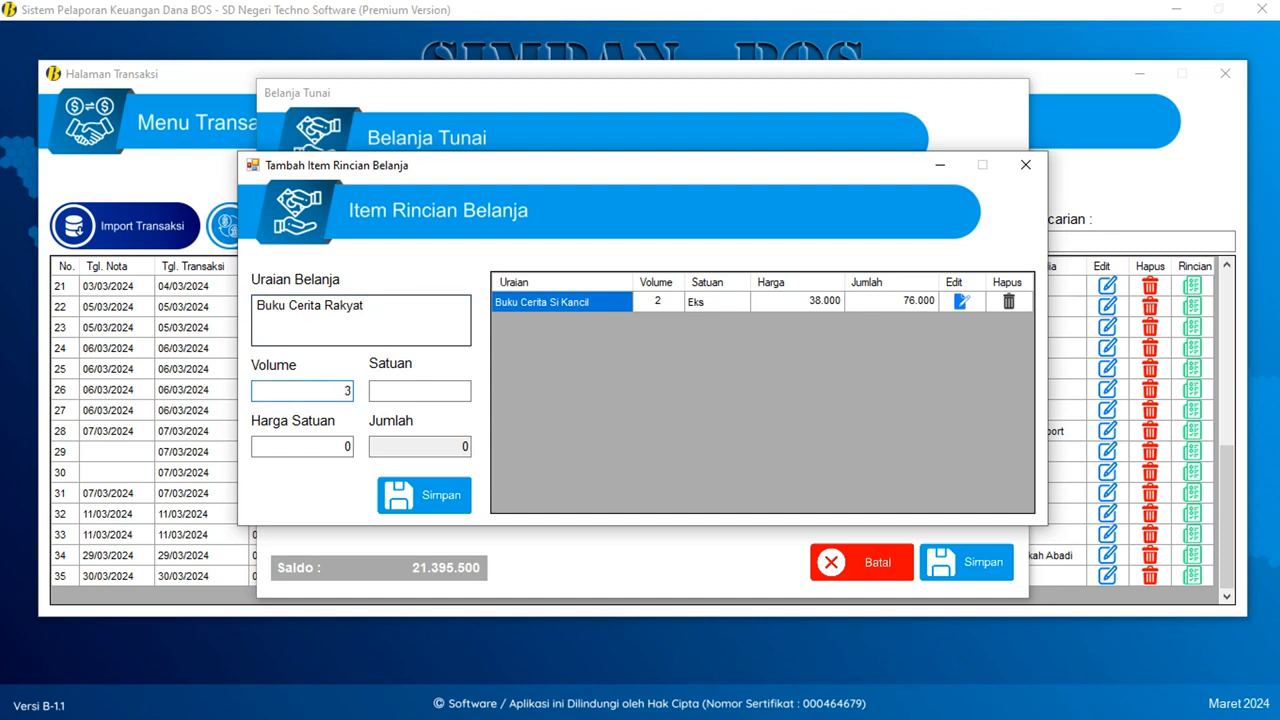
key("Tab")
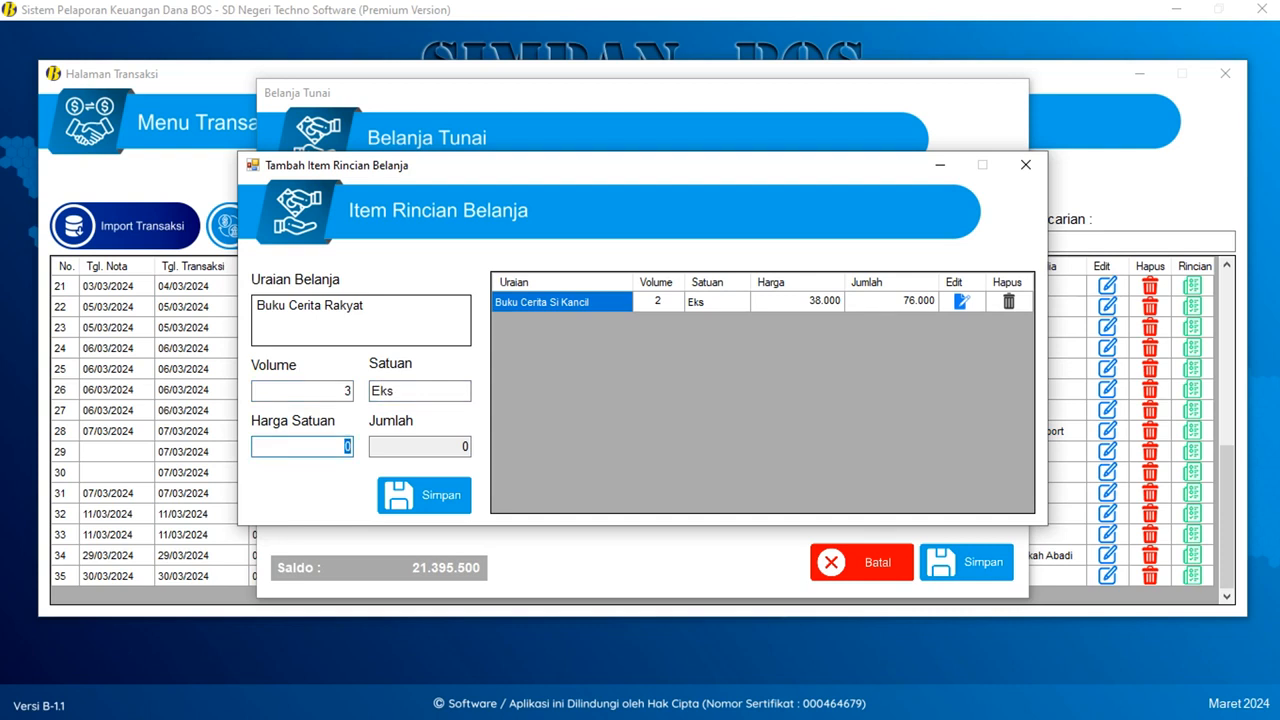
type("39.000")
left_click(426, 494)
left_click(704, 406)
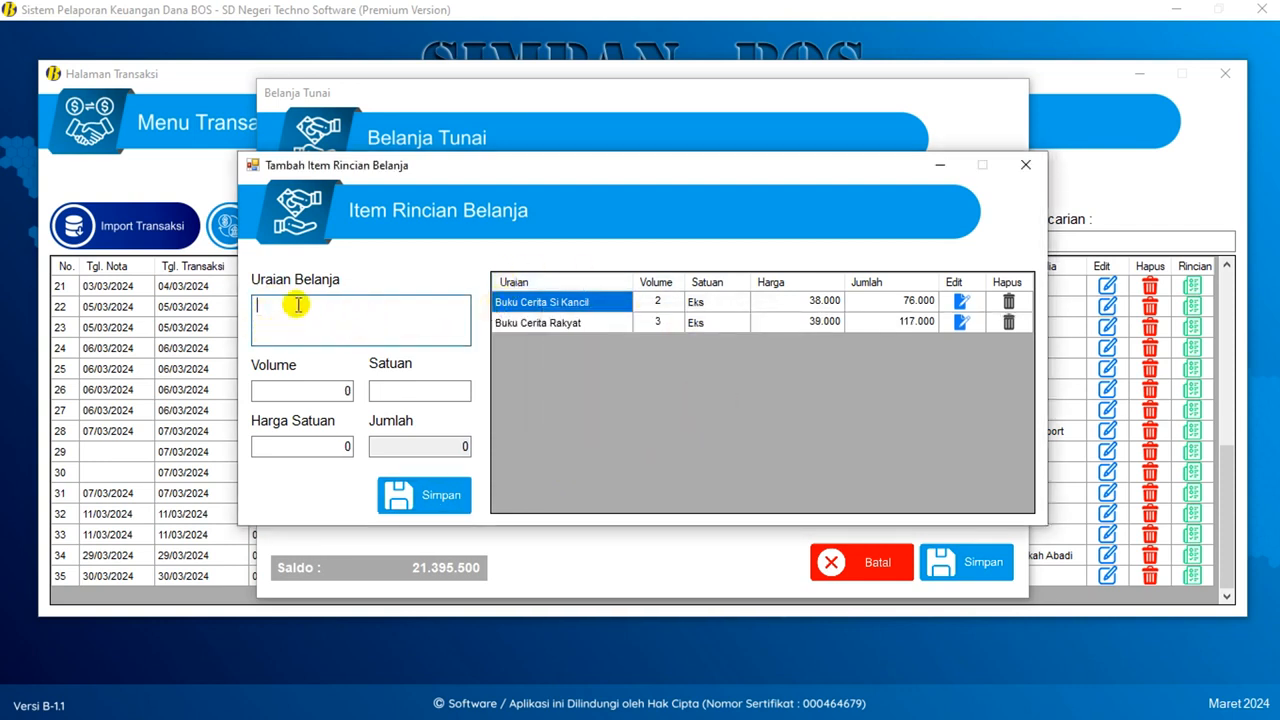
left_click(330, 389)
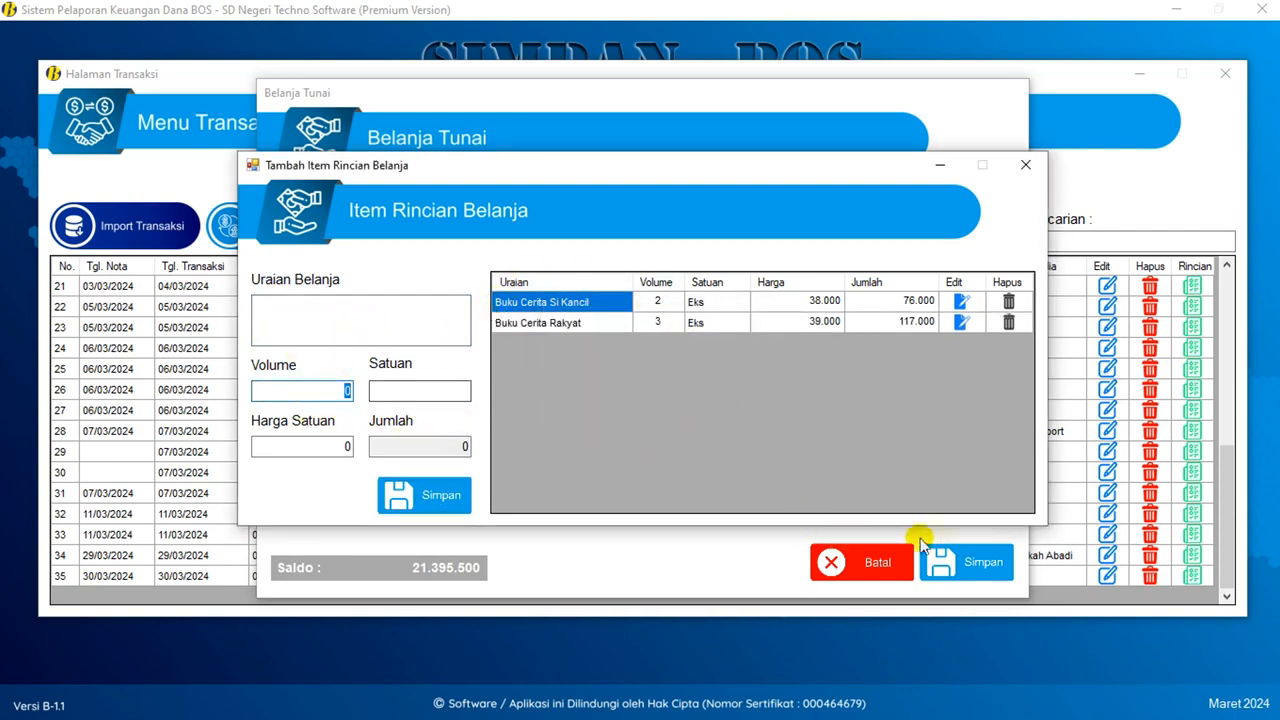
left_click(1038, 158)
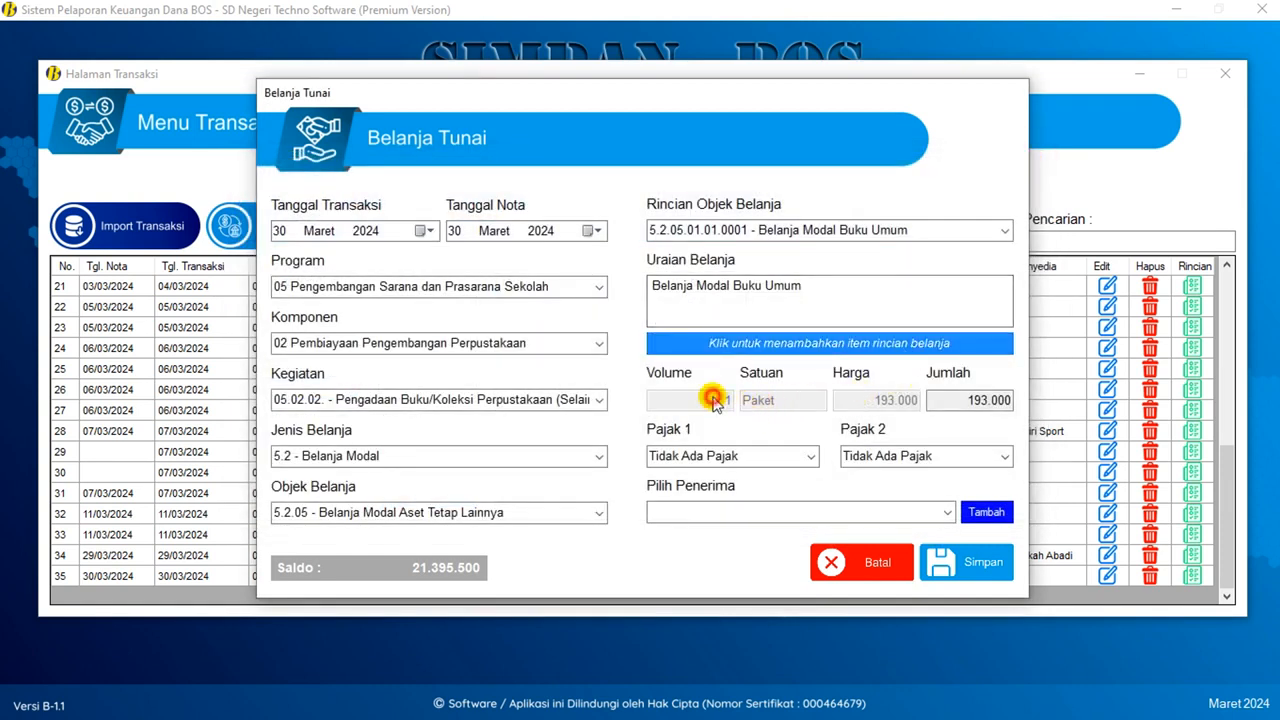
- Apply PPN (11%), choose Jaya Mandiri as recipient, and save the 193.000 purchase
left_click(790, 457)
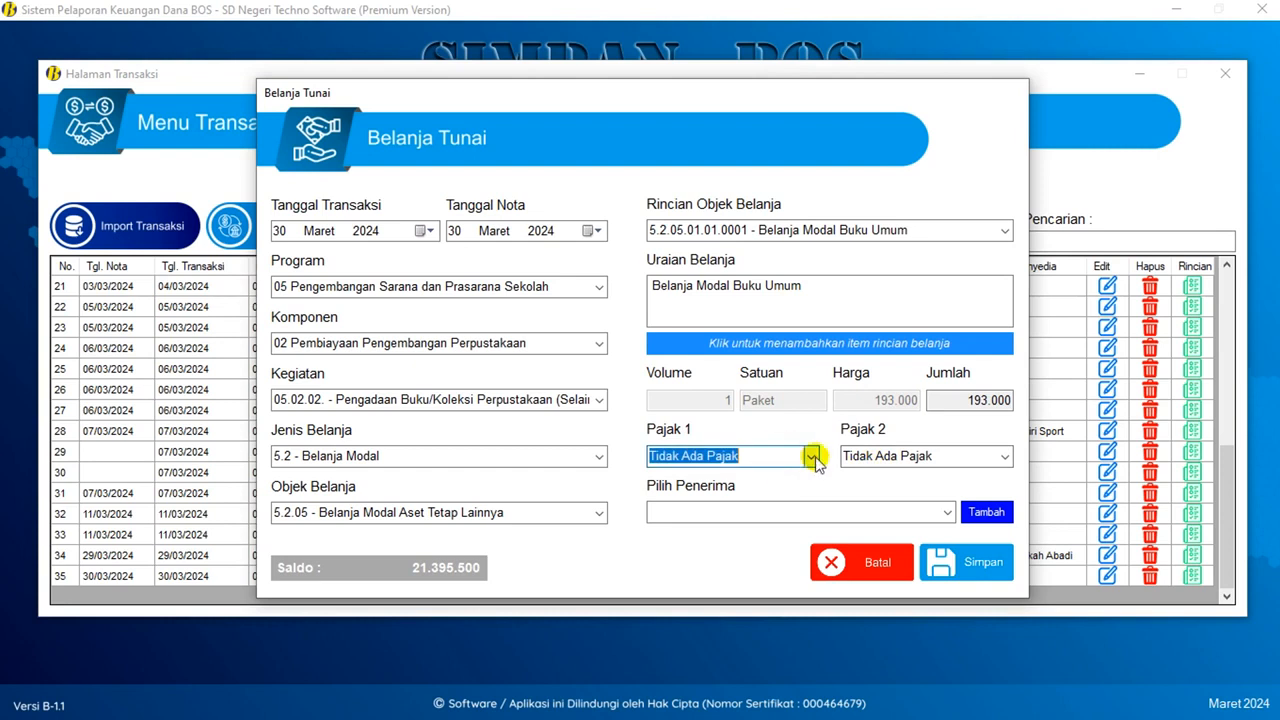
left_click(811, 456)
left_click(755, 506)
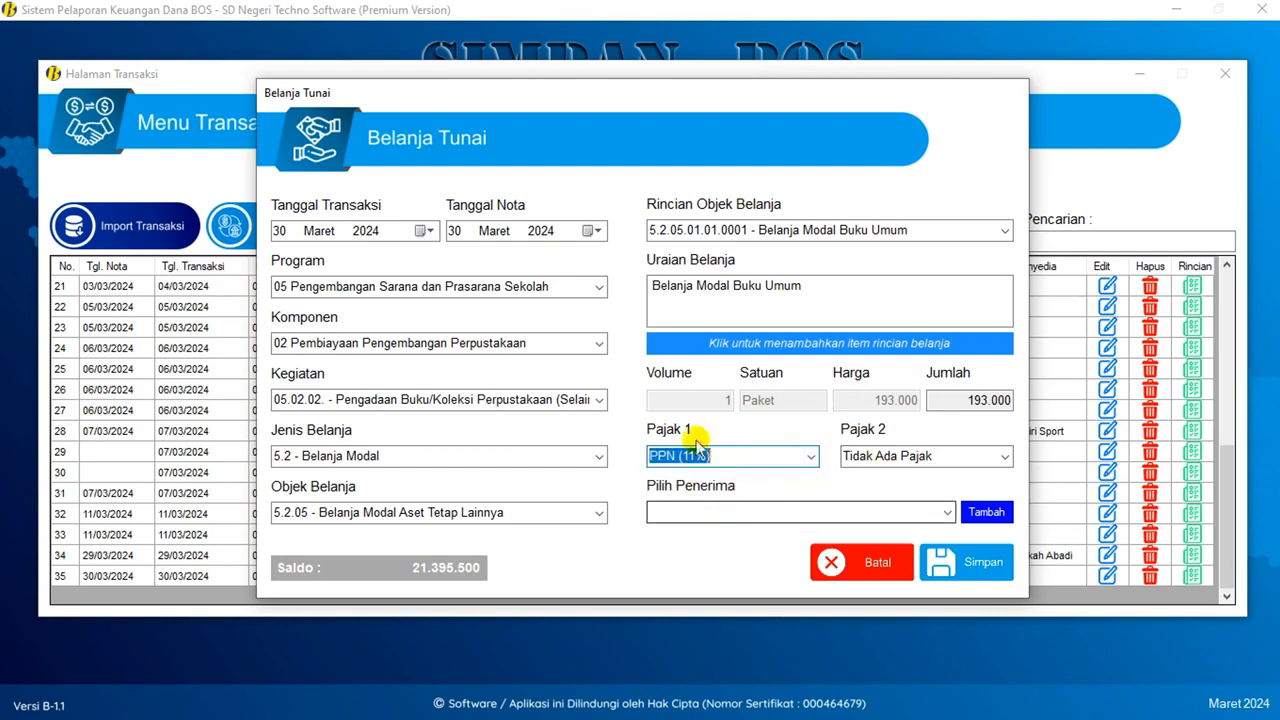
left_click(948, 513)
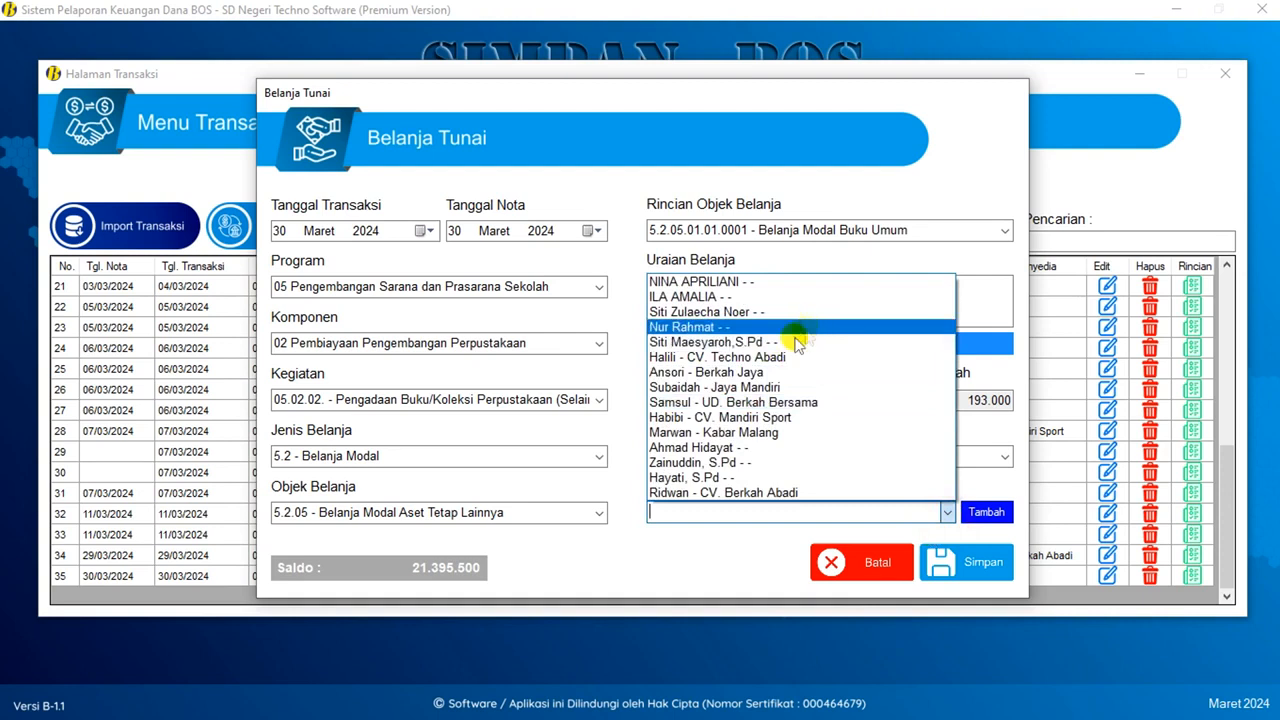
left_click(714, 388)
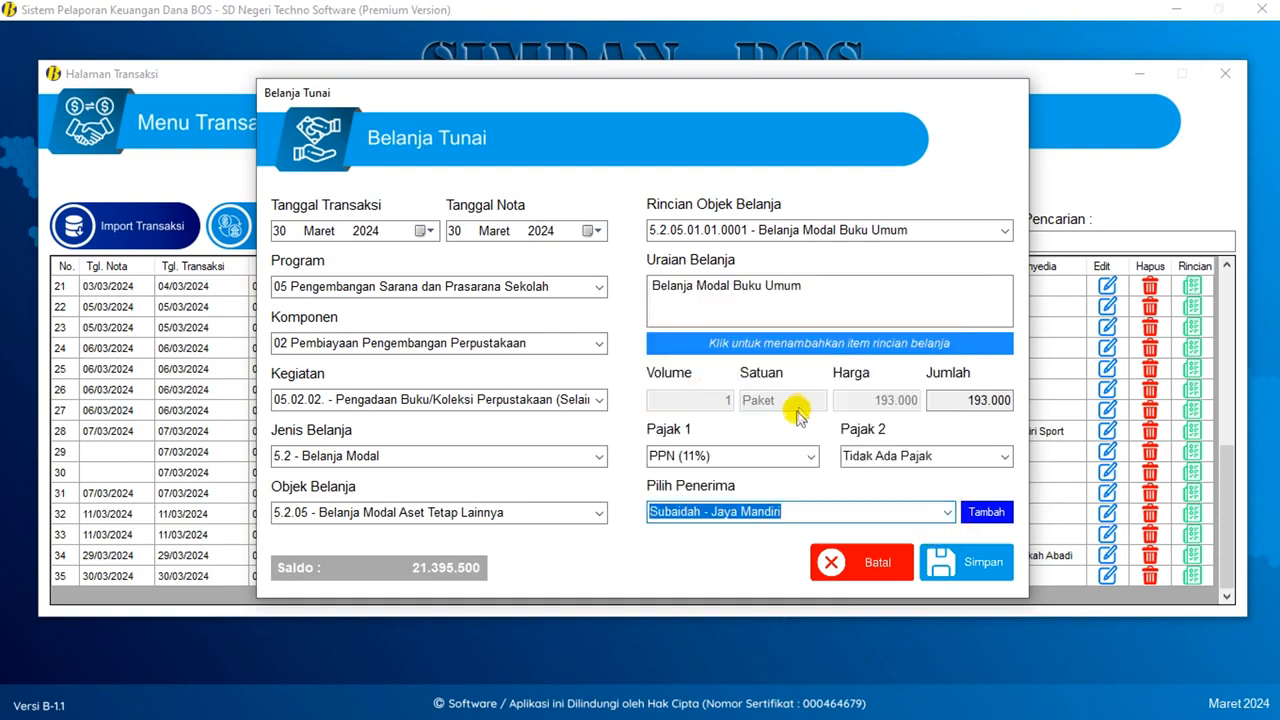
left_click(986, 570)
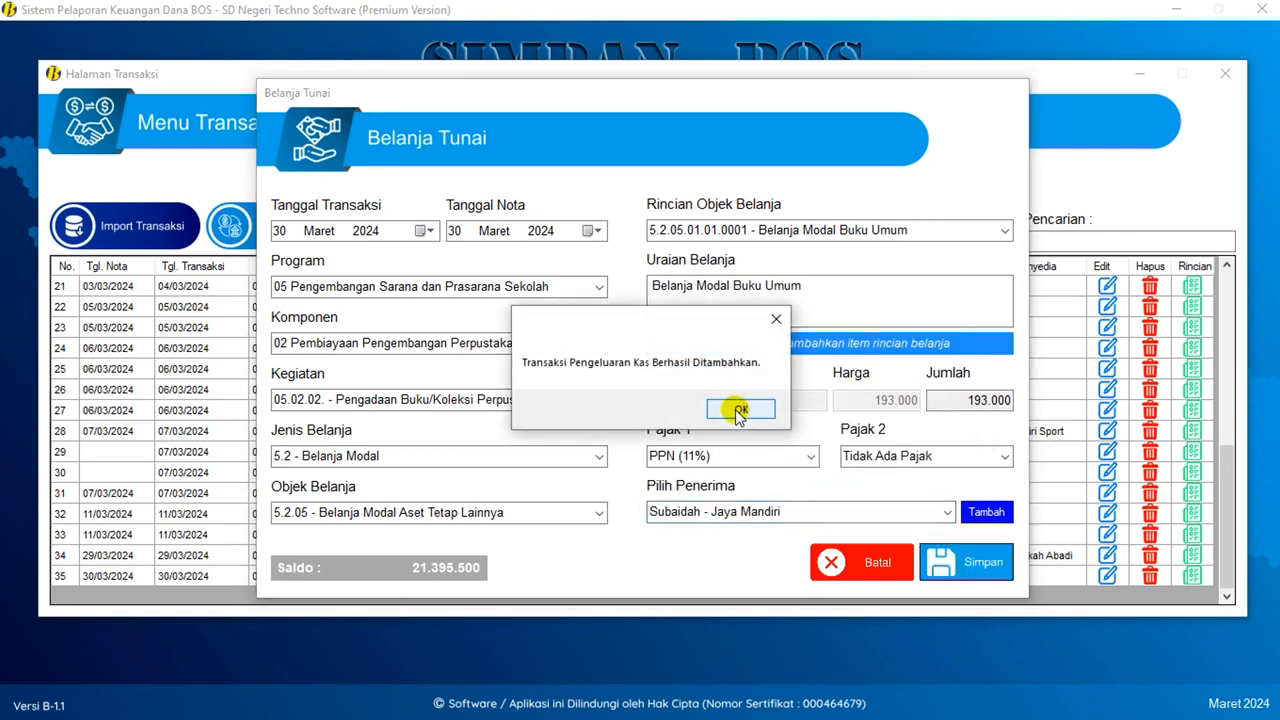
left_click(737, 409)
scroll(786, 423, "down", 8)
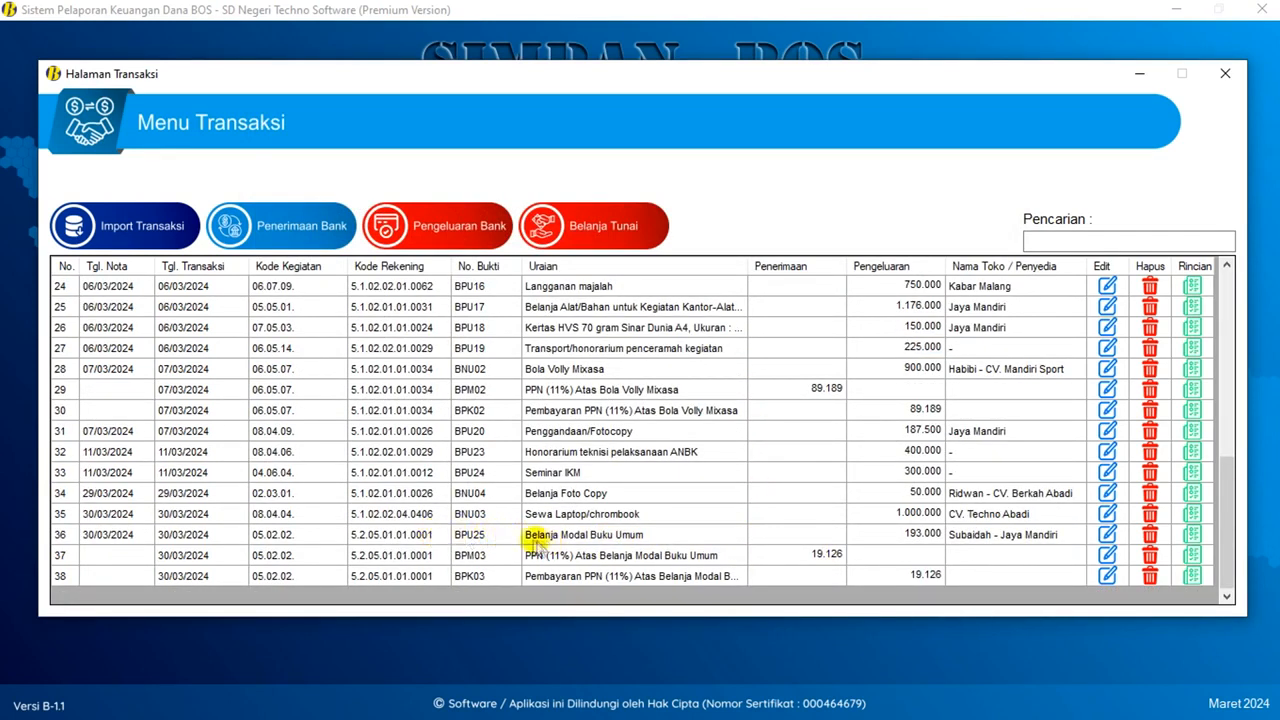
- Review row 36's item breakdown and the generated PPN rows 37–38, then close the transactions page
left_click(593, 536)
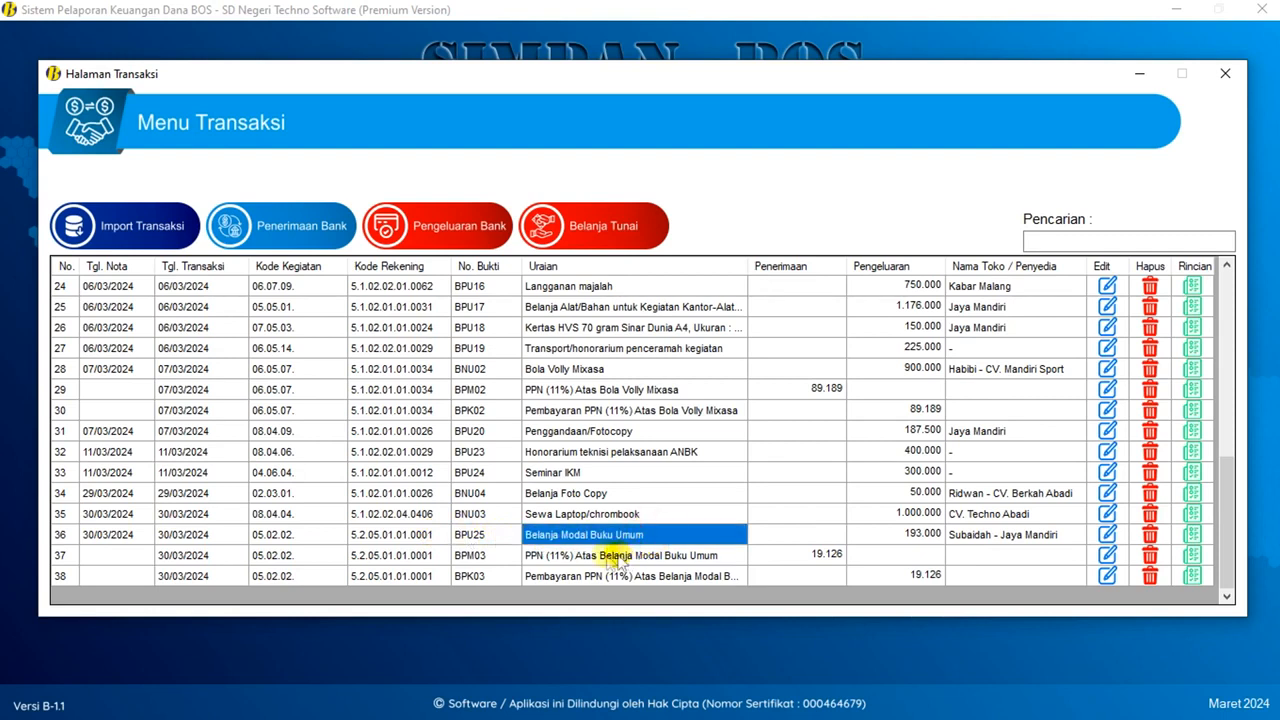
left_click(1192, 535)
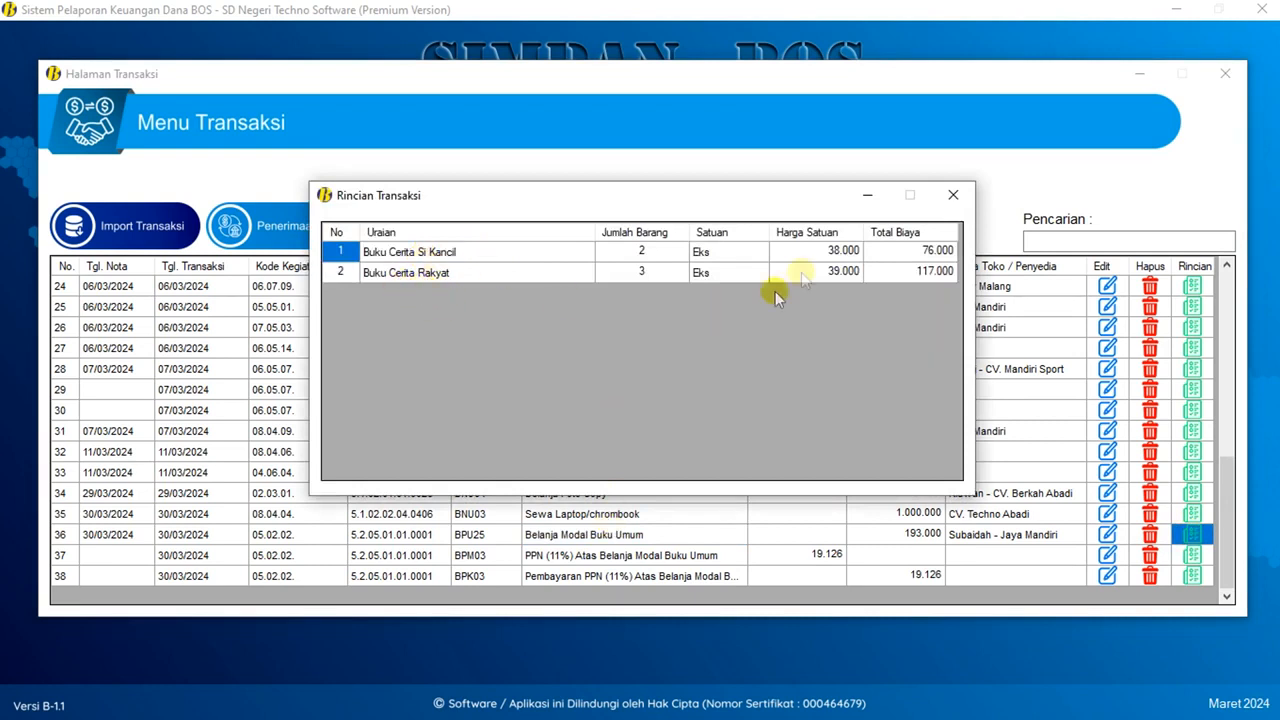
left_click(953, 195)
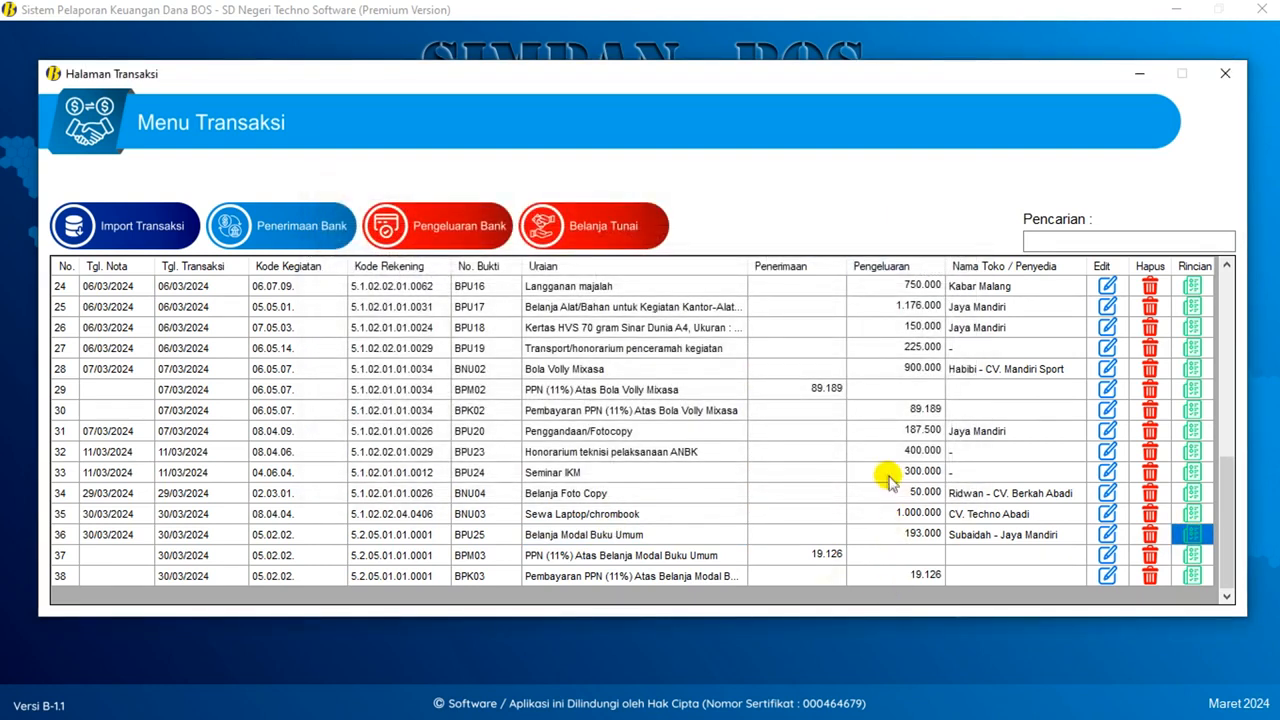
left_click(555, 560)
left_click(640, 576)
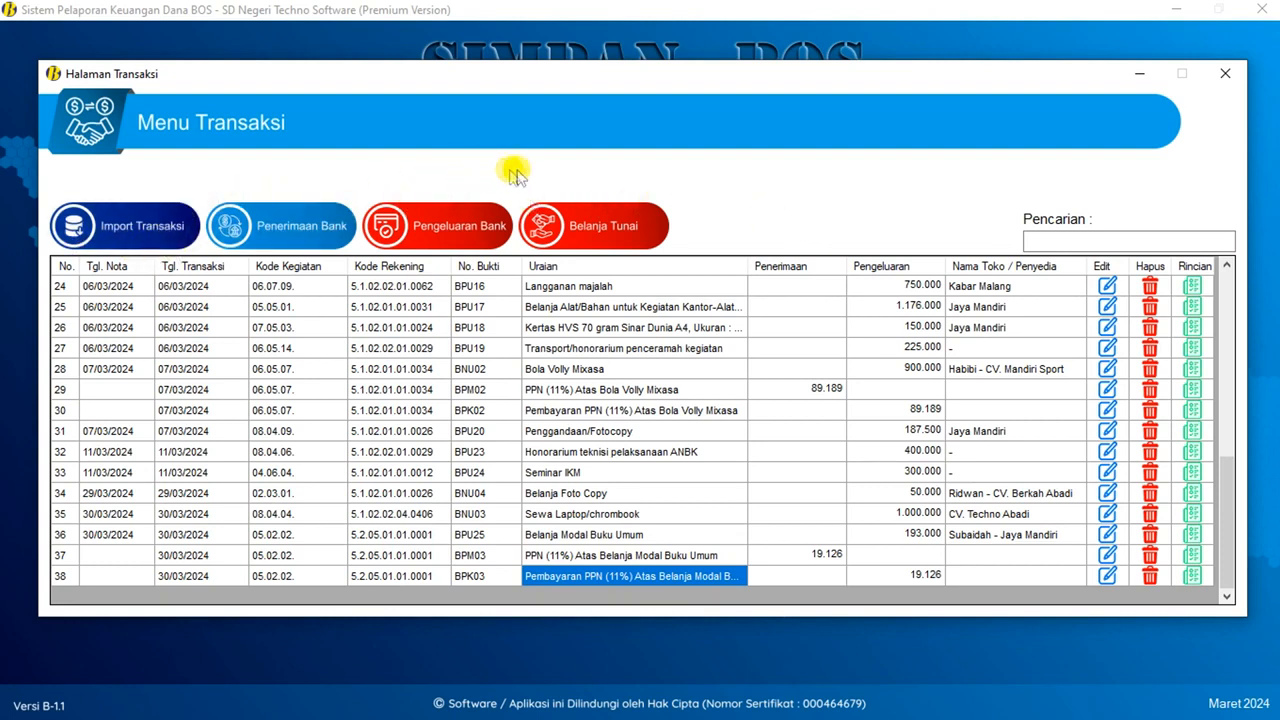
left_click(1235, 83)
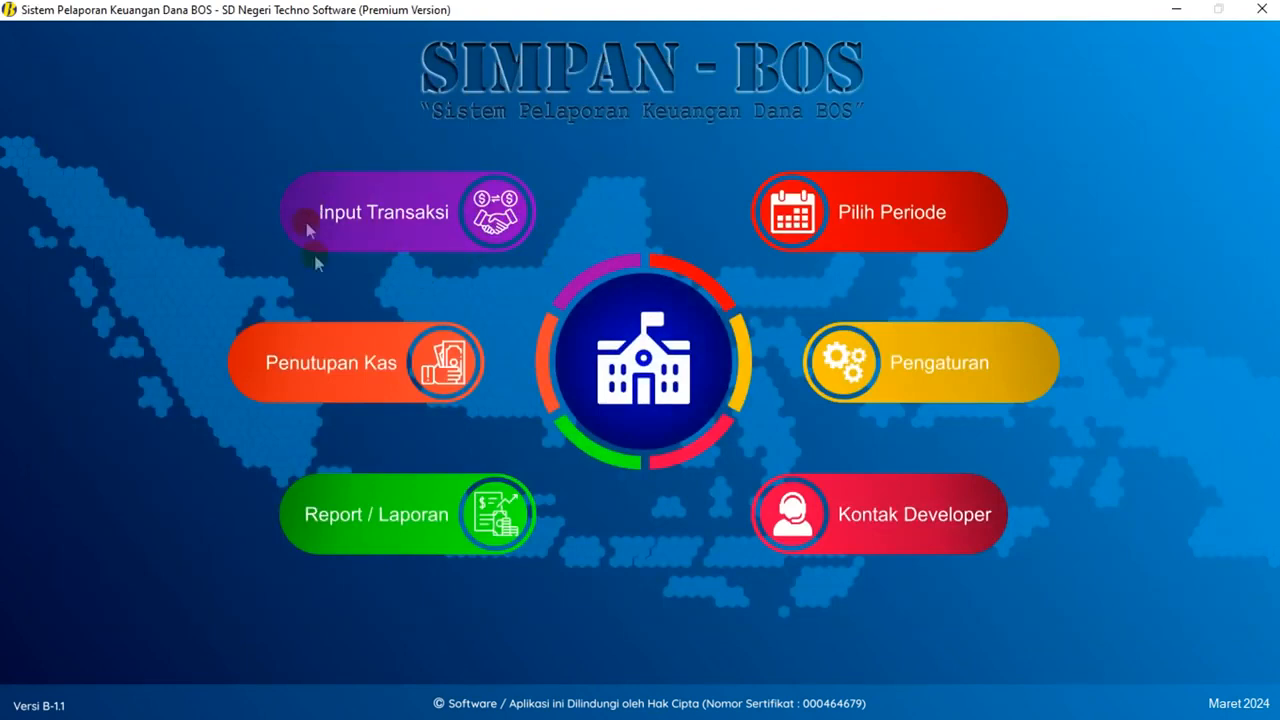
- Open Register Penutupan Kas for 30 Maret 2024 and note the 21.202.500 difference
left_click(319, 364)
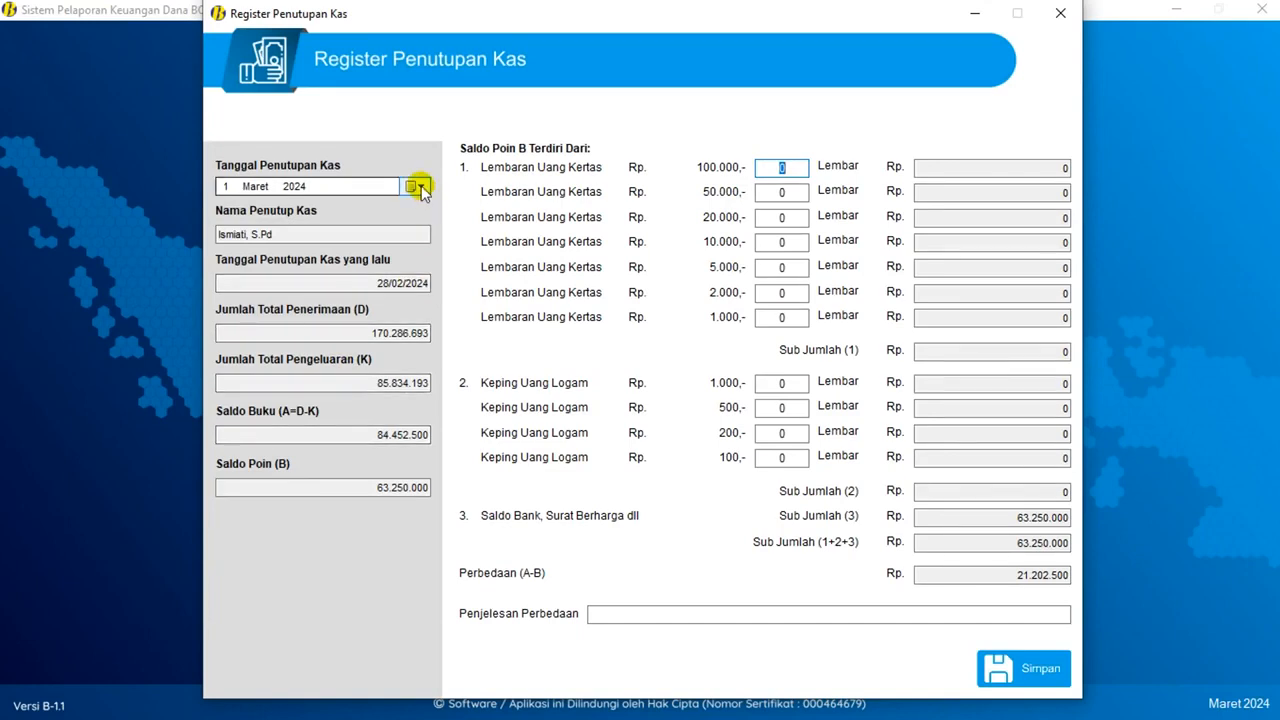
left_click(420, 187)
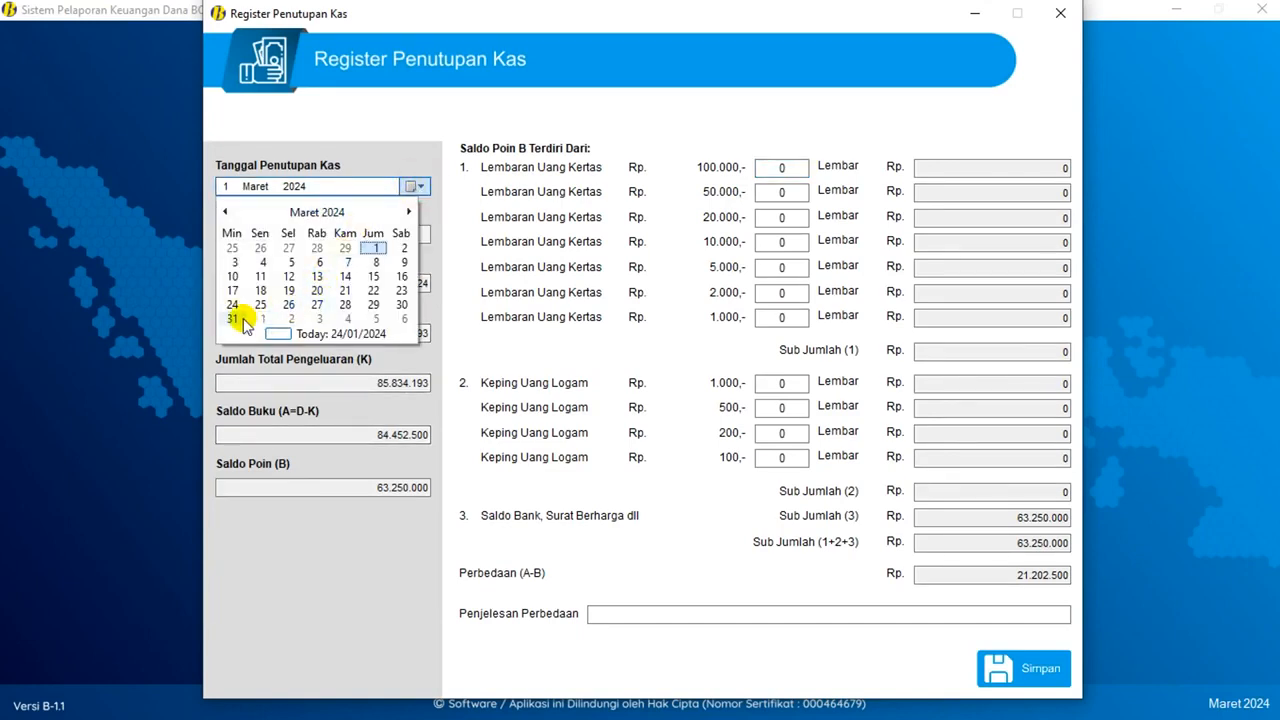
left_click(403, 306)
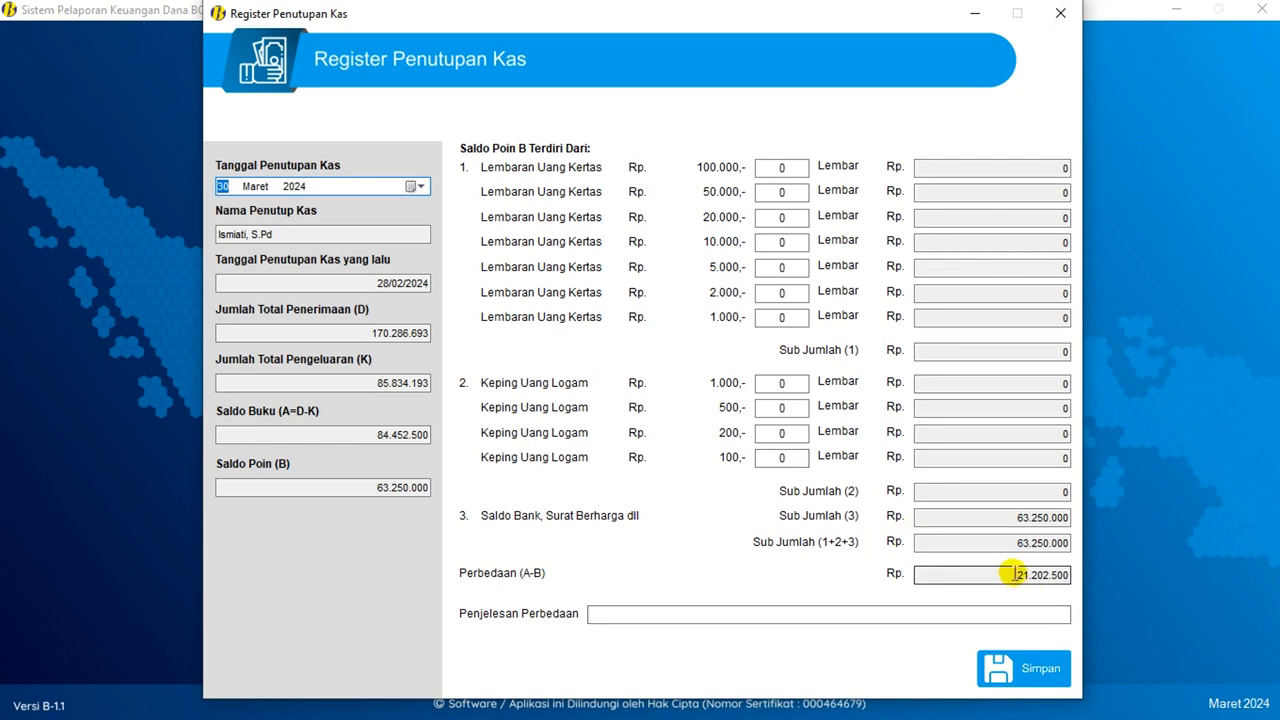
left_click_drag(1016, 574, 1088, 576)
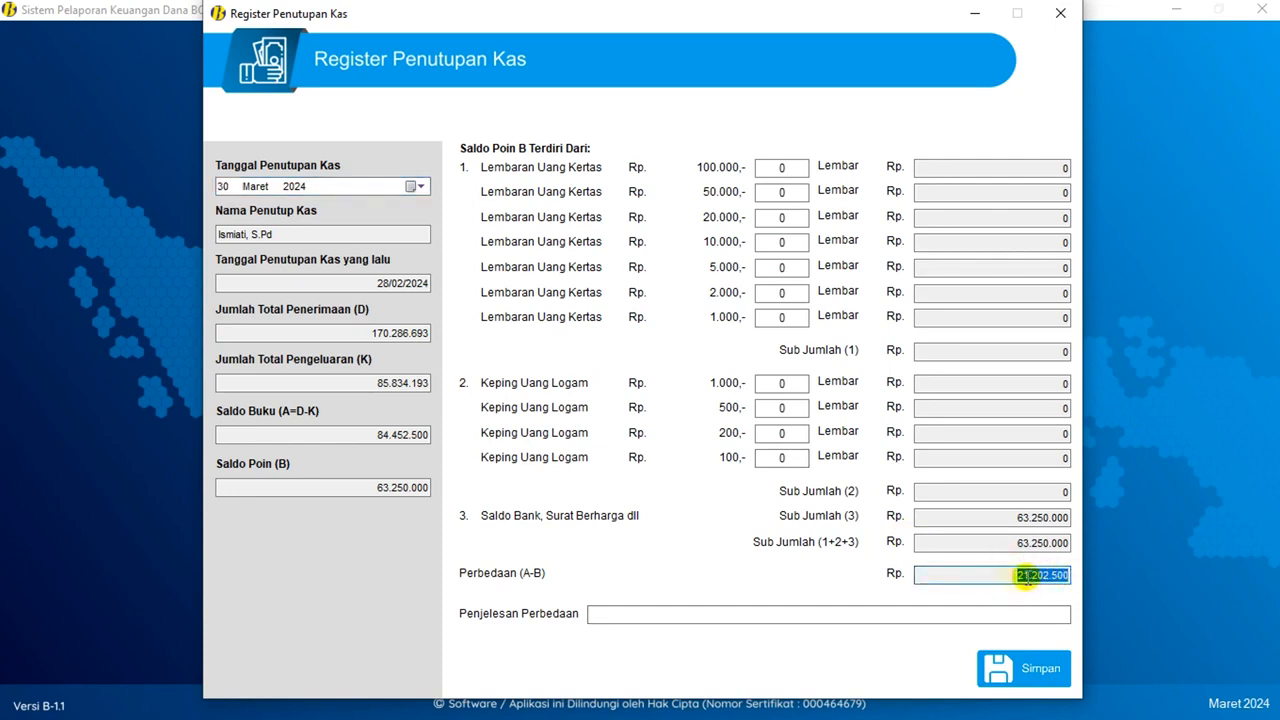
left_click(1008, 576)
left_click_drag(1008, 577, 1086, 579)
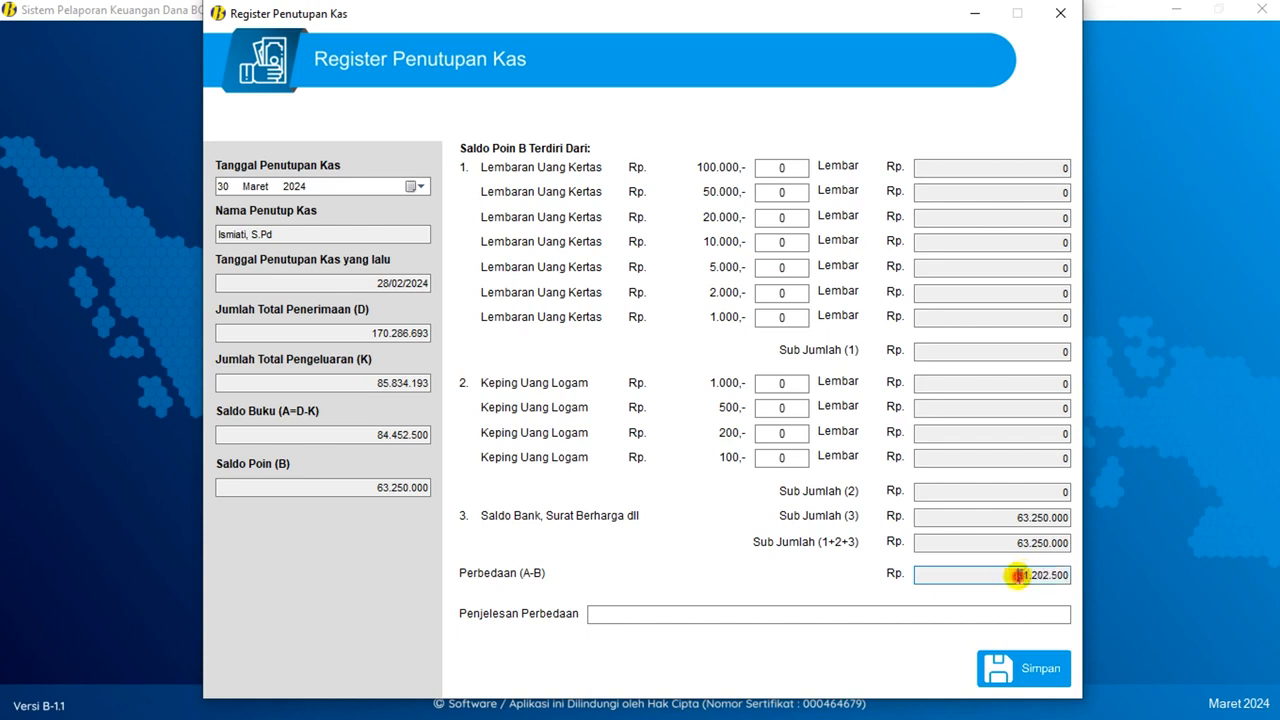
left_click_drag(989, 575, 1078, 575)
left_click(1014, 581)
left_click(778, 167)
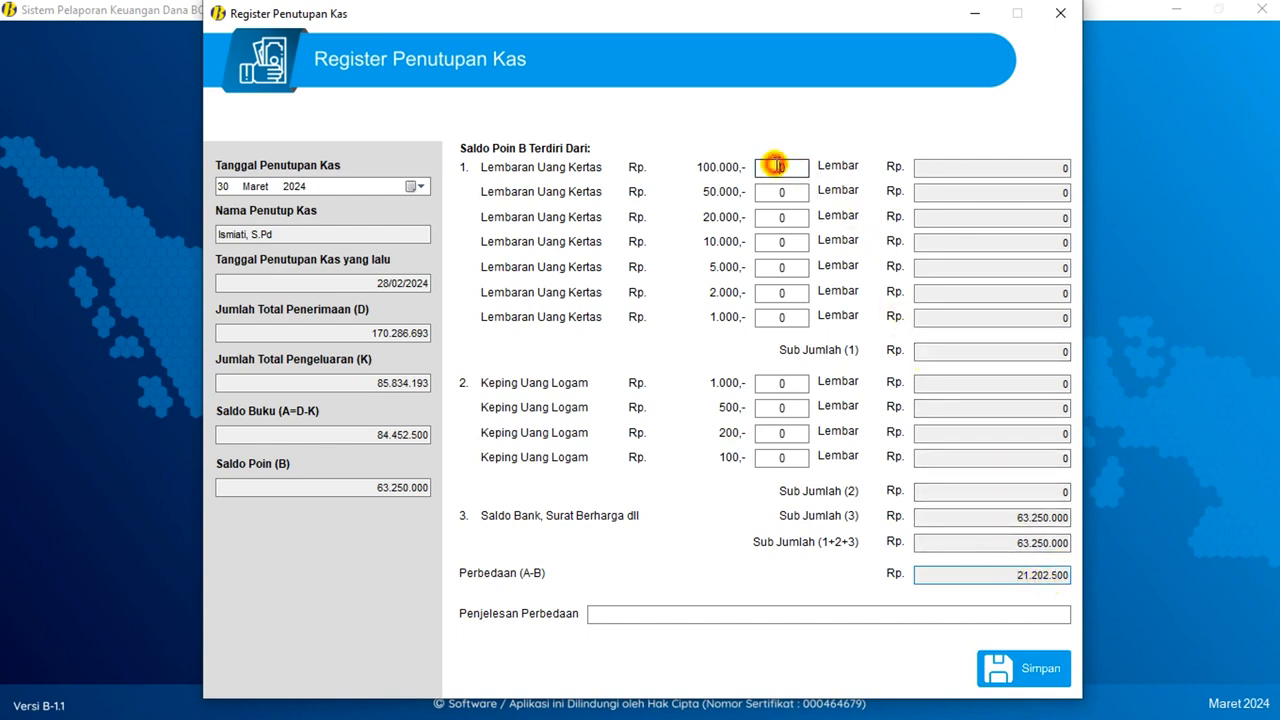
- Count 210 notes of 100.000, one 2.000 note and one 500 coin to zero the difference, then save
left_click(778, 165)
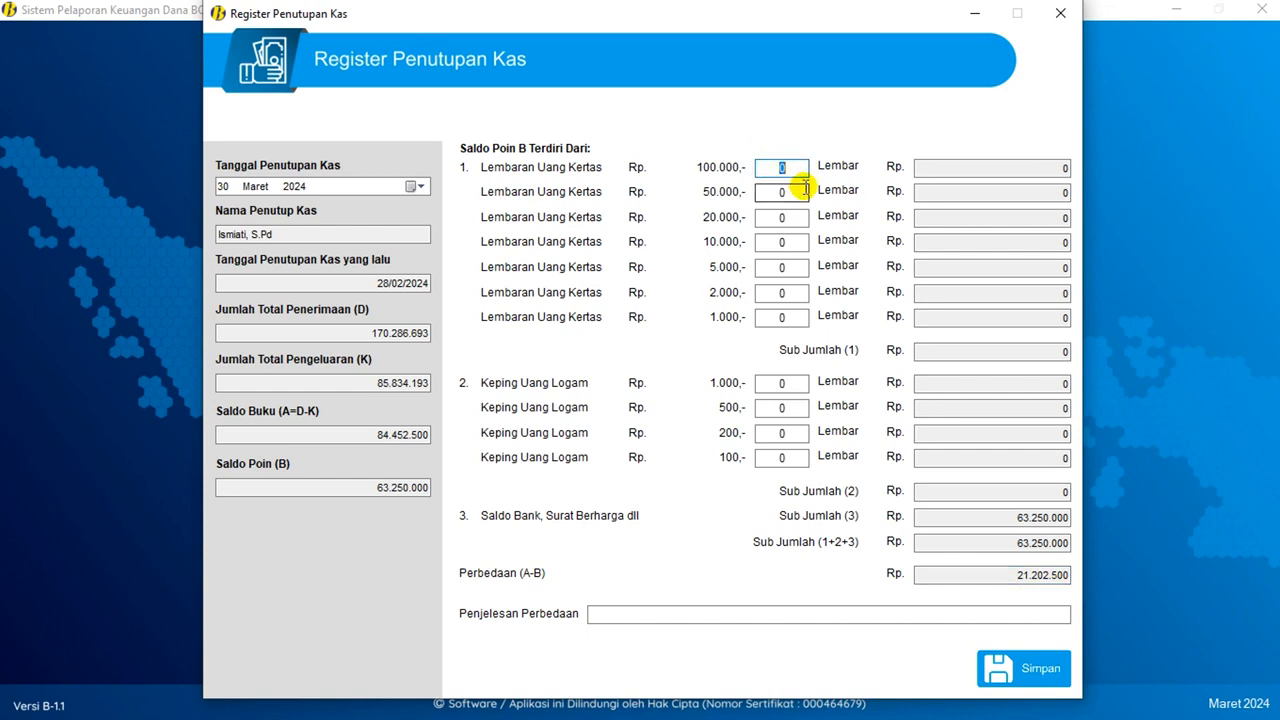
type("21")
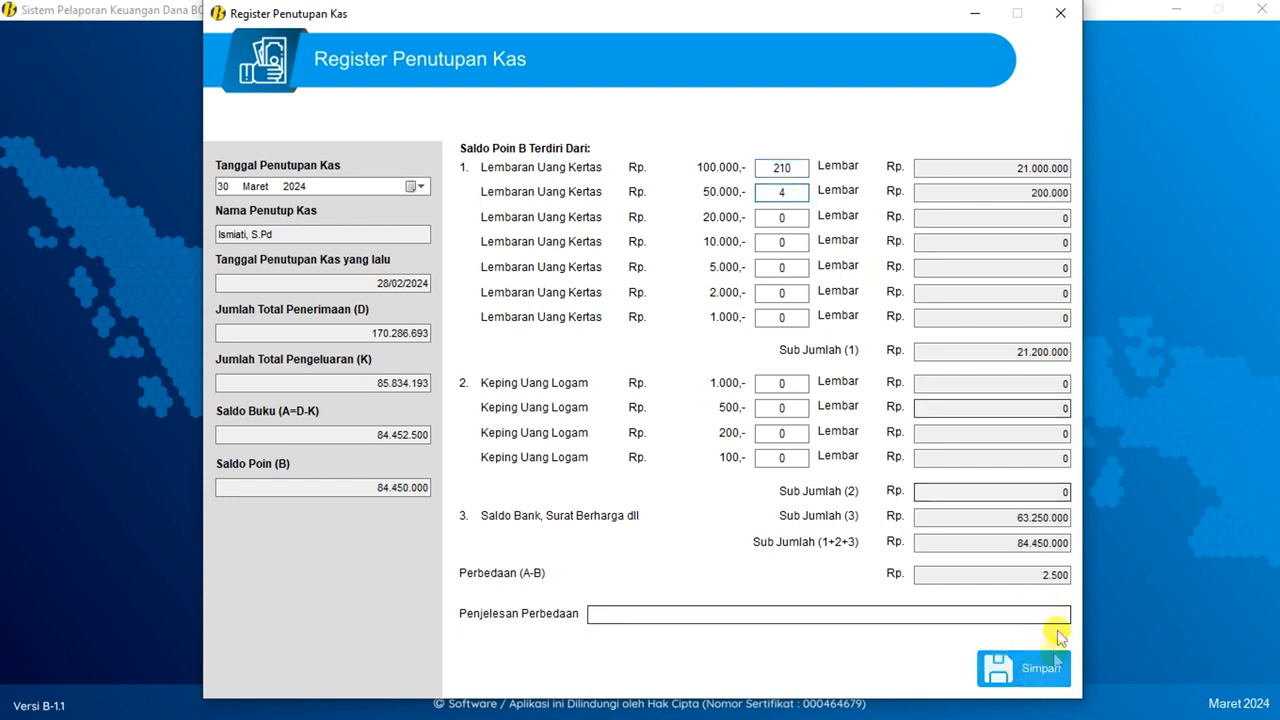
left_click(1035, 574)
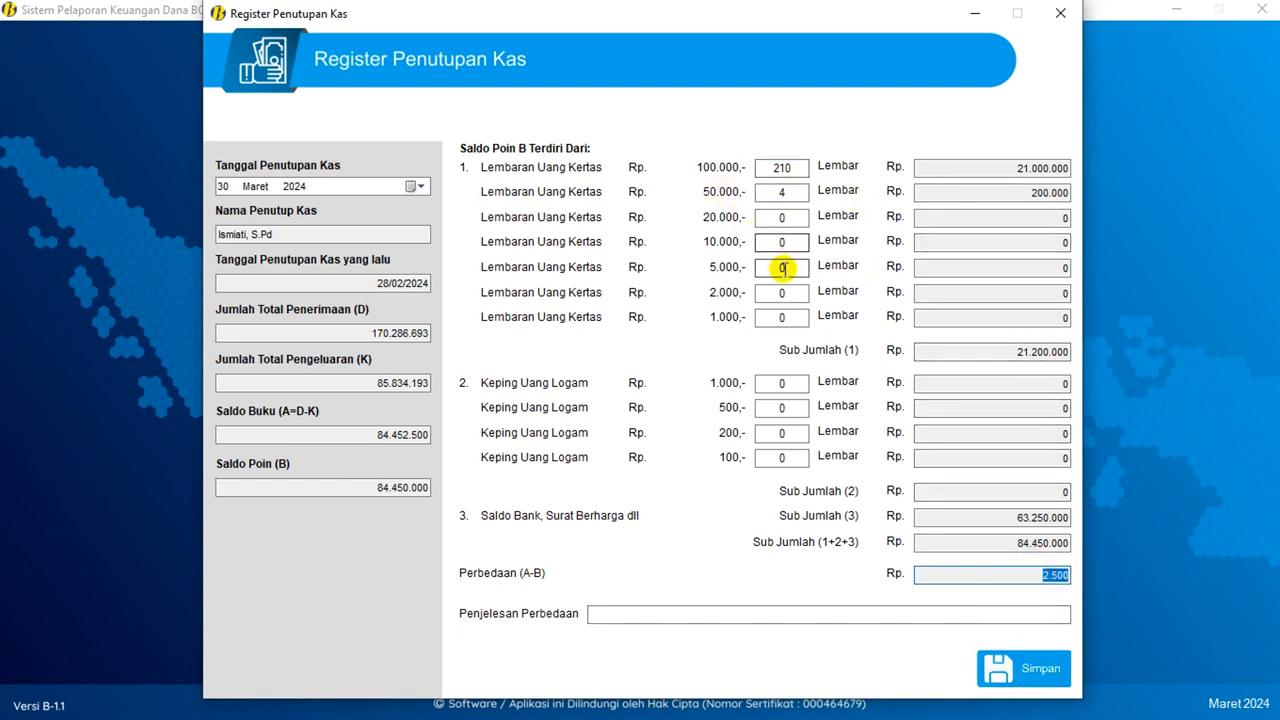
left_click(782, 292)
type("1")
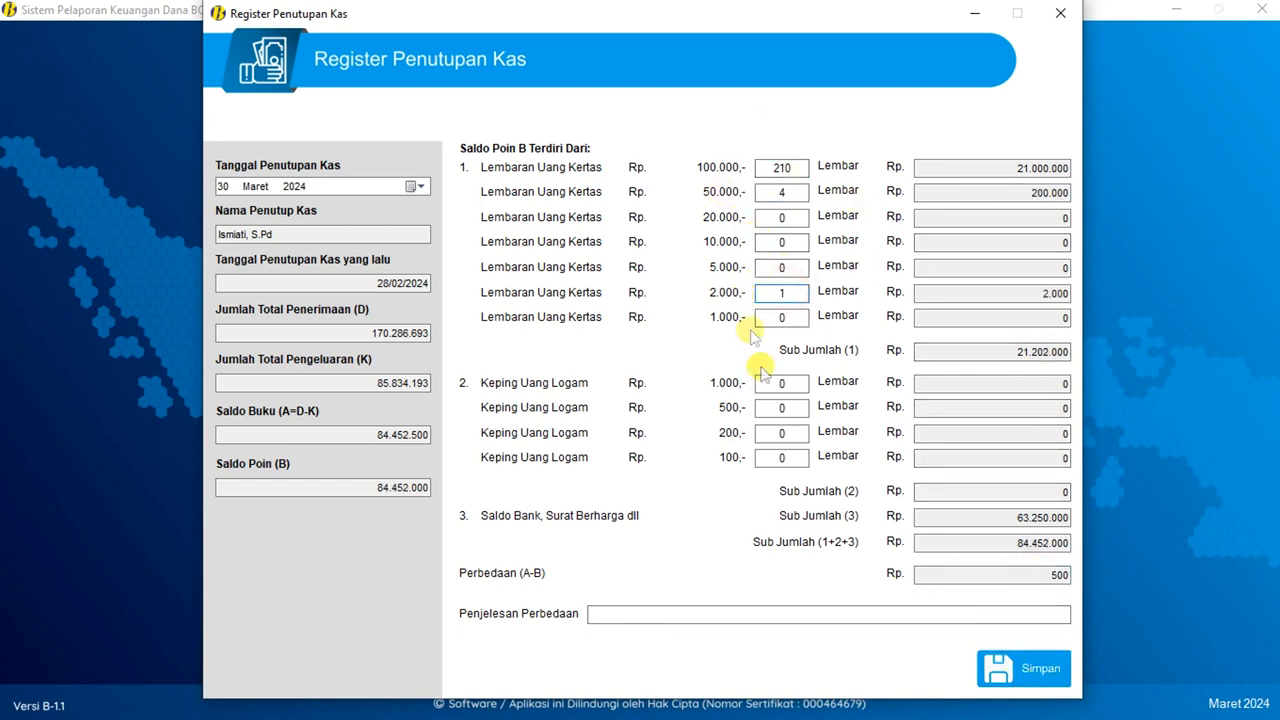
left_click(778, 407)
type("1")
left_click(1055, 575)
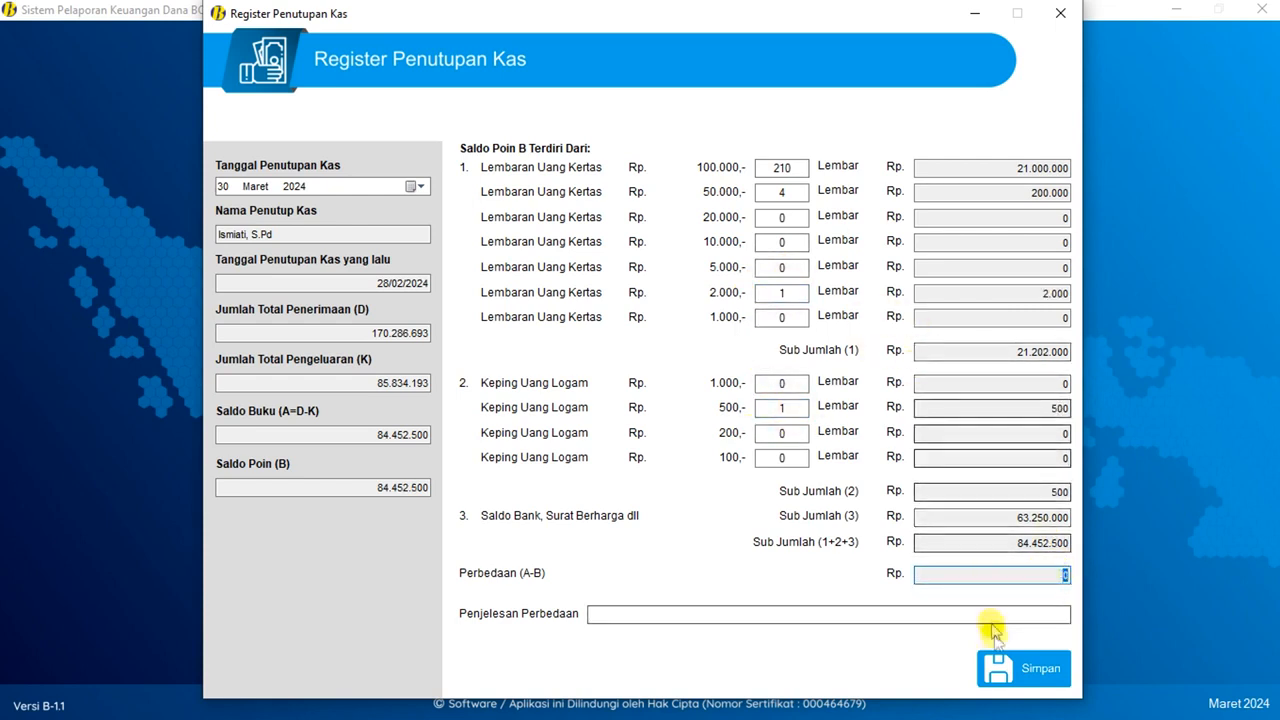
left_click(1020, 668)
left_click(670, 410)
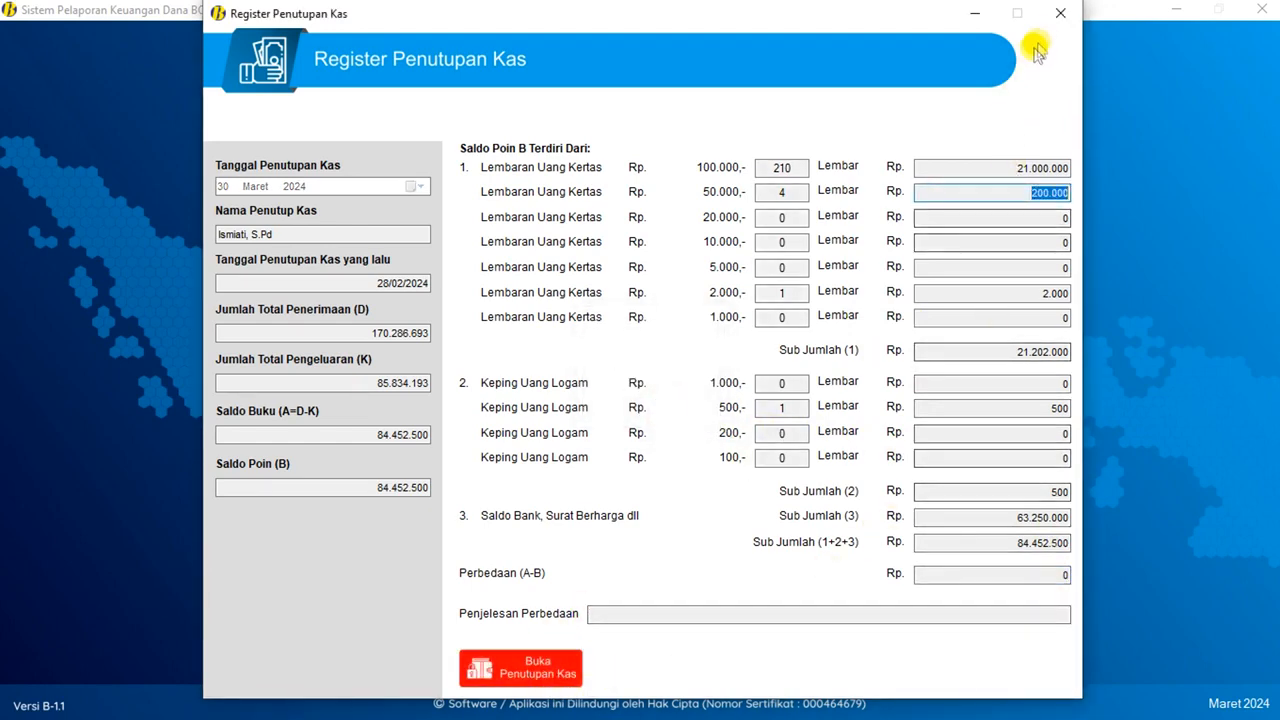
left_click(1060, 13)
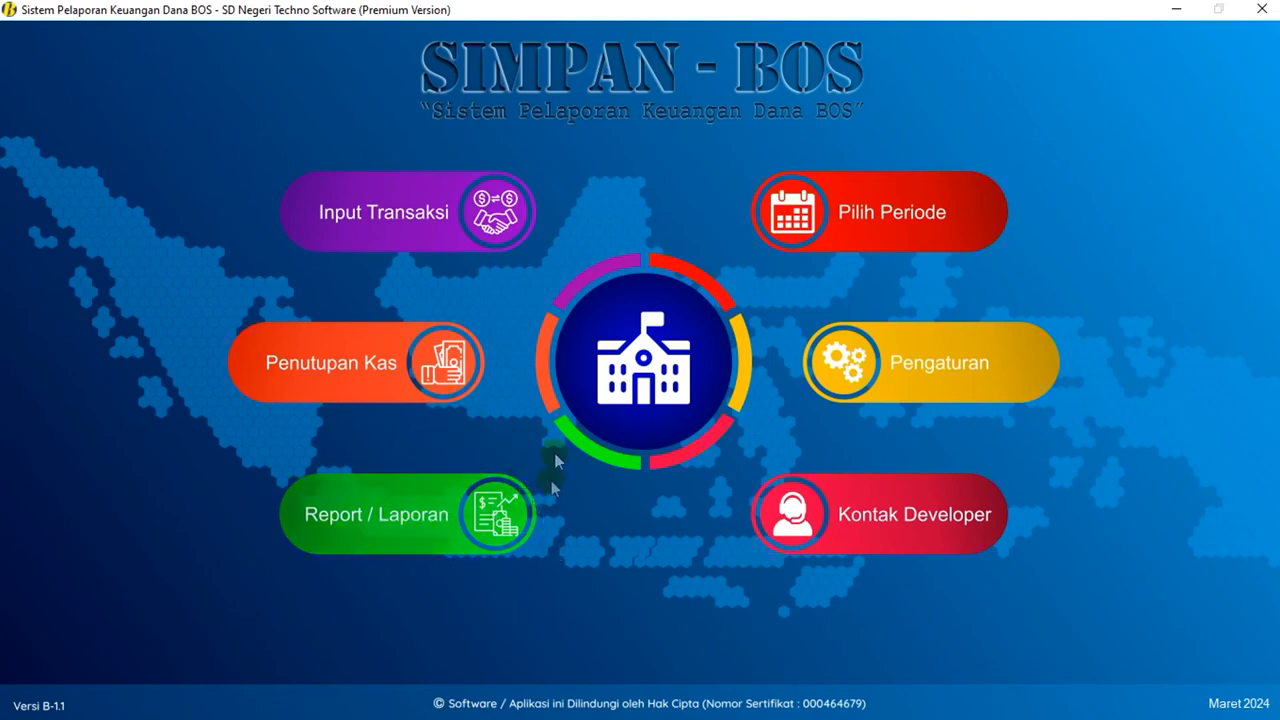
- From Laporan Bulanan, set Tanggal Pengesahan to 30 Maret 2024 and preview the SPTJM report
left_click(390, 517)
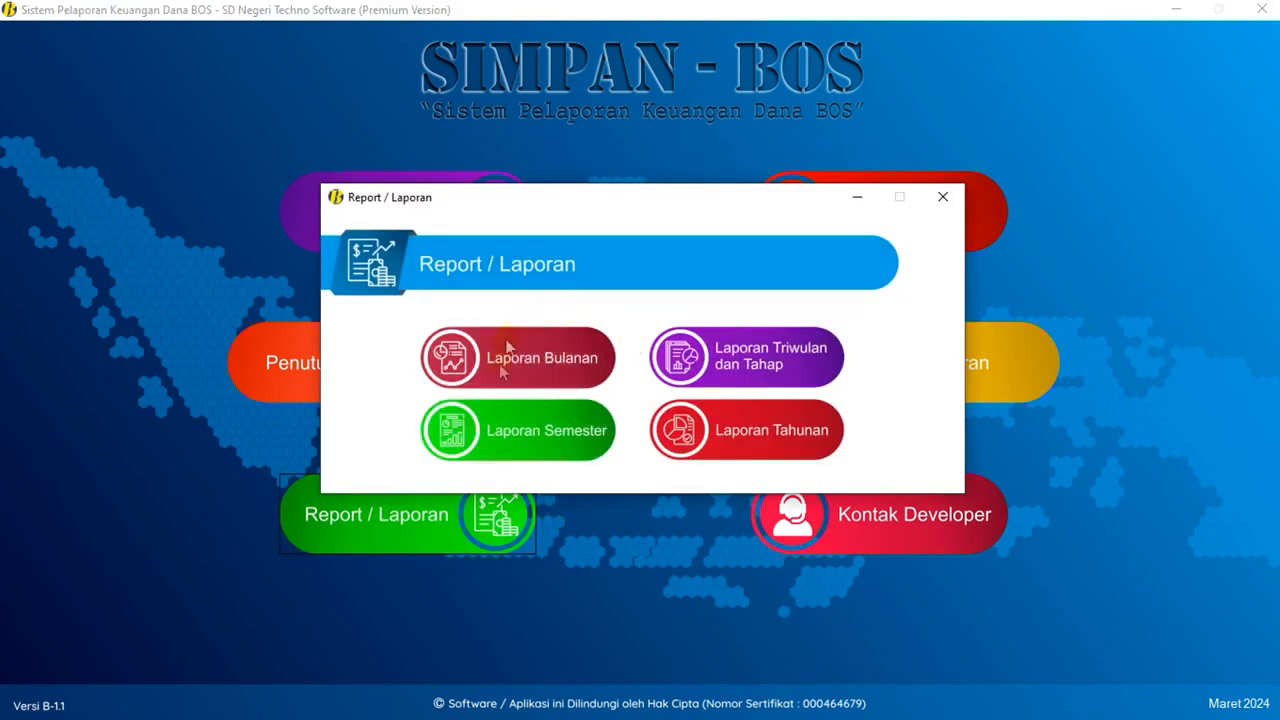
left_click(535, 350)
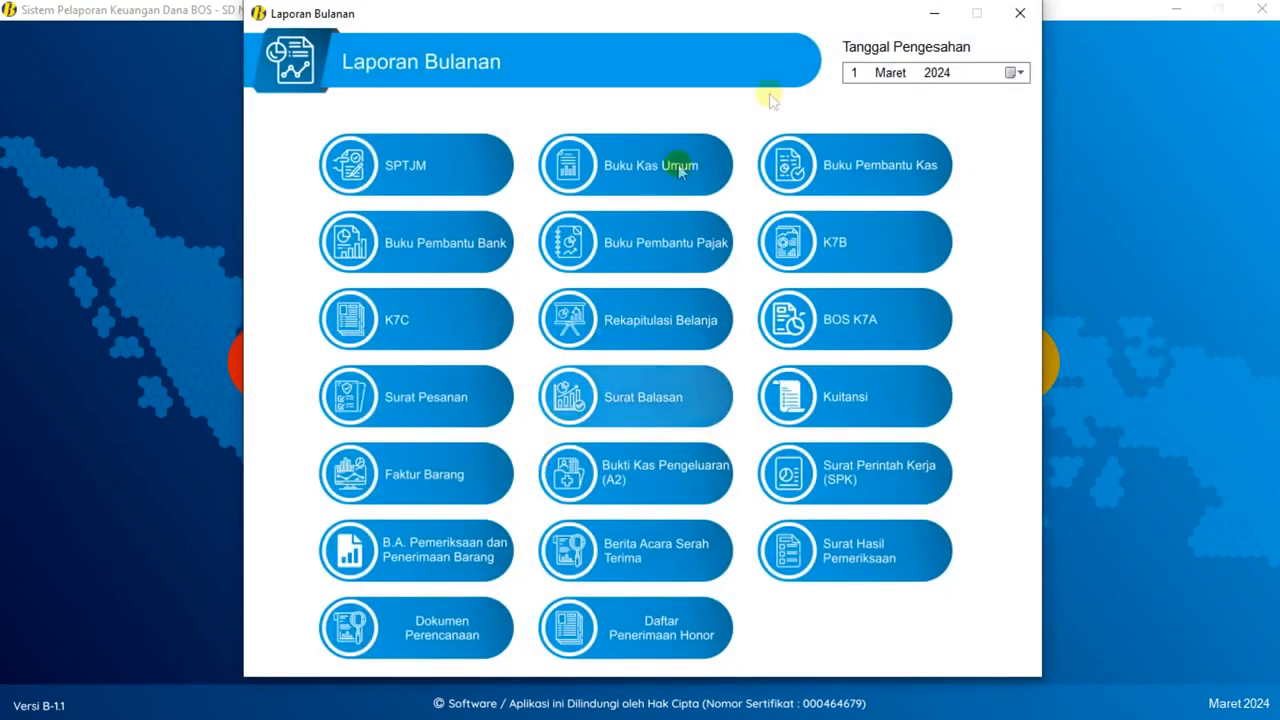
left_click(1015, 72)
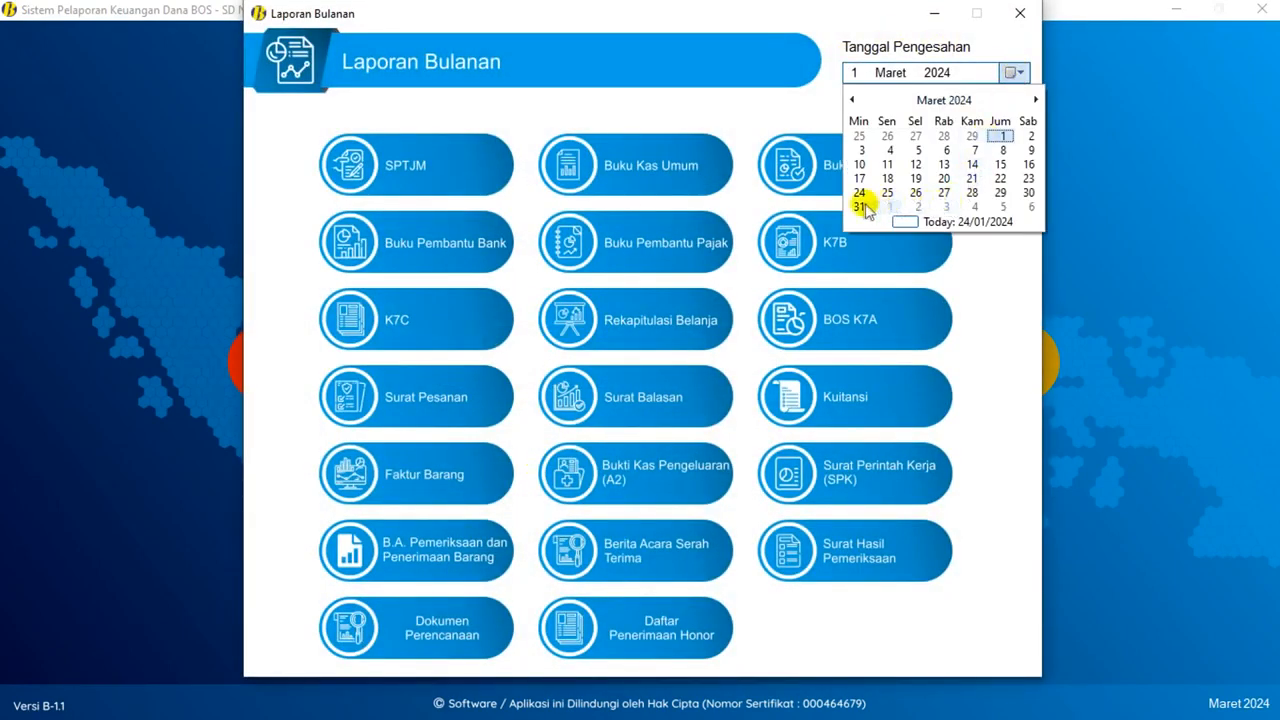
left_click(1028, 193)
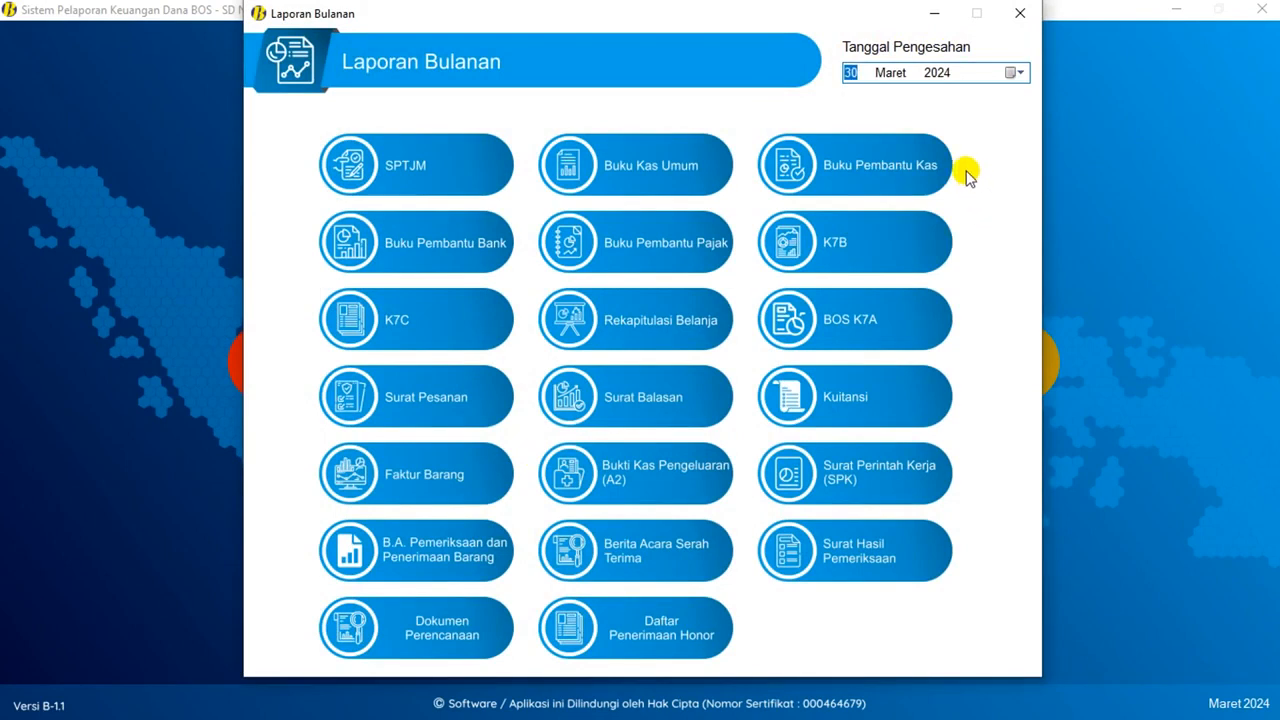
left_click(430, 172)
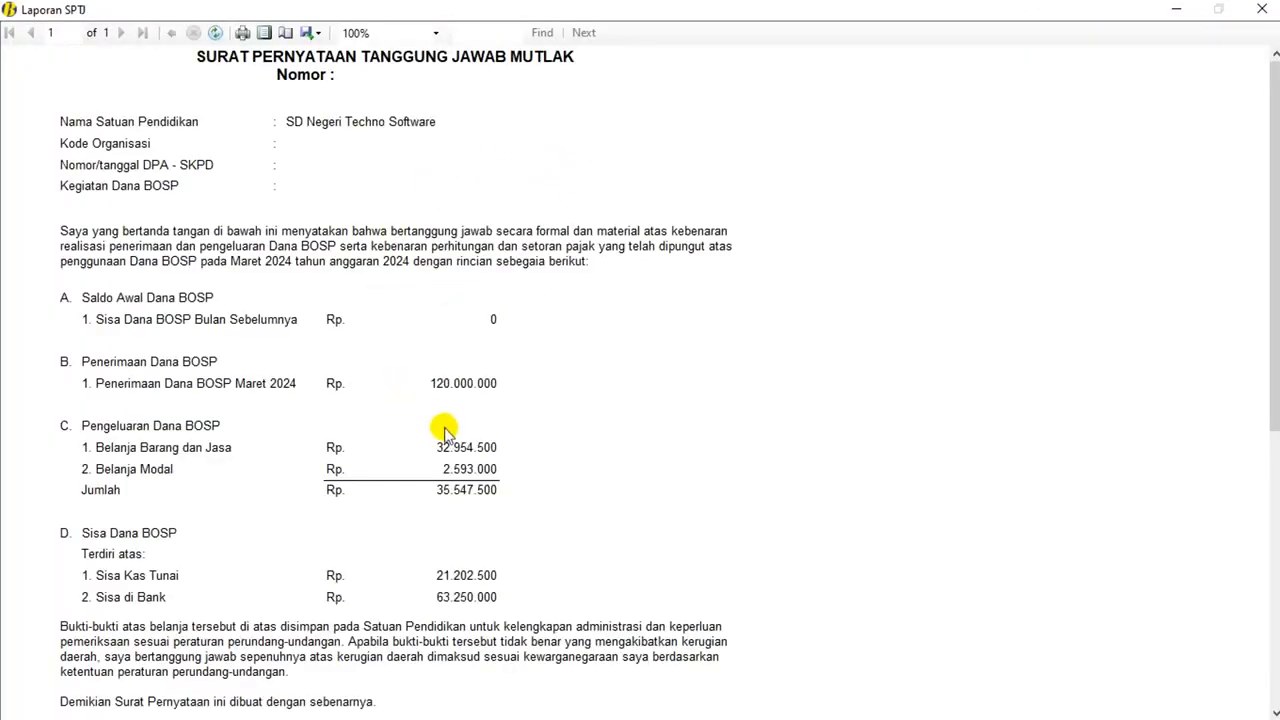
- Review and close the SPTJM report, then preview the March Buku Kas Umum
scroll(445, 425, "down", 3)
scroll(445, 425, "up", 3)
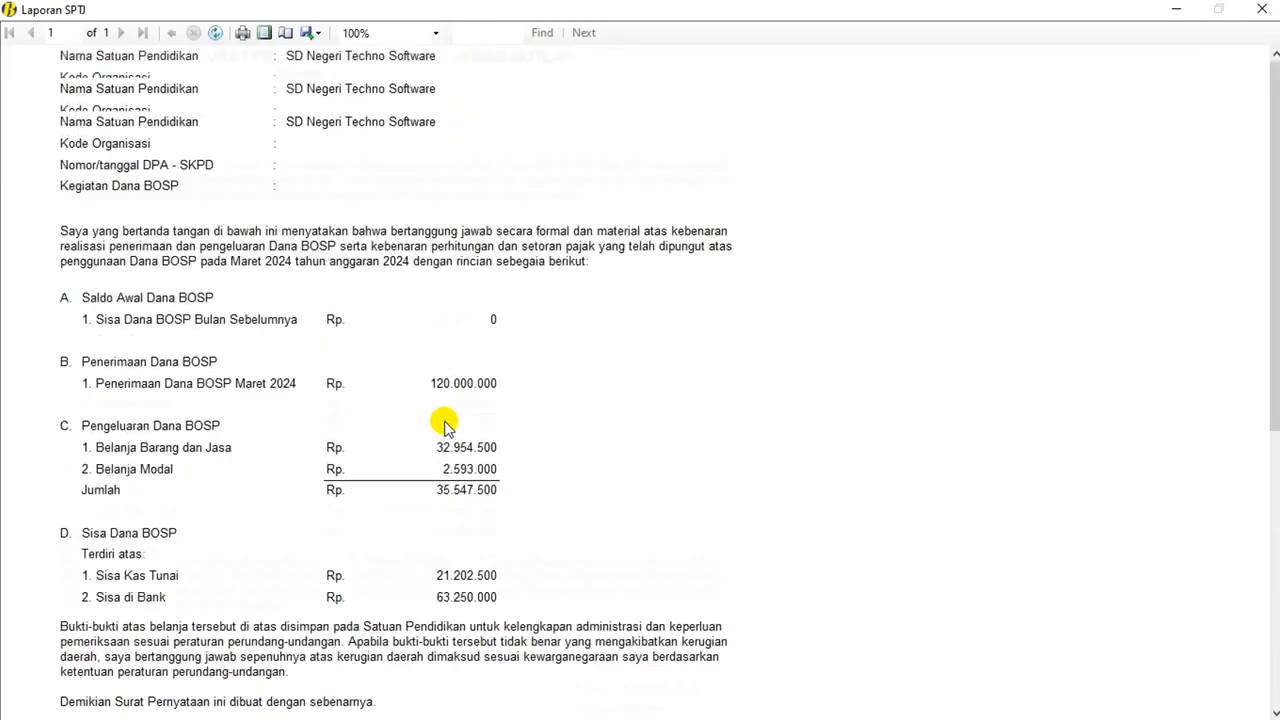
scroll(445, 425, "down", 5)
scroll(445, 425, "up", 4)
scroll(445, 425, "down", 4)
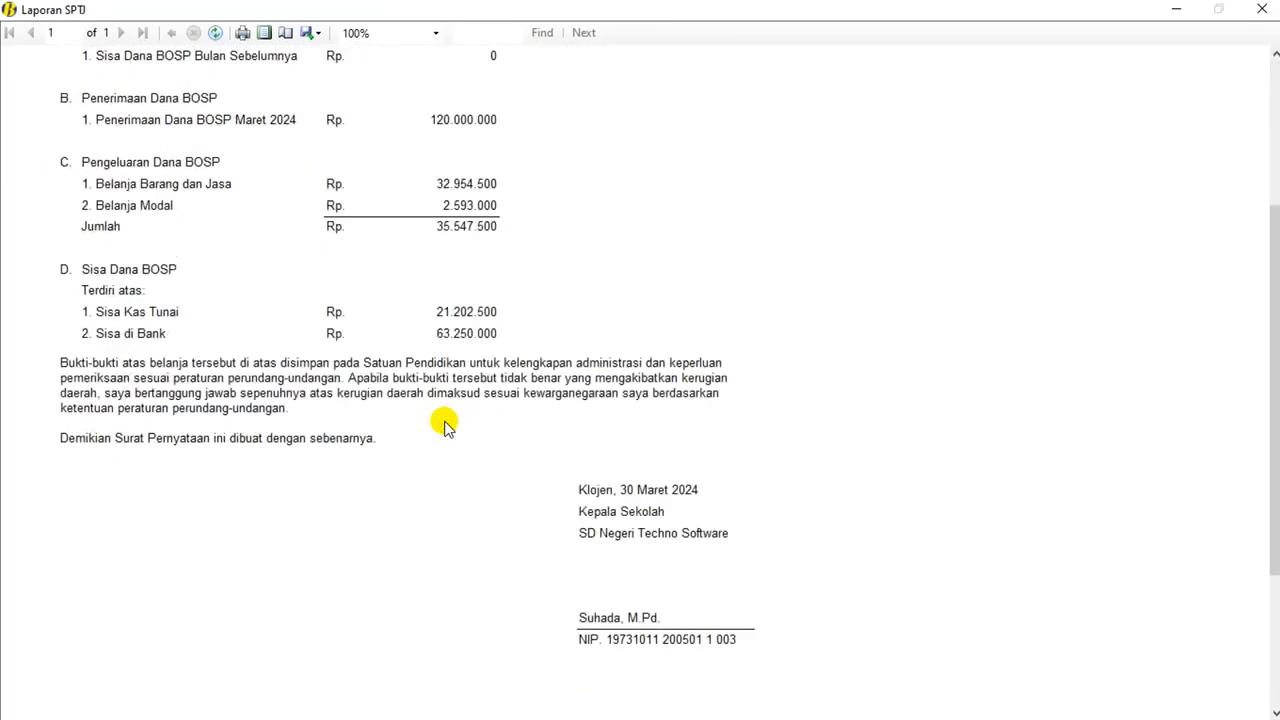
scroll(445, 425, "down", 2)
scroll(445, 425, "up", 7)
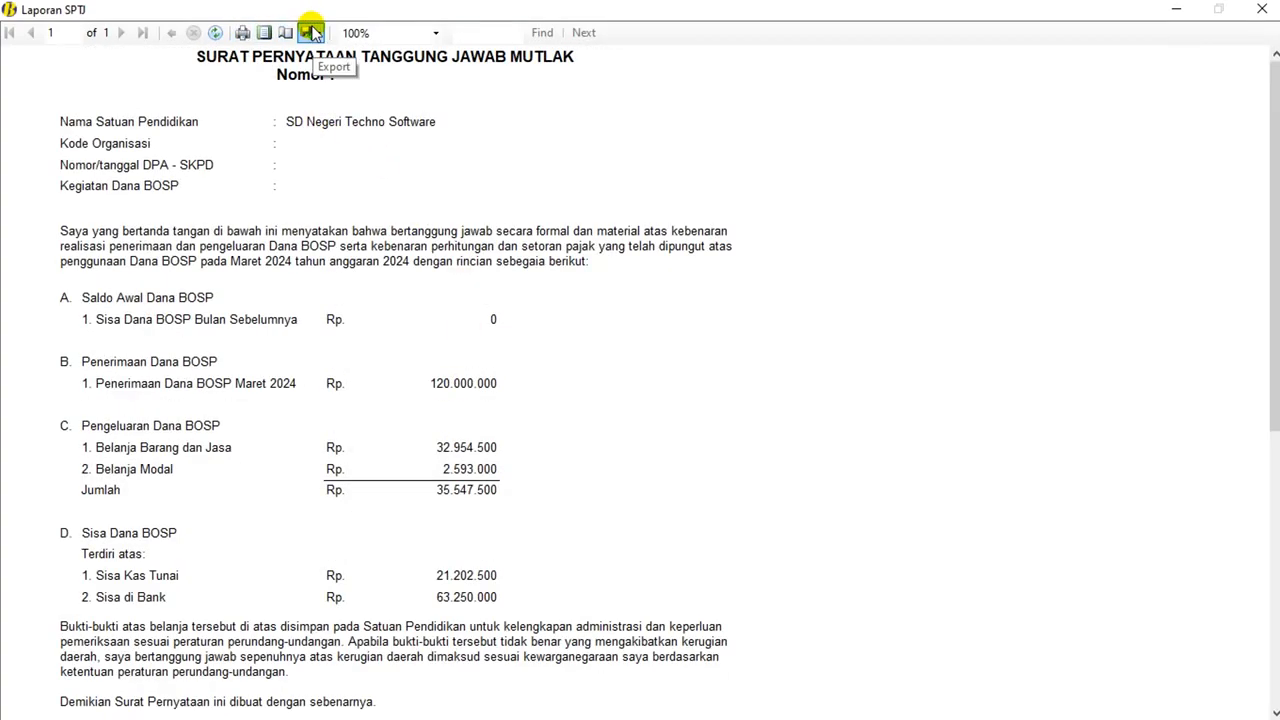
left_click(1262, 9)
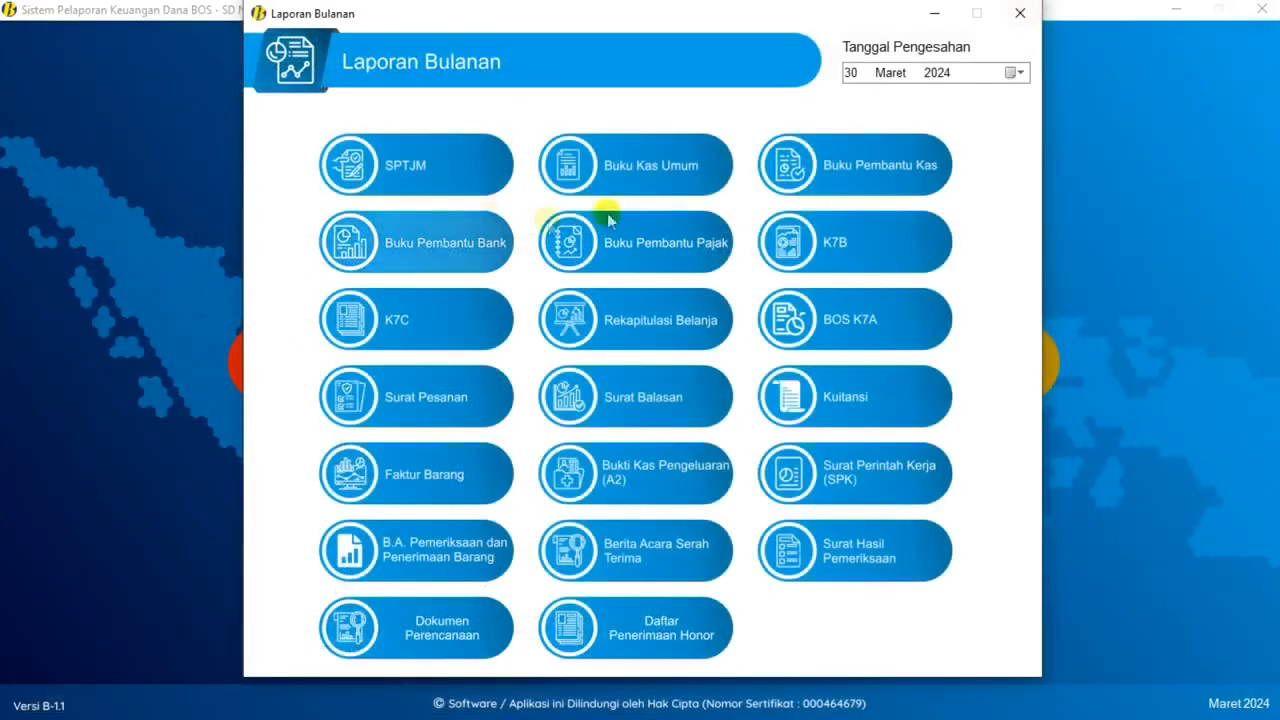
left_click(679, 178)
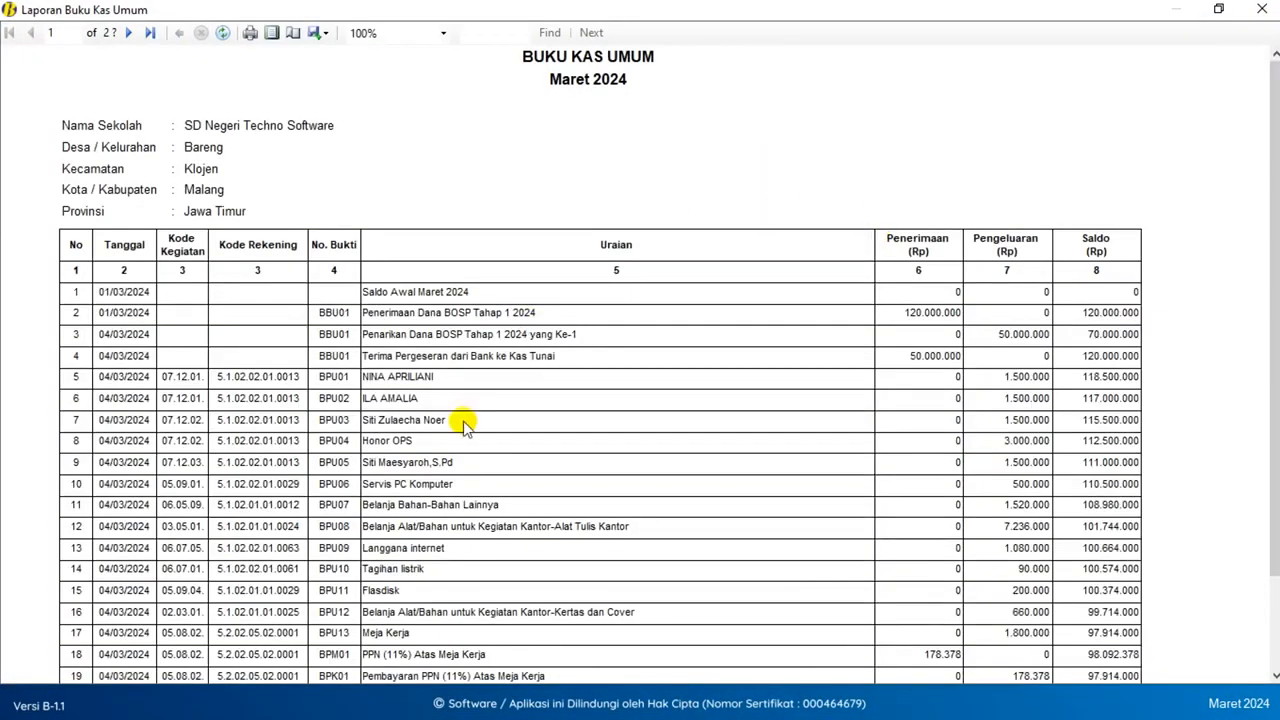
scroll(463, 428, "down", 5)
scroll(465, 427, "up", 5)
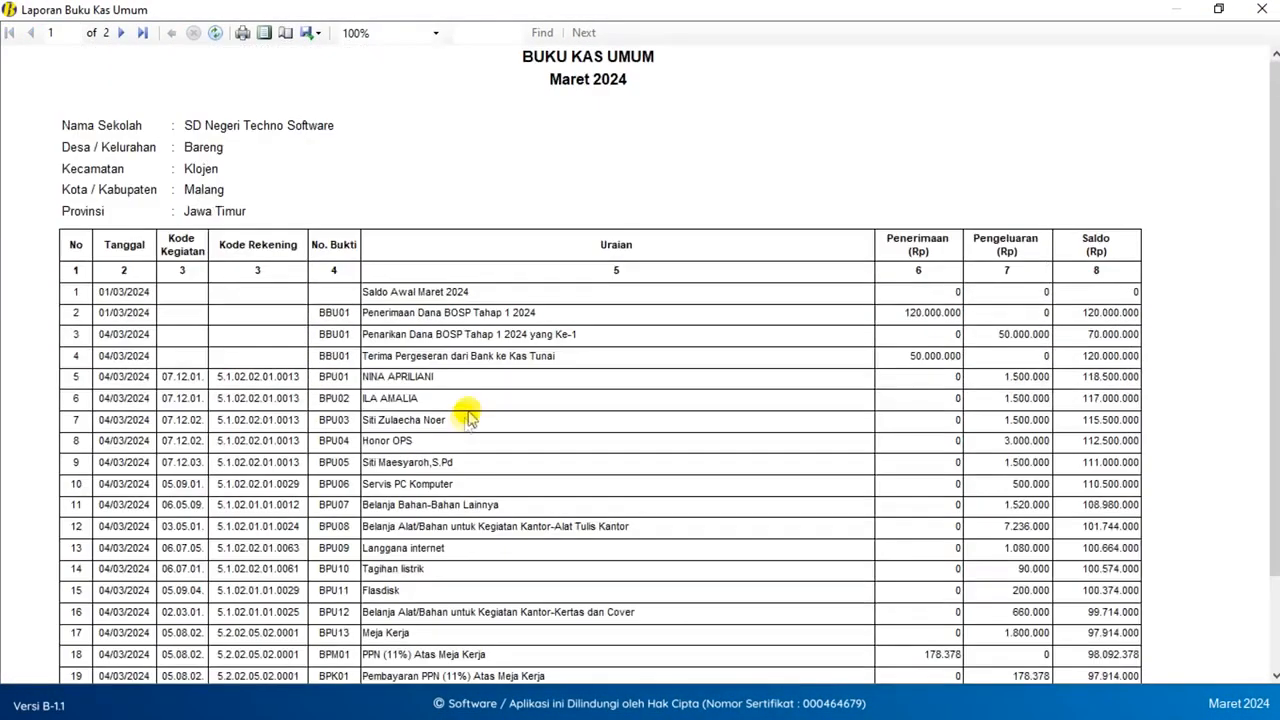
left_click(1262, 9)
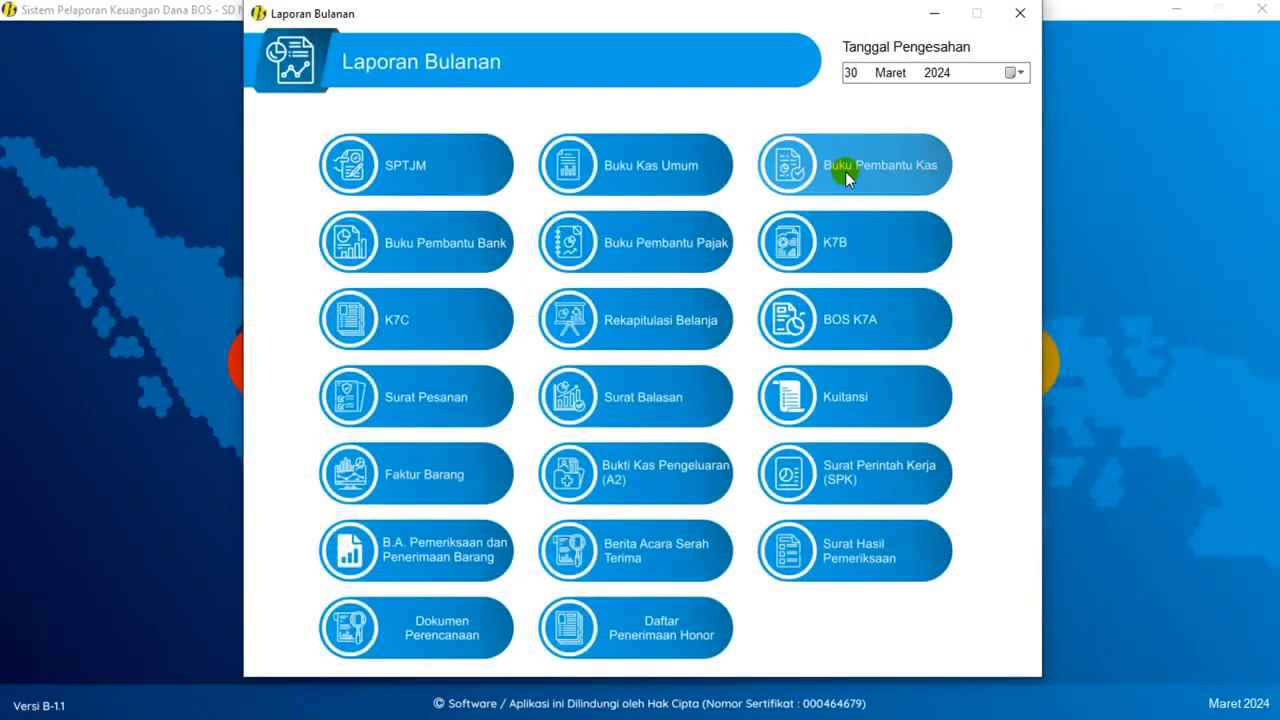
- Preview the Buku Pembantu Kas, Buku Pembantu Bank and Buku Pembantu Pajak reports
left_click(846, 178)
scroll(575, 265, "down", 5)
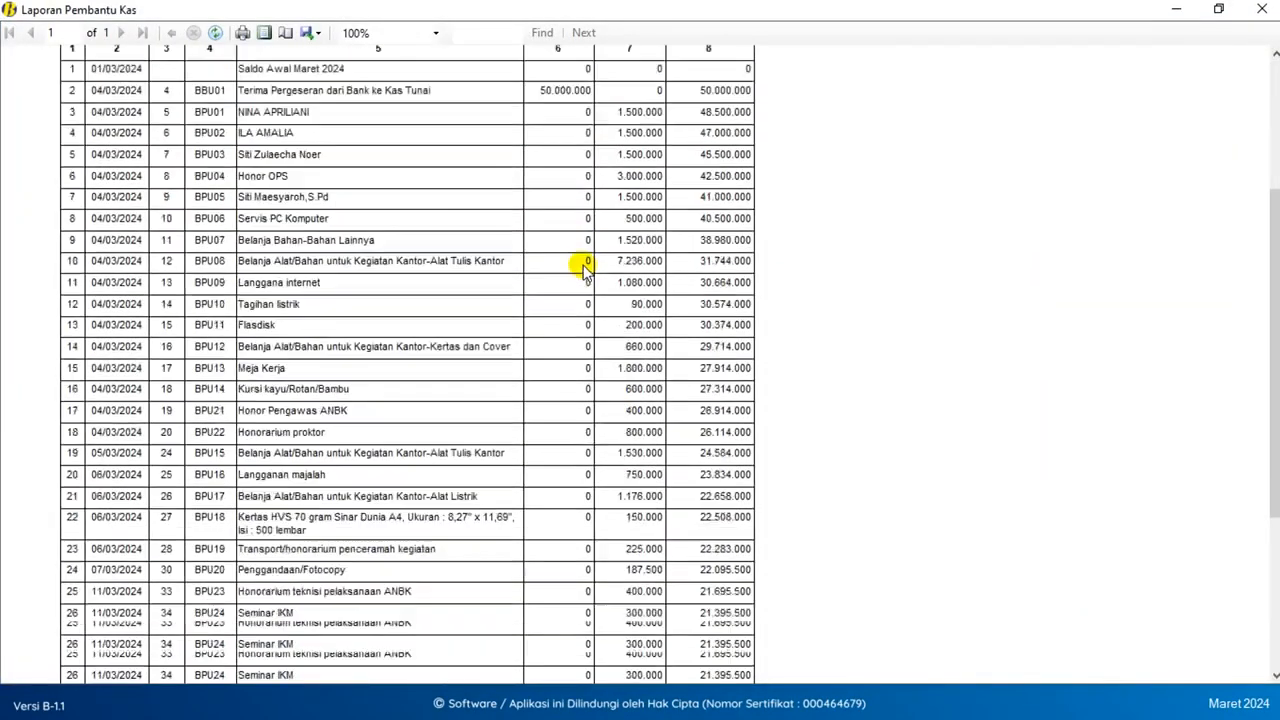
scroll(585, 268, "up", 5)
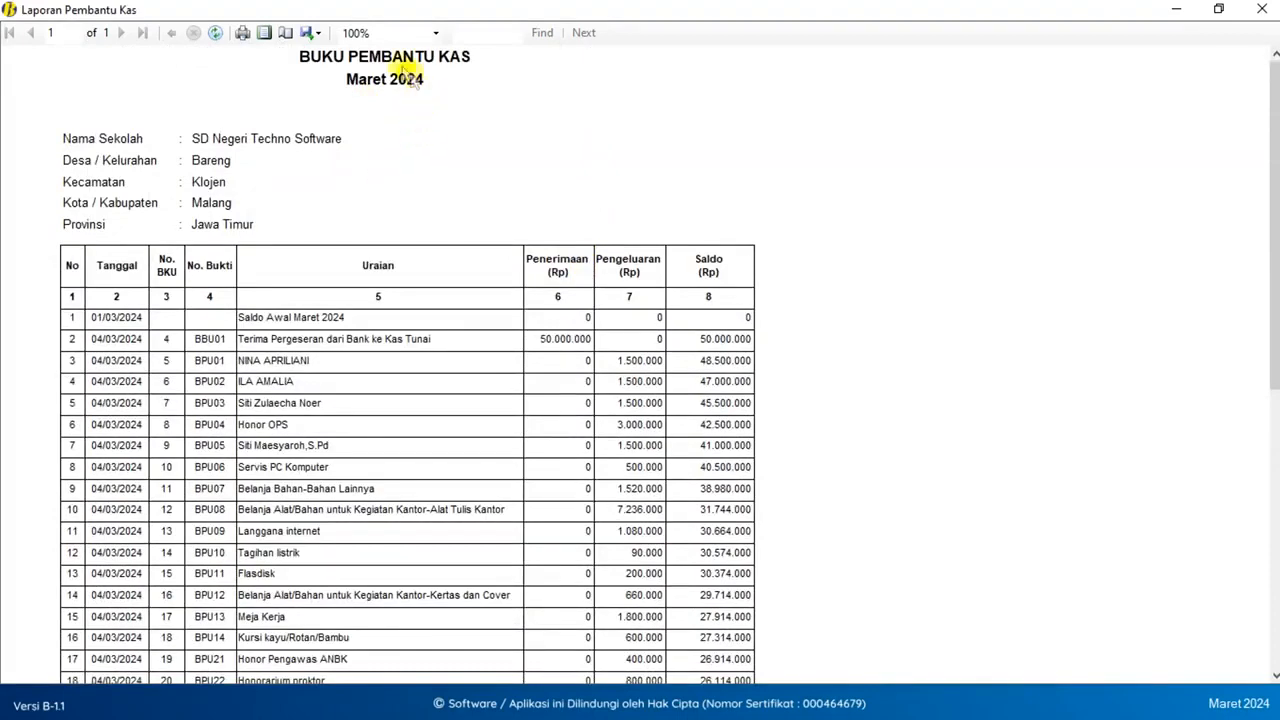
scroll(345, 220, "down", 5)
left_click(1262, 9)
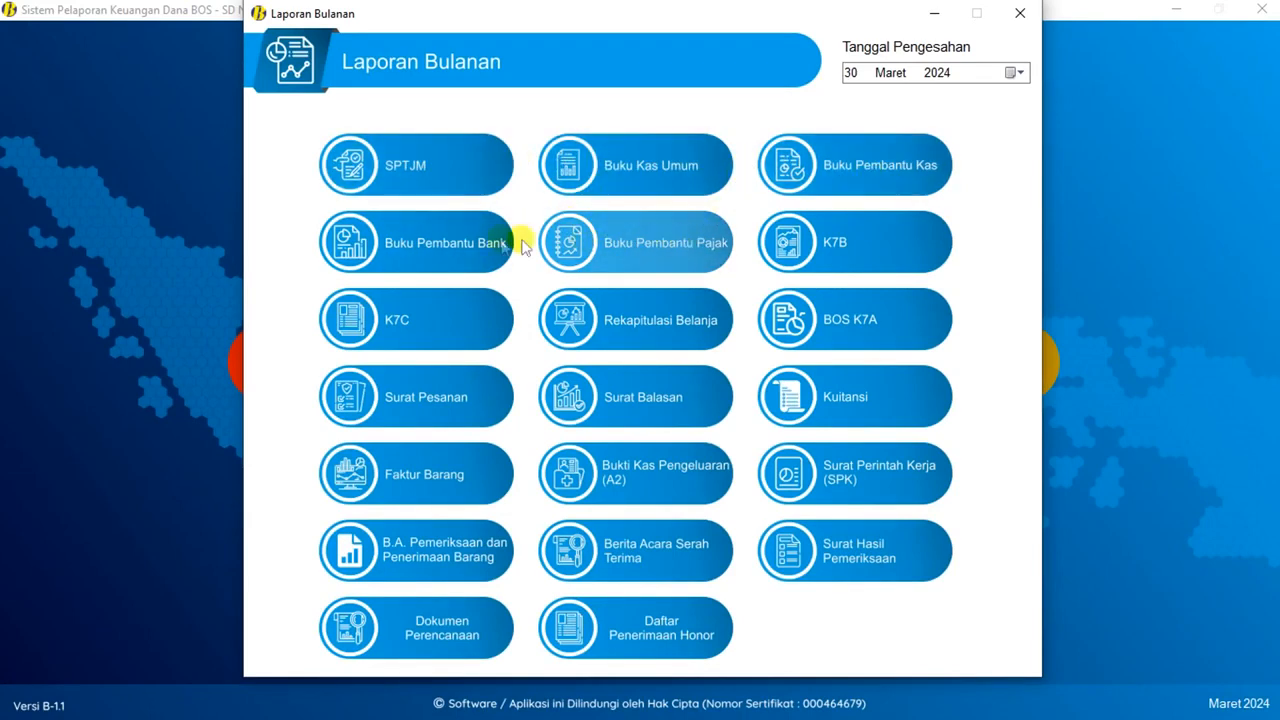
left_click(443, 244)
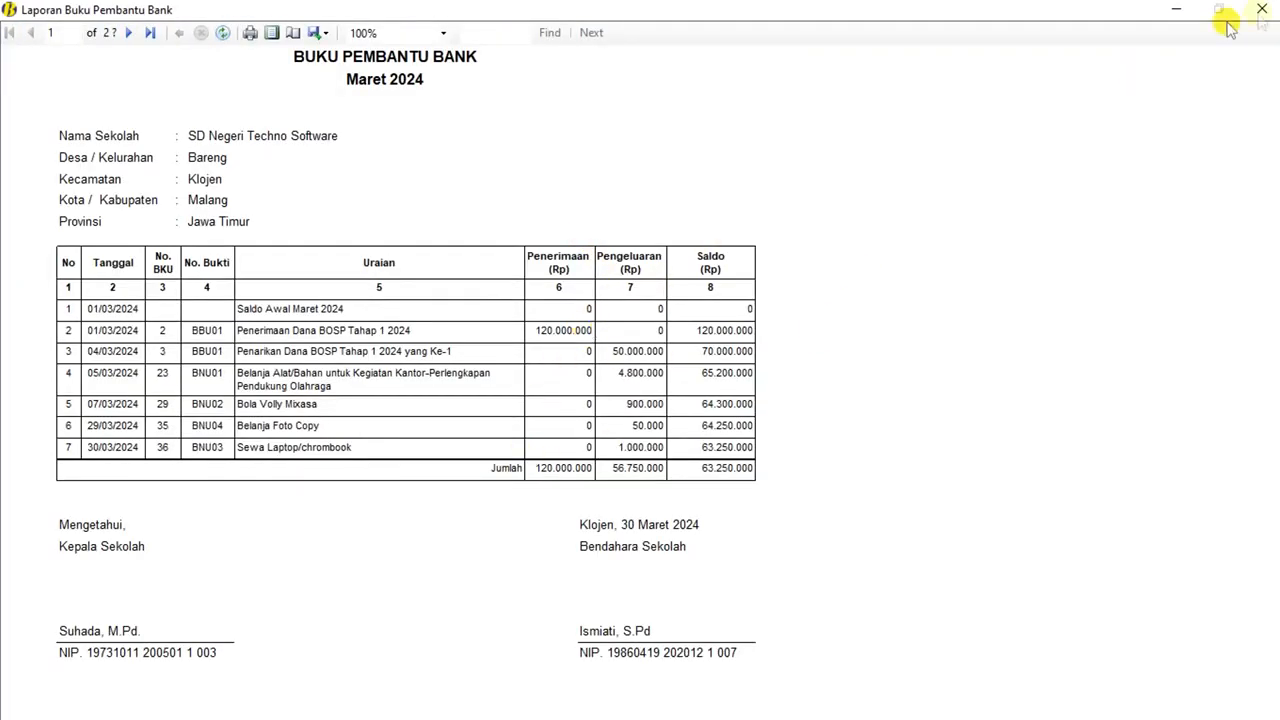
left_click(1262, 9)
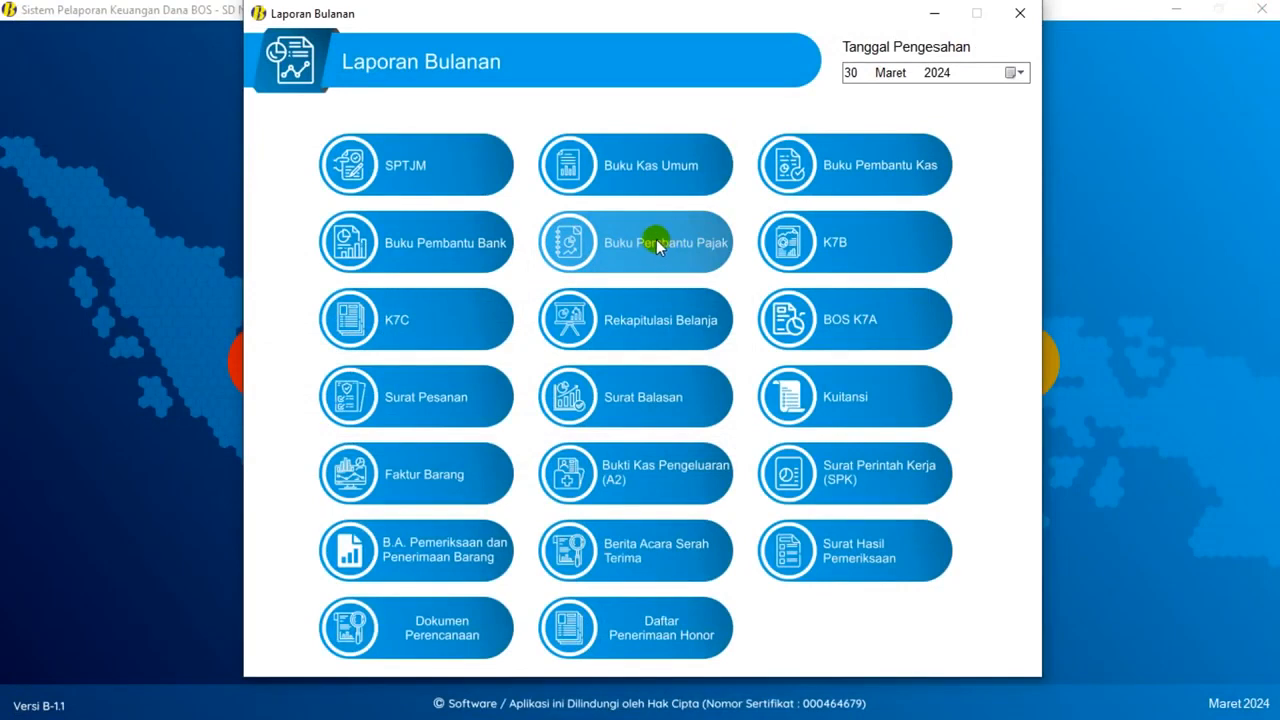
left_click(652, 244)
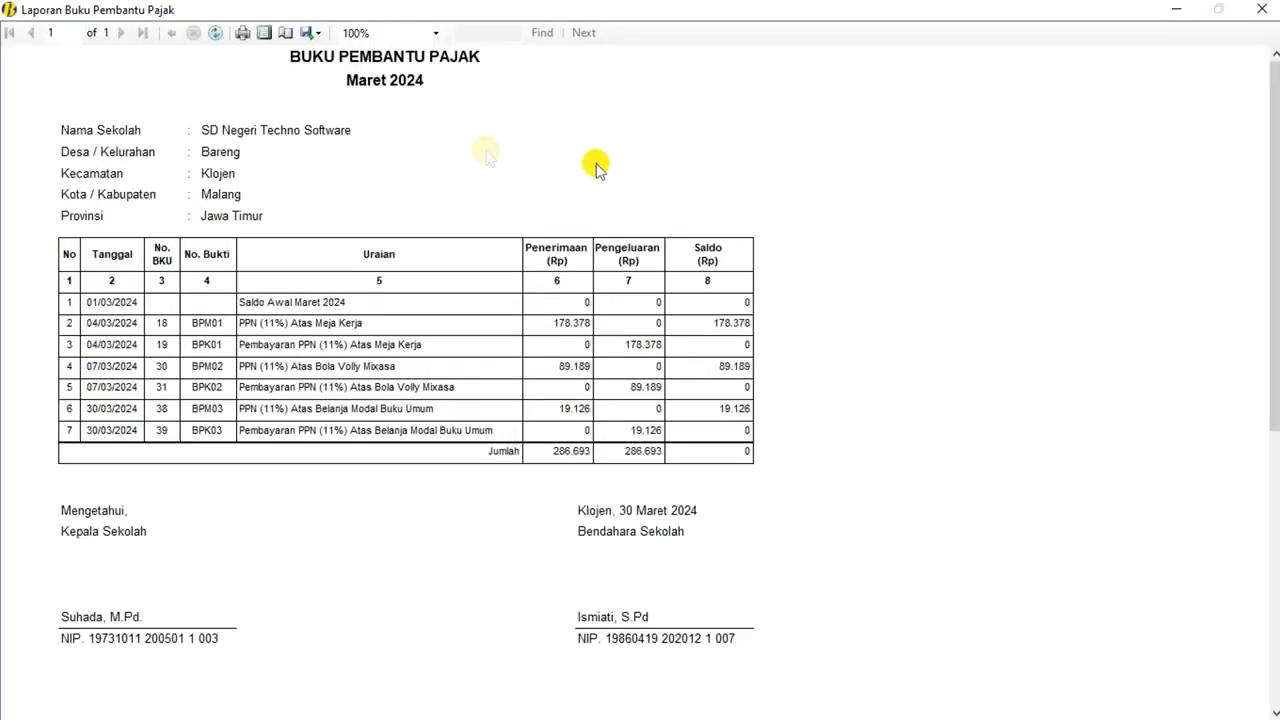
left_click(1262, 9)
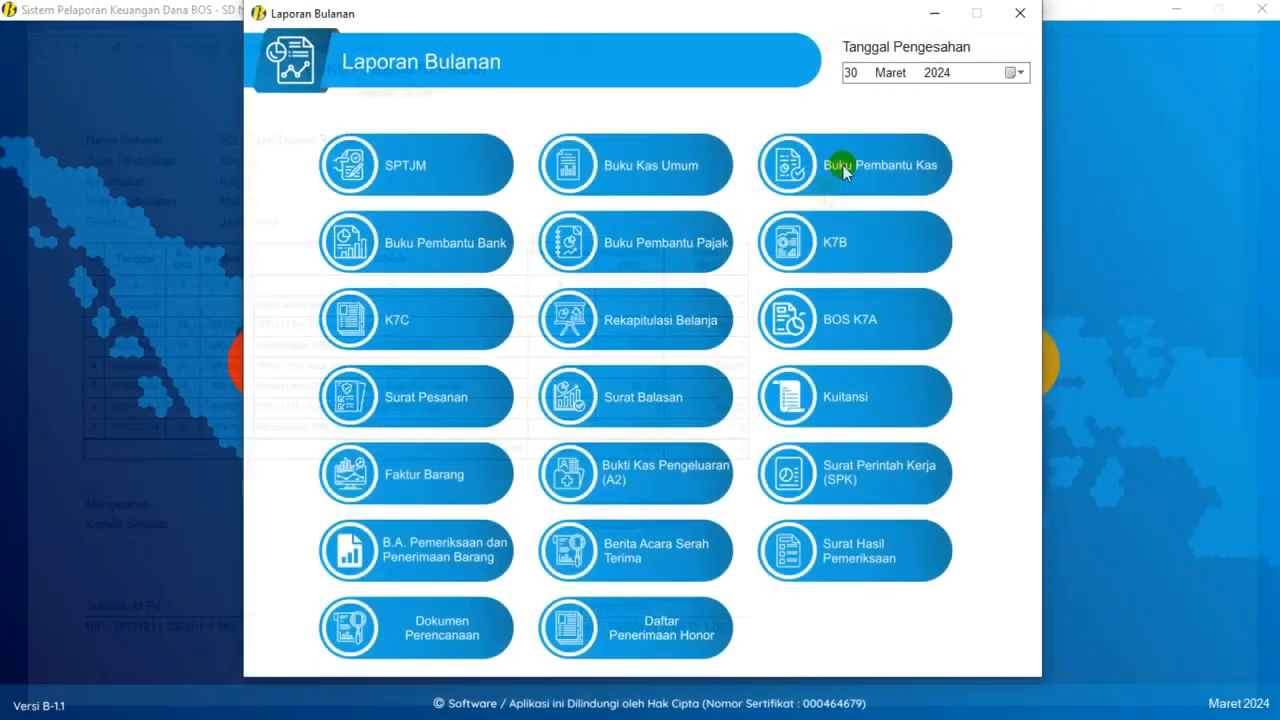
- Preview the K7B and K7C cash reports, then open Rekapitulasi Belanja
left_click(858, 258)
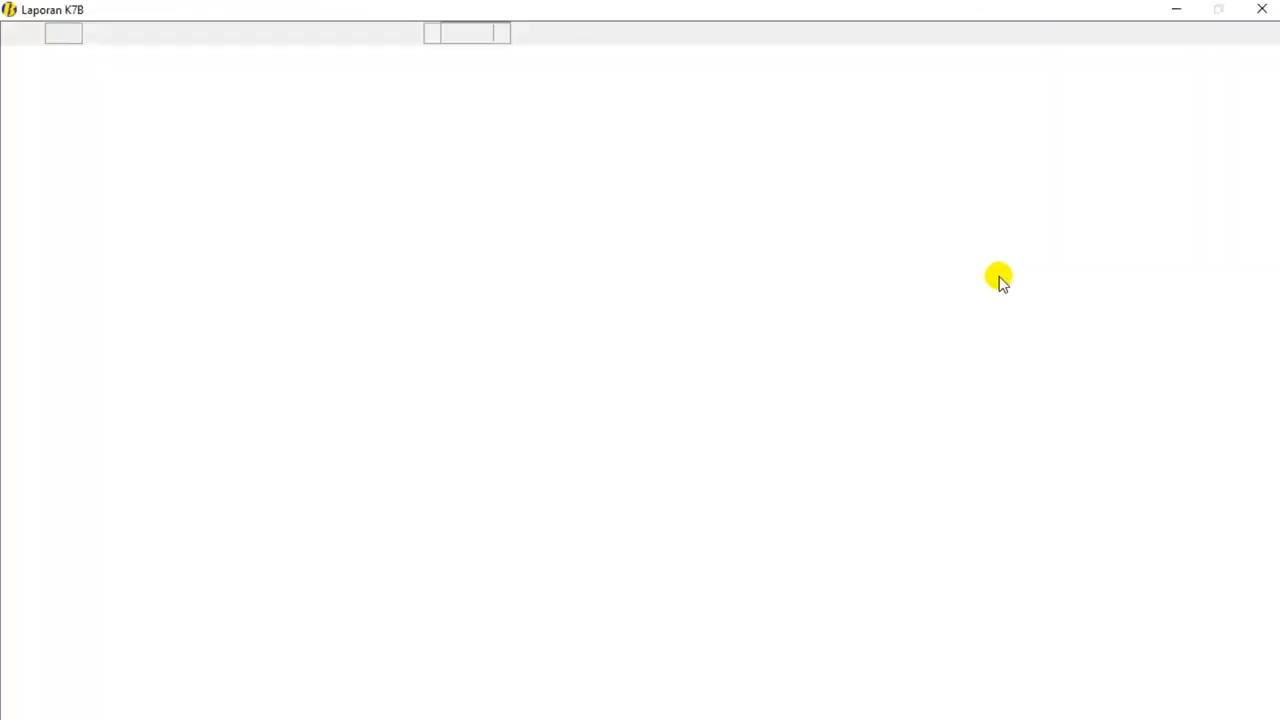
scroll(537, 320, "down", 3)
scroll(537, 320, "up", 3)
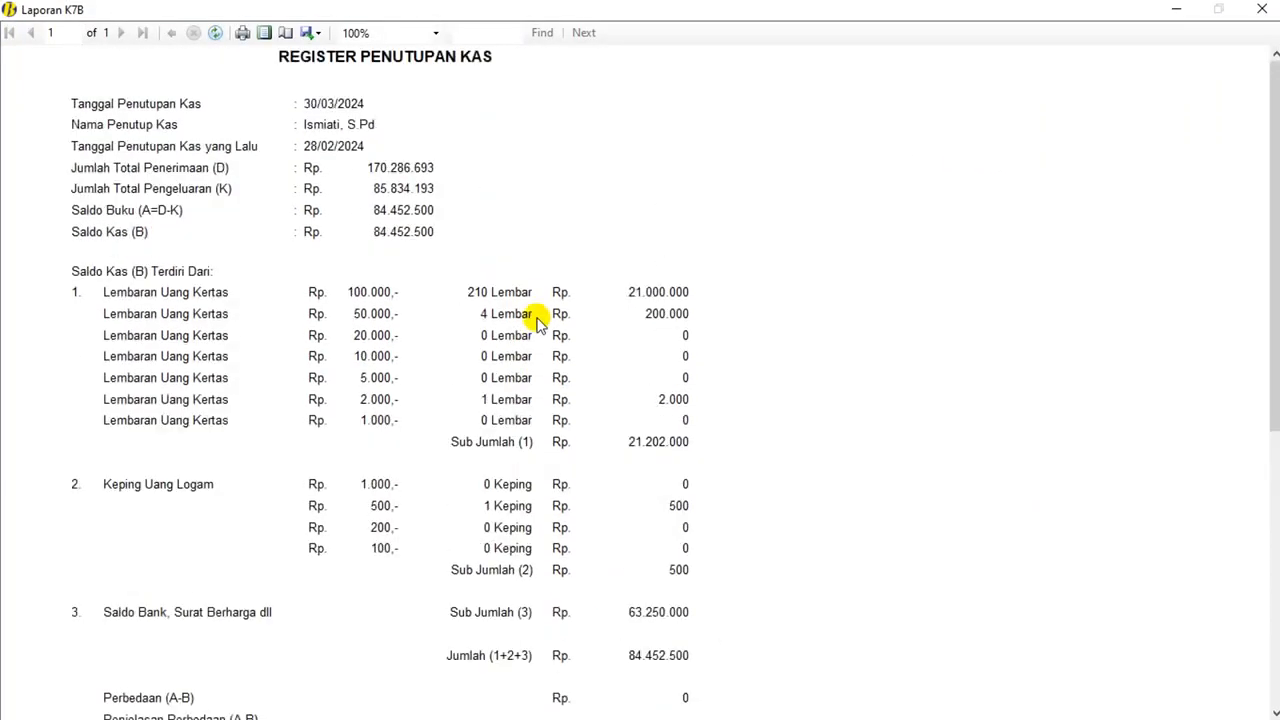
scroll(571, 317, "down", 5)
scroll(529, 309, "up", 5)
left_click(1262, 9)
left_click(420, 334)
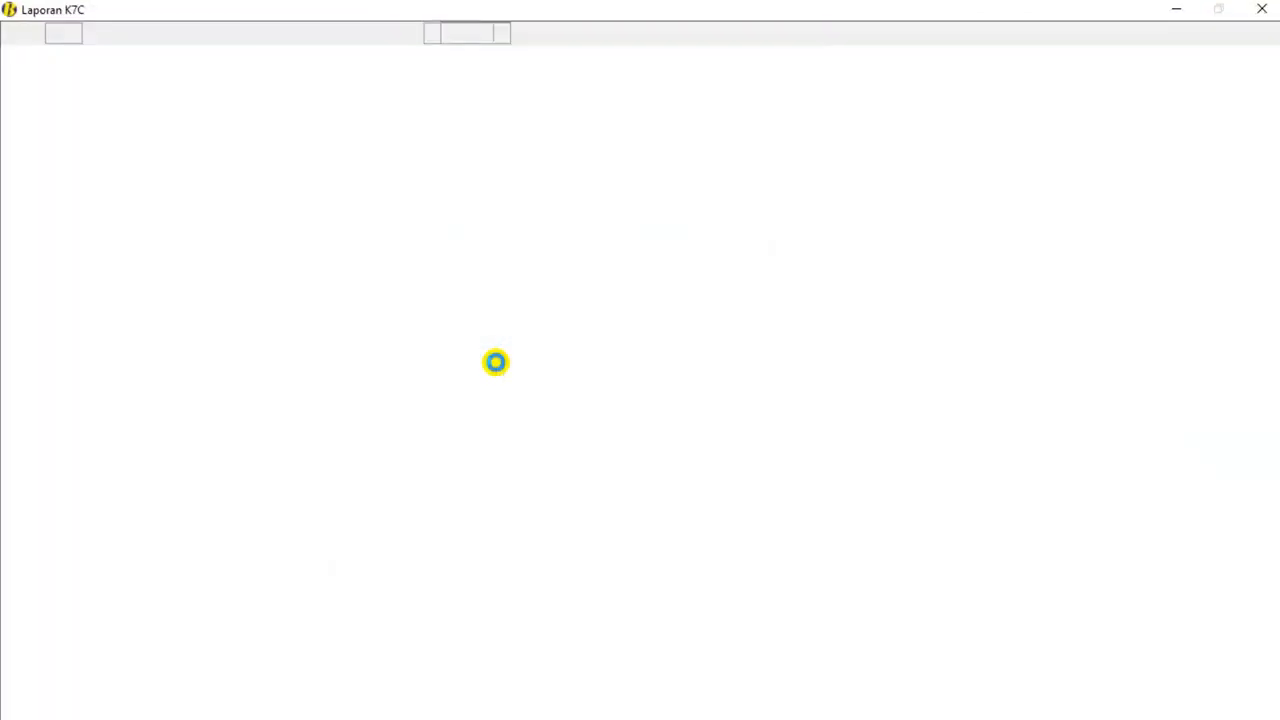
scroll(490, 350, "down", 3)
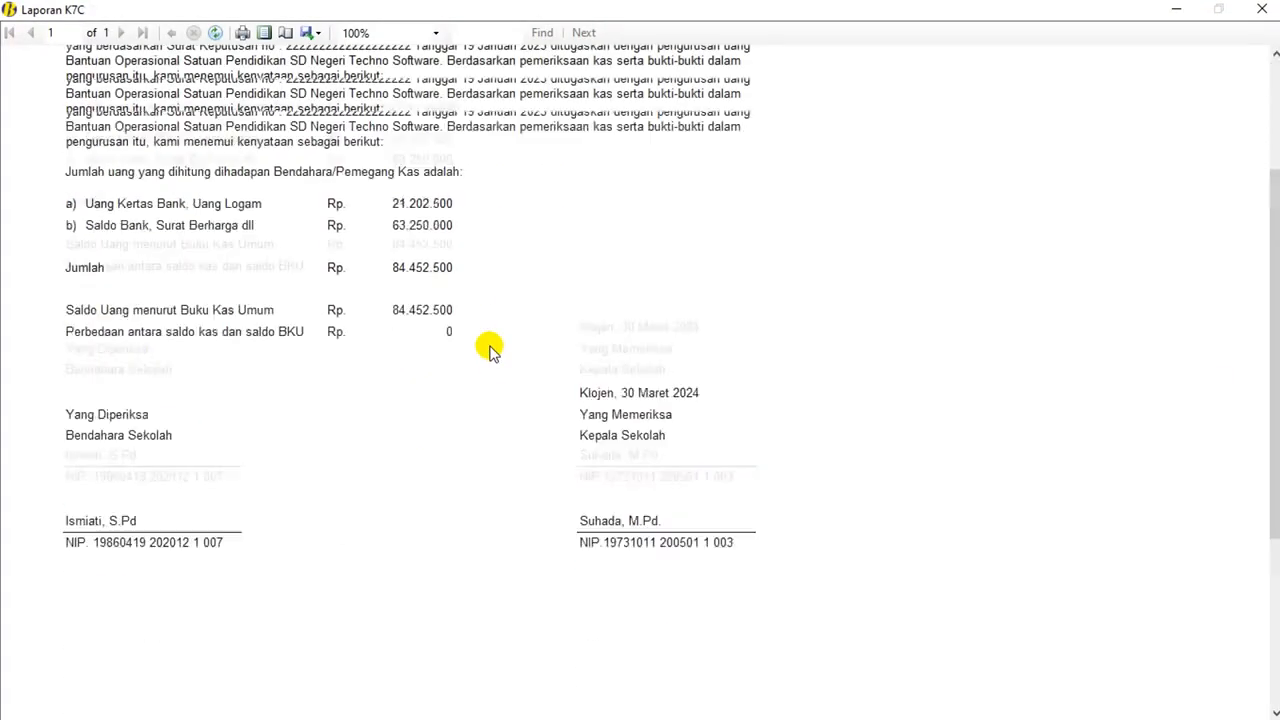
scroll(491, 349, "up", 3)
left_click(1252, 10)
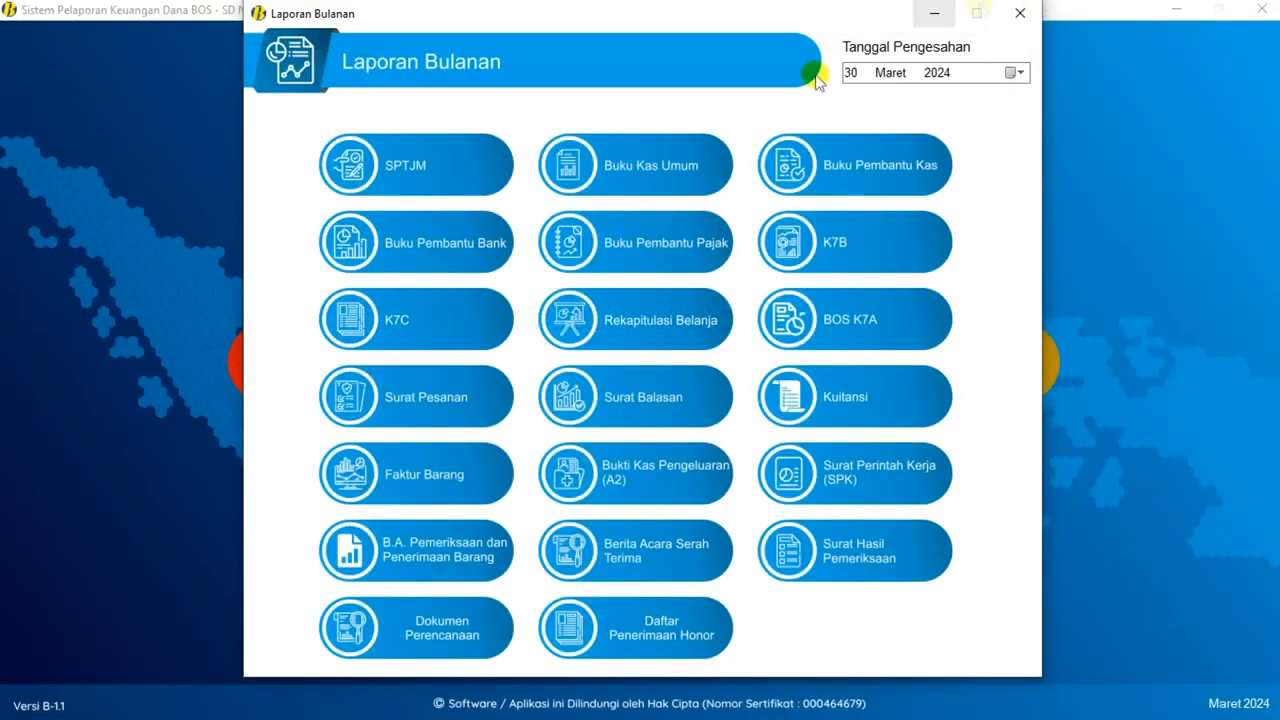
left_click(666, 322)
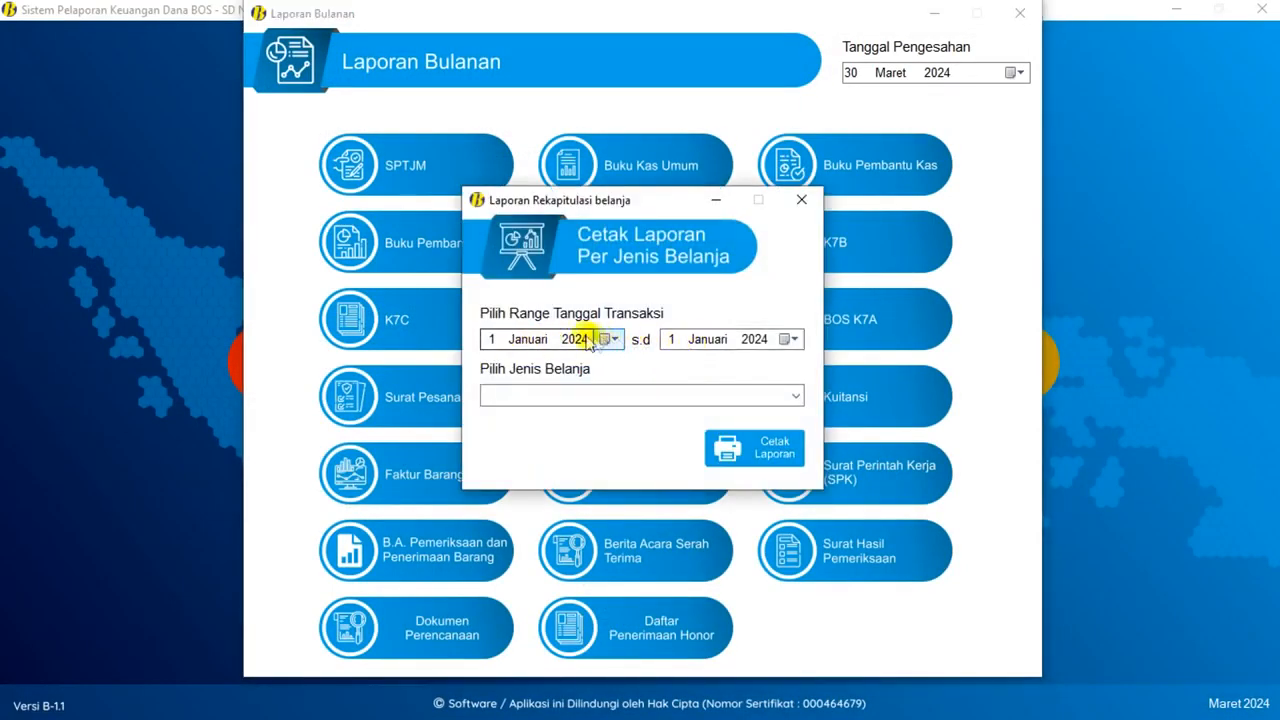
- Set the end date to 31 Maret 2024 and preview the Belanja Barang dan Jasa recap (32.954.500)
left_click(708, 341)
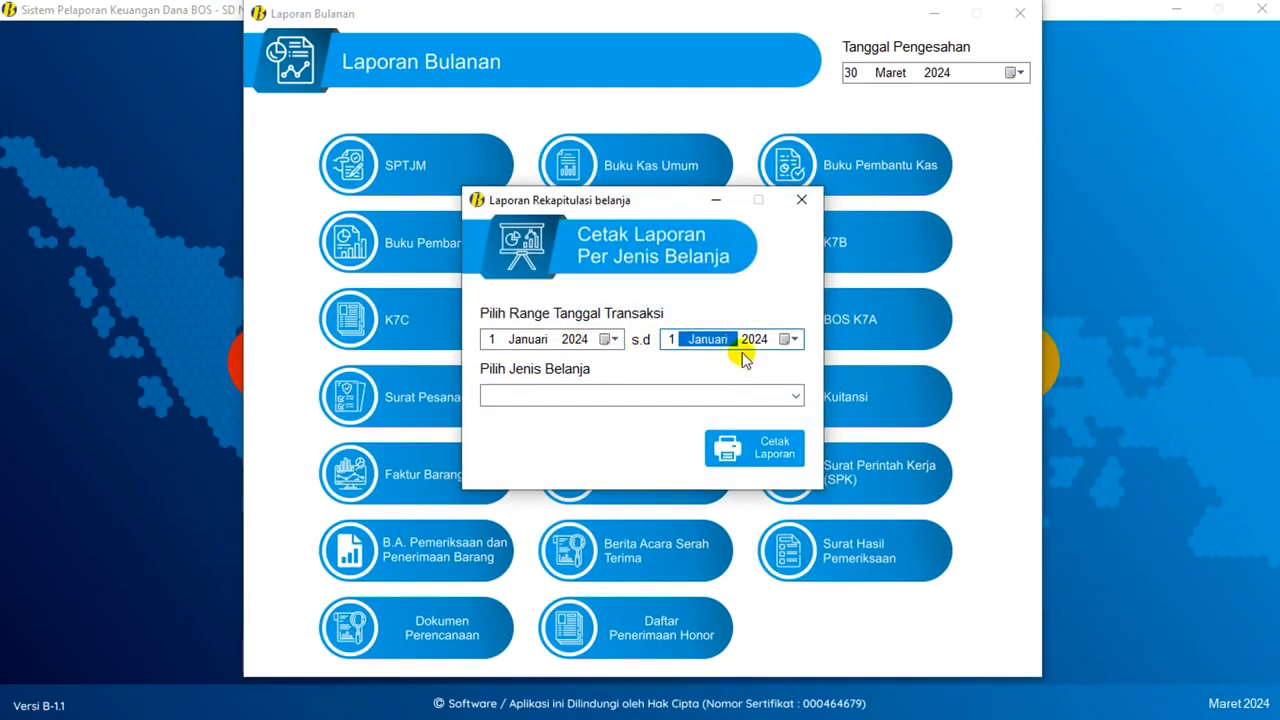
left_click(676, 340)
key("Down")
left_click(795, 395)
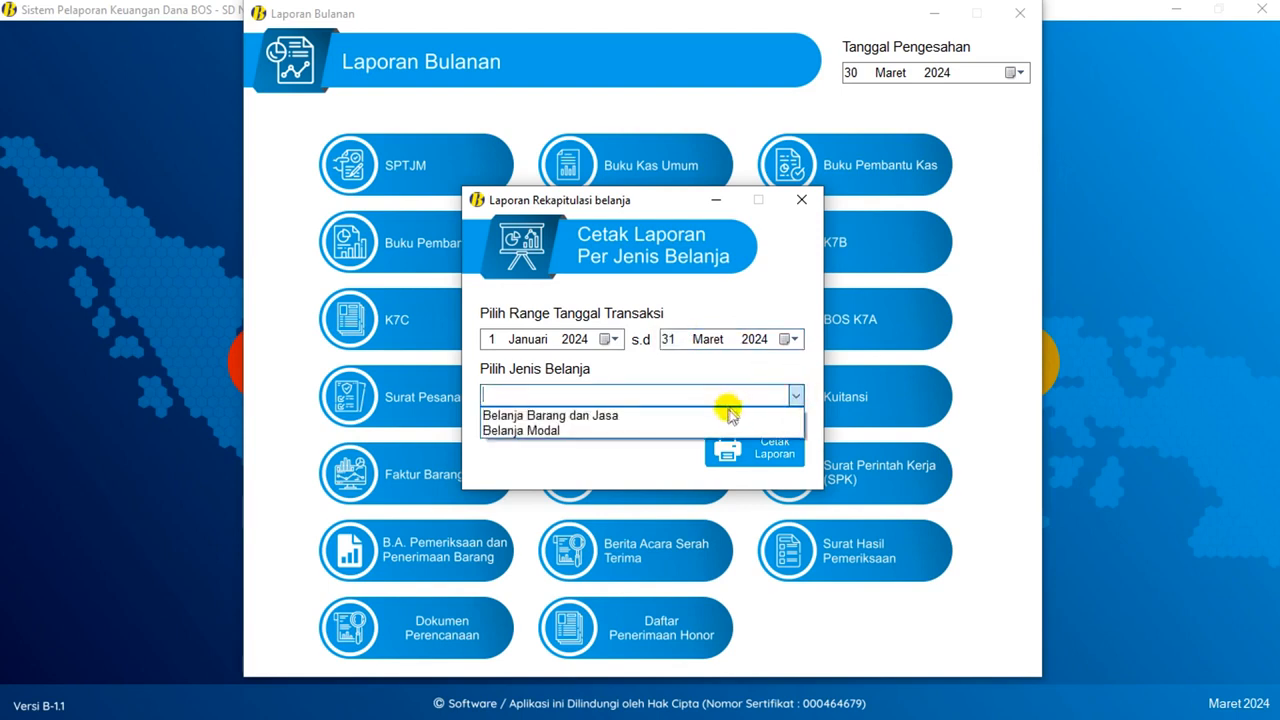
left_click(727, 412)
left_click(760, 449)
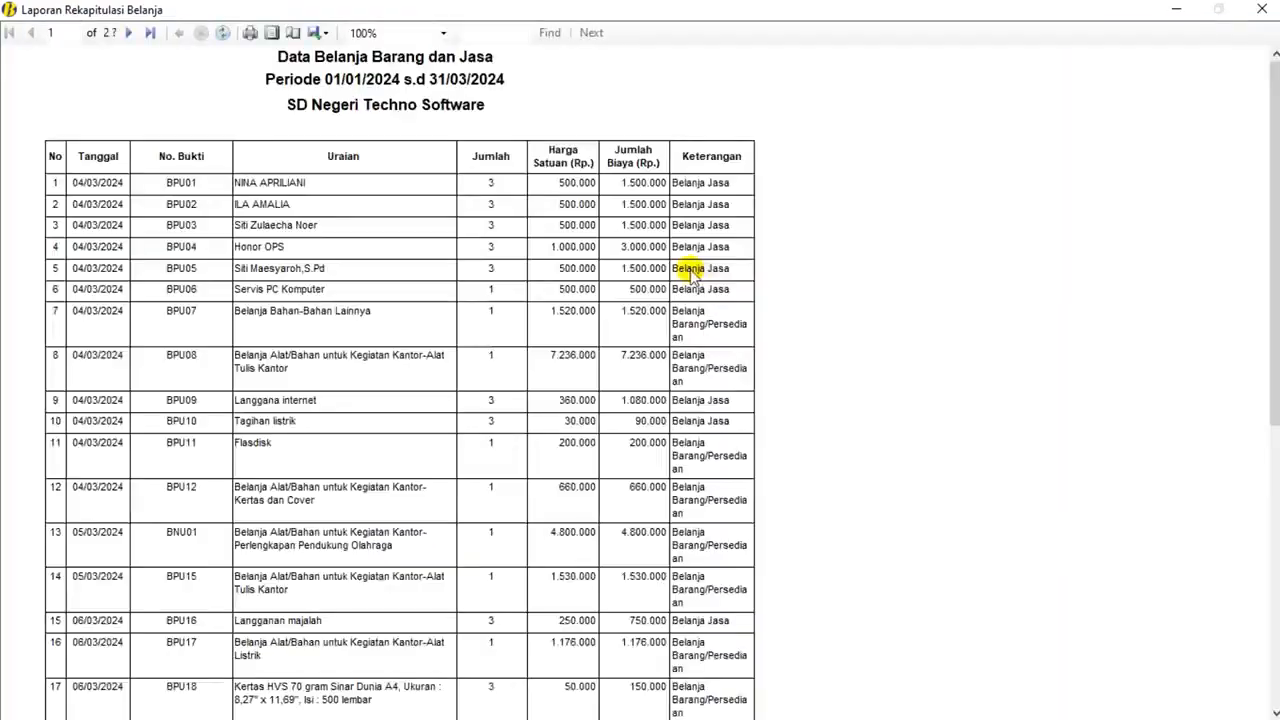
scroll(690, 276, "down", 5)
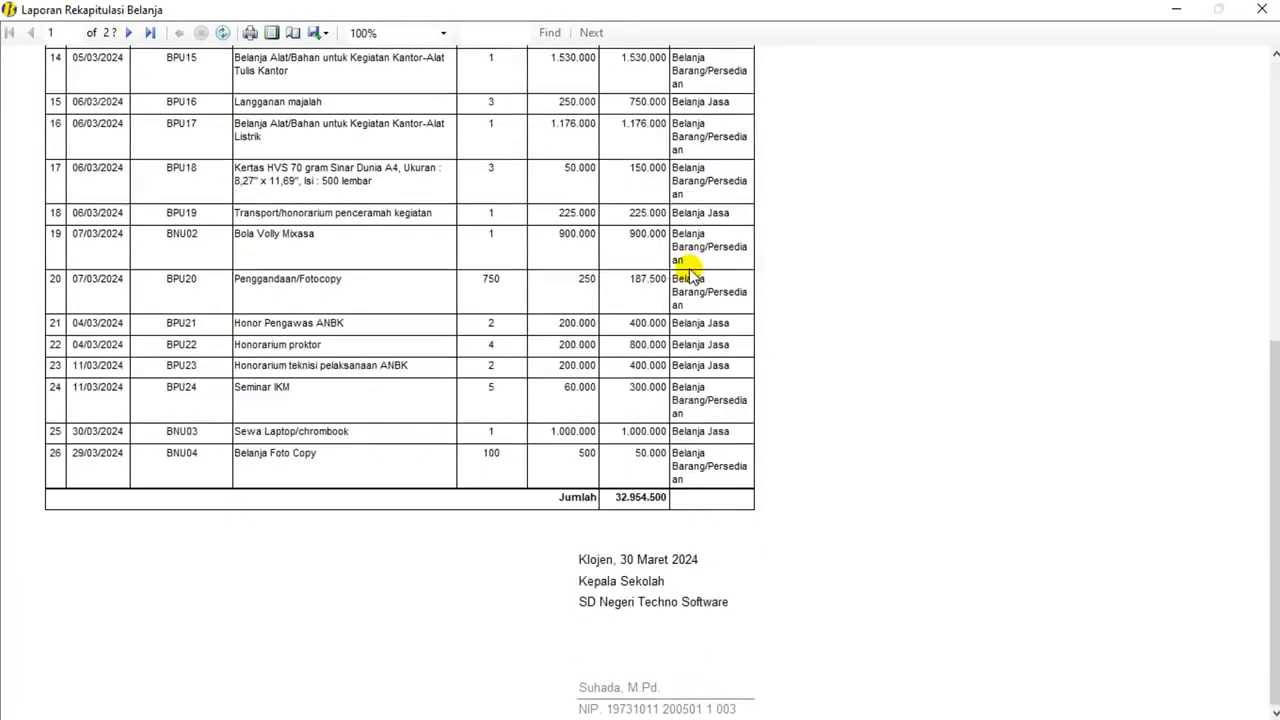
scroll(690, 276, "up", 4)
scroll(690, 276, "up", 2)
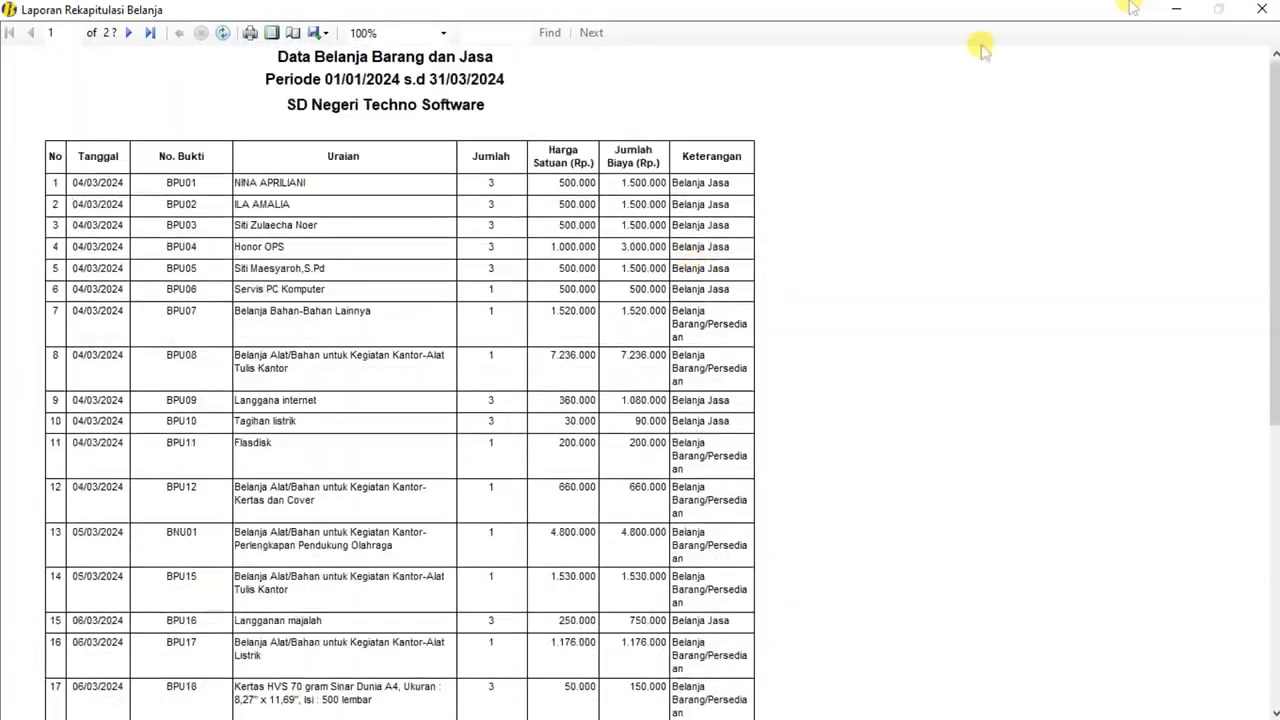
left_click(1262, 9)
- Preview the Belanja Modal recap (2.593.000), then close the recap dialog
left_click(796, 396)
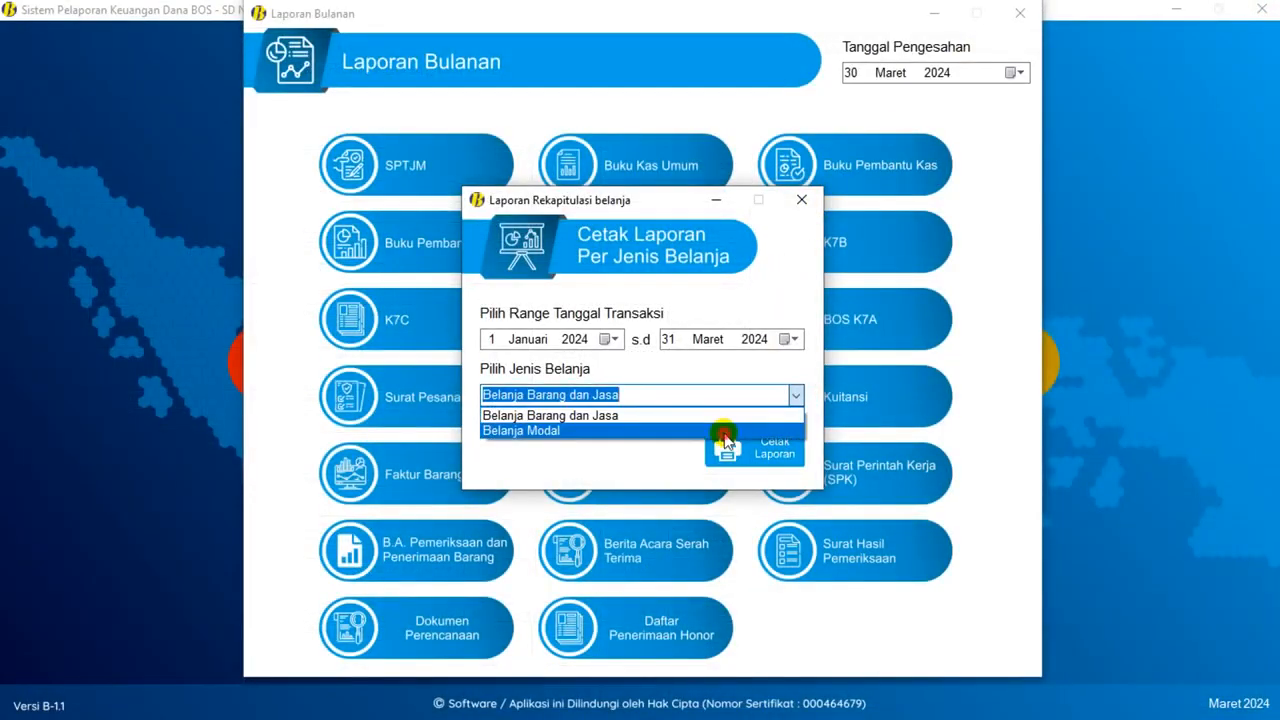
left_click(740, 432)
left_click(750, 447)
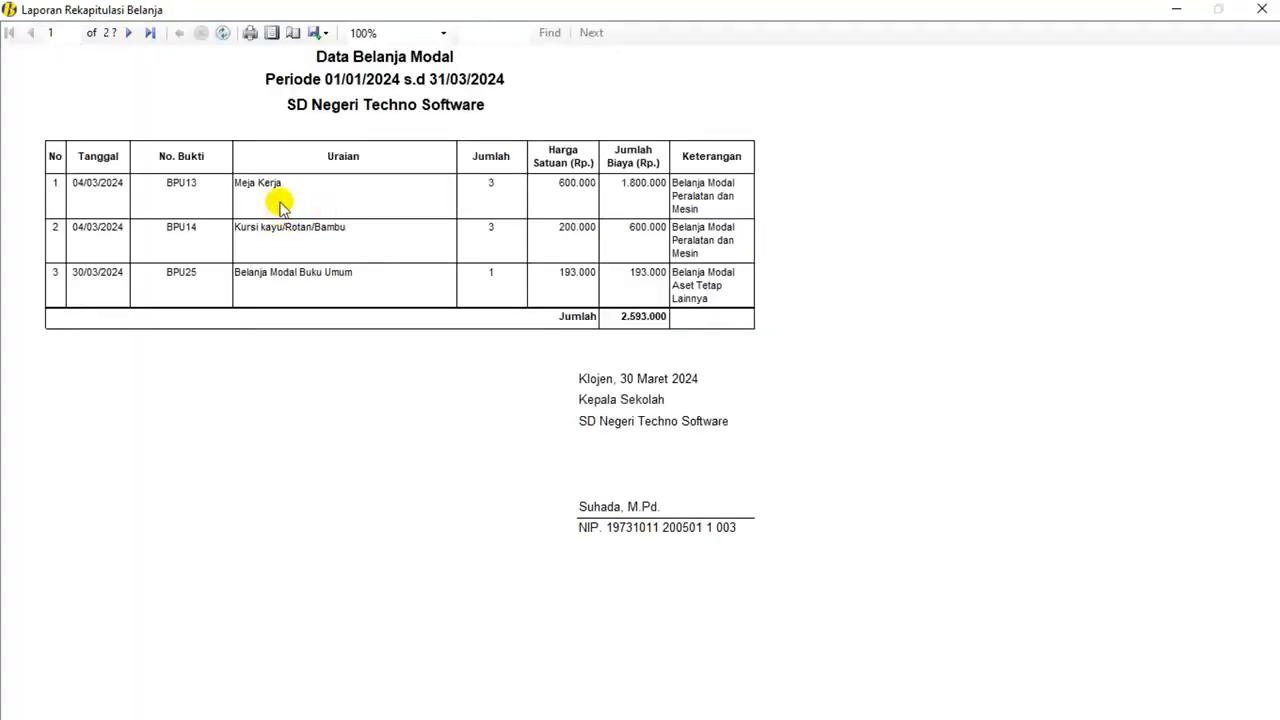
left_click(1262, 8)
left_click(810, 201)
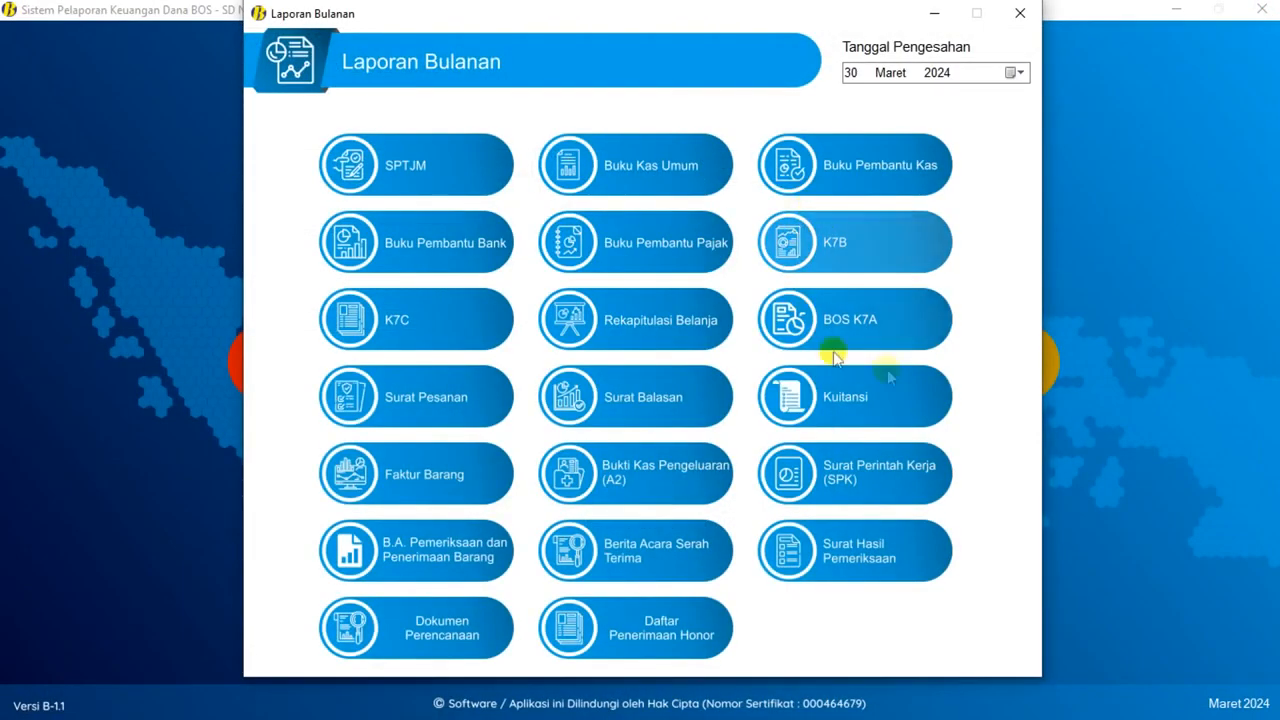
- Preview the BOS K7A report totalling 35.547.500, then bring up the Surat Pesanan list
left_click(777, 320)
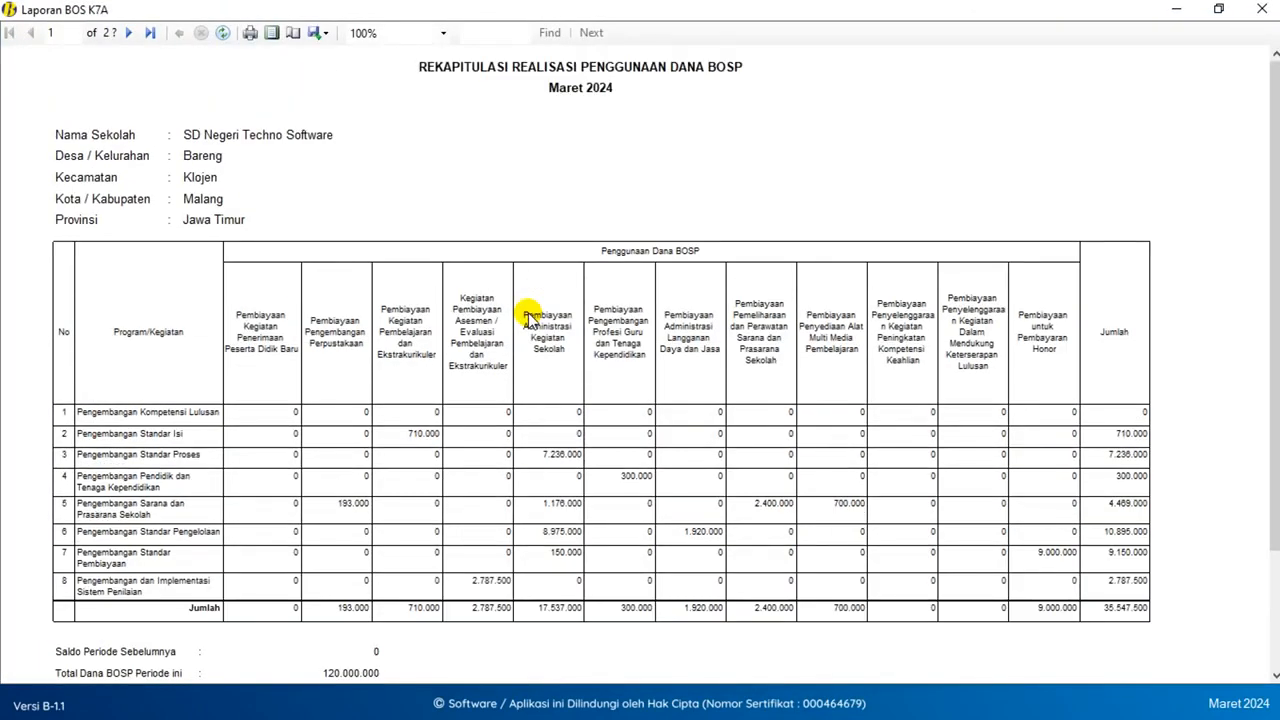
scroll(528, 318, "down", 3)
scroll(528, 318, "up", 3)
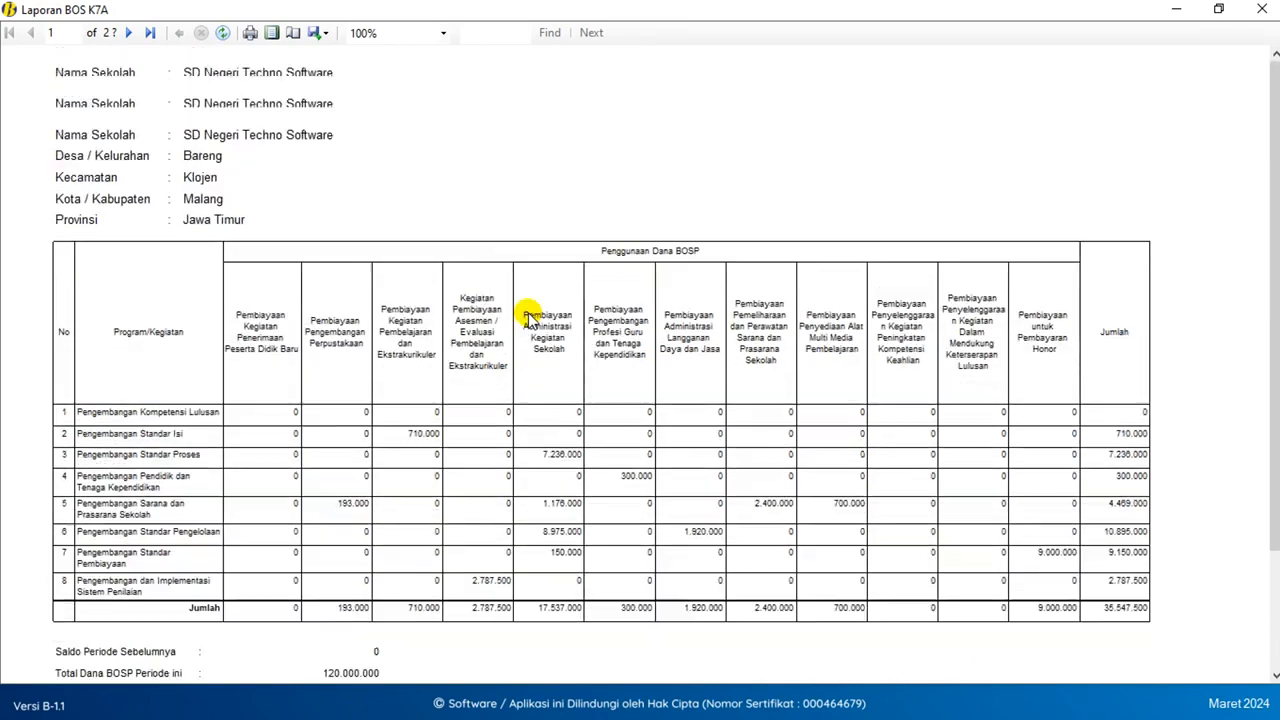
scroll(528, 318, "down", 5)
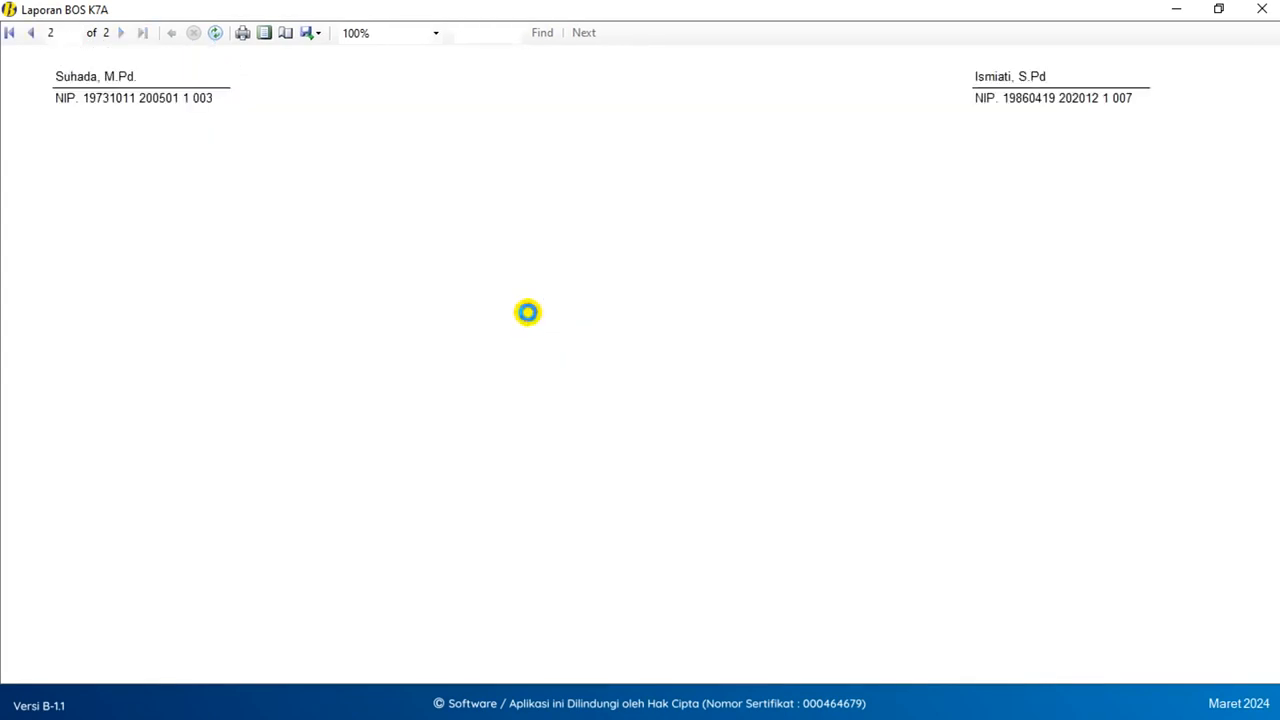
scroll(528, 314, "up", 4)
left_click(1262, 9)
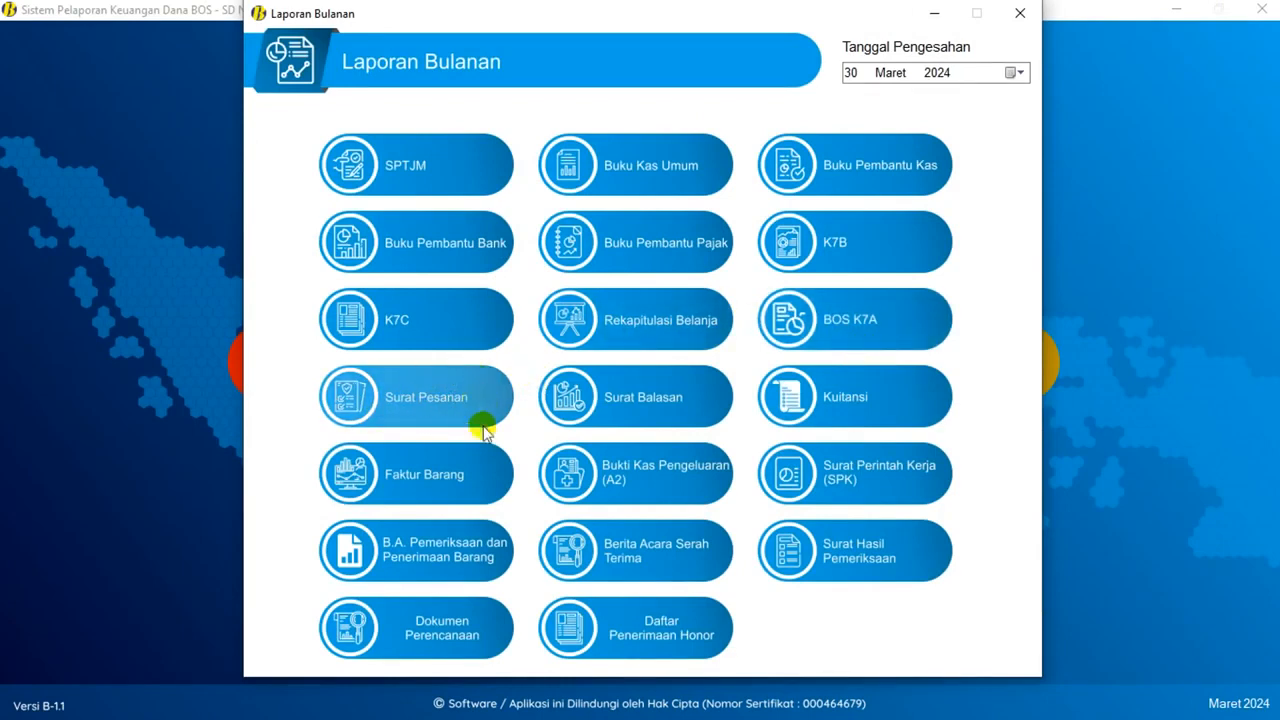
left_click(420, 400)
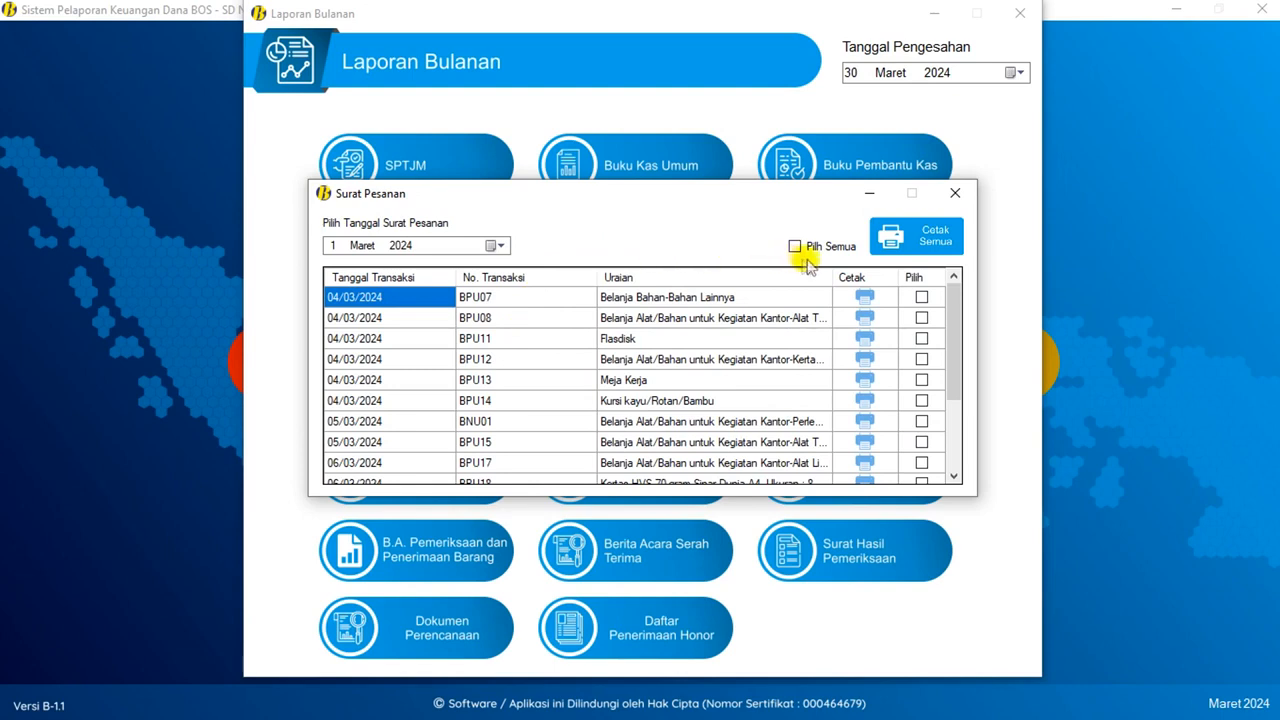
- Date the order letter 24 Januari 2024 and preview BPU07's order letter 1/SP/BOSP/24.01/2024
left_click(907, 245)
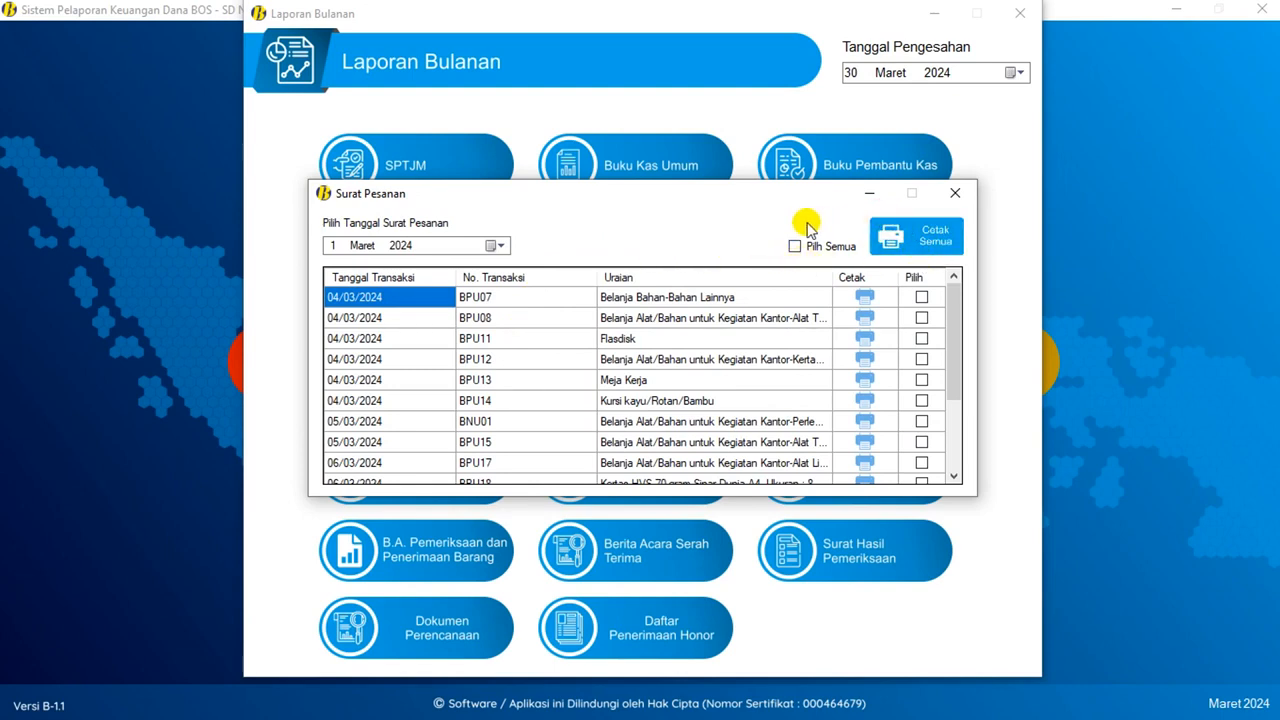
left_click(908, 243)
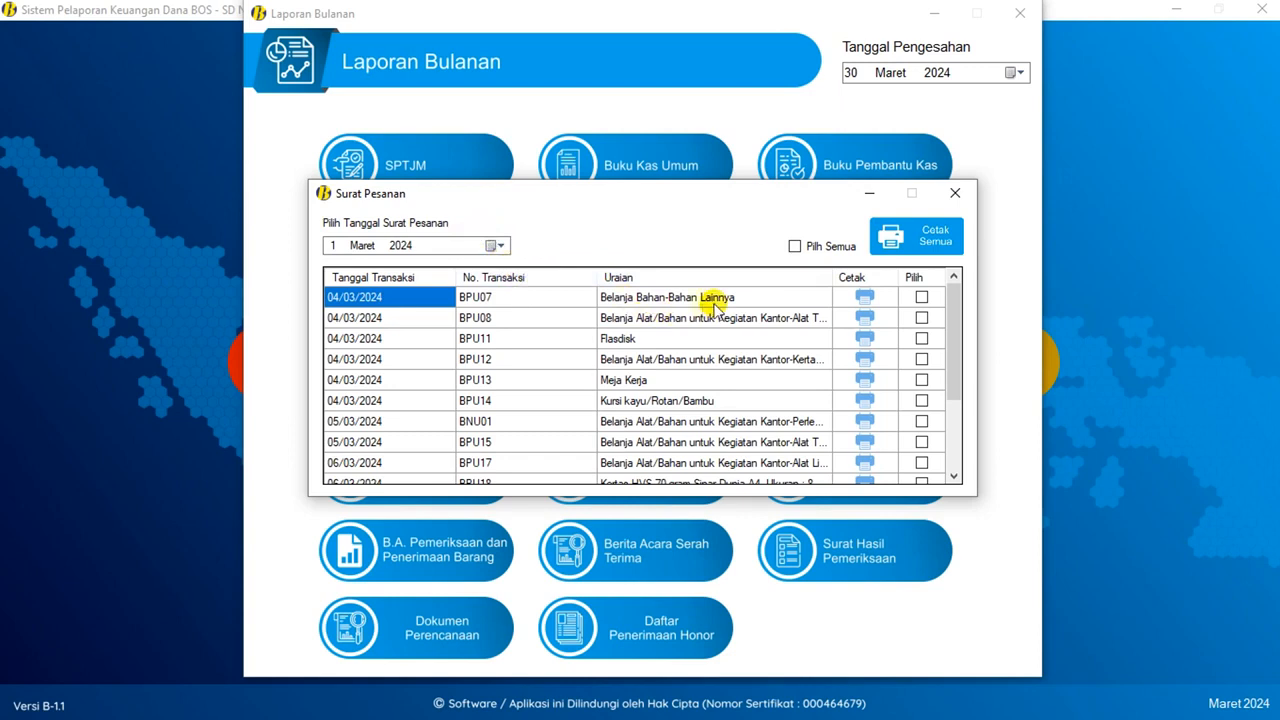
left_click(640, 300)
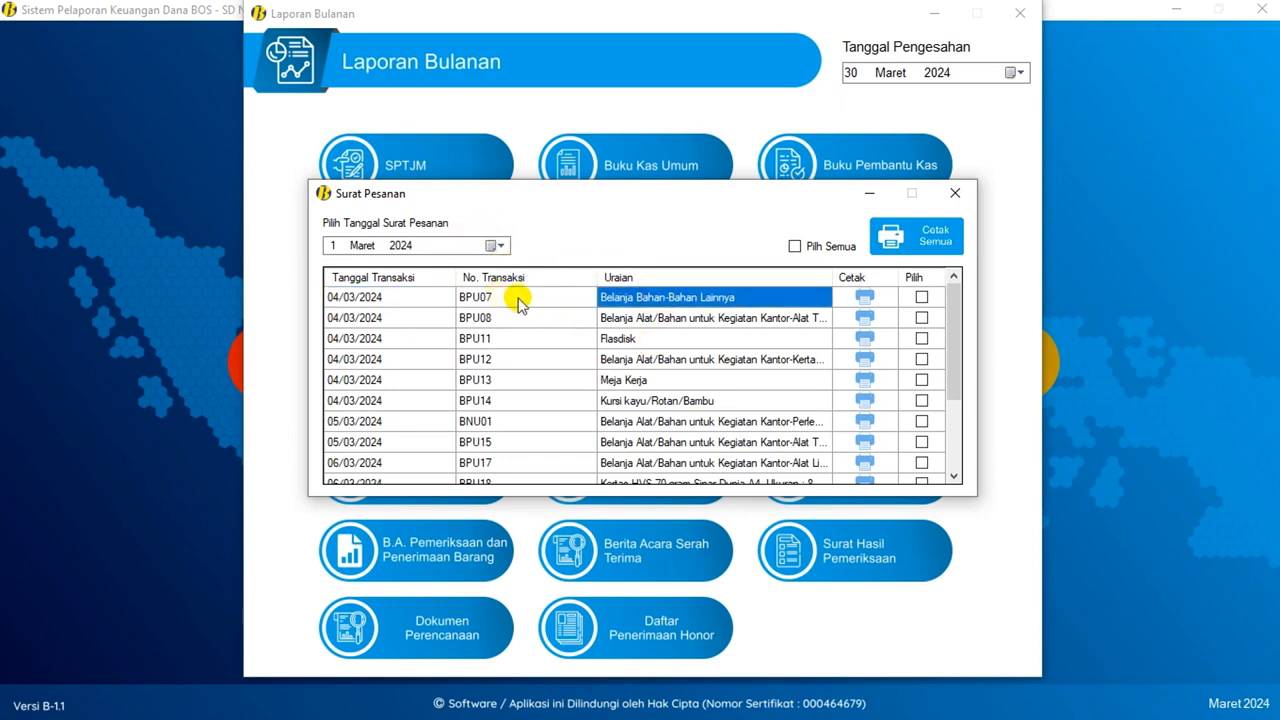
left_click(494, 246)
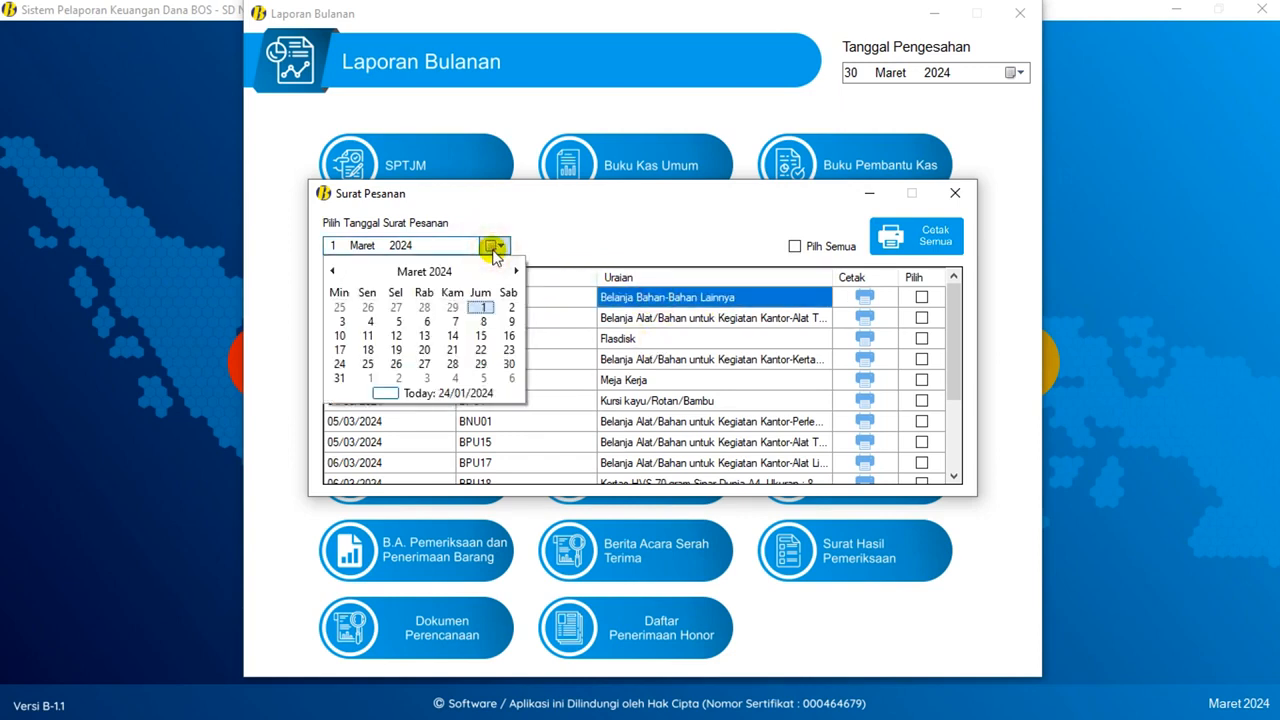
left_click(334, 247)
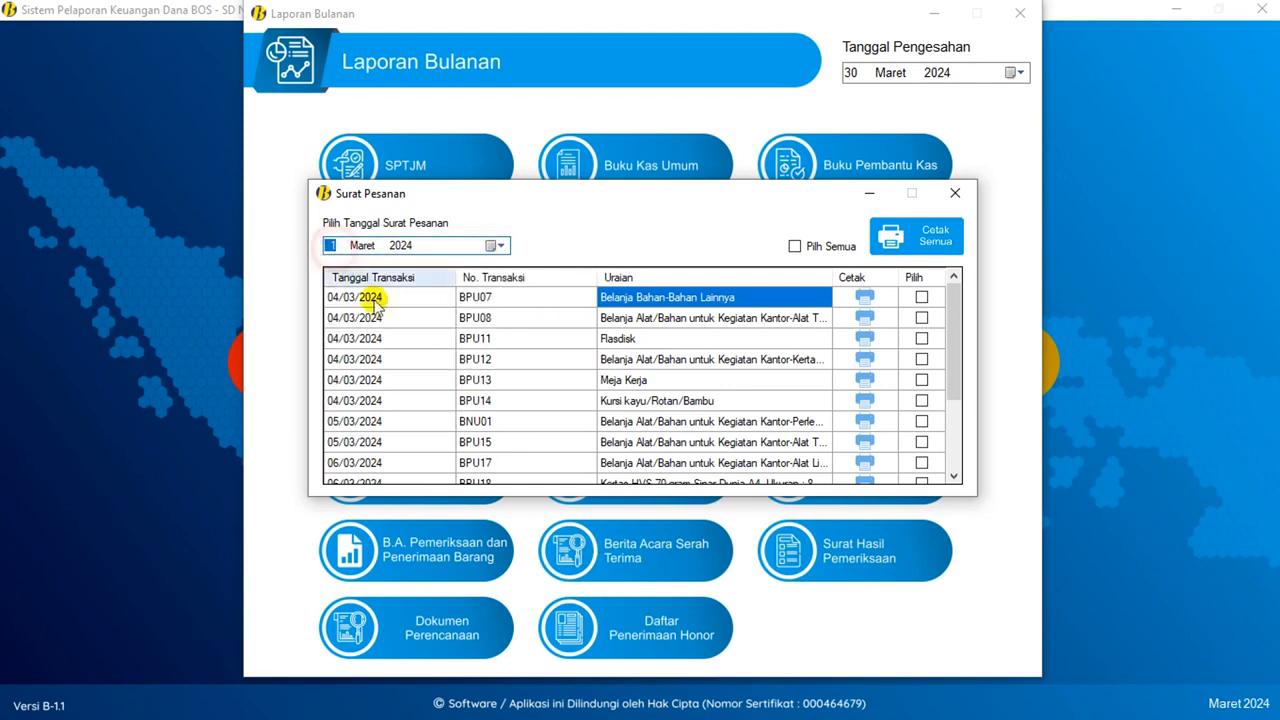
left_click(490, 246)
left_click(333, 271)
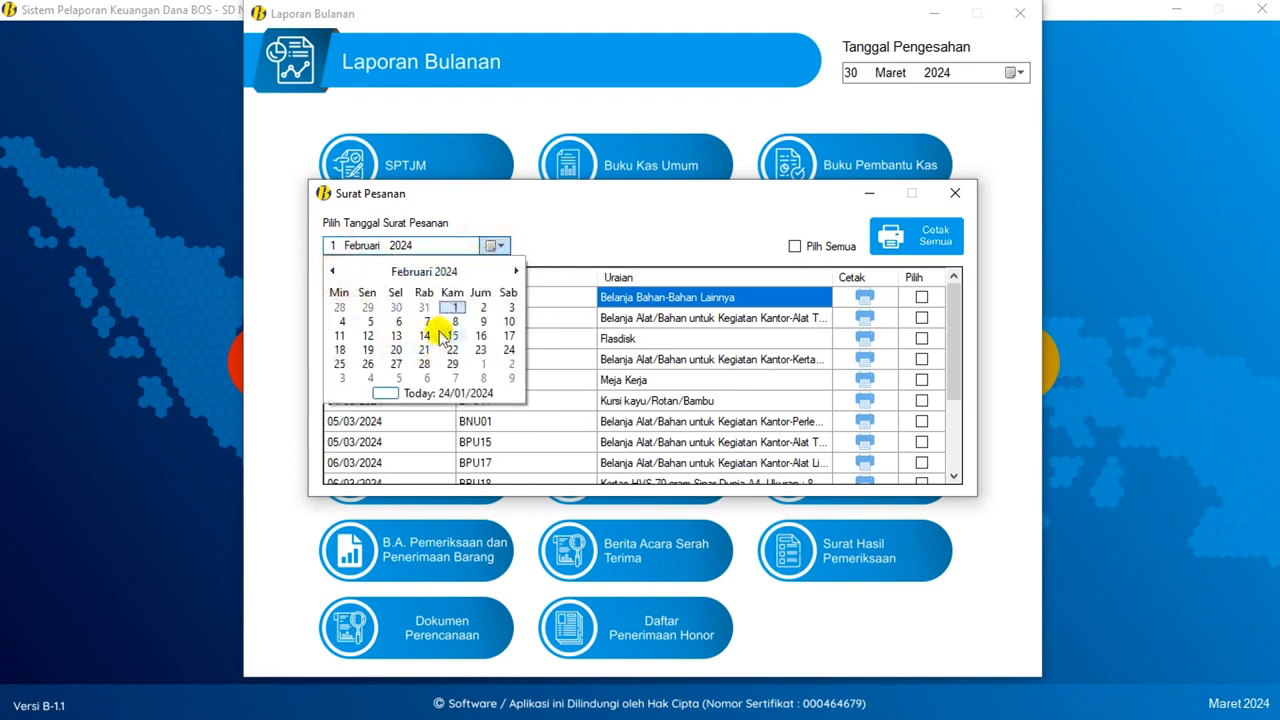
left_click(333, 271)
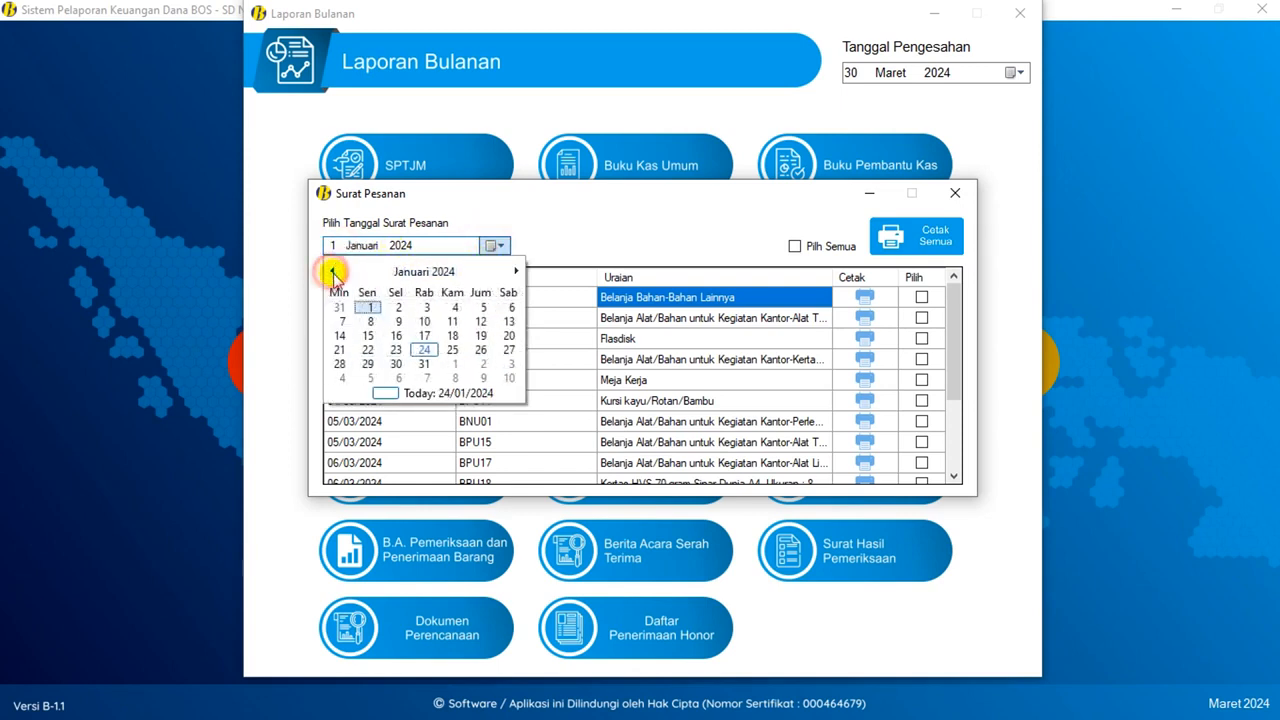
left_click(424, 350)
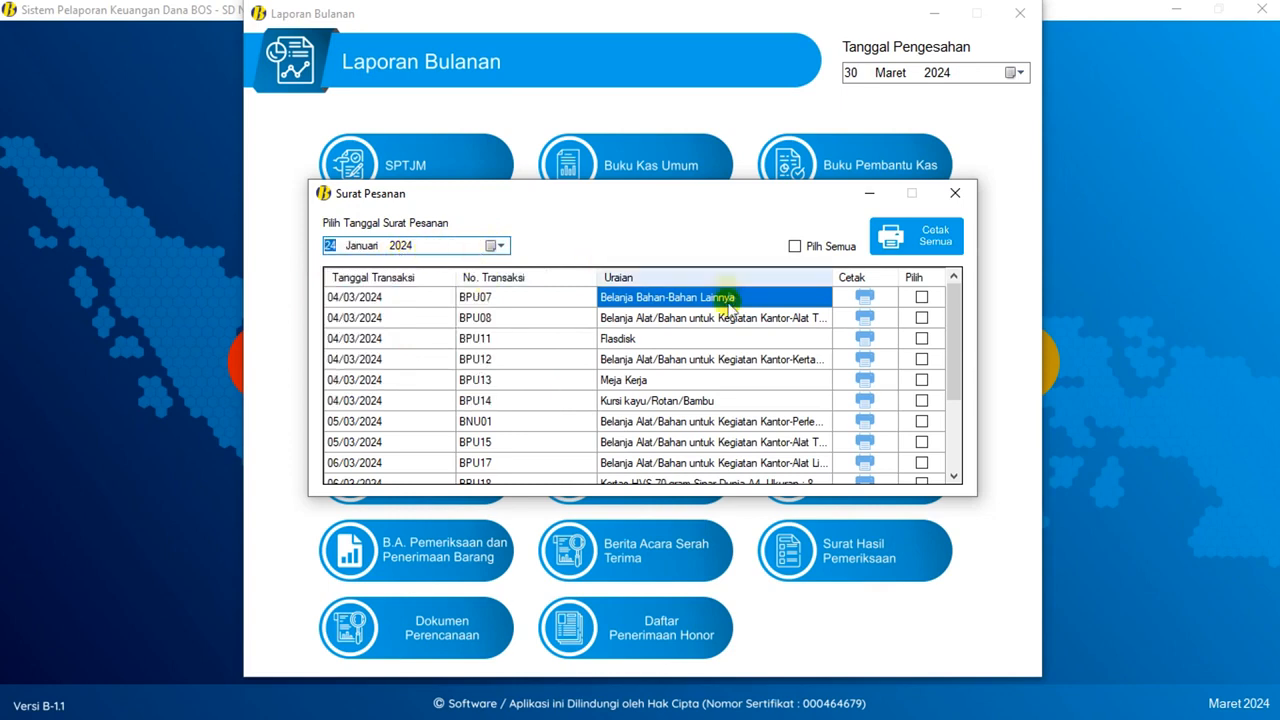
left_click(866, 298)
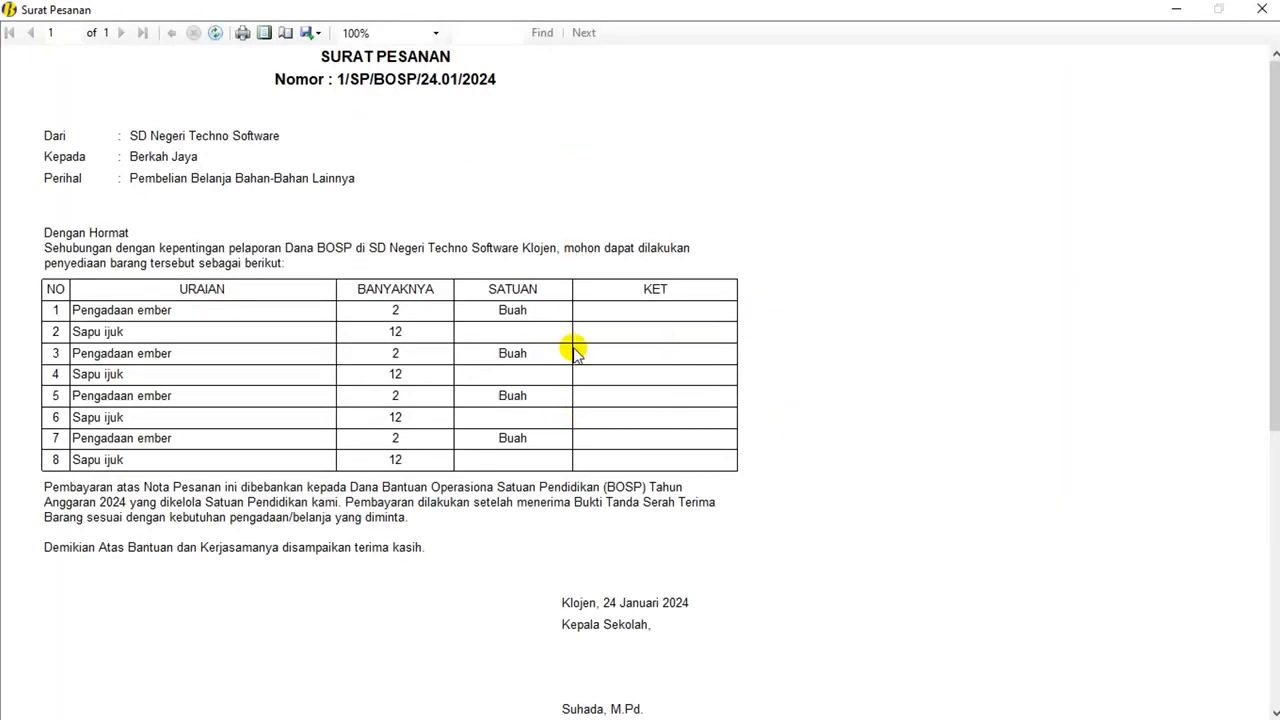
left_click(1261, 9)
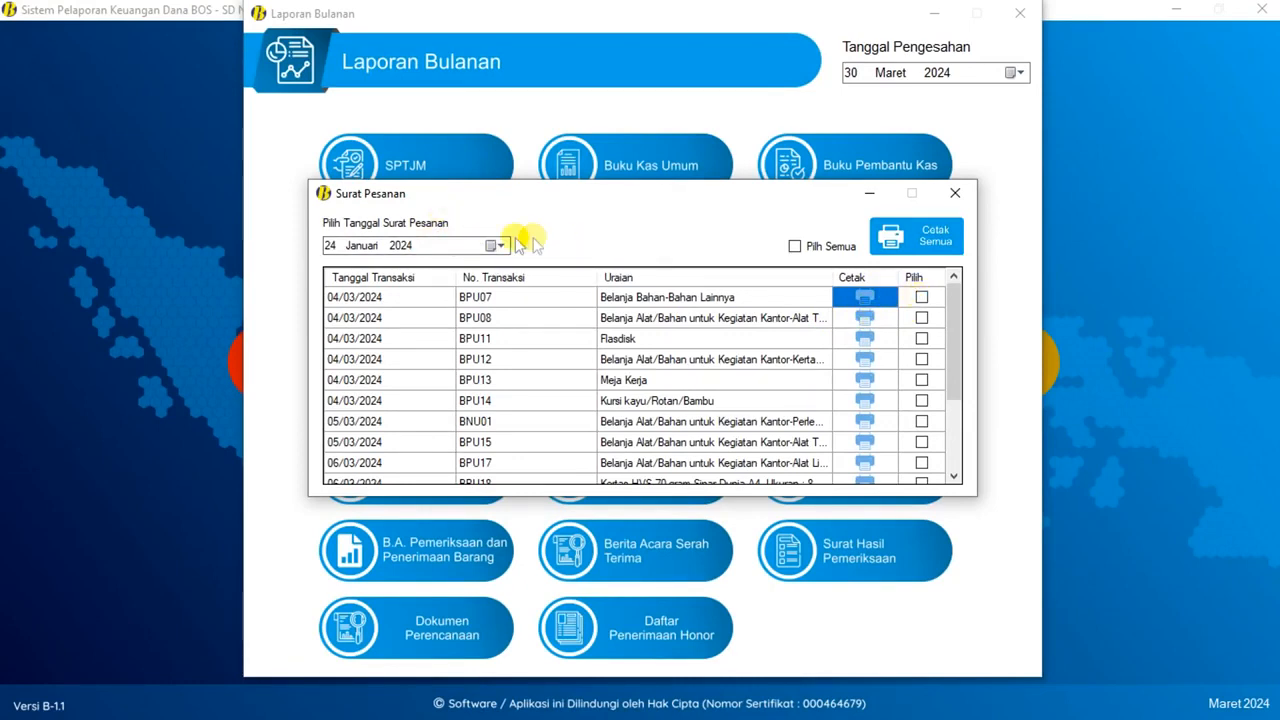
- Tick BPU07 and BPU08, preview both order letters via Cetak Semua, then close the list
left_click(507, 303)
left_click(507, 320)
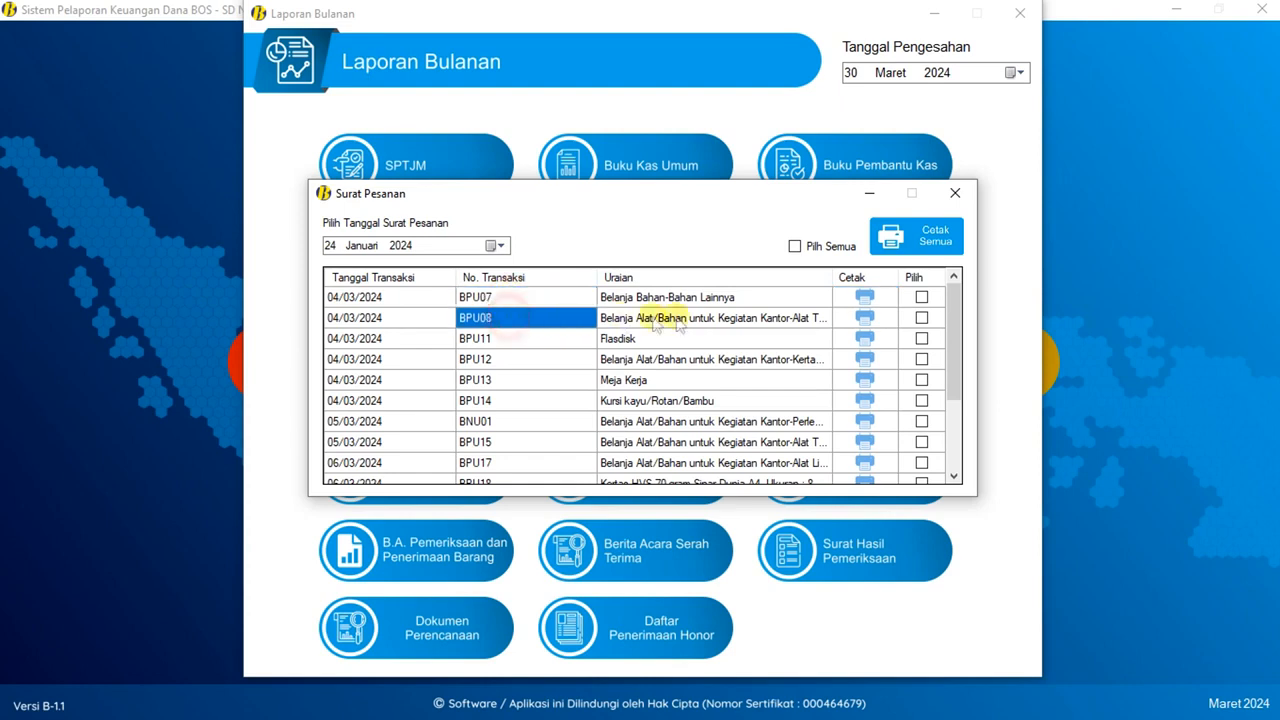
left_click(921, 298)
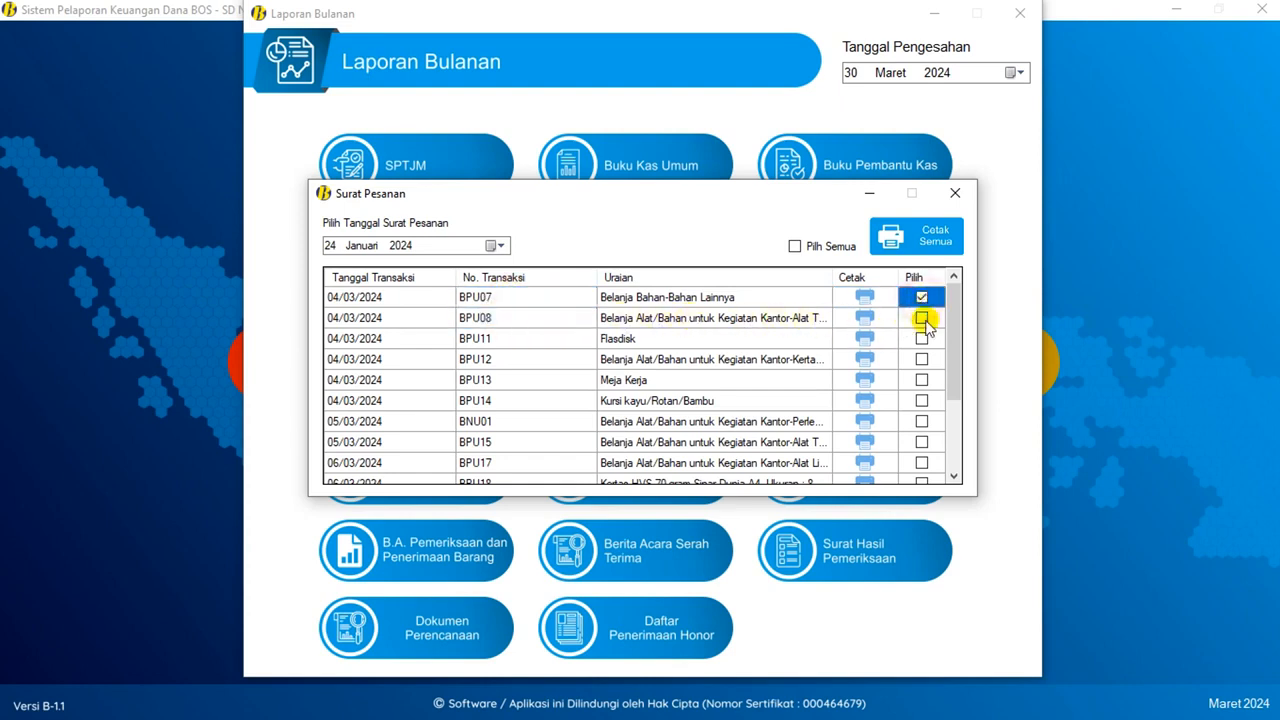
left_click(921, 319)
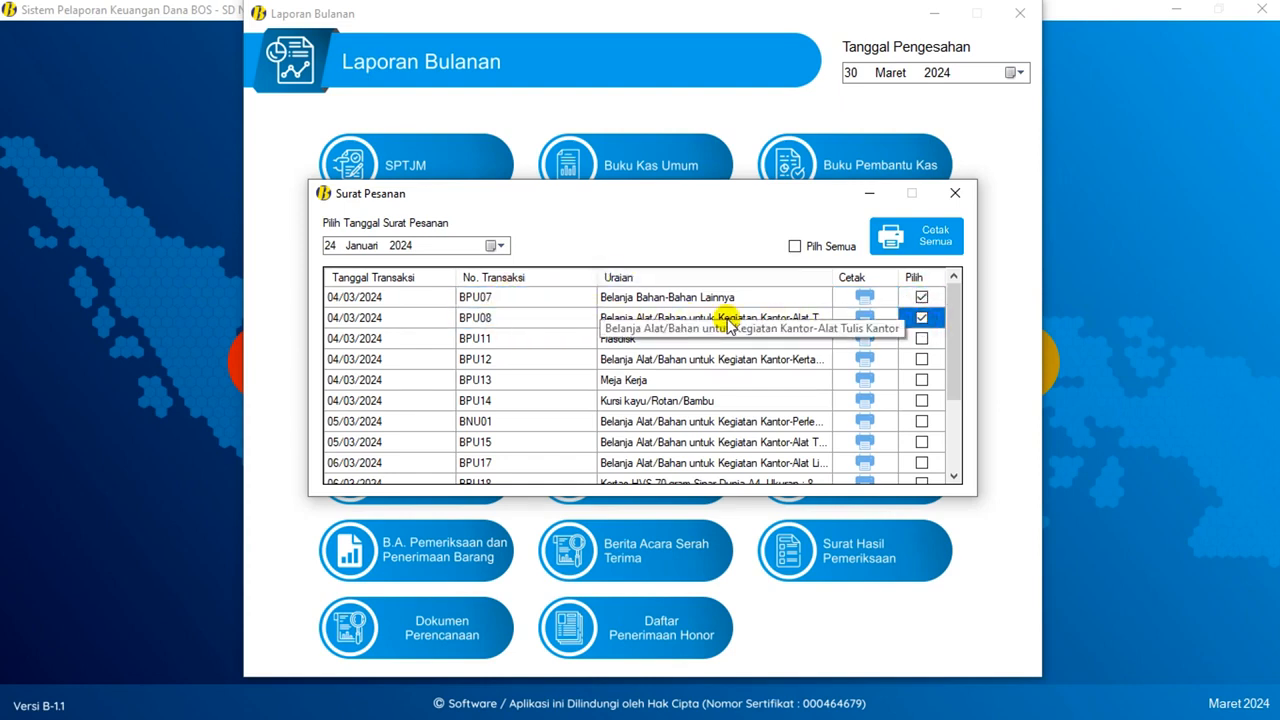
left_click(933, 238)
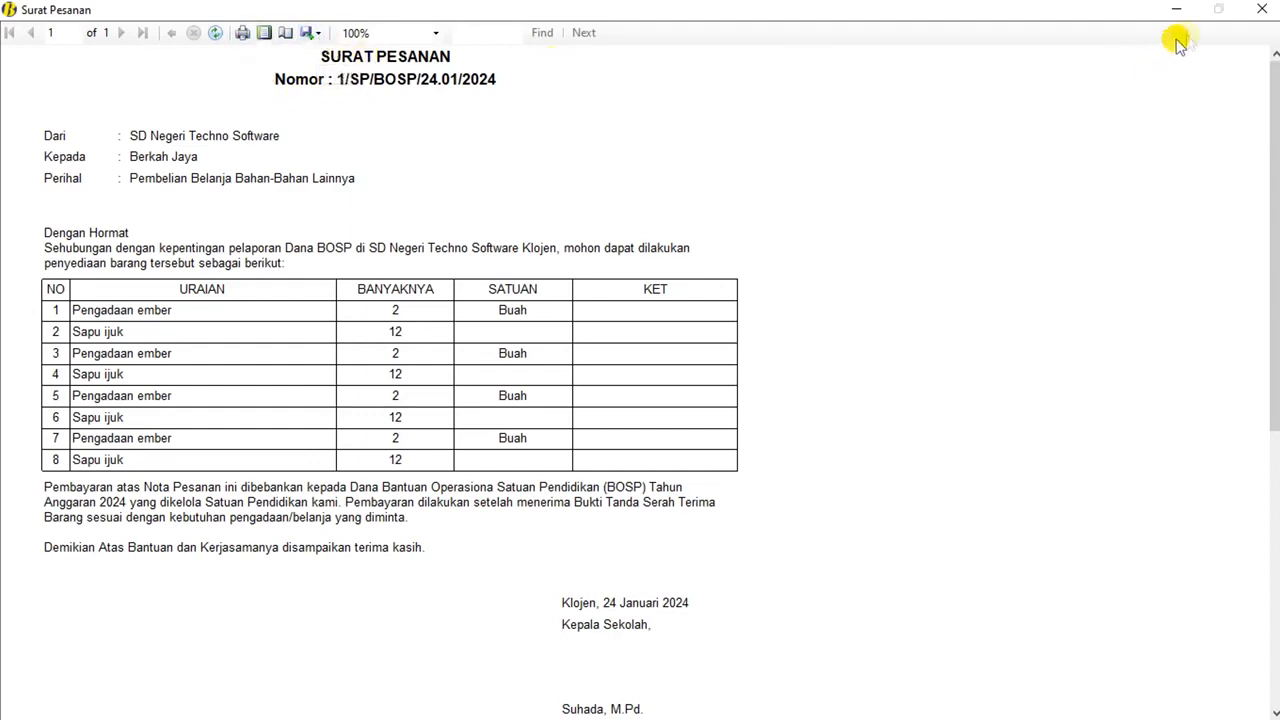
left_click(1262, 12)
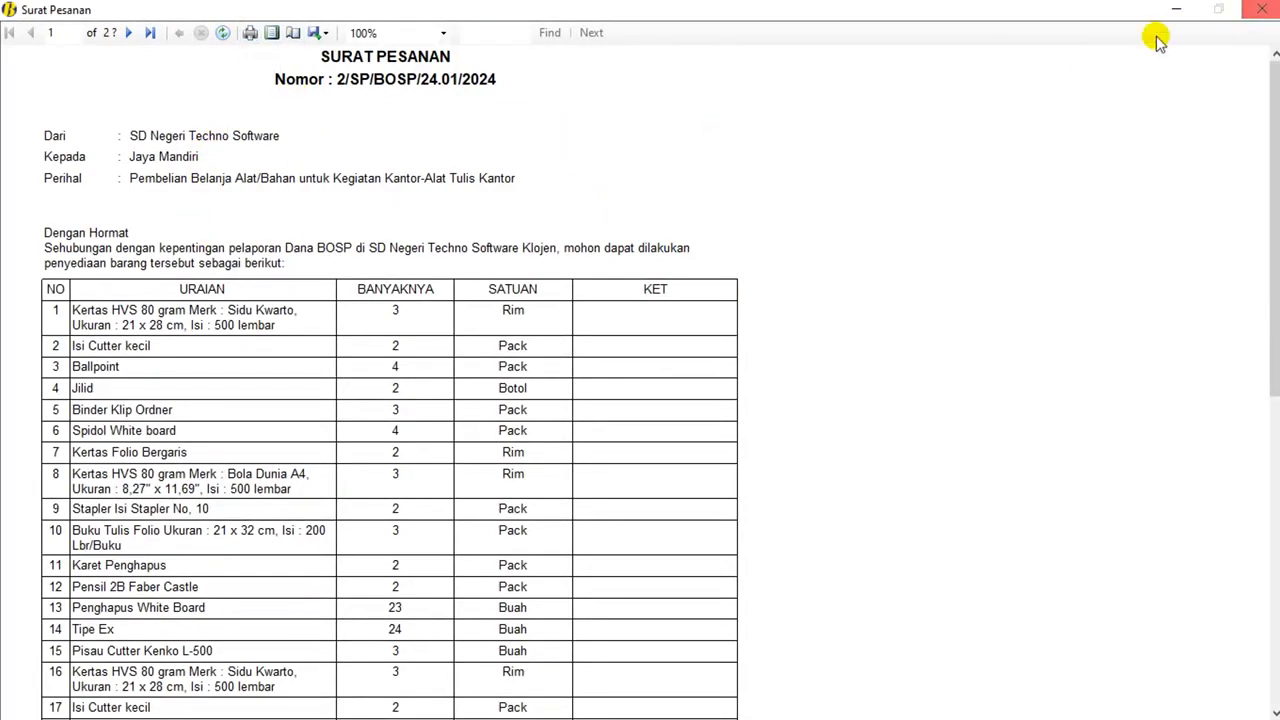
left_click(1262, 10)
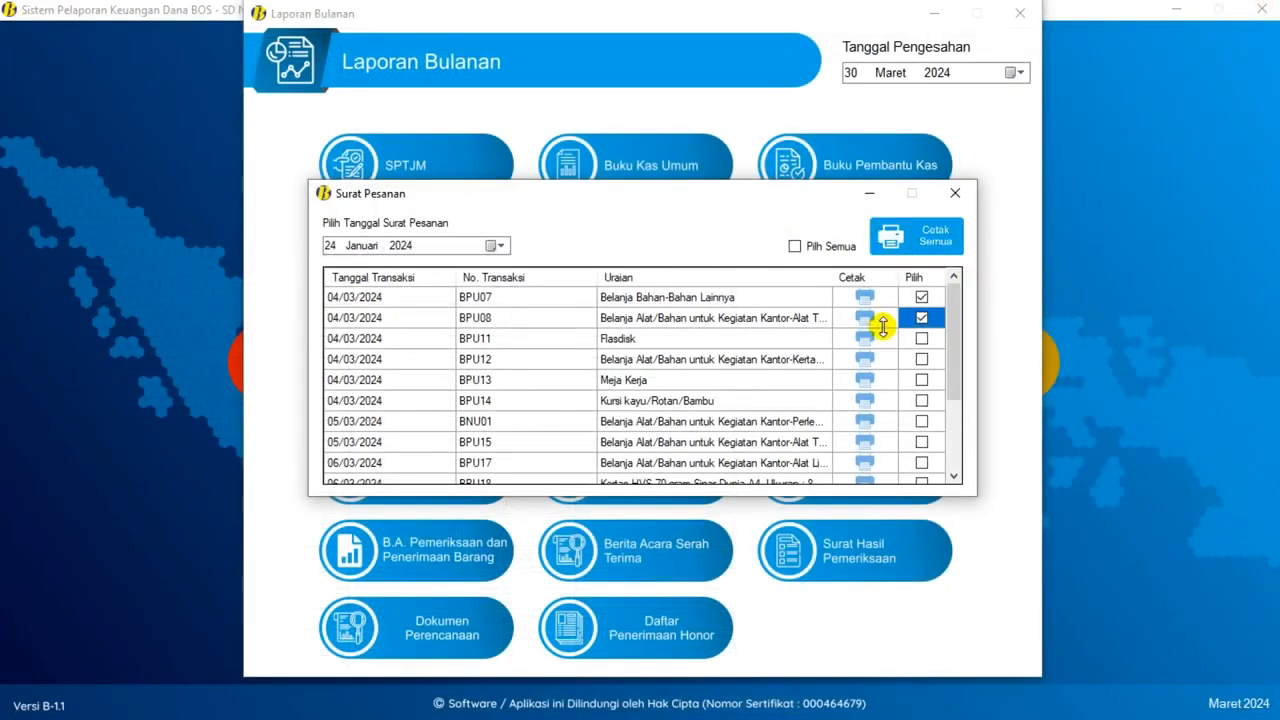
left_click(955, 195)
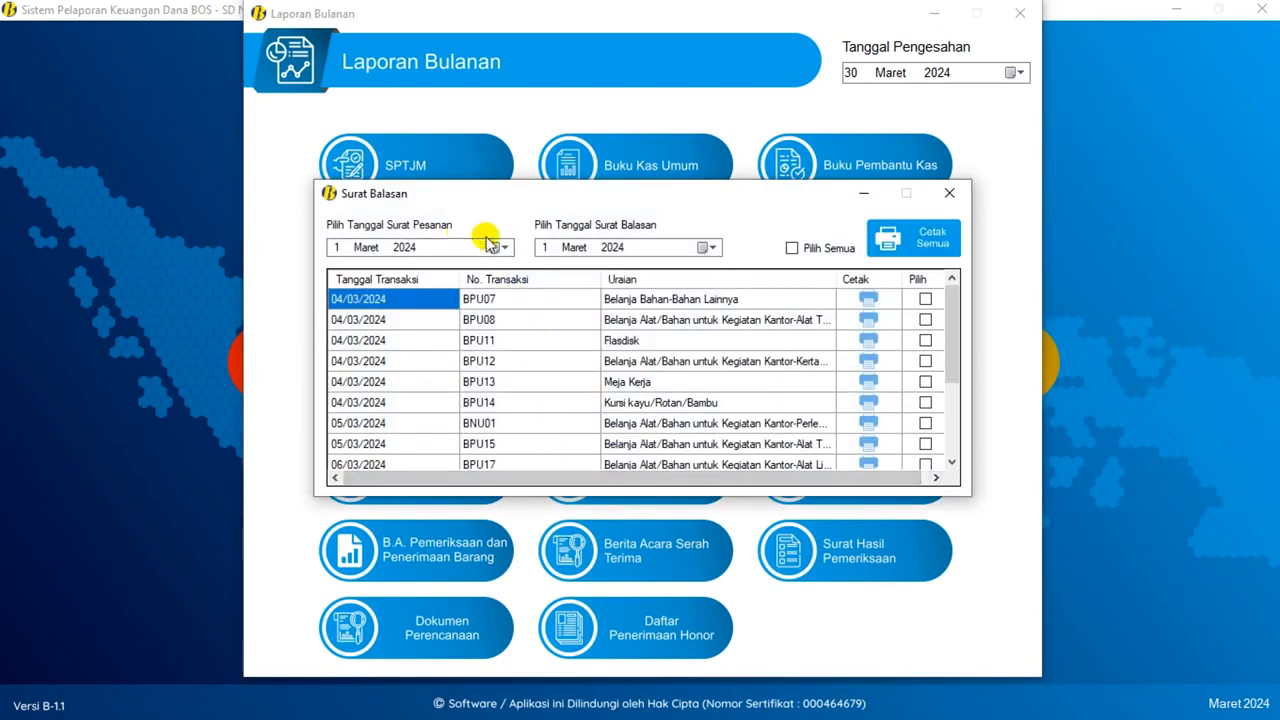
- Preview reply letter 1/SB/BOSP/03.01/2024 for BPU07, then close the Surat Balasan list
left_click(497, 247)
left_click(715, 249)
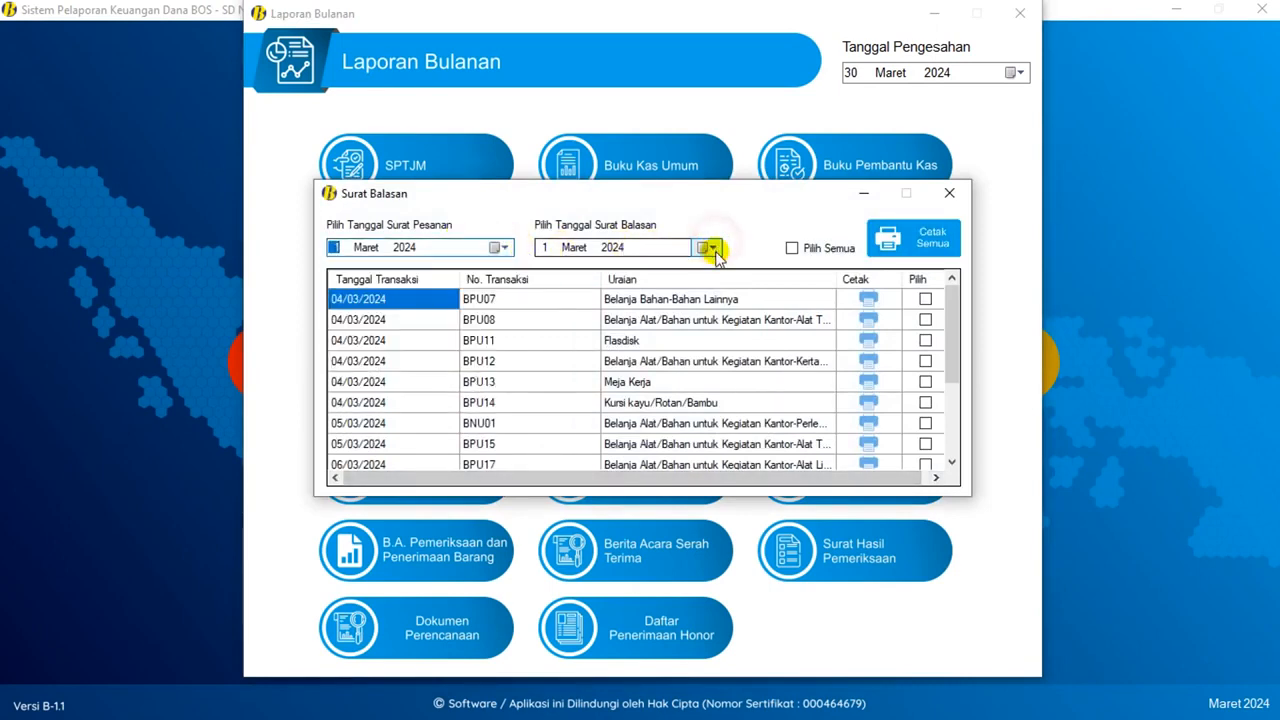
left_click(869, 302)
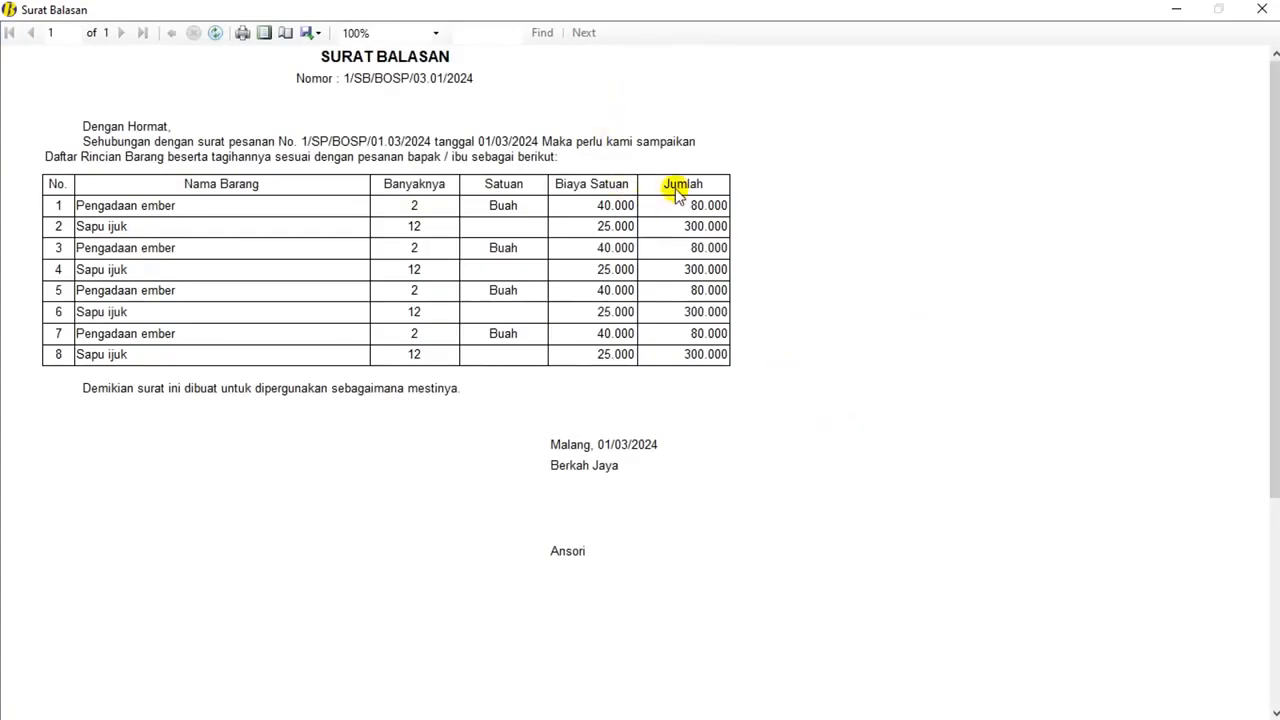
left_click(1258, 10)
left_click(953, 193)
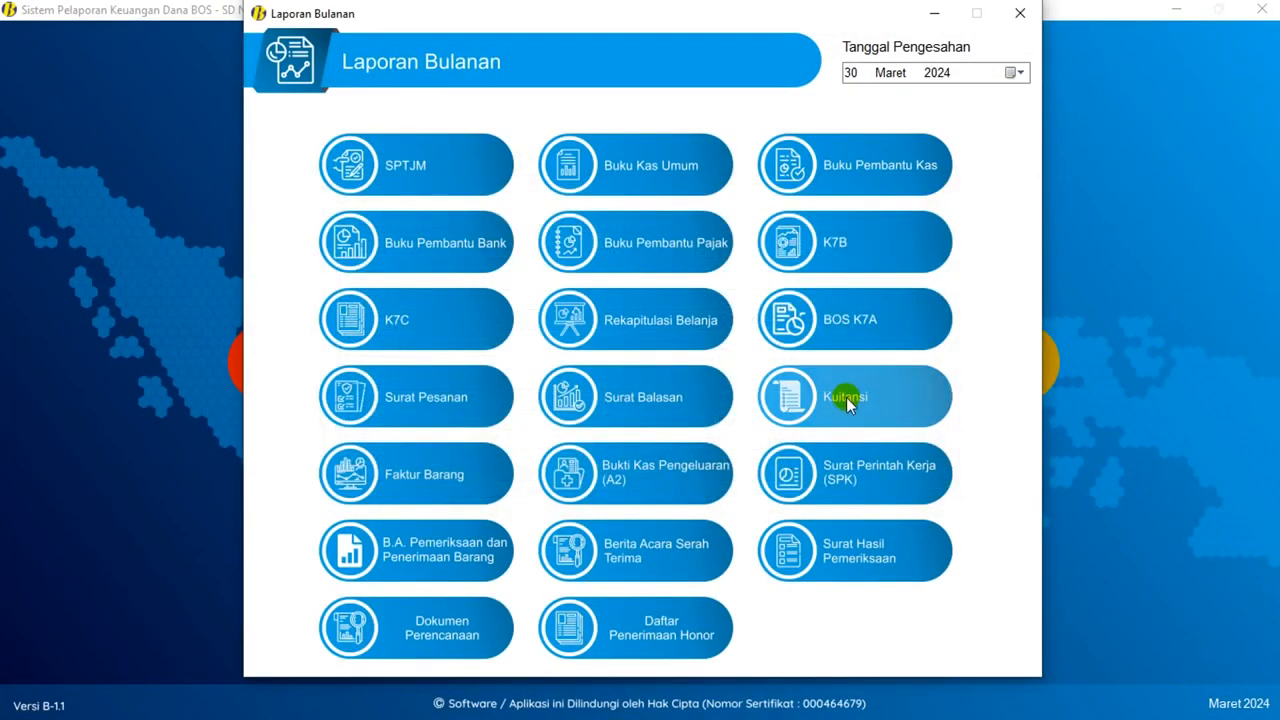
- Open the Kuitansi transaction list and toggle Pilih Semua on, then off again
left_click(910, 418)
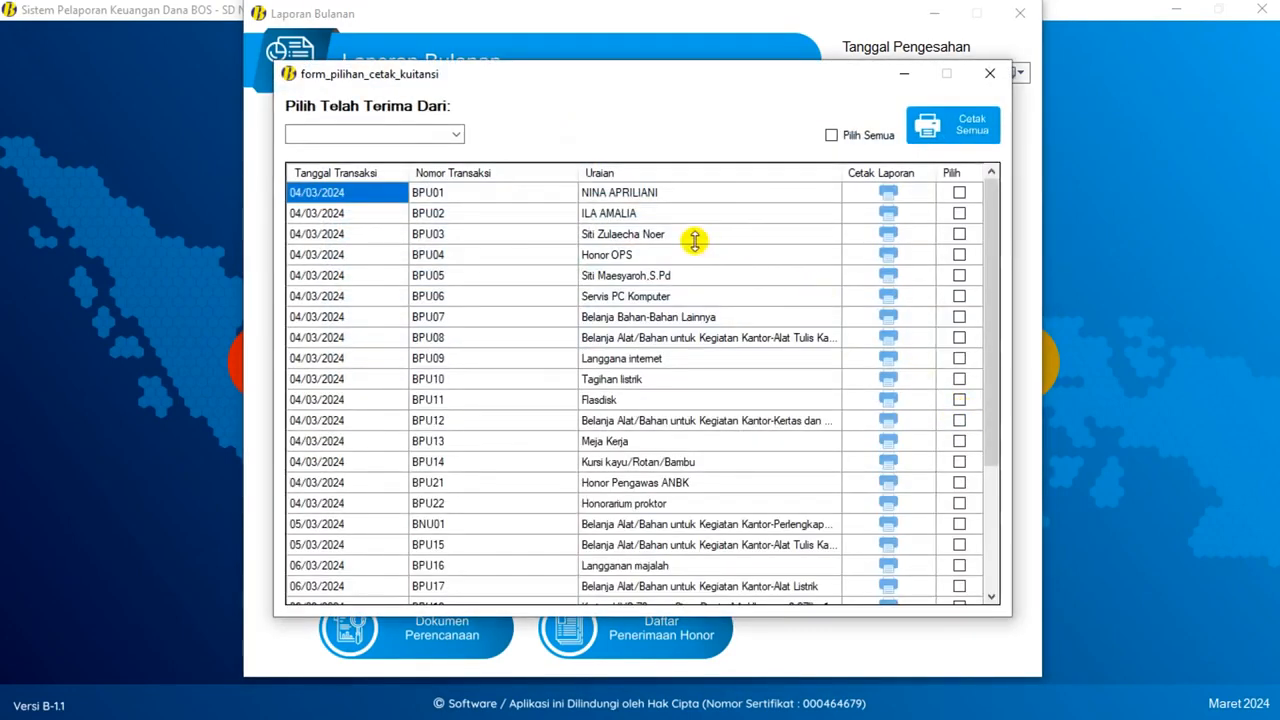
scroll(694, 237, "down", 3)
scroll(694, 240, "up", 3)
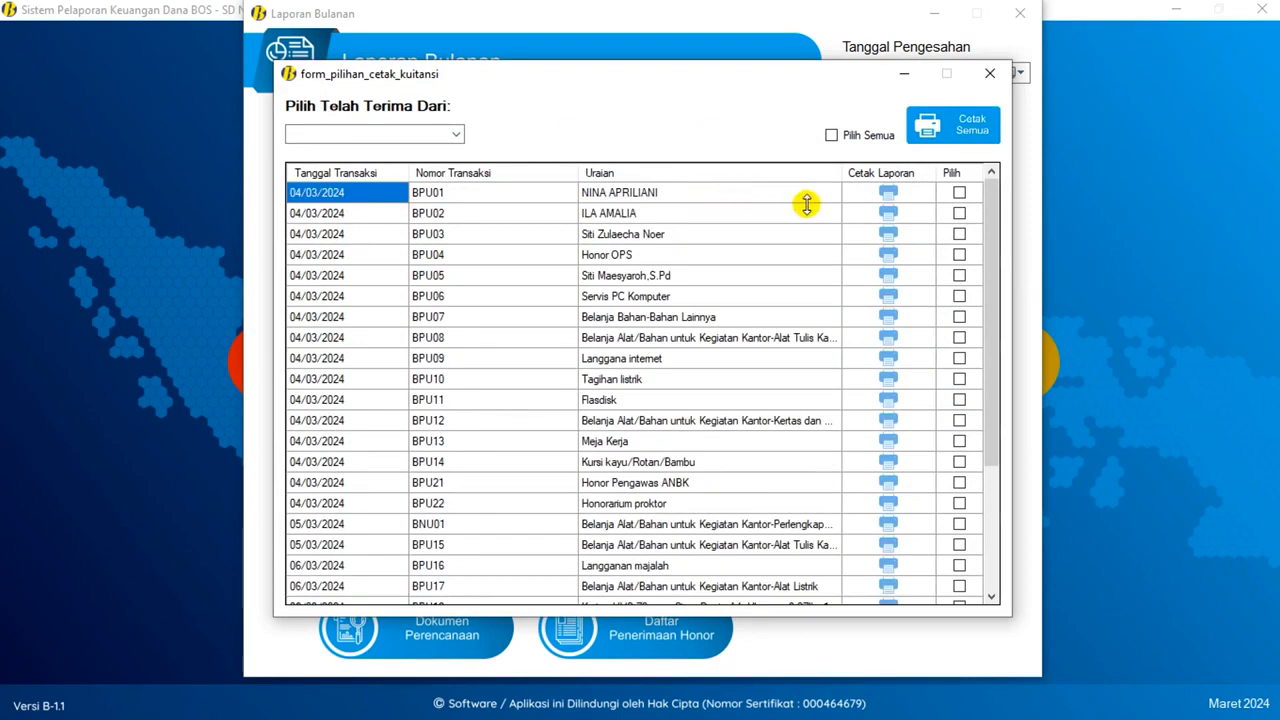
left_click(836, 137)
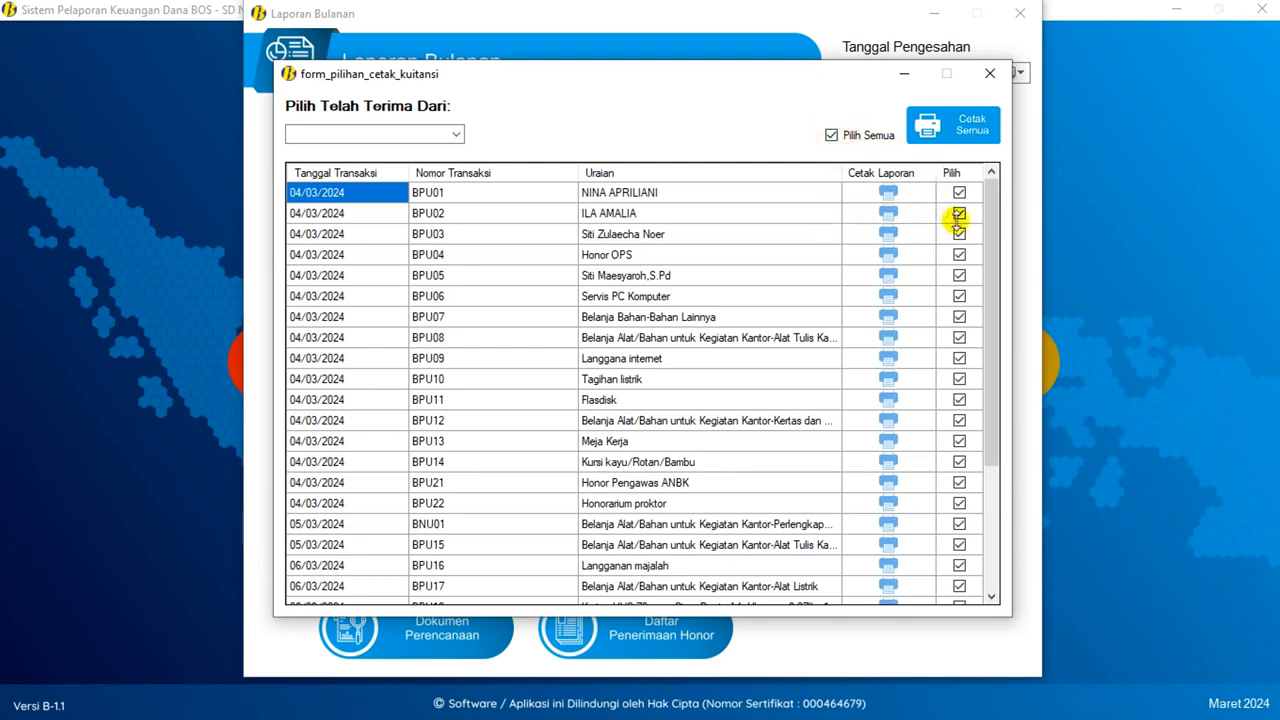
scroll(958, 220, "down", 2)
scroll(958, 220, "down", 1)
scroll(960, 220, "up", 3)
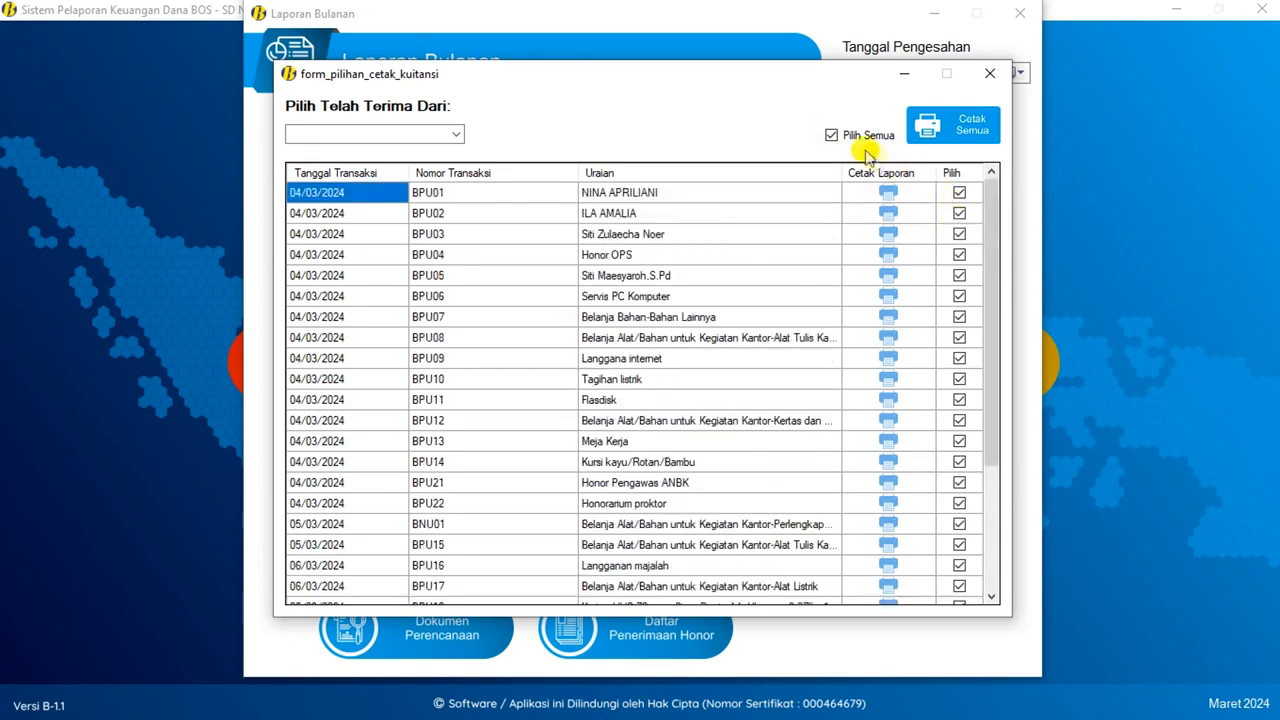
left_click(832, 136)
- Mark BPU01 through BPU05 and preview their receipts together
left_click(959, 192)
left_click(959, 213)
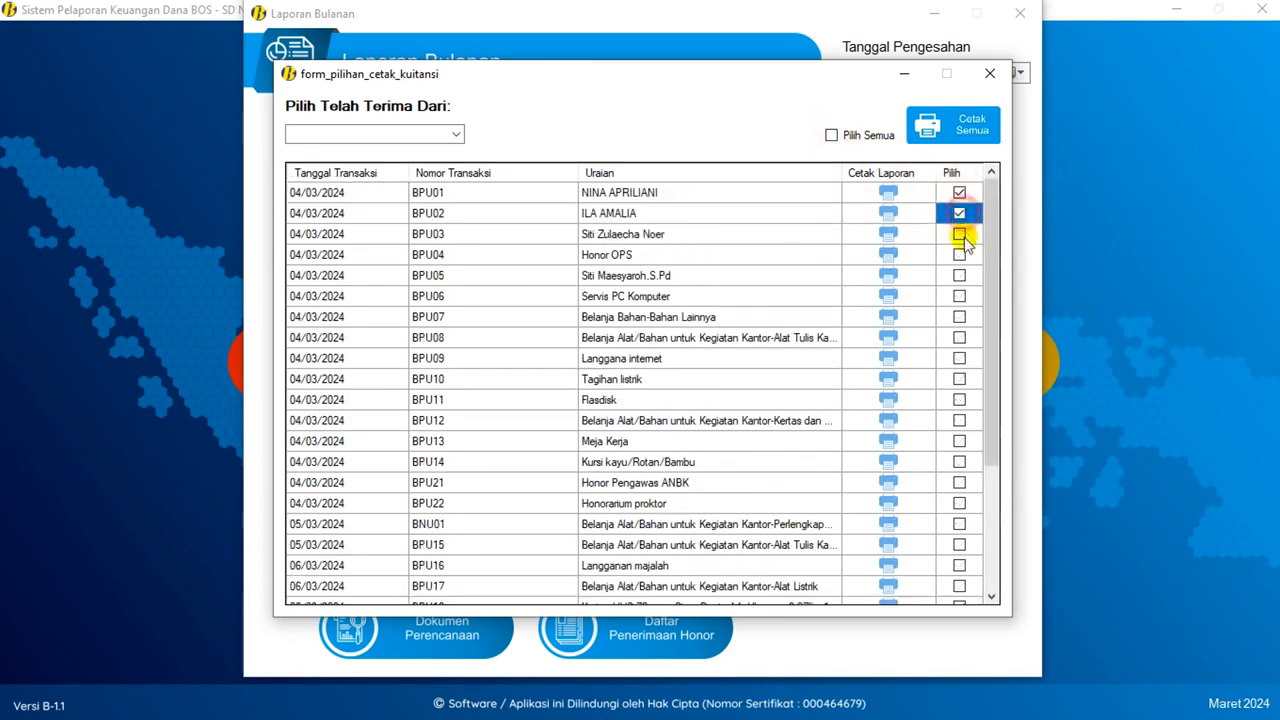
left_click(959, 234)
left_click(959, 255)
left_click(959, 275)
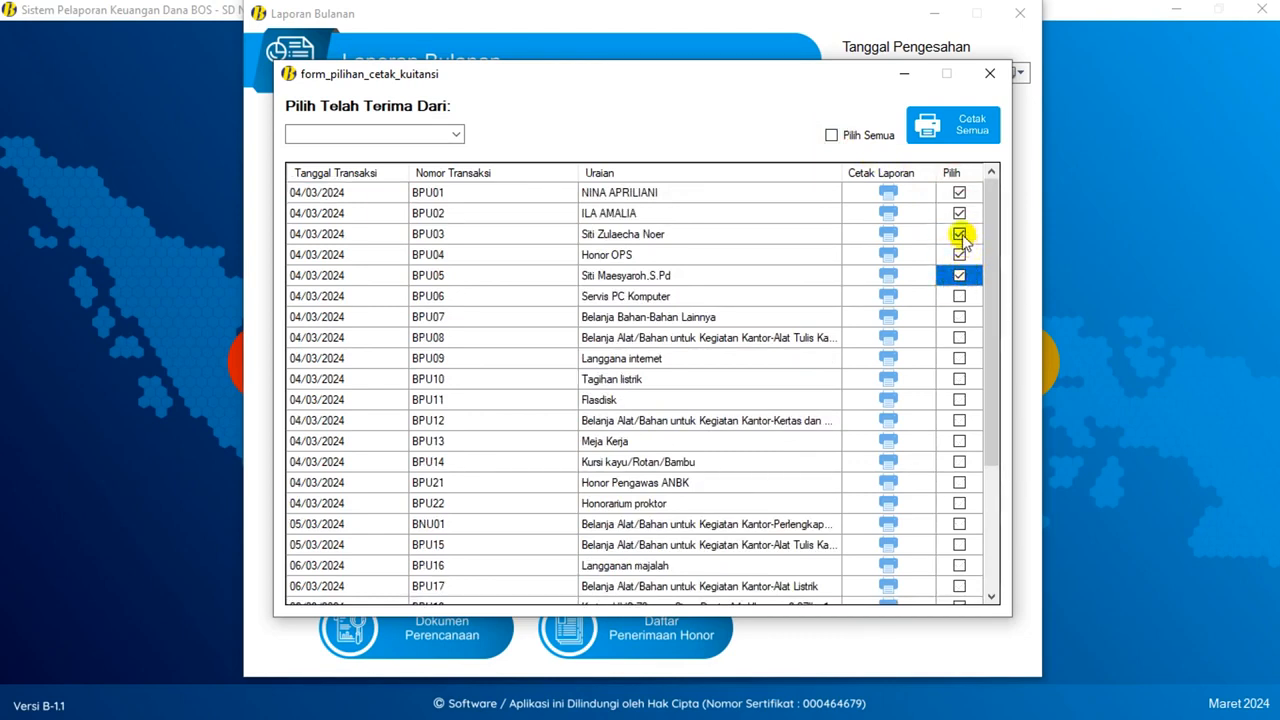
left_click(958, 120)
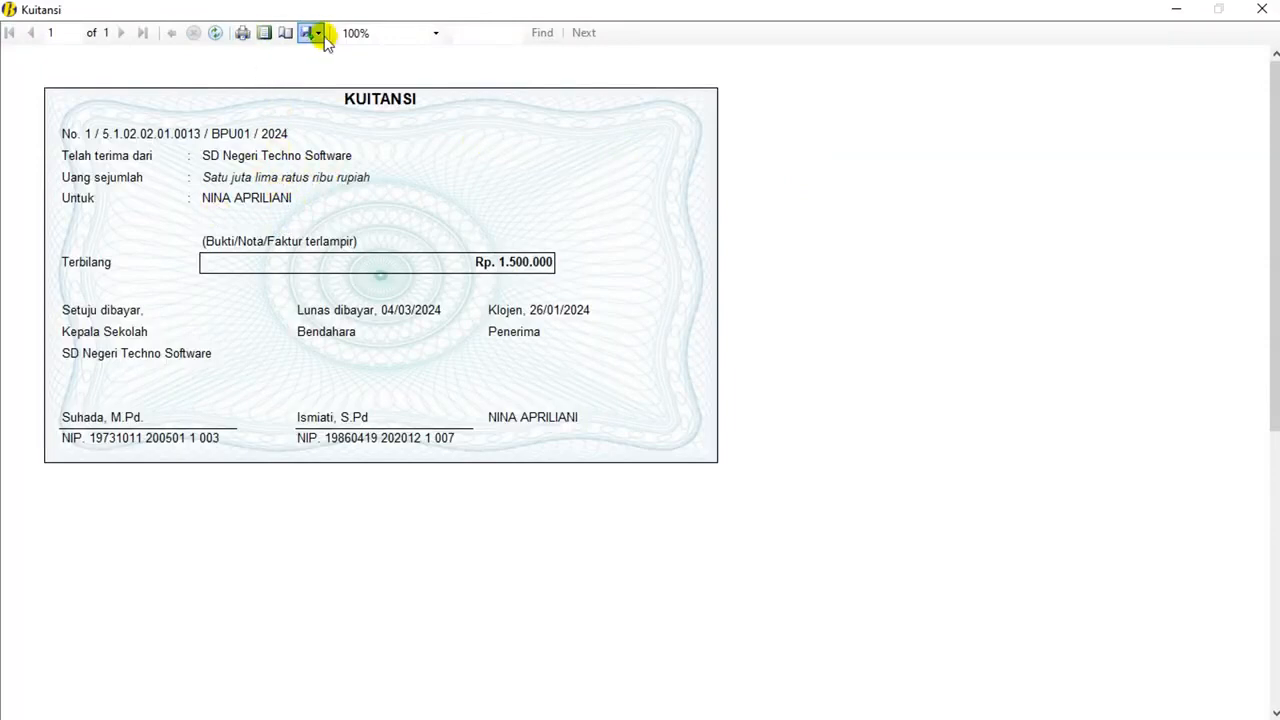
- Page through and close the five batch receipt previews
left_click(1261, 10)
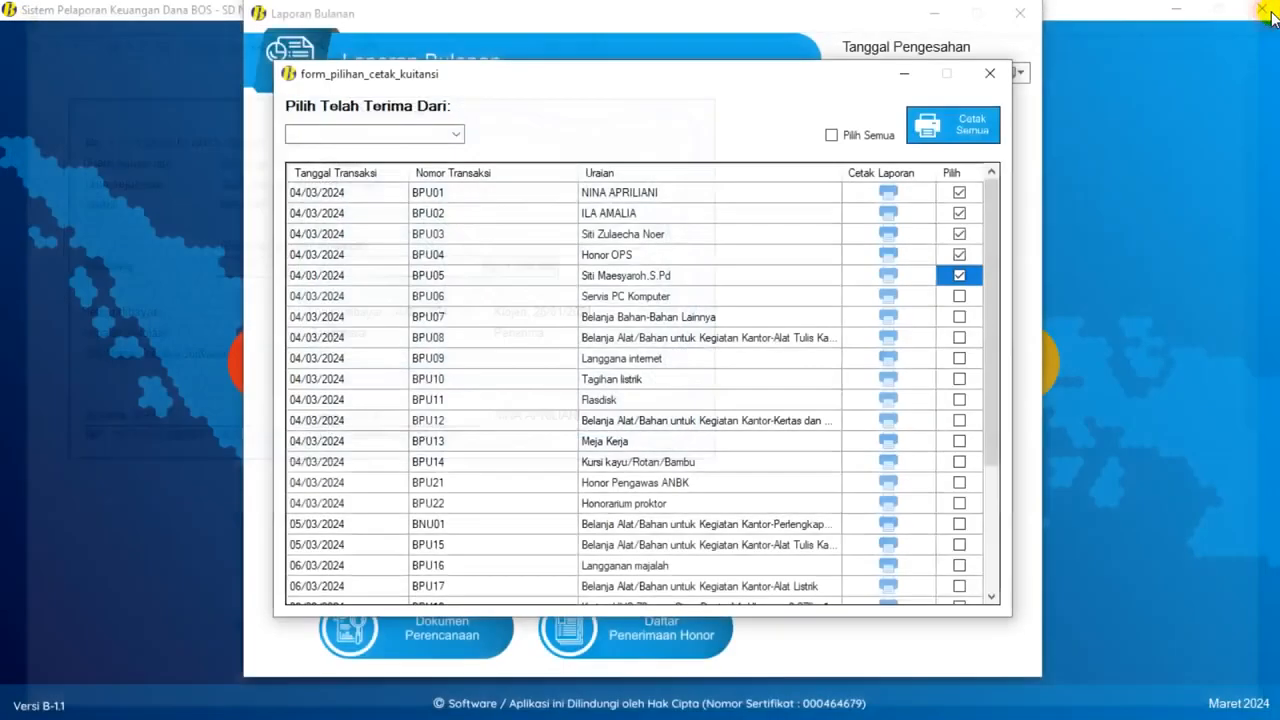
left_click(625, 228)
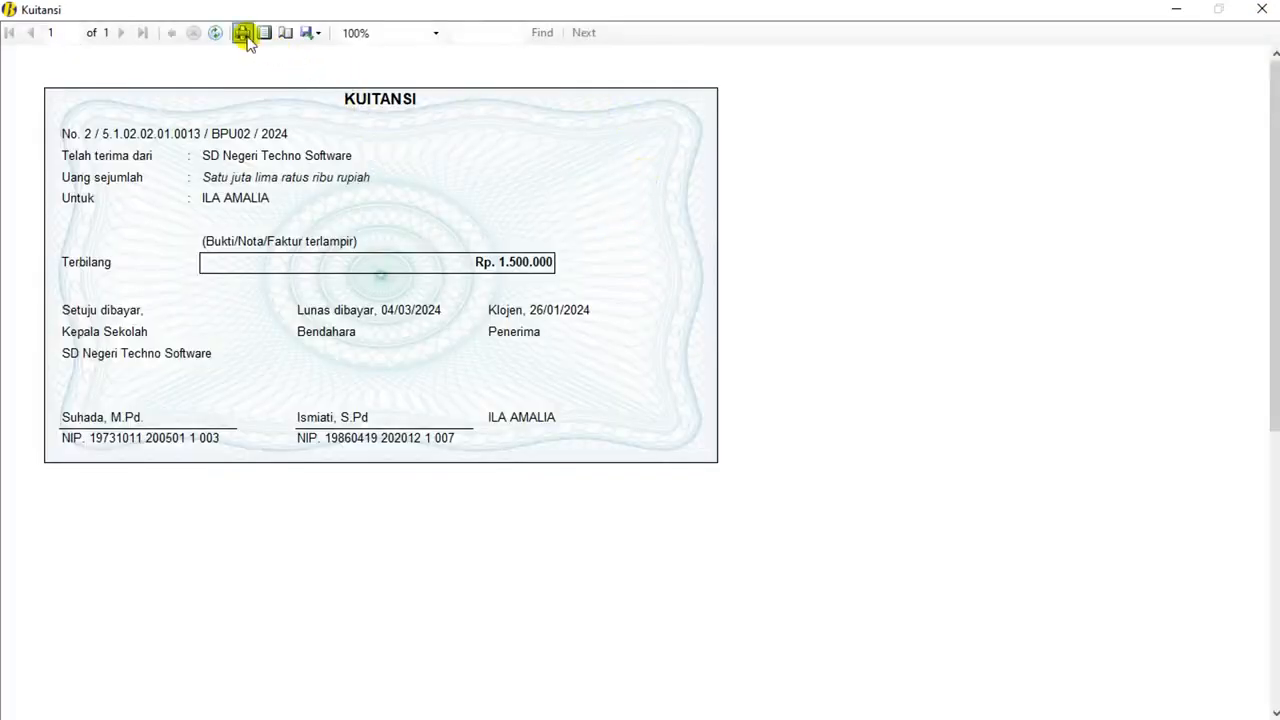
left_click(1261, 10)
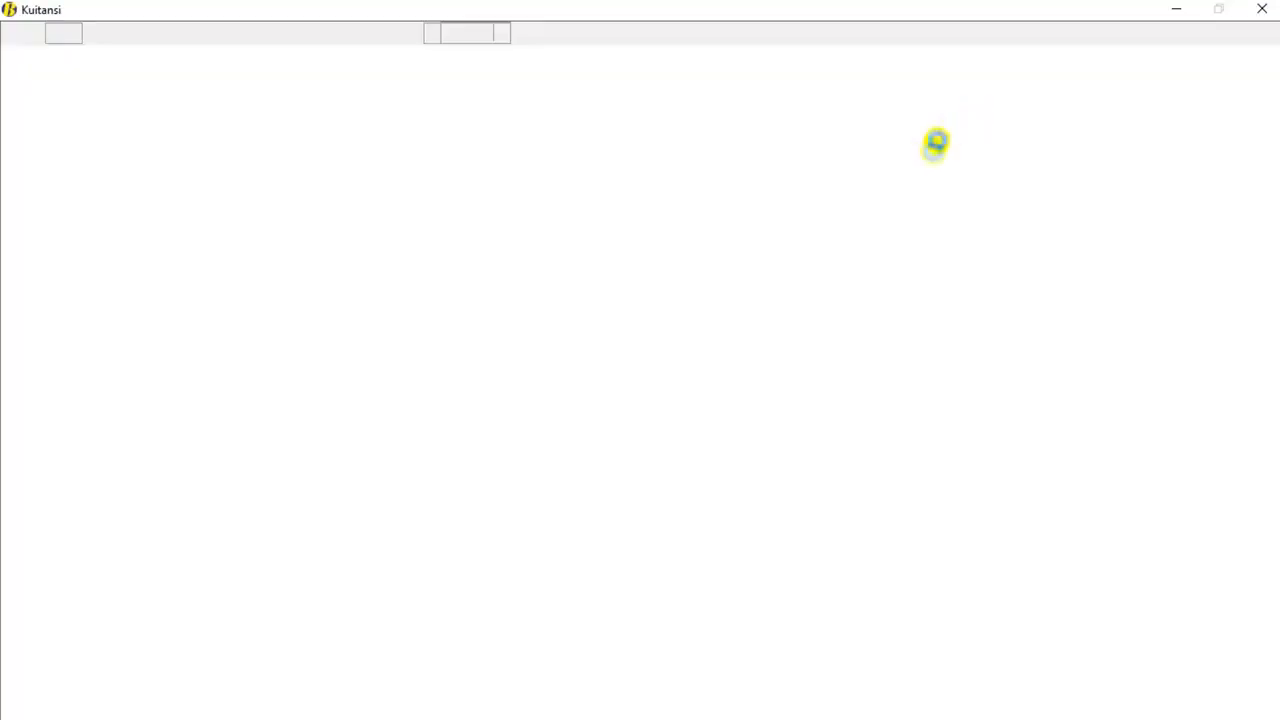
left_click(1261, 10)
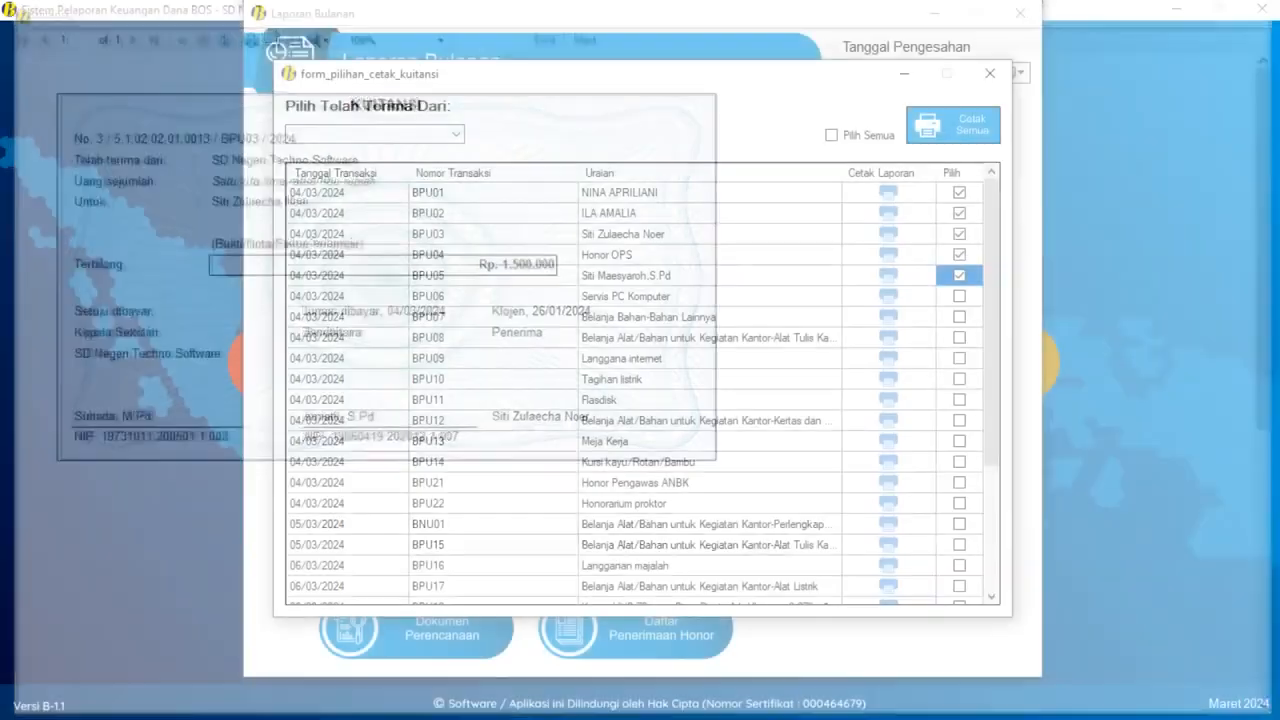
left_click(1259, 10)
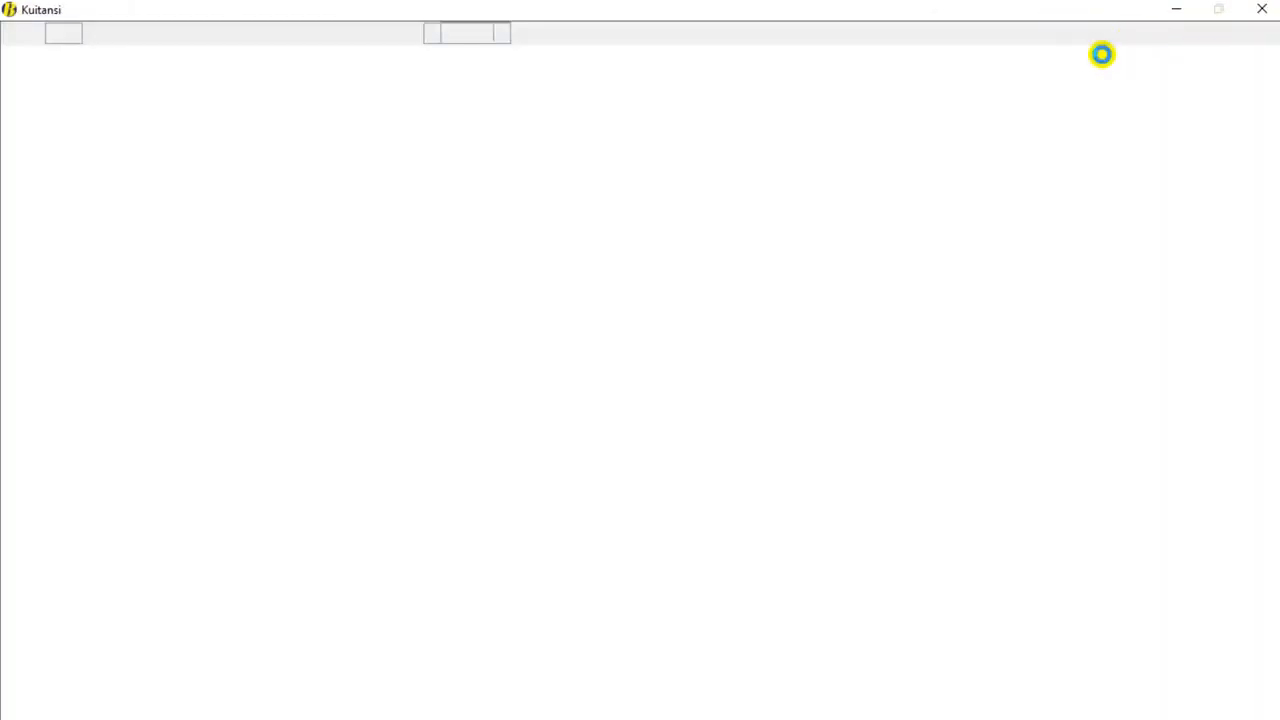
left_click(1263, 12)
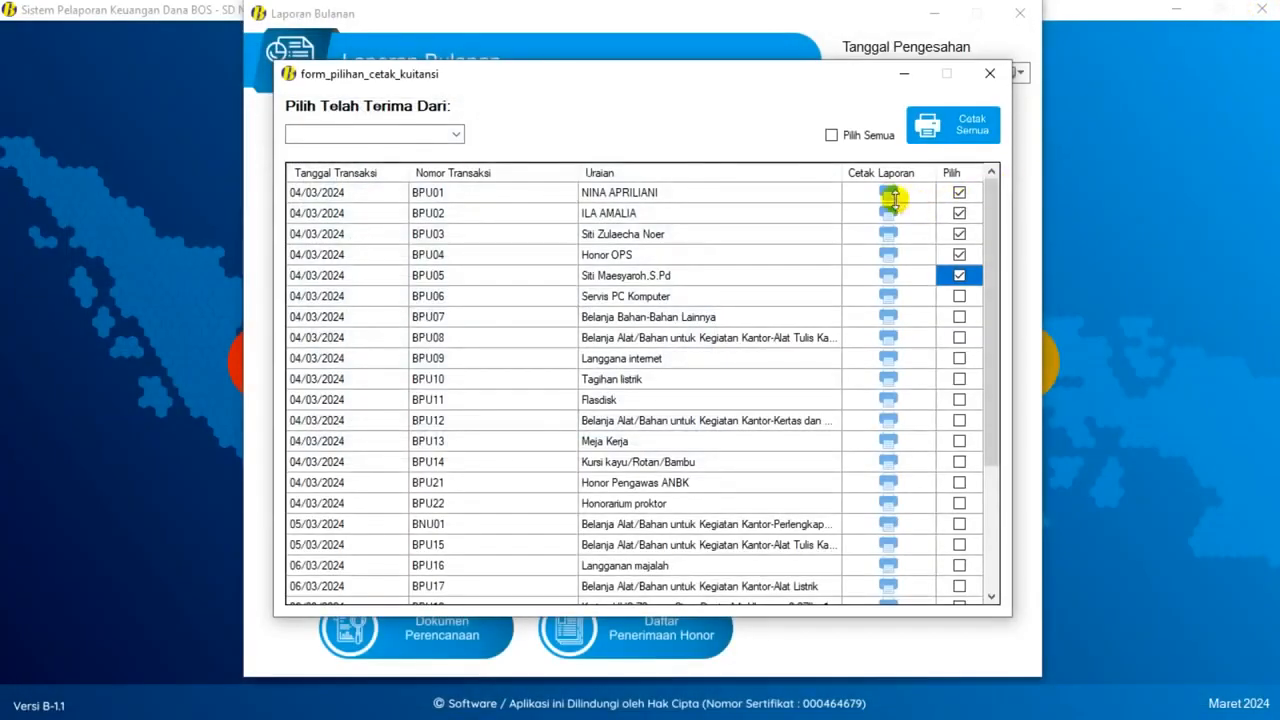
- Preview the individual BPU01 and BPU02 receipts, then close the Kuitansi list
left_click(891, 197)
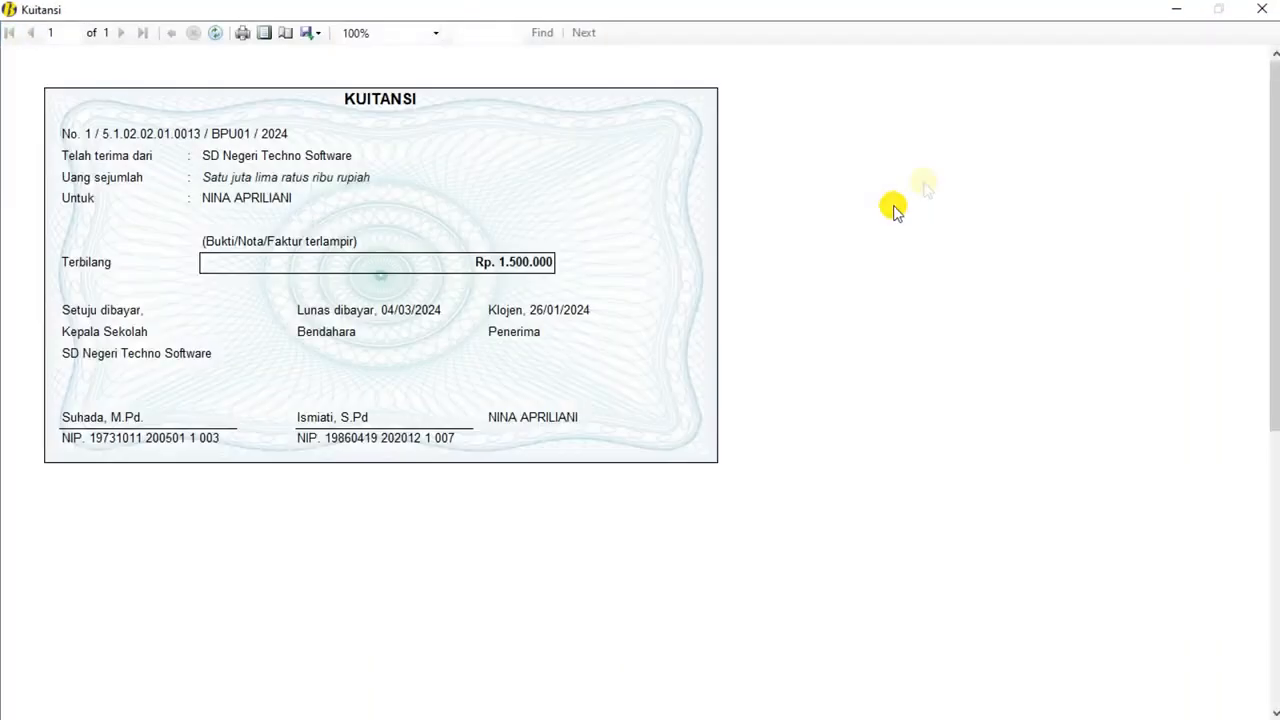
left_click(1262, 9)
left_click(892, 210)
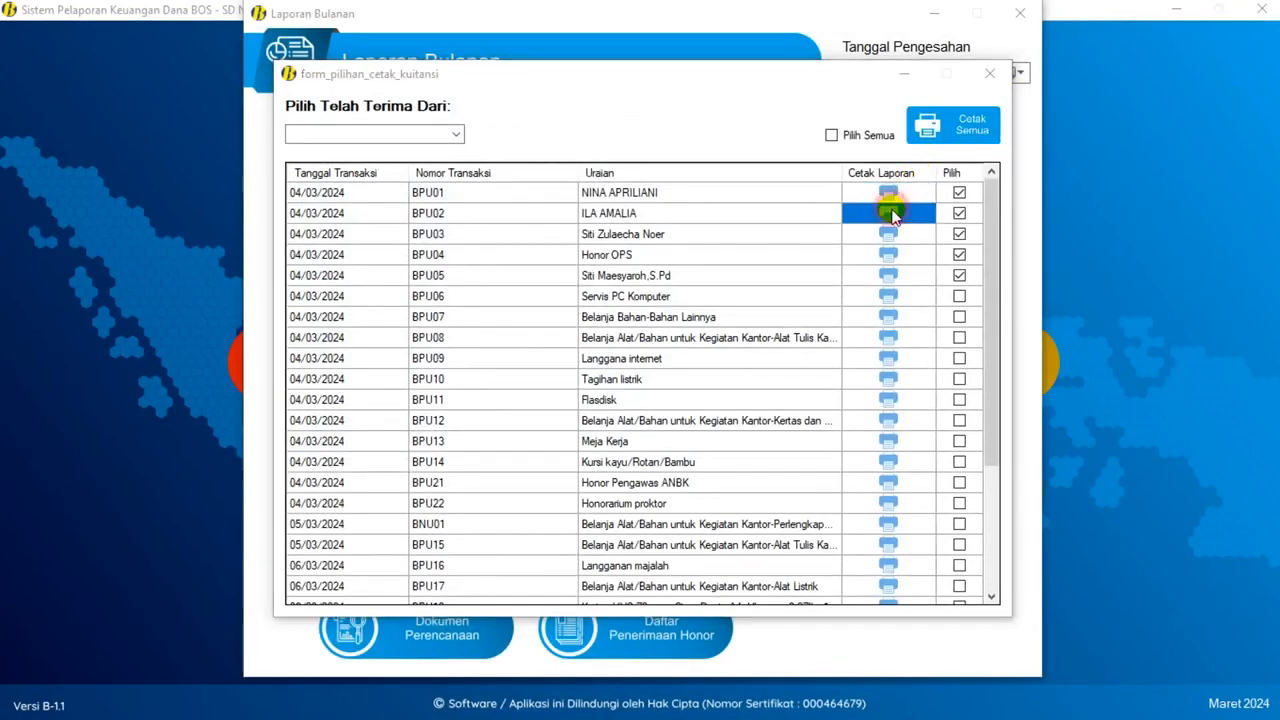
left_click(1262, 9)
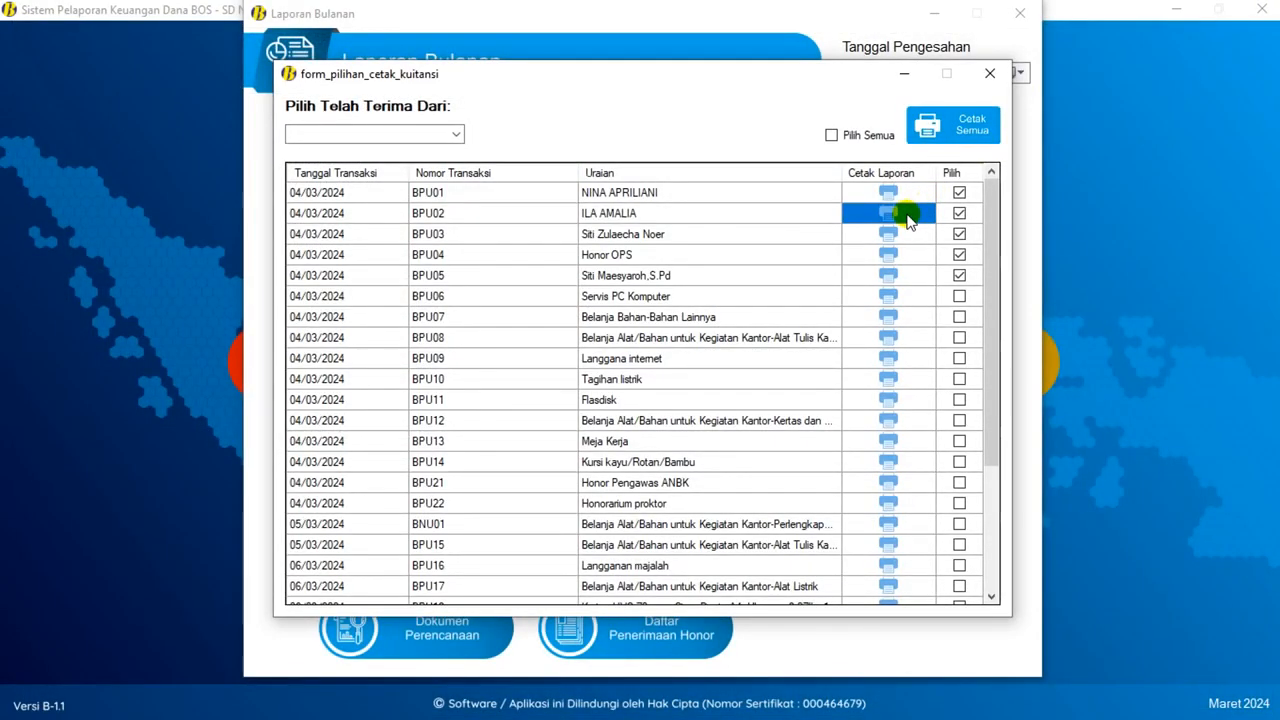
left_click(989, 75)
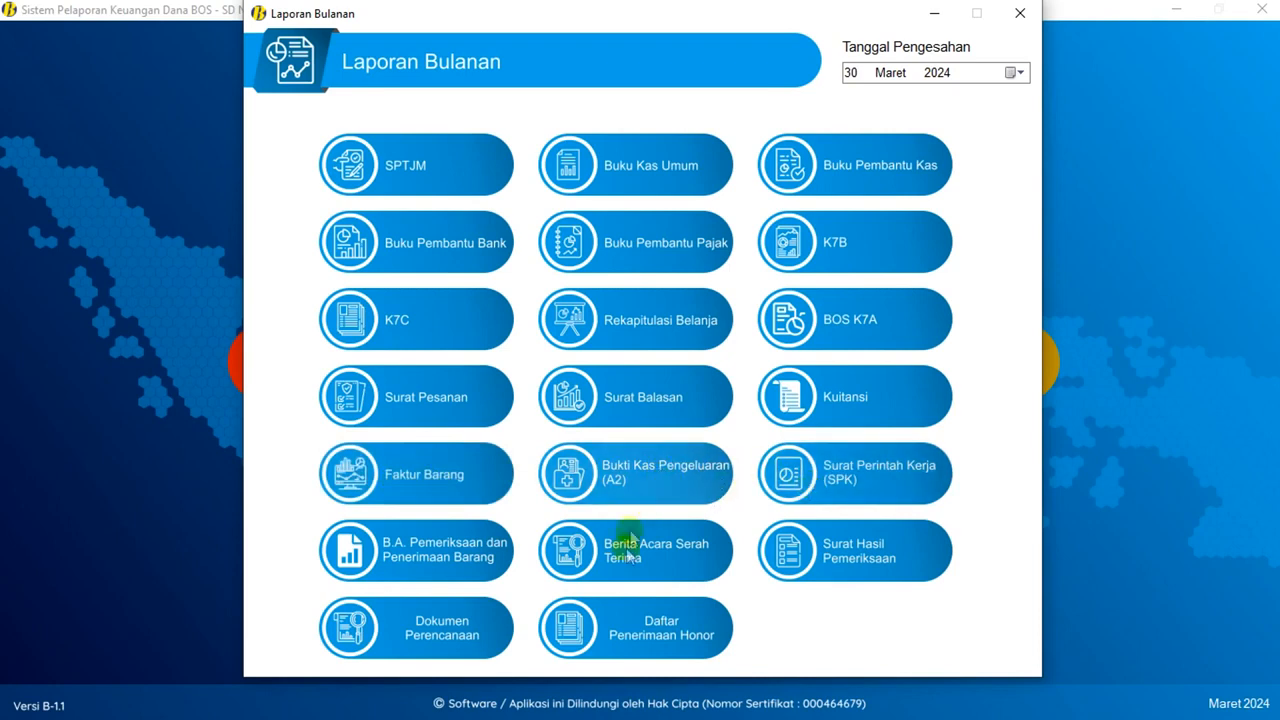
- Preview the Daftar Penerimaan Honor report for BPU01, then close the honor payments list
left_click(670, 612)
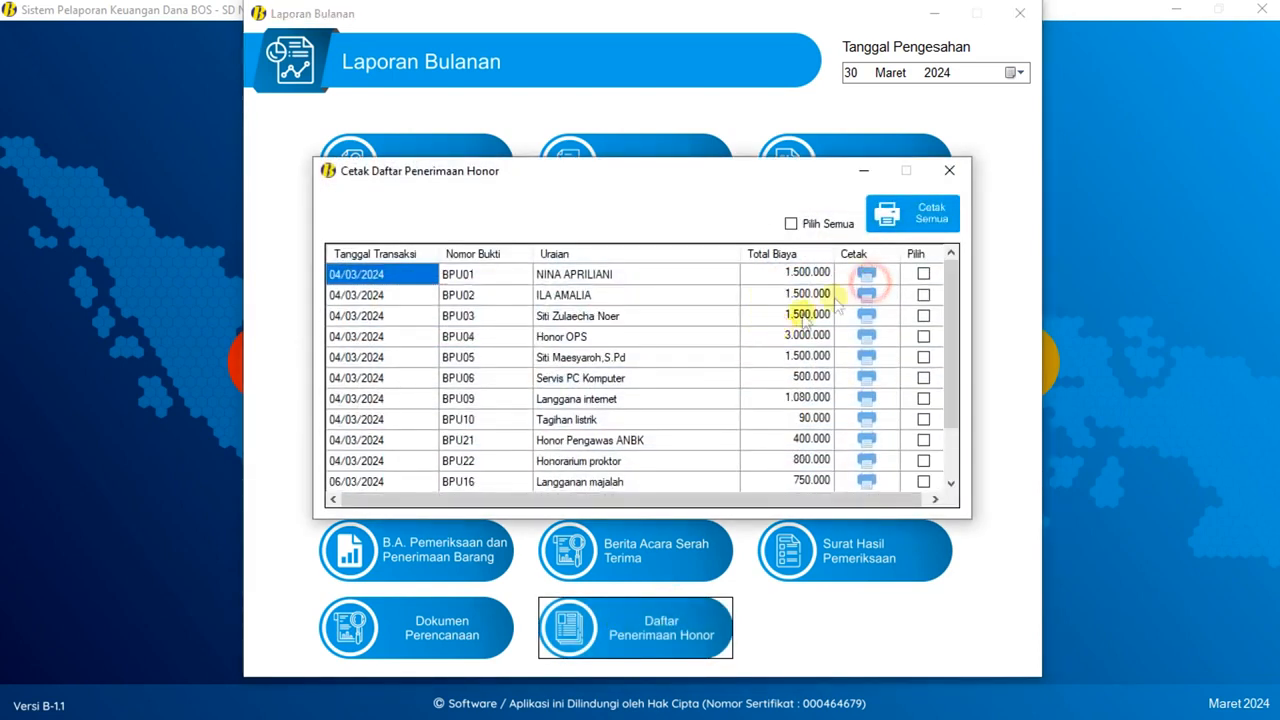
left_click(866, 274)
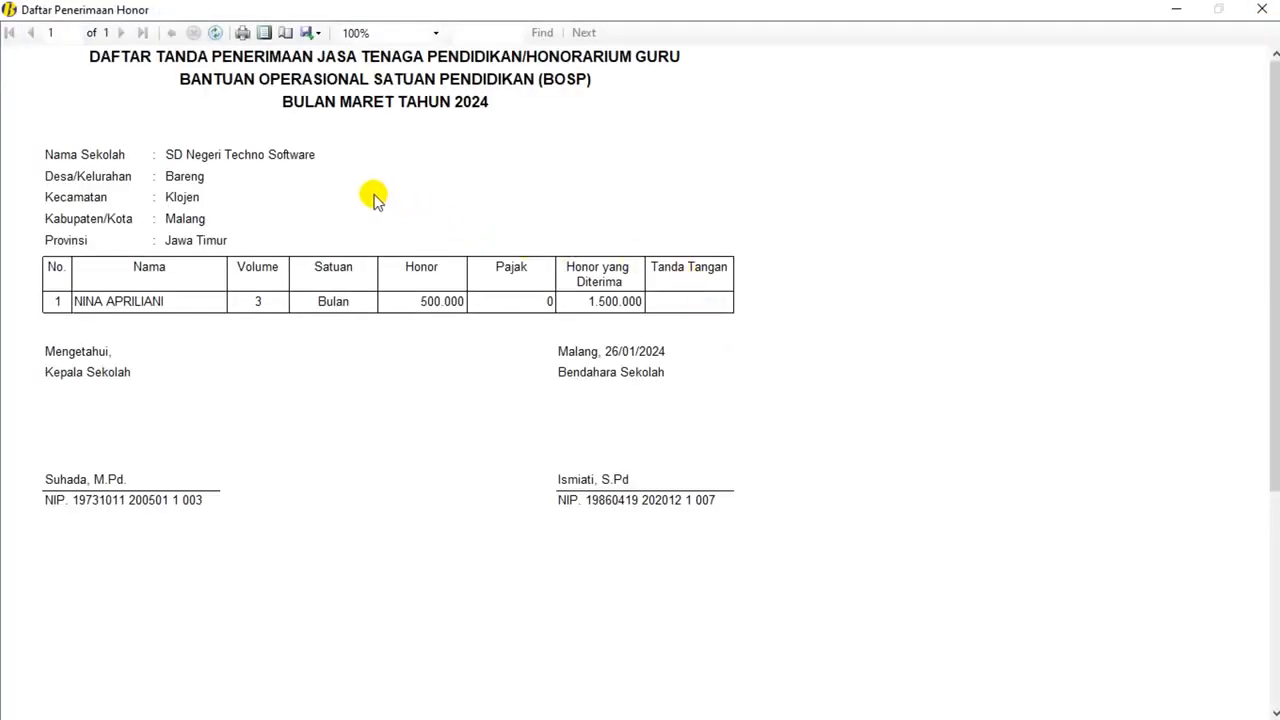
scroll(371, 194, "down", 1)
scroll(371, 194, "up", 1)
left_click(1276, 12)
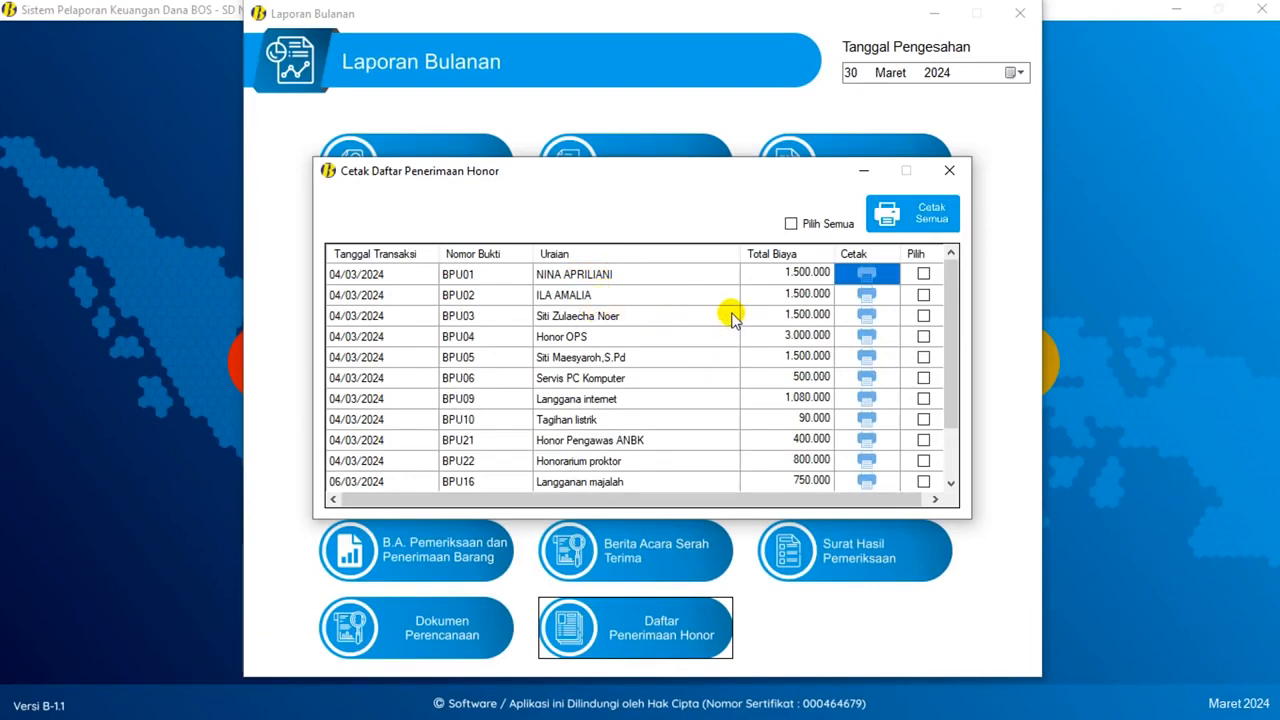
left_click(950, 172)
- Close the Laporan Bulanan and Report/Laporan windows and go to the Input Transaksi page
left_click(1015, 20)
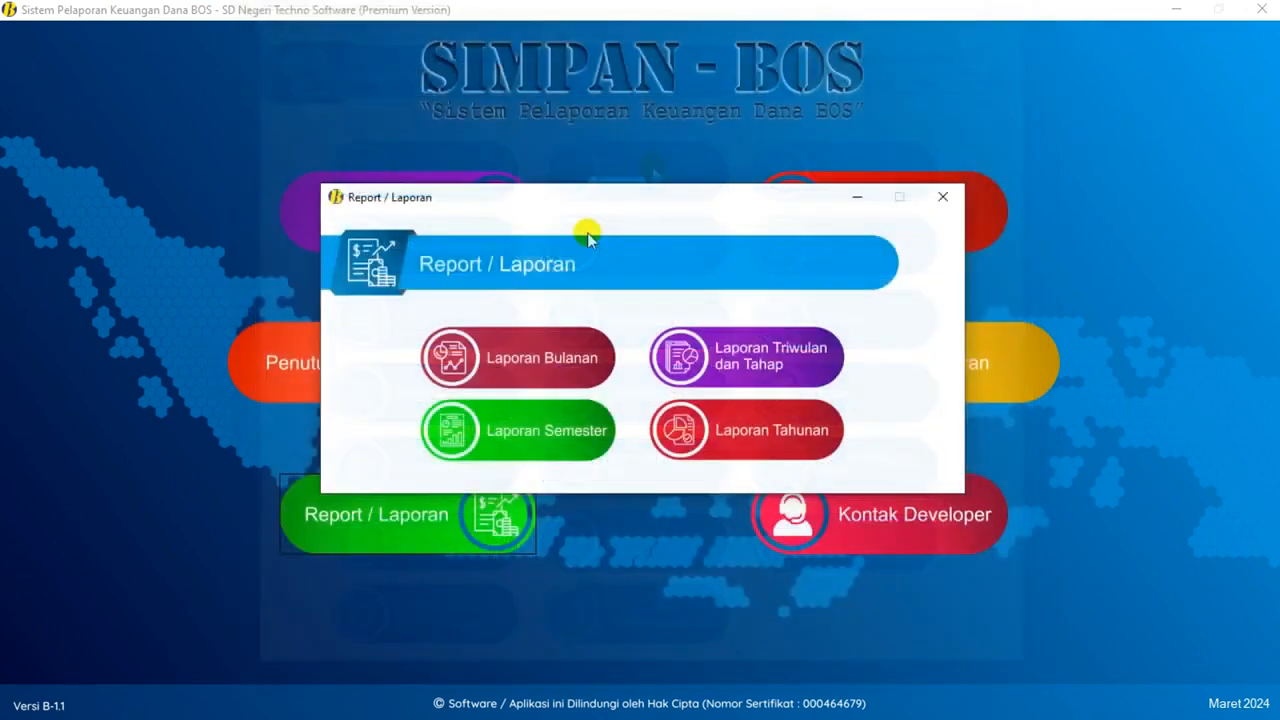
left_click(960, 194)
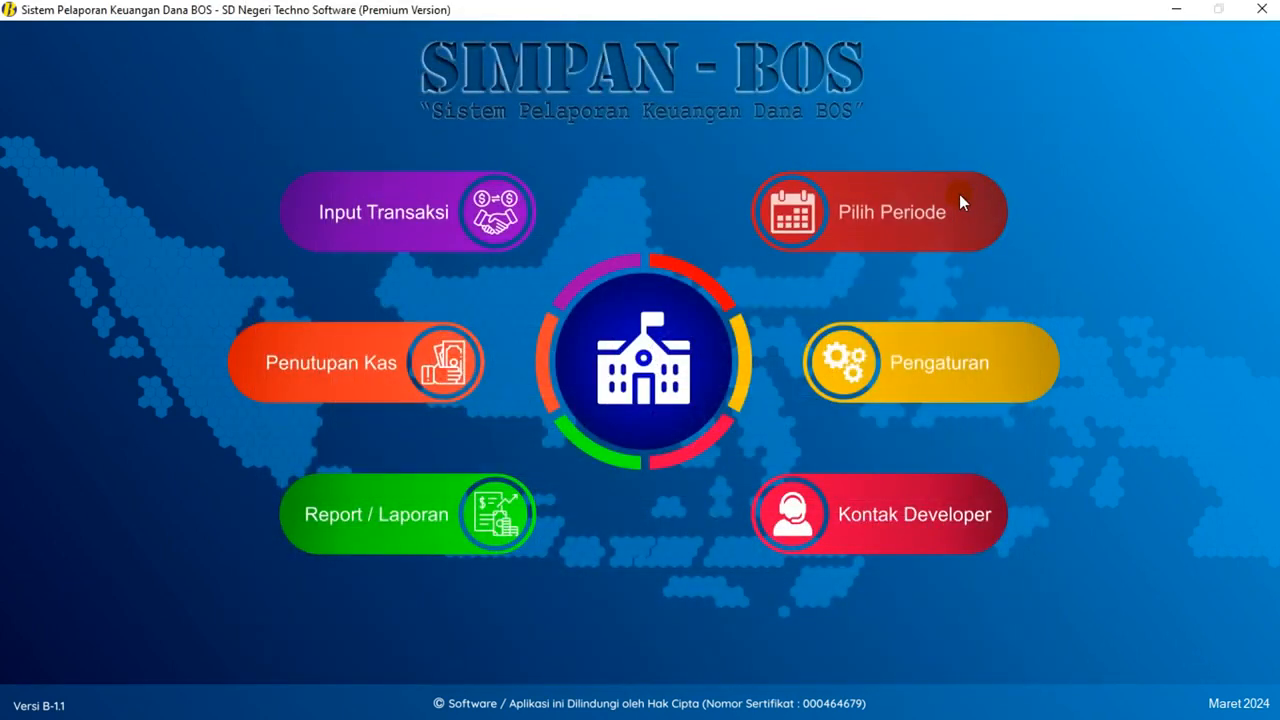
left_click(403, 238)
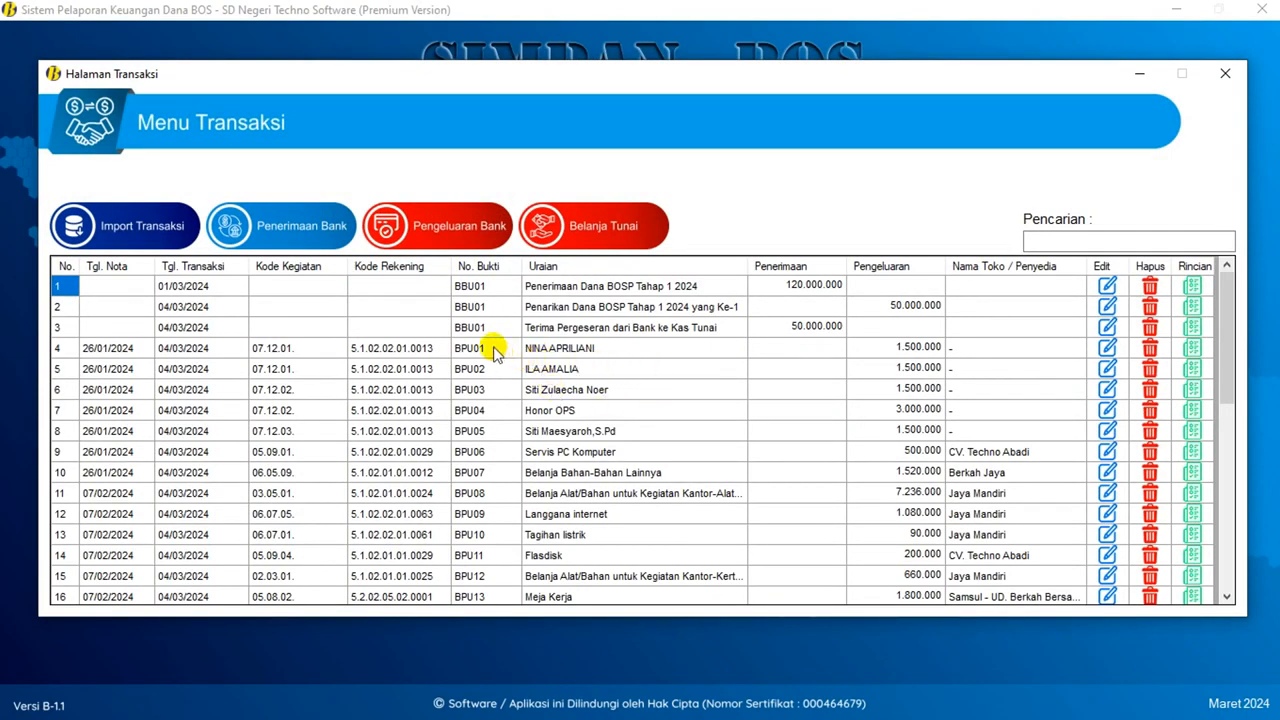
- Review the BPU01, BPU02 and BPU03 transaction numbers in the March table, then close the page
left_click_drag(497, 371, 493, 358)
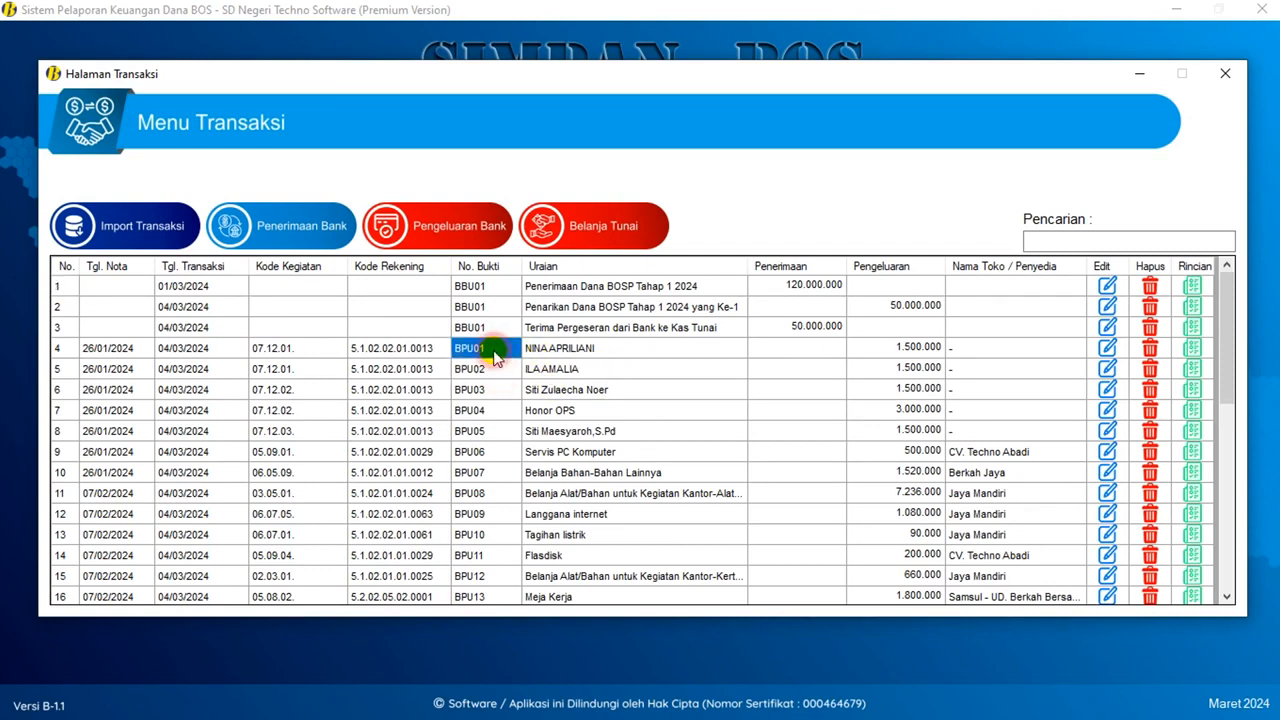
left_click(487, 370)
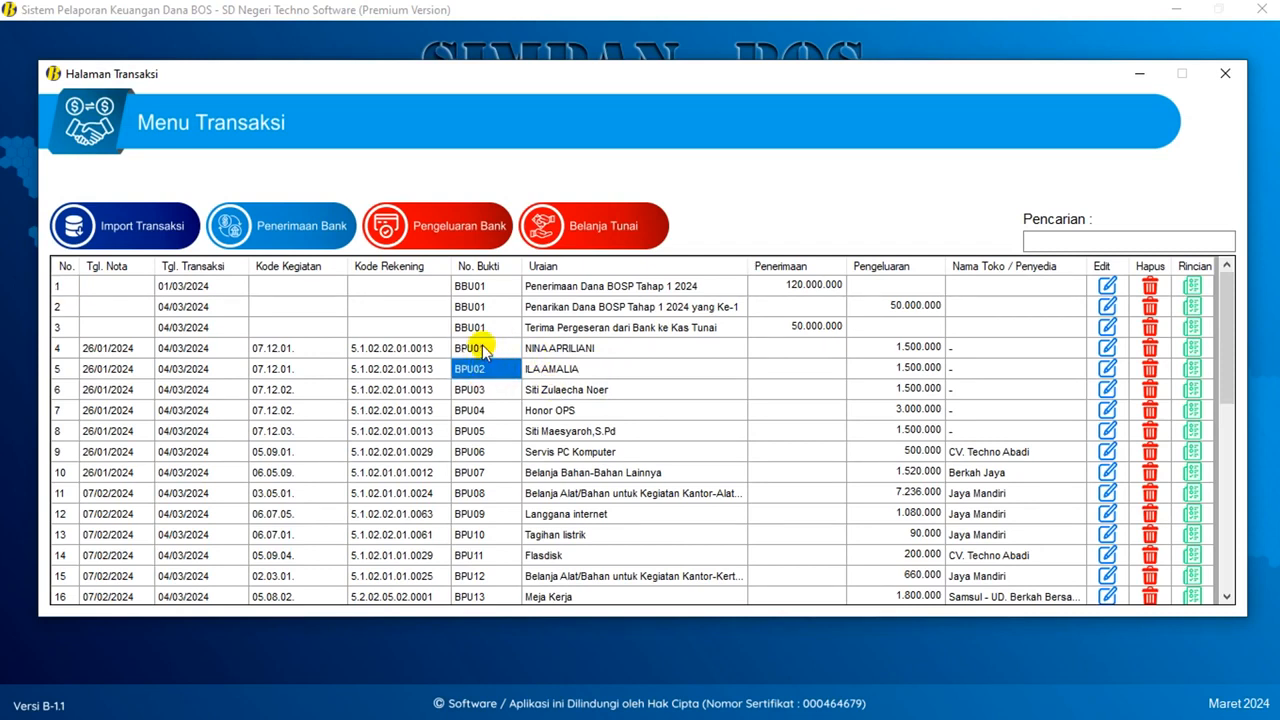
left_click(483, 349)
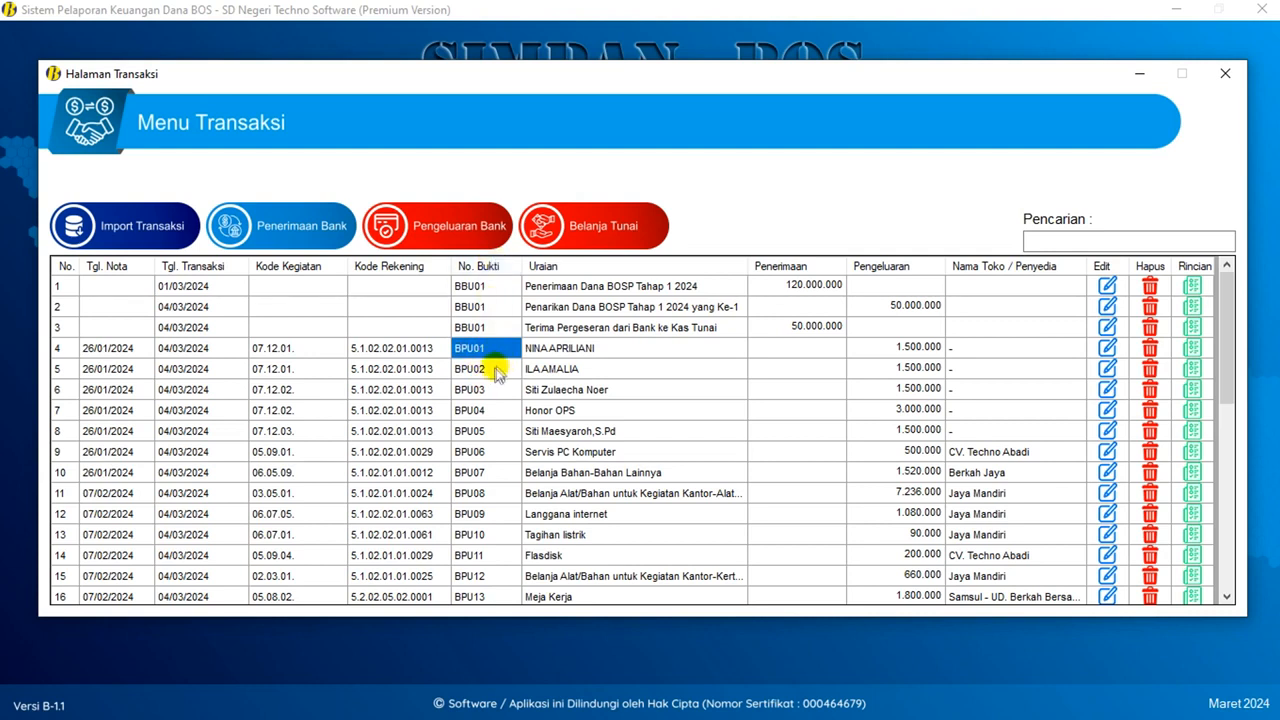
left_click(478, 371)
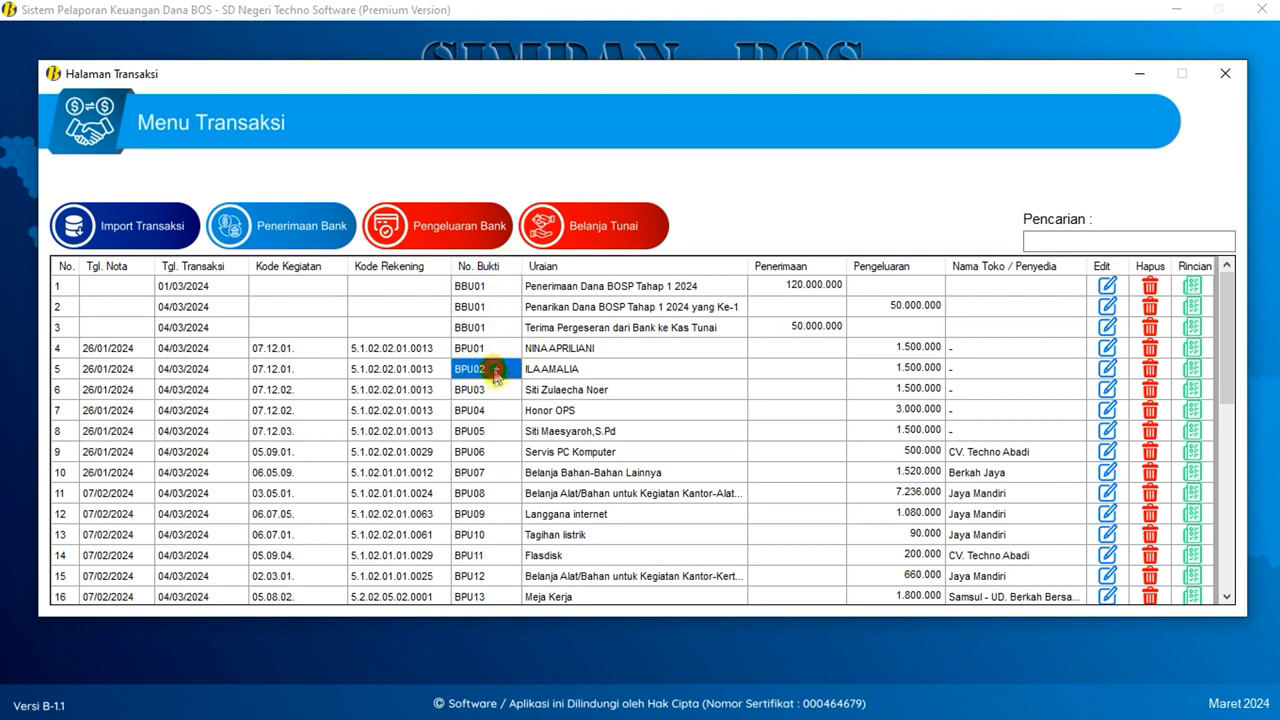
left_click(495, 391)
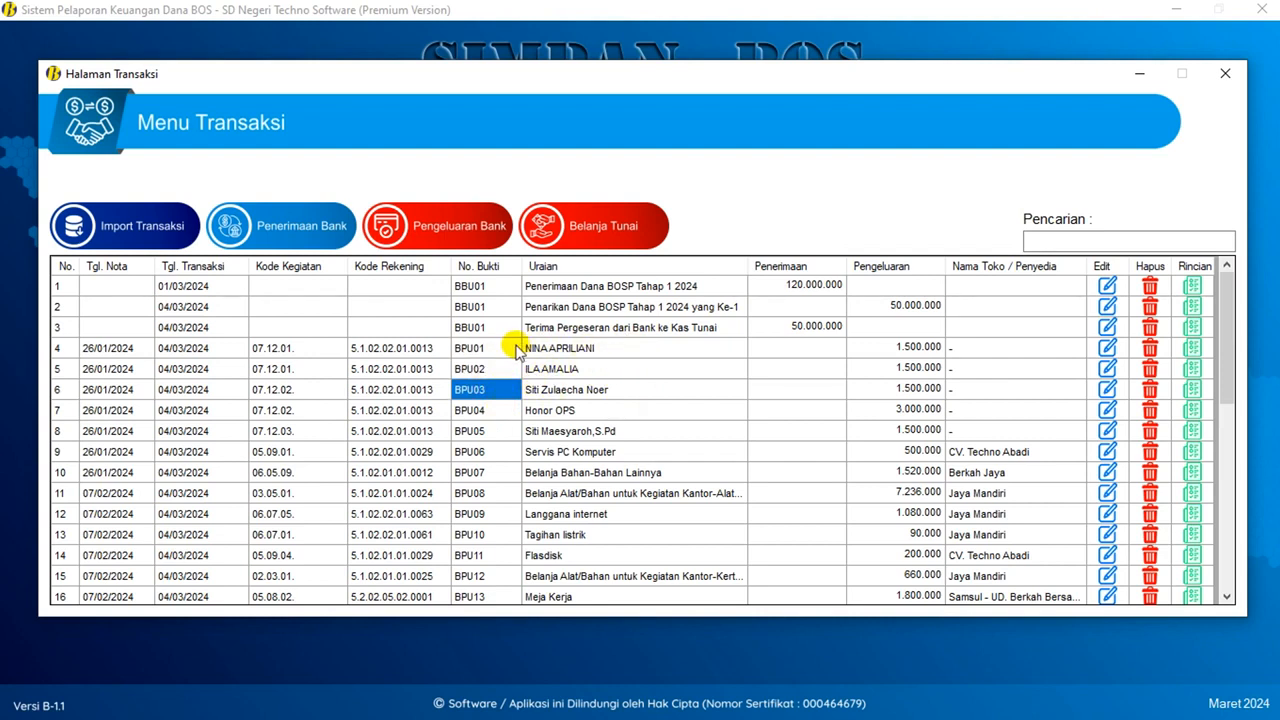
left_click(490, 347)
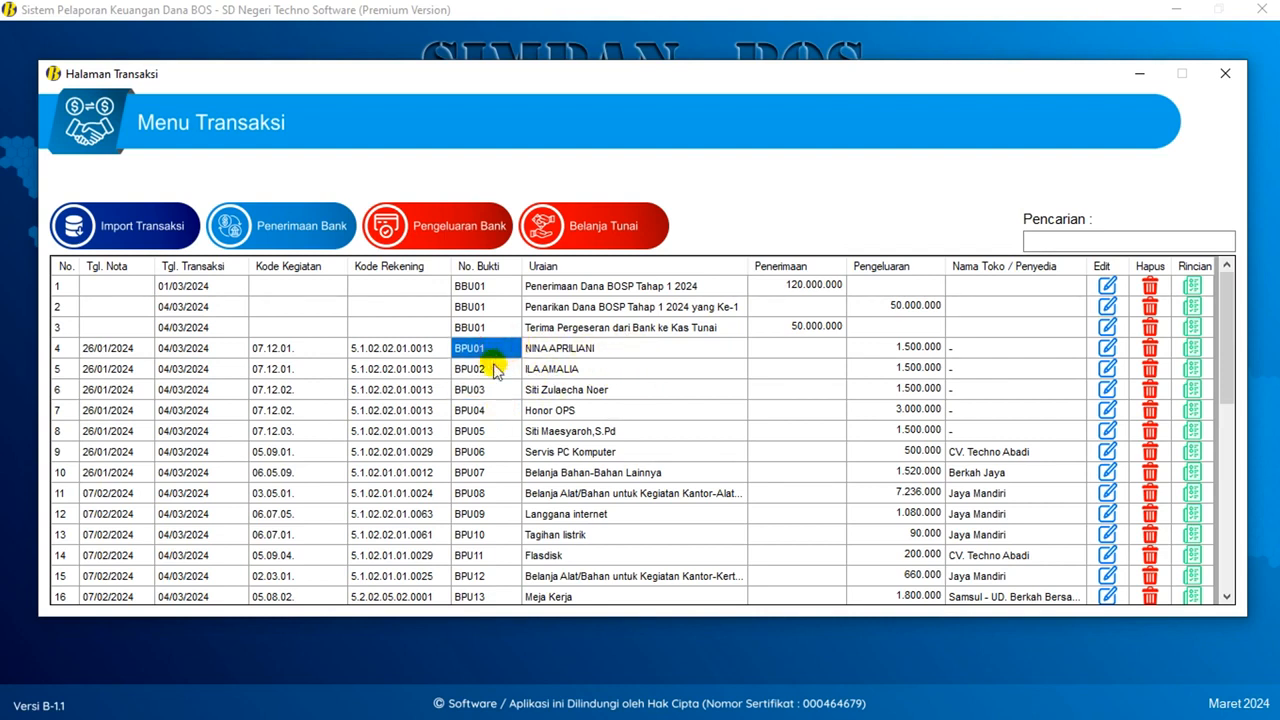
left_click(493, 370)
left_click(494, 390)
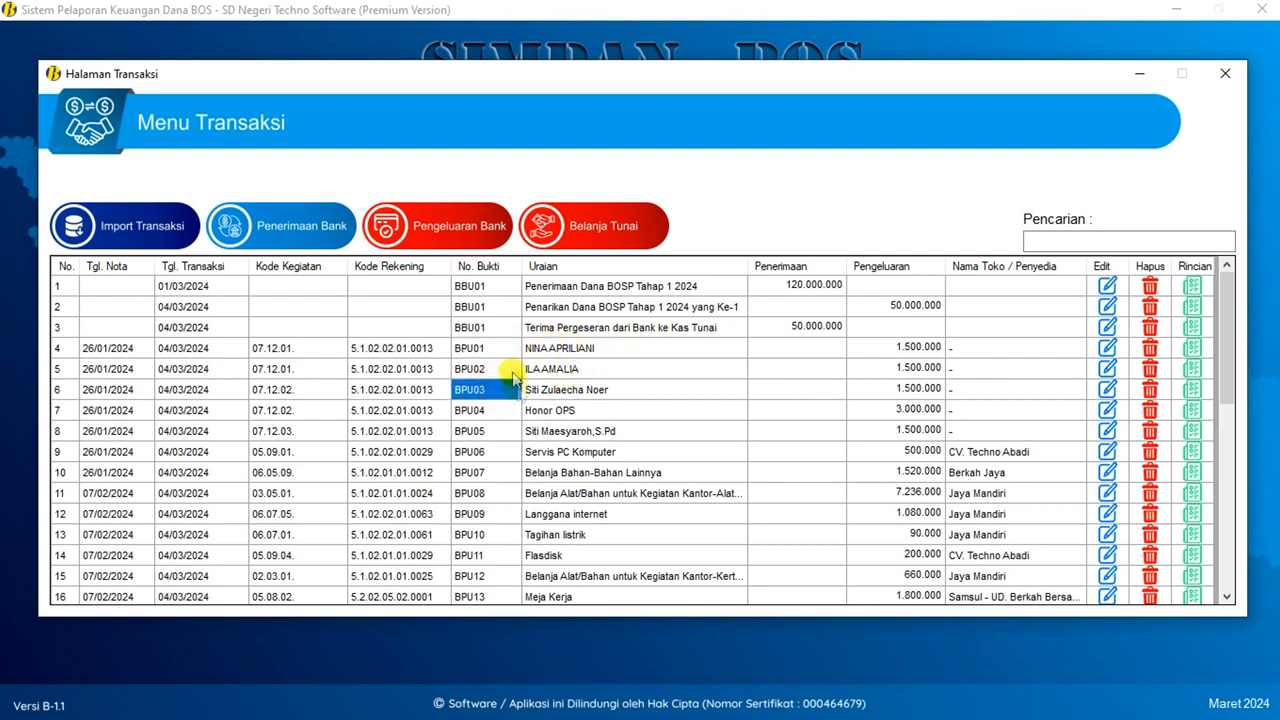
left_click(1225, 73)
- Print-preview the BPU01 Daftar Penerimaan Honor for Maret 2024 (1.500.000)
left_click(391, 540)
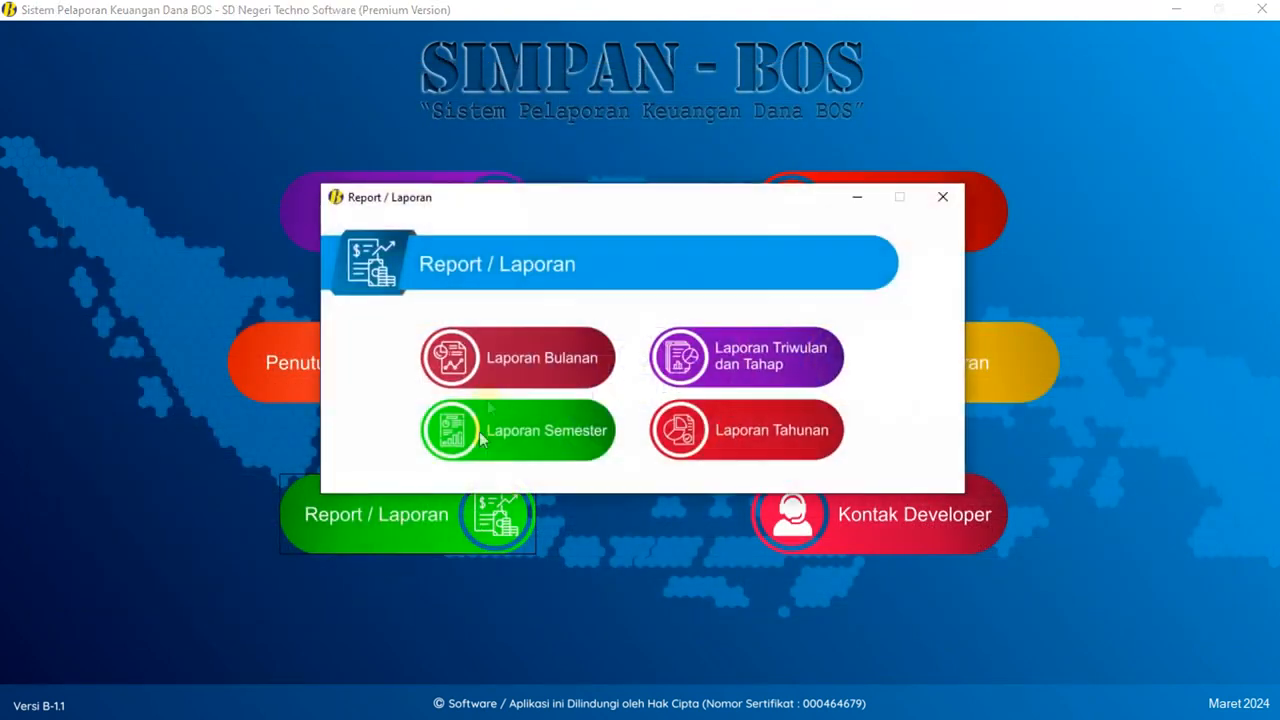
left_click(546, 366)
left_click(640, 650)
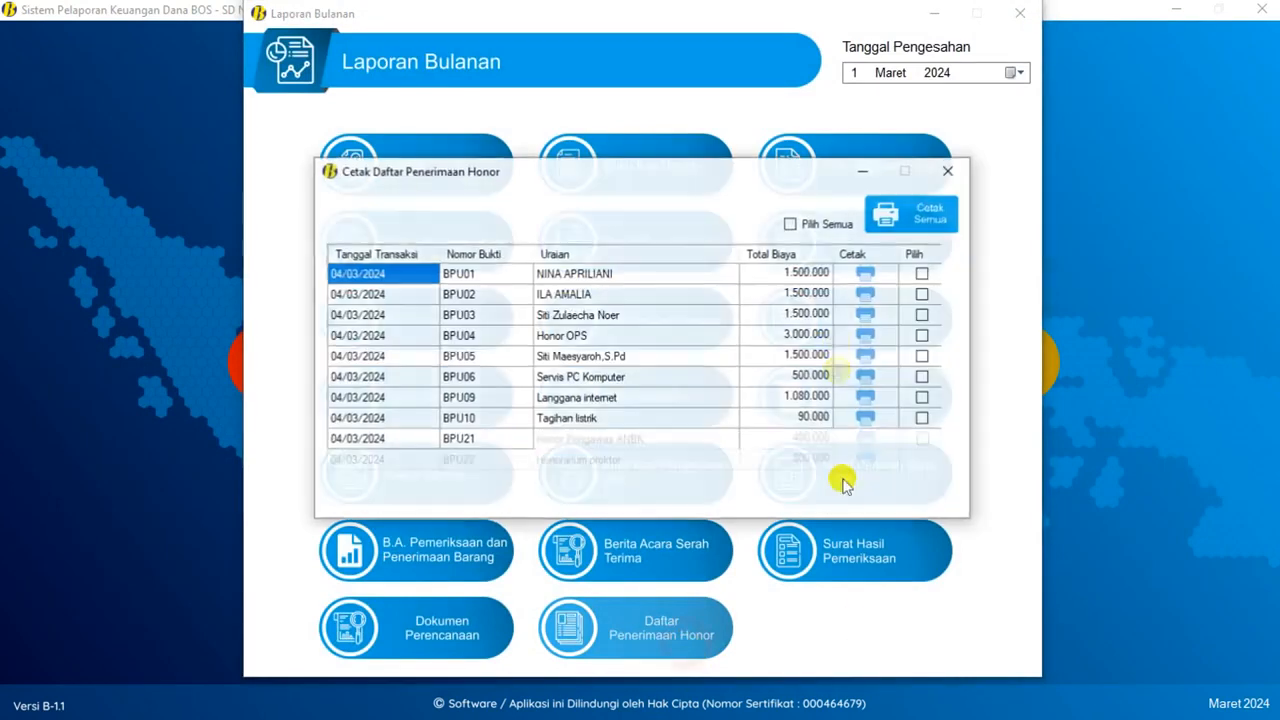
left_click(870, 276)
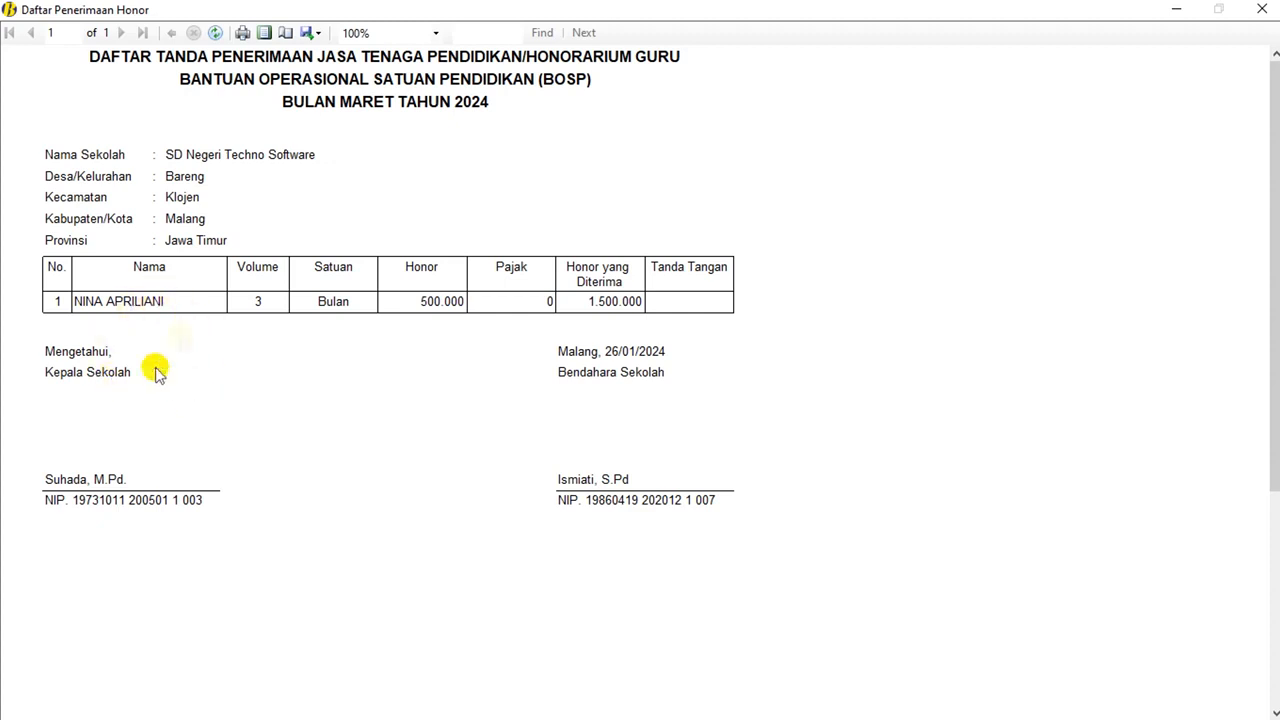
- Close the honor preview, honor list, Laporan Bulanan and Report/Laporan windows
left_click(1274, 8)
left_click(960, 165)
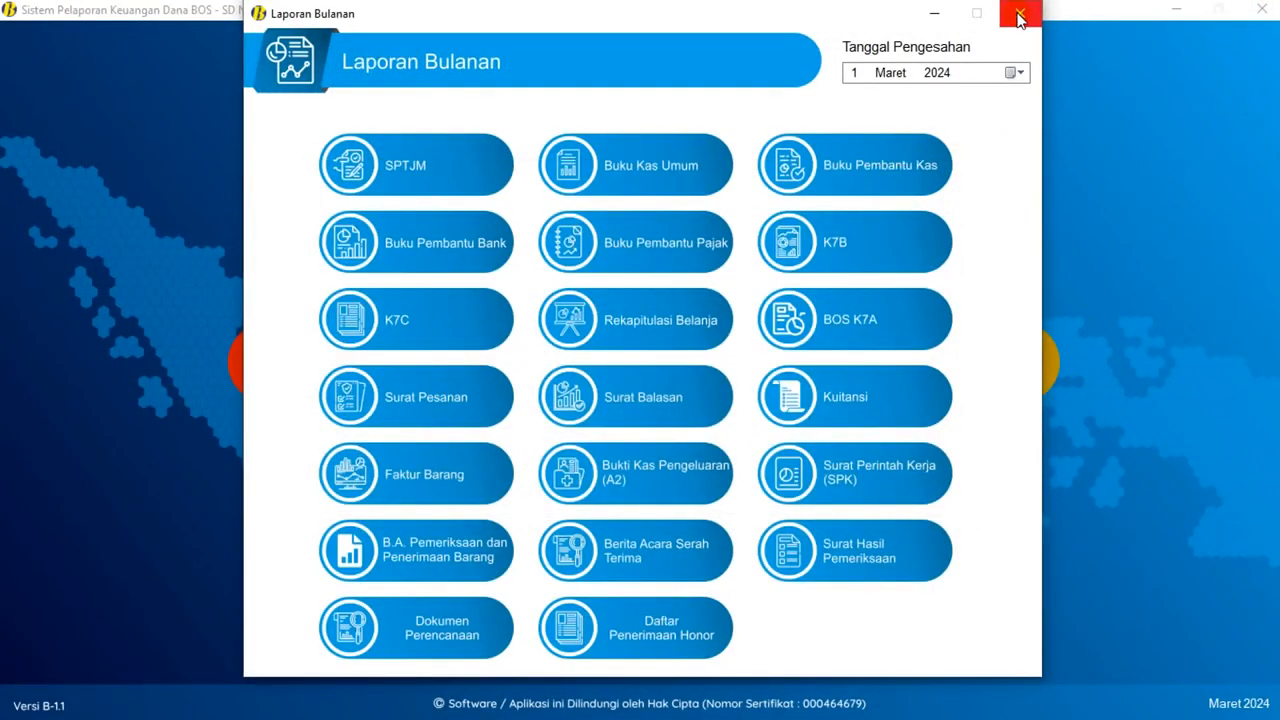
left_click(1019, 14)
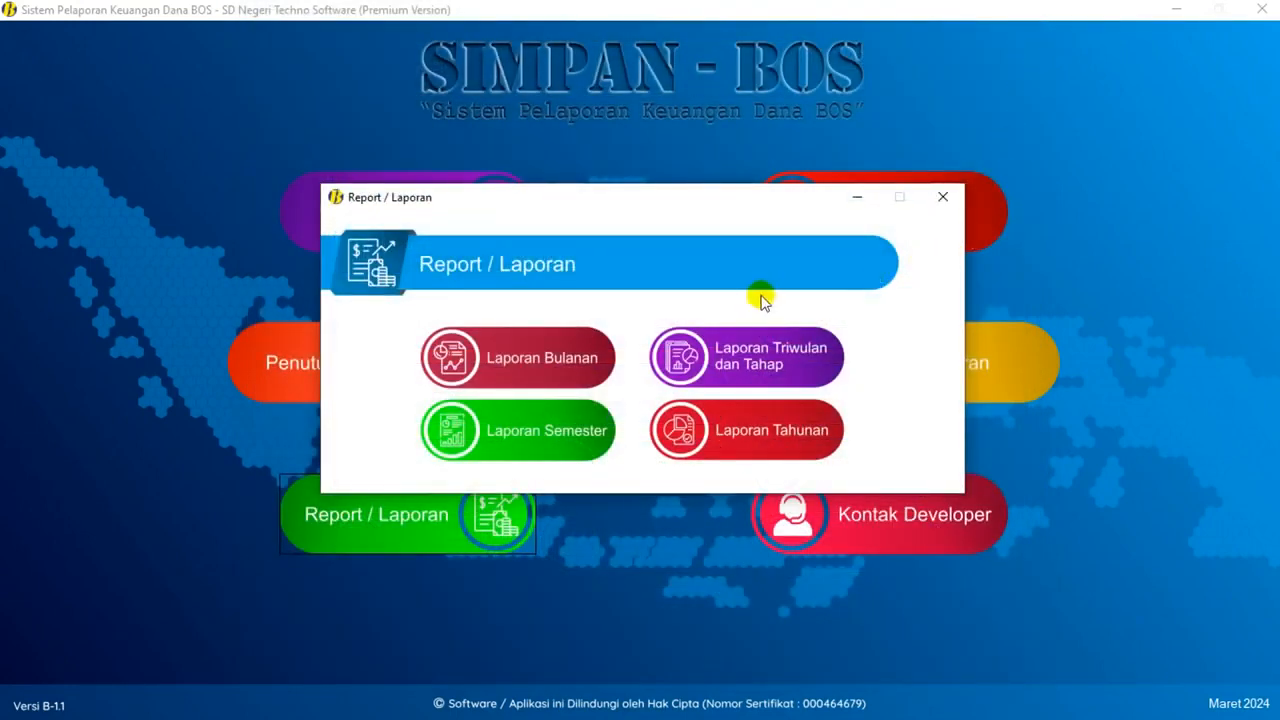
left_click(943, 197)
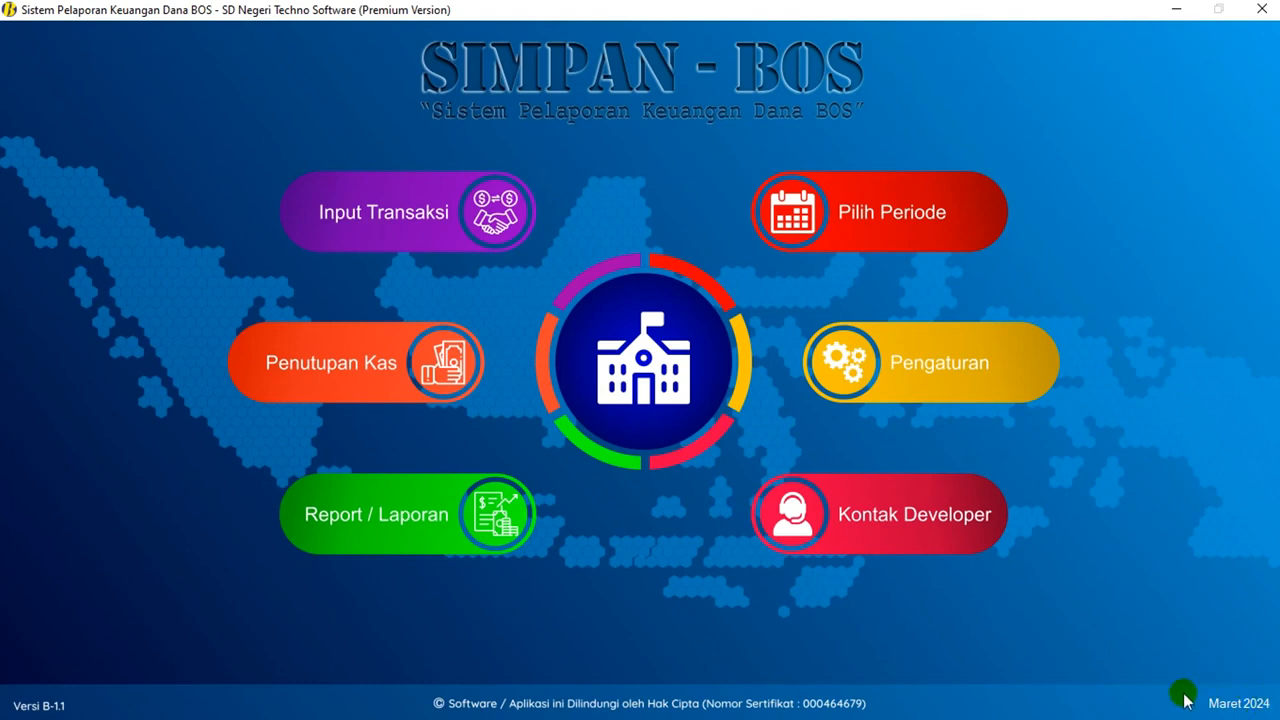
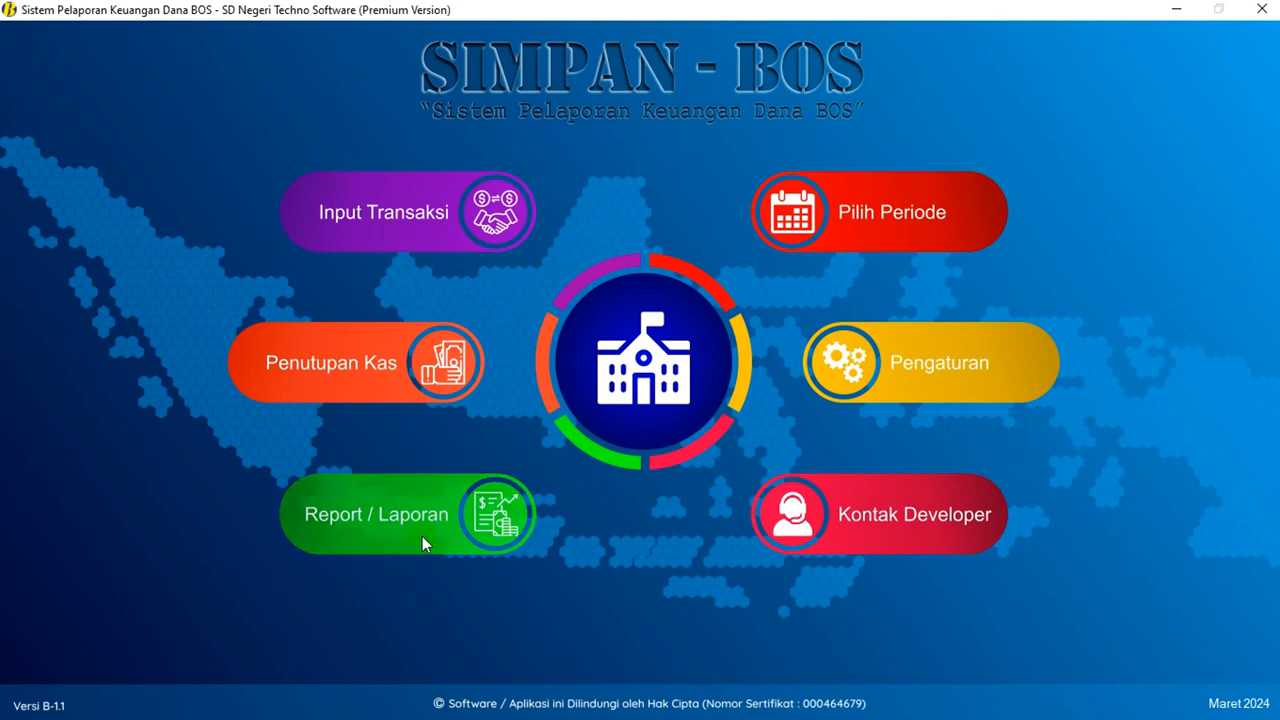
- Open the quarterly reports window and set the approval date to 30 Maret 2024
left_click(490, 537)
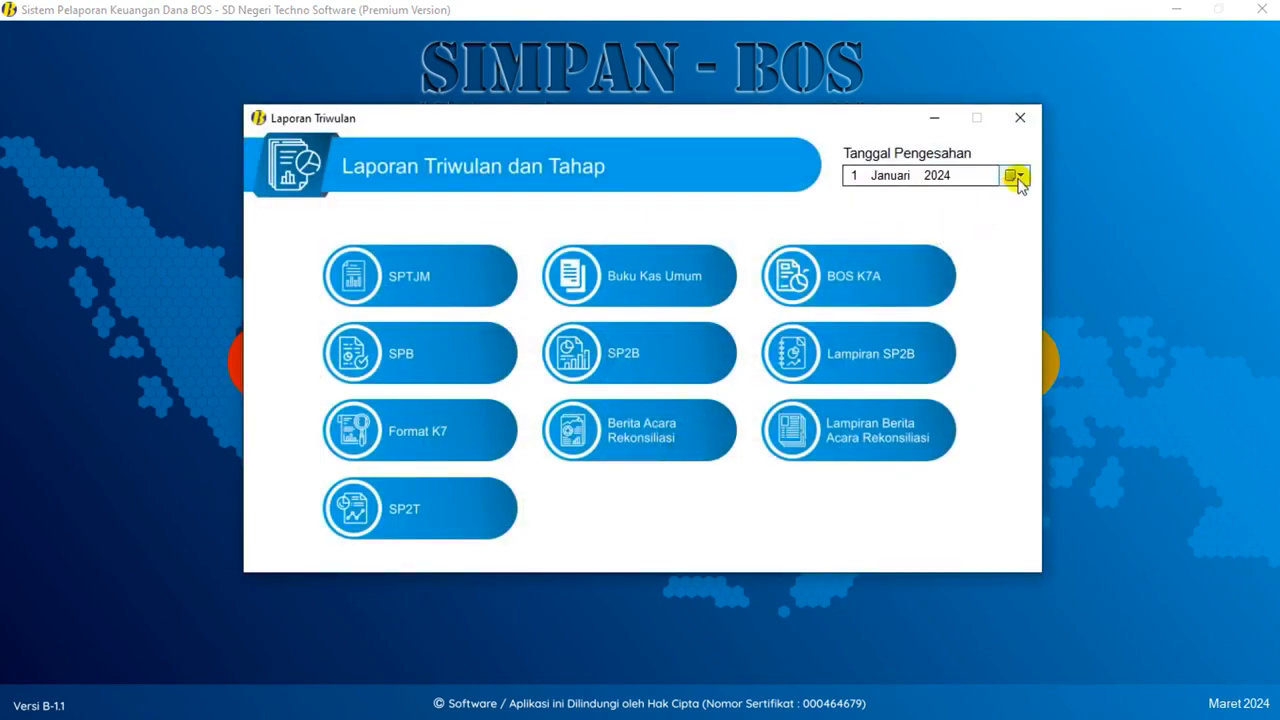
left_click(1014, 176)
left_click(931, 200)
left_click(974, 231)
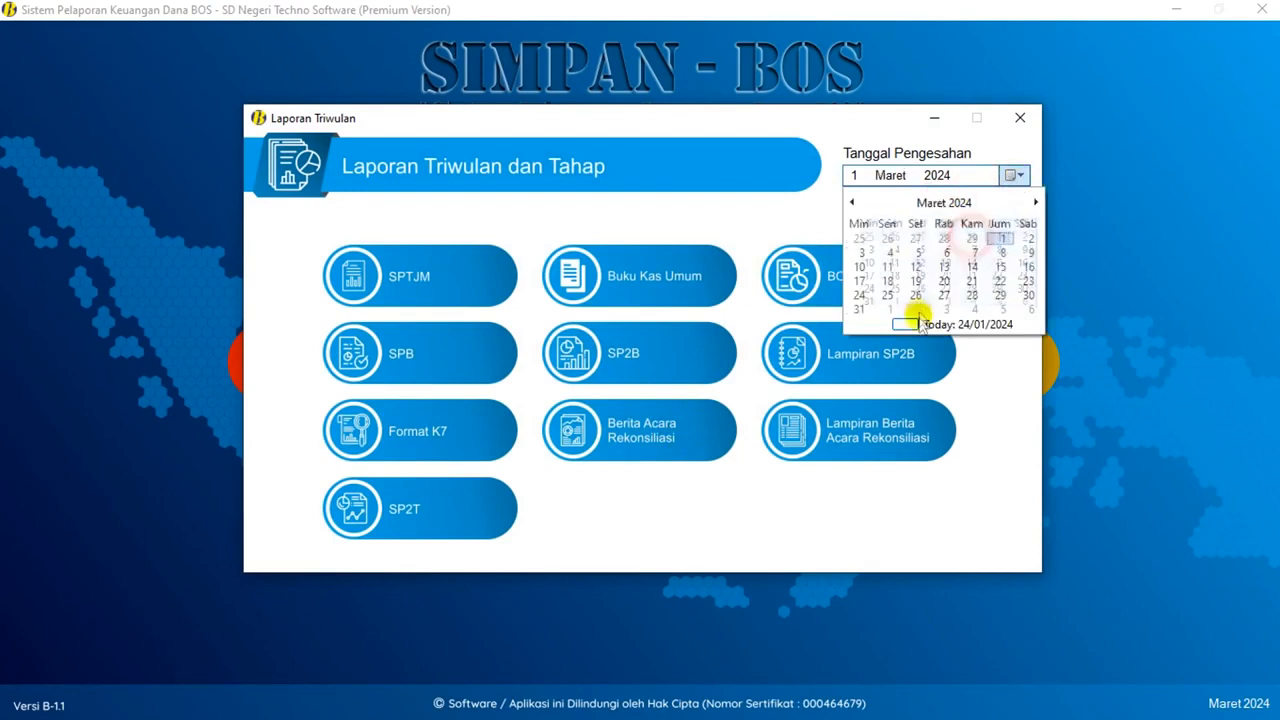
left_click(1027, 294)
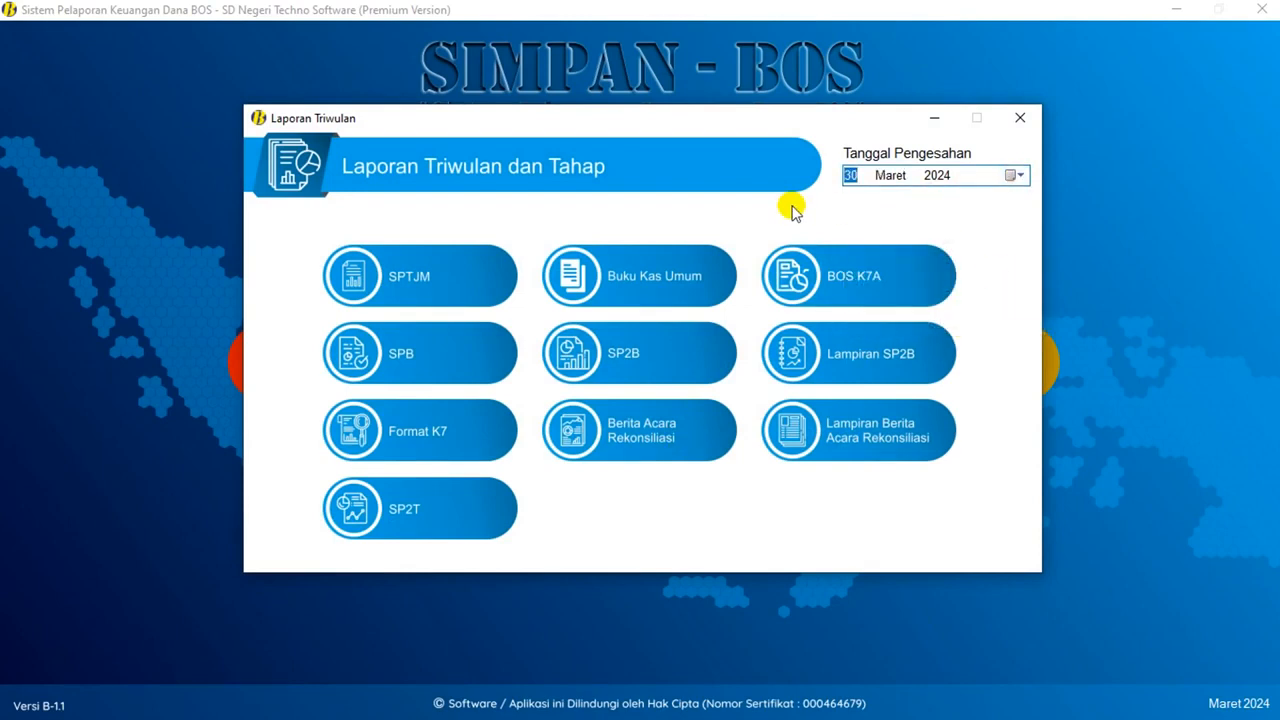
- Preview and close the Triwulan 1 SPTJM and BOS K7A reports
left_click(443, 289)
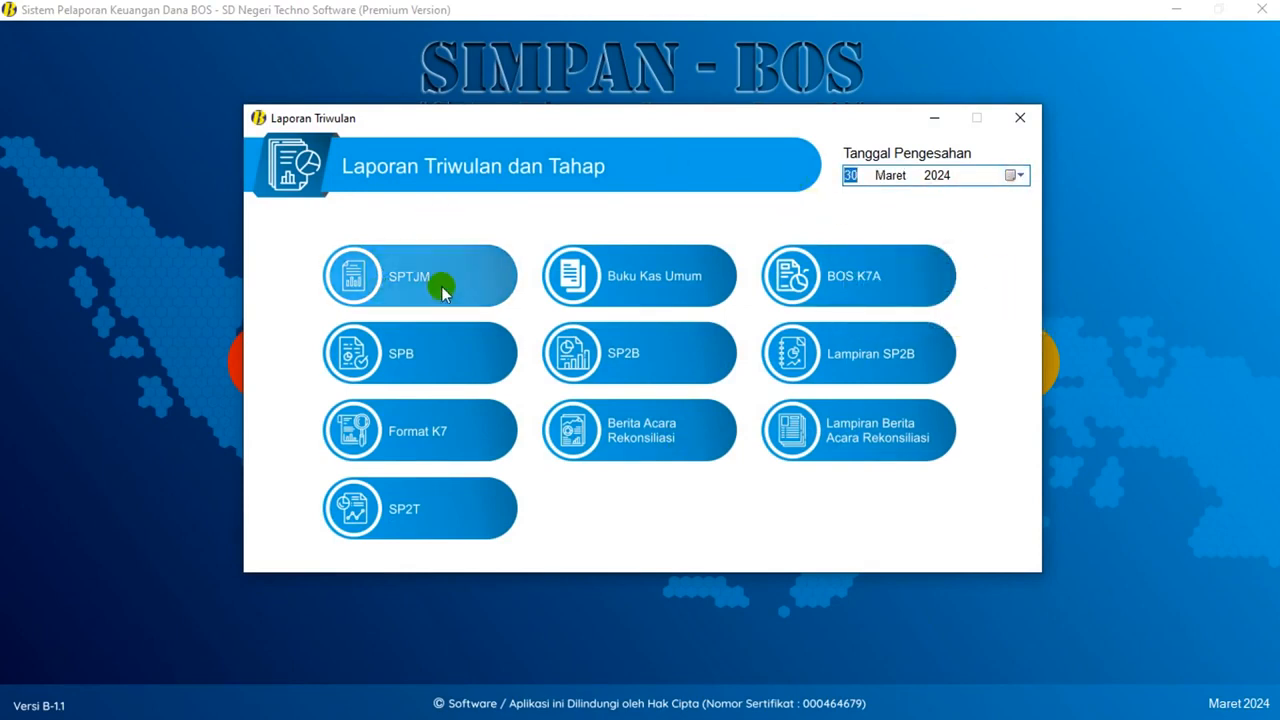
left_click(450, 246)
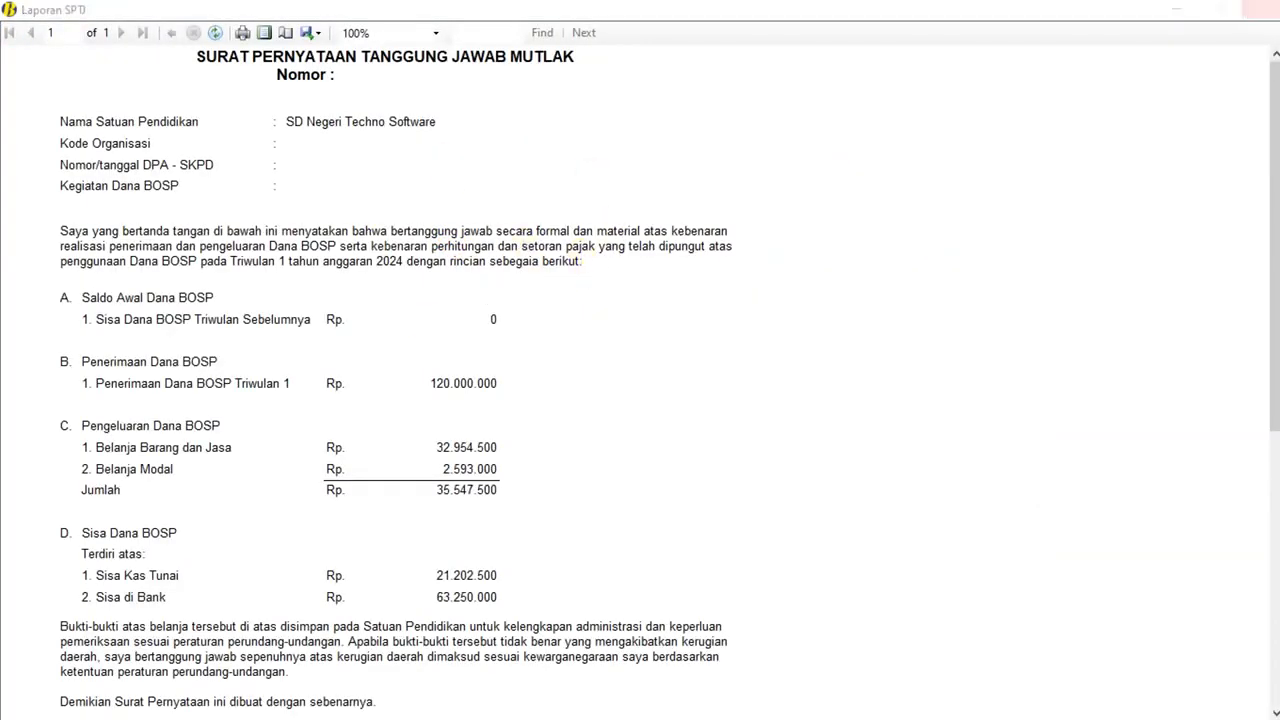
left_click(1260, 9)
left_click(625, 295)
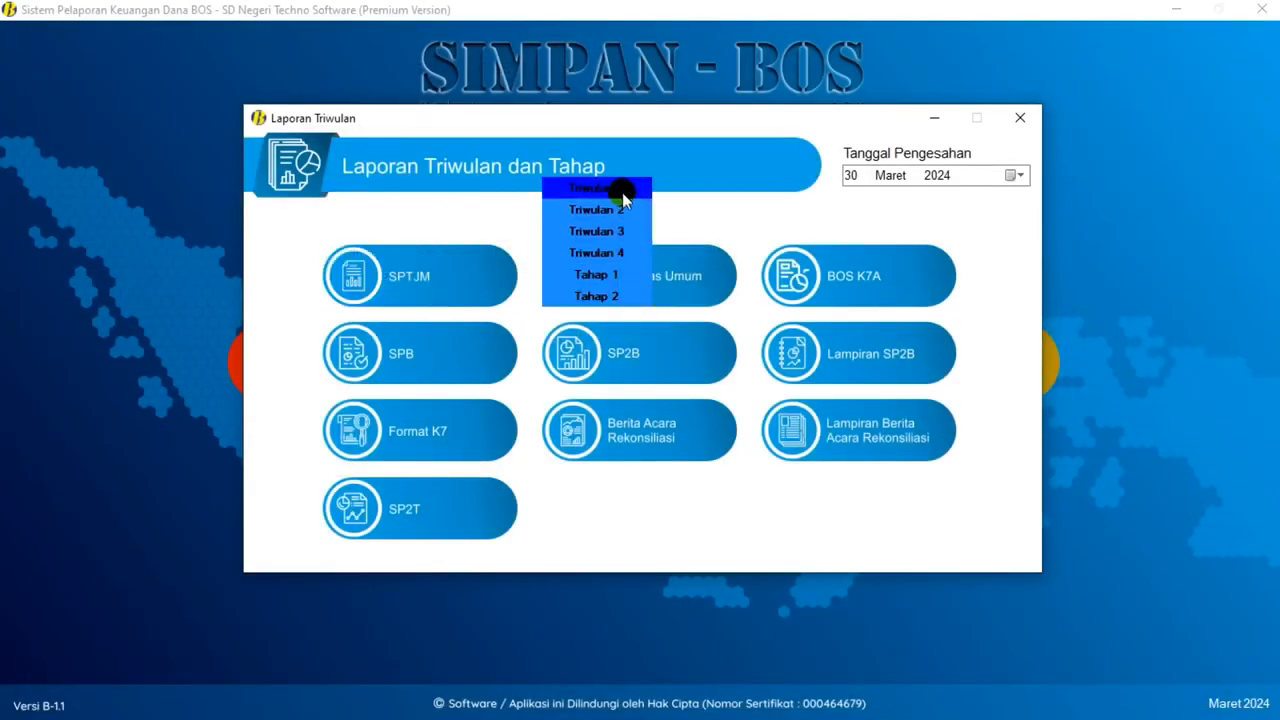
left_click(890, 285)
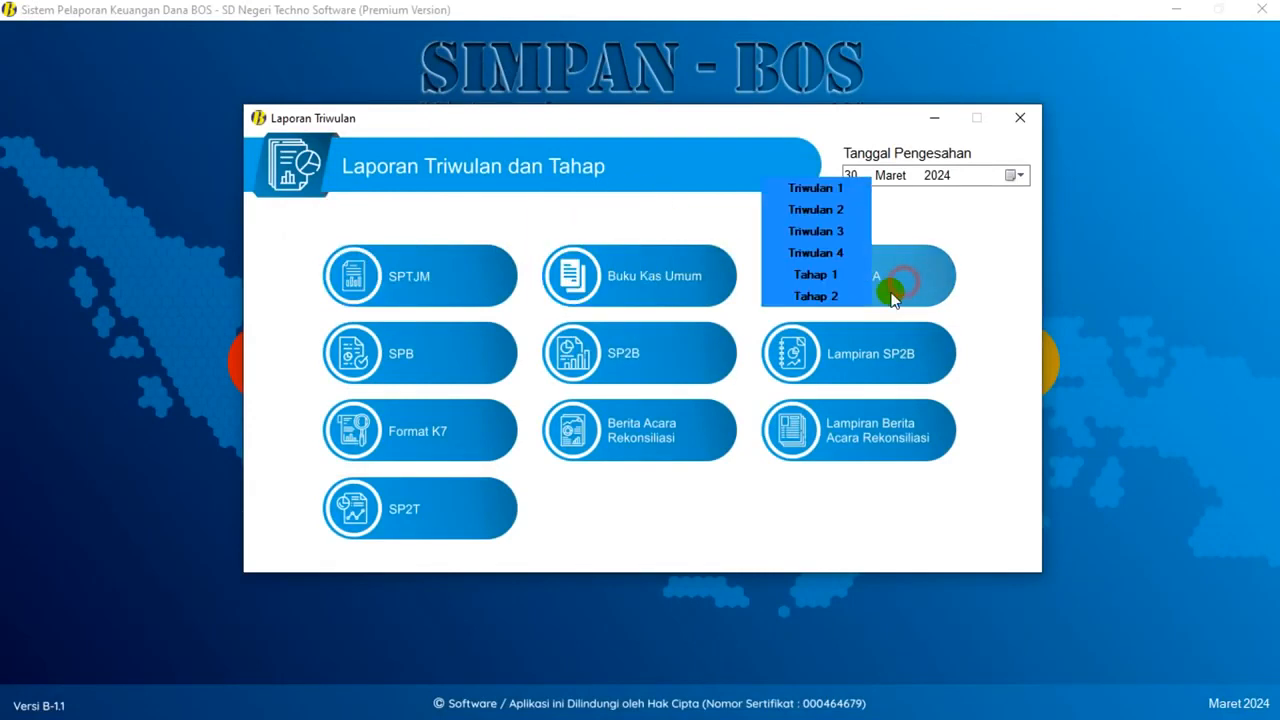
left_click(843, 189)
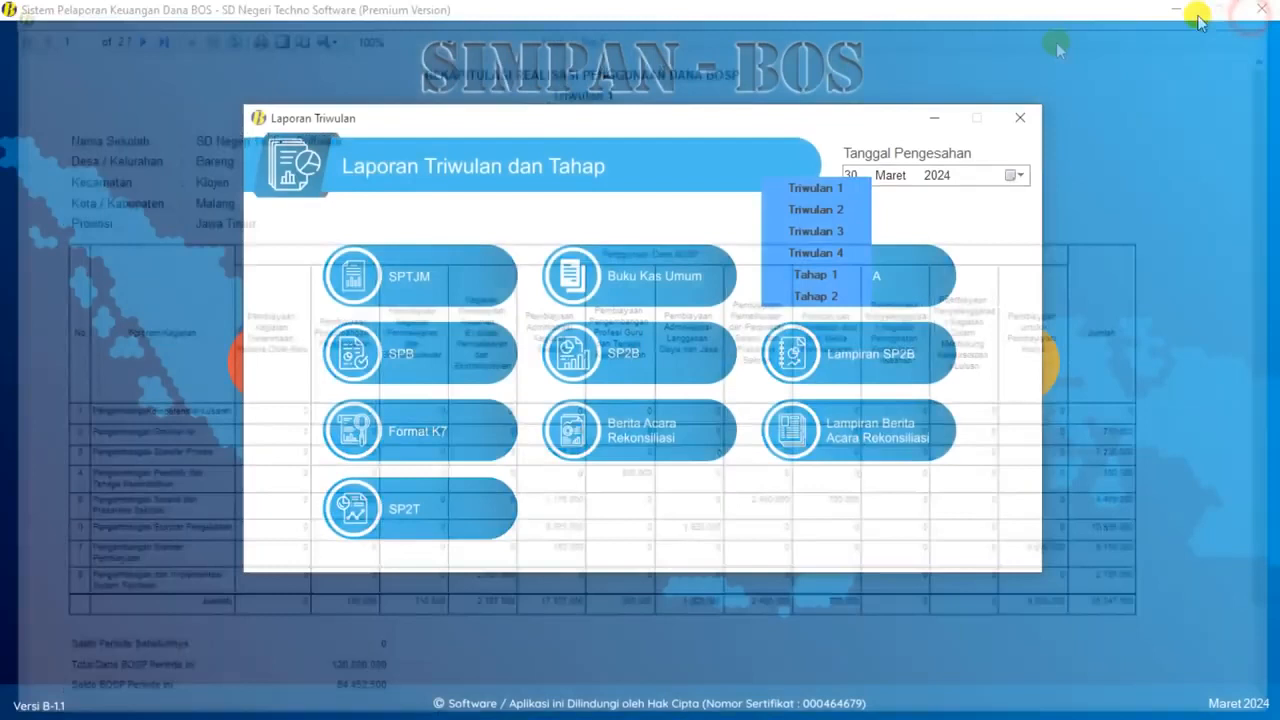
left_click(1262, 9)
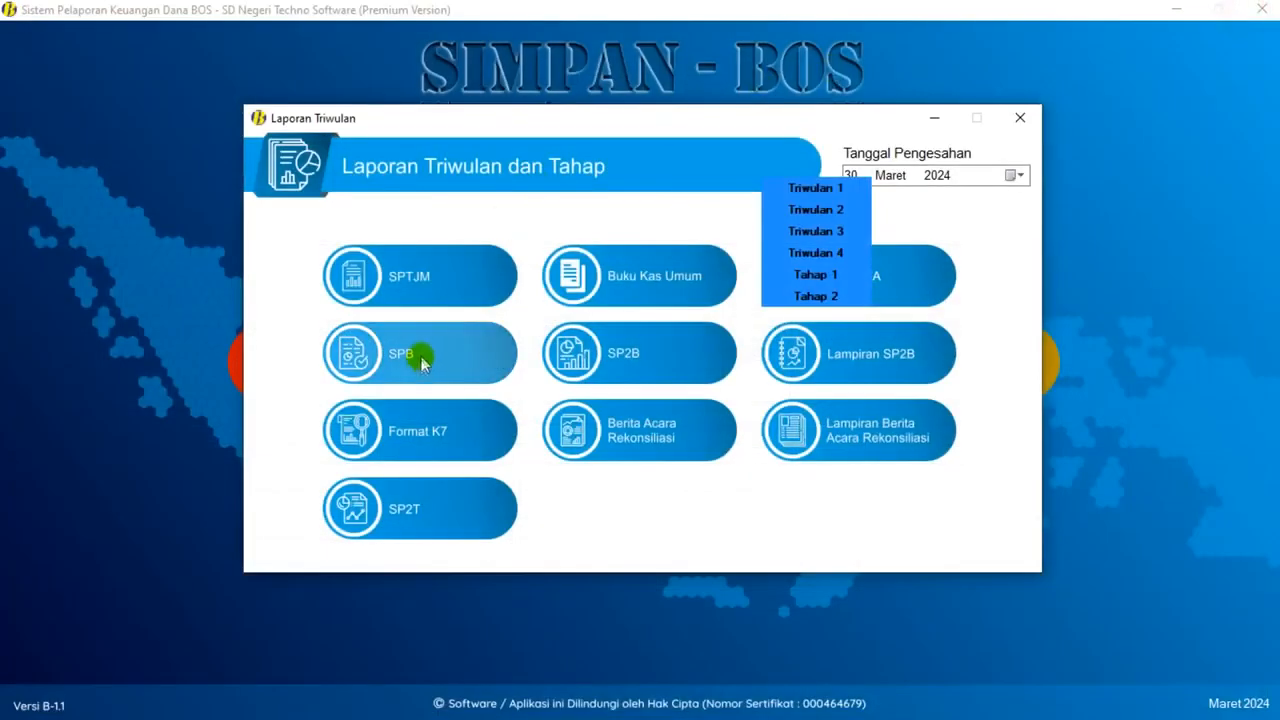
- Preview and close the Triwulan 1 SPB and SP2B reports
left_click(428, 360)
left_click(460, 262)
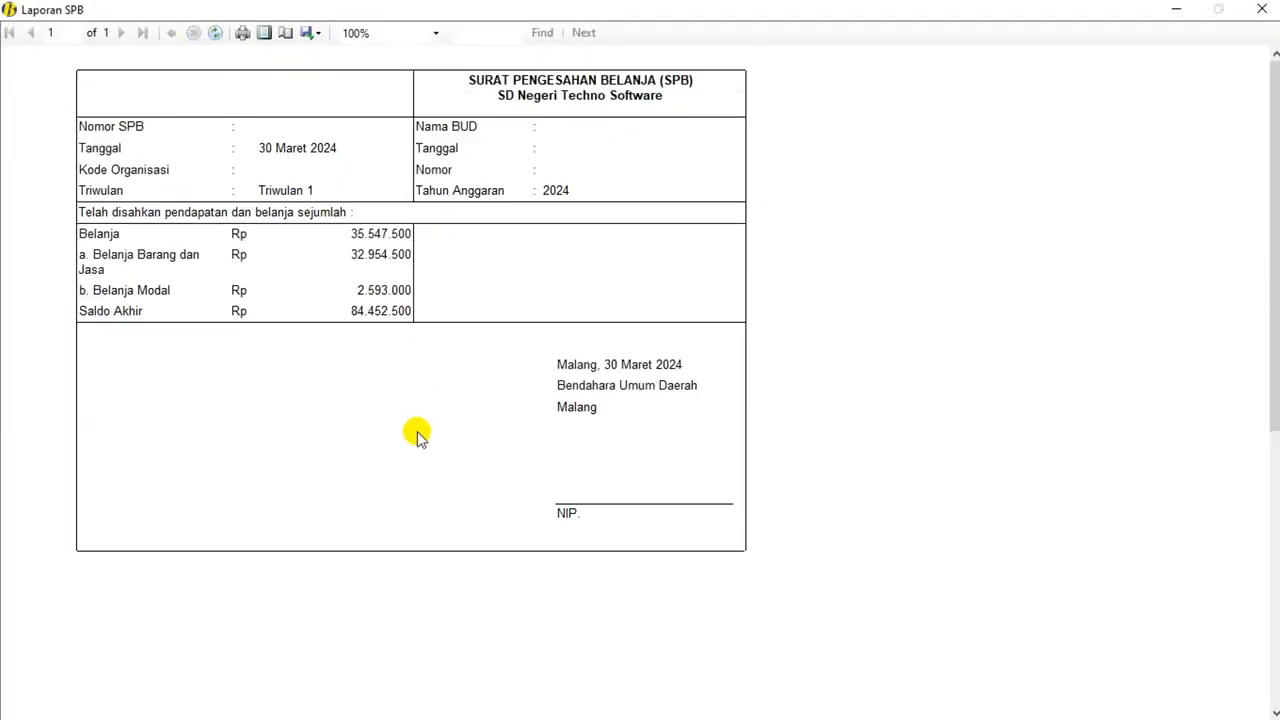
left_click(1262, 9)
left_click(657, 337)
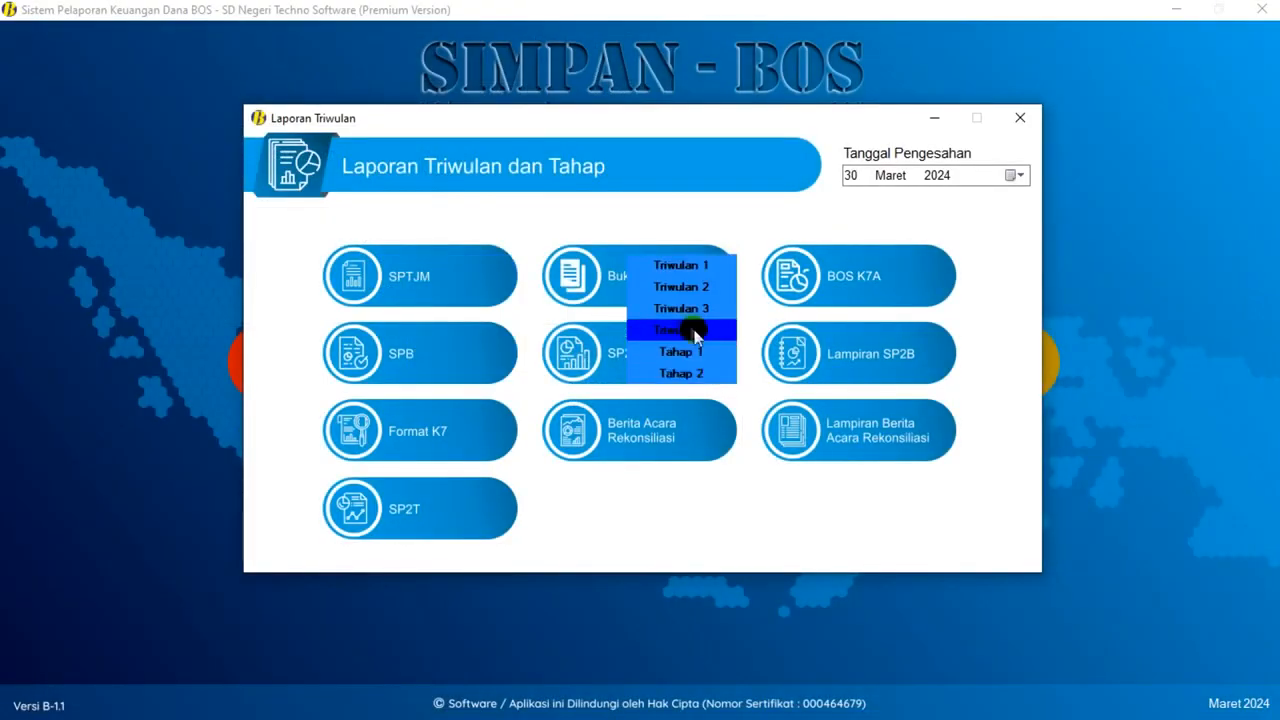
left_click(692, 264)
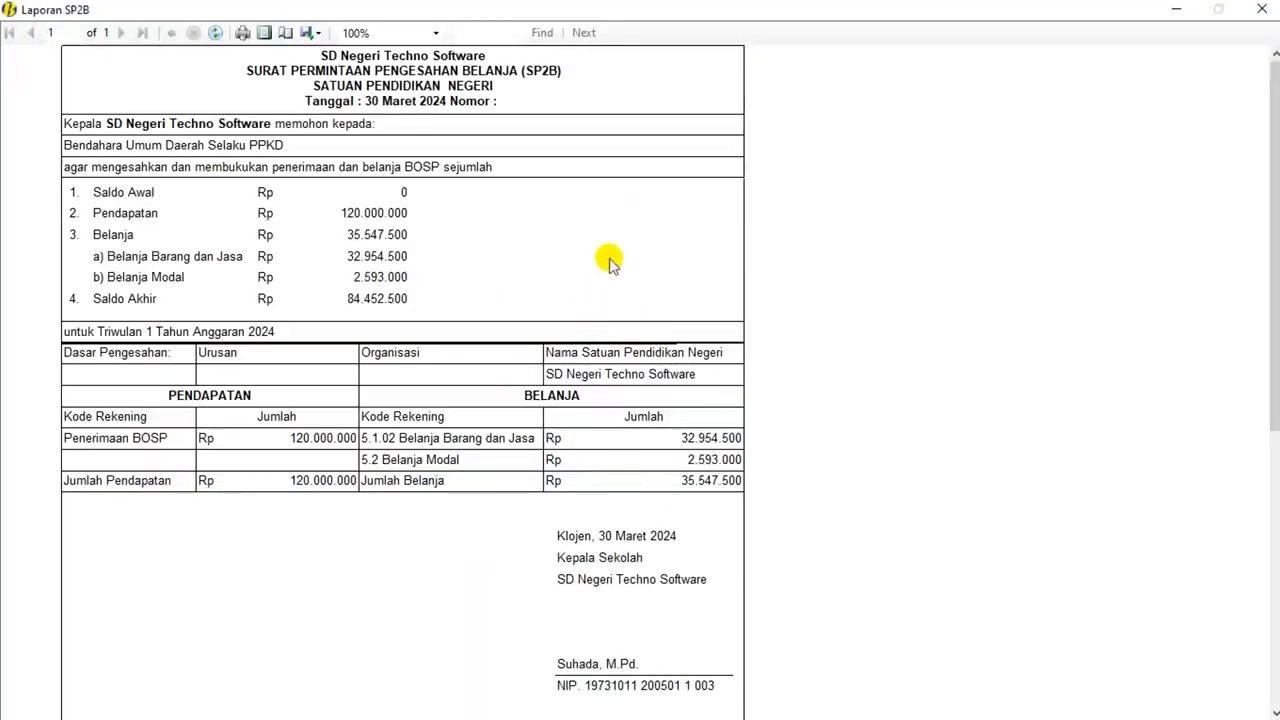
scroll(610, 258, "down", 2)
scroll(610, 258, "up", 2)
left_click(1262, 9)
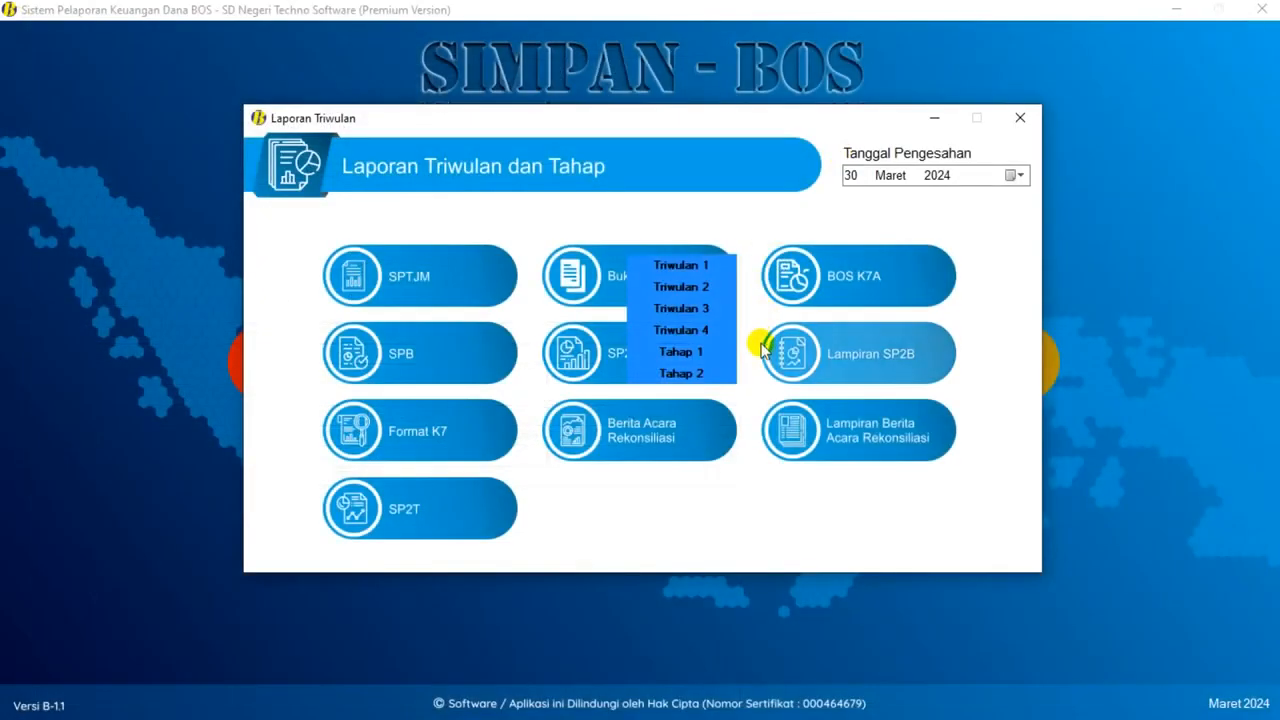
- Preview and close the Triwulan 1 SP2T report
left_click(903, 362)
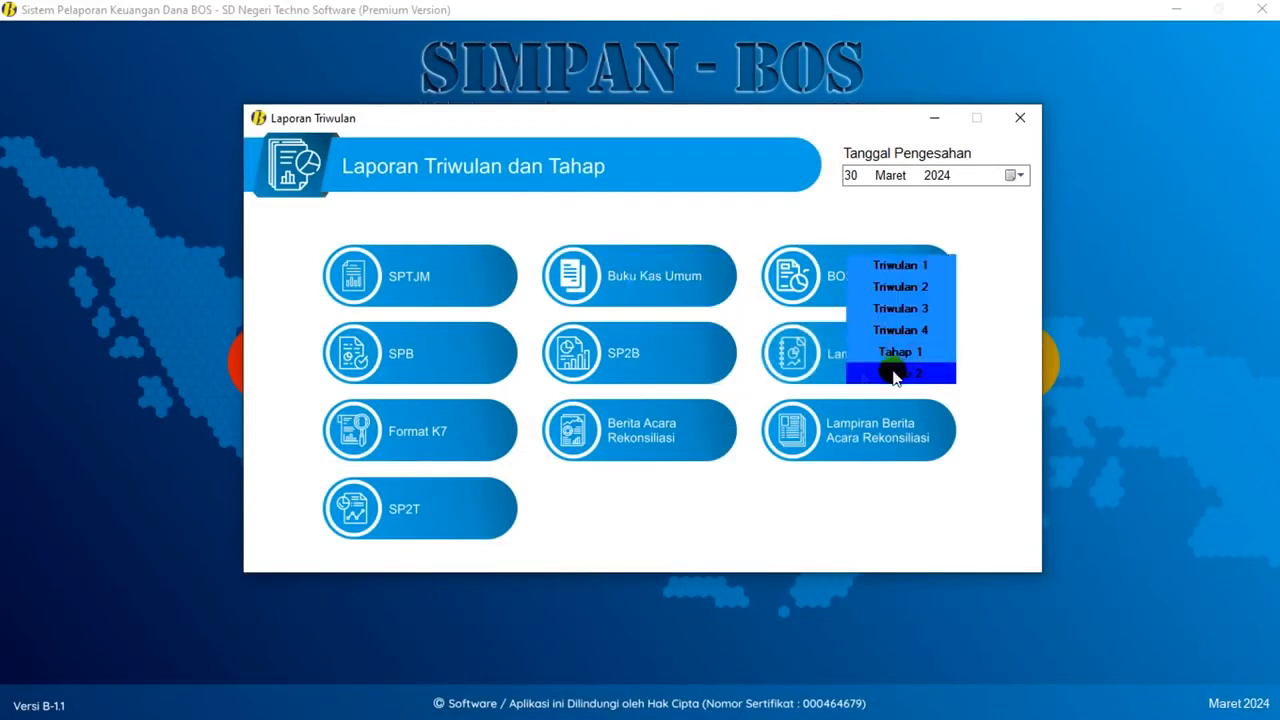
left_click(484, 432)
left_click(634, 444)
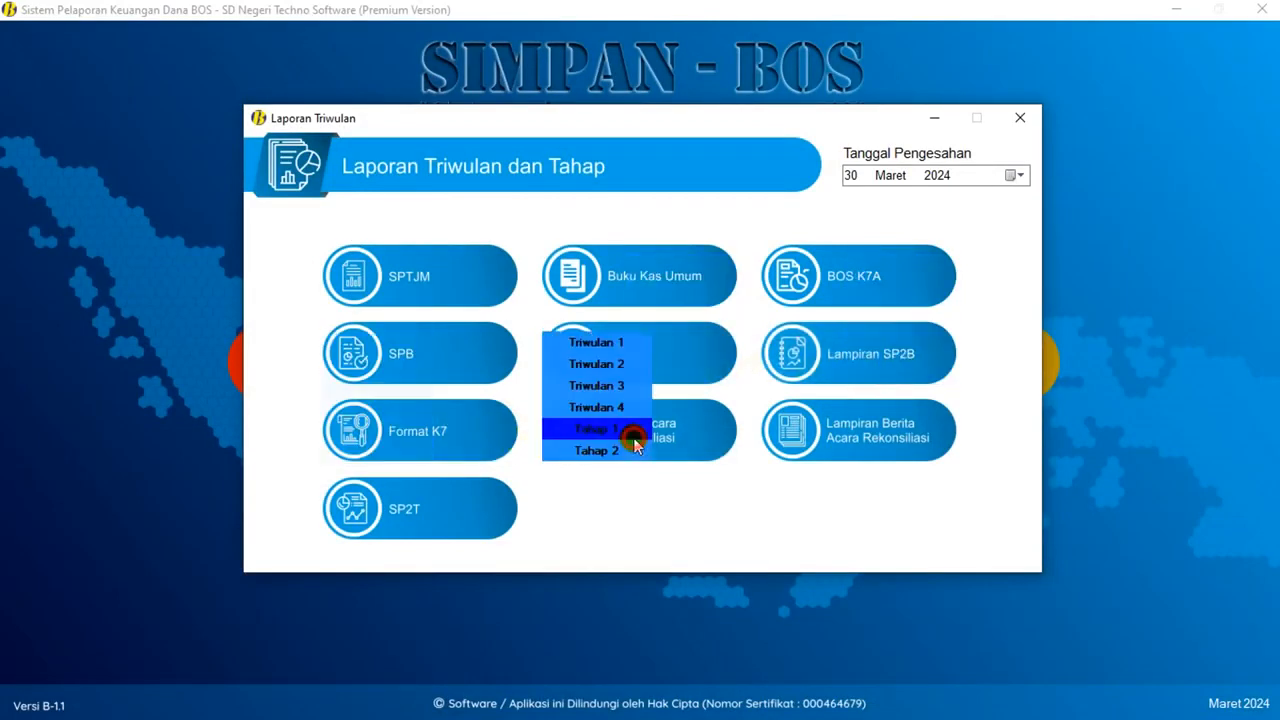
left_click(852, 444)
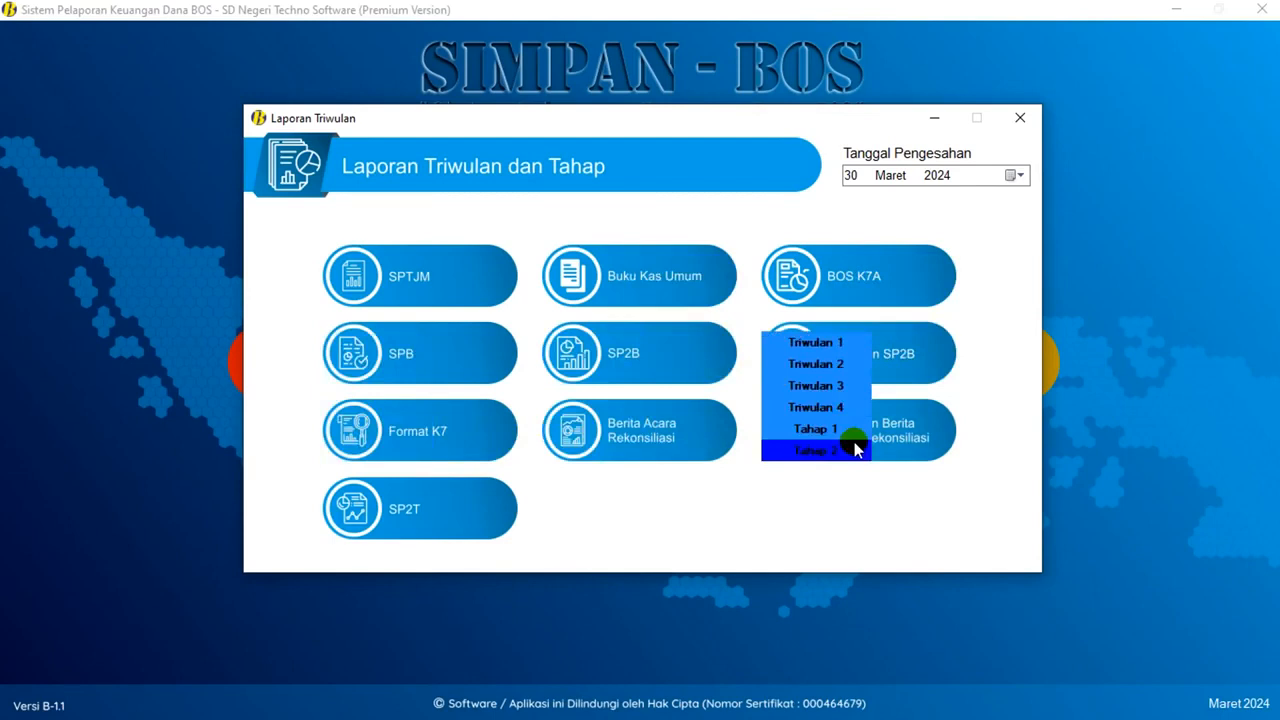
left_click(428, 507)
left_click(574, 520)
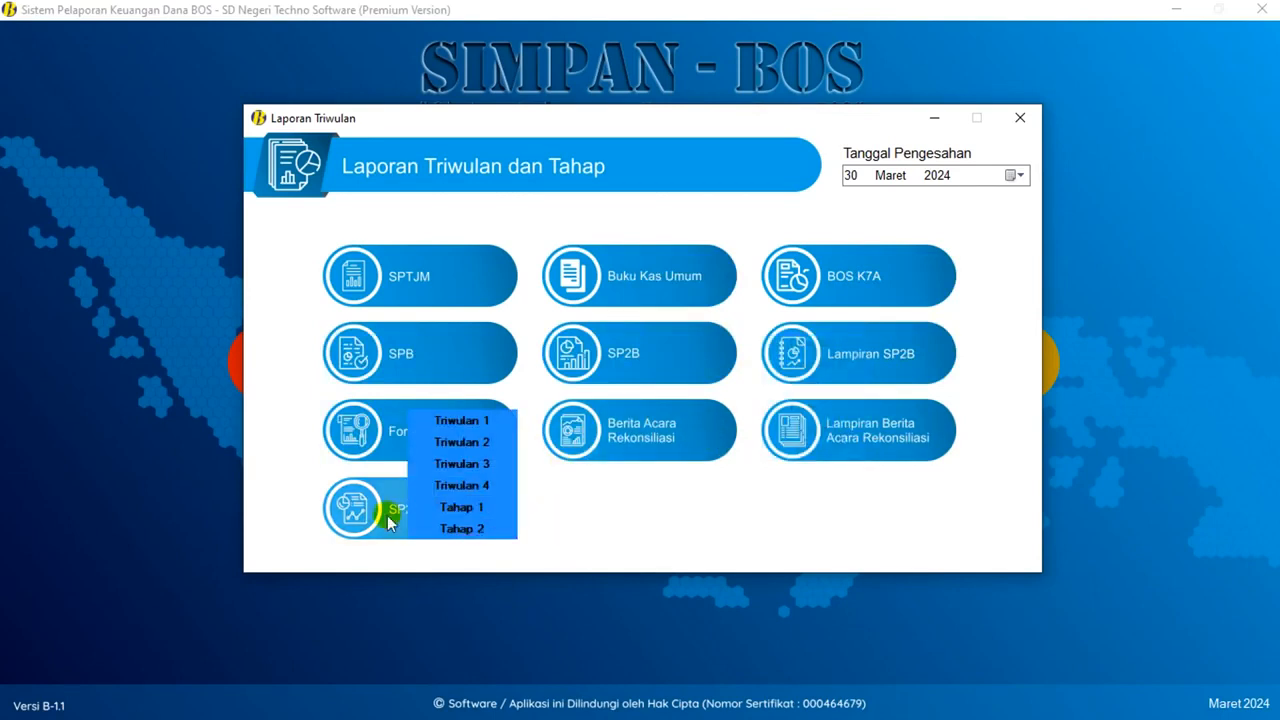
left_click(458, 421)
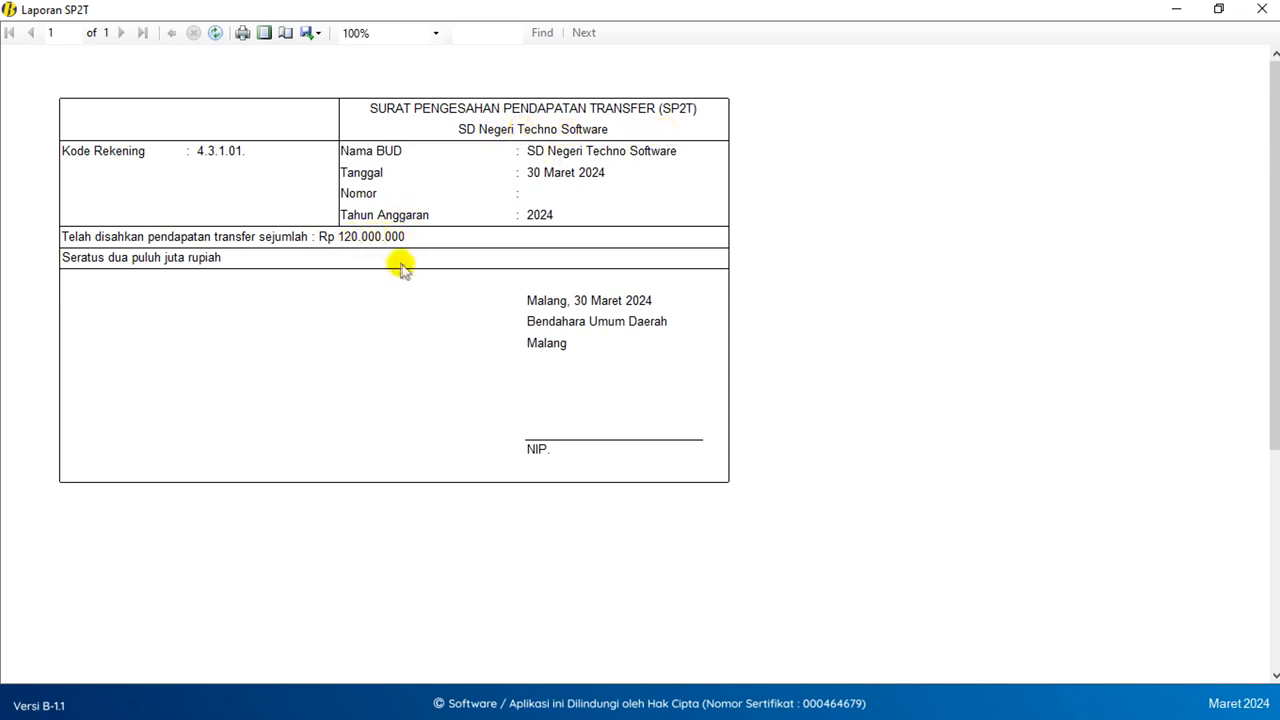
left_click(1260, 10)
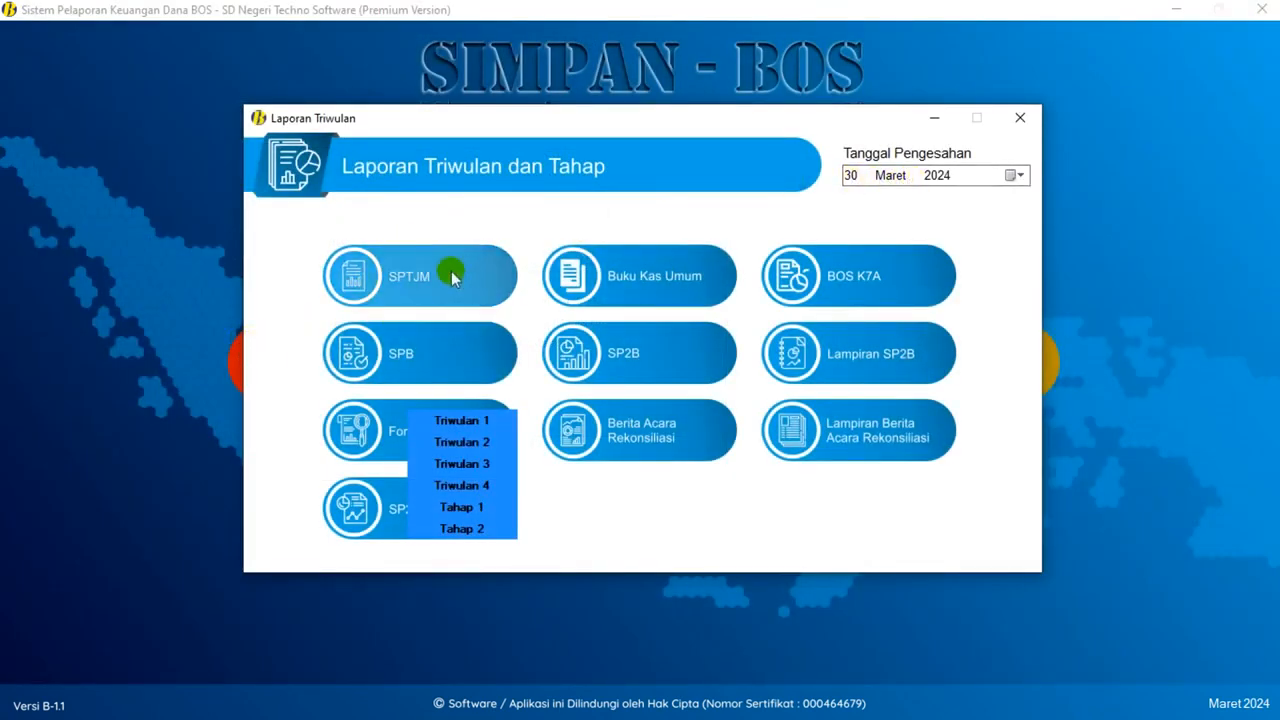
- Change the approval date to 29 Juni 2024
left_click(1012, 177)
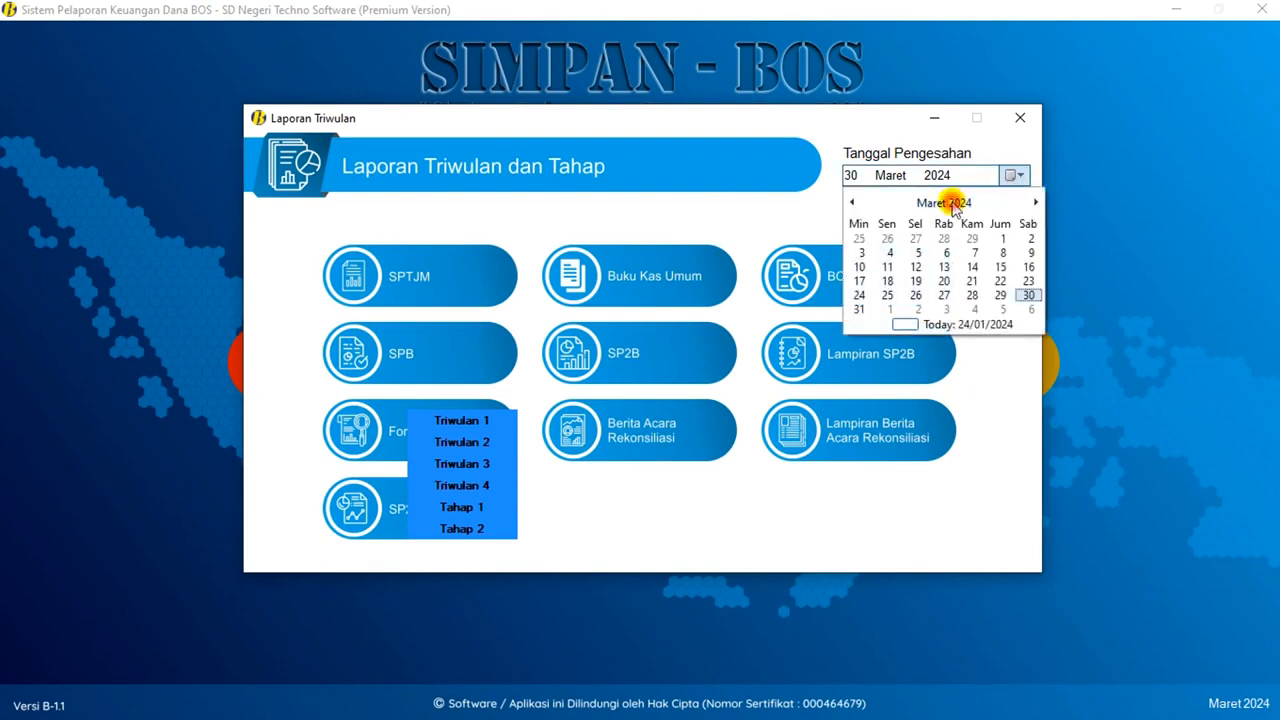
left_click(963, 202)
left_click(920, 267)
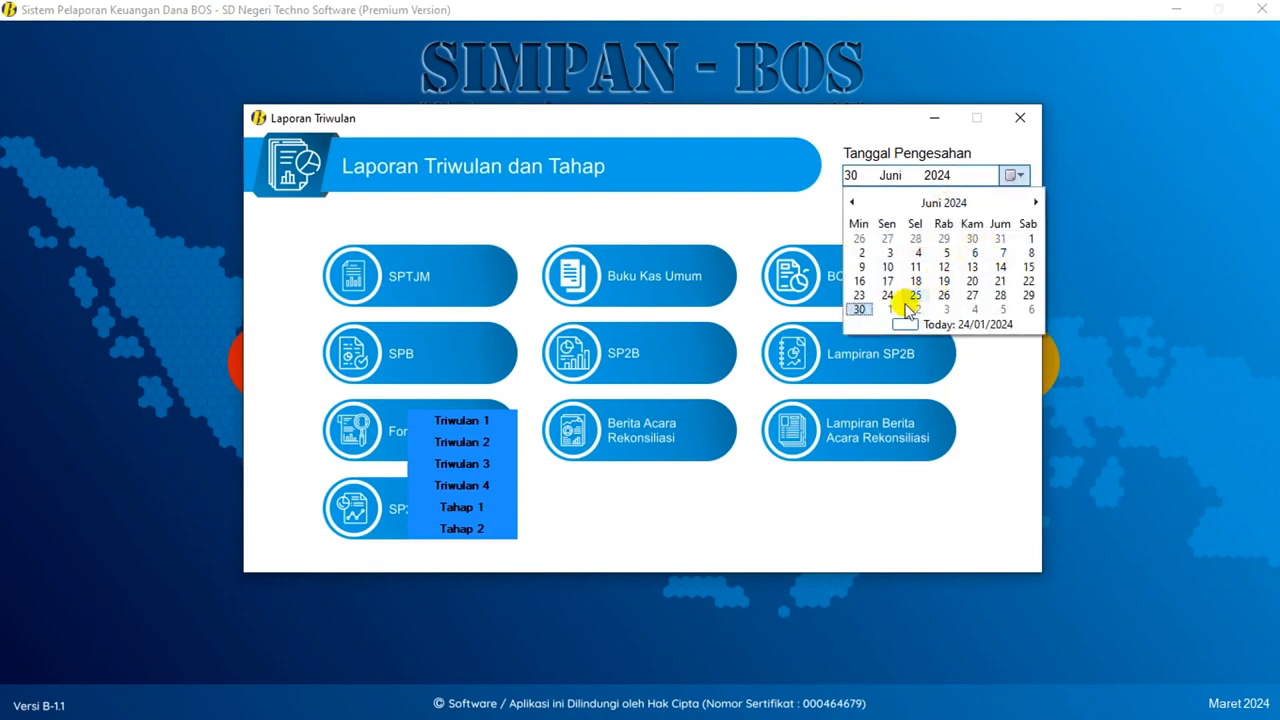
left_click(1029, 295)
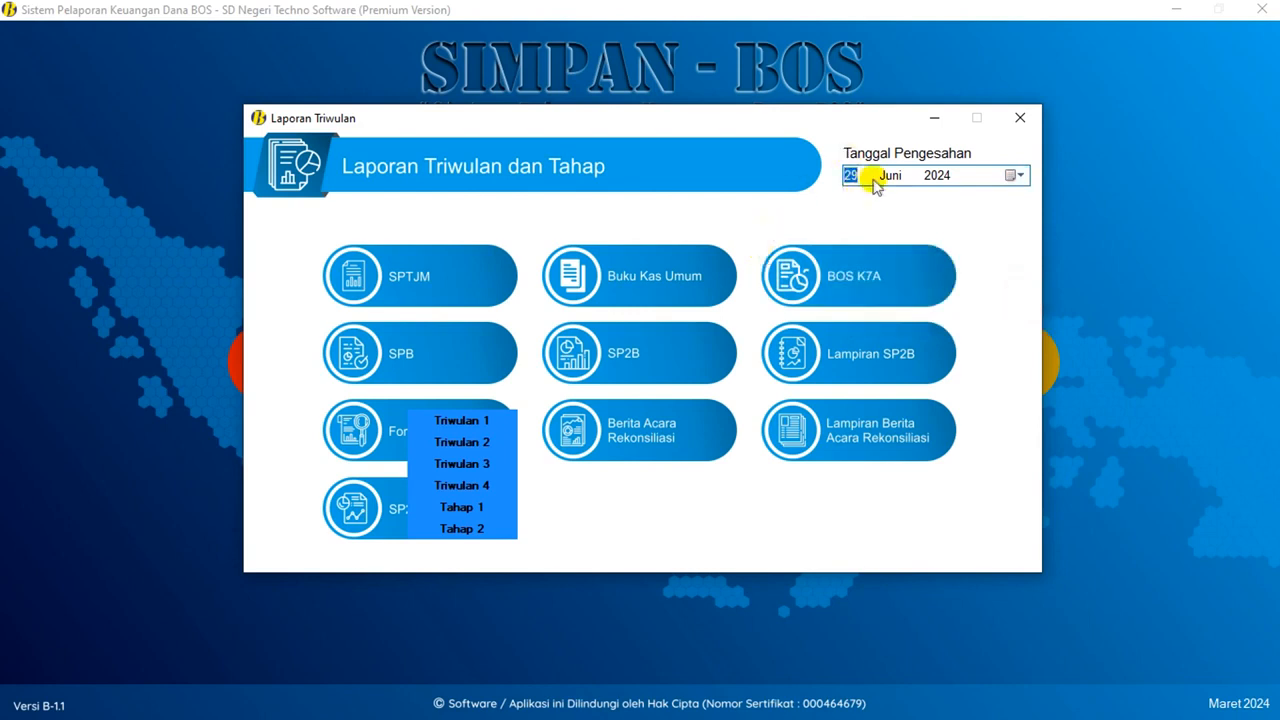
- Preview and close the Tahap 1 SPTJM report and general cash book
left_click(434, 273)
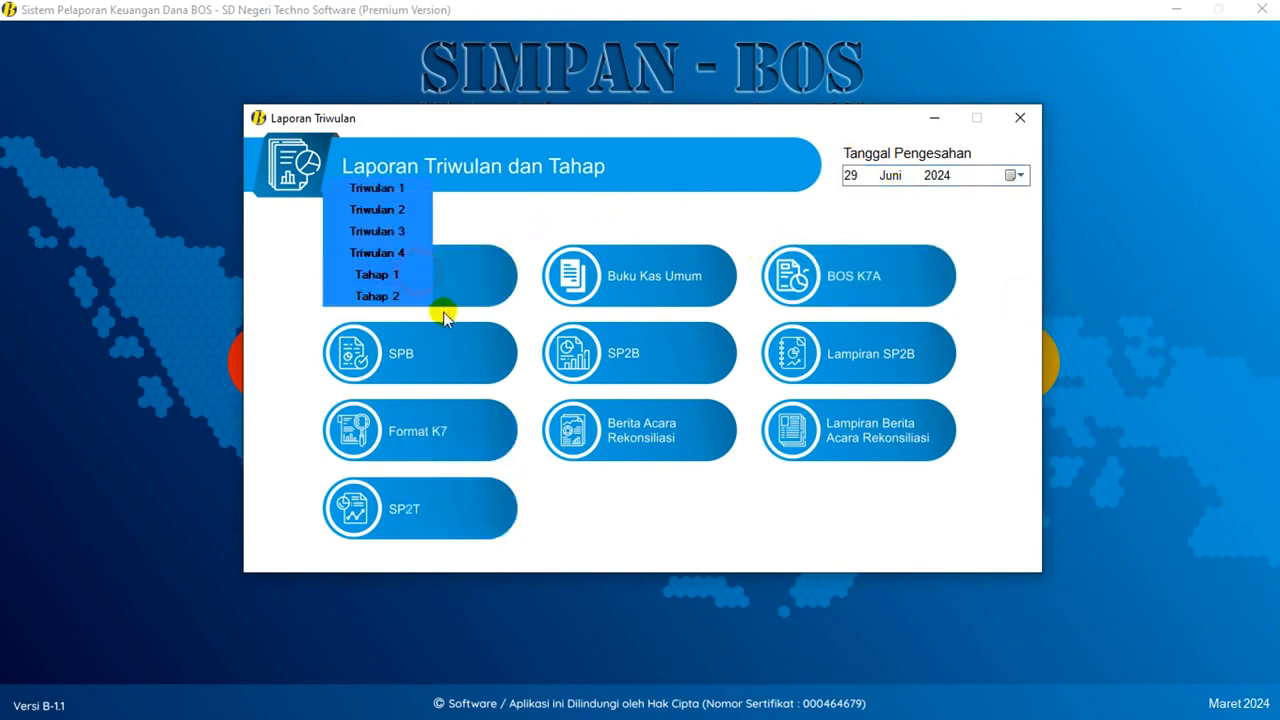
left_click(384, 275)
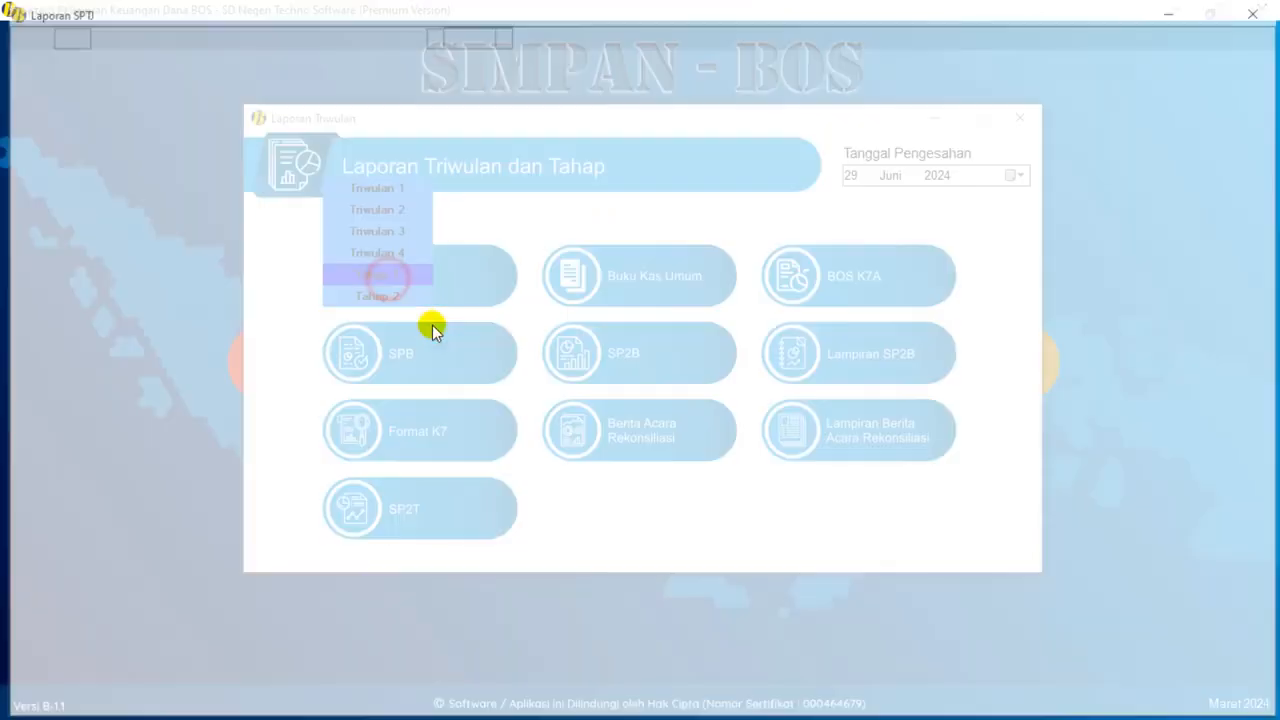
scroll(566, 371, "down", 3)
scroll(566, 371, "up", 3)
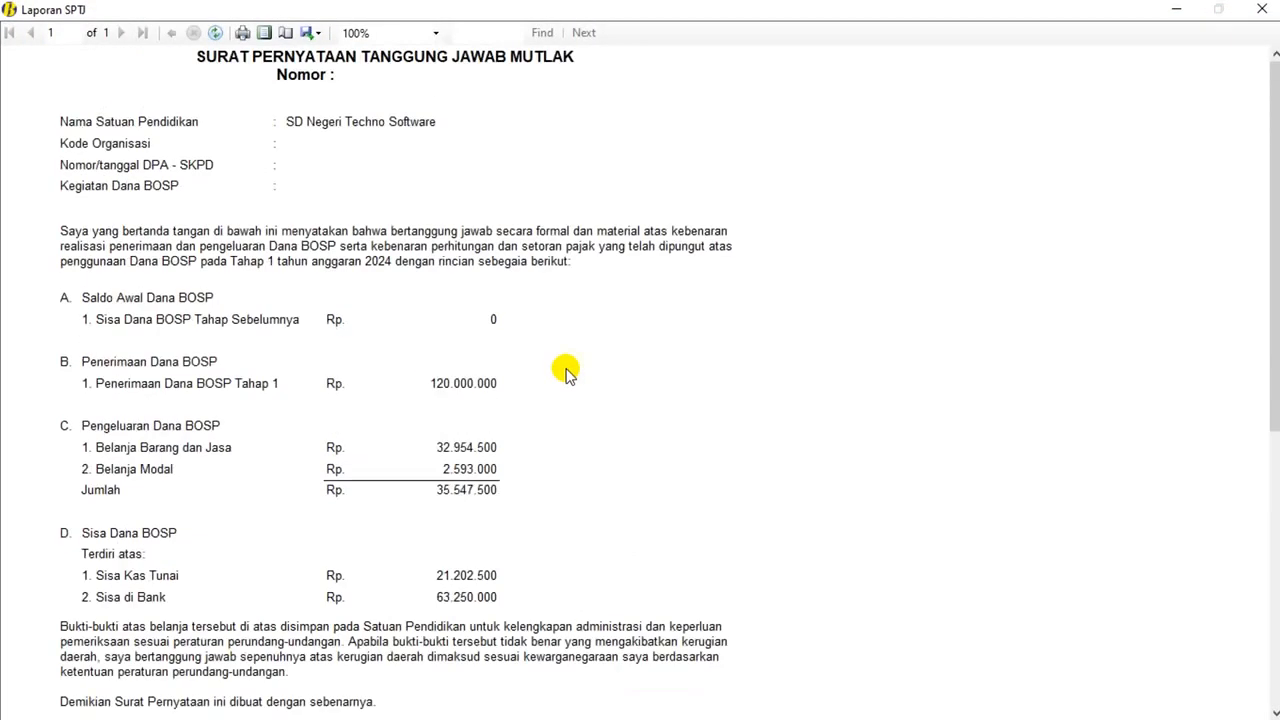
left_click(1260, 9)
left_click(672, 277)
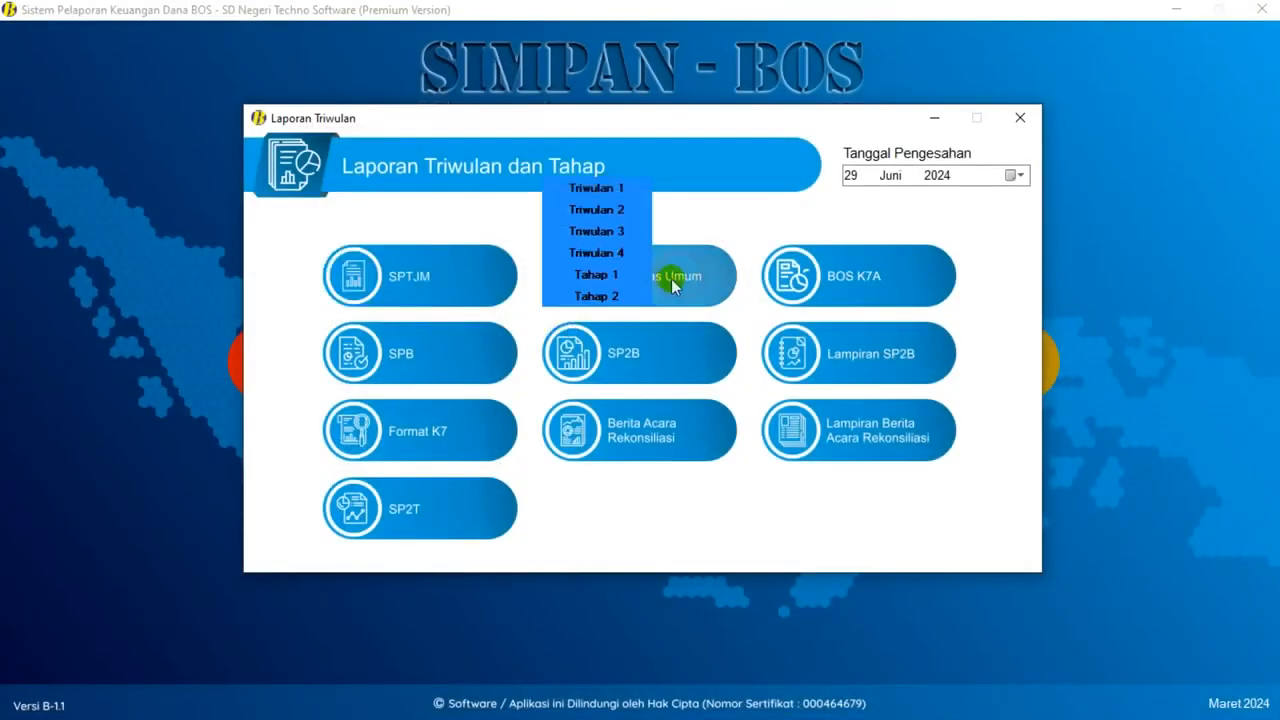
left_click(598, 275)
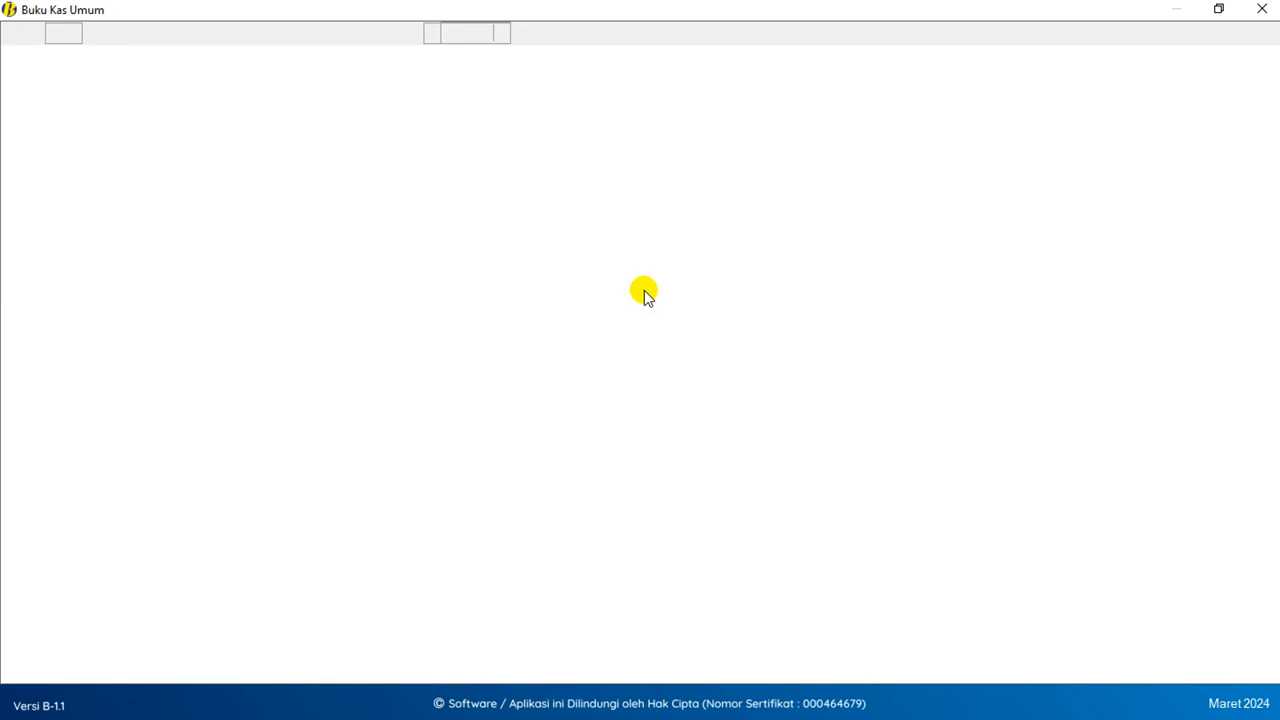
scroll(646, 286, "down", 10)
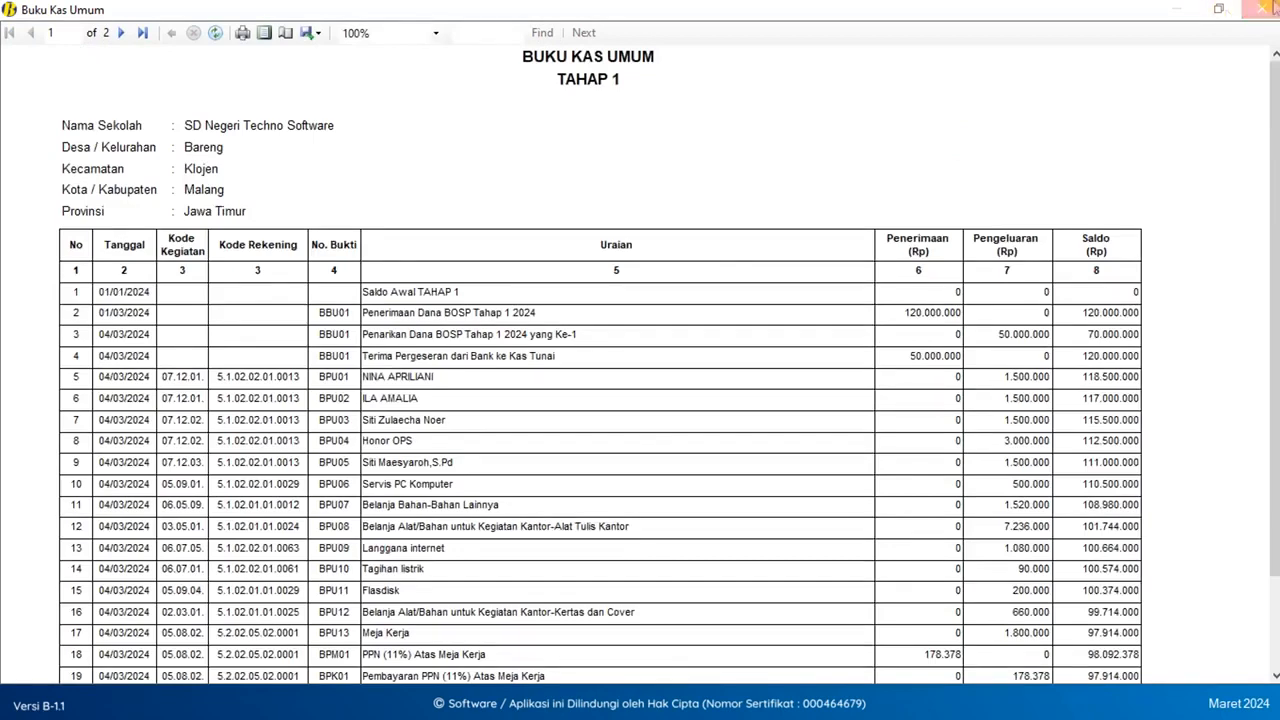
left_click(1261, 8)
- Preview the Tahap 1 BOS K7A, K7 and SP2T reports, then close the quarterly reports window
left_click(866, 277)
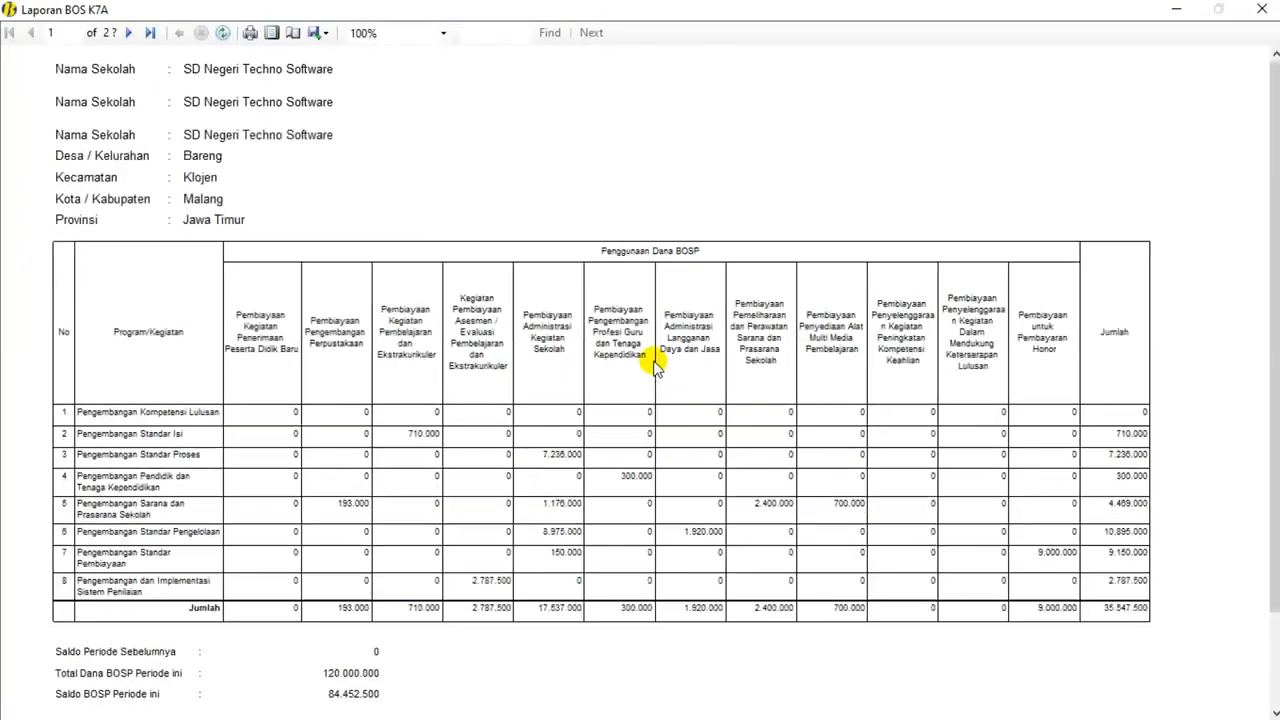
left_click(1261, 8)
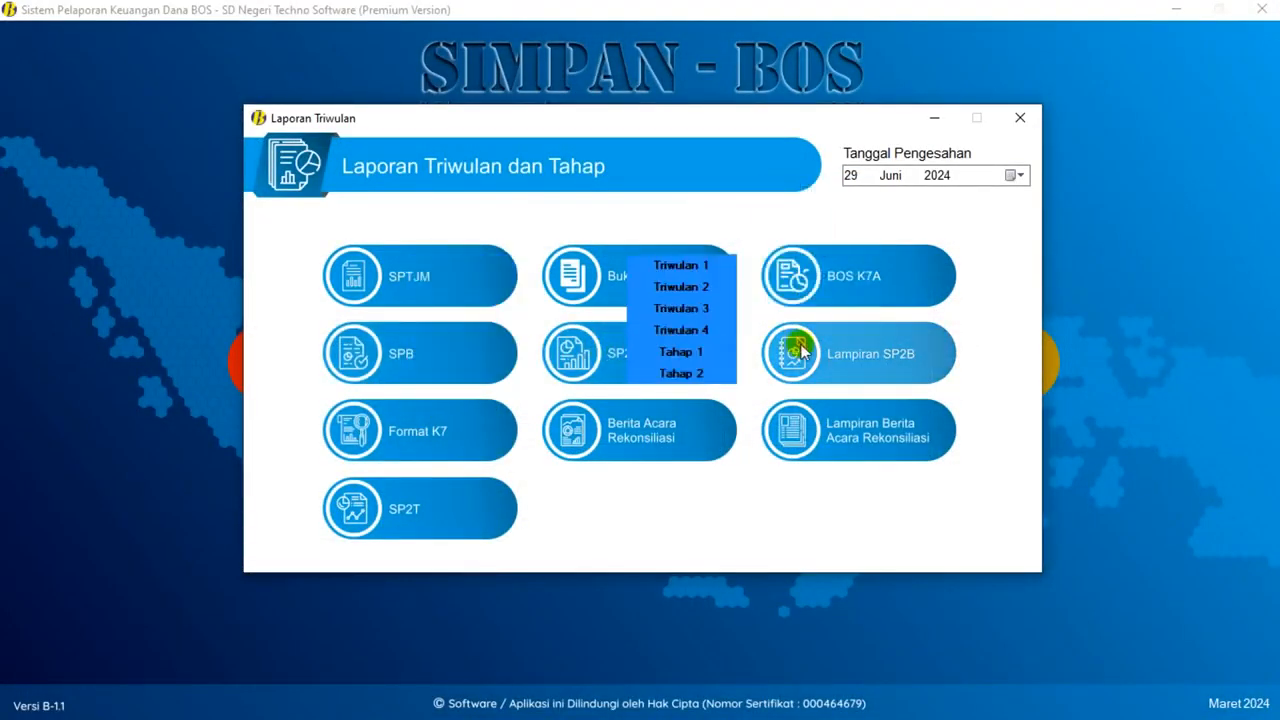
left_click(450, 436)
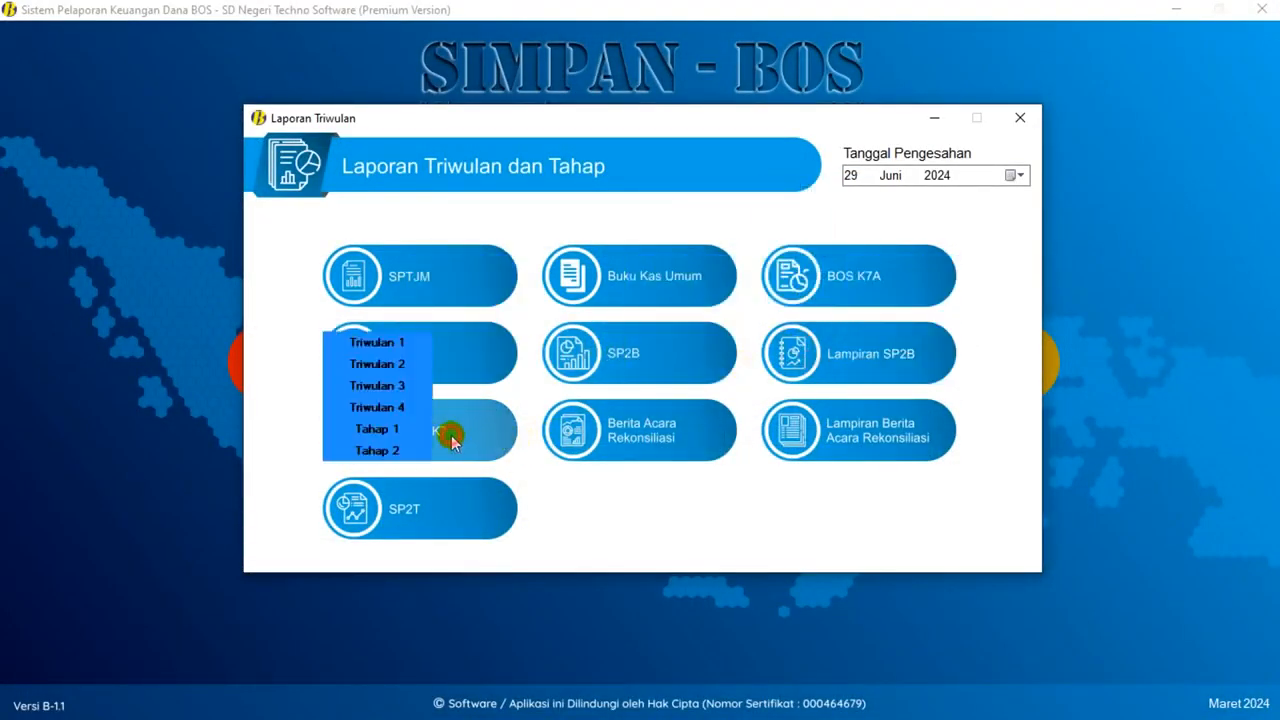
left_click(376, 428)
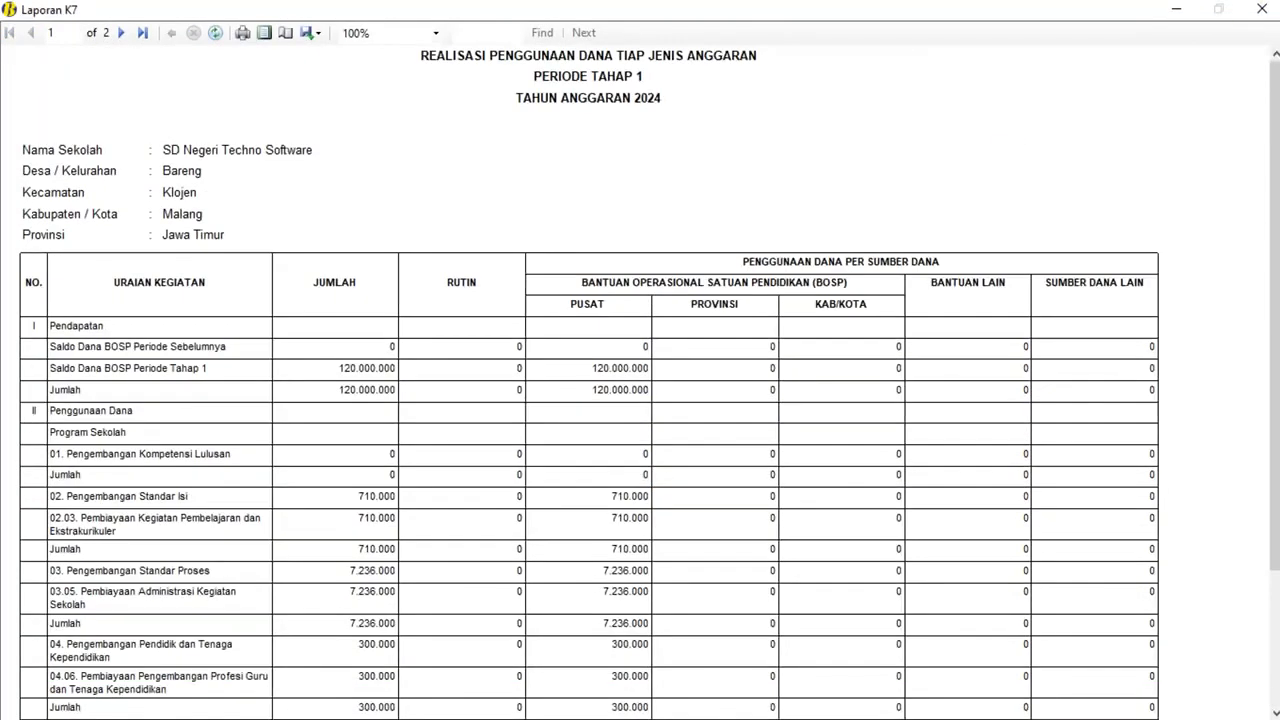
left_click(1262, 9)
left_click(451, 517)
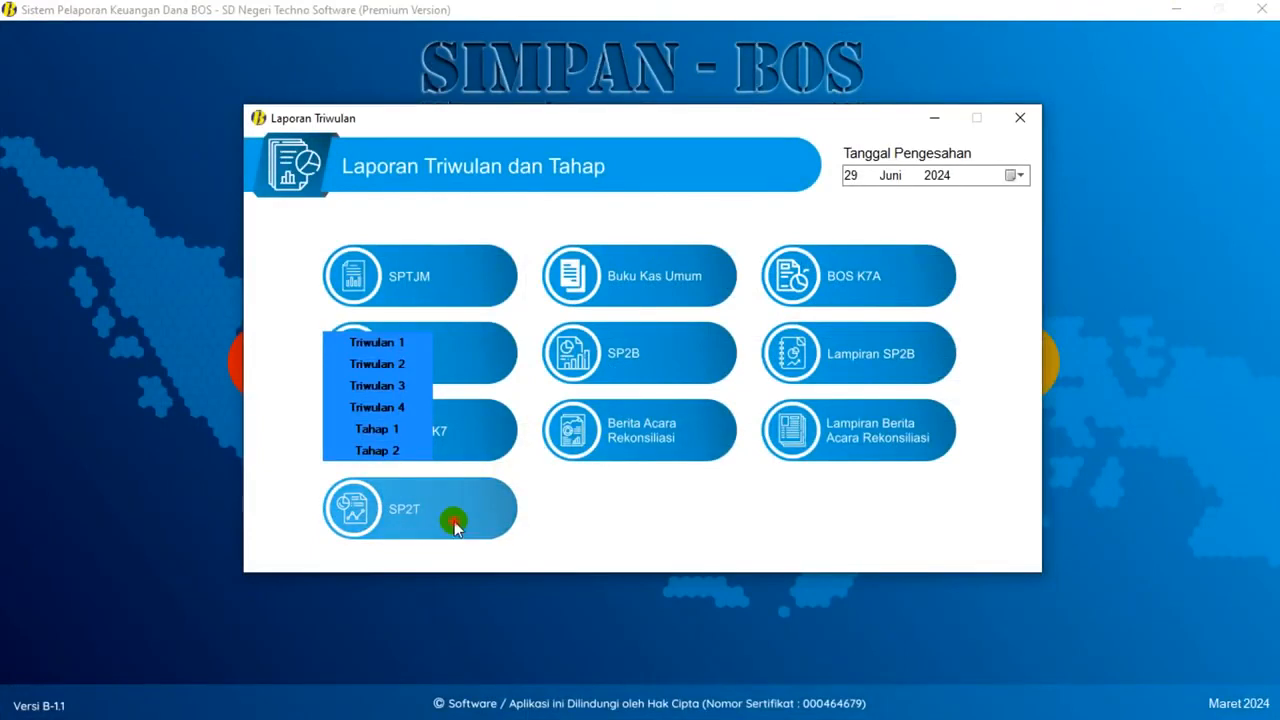
left_click(478, 509)
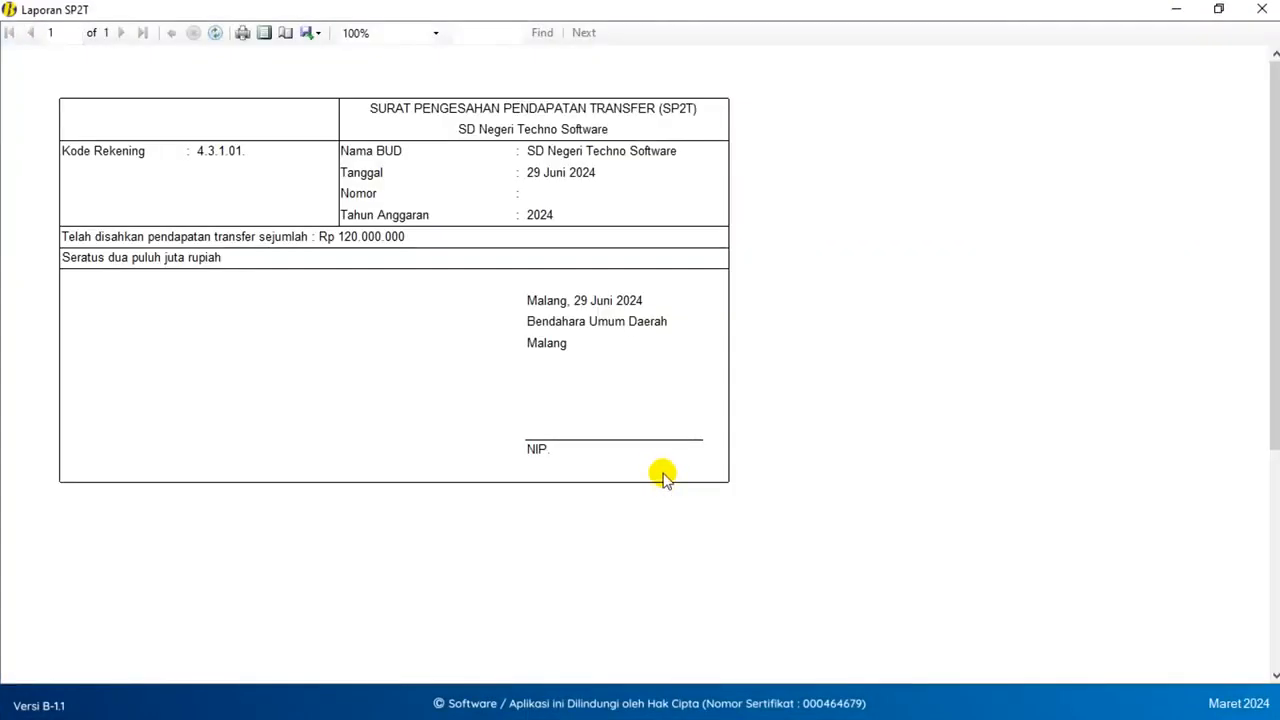
left_click(1262, 9)
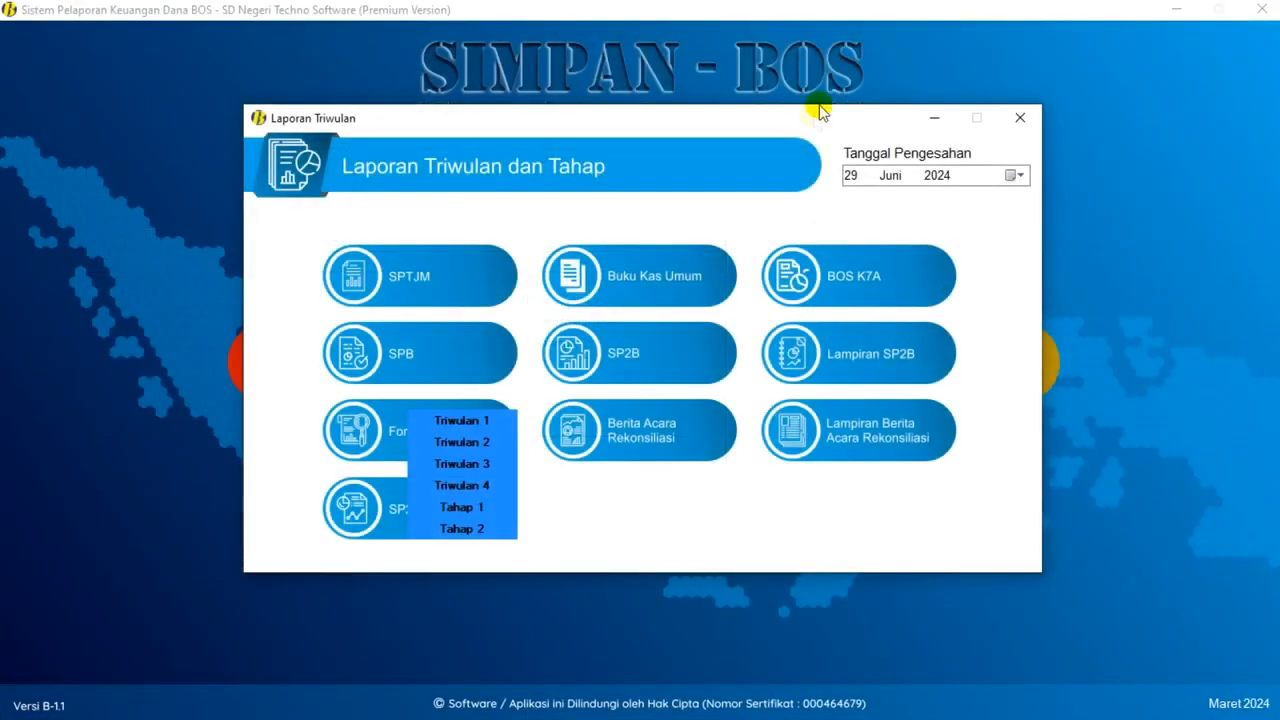
left_click(1017, 120)
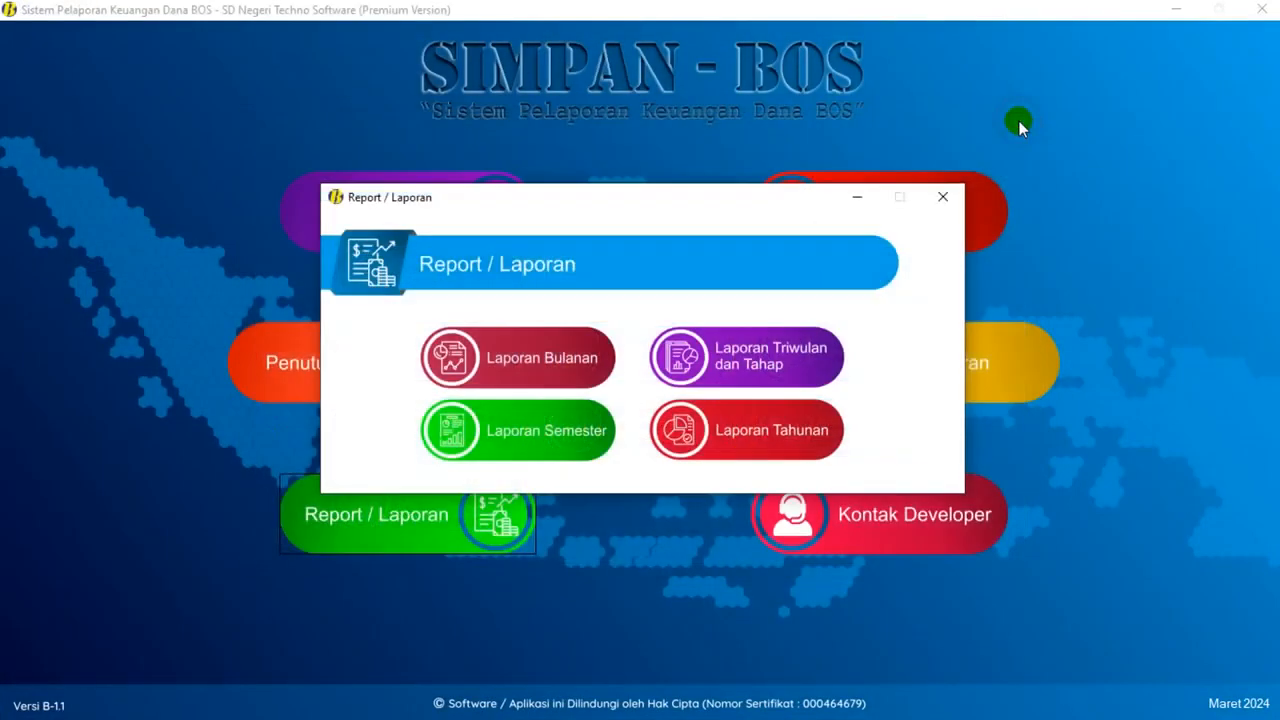
- Open the semester reports and set the approval date to 29 Juni 2024
left_click(535, 445)
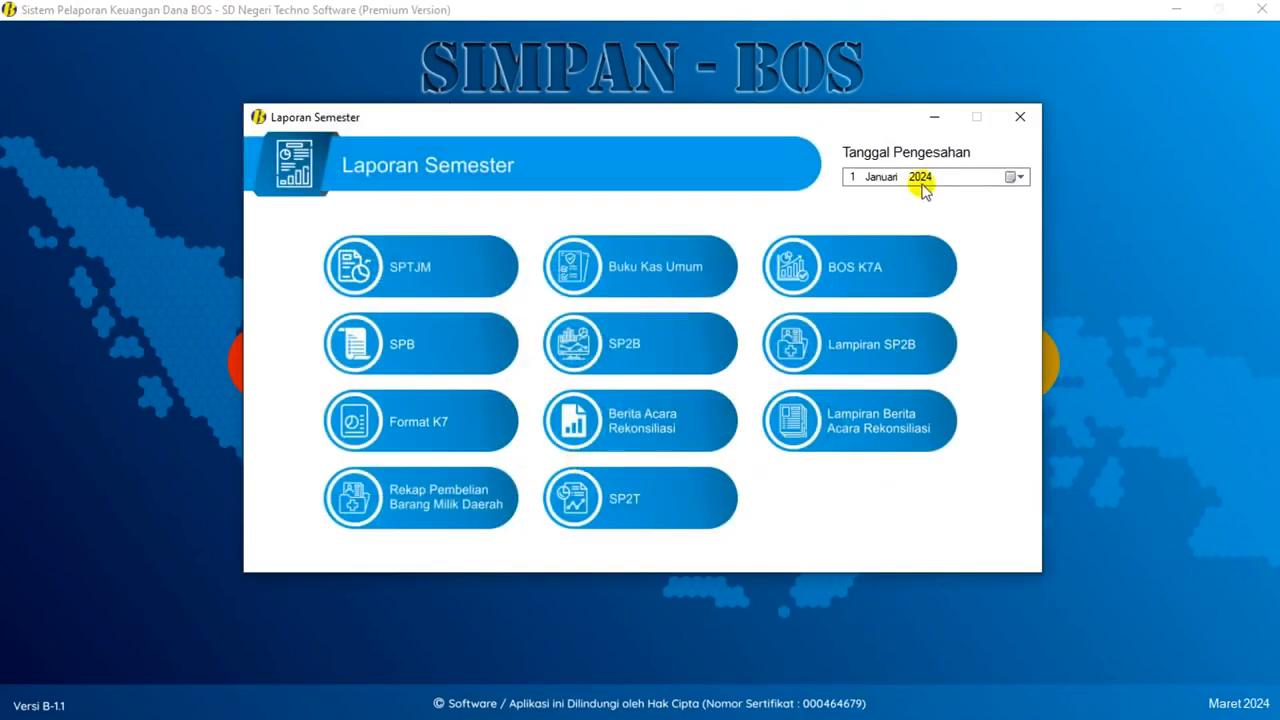
left_click(1012, 176)
left_click(943, 202)
left_click(921, 266)
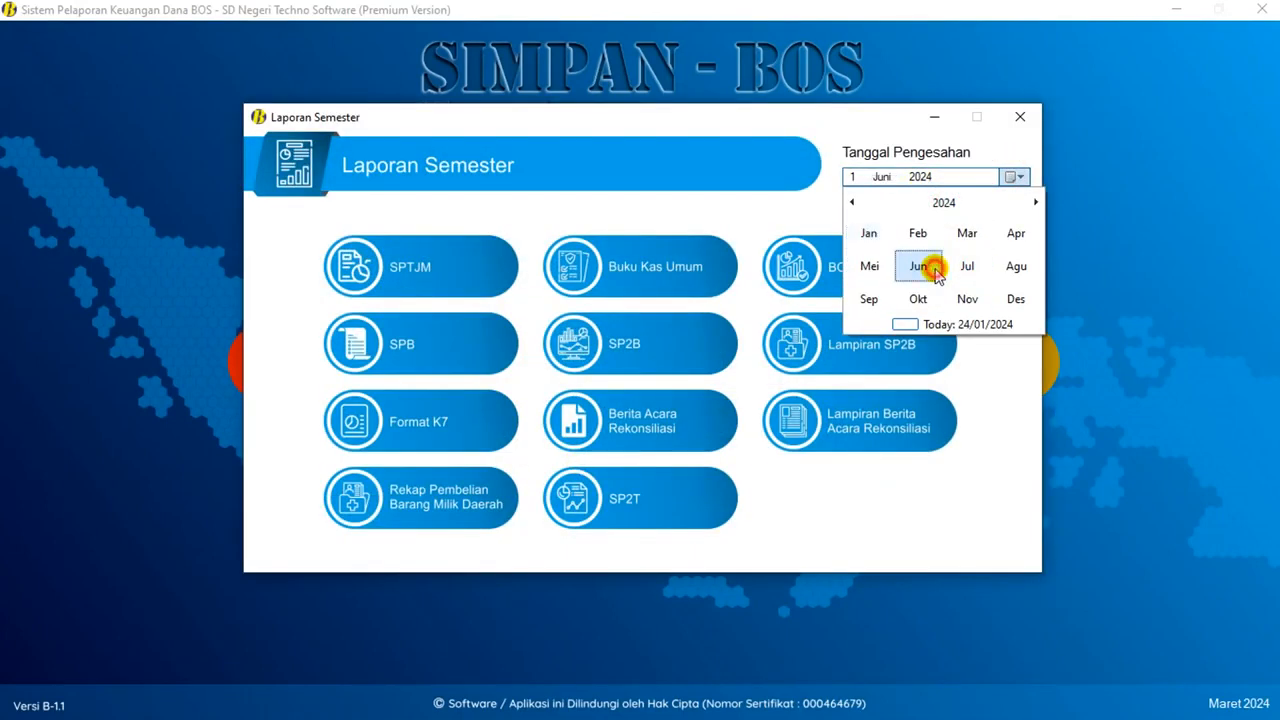
left_click(1029, 297)
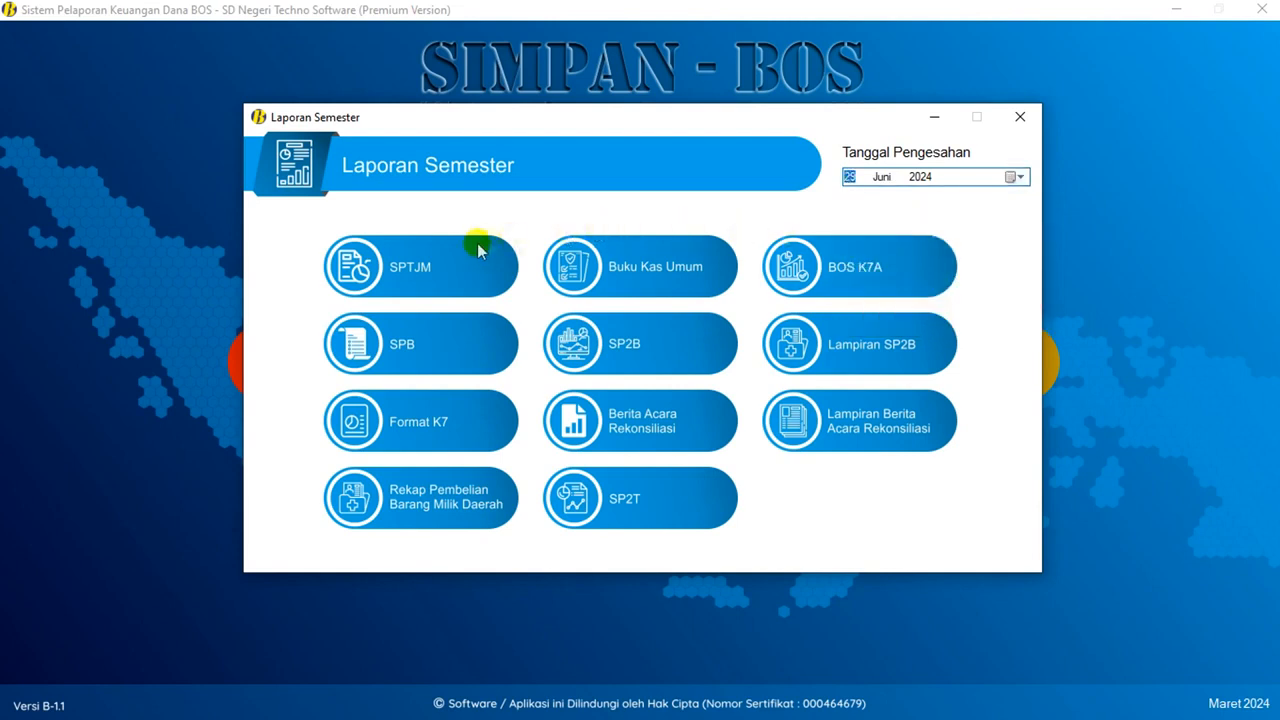
- Preview and close the Semester 1 SPTJM, general cash book and BOS K7A reports
left_click(449, 266)
left_click(462, 266)
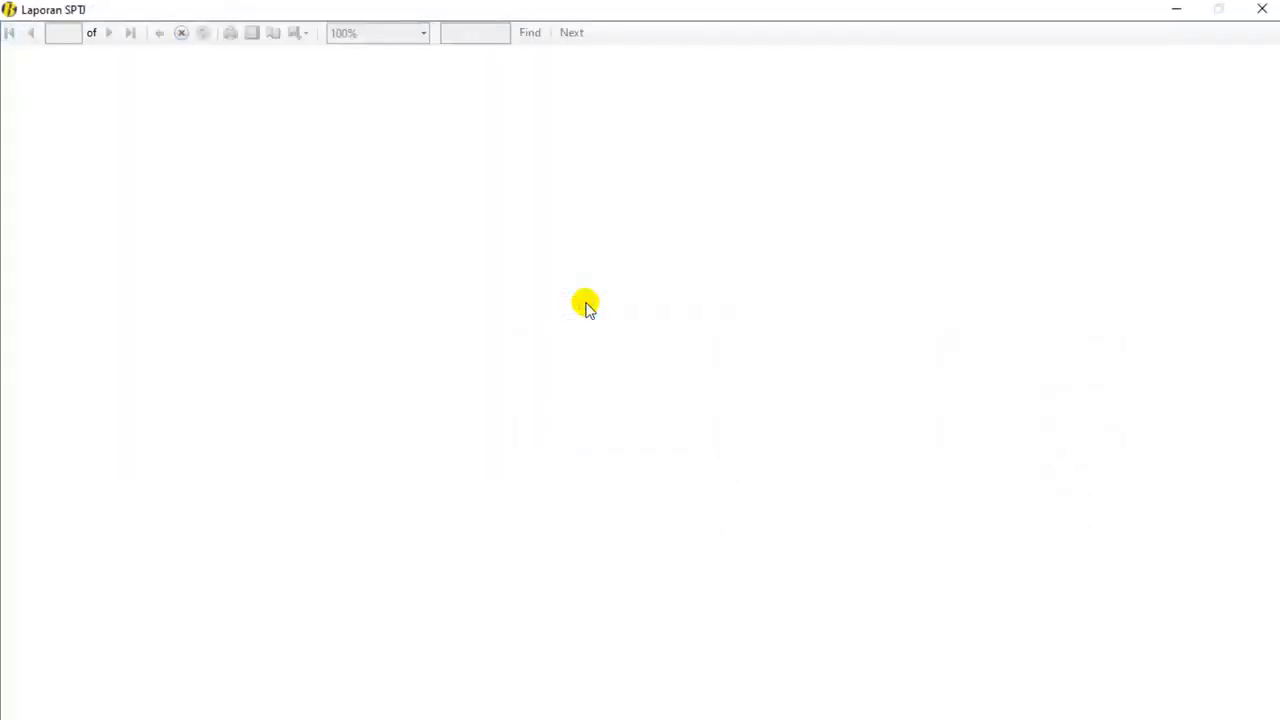
left_click(1262, 9)
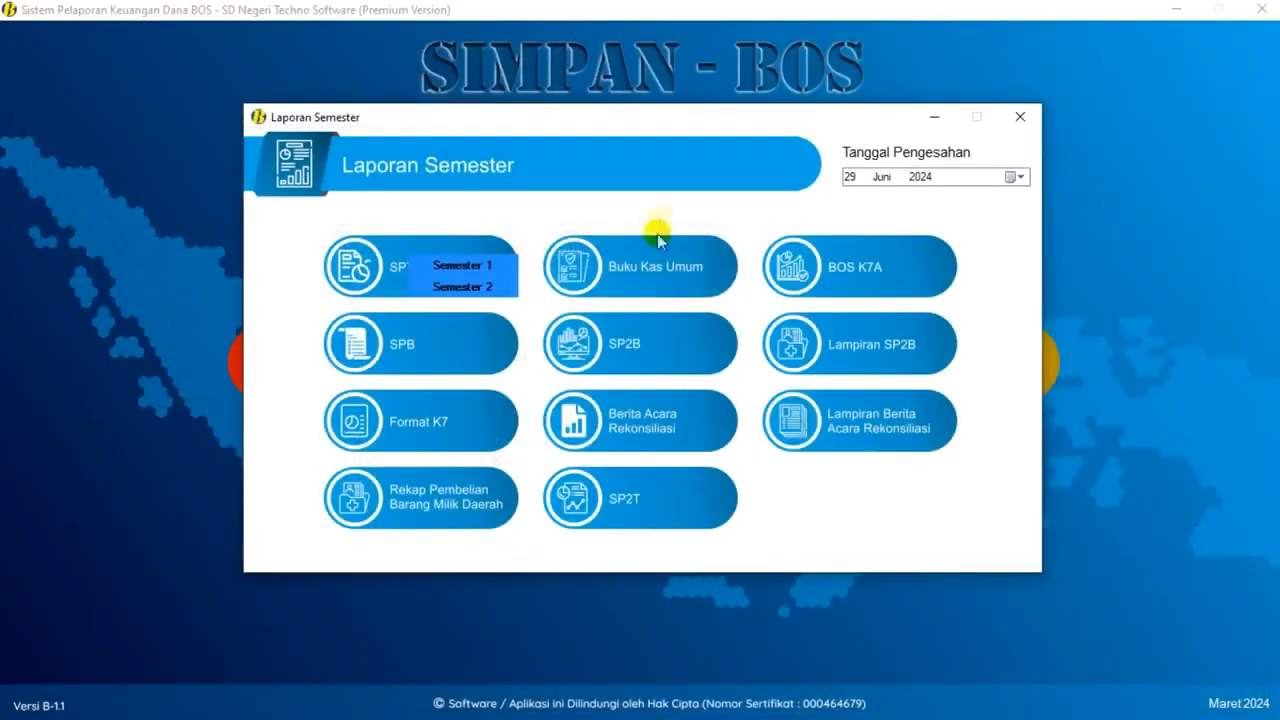
left_click(654, 258)
left_click(660, 266)
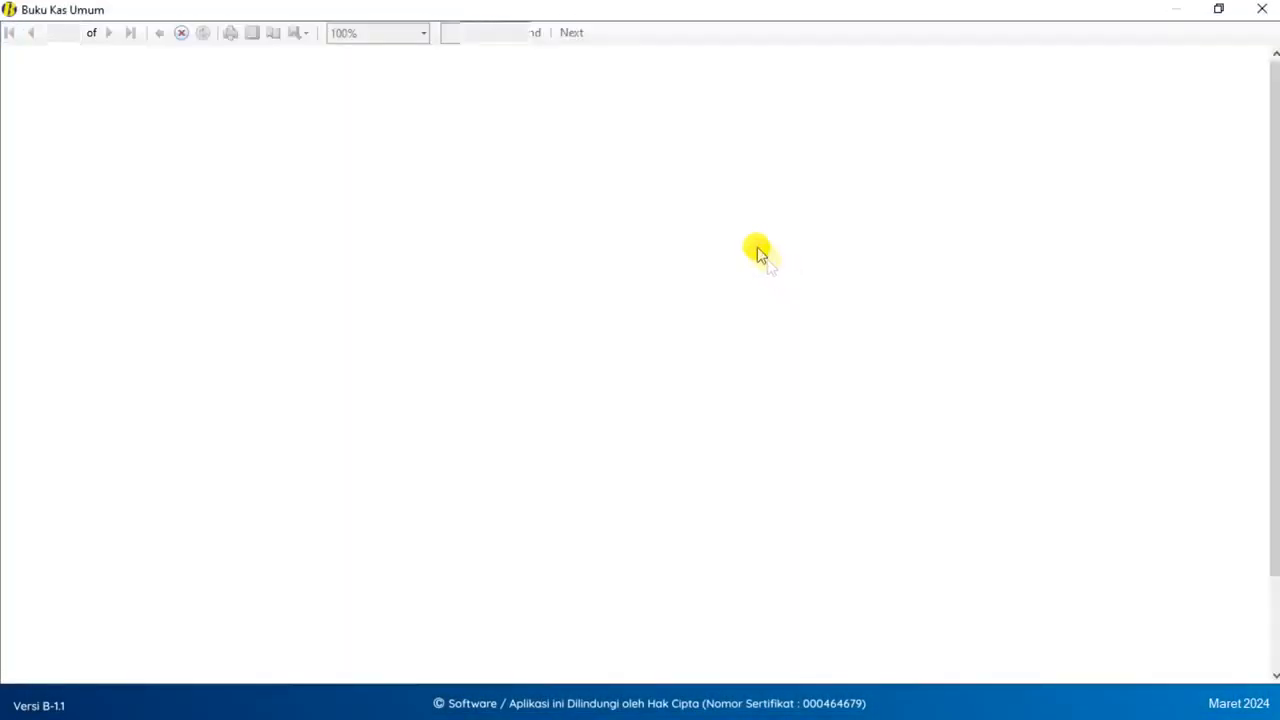
left_click(1262, 9)
left_click(850, 258)
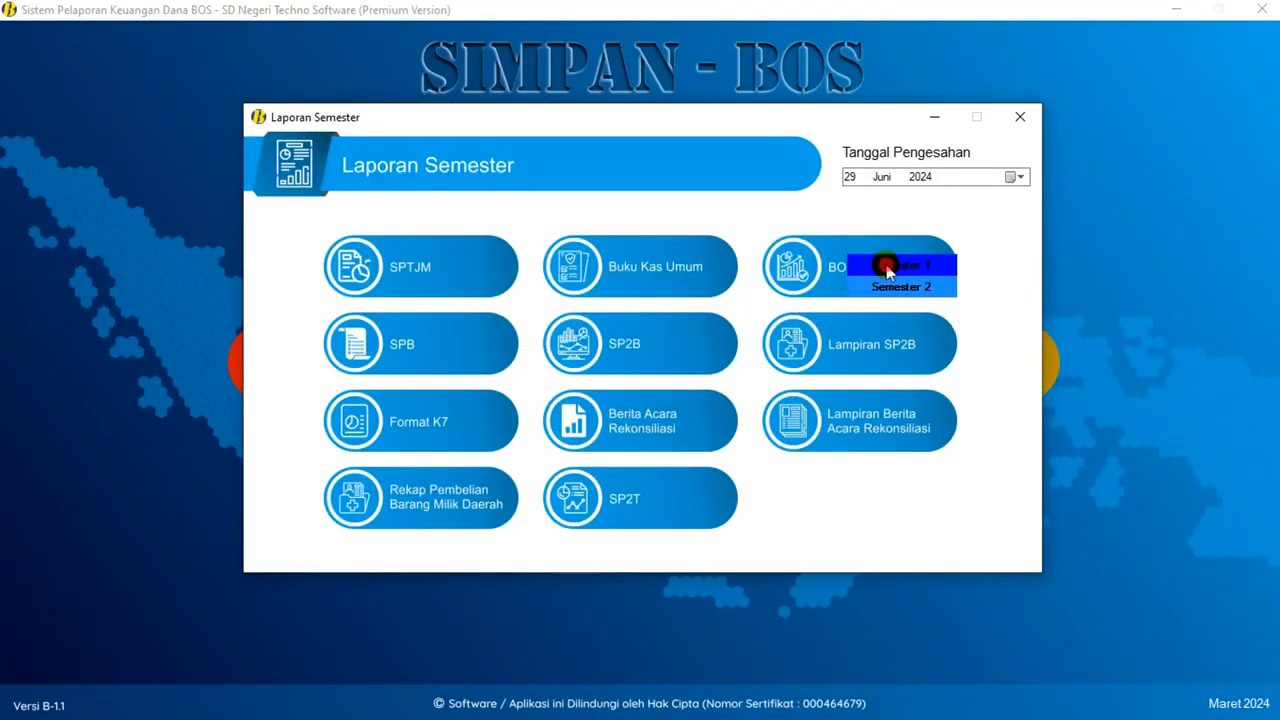
left_click(889, 265)
left_click(1262, 9)
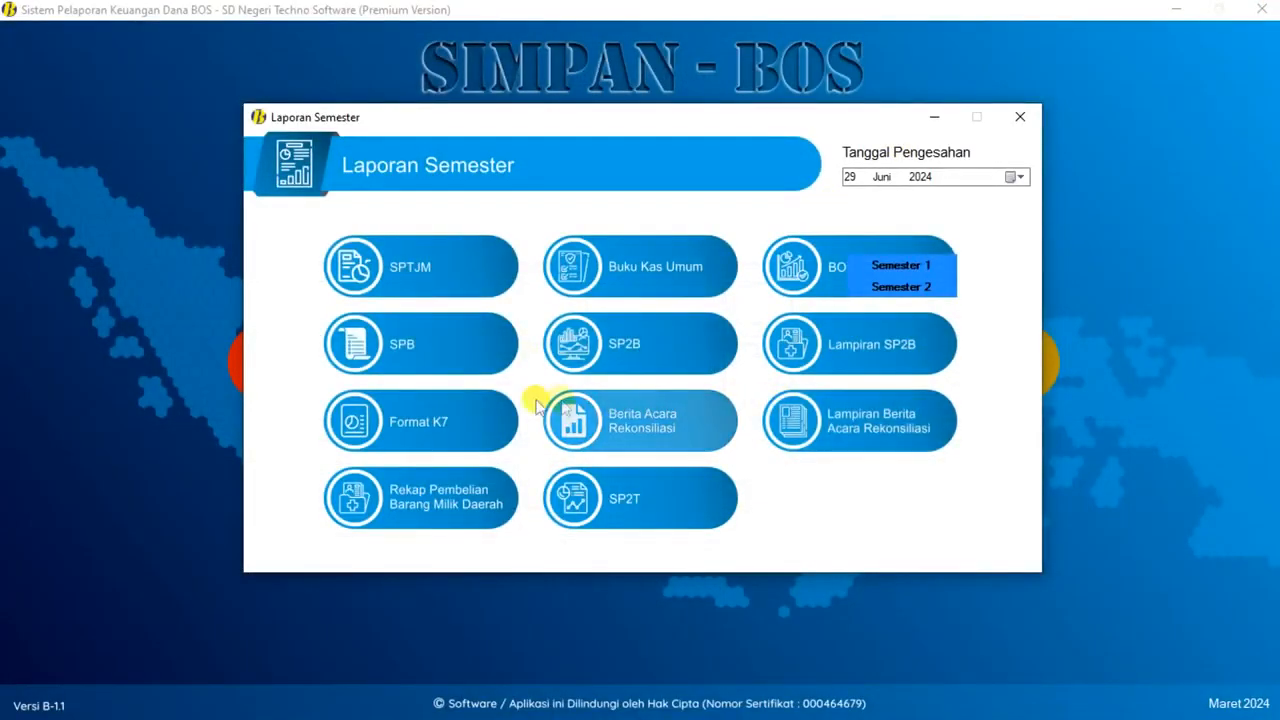
- Preview the Semester 1 SP2T report, then close the semester reports window
left_click(669, 511)
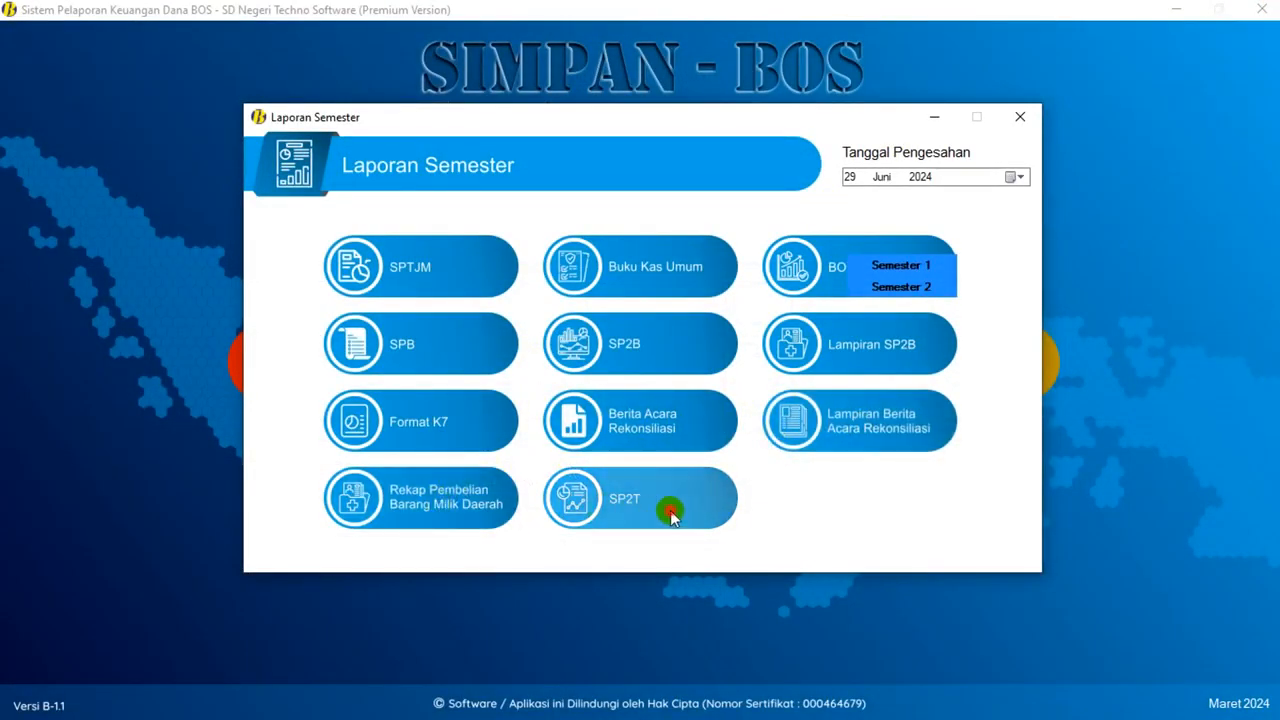
left_click(695, 499)
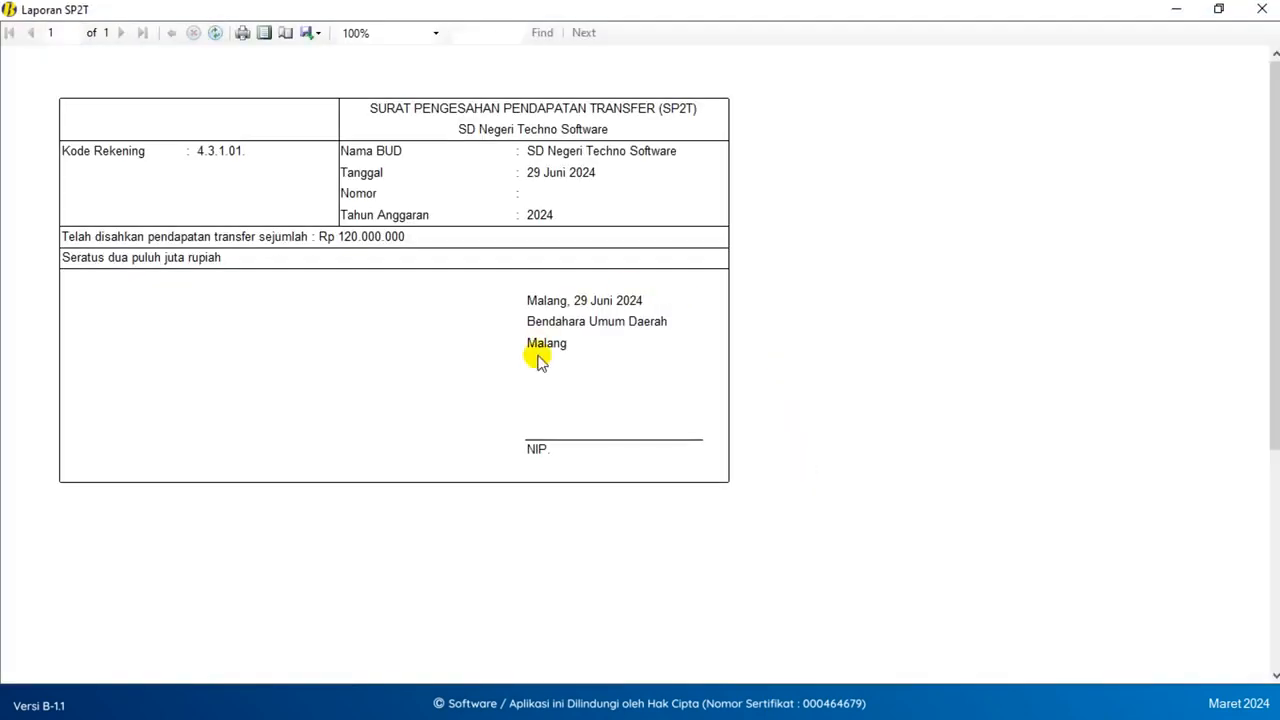
scroll(534, 357, "down", 1)
scroll(534, 357, "up", 1)
left_click(1262, 9)
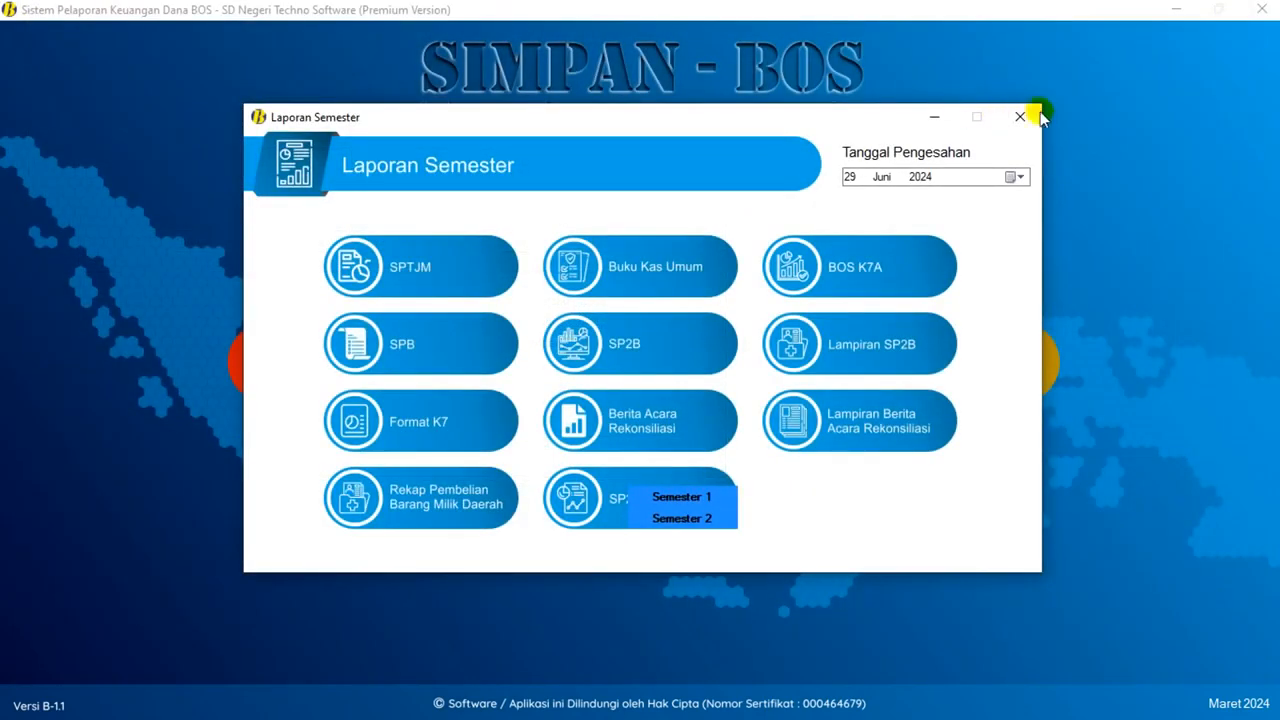
left_click(1020, 116)
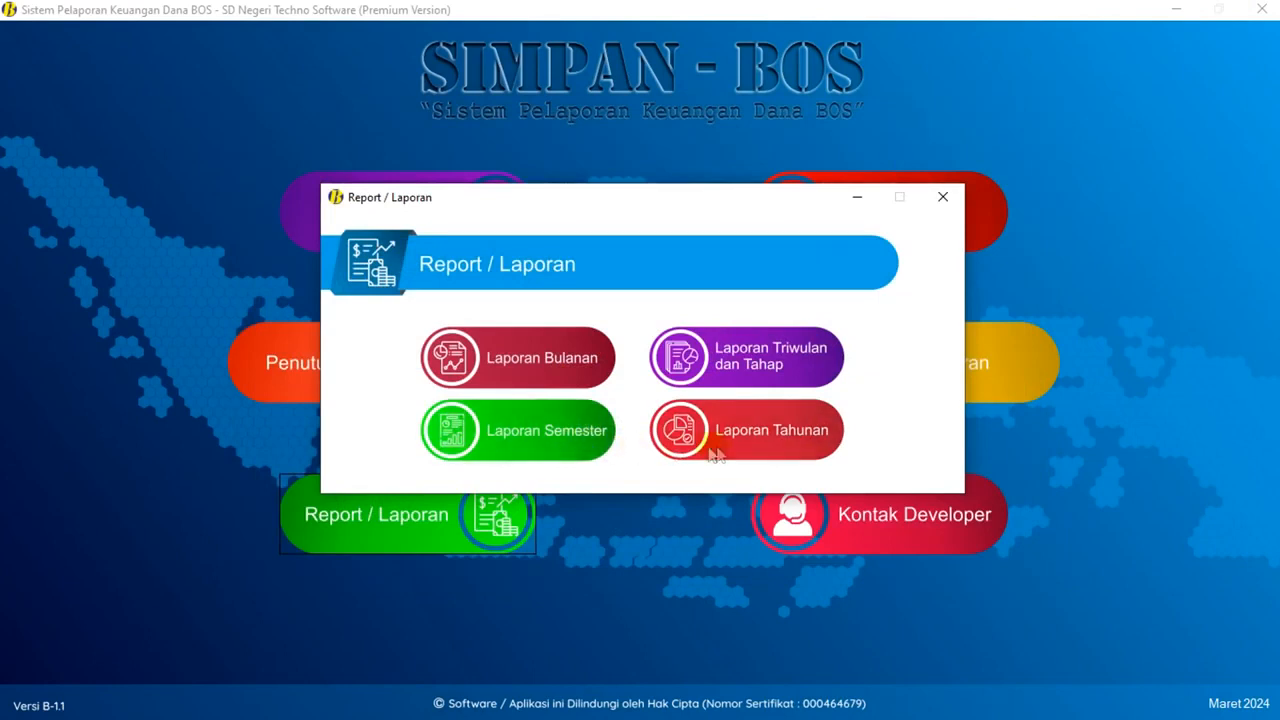
- Open the annual reports and set the approval date to 31 Desember 2024
left_click(745, 452)
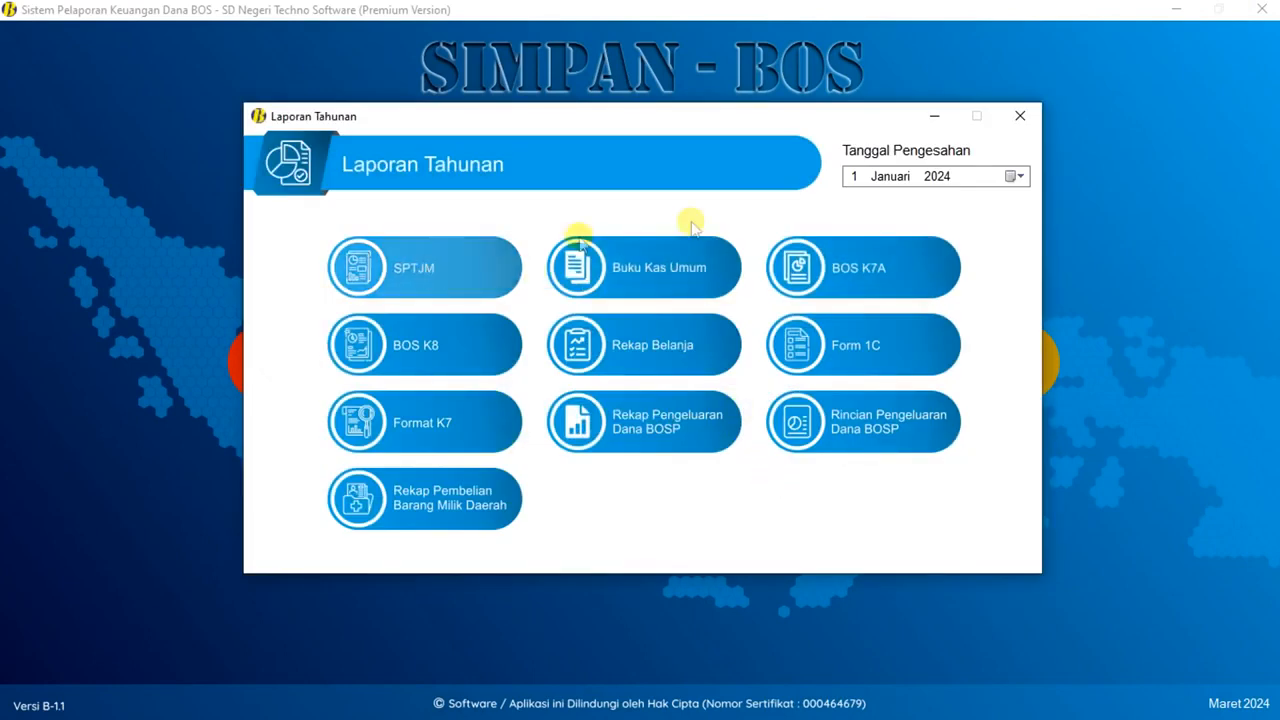
left_click(1014, 176)
left_click(933, 204)
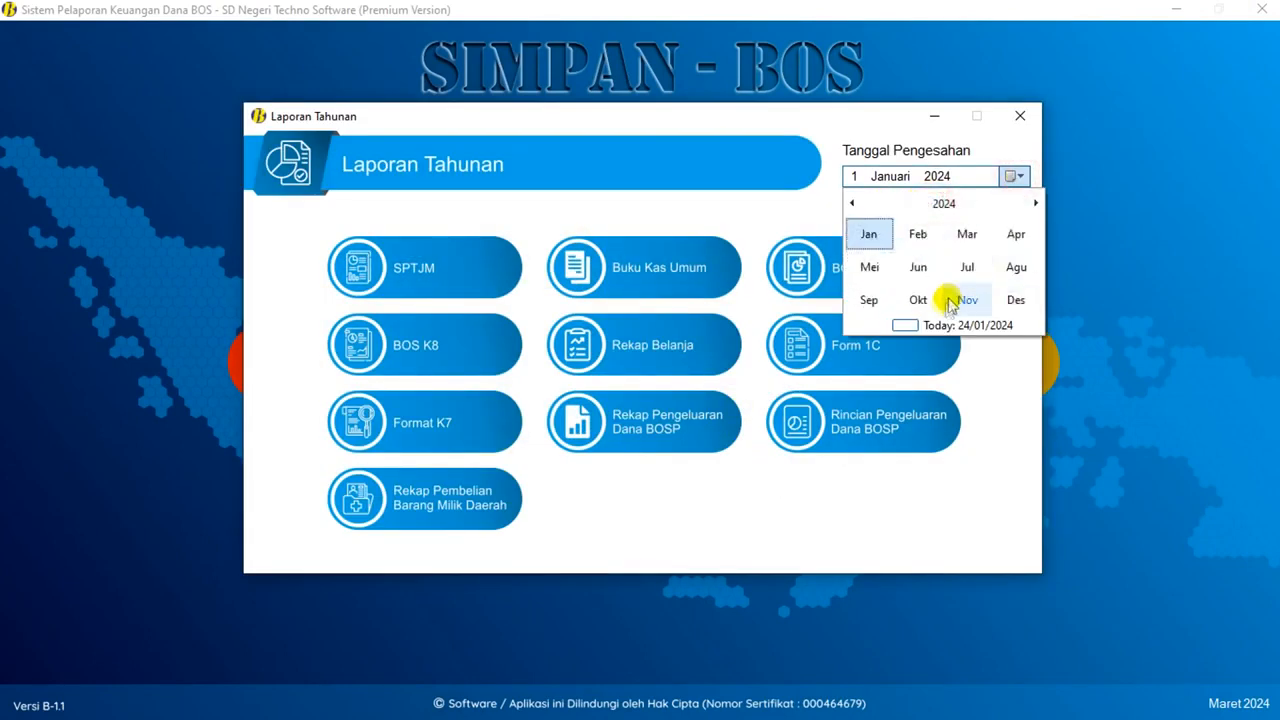
left_click(1008, 300)
left_click(928, 310)
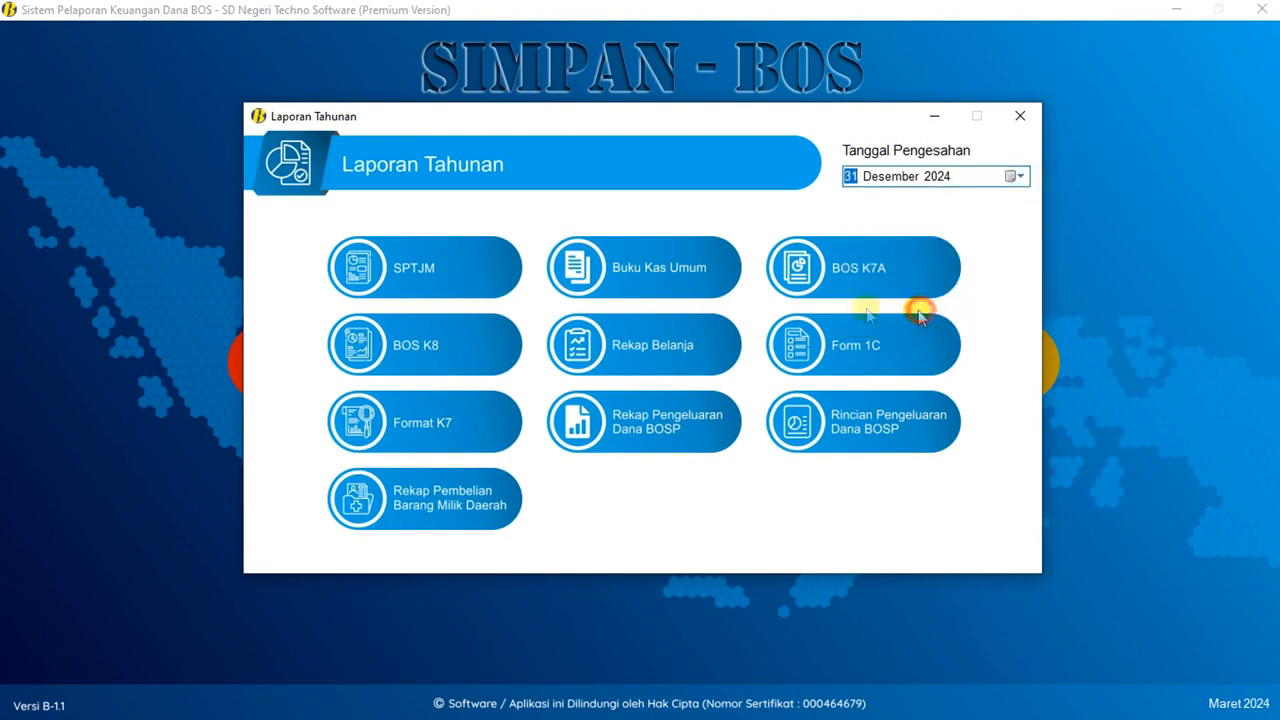
- Preview and close the annual SPTJM, Buku Kas Umum and BOS K7A reports
left_click(457, 272)
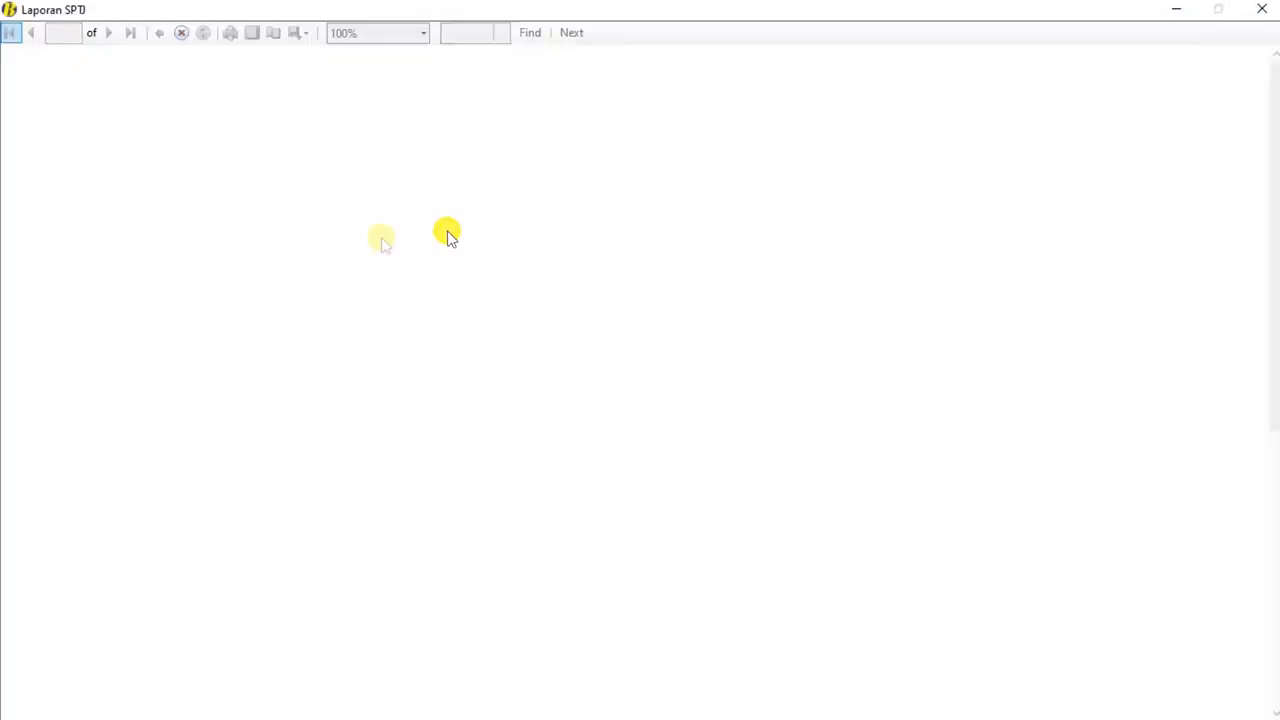
scroll(431, 183, "down", 3)
scroll(431, 183, "up", 3)
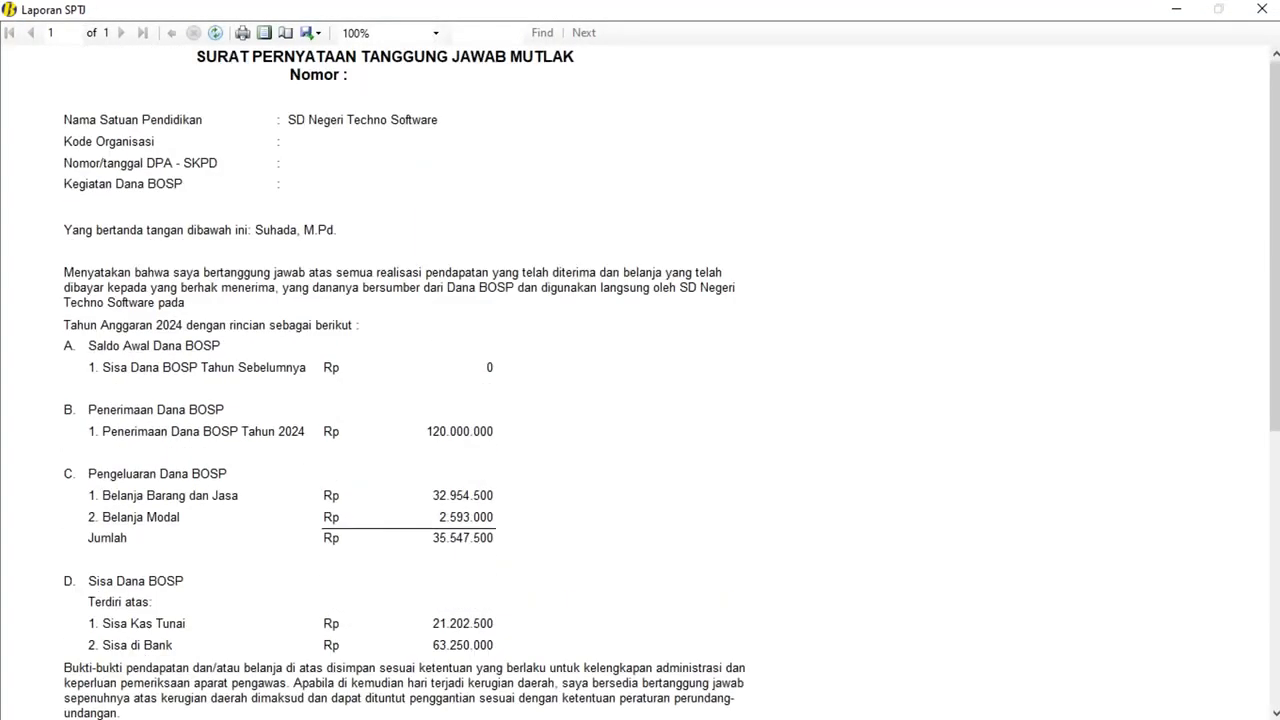
left_click(1262, 9)
left_click(655, 272)
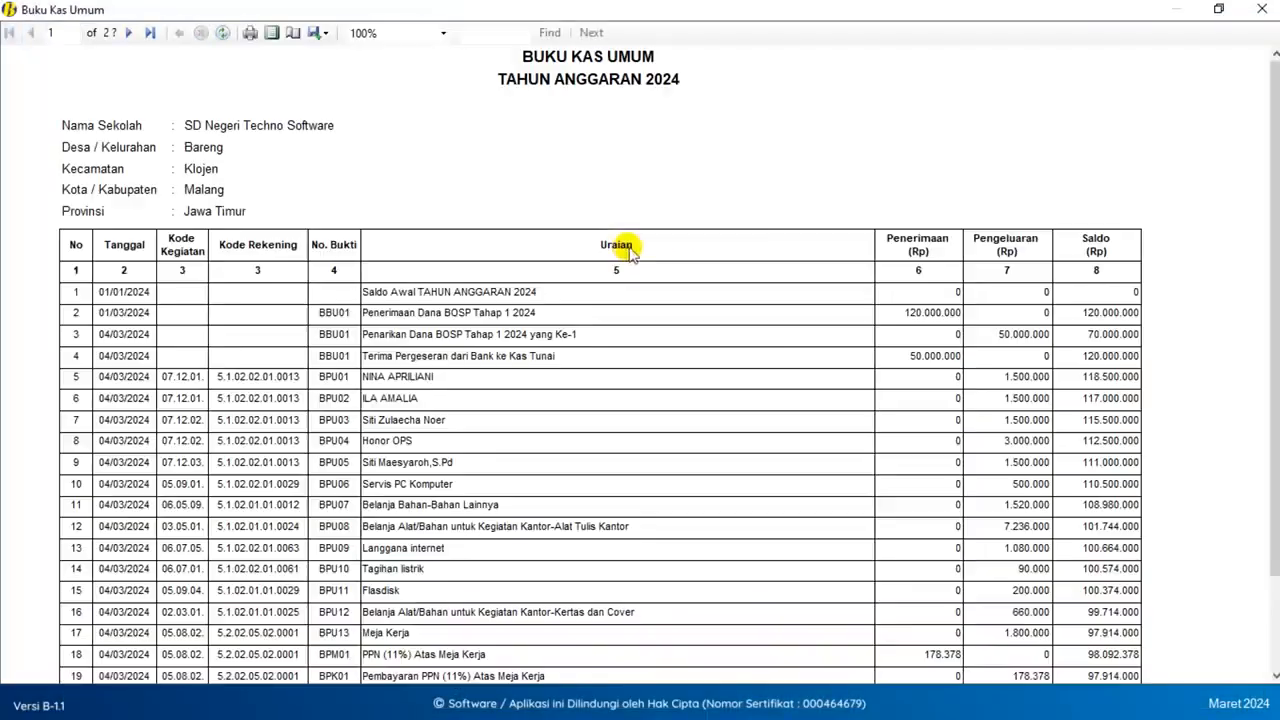
scroll(622, 250, "down", 10)
scroll(622, 250, "up", 10)
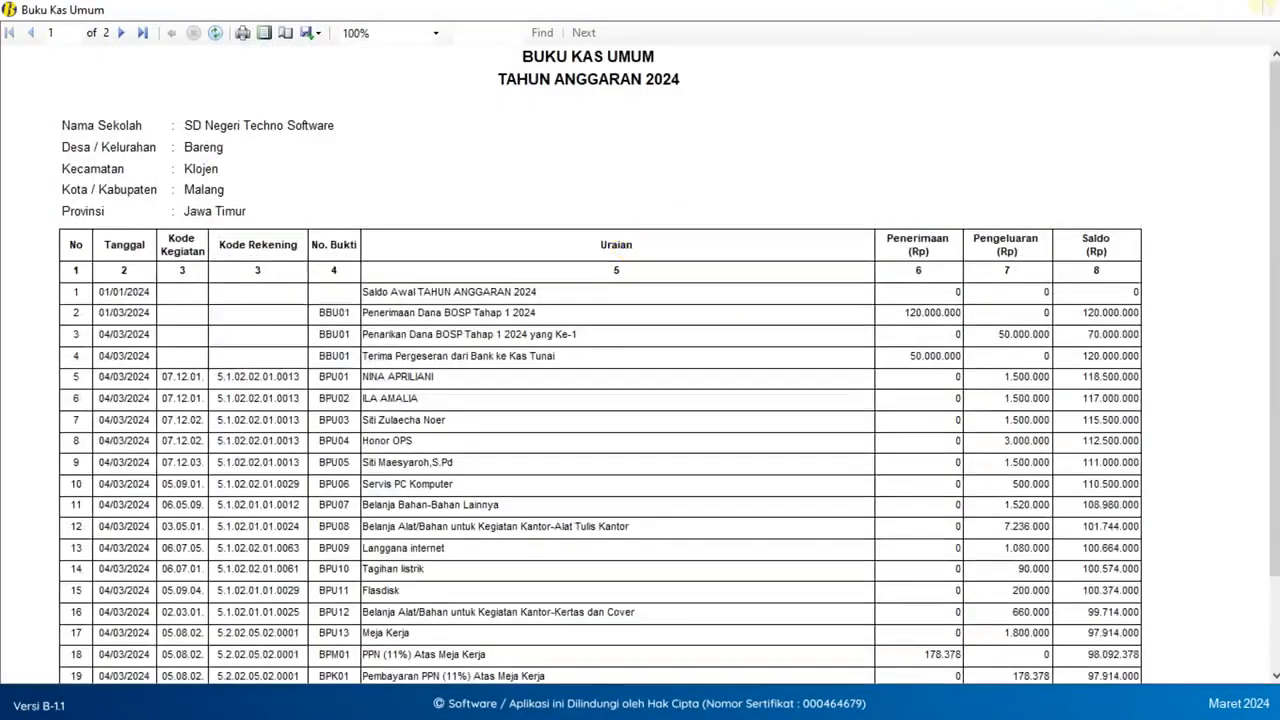
left_click(1262, 9)
left_click(889, 277)
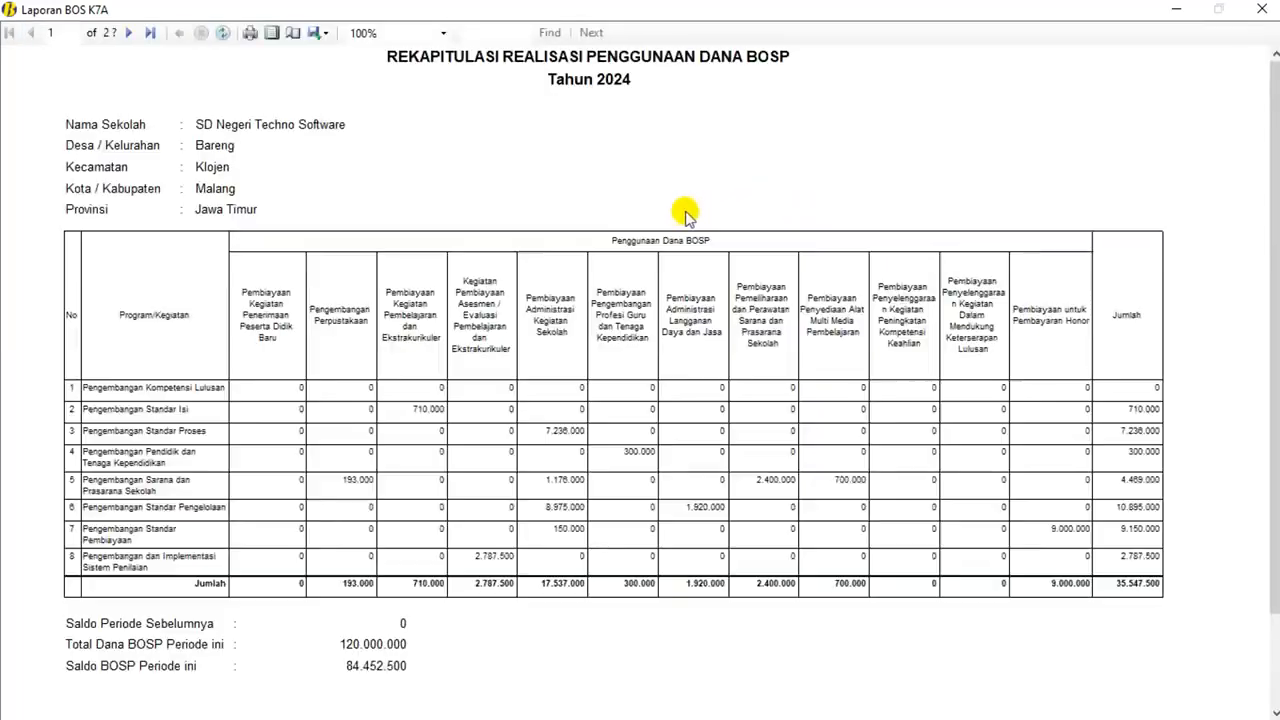
left_click(1262, 9)
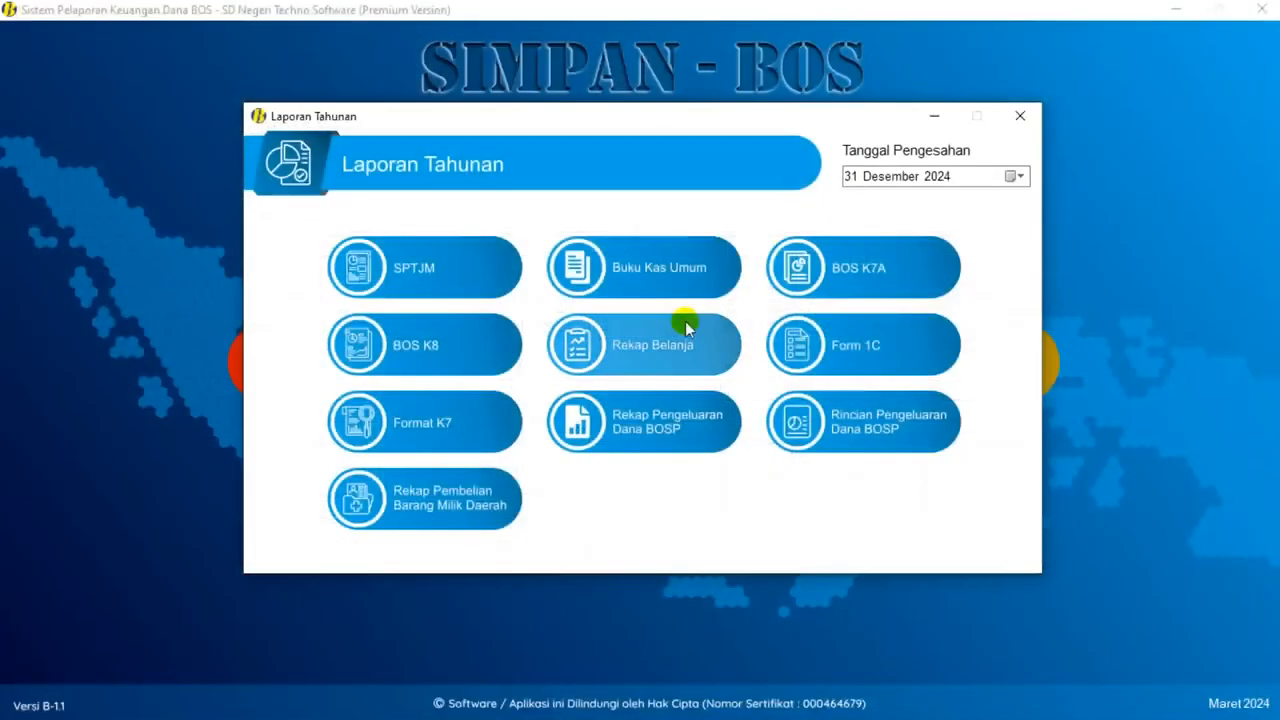
- Preview the annual BOS K8, Rekap and Rincian Pengeluaran Dana BOSP reports, then close the window
left_click(411, 352)
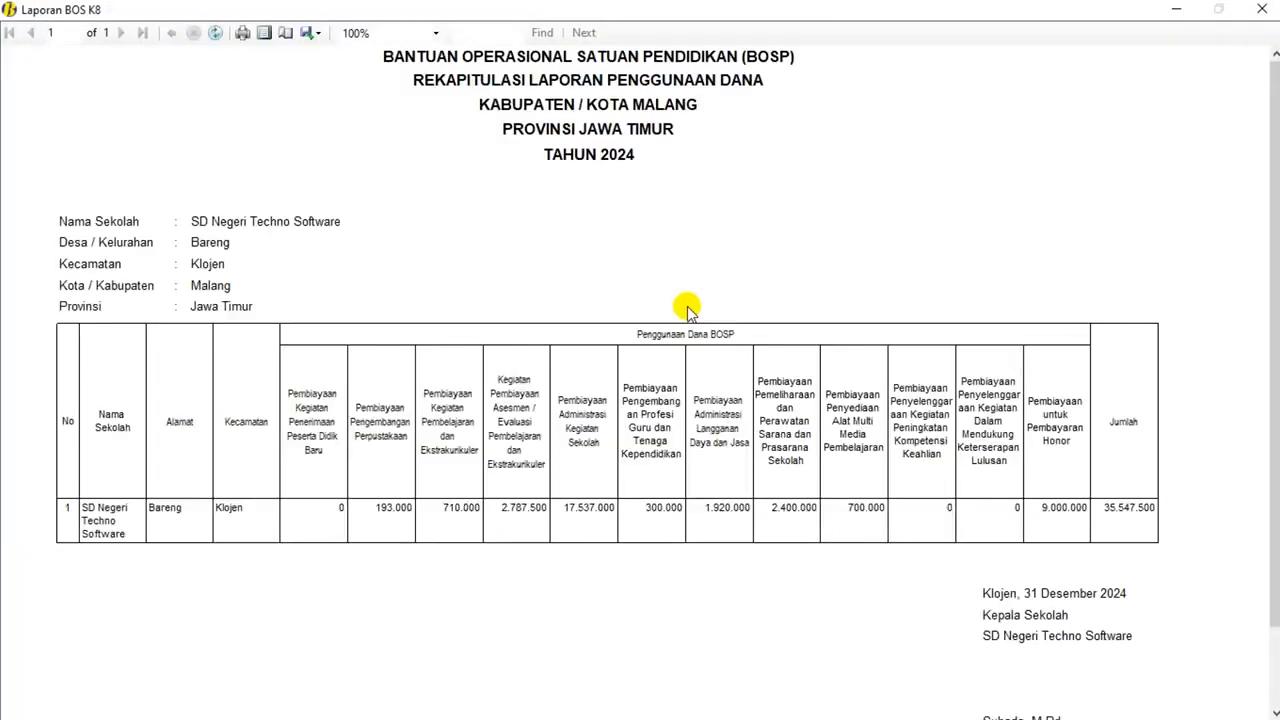
left_click(1262, 9)
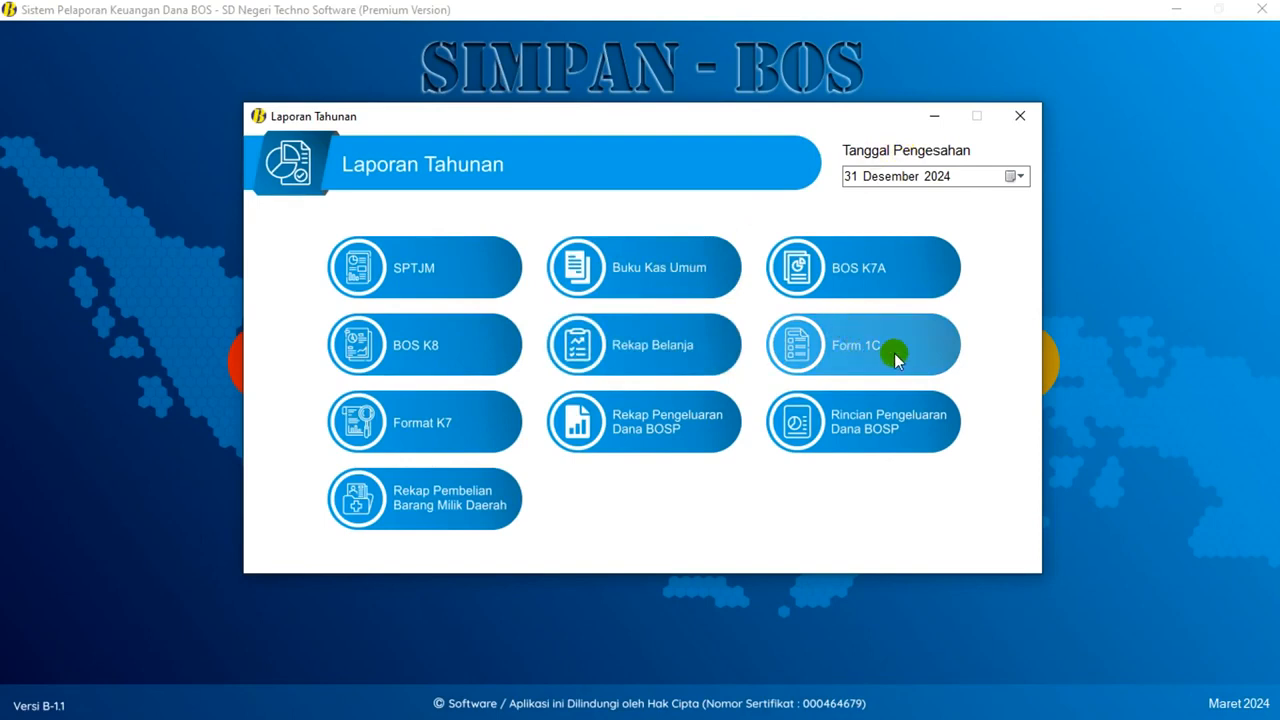
left_click(693, 432)
left_click(1262, 8)
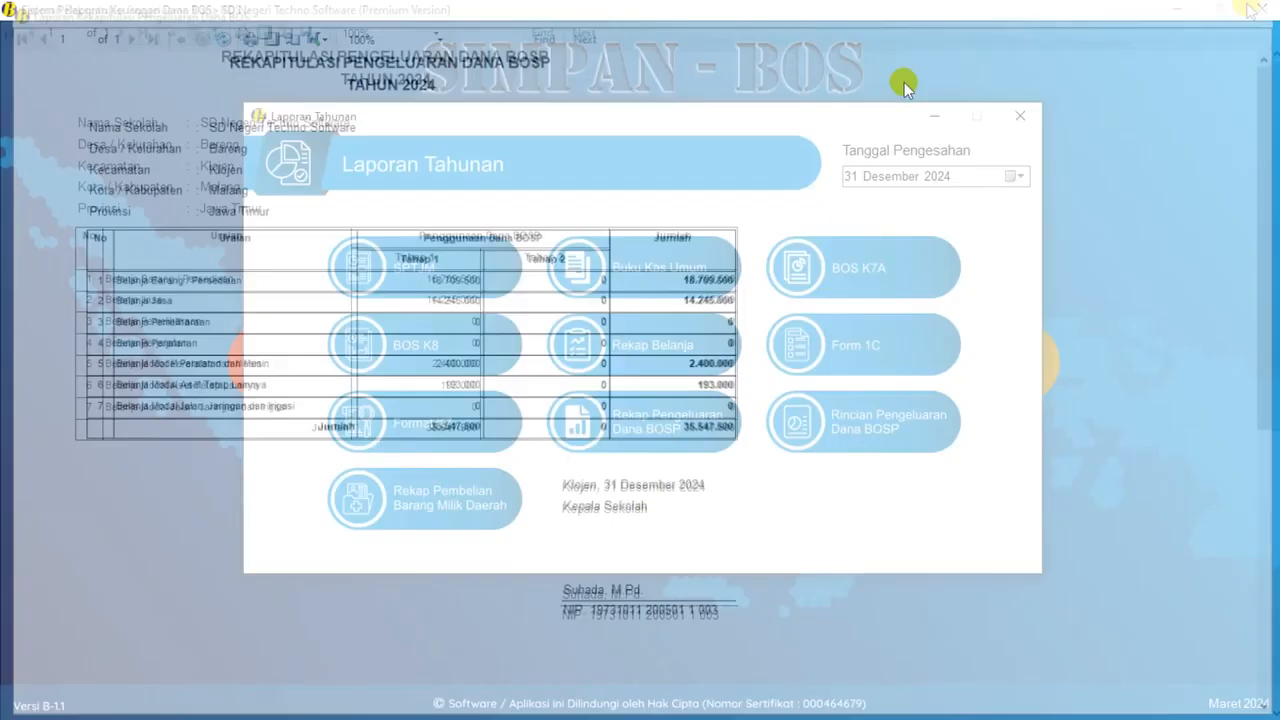
left_click(855, 410)
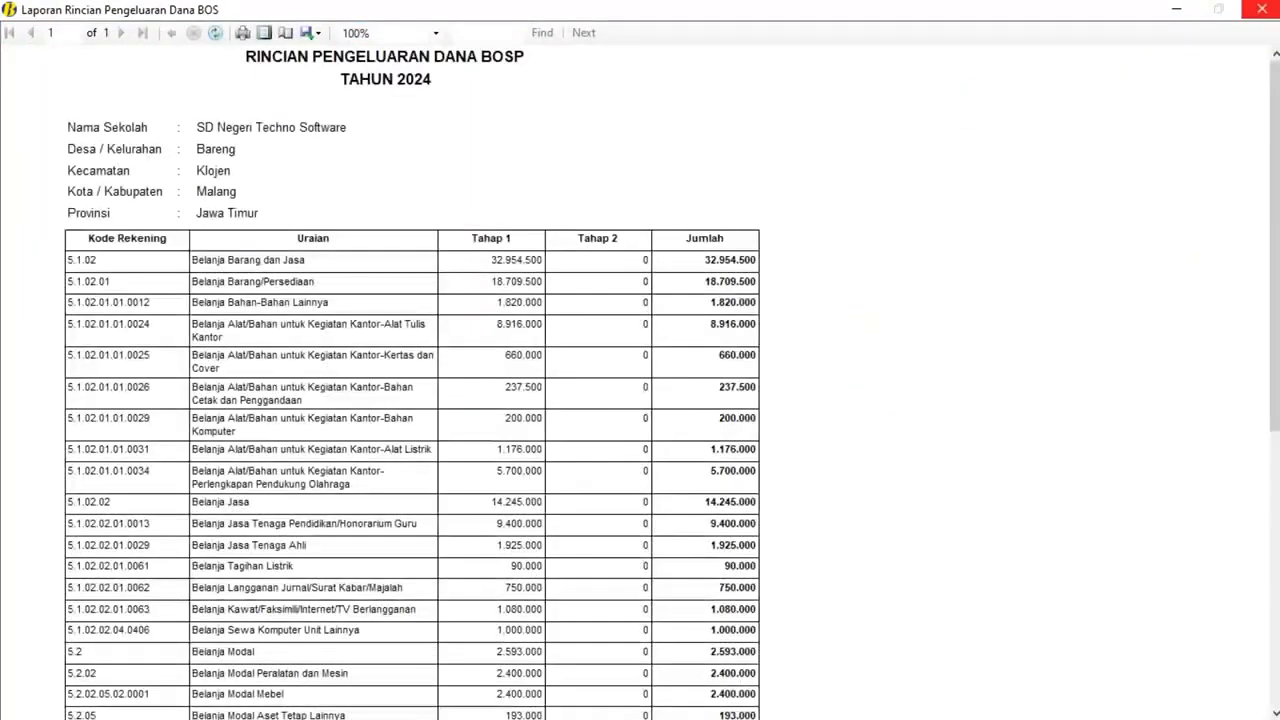
left_click(1262, 8)
left_click(1020, 116)
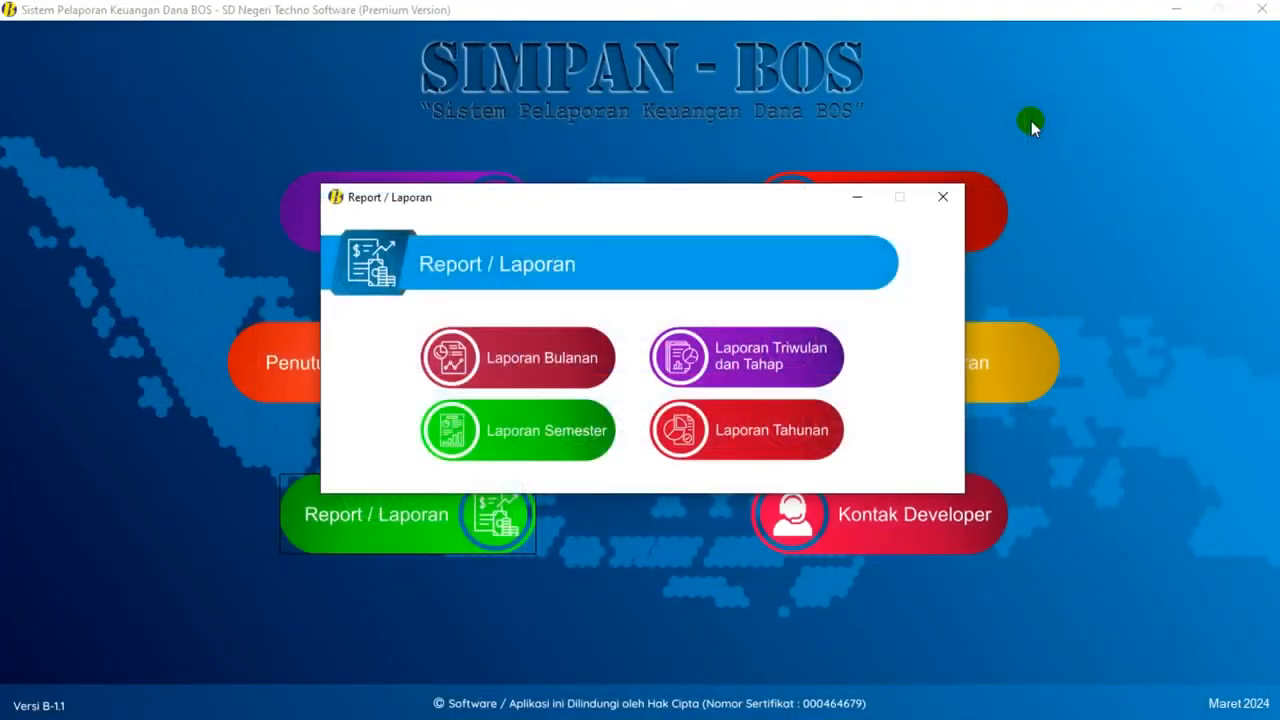
- Switch the reporting period to Februari 2024 and open the transaction page
left_click(944, 197)
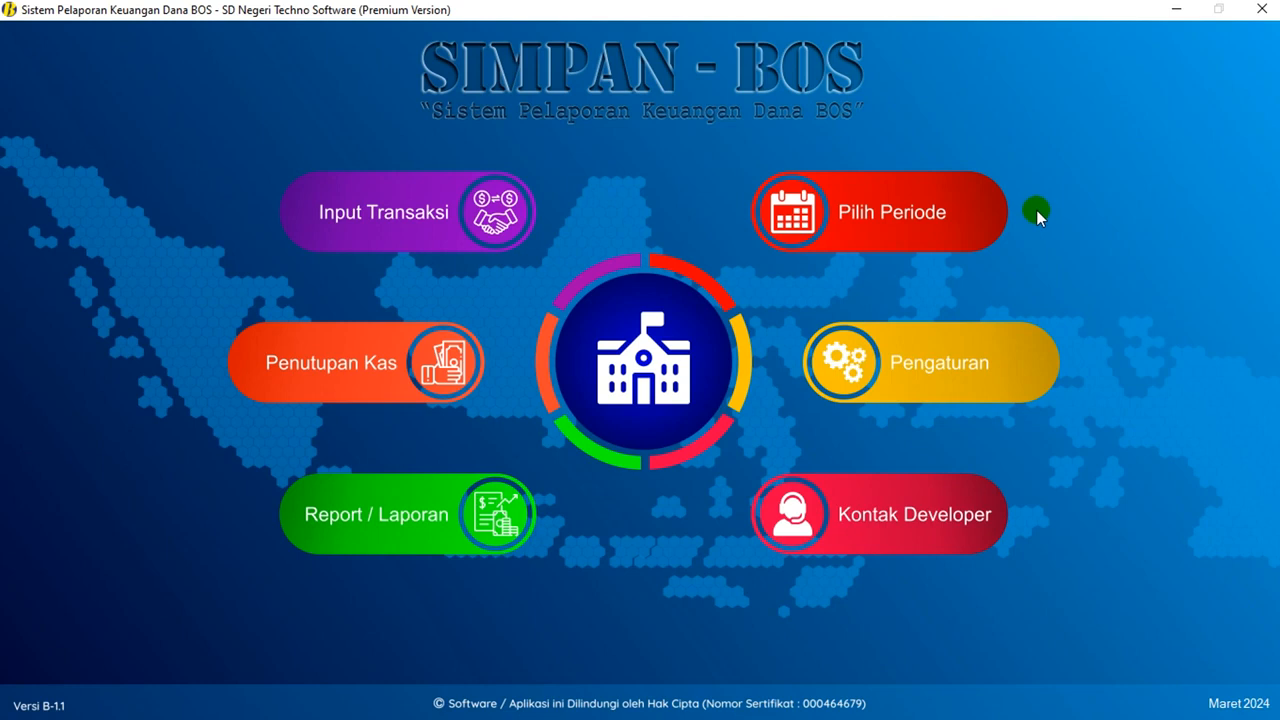
left_click(905, 216)
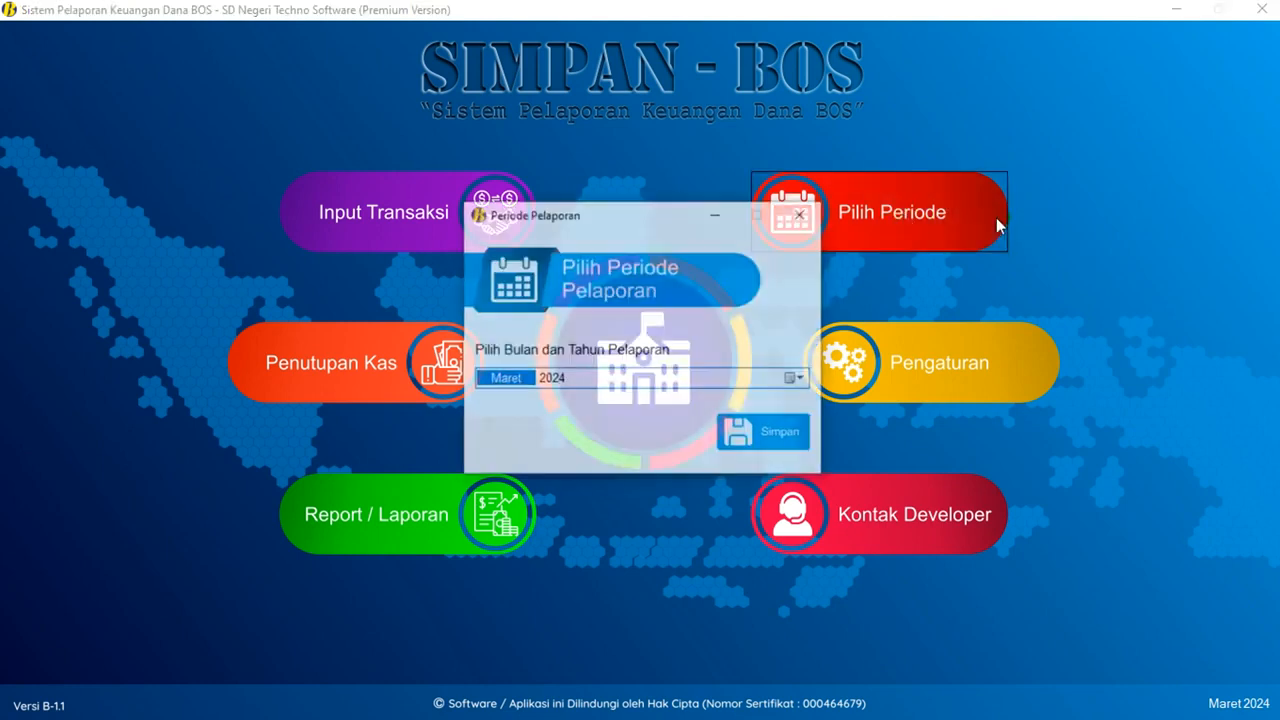
key("Down")
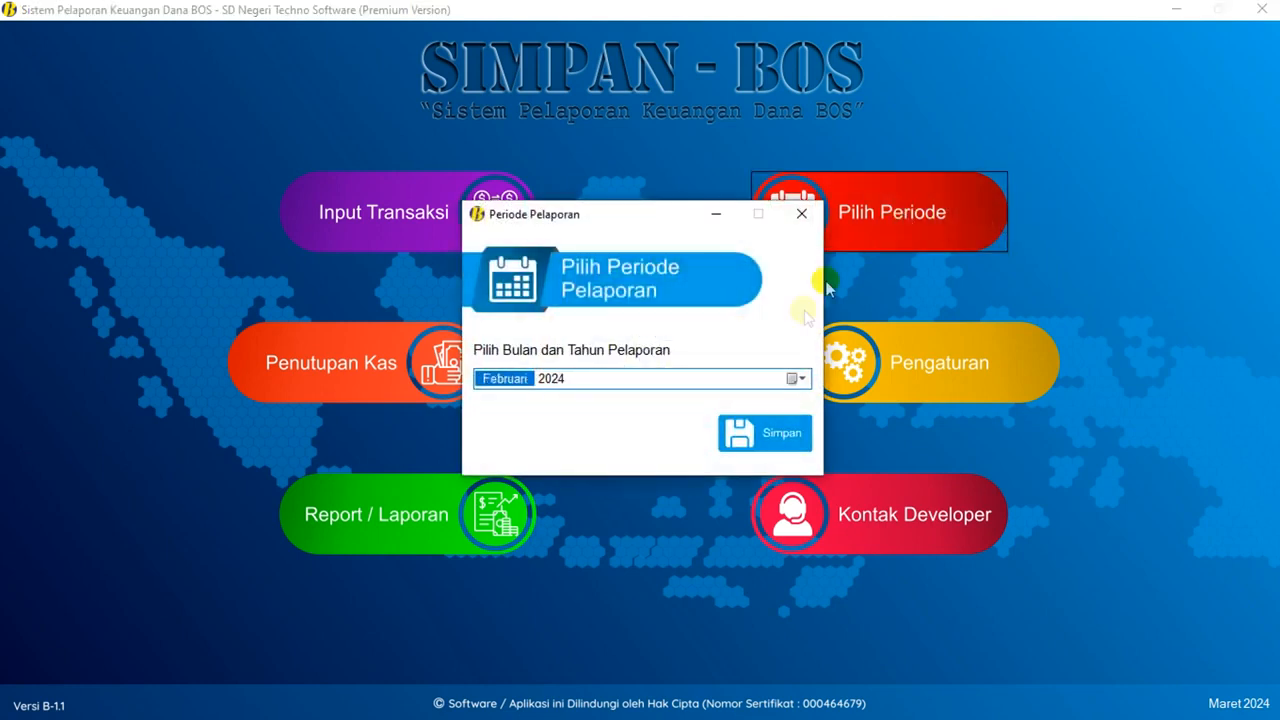
left_click(752, 432)
left_click(727, 407)
left_click(371, 214)
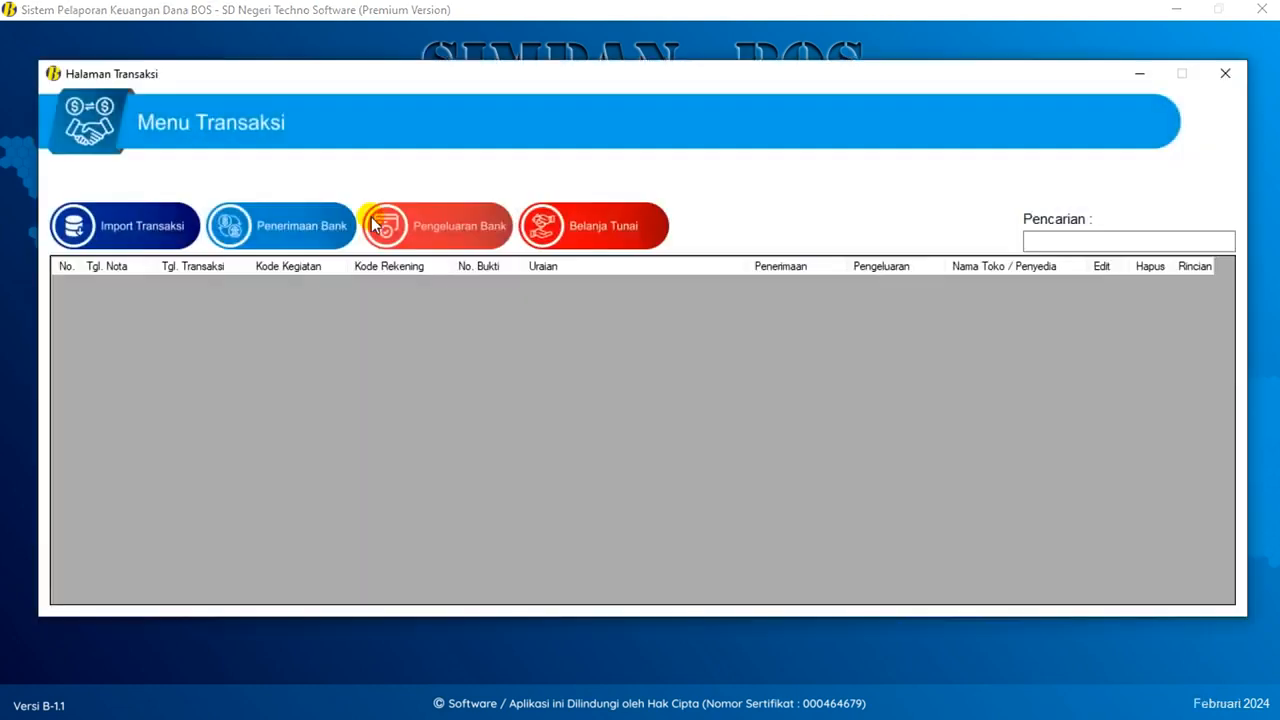
- Try recording a bank receipt, confirm February is closed, and leave the transaction page
left_click(320, 240)
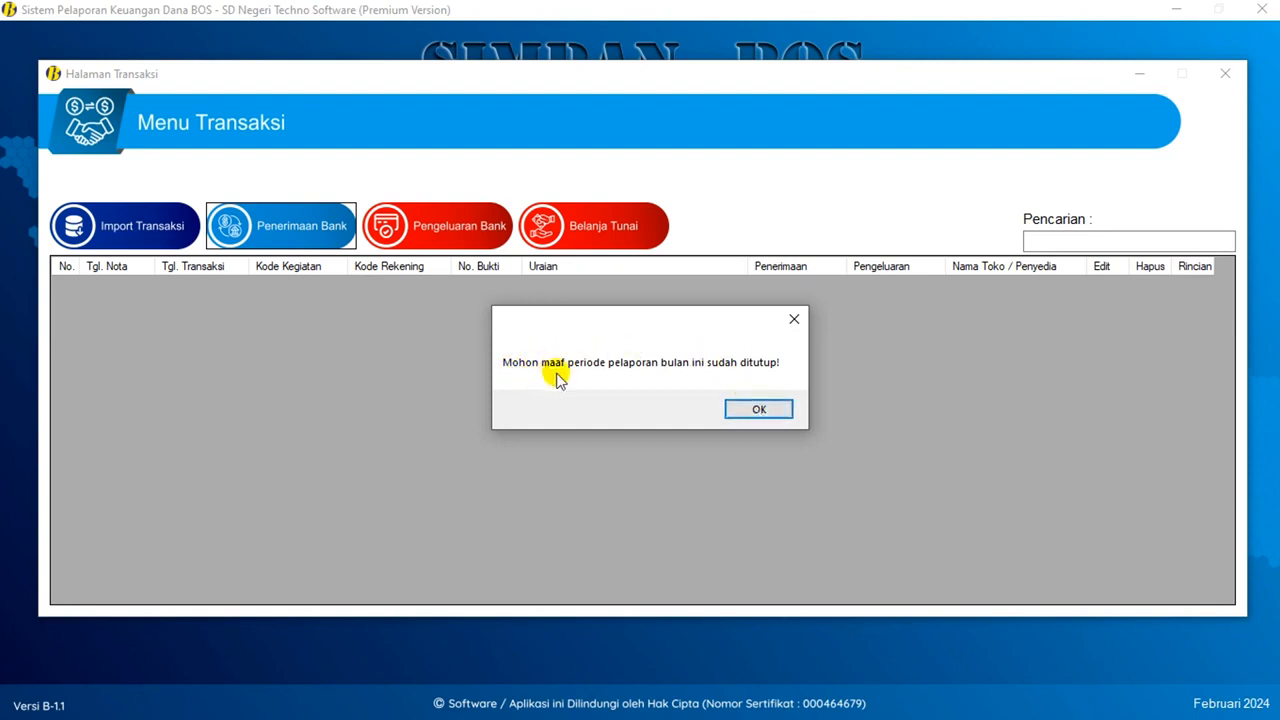
left_click(760, 408)
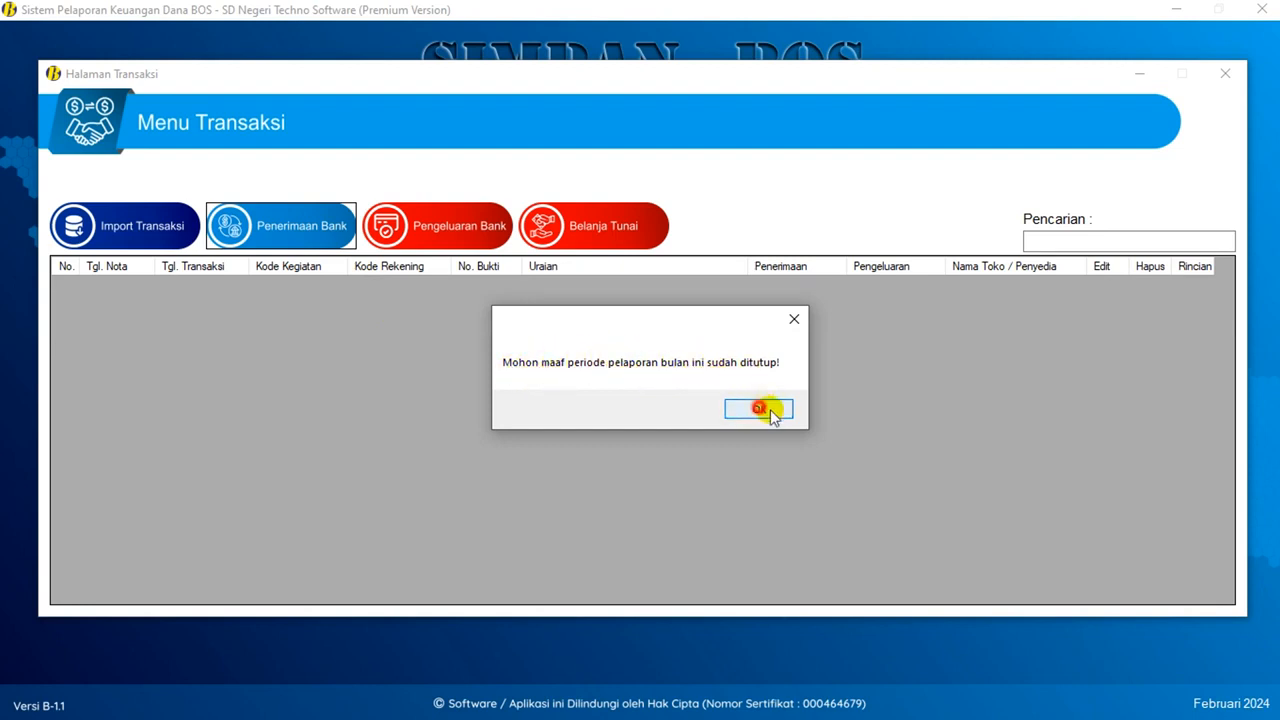
left_click(1225, 73)
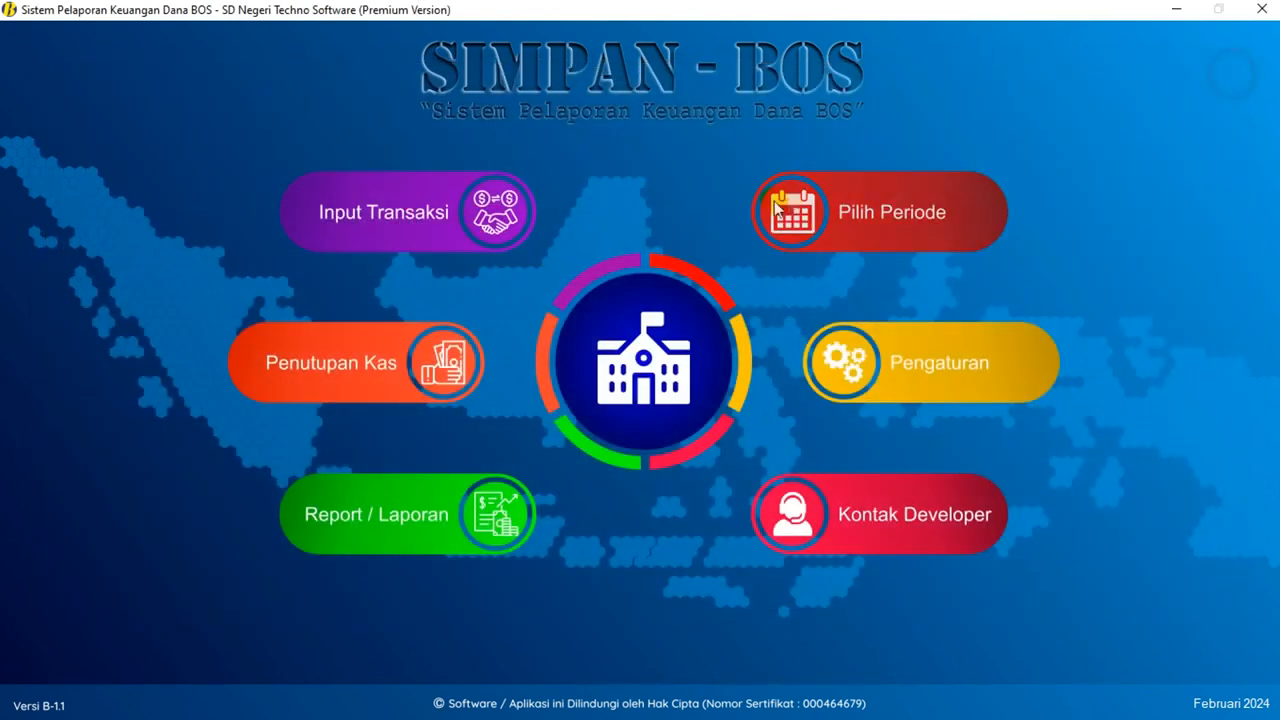
- Open the February cash-closing register and attempt to reopen it, dismissing the warning
left_click(330, 380)
left_click(520, 668)
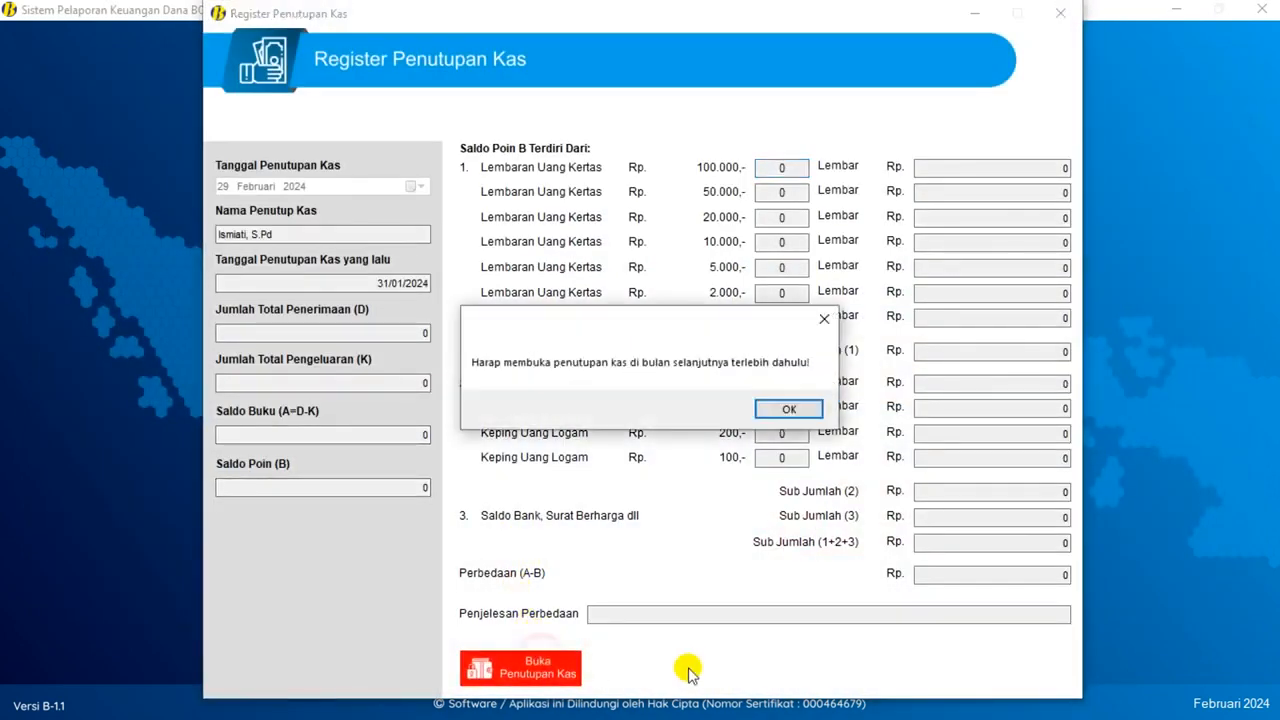
left_click(785, 408)
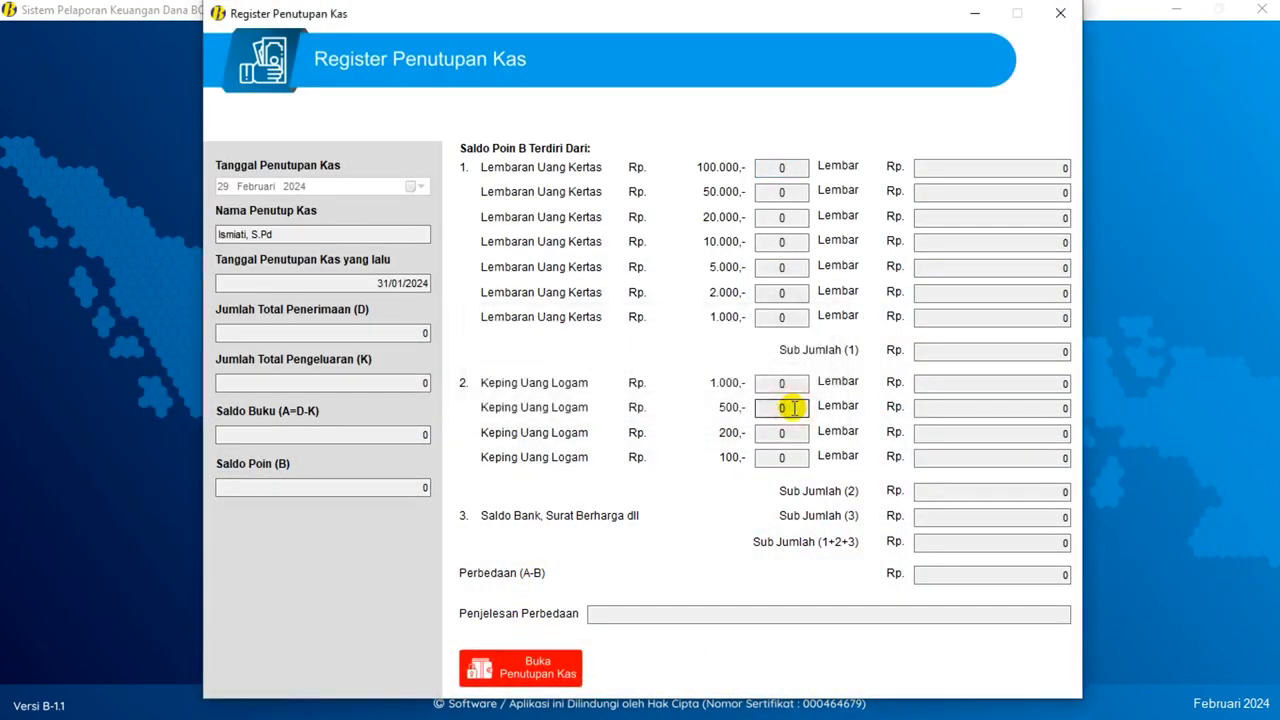
- Close the 29 Februari 2024 cash-closing register
left_click(1061, 15)
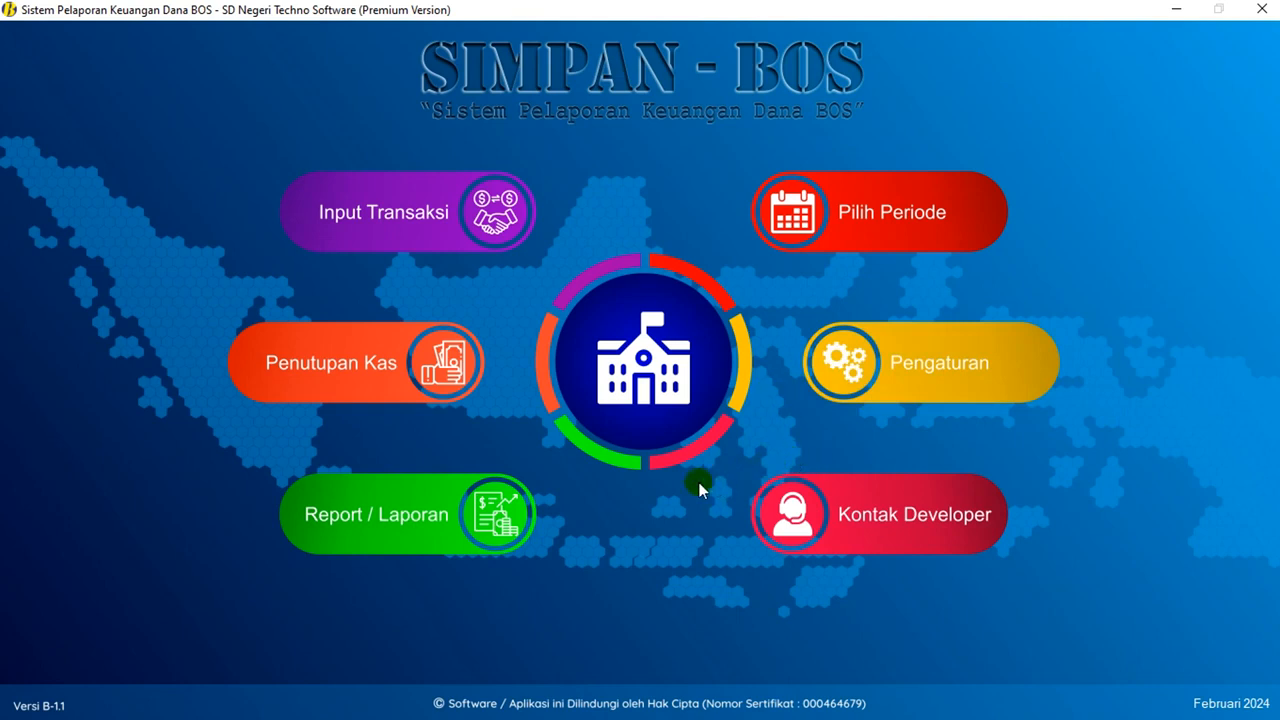
- Preview the February monthly SPTJM report, close the report menus, and open the period chooser
left_click(366, 534)
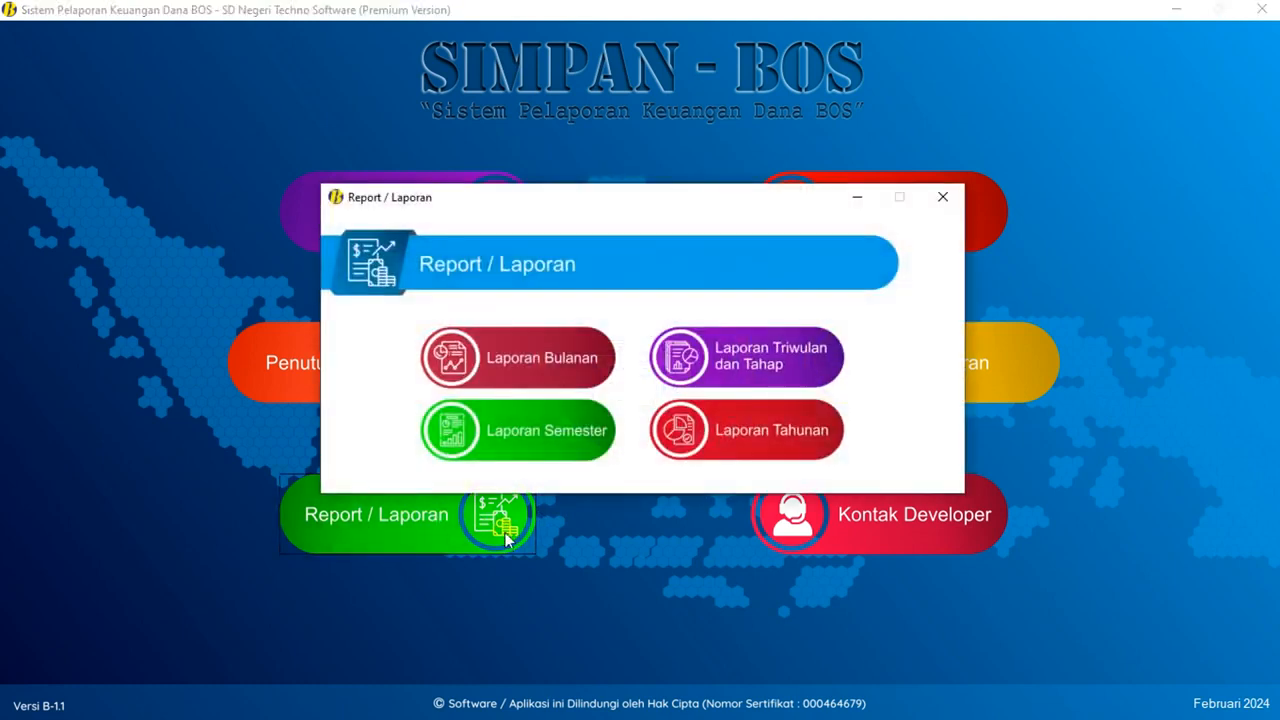
left_click(533, 356)
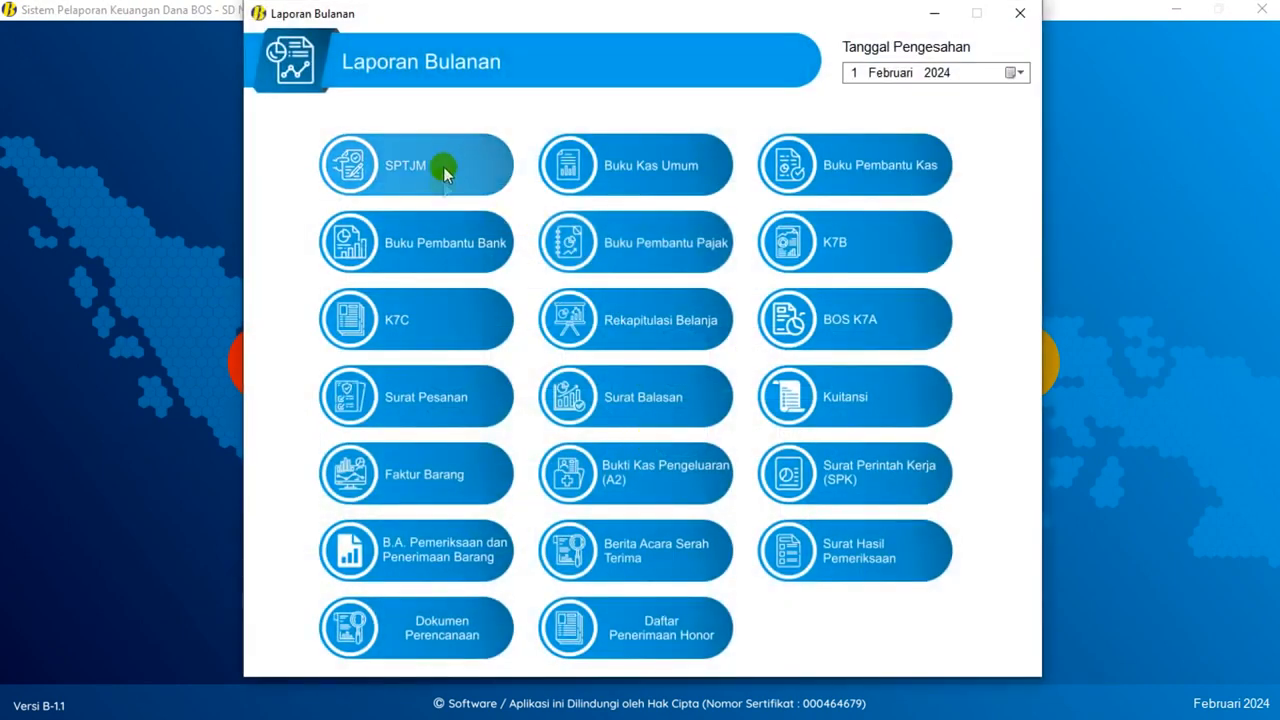
left_click(440, 172)
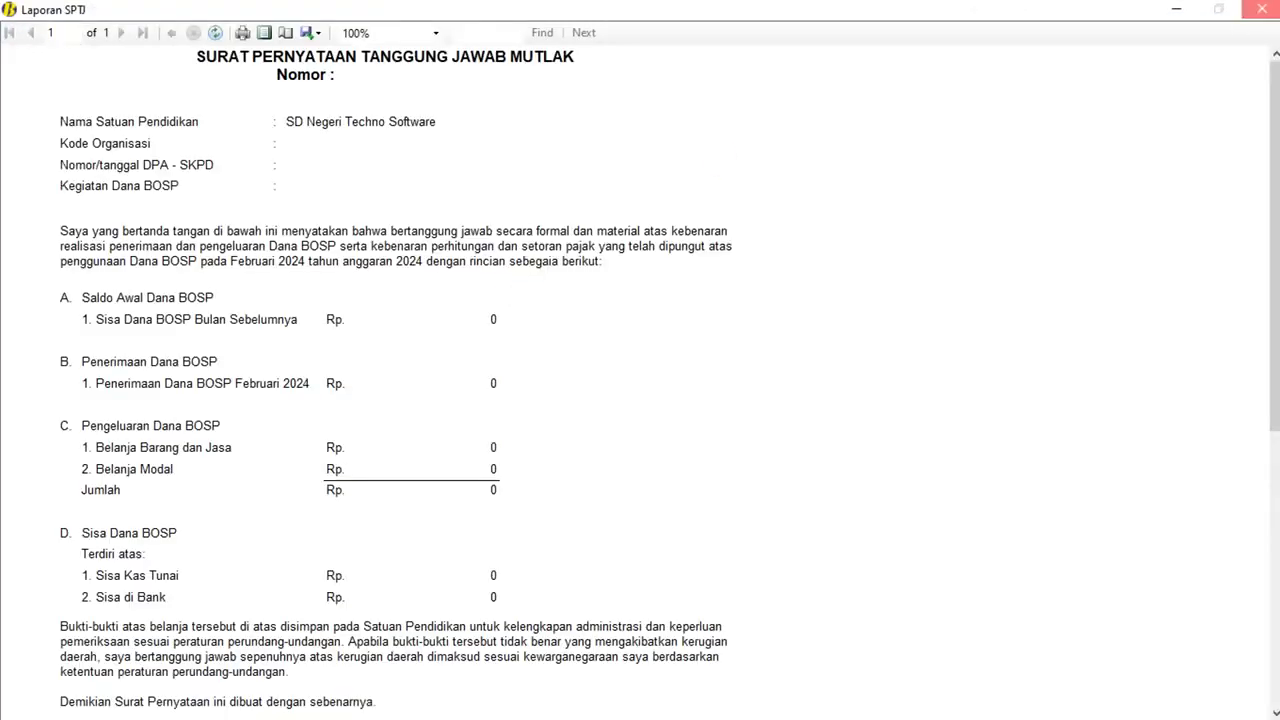
left_click(1262, 9)
left_click(1026, 21)
left_click(946, 196)
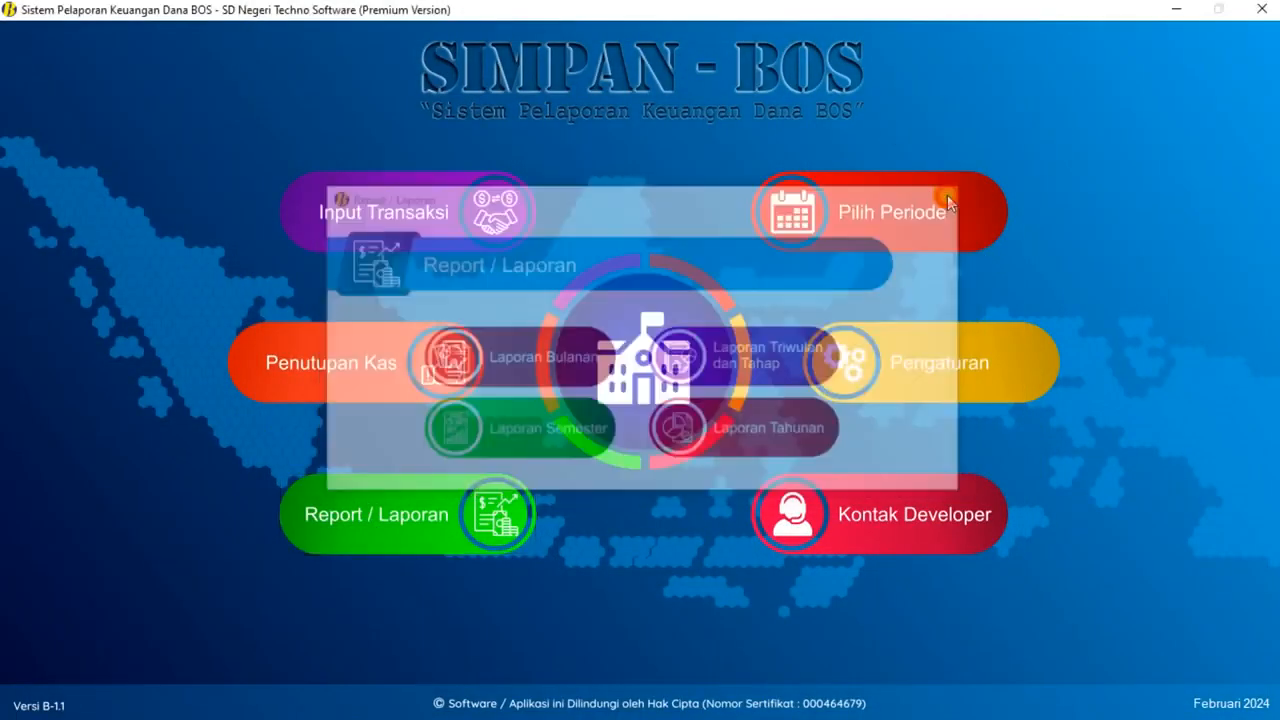
left_click(921, 226)
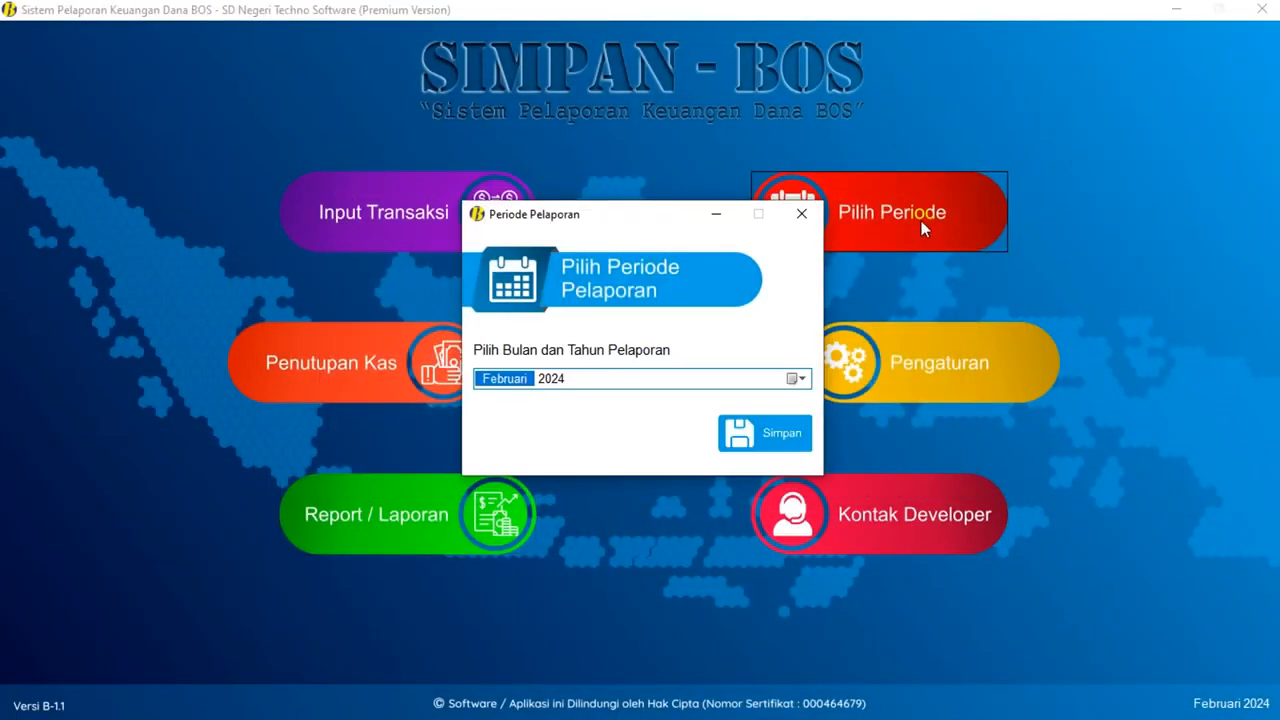
- Save Februari 2024 as the period and check the cash-closing register twice
left_click(812, 431)
left_click(710, 412)
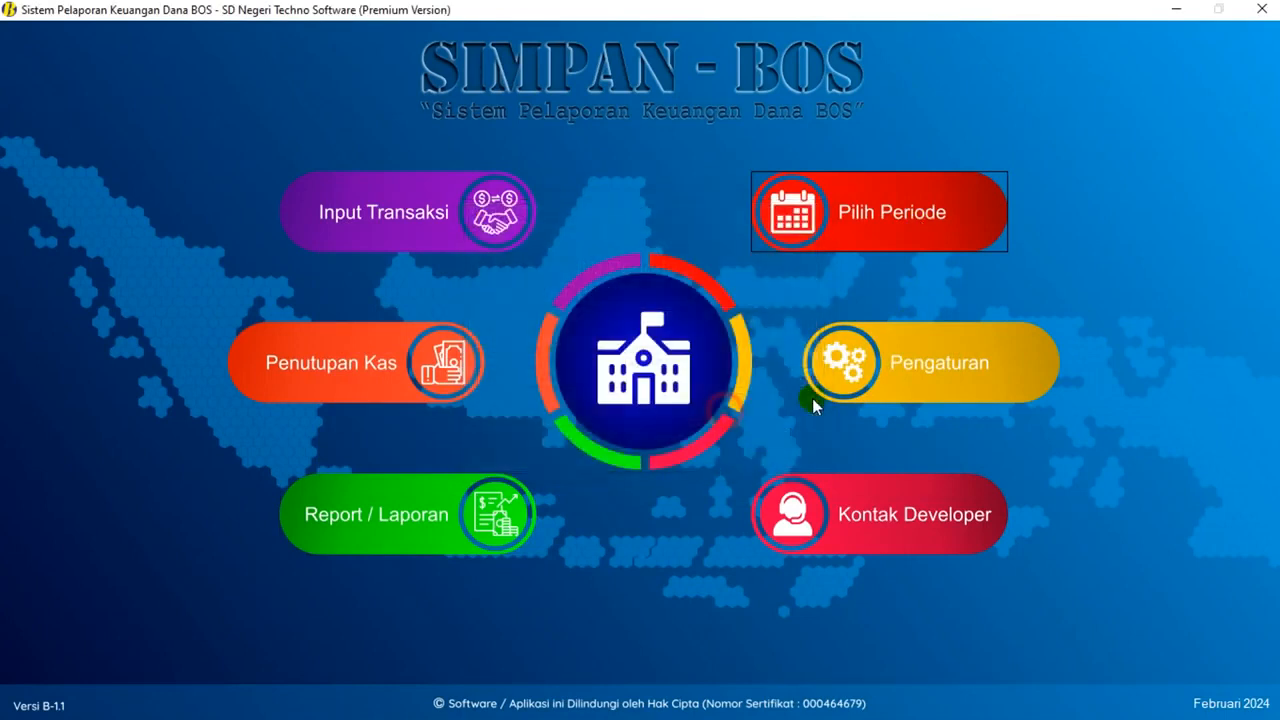
left_click(363, 392)
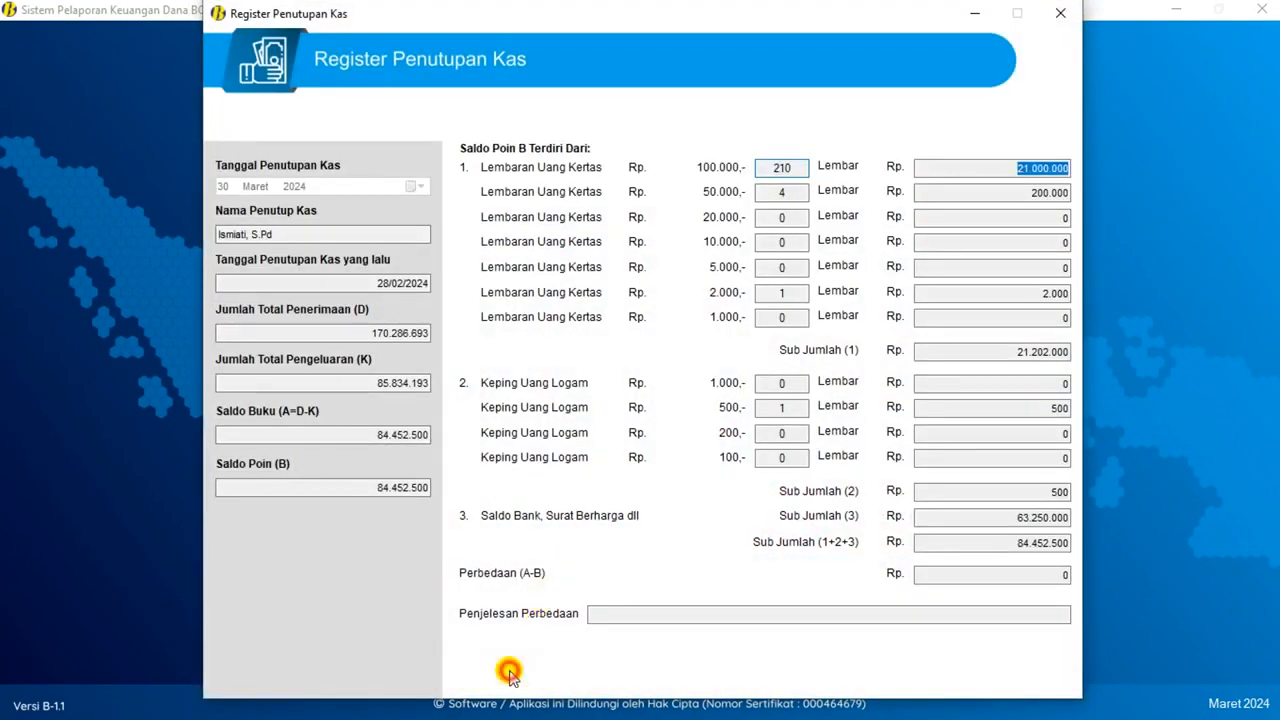
left_click(1060, 13)
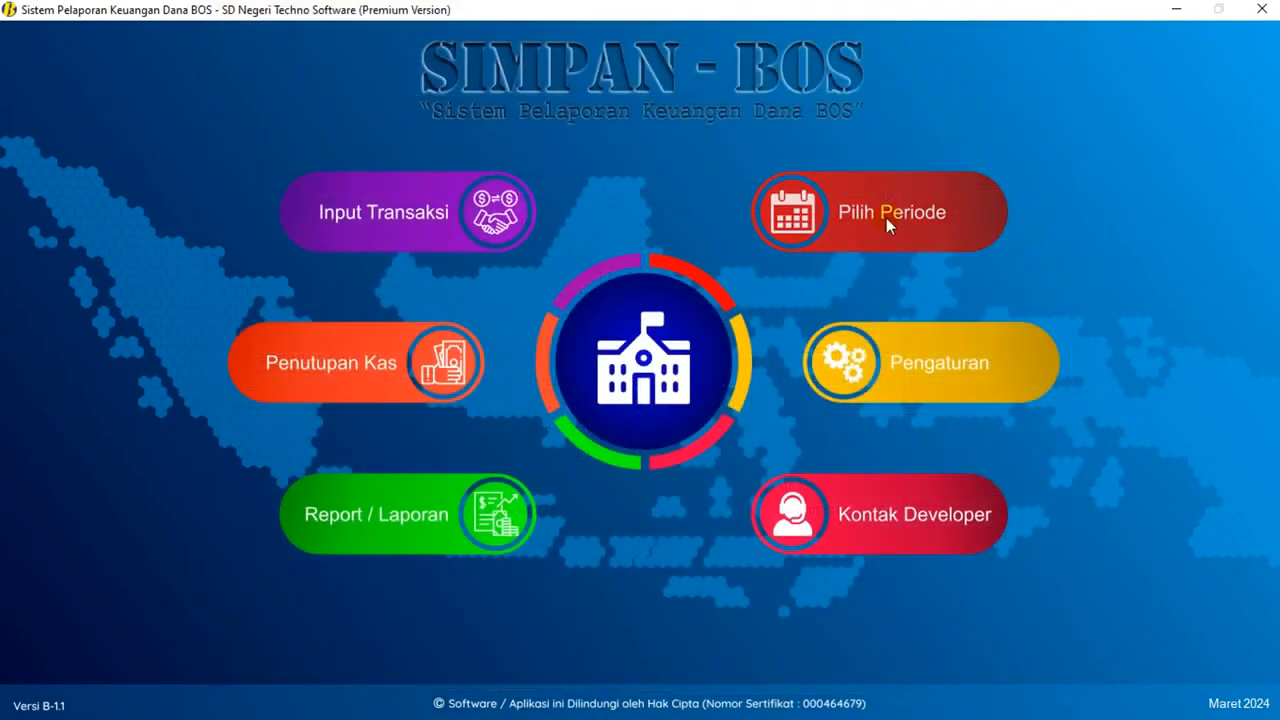
left_click(388, 365)
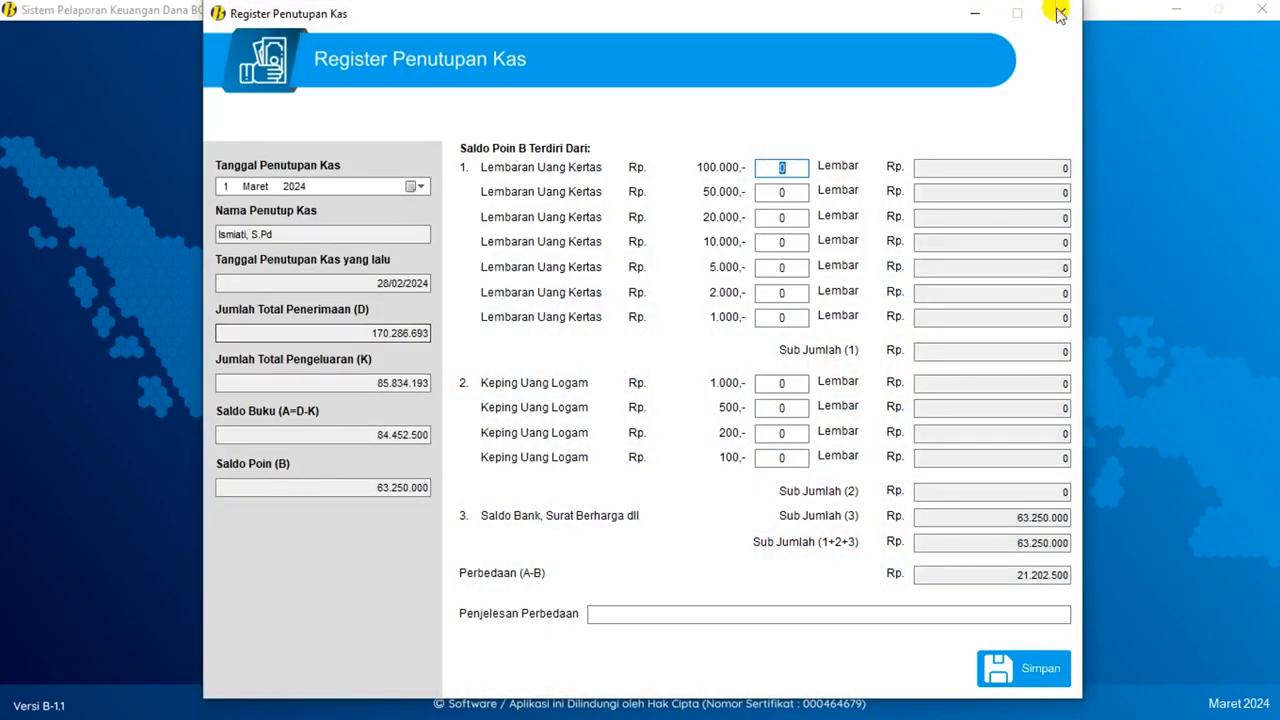
left_click(1058, 14)
- Re-save Februari 2024, reopen February's cash closing for editing, then open the transaction list
left_click(913, 229)
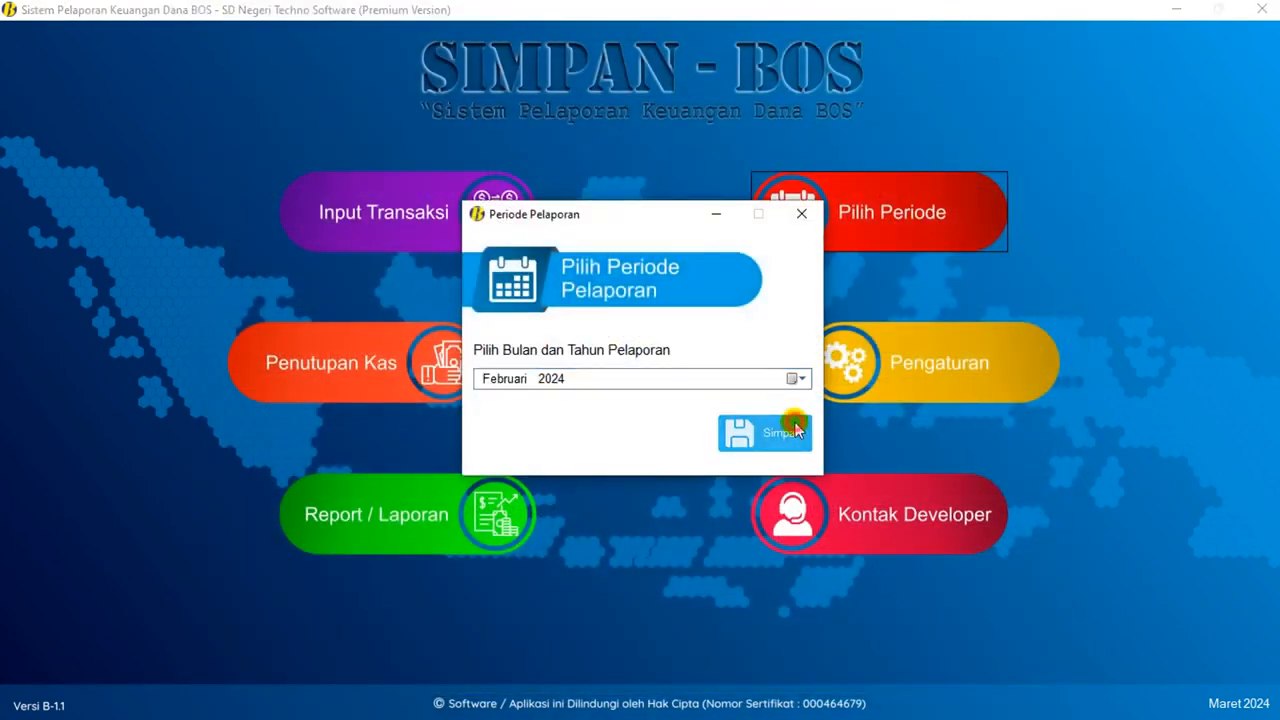
left_click(786, 430)
left_click(729, 412)
left_click(316, 378)
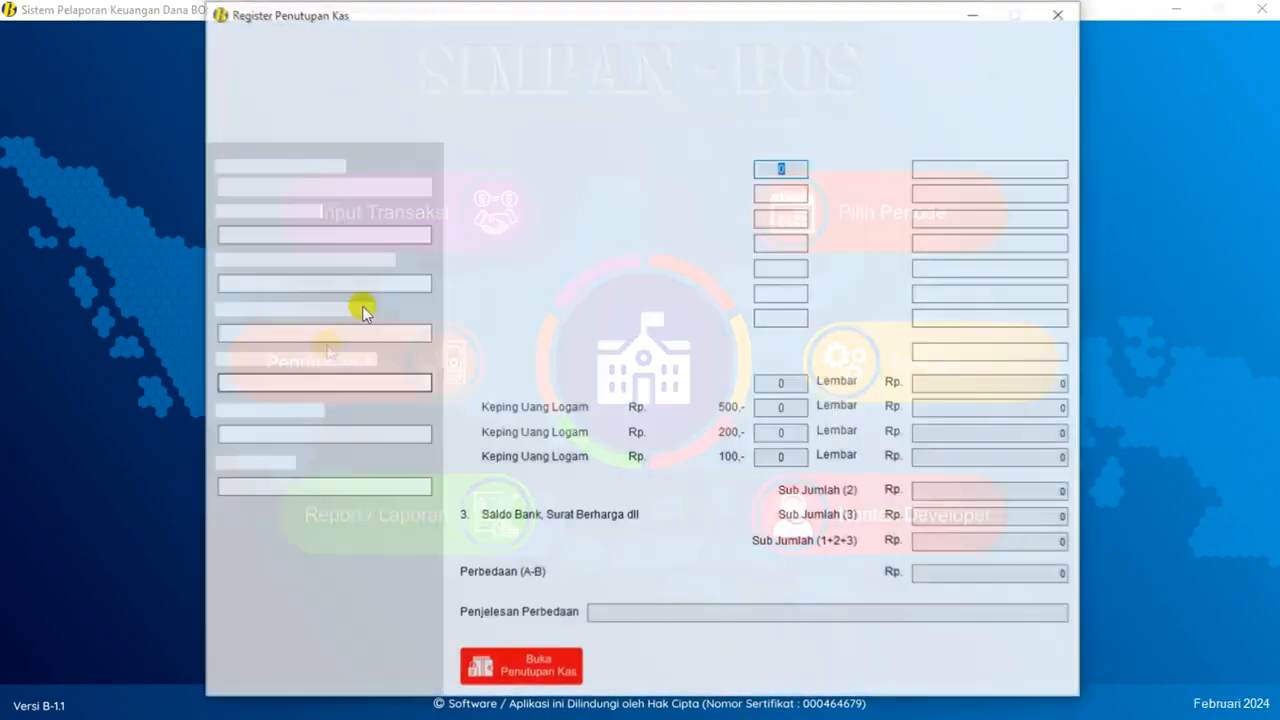
left_click(540, 671)
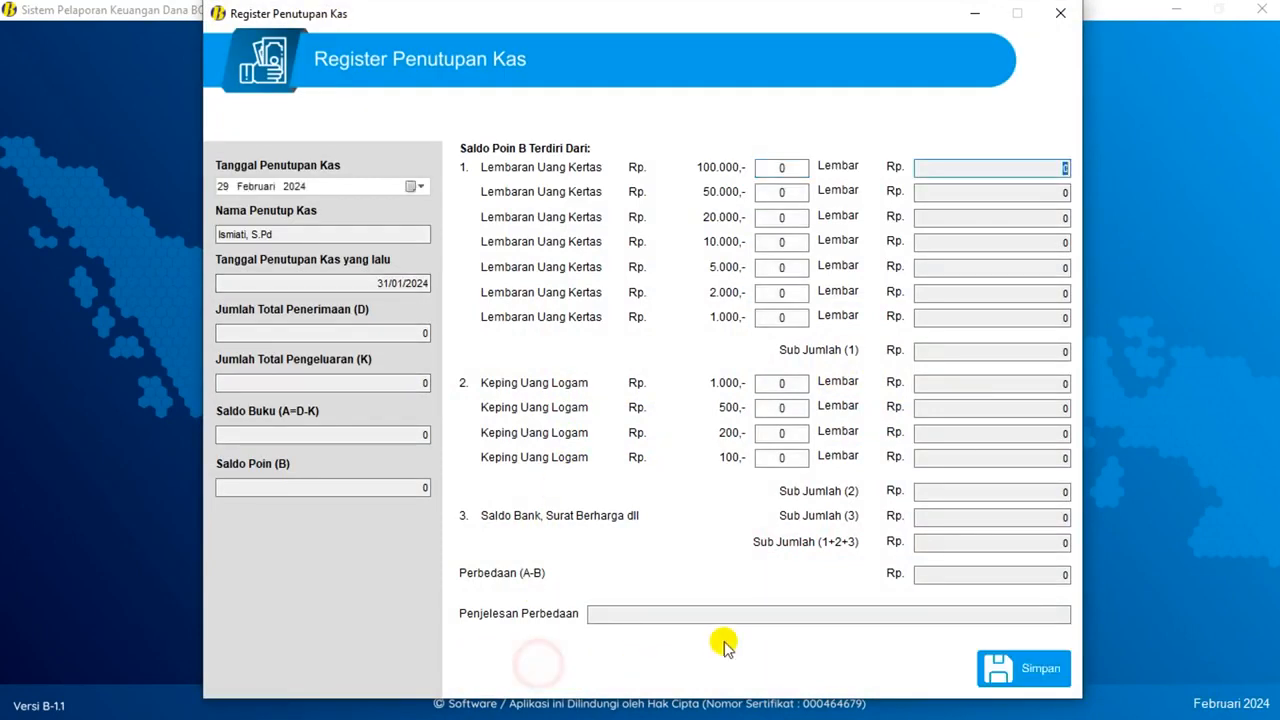
left_click(1060, 13)
left_click(443, 222)
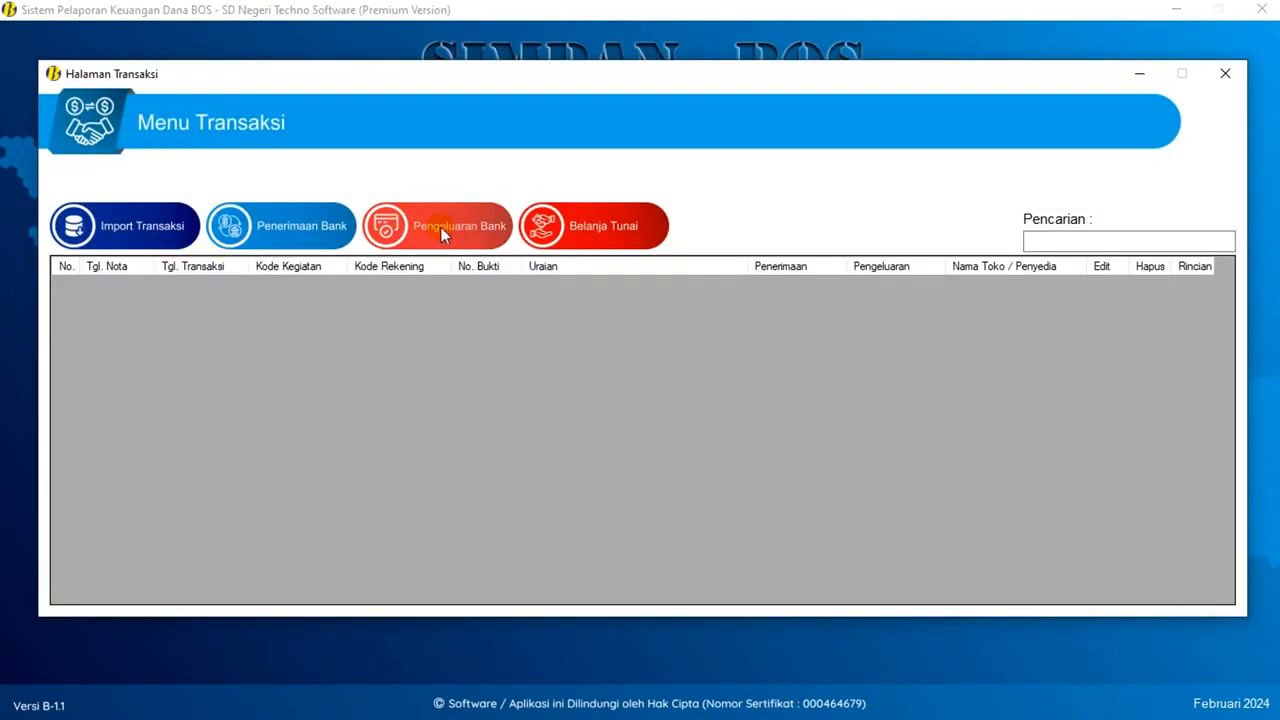
- Check the bank expenditure and cash purchase forms without saving, then leave the transaction page
left_click(441, 227)
left_click(808, 124)
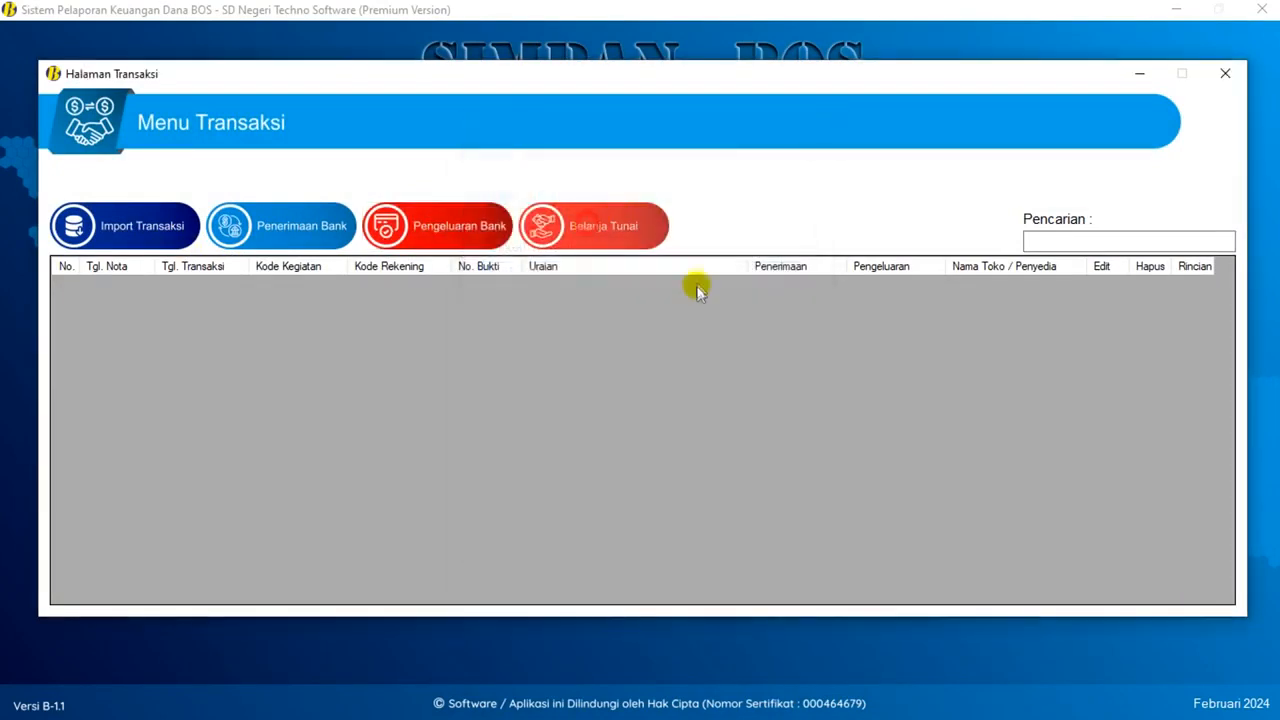
left_click(600, 226)
left_click(866, 558)
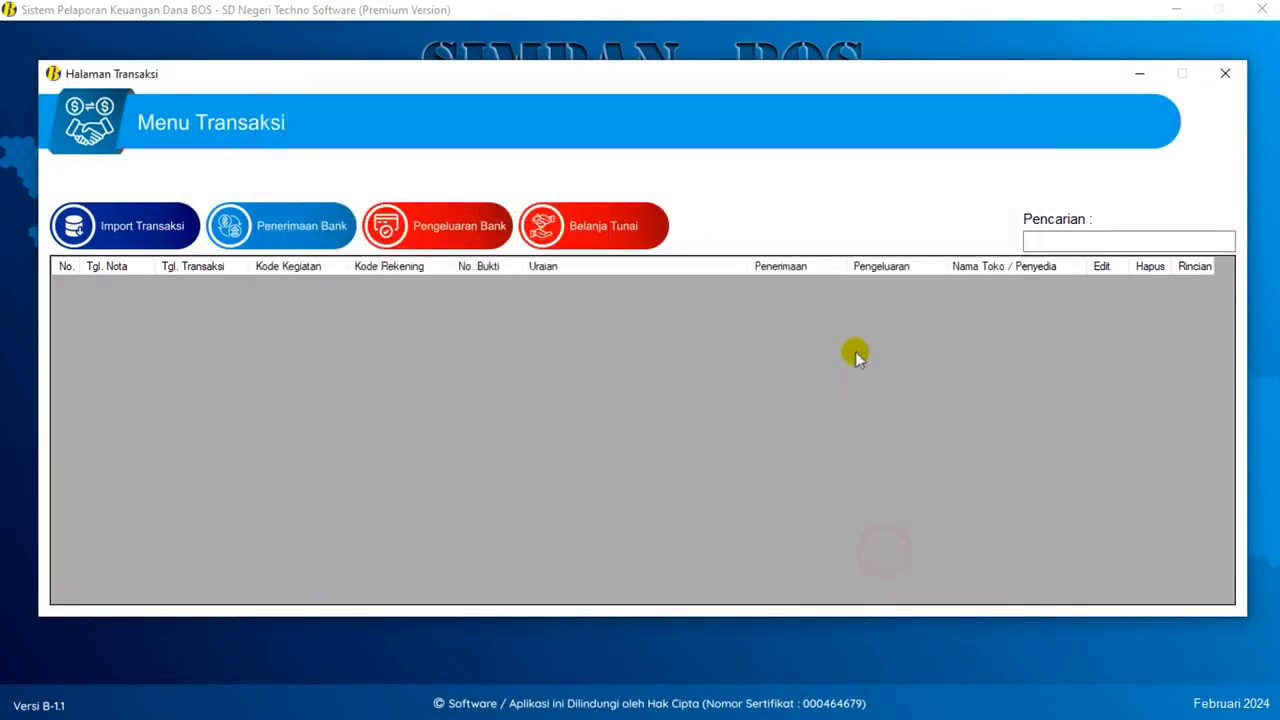
left_click(1225, 73)
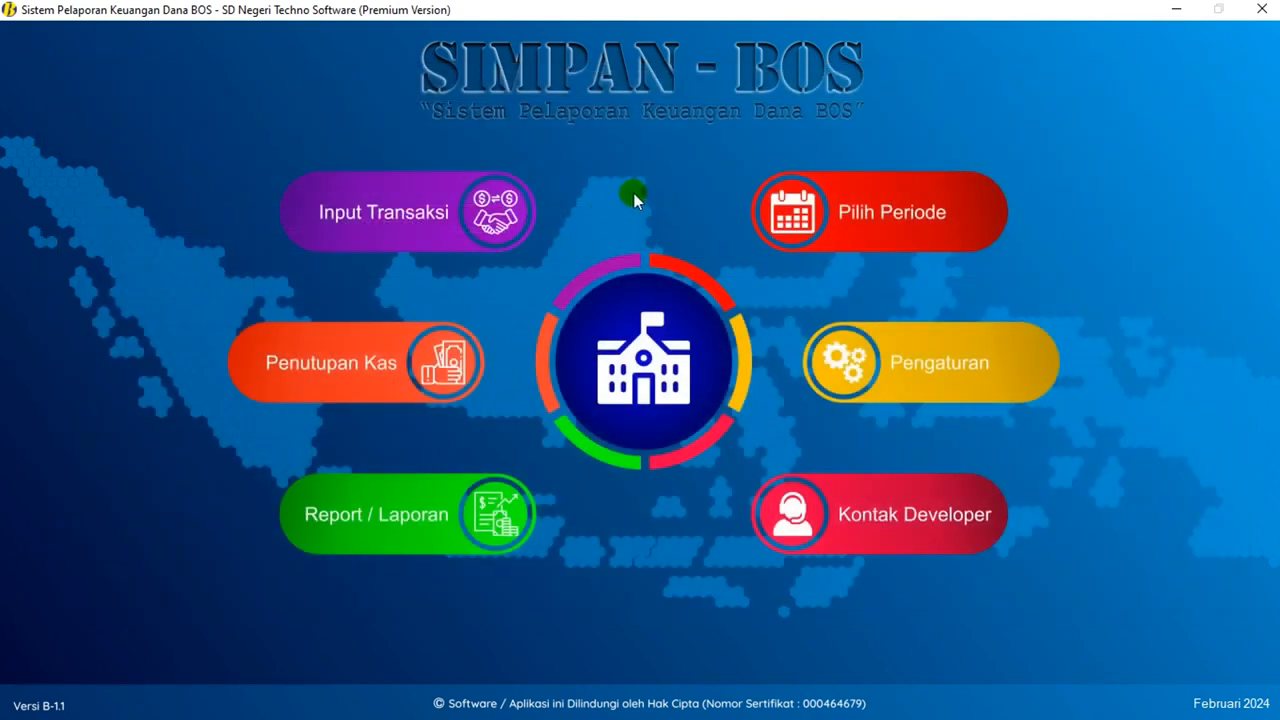
left_click(465, 228)
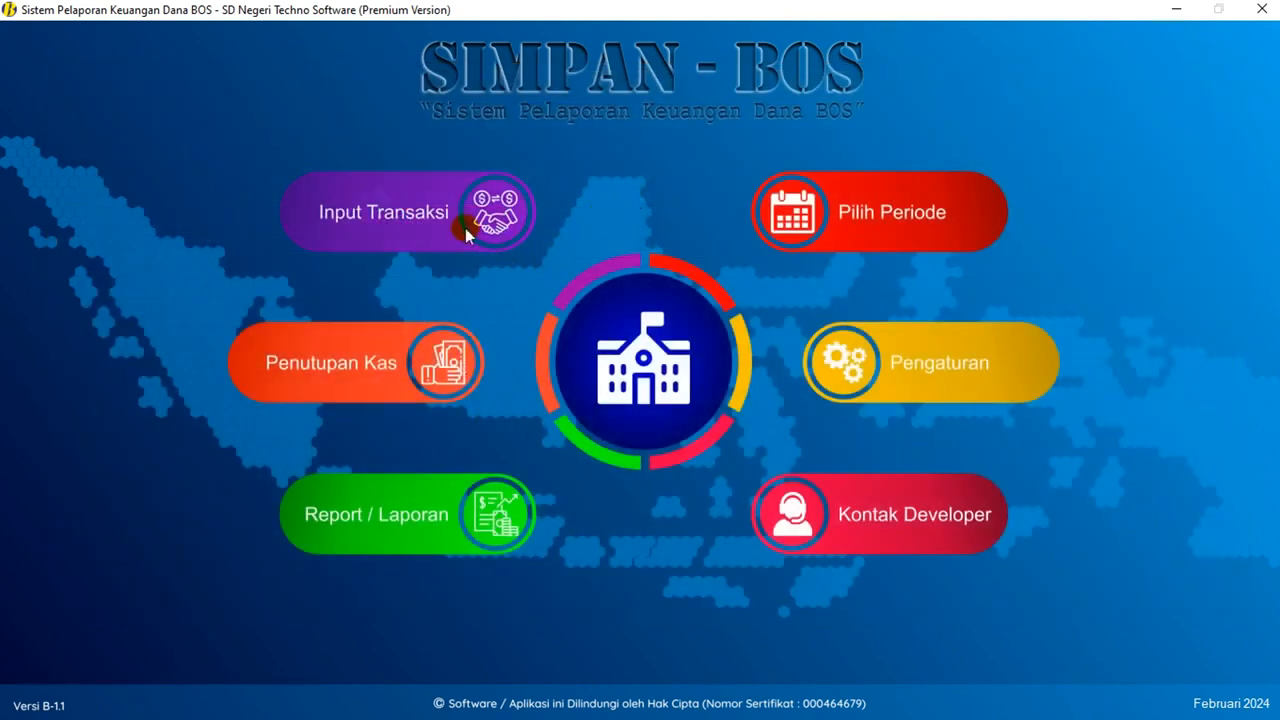
- Save the February cash closing dated 29 Februari 2024 in the cash-closing register
left_click(374, 369)
left_click(418, 187)
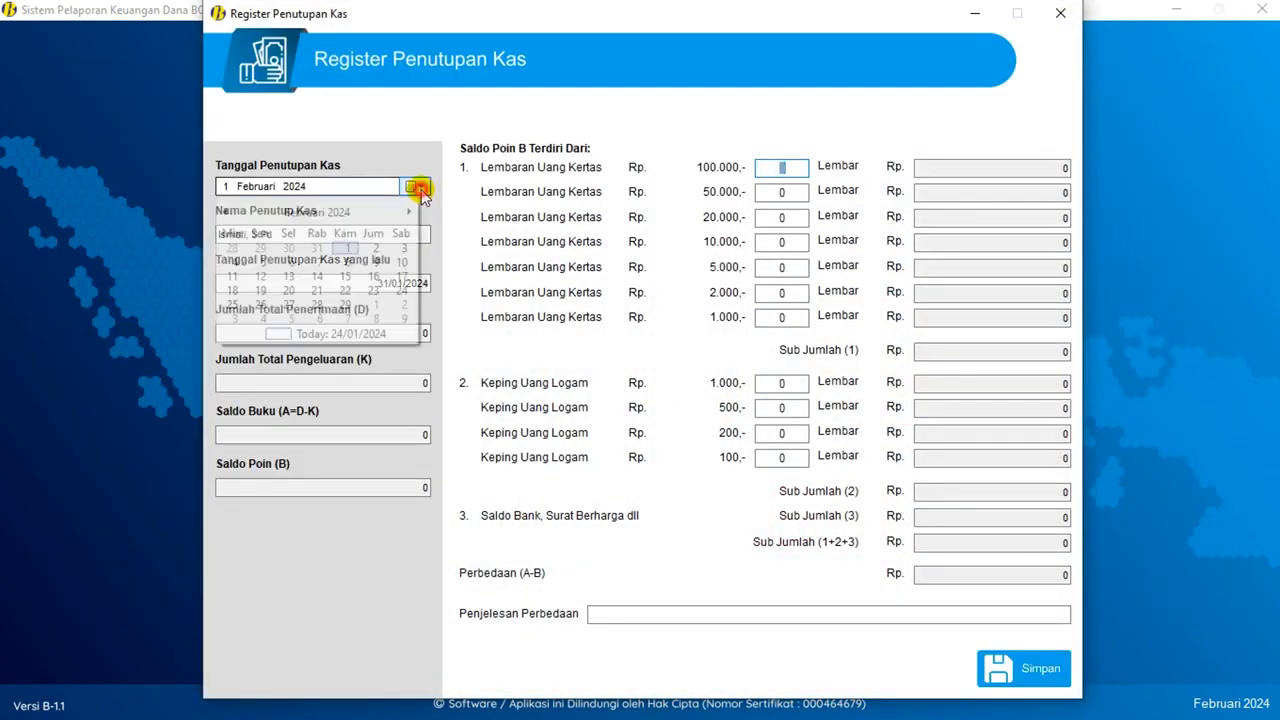
left_click(345, 304)
left_click(1015, 666)
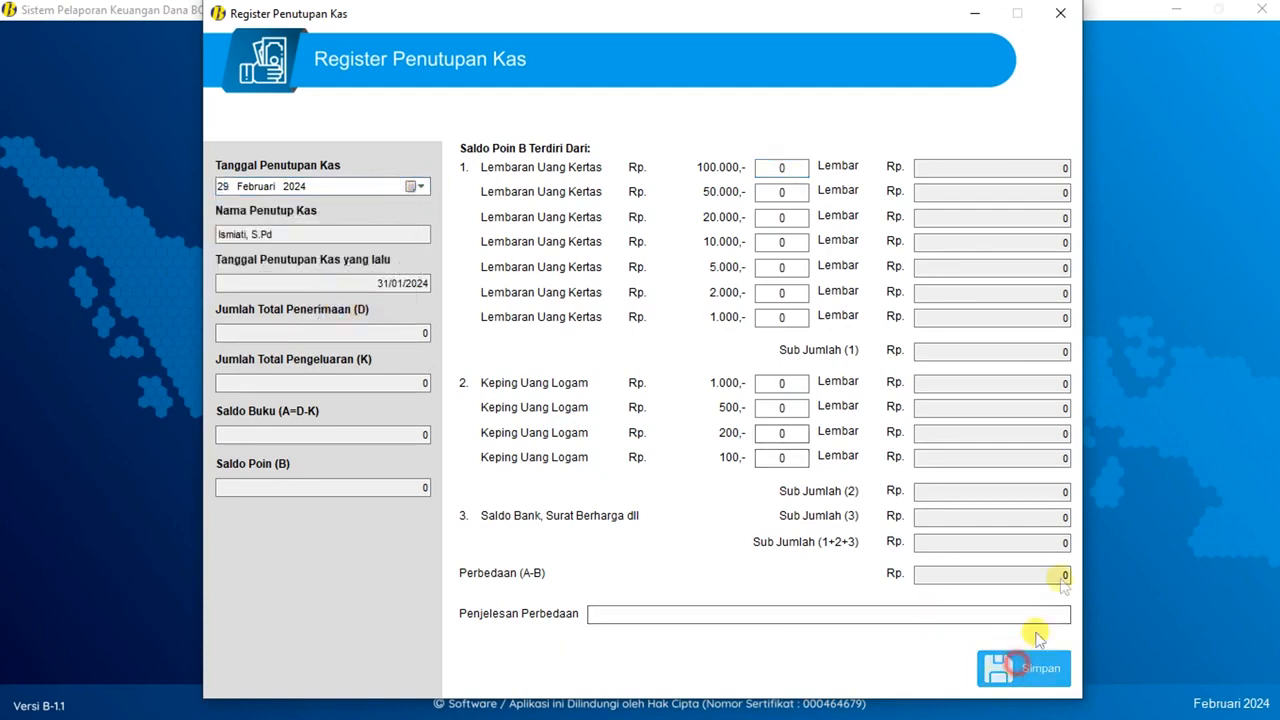
left_click(676, 409)
left_click(1058, 15)
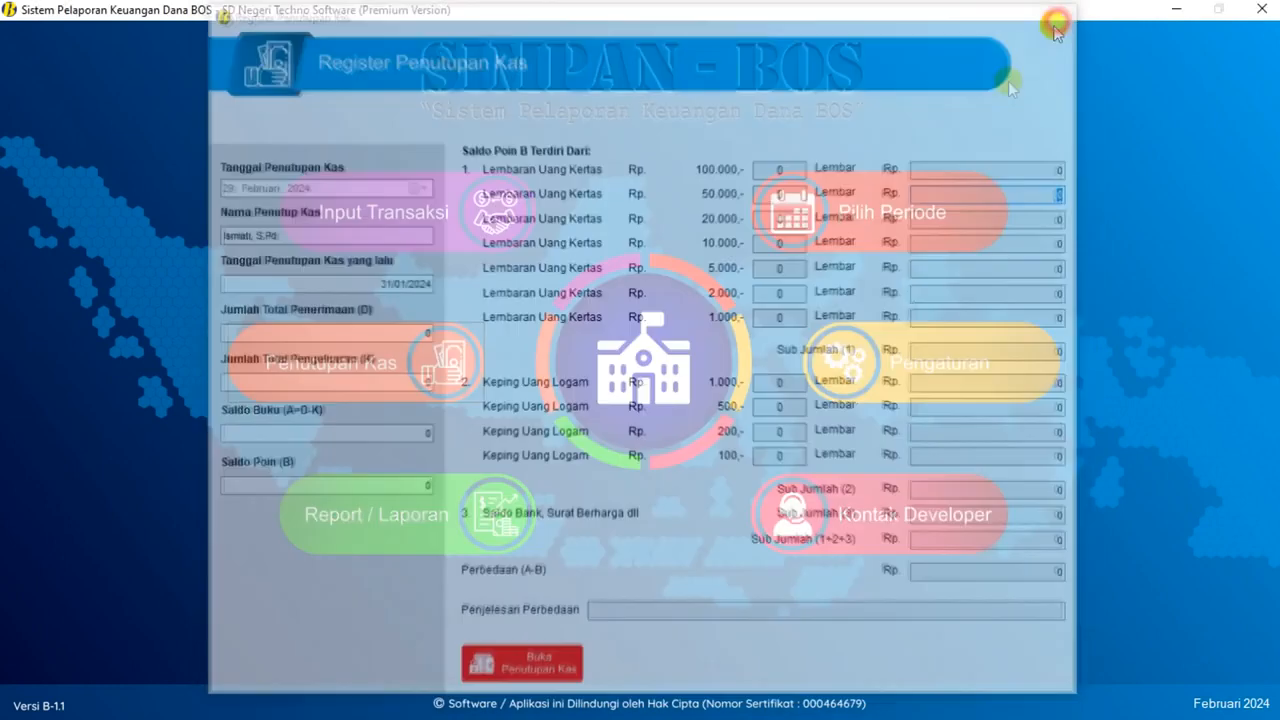
- Set the reporting period to Maret 2024 and bring up March's cash-closing register
left_click(940, 202)
key("Up")
left_click(757, 434)
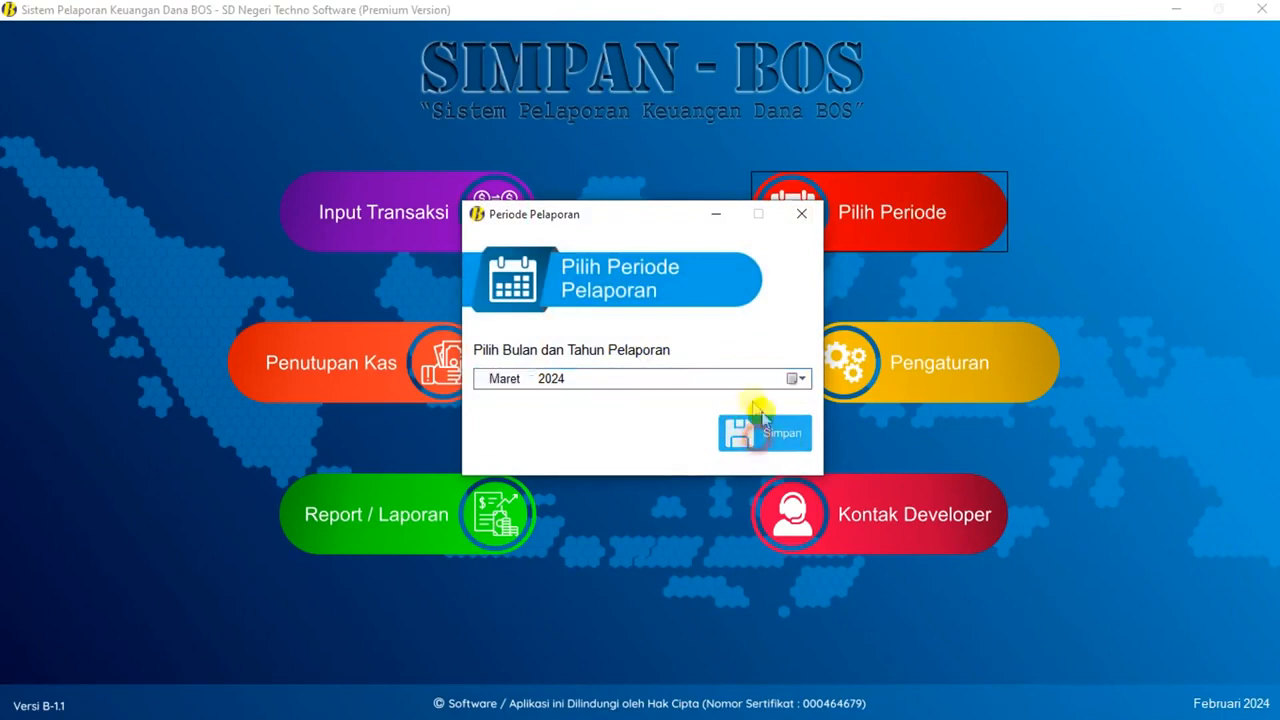
left_click(699, 403)
left_click(373, 375)
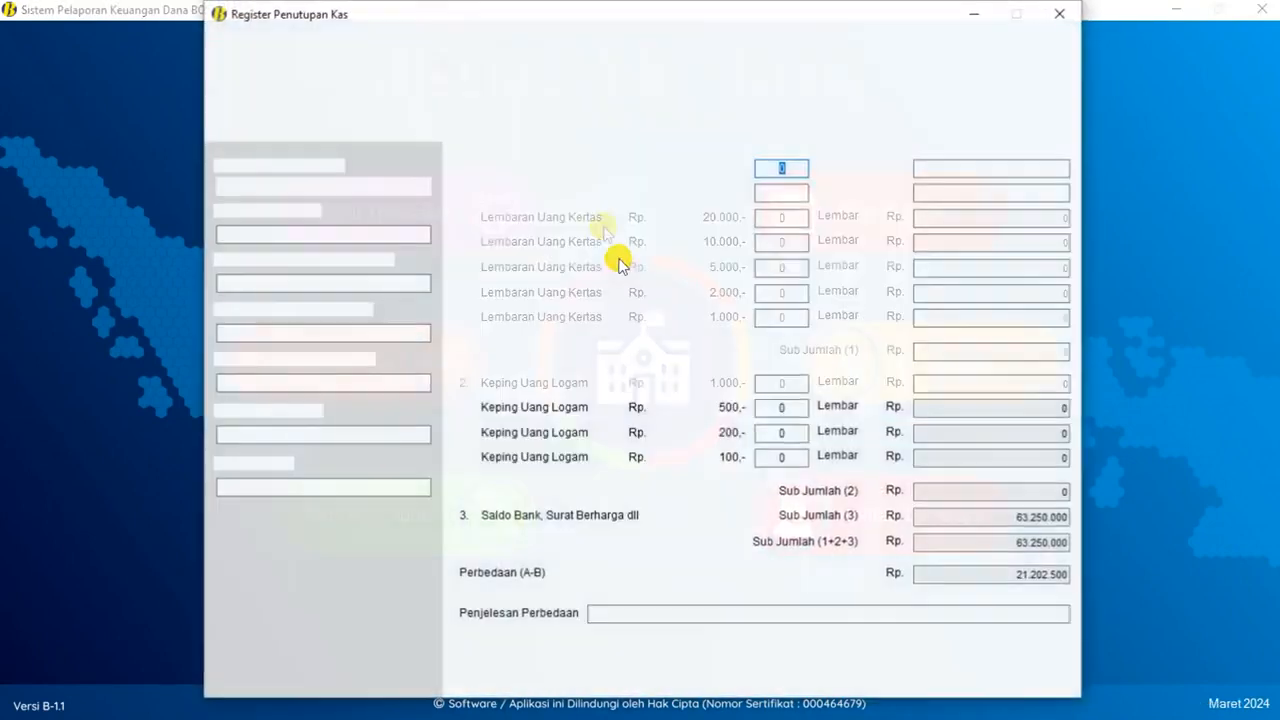
- Close the March Register Penutupan Kas and briefly view, then dismiss, the Kontak Developer details
left_click(1060, 13)
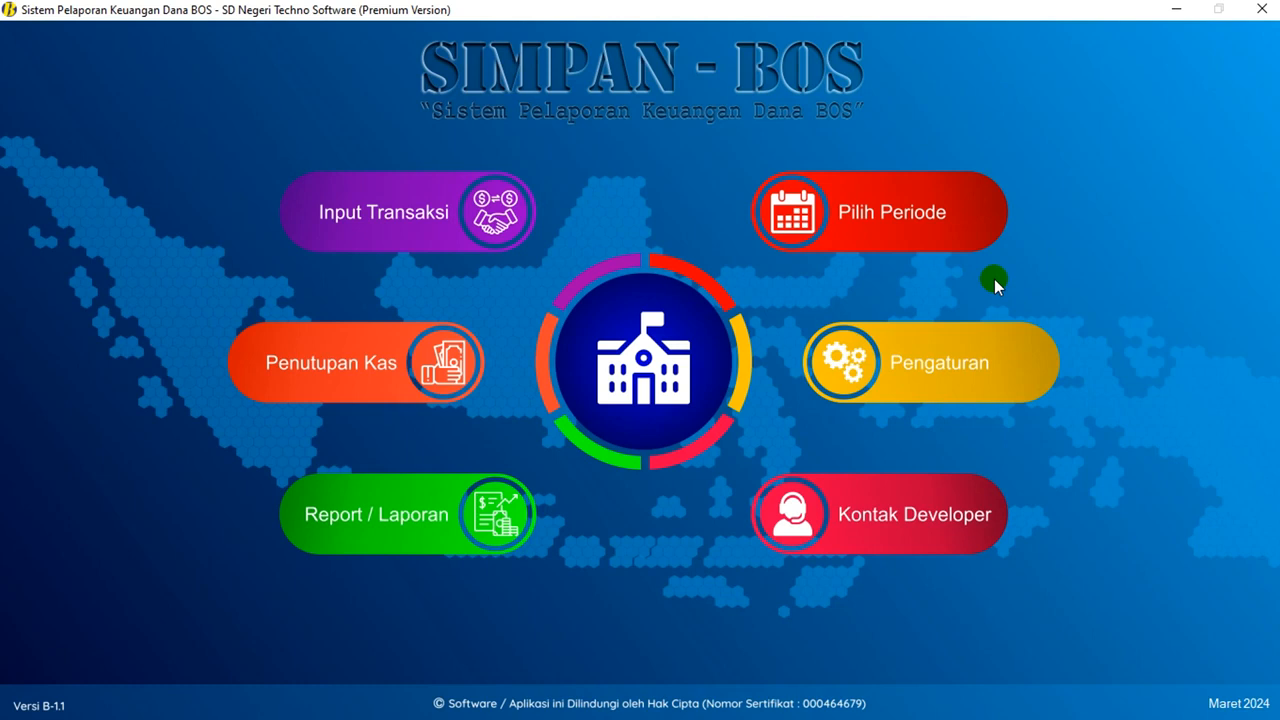
left_click(945, 495)
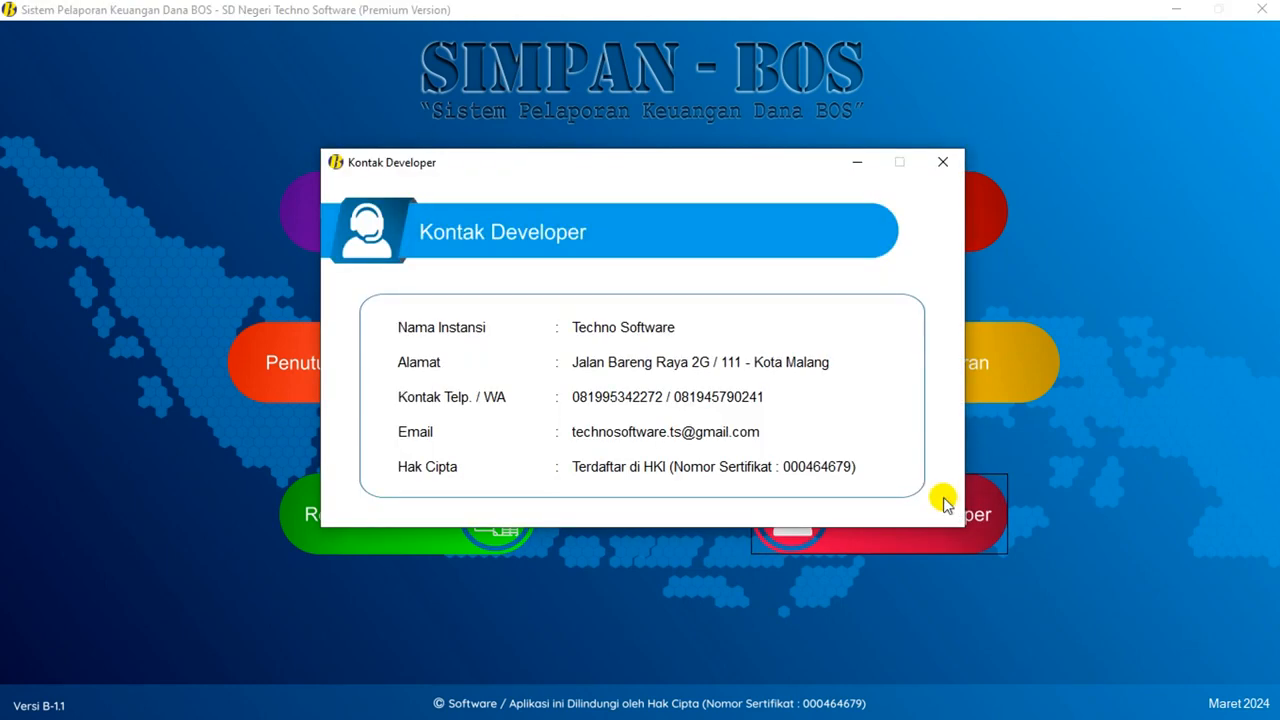
left_click(941, 160)
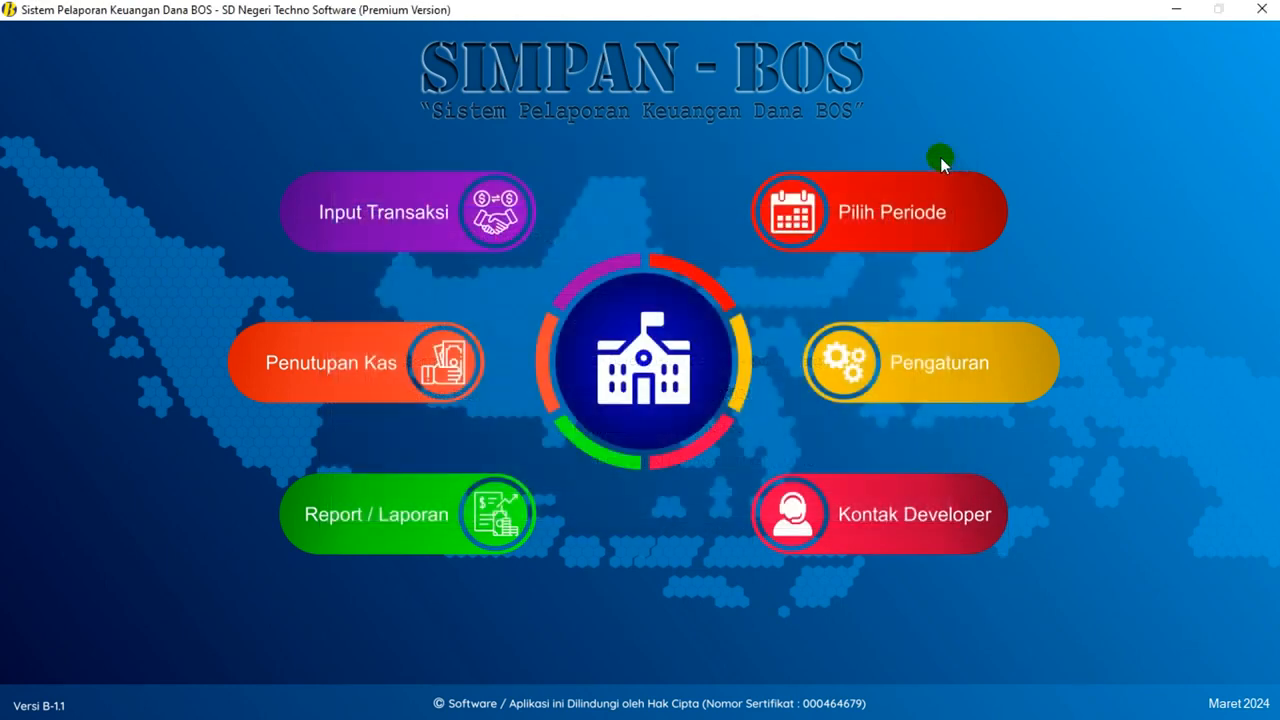